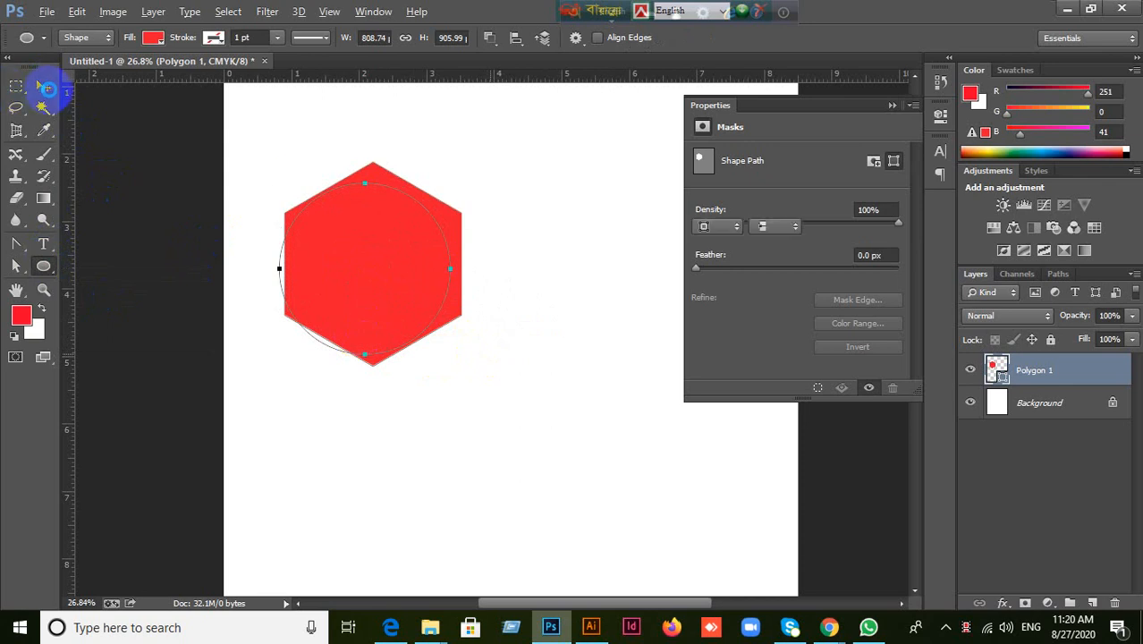
# Undo the circle combined with the red hexagon.
pyautogui.click(43, 87)
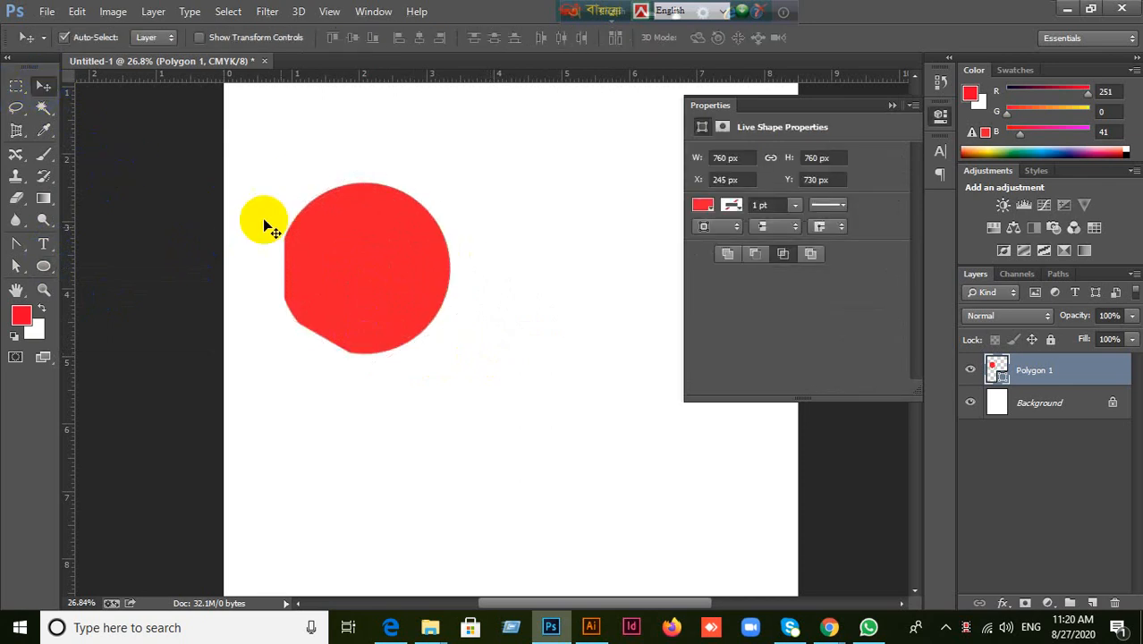
pyautogui.click(304, 238)
pyautogui.hotkey('ctrl', 'z')
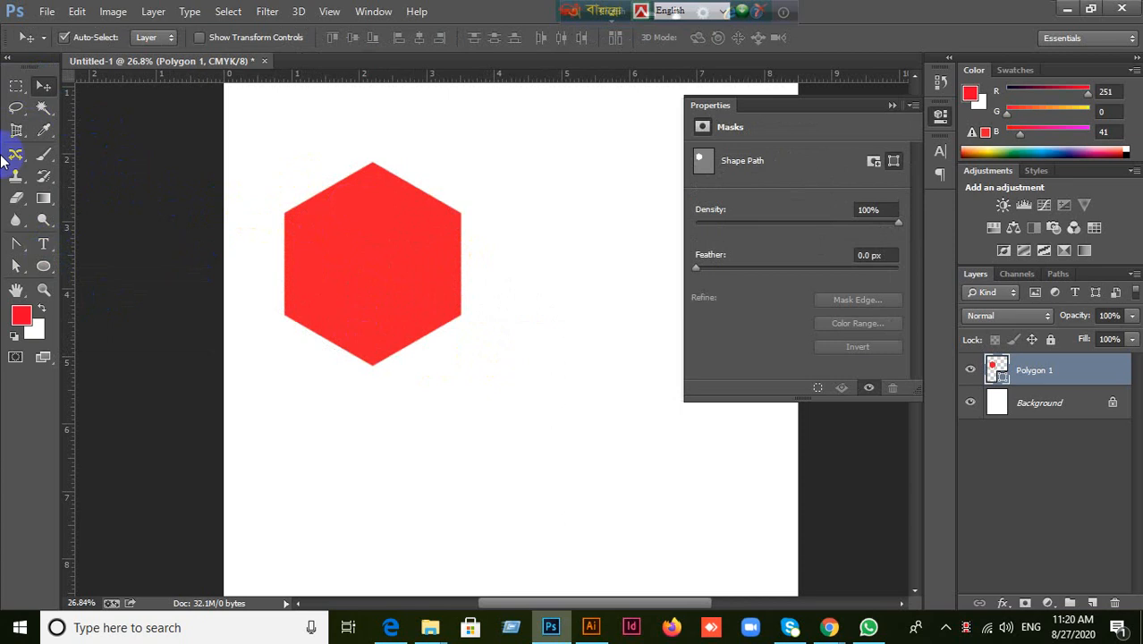
# Try to shift the hexagon's uppermost anchor point with Direct Selection, and undo the move.
pyautogui.press('a')
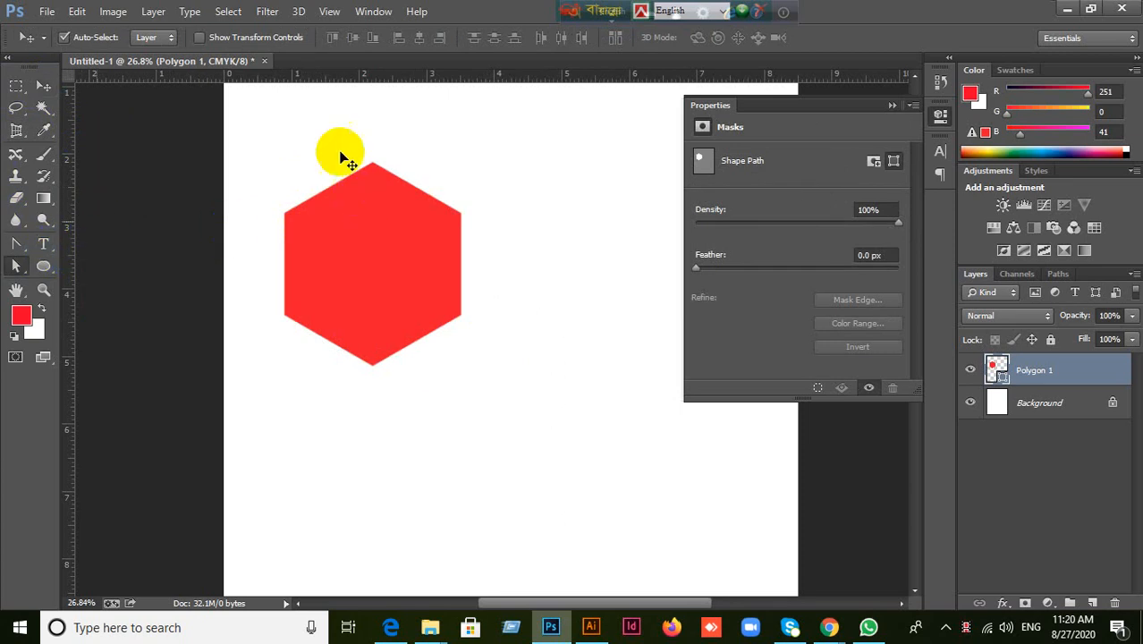
pyautogui.moveTo(338, 133)
pyautogui.mouseDown()
pyautogui.moveTo(414, 185)
pyautogui.moveTo(398, 182)
pyautogui.mouseUp()
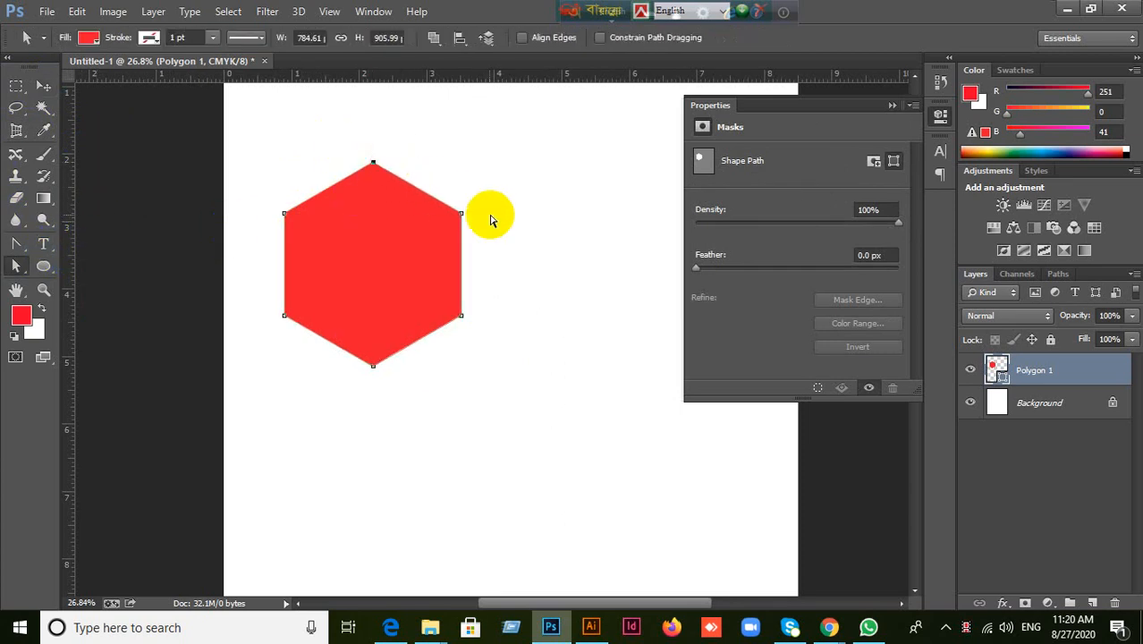
pyautogui.moveTo(383, 163); pyautogui.dragTo(383, 162)
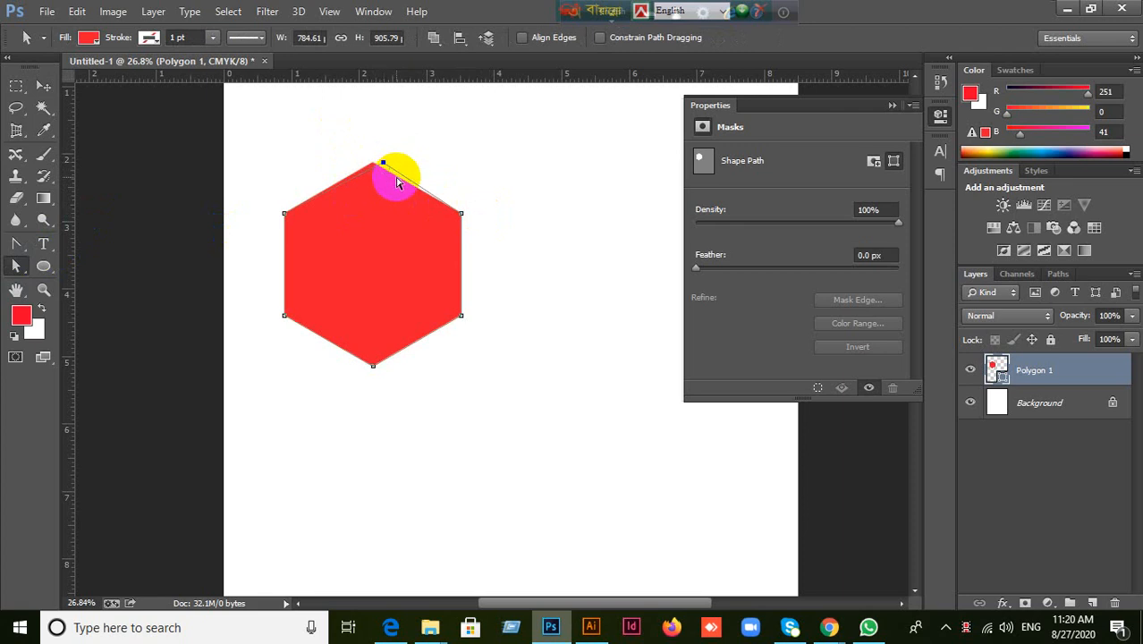
pyautogui.hotkey('ctrl', 'z')
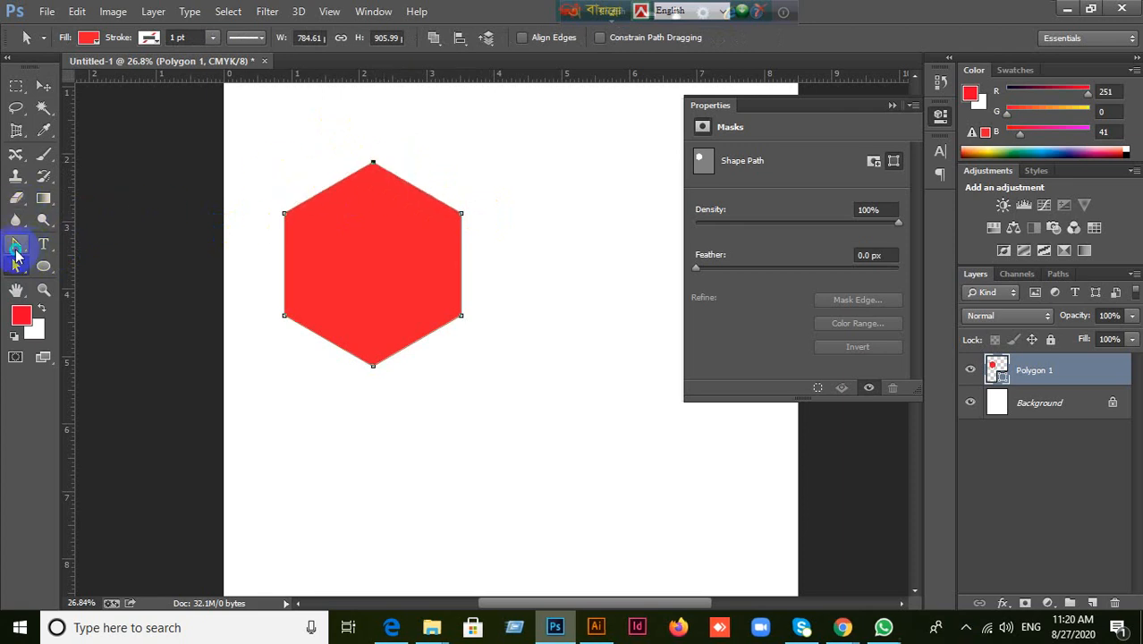
# Convert the hexagon's top and upper-left corners into slightly rounded smooth points with the Convert Point tool.
pyautogui.moveTo(16, 244); pyautogui.dragTo(115, 301)
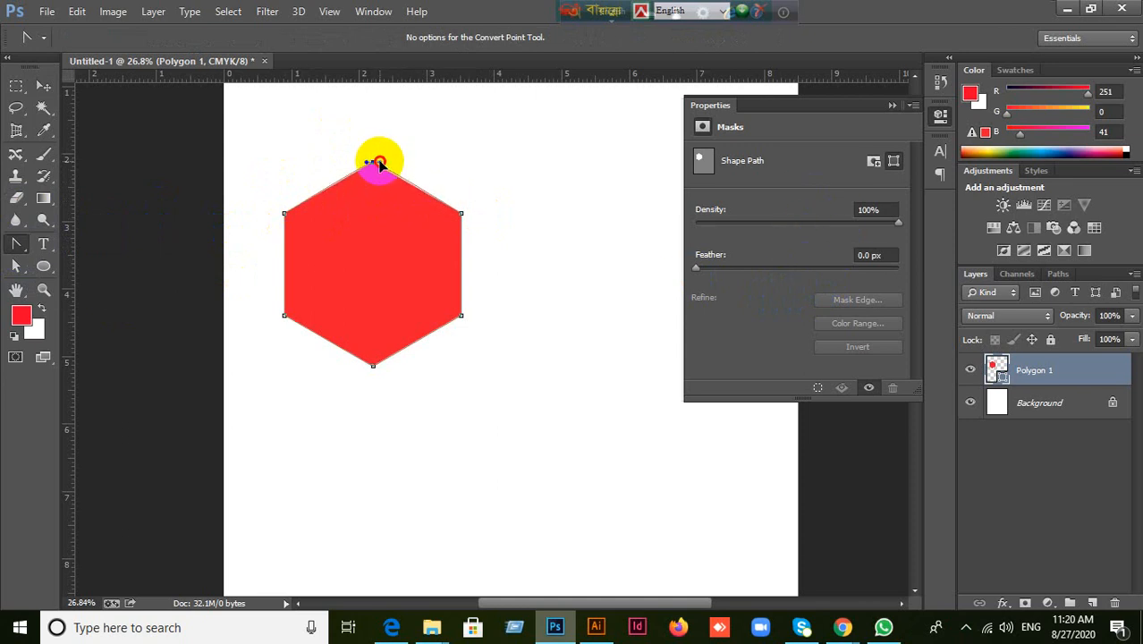
pyautogui.click(285, 213)
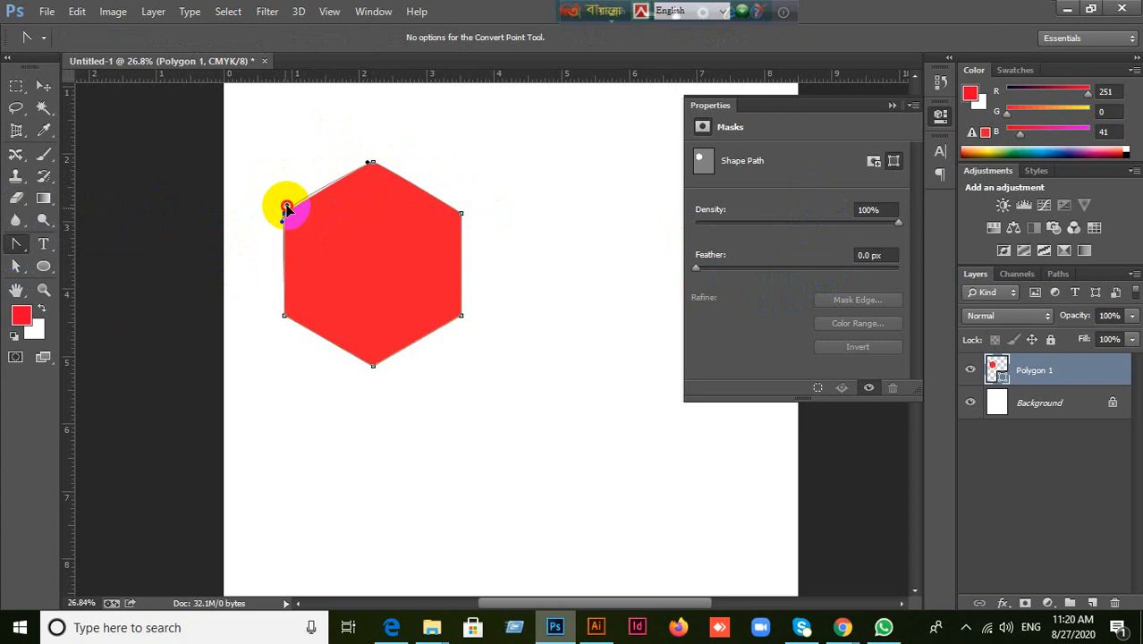
pyautogui.moveTo(287, 205); pyautogui.dragTo(287, 204)
# Delete the red hexagon layer.
pyautogui.click(43, 85)
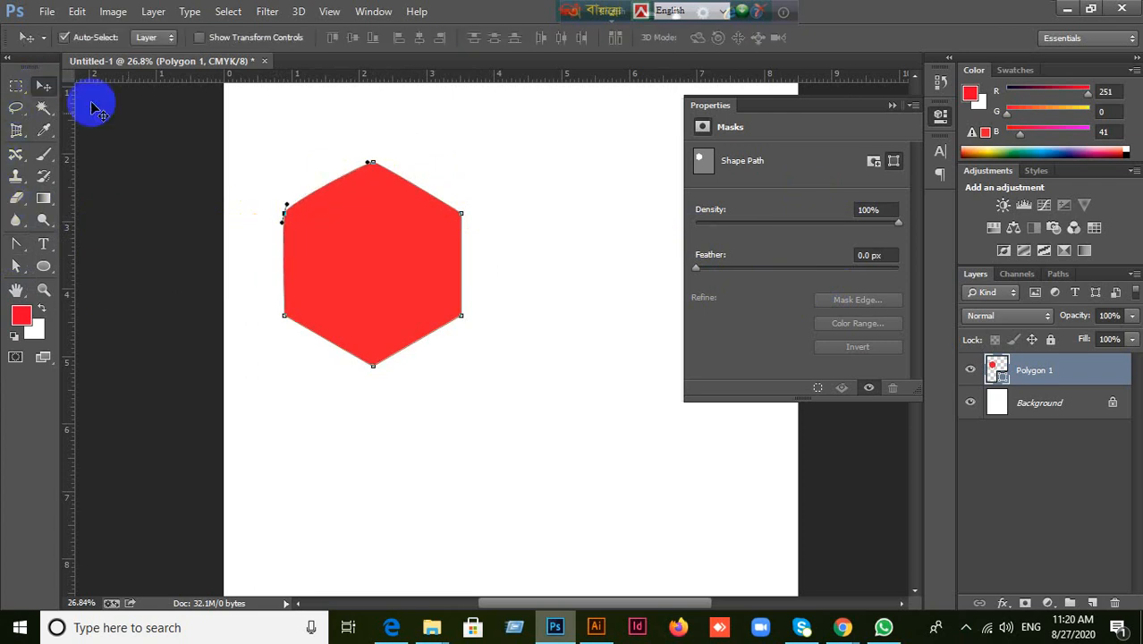
pyautogui.click(237, 119)
pyautogui.click(339, 256)
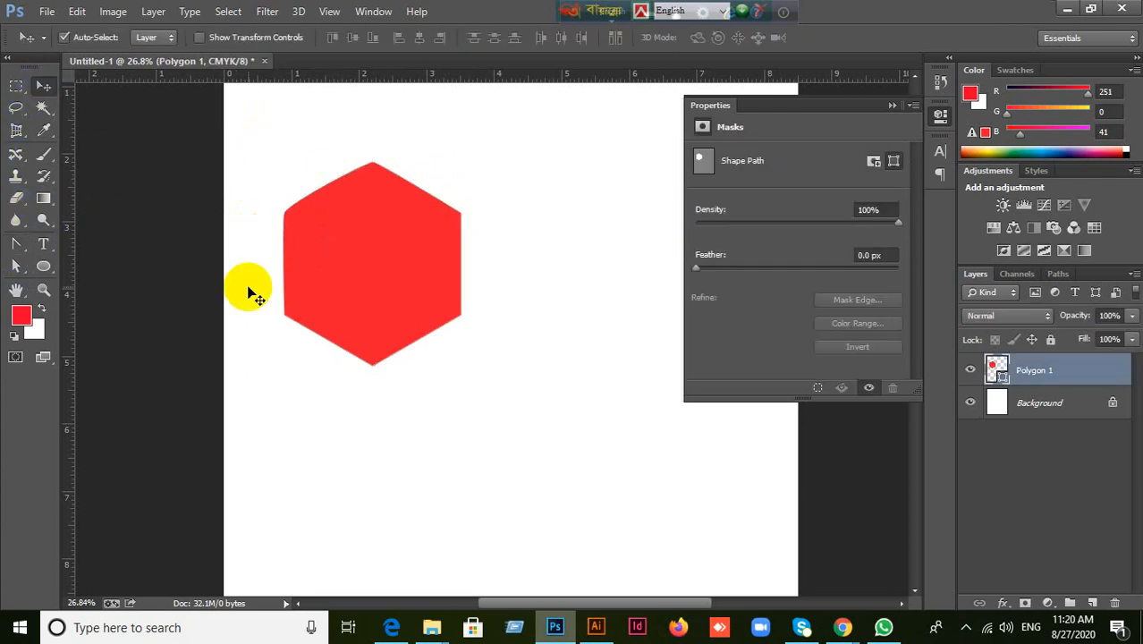
pyautogui.press('Delete')
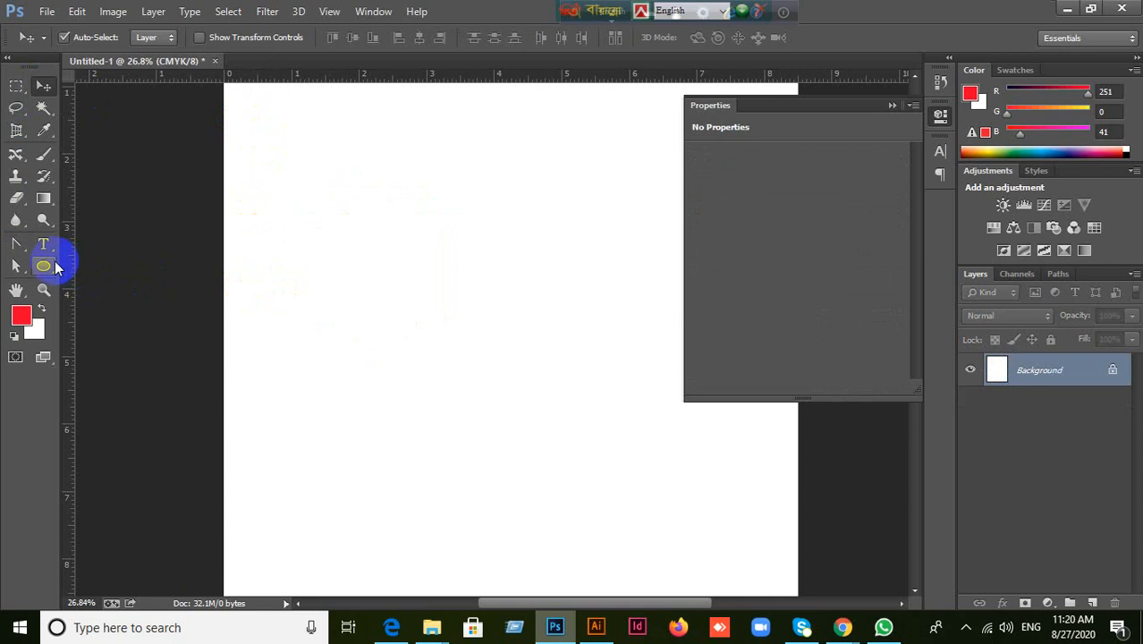
# Try out a red rounded square about 566 px wide with 25 px corners, and delete it.
pyautogui.click(45, 267)
pyautogui.click(96, 298)
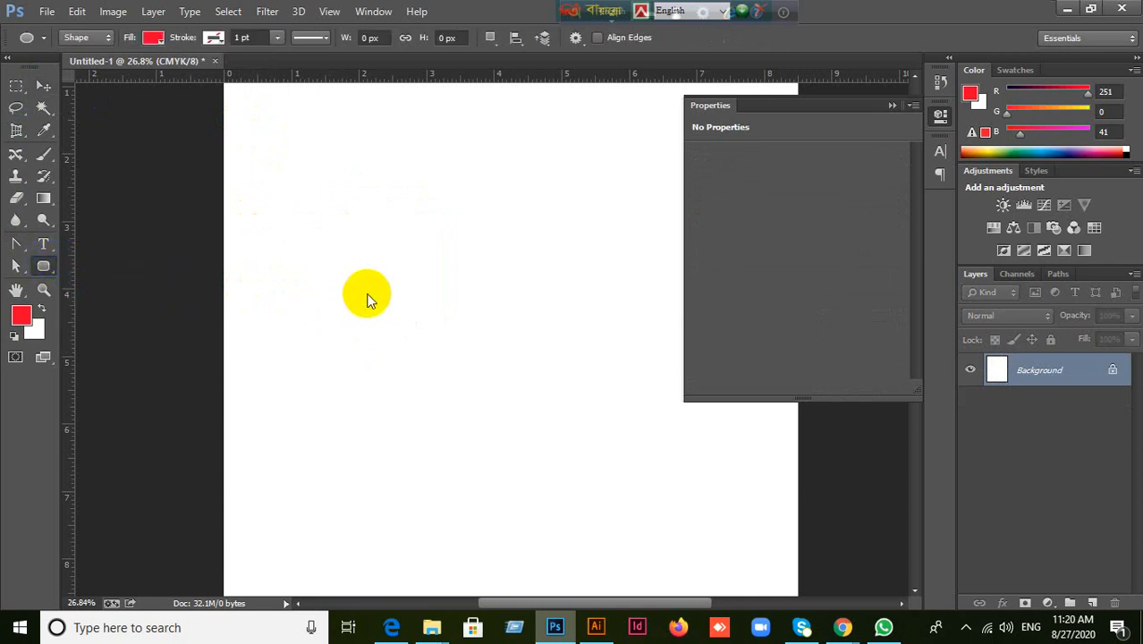
pyautogui.moveTo(371, 209); pyautogui.dragTo(511, 336)
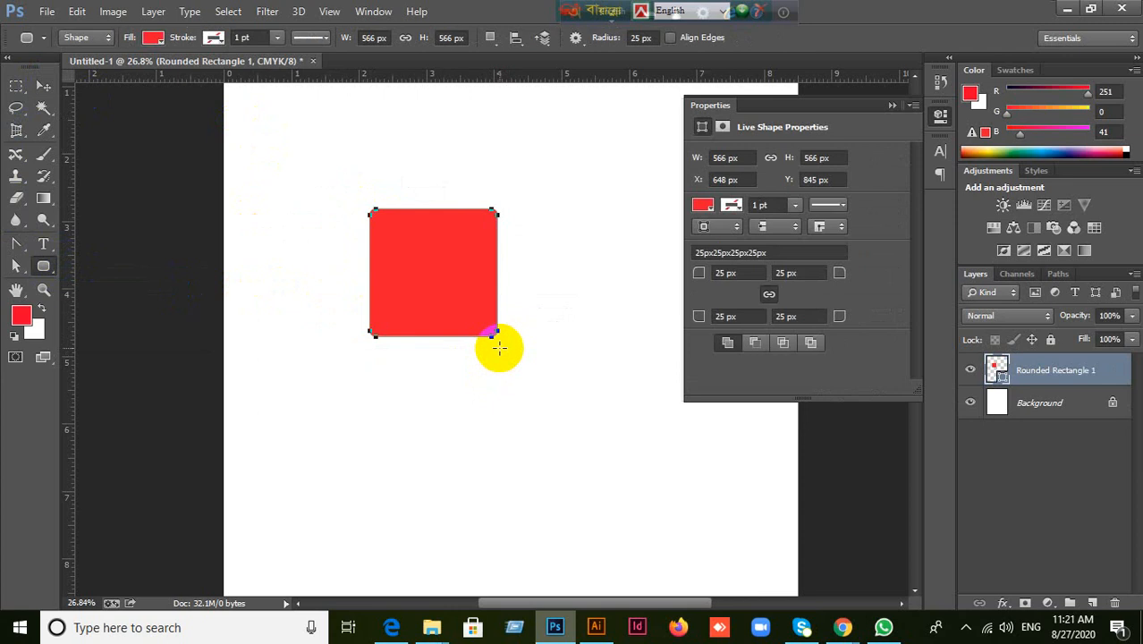
pyautogui.click(43, 88)
pyautogui.click(400, 280)
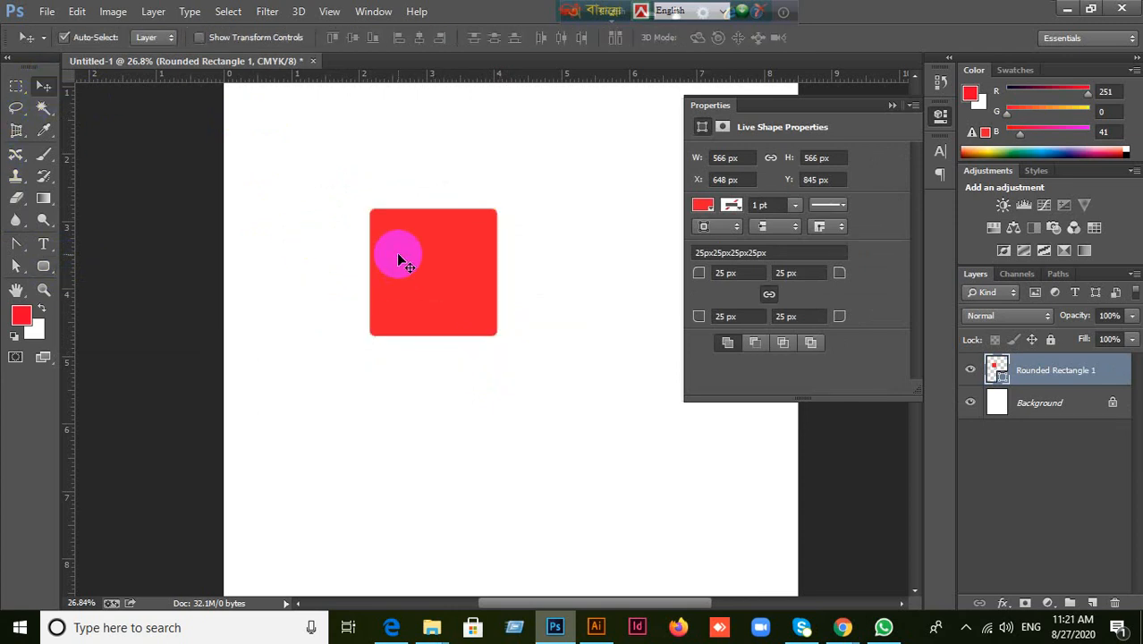
pyautogui.moveTo(439, 282); pyautogui.dragTo(414, 231)
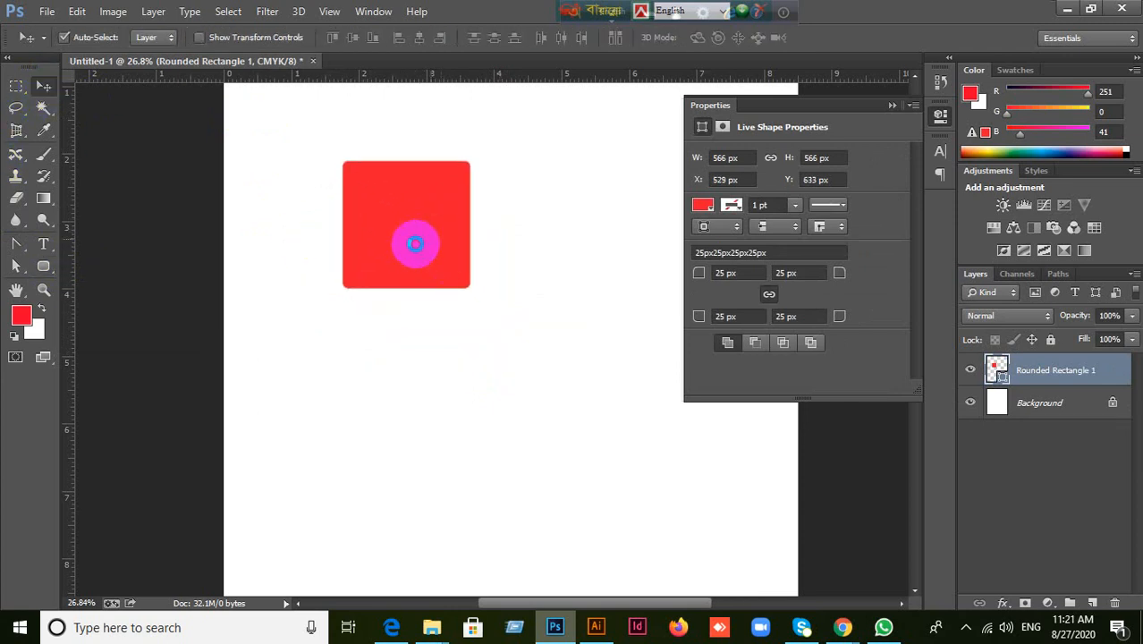
pyautogui.press('Delete')
# Try out an ellipse shape about 496 by 497 px, and delete it.
pyautogui.click(43, 266)
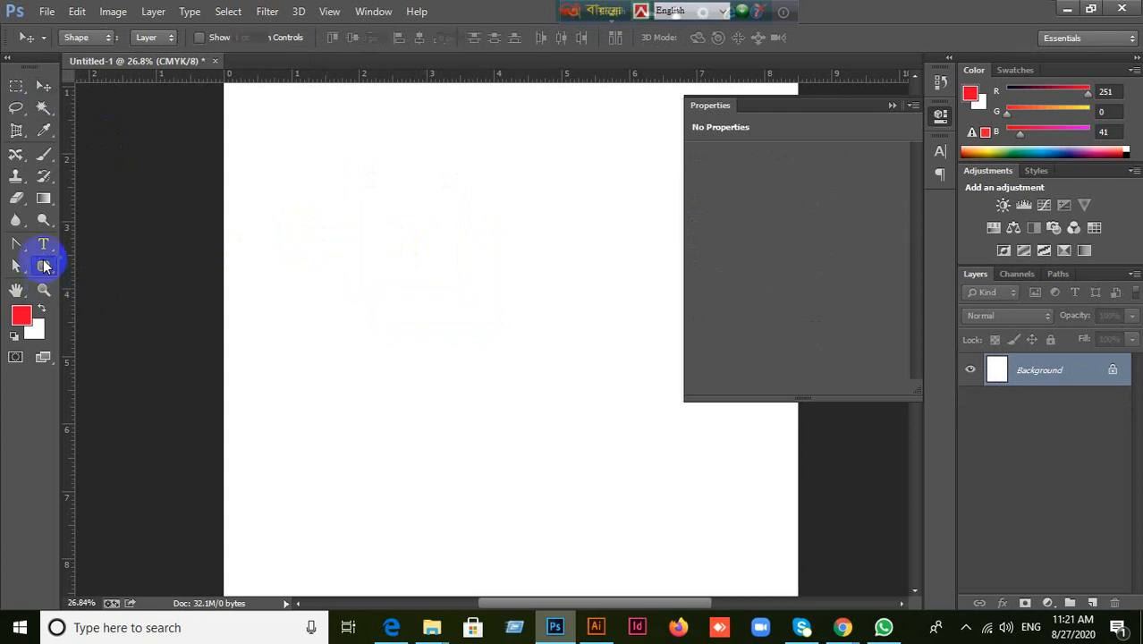
pyautogui.click(102, 295)
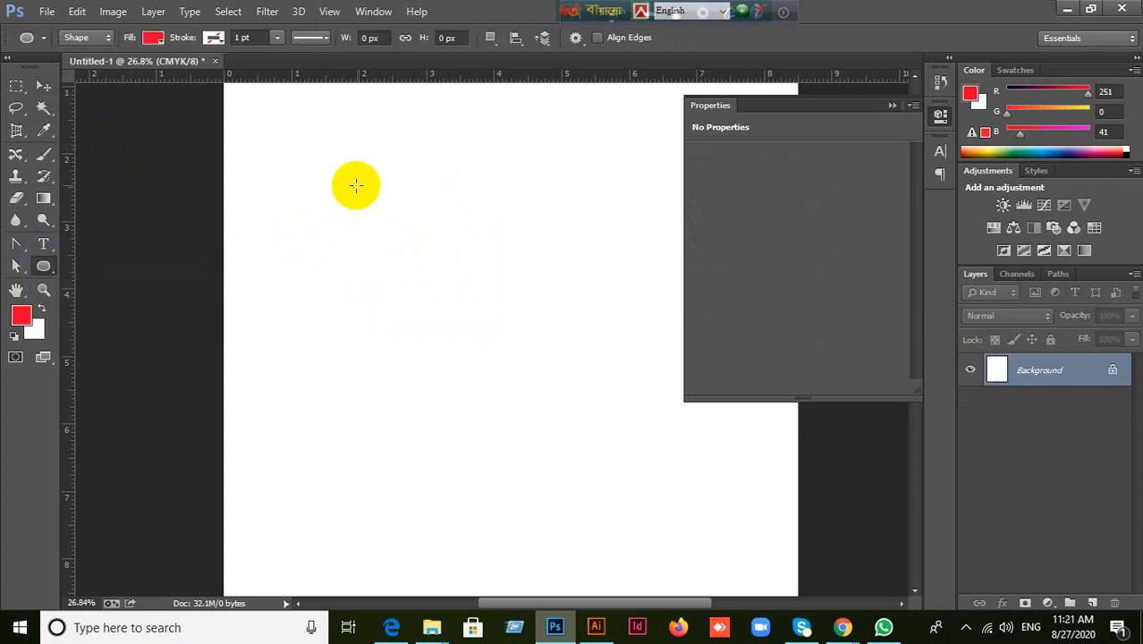
pyautogui.moveTo(350, 205); pyautogui.dragTo(452, 314)
pyautogui.press('Delete')
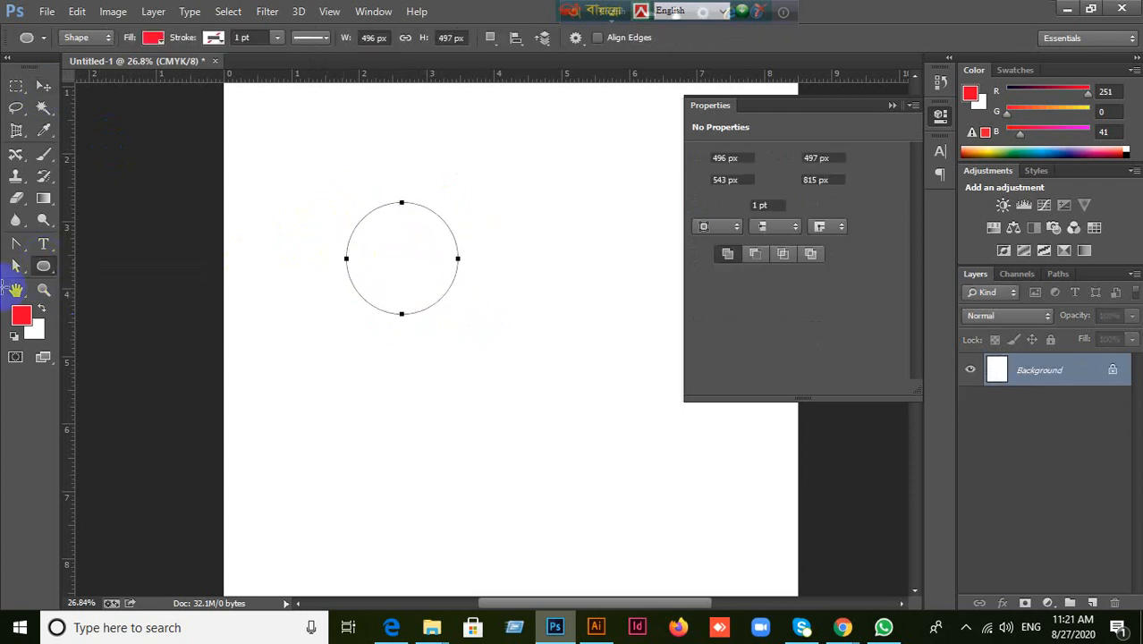
# Draw a red 6-sided polygon about 926 px wide in the upper-left area of the page.
pyautogui.click(46, 270)
pyautogui.click(101, 313)
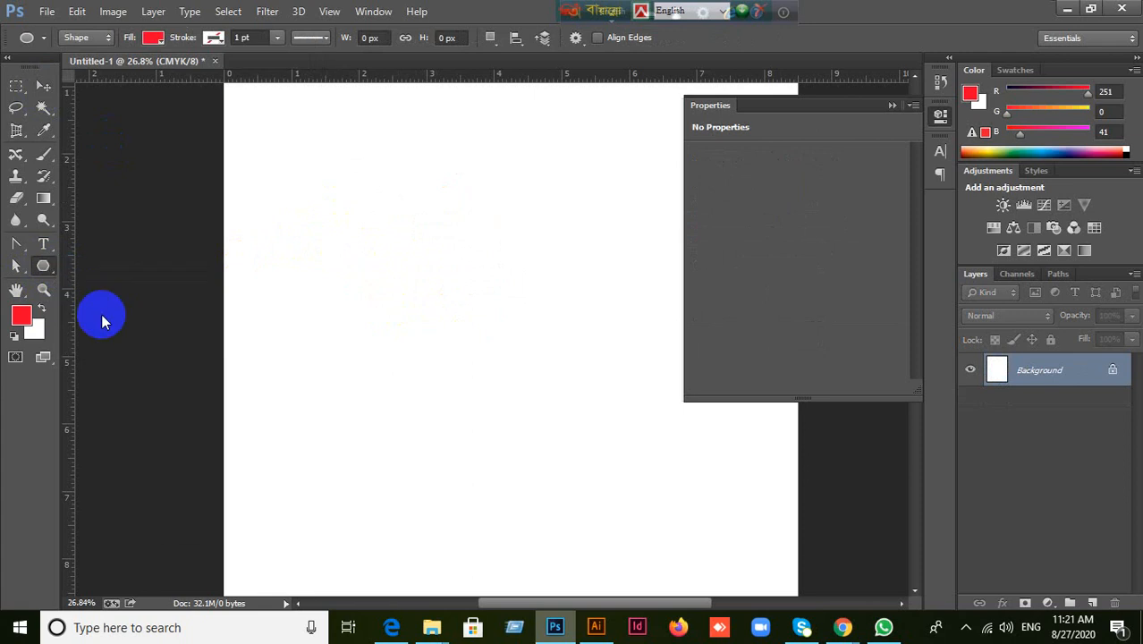
pyautogui.moveTo(287, 217); pyautogui.dragTo(377, 283)
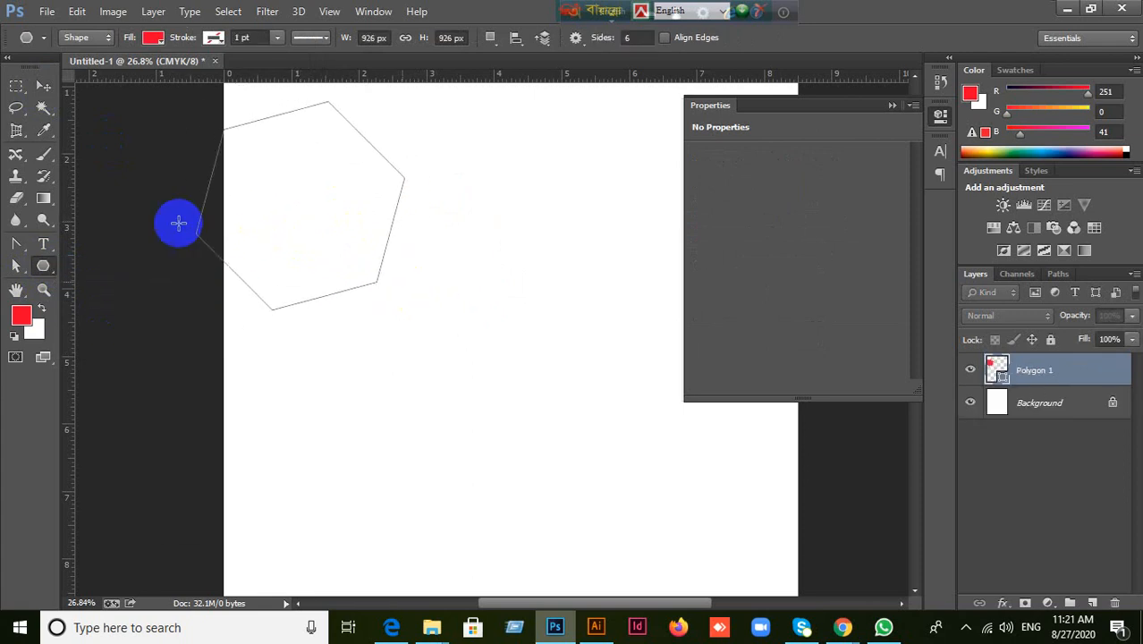
# Rotate the hexagon upright, position it fully on the page, and place a duplicate directly to its right.
pyautogui.click(43, 86)
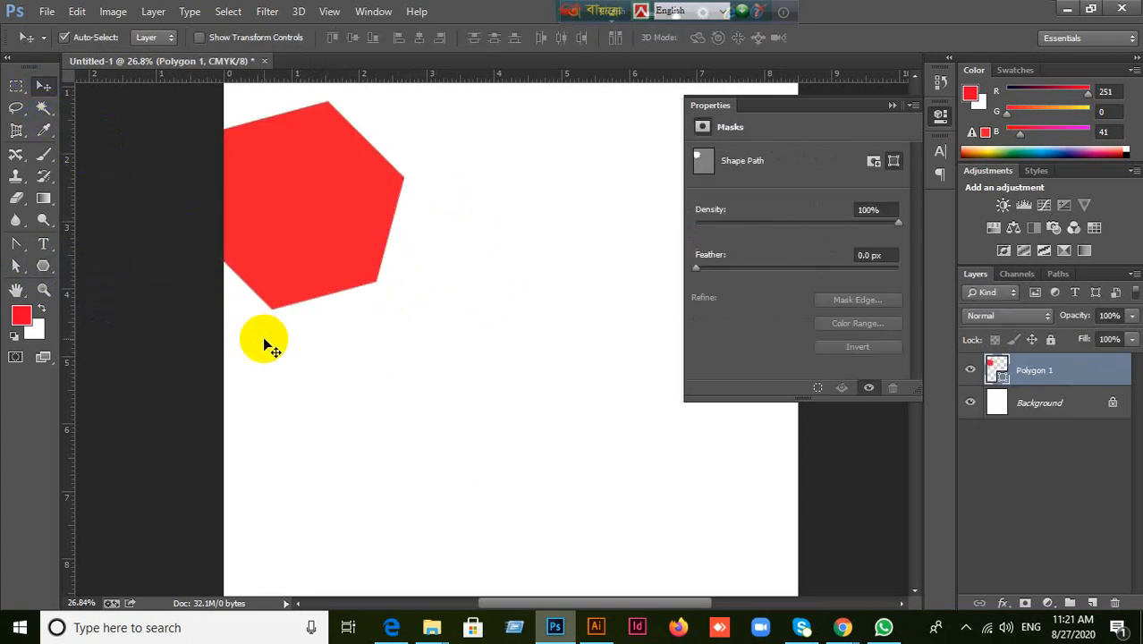
pyautogui.hotkey('ctrl', 't')
pyautogui.moveTo(204, 319); pyautogui.dragTo(255, 335)
pyautogui.moveTo(332, 248); pyautogui.dragTo(580, 261)
pyautogui.click(842, 37)
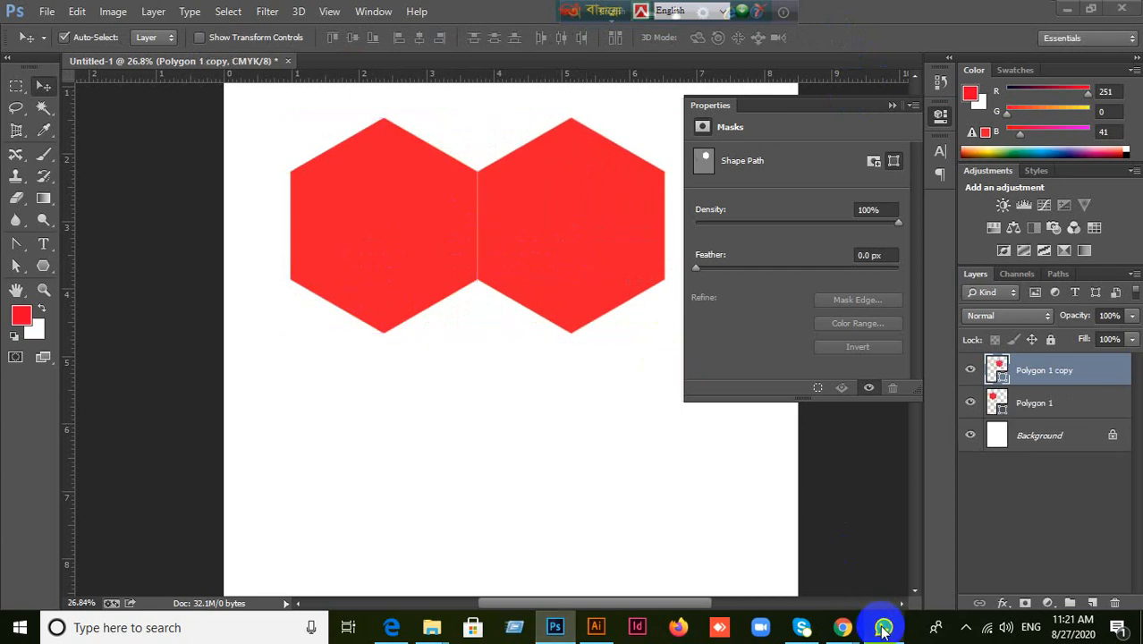
# Switch to Google Meet in Chrome, admit the waiting participant, and return to Photoshop.
pyautogui.click(883, 627)
pyautogui.click(883, 627)
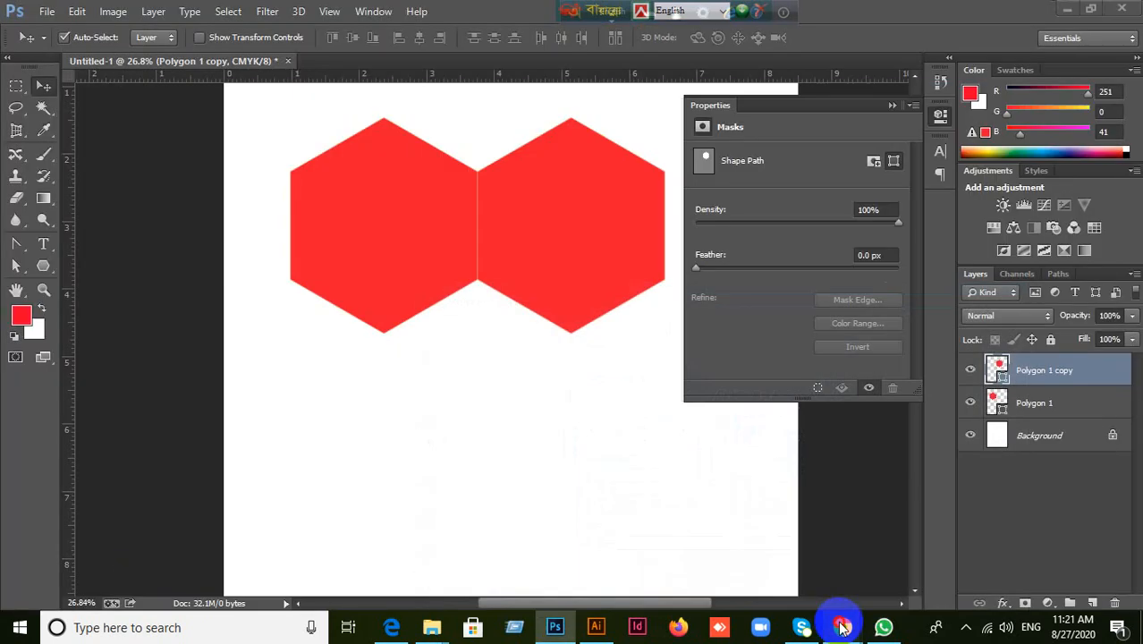
pyautogui.click(841, 627)
pyautogui.click(790, 576)
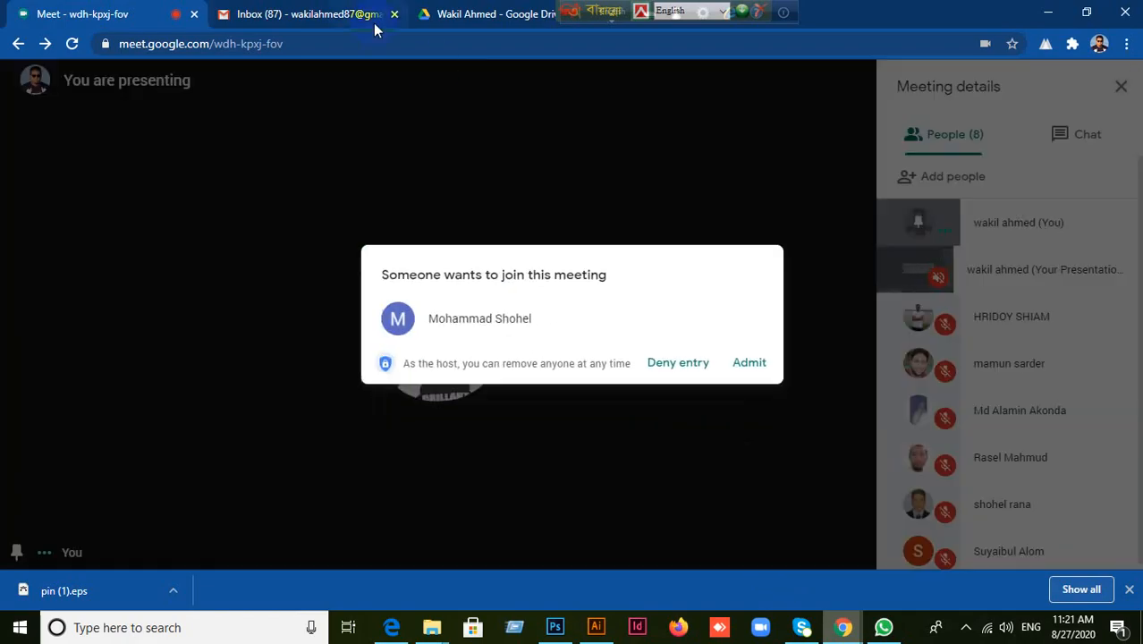
pyautogui.click(750, 364)
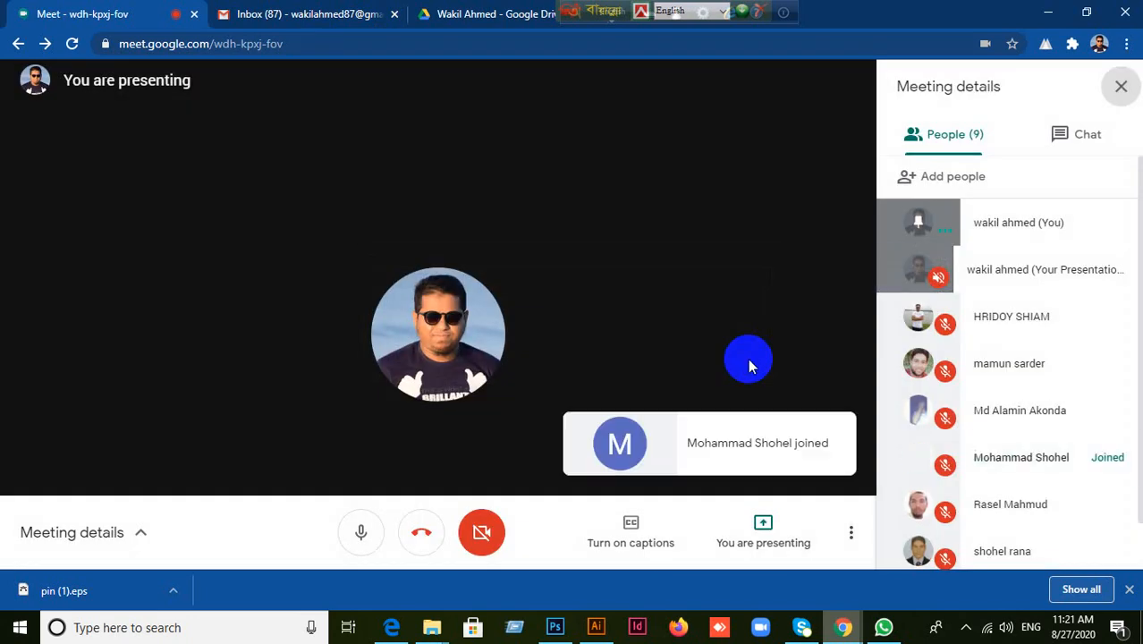
pyautogui.click(569, 632)
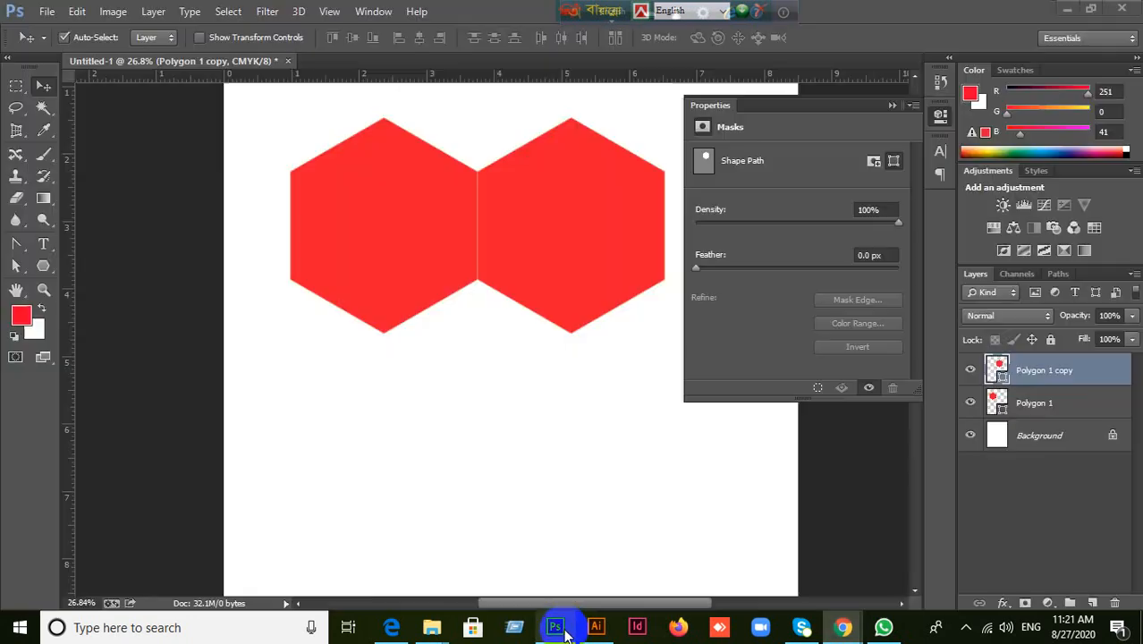
# Duplicate the hexagon below the first two and nudge the copies to leave narrow gaps between all three.
pyautogui.click(891, 104)
pyautogui.moveTo(569, 282); pyautogui.dragTo(488, 429)
pyautogui.moveTo(560, 262); pyautogui.dragTo(569, 264)
pyautogui.click(519, 368)
pyautogui.moveTo(493, 383); pyautogui.dragTo(495, 391)
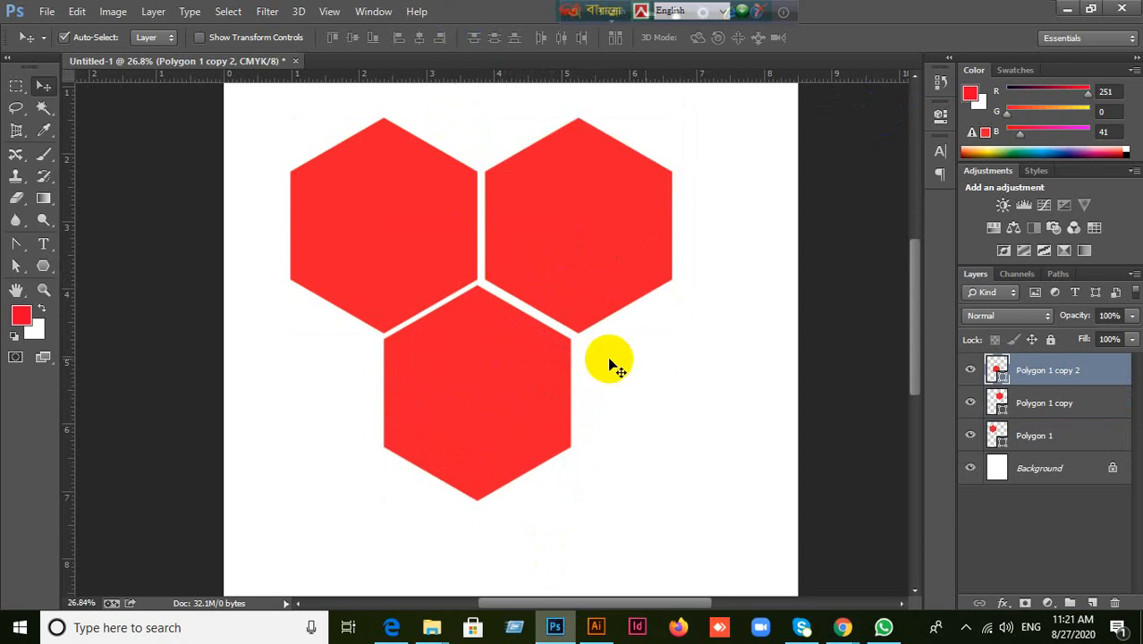
# Group the two upper hexagon layers.
pyautogui.click(474, 306)
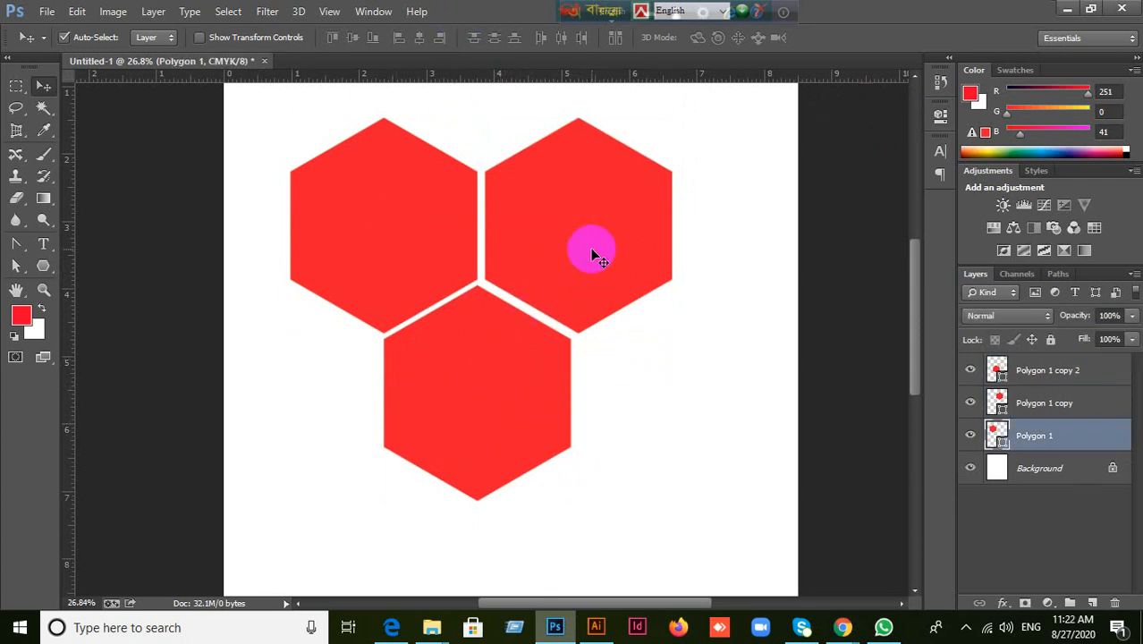
pyautogui.keyDown('shift'); pyautogui.click(448, 224); pyautogui.keyUp('shift')
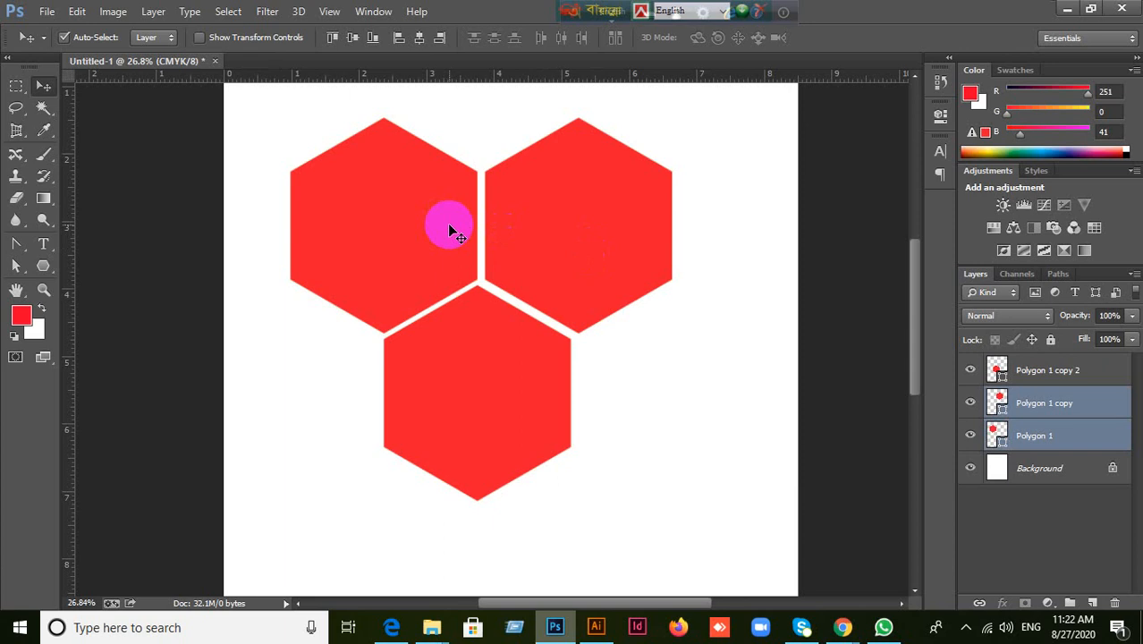
pyautogui.hotkey('ctrl', 'g')
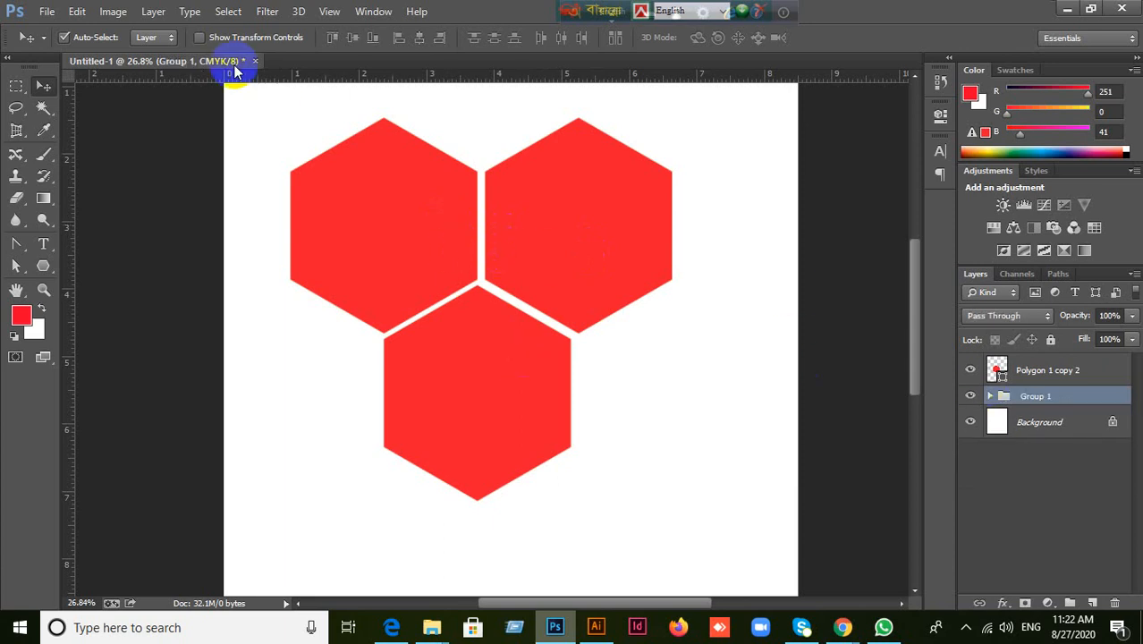
# Set Auto-Select to Group and align the lower hexagon with the upper pair by horizontal centers.
pyautogui.click(170, 37)
pyautogui.click(161, 52)
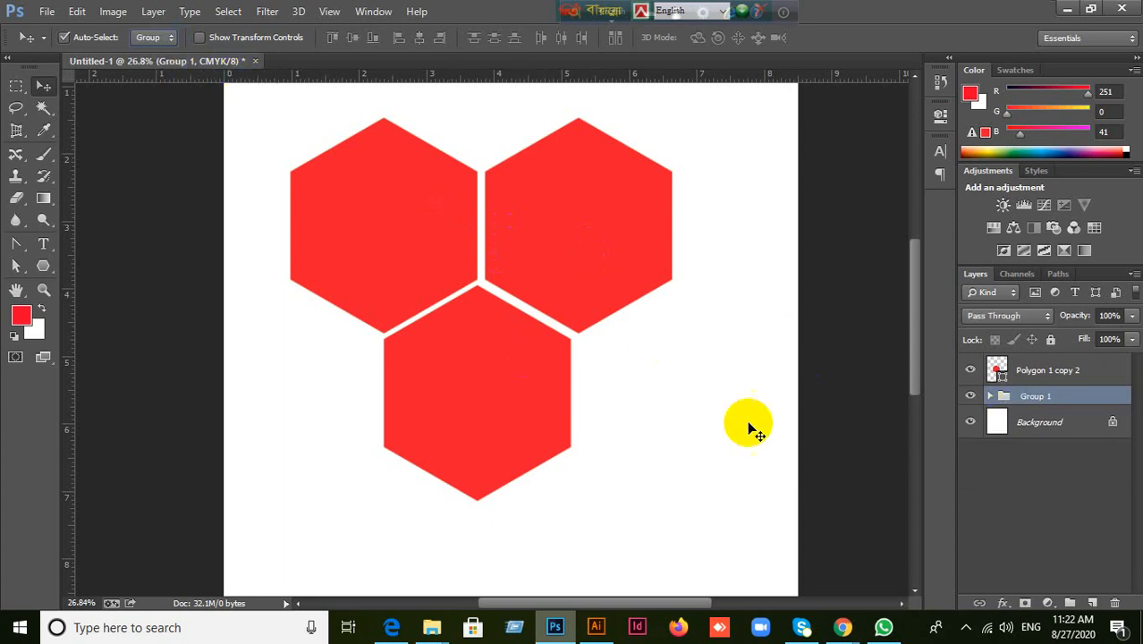
pyautogui.keyDown('shift'); pyautogui.click(528, 396); pyautogui.keyUp('shift')
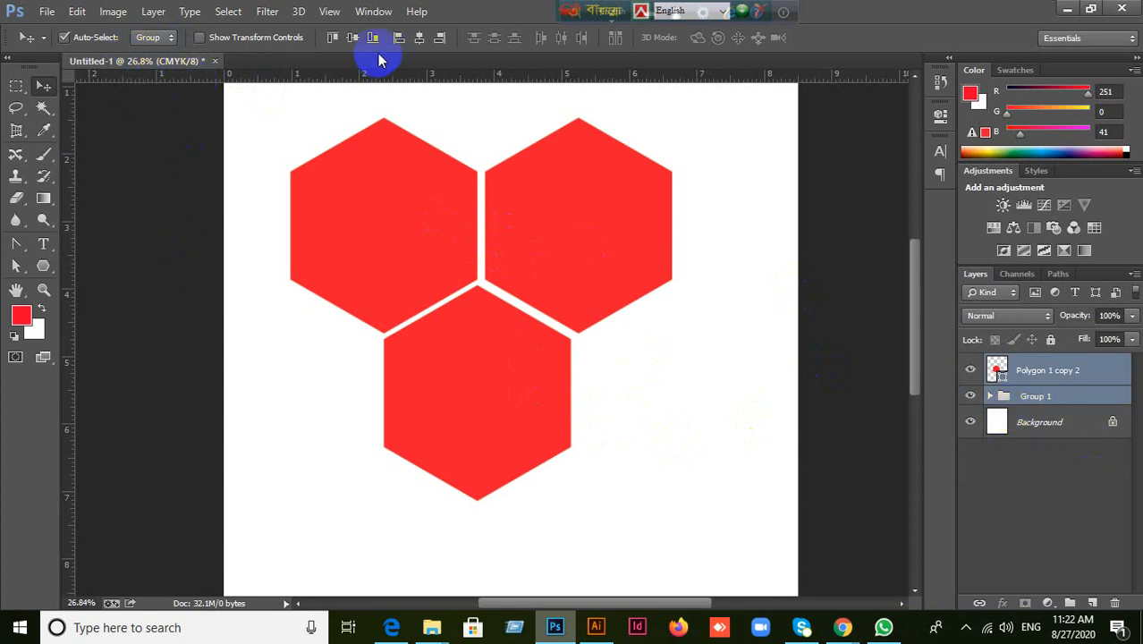
pyautogui.click(424, 38)
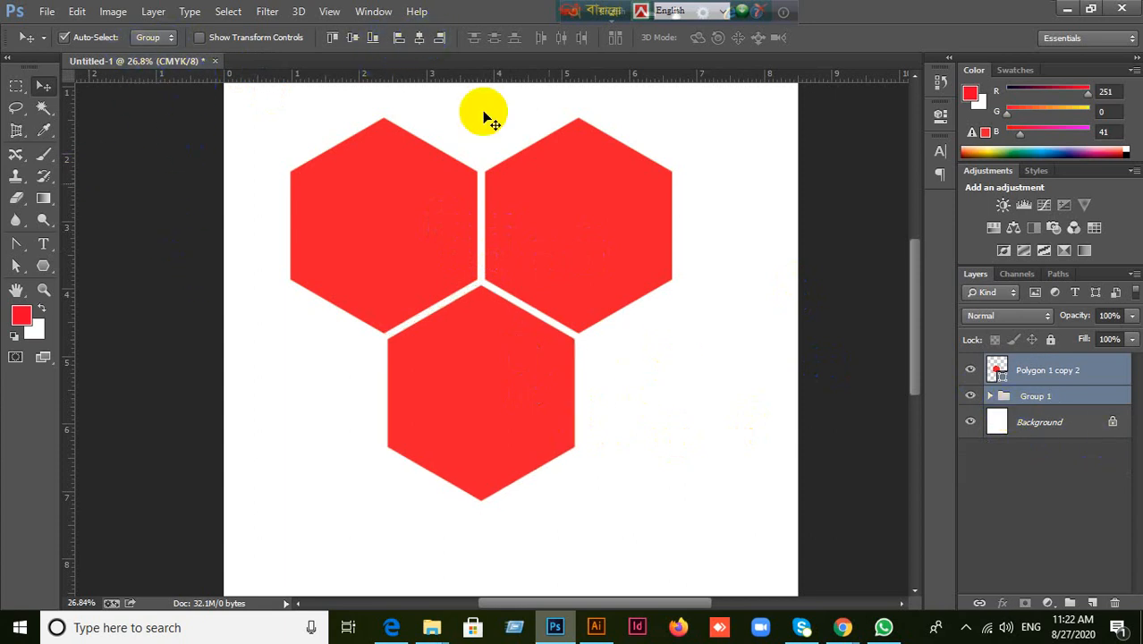
pyautogui.click(1098, 415)
pyautogui.click(549, 400)
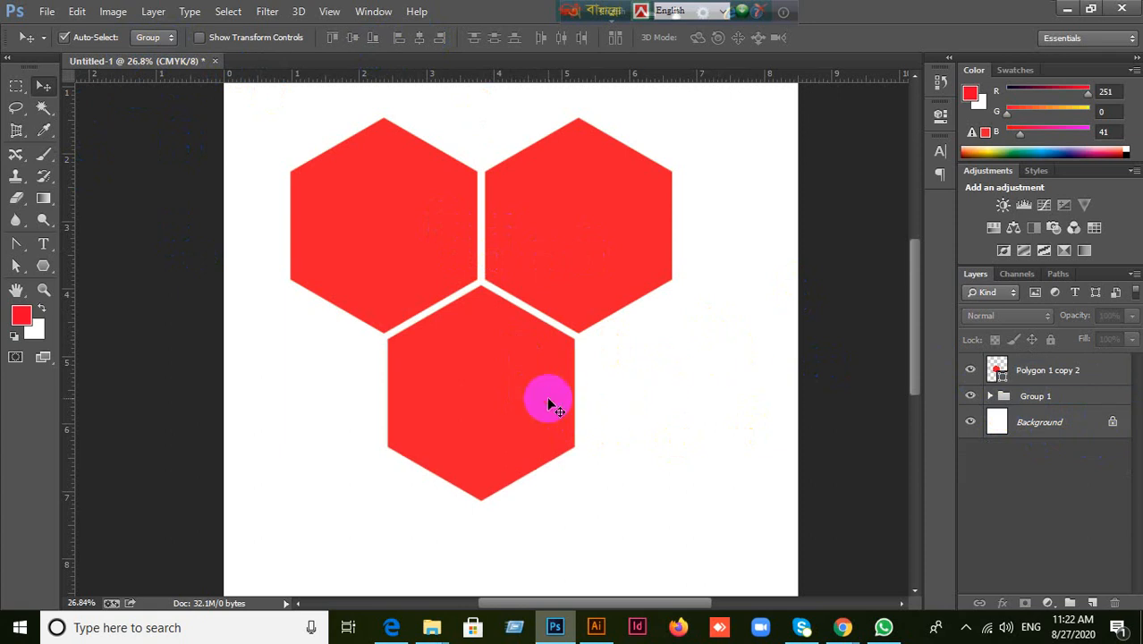
pyautogui.click(753, 378)
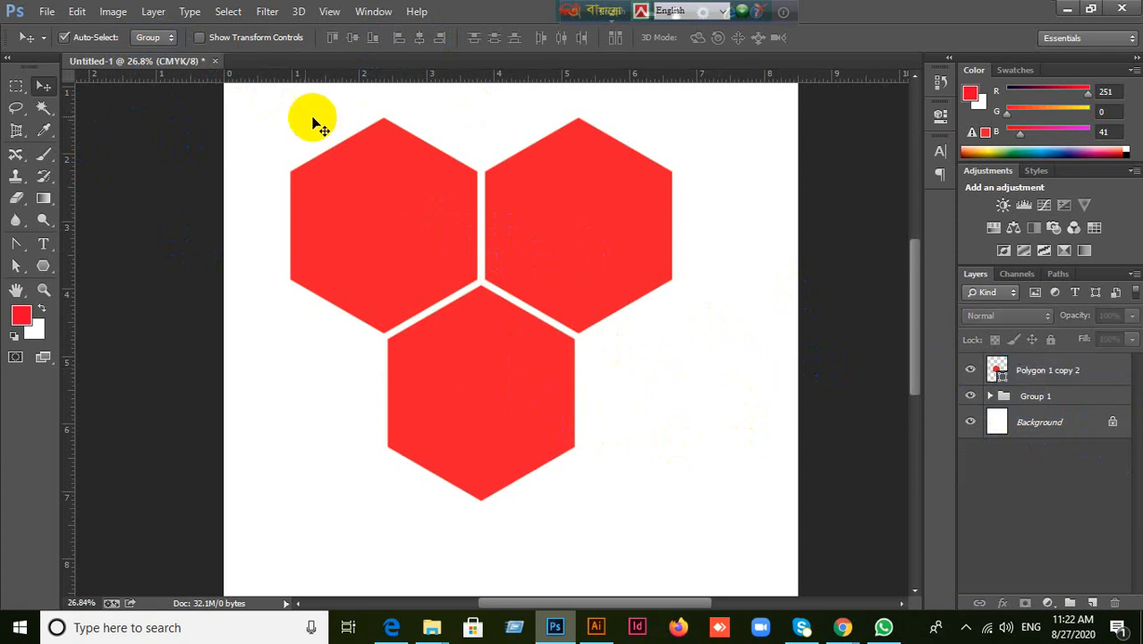
# Ungroup the two upper hexagon layers in Group 1.
pyautogui.moveTo(259, 119); pyautogui.dragTo(626, 399)
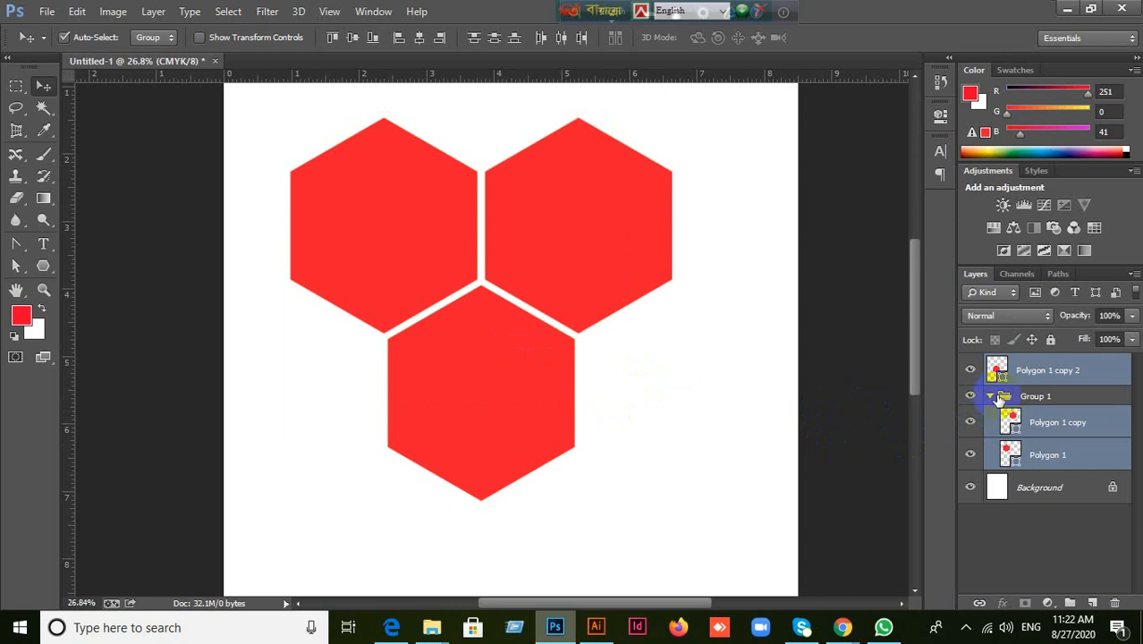
pyautogui.click(1062, 398)
pyautogui.rightClick(1056, 393)
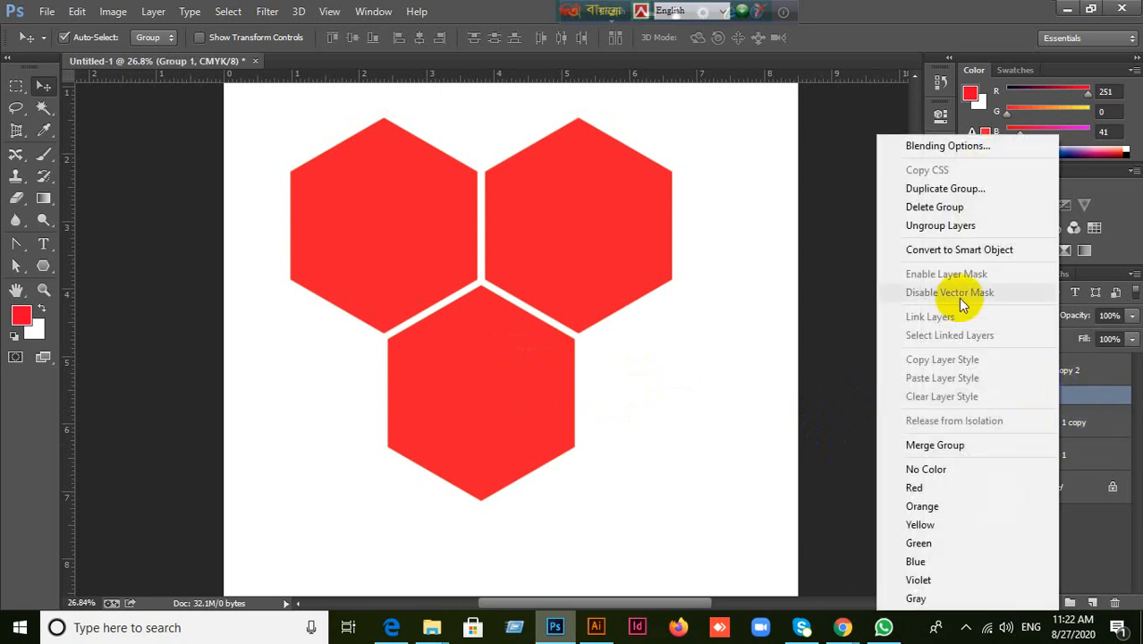
pyautogui.click(959, 236)
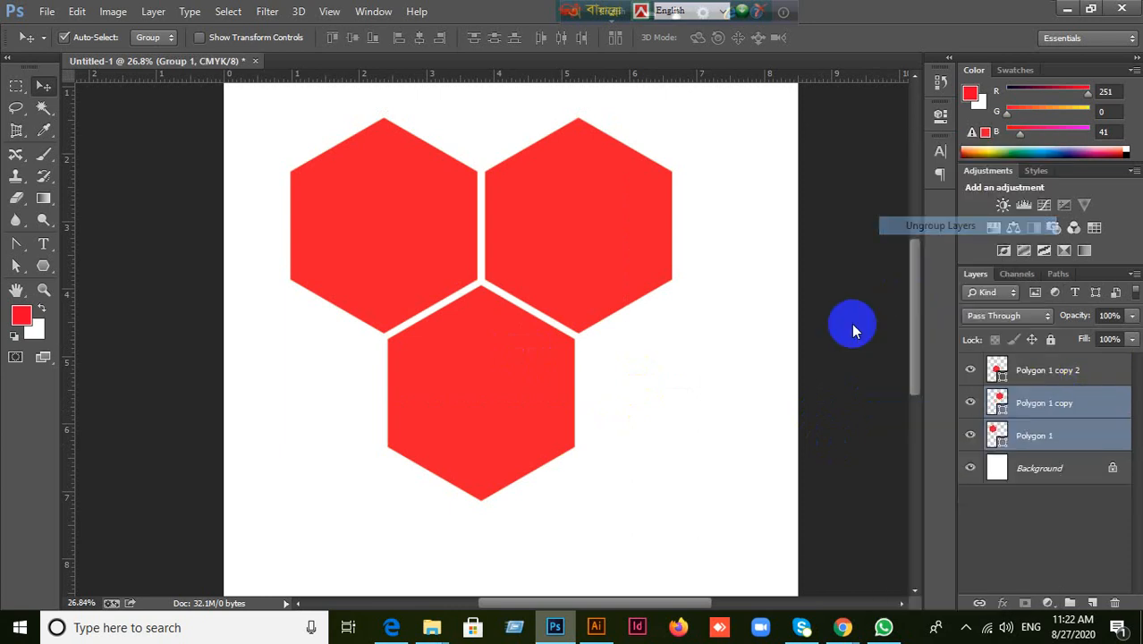
pyautogui.click(1040, 371)
pyautogui.keyDown('shift'); pyautogui.click(1052, 435); pyautogui.keyUp('shift')
pyautogui.rightClick(1053, 436)
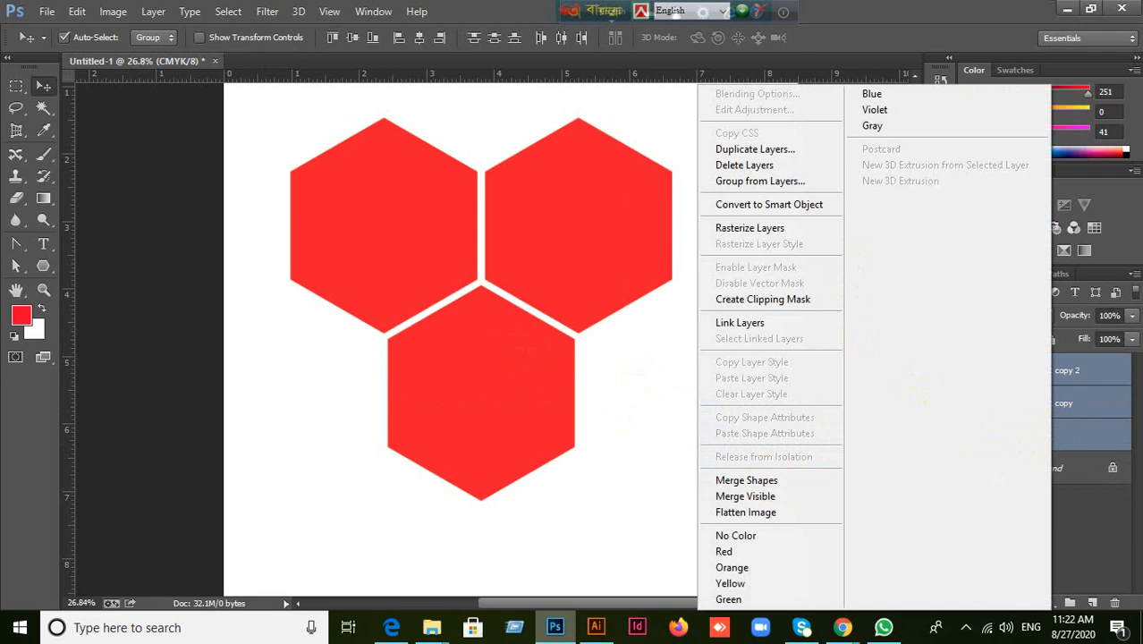
pyautogui.click(1102, 379)
# Switch to WhatsApp to examine the hexagon flyer reference image, and return to Photoshop.
pyautogui.click(840, 626)
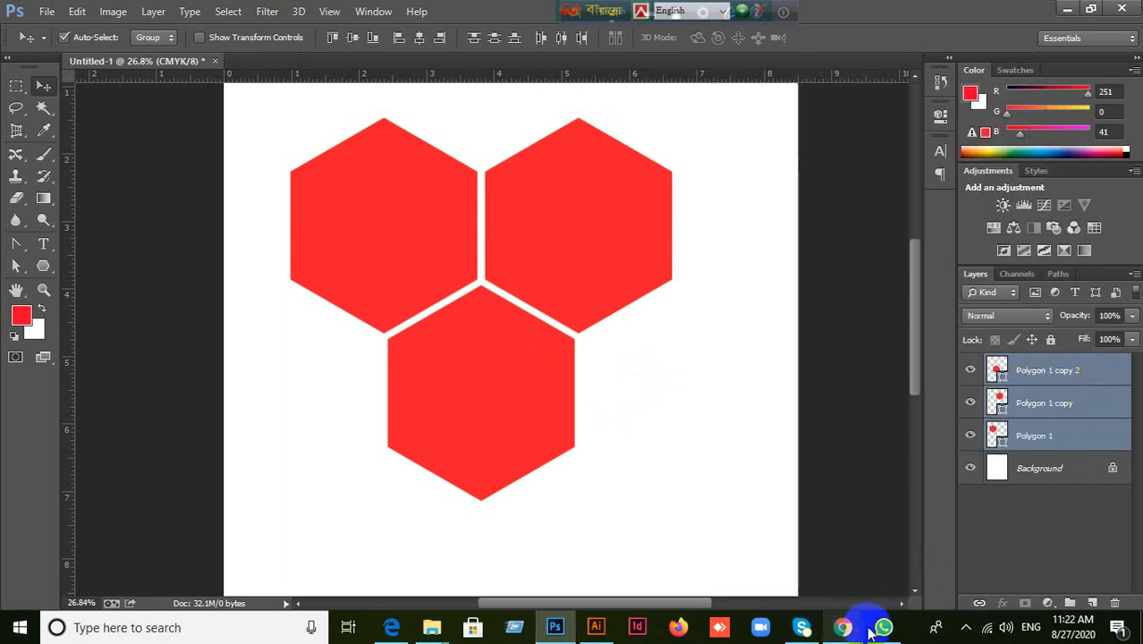
pyautogui.click(882, 625)
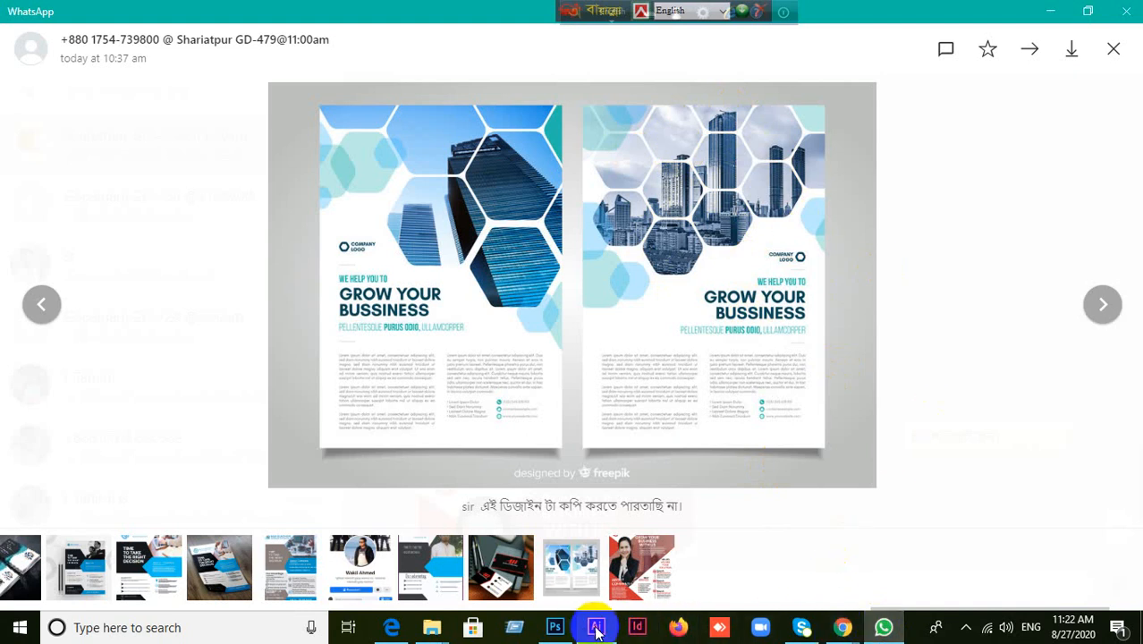
pyautogui.click(554, 627)
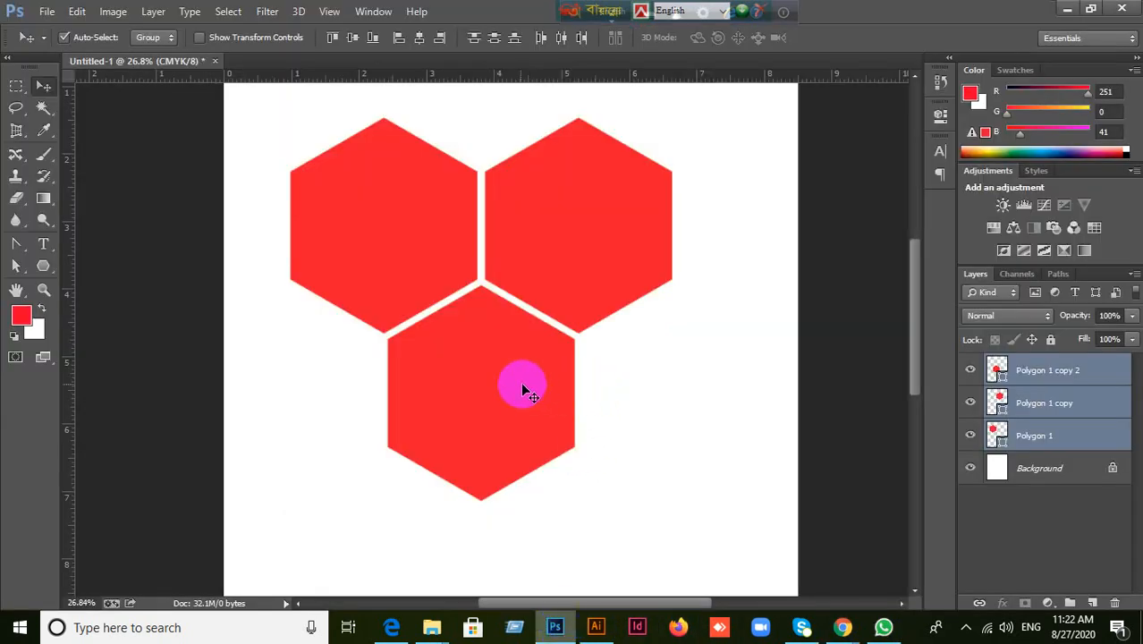
# Try duplicating the three hexagons toward the page's right edge, and undo the copy.
pyautogui.moveTo(513, 377); pyautogui.dragTo(707, 420)
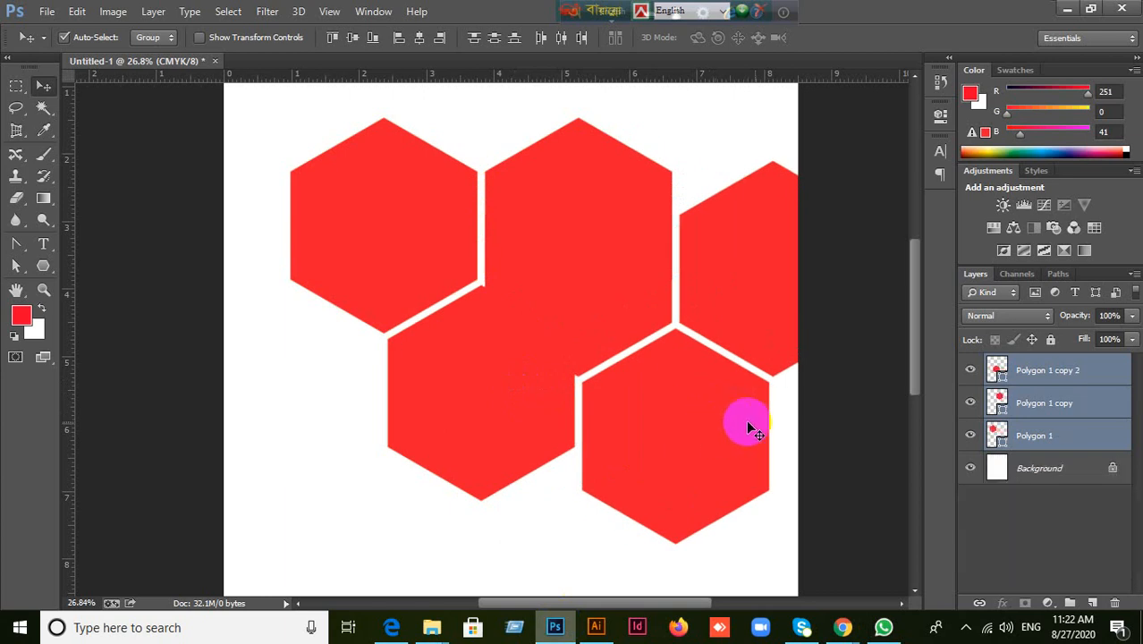
pyautogui.hotkey('ctrl', 'z')
# Select all three hexagons and move them together toward the page's upper-left corner.
pyautogui.click(1038, 403)
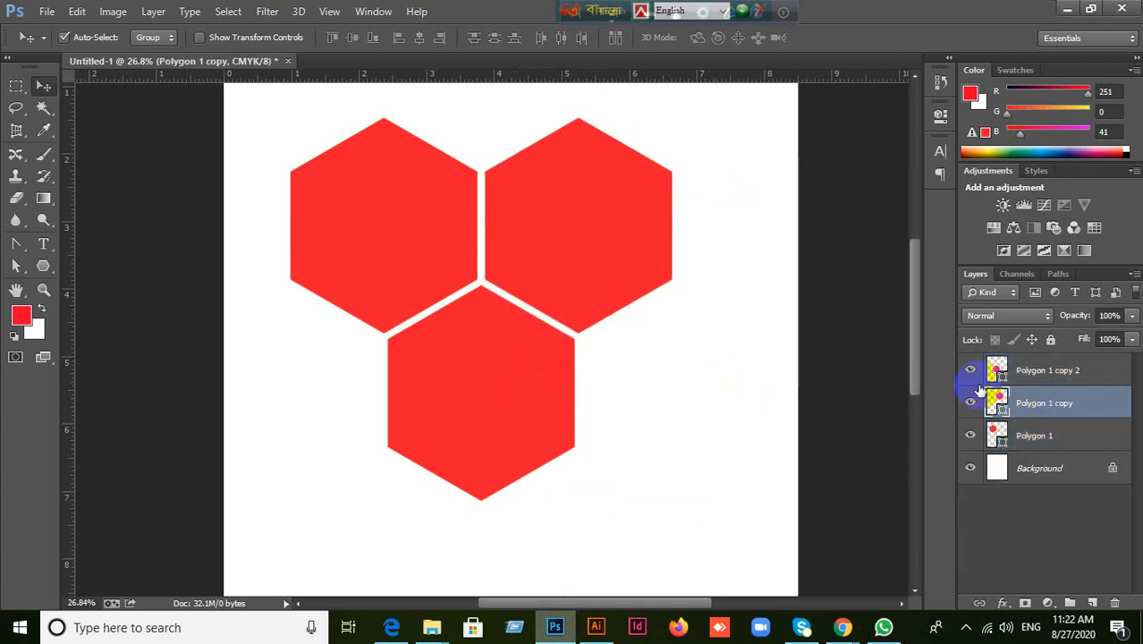
pyautogui.click(1049, 369)
pyautogui.moveTo(263, 122); pyautogui.dragTo(605, 388)
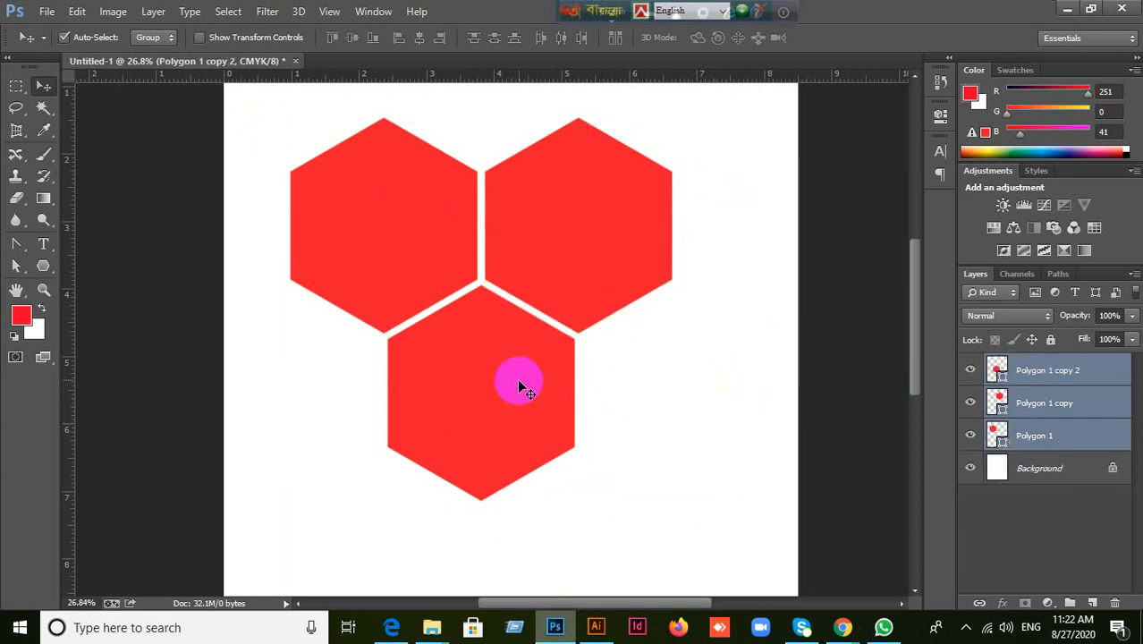
pyautogui.moveTo(518, 378); pyautogui.dragTo(468, 356)
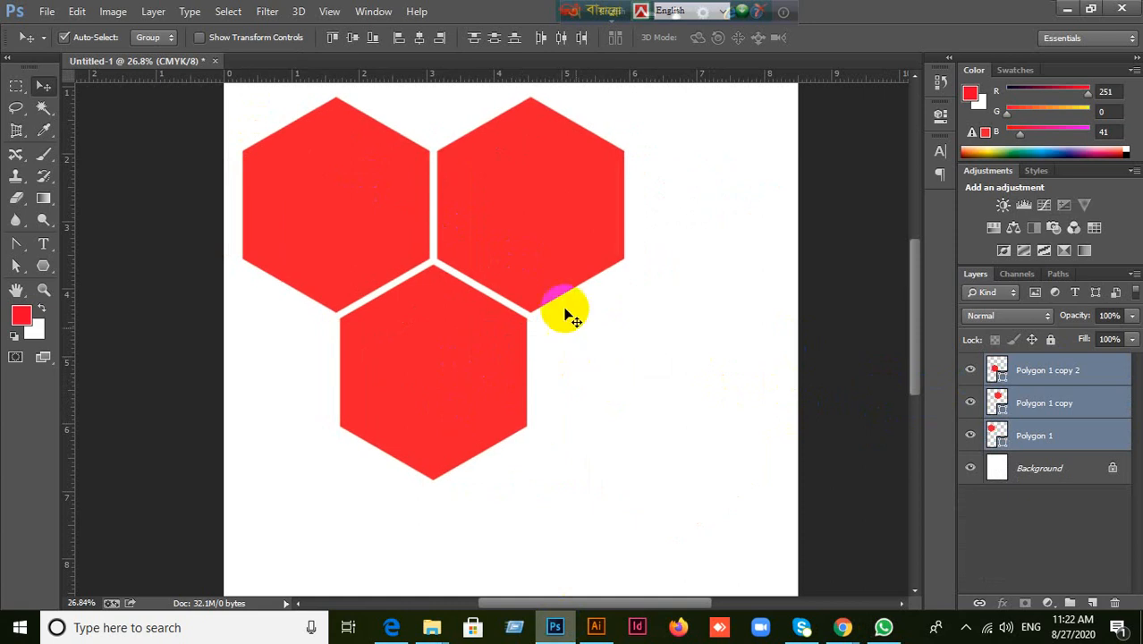
# Duplicate the upper-right hexagon and place the copy beside the lower hexagon as a fourth cell.
pyautogui.click(551, 266)
pyautogui.moveTo(550, 262); pyautogui.dragTo(649, 427)
pyautogui.scroll(-2, 465, 409)
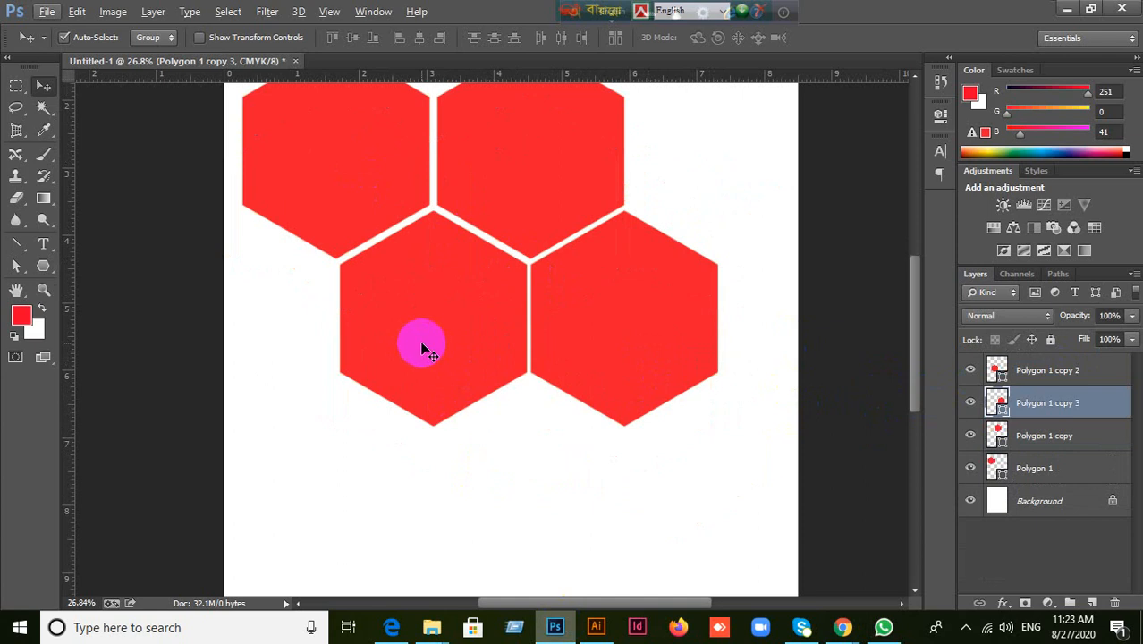
pyautogui.scroll(-1, 422, 341)
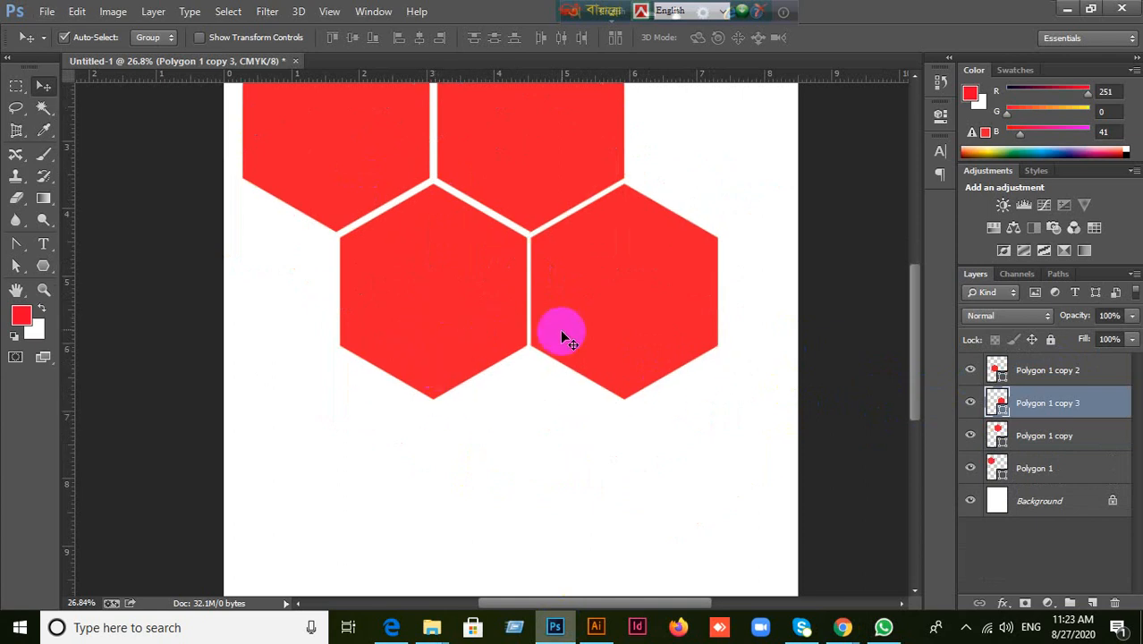
# Reposition the fourth hexagon and nudge it left so its gaps match those between the other hexagons.
pyautogui.moveTo(590, 320); pyautogui.dragTo(596, 330)
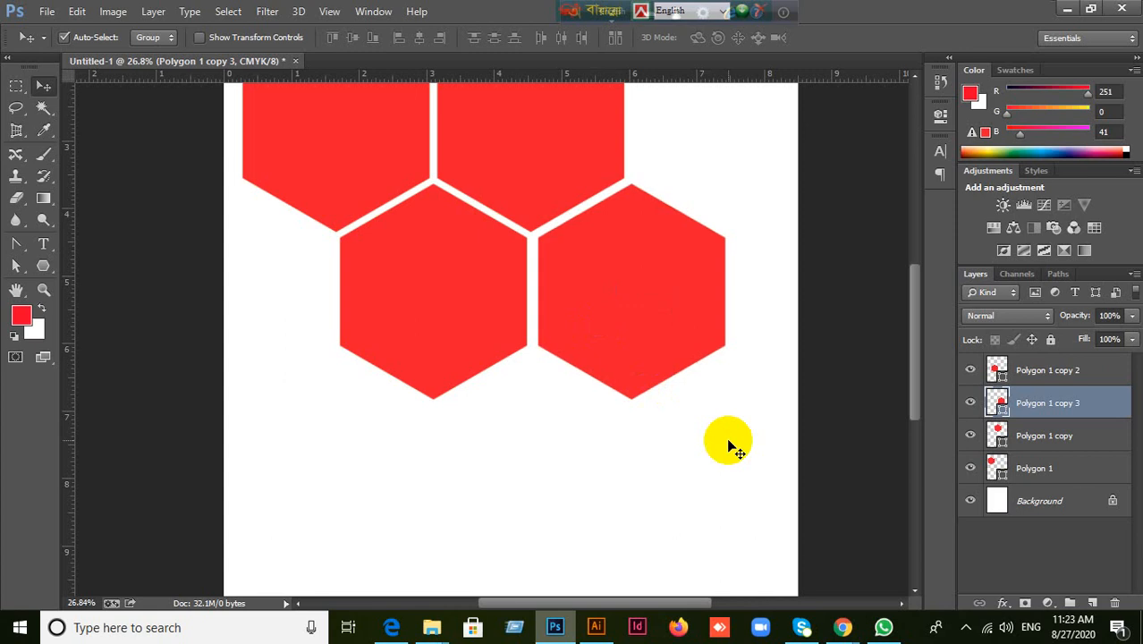
pyautogui.press('Left')
pyautogui.press('Left')
pyautogui.press('Left')
pyautogui.press('Left')
pyautogui.press('Left')
pyautogui.press('Left')
pyautogui.press('Left')
pyautogui.press('Left')
pyautogui.press('Left')
pyautogui.press('Left')
pyautogui.press('Left')
pyautogui.press('Left')
pyautogui.press('Left')
pyautogui.press('Left')
pyautogui.press('Left')
pyautogui.press('Left')
pyautogui.press('Left')
pyautogui.press('Left')
pyautogui.press('Left')
pyautogui.press('Left')
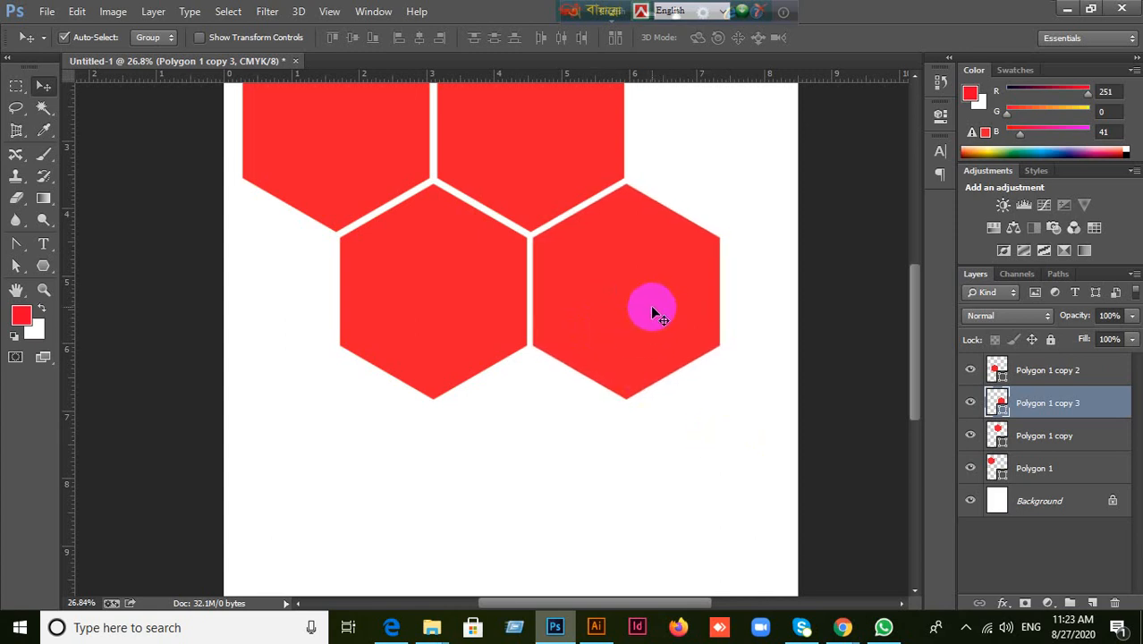
# Try adding a copy of the fourth hexagon below the second row, and undo it.
pyautogui.moveTo(651, 301); pyautogui.dragTo(579, 529)
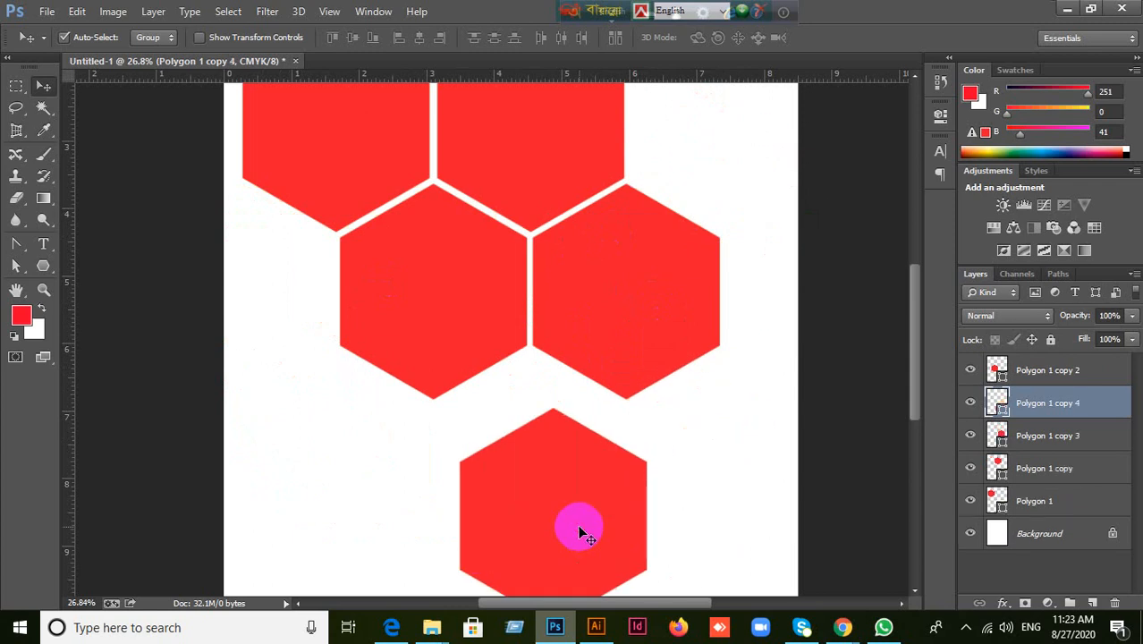
pyautogui.hotkey('ctrl', 'z')
# Merge the four hexagon layers into a single shape and shift it slightly right on the page.
pyautogui.scroll(3, 596, 520)
pyautogui.click(299, 224)
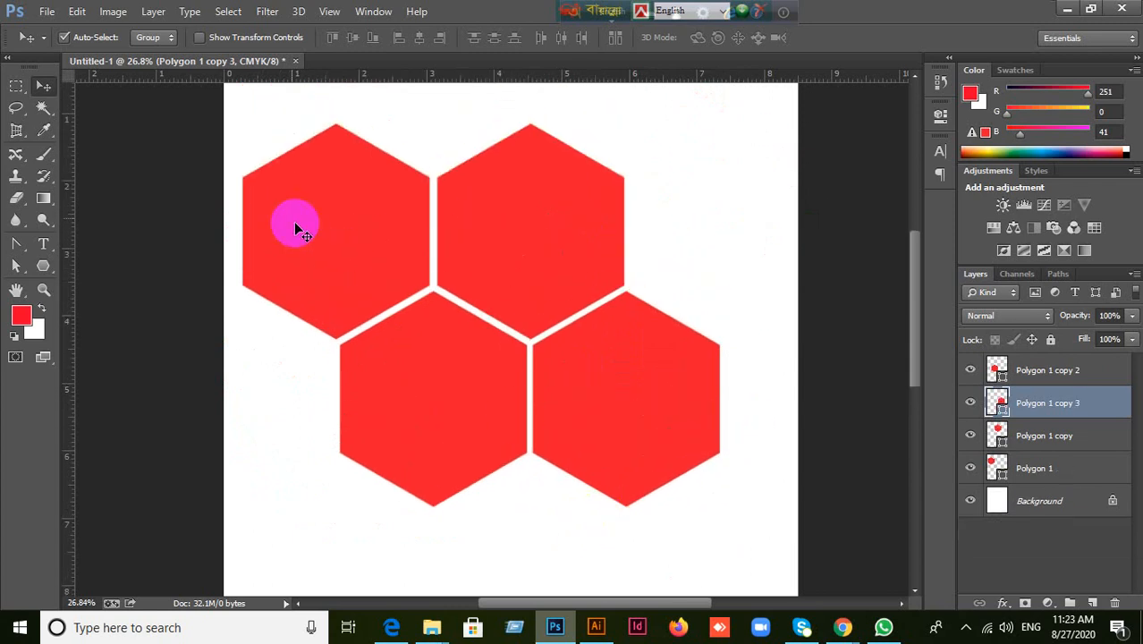
pyautogui.moveTo(268, 120); pyautogui.dragTo(715, 432)
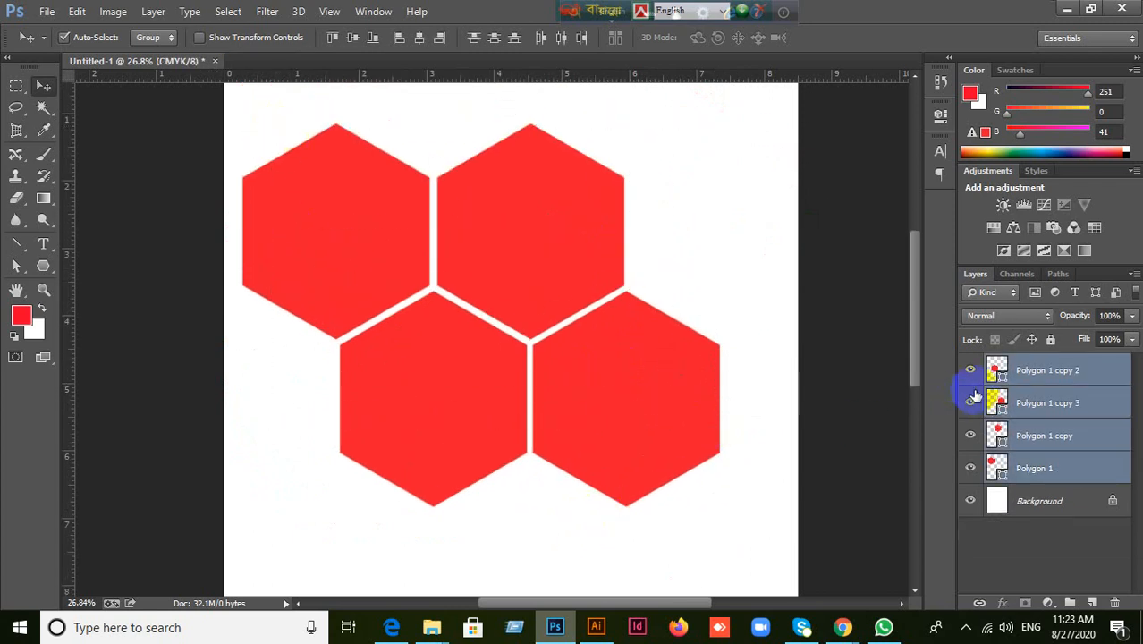
pyautogui.rightClick(1079, 411)
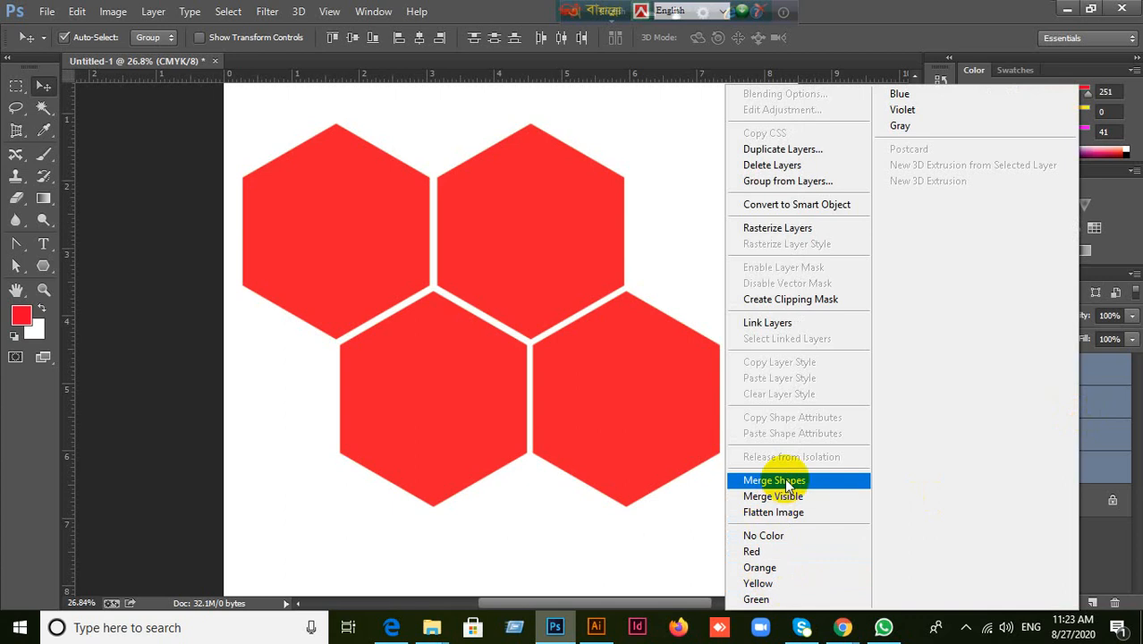
pyautogui.click(784, 480)
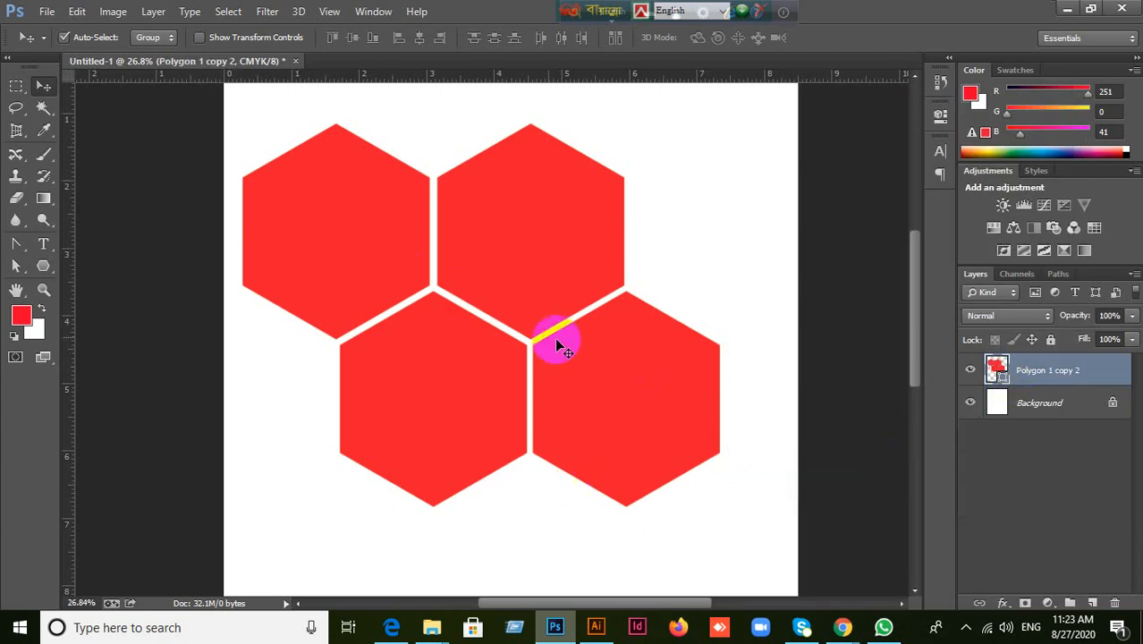
pyautogui.moveTo(597, 365); pyautogui.dragTo(620, 363)
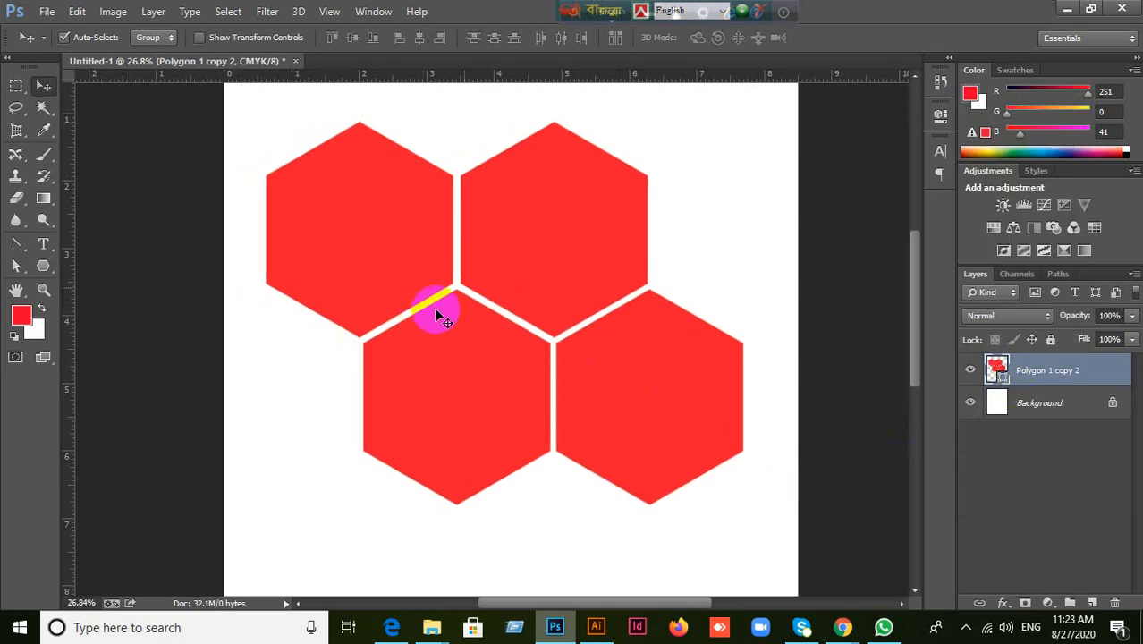
# Minimize Photoshop and WhatsApp, look over the Google Meet participant list, and minimize Chrome to reach the desktop.
pyautogui.click(1069, 10)
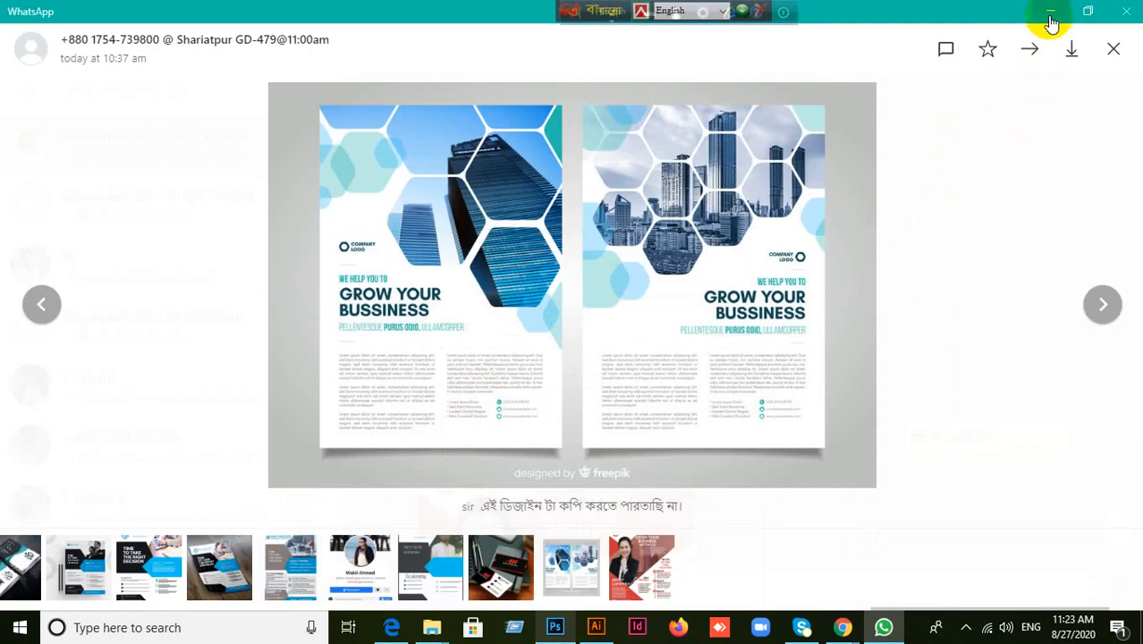
pyautogui.click(1051, 20)
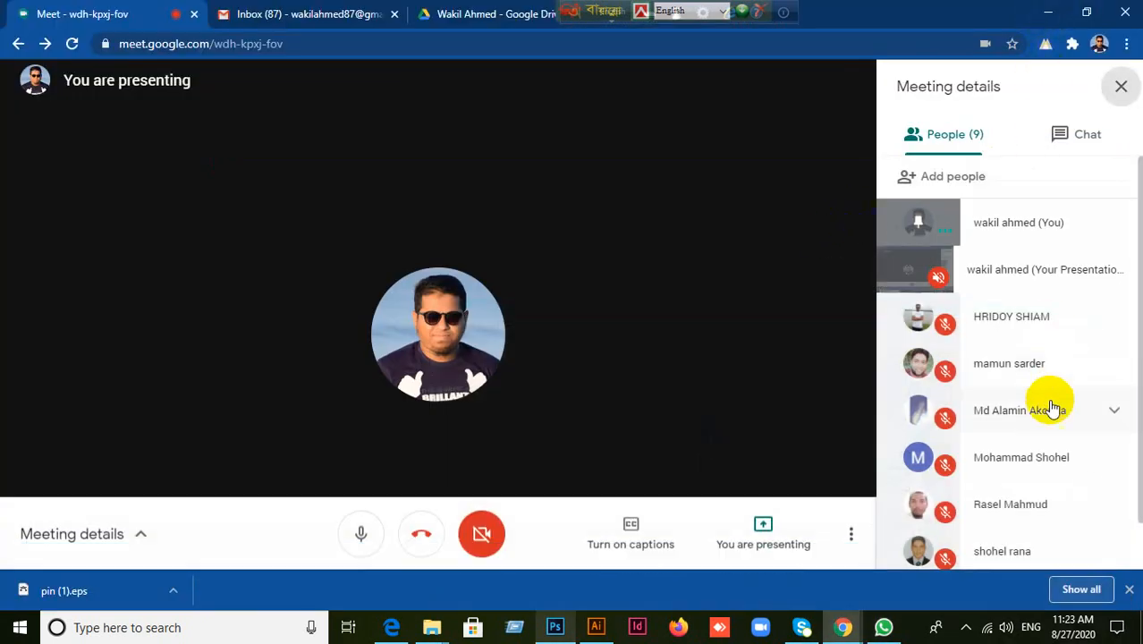
pyautogui.scroll(-1, 1051, 408)
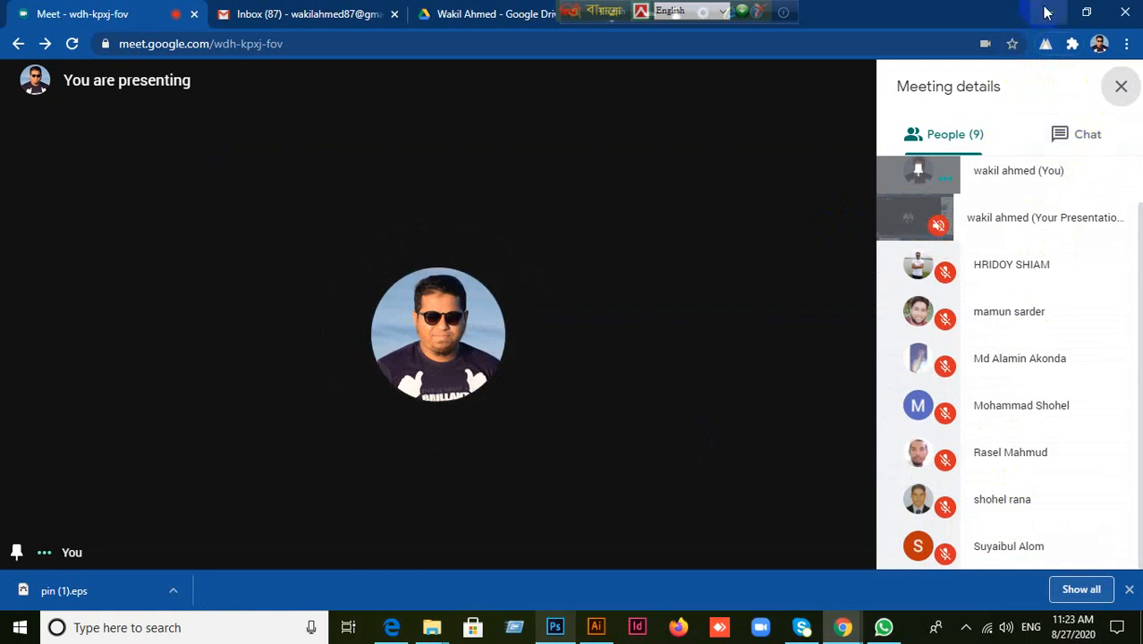
pyautogui.click(1047, 12)
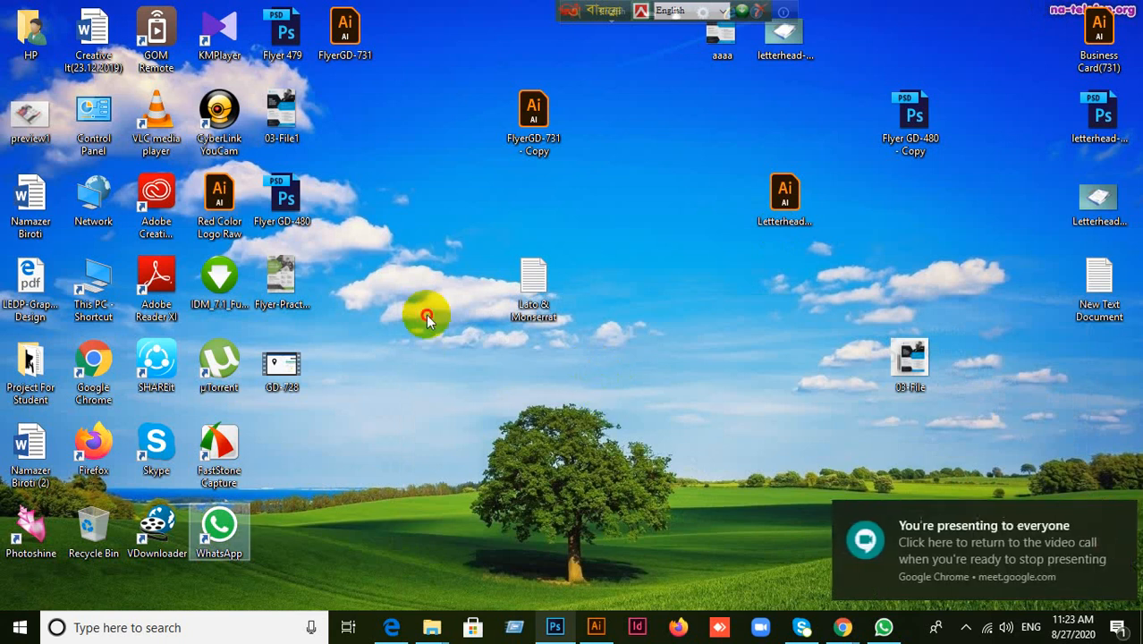
pyautogui.click(428, 319)
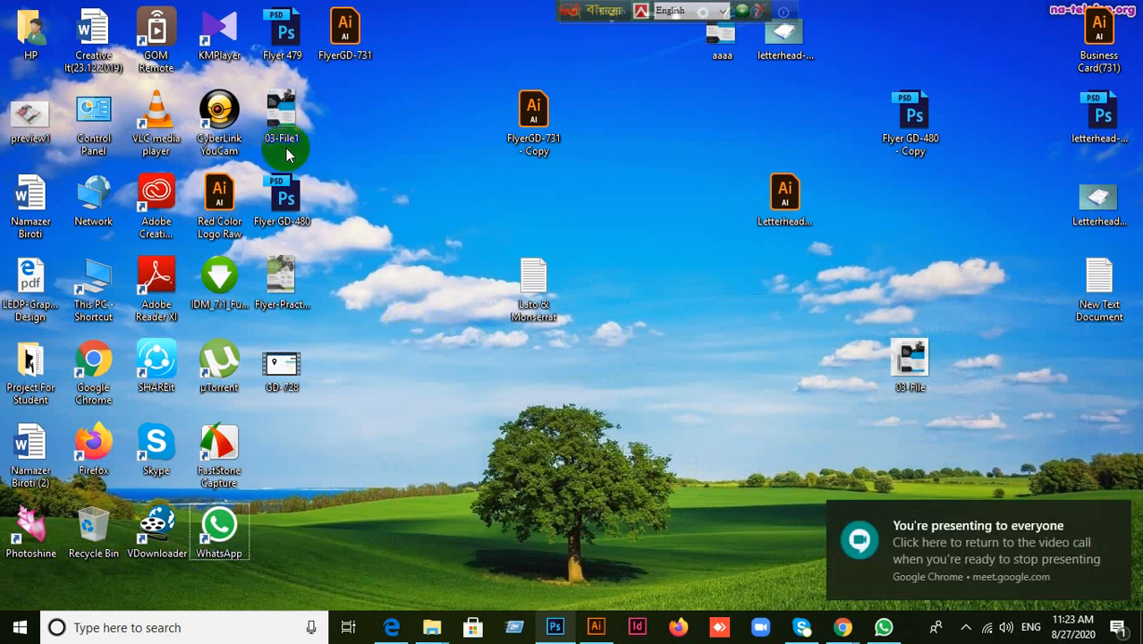
# Open the desktop image 03-File1 in Photoshop and close it again.
pyautogui.moveTo(283, 123); pyautogui.dragTo(474, 31)
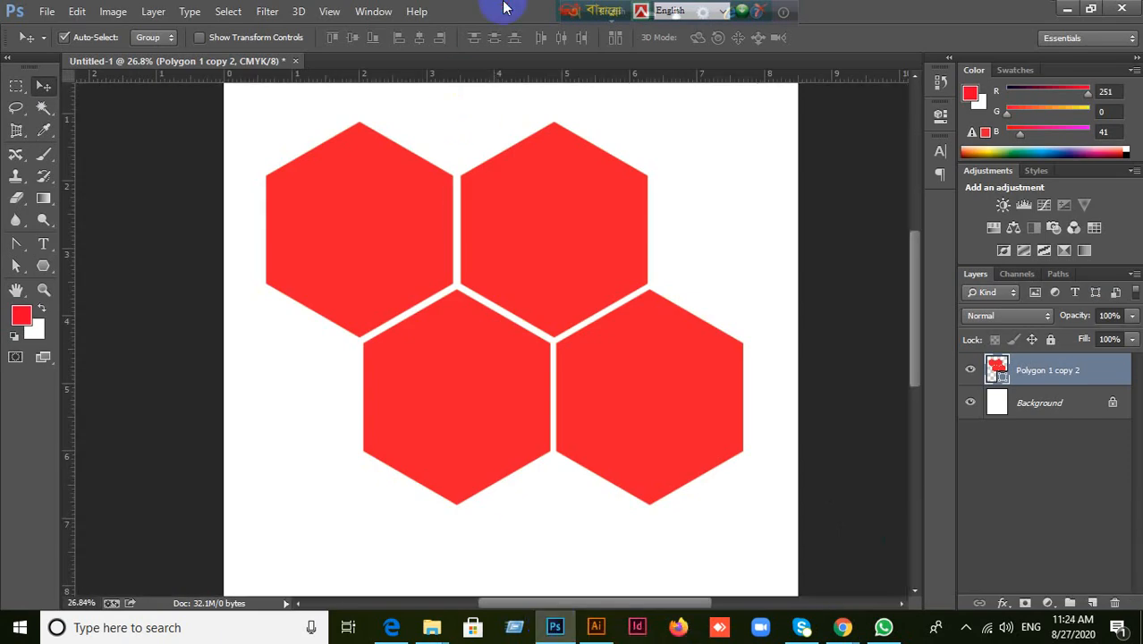
pyautogui.moveTo(502, 5); pyautogui.dragTo(502, 8)
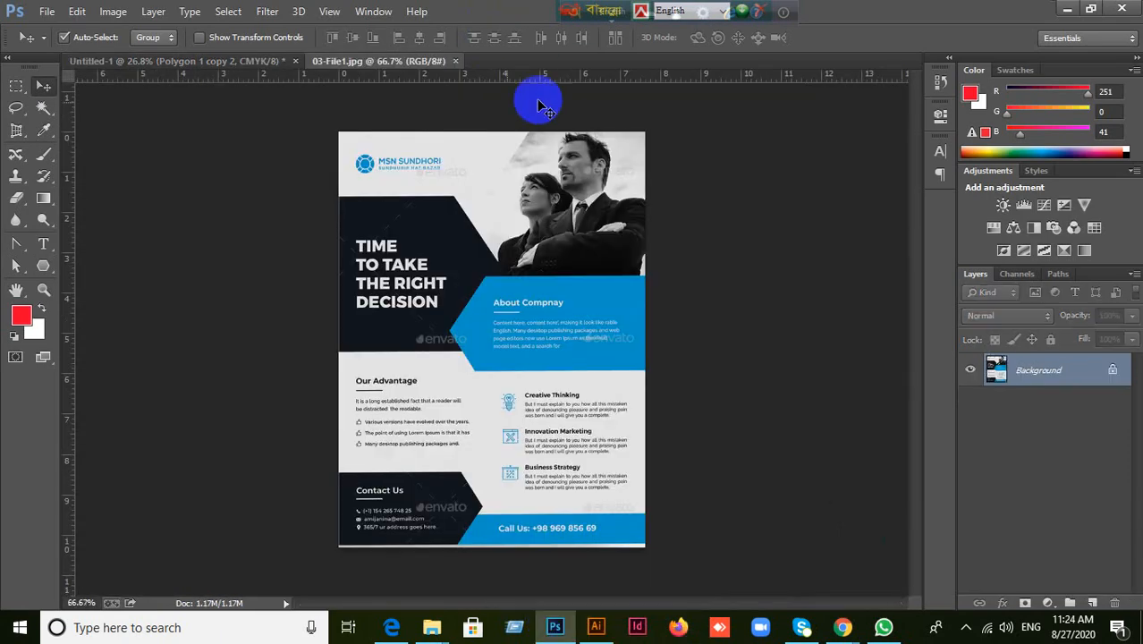
pyautogui.click(455, 61)
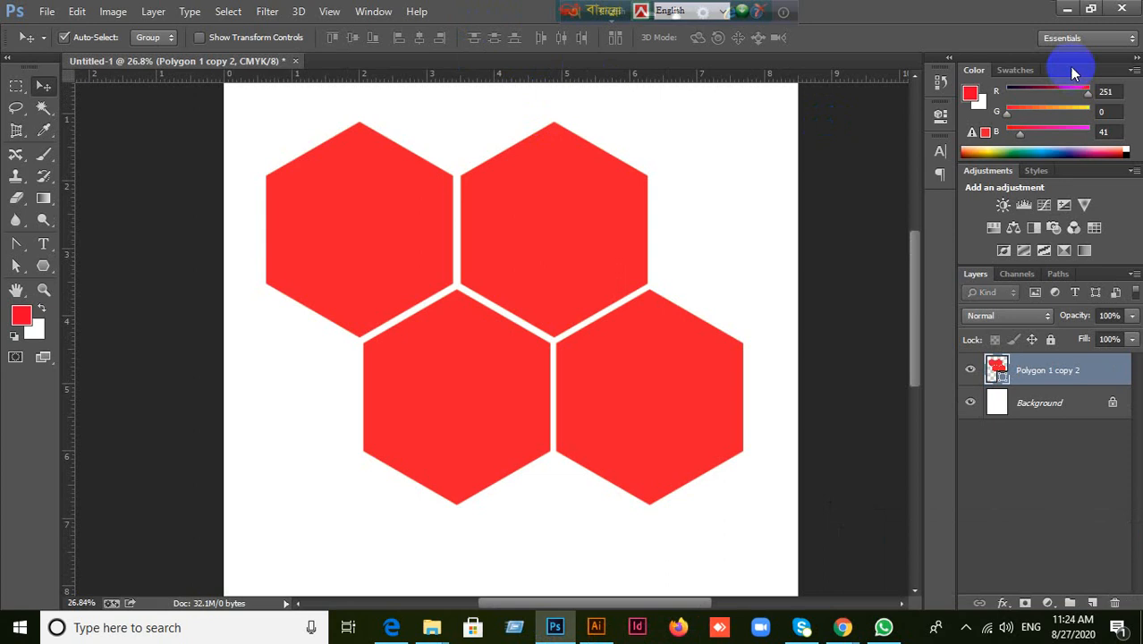
# Open the Sample Image folder inside Project For Student on the desktop and look through its pictures.
pyautogui.click(1065, 9)
pyautogui.click(29, 391)
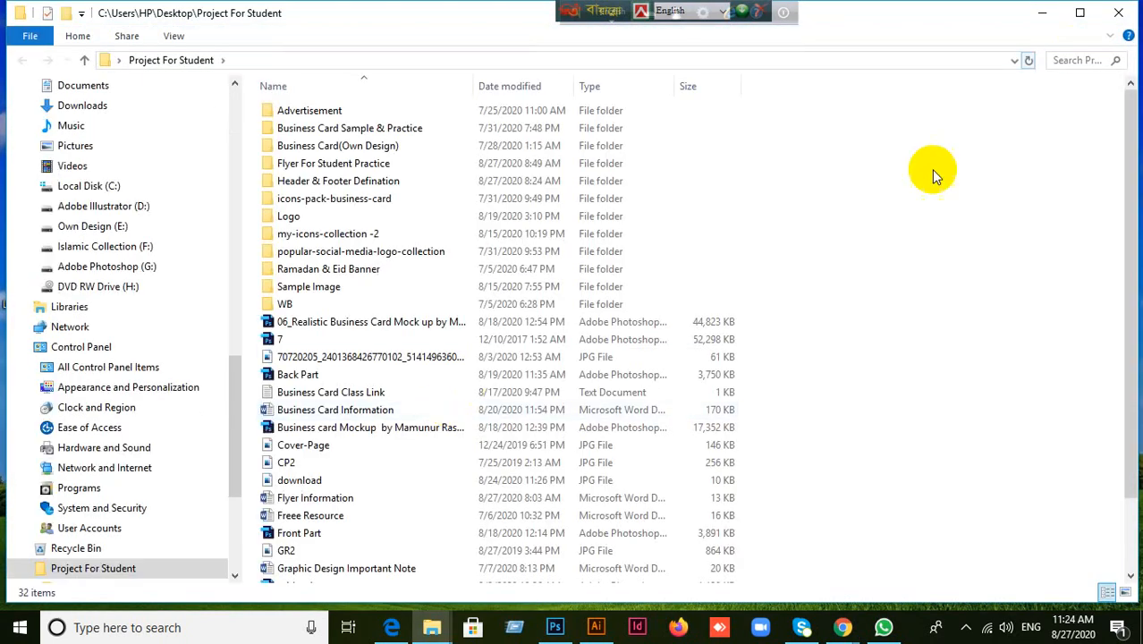
pyautogui.click(291, 287)
pyautogui.doubleClick(351, 287)
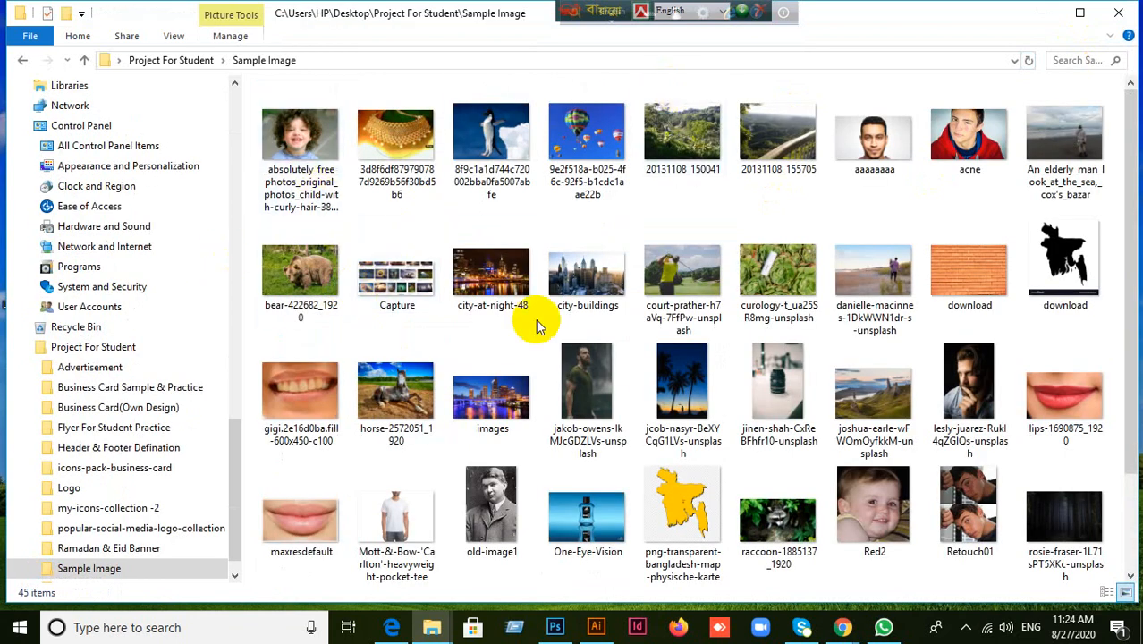
pyautogui.scroll(-1, 577, 322)
pyautogui.scroll(1, 662, 394)
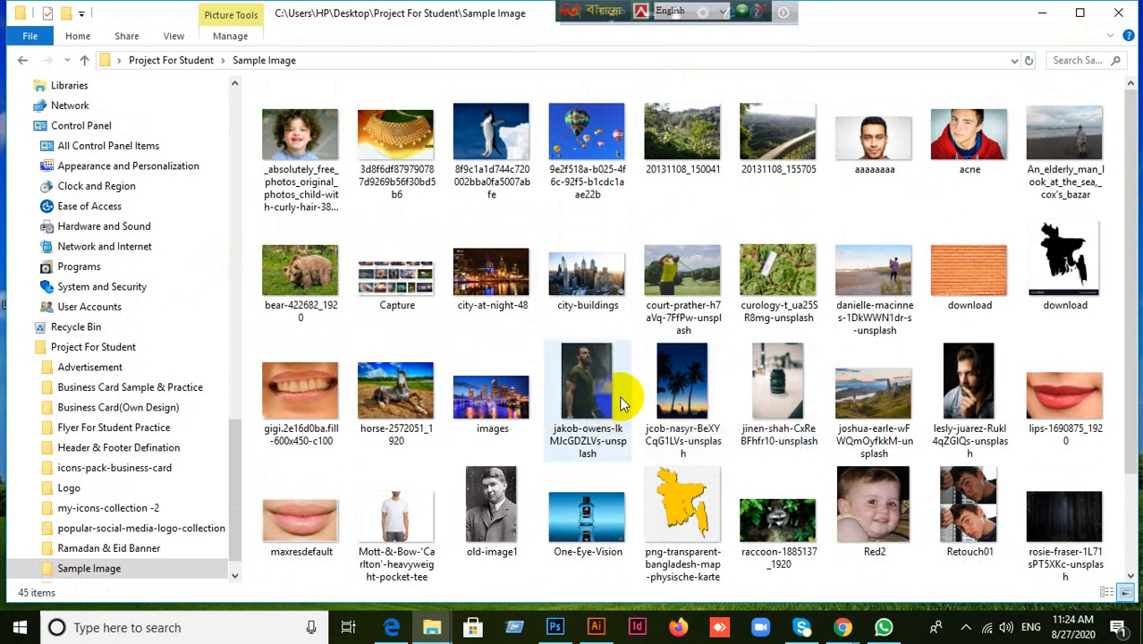
pyautogui.scroll(-1, 679, 438)
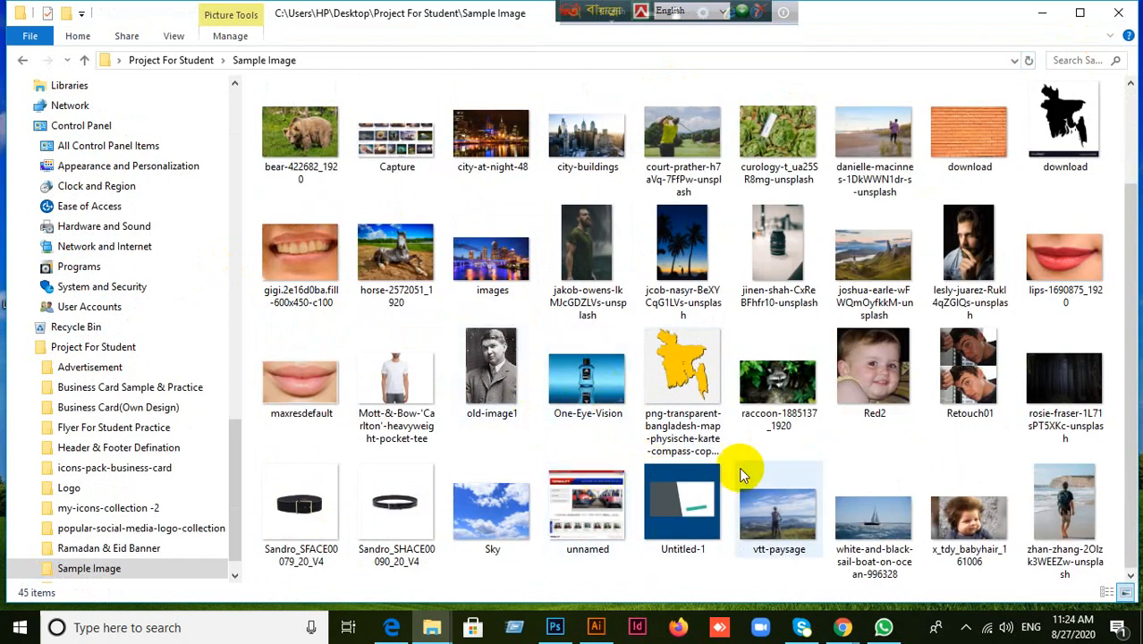
# Switch to Google Meet in Chrome and open the meeting chat to read the new message.
pyautogui.moveTo(807, 611)
pyautogui.click(740, 556)
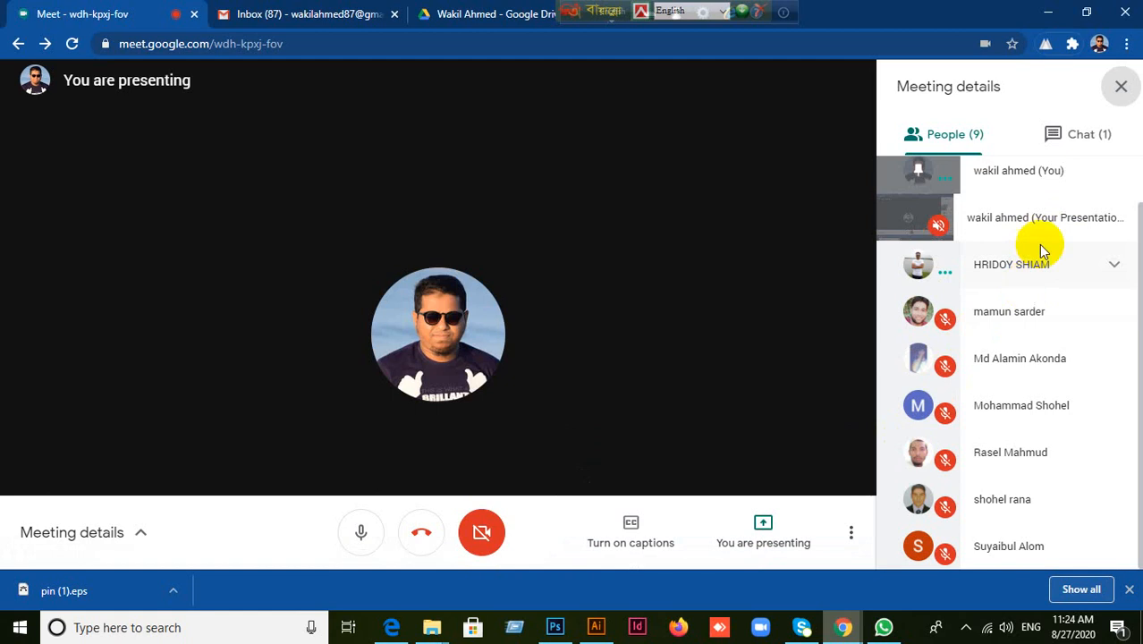
pyautogui.click(1083, 136)
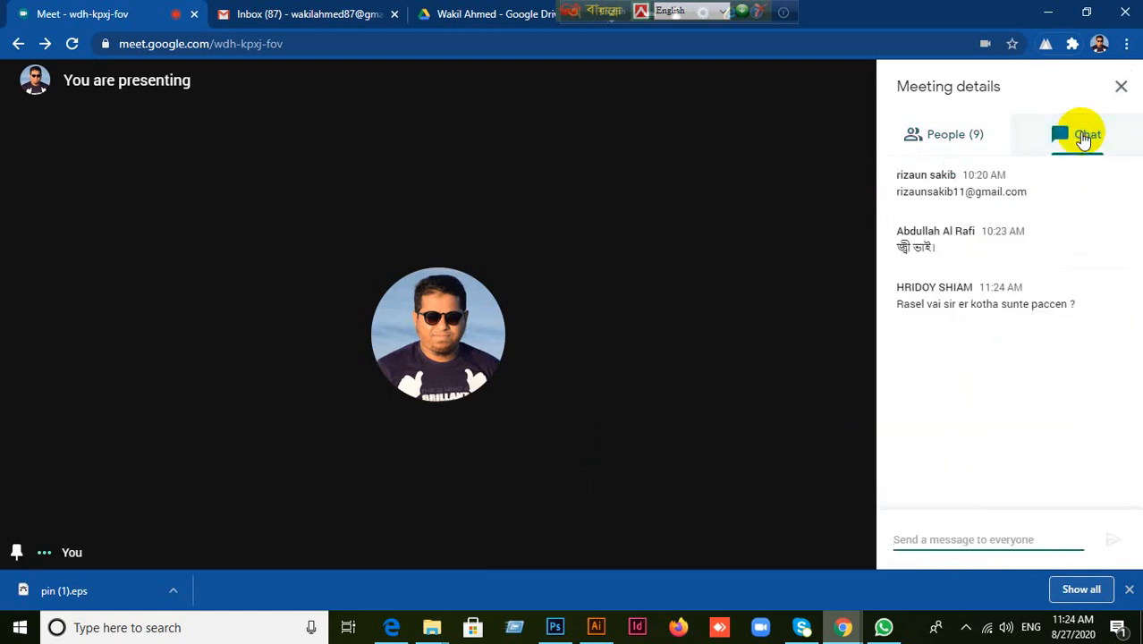
# Close the meeting chat and open the city-buildings picture from the Sample Image folder in Photoshop.
pyautogui.click(1119, 90)
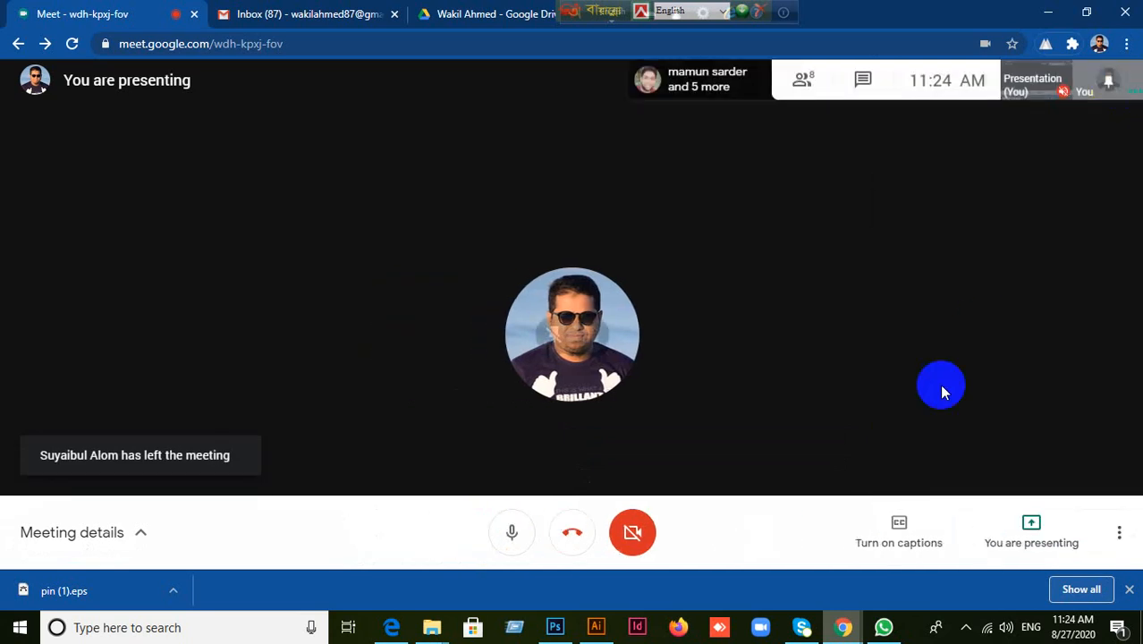
pyautogui.moveTo(434, 624)
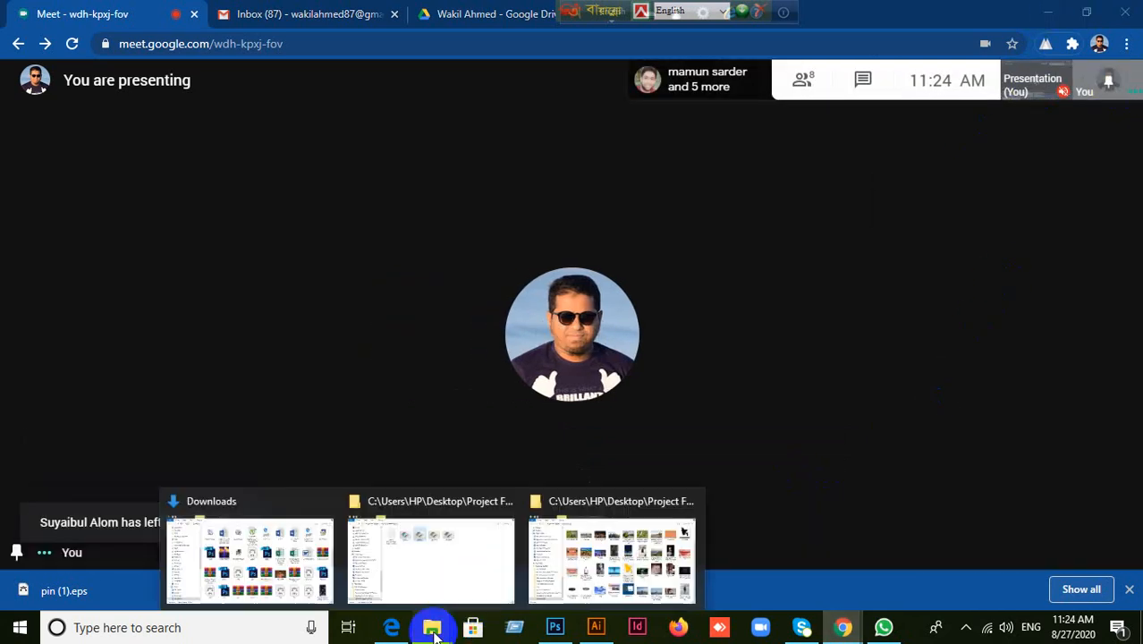
pyautogui.click(600, 572)
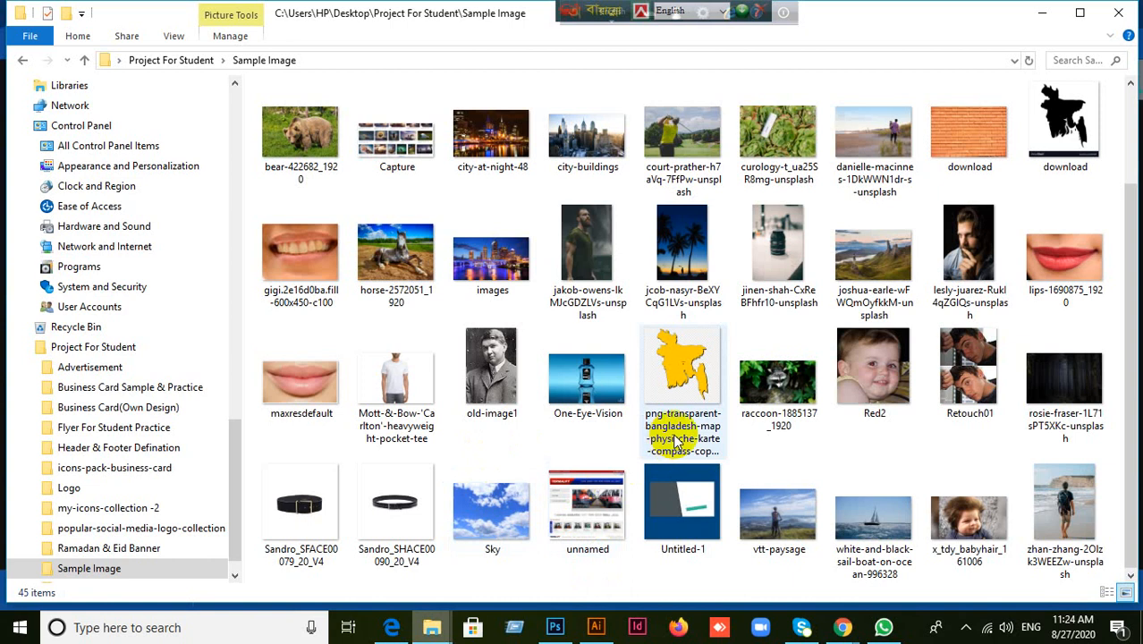
pyautogui.scroll(2, 679, 438)
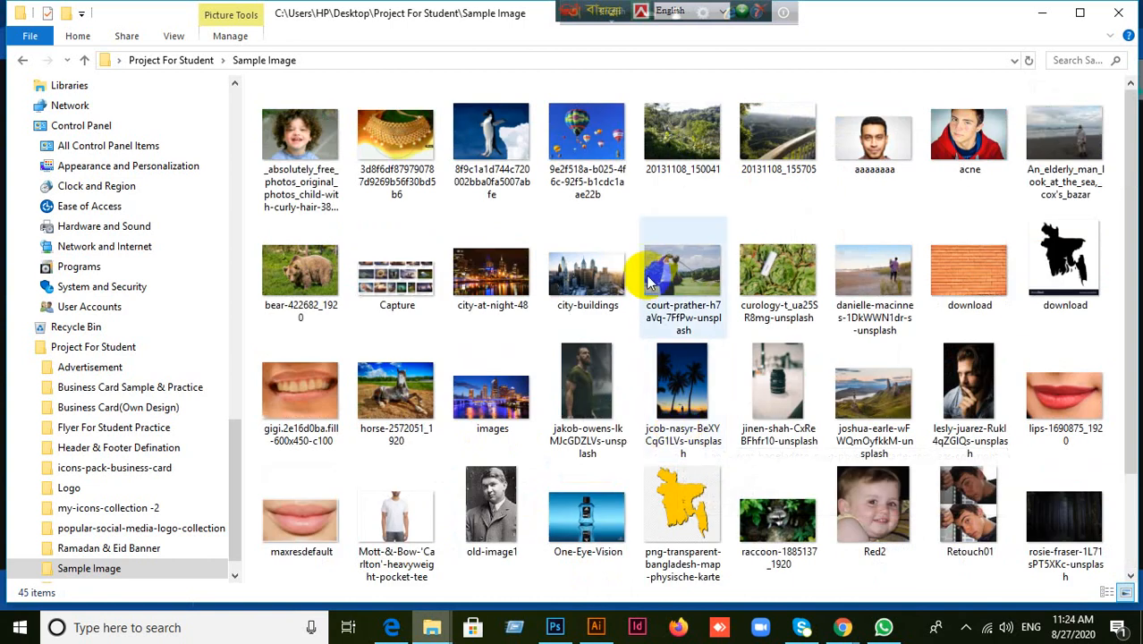
pyautogui.moveTo(601, 283); pyautogui.dragTo(491, 28)
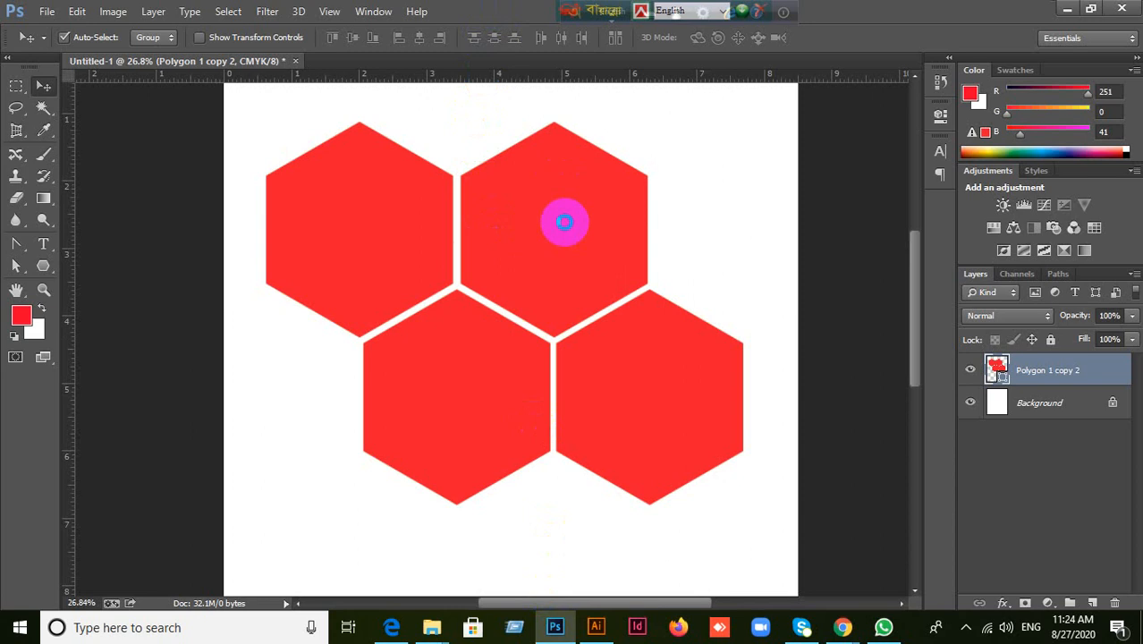
pyautogui.moveTo(563, 221); pyautogui.dragTo(564, 222)
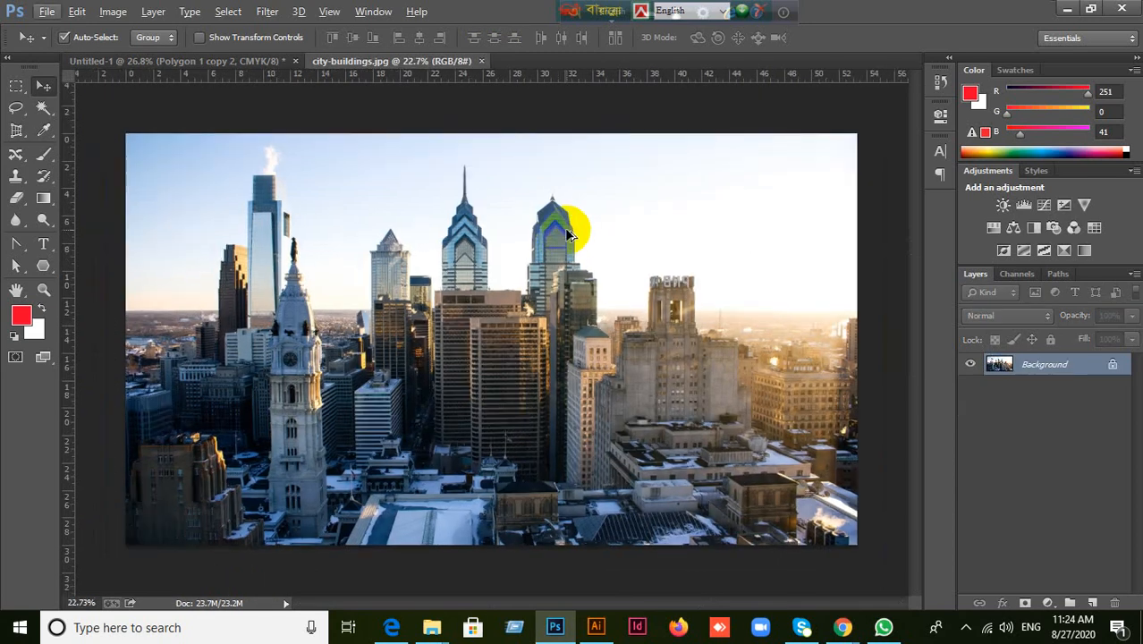
# Copy the whole city-buildings picture and paste it above the honeycomb shape in Untitled-1.
pyautogui.hotkey('ctrl', 'a')
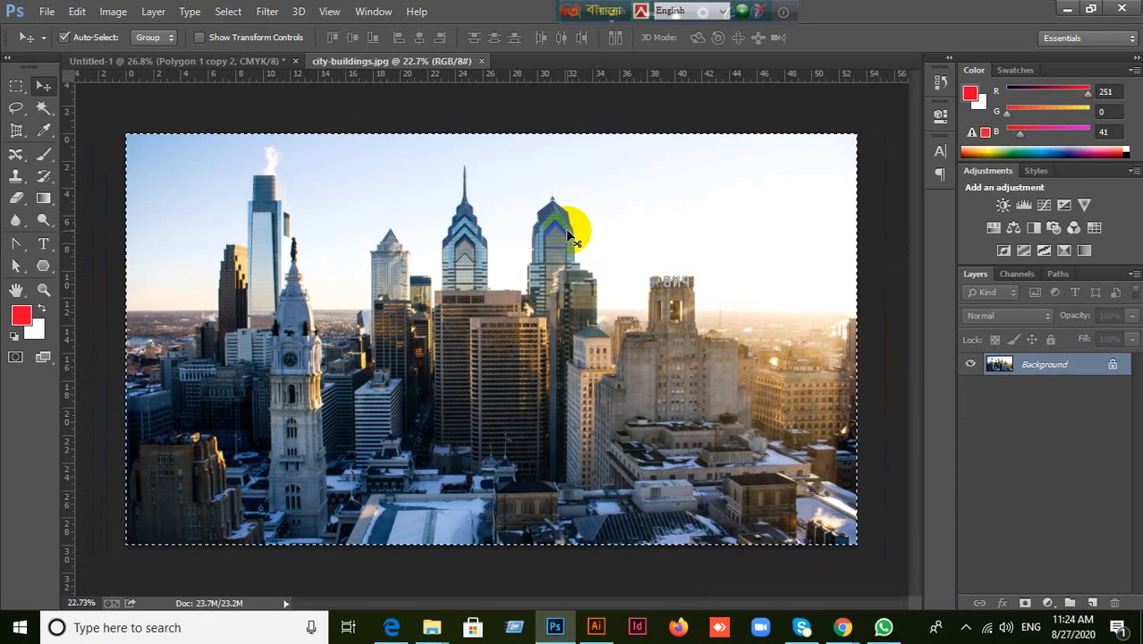
pyautogui.click(230, 61)
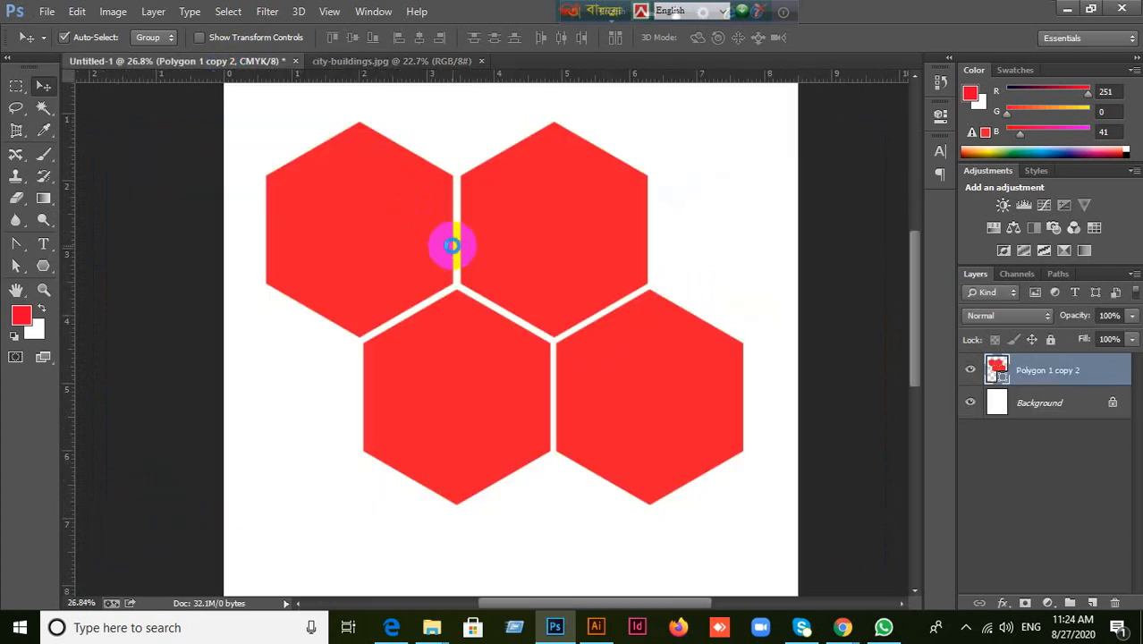
pyautogui.hotkey('ctrl', 'v')
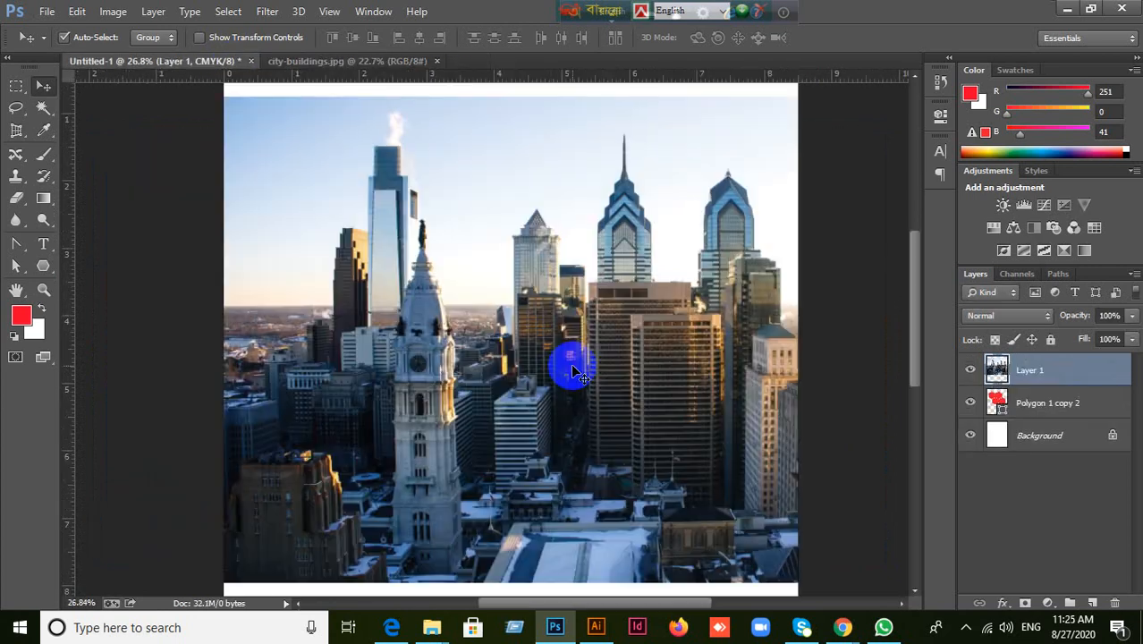
pyautogui.scroll(-4, 575, 370)
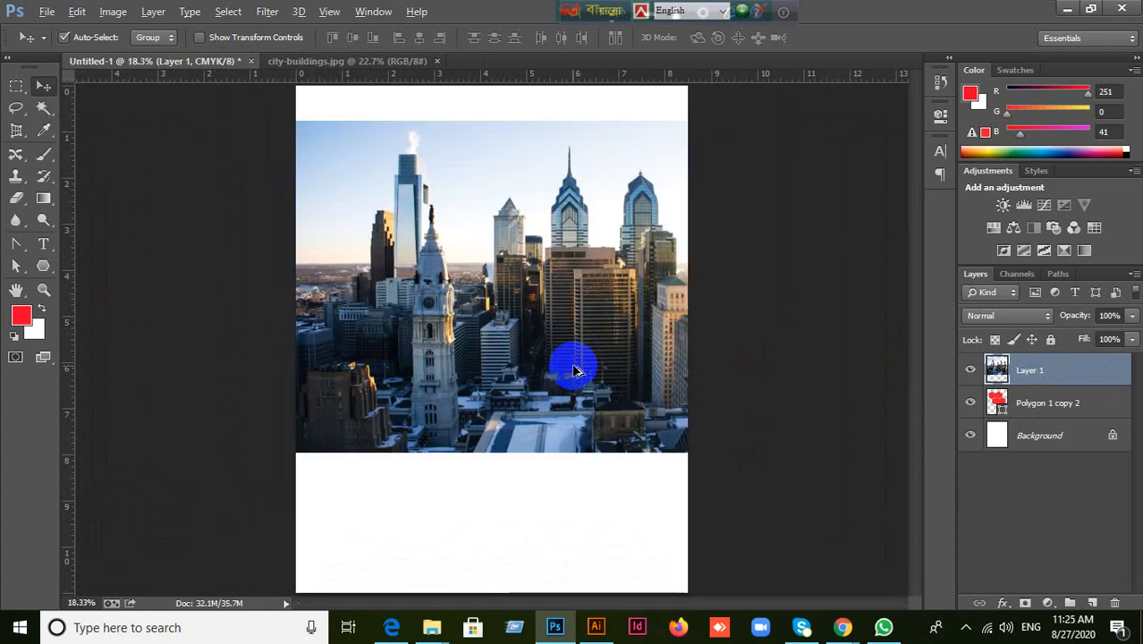
pyautogui.scroll(-3, 575, 370)
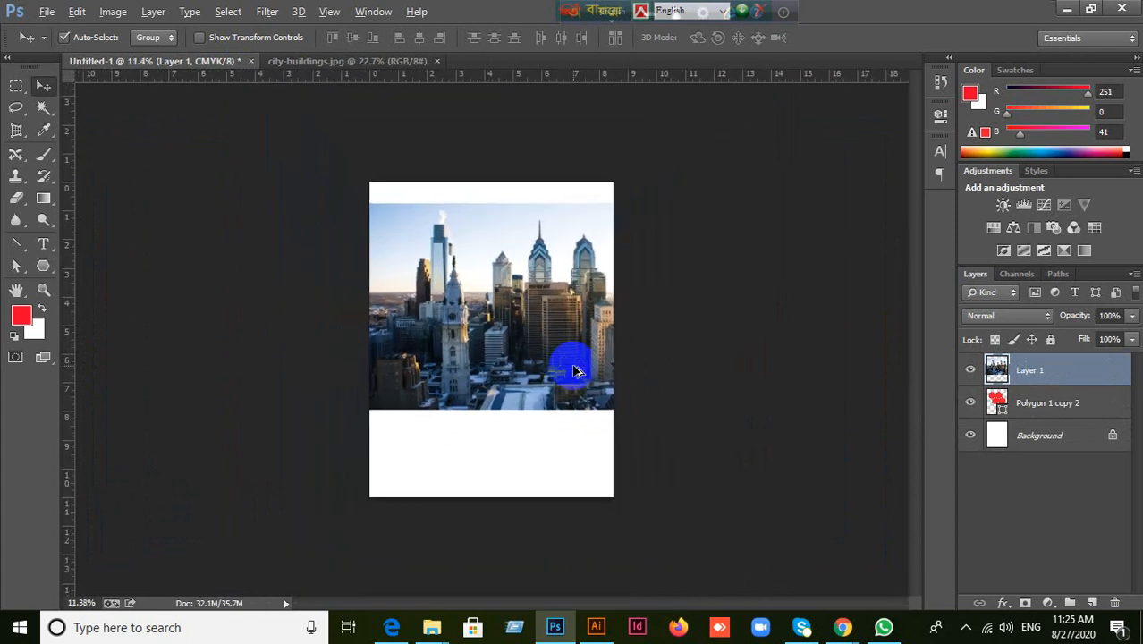
# Try scaling the pasted city picture down proportionally, cancel the transform and delete its layer.
pyautogui.hotkey('ctrl', 't')
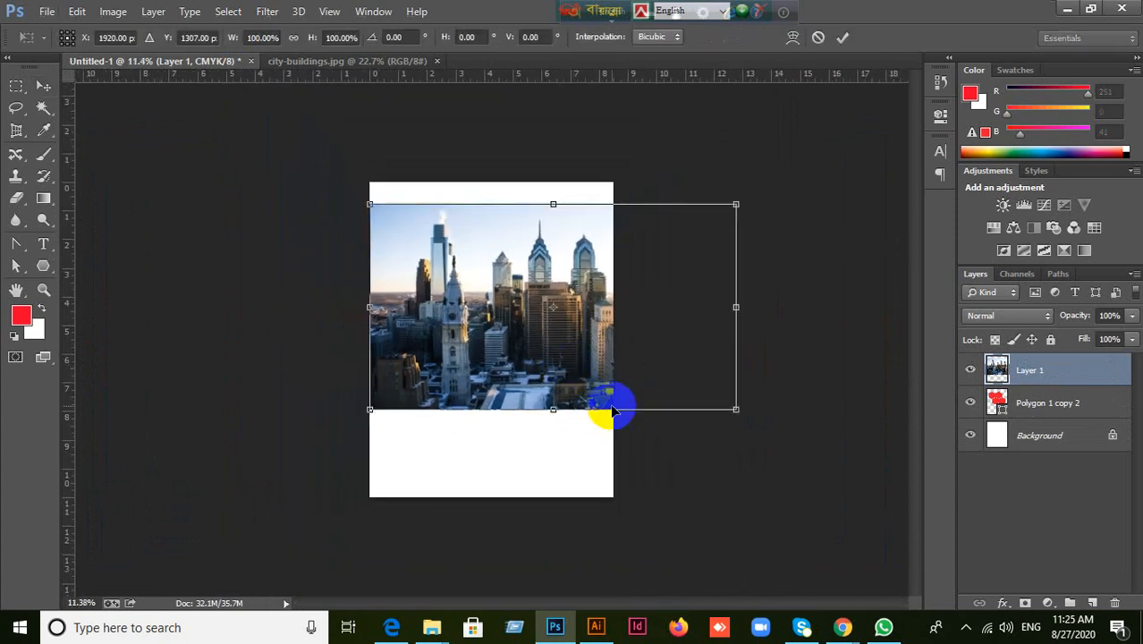
pyautogui.moveTo(737, 409); pyautogui.dragTo(680, 399)
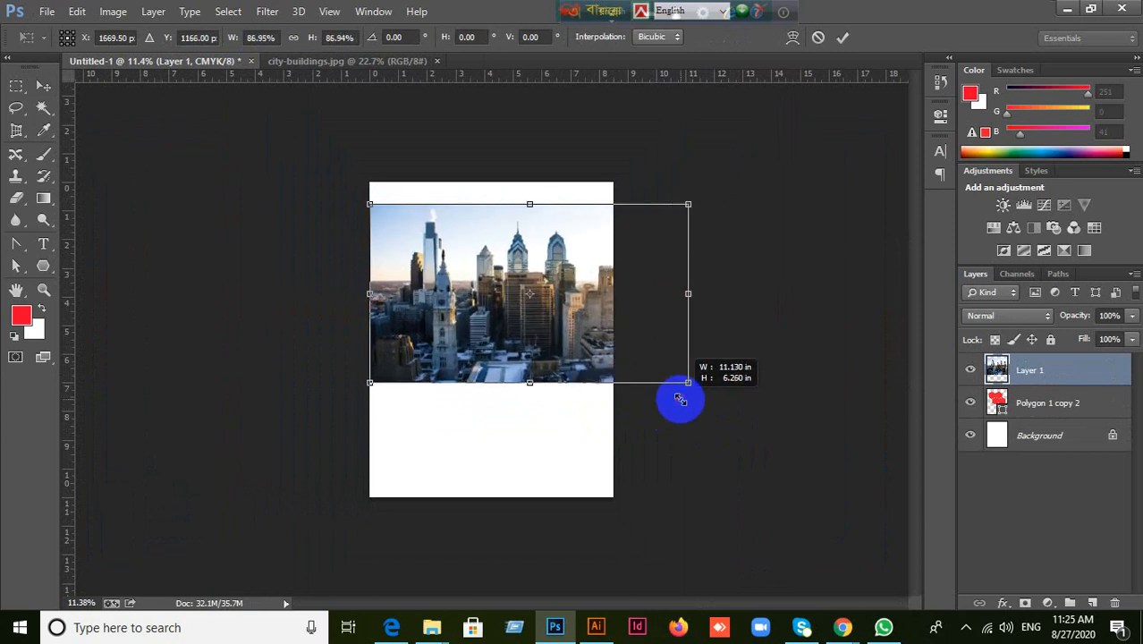
pyautogui.click(818, 38)
pyautogui.moveTo(515, 370); pyautogui.dragTo(519, 415)
pyautogui.press('Delete')
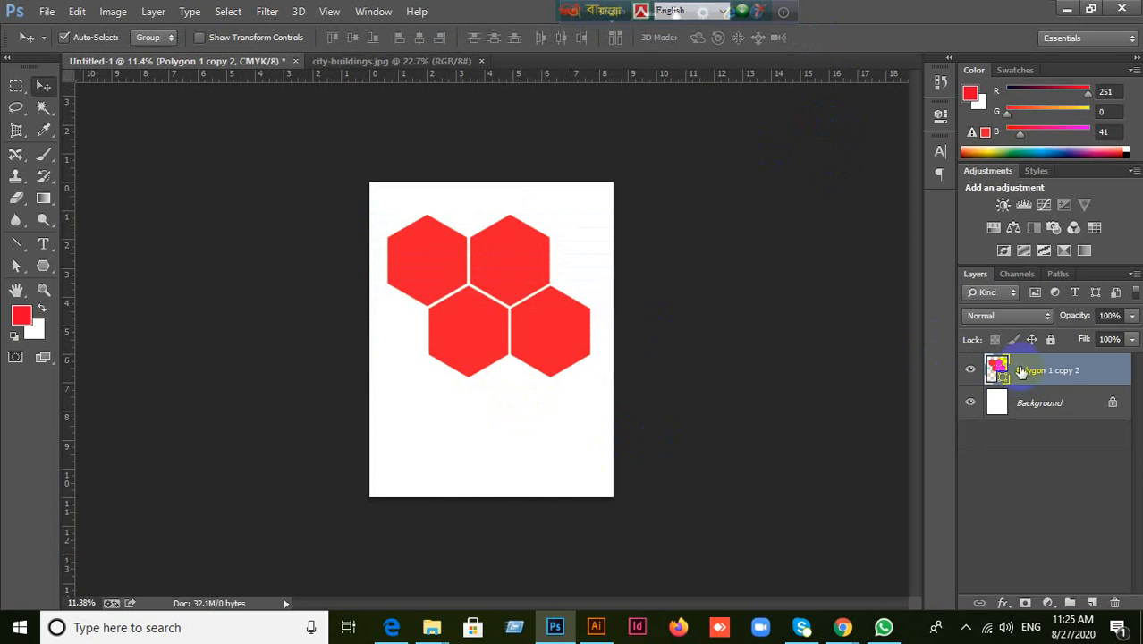
# Delete the merged honeycomb layer and draw a new red six-sided polygon in the page's upper-left area.
pyautogui.press('Delete')
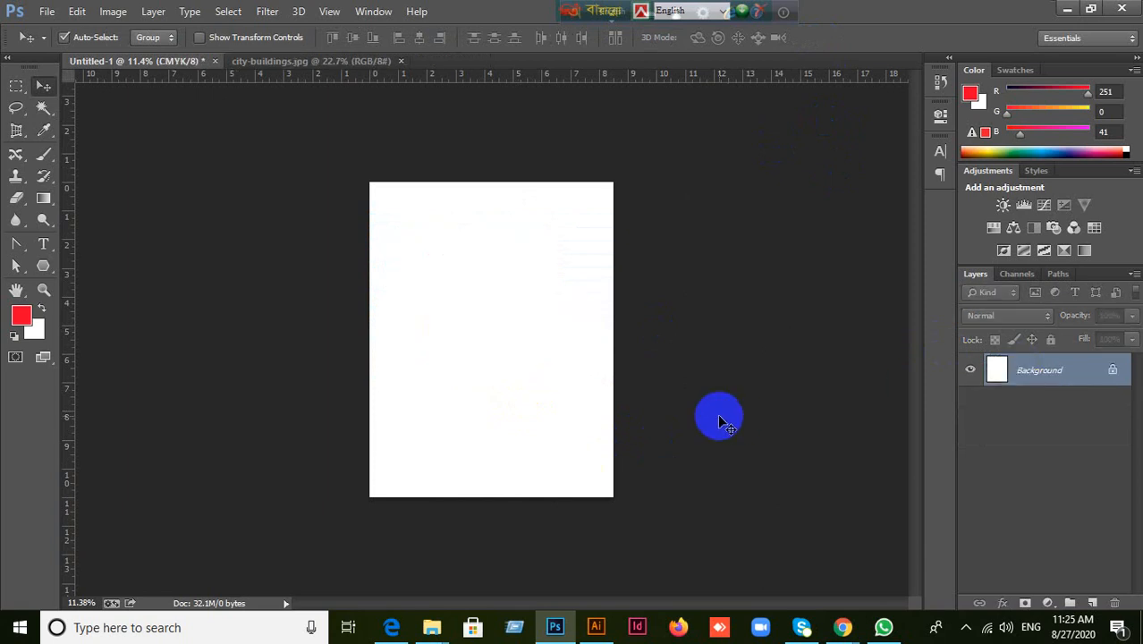
pyautogui.click(49, 207)
pyautogui.click(49, 273)
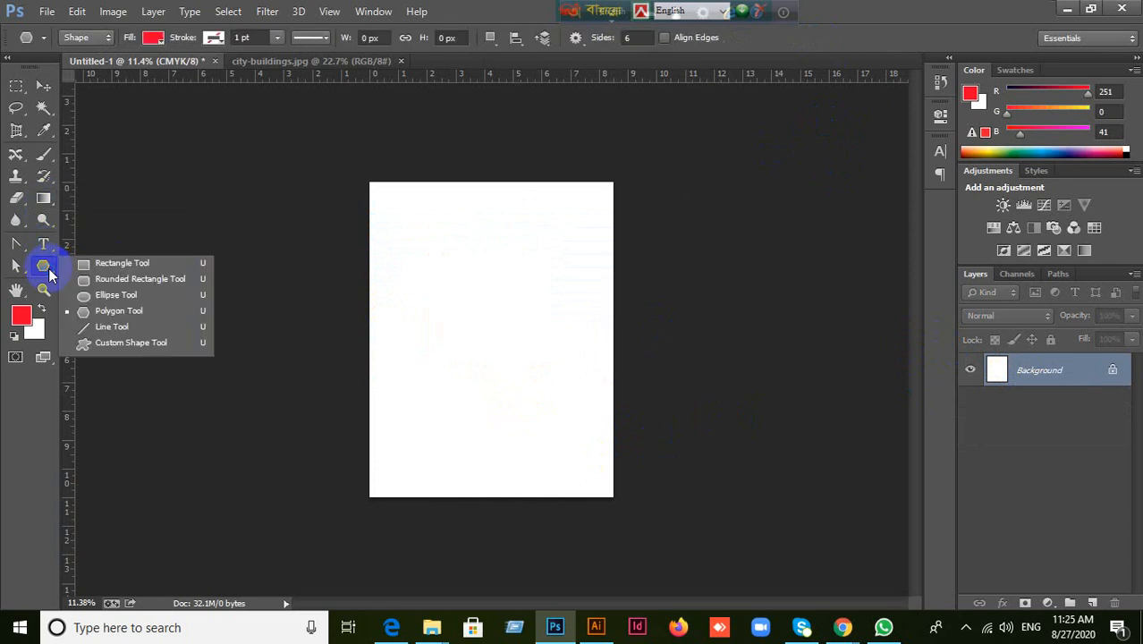
pyautogui.click(103, 313)
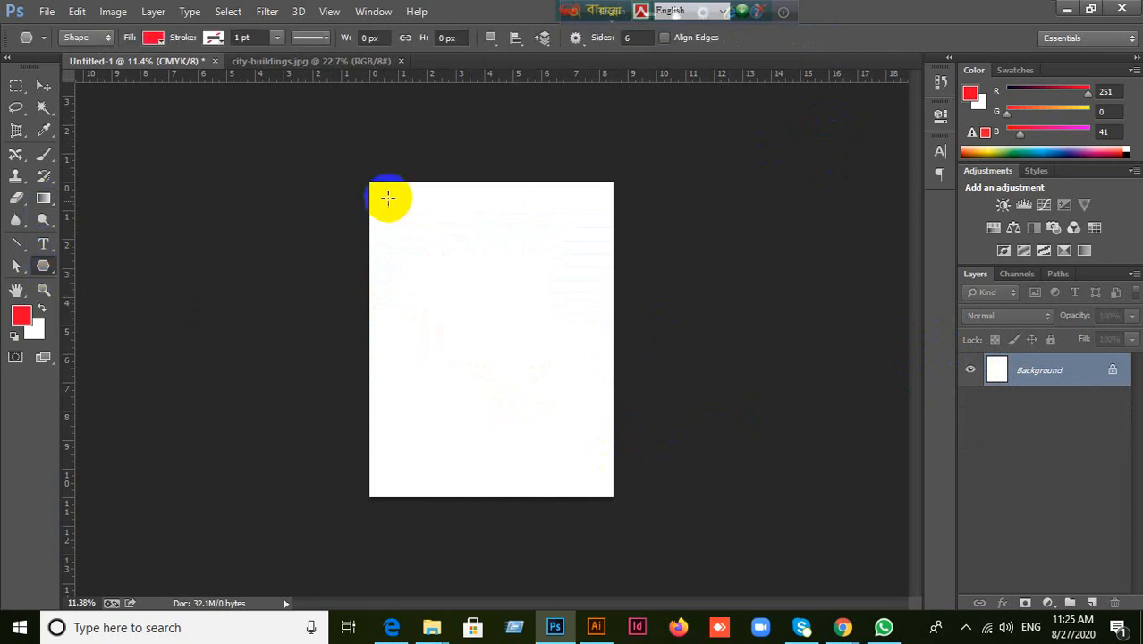
pyautogui.moveTo(414, 224); pyautogui.dragTo(456, 253)
# Hide the rulers and rotate the hexagon by -15° so that it stands on a point.
pyautogui.click(41, 84)
pyautogui.click(414, 244)
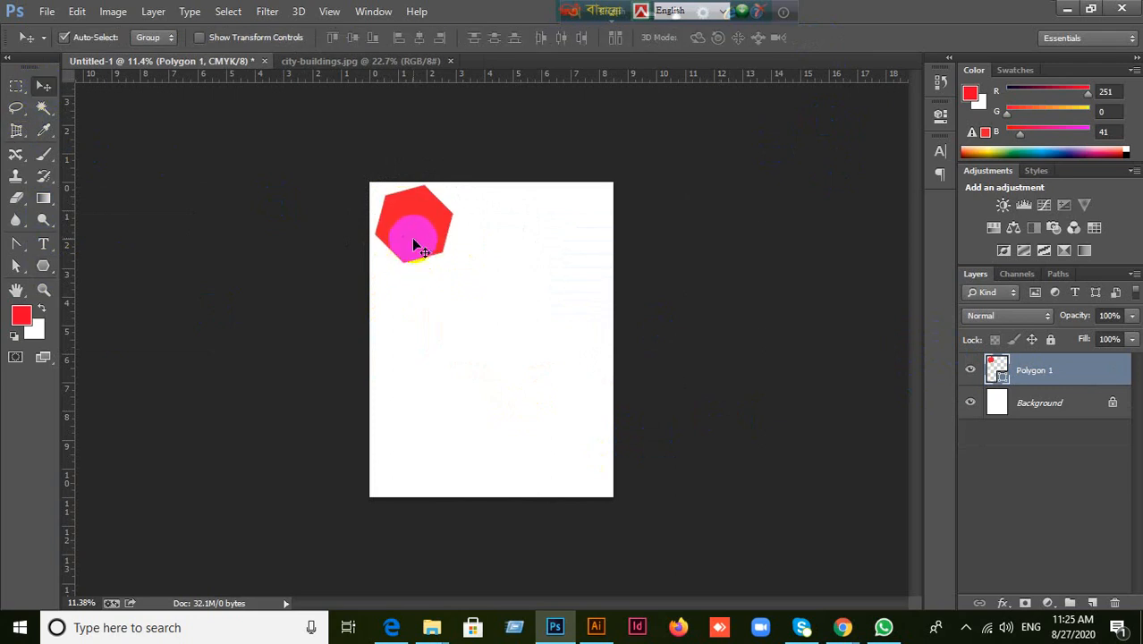
pyautogui.hotkey('ctrl', 'r')
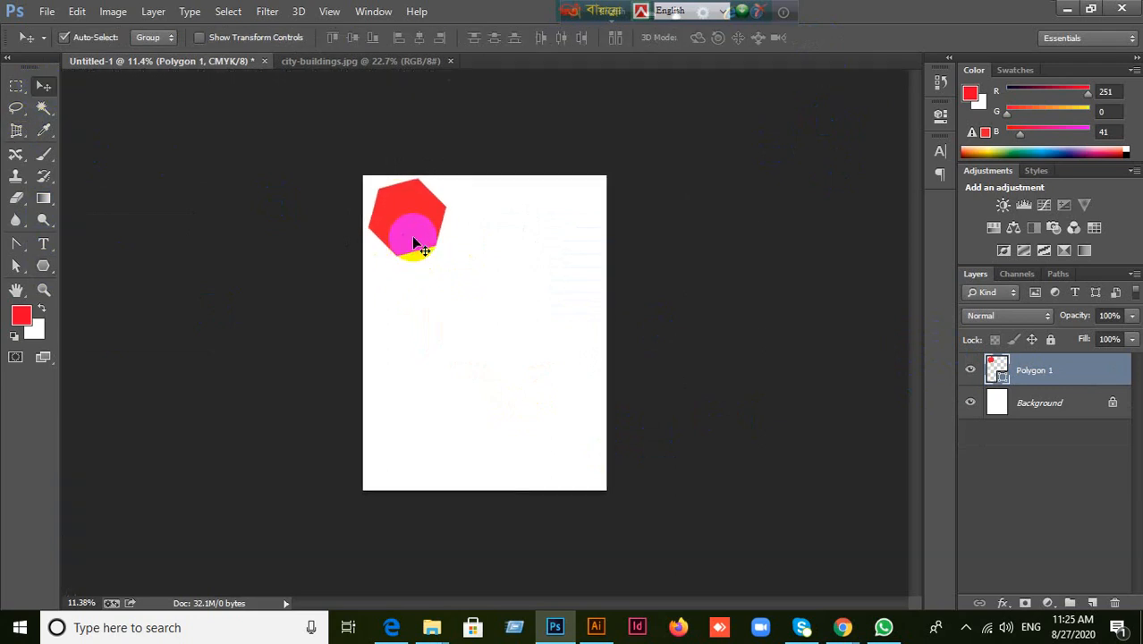
pyautogui.moveTo(413, 239); pyautogui.dragTo(346, 281)
pyautogui.hotkey('ctrl', 't')
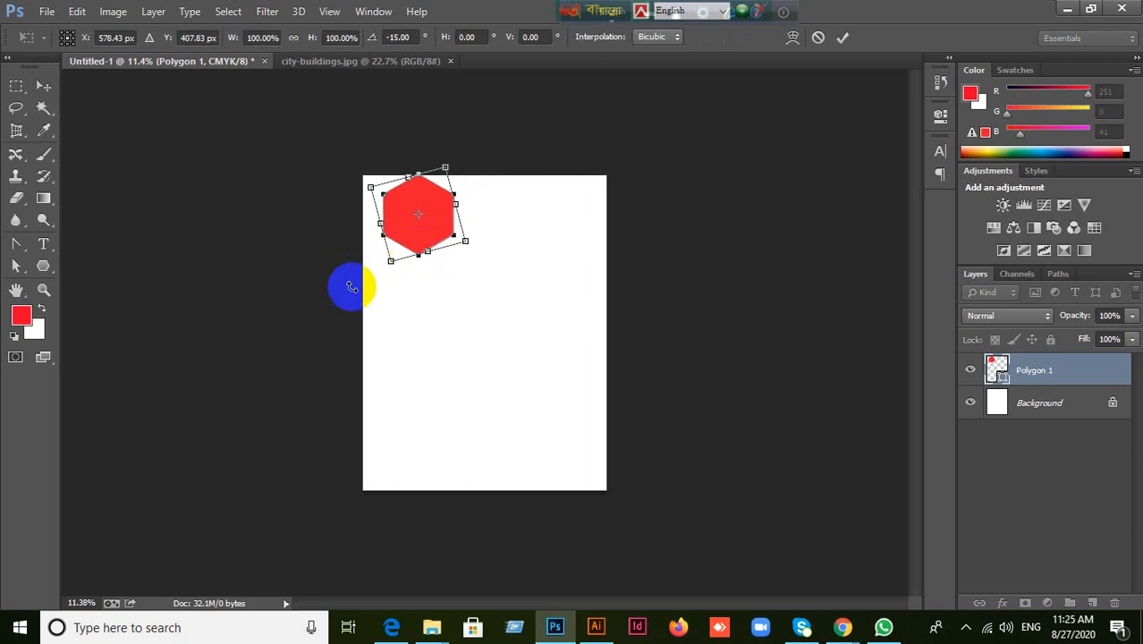
pyautogui.click(842, 39)
# Enlarge the hexagon proportionally with Free Transform and apply the new size.
pyautogui.hotkey('ctrl', 't')
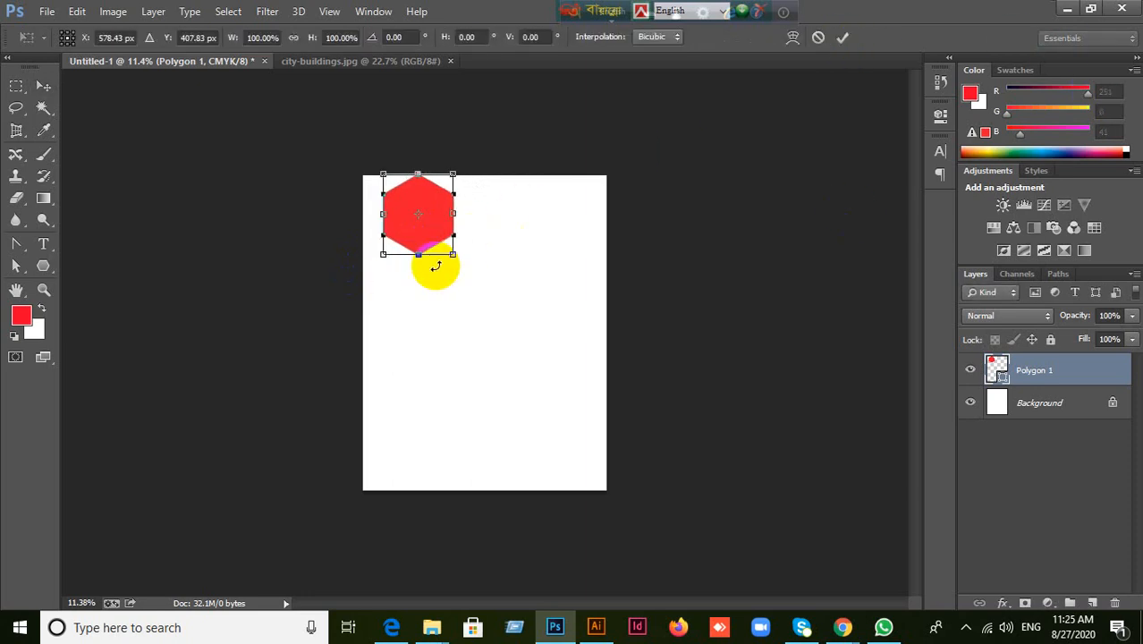
pyautogui.moveTo(452, 258); pyautogui.dragTo(411, 256)
pyautogui.click(842, 37)
# Duplicate the hexagon three times, placing one copy beside it and two staggered in a row below.
pyautogui.scroll(5, 450, 276)
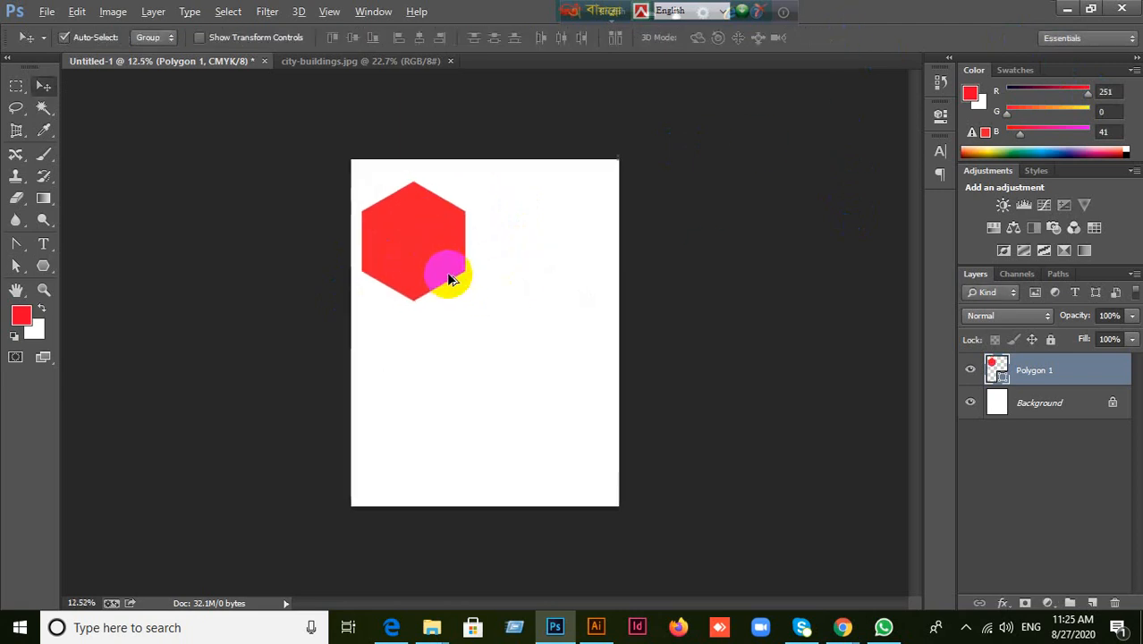
pyautogui.moveTo(415, 215); pyautogui.dragTo(506, 374)
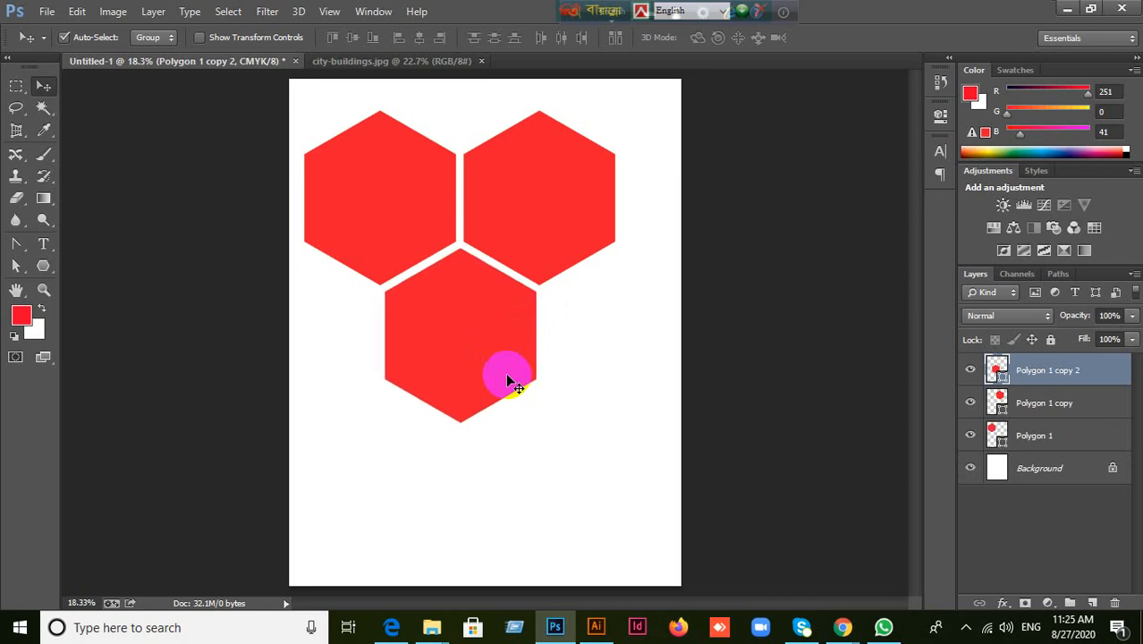
pyautogui.moveTo(506, 372); pyautogui.dragTo(661, 335)
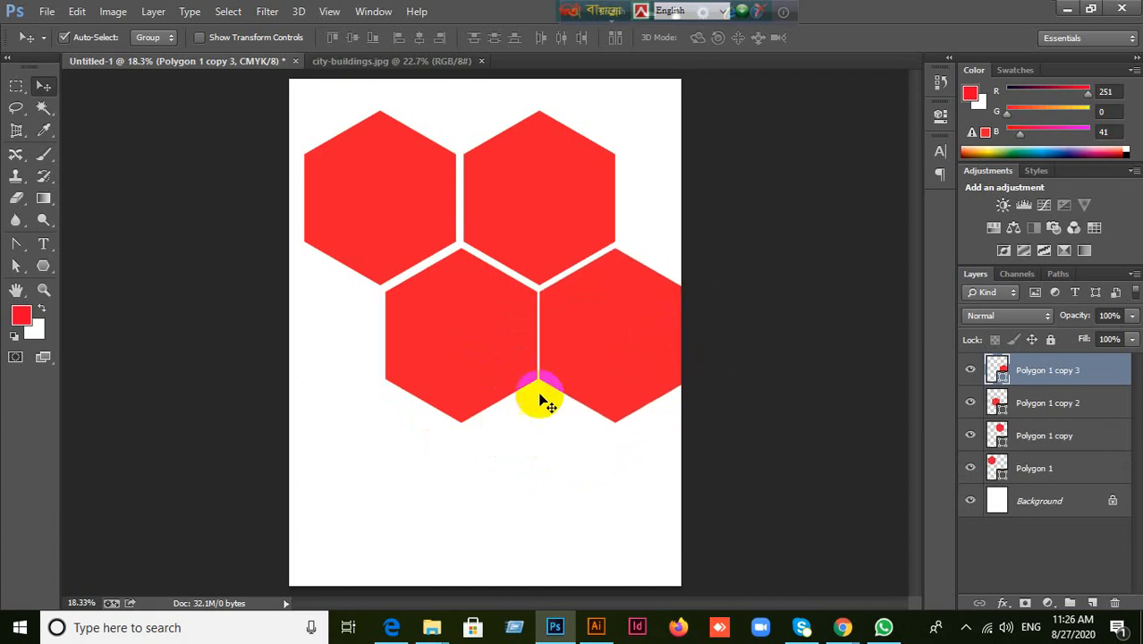
# Nudge the second hexagon of the lower row to the right to widen the gap to its neighbour.
pyautogui.click(331, 12)
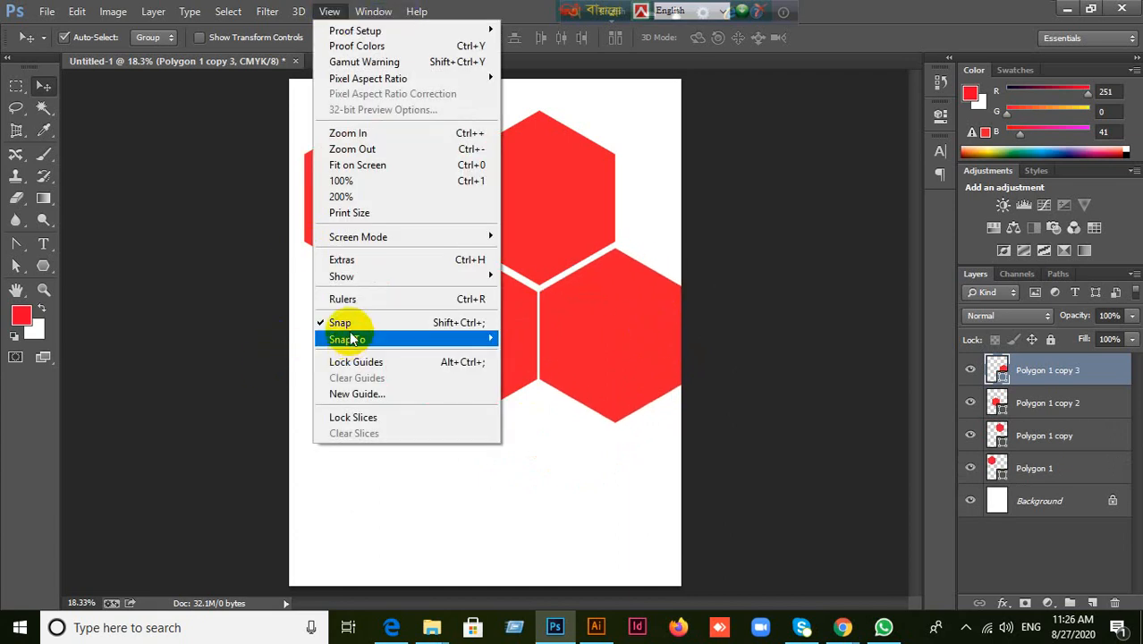
pyautogui.click(881, 9)
pyautogui.click(580, 307)
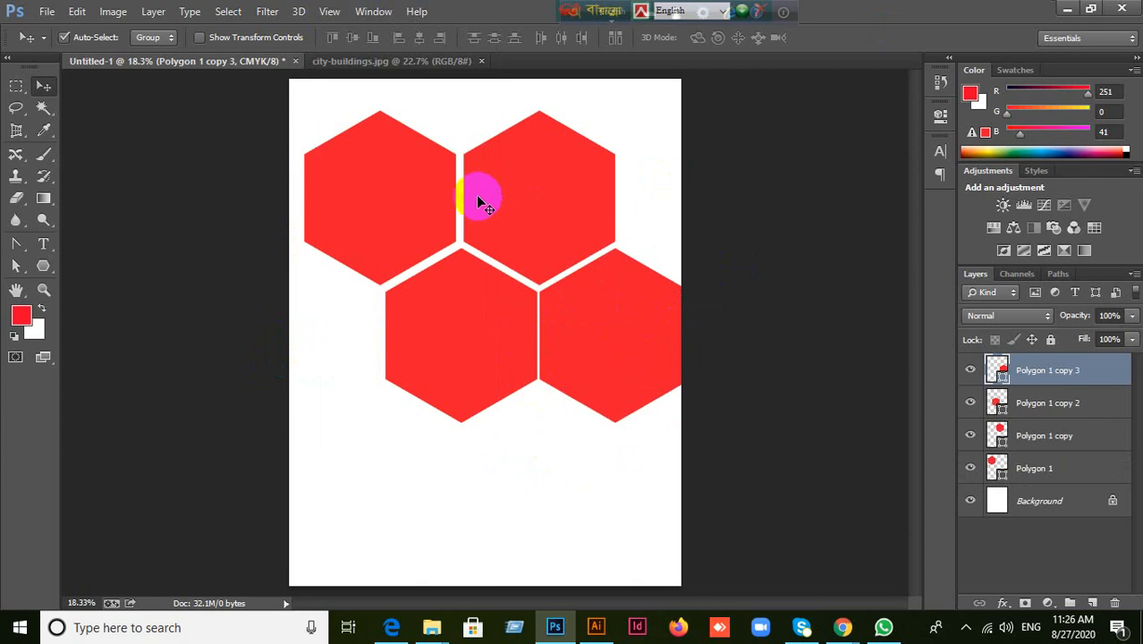
pyautogui.moveTo(572, 308); pyautogui.dragTo(601, 335)
pyautogui.press('Right')
pyautogui.press('Right')
pyautogui.press('Right')
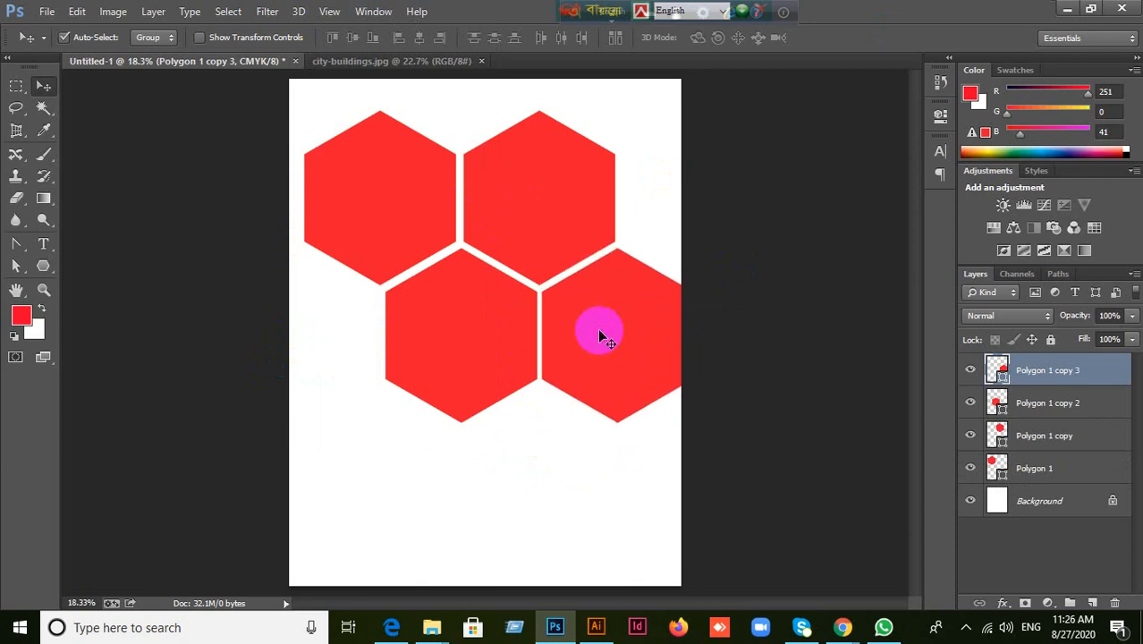
# Move both lower hexagons down the page and set the second upper hexagon directly against the first.
pyautogui.moveTo(459, 400); pyautogui.dragTo(456, 523)
pyautogui.moveTo(510, 173); pyautogui.dragTo(503, 175)
pyautogui.moveTo(620, 396); pyautogui.dragTo(583, 416)
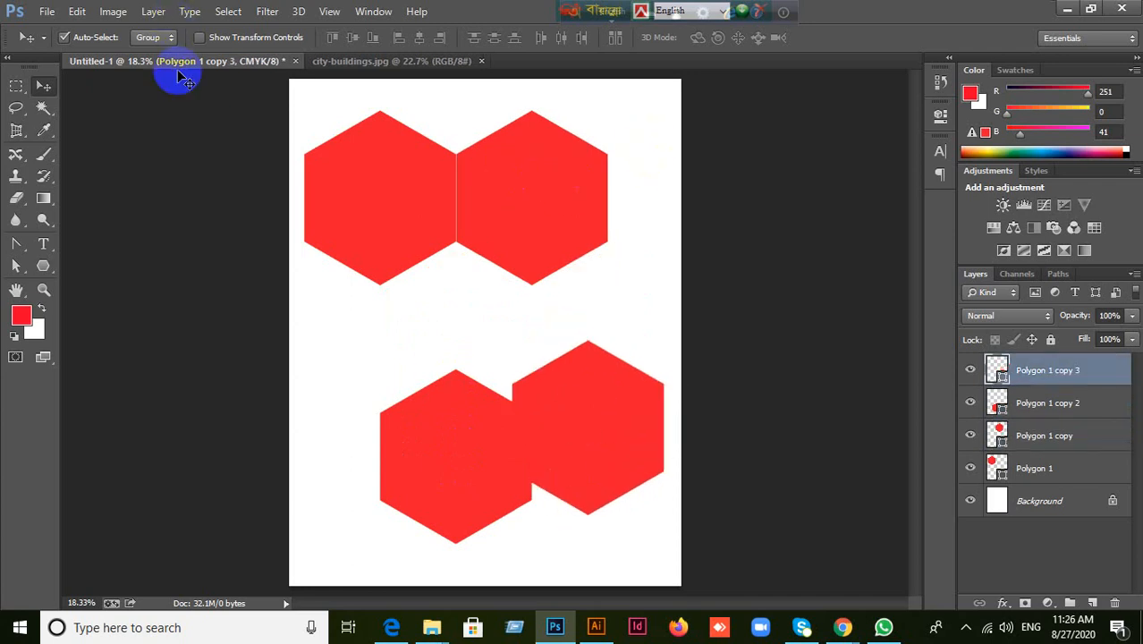
# Look through the General, Interface and File Handling preferences and leave the settings dialog.
pyautogui.hotkey('ctrl', 'k')
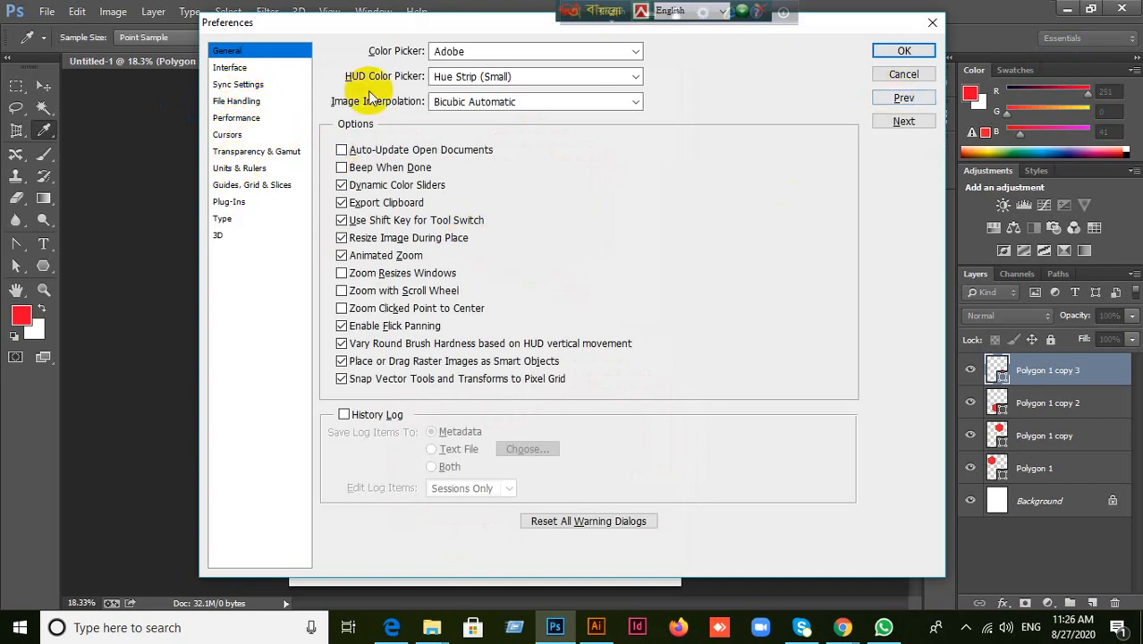
pyautogui.click(230, 69)
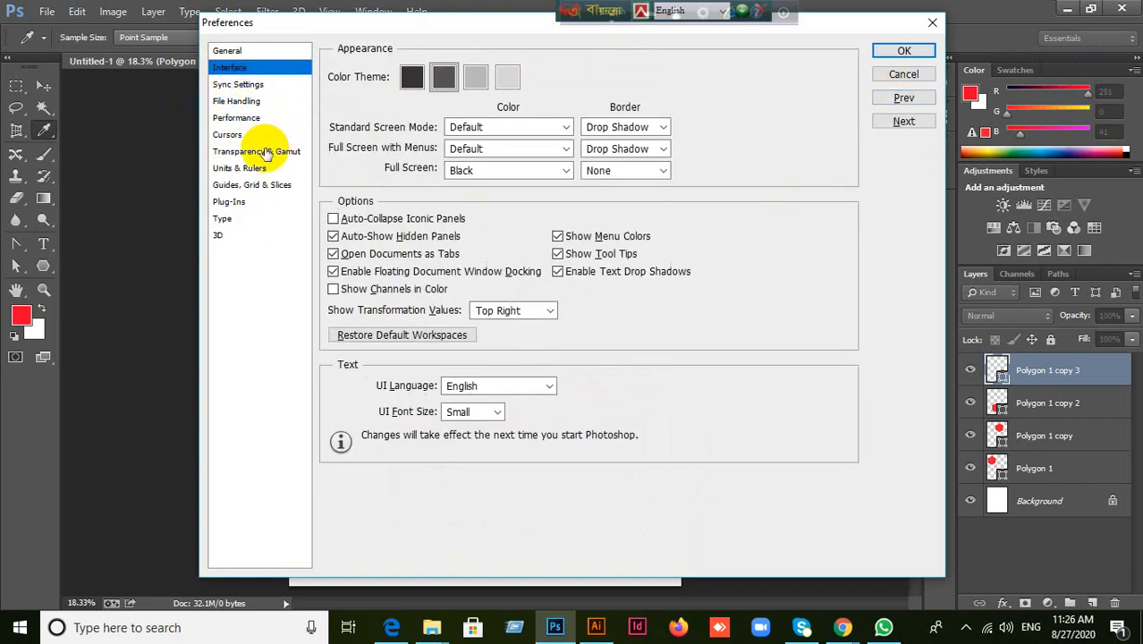
pyautogui.click(237, 101)
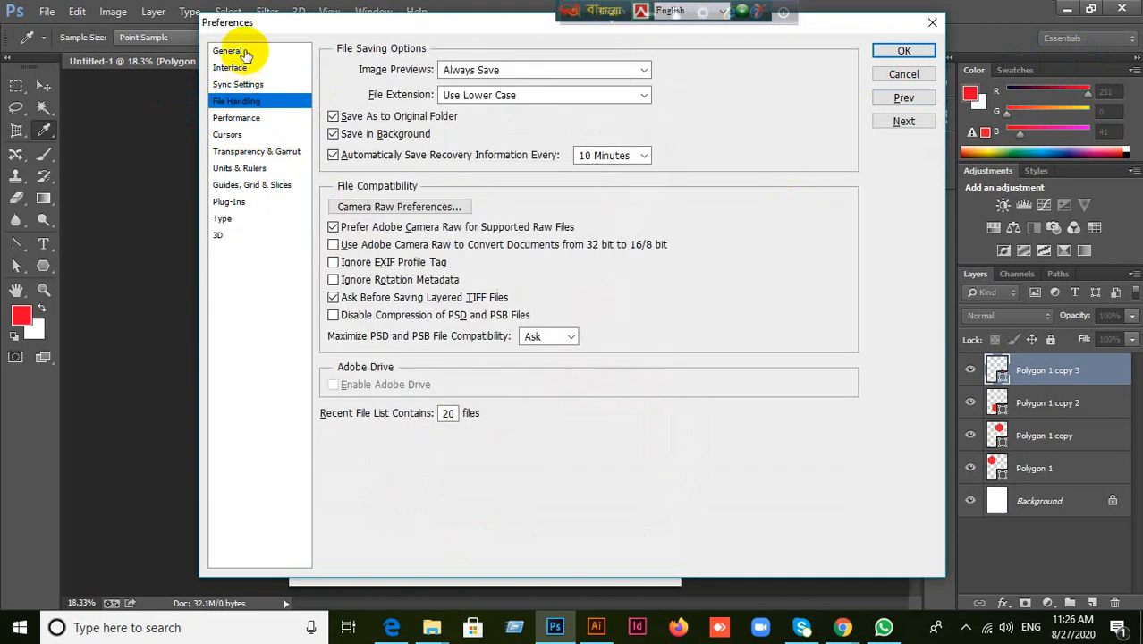
pyautogui.click(245, 53)
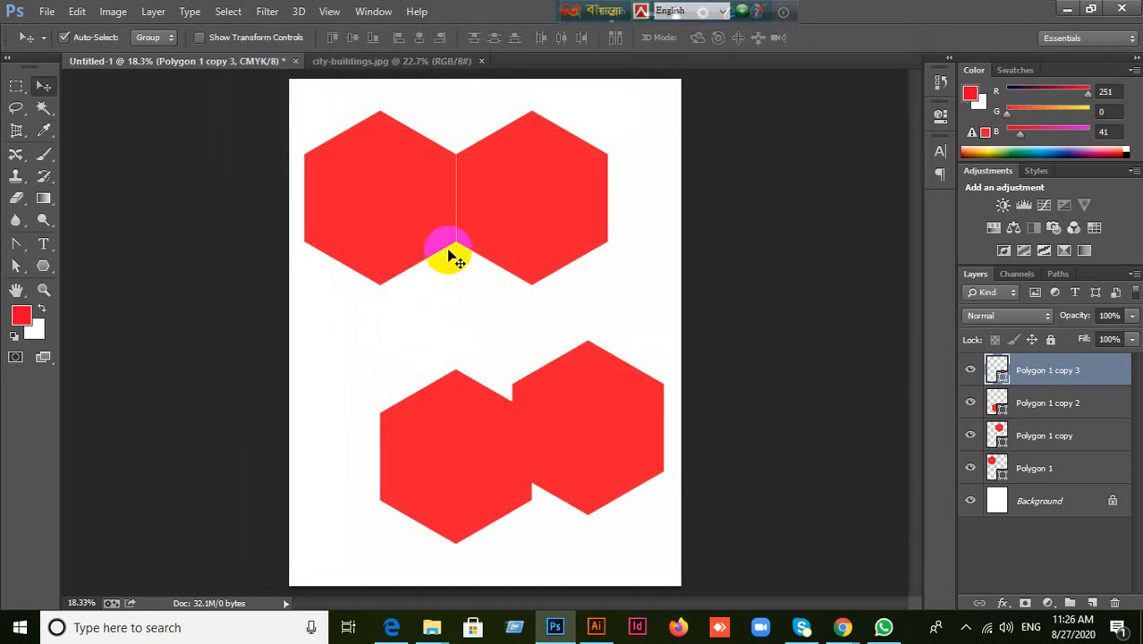
# Nudge the second upper hexagon right in six large increments to open a gap beside the first.
pyautogui.click(500, 205)
pyautogui.hotkey('shift', 'Right')
pyautogui.hotkey('shift', 'Right')
pyautogui.hotkey('shift', 'Right')
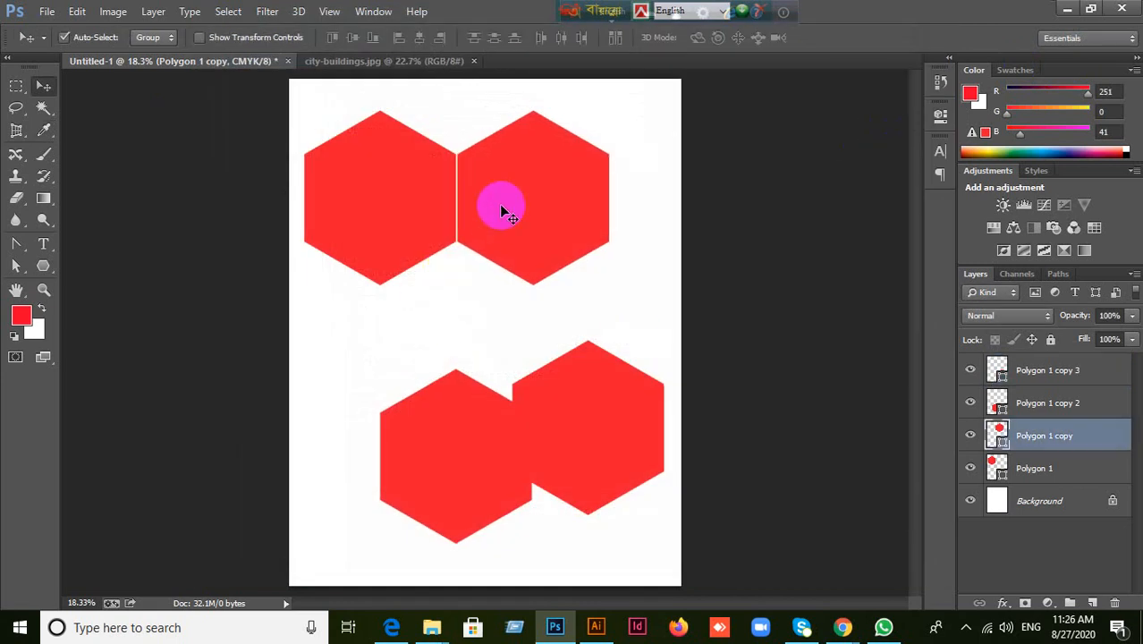
pyautogui.hotkey('shift', 'Right')
pyautogui.hotkey('shift', 'Right')
pyautogui.hotkey('shift', 'Right')
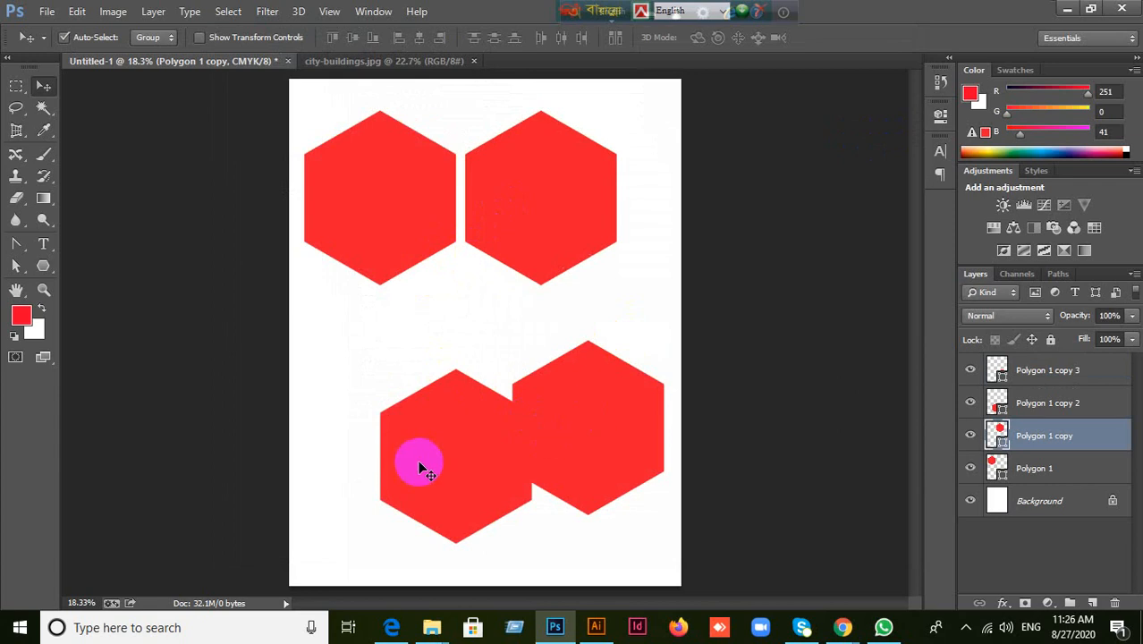
# Nest the two lower hexagons beneath the upper pair in a staggered row, leaving a similar narrow gap between all four.
pyautogui.moveTo(416, 463); pyautogui.dragTo(416, 505)
pyautogui.moveTo(594, 433); pyautogui.dragTo(466, 340)
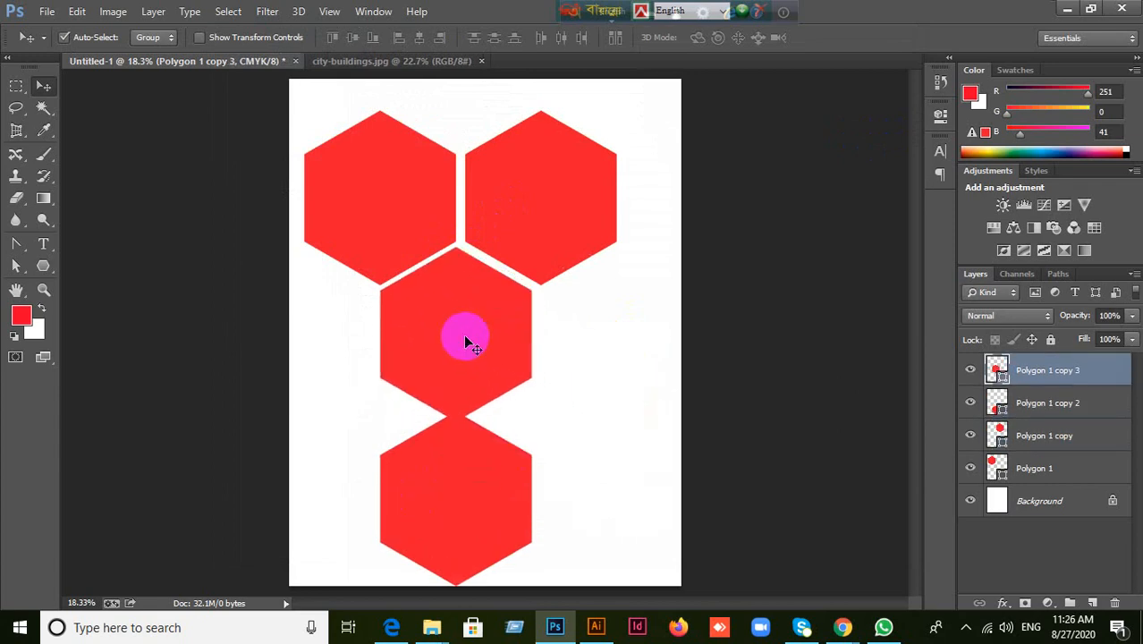
pyautogui.hotkey('shift', 'Right')
pyautogui.hotkey('shift', 'Right')
pyautogui.hotkey('shift', 'Right')
pyautogui.hotkey('shift', 'Down')
pyautogui.hotkey('shift', 'Down')
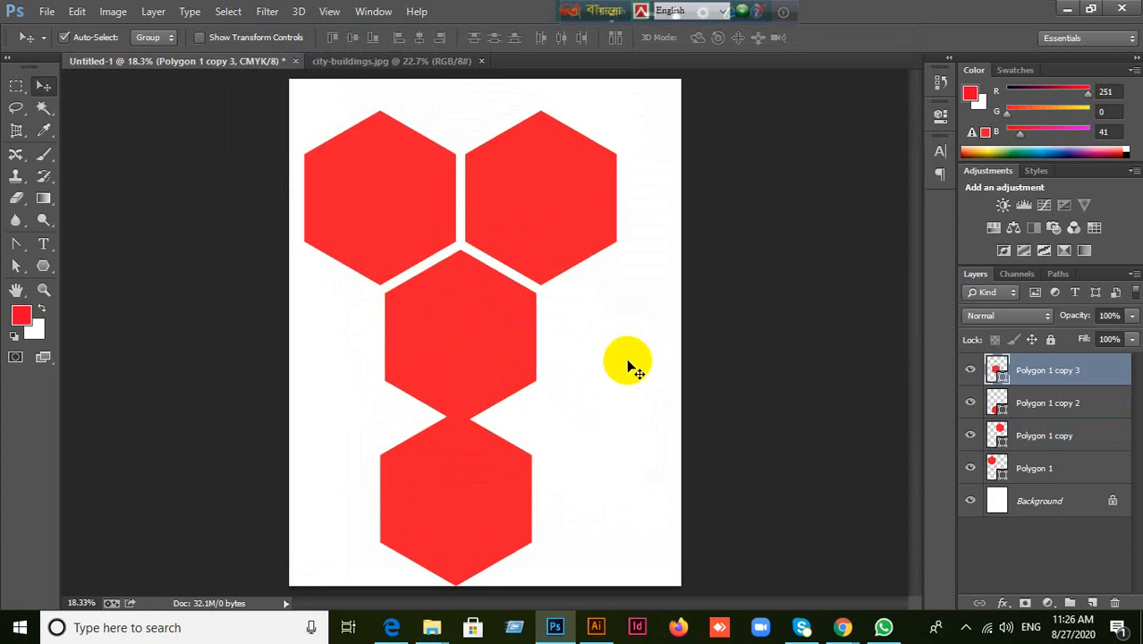
pyautogui.moveTo(488, 498); pyautogui.dragTo(652, 339)
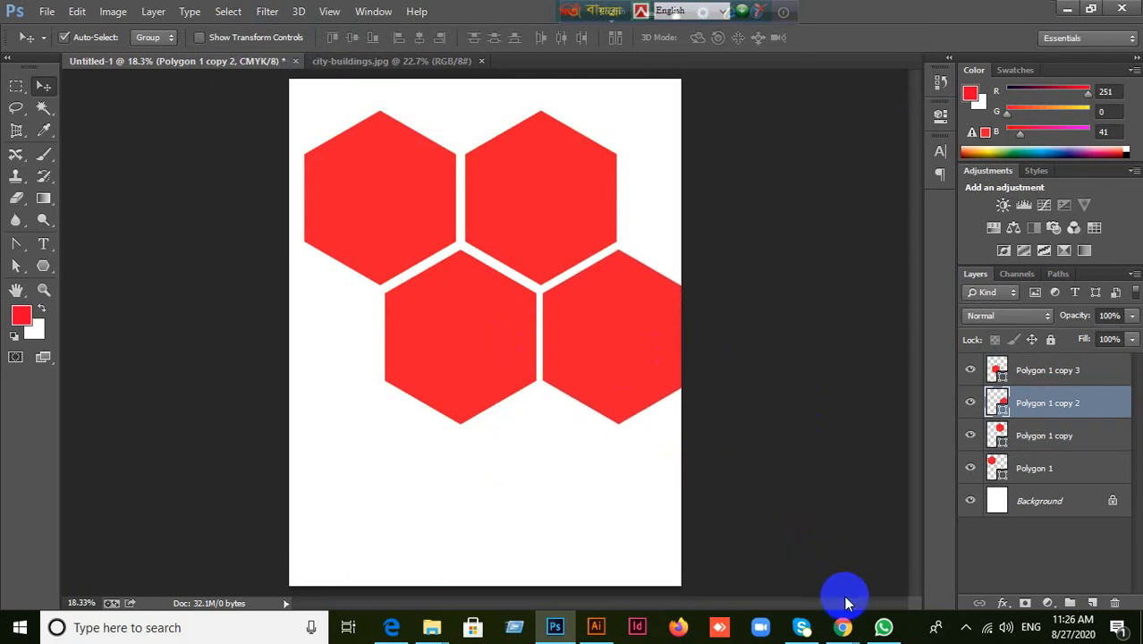
# Check the flyer reference in WhatsApp and the participant list of the Google Meet call, and return to Photoshop.
pyautogui.click(884, 628)
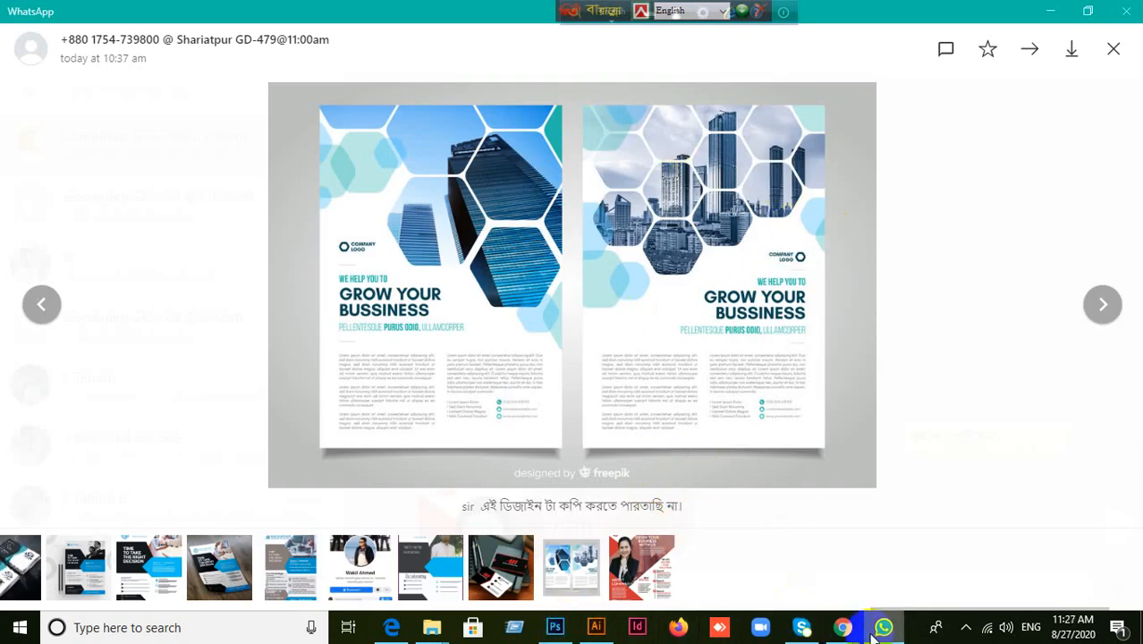
pyautogui.moveTo(842, 627)
pyautogui.click(726, 537)
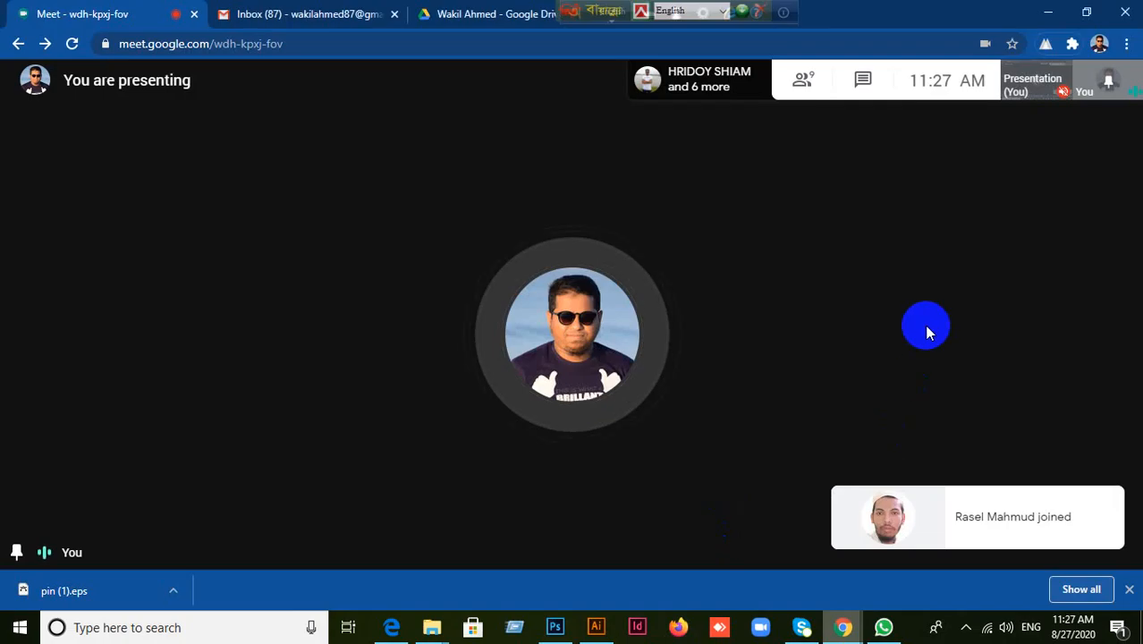
pyautogui.click(804, 82)
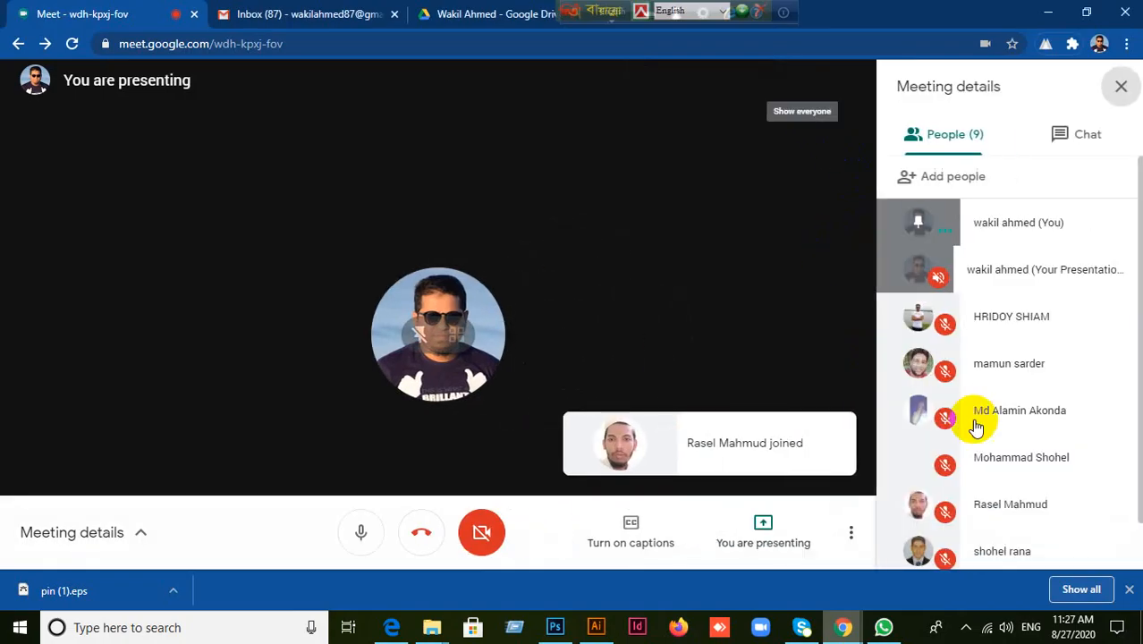
pyautogui.click(1121, 86)
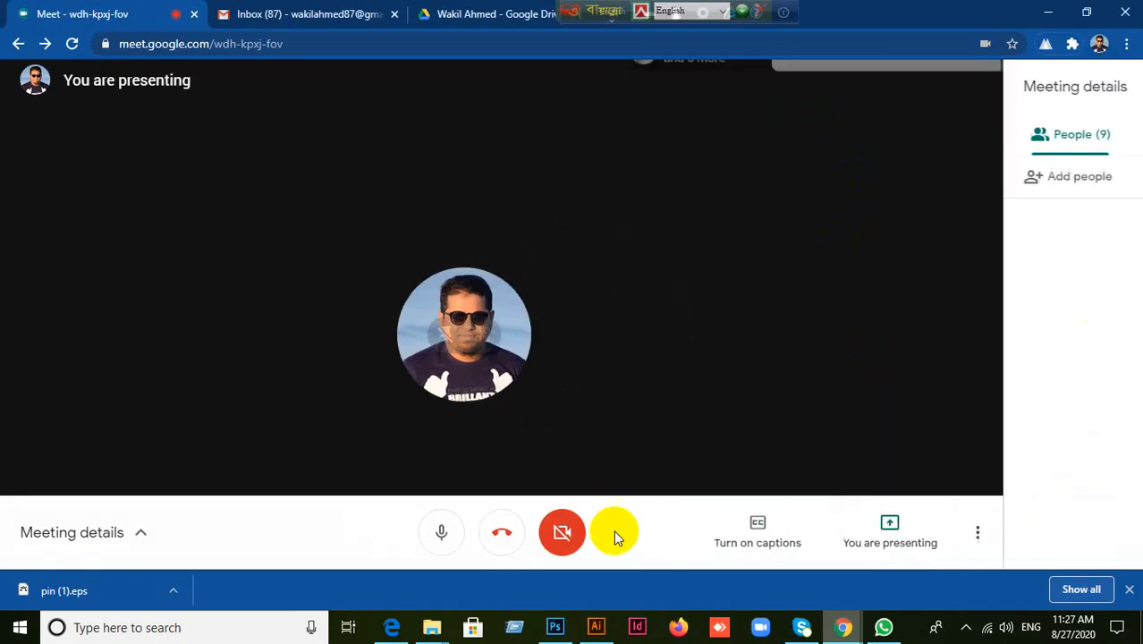
pyautogui.click(553, 626)
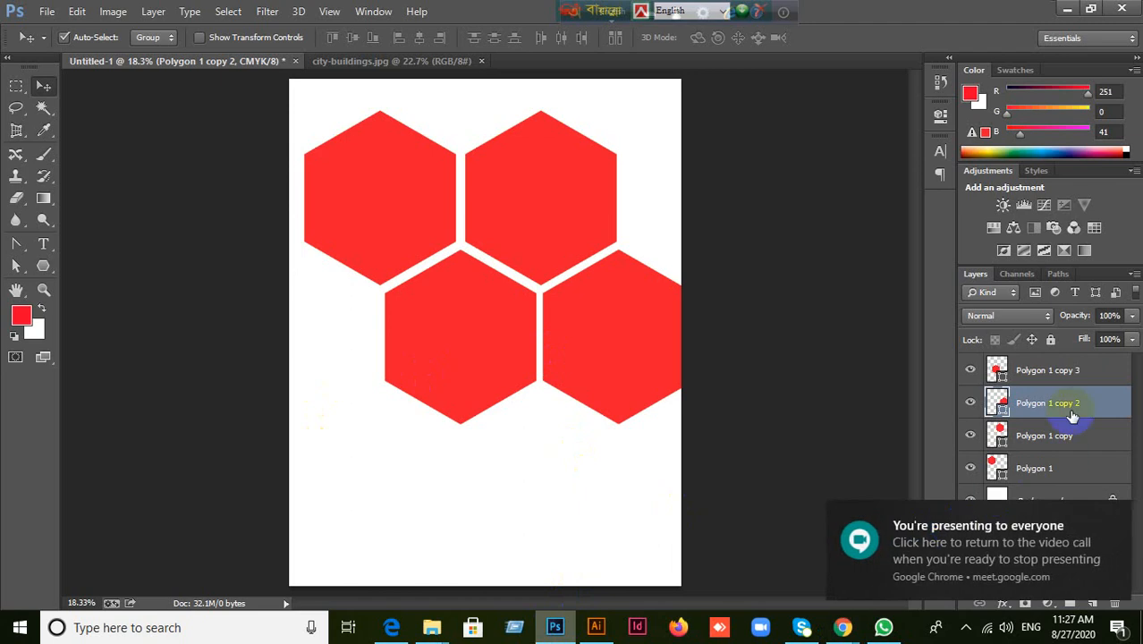
# Merge the four hexagon layers into a single shape layer with Merge Shapes.
pyautogui.click(1075, 375)
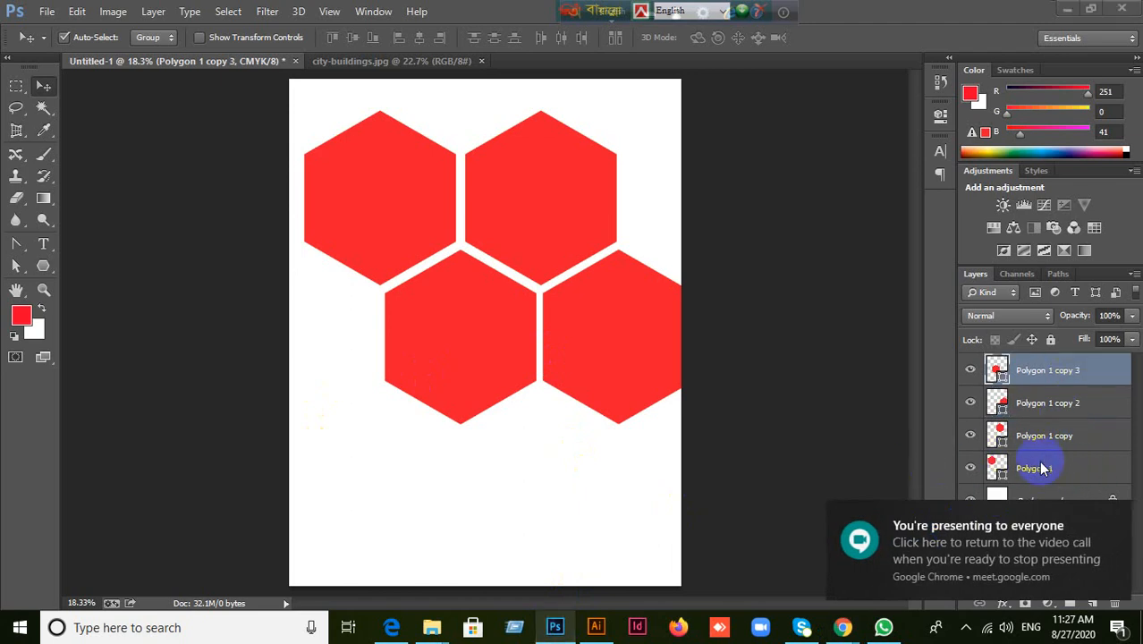
pyautogui.moveTo(303, 112); pyautogui.dragTo(655, 453)
pyautogui.rightClick(1022, 388)
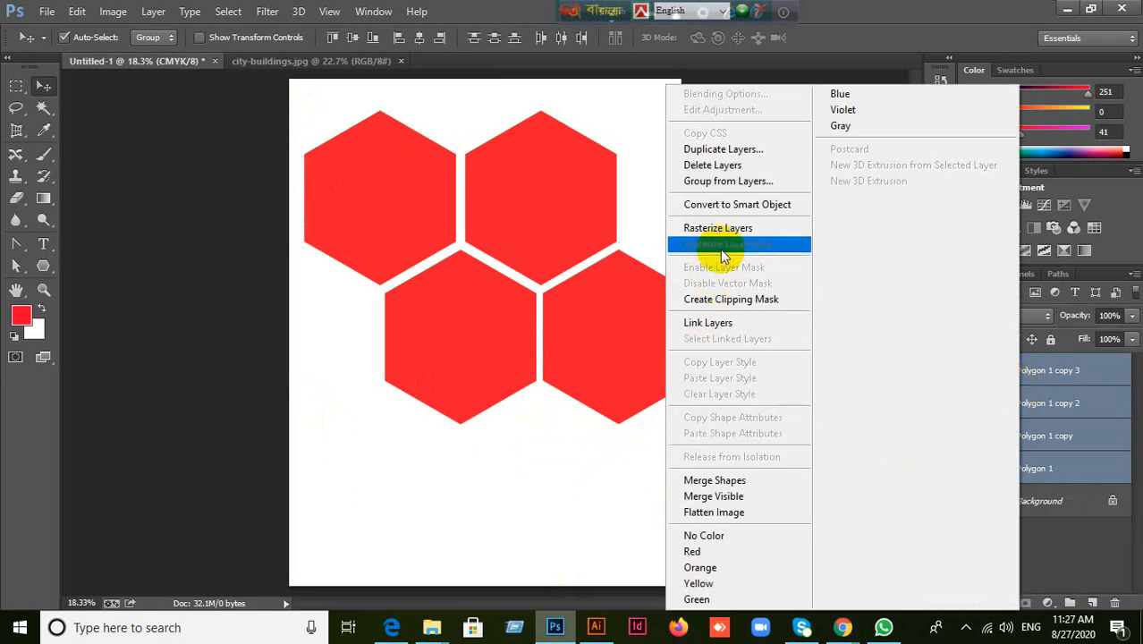
pyautogui.click(741, 484)
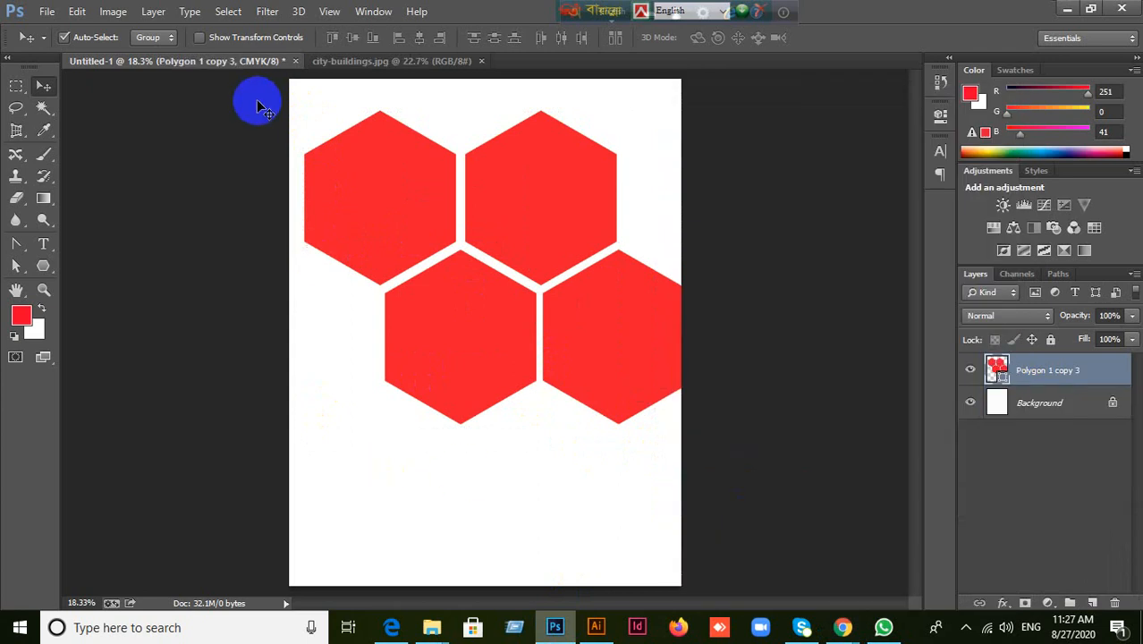
# Paste the copied city-buildings picture into the hexagon document above the merged shape and shift it to the lower part of the page.
pyautogui.click(381, 62)
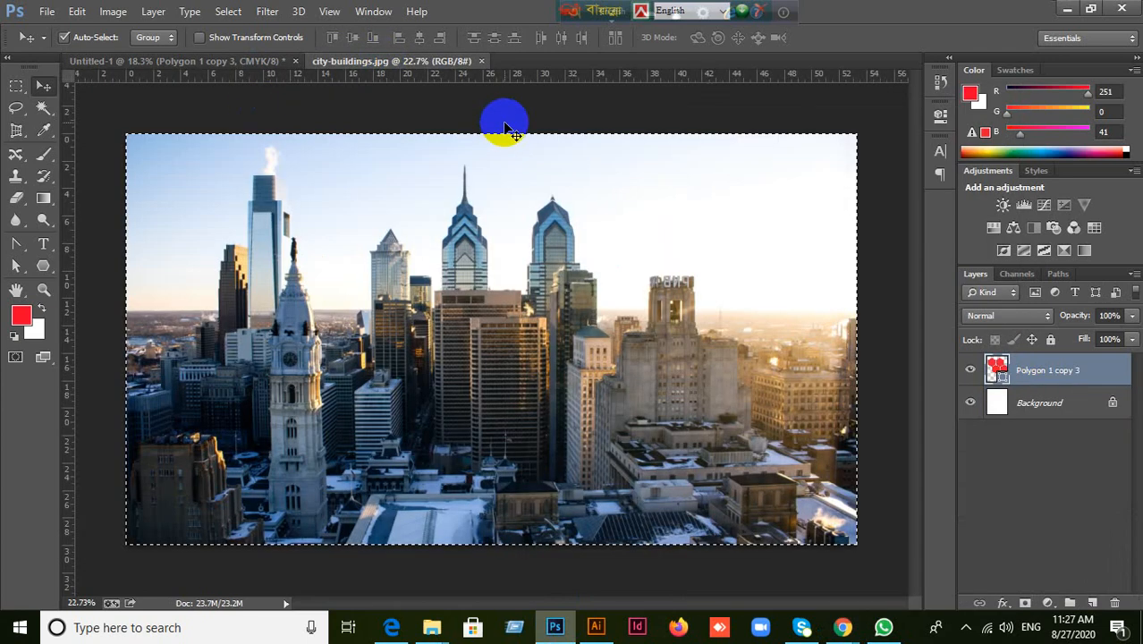
pyautogui.click(183, 61)
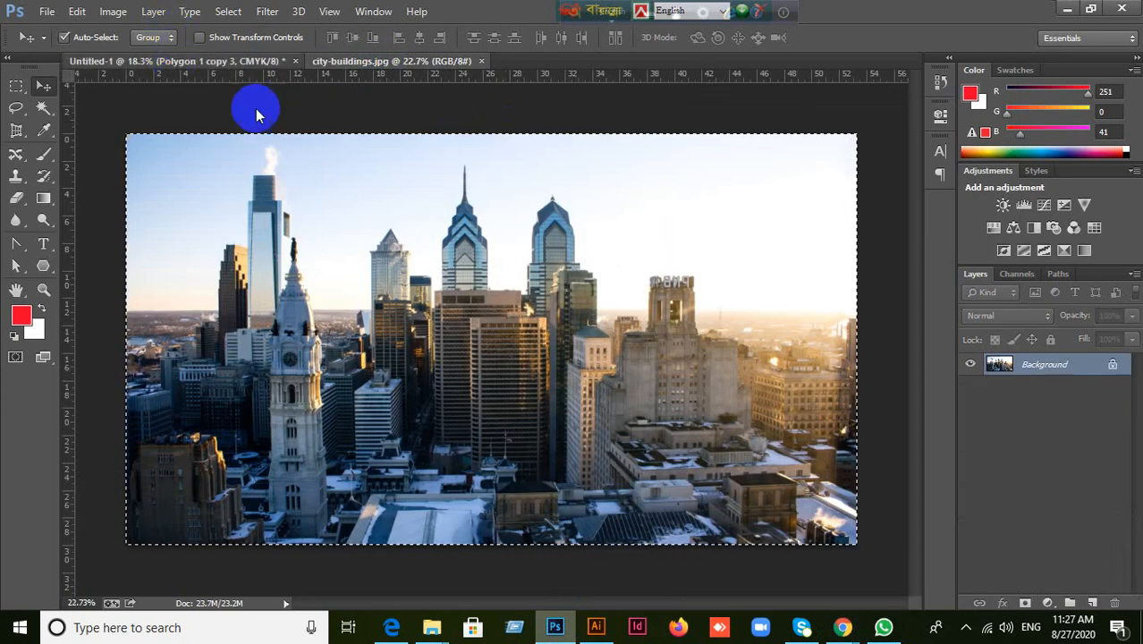
pyautogui.hotkey('ctrl', 'v')
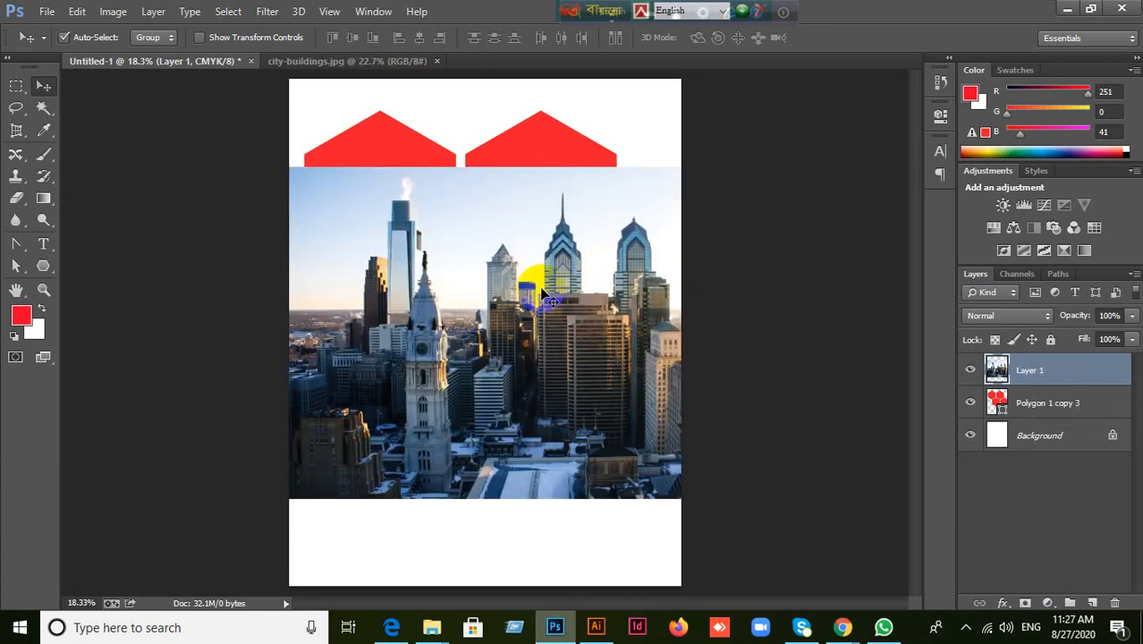
pyautogui.moveTo(531, 275); pyautogui.dragTo(531, 386)
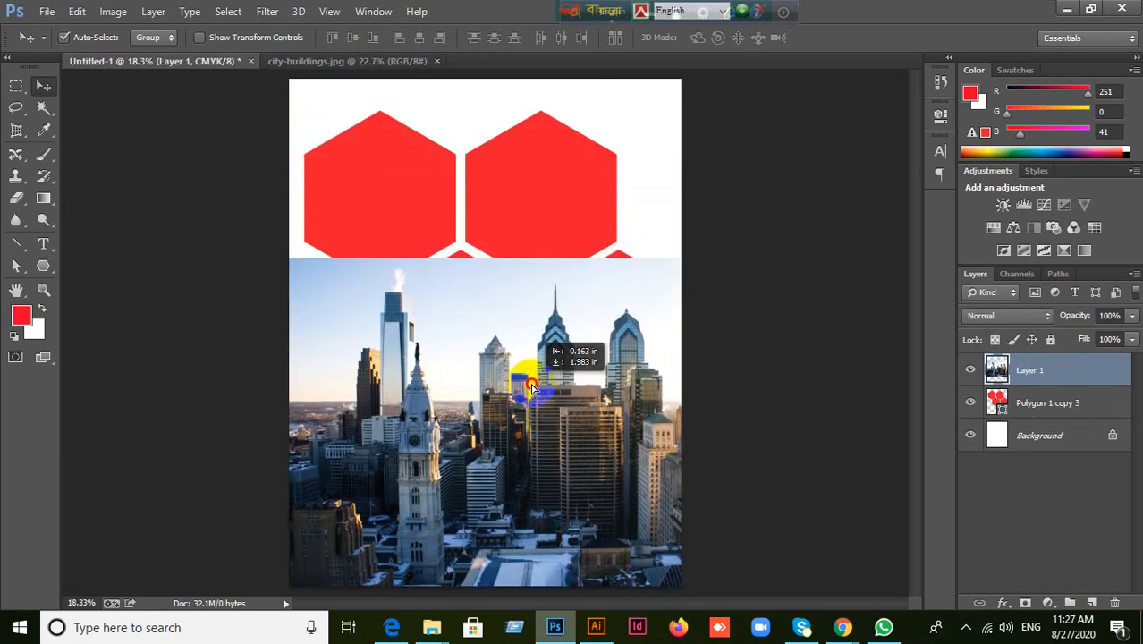
# Look at the flyer reference in WhatsApp again and examine the Custom Shape tool's path operations and shape library in Photoshop.
pyautogui.click(883, 628)
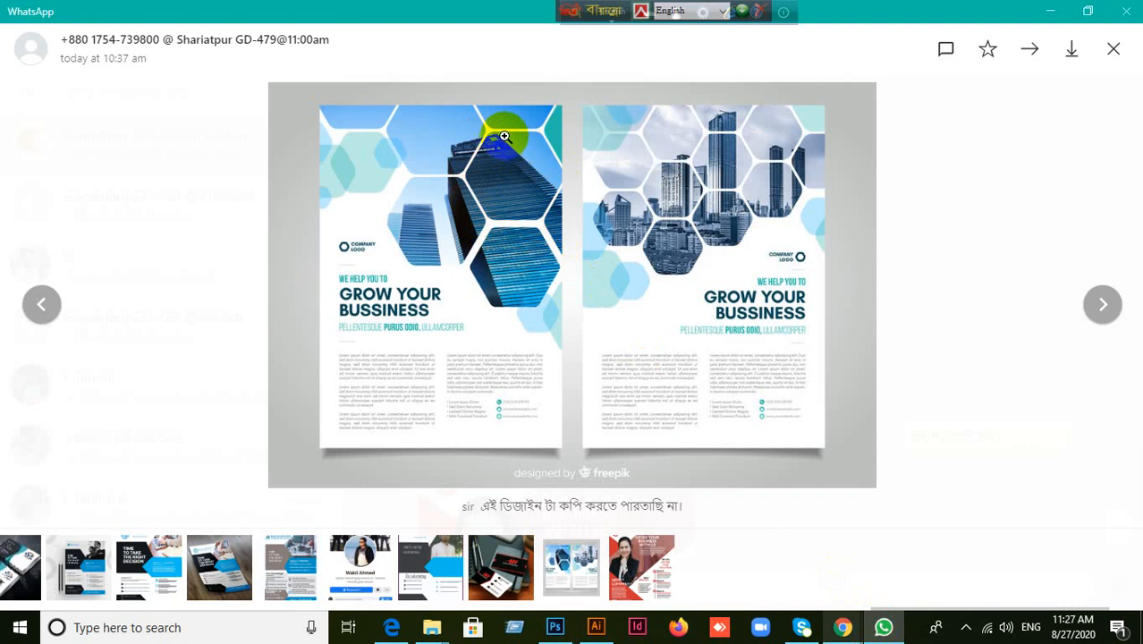
pyautogui.click(881, 626)
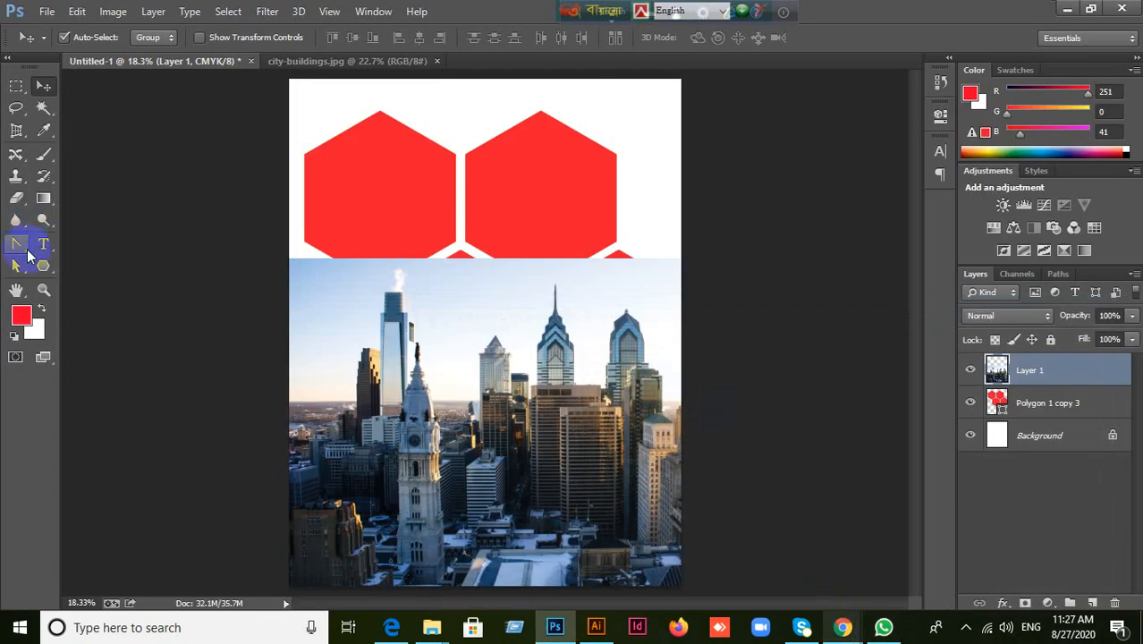
pyautogui.moveTo(43, 264); pyautogui.dragTo(102, 346)
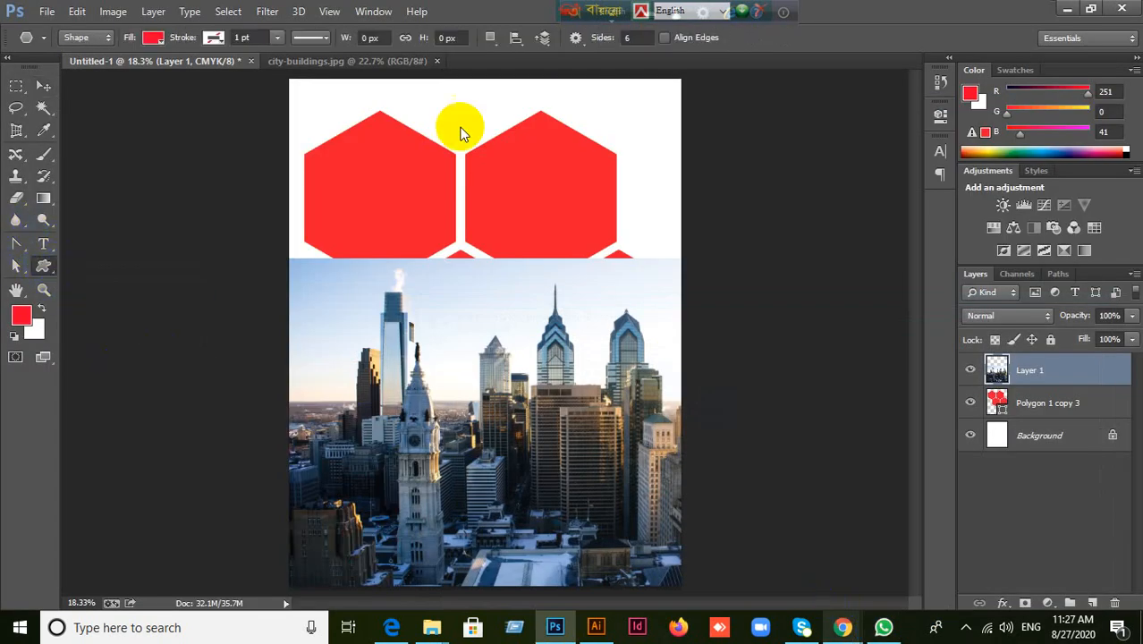
pyautogui.click(494, 38)
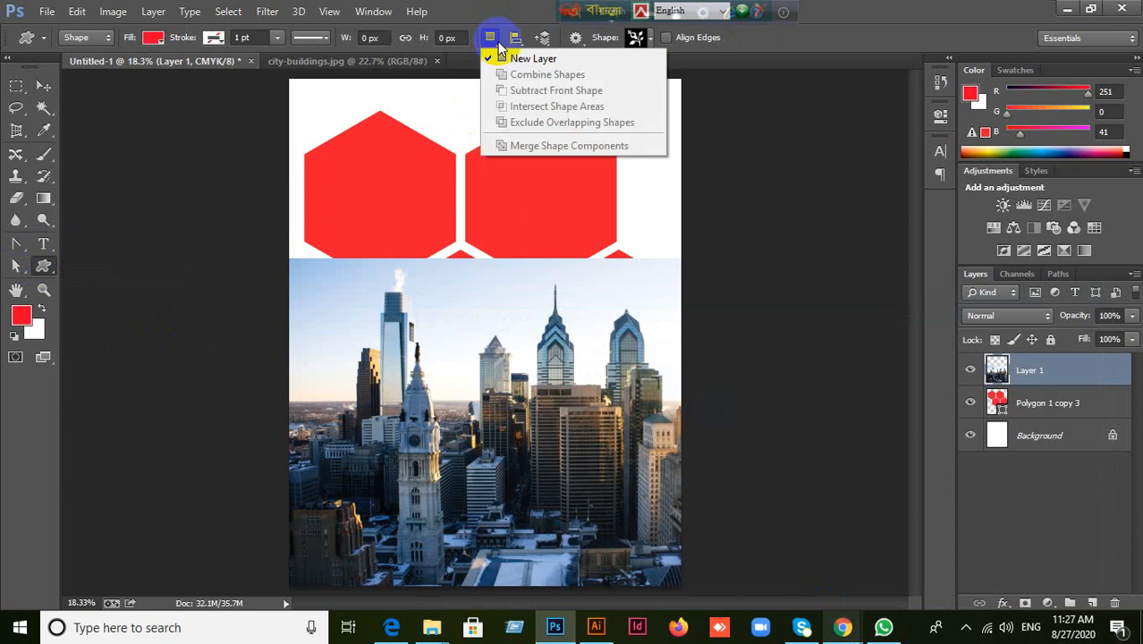
pyautogui.click(497, 41)
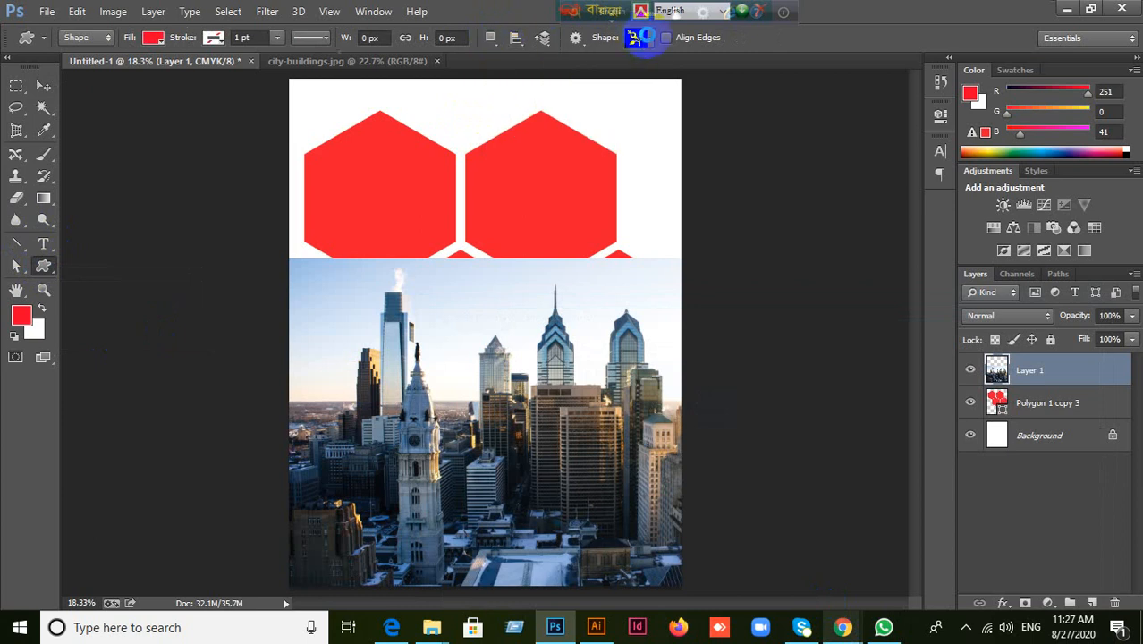
pyautogui.click(643, 38)
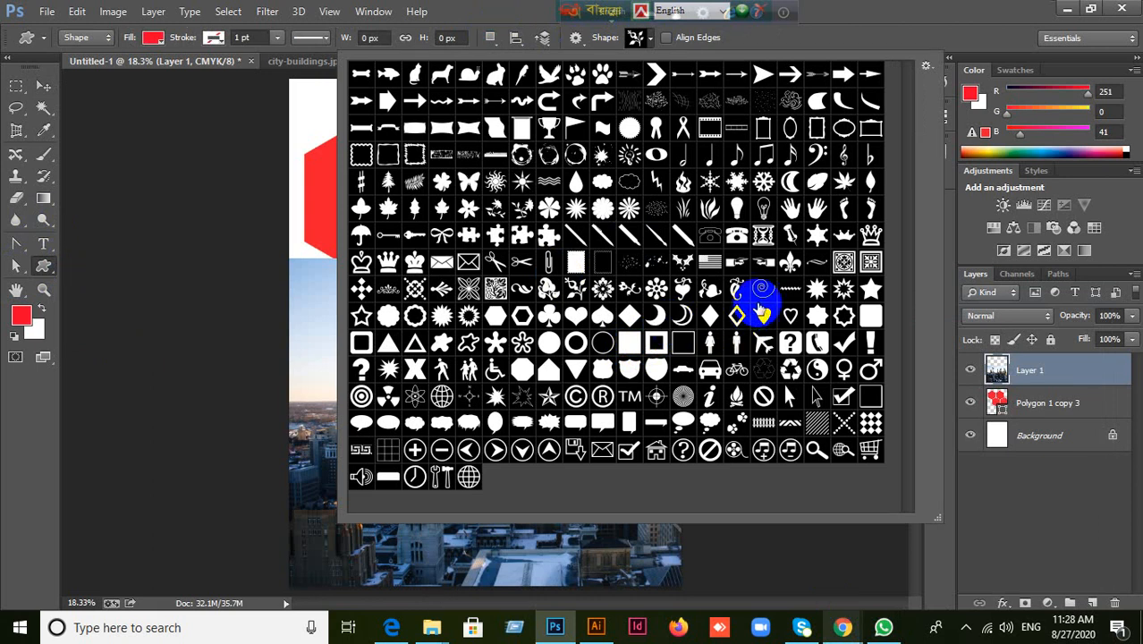
pyautogui.click(863, 22)
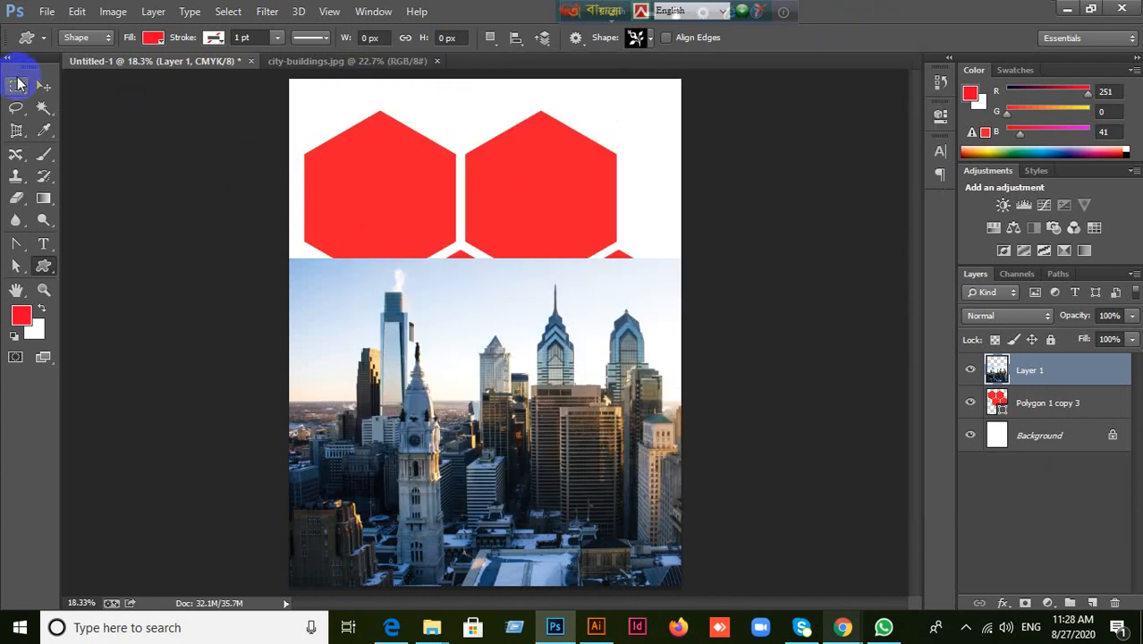
# Position the city picture over the hexagons, clip it to the merged shape with a clipping mask and adjust its placement.
pyautogui.click(43, 85)
pyautogui.moveTo(554, 452); pyautogui.dragTo(551, 287)
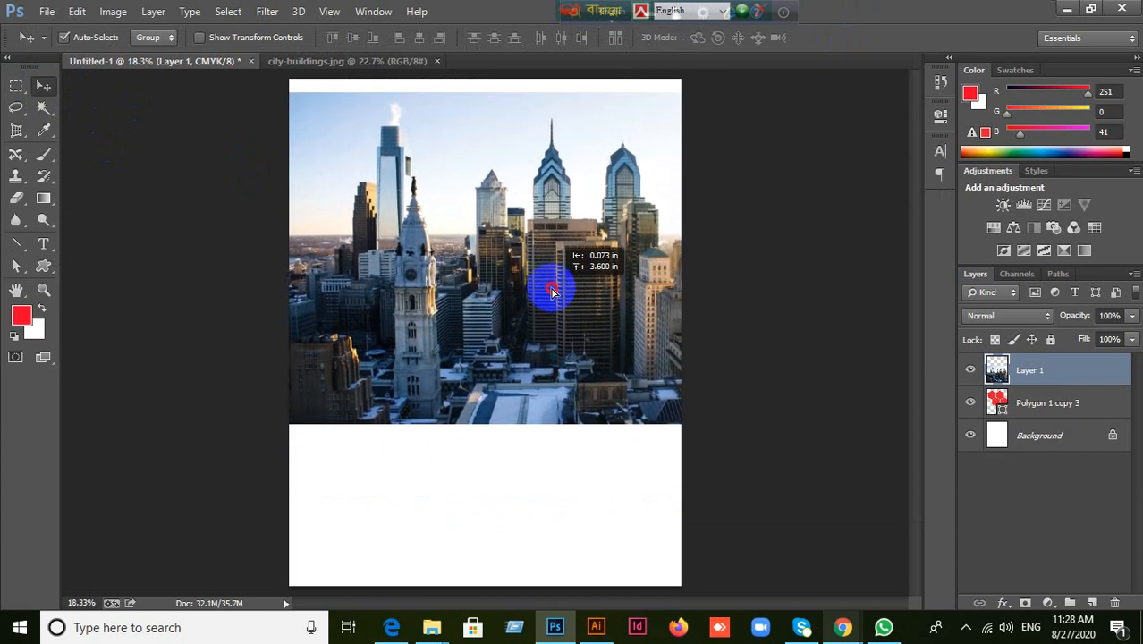
pyautogui.rightClick(1087, 374)
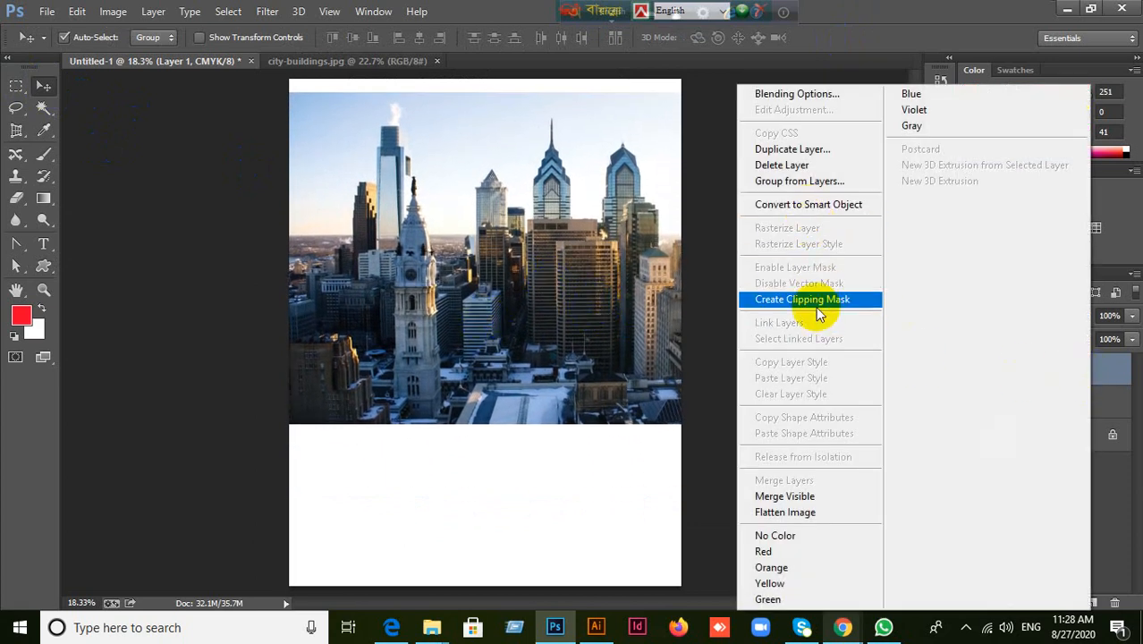
pyautogui.click(818, 306)
pyautogui.moveTo(589, 344); pyautogui.dragTo(631, 358)
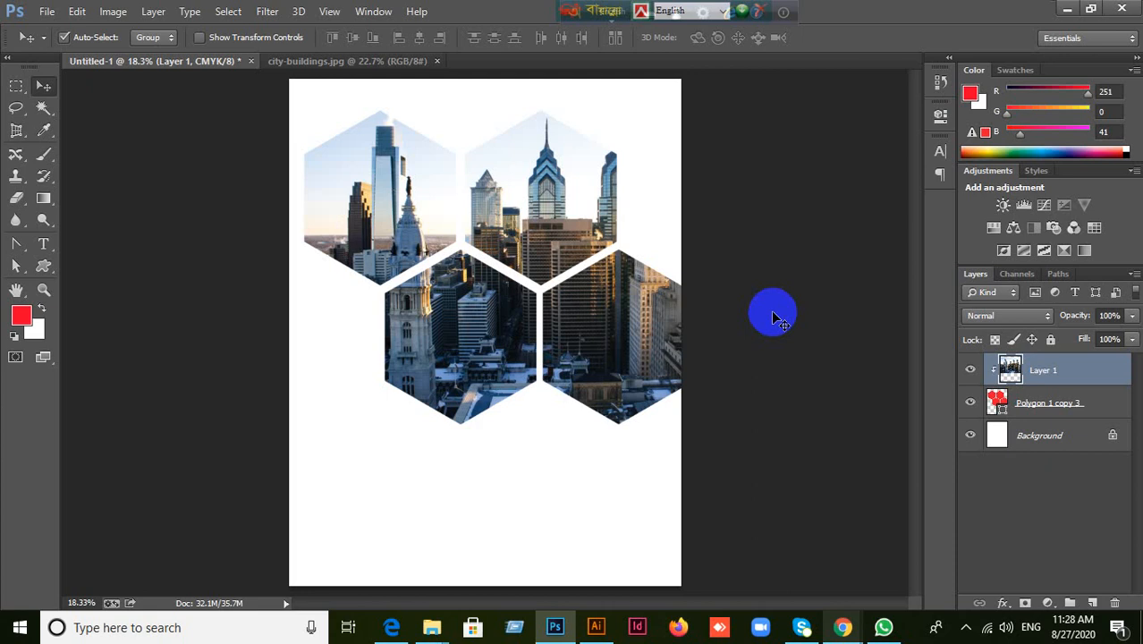
# Delete the clipped city picture layer together with the merged hexagon layer.
pyautogui.keyDown('shift'); pyautogui.click(1042, 407); pyautogui.keyUp('shift')
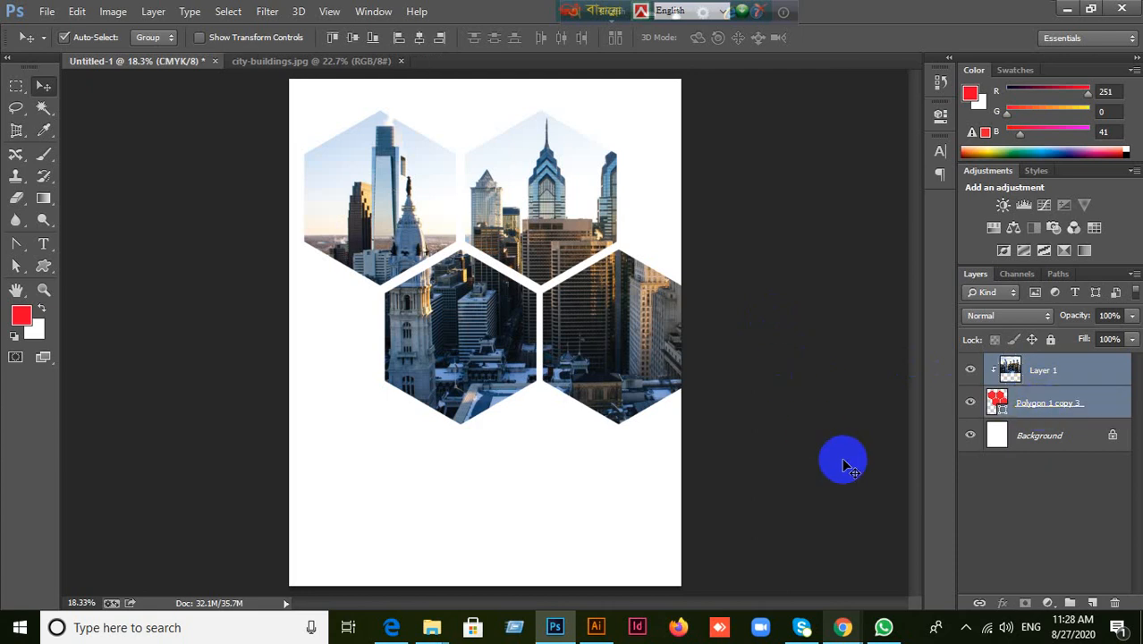
pyautogui.press('Delete')
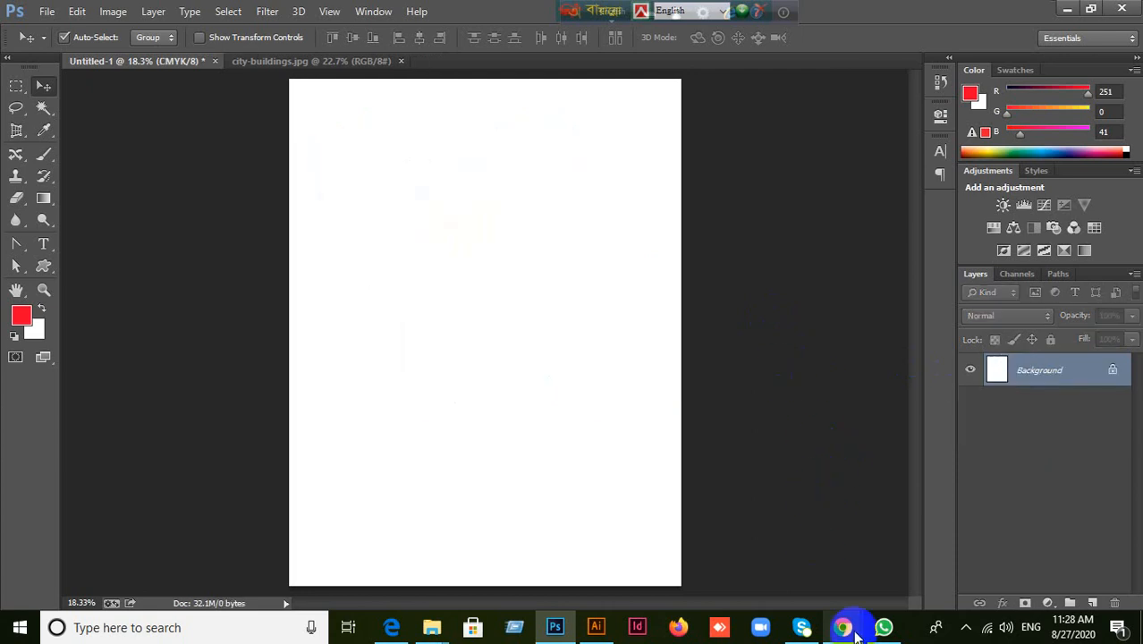
# Switch to the Google Meet call in Chrome, move the floating keyboard-language toolbar clear of the browser tabs, and return to Photoshop.
pyautogui.moveTo(850, 628)
pyautogui.click(716, 539)
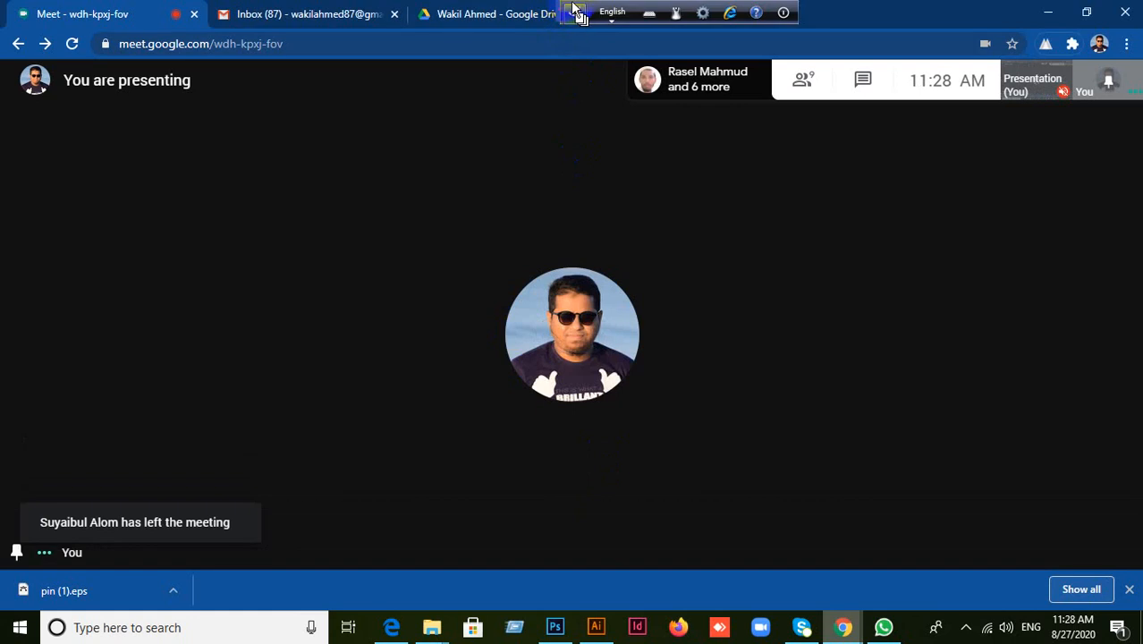
pyautogui.moveTo(580, 14); pyautogui.dragTo(1031, 13)
pyautogui.moveTo(588, 9); pyautogui.dragTo(991, 4)
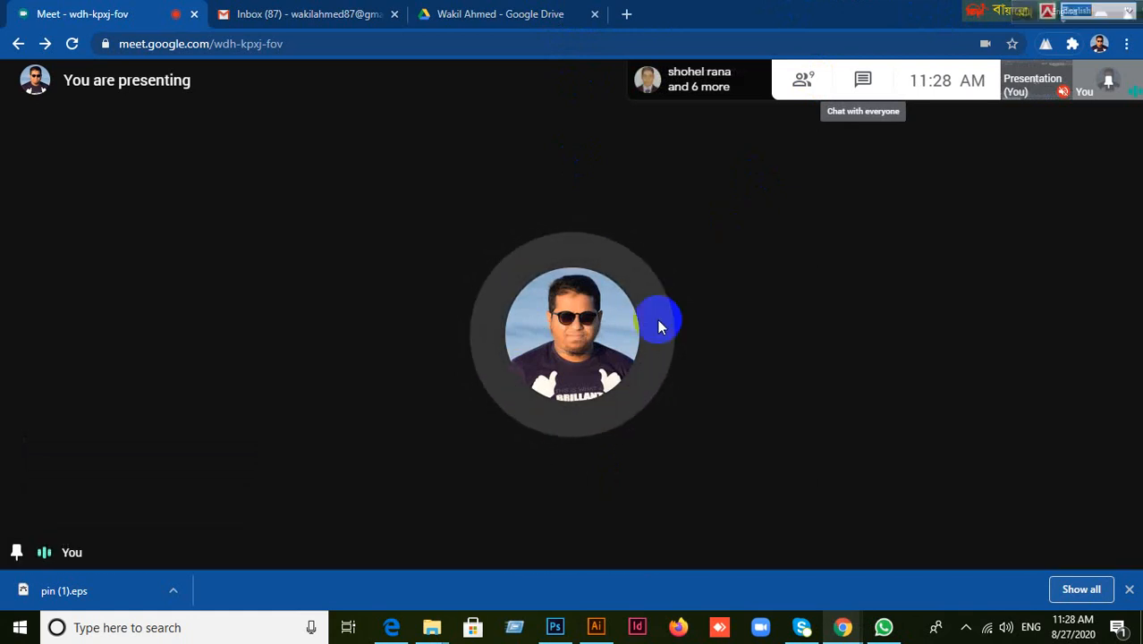
pyautogui.click(554, 628)
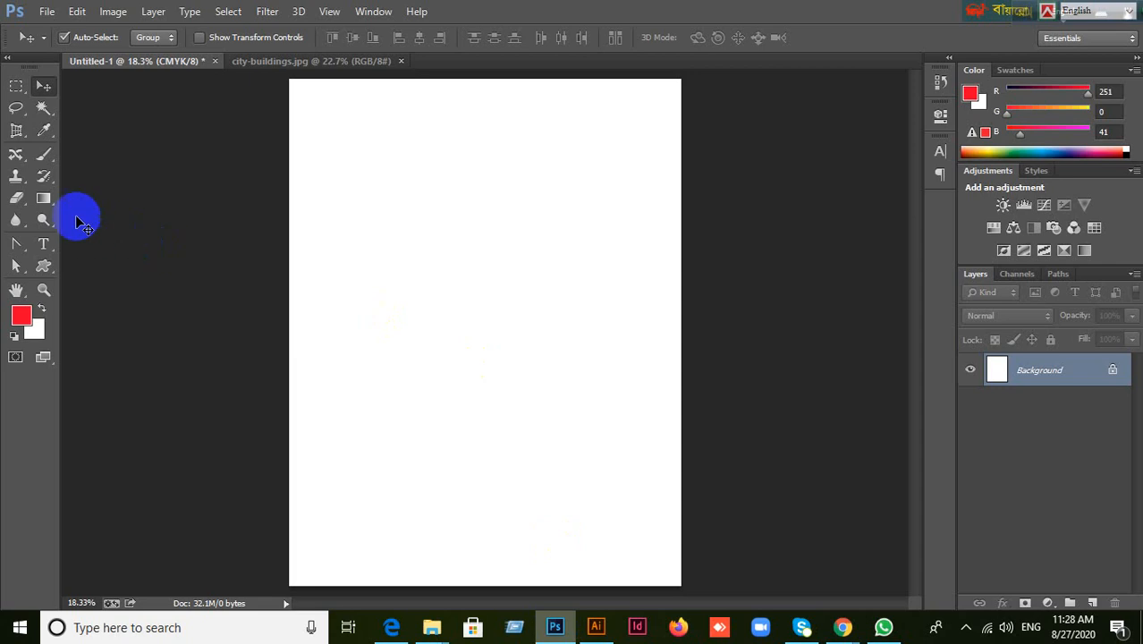
# Draw a red rectangle about 600 by 726 px in the upper-left part of the page and shift it slightly left.
pyautogui.click(45, 266)
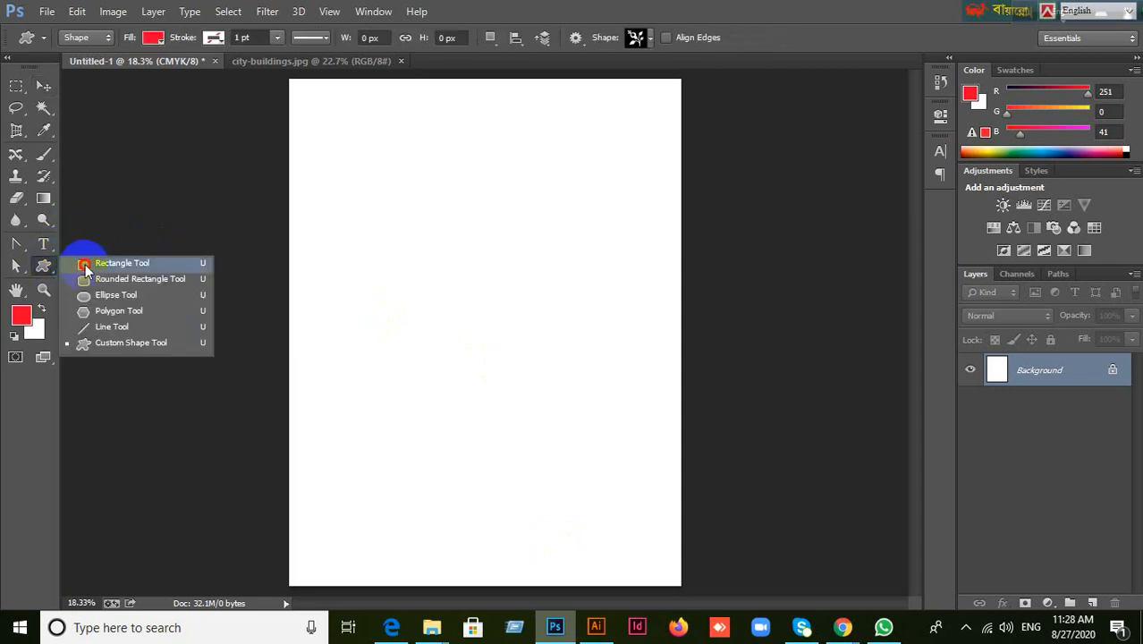
pyautogui.click(84, 264)
pyautogui.moveTo(347, 143); pyautogui.dragTo(439, 255)
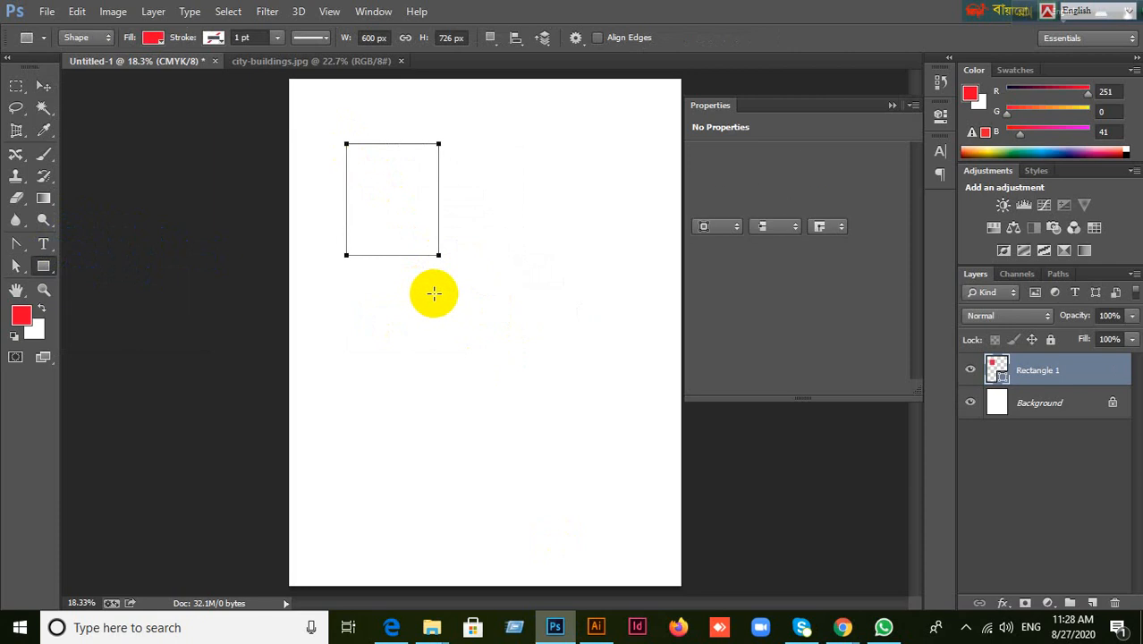
pyautogui.click(891, 105)
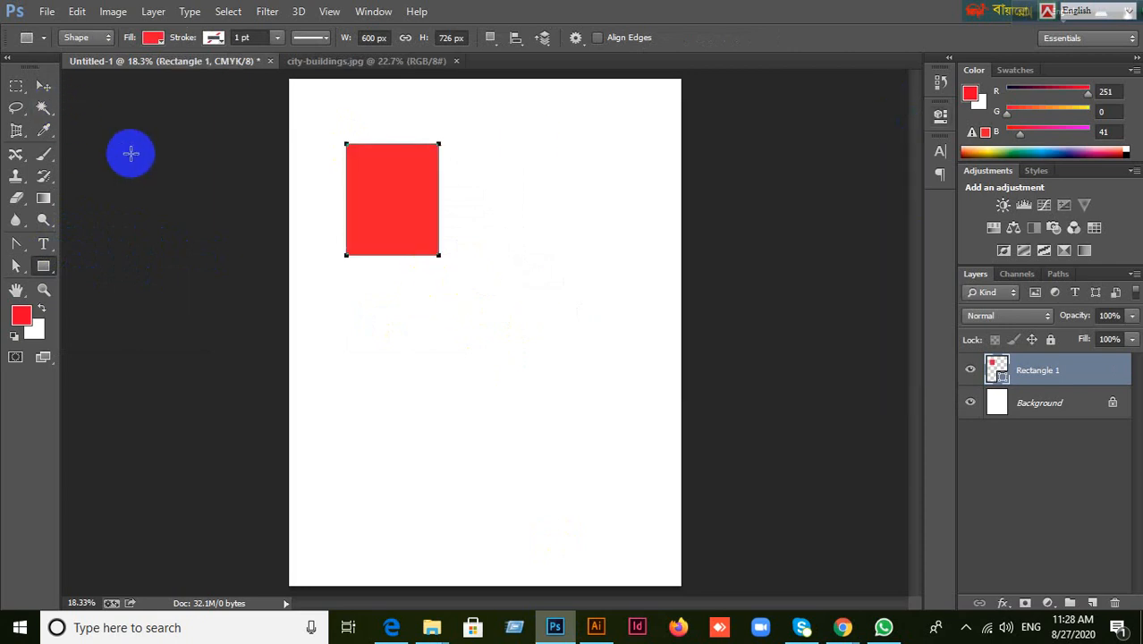
pyautogui.click(43, 86)
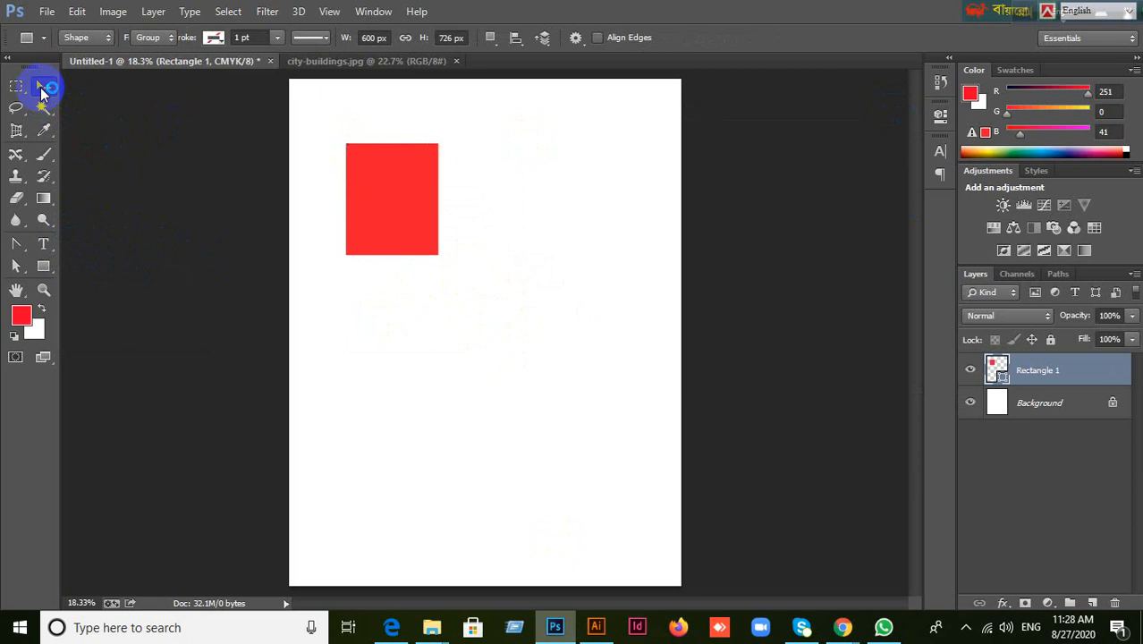
pyautogui.moveTo(373, 214); pyautogui.dragTo(359, 207)
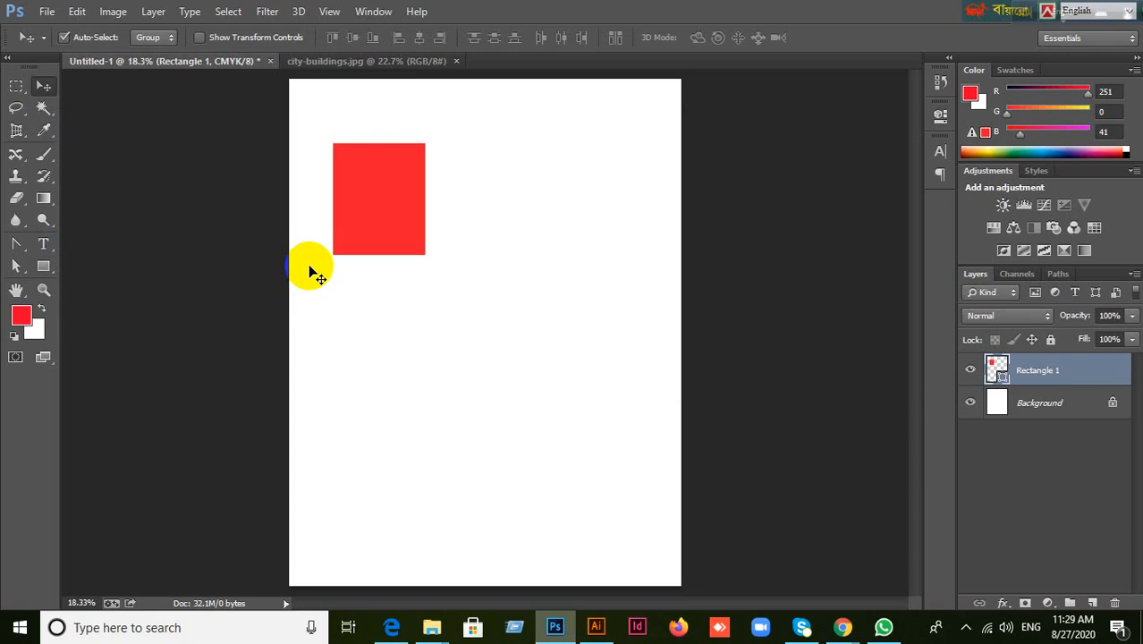
# Look through the General, Interface, Sync Settings, File Handling, Performance and Cursors preferences and cancel without applying changes.
pyautogui.press('i')
pyautogui.hotkey('ctrl', 'k')
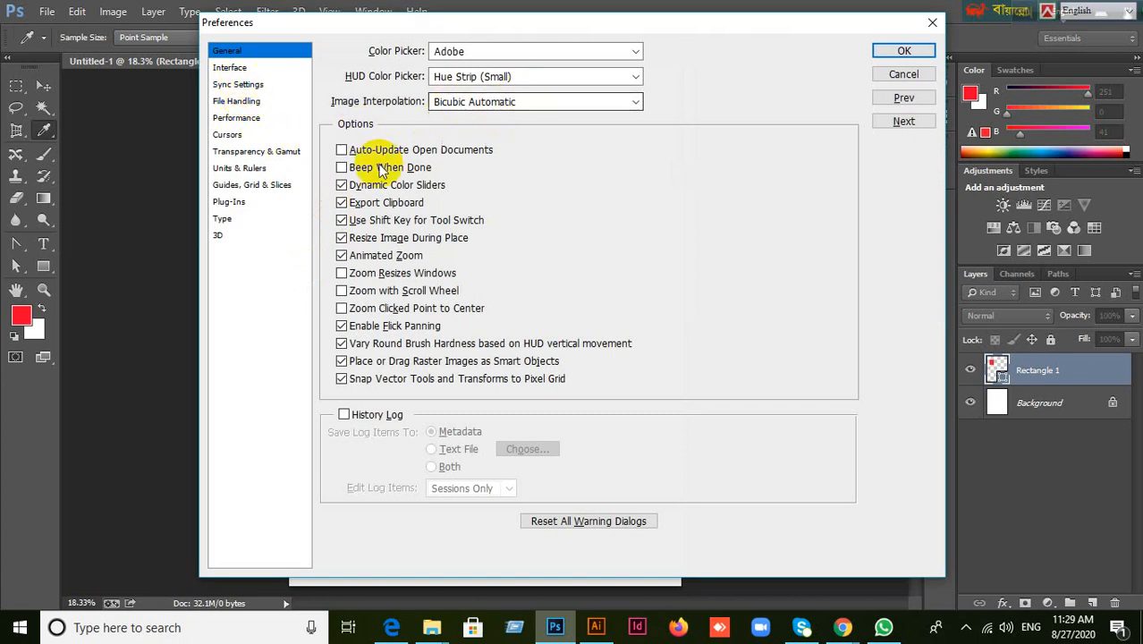
pyautogui.click(240, 85)
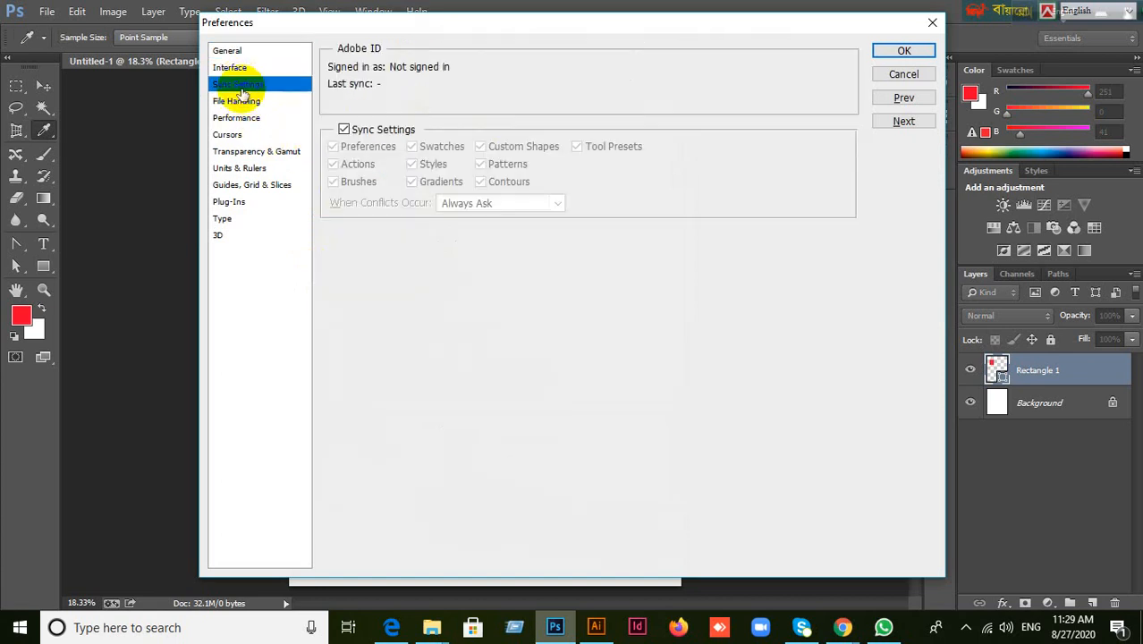
pyautogui.click(235, 103)
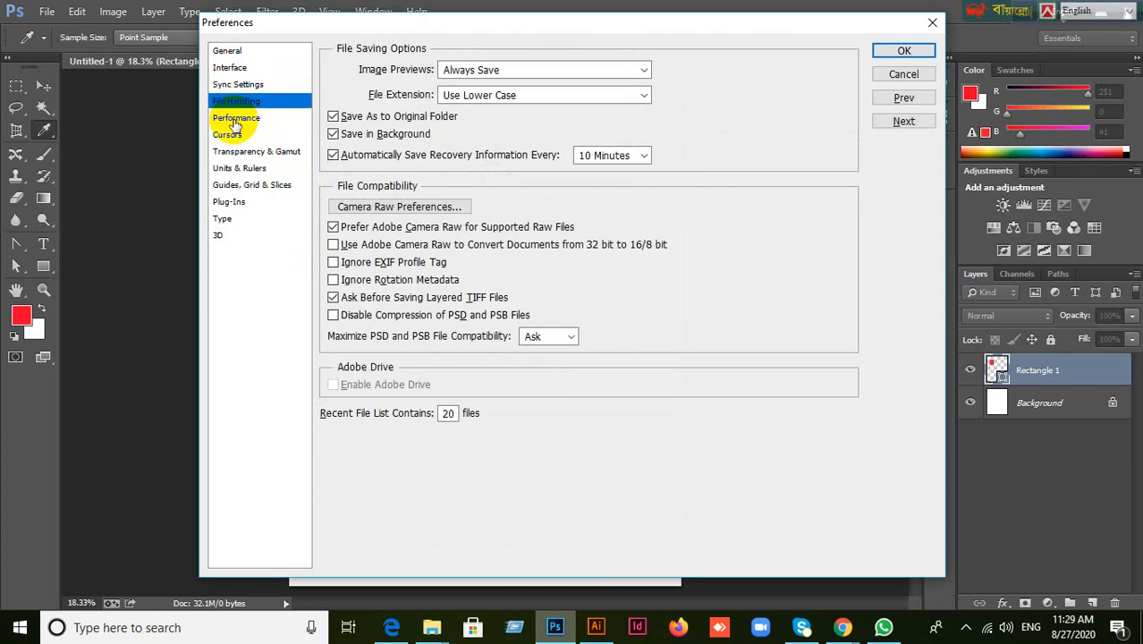
pyautogui.click(235, 122)
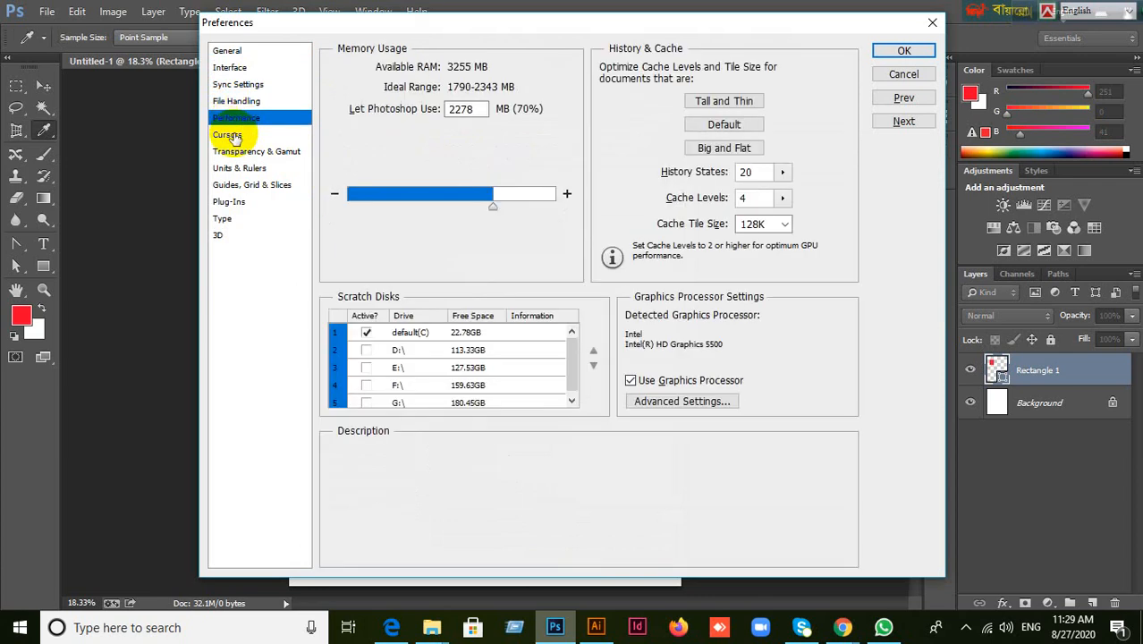
pyautogui.click(228, 135)
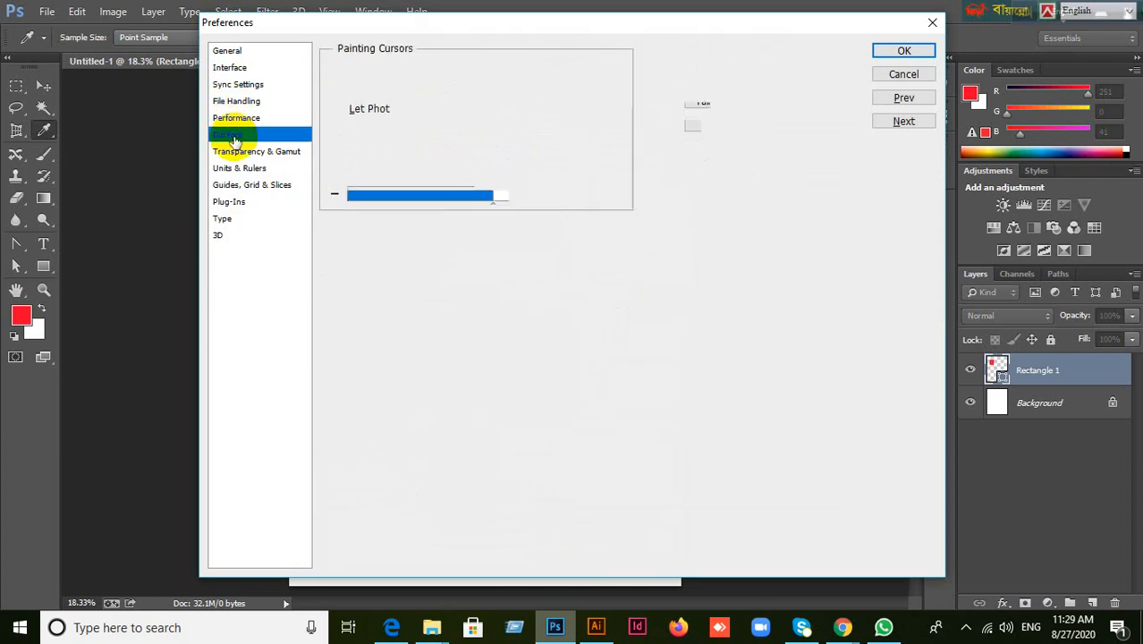
pyautogui.click(229, 67)
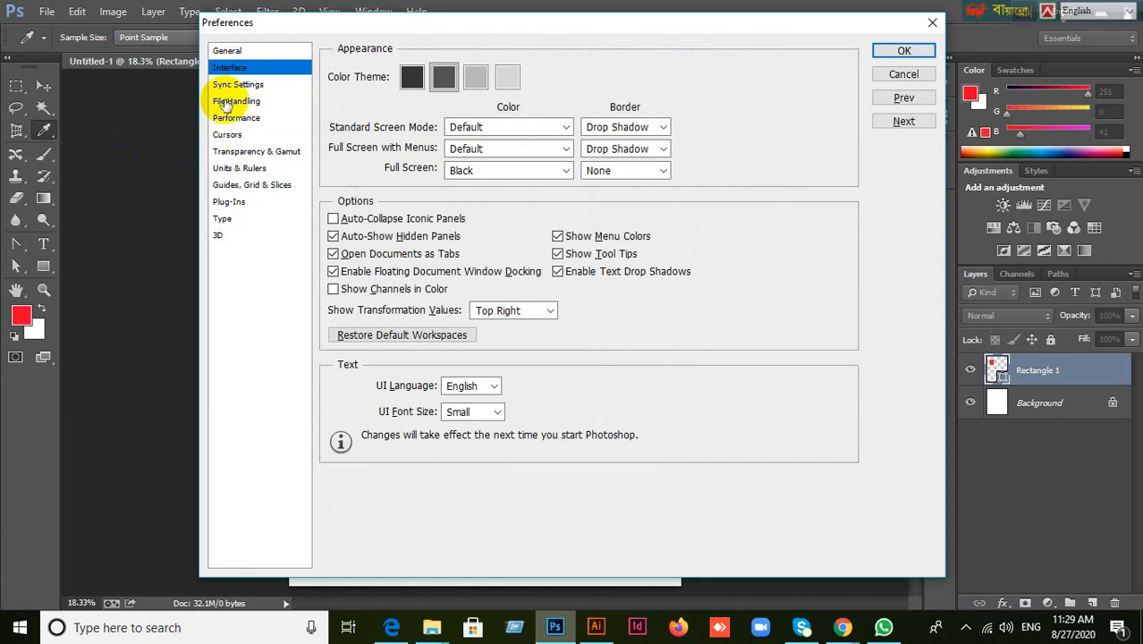
pyautogui.click(227, 50)
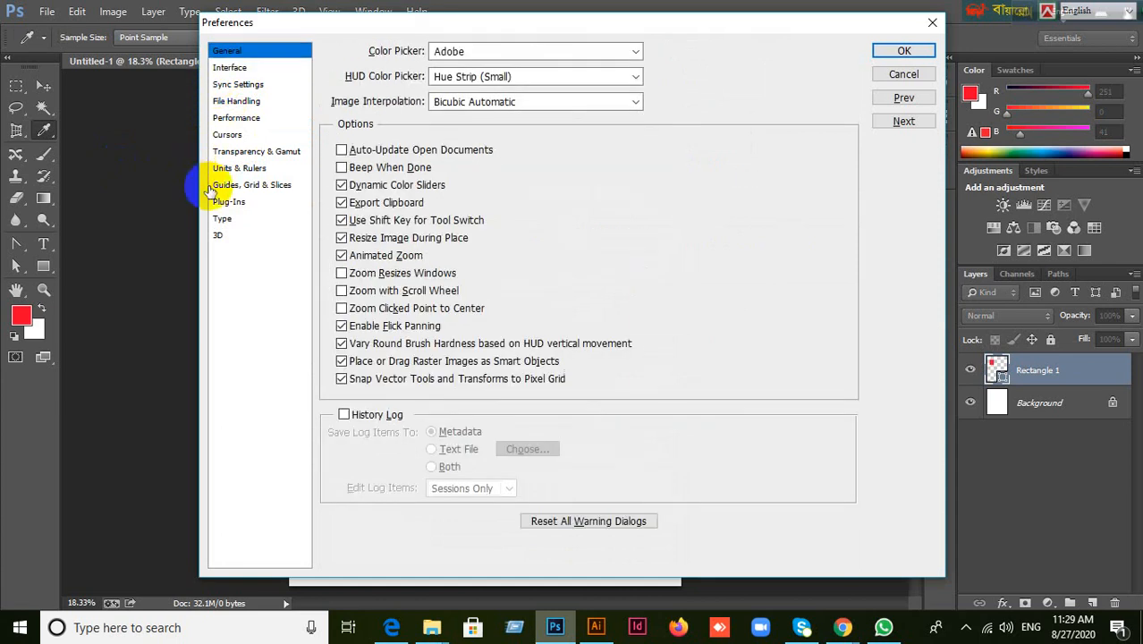
pyautogui.click(904, 74)
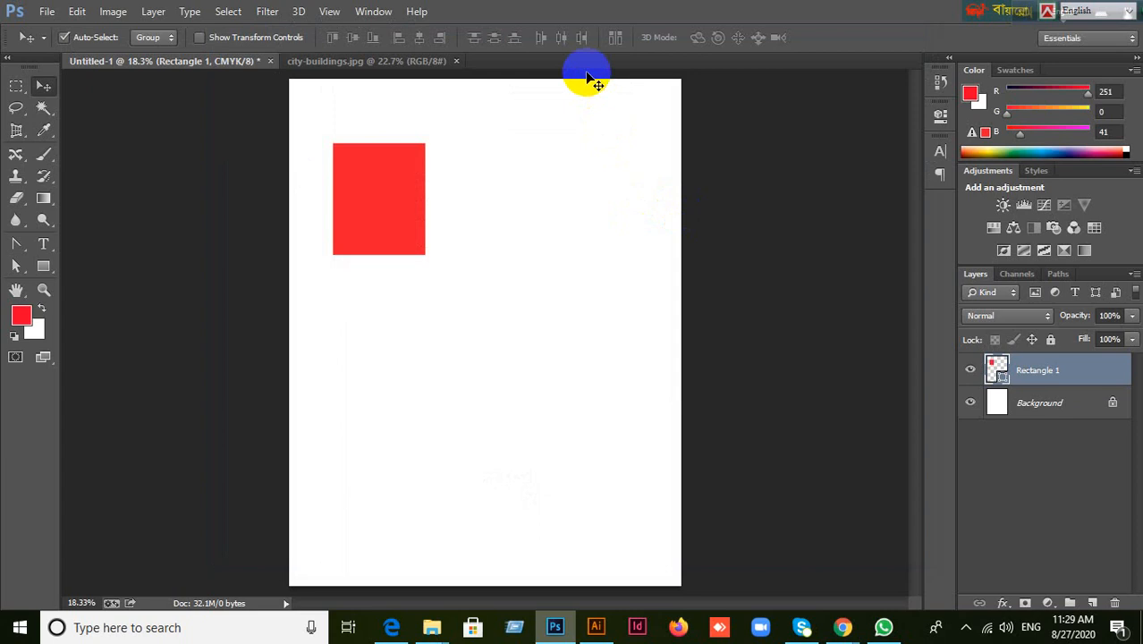
# Switch to the Google Meet call in Chrome, check the participant list and one participant's controls, and return to Photoshop.
pyautogui.moveTo(842, 626)
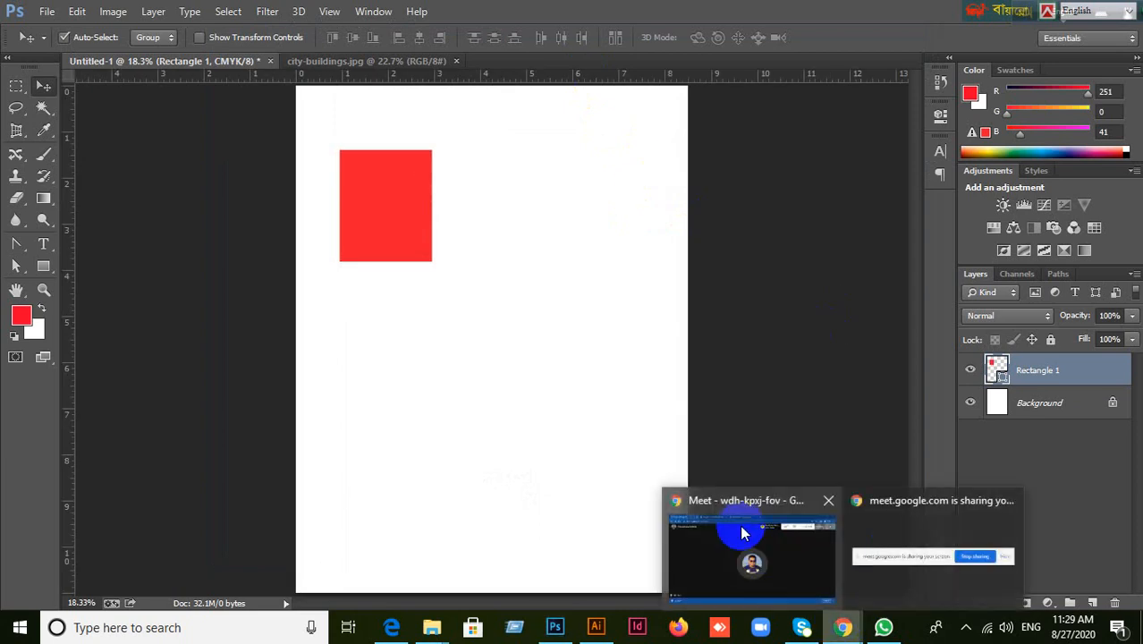
pyautogui.click(719, 514)
pyautogui.click(807, 82)
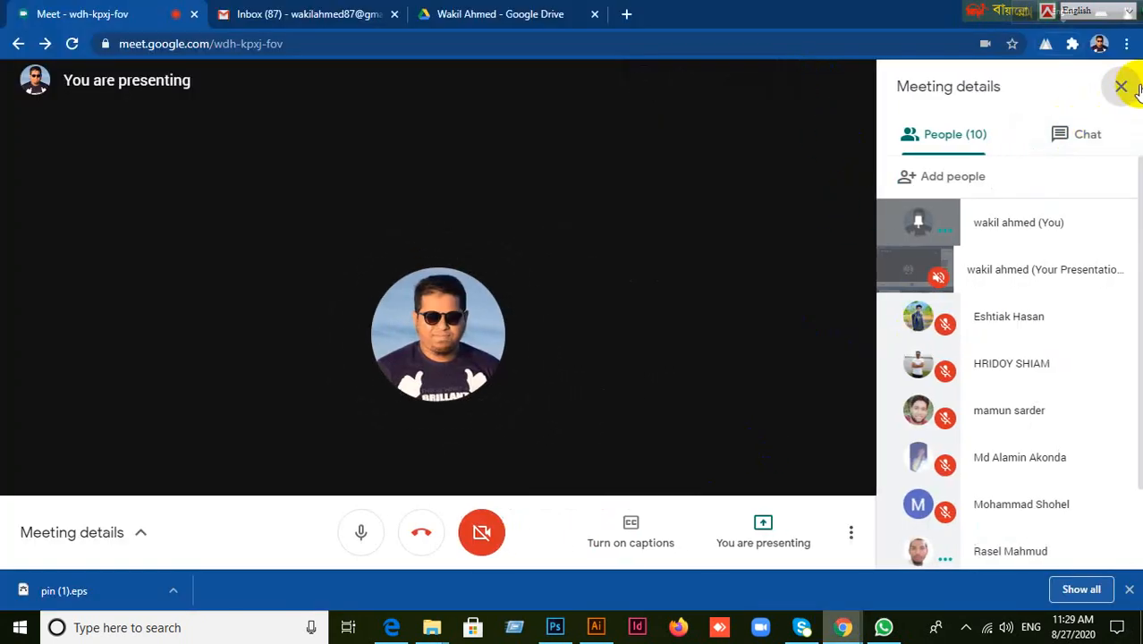
pyautogui.click(1124, 90)
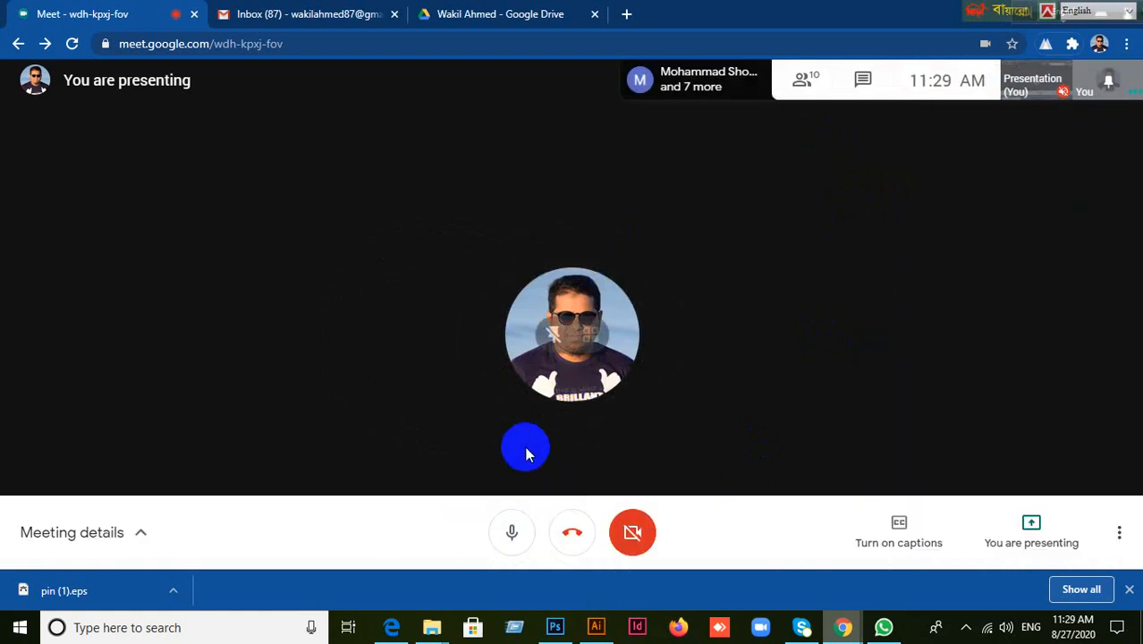
pyautogui.click(804, 83)
pyautogui.scroll(-2, 1078, 492)
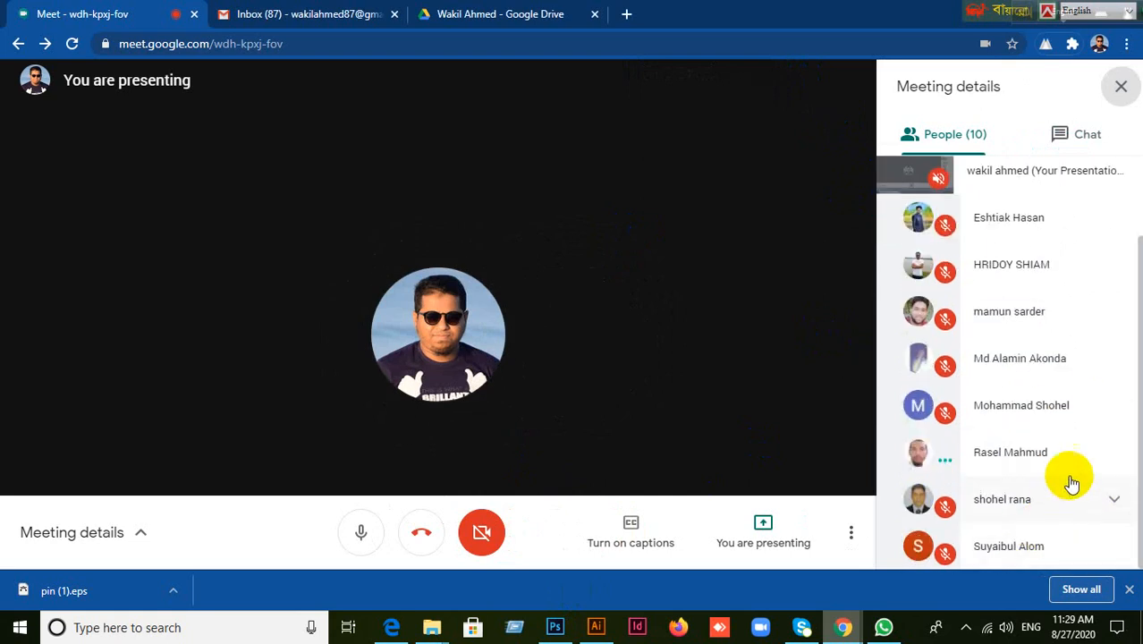
pyautogui.click(1105, 454)
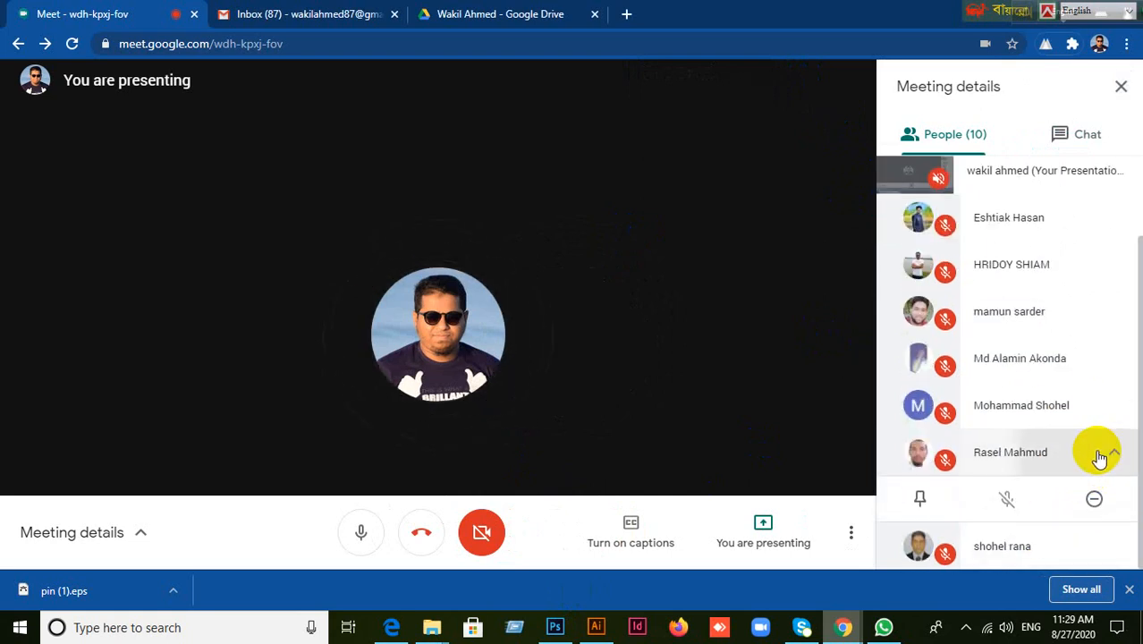
pyautogui.click(1102, 454)
pyautogui.click(1119, 85)
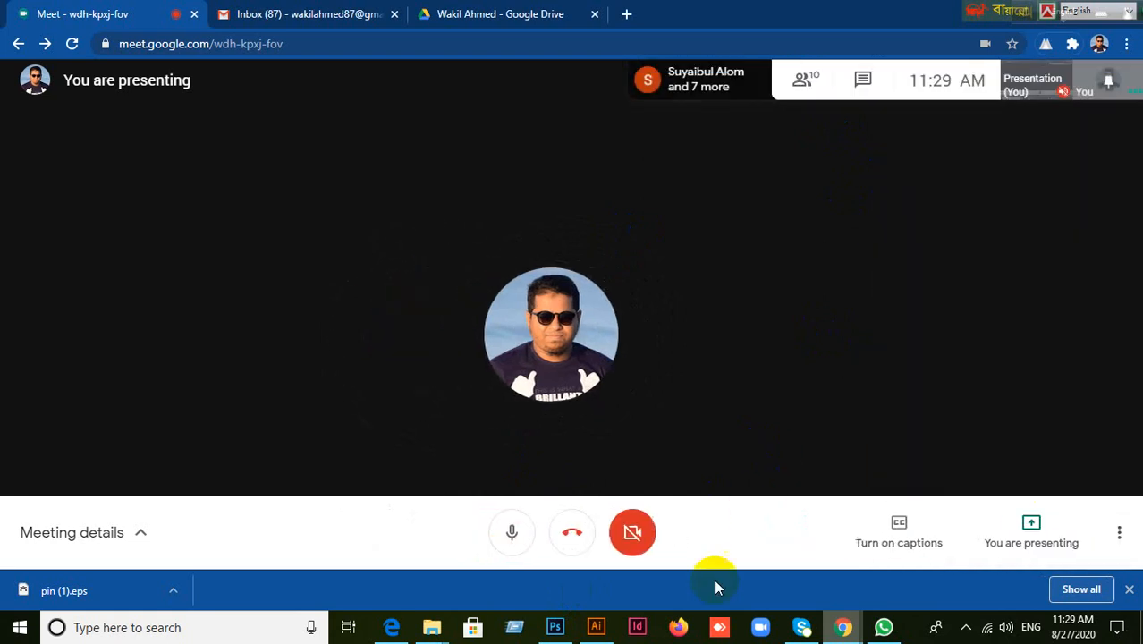
pyautogui.click(555, 628)
# Move the red rectangle slightly down and to the right, and delete it from the page.
pyautogui.moveTo(439, 230); pyautogui.dragTo(447, 244)
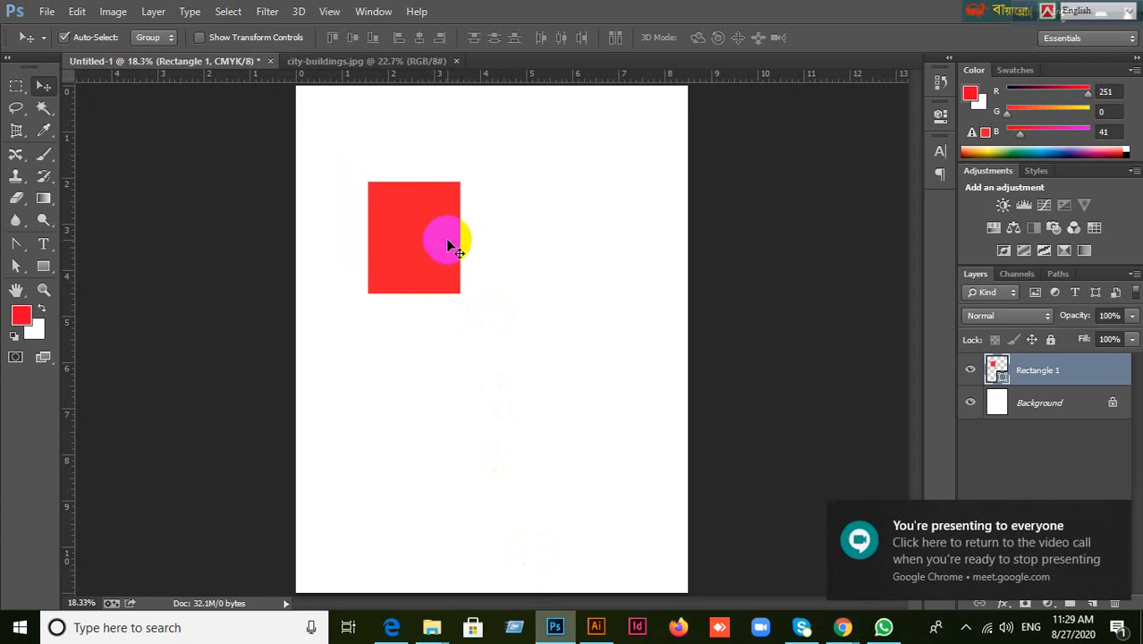
pyautogui.doubleClick(1077, 369)
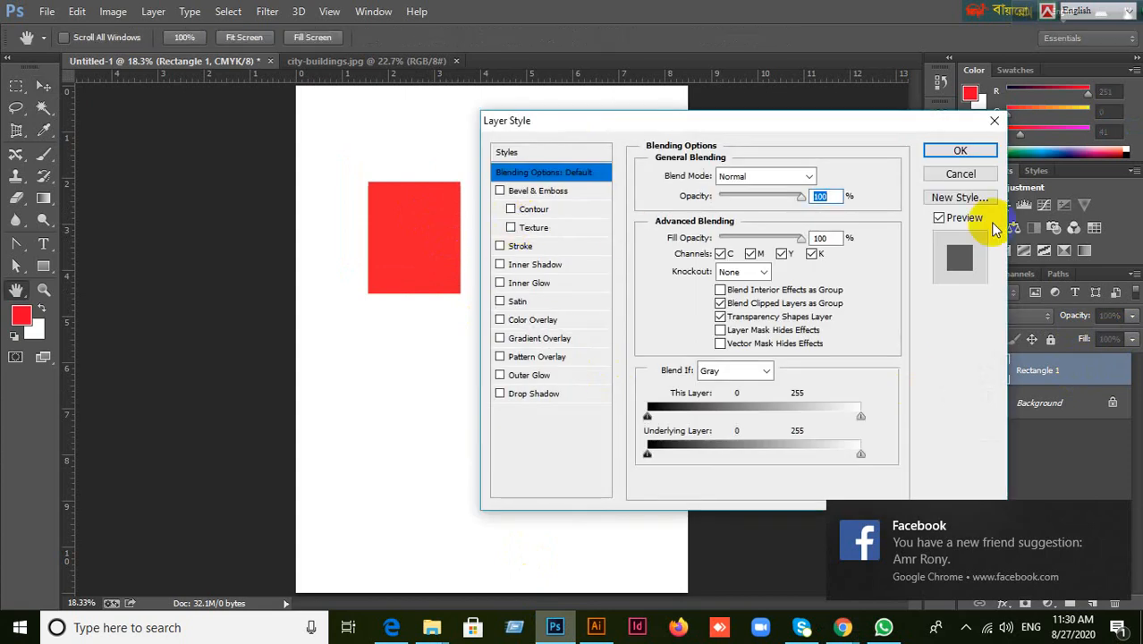
pyautogui.click(973, 175)
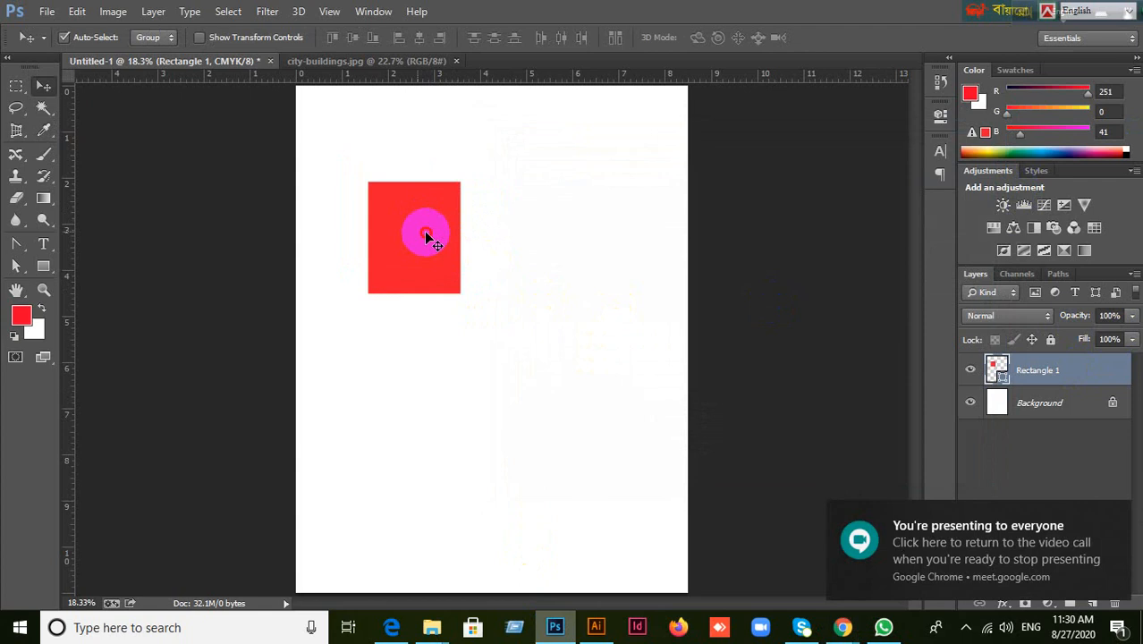
pyautogui.moveTo(419, 230); pyautogui.dragTo(468, 251)
pyautogui.press('Delete')
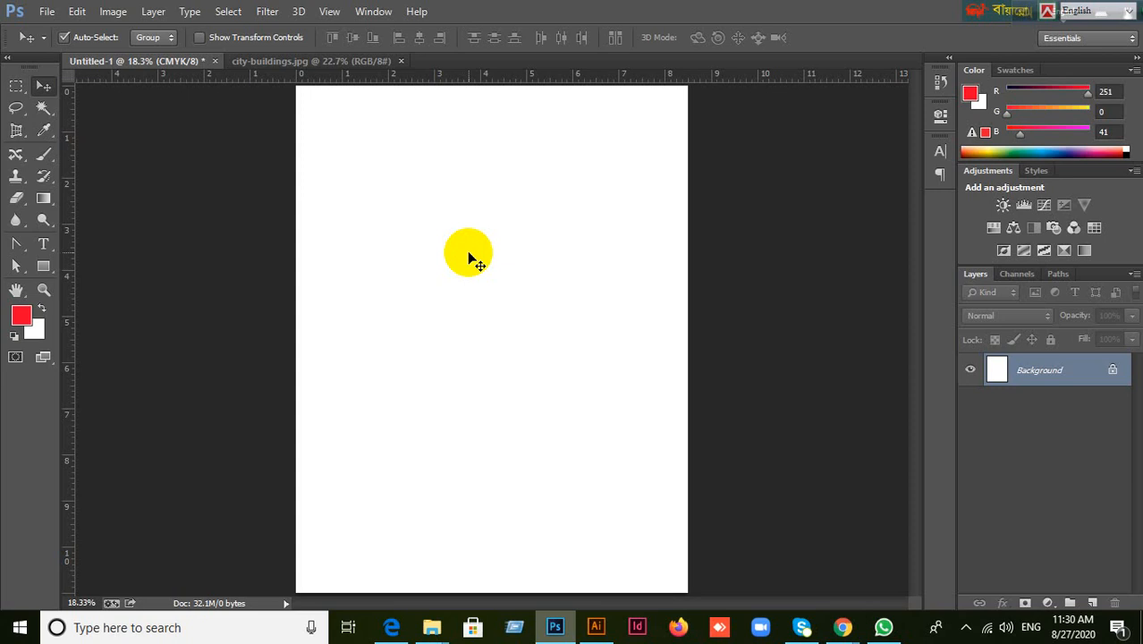
# Add a red letter "L" as a text layer in Masque at 100 pt, slightly above the page's centre.
pyautogui.scroll(-1, 467, 257)
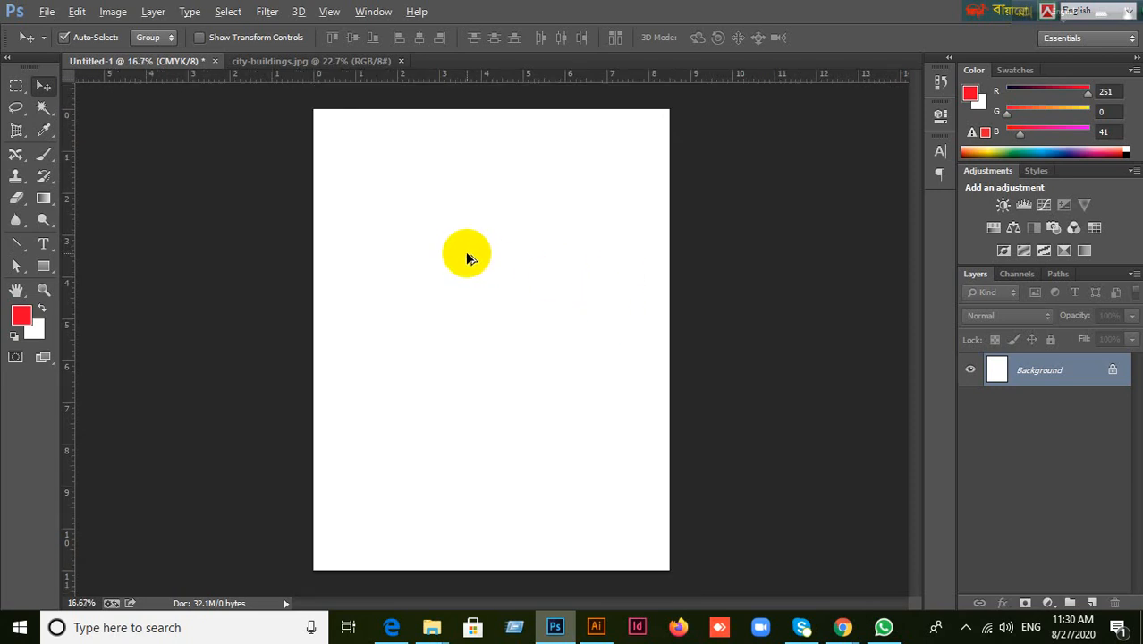
pyautogui.scroll(1, 467, 258)
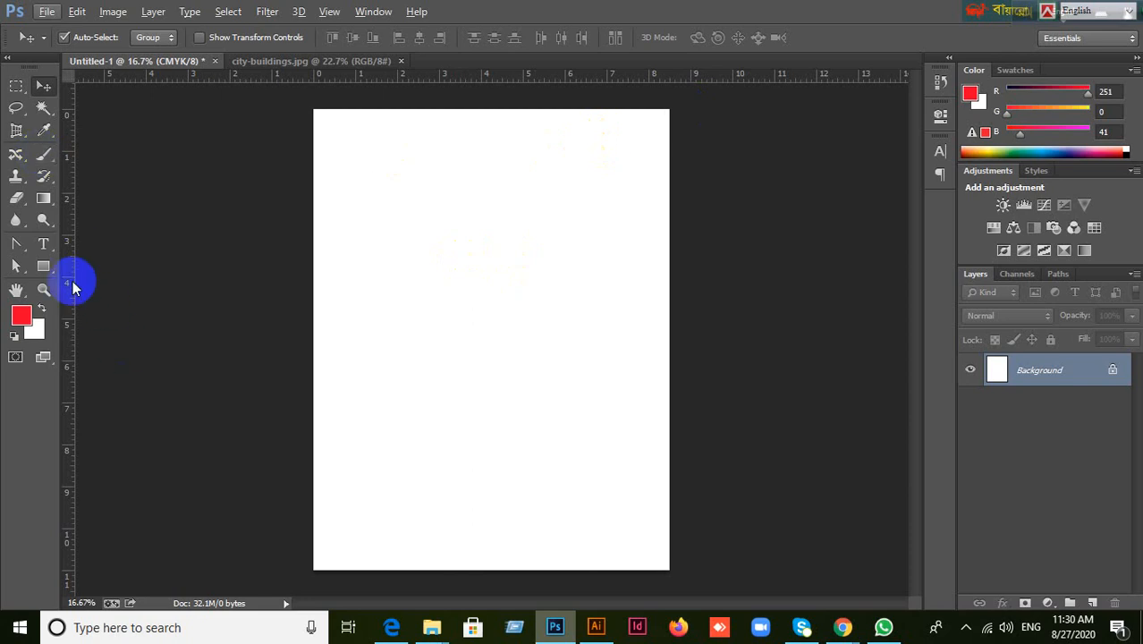
pyautogui.click(43, 244)
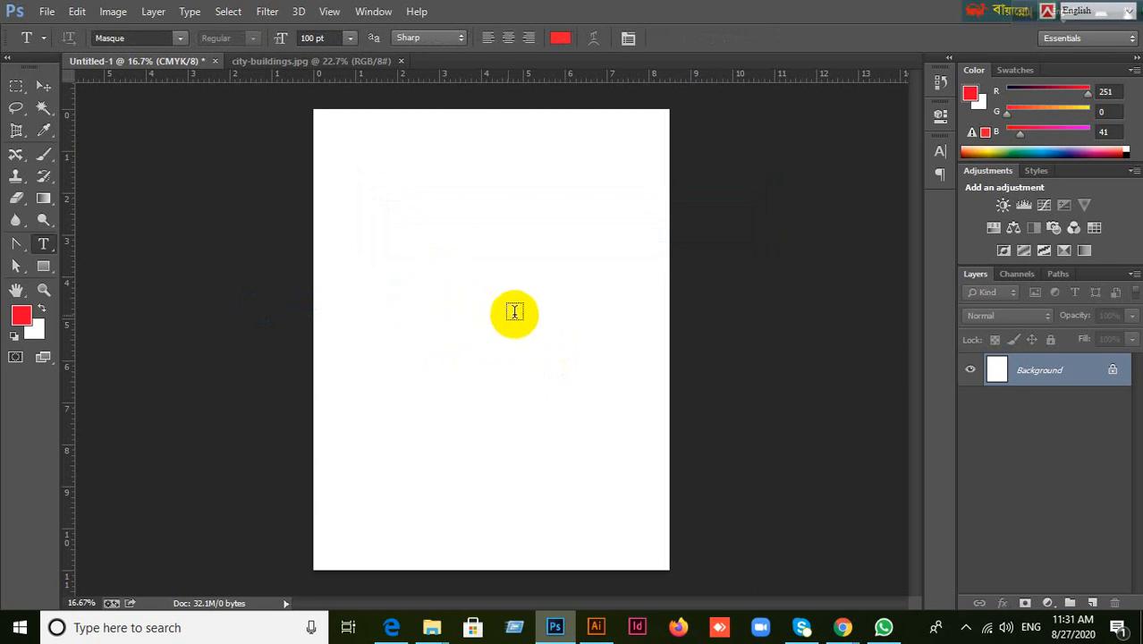
pyautogui.click(532, 282)
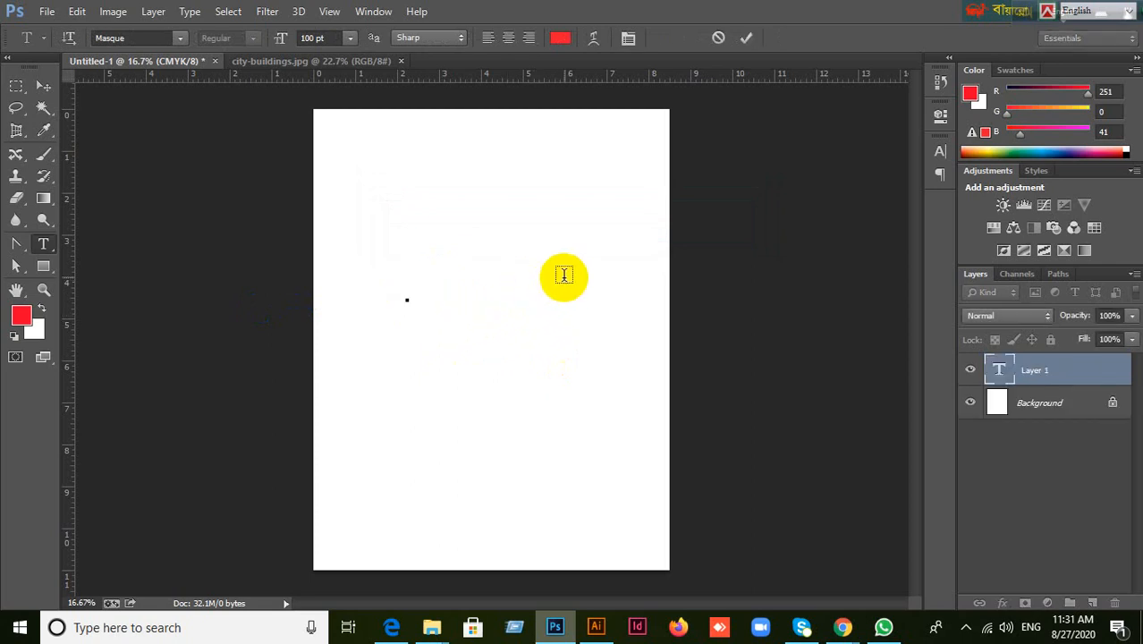
pyautogui.write('L')
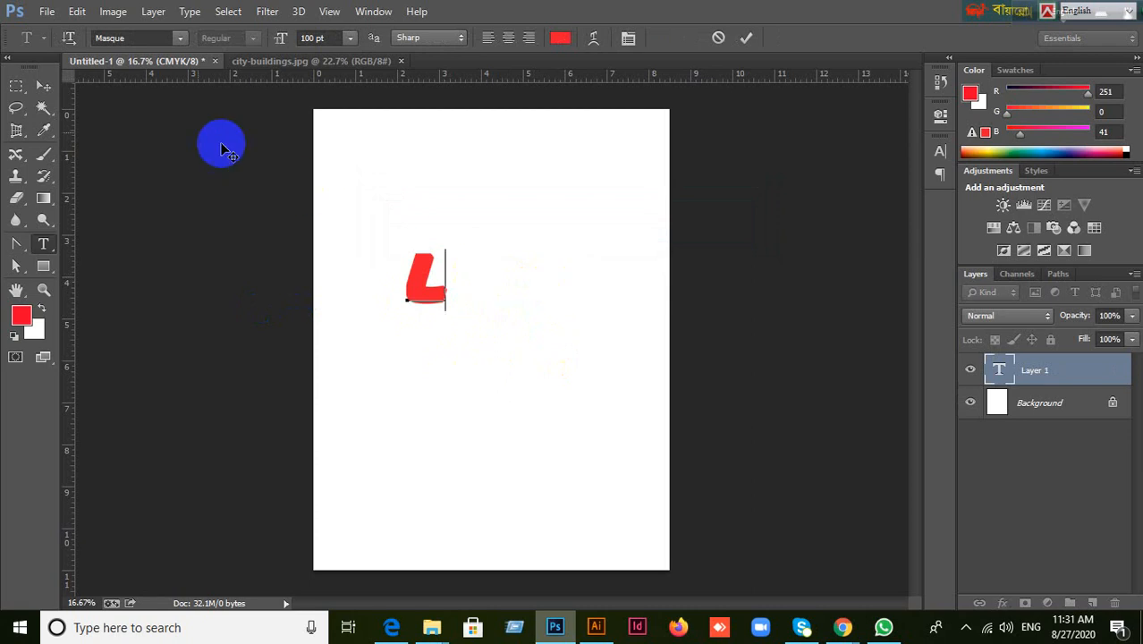
pyautogui.click(44, 87)
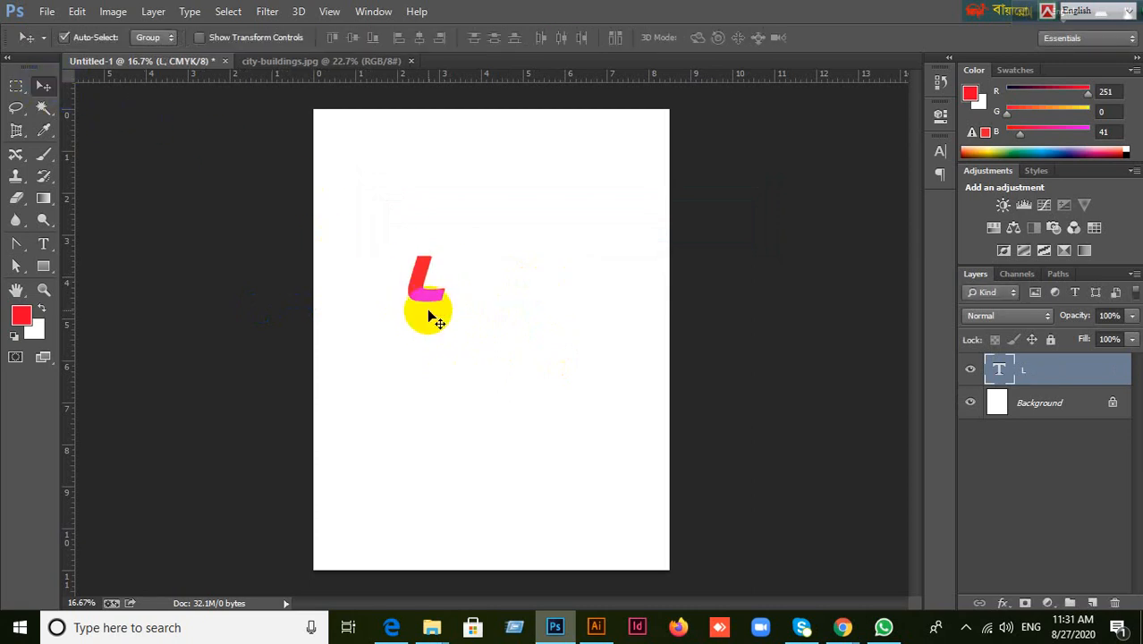
# Scale the letter L up proportionally to about 364 pt and place it near the middle of the page.
pyautogui.hotkey('ctrl', 't')
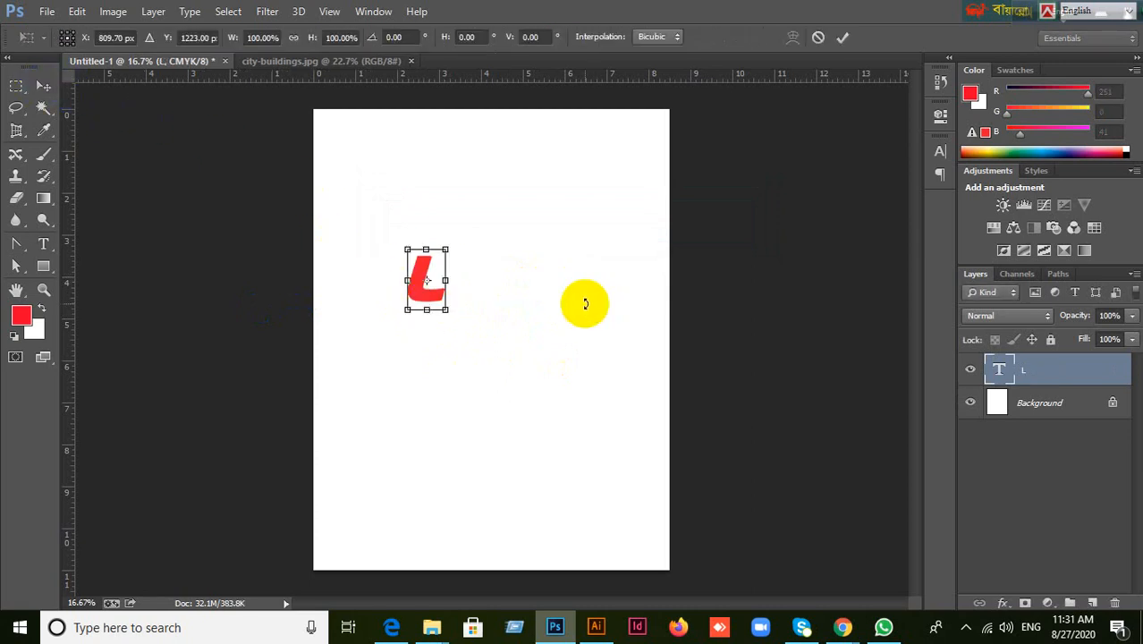
pyautogui.moveTo(447, 311); pyautogui.dragTo(548, 473)
pyautogui.click(843, 37)
pyautogui.moveTo(541, 395); pyautogui.dragTo(490, 351)
# Change the letter L's font to Lato.
pyautogui.click(940, 152)
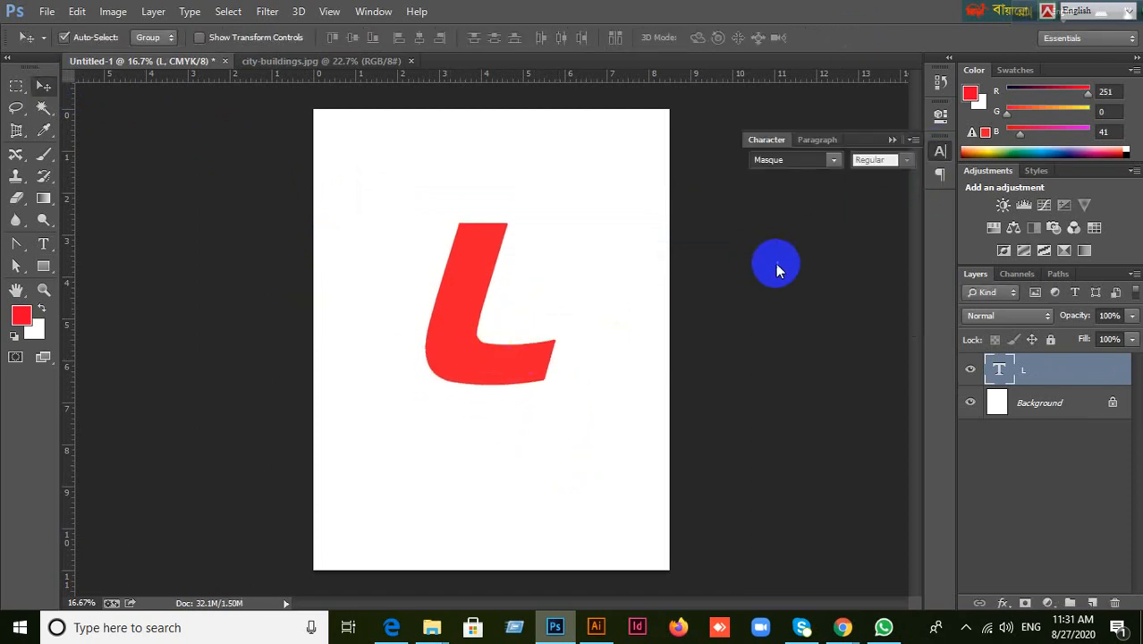
pyautogui.click(793, 160)
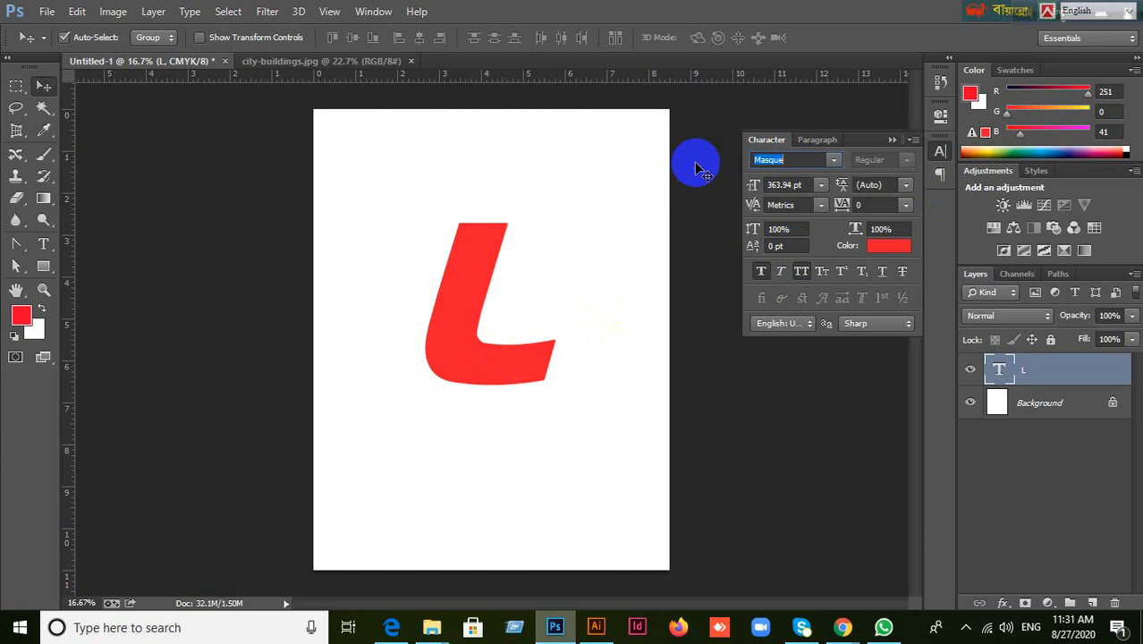
pyautogui.write('Lato')
pyautogui.press('Return')
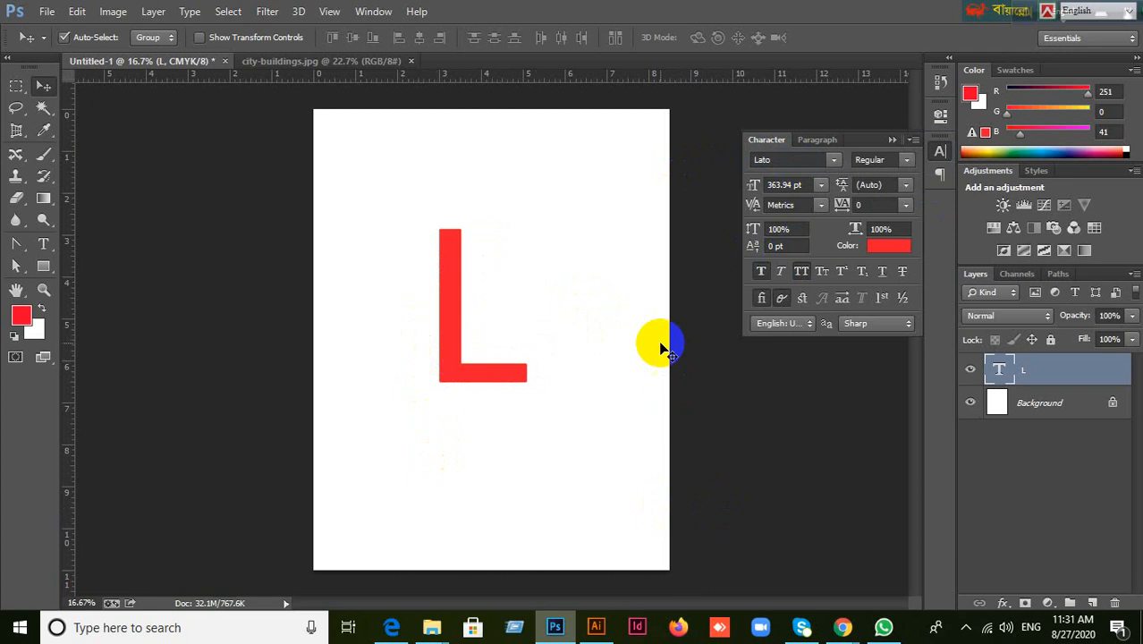
# Try the ! PEPSI ! font on the letter L and return it to Lato.
pyautogui.click(765, 159)
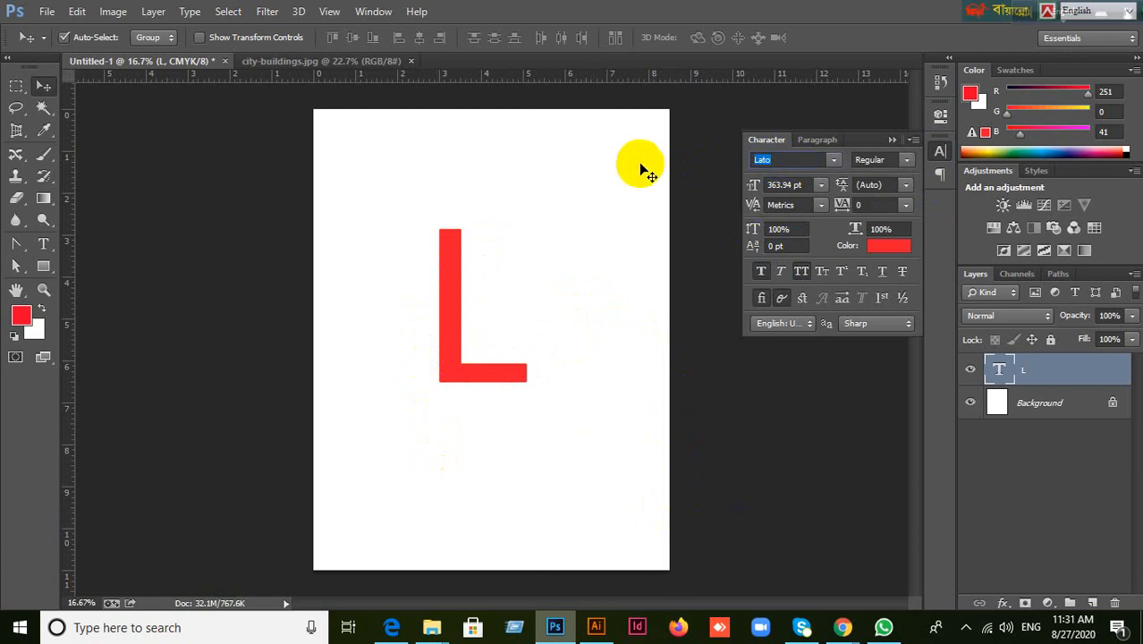
pyautogui.write('Mas')
pyautogui.press('BackSpace')
pyautogui.press('BackSpace')
pyautogui.press('BackSpace')
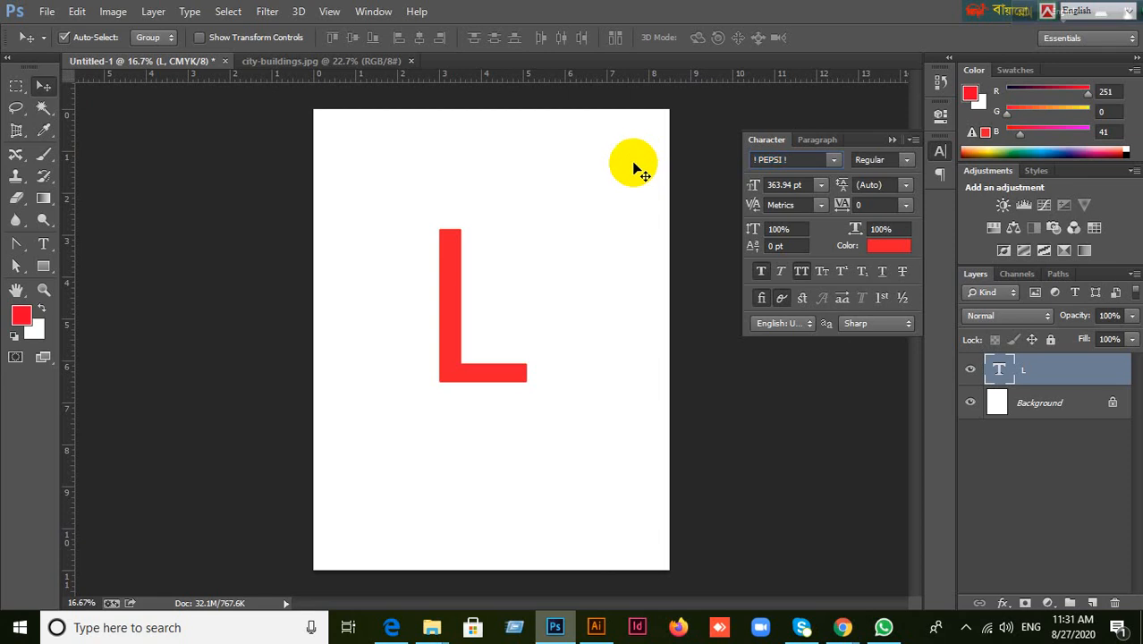
pyautogui.click(791, 159)
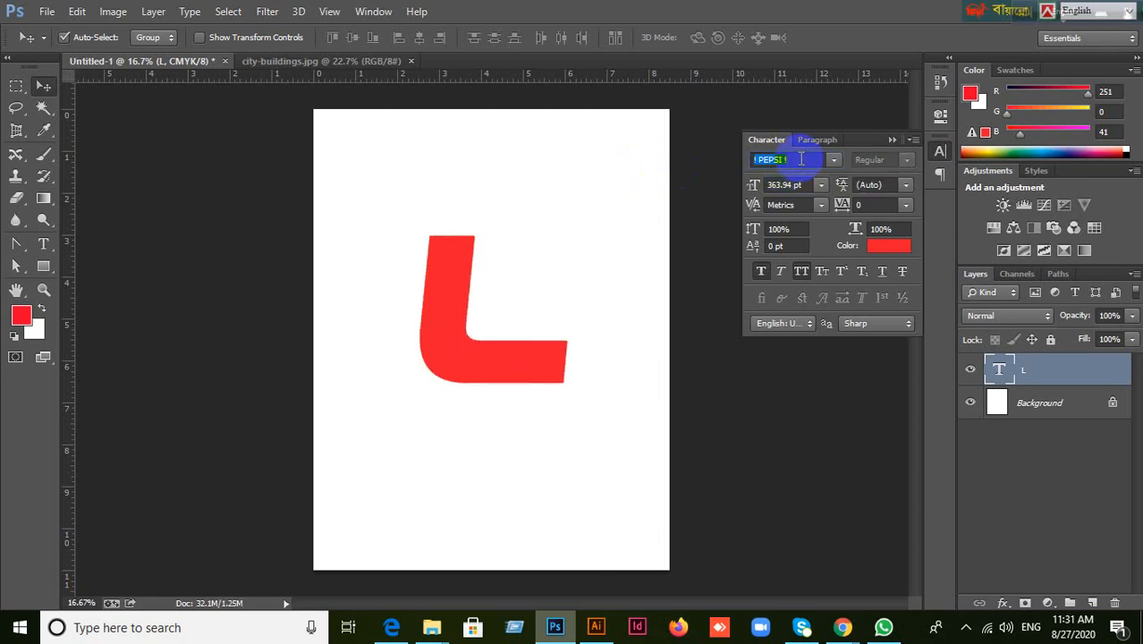
pyautogui.write('Lato')
pyautogui.press('Return')
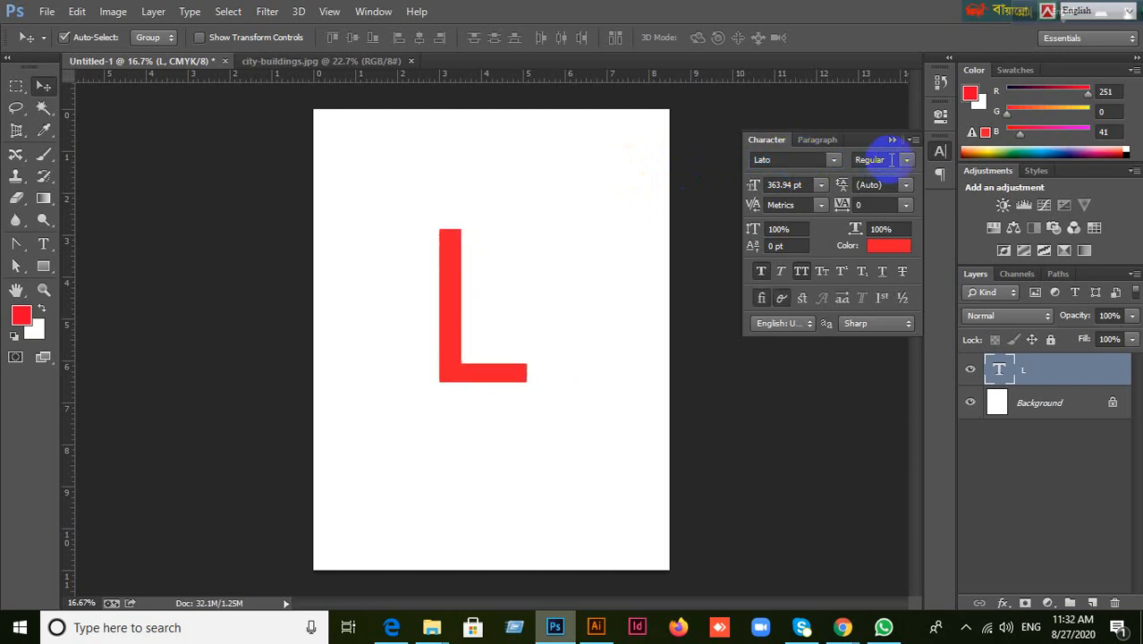
# Apply the Bold weight of Lato to the letter L and switch it to Light.
pyautogui.click(908, 161)
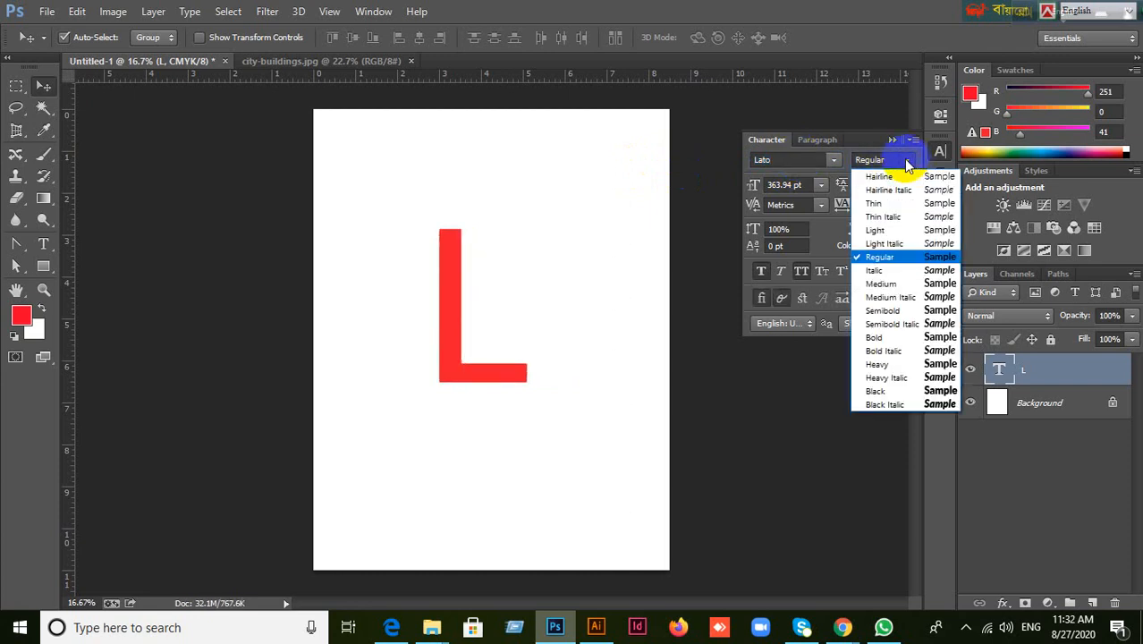
pyautogui.click(874, 338)
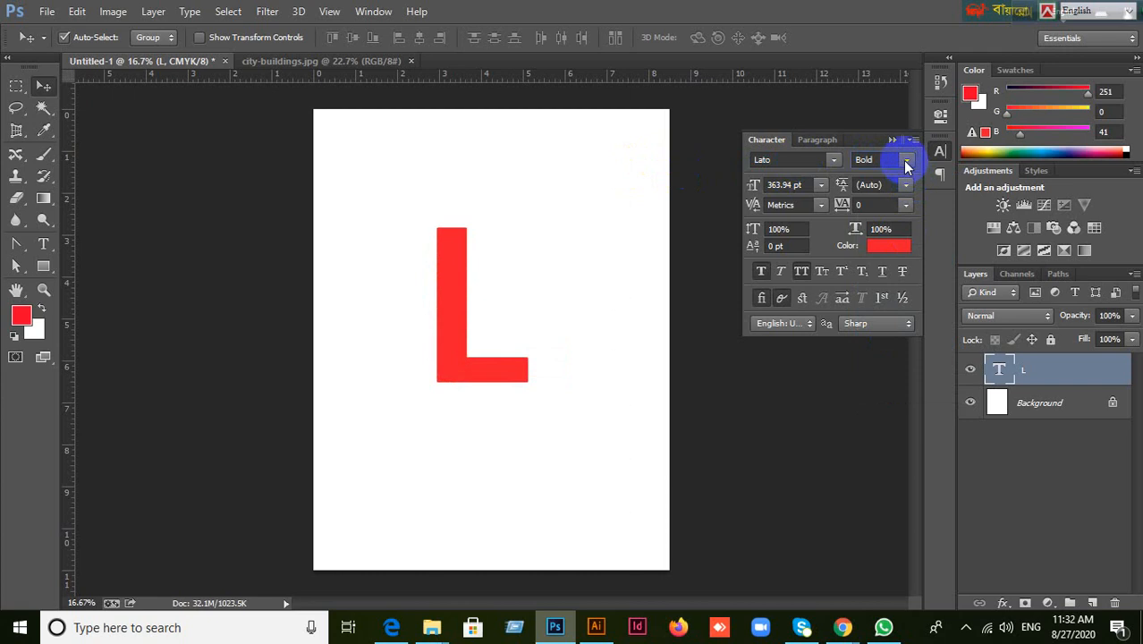
pyautogui.click(906, 160)
pyautogui.click(876, 230)
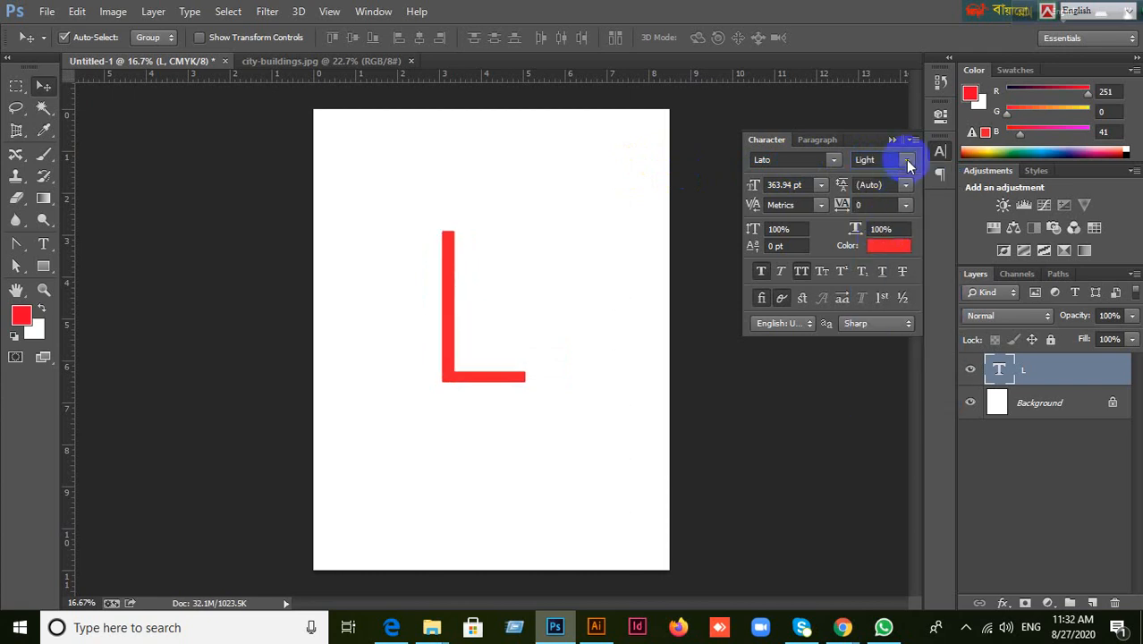
# Switch the letter L's Lato style to Italic, Semibold and finally Bold.
pyautogui.click(906, 161)
pyautogui.click(876, 269)
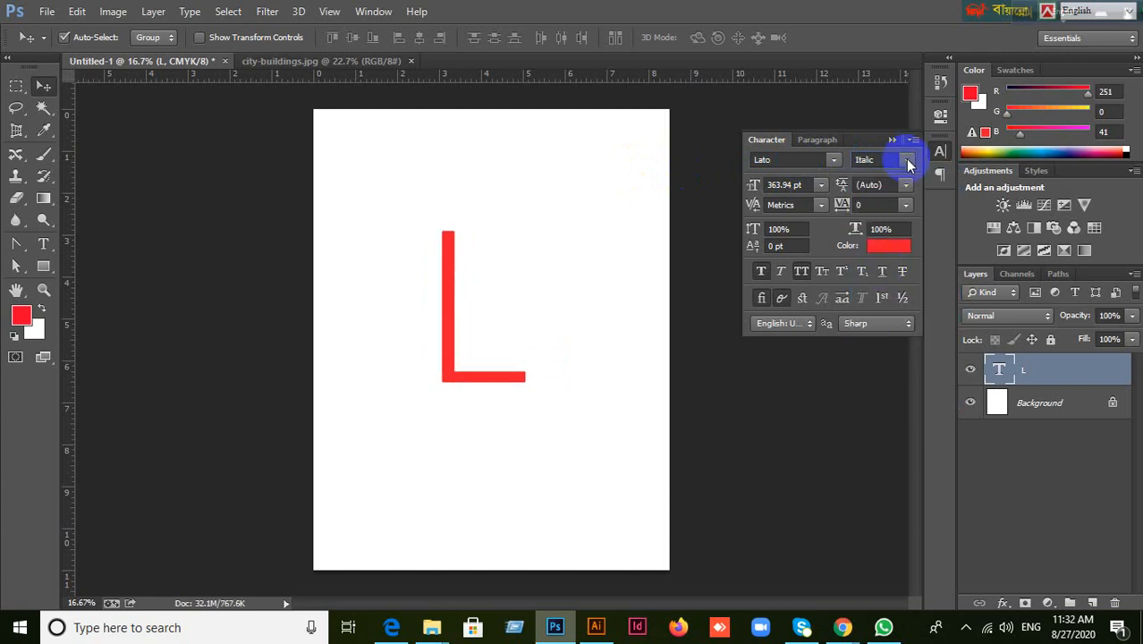
pyautogui.click(906, 160)
pyautogui.click(883, 311)
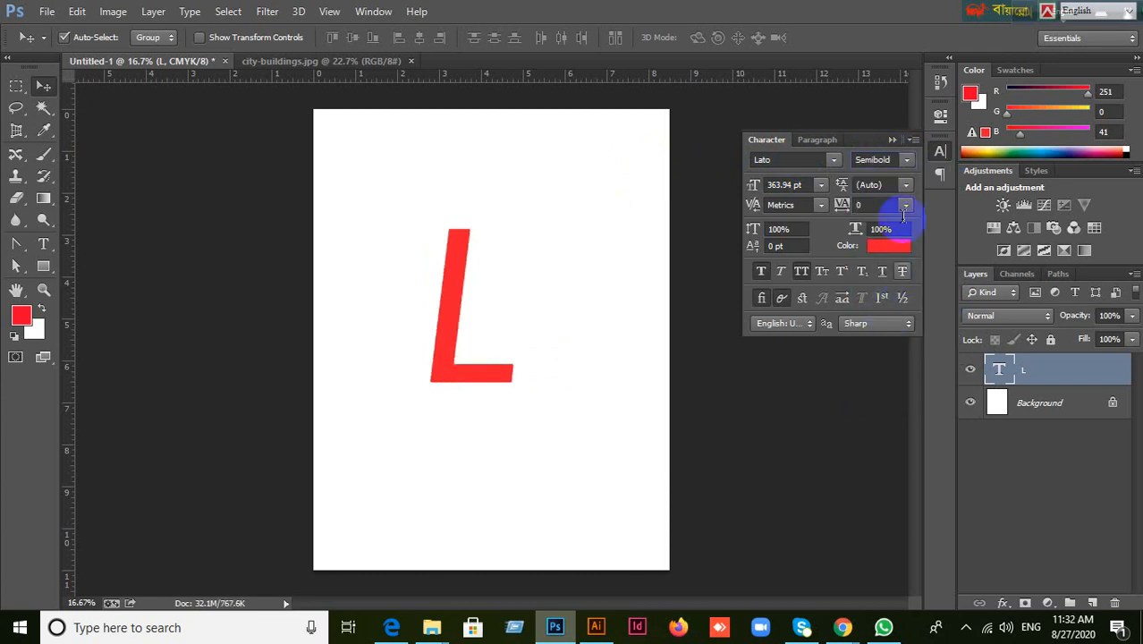
pyautogui.click(909, 163)
pyautogui.click(880, 341)
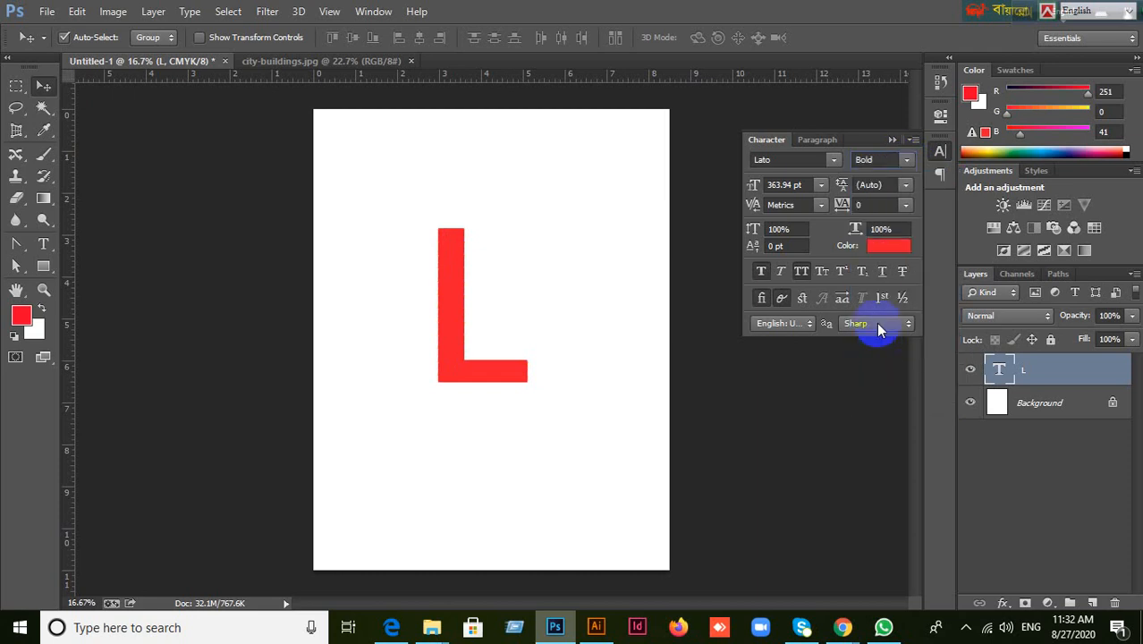
pyautogui.click(908, 163)
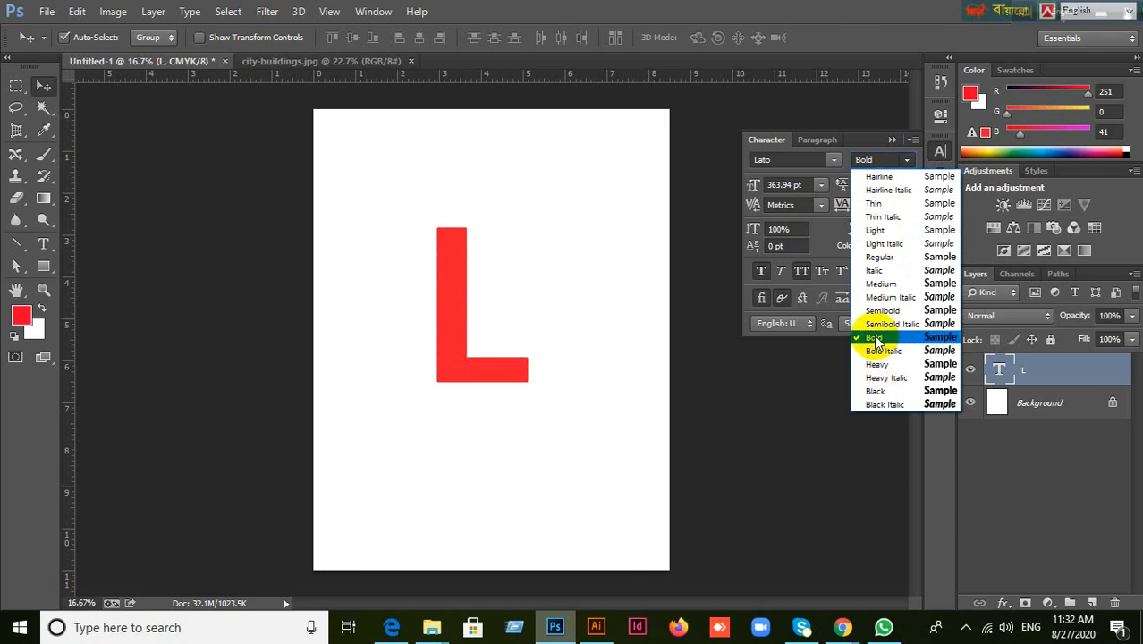
pyautogui.click(905, 161)
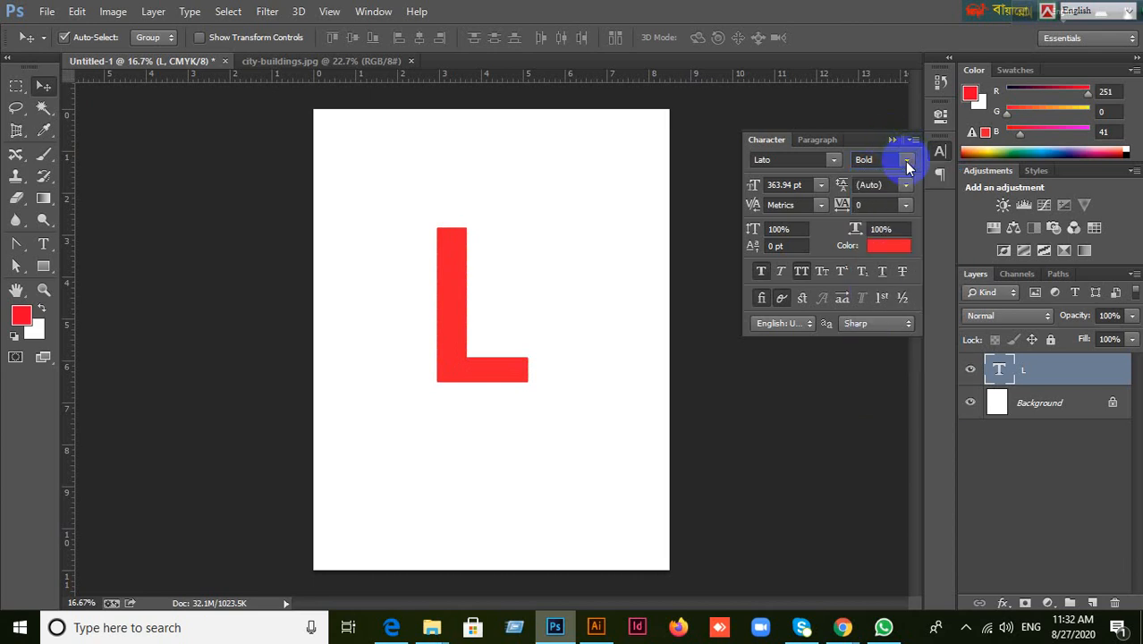
# Try the Thin Italic and Italic styles of Lato on the letter L and return it to Bold.
pyautogui.click(907, 164)
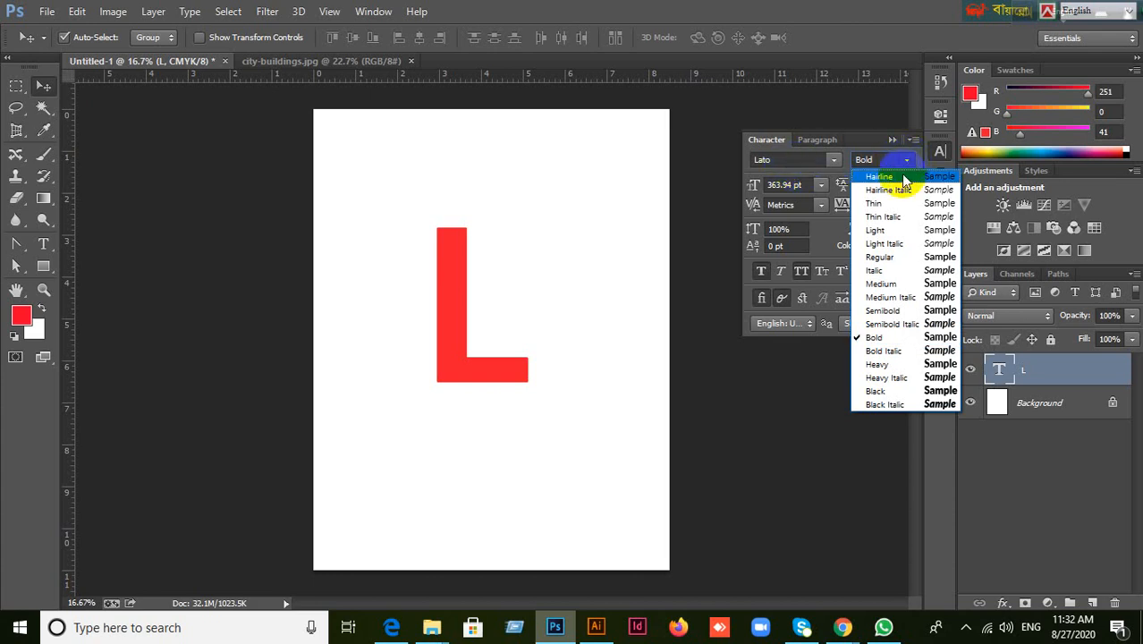
pyautogui.click(890, 217)
pyautogui.click(907, 161)
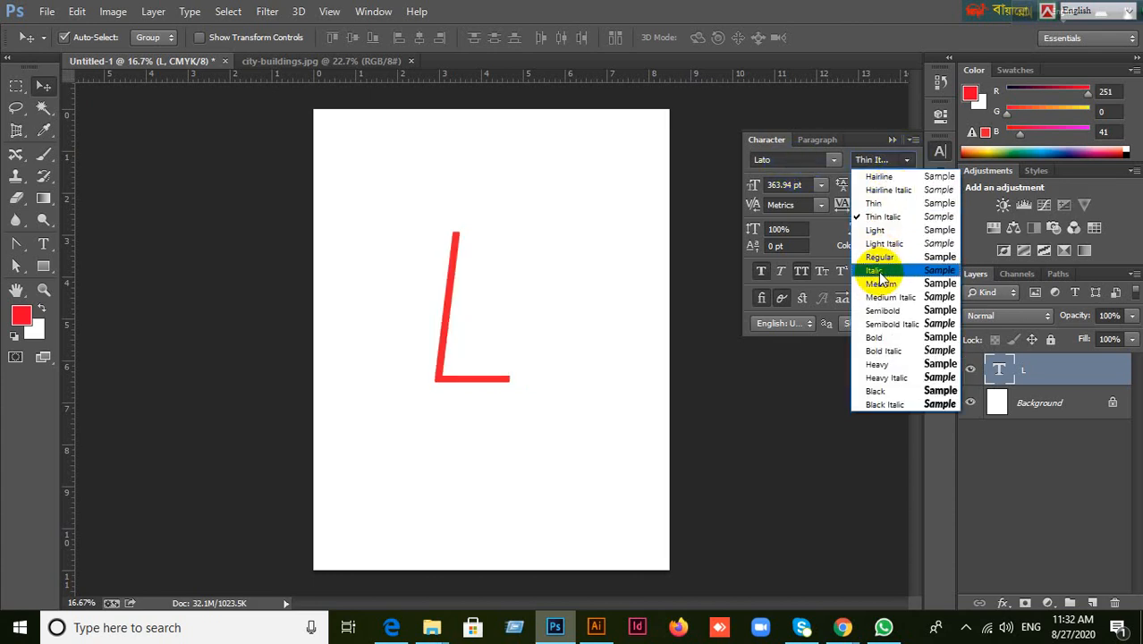
pyautogui.click(880, 277)
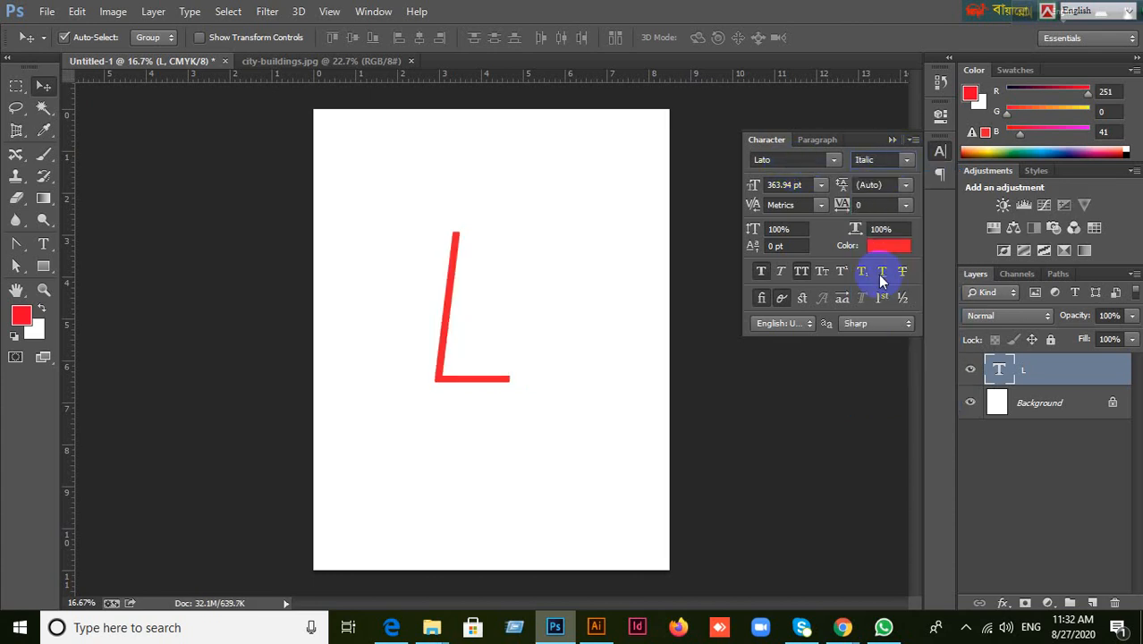
pyautogui.click(906, 161)
pyautogui.click(875, 337)
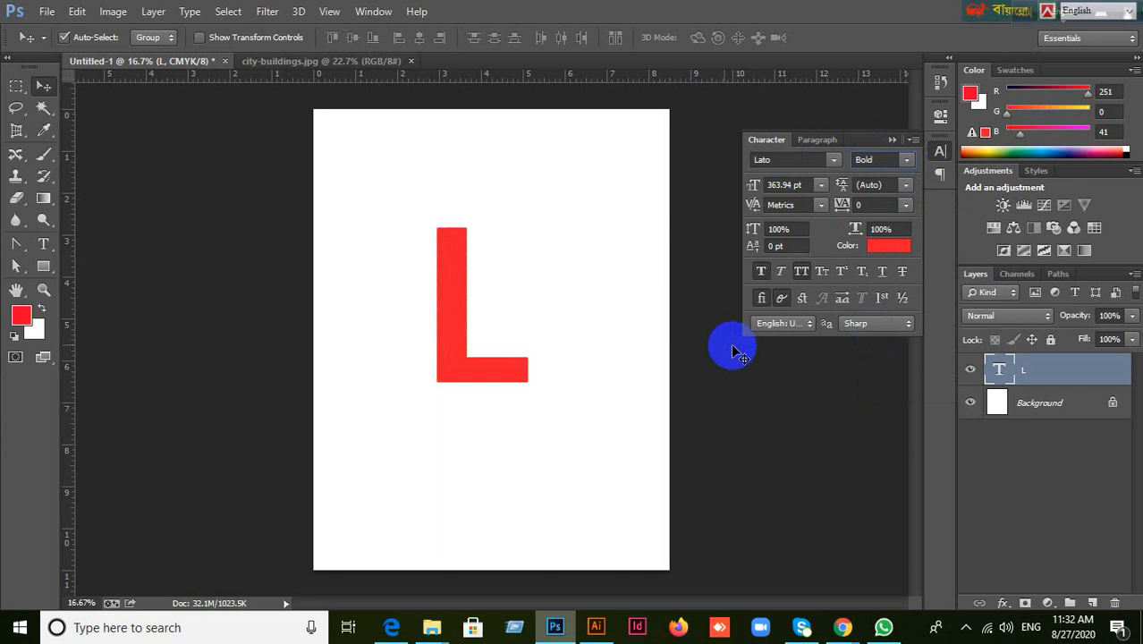
# Change the letter L's font to Masque and move the letter slightly up and left on the page.
pyautogui.click(787, 159)
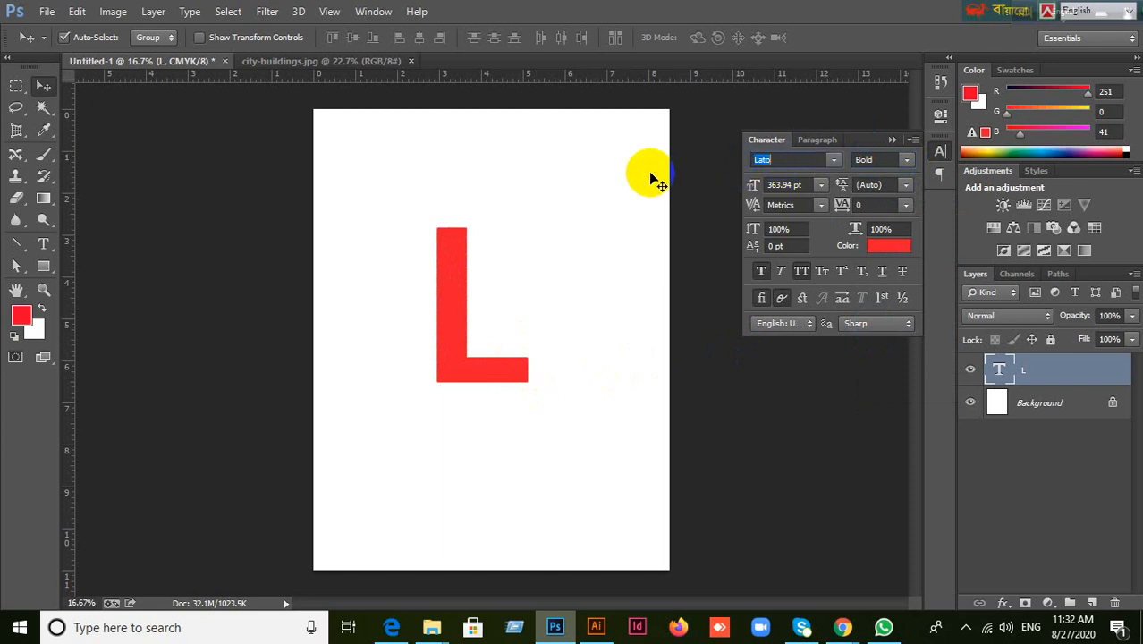
pyautogui.write('Masque')
pyautogui.press('Return')
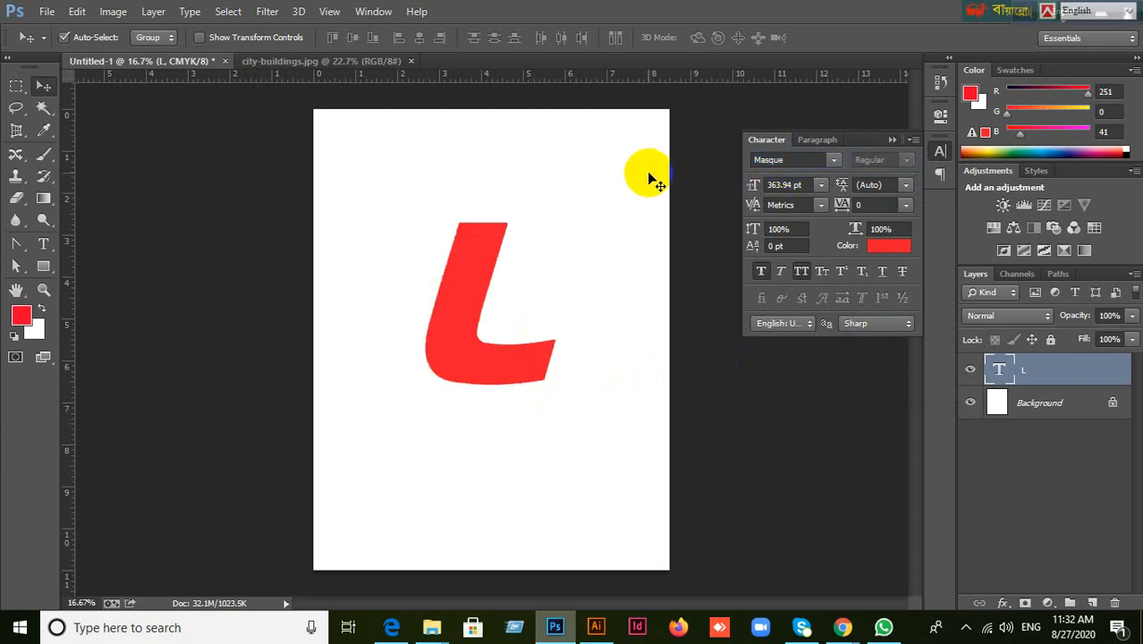
pyautogui.moveTo(522, 355); pyautogui.dragTo(494, 320)
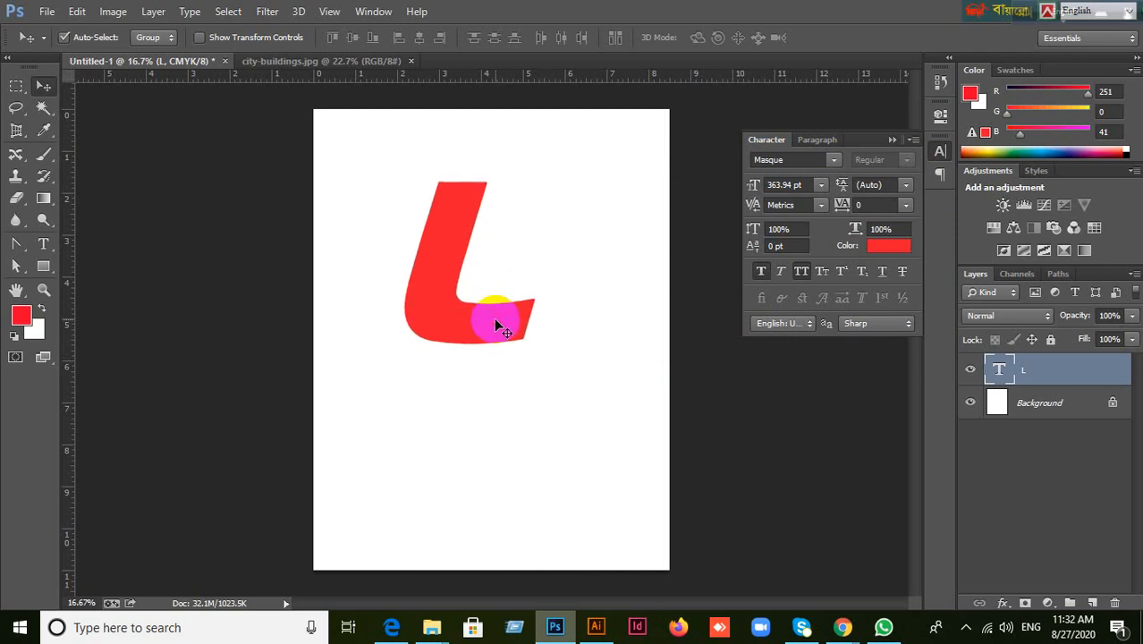
pyautogui.hotkey('ctrl', 't')
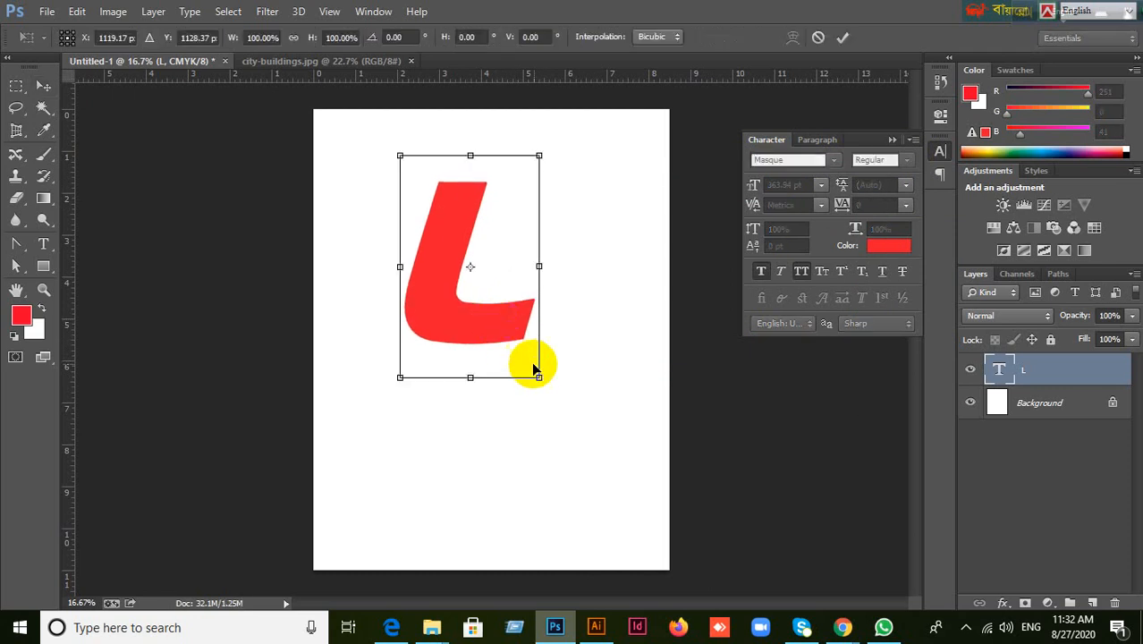
pyautogui.moveTo(534, 374); pyautogui.dragTo(648, 503)
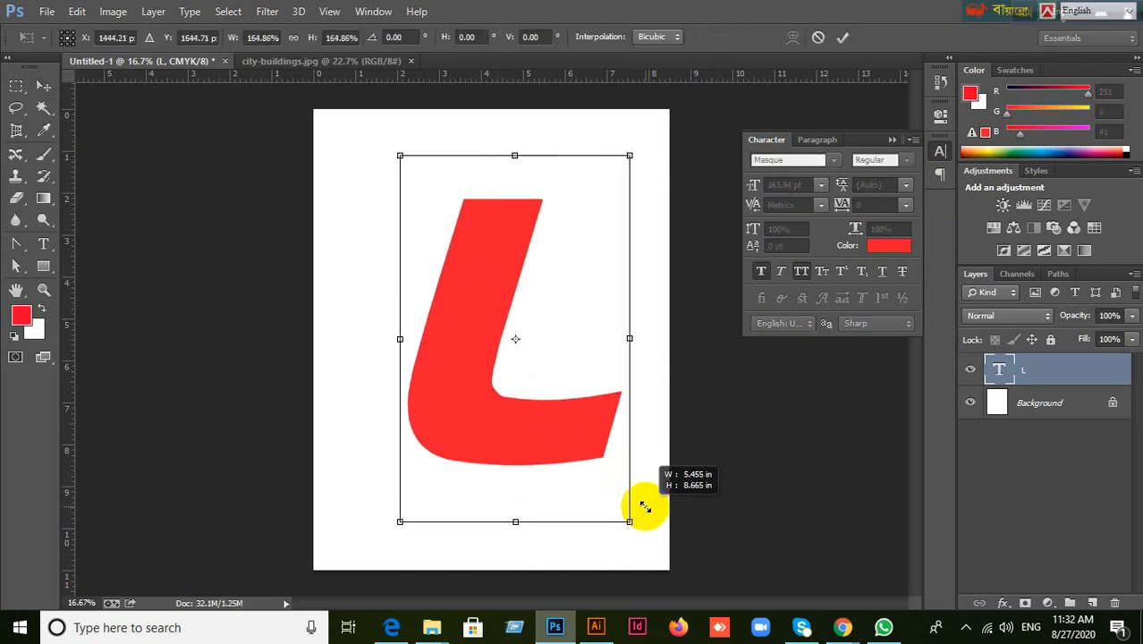
pyautogui.moveTo(561, 453); pyautogui.dragTo(539, 426)
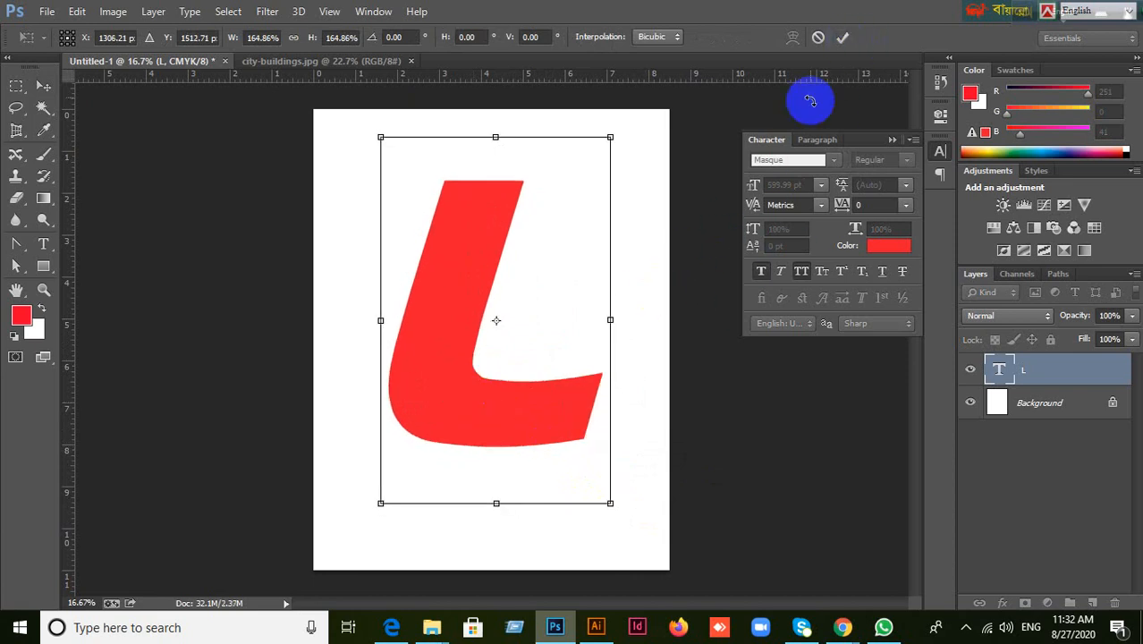
pyautogui.click(819, 40)
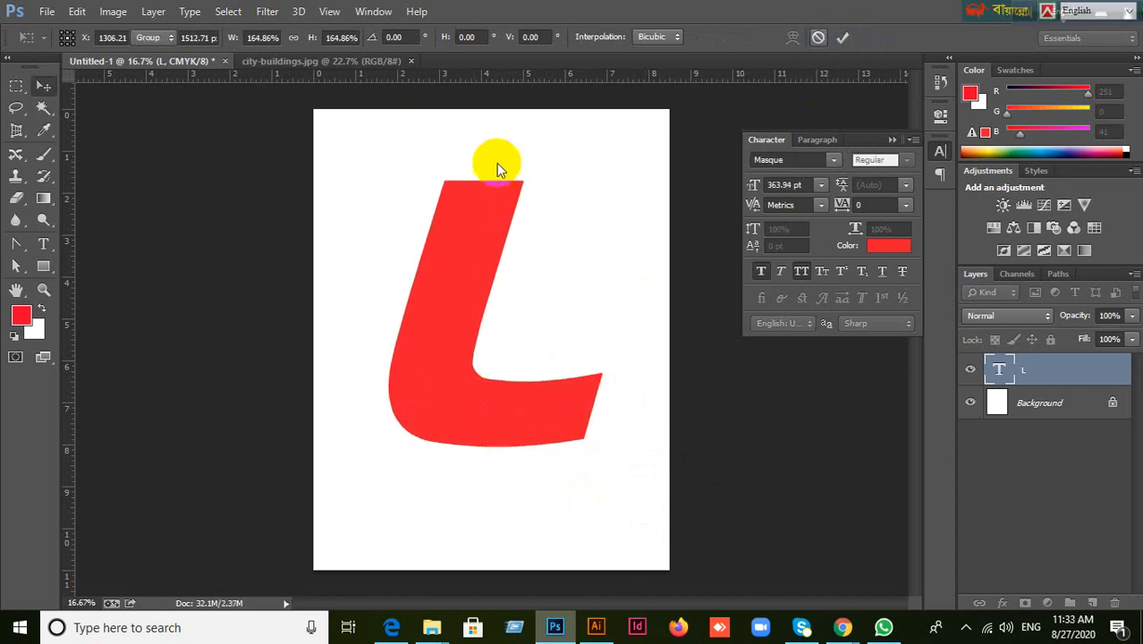
# Start a new document using the Web preset with the 800 x 600 size.
pyautogui.click(47, 11)
pyautogui.click(64, 33)
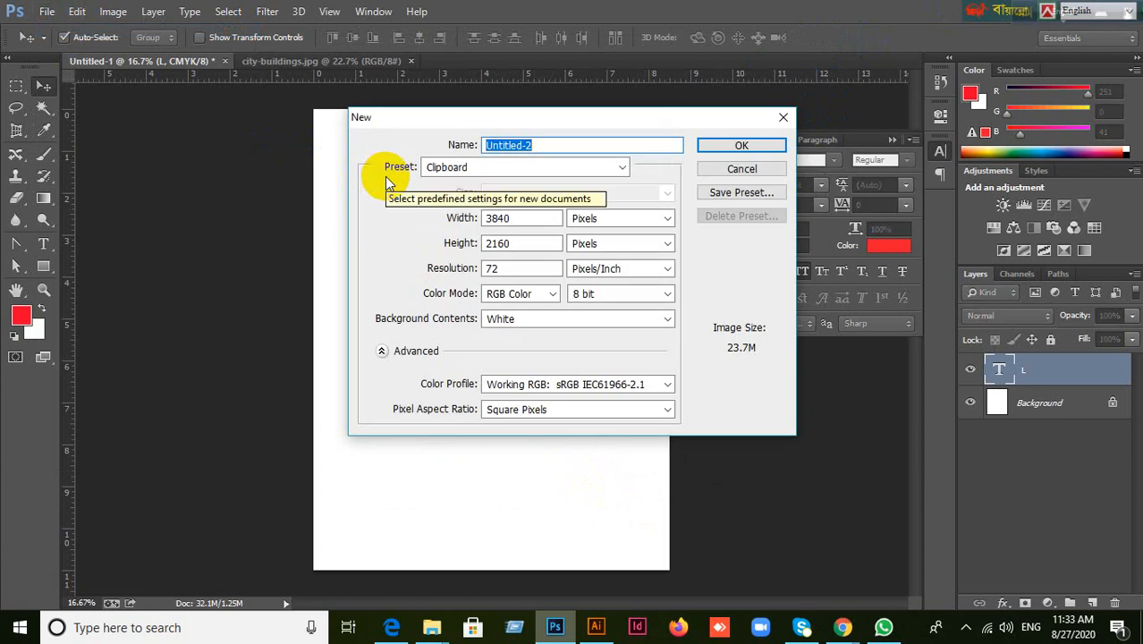
pyautogui.click(613, 168)
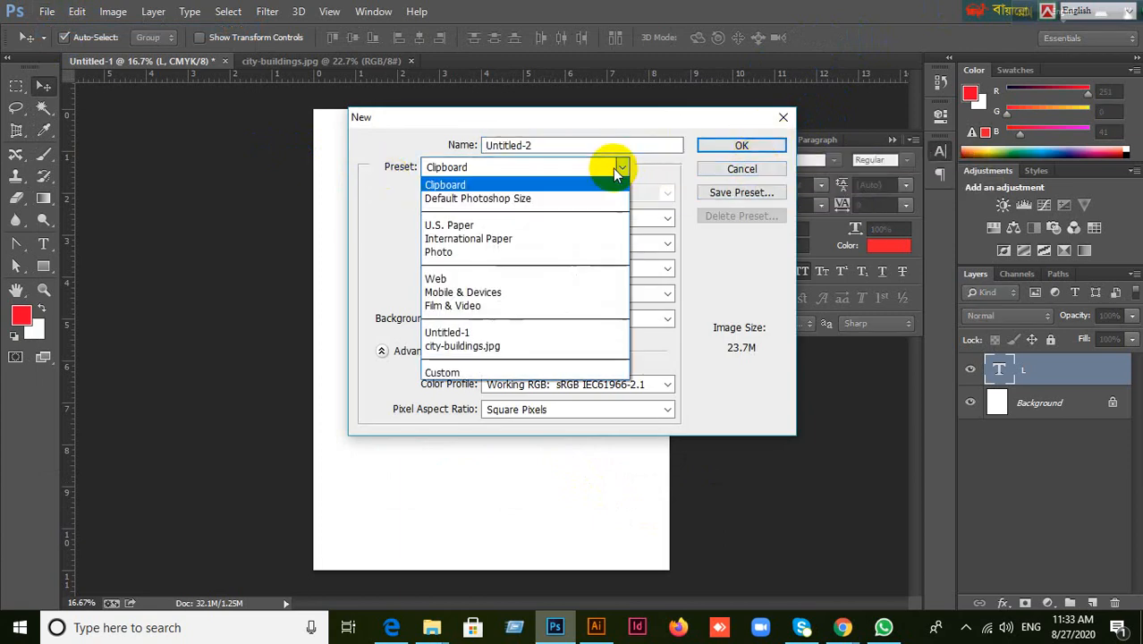
pyautogui.click(461, 278)
pyautogui.click(548, 195)
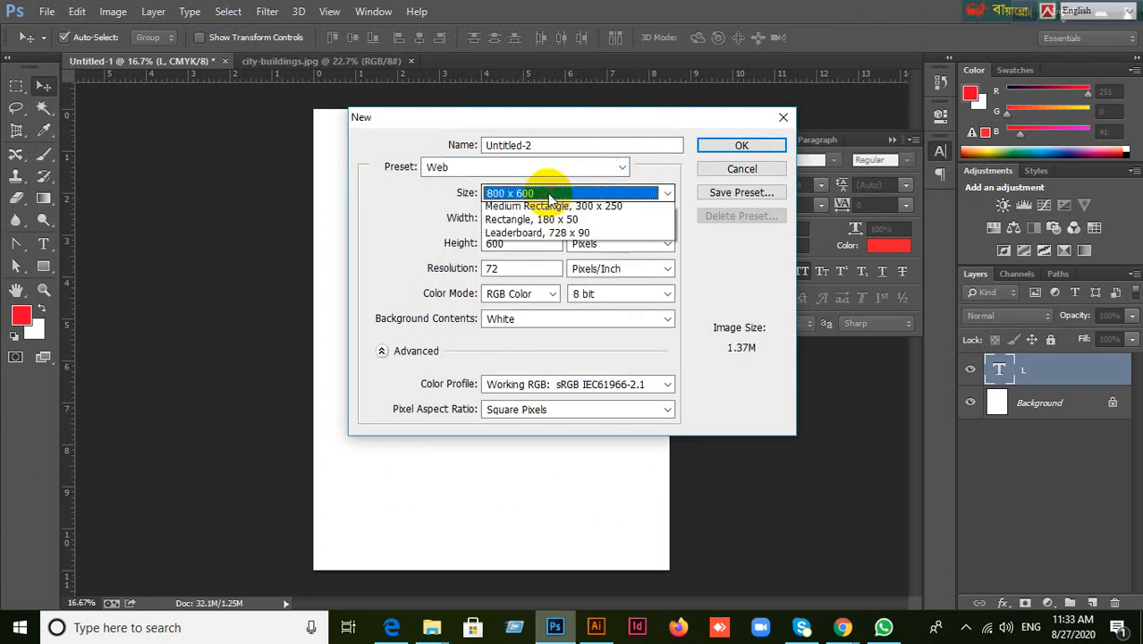
pyautogui.click(546, 194)
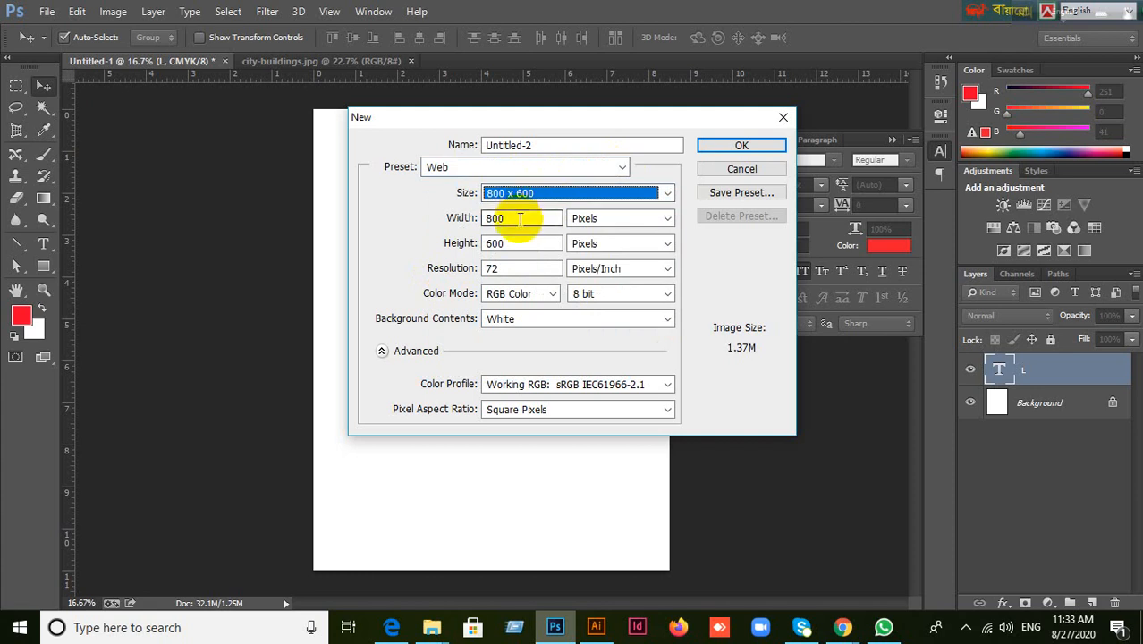
# Set the new document's width to 1920 and height to 1080 pixels and create it.
pyautogui.moveTo(510, 219); pyautogui.dragTo(467, 219)
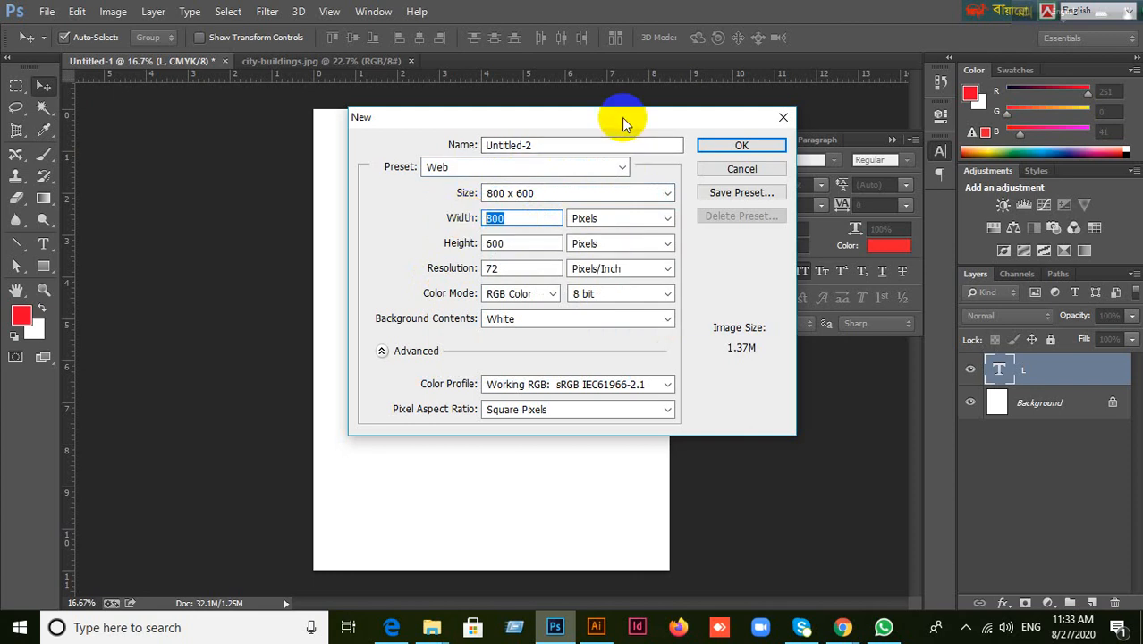
pyautogui.write('1920')
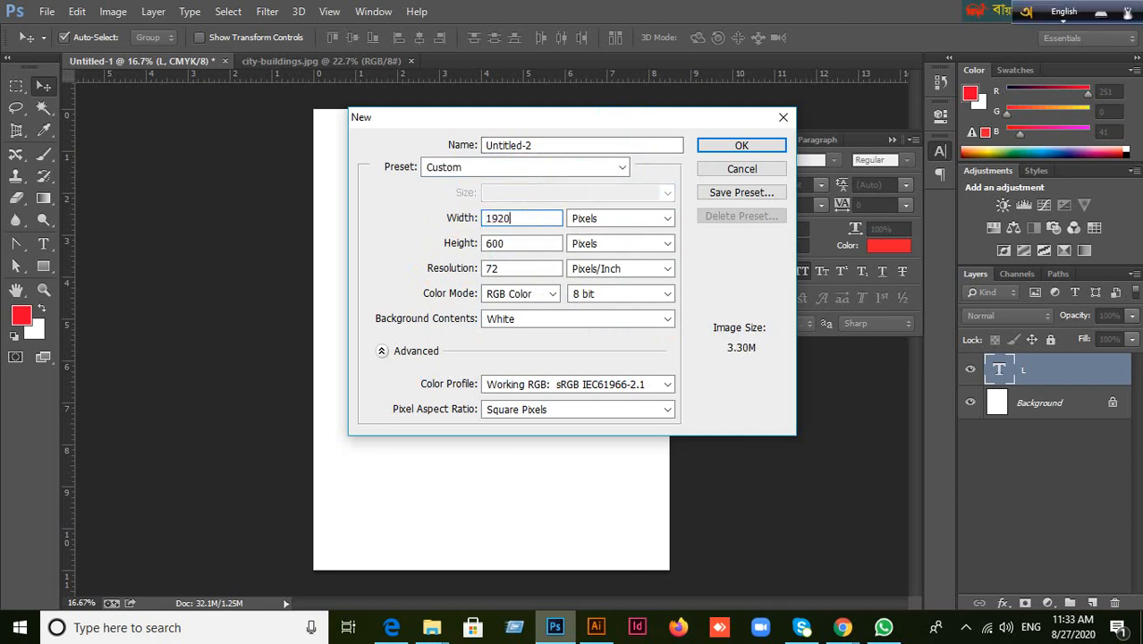
pyautogui.doubleClick(498, 245)
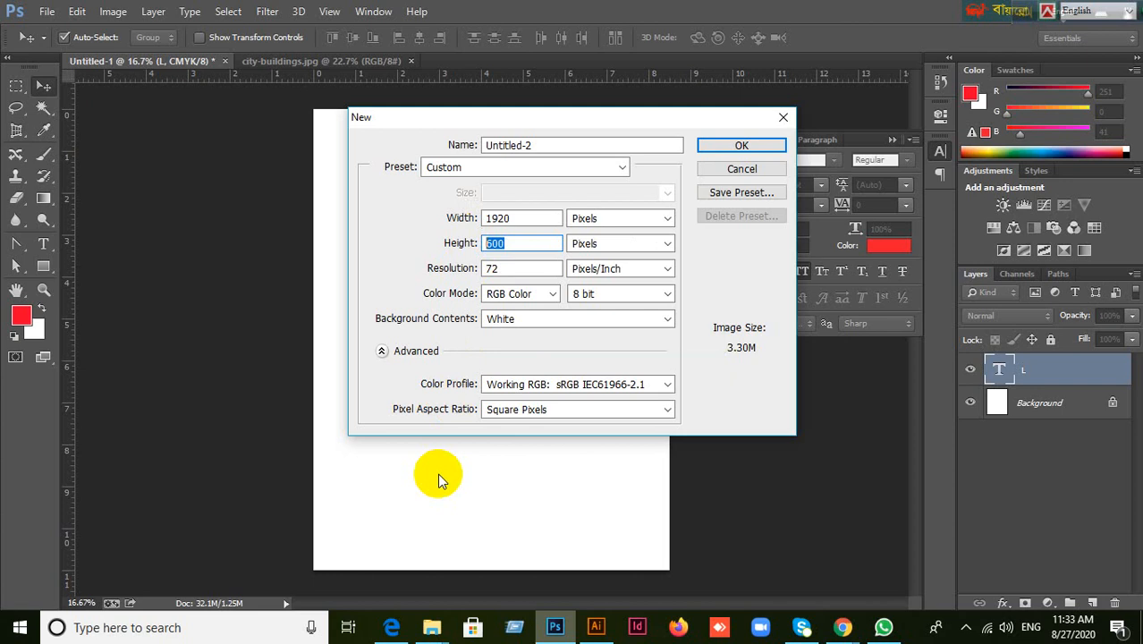
pyautogui.write('12')
pyautogui.press('BackSpace')
pyautogui.press('BackSpace')
pyautogui.write('1')
pyautogui.write('0')
pyautogui.click(762, 145)
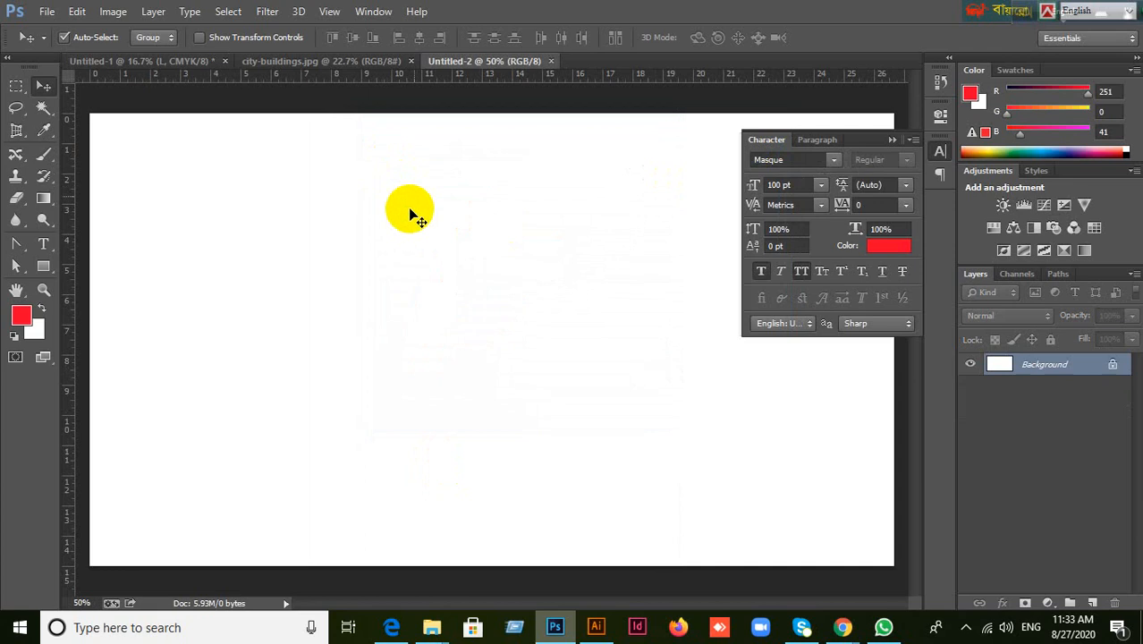
# Collapse the Character settings, and deselect and close the city-buildings.jpg image.
pyautogui.click(891, 141)
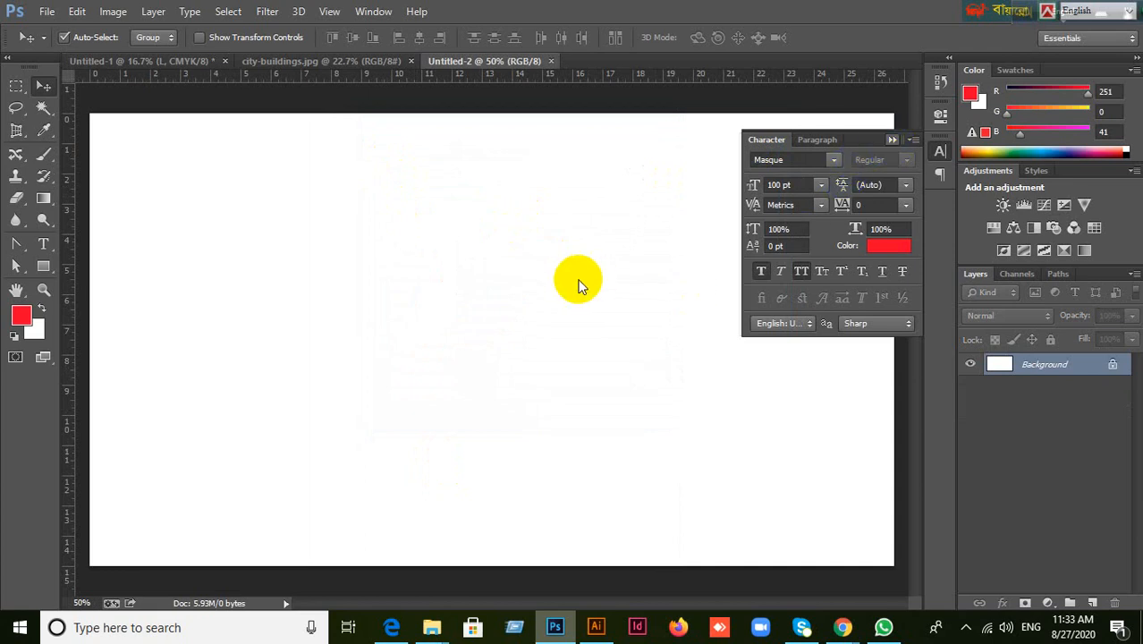
pyautogui.scroll(-1, 406, 279)
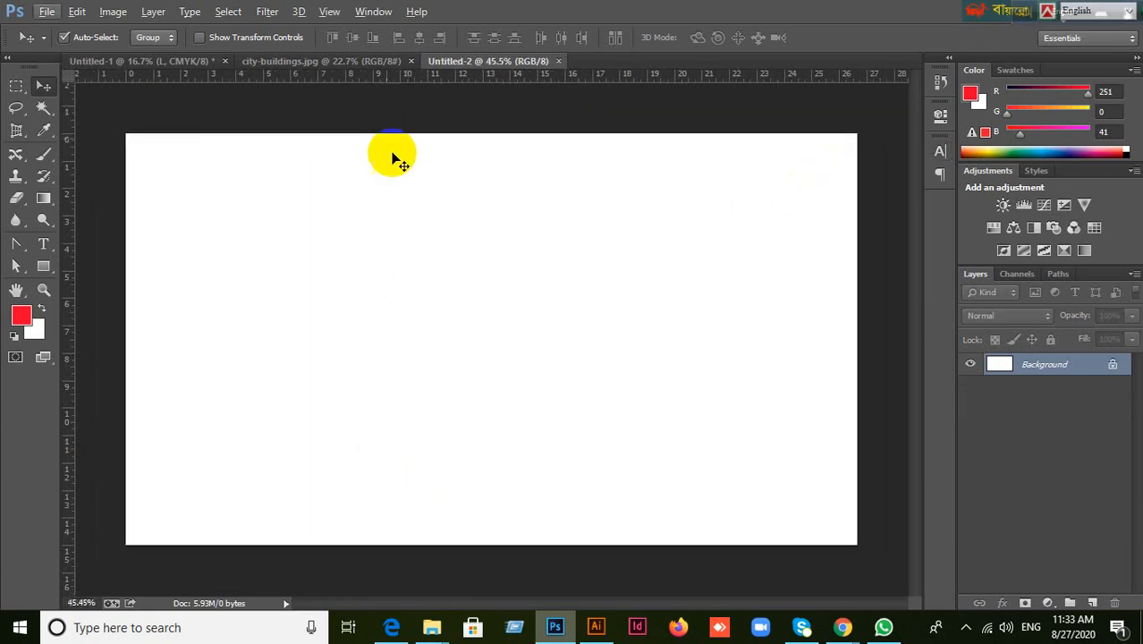
pyautogui.click(343, 64)
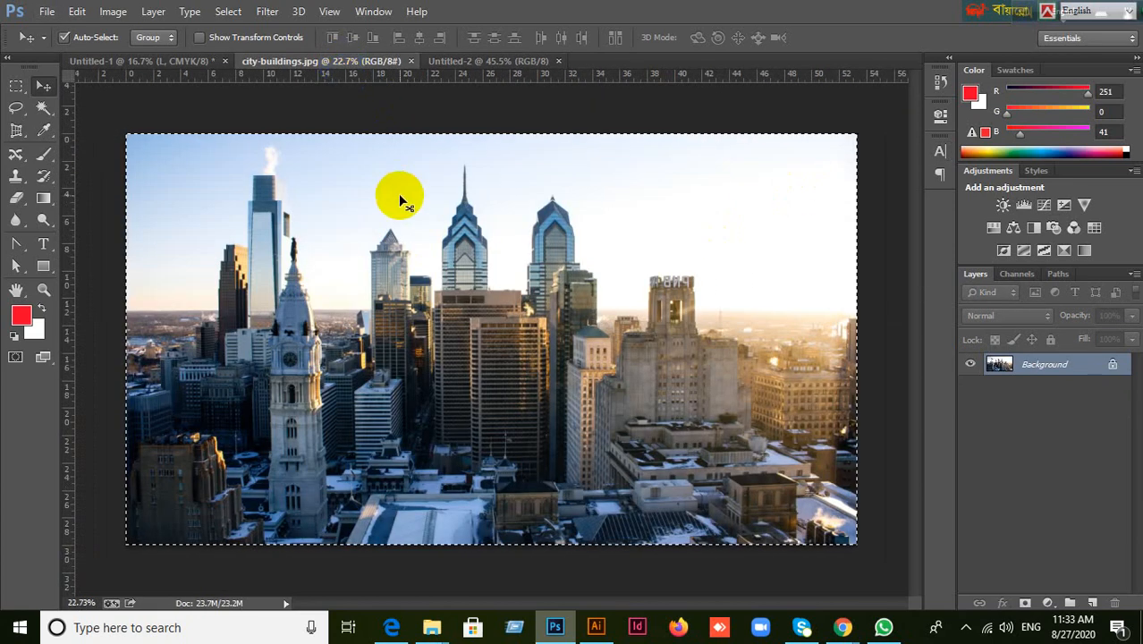
pyautogui.hotkey('ctrl', 'd')
pyautogui.click(411, 61)
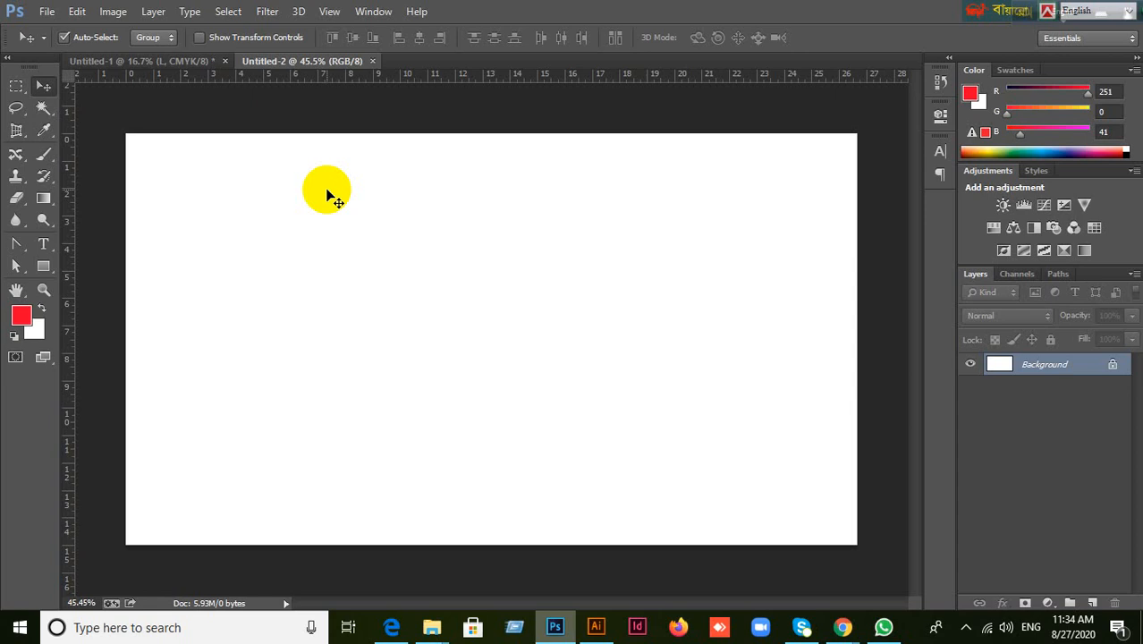
# Add the letter l as 100 pt red Masque text left of the centre of the blank canvas.
pyautogui.click(41, 245)
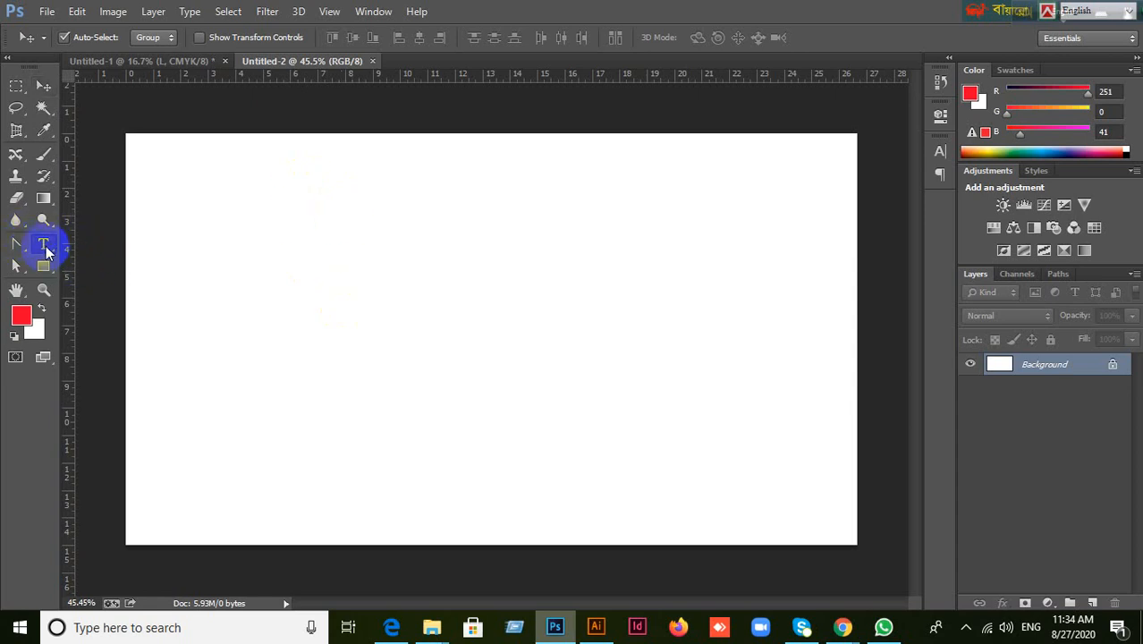
pyautogui.moveTo(46, 252); pyautogui.dragTo(102, 239)
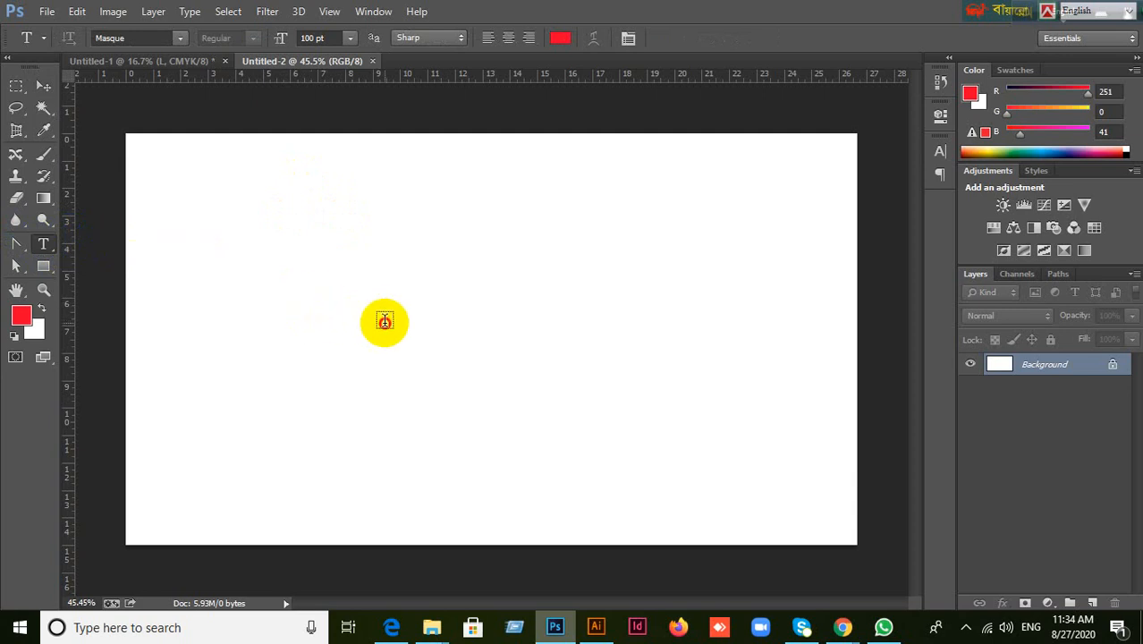
pyautogui.click(385, 321)
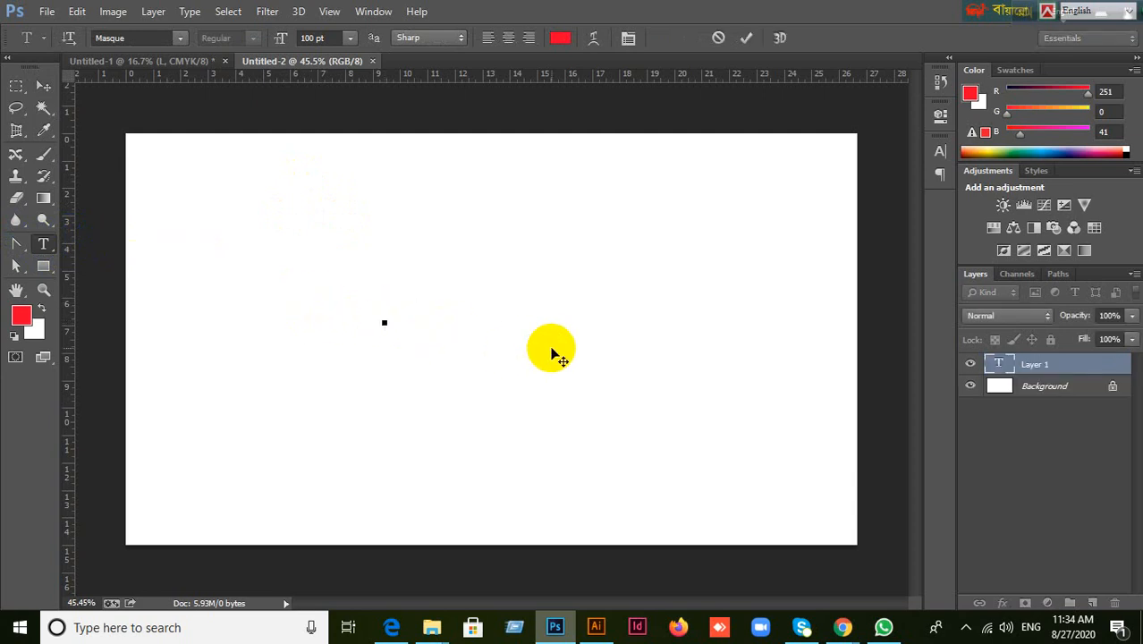
pyautogui.write('l')
pyautogui.click(43, 87)
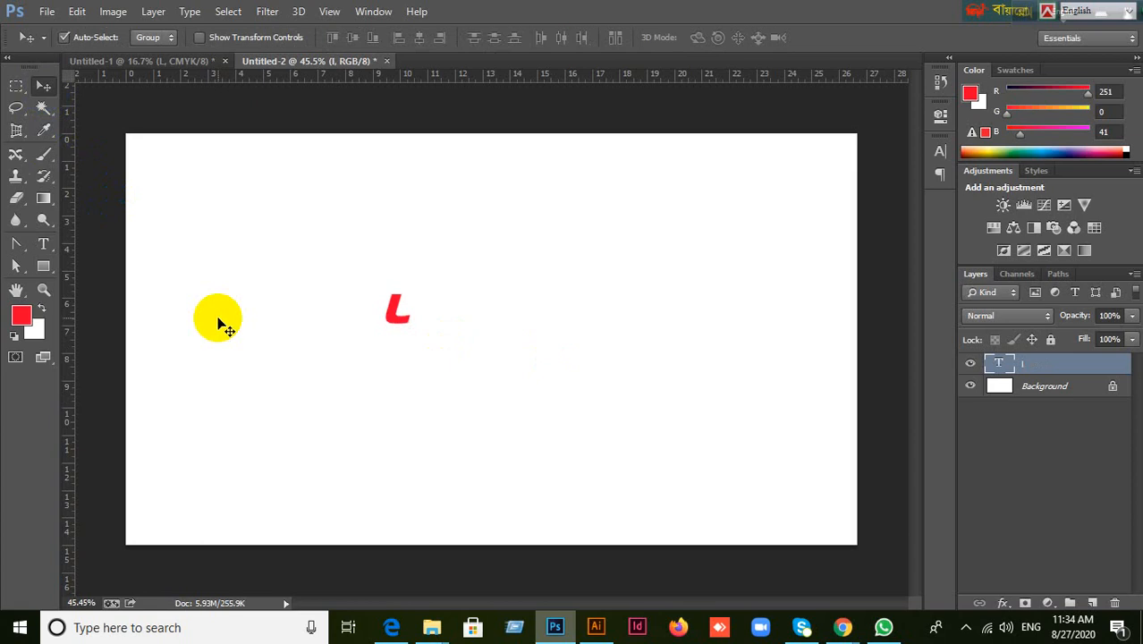
# Scale the letter up proportionally to about 906% and place it in the middle of the canvas.
pyautogui.hotkey('ctrl', 't')
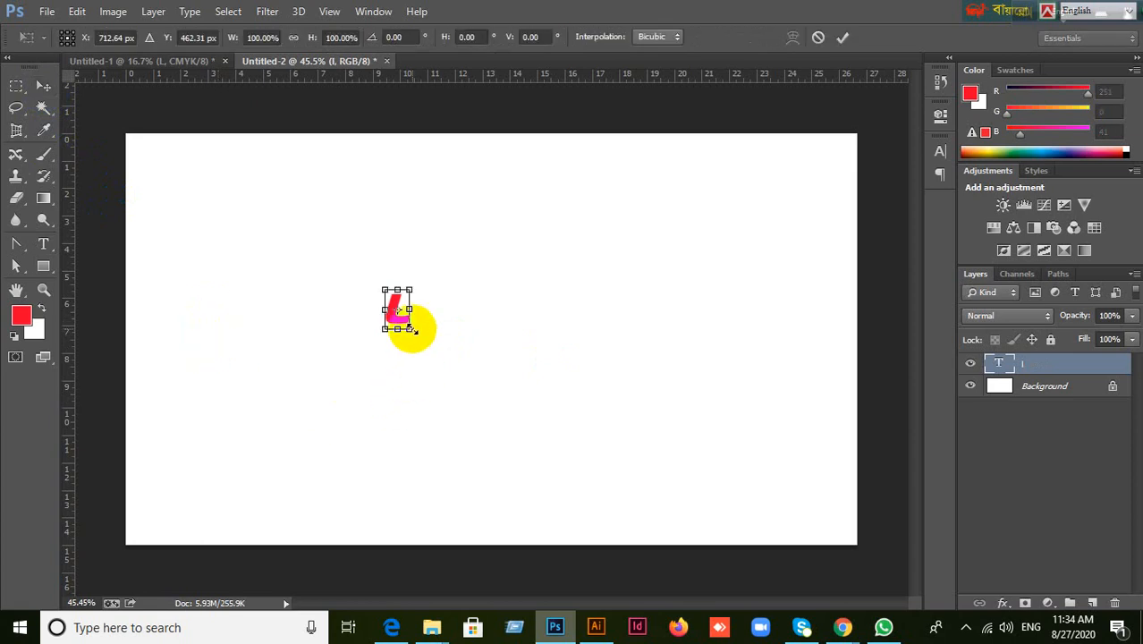
pyautogui.moveTo(412, 329); pyautogui.dragTo(559, 505)
pyautogui.moveTo(480, 465); pyautogui.dragTo(478, 332)
pyautogui.moveTo(529, 383); pyautogui.dragTo(613, 510)
pyautogui.moveTo(536, 426); pyautogui.dragTo(537, 410)
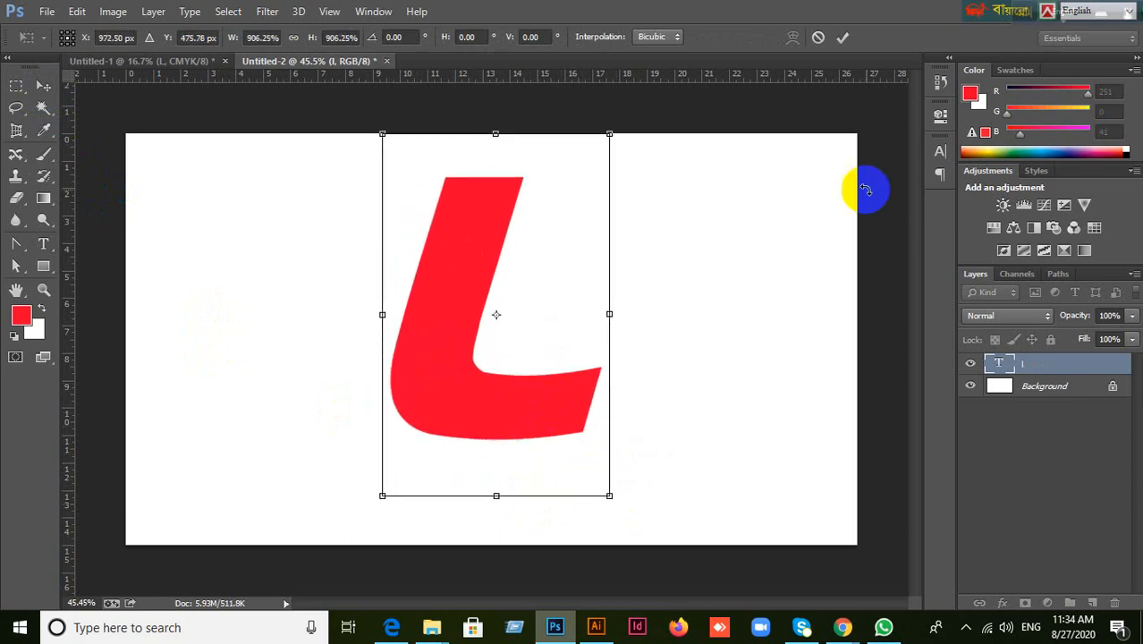
pyautogui.click(842, 37)
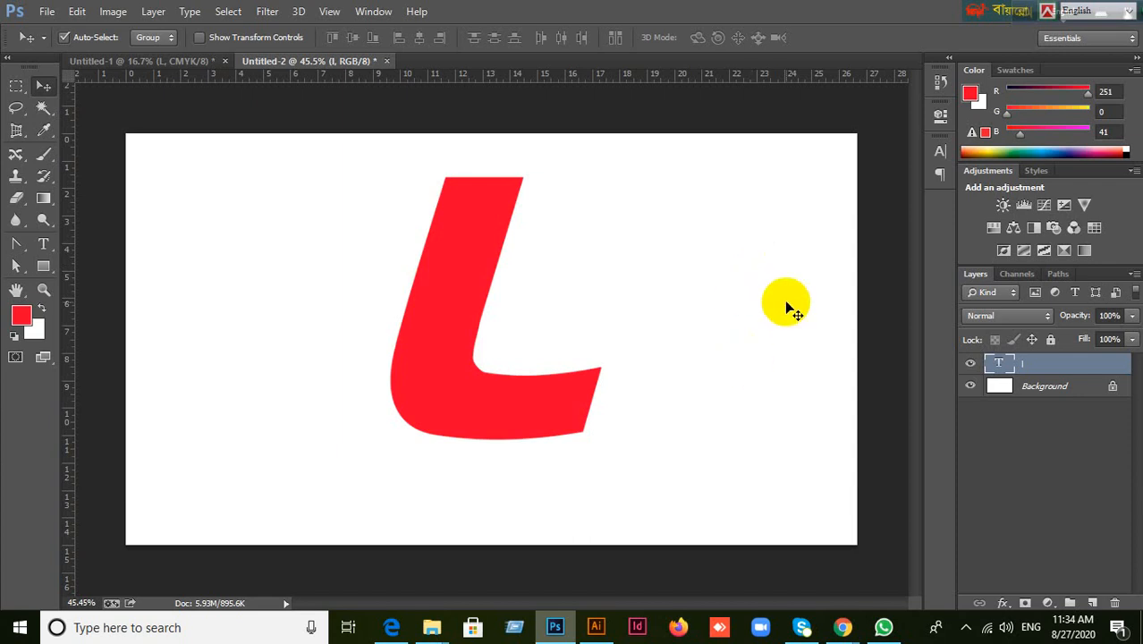
pyautogui.doubleClick(1070, 361)
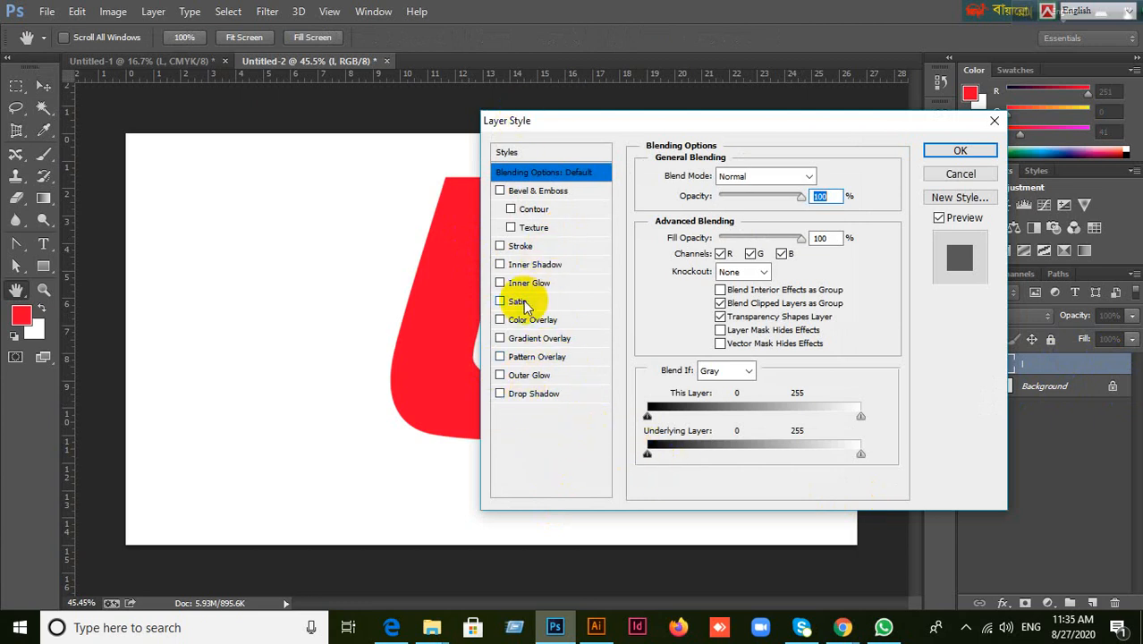
pyautogui.moveTo(646, 128); pyautogui.dragTo(724, 65)
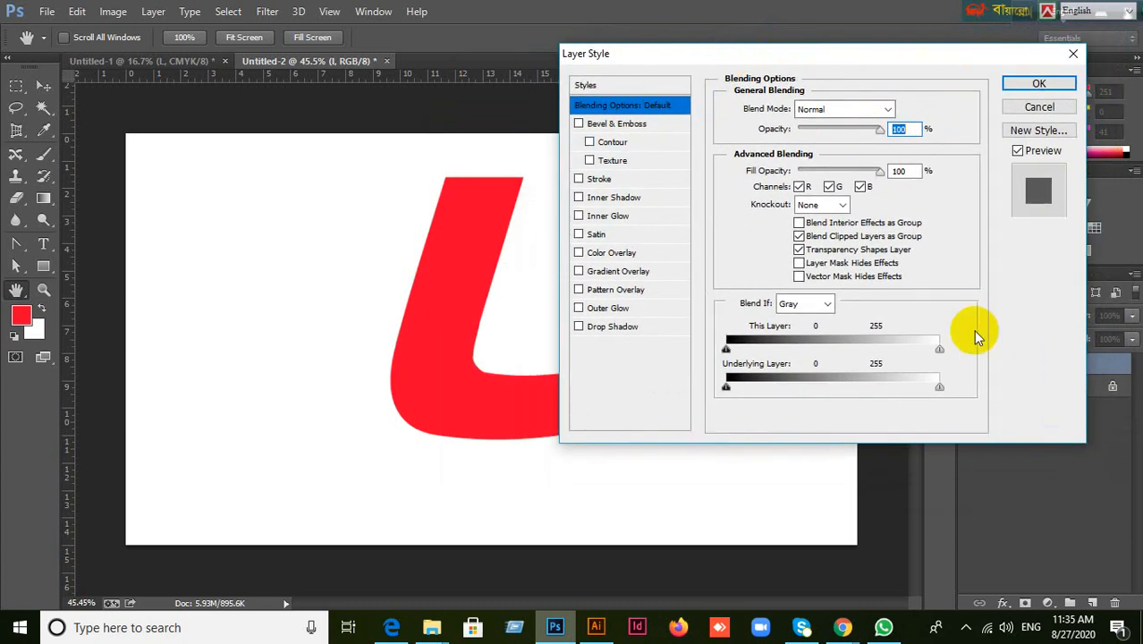
pyautogui.click(1035, 108)
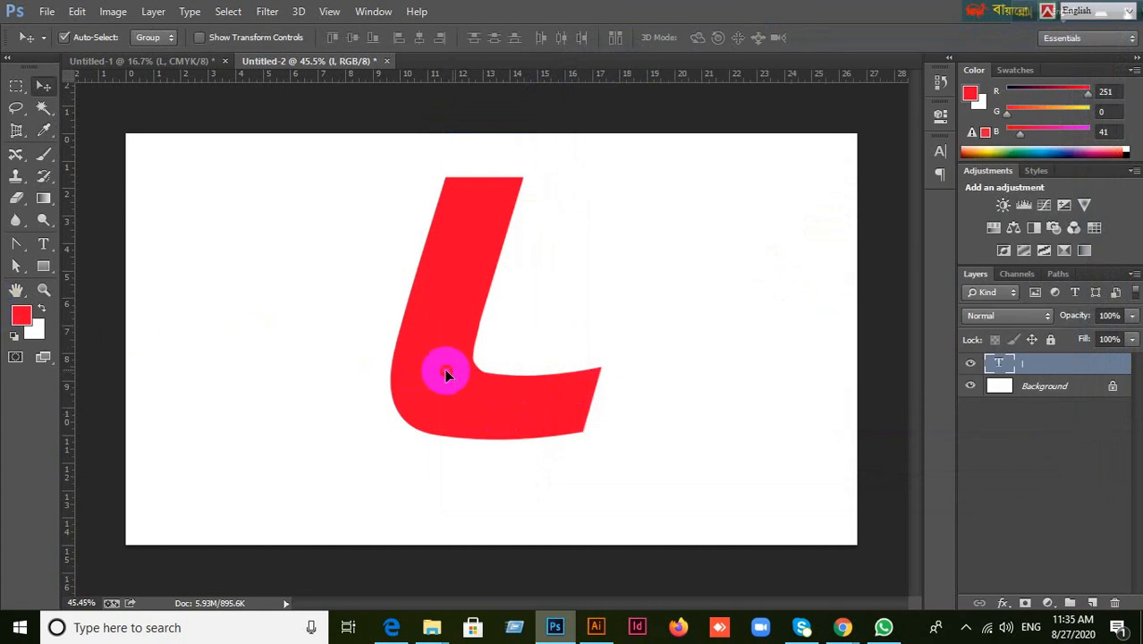
# Move the L toward the canvas's right half and draw a red circle 422 px in diameter on its left.
pyautogui.moveTo(446, 370); pyautogui.dragTo(548, 368)
pyautogui.moveTo(49, 266); pyautogui.dragTo(90, 297)
pyautogui.moveTo(233, 204); pyautogui.dragTo(395, 366)
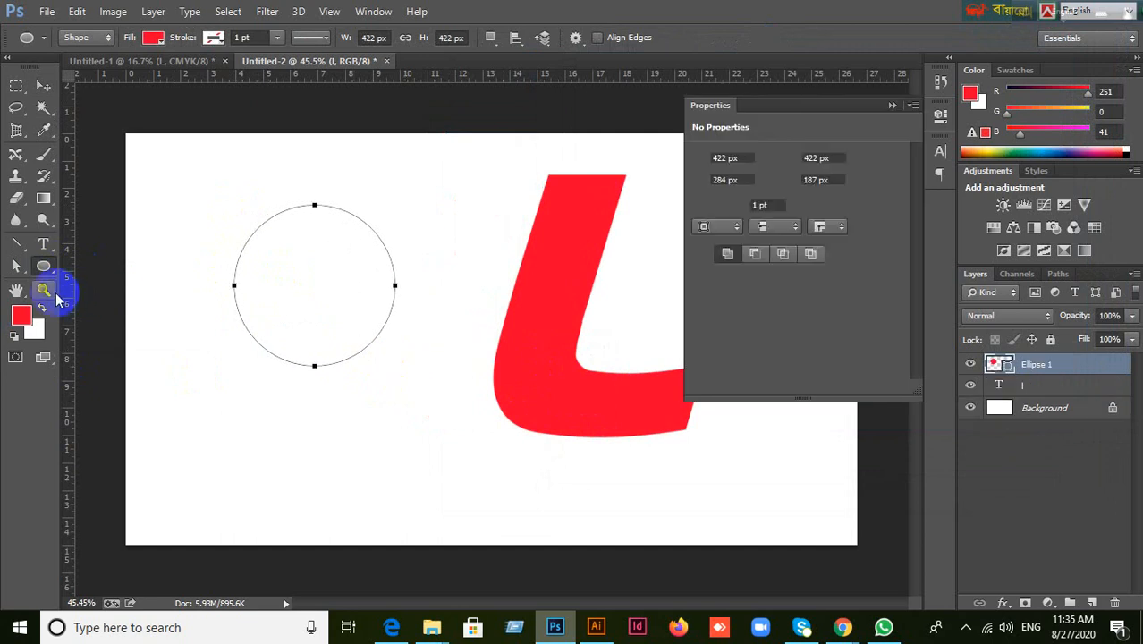
pyautogui.click(892, 105)
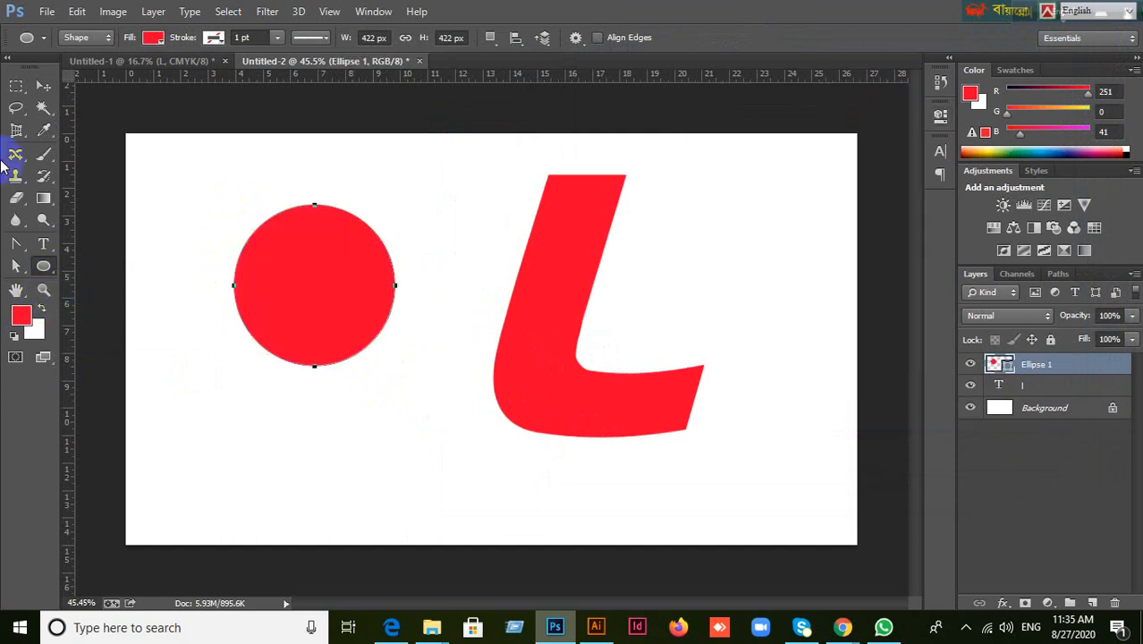
# Show the Character settings and move the L slightly down and closer to the circle.
pyautogui.click(43, 85)
pyautogui.moveTo(638, 412); pyautogui.dragTo(638, 425)
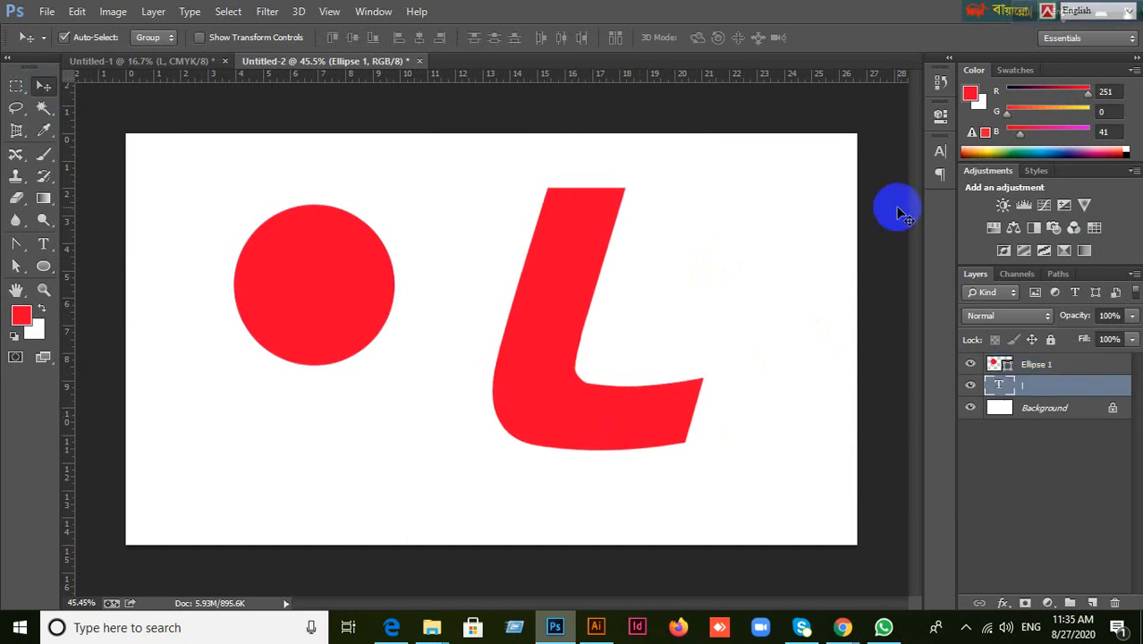
pyautogui.click(939, 151)
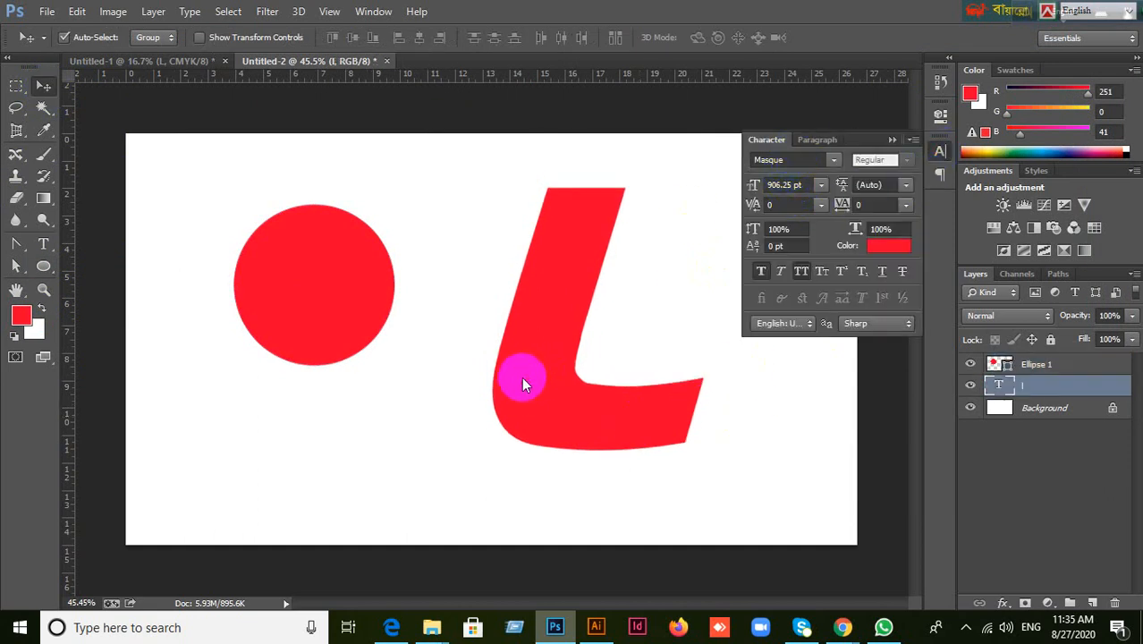
pyautogui.moveTo(565, 382); pyautogui.dragTo(507, 390)
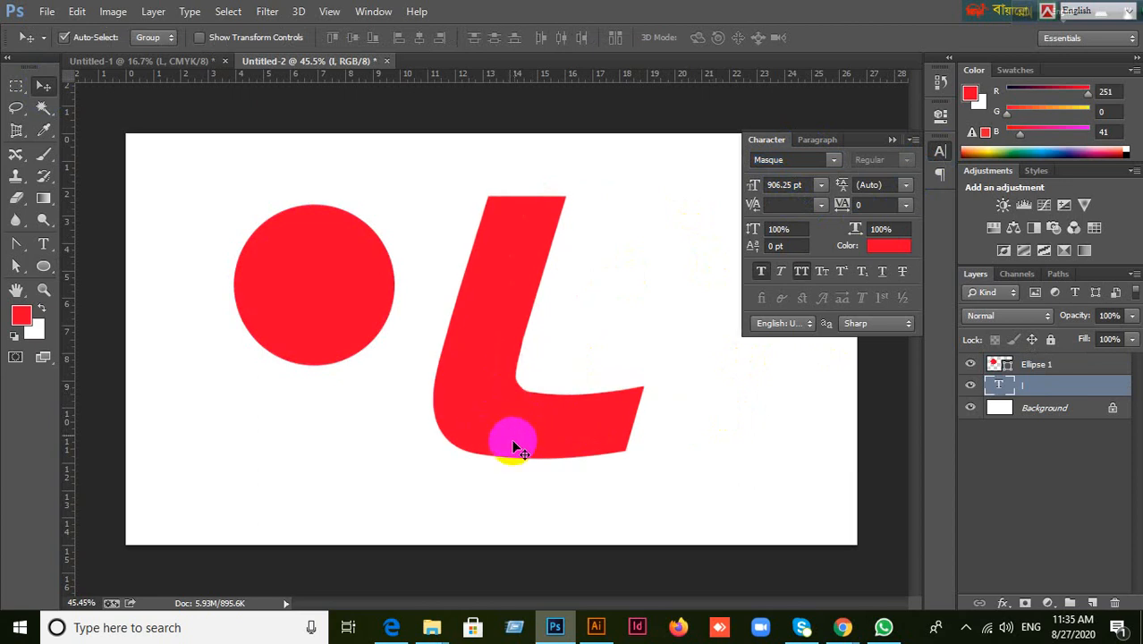
# Delete the red circle and move the L left, near the middle of the canvas.
pyautogui.click(344, 302)
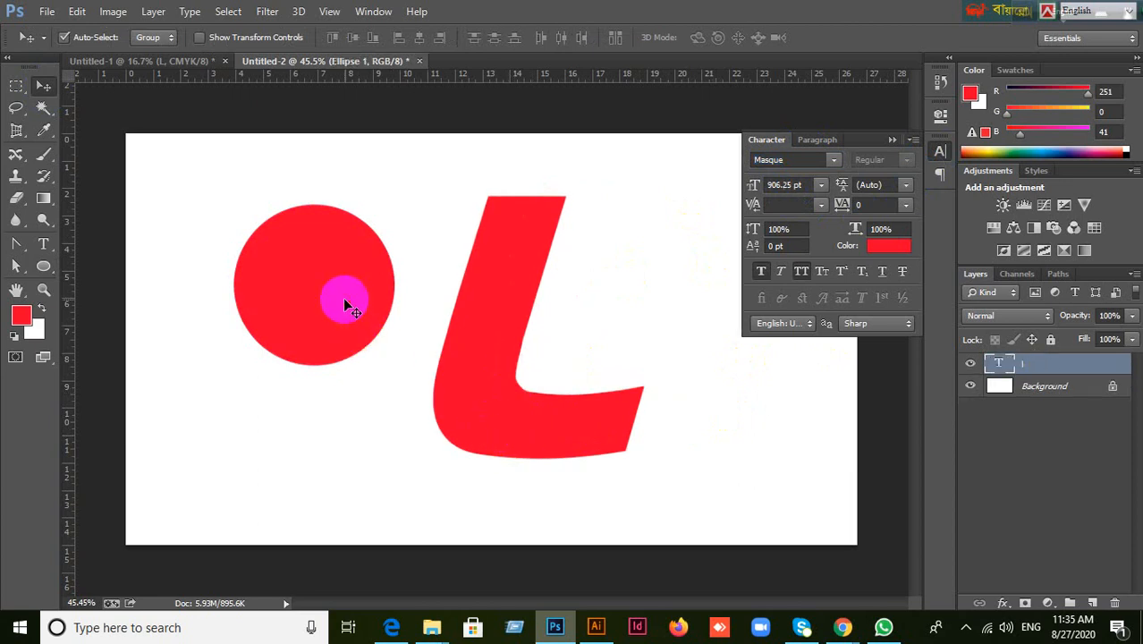
pyautogui.press('Delete')
pyautogui.click(784, 186)
pyautogui.moveTo(466, 362); pyautogui.dragTo(400, 368)
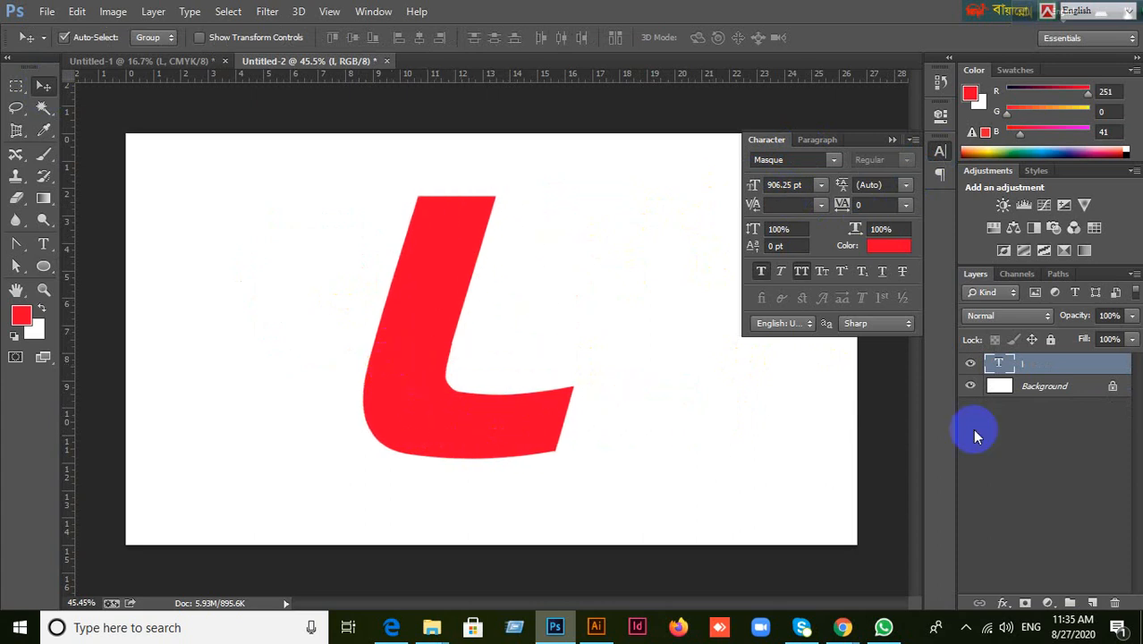
# Try adding the letter e after the L in the same text layer.
pyautogui.doubleClick(1001, 366)
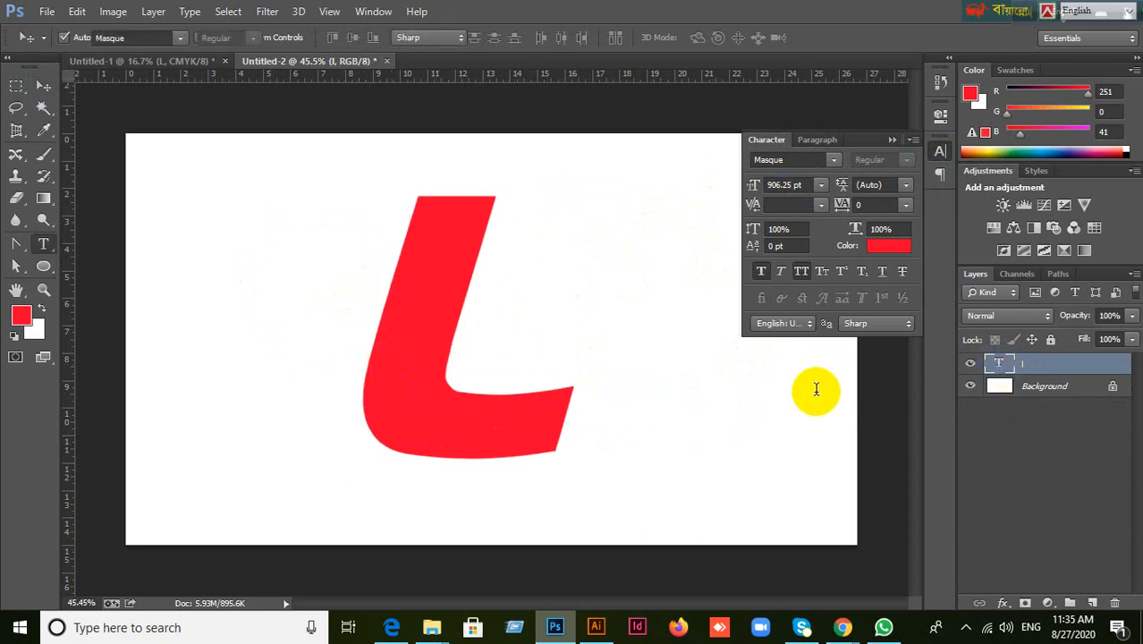
pyautogui.click(590, 390)
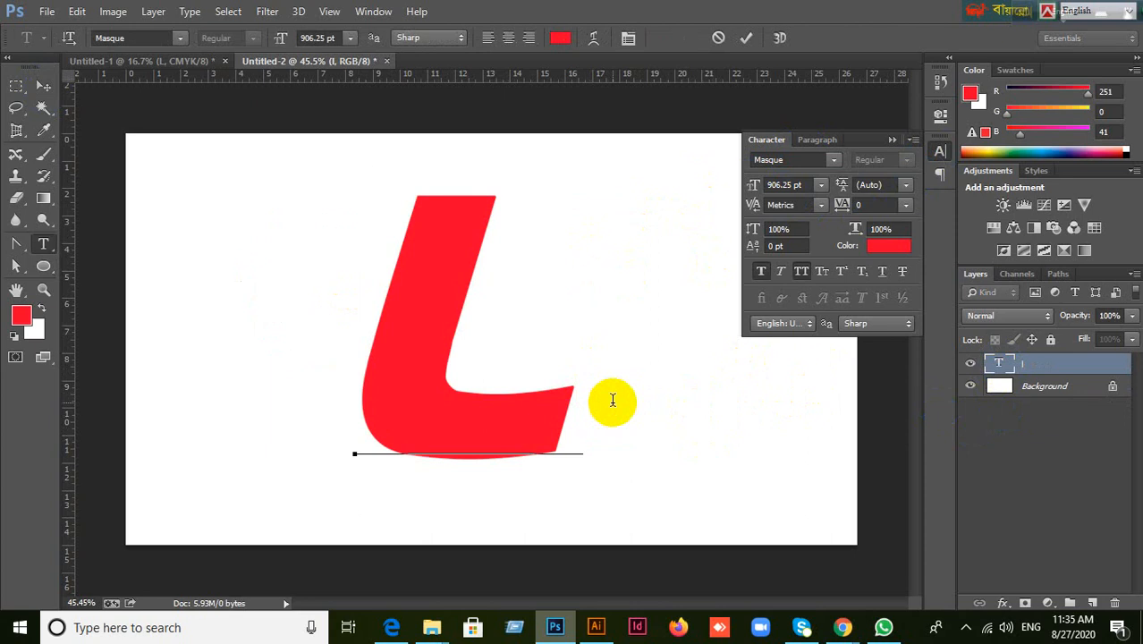
pyautogui.write('e')
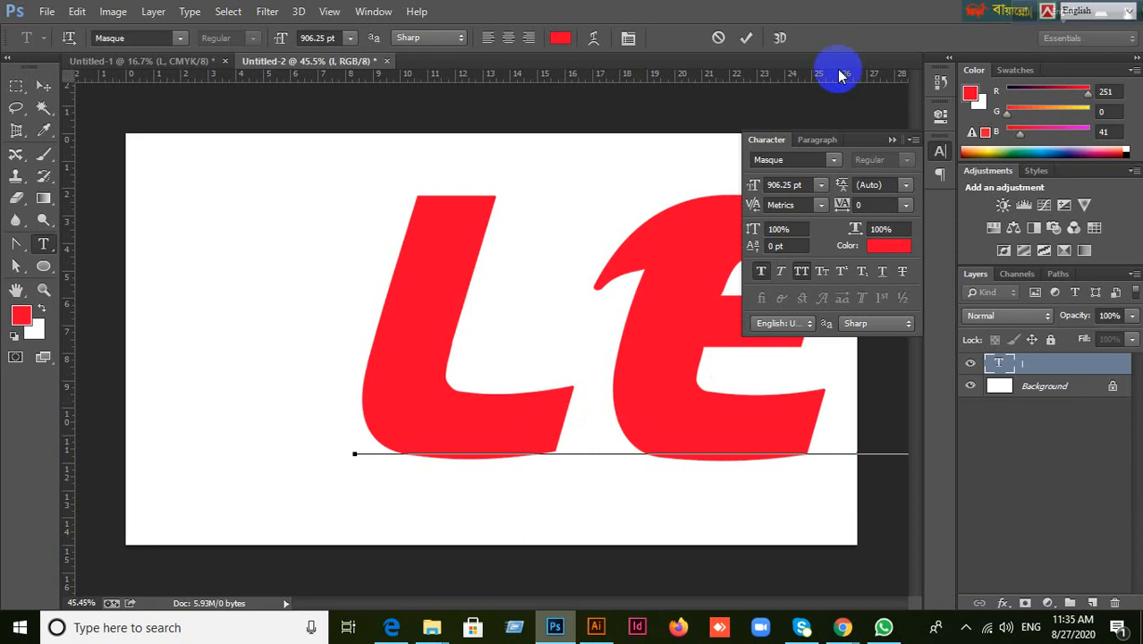
pyautogui.hotkey('ctrl', 'Return')
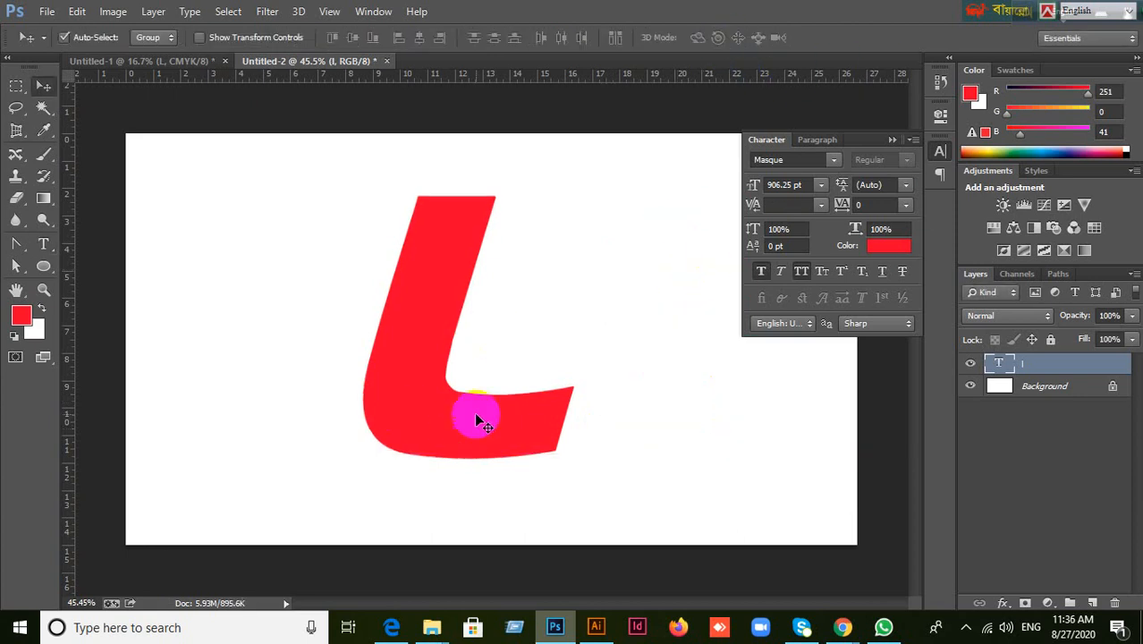
# Try to set the L's font size to 500 pt.
pyautogui.click(794, 185)
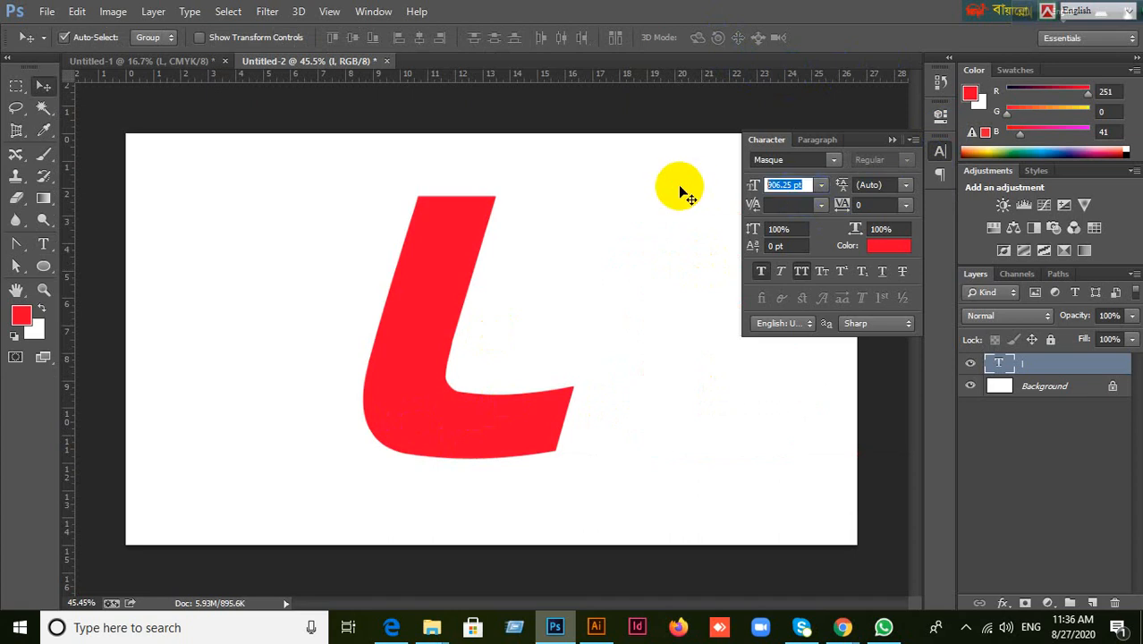
pyautogui.write('500')
pyautogui.press('Return')
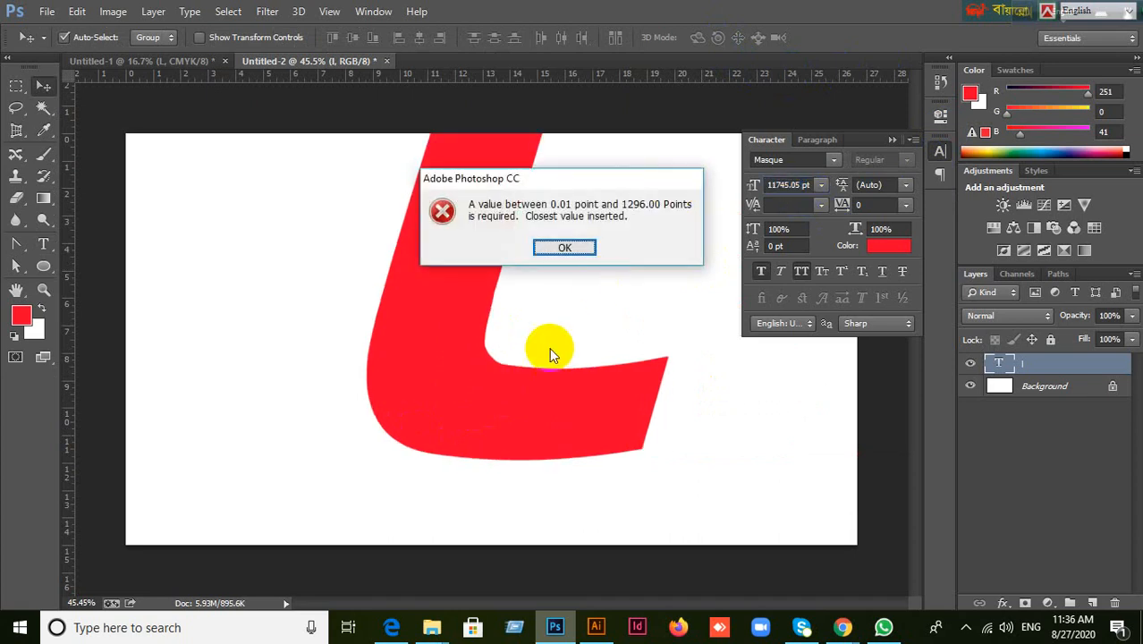
pyautogui.click(559, 246)
pyautogui.click(796, 186)
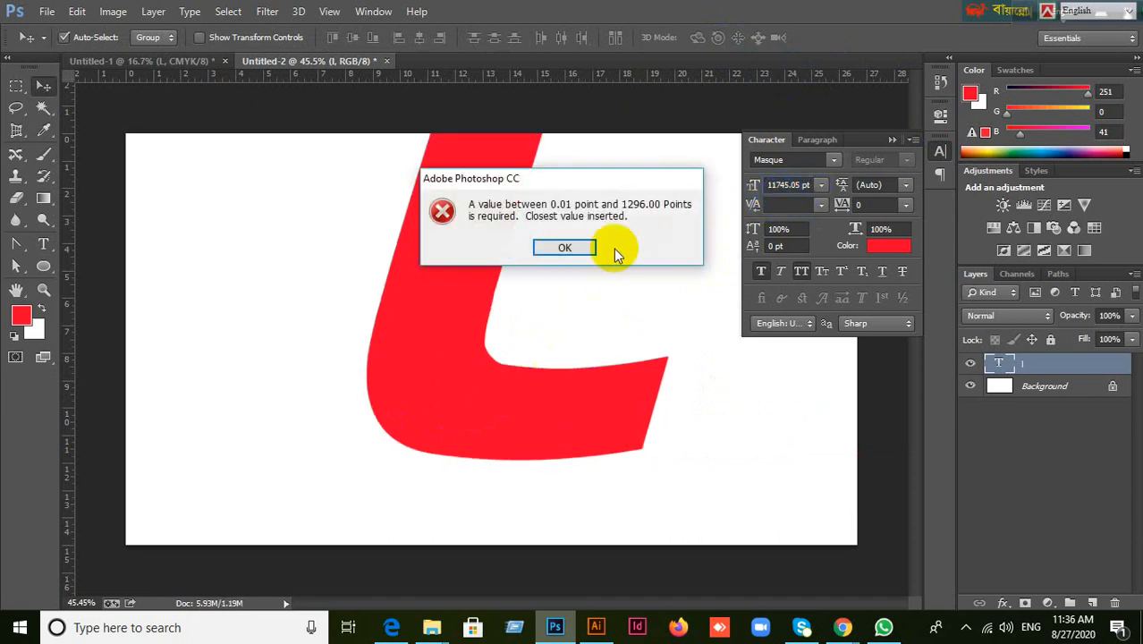
pyautogui.click(580, 250)
pyautogui.click(633, 262)
pyautogui.click(583, 250)
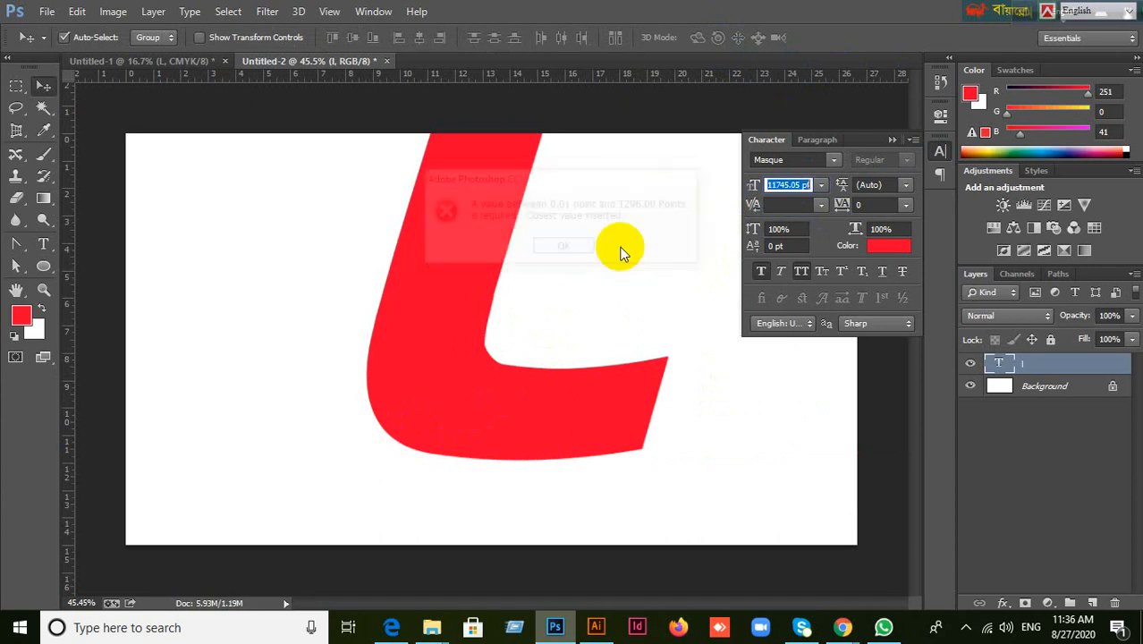
pyautogui.click(626, 250)
pyautogui.click(564, 247)
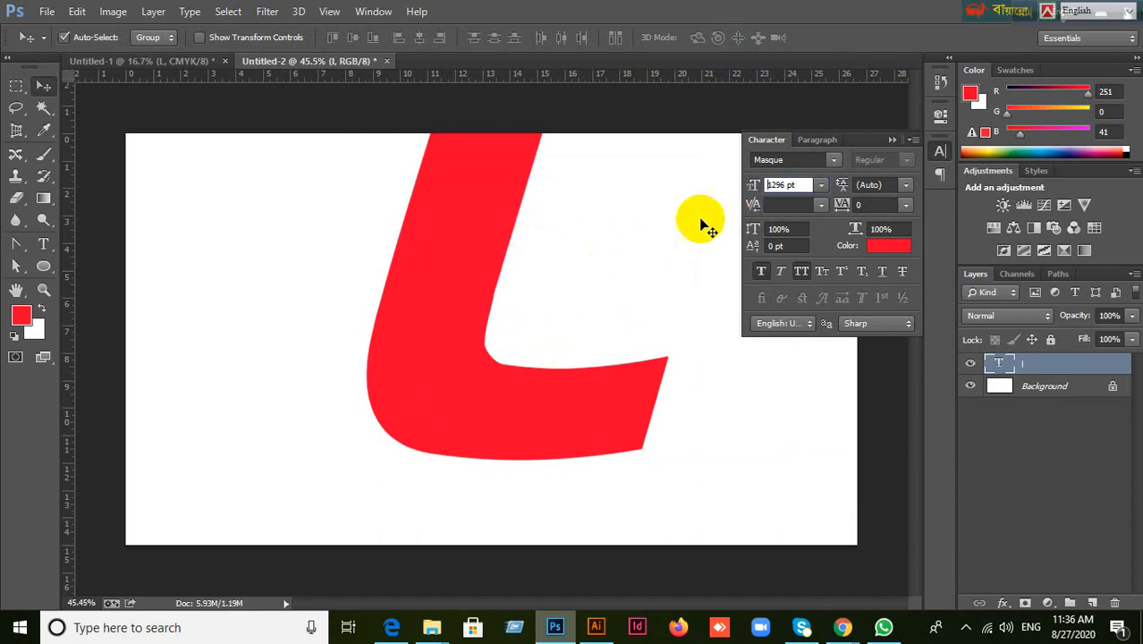
# Set the L's font size to 100 pt and move the letter up toward the middle of the canvas.
pyautogui.click(803, 184)
pyautogui.doubleClick(803, 184)
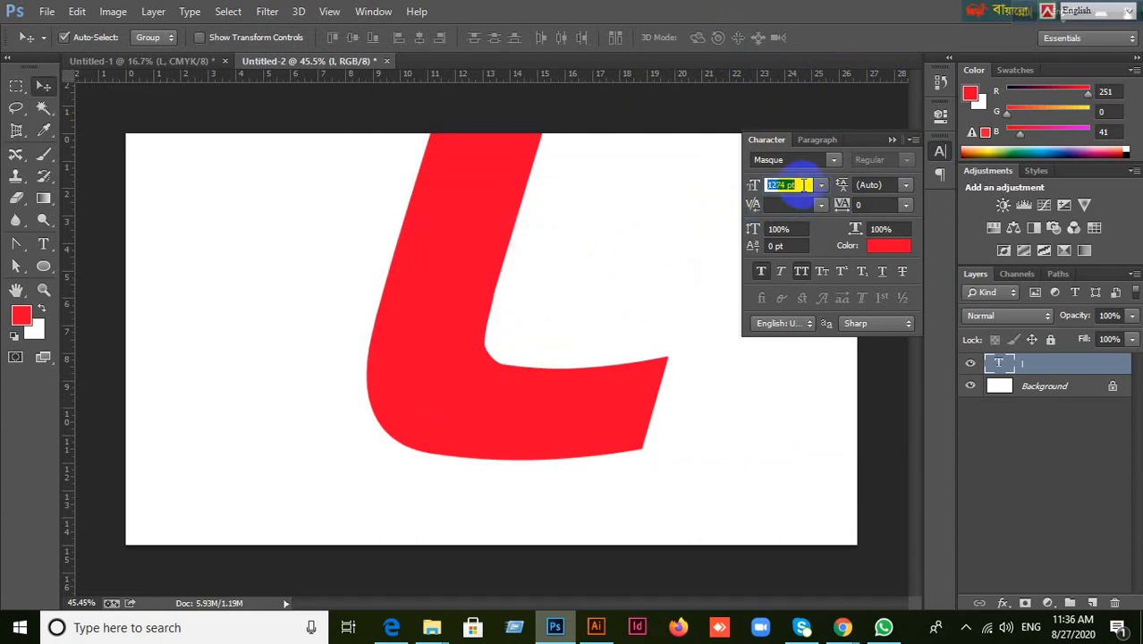
pyautogui.moveTo(795, 185); pyautogui.dragTo(782, 213)
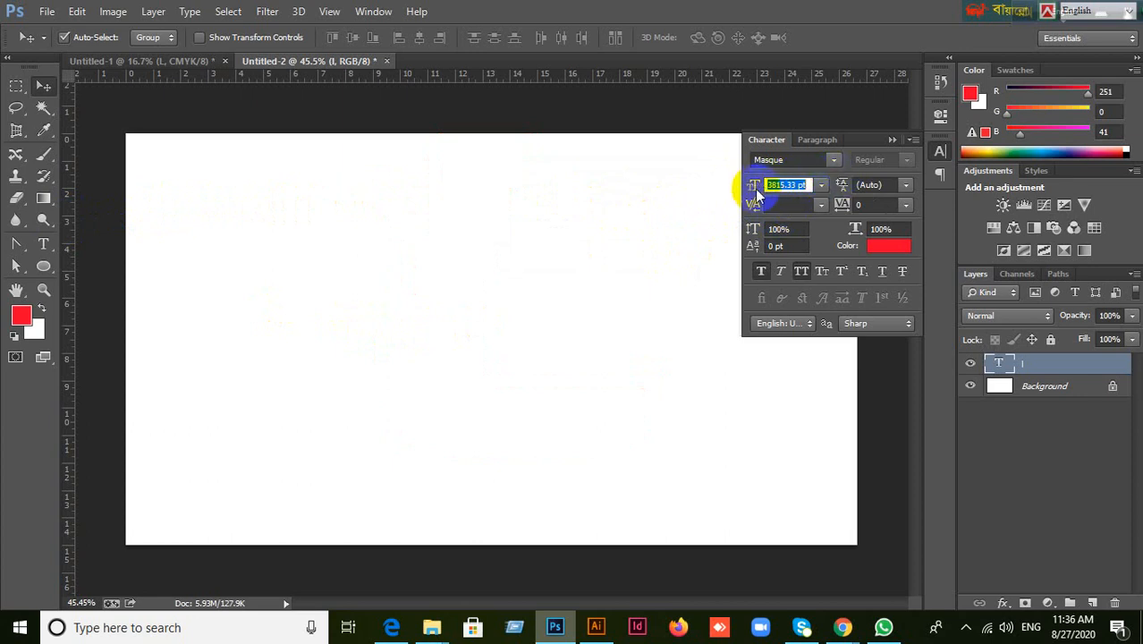
pyautogui.write('100')
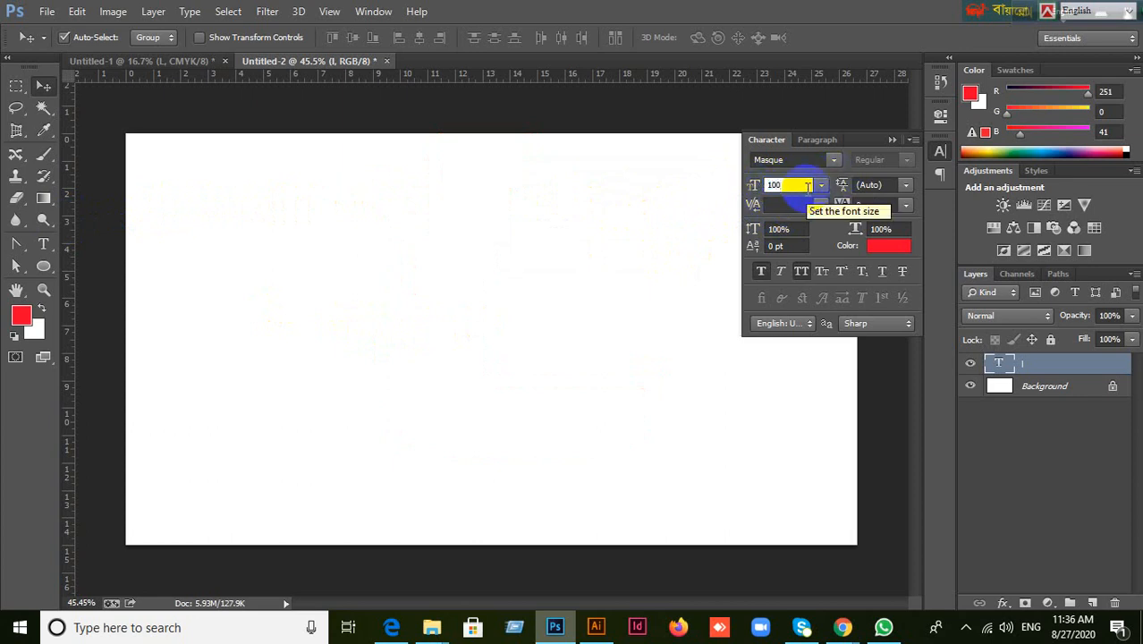
pyautogui.press('Return')
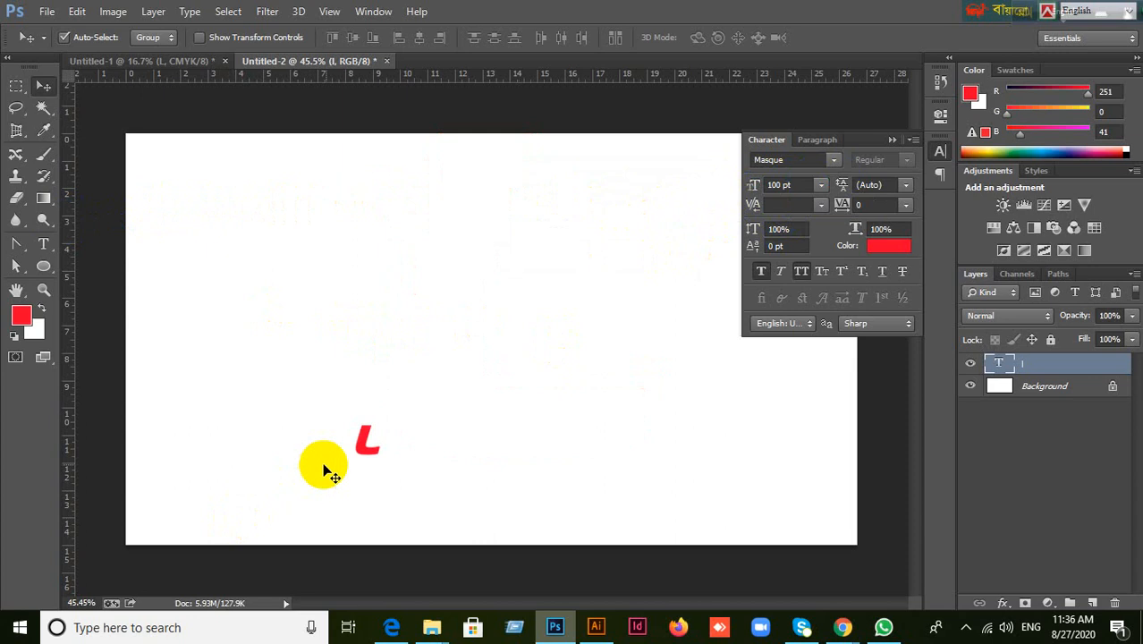
pyautogui.moveTo(365, 447); pyautogui.dragTo(416, 311)
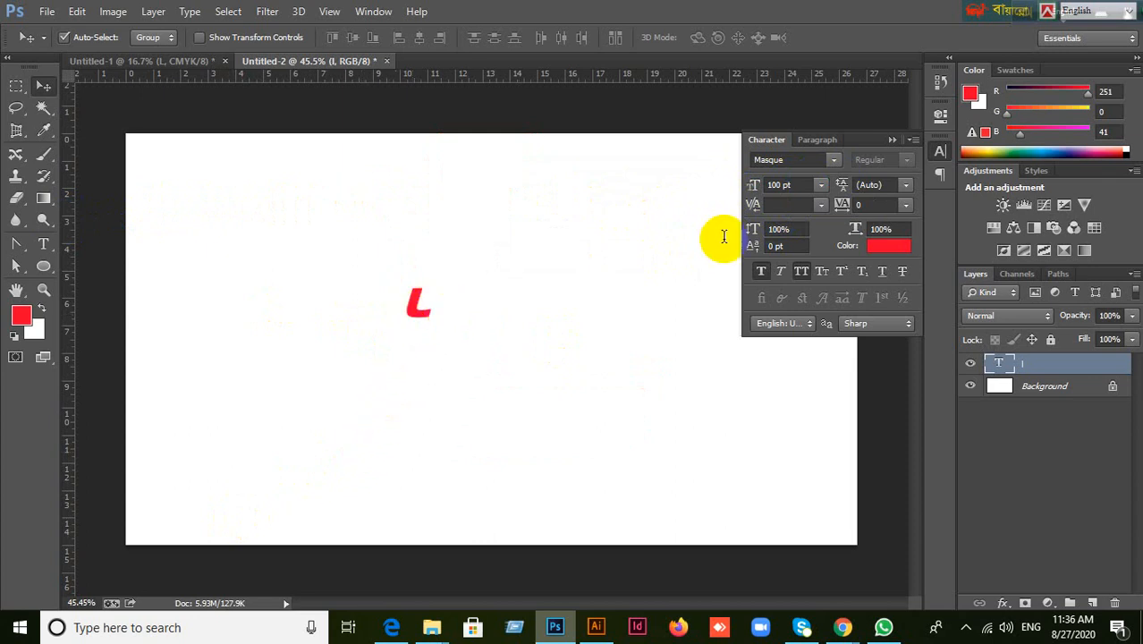
# Try again to enlarge the small L by setting its font size to 500 pt.
pyautogui.click(792, 185)
pyautogui.write('500')
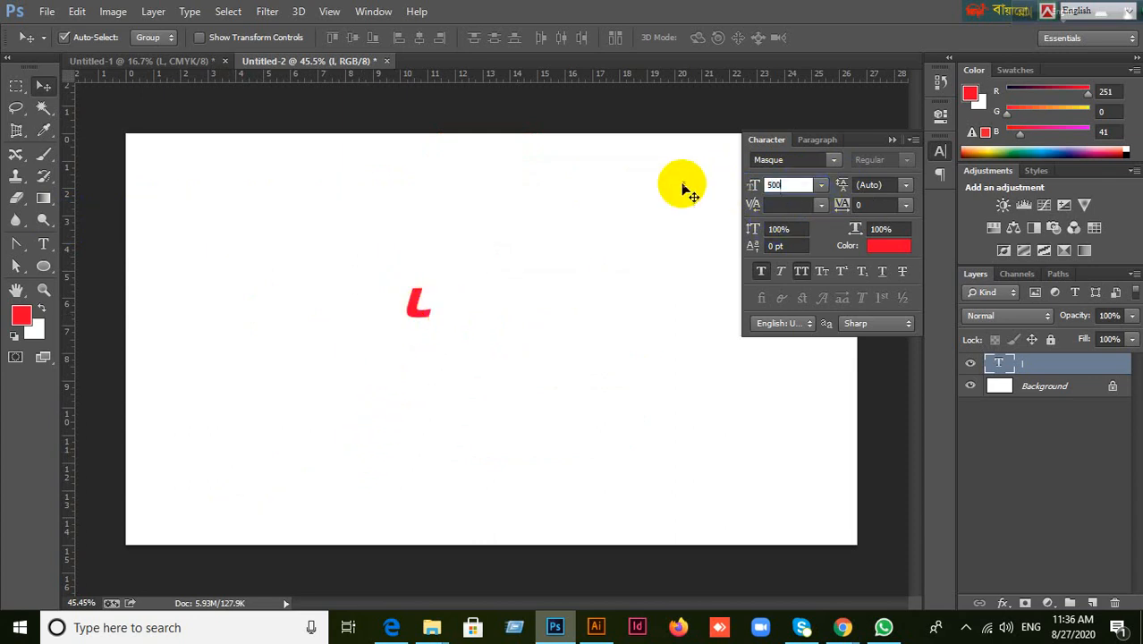
pyautogui.press('Return')
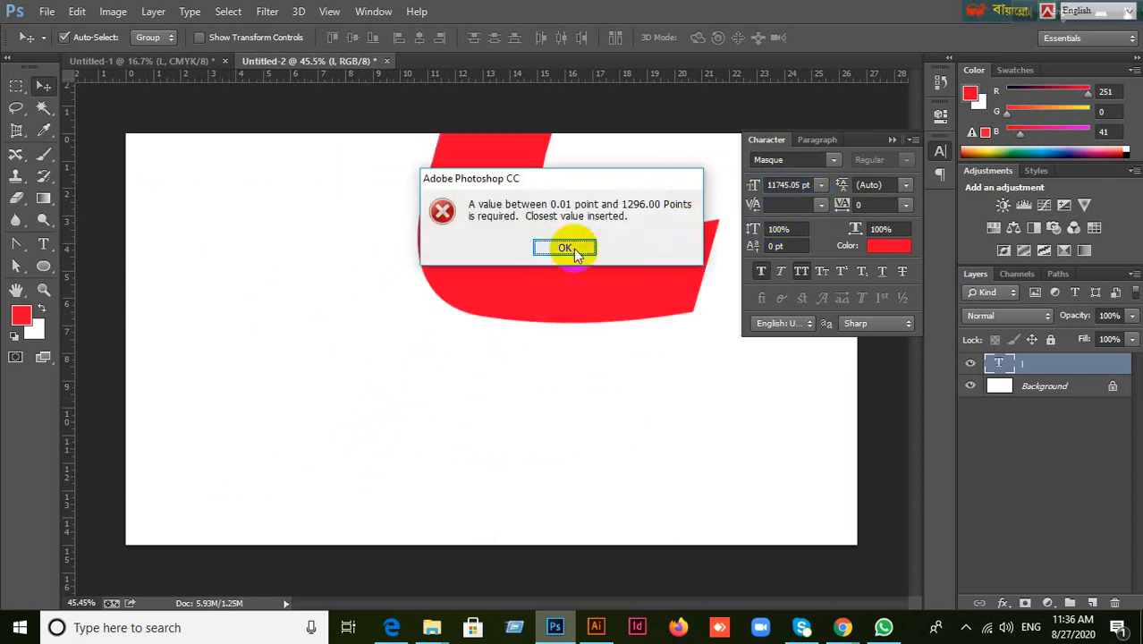
pyautogui.click(565, 247)
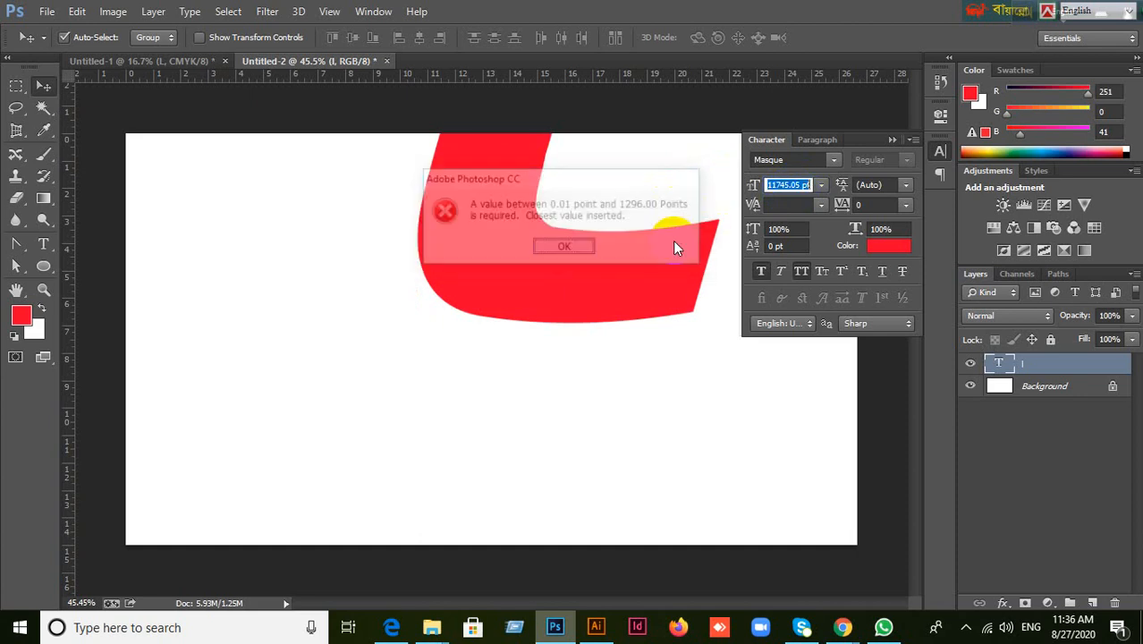
pyautogui.click(580, 248)
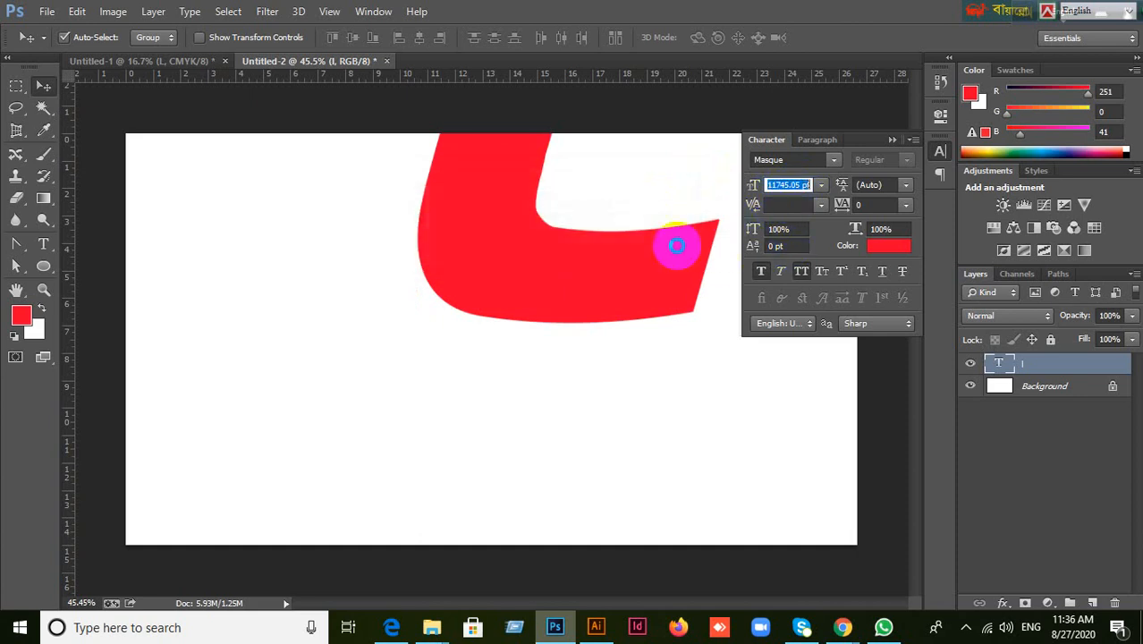
pyautogui.click(590, 250)
pyautogui.click(556, 249)
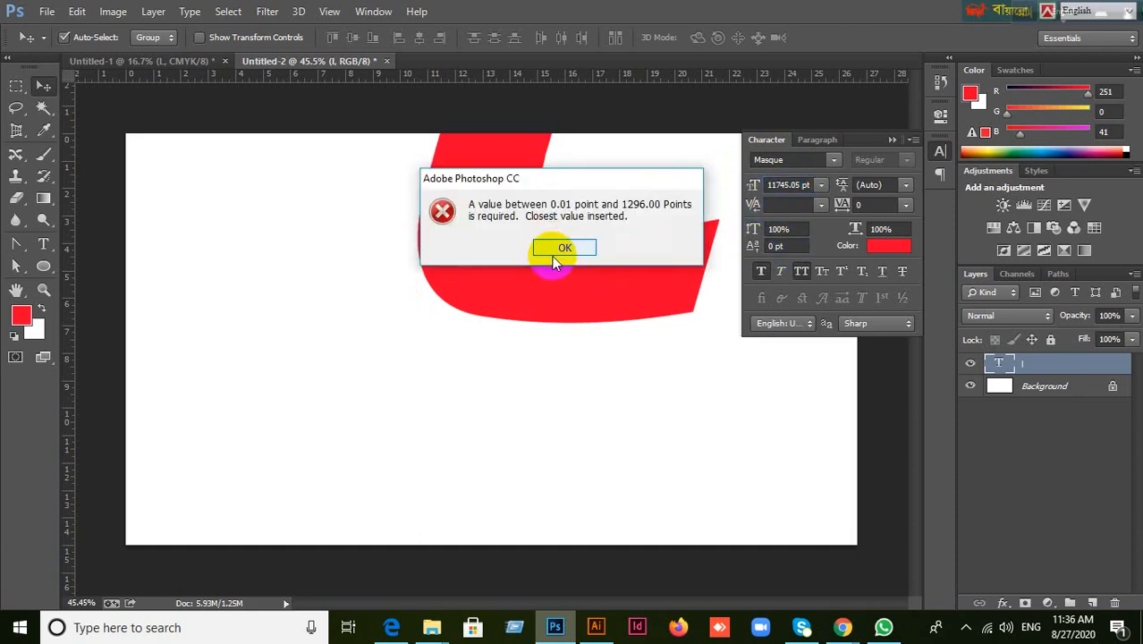
# Change the L's font to Matura MT Script and undo that change.
pyautogui.click(792, 185)
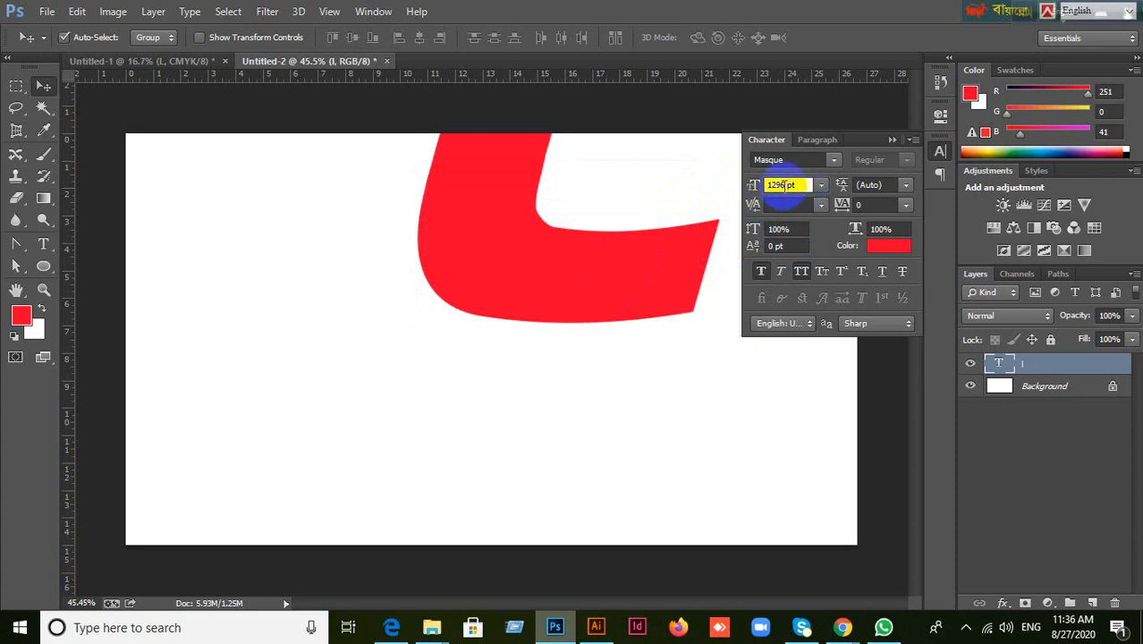
pyautogui.scroll(-2, 802, 161)
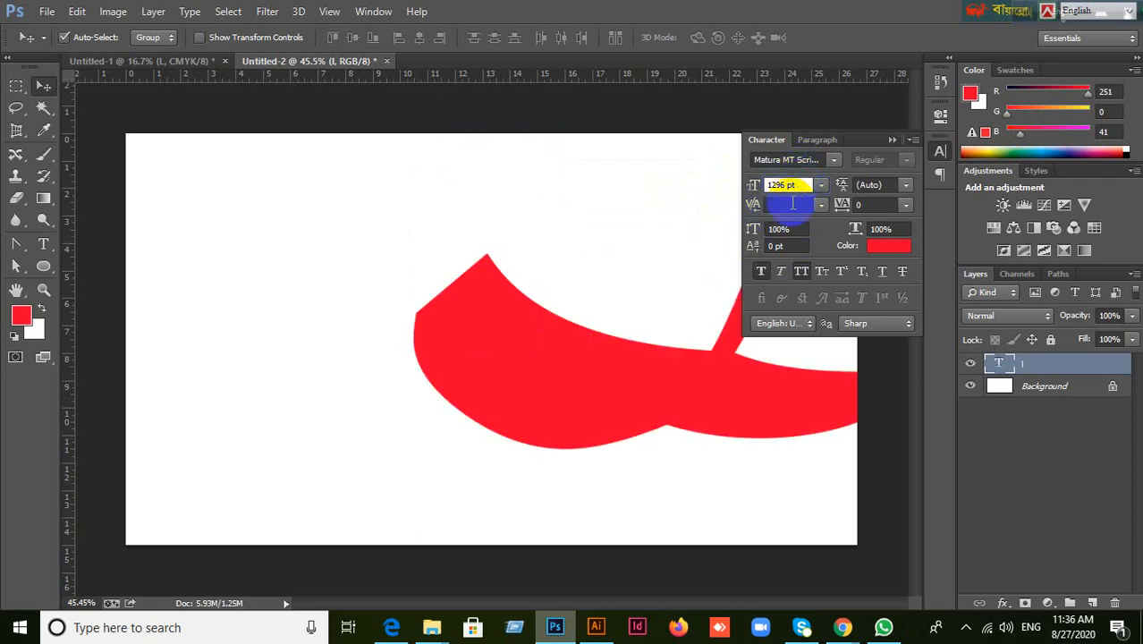
pyautogui.hotkey('ctrl', 'z')
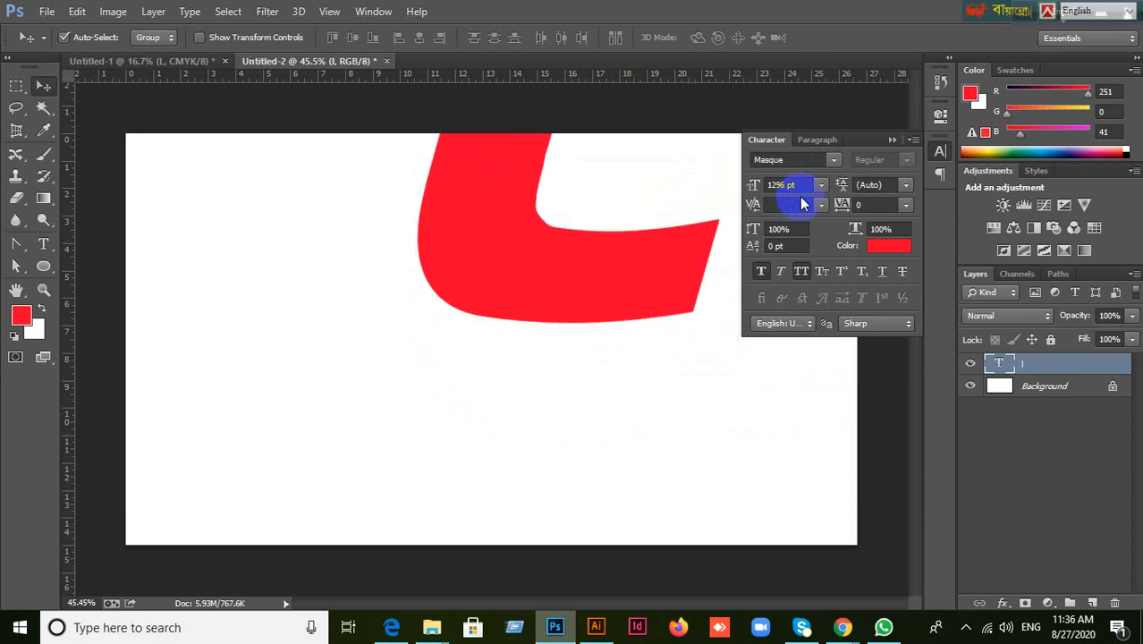
# Move the large L onto the left half of the canvas and try to change its font size.
pyautogui.moveTo(656, 298); pyautogui.dragTo(320, 483)
pyautogui.doubleClick(803, 184)
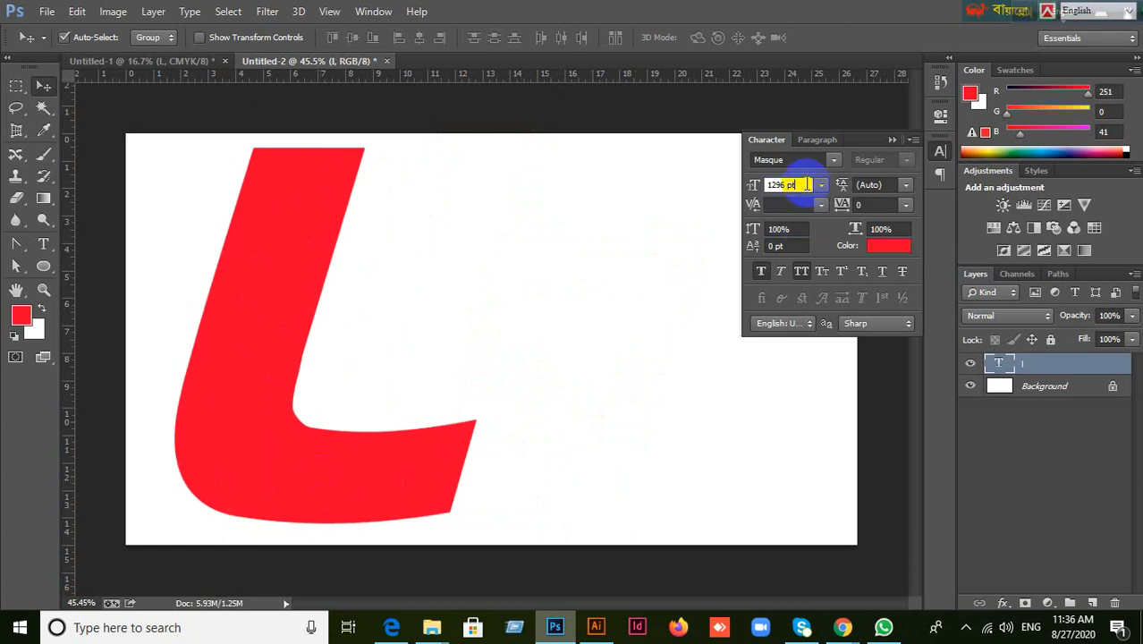
pyautogui.scroll(-7, 803, 184)
pyautogui.scroll(-9, 804, 184)
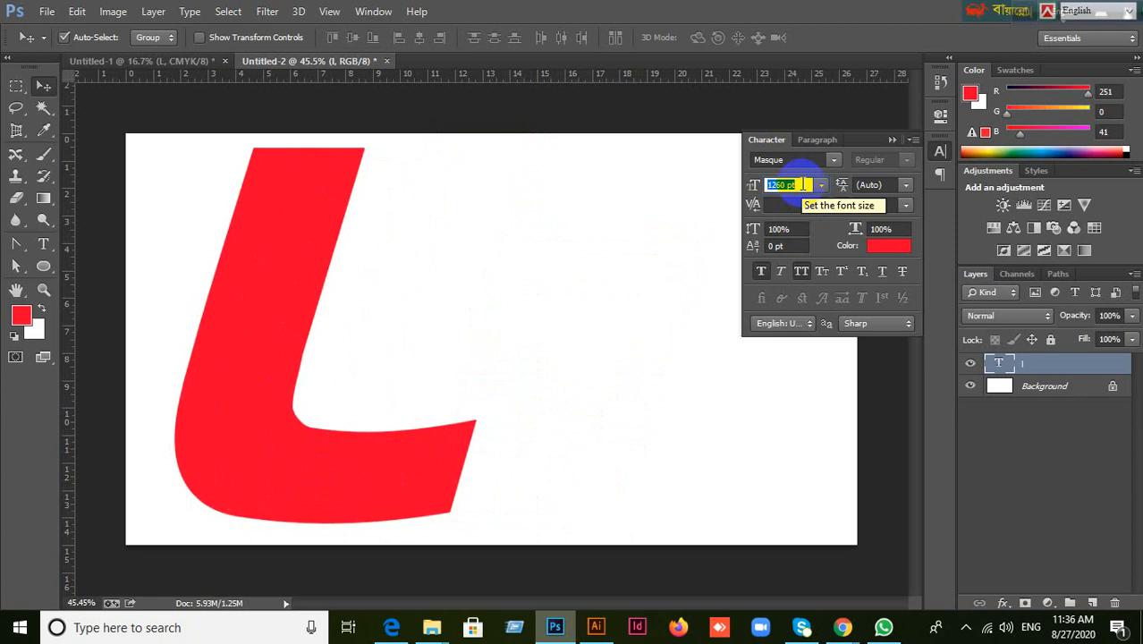
pyautogui.click(803, 184)
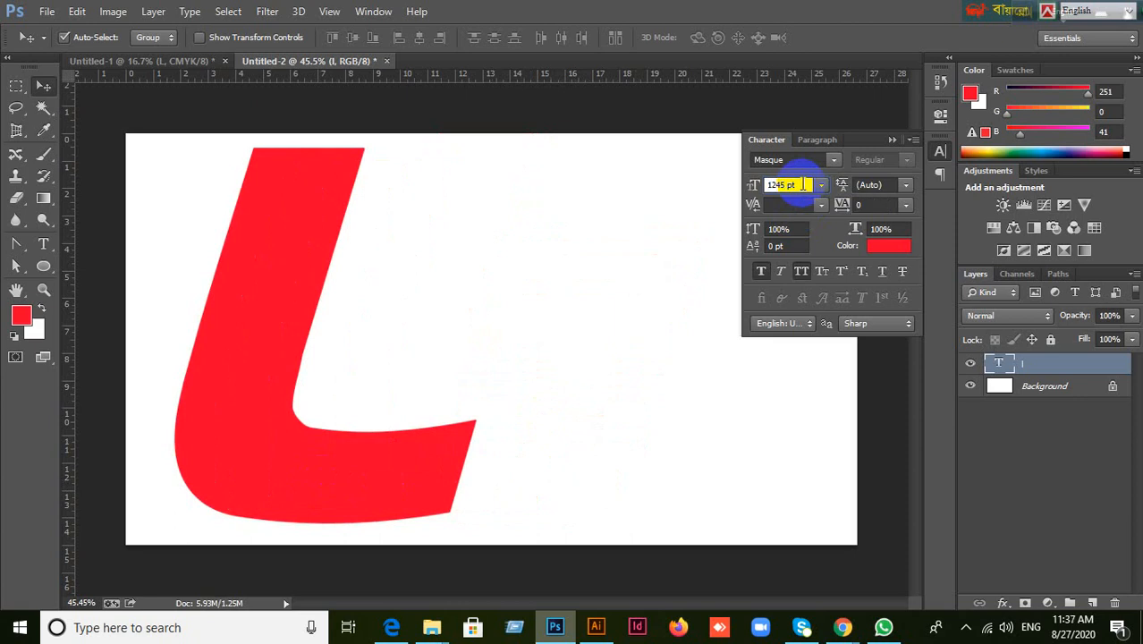
pyautogui.click(310, 474)
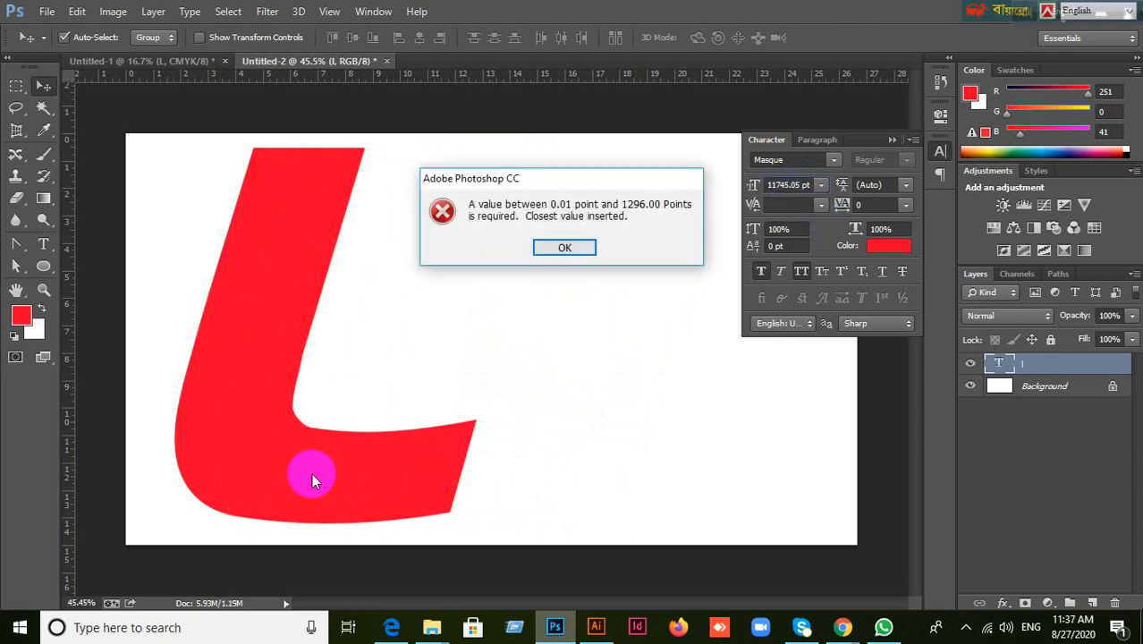
pyautogui.click(565, 250)
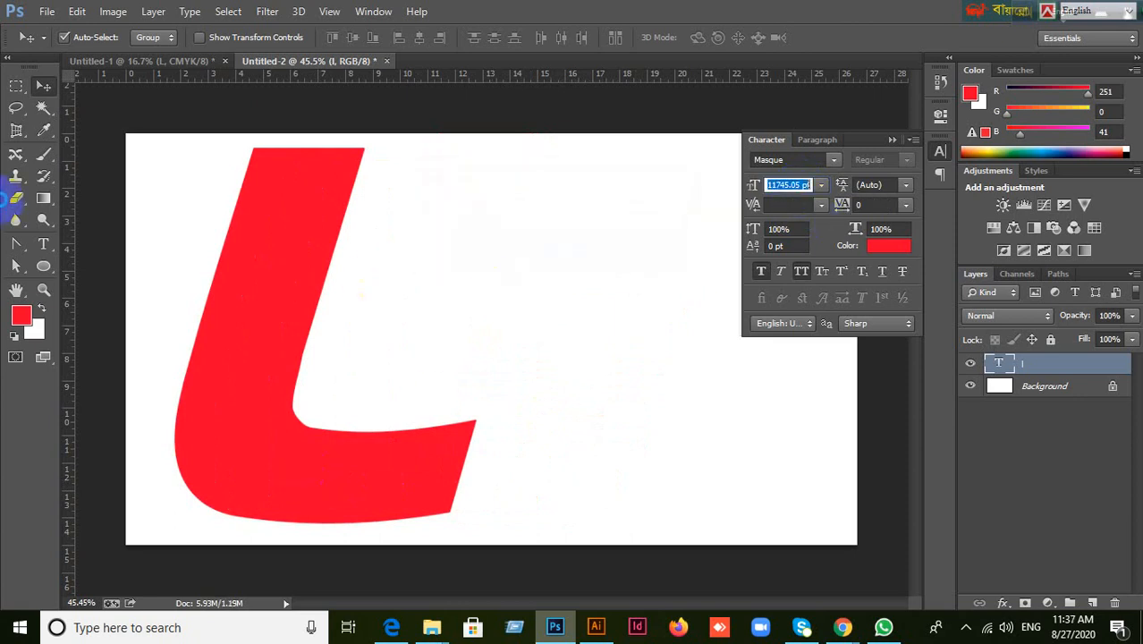
pyautogui.click(55, 94)
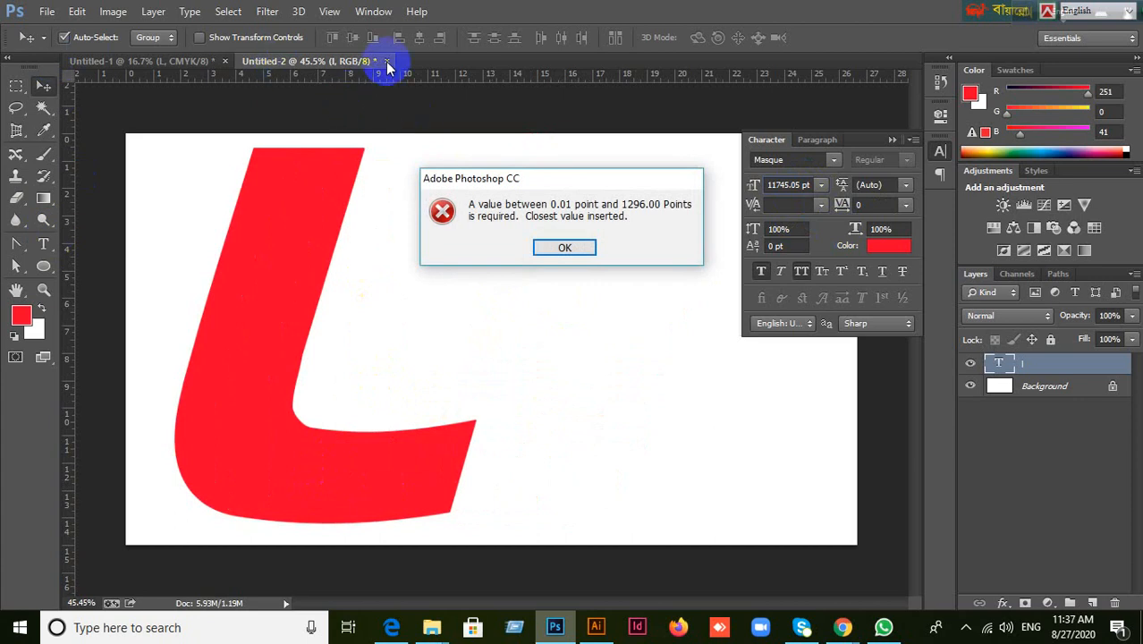
pyautogui.click(555, 248)
pyautogui.click(572, 249)
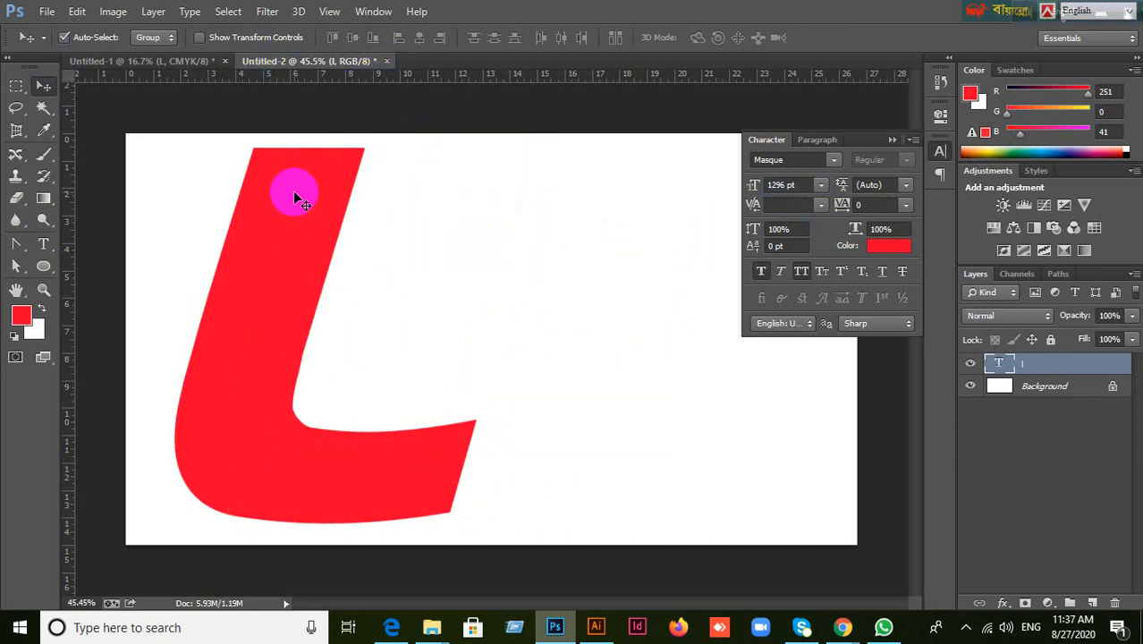
# Create a new document from the Web preset.
pyautogui.click(46, 12)
pyautogui.click(61, 31)
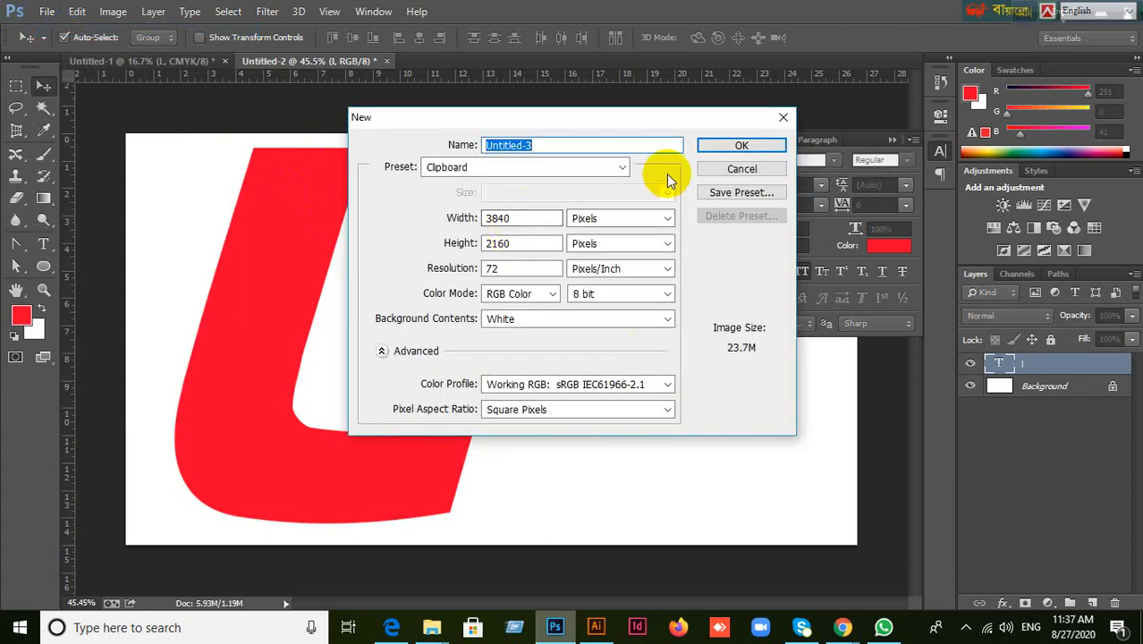
pyautogui.click(605, 166)
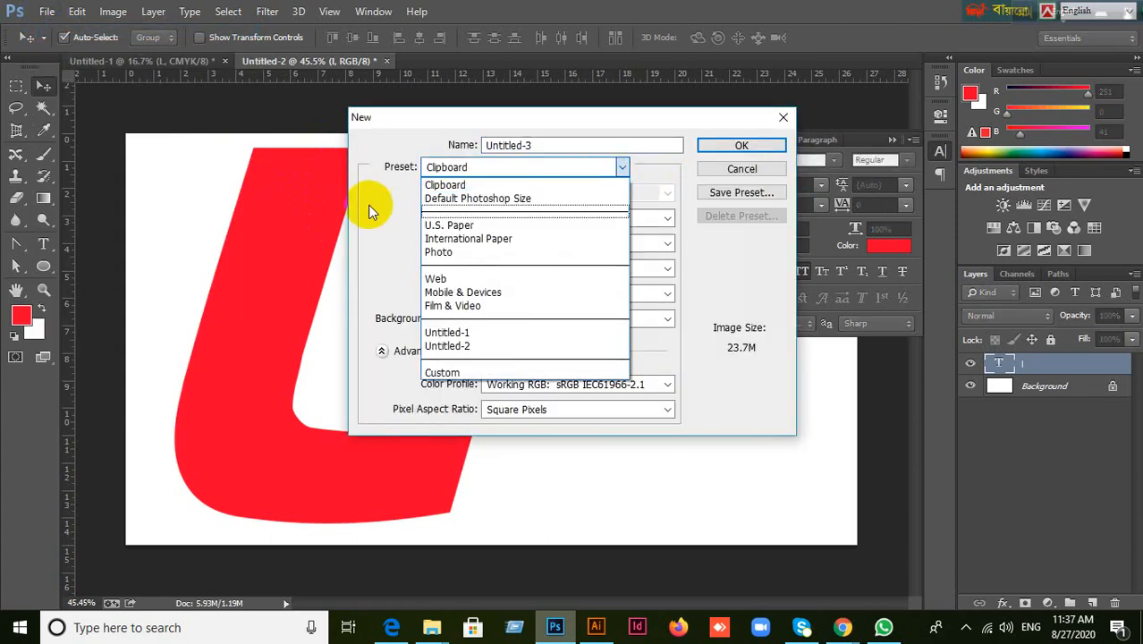
pyautogui.click(501, 279)
pyautogui.click(712, 147)
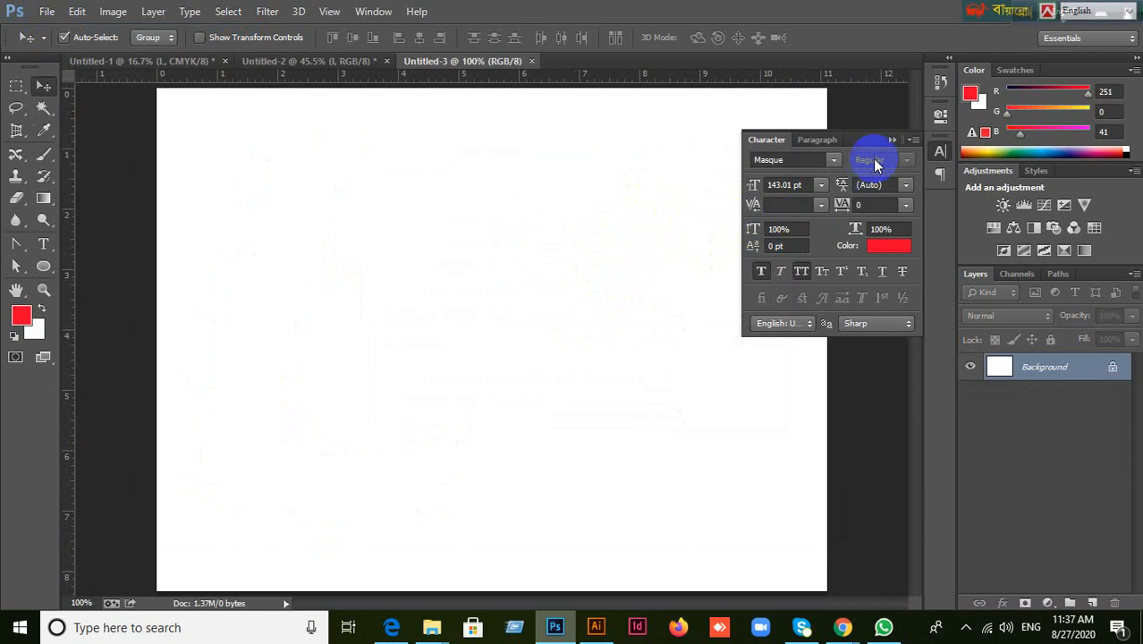
# Add the red Masque text LEDP across the middle of the canvas and shift it slightly to the right.
pyautogui.click(895, 141)
pyautogui.click(43, 244)
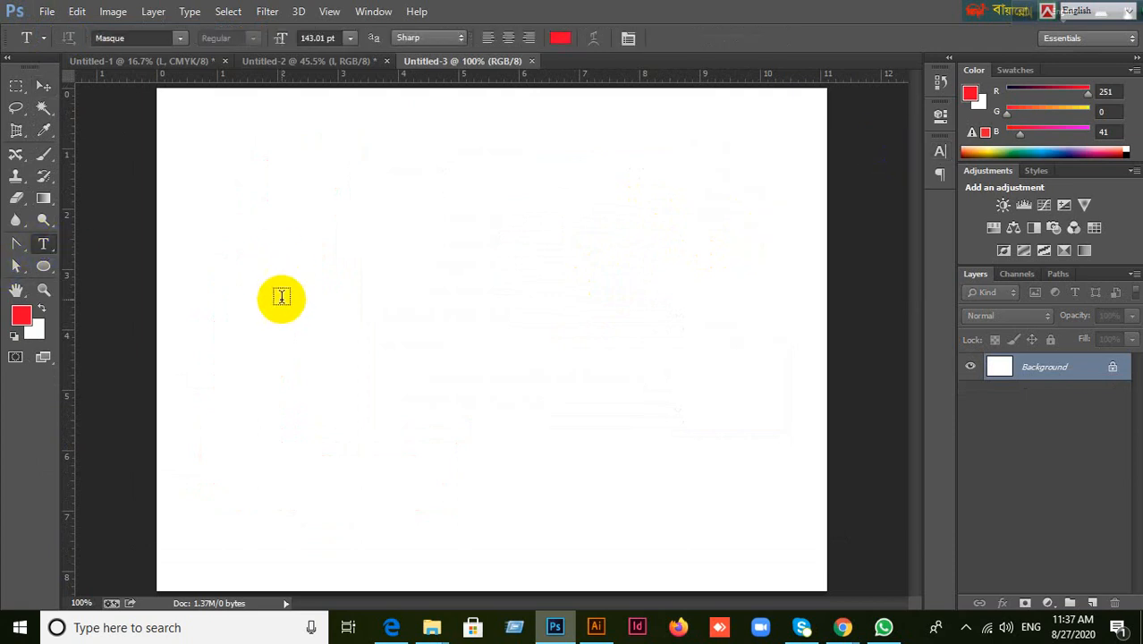
pyautogui.click(281, 340)
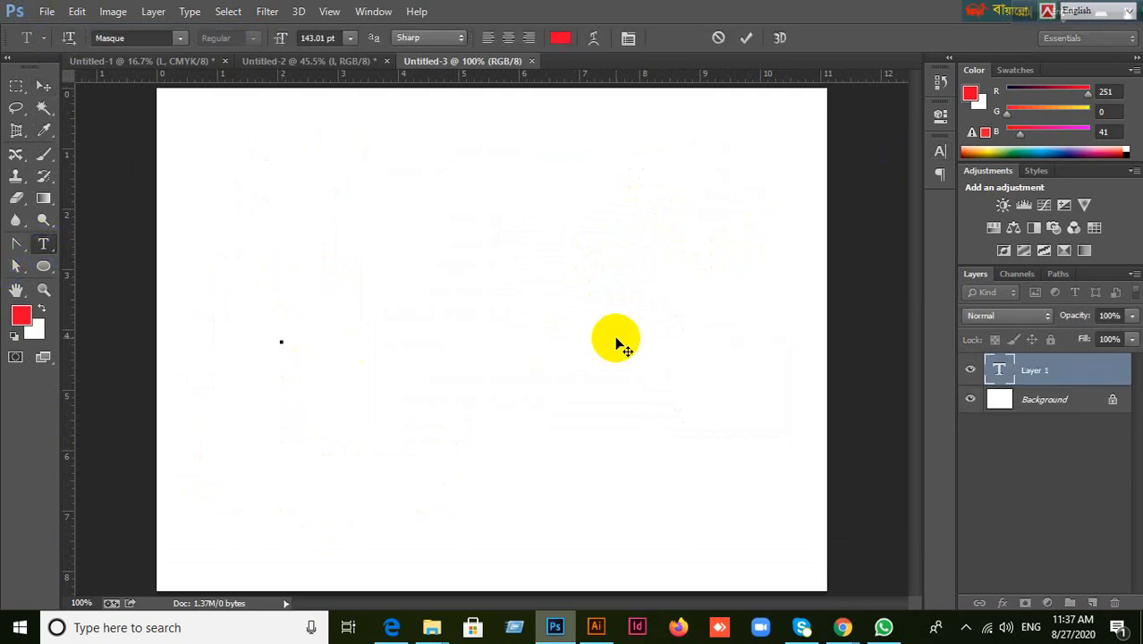
pyautogui.write('L')
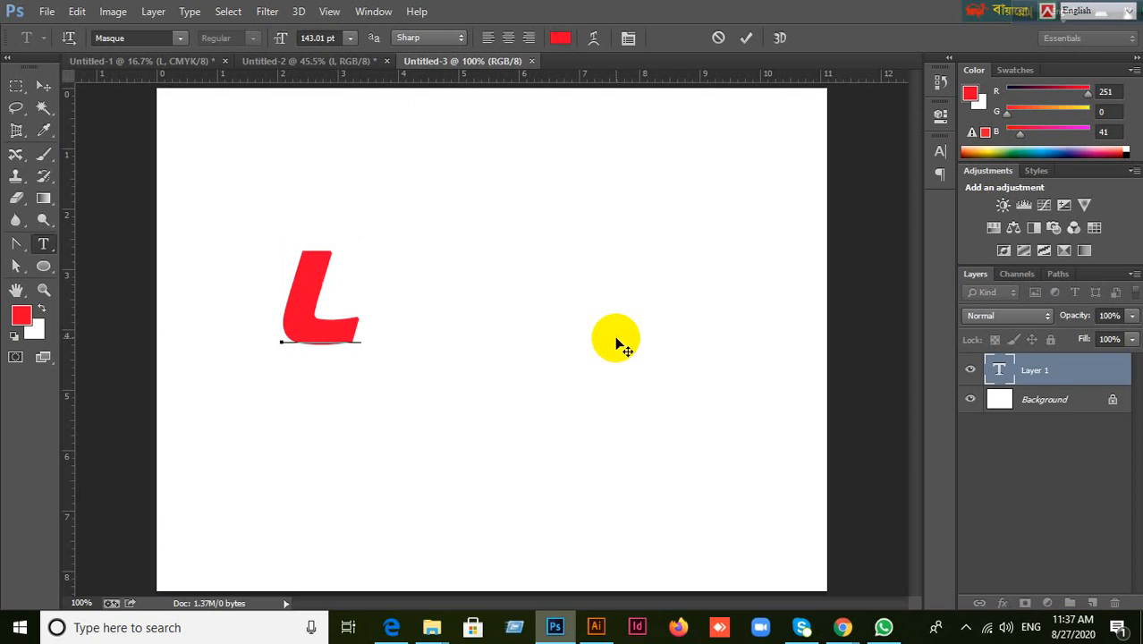
pyautogui.write('EDP')
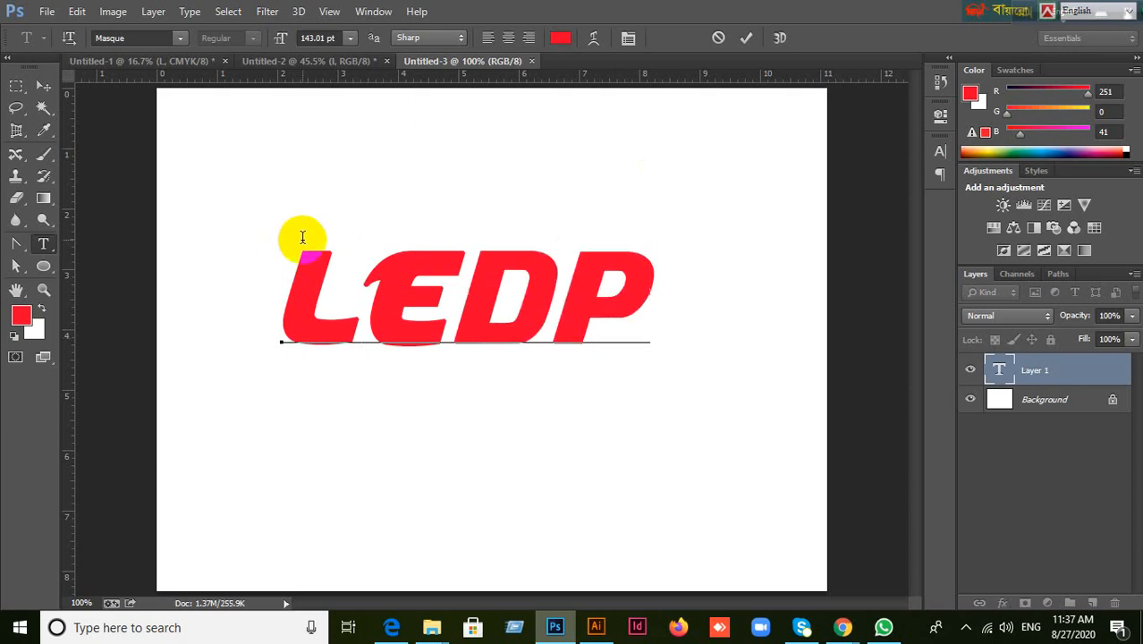
pyautogui.click(101, 144)
pyautogui.click(43, 85)
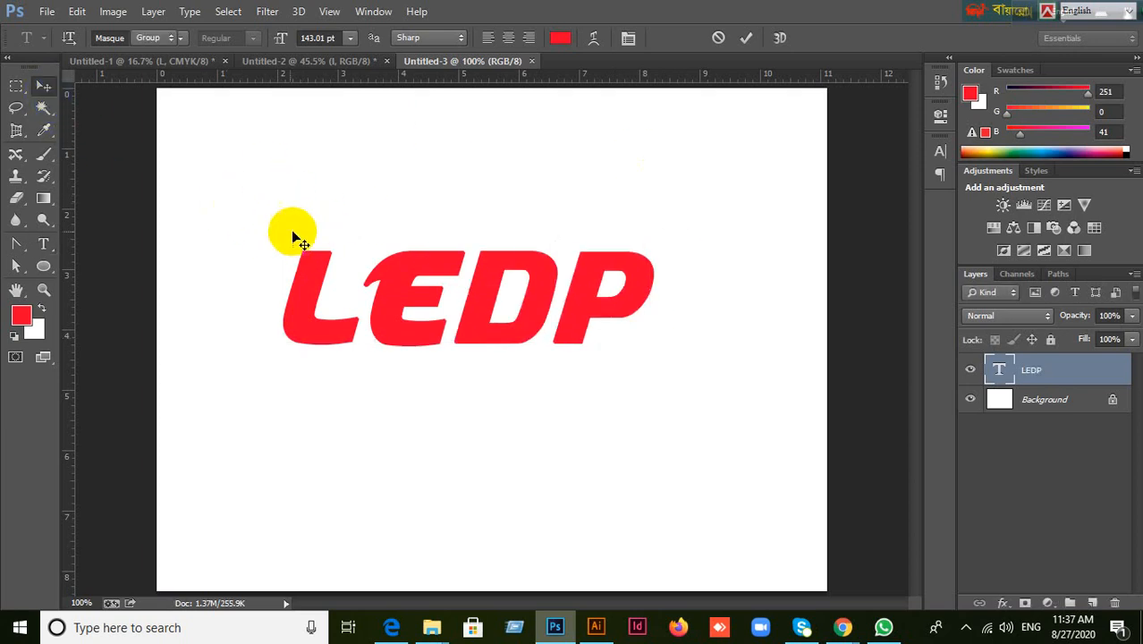
pyautogui.moveTo(384, 305); pyautogui.dragTo(405, 310)
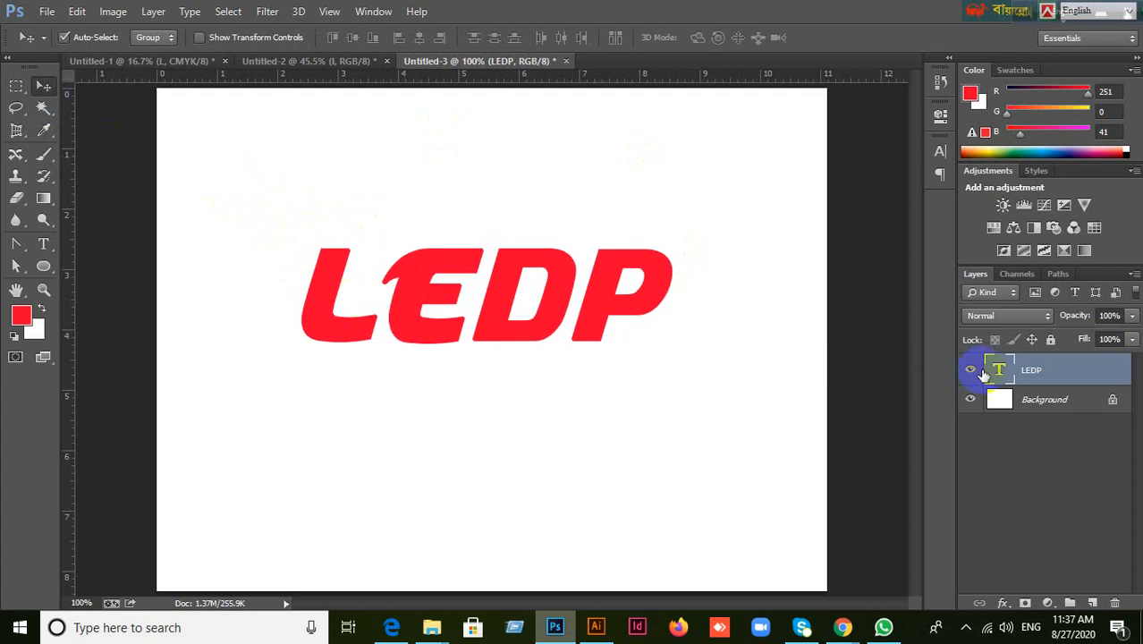
pyautogui.moveTo(568, 331)
pyautogui.mouseDown()
pyautogui.moveTo(579, 326)
pyautogui.moveTo(565, 326)
pyautogui.mouseUp()
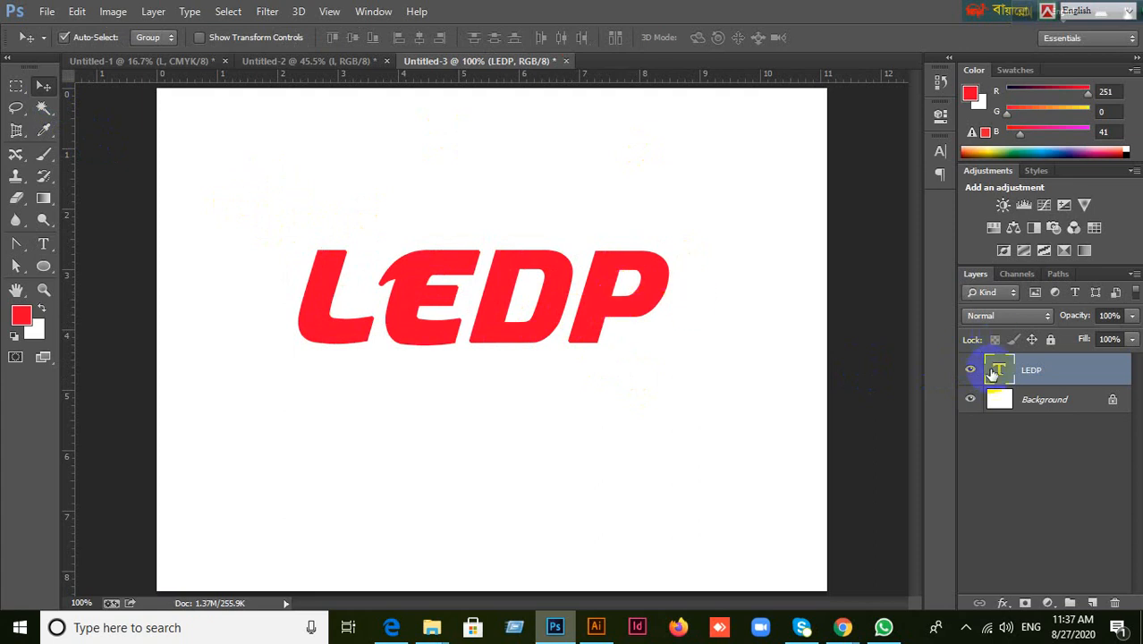
# Delete the letters EDP from the LEDP text so that only the L is left.
pyautogui.press('t')
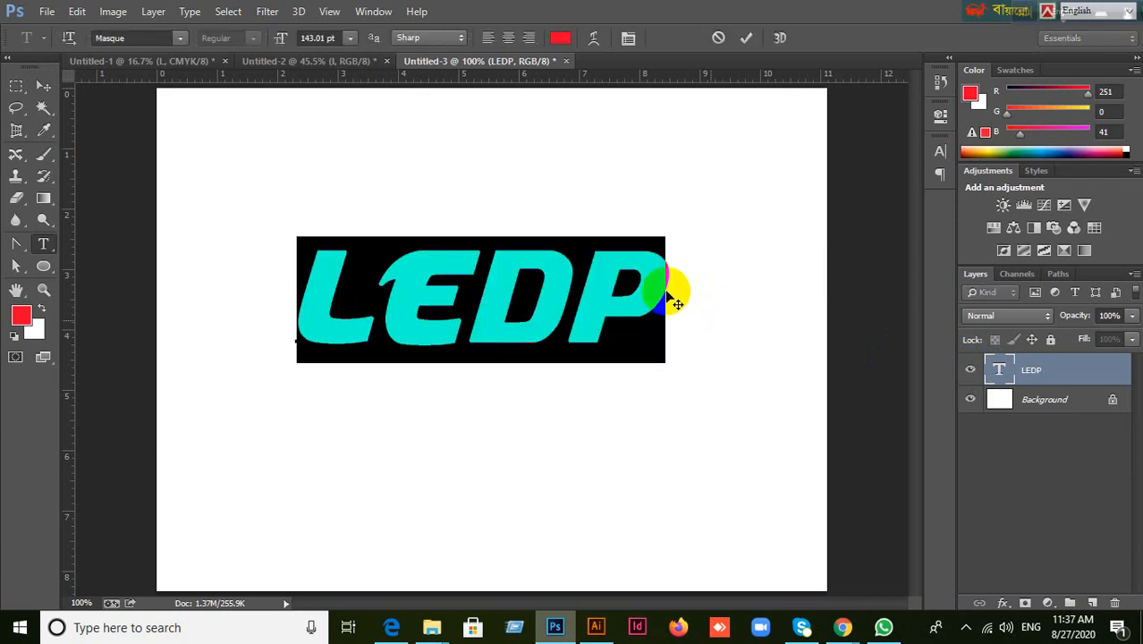
pyautogui.click(671, 284)
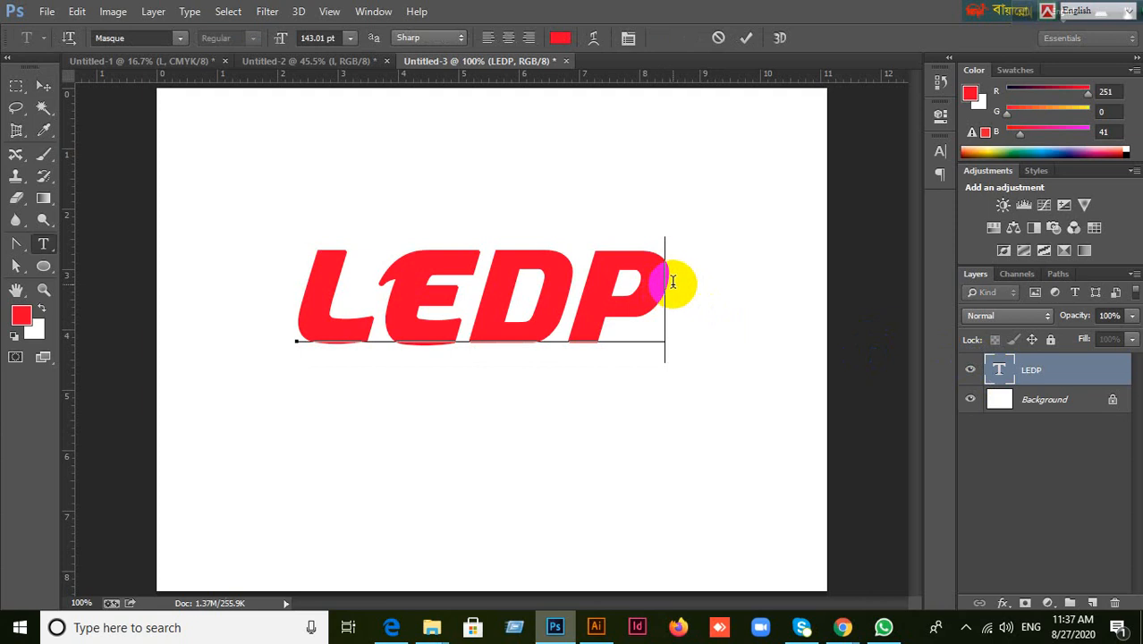
pyautogui.press('BackSpace')
pyautogui.press('Left')
pyautogui.press('Left')
pyautogui.press('Delete')
pyautogui.press('Delete')
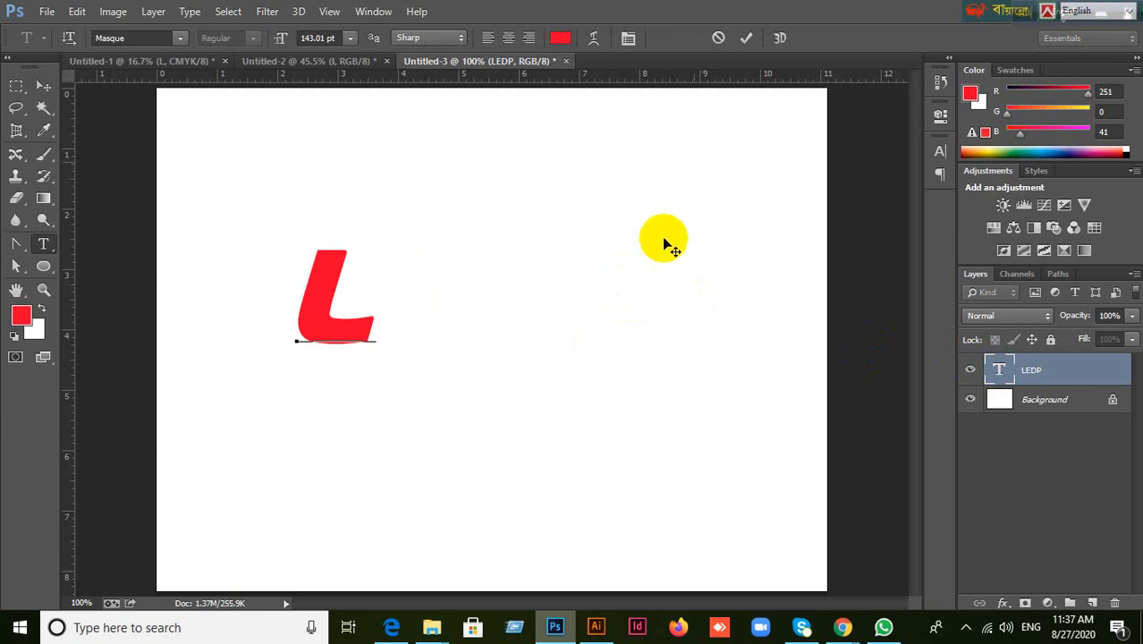
pyautogui.hotkey('ctrl', 'Return')
# Move the L to the middle of the canvas and scale it proportionally to about 344% with Free Transform.
pyautogui.click(41, 87)
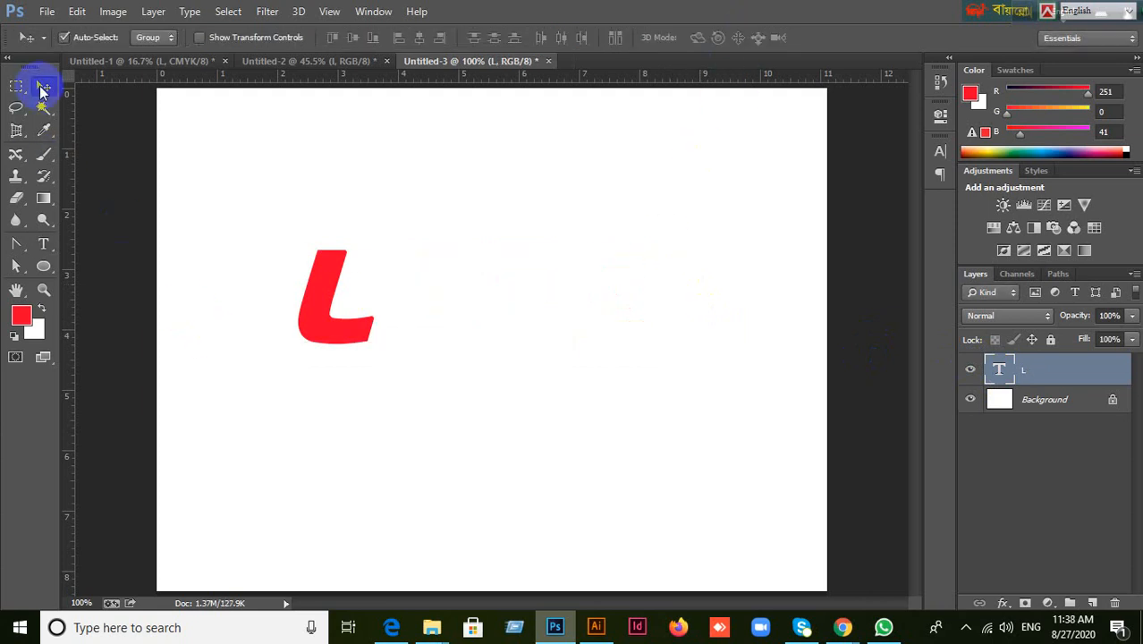
pyautogui.click(337, 331)
pyautogui.moveTo(338, 334); pyautogui.dragTo(466, 346)
pyautogui.hotkey('ctrl', 't')
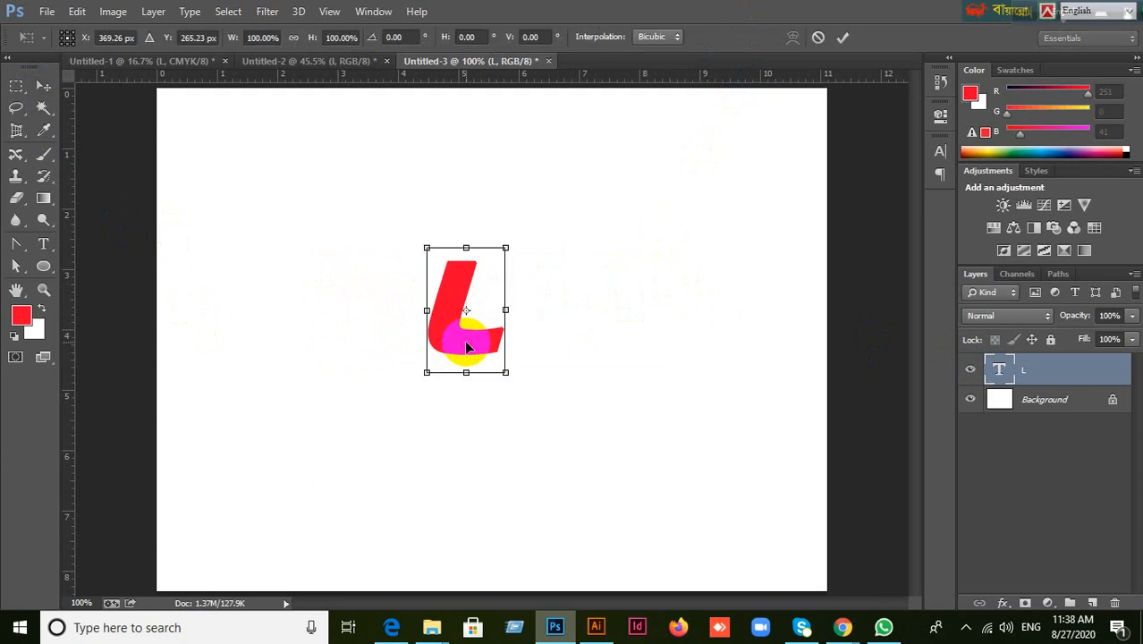
pyautogui.moveTo(507, 373); pyautogui.dragTo(650, 498)
pyautogui.moveTo(498, 419); pyautogui.dragTo(518, 413)
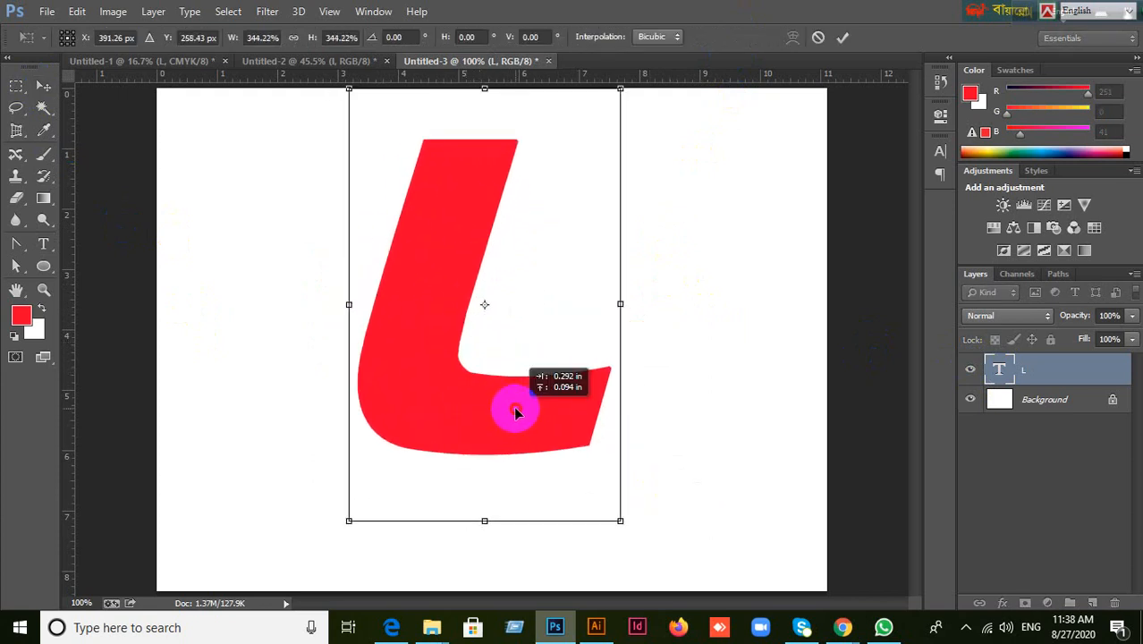
pyautogui.click(842, 38)
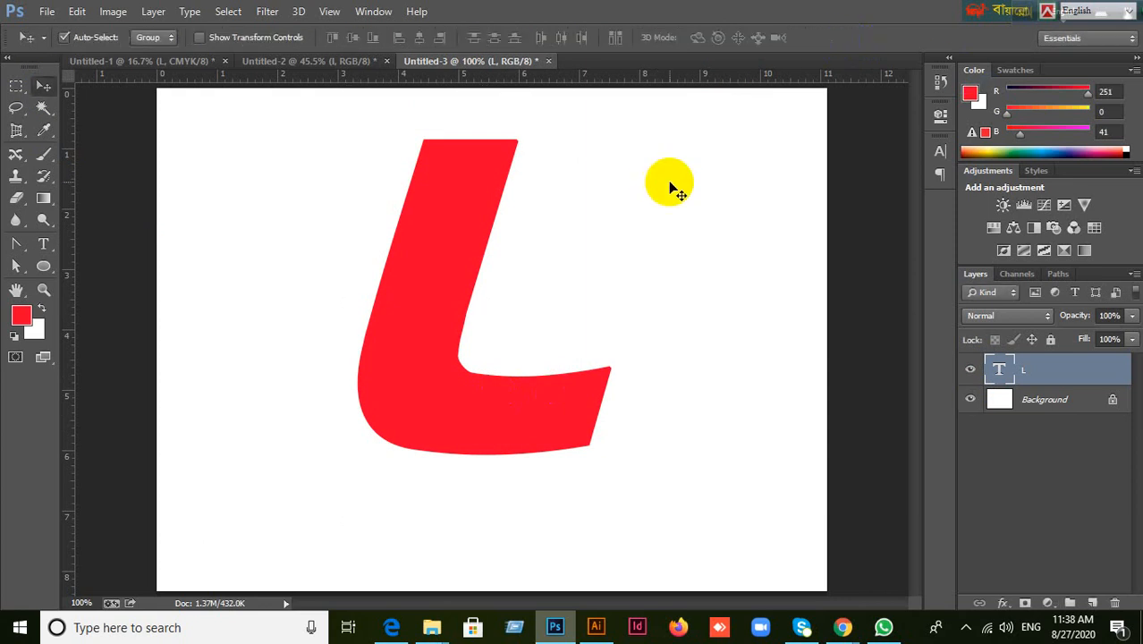
# Scale the L down somewhat with Free Transform and reposition it near the centre of the canvas.
pyautogui.scroll(-1, 648, 261)
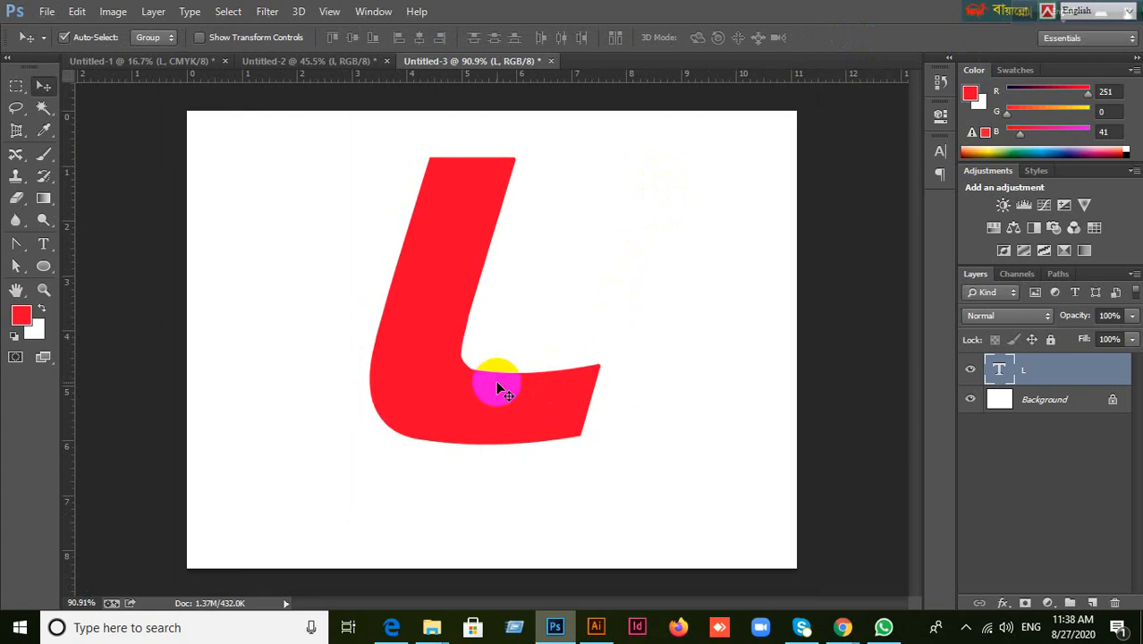
pyautogui.hotkey('ctrl', 't')
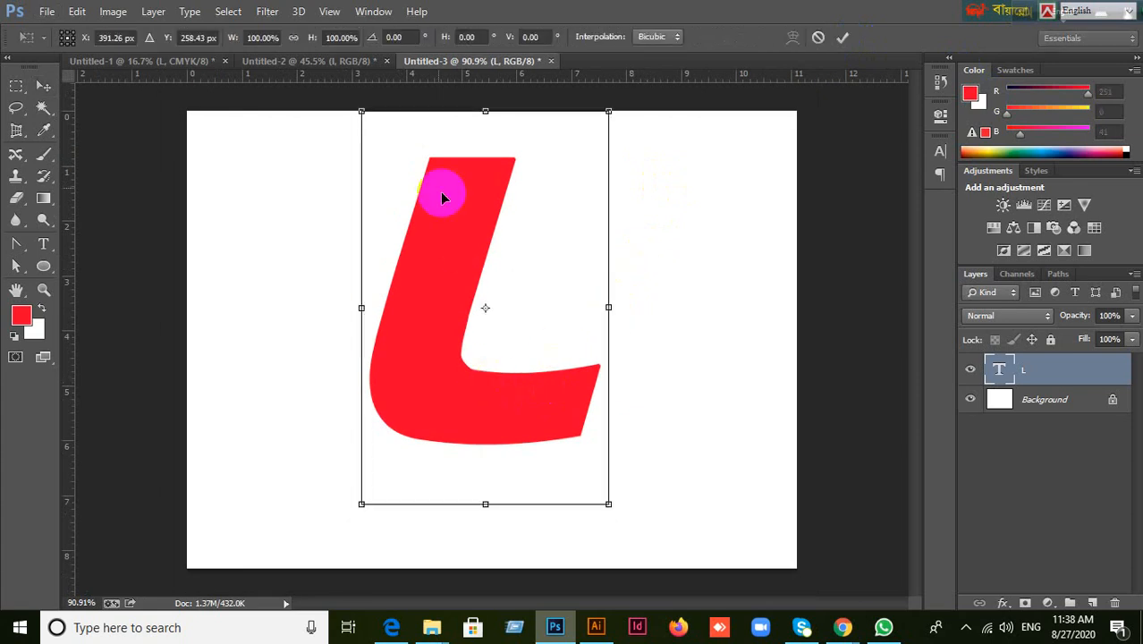
pyautogui.moveTo(359, 113); pyautogui.dragTo(390, 172)
pyautogui.click(842, 37)
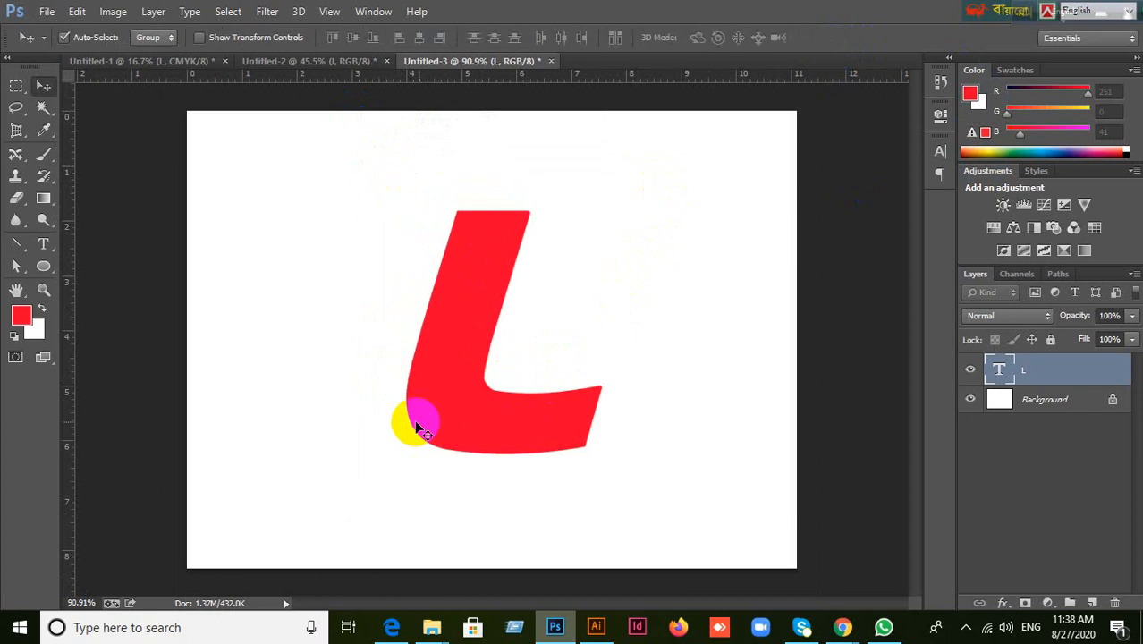
pyautogui.moveTo(417, 427); pyautogui.dragTo(398, 385)
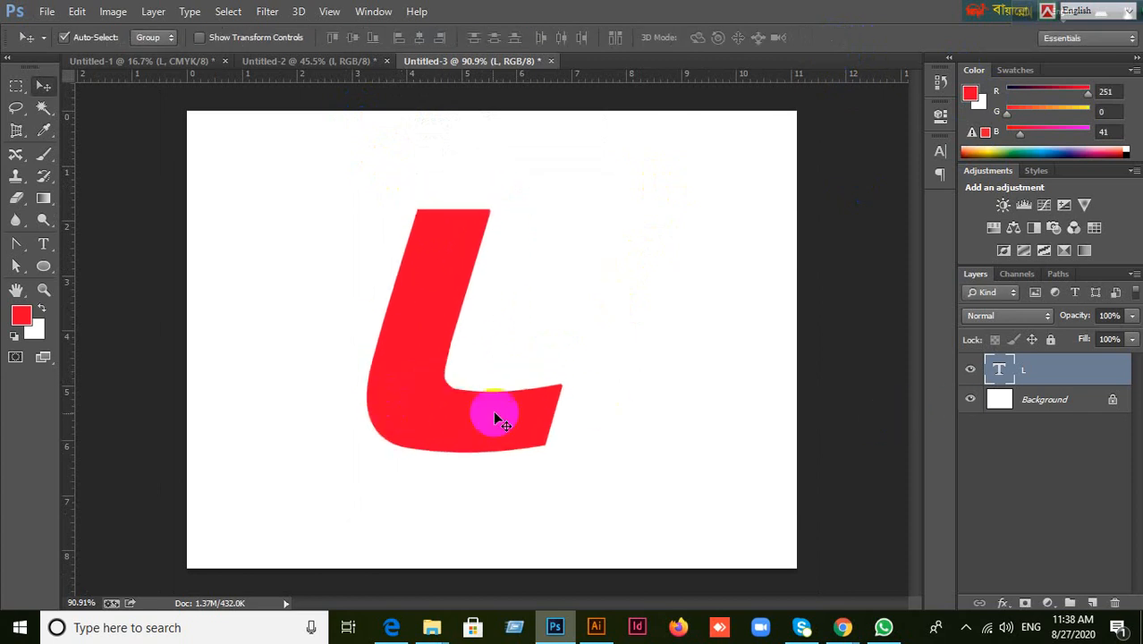
pyautogui.moveTo(495, 413); pyautogui.dragTo(523, 407)
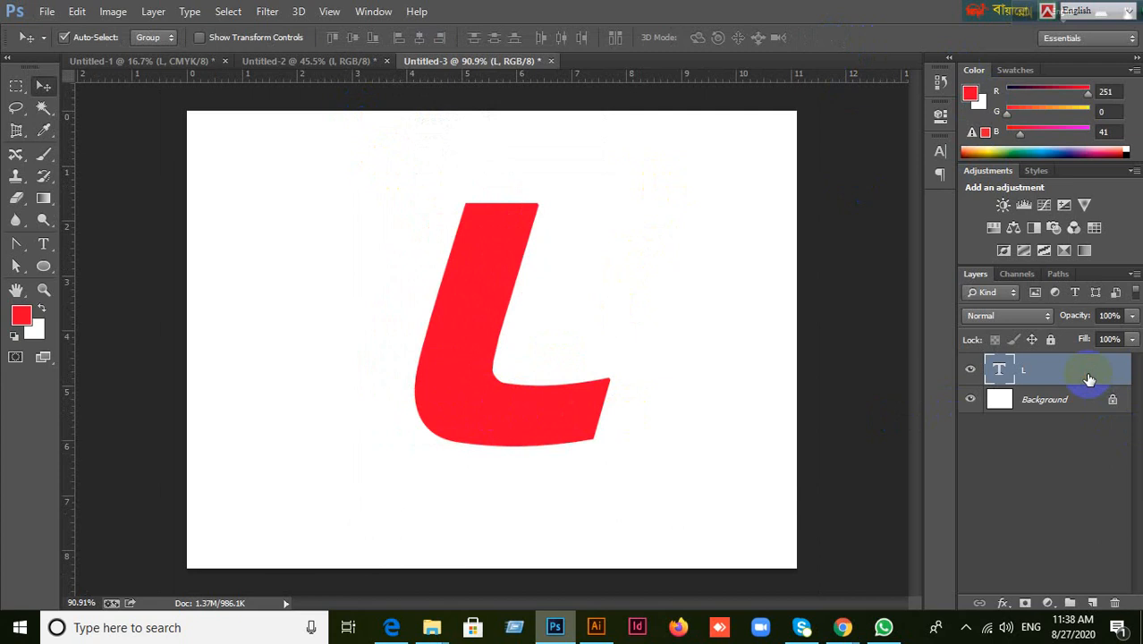
# Look through the layer style effects available for the L layer without applying any.
pyautogui.doubleClick(1088, 380)
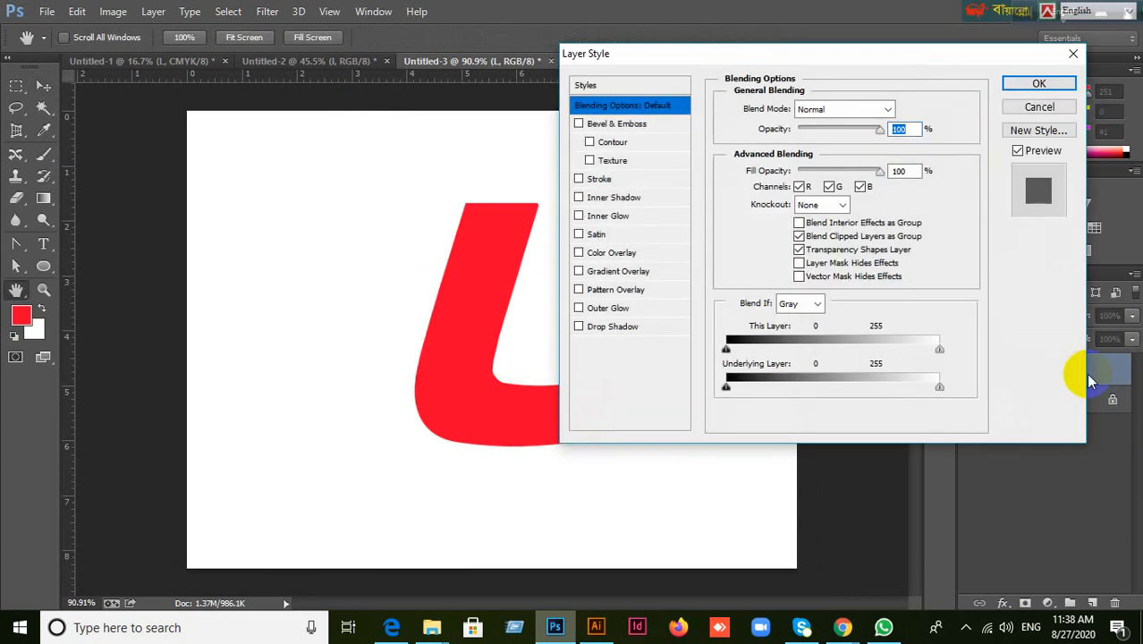
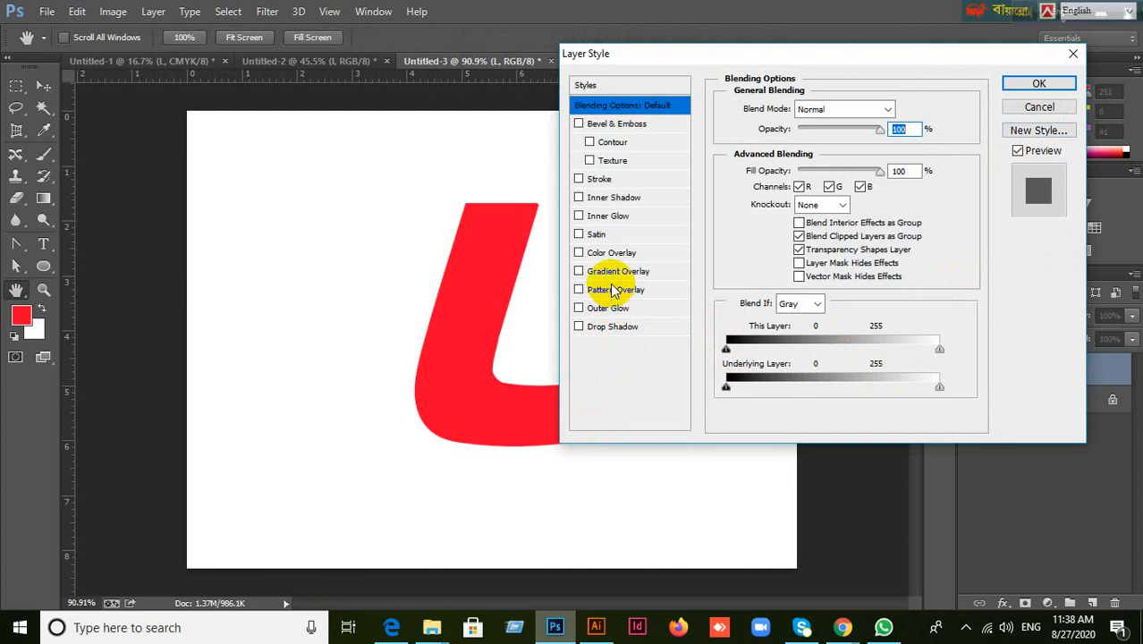
pyautogui.click(1040, 106)
# Move the L to the upper-left part of the canvas and add the text PEN in Masque beside it.
pyautogui.moveTo(488, 398); pyautogui.dragTo(324, 386)
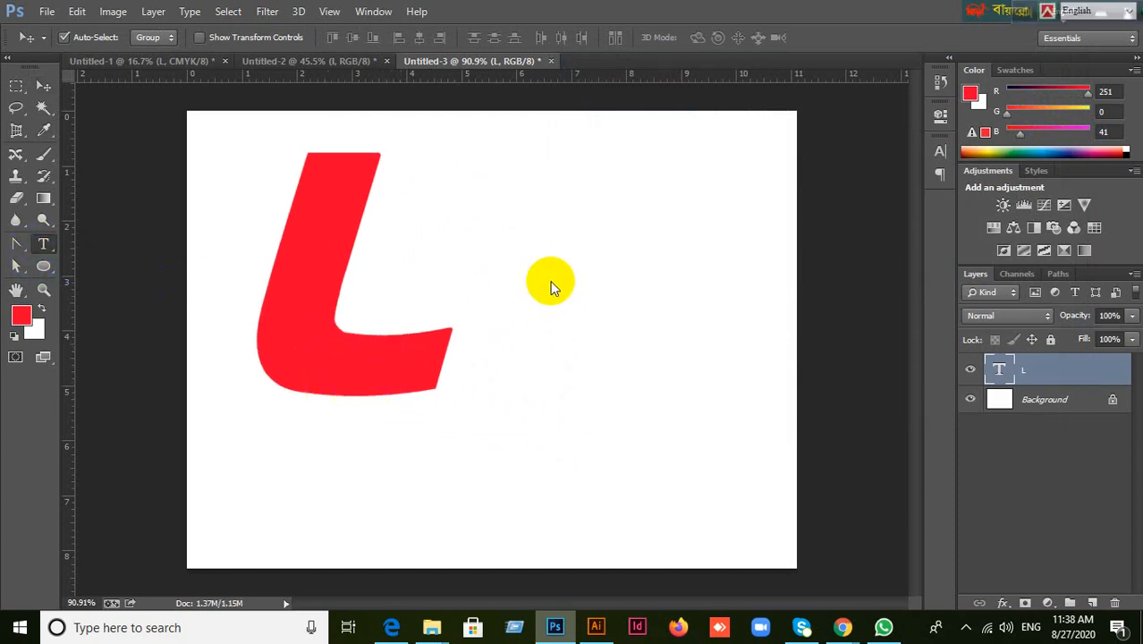
pyautogui.press('t')
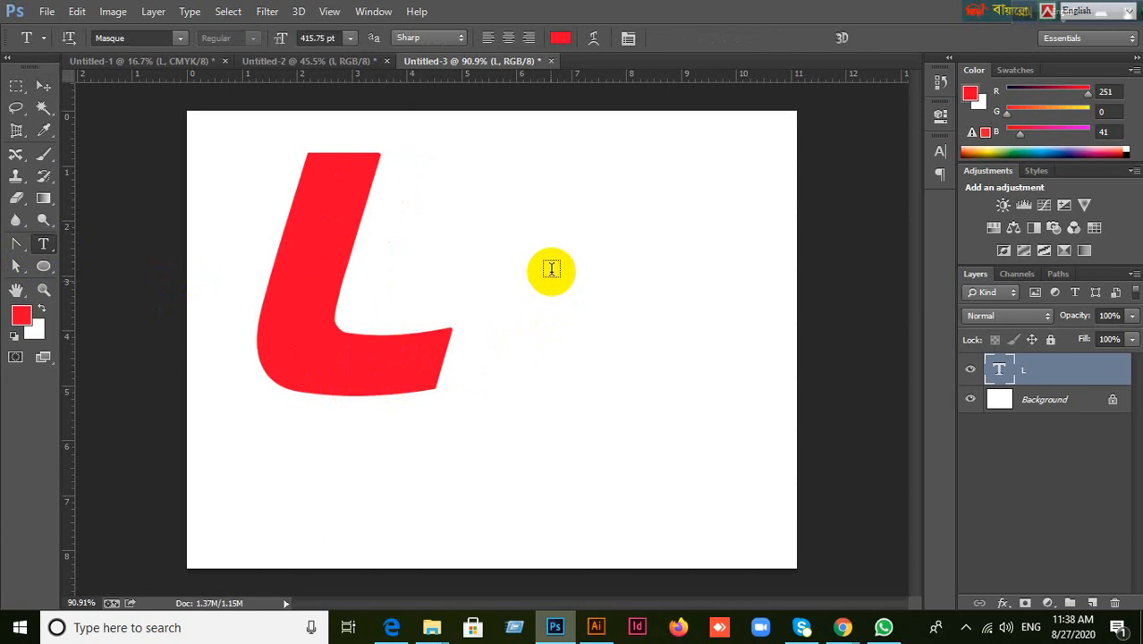
pyautogui.click(643, 283)
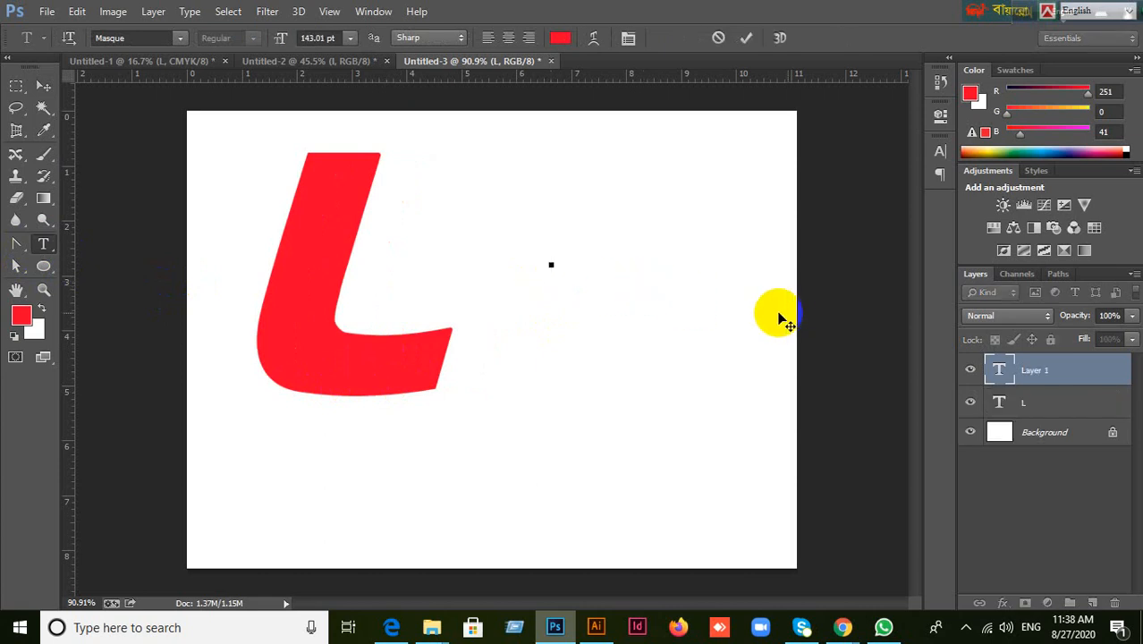
pyautogui.write('PEN')
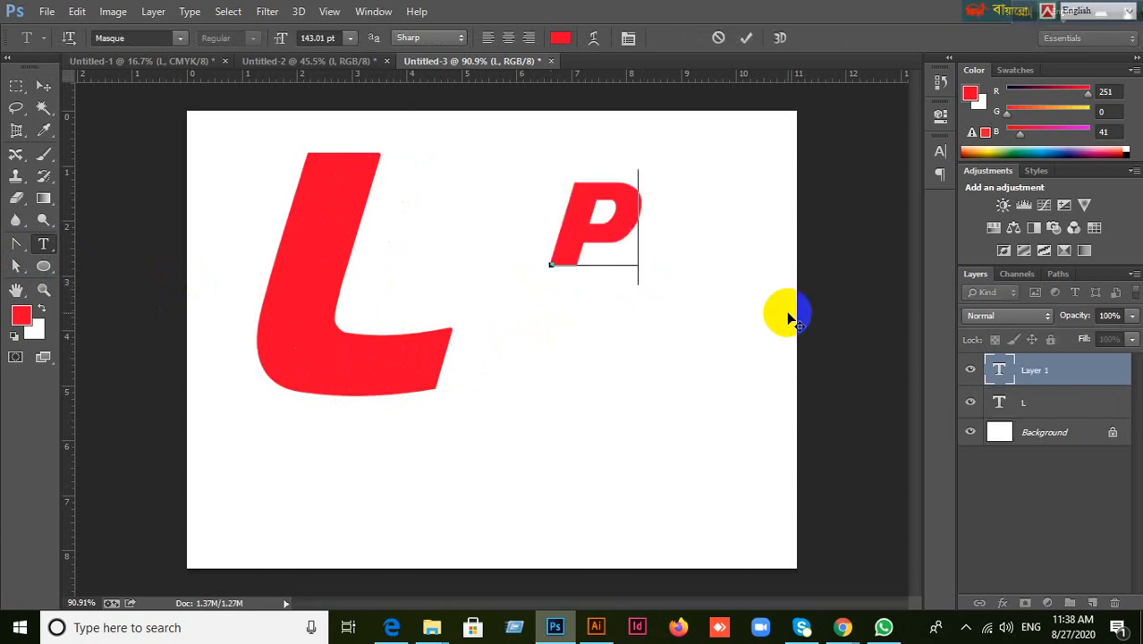
pyautogui.click(43, 86)
pyautogui.moveTo(623, 241); pyautogui.dragTo(528, 239)
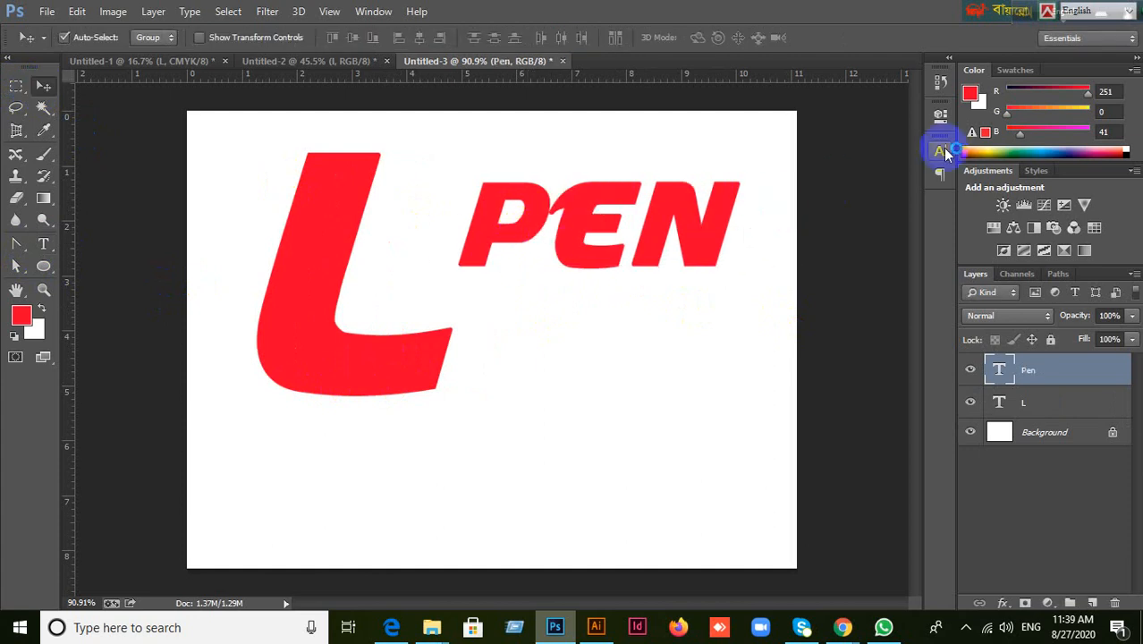
# Set the font of the PEN text to Font Awesome 5 Brands.
pyautogui.click(939, 152)
pyautogui.click(823, 205)
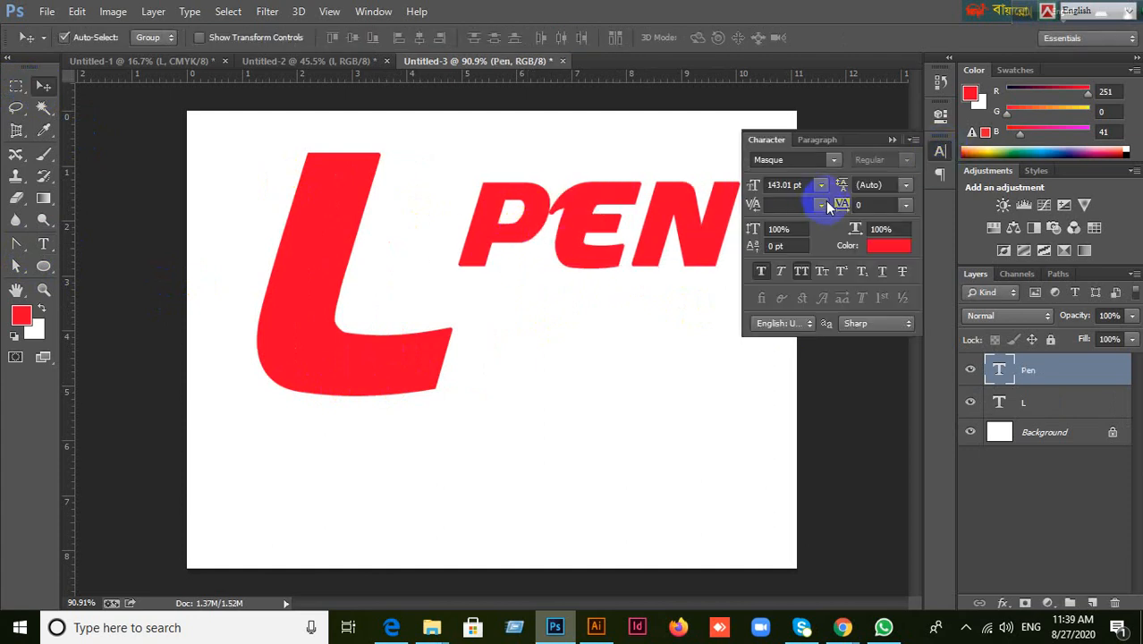
pyautogui.click(793, 159)
pyautogui.write('Font')
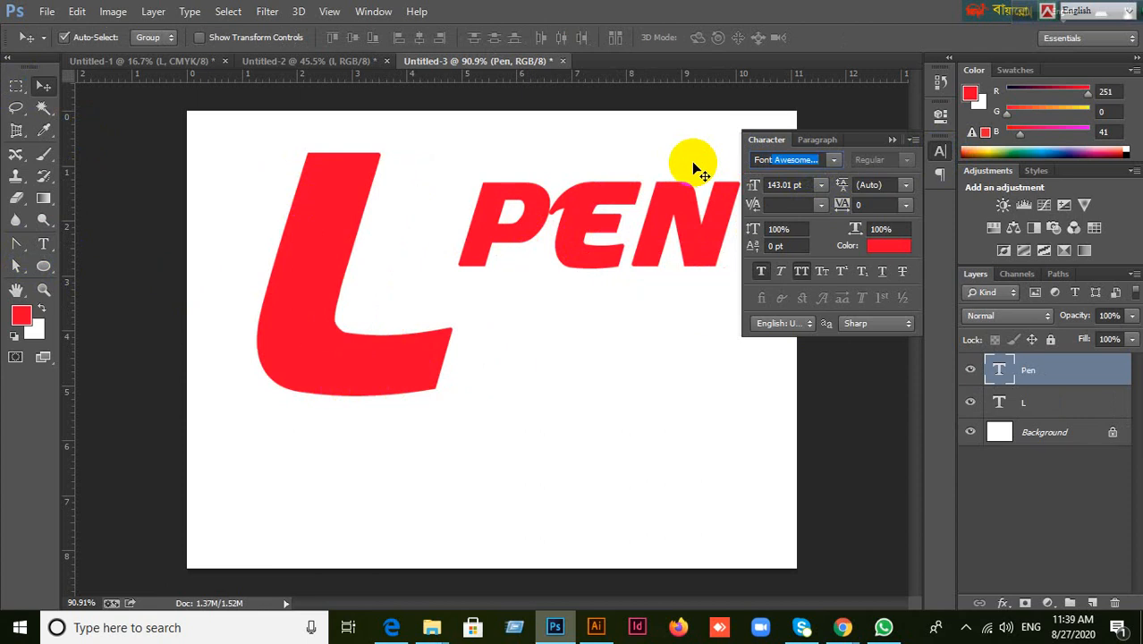
pyautogui.click(833, 161)
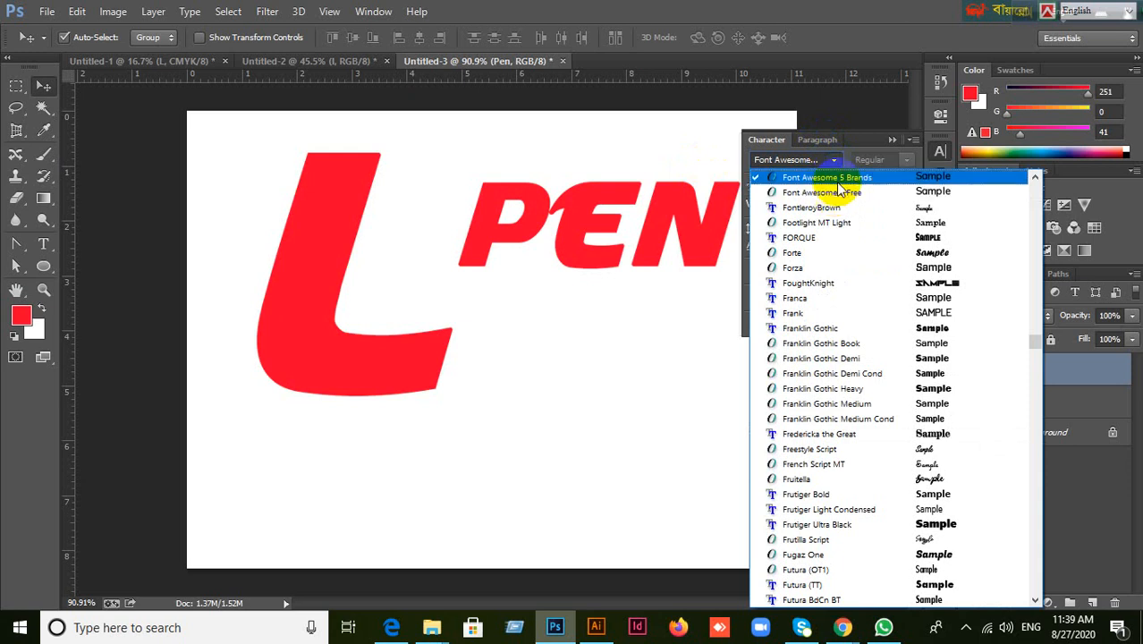
pyautogui.click(832, 178)
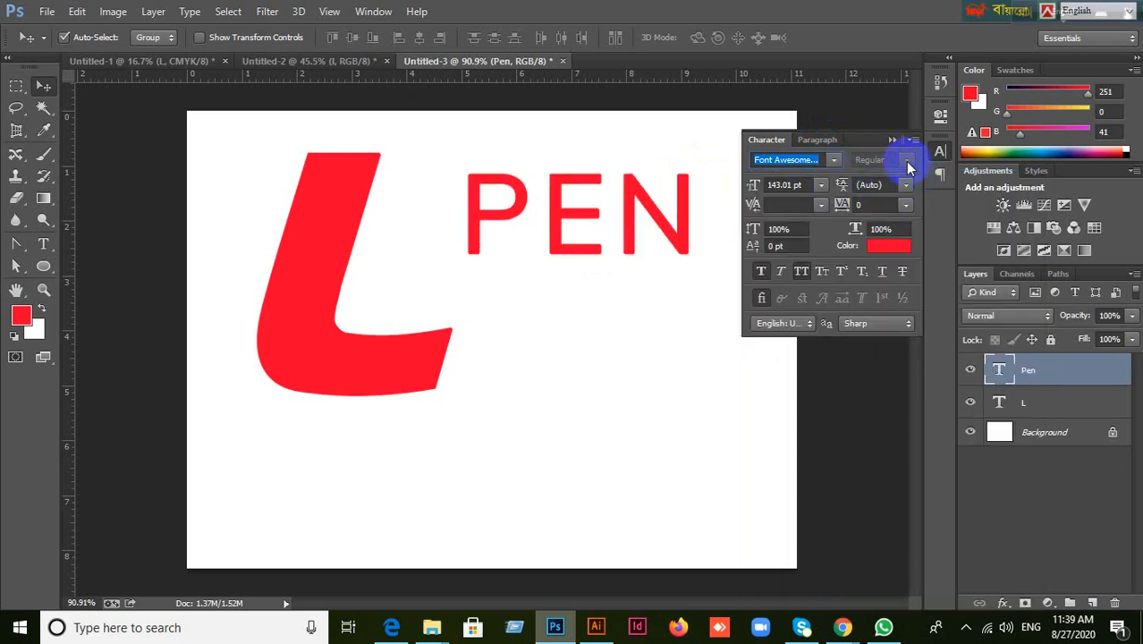
# Change the PEN text's font to Font Awesome 5 Free in the Solid style.
pyautogui.click(833, 160)
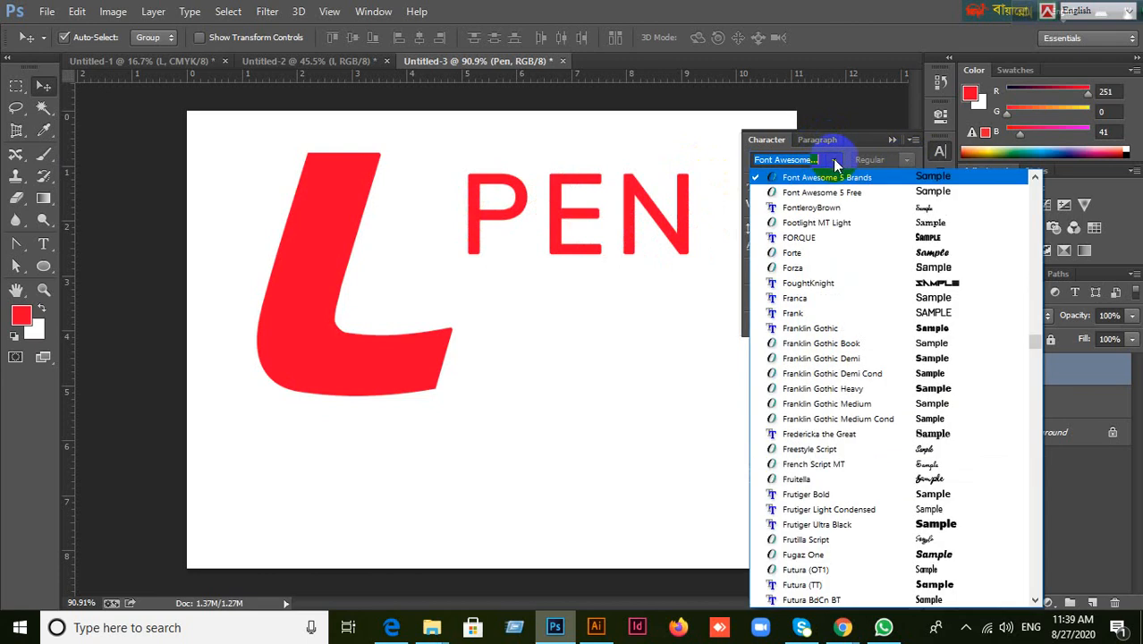
pyautogui.click(830, 193)
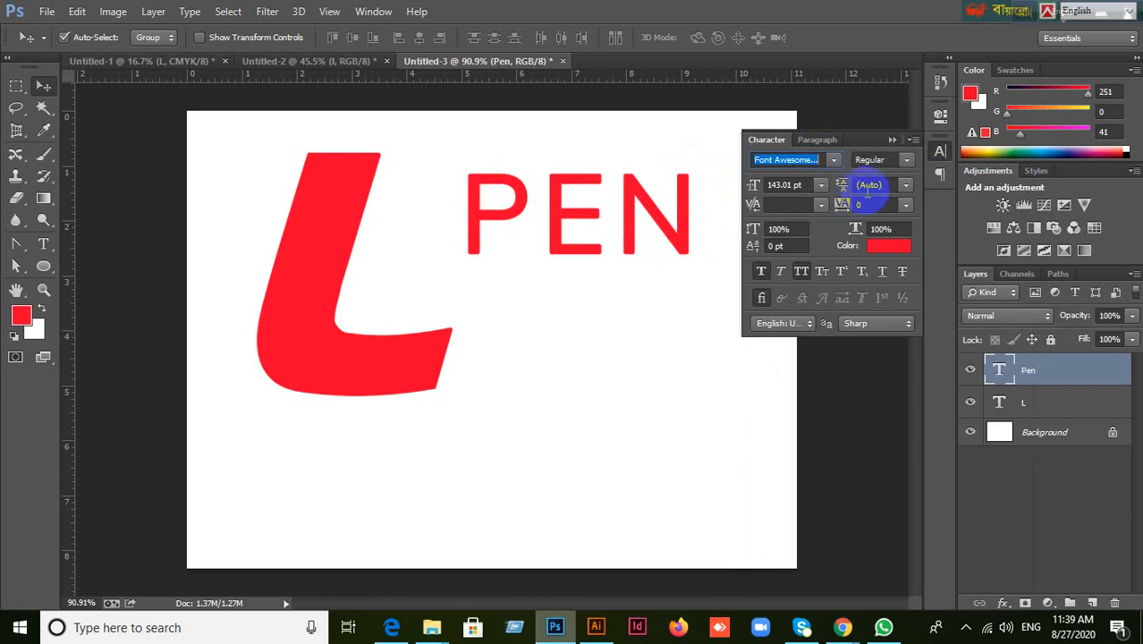
pyautogui.click(894, 159)
pyautogui.click(889, 185)
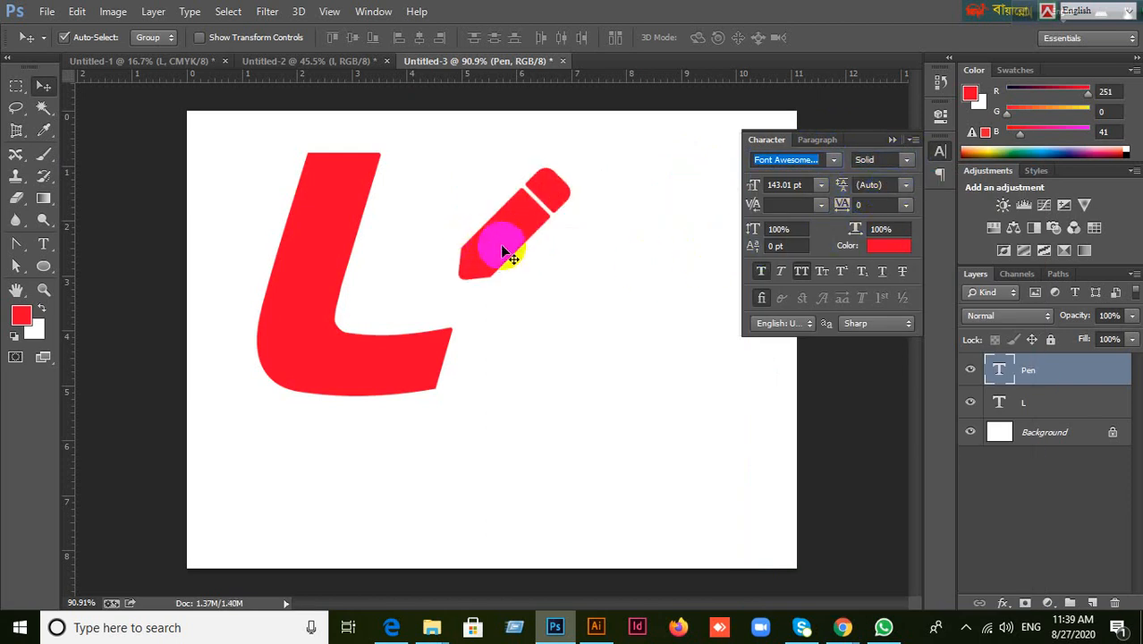
# Move the pencil icon slightly farther away from the L, keeping it in the upper half of the canvas.
pyautogui.moveTo(503, 251)
pyautogui.mouseDown()
pyautogui.moveTo(548, 245)
pyautogui.moveTo(527, 238)
pyautogui.mouseUp()
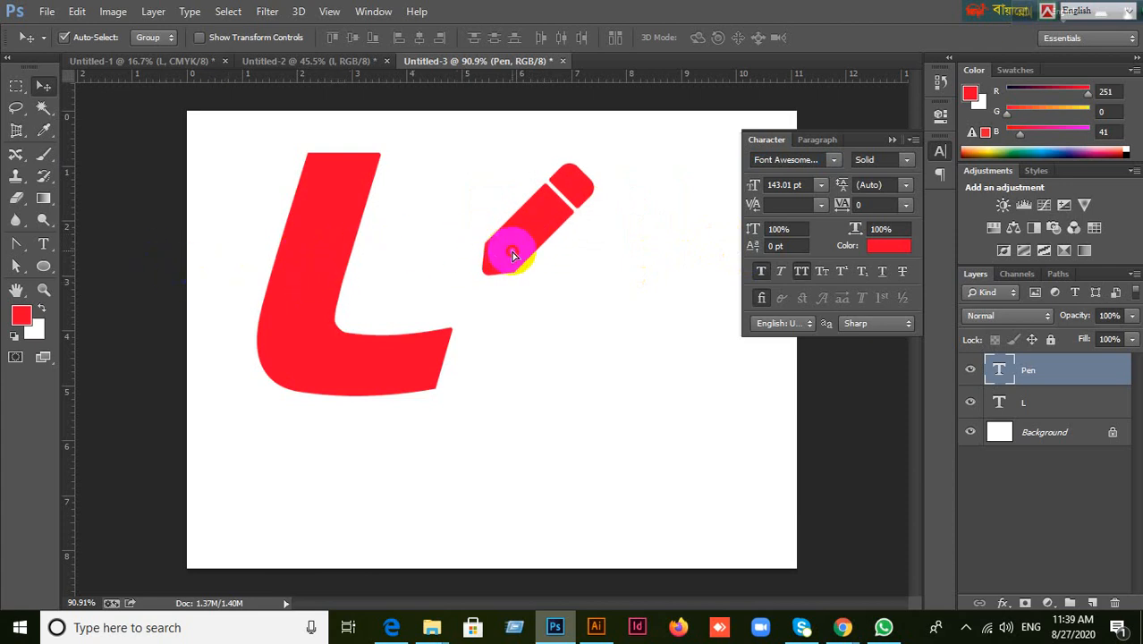
pyautogui.moveTo(512, 256)
pyautogui.mouseDown()
pyautogui.moveTo(493, 254)
pyautogui.moveTo(523, 260)
pyautogui.mouseUp()
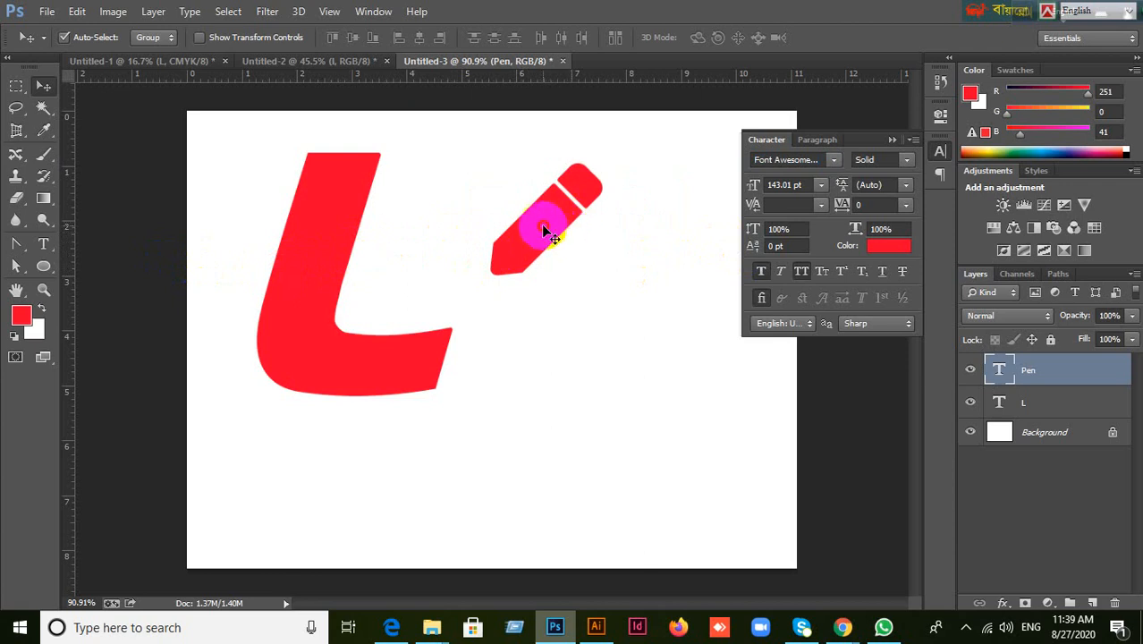
pyautogui.moveTo(541, 231); pyautogui.dragTo(570, 238)
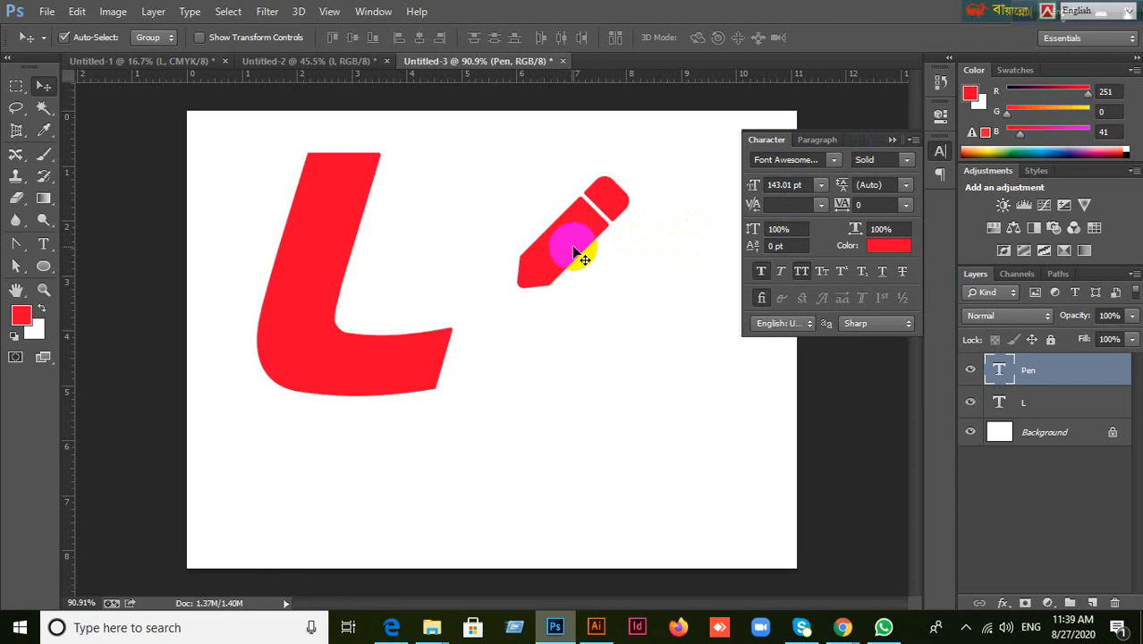
pyautogui.moveTo(574, 244); pyautogui.dragTo(586, 244)
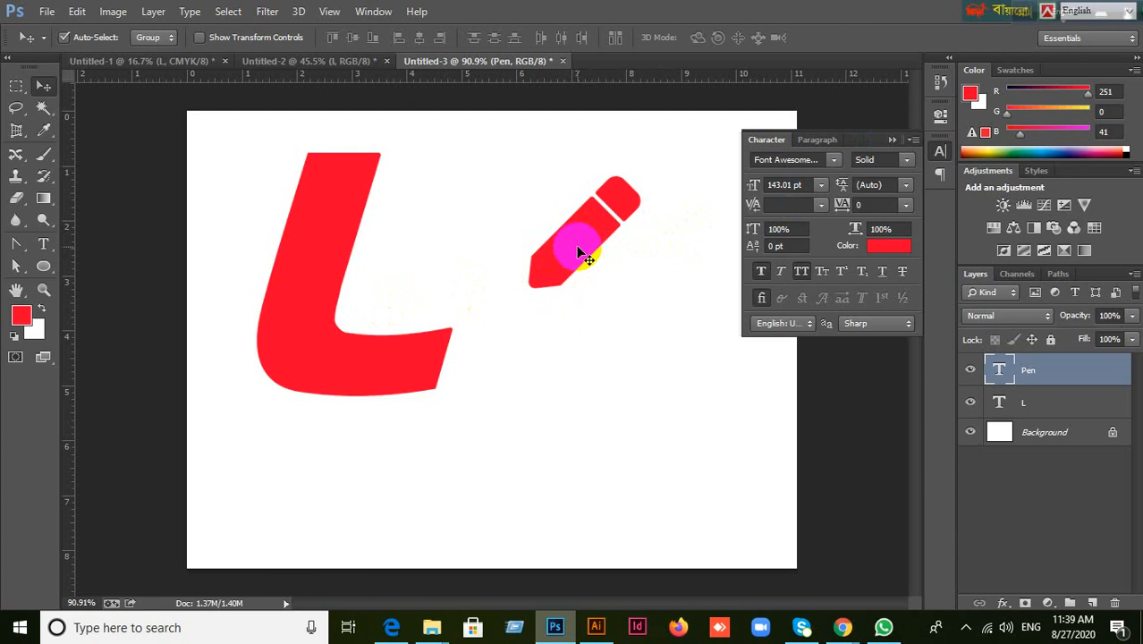
# Delete the pencil icon's layer, undo the deletion and shift the icon slightly lower on the canvas.
pyautogui.press('Delete')
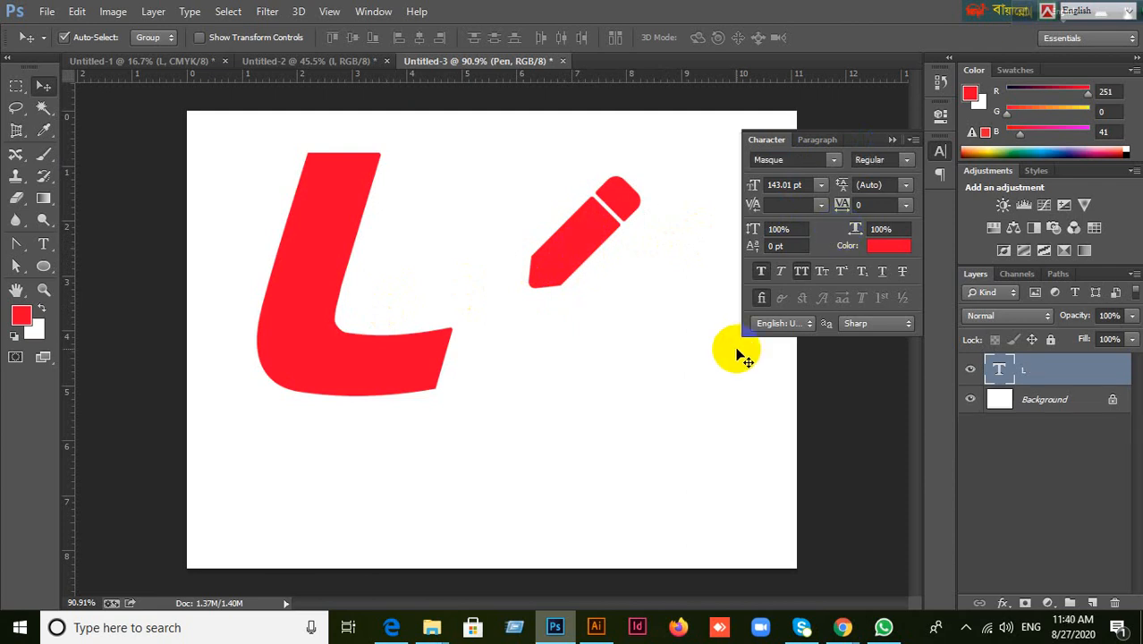
pyautogui.hotkey('ctrl', 'z')
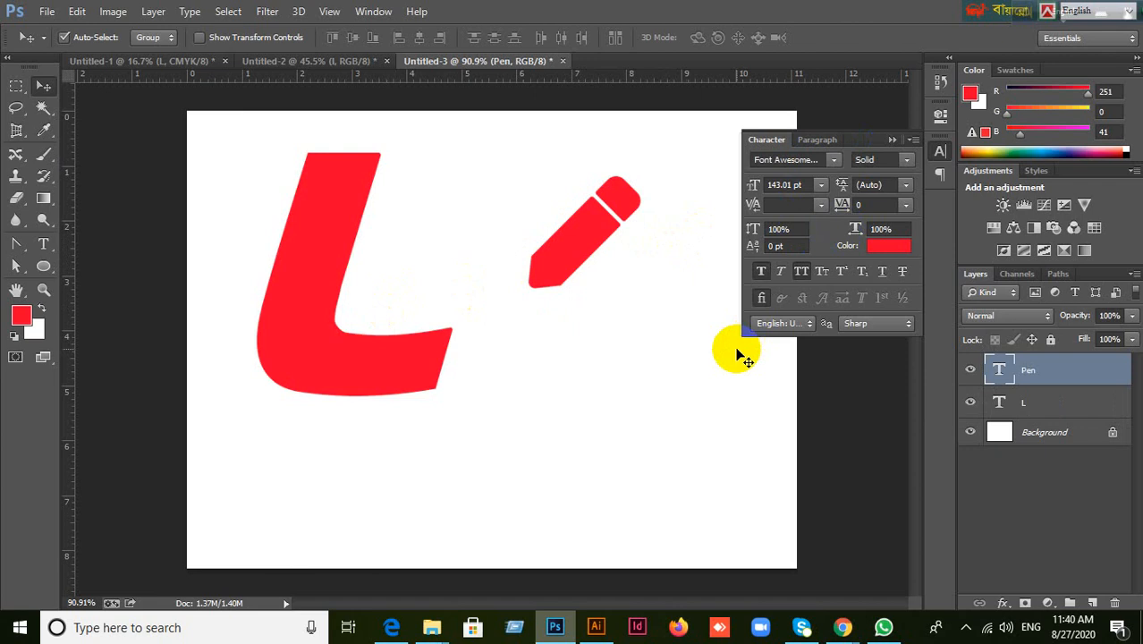
pyautogui.moveTo(572, 267); pyautogui.dragTo(581, 317)
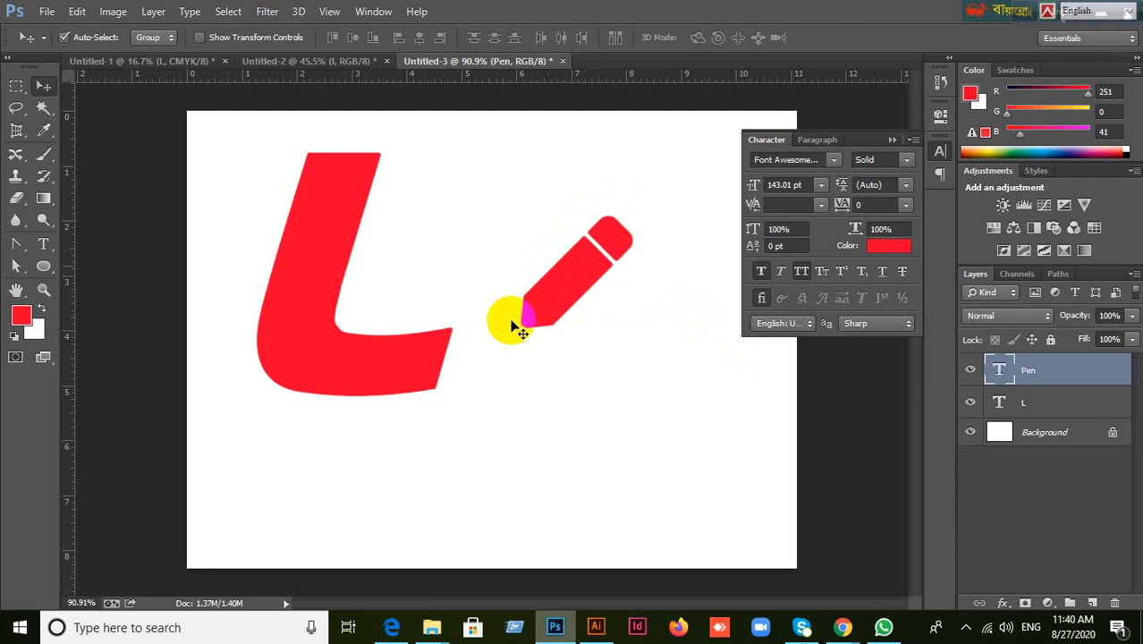
# Rename the pencil icon's layer to Phone.
pyautogui.doubleClick(1032, 370)
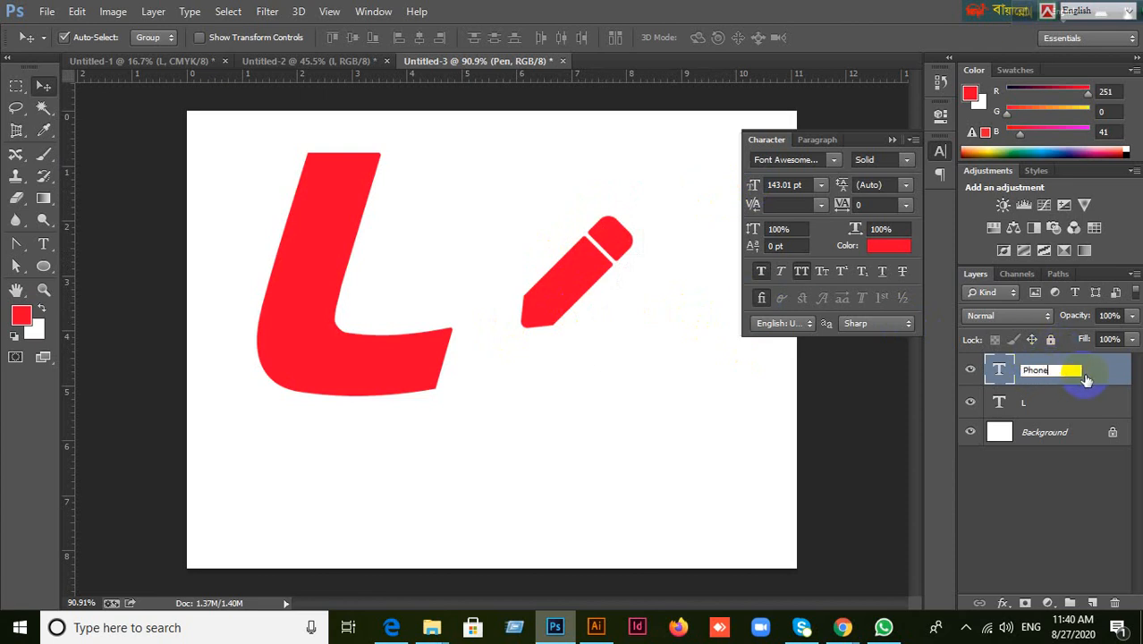
pyautogui.press('Return')
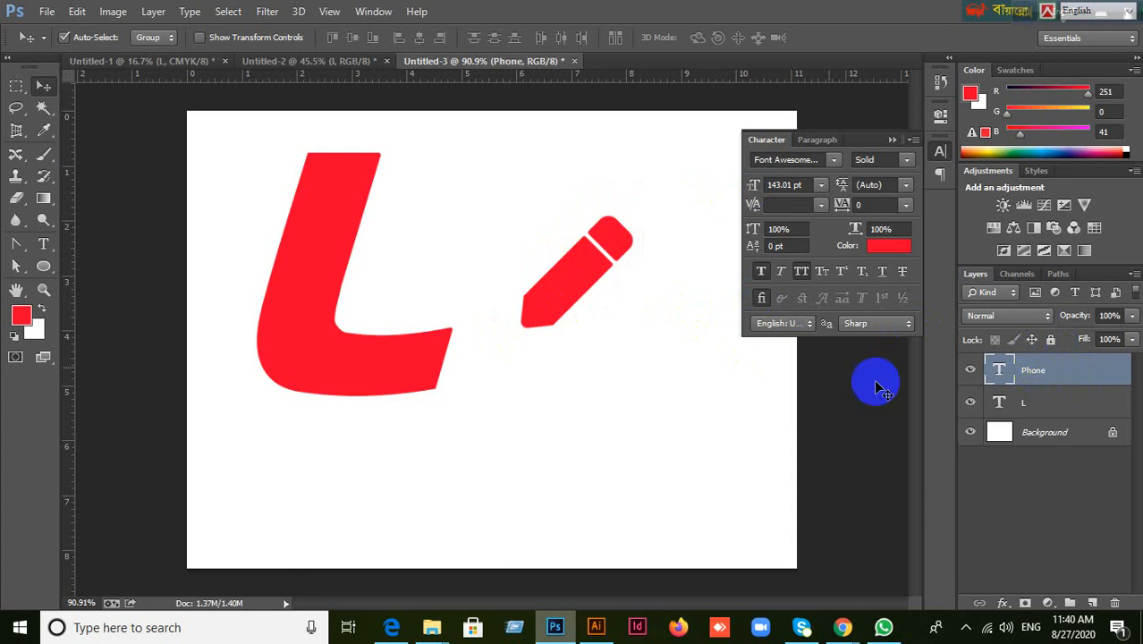
# Replace the pencil icon's text with PHONE and place the phone icon beside the L.
pyautogui.doubleClick(996, 372)
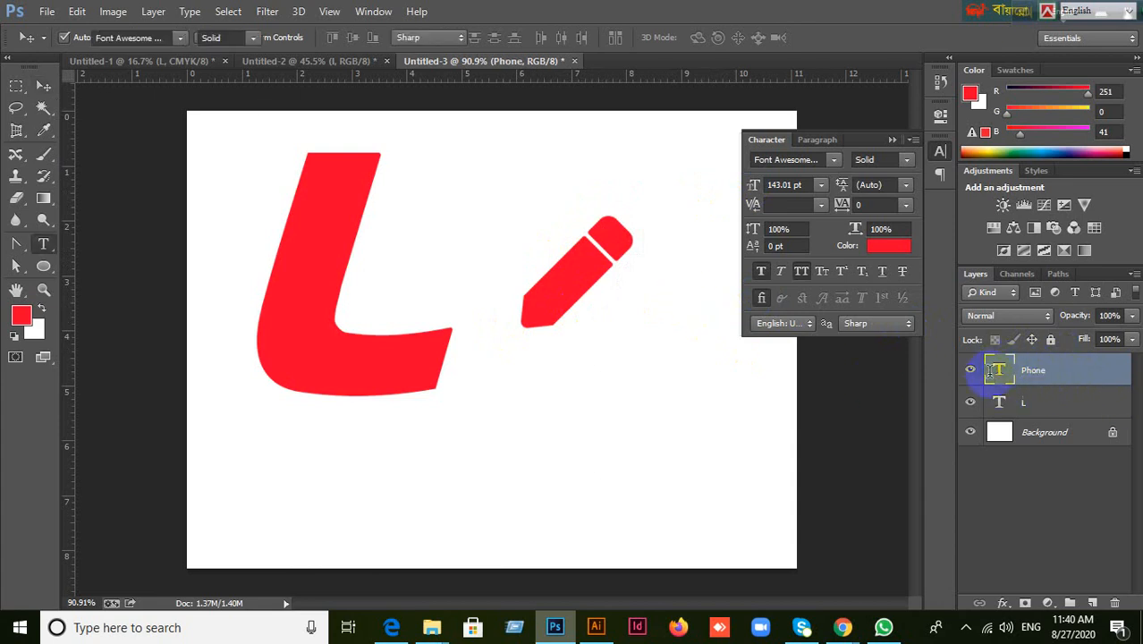
pyautogui.press('Left')
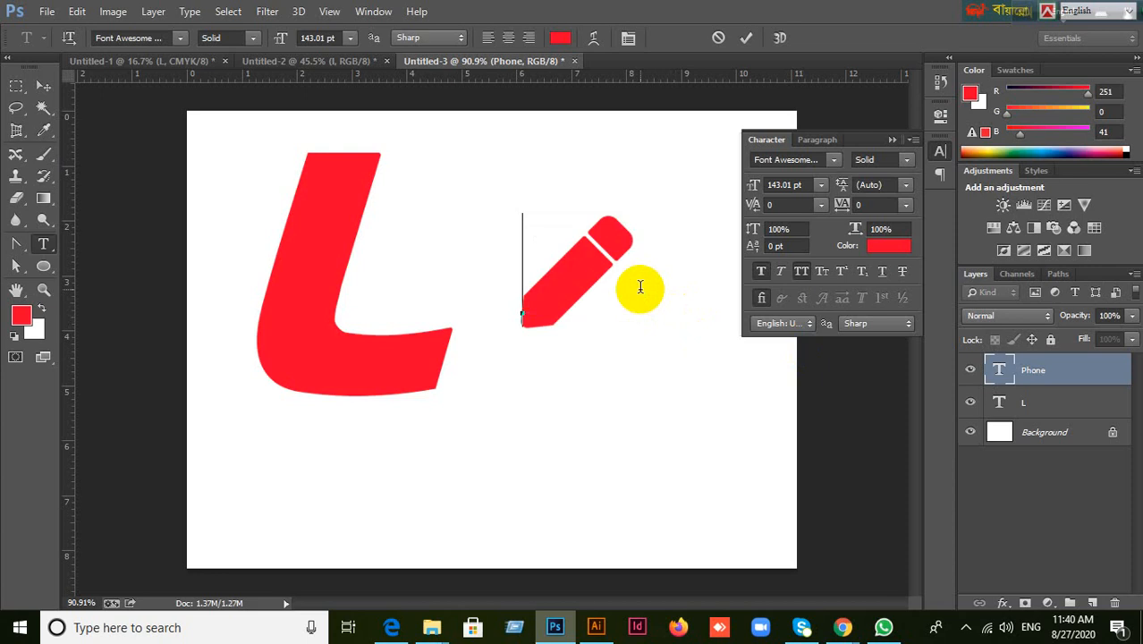
pyautogui.press('Delete')
pyautogui.write('PHONE')
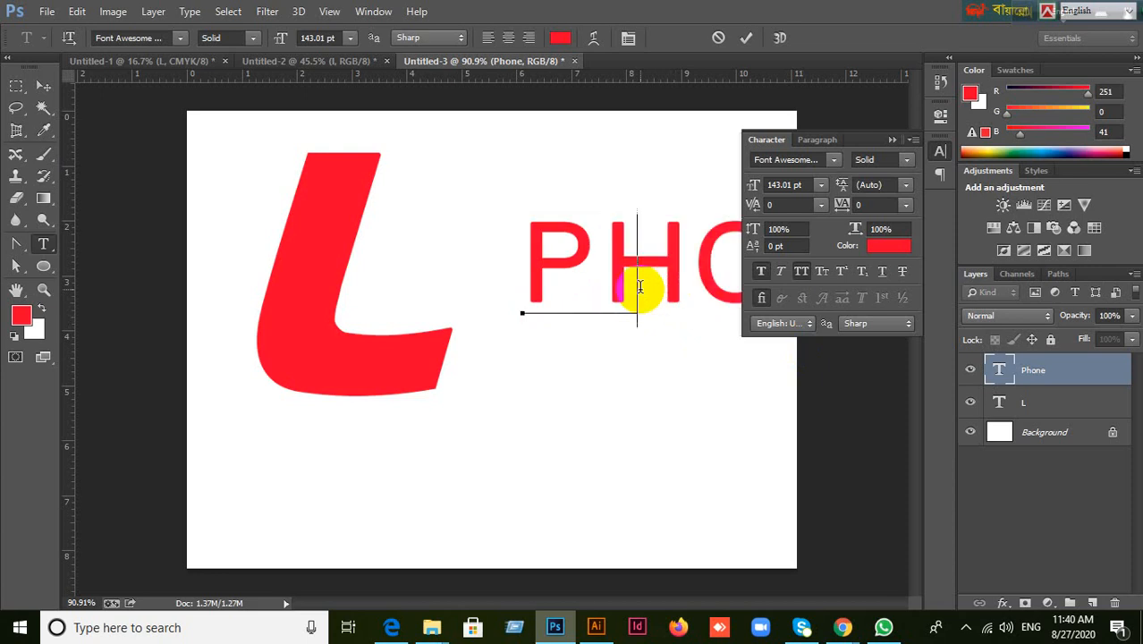
pyautogui.click(748, 38)
pyautogui.press('v')
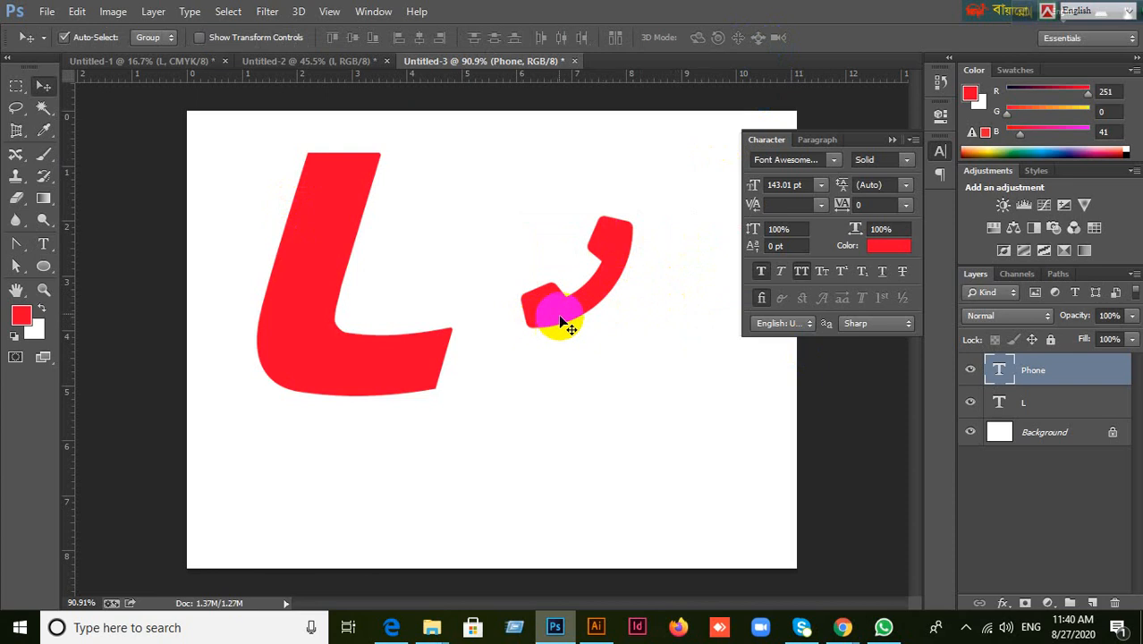
pyautogui.moveTo(561, 317); pyautogui.dragTo(519, 280)
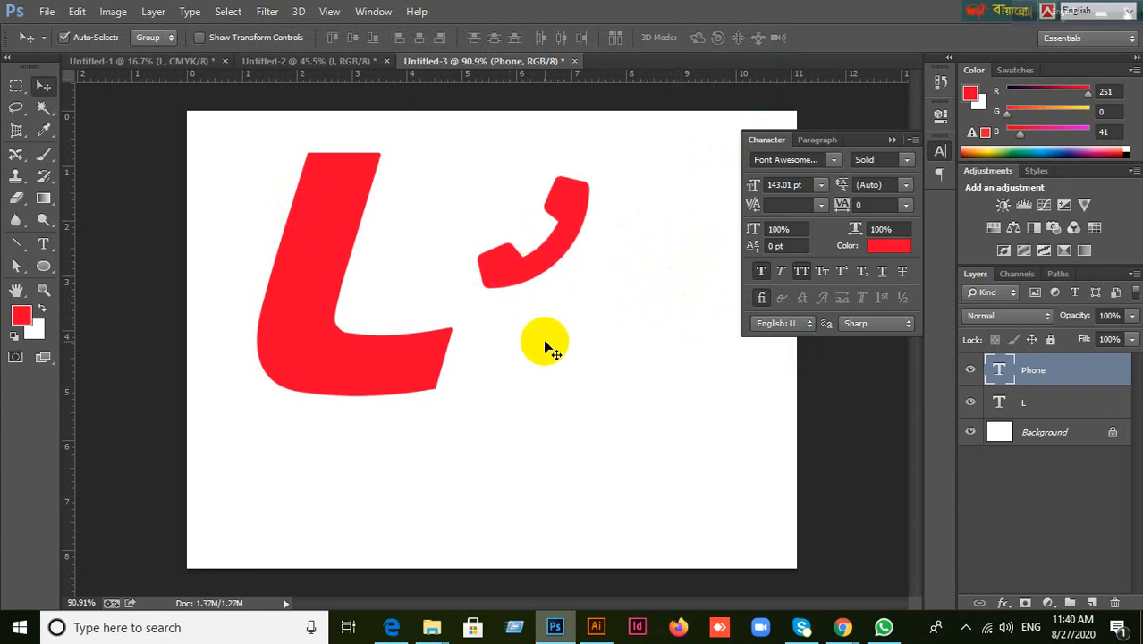
pyautogui.moveTo(508, 270); pyautogui.dragTo(563, 290)
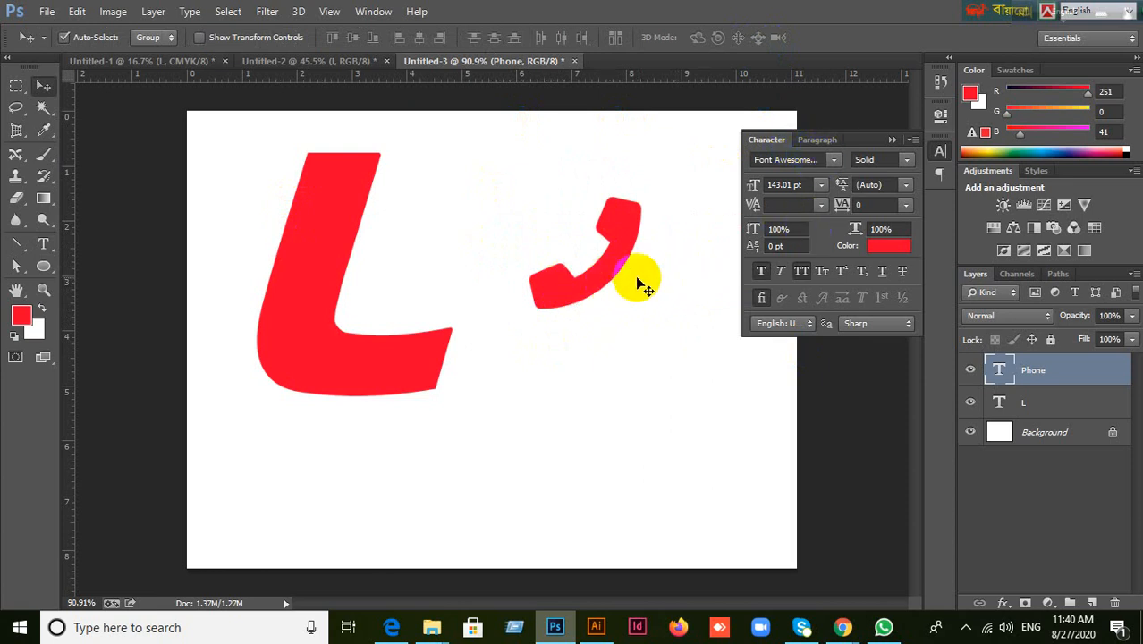
# Check the Google Meet window in Chrome and return to the lettering document in Photoshop.
pyautogui.click(842, 629)
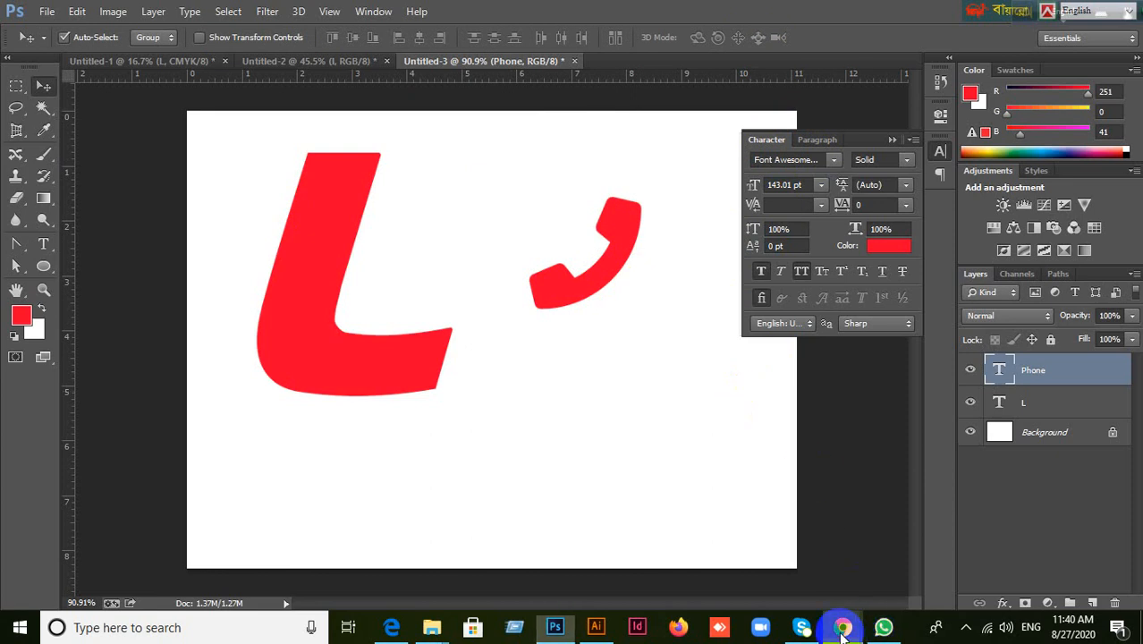
pyautogui.click(701, 555)
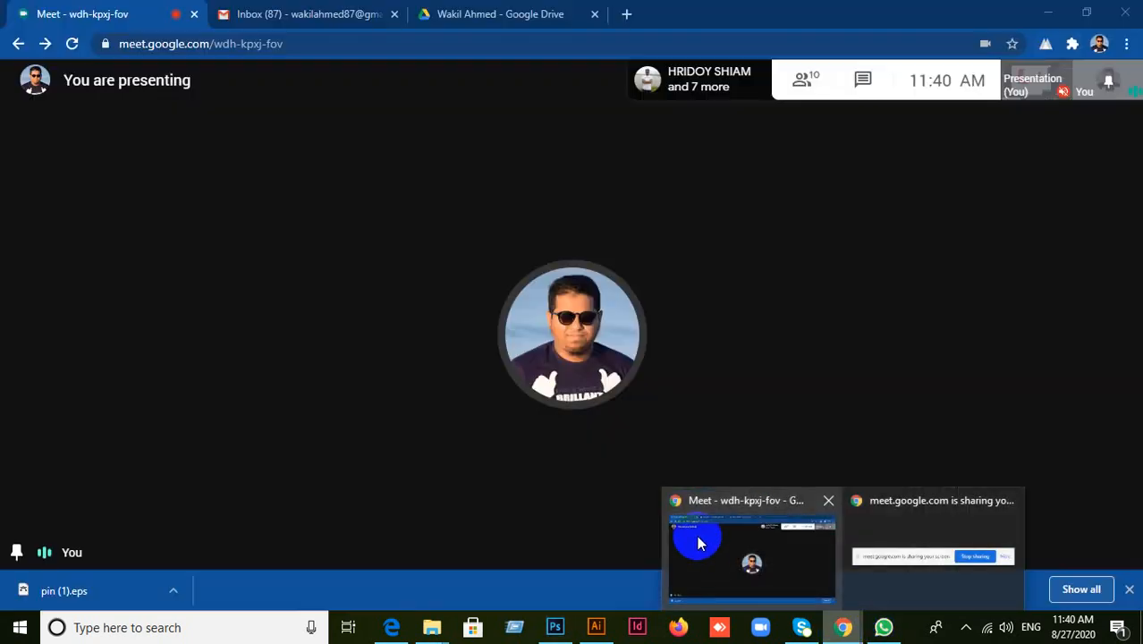
pyautogui.click(530, 64)
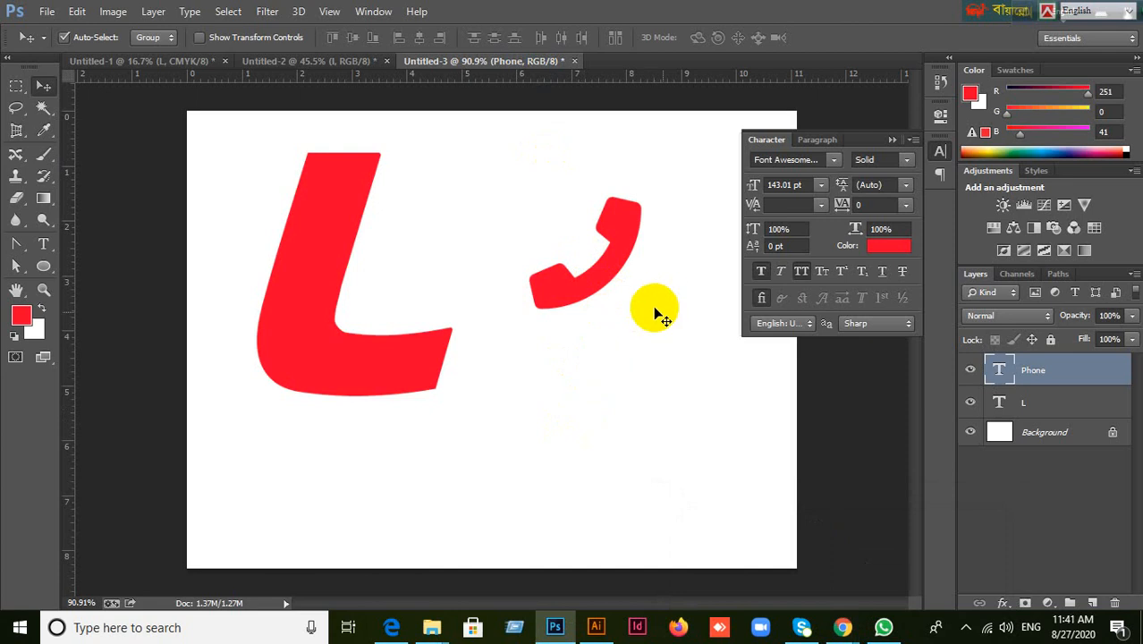
# Delete the phone icon's layer and add a new PEN text in Masque beside the L.
pyautogui.press('Delete')
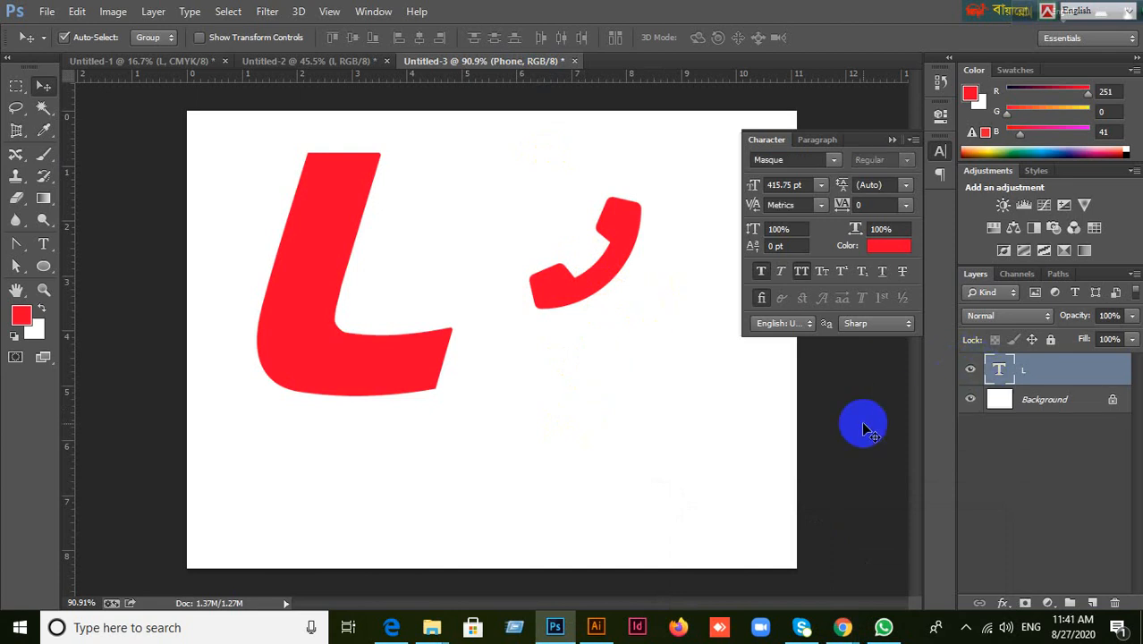
pyautogui.click(43, 244)
pyautogui.click(614, 235)
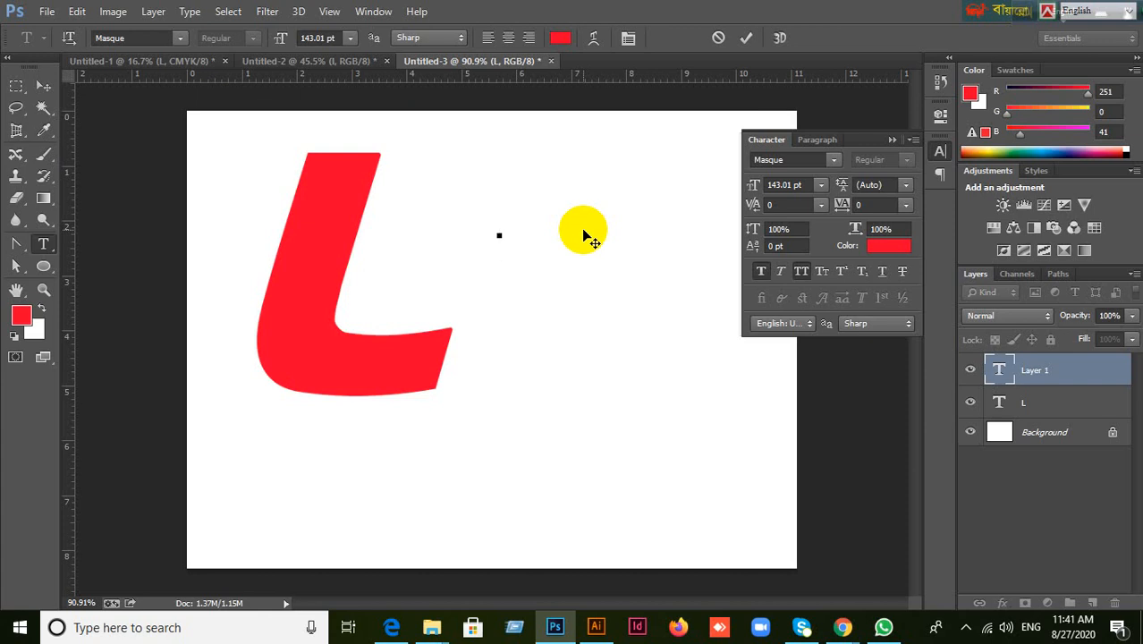
pyautogui.write('PEN')
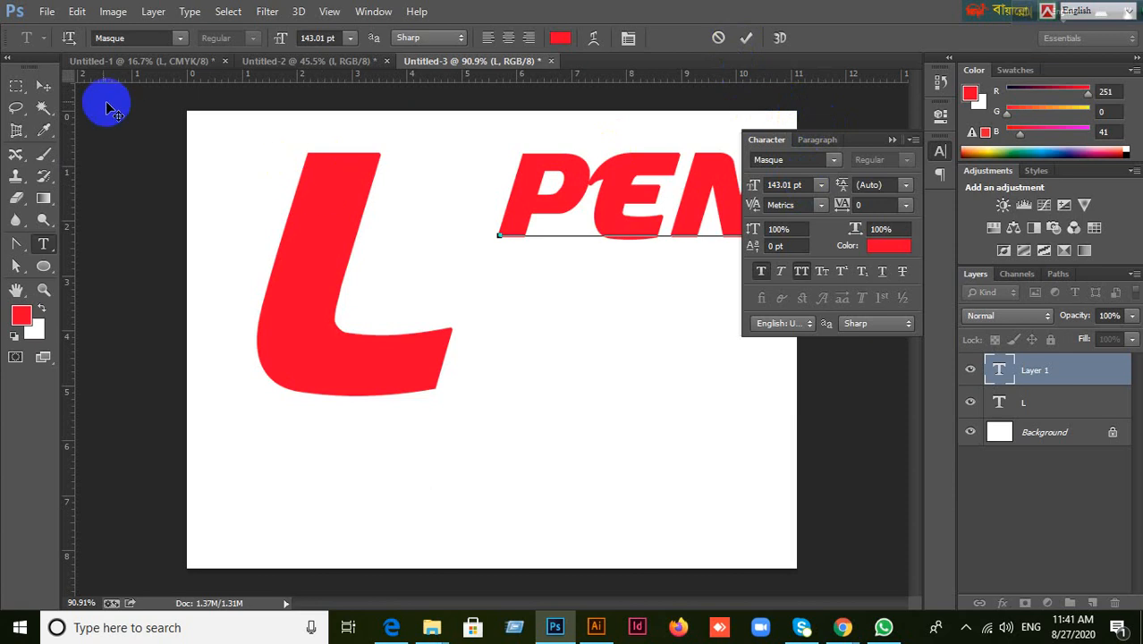
pyautogui.click(43, 85)
pyautogui.moveTo(610, 204); pyautogui.dragTo(580, 232)
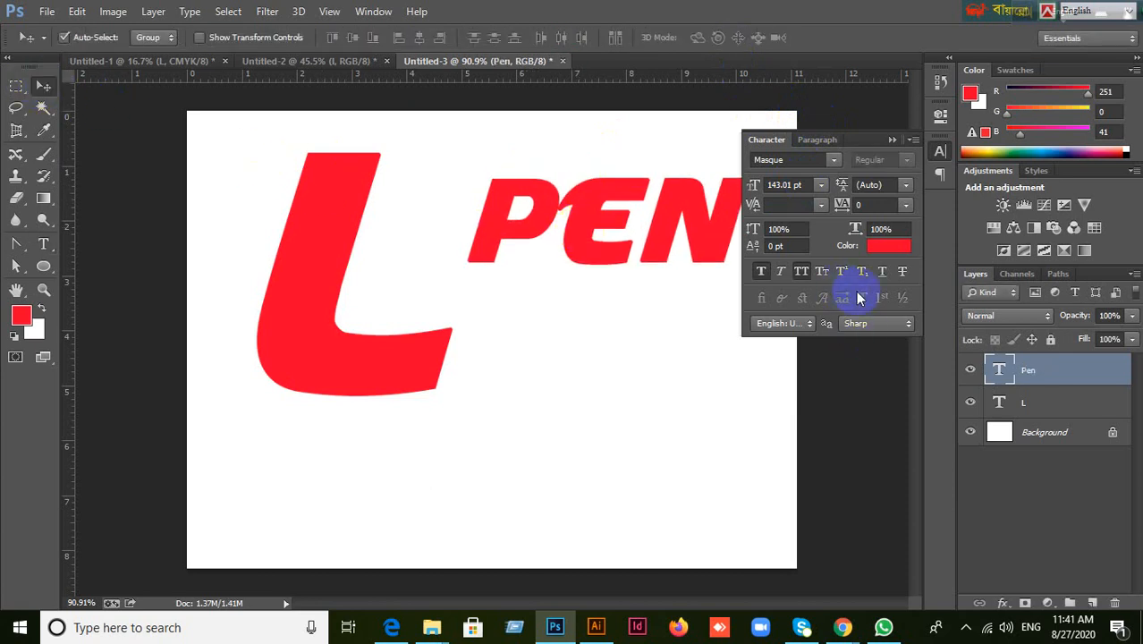
# Change the PEN text's font to Fonarto.
pyautogui.click(783, 161)
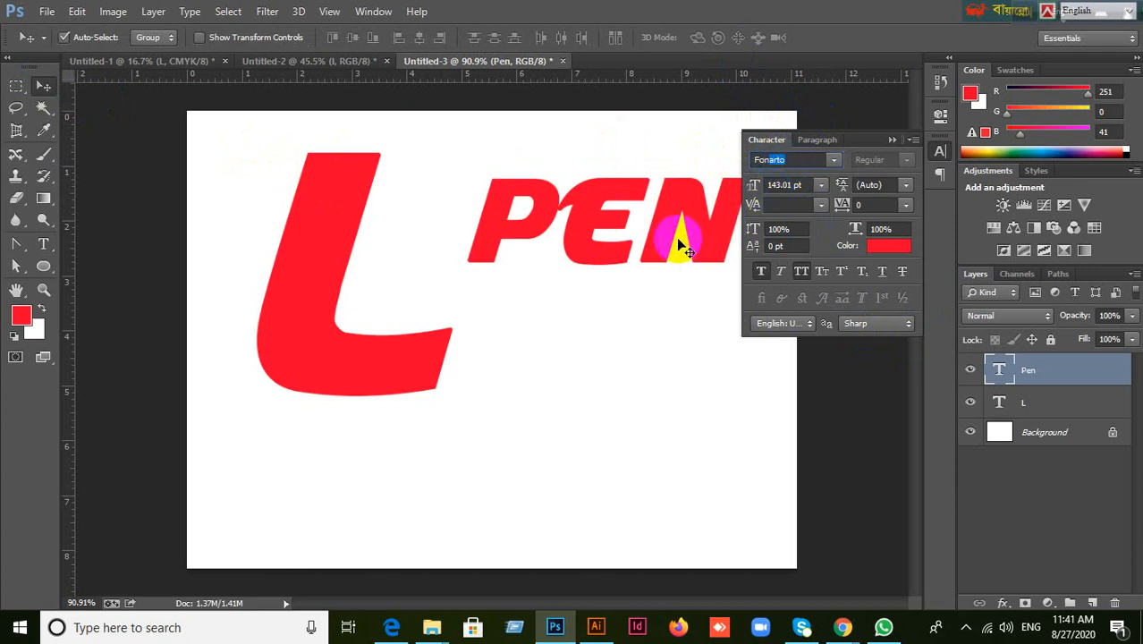
pyautogui.moveTo(676, 230); pyautogui.dragTo(665, 232)
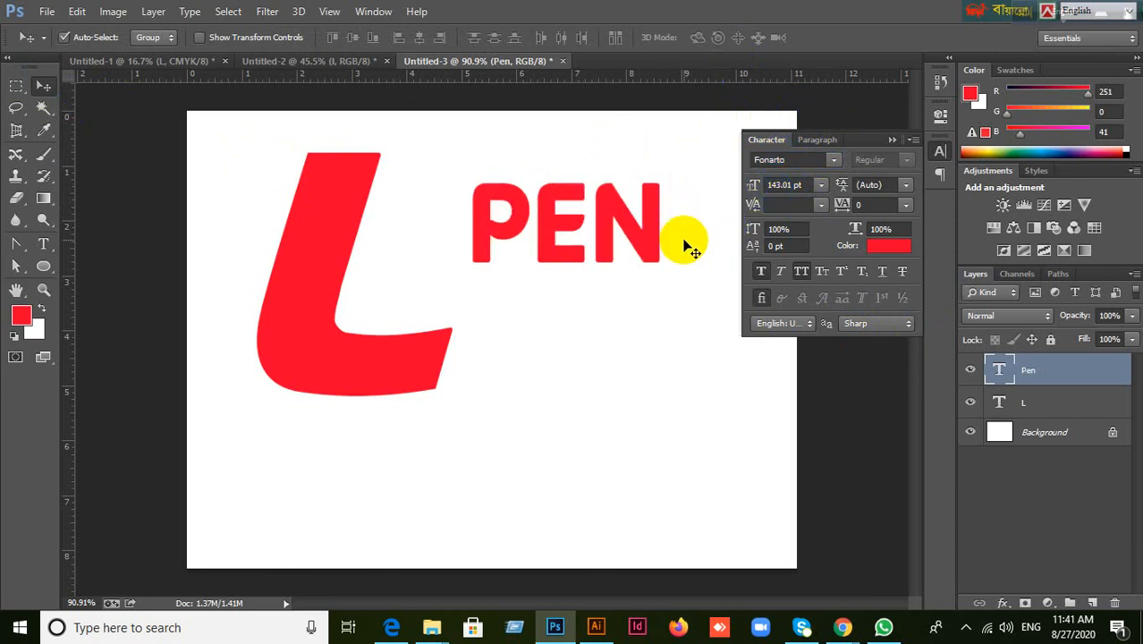
pyautogui.click(891, 142)
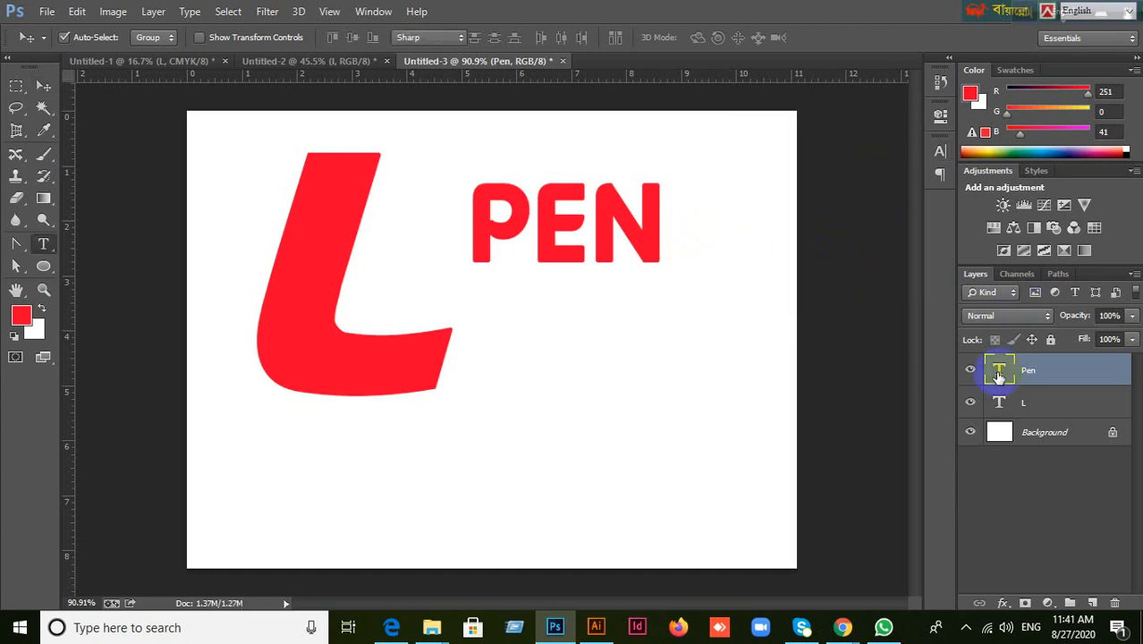
# Recolor only the letter N of the PEN text to blue 0029fb.
pyautogui.doubleClick(999, 371)
pyautogui.click(636, 236)
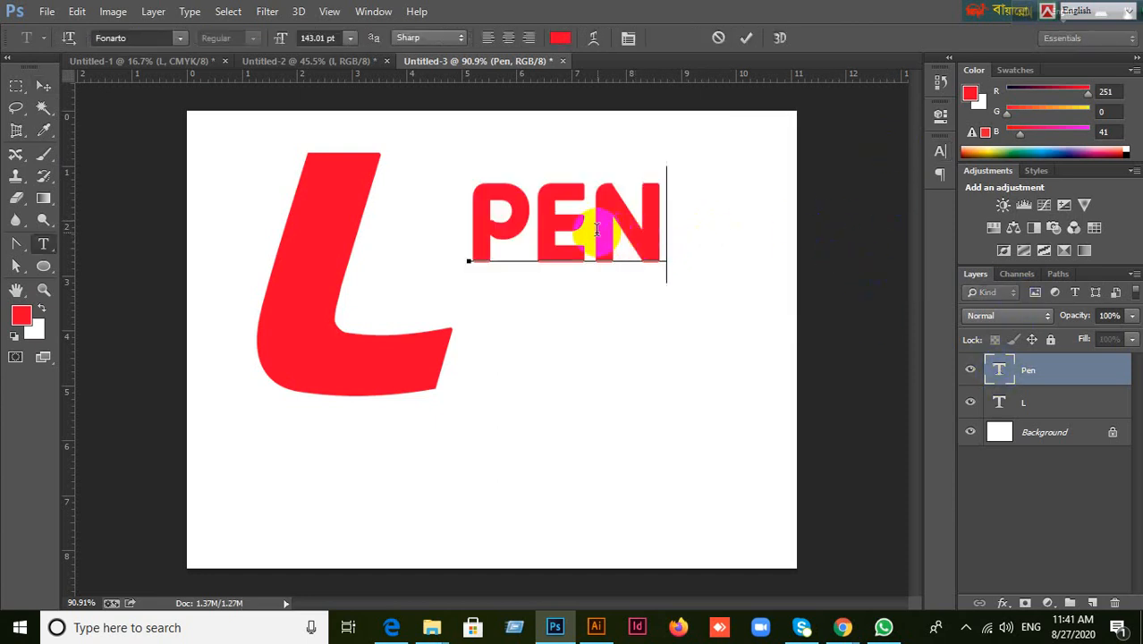
pyautogui.moveTo(589, 232); pyautogui.dragTo(685, 230)
pyautogui.click(22, 313)
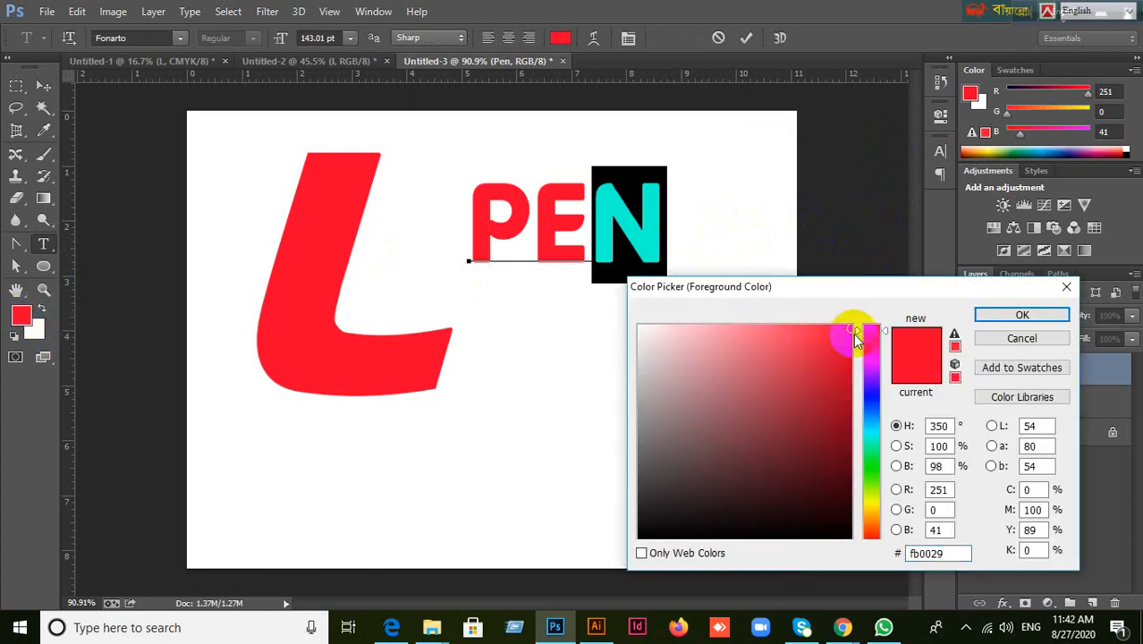
pyautogui.moveTo(856, 328); pyautogui.dragTo(881, 405)
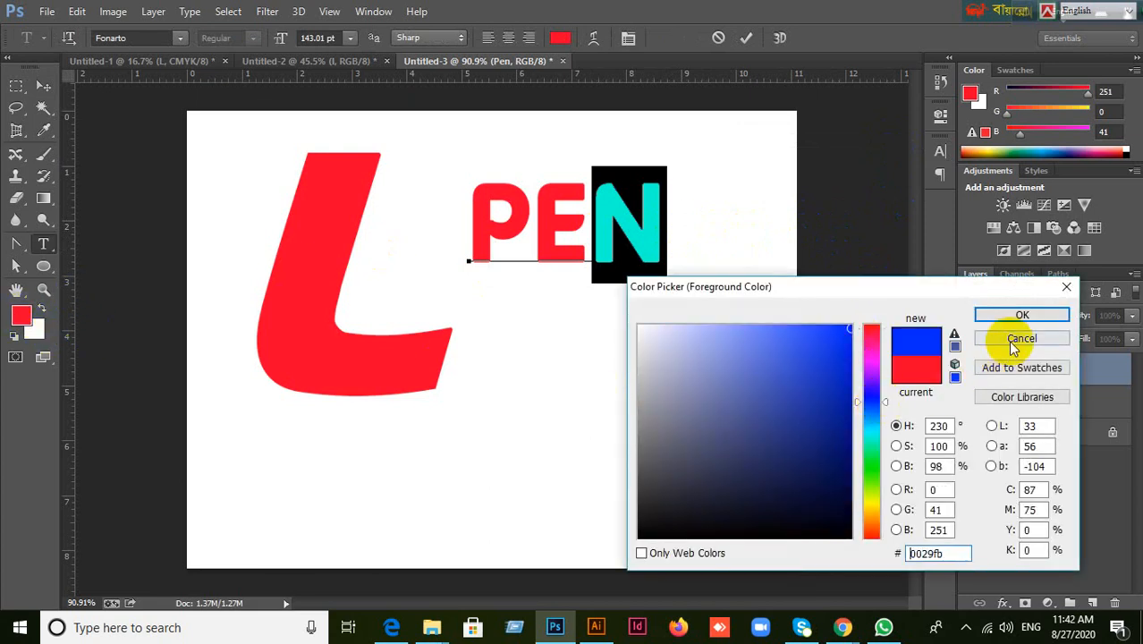
pyautogui.click(1022, 314)
pyautogui.click(583, 223)
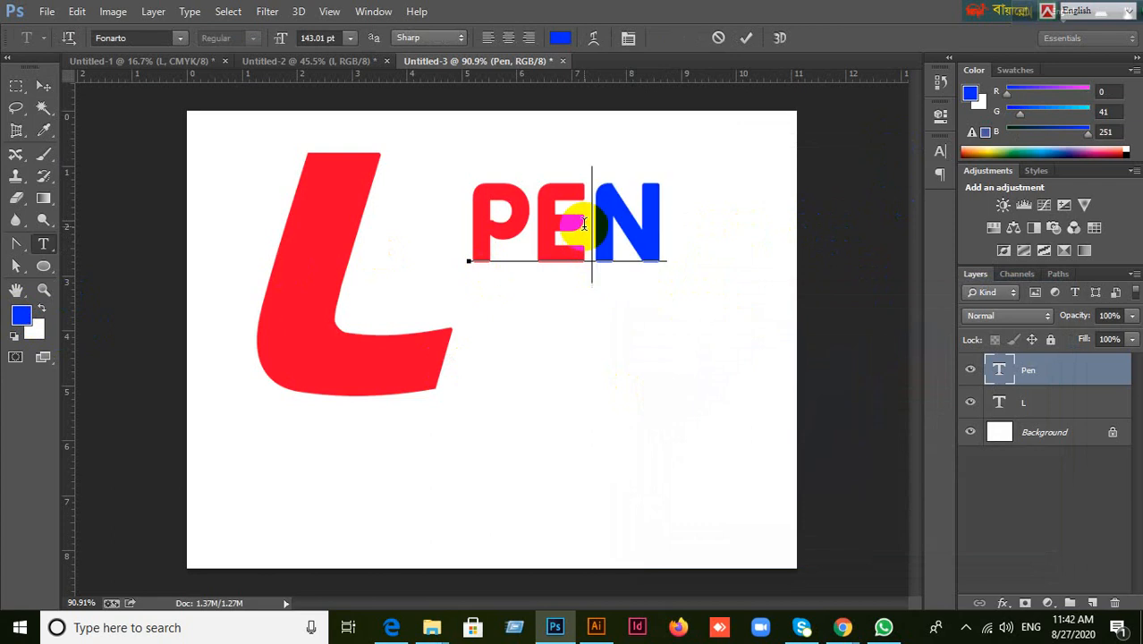
pyautogui.moveTo(583, 223); pyautogui.dragTo(537, 223)
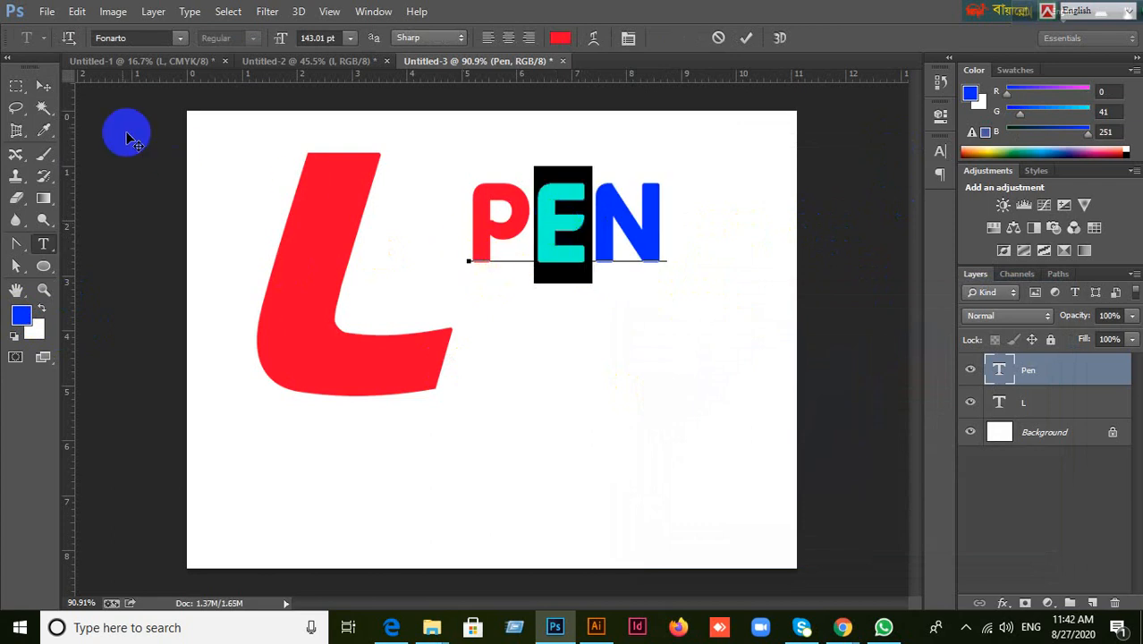
pyautogui.click(43, 85)
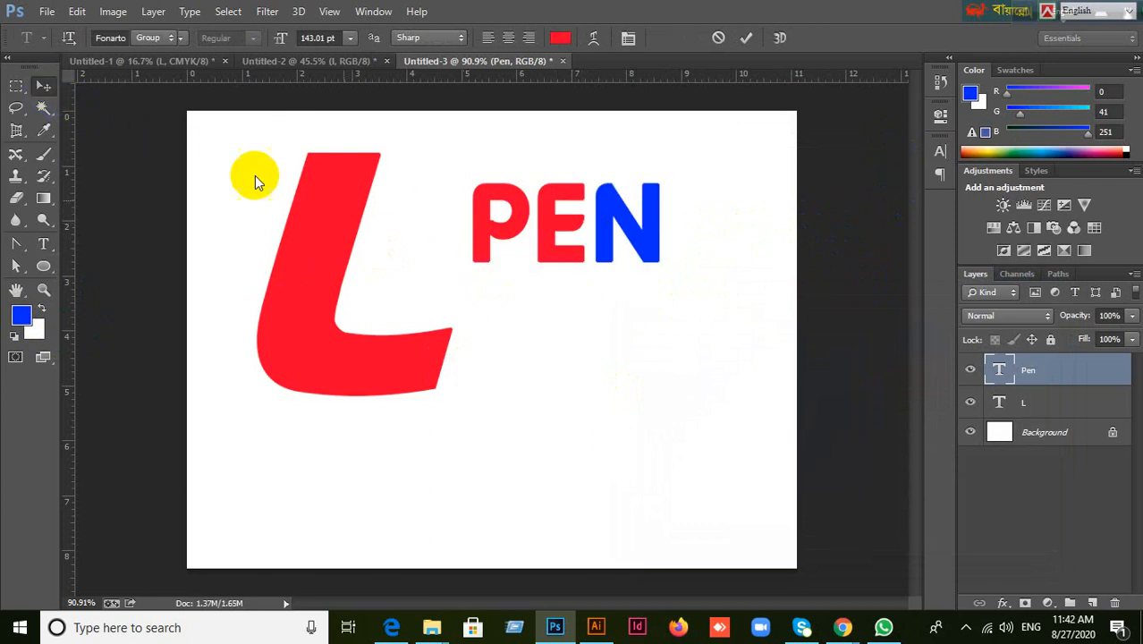
# Add a Gradient Overlay layer style to the Pen text layer.
pyautogui.click(1097, 380)
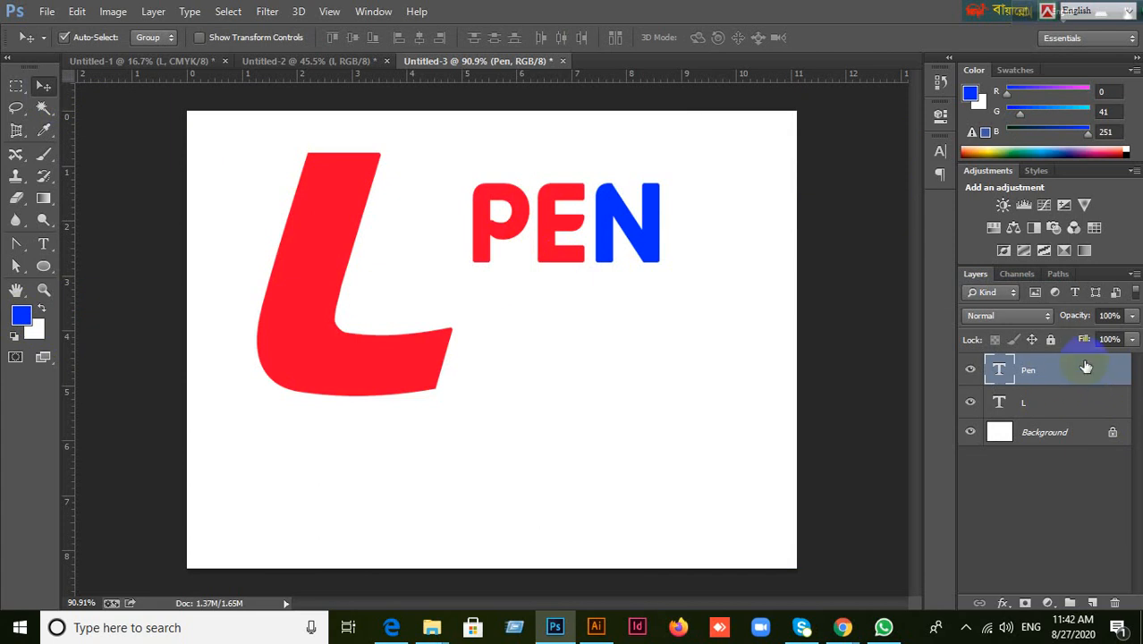
pyautogui.doubleClick(1042, 376)
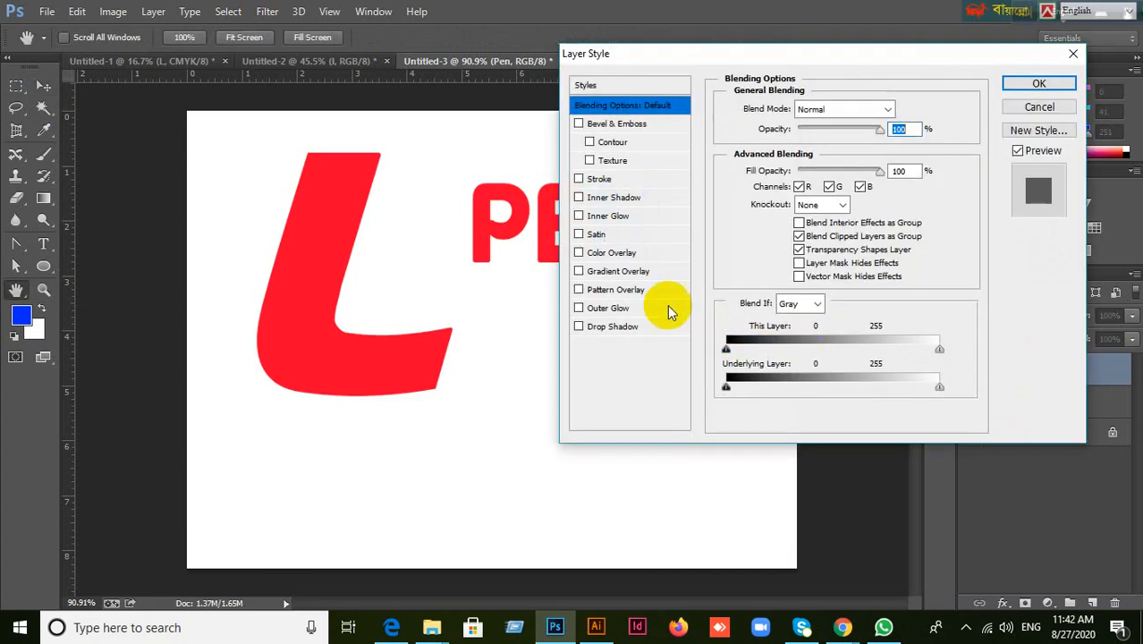
pyautogui.click(578, 272)
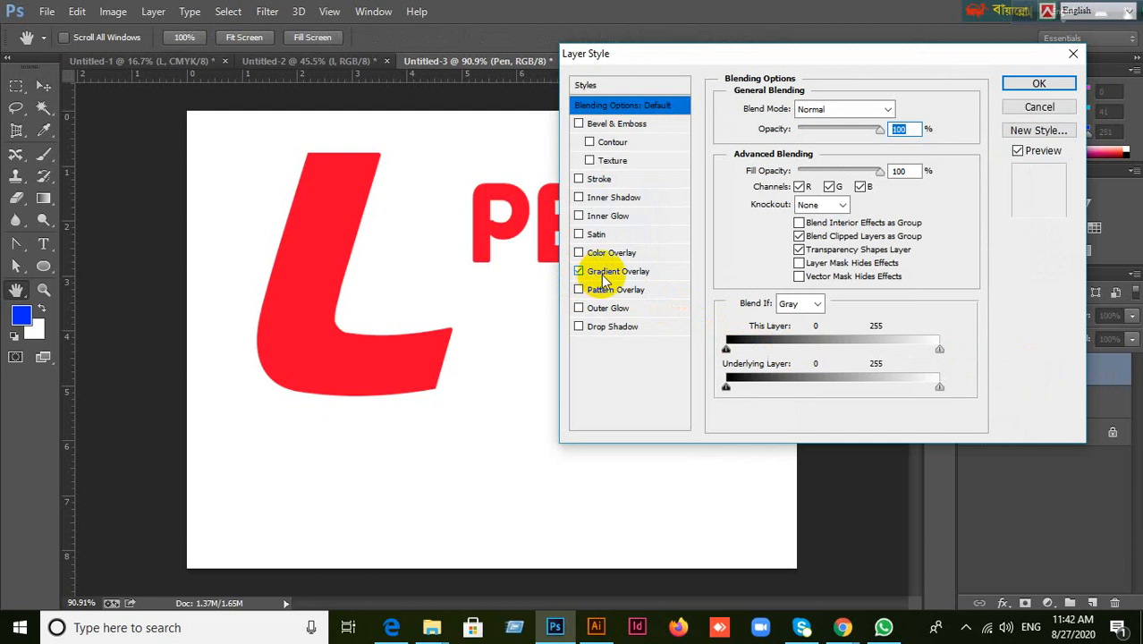
pyautogui.click(631, 272)
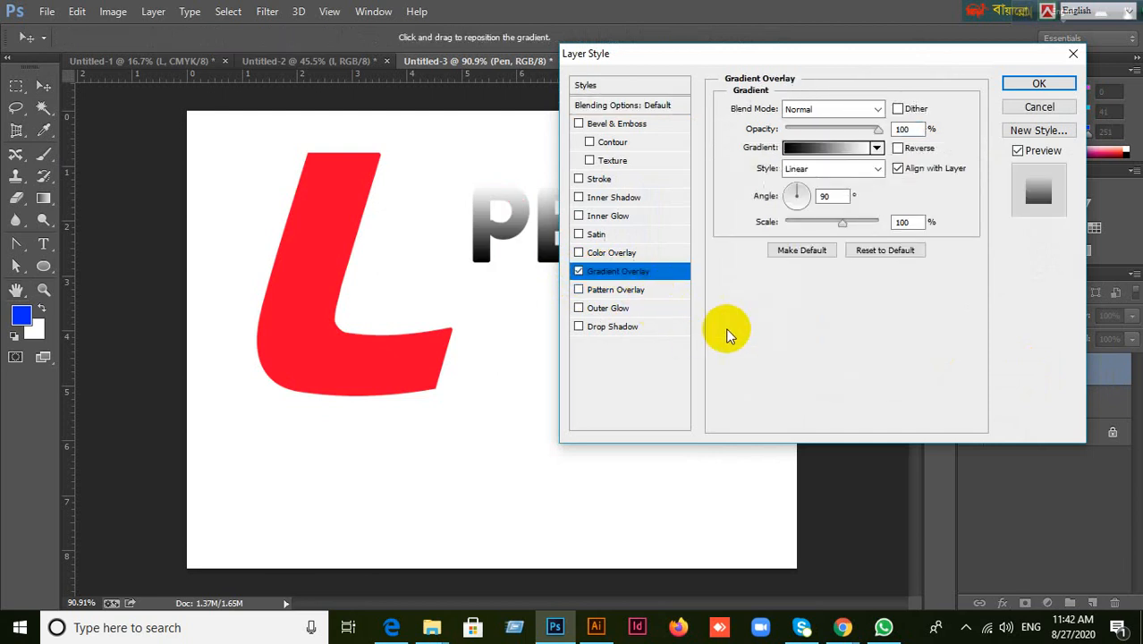
pyautogui.moveTo(856, 59); pyautogui.dragTo(655, 246)
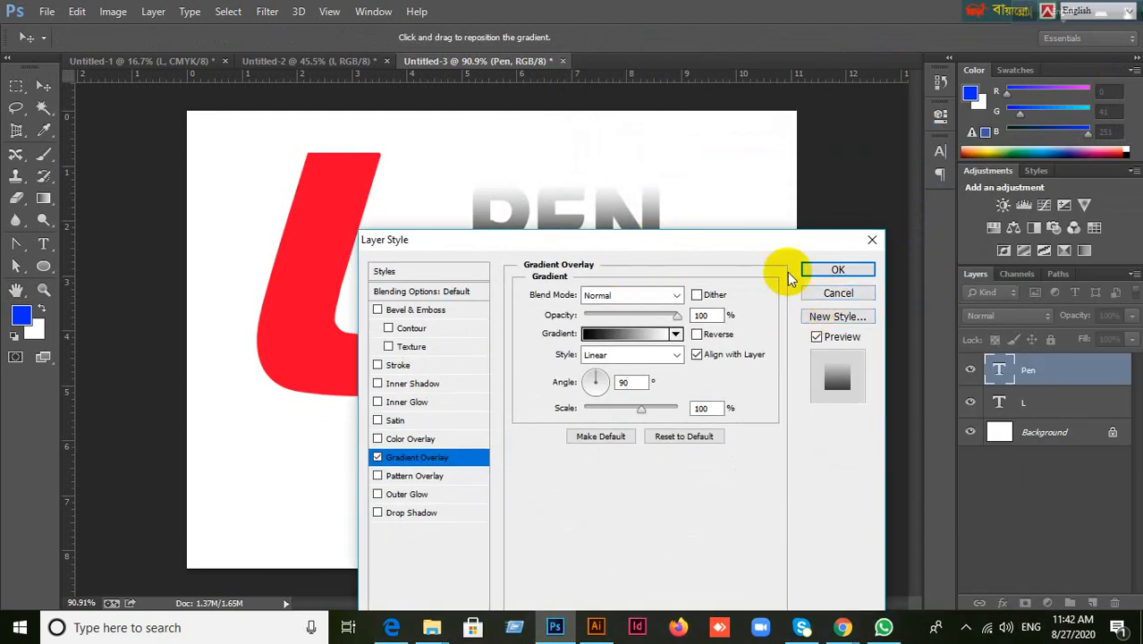
# Try several gradient presets on the PEN text's overlay and apply the orange-yellow-orange one.
pyautogui.click(627, 336)
pyautogui.click(558, 127)
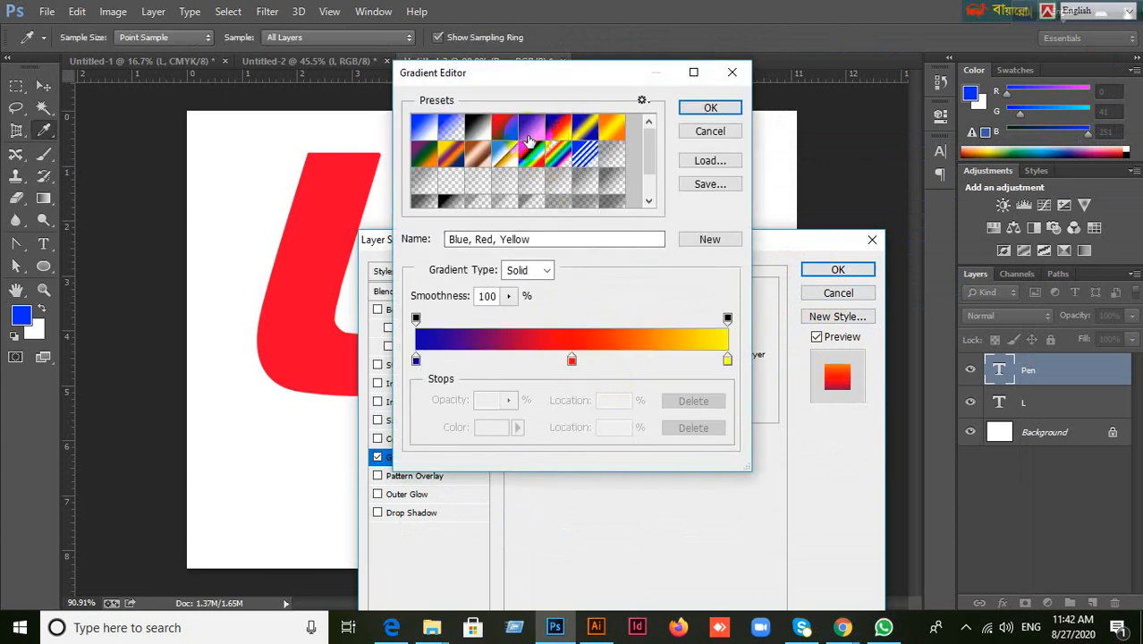
pyautogui.click(532, 127)
pyautogui.click(504, 127)
pyautogui.click(479, 129)
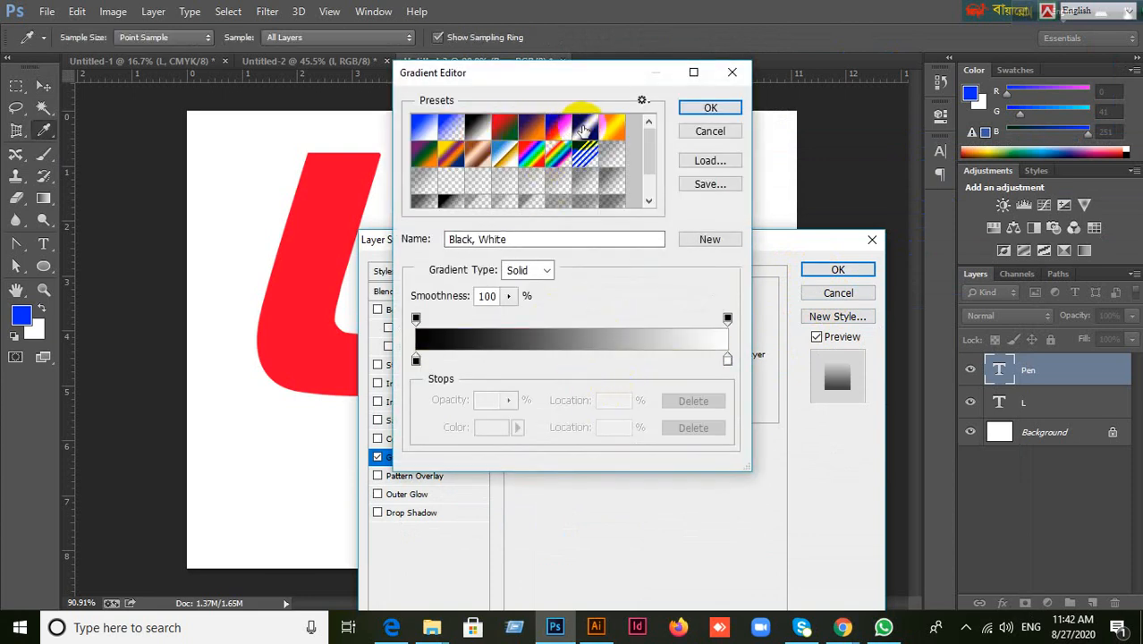
pyautogui.click(585, 127)
pyautogui.click(612, 127)
pyautogui.click(720, 110)
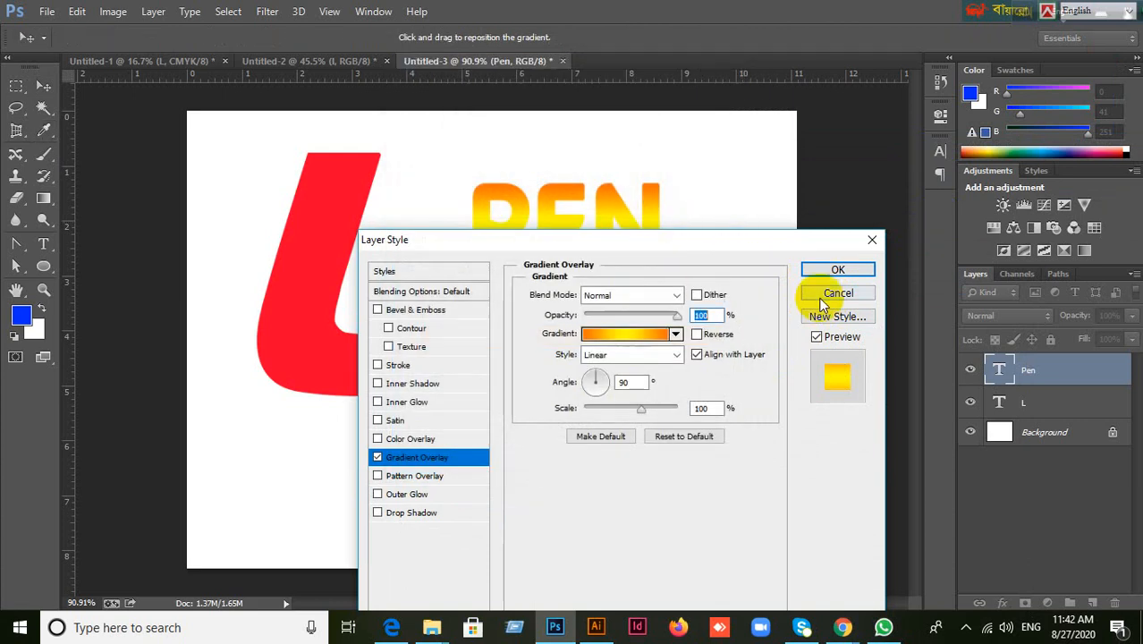
pyautogui.press('Return')
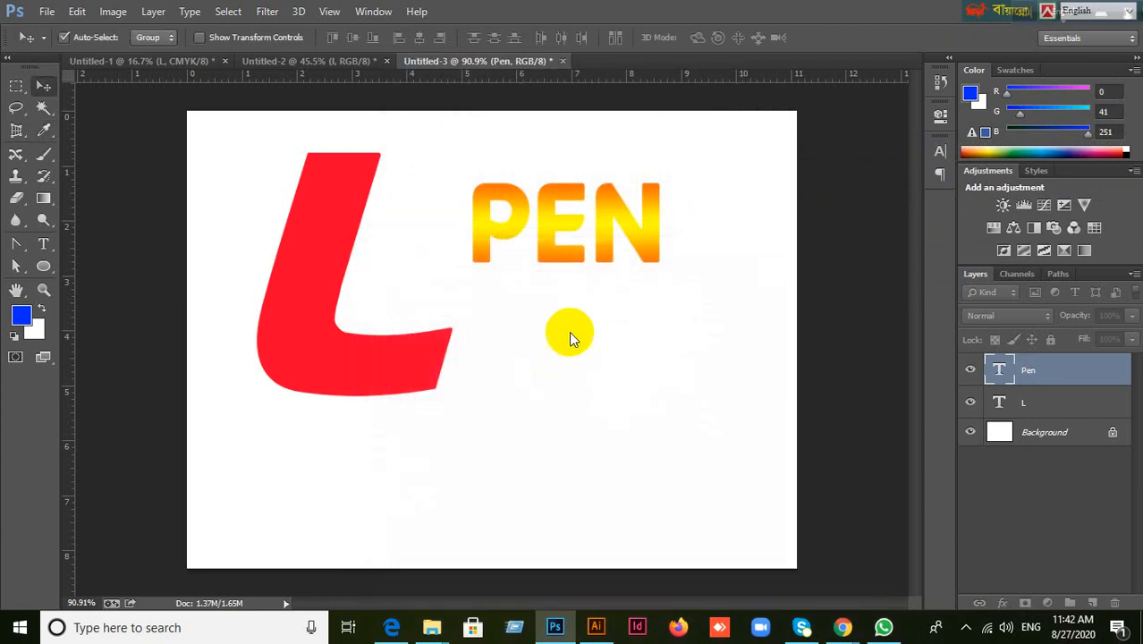
# Delete the Pen and L text layers so only the Background remains.
pyautogui.press('Delete')
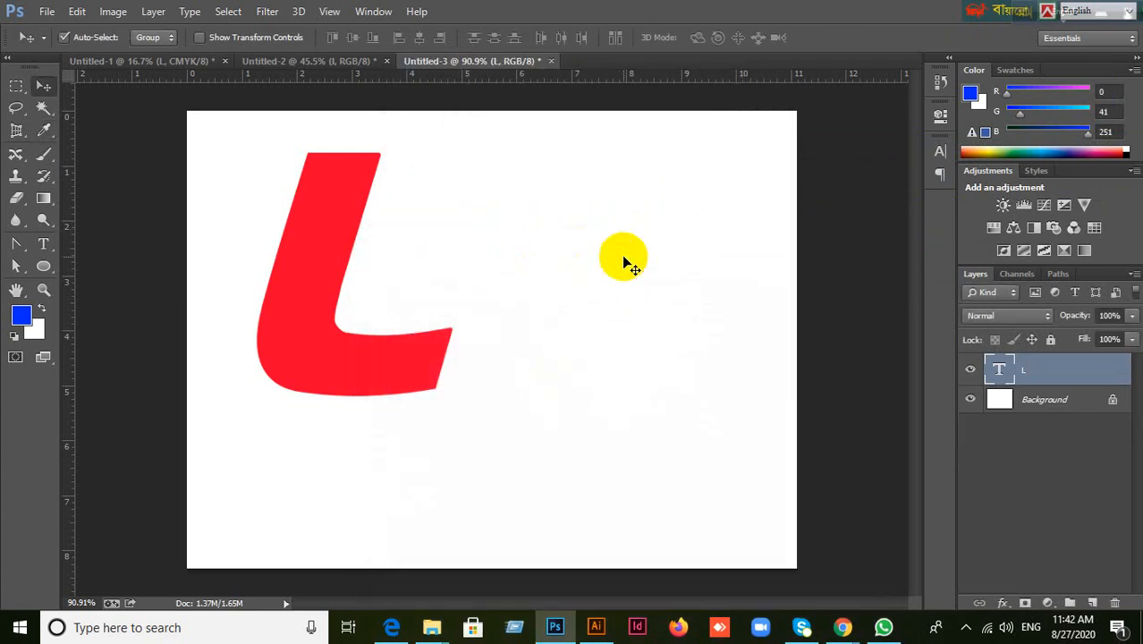
pyautogui.moveTo(442, 354); pyautogui.dragTo(460, 351)
pyautogui.press('Delete')
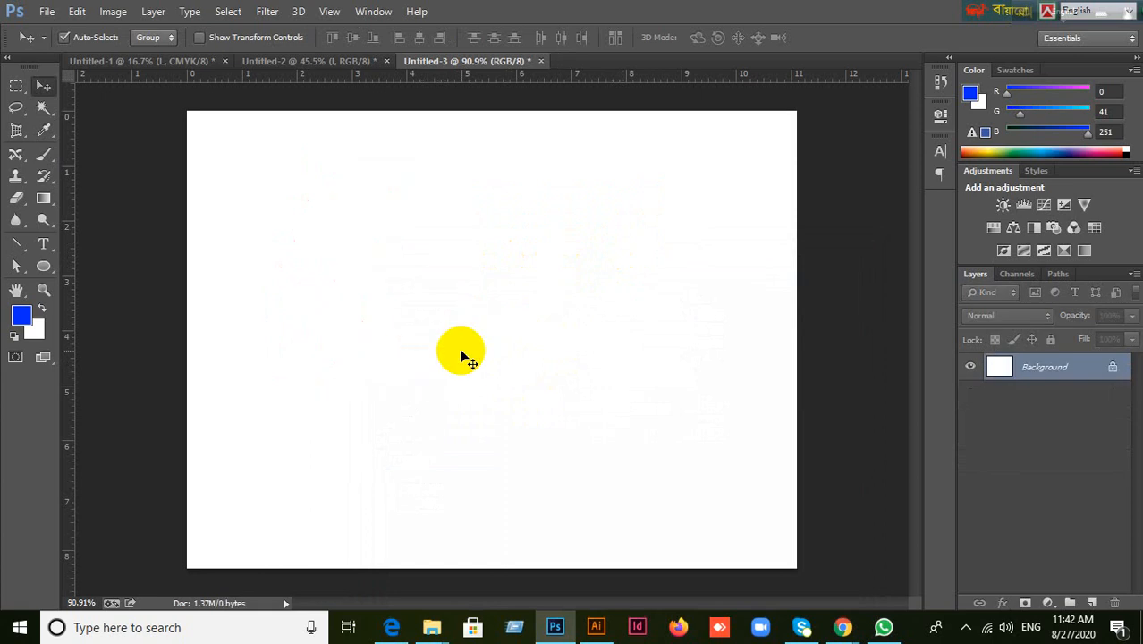
# Add a new red letter L in Fonarto at 143.01 pt on the blank canvas.
pyautogui.click(43, 244)
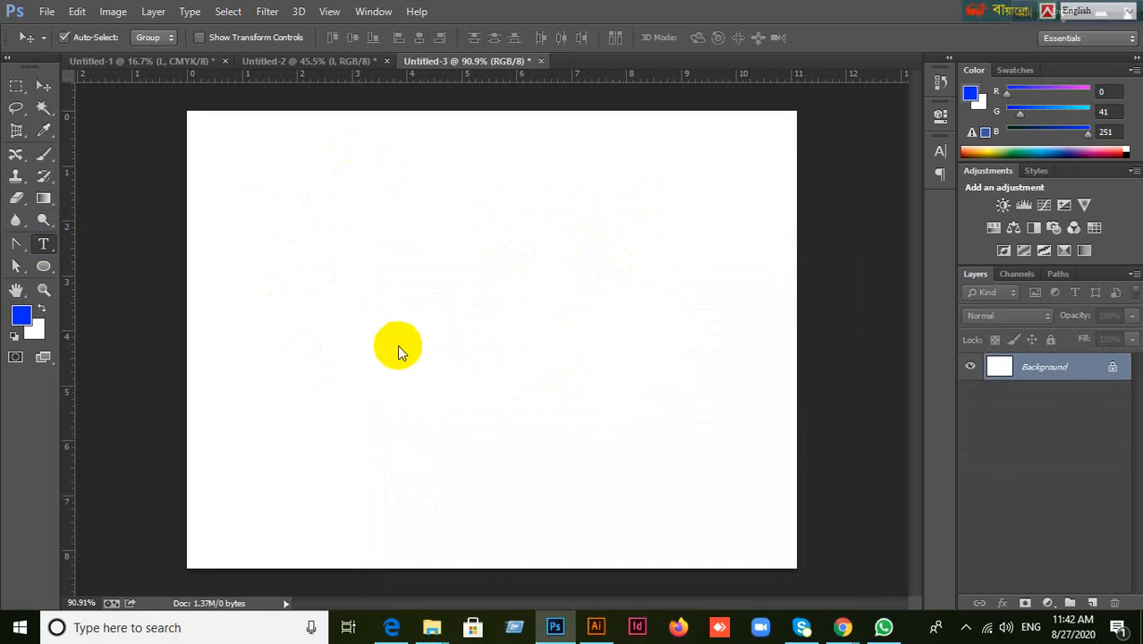
pyautogui.click(345, 333)
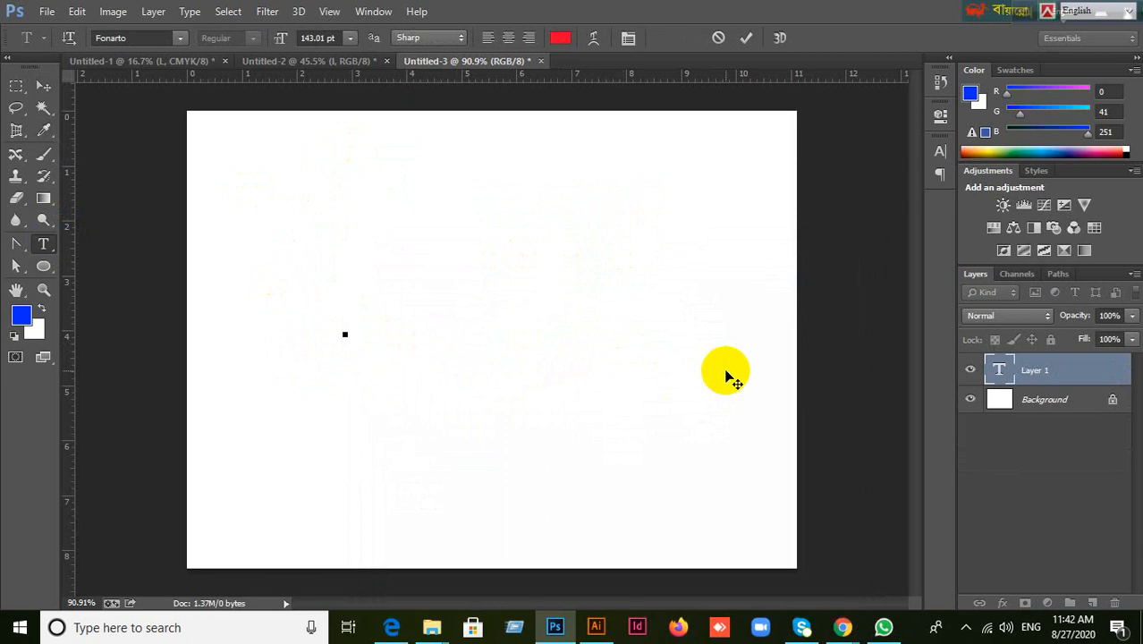
pyautogui.write('L')
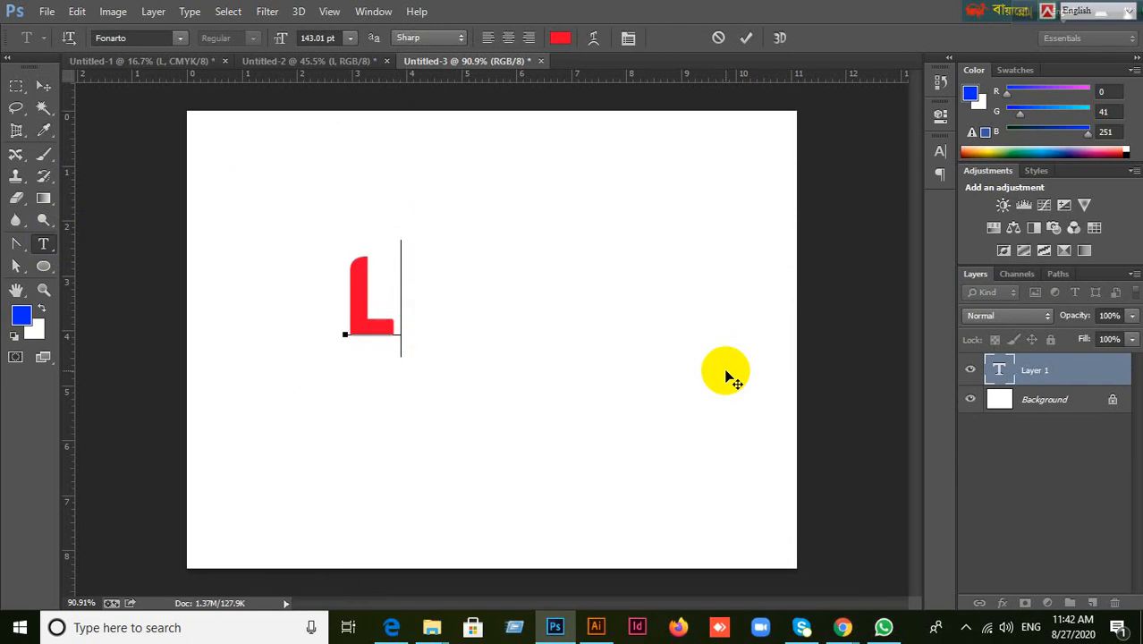
pyautogui.click(42, 86)
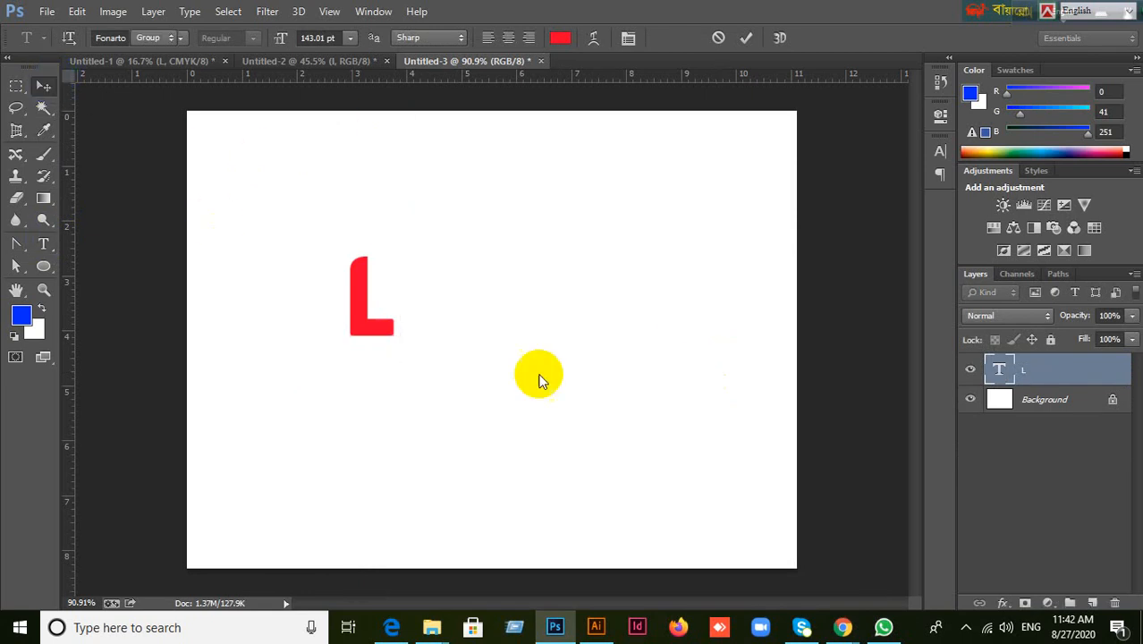
# Scale the L proportionally to about 363% with Free Transform and move it near the middle of the canvas.
pyautogui.hotkey('ctrl', 't')
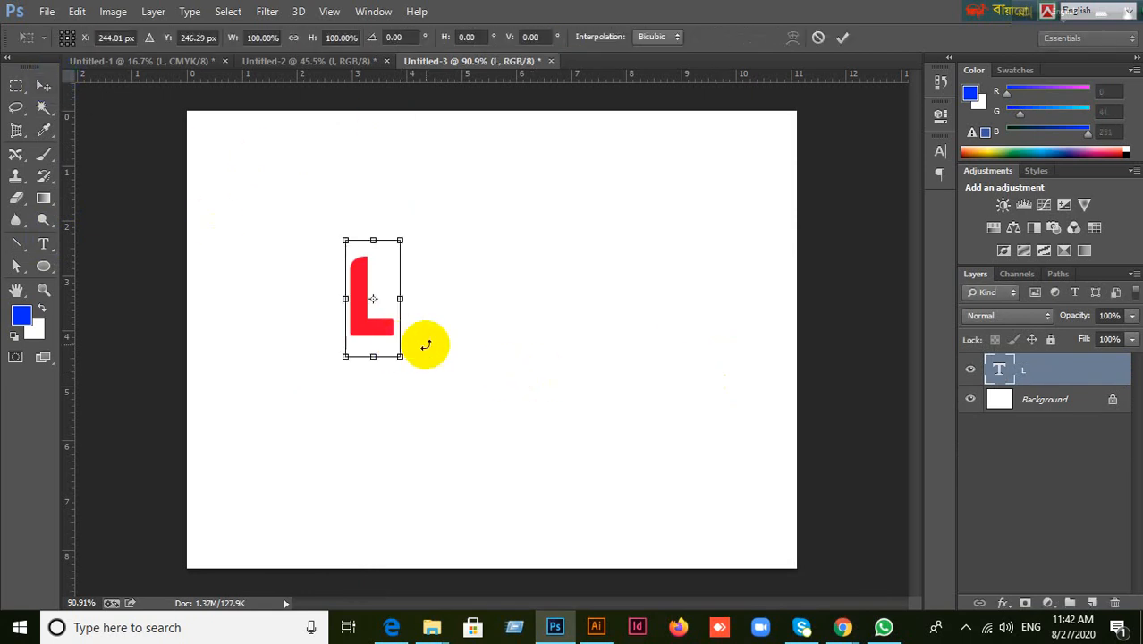
pyautogui.moveTo(408, 364); pyautogui.dragTo(553, 493)
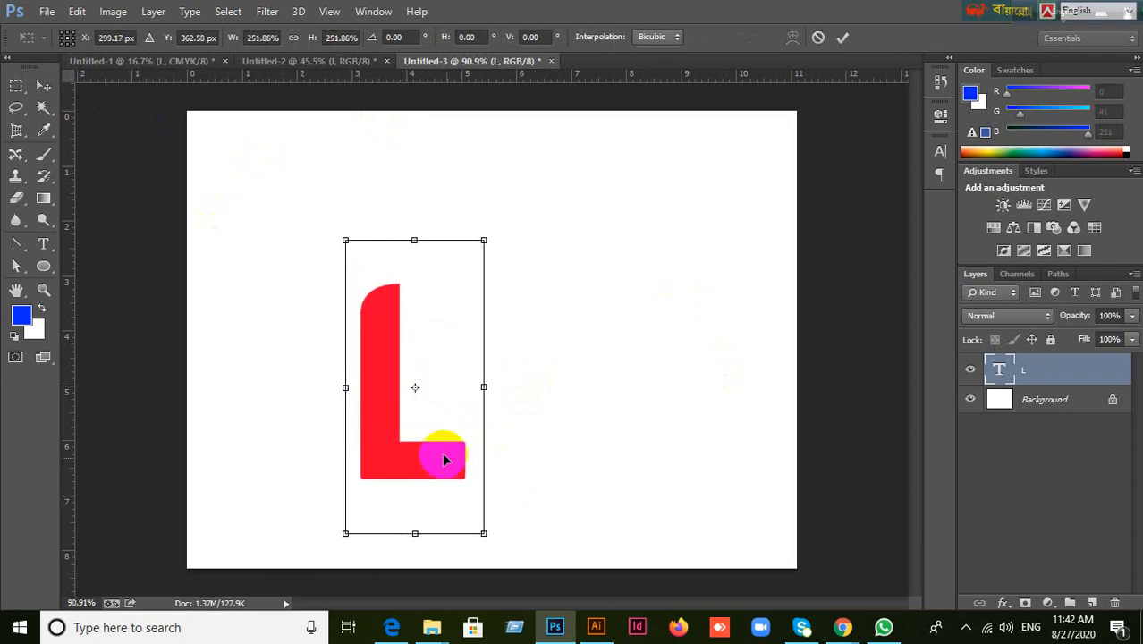
pyautogui.moveTo(443, 460); pyautogui.dragTo(474, 330)
pyautogui.moveTo(509, 391); pyautogui.dragTo(596, 519)
pyautogui.doubleClick(518, 324)
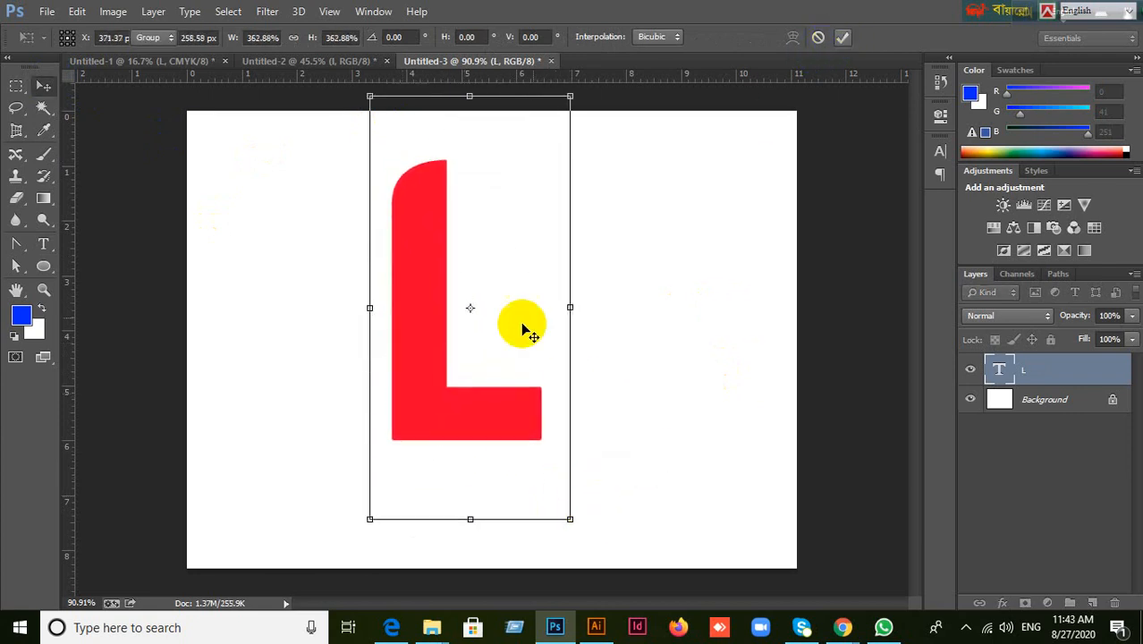
pyautogui.moveTo(472, 388); pyautogui.dragTo(526, 418)
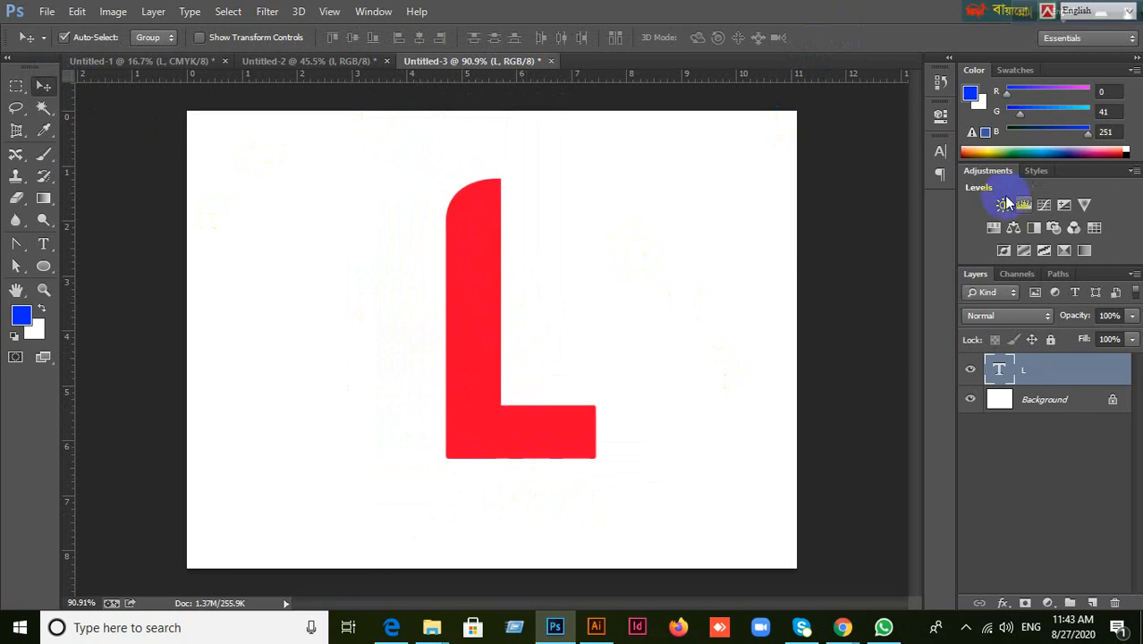
# Set the L's font to Masque and recenter the letter on the canvas.
pyautogui.click(940, 150)
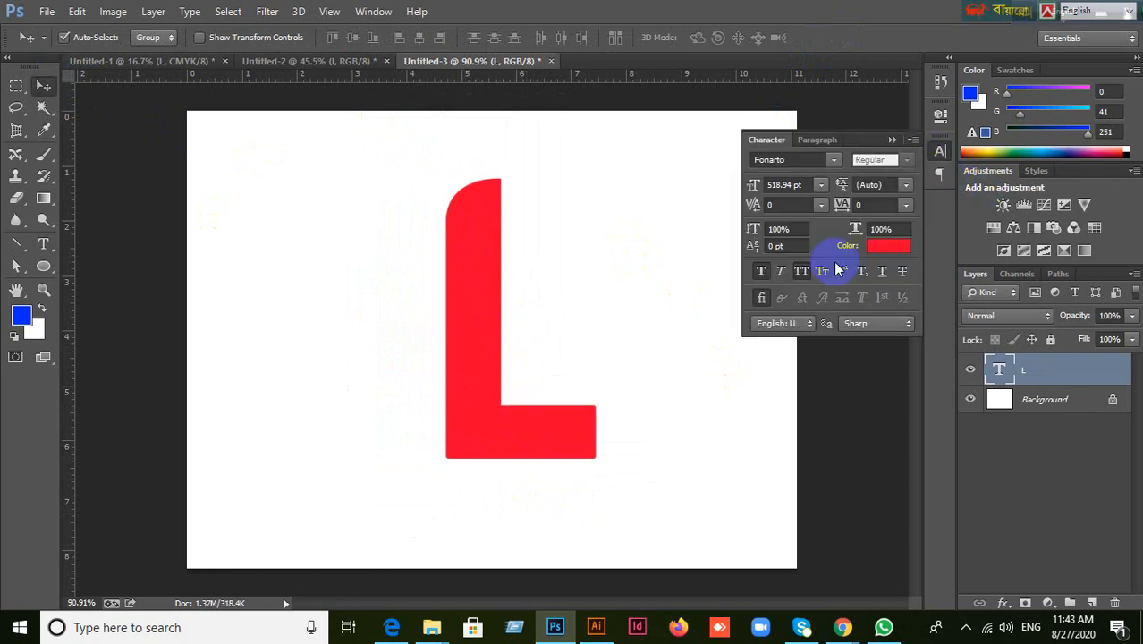
pyautogui.click(787, 159)
pyautogui.write('Masque')
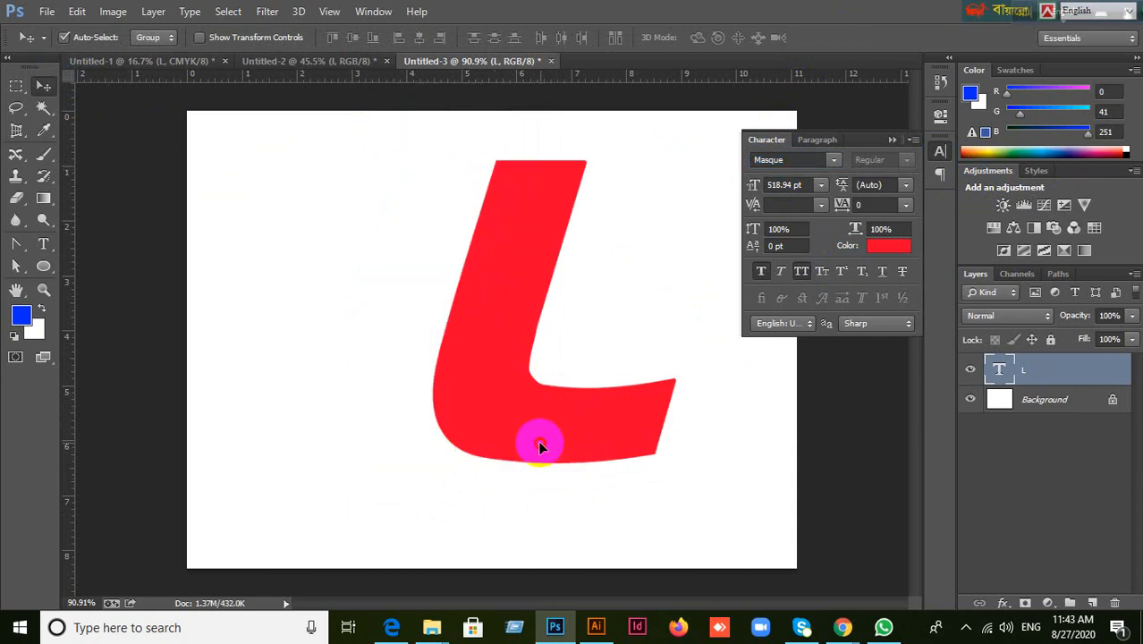
pyautogui.moveTo(539, 441); pyautogui.dragTo(513, 445)
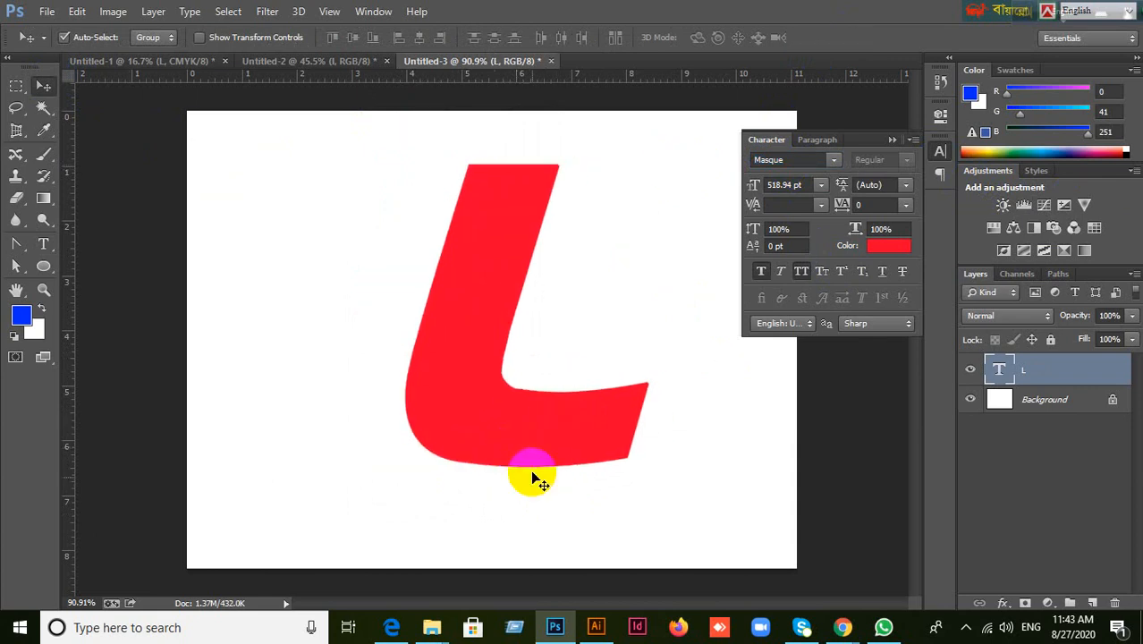
pyautogui.click(890, 141)
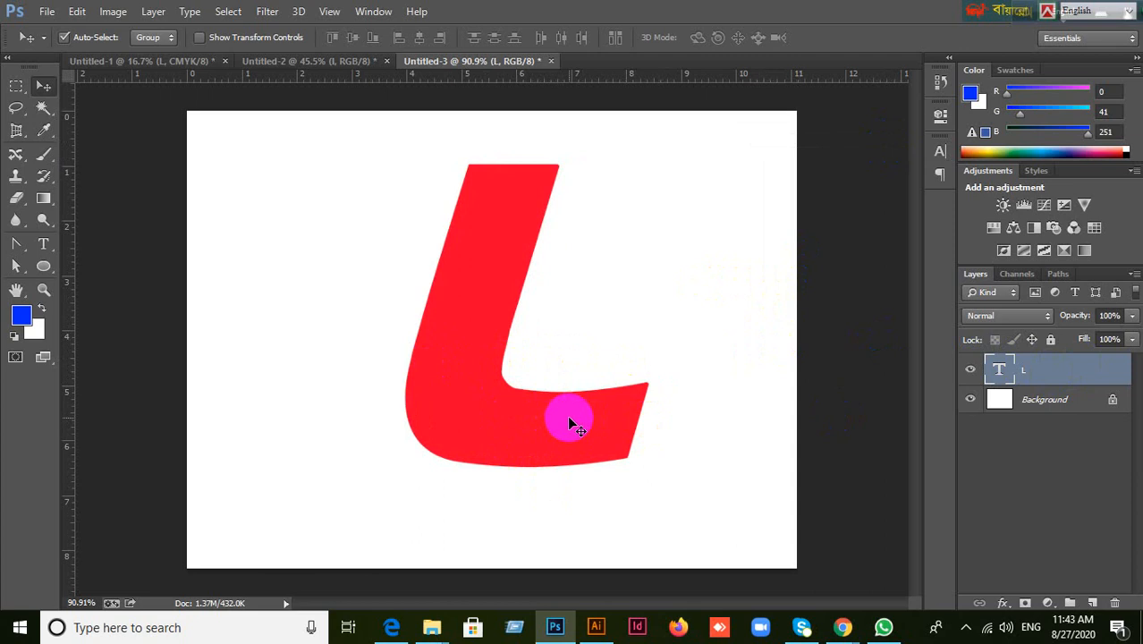
# Move the red letter L slightly left and open its layer style options clear of the artwork.
pyautogui.moveTo(572, 417); pyautogui.dragTo(438, 382)
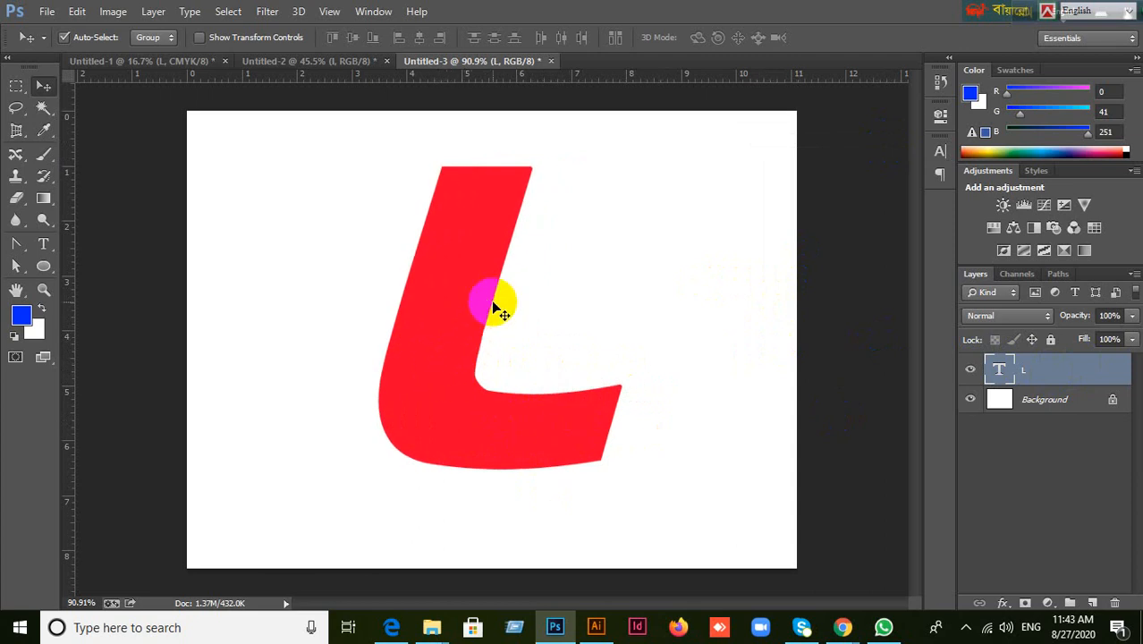
pyautogui.doubleClick(1076, 373)
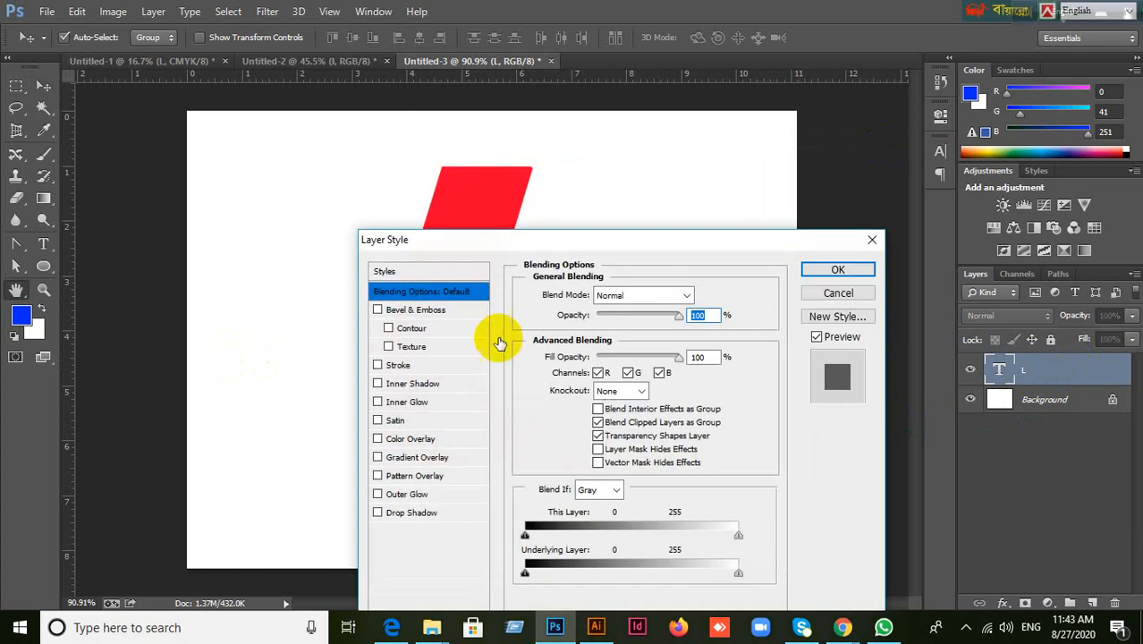
pyautogui.moveTo(674, 238); pyautogui.dragTo(844, 126)
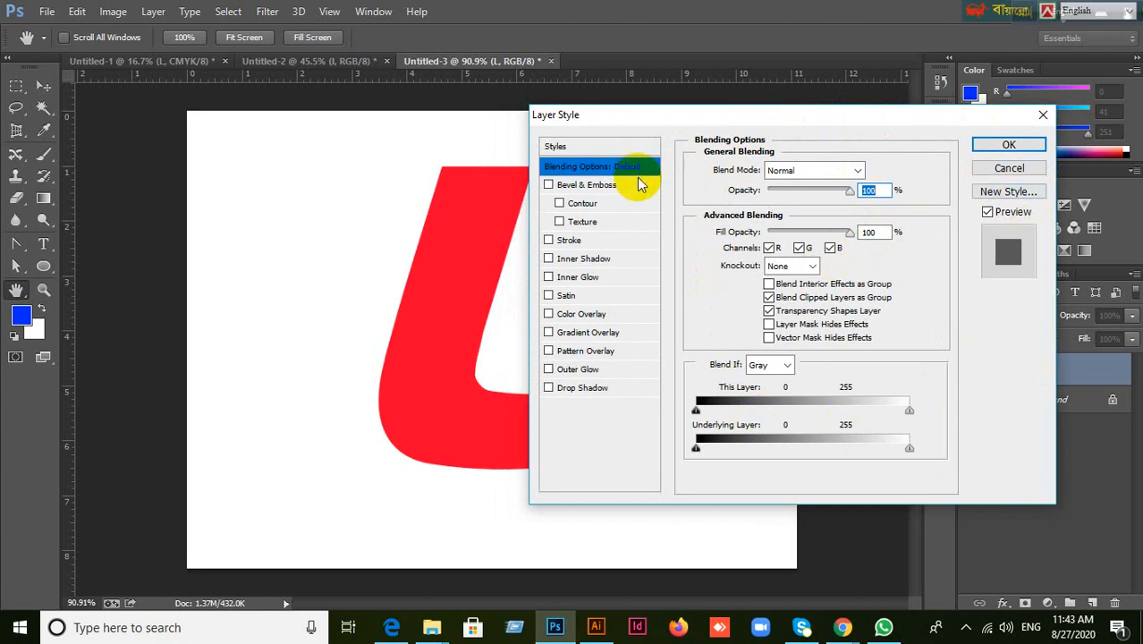
pyautogui.moveTo(720, 107); pyautogui.dragTo(791, 125)
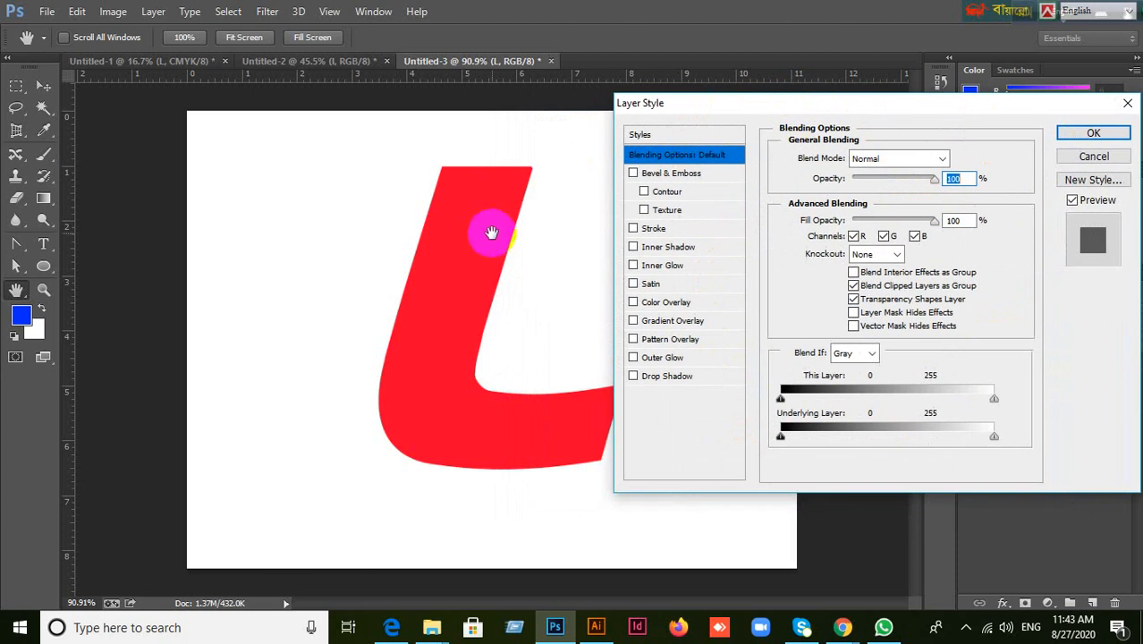
pyautogui.moveTo(700, 102); pyautogui.dragTo(661, 78)
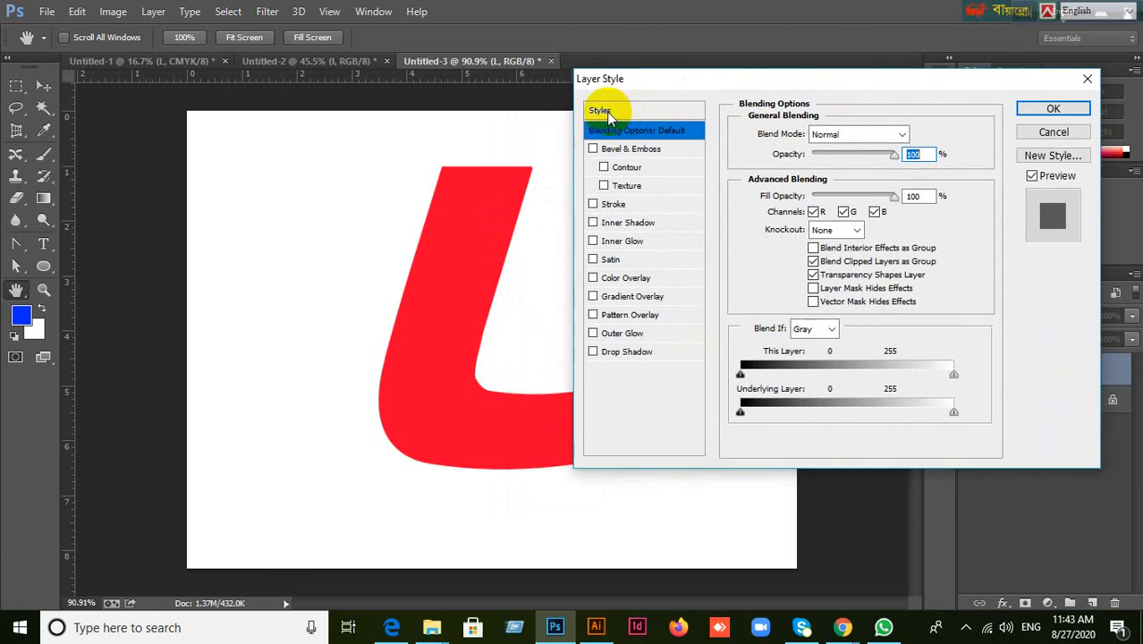
# Try out a range of preset layer styles on the letter L, including the yellow glow, blue gloss and puzzle texture.
pyautogui.click(609, 111)
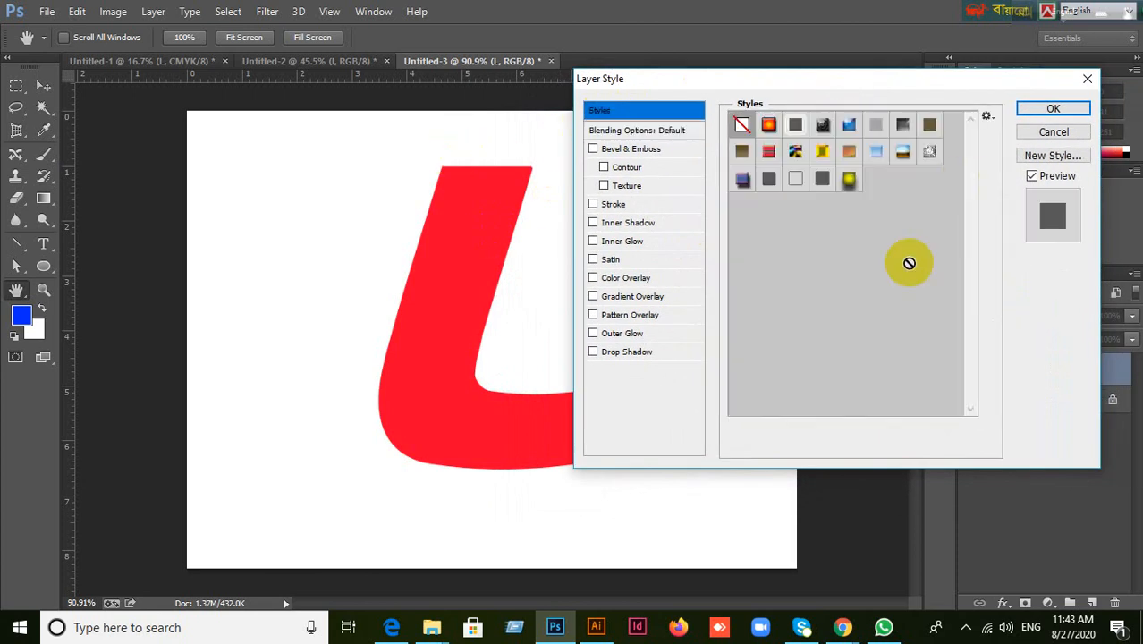
pyautogui.click(822, 153)
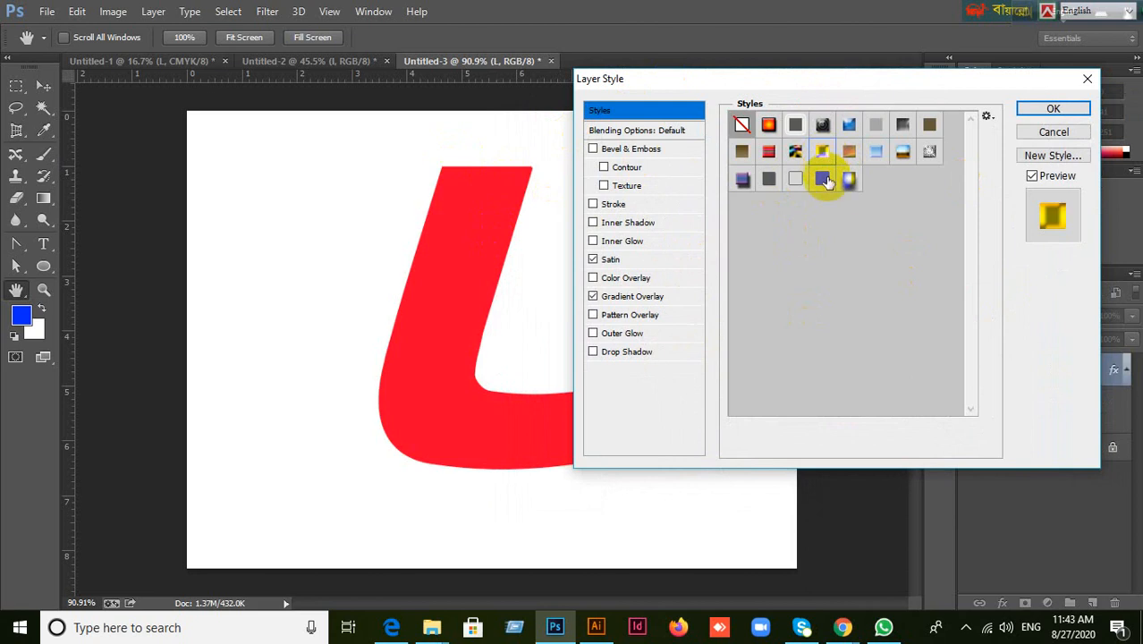
pyautogui.click(848, 179)
pyautogui.click(796, 180)
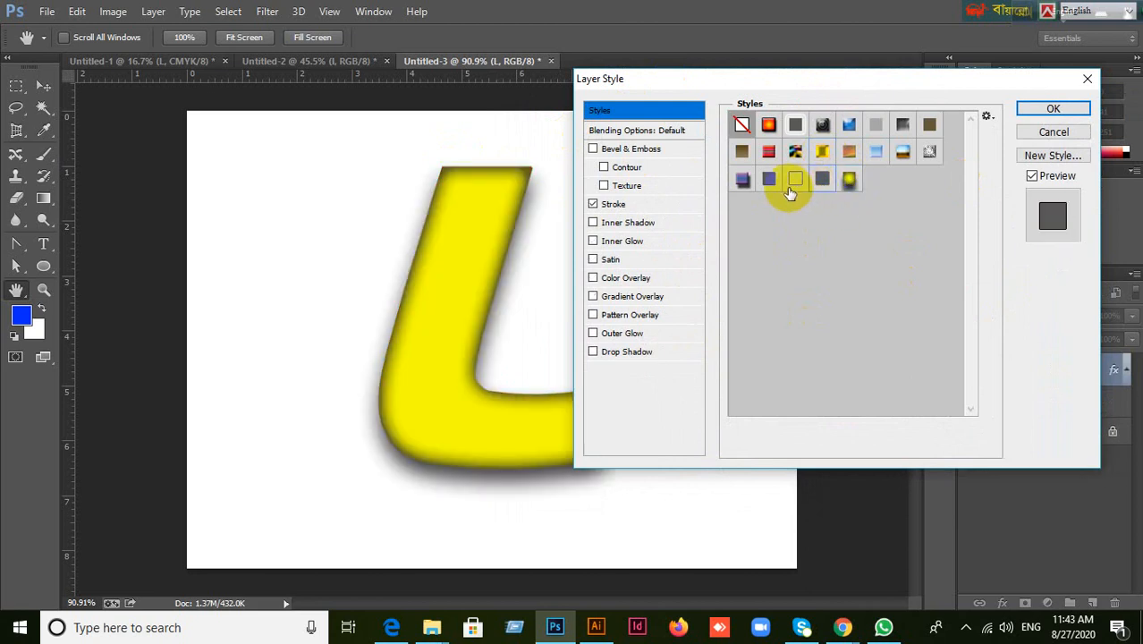
pyautogui.click(768, 179)
pyautogui.click(742, 181)
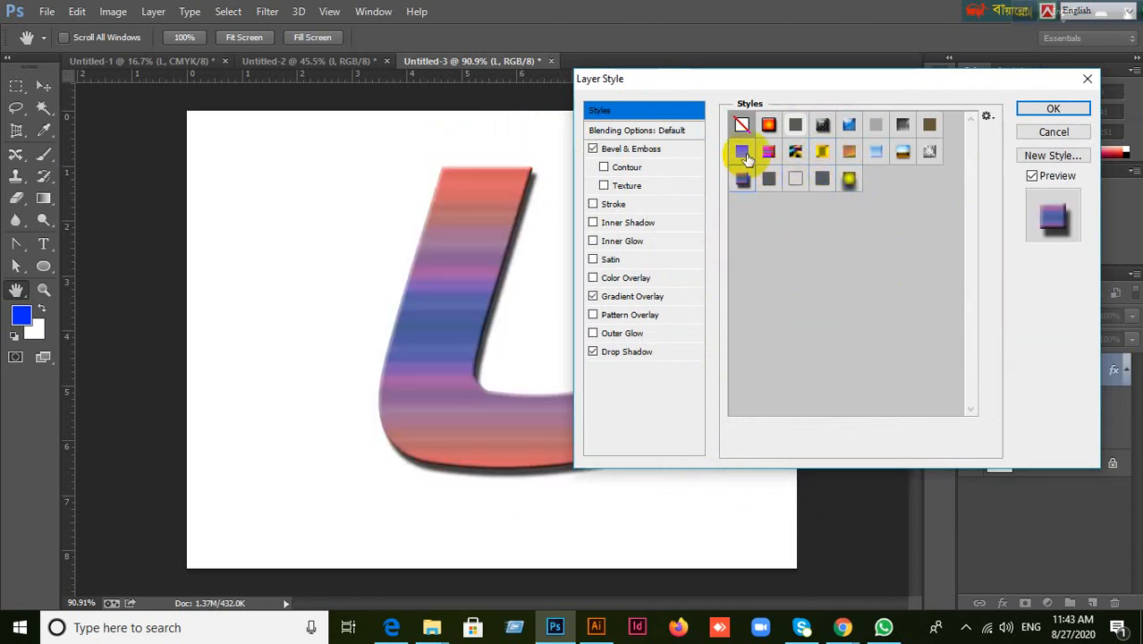
pyautogui.click(744, 154)
pyautogui.click(769, 153)
pyautogui.click(795, 151)
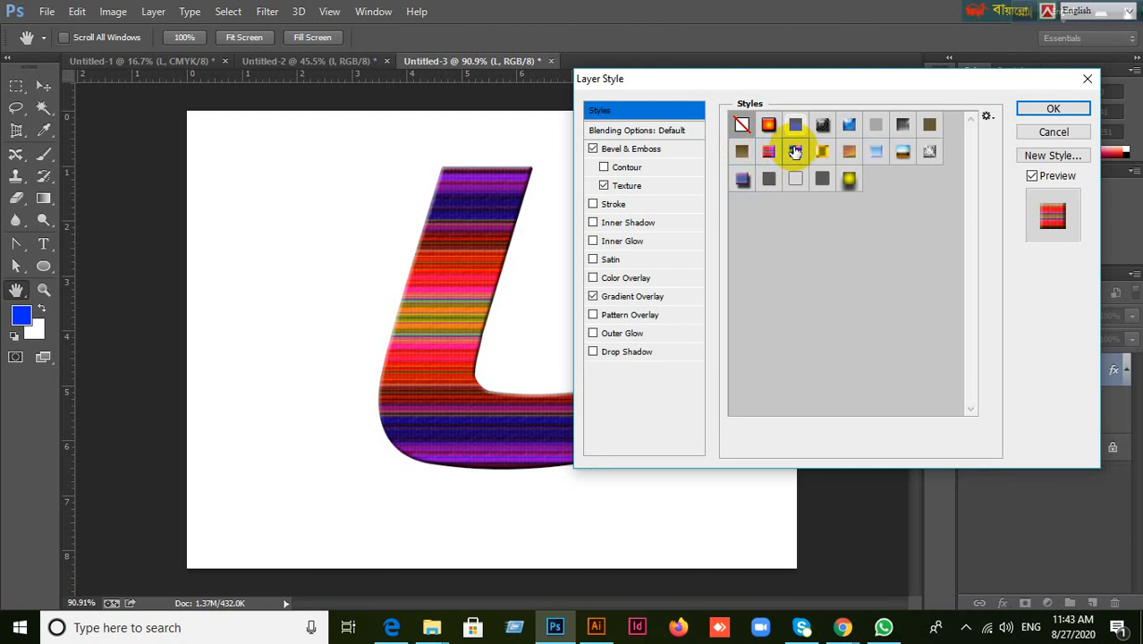
pyautogui.click(795, 125)
pyautogui.click(769, 124)
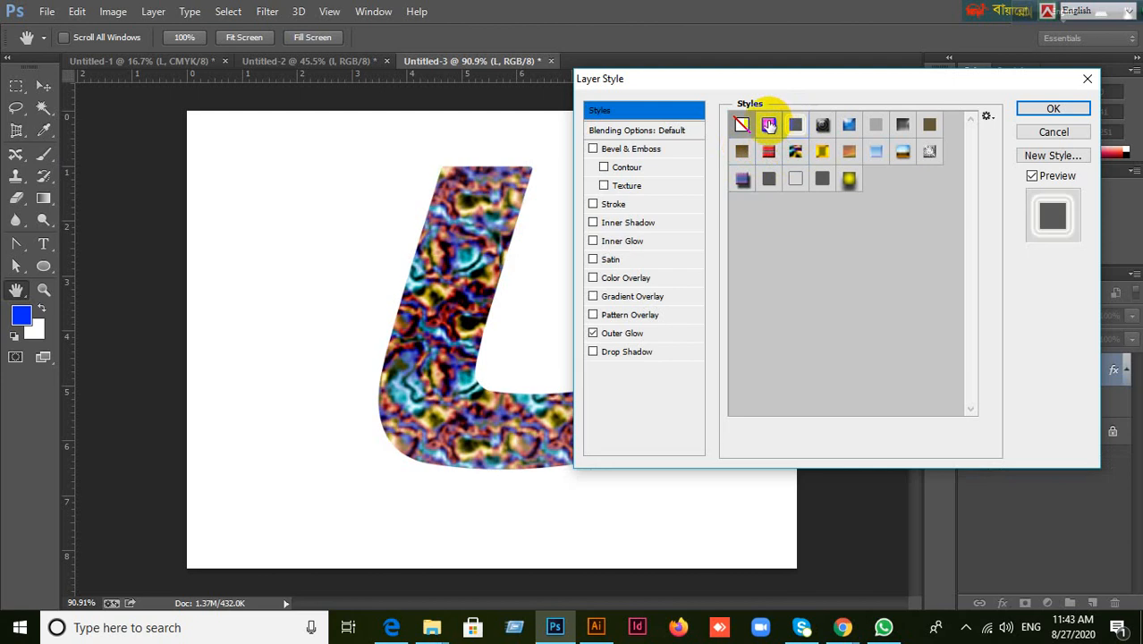
pyautogui.click(849, 155)
pyautogui.click(852, 123)
pyautogui.click(886, 126)
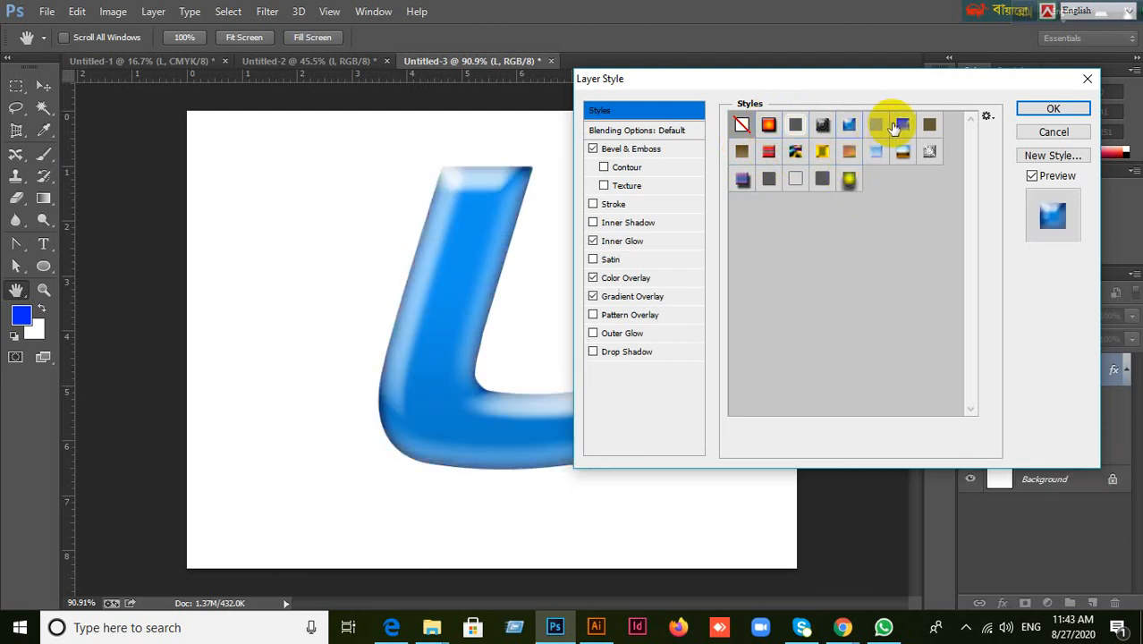
pyautogui.click(929, 126)
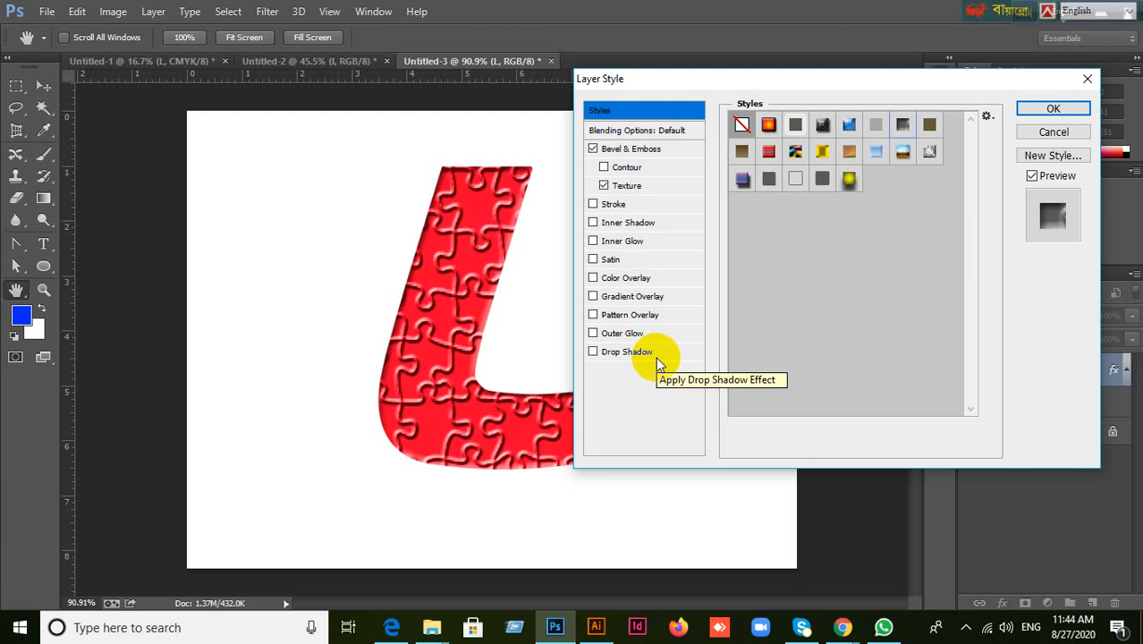
# Try the yellow glow preset, and apply the multicoloured gradient and pattern overlay preset to the letter L.
pyautogui.click(850, 181)
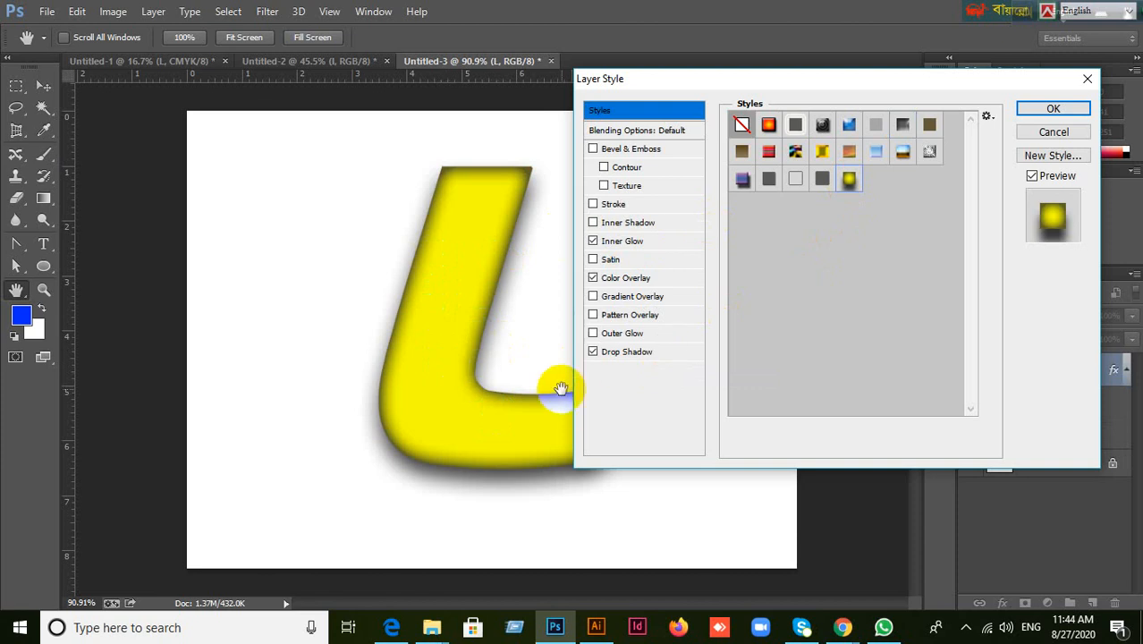
pyautogui.click(794, 150)
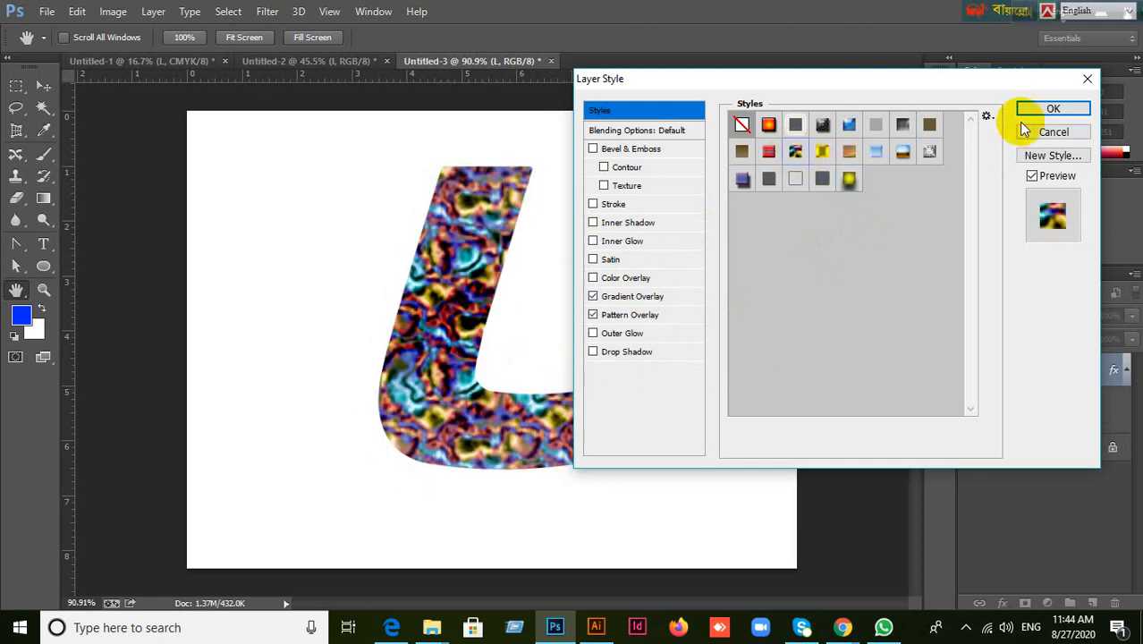
pyautogui.click(1053, 108)
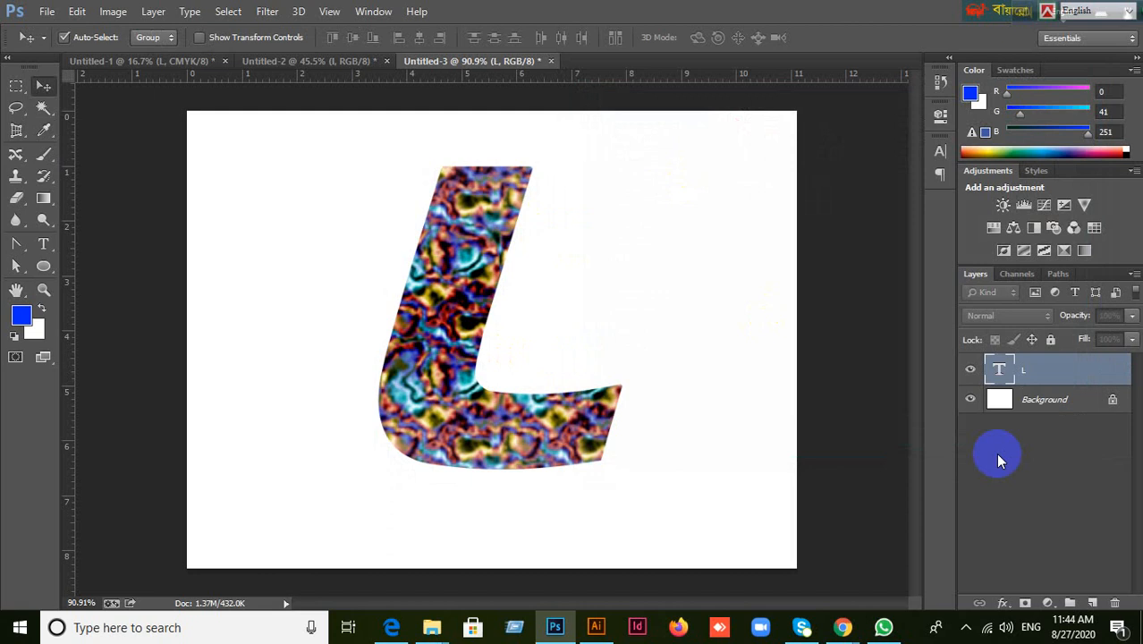
# Open the plain red letter L's layer style options again, turn on Drop Shadow and show its settings.
pyautogui.doubleClick(1070, 383)
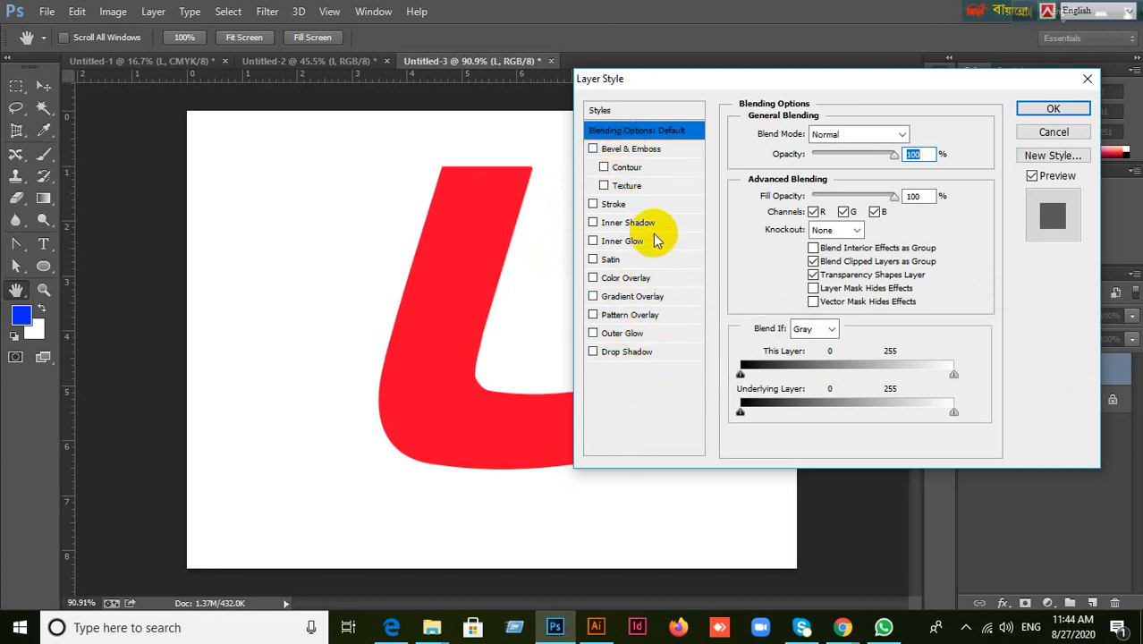
pyautogui.moveTo(884, 80); pyautogui.dragTo(902, 39)
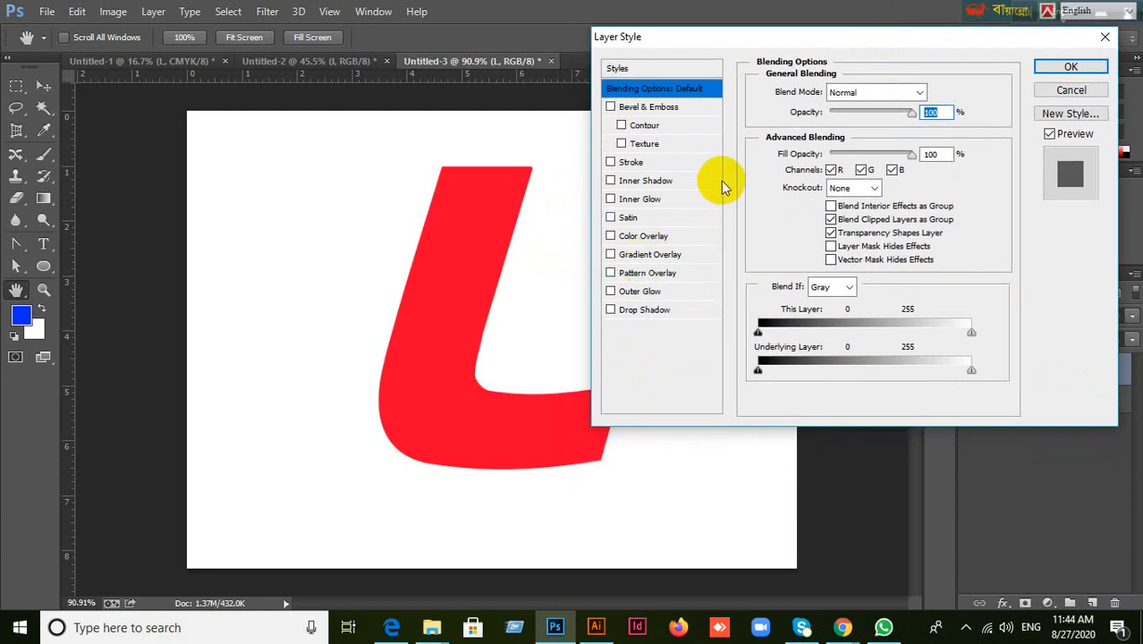
pyautogui.click(613, 310)
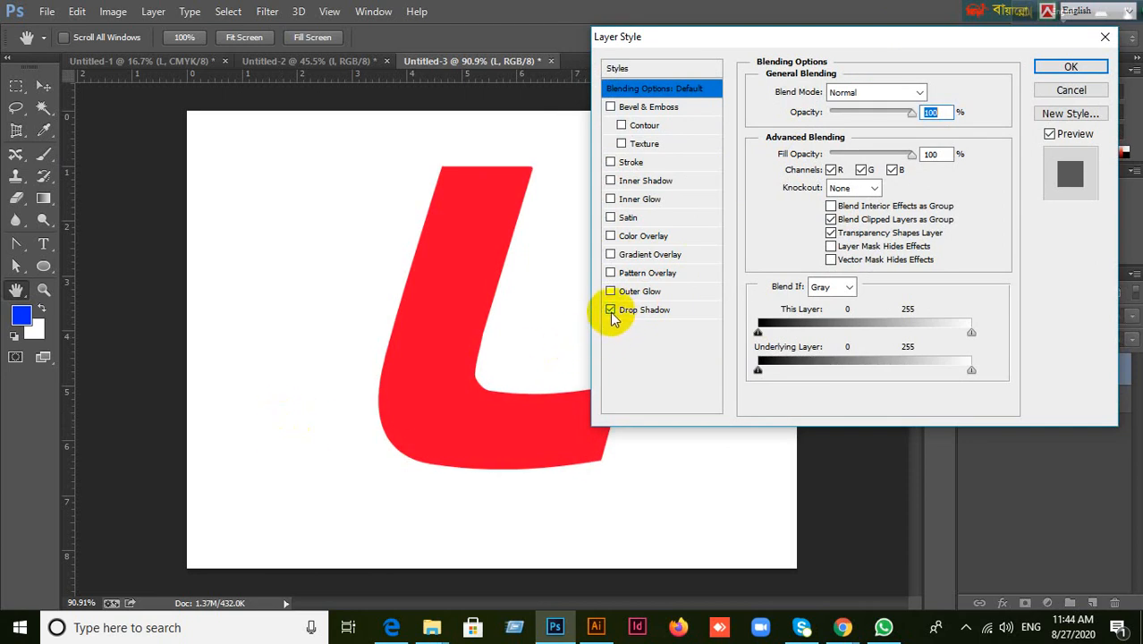
pyautogui.click(610, 313)
pyautogui.click(610, 312)
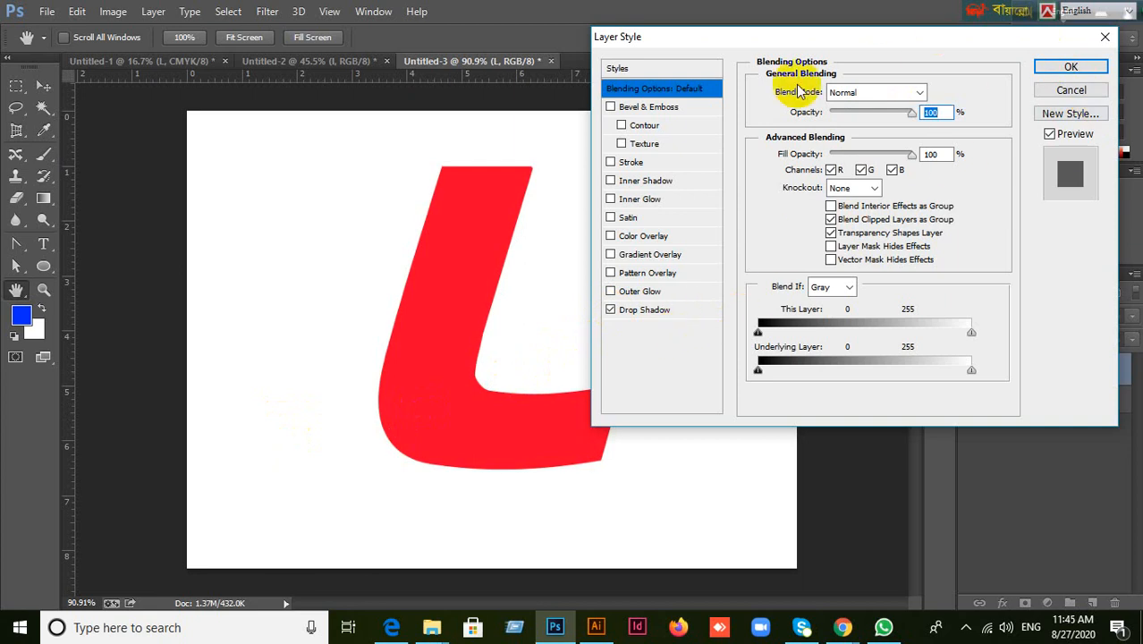
pyautogui.click(646, 311)
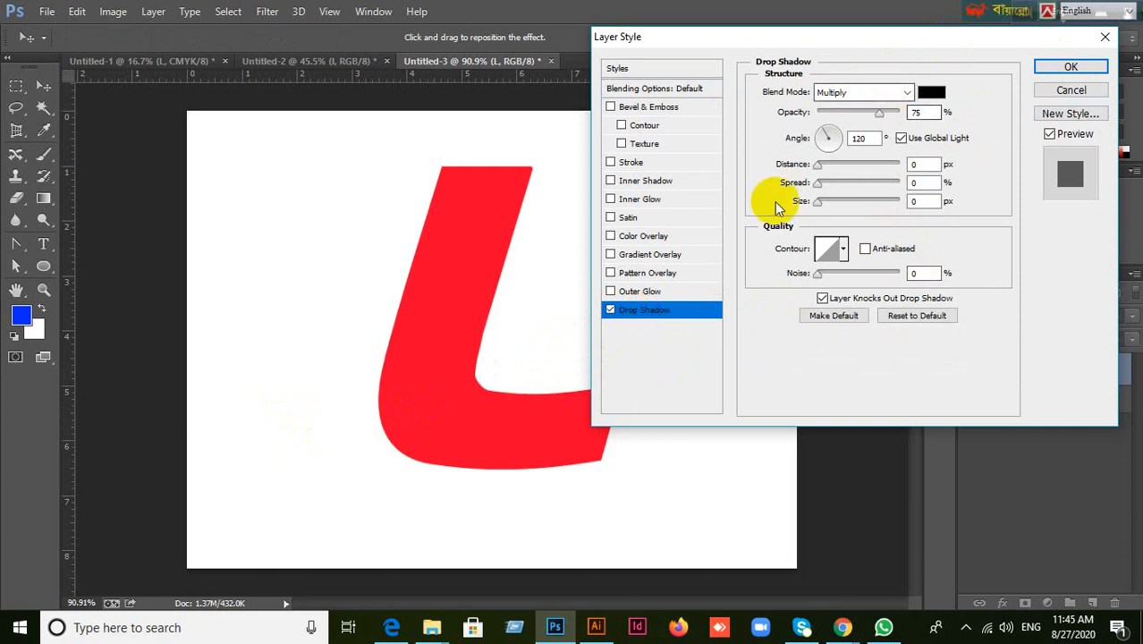
# Turn off Drop Shadow and try switching Outer Glow on and off for the letter L.
pyautogui.click(609, 311)
pyautogui.click(609, 311)
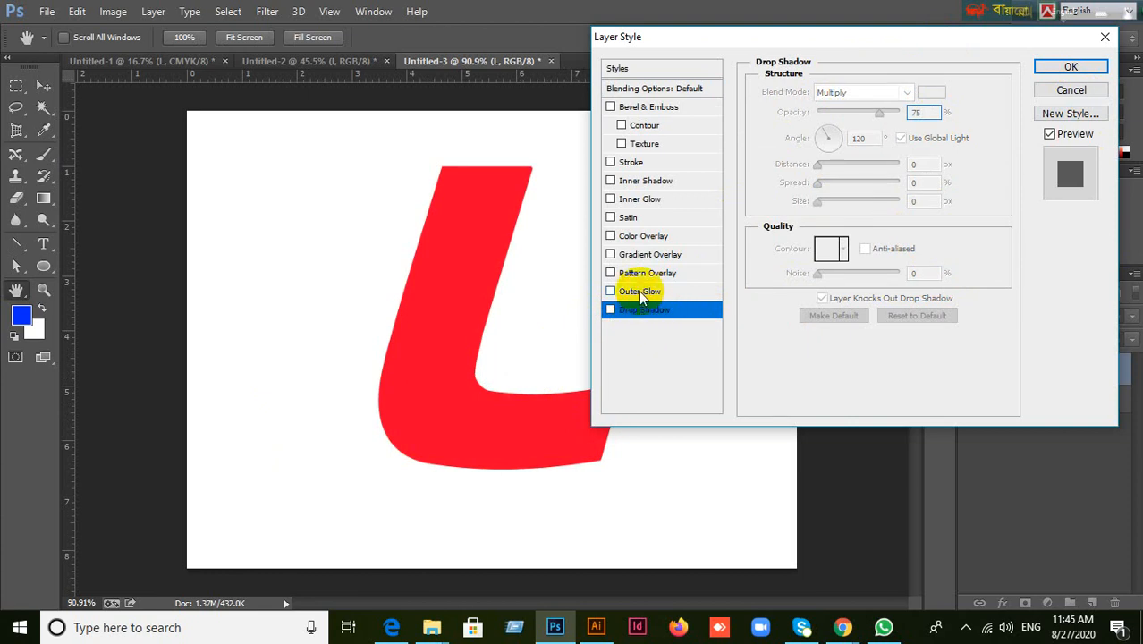
pyautogui.click(611, 292)
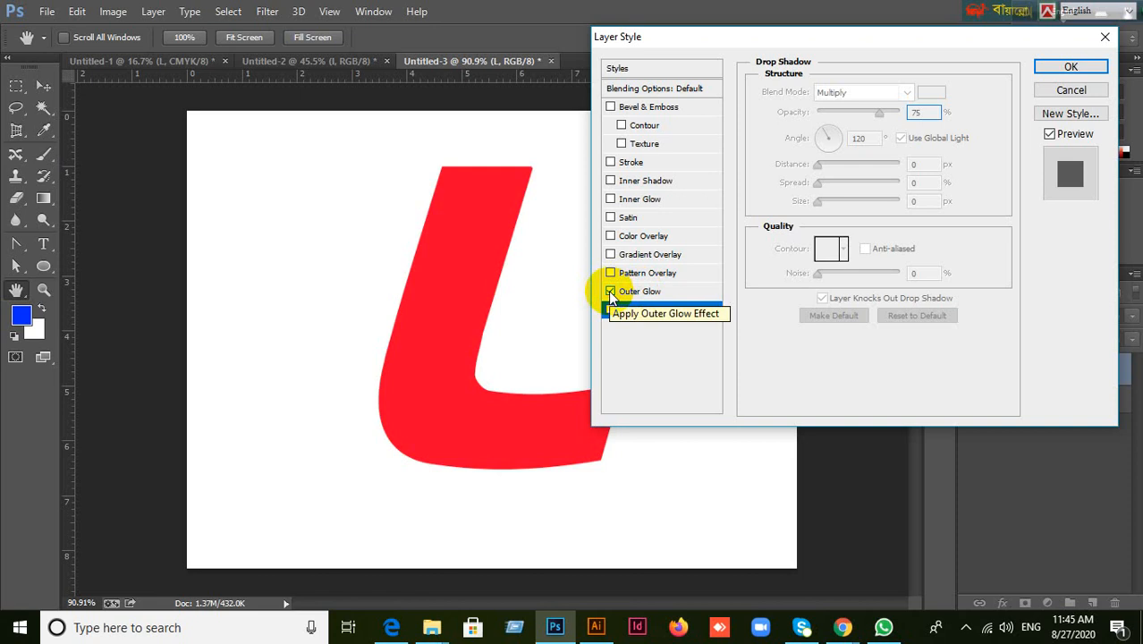
pyautogui.click(611, 293)
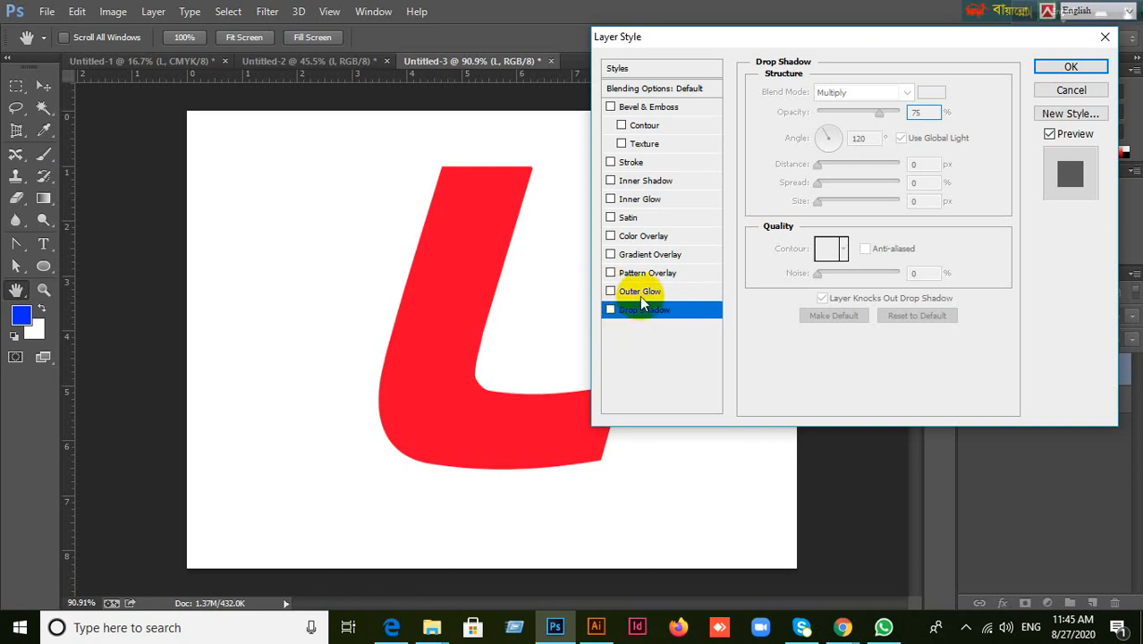
pyautogui.click(640, 291)
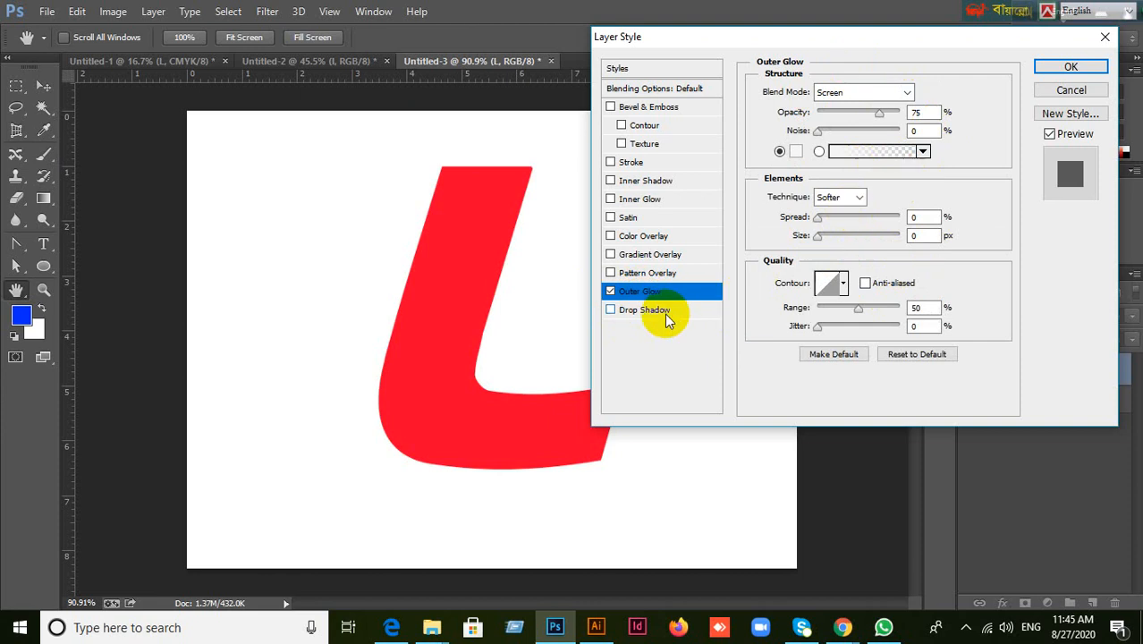
pyautogui.click(613, 292)
# Enable Drop Shadow for the letter L and set the shadow's angle to 90°.
pyautogui.click(613, 310)
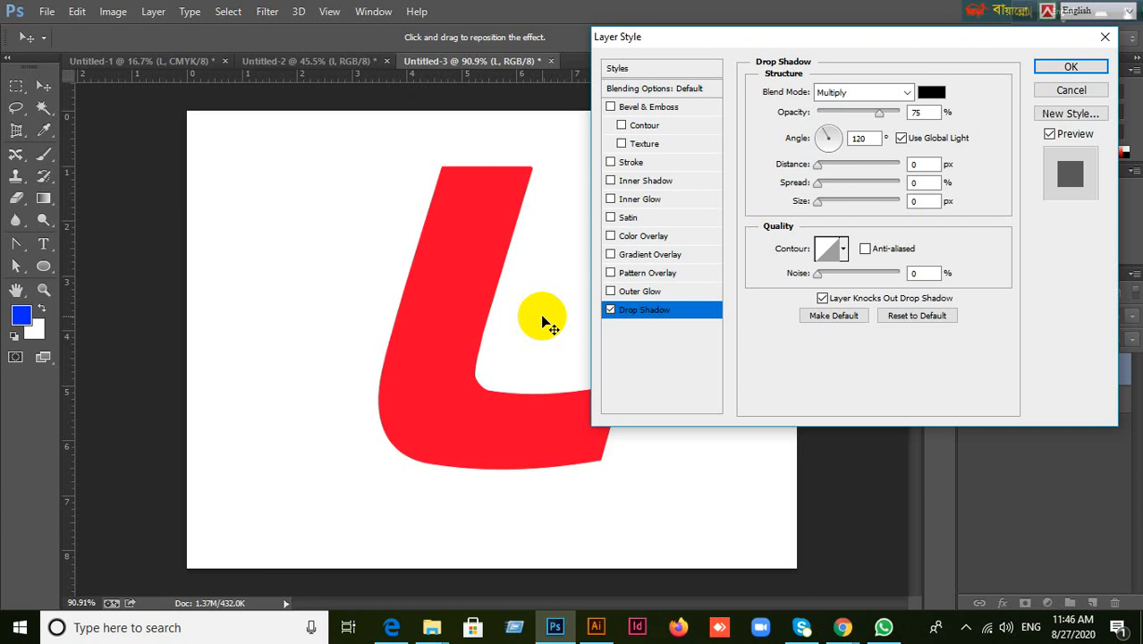
pyautogui.click(661, 305)
pyautogui.moveTo(872, 49); pyautogui.dragTo(869, 23)
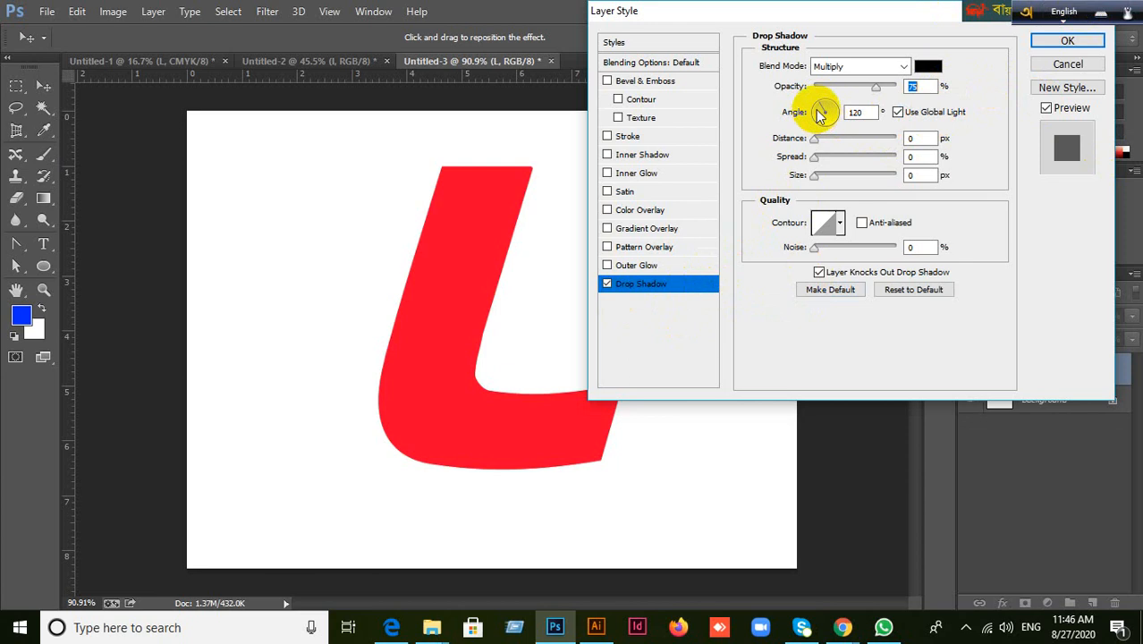
pyautogui.moveTo(822, 112); pyautogui.dragTo(825, 106)
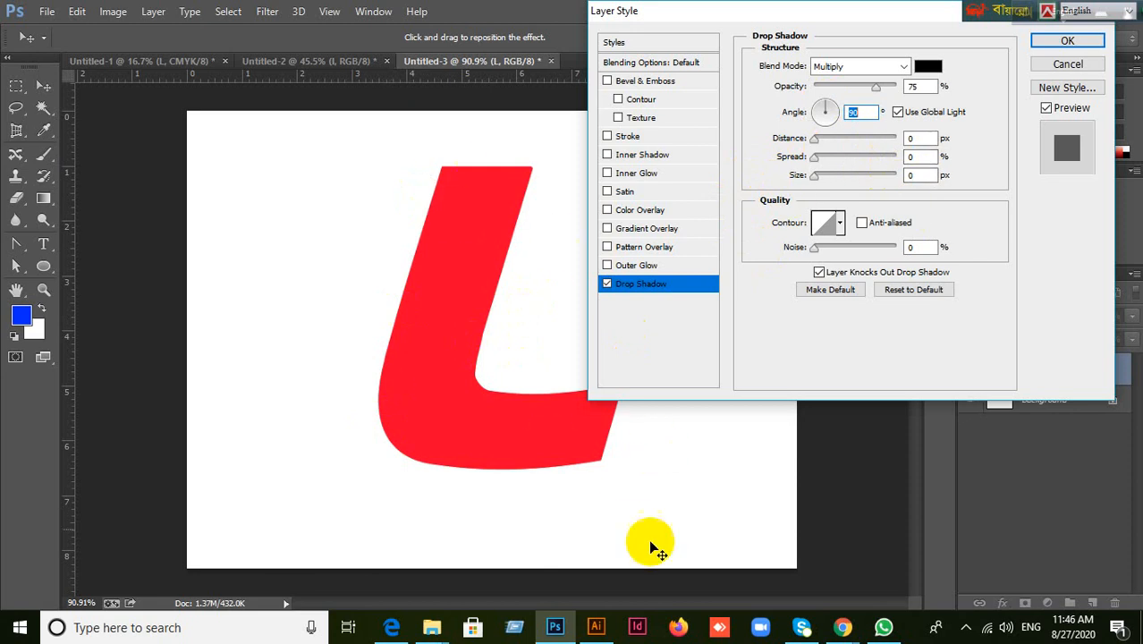
# Set the drop shadow's distance to 16 px and its size to 21 px.
pyautogui.moveTo(816, 138); pyautogui.dragTo(825, 138)
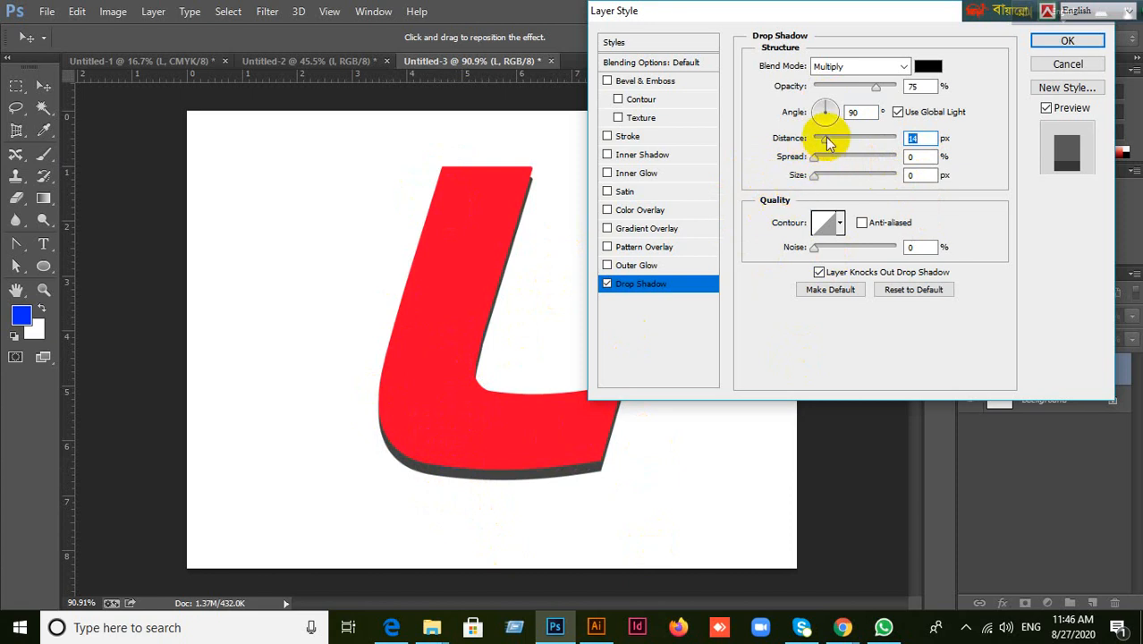
pyautogui.moveTo(825, 138); pyautogui.dragTo(865, 143)
pyautogui.moveTo(852, 143)
pyautogui.mouseDown()
pyautogui.moveTo(824, 141)
pyautogui.moveTo(852, 140)
pyautogui.moveTo(831, 144)
pyautogui.moveTo(829, 97)
pyautogui.moveTo(835, 146)
pyautogui.moveTo(849, 140)
pyautogui.moveTo(824, 137)
pyautogui.moveTo(874, 140)
pyautogui.moveTo(821, 140)
pyautogui.moveTo(844, 143)
pyautogui.moveTo(826, 140)
pyautogui.moveTo(828, 106)
pyautogui.moveTo(834, 145)
pyautogui.mouseUp()
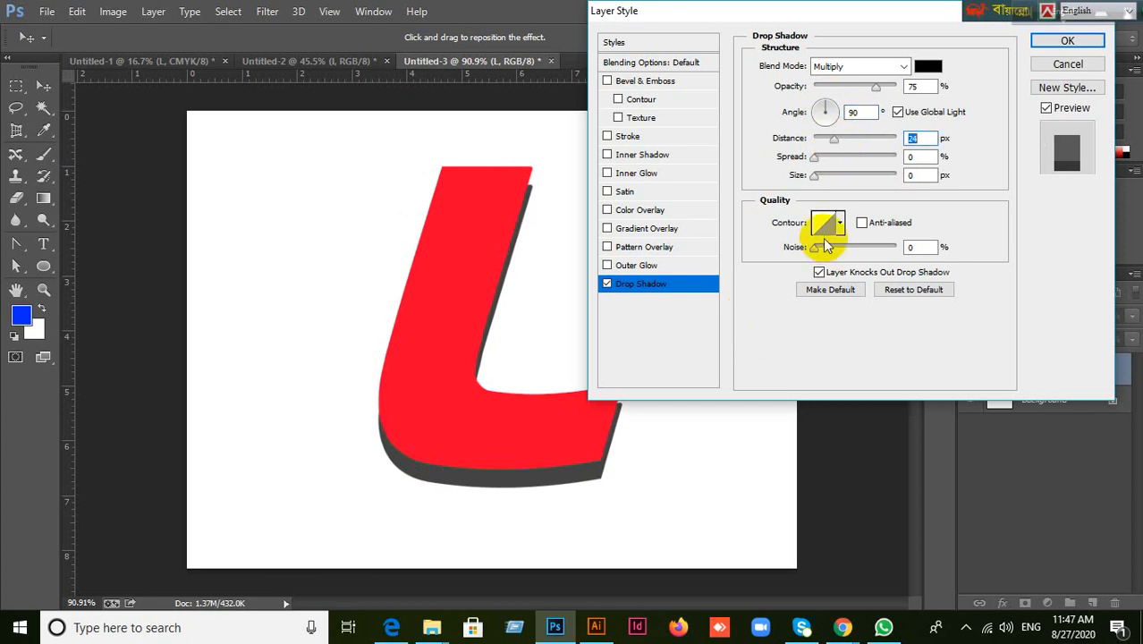
pyautogui.moveTo(817, 177); pyautogui.dragTo(812, 177)
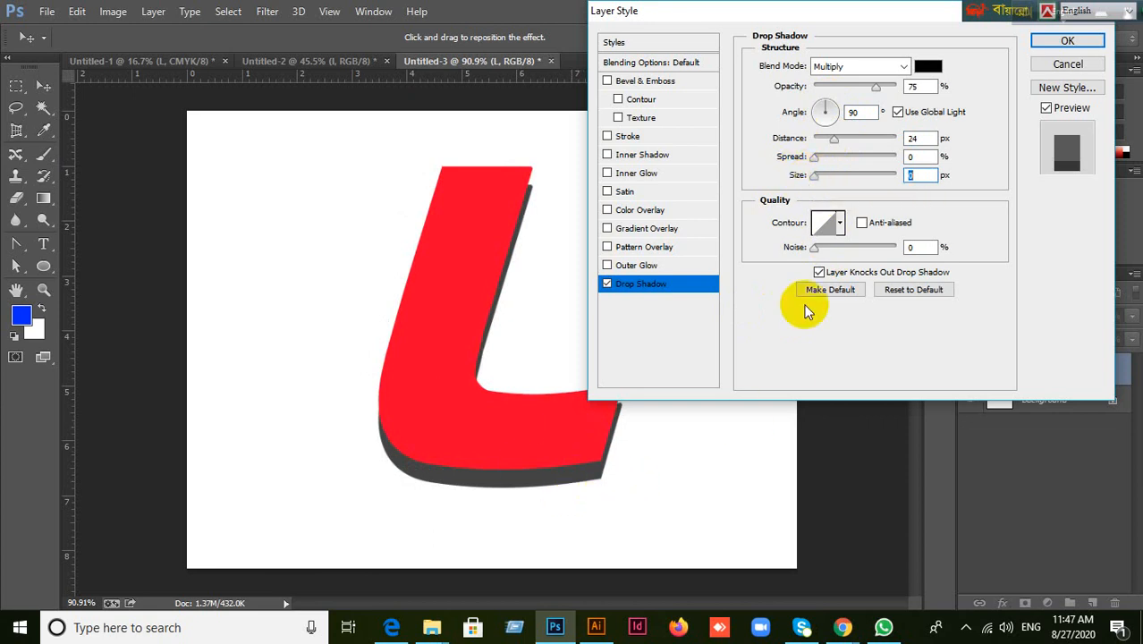
pyautogui.moveTo(814, 177); pyautogui.dragTo(831, 146)
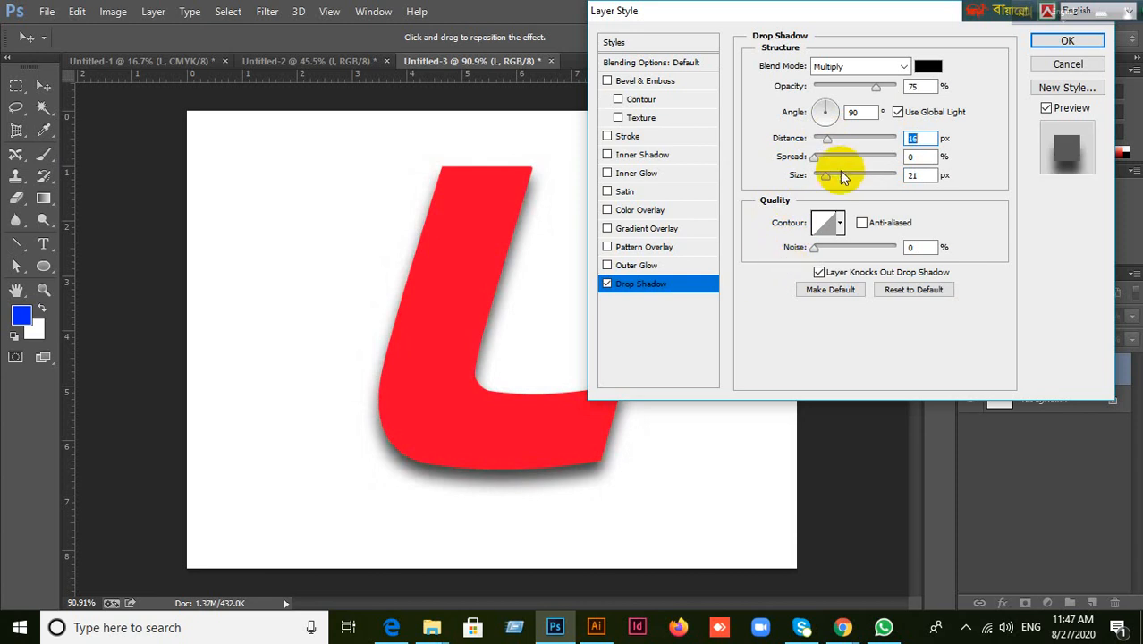
# Try a 48% spread on the drop shadow and return it to 0%.
pyautogui.moveTo(815, 158)
pyautogui.mouseDown()
pyautogui.moveTo(847, 159)
pyautogui.moveTo(863, 175)
pyautogui.moveTo(869, 157)
pyautogui.moveTo(939, 158)
pyautogui.moveTo(807, 161)
pyautogui.mouseUp()
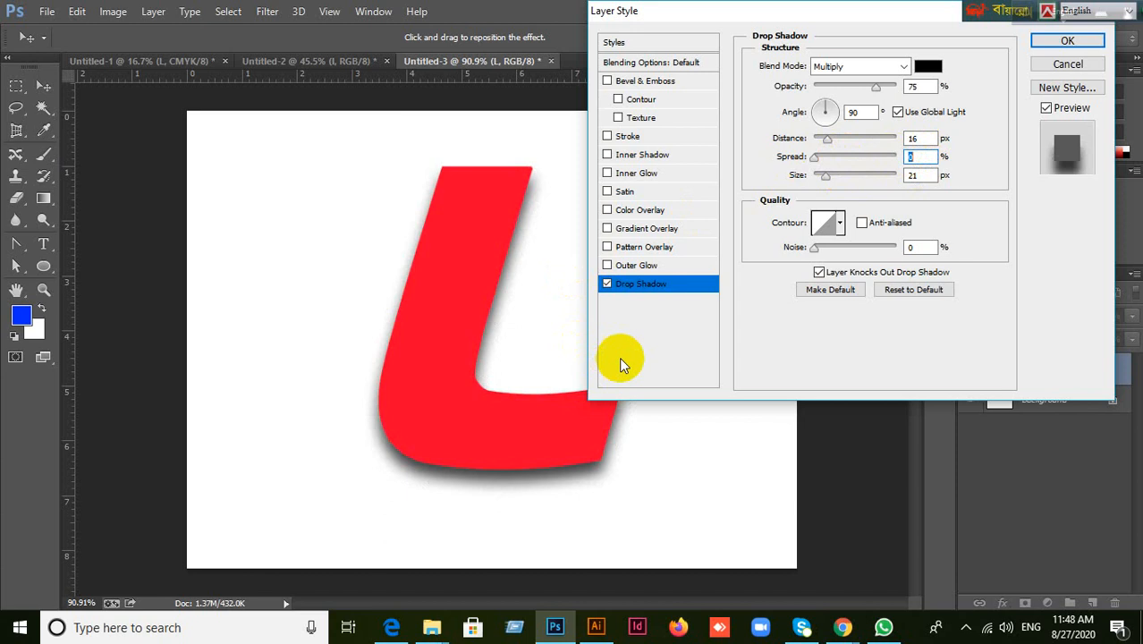
pyautogui.moveTo(812, 158); pyautogui.dragTo(855, 161)
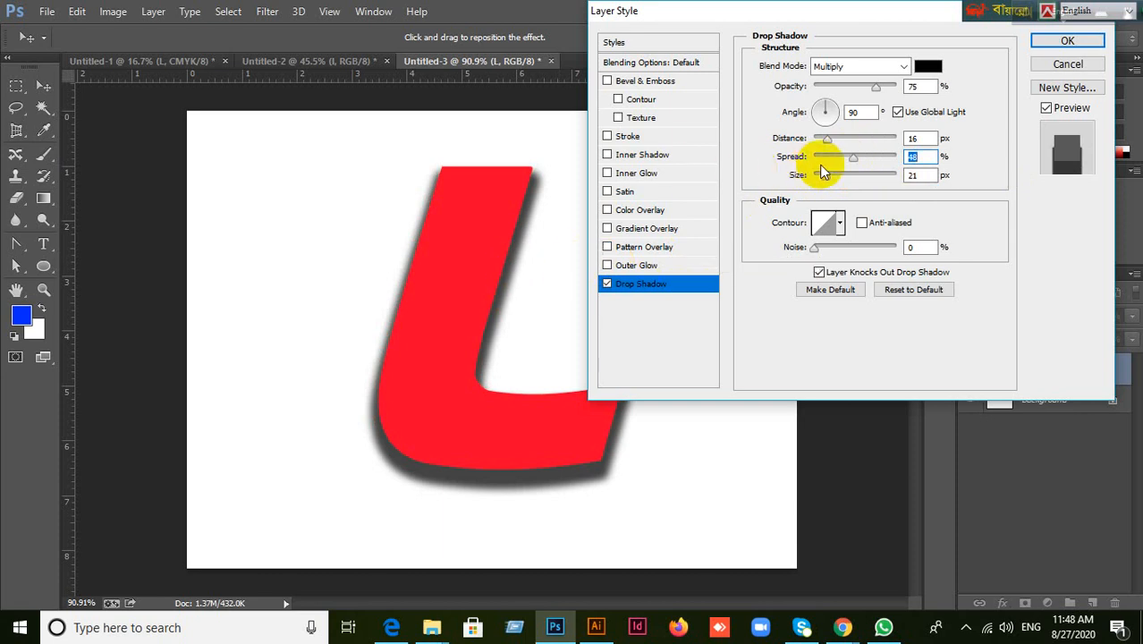
pyautogui.moveTo(854, 159); pyautogui.dragTo(778, 158)
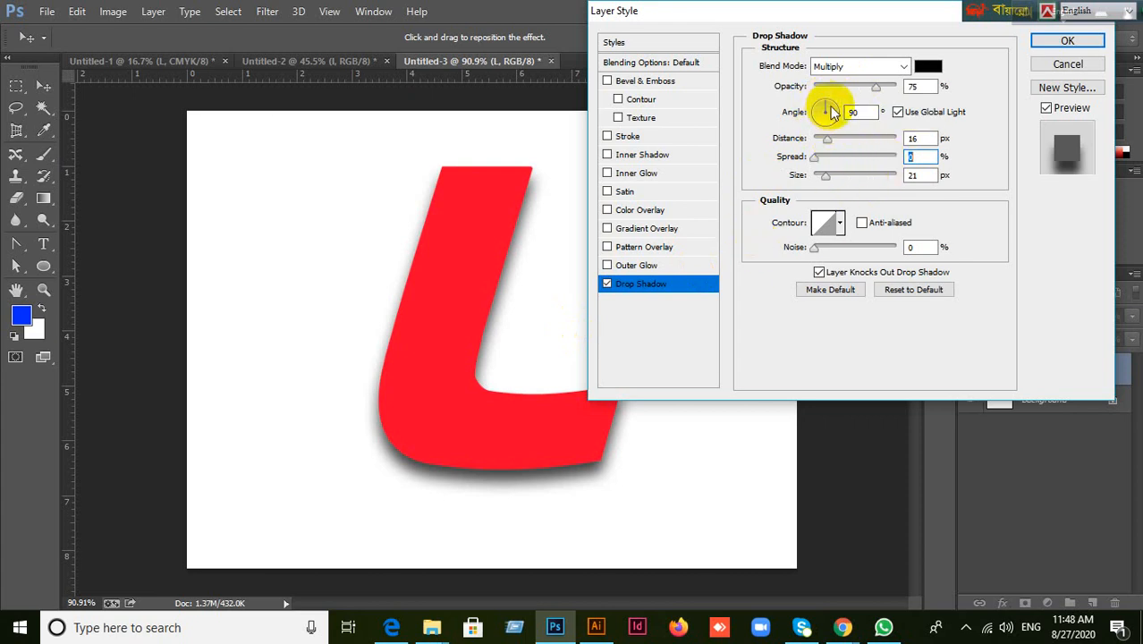
# Try a drop shadow angle of 124° with the distance set to 29 px.
pyautogui.click(857, 111)
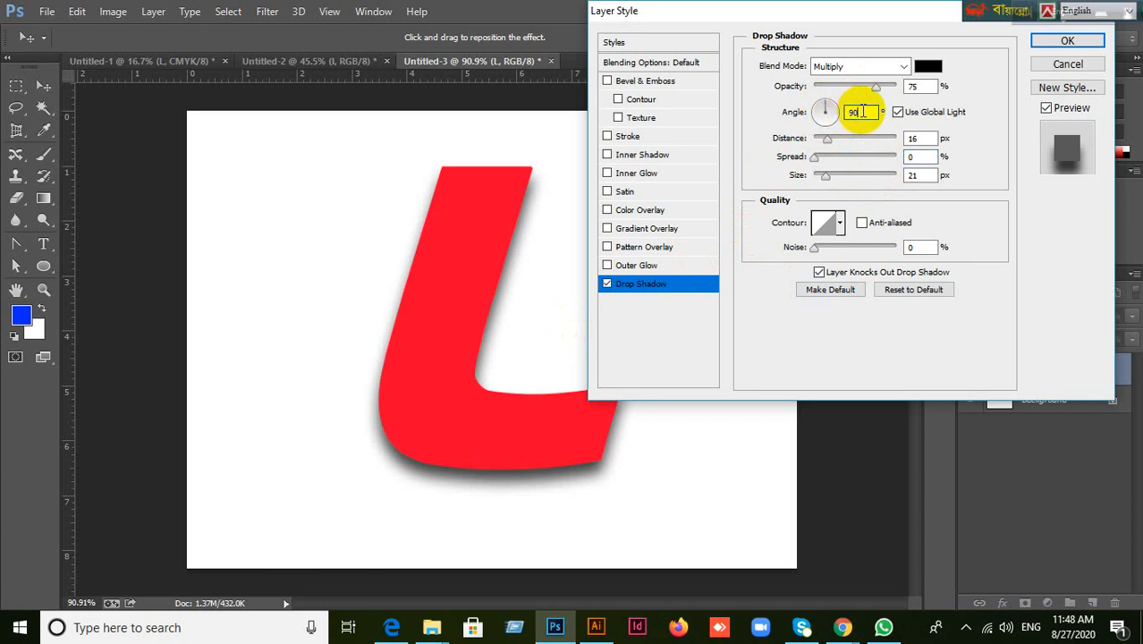
pyautogui.scroll(20, 863, 111)
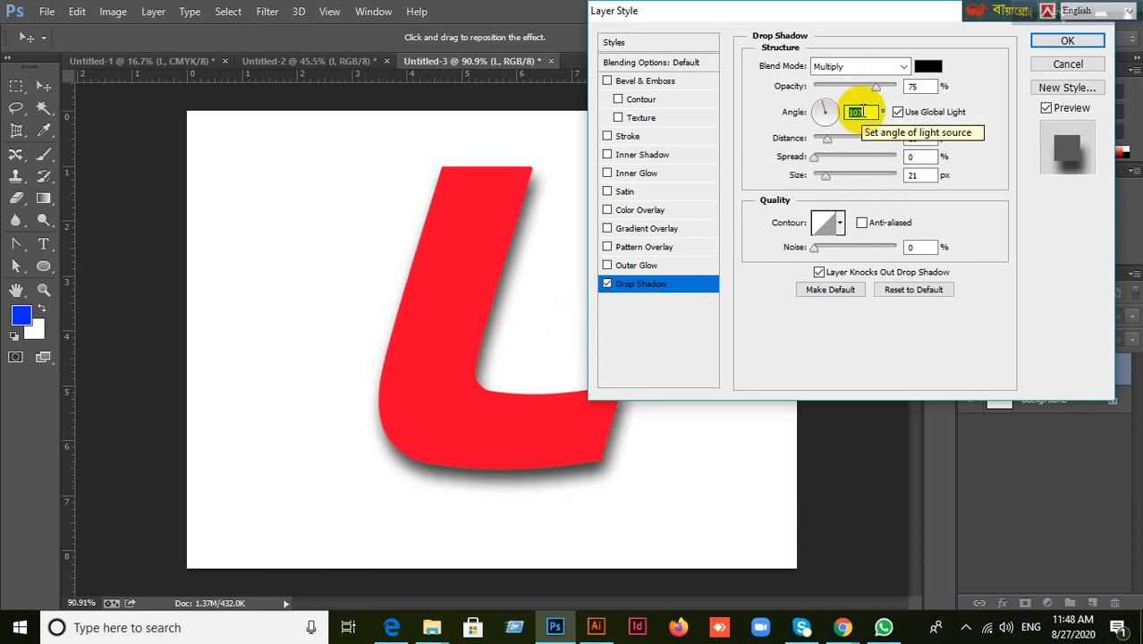
pyautogui.scroll(9, 857, 111)
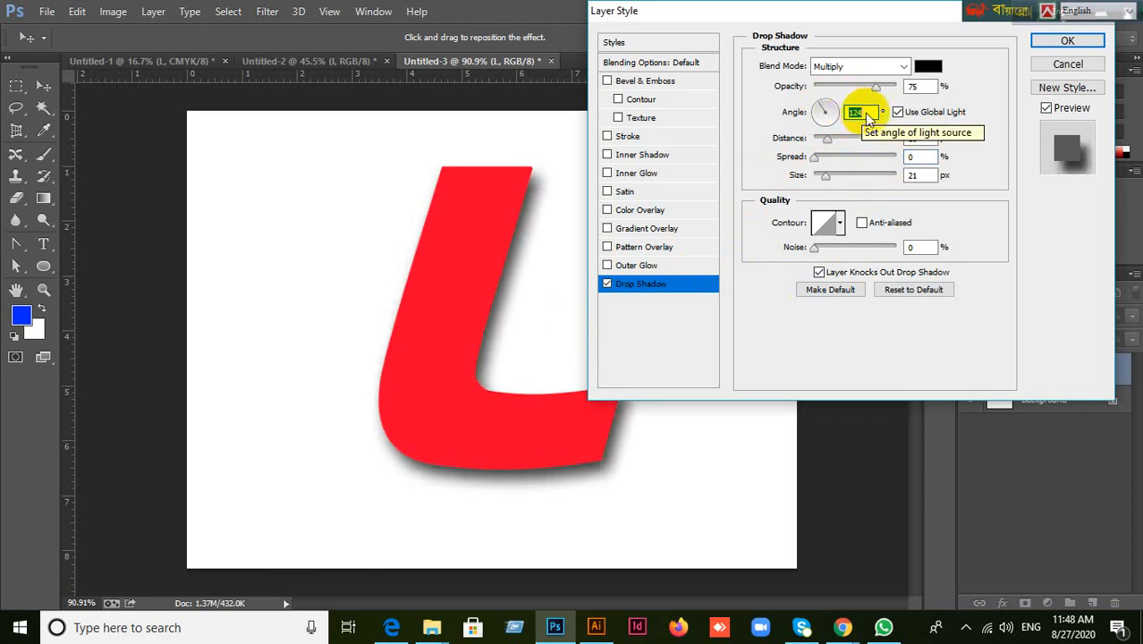
pyautogui.click(831, 142)
pyautogui.moveTo(831, 143)
pyautogui.mouseDown()
pyautogui.moveTo(853, 143)
pyautogui.moveTo(838, 141)
pyautogui.mouseUp()
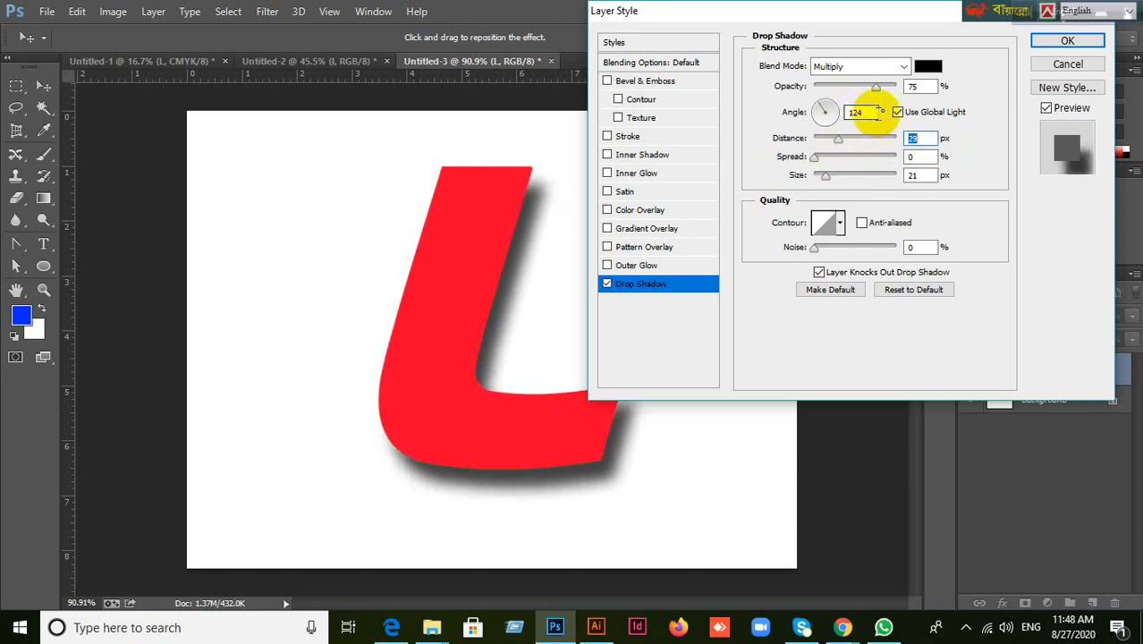
# Rotate the drop shadow's angle to 193° and reduce its distance to 22 px.
pyautogui.click(868, 111)
pyautogui.scroll(20, 867, 112)
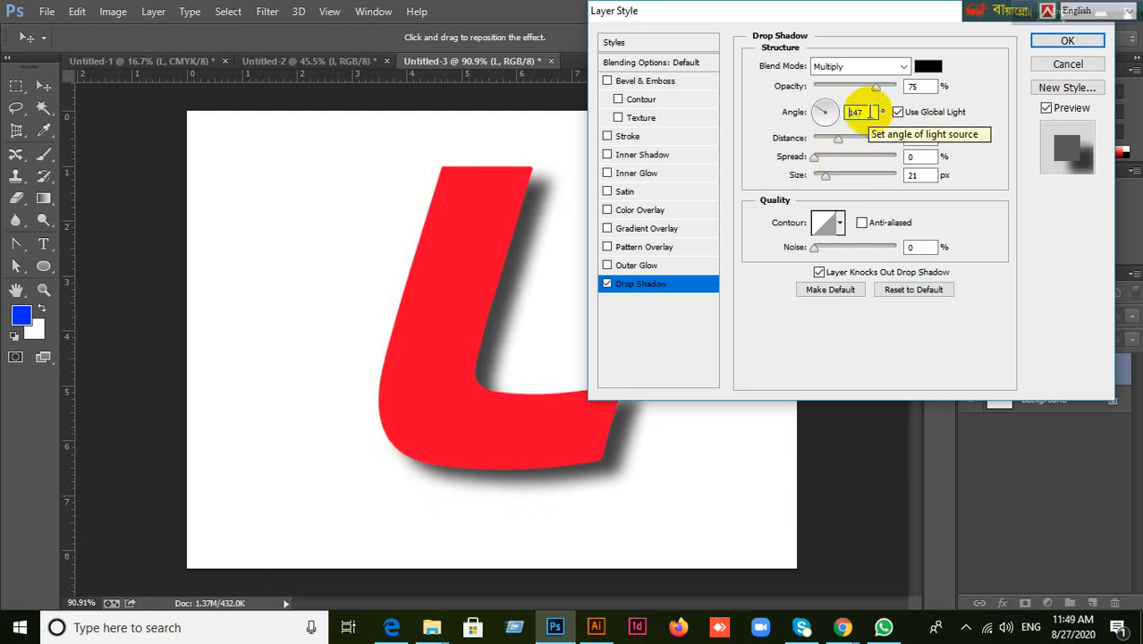
pyautogui.scroll(16, 868, 112)
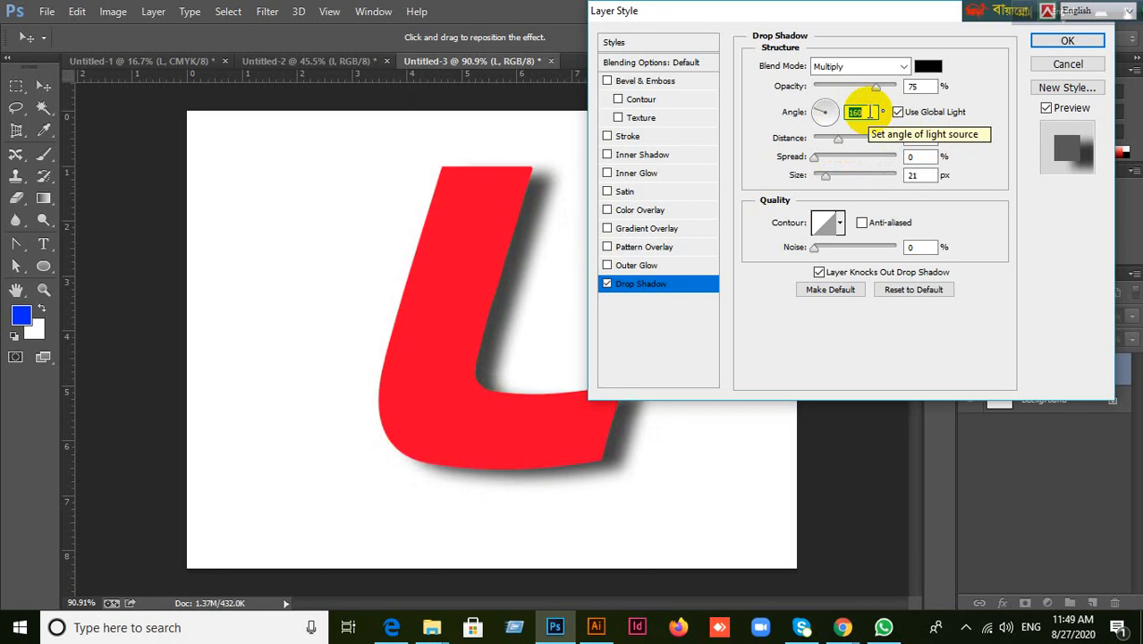
pyautogui.scroll(20, 864, 122)
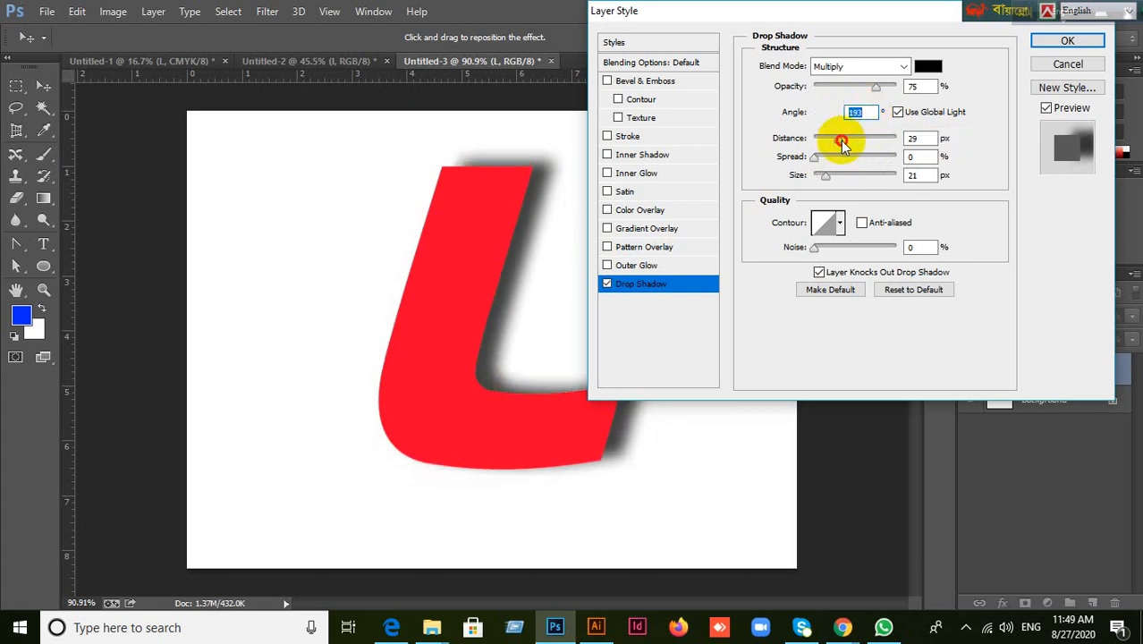
pyautogui.moveTo(841, 143)
pyautogui.mouseDown()
pyautogui.moveTo(866, 143)
pyautogui.moveTo(832, 146)
pyautogui.mouseUp()
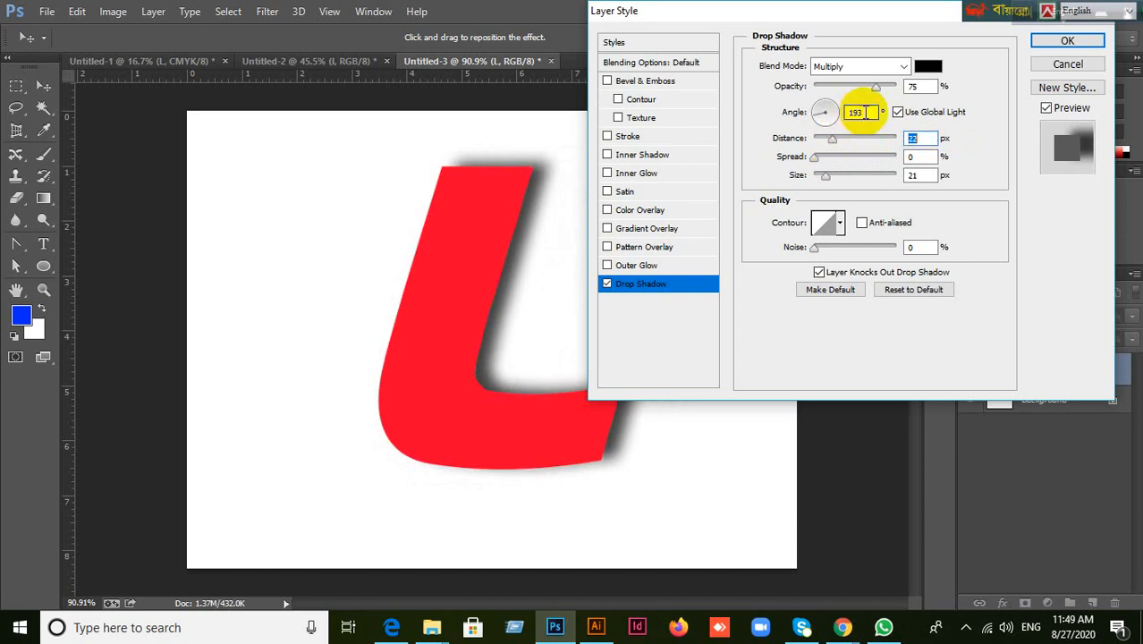
# Set the drop shadow's angle to 90° and its distance to 32 px.
pyautogui.moveTo(871, 113); pyautogui.dragTo(803, 116)
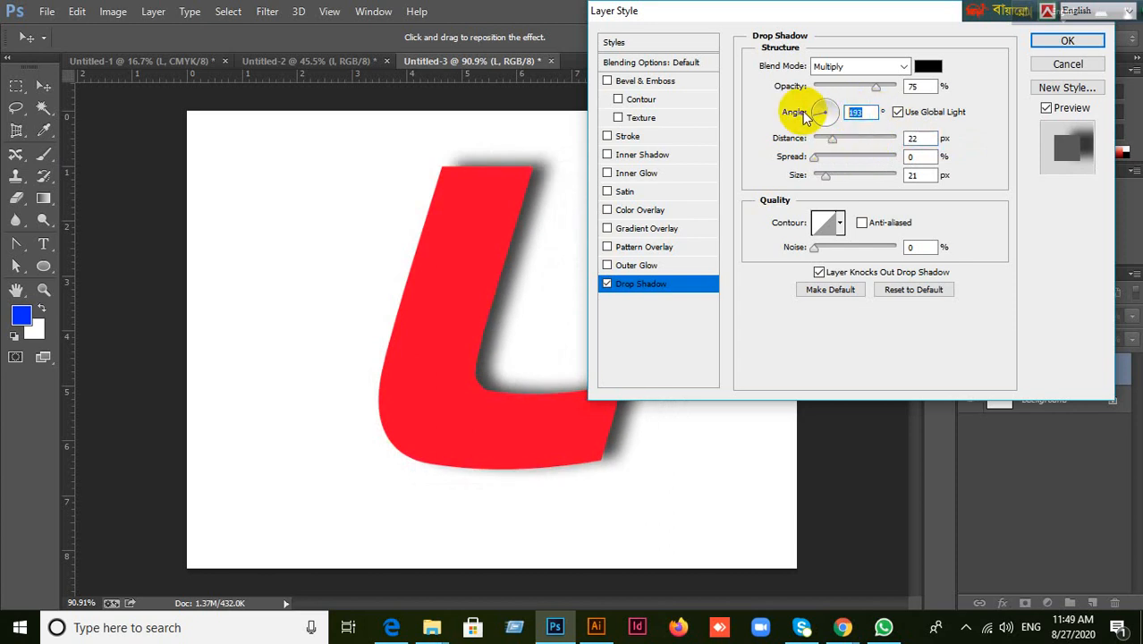
pyautogui.write('90')
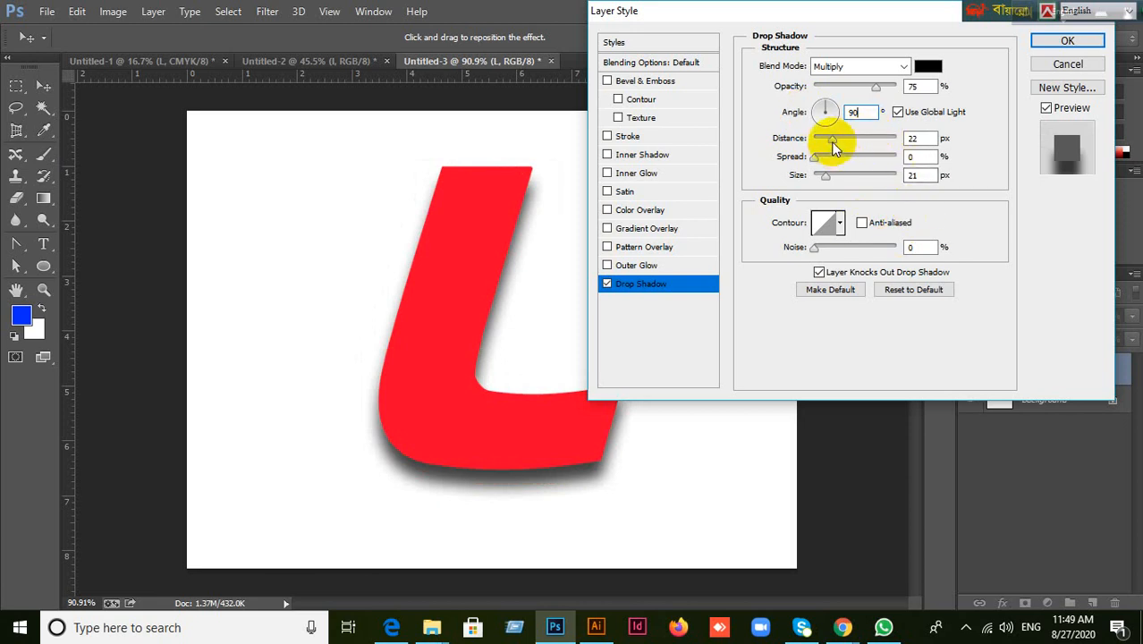
pyautogui.moveTo(834, 147)
pyautogui.mouseDown()
pyautogui.moveTo(859, 145)
pyautogui.moveTo(826, 143)
pyautogui.moveTo(862, 152)
pyautogui.moveTo(824, 148)
pyautogui.moveTo(875, 150)
pyautogui.moveTo(840, 143)
pyautogui.mouseUp()
# Set the drop shadow's angle to 180° and its spread to 21%.
pyautogui.click(793, 114)
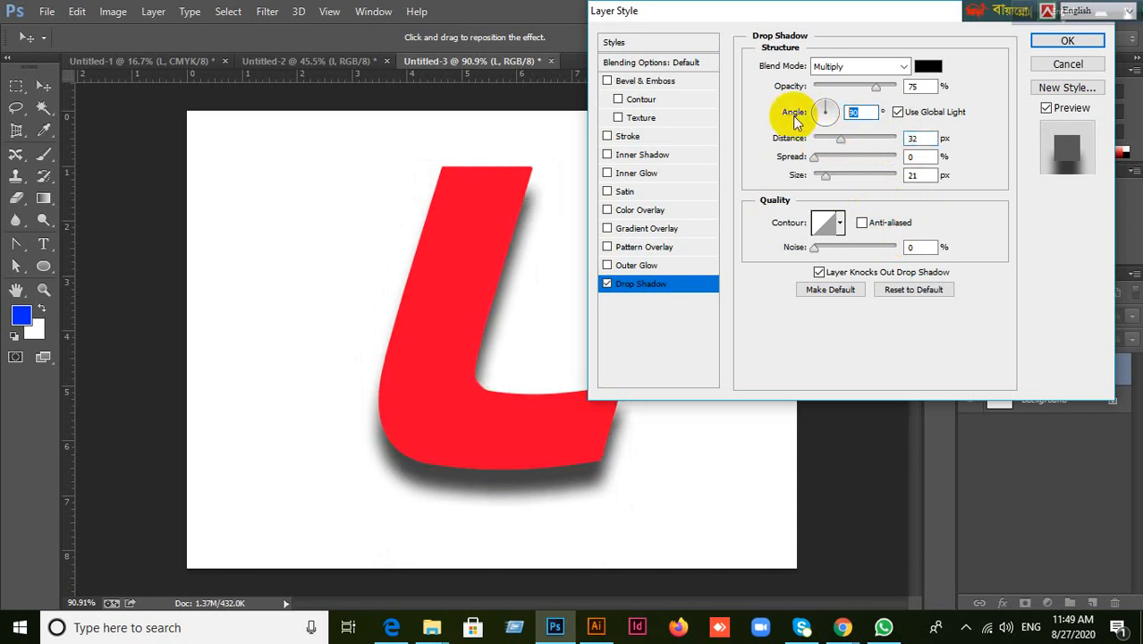
pyautogui.write('180')
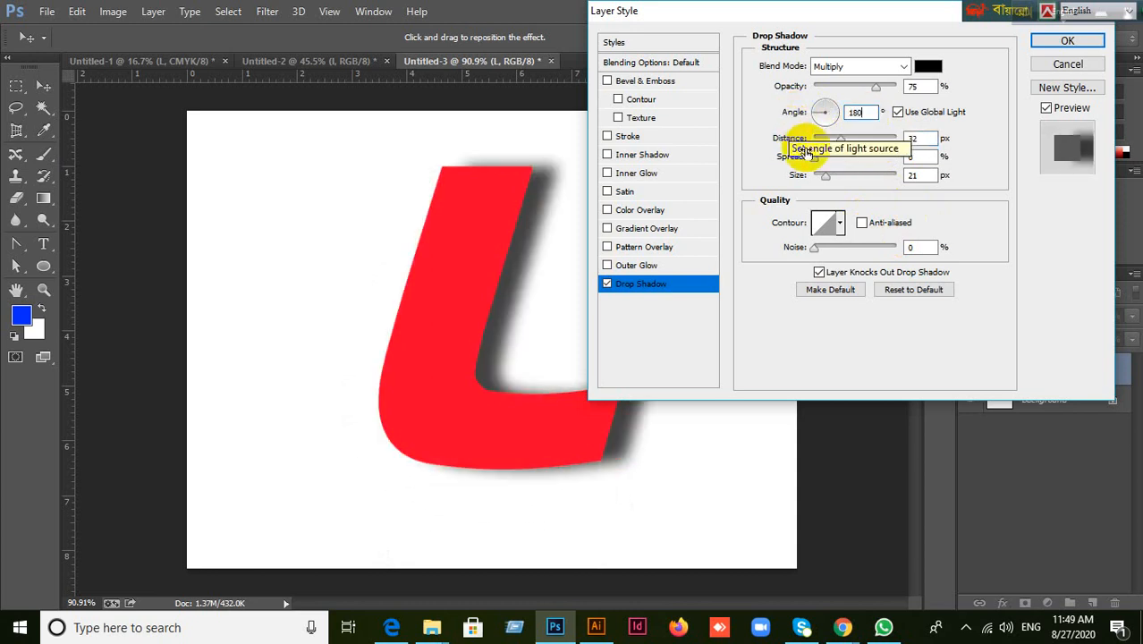
pyautogui.moveTo(813, 158)
pyautogui.mouseDown()
pyautogui.moveTo(858, 159)
pyautogui.moveTo(831, 156)
pyautogui.mouseUp()
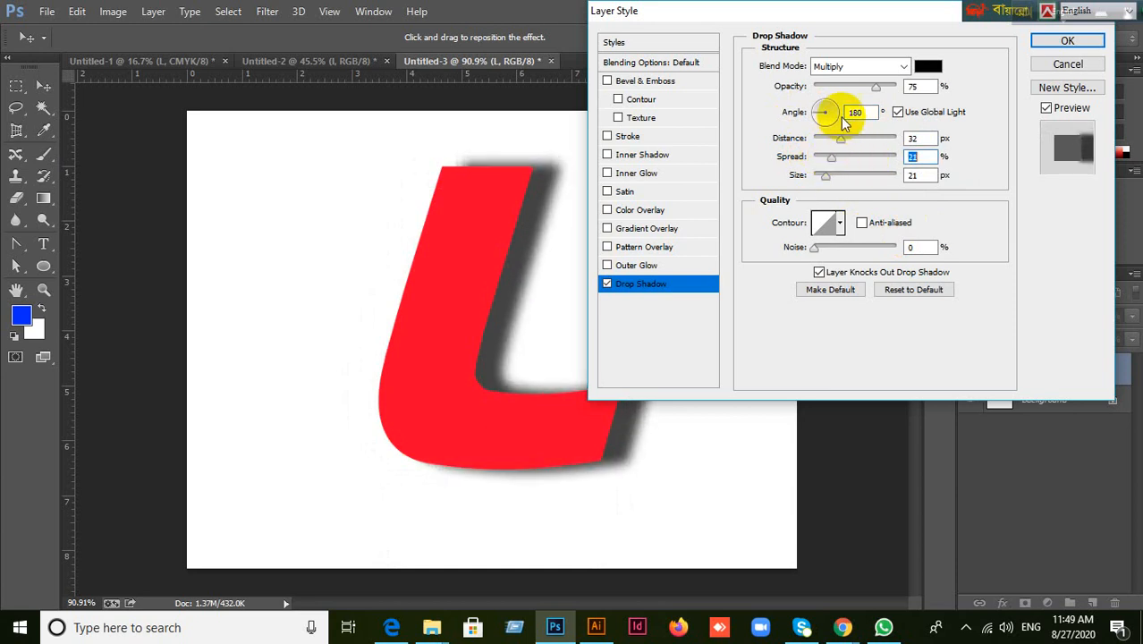
# Try a drop shadow angle of -180° with a distance of 17 px.
pyautogui.click(849, 113)
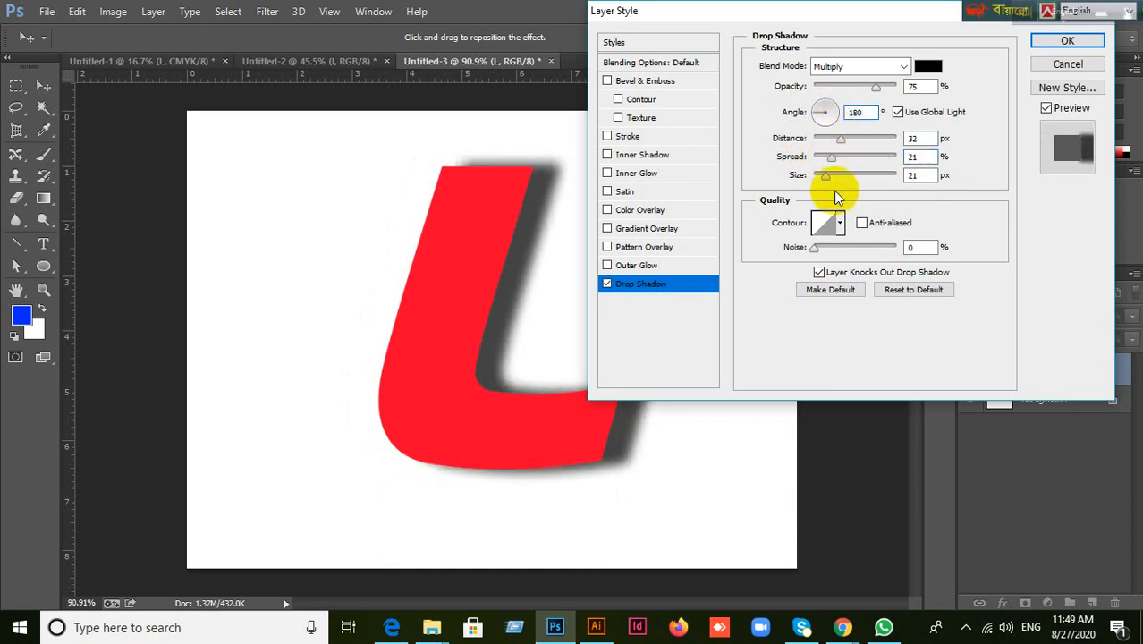
pyautogui.write('-')
pyautogui.moveTo(838, 144)
pyautogui.mouseDown()
pyautogui.moveTo(908, 141)
pyautogui.moveTo(799, 145)
pyautogui.moveTo(849, 141)
pyautogui.moveTo(831, 143)
pyautogui.mouseUp()
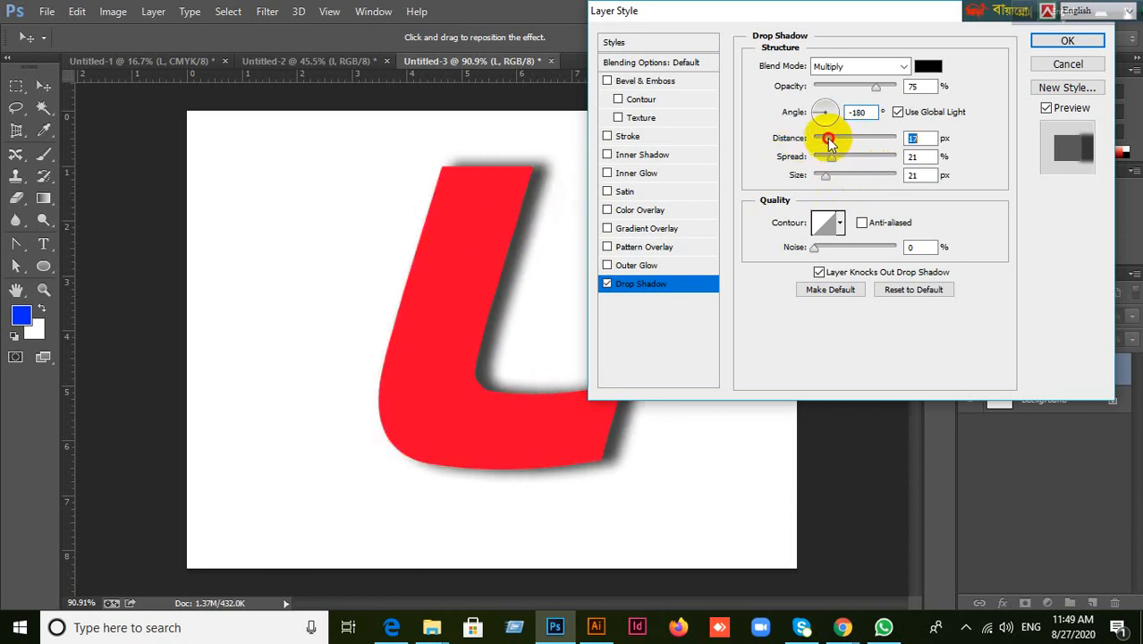
# Try the drop shadow at angles of 90° and 0°, and reduce its distance to 0 px.
pyautogui.doubleClick(860, 112)
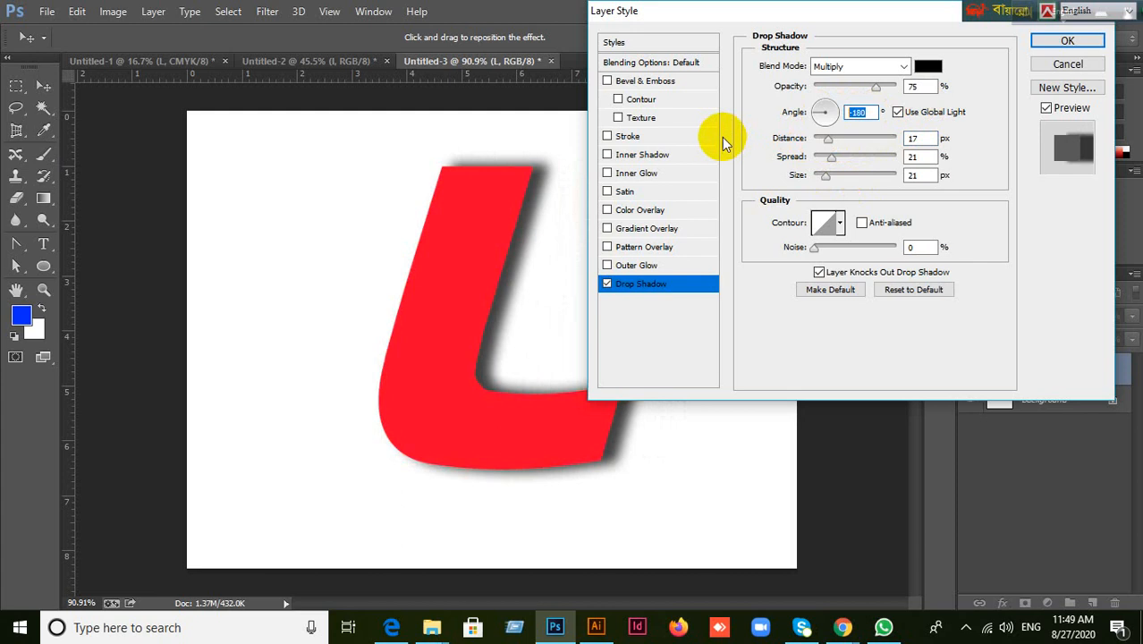
pyautogui.write('90')
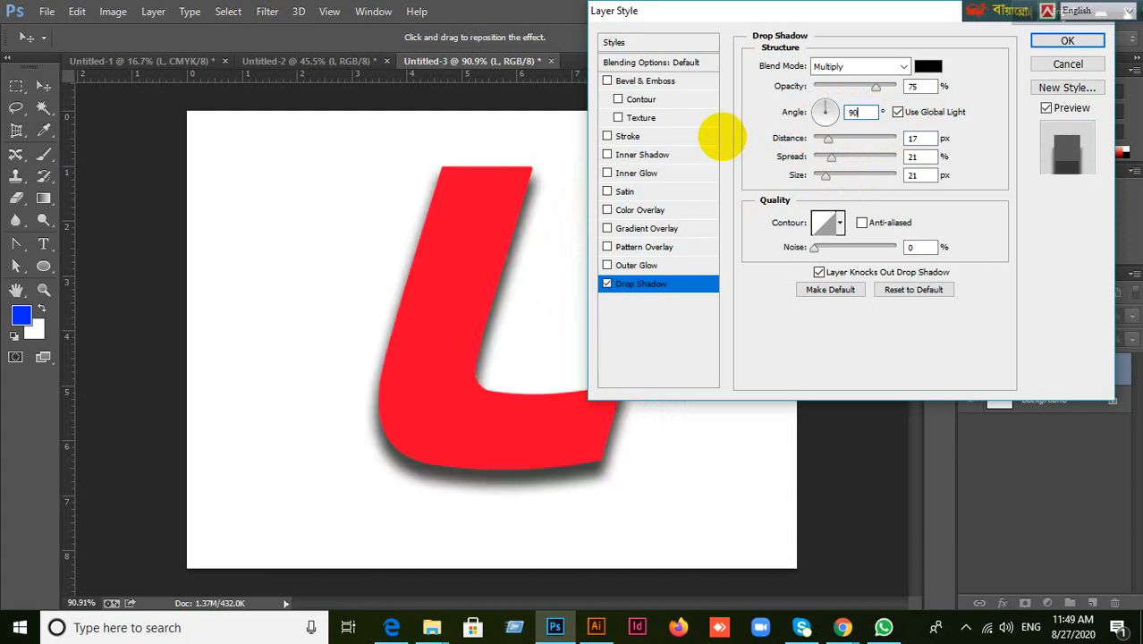
pyautogui.moveTo(829, 141); pyautogui.dragTo(809, 120)
pyautogui.write('0')
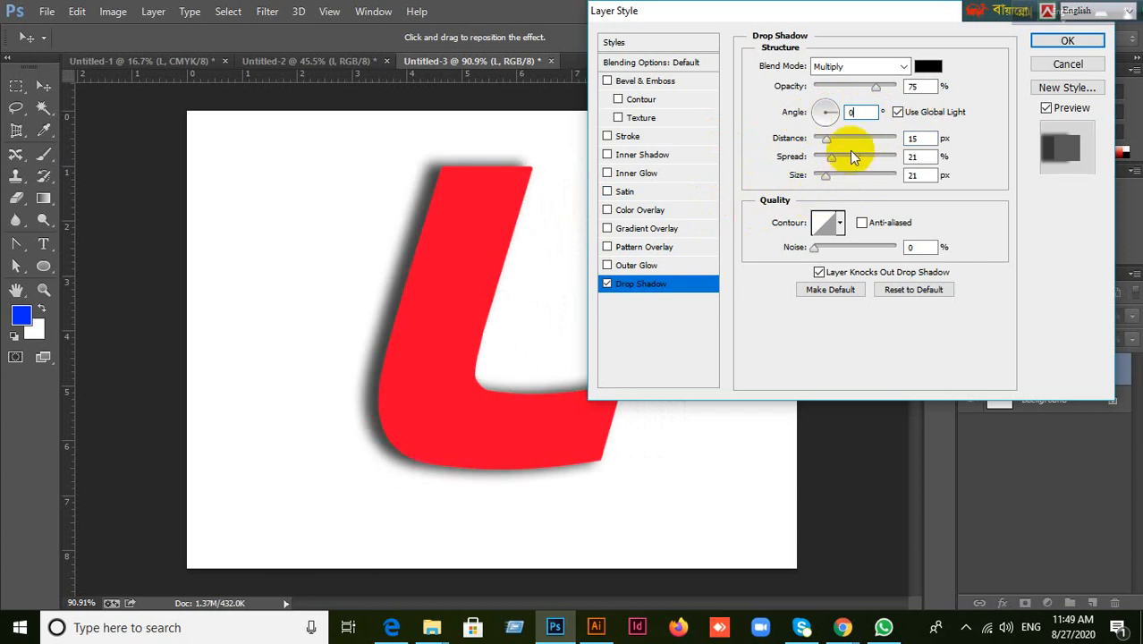
pyautogui.moveTo(823, 142); pyautogui.dragTo(771, 145)
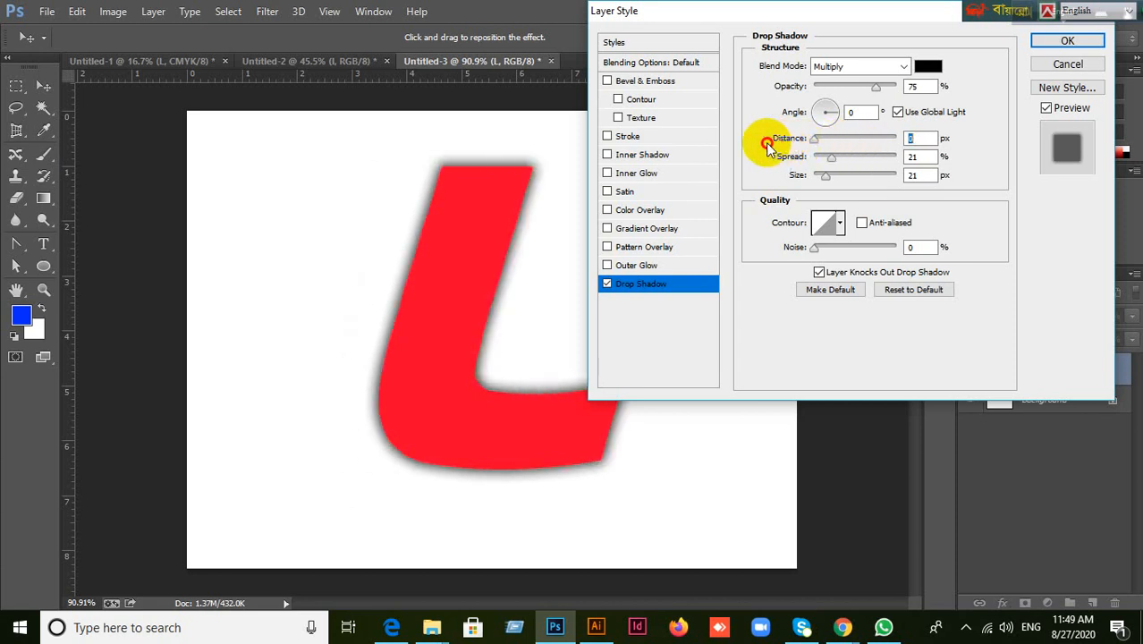
# Set the drop shadow's angle to 90°, distance to 18 px, size to 29 px and opacity to 66%.
pyautogui.click(861, 112)
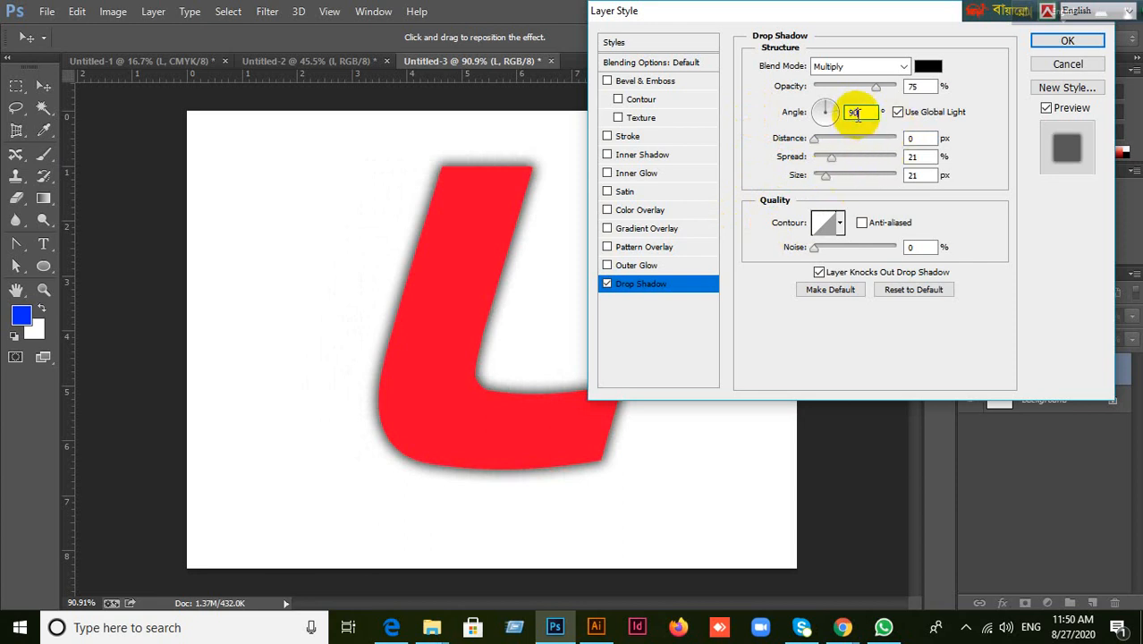
pyautogui.moveTo(814, 138); pyautogui.dragTo(829, 181)
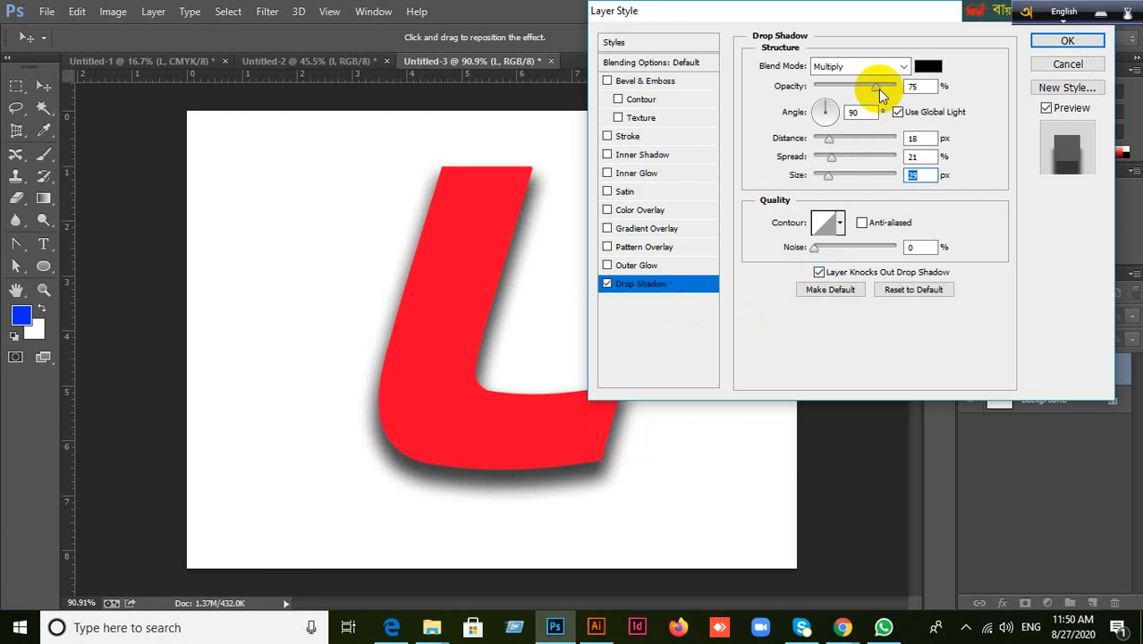
pyautogui.moveTo(878, 89)
pyautogui.mouseDown()
pyautogui.moveTo(822, 89)
pyautogui.moveTo(883, 91)
pyautogui.moveTo(825, 92)
pyautogui.moveTo(880, 90)
pyautogui.moveTo(859, 91)
pyautogui.moveTo(868, 92)
pyautogui.mouseUp()
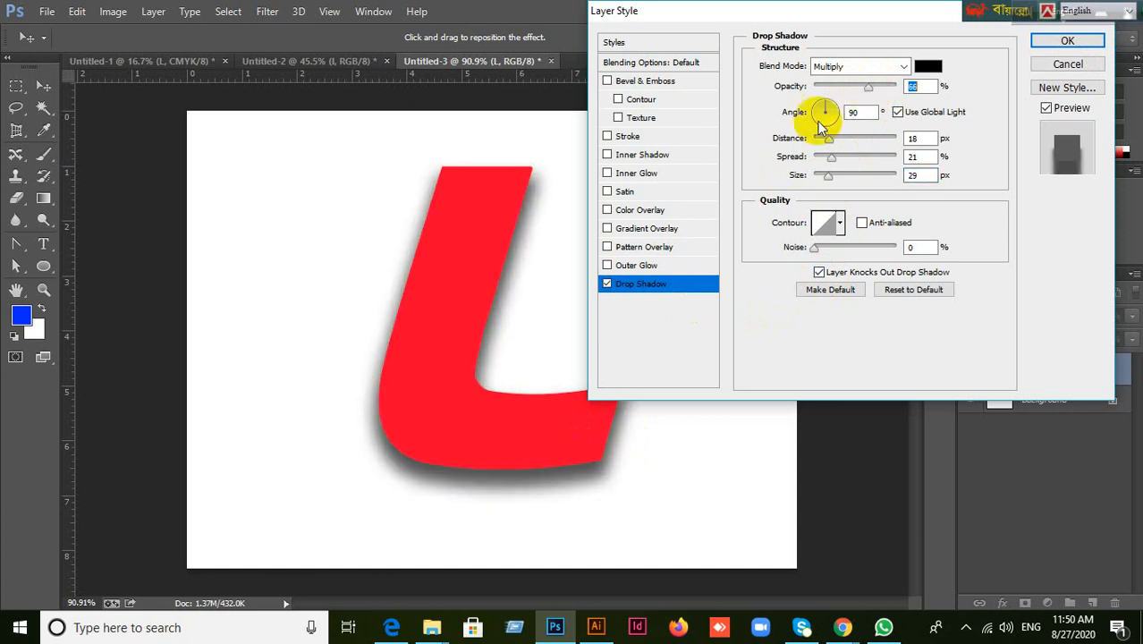
# Change the drop shadow's color to red #eb0505.
pyautogui.click(930, 67)
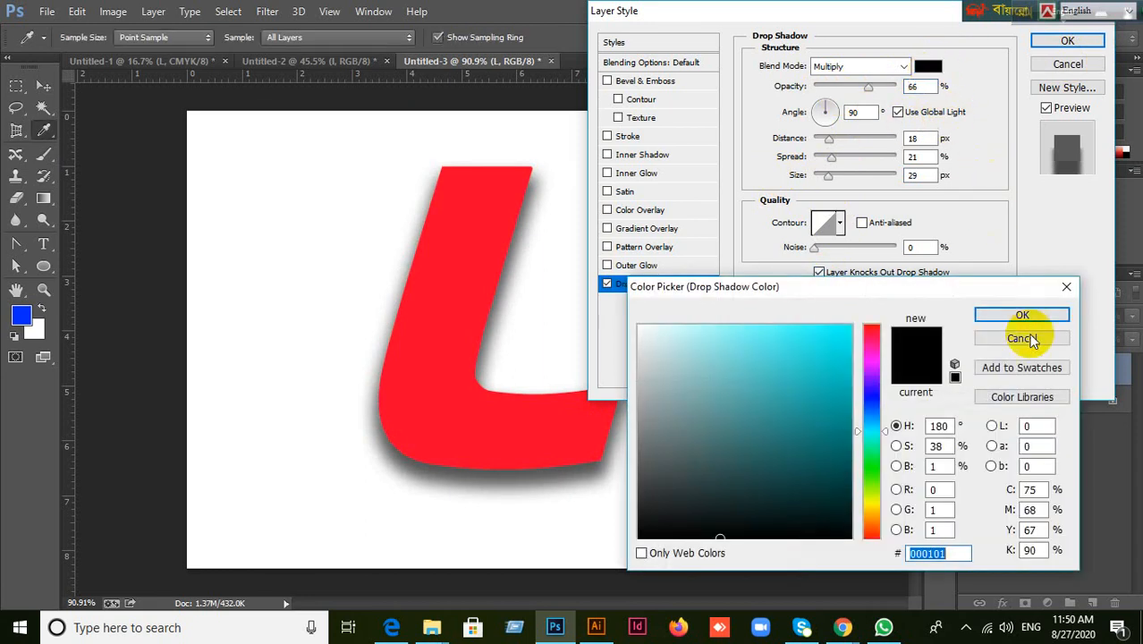
pyautogui.moveTo(856, 431); pyautogui.dragTo(865, 329)
pyautogui.click(847, 342)
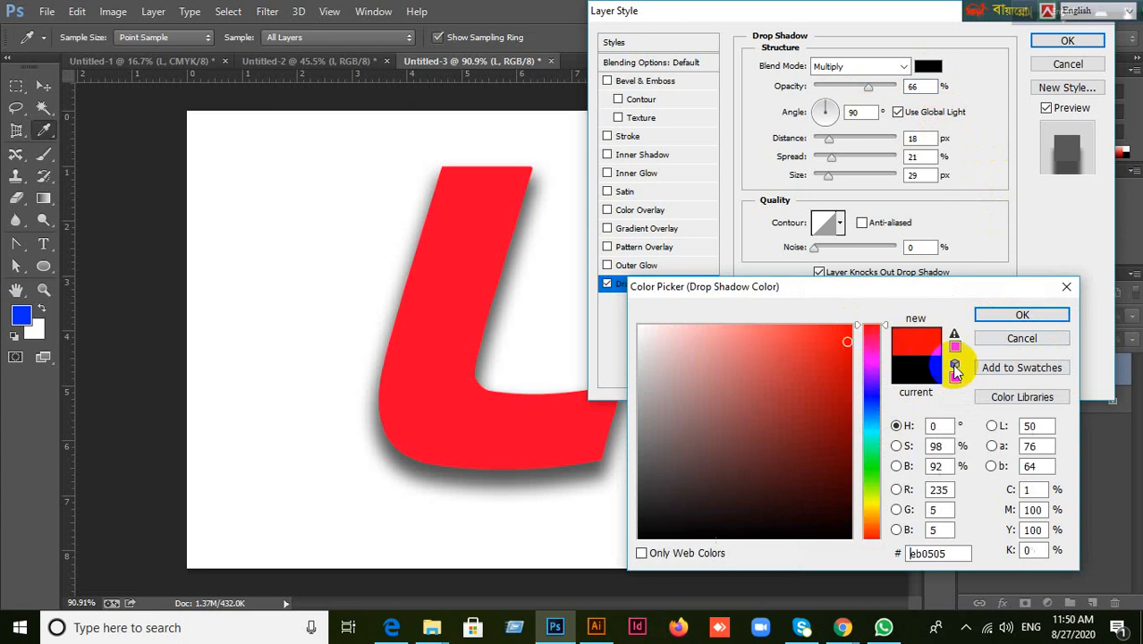
pyautogui.click(1022, 315)
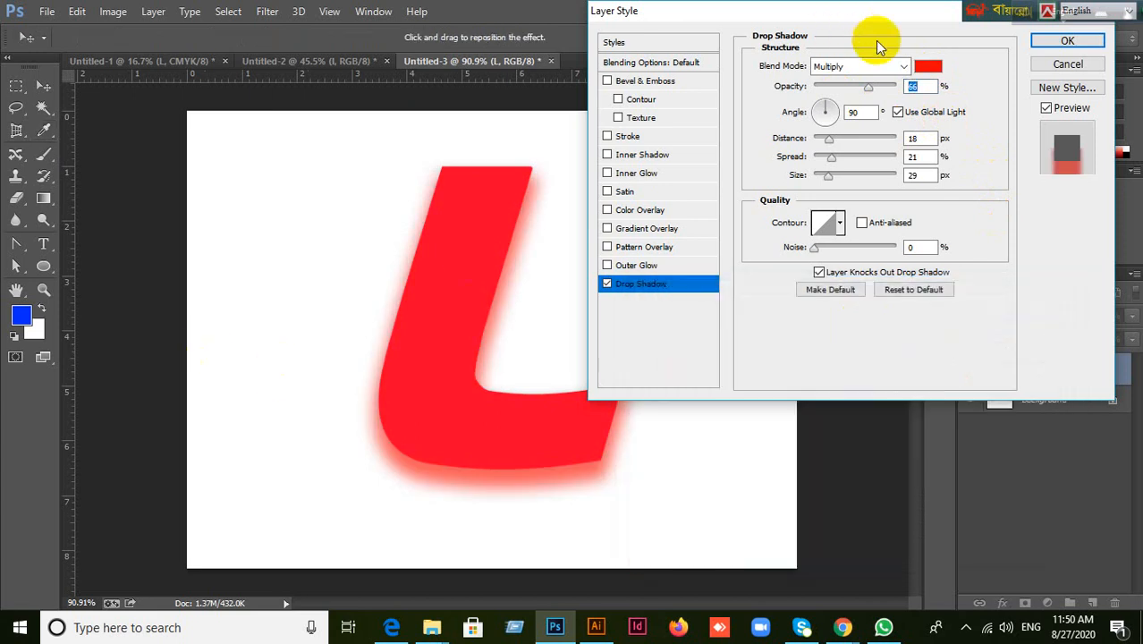
# Try the Normal, Darken and Screen blend modes on the red drop shadow.
pyautogui.click(898, 65)
pyautogui.click(864, 82)
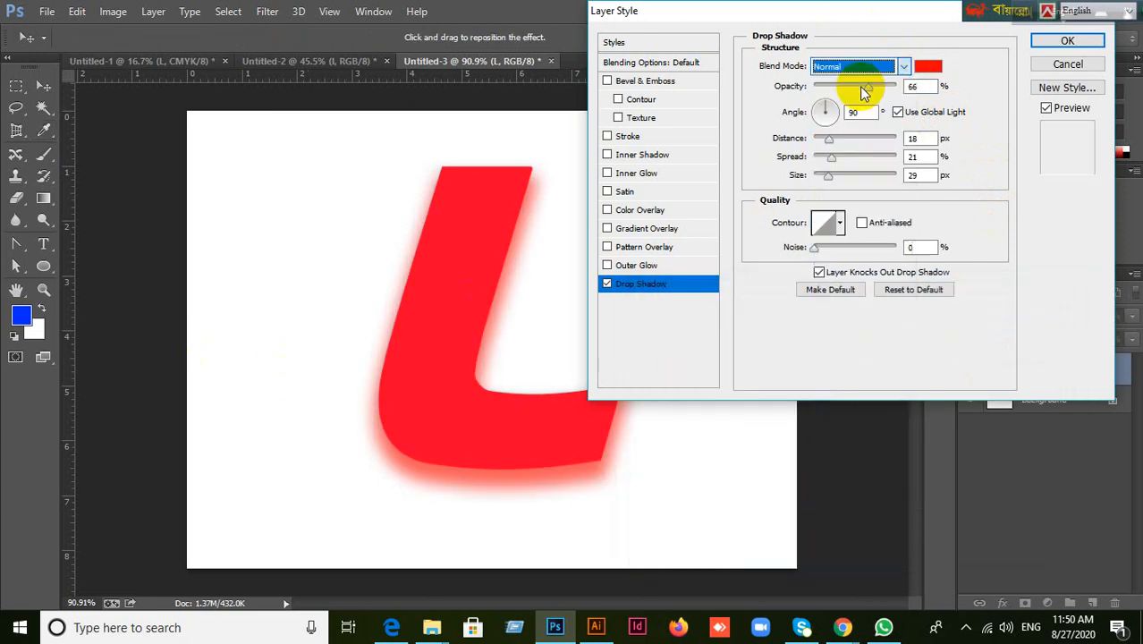
pyautogui.click(903, 68)
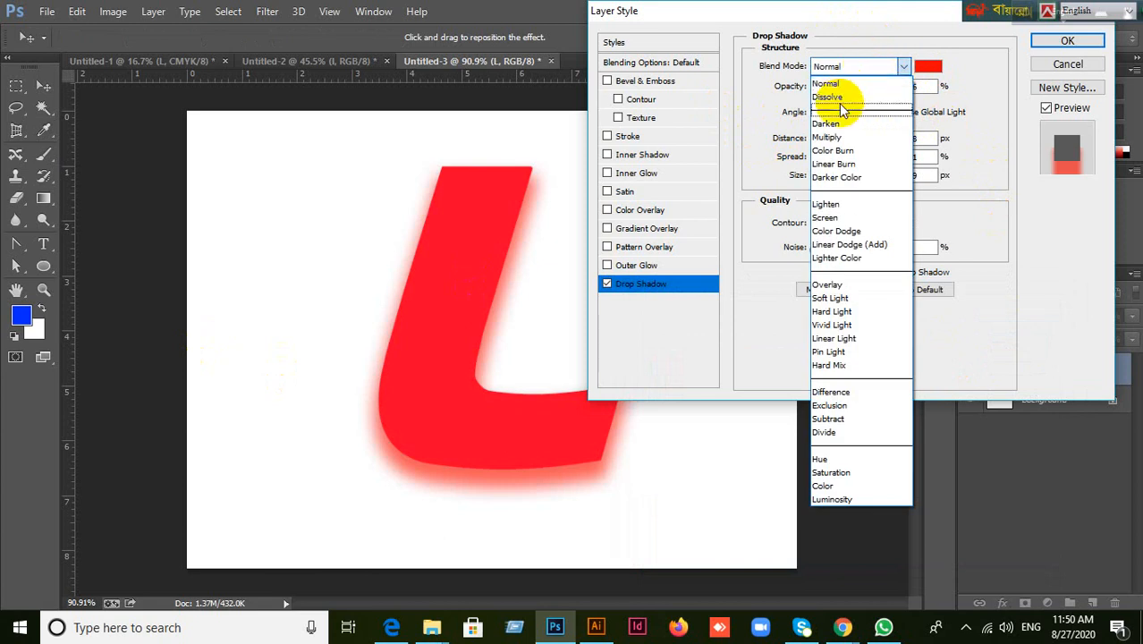
pyautogui.click(832, 125)
pyautogui.click(902, 68)
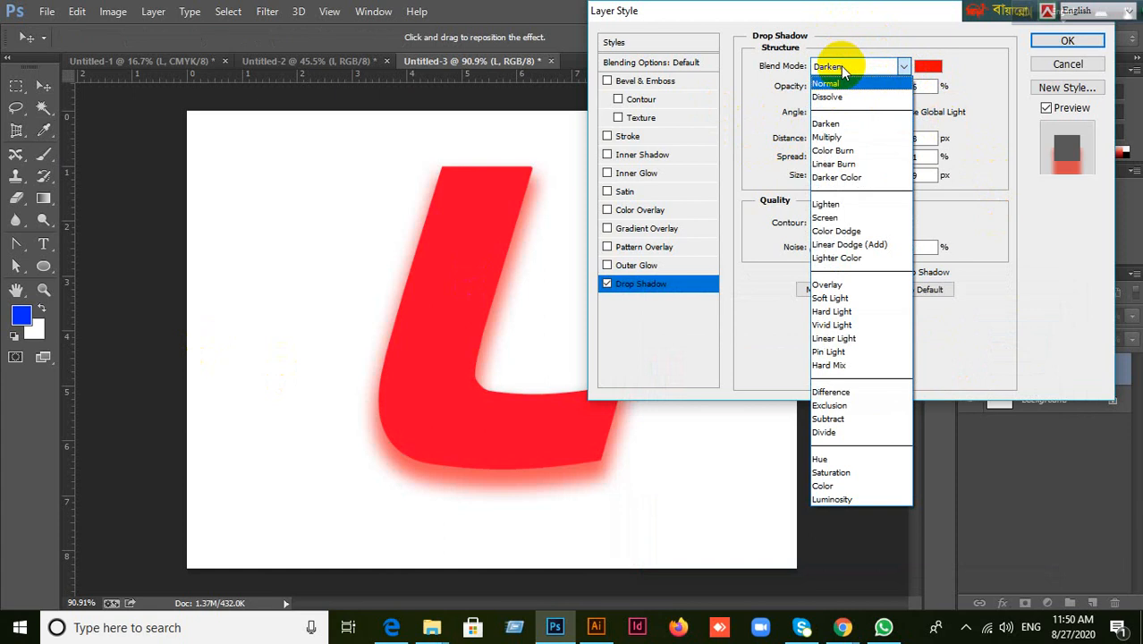
pyautogui.click(838, 219)
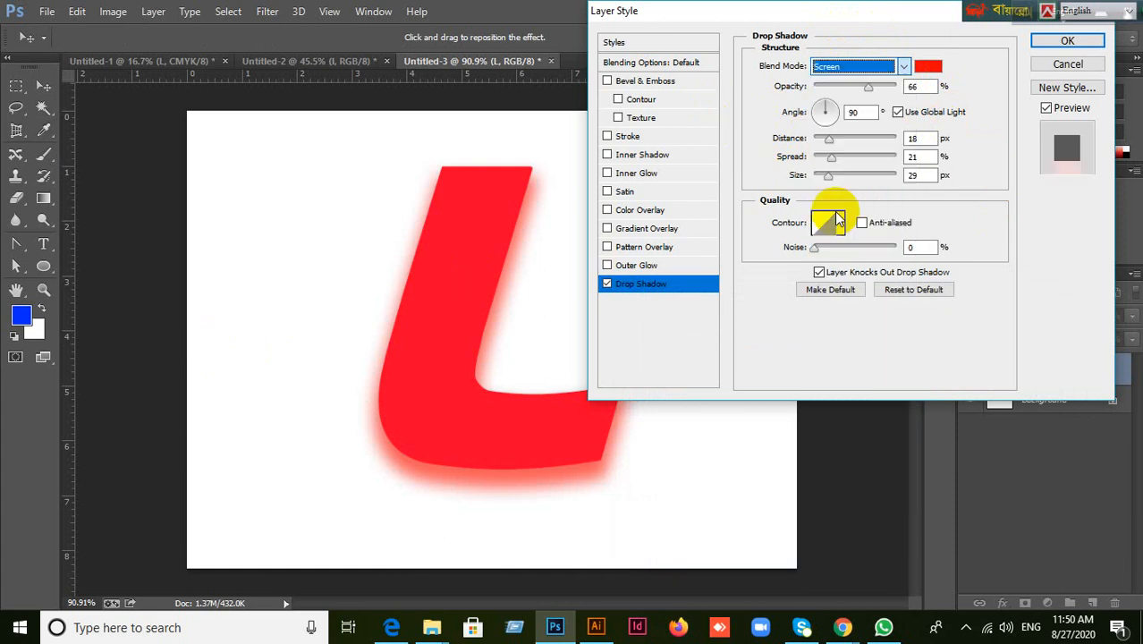
# Change the drop shadow's color to black.
pyautogui.click(929, 68)
pyautogui.moveTo(842, 395); pyautogui.dragTo(626, 523)
pyautogui.click(1022, 315)
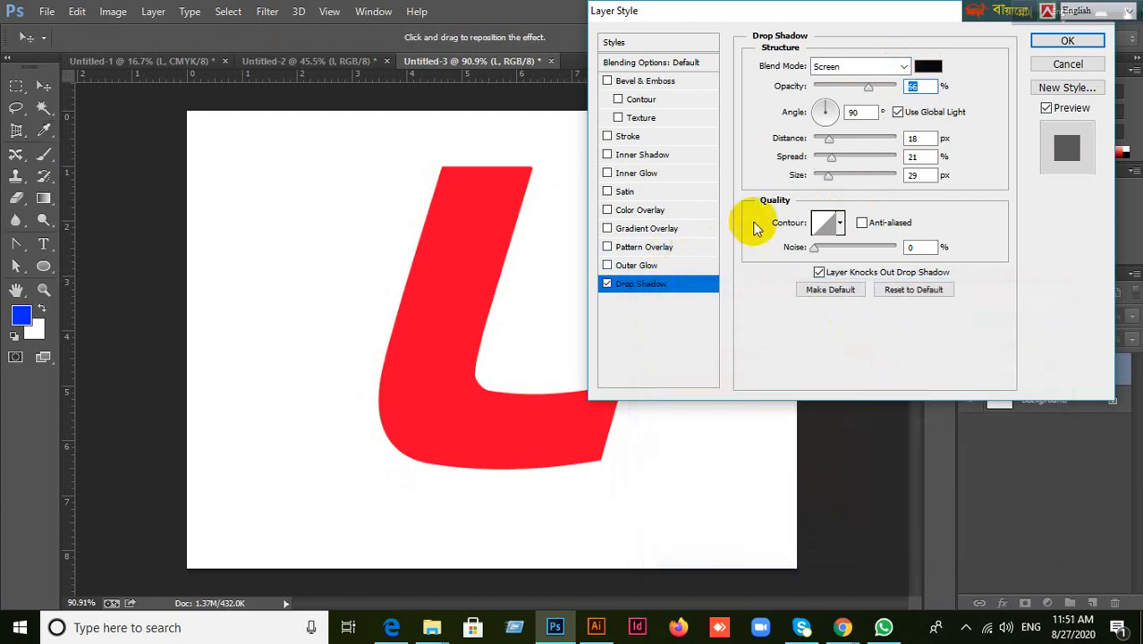
# Compare the Multiply and Screen blend modes on the black drop shadow and set it to Multiply.
pyautogui.click(903, 67)
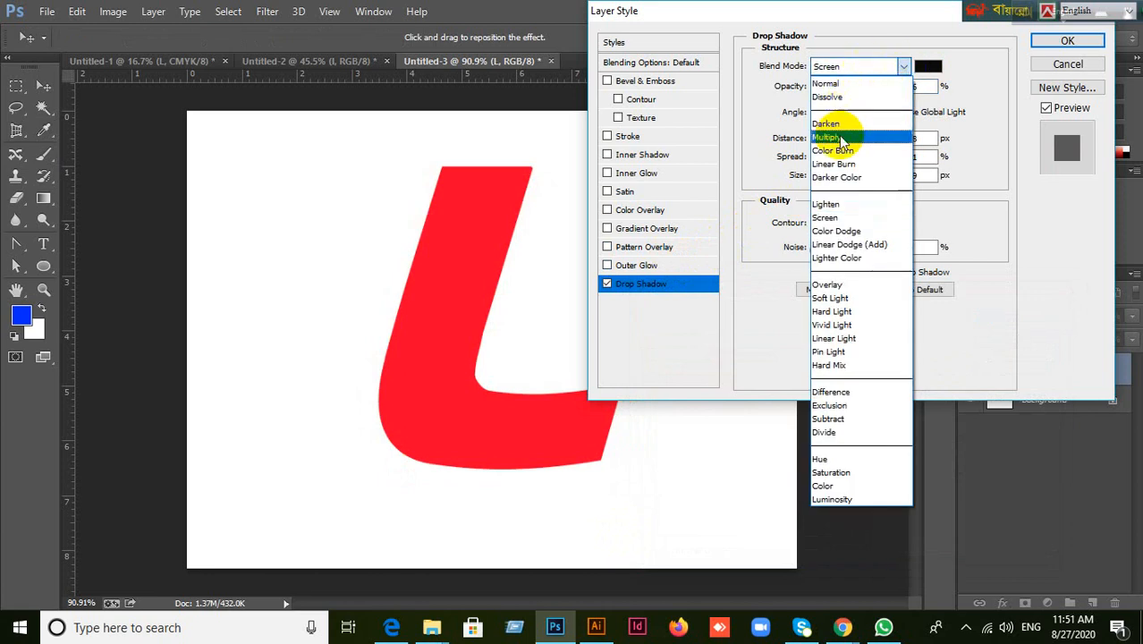
pyautogui.click(840, 140)
pyautogui.click(905, 69)
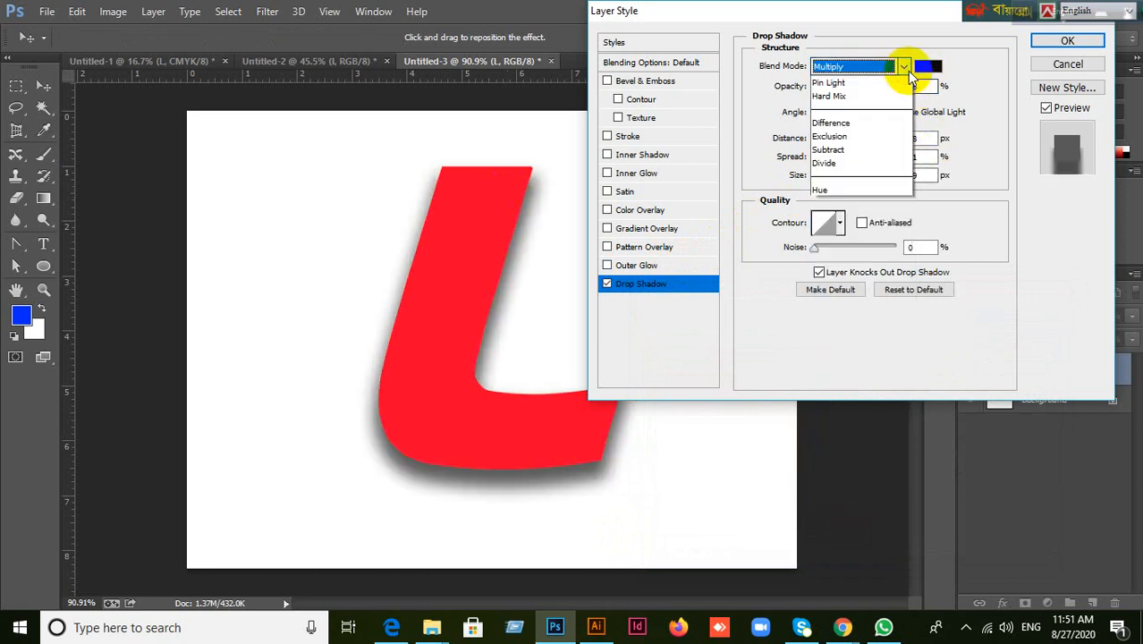
pyautogui.click(841, 217)
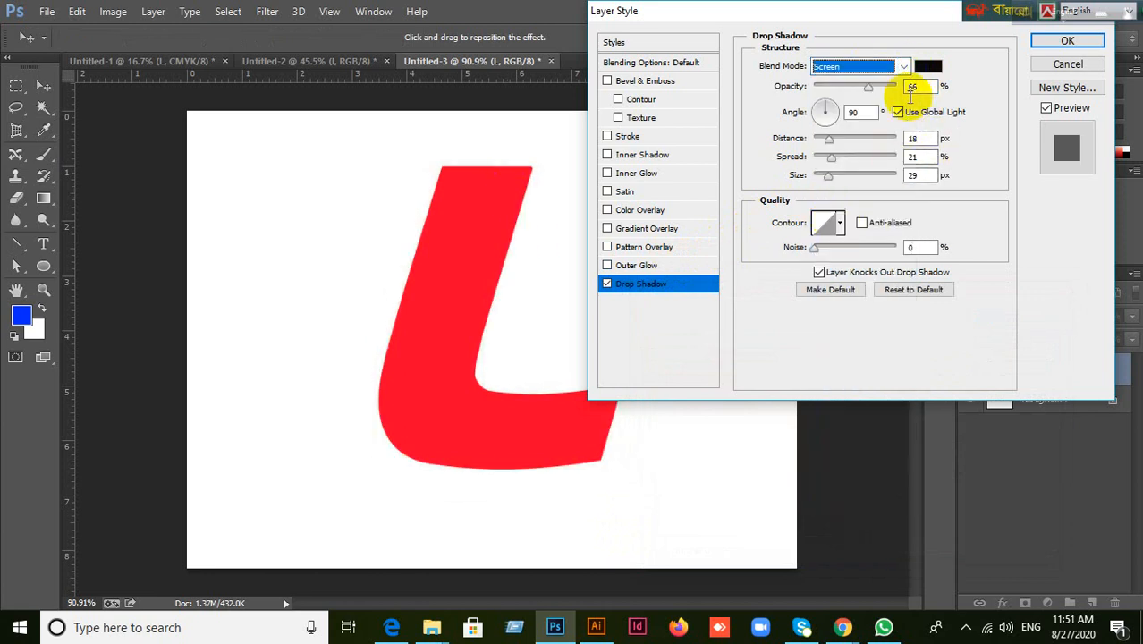
pyautogui.click(904, 66)
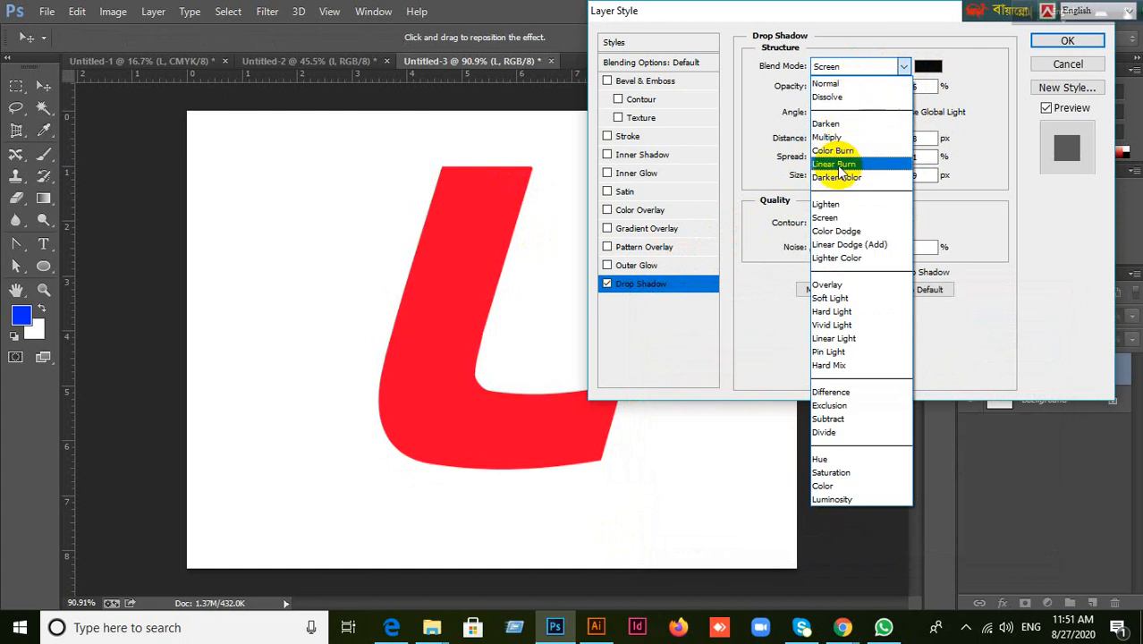
pyautogui.click(827, 137)
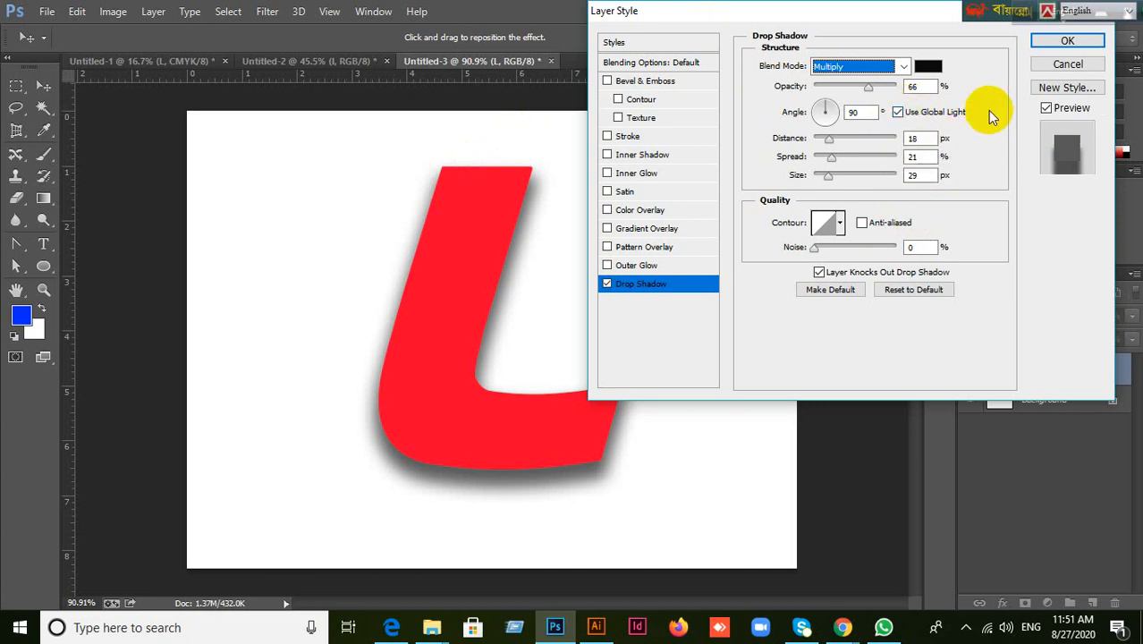
# Apply the letter L's drop shadow settings and move the L toward the canvas's left side.
pyautogui.click(1068, 42)
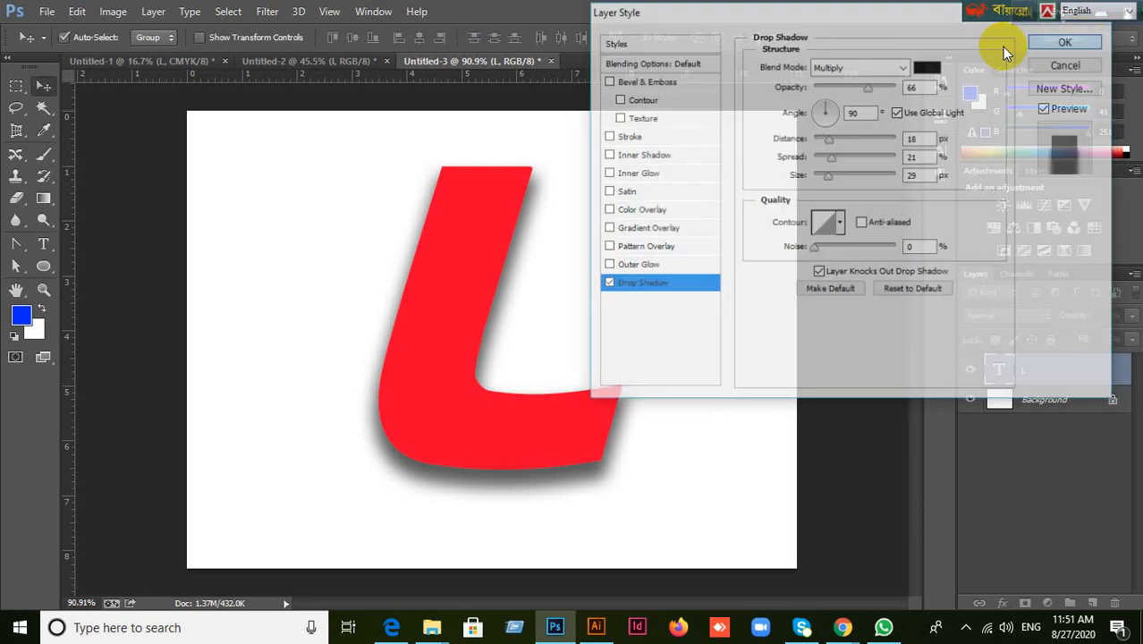
pyautogui.moveTo(443, 362); pyautogui.dragTo(288, 342)
# Draw a blue circle about 221 px in diameter to the right of the letter L.
pyautogui.moveTo(47, 275); pyautogui.dragTo(82, 297)
pyautogui.moveTo(524, 223); pyautogui.dragTo(700, 383)
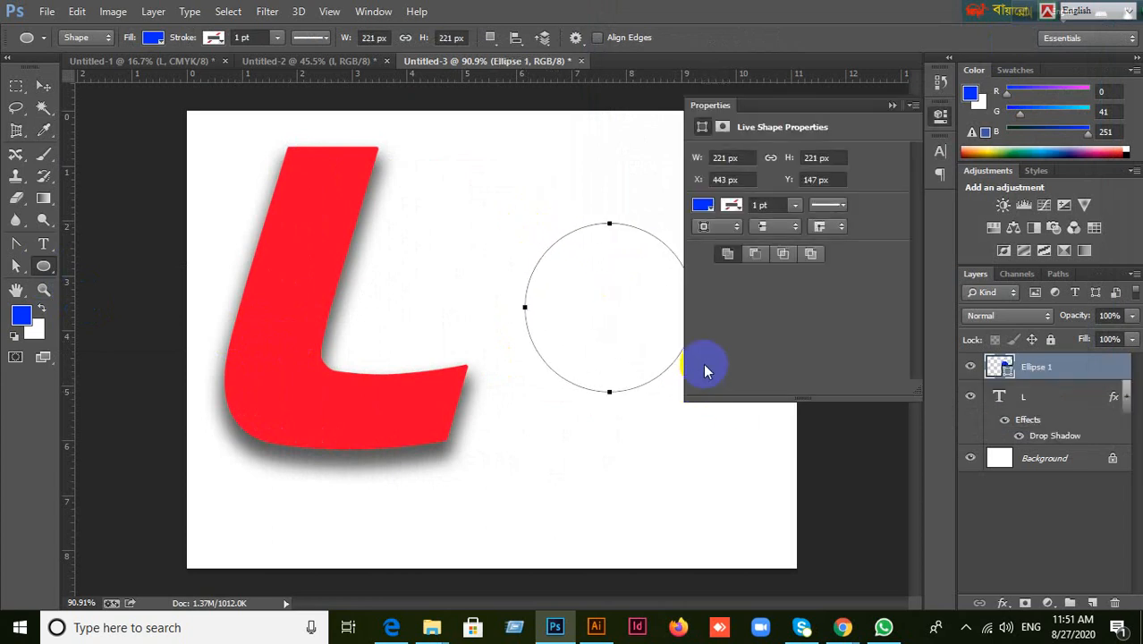
pyautogui.click(891, 107)
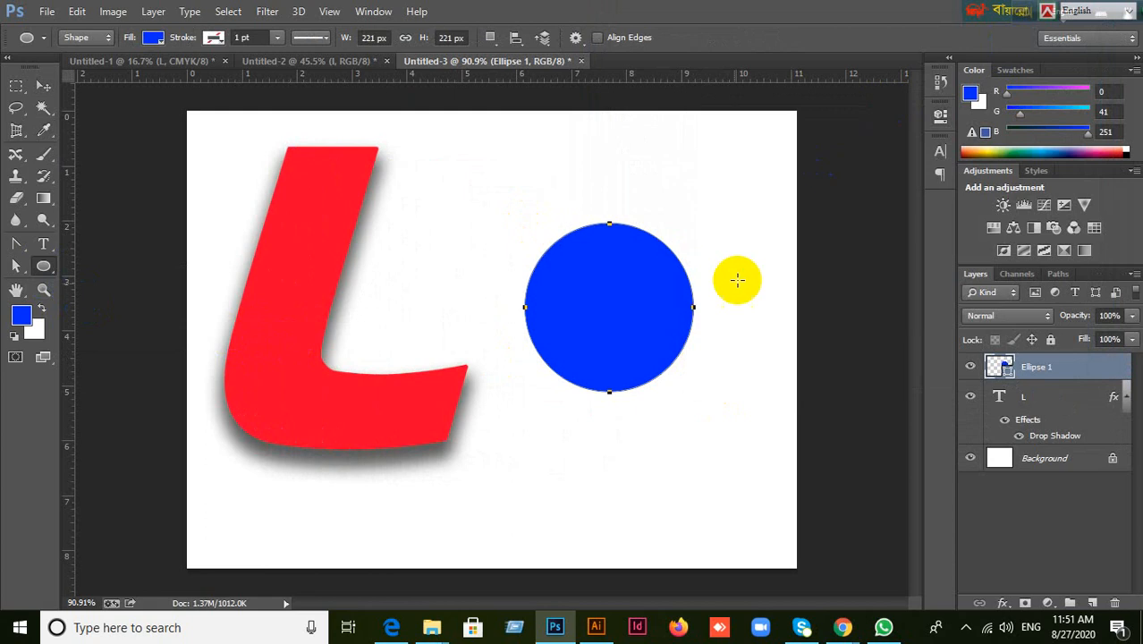
# Add a drop shadow to the blue circle with a distance of 17 px.
pyautogui.doubleClick(1076, 371)
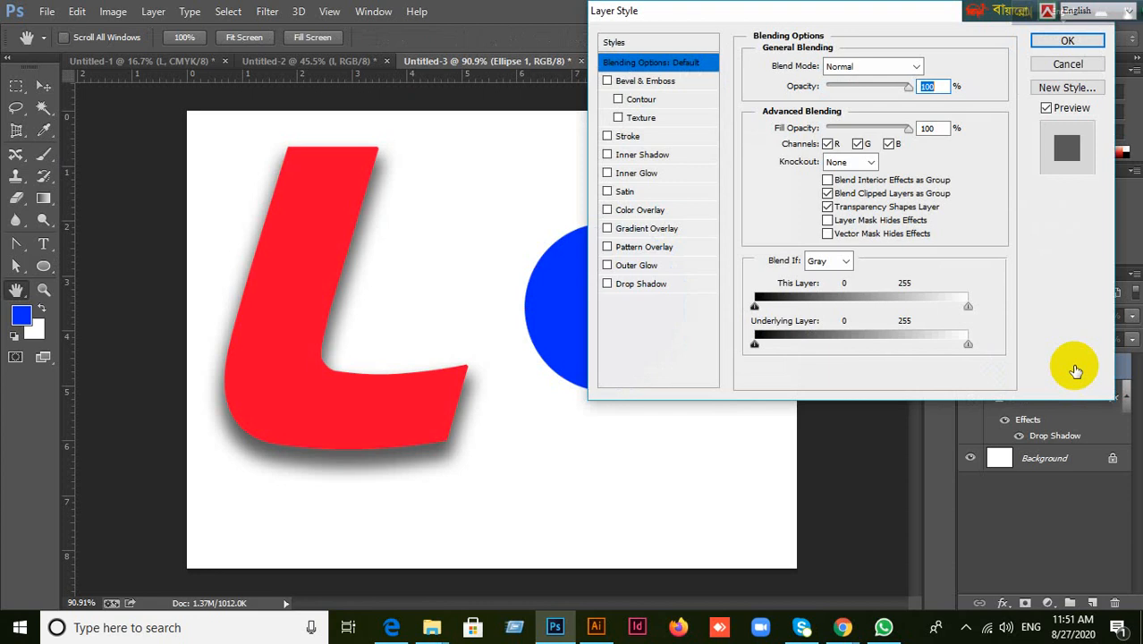
pyautogui.click(646, 286)
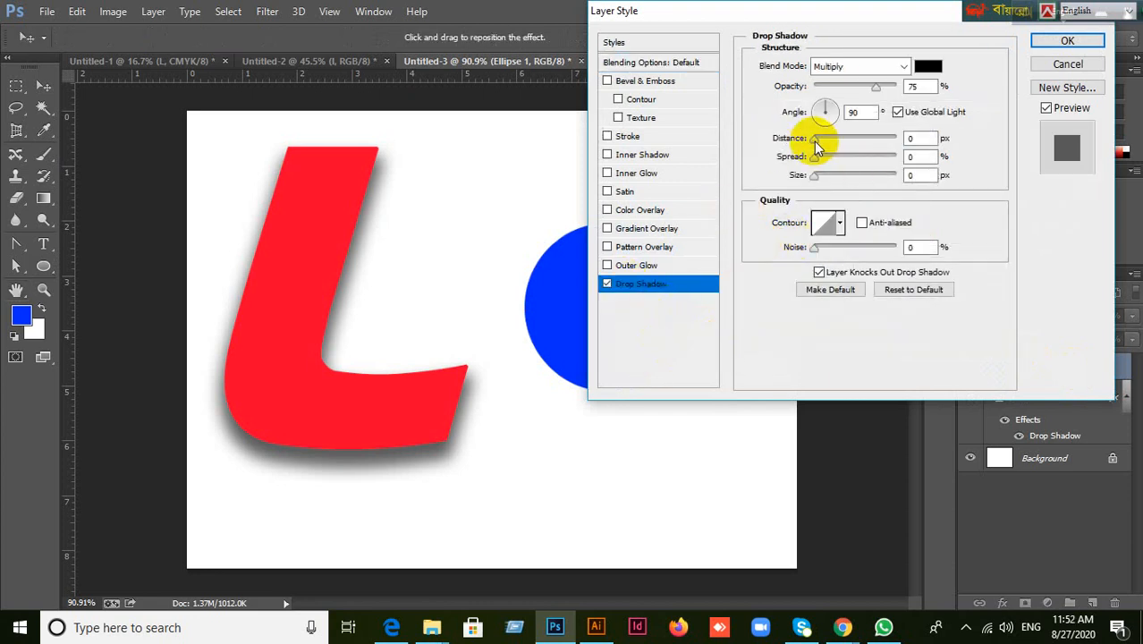
pyautogui.moveTo(814, 142)
pyautogui.mouseDown()
pyautogui.moveTo(857, 146)
pyautogui.moveTo(830, 156)
pyautogui.mouseUp()
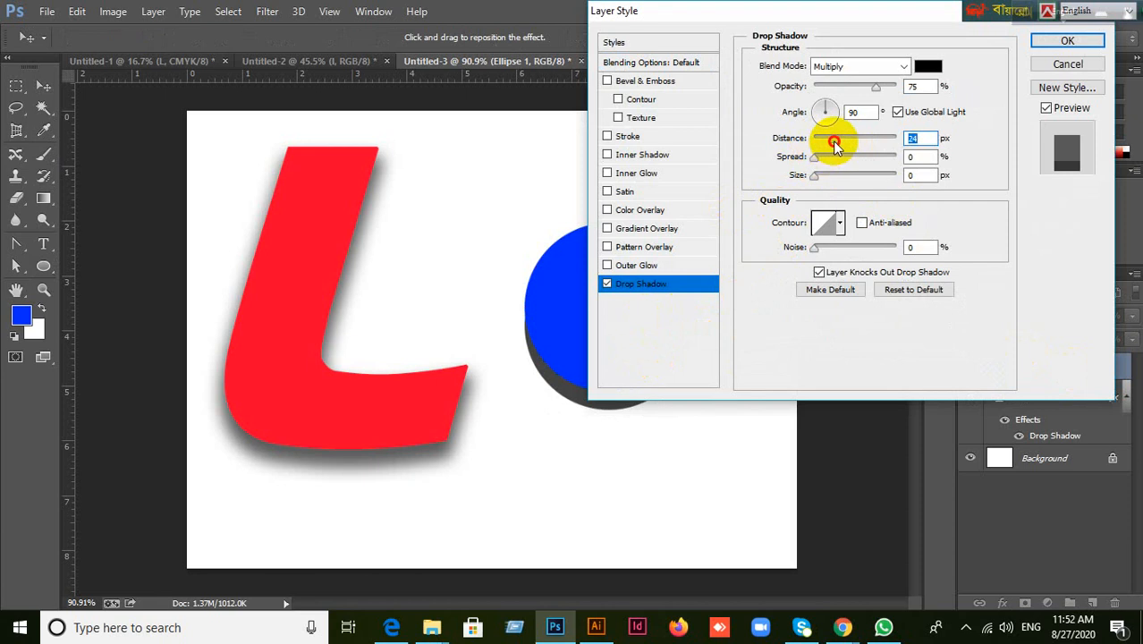
pyautogui.moveTo(833, 142); pyautogui.dragTo(826, 143)
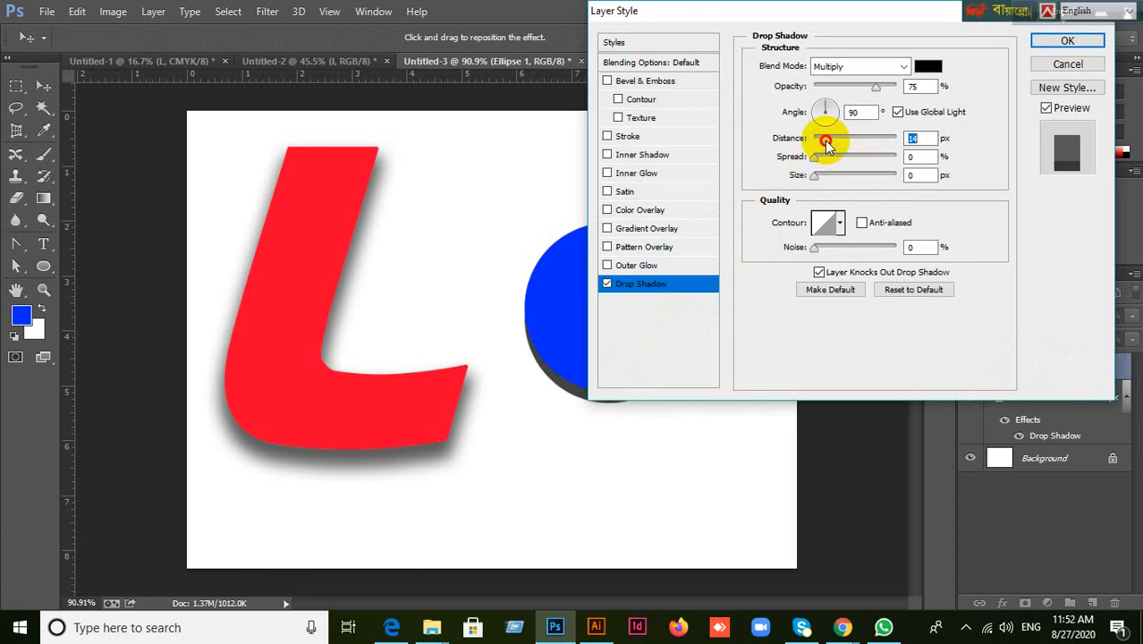
# Try shadow angles of 108°, -165°, 47° and -82° on the circle with global light on, and cancel the layer style.
pyautogui.doubleClick(869, 112)
pyautogui.scroll(18, 870, 112)
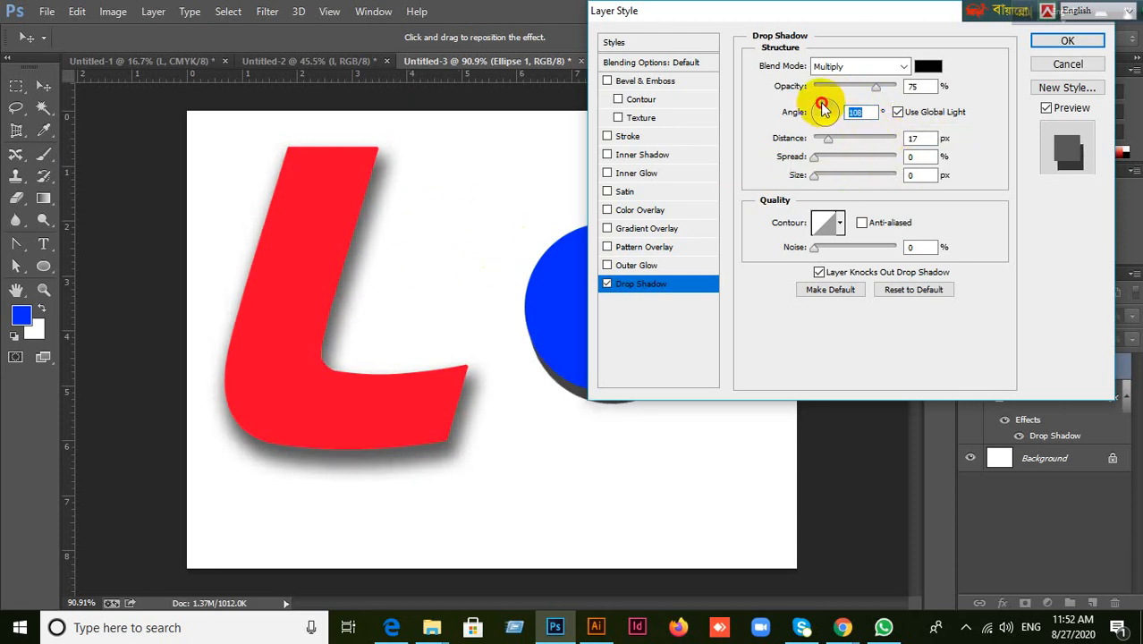
pyautogui.moveTo(824, 108); pyautogui.dragTo(811, 113)
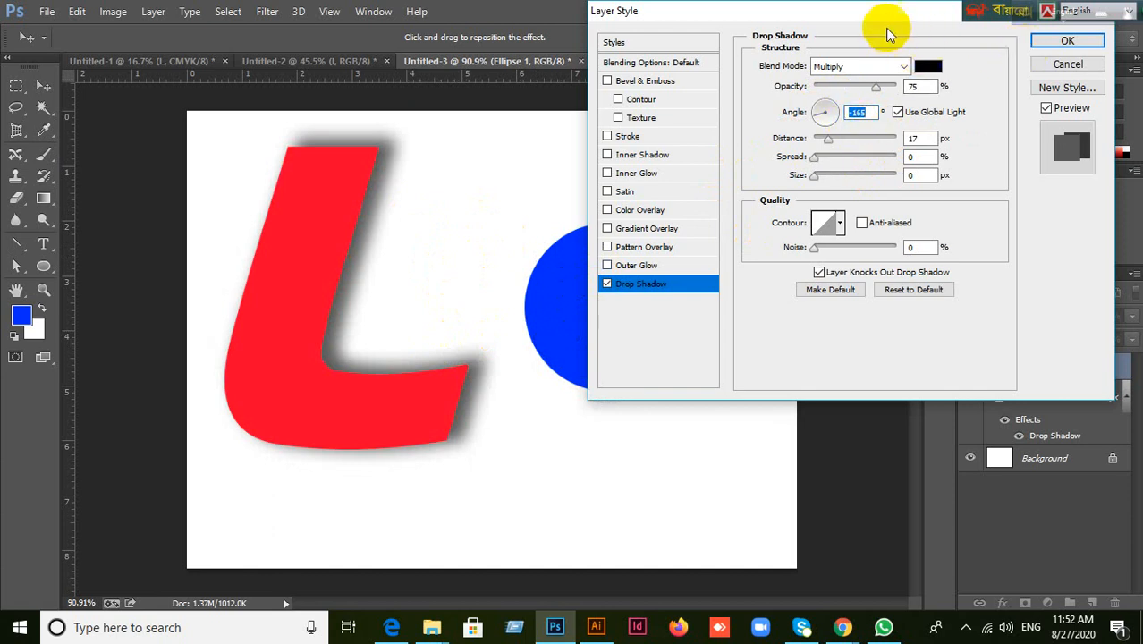
pyautogui.moveTo(878, 16); pyautogui.dragTo(1035, 43)
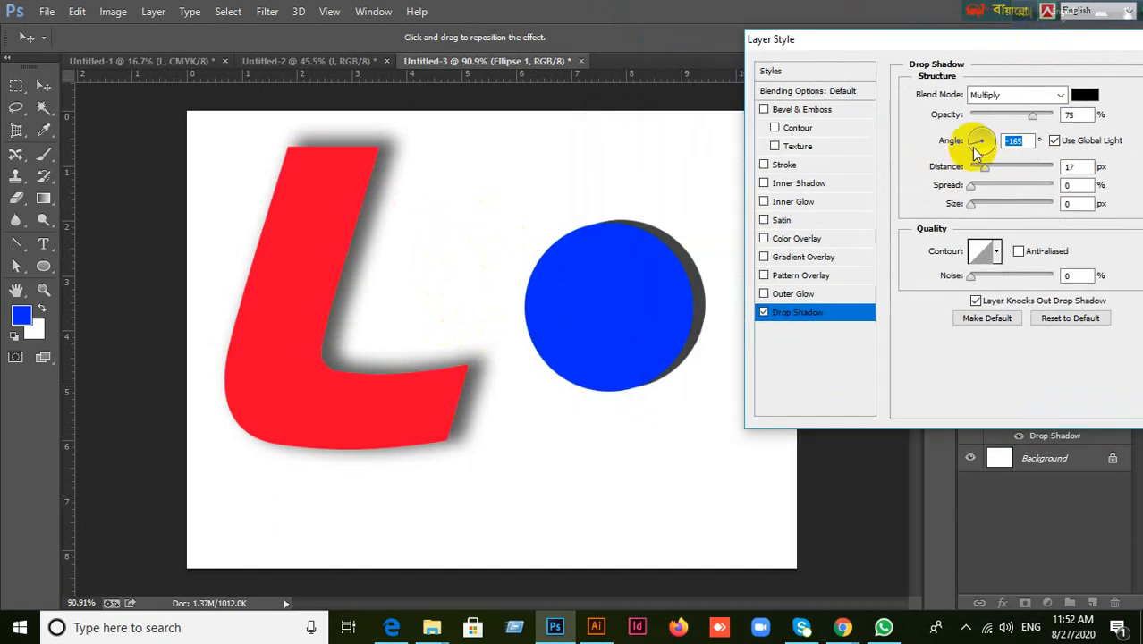
pyautogui.moveTo(973, 148)
pyautogui.mouseDown()
pyautogui.moveTo(977, 133)
pyautogui.moveTo(991, 125)
pyautogui.moveTo(993, 135)
pyautogui.mouseUp()
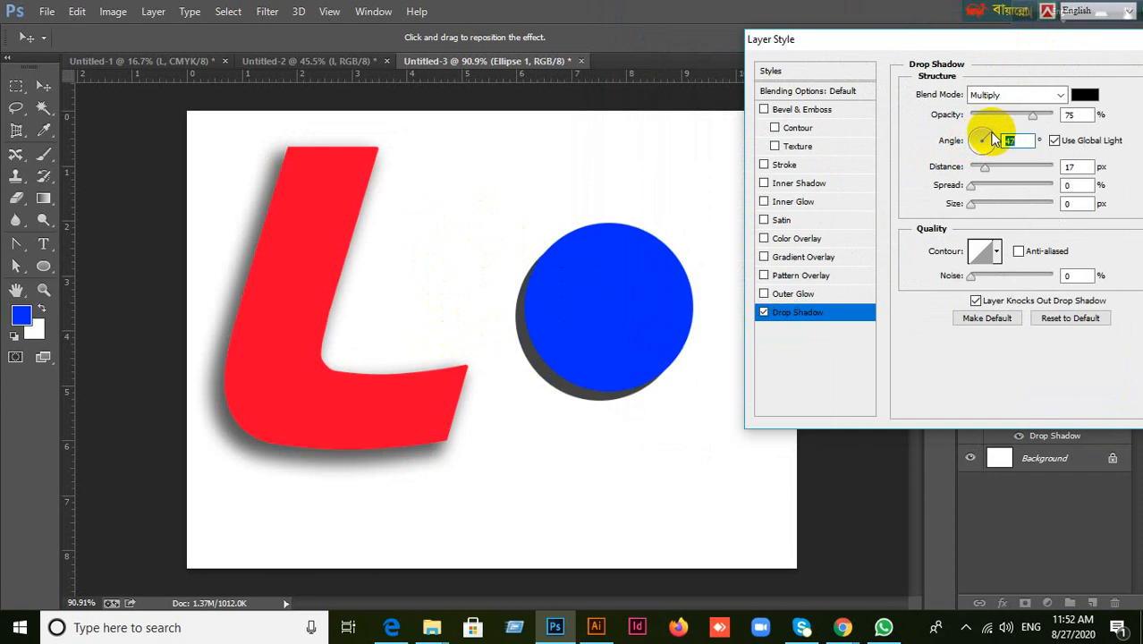
pyautogui.moveTo(972, 49); pyautogui.dragTo(892, 64)
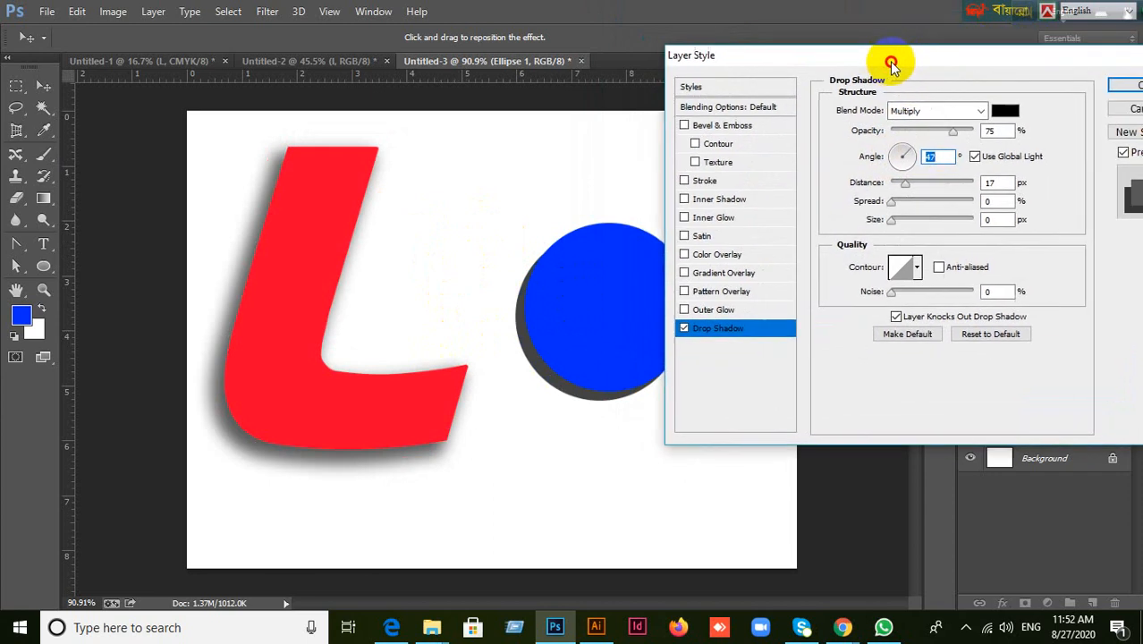
pyautogui.click(905, 172)
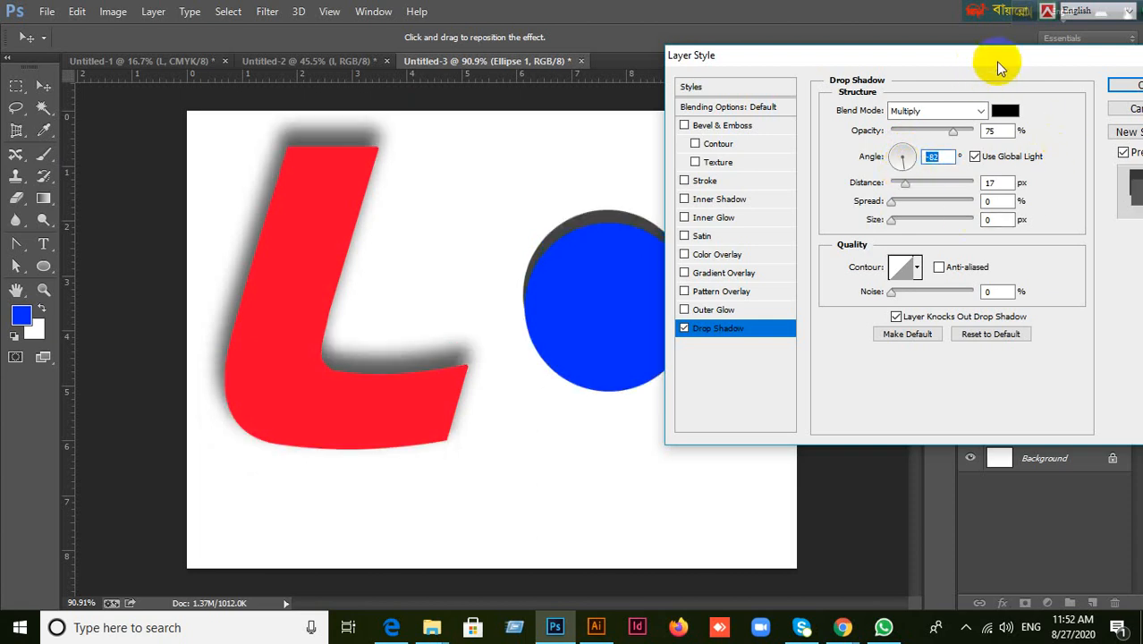
pyautogui.moveTo(996, 61); pyautogui.dragTo(850, 83)
pyautogui.click(999, 134)
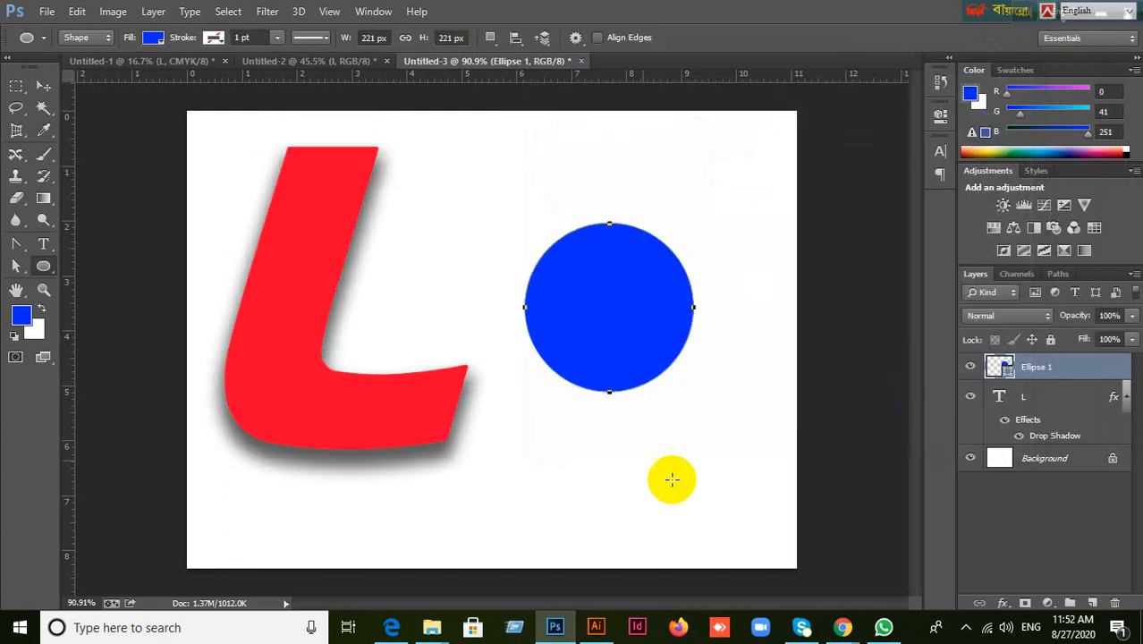
# Turn off global light in the letter L's drop shadow and apply the change.
pyautogui.click(43, 88)
pyautogui.click(301, 343)
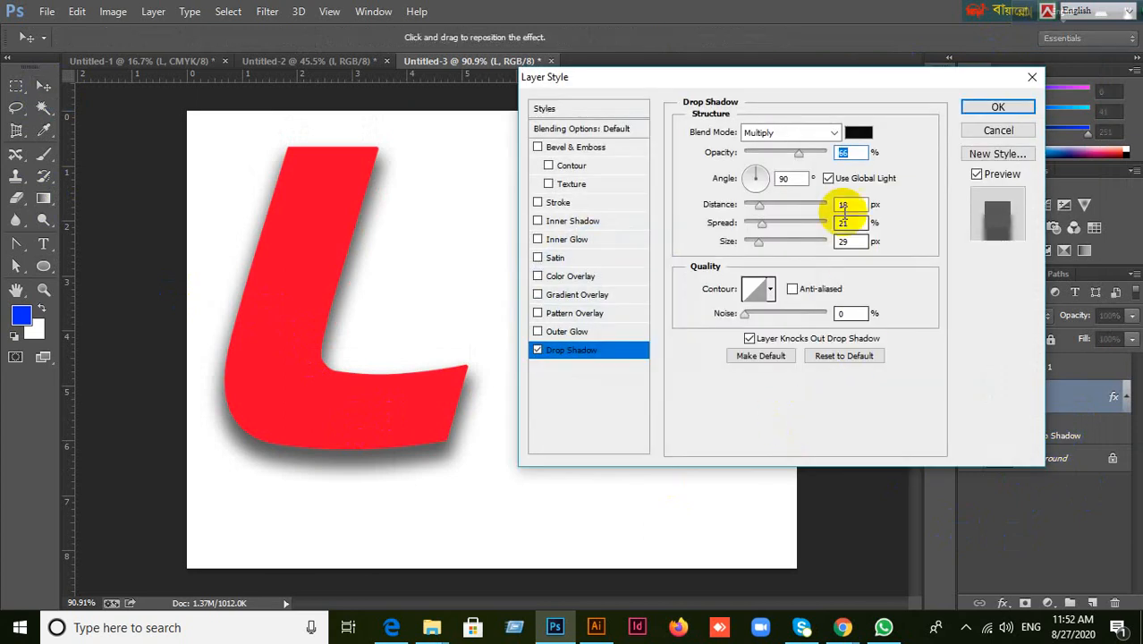
pyautogui.click(829, 179)
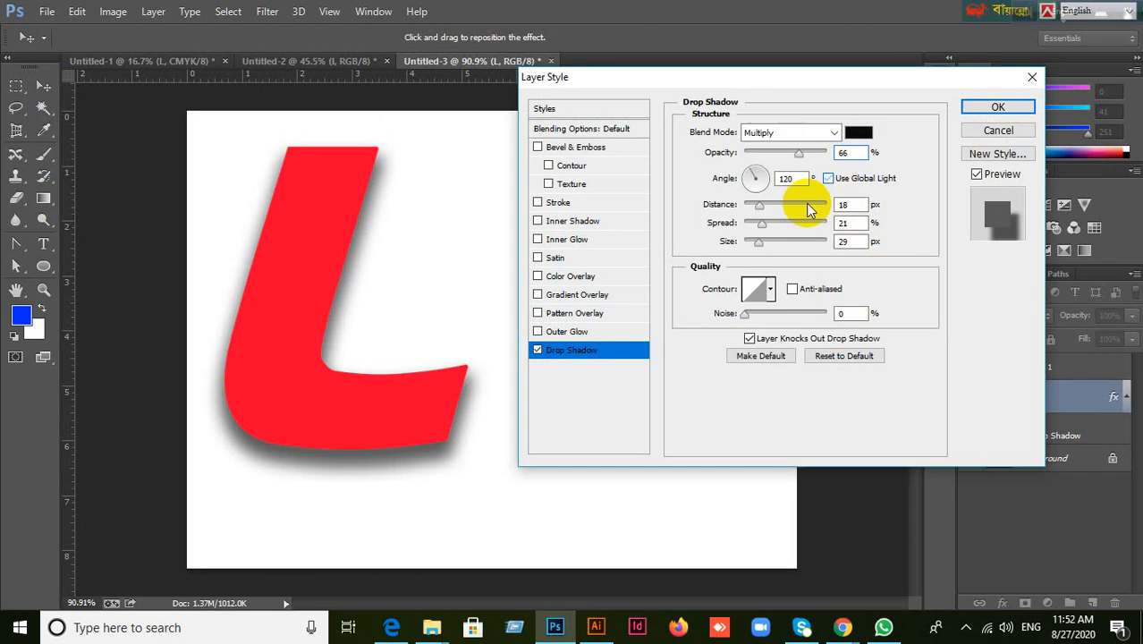
pyautogui.click(999, 107)
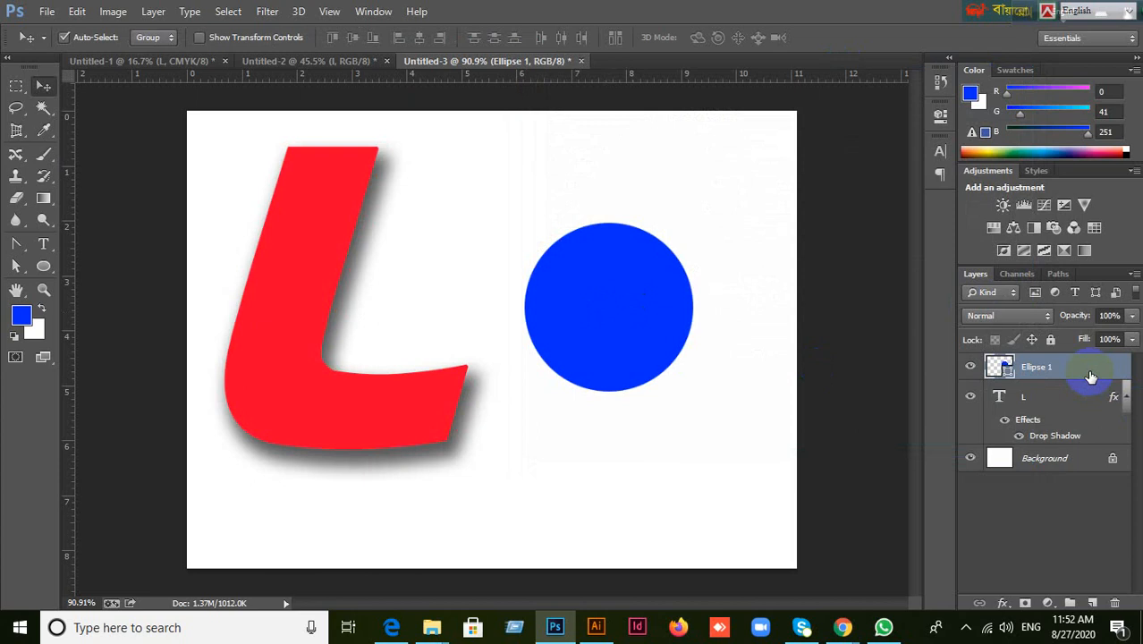
# Give the blue circle a drop shadow with an 11 px distance and a -128° angle.
pyautogui.doubleClick(1090, 376)
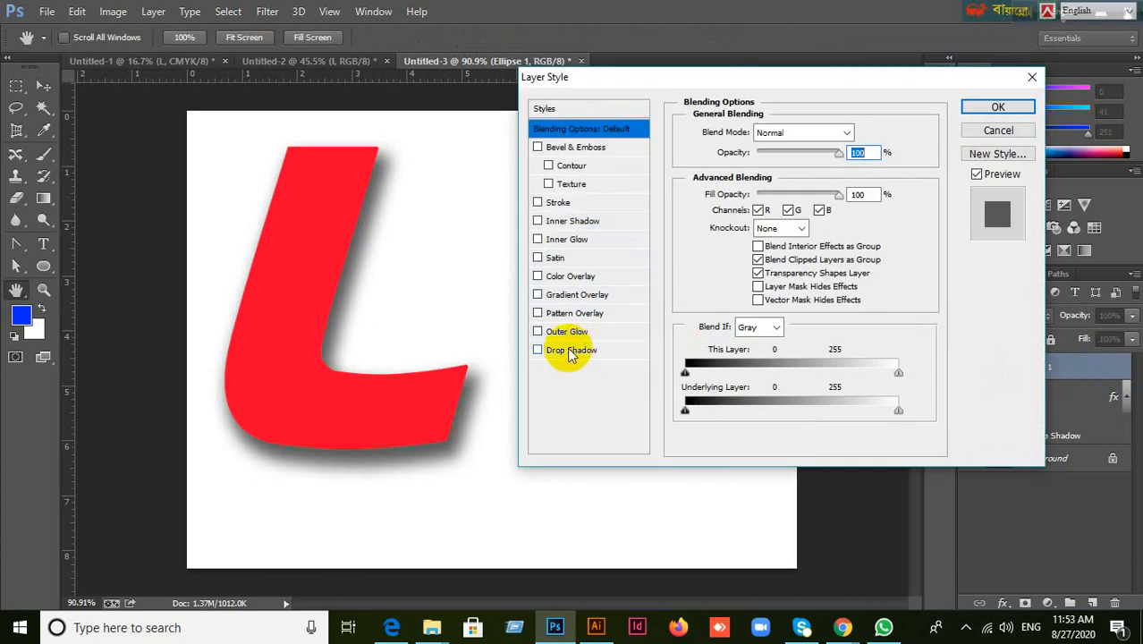
pyautogui.click(590, 350)
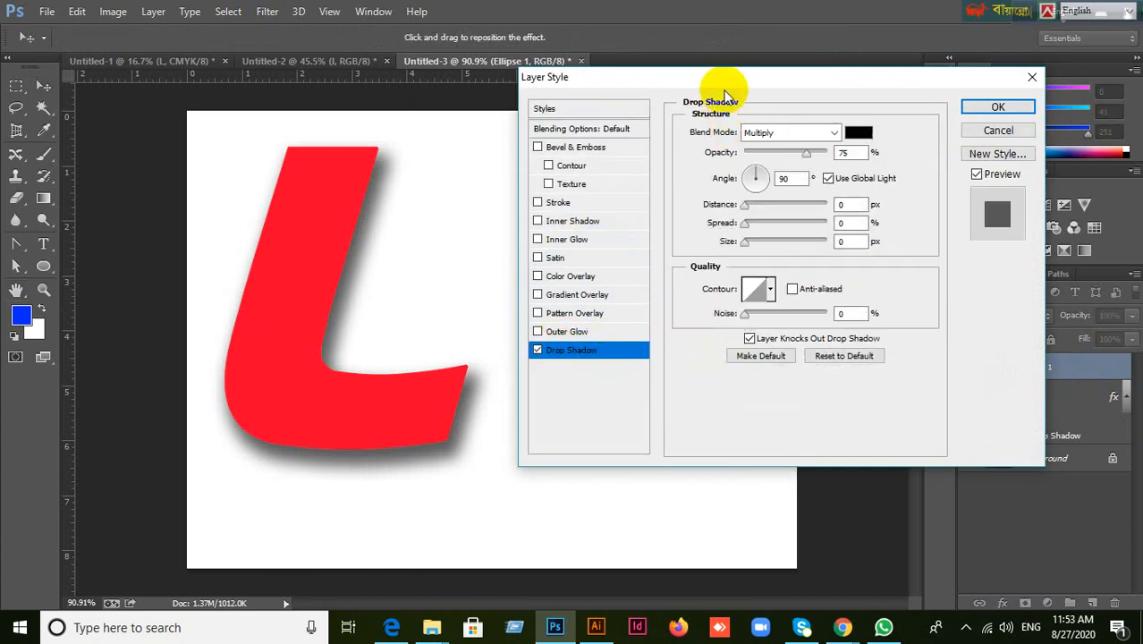
pyautogui.moveTo(725, 78); pyautogui.dragTo(834, 58)
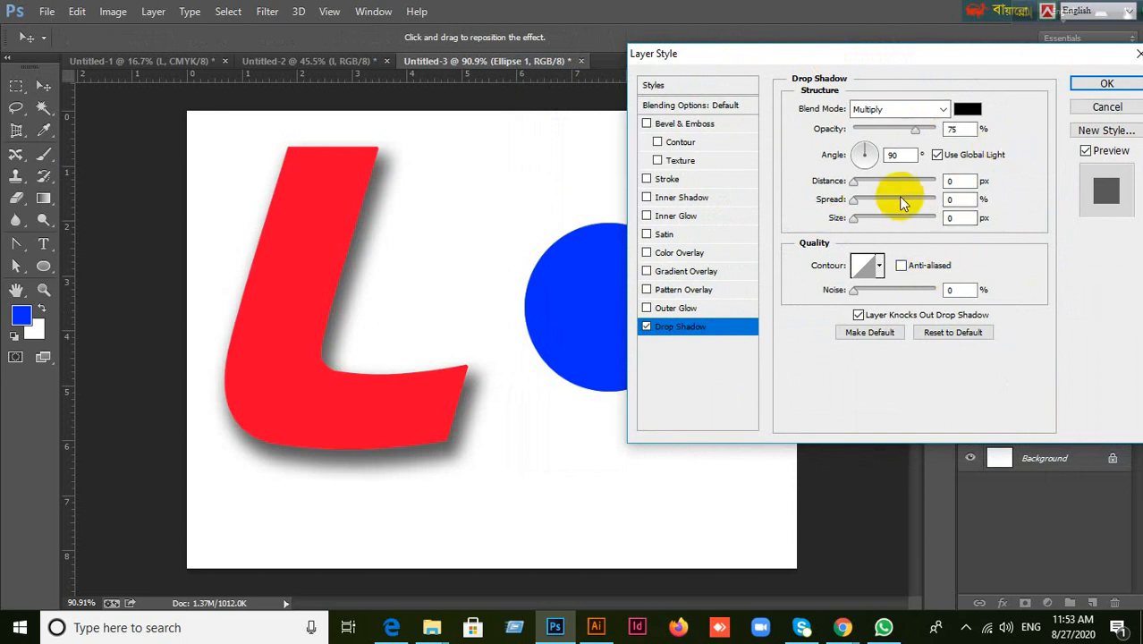
pyautogui.moveTo(963, 57); pyautogui.dragTo(927, 57)
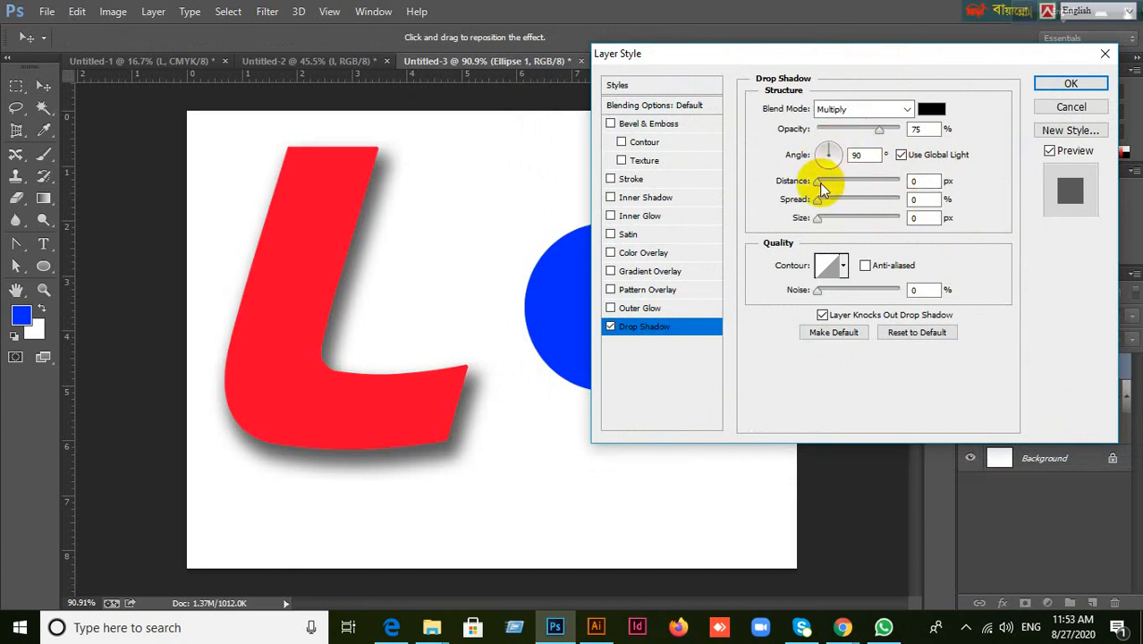
pyautogui.moveTo(819, 183)
pyautogui.mouseDown()
pyautogui.moveTo(839, 153)
pyautogui.moveTo(852, 158)
pyautogui.moveTo(817, 171)
pyautogui.moveTo(826, 182)
pyautogui.mouseUp()
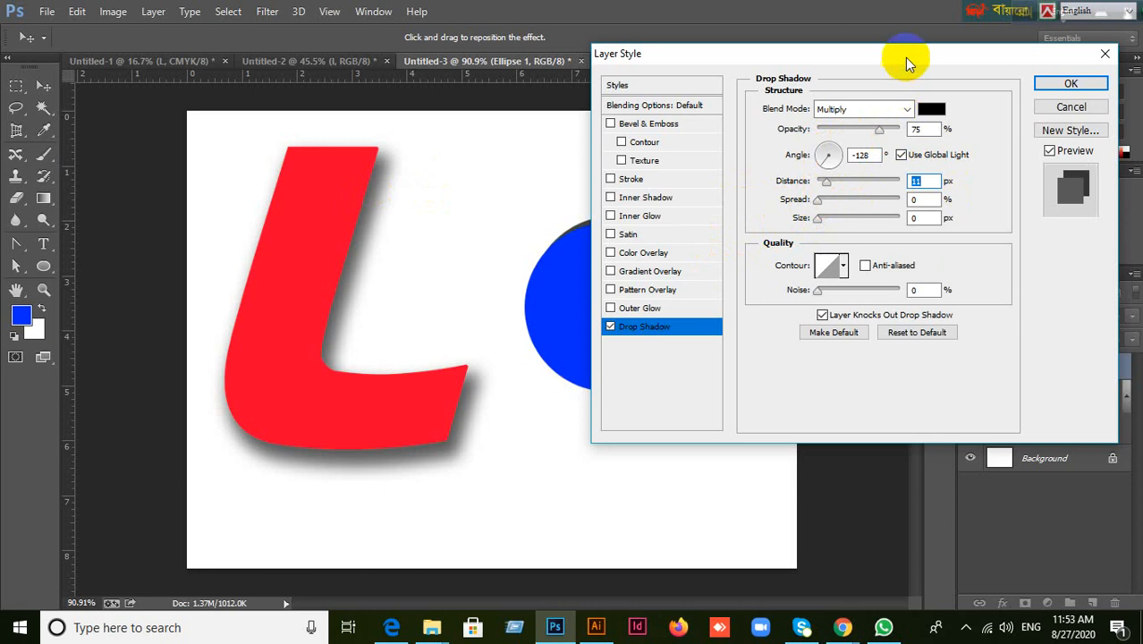
# Try a -28° shadow angle on the circle, turn off its global light, and cancel the layer style.
pyautogui.moveTo(904, 57); pyautogui.dragTo(1018, 48)
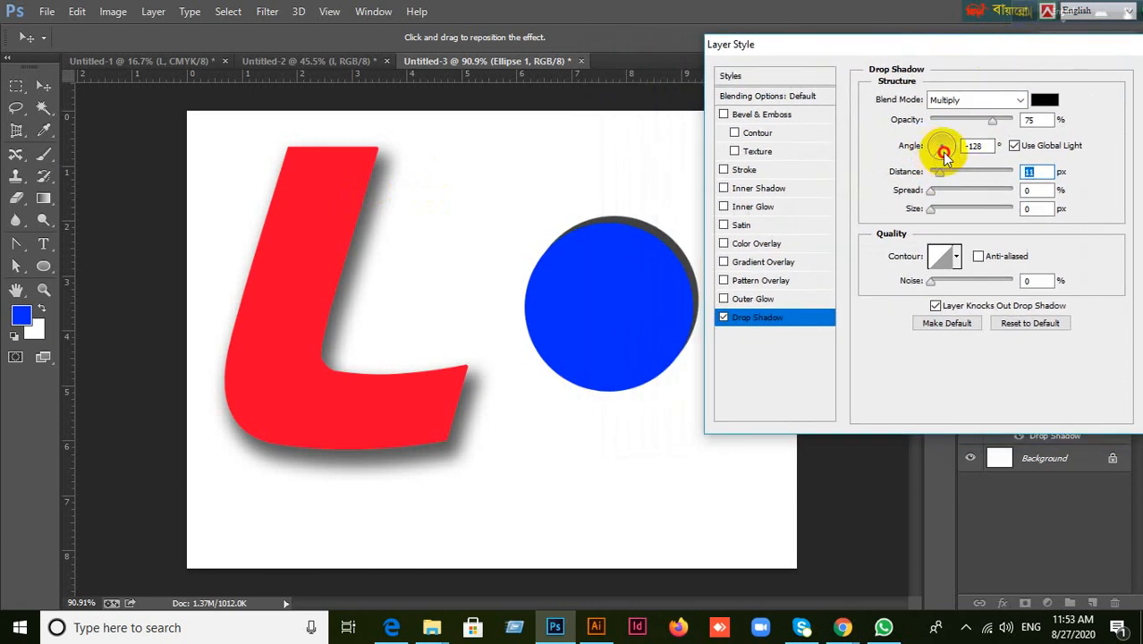
pyautogui.click(945, 150)
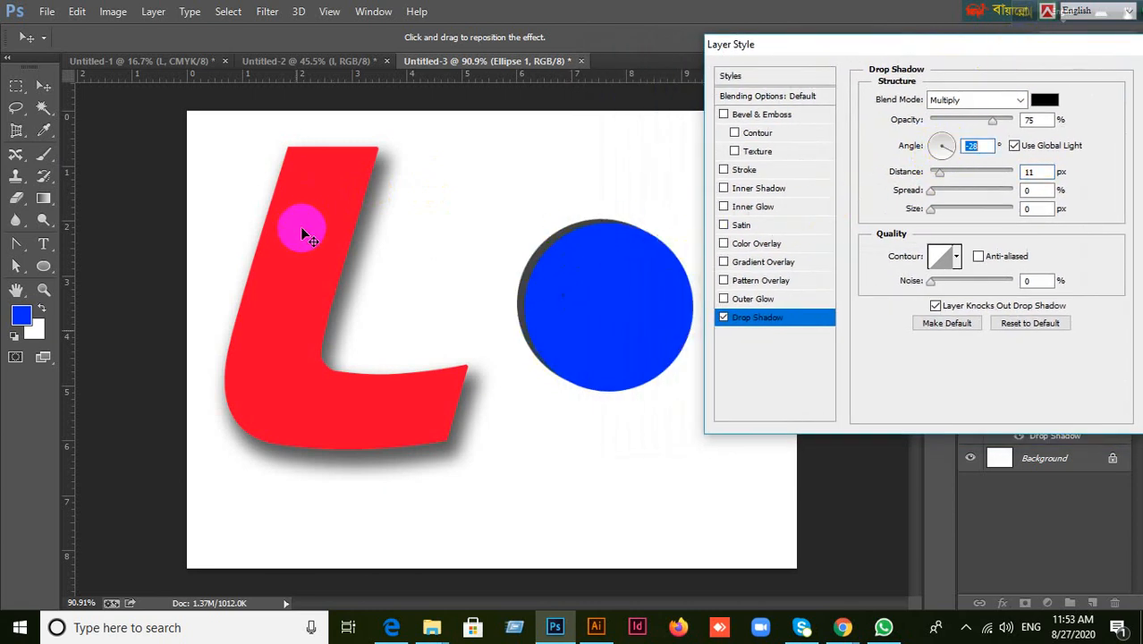
pyautogui.moveTo(1039, 54); pyautogui.dragTo(908, 60)
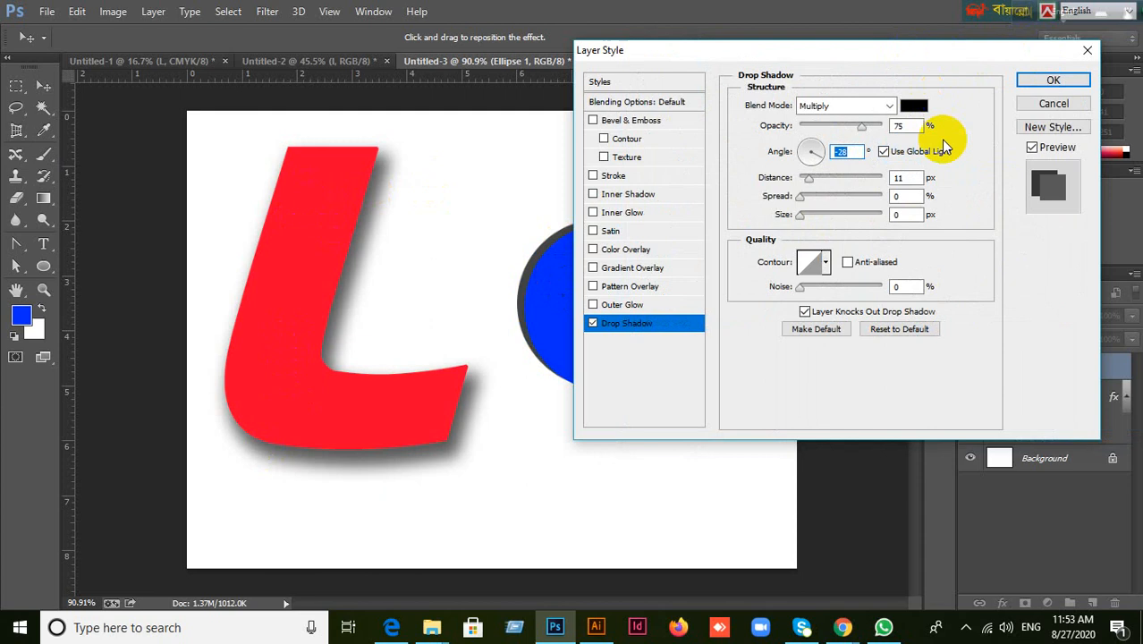
pyautogui.click(885, 151)
pyautogui.click(1053, 104)
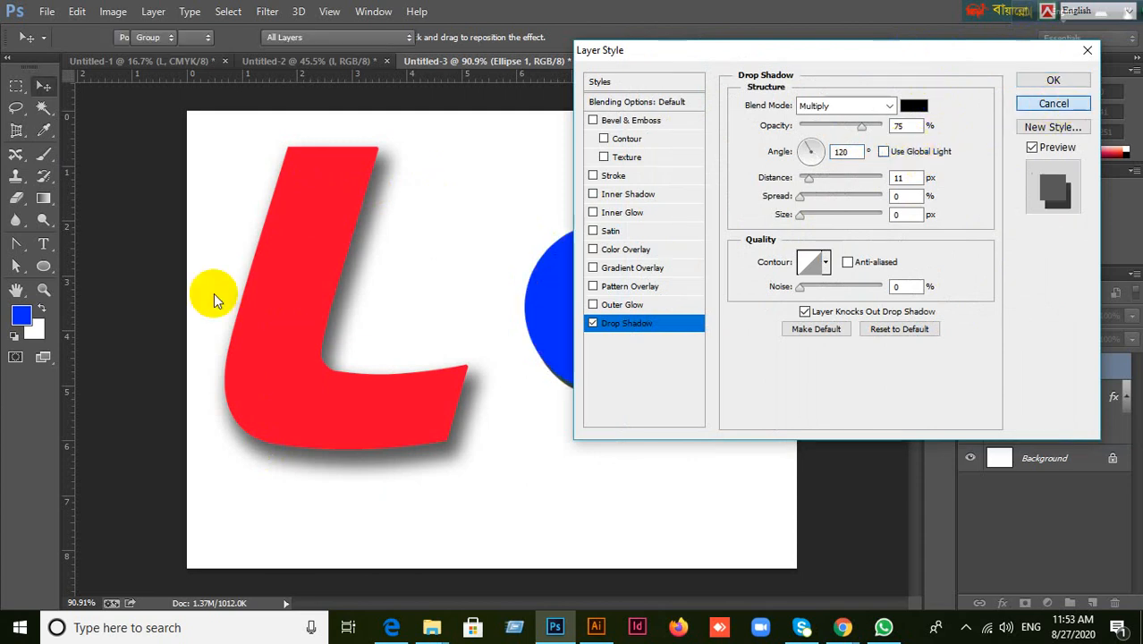
# Delete the blue circle and move the letter L back toward the middle of the canvas.
pyautogui.moveTo(631, 322); pyautogui.dragTo(608, 245)
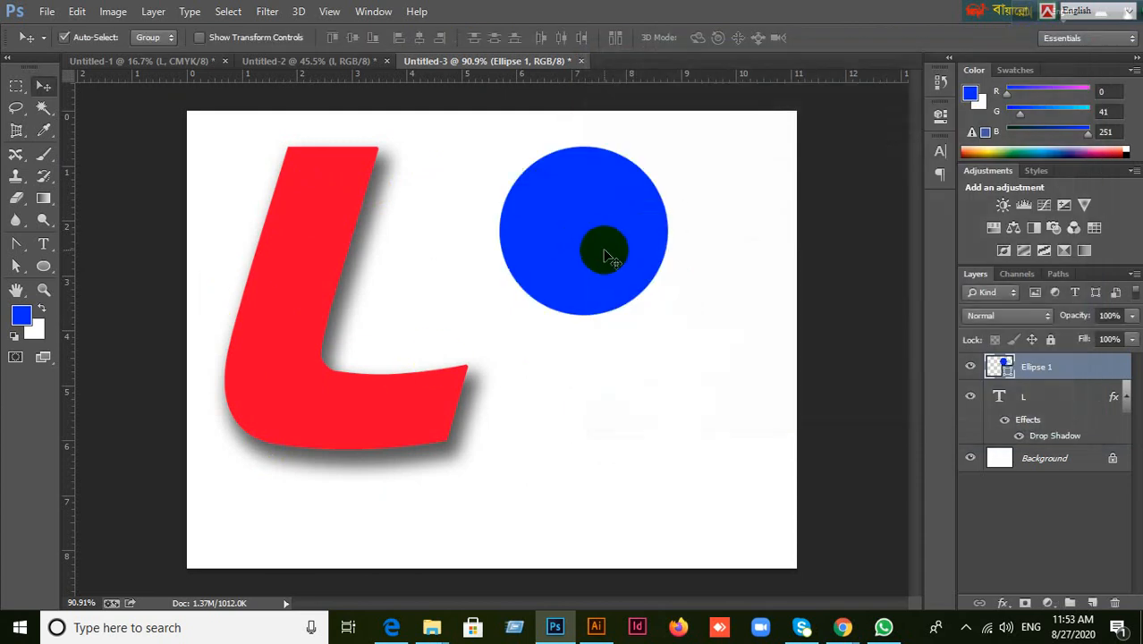
pyautogui.press('Delete')
pyautogui.moveTo(418, 388); pyautogui.dragTo(488, 413)
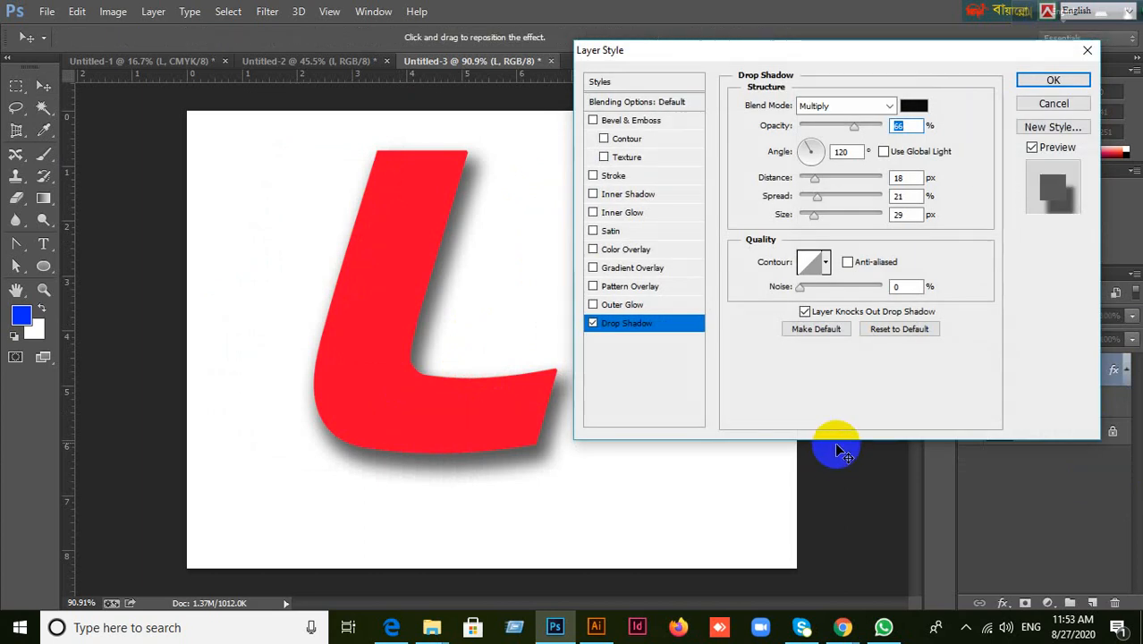
# Set the letter L's drop shadow angle to 90° and its spread to 0%.
pyautogui.doubleClick(841, 152)
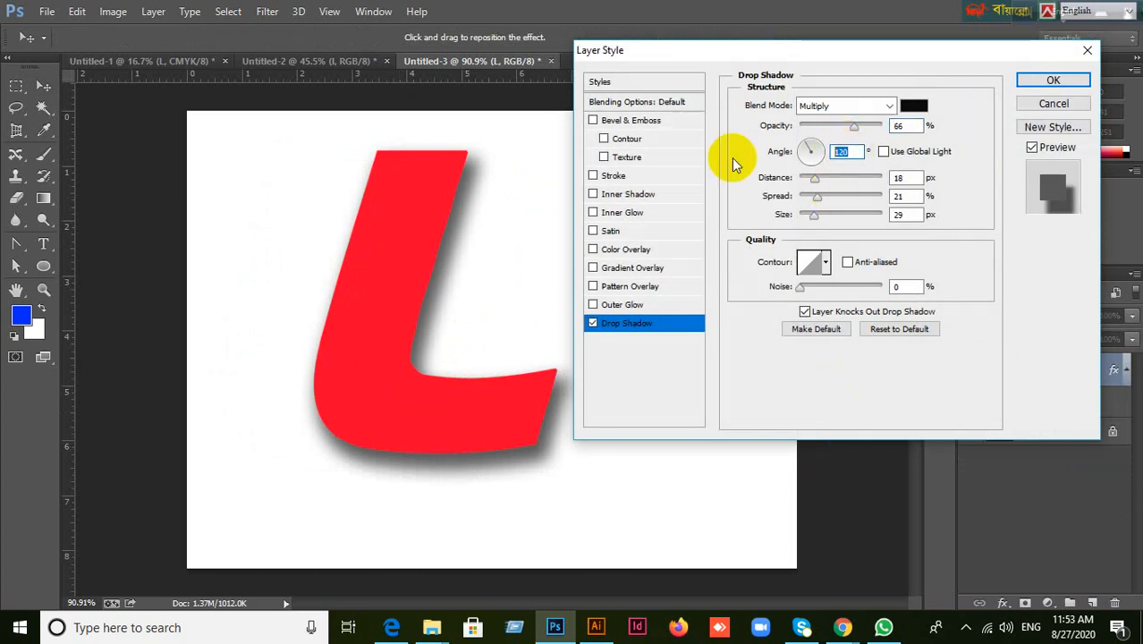
pyautogui.write('90')
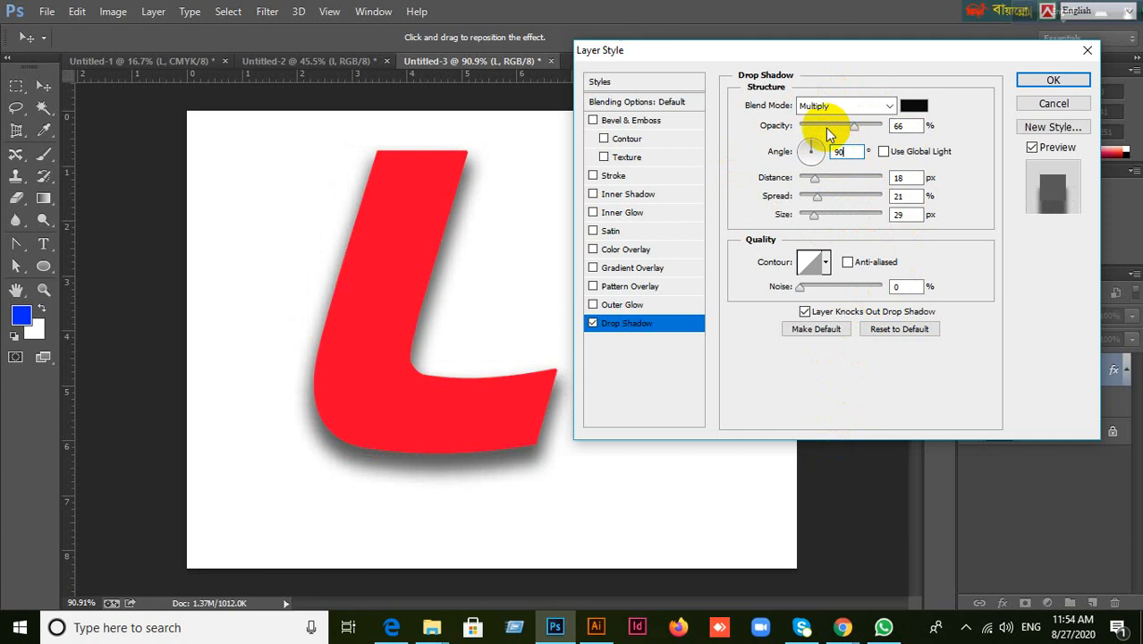
pyautogui.click(814, 199)
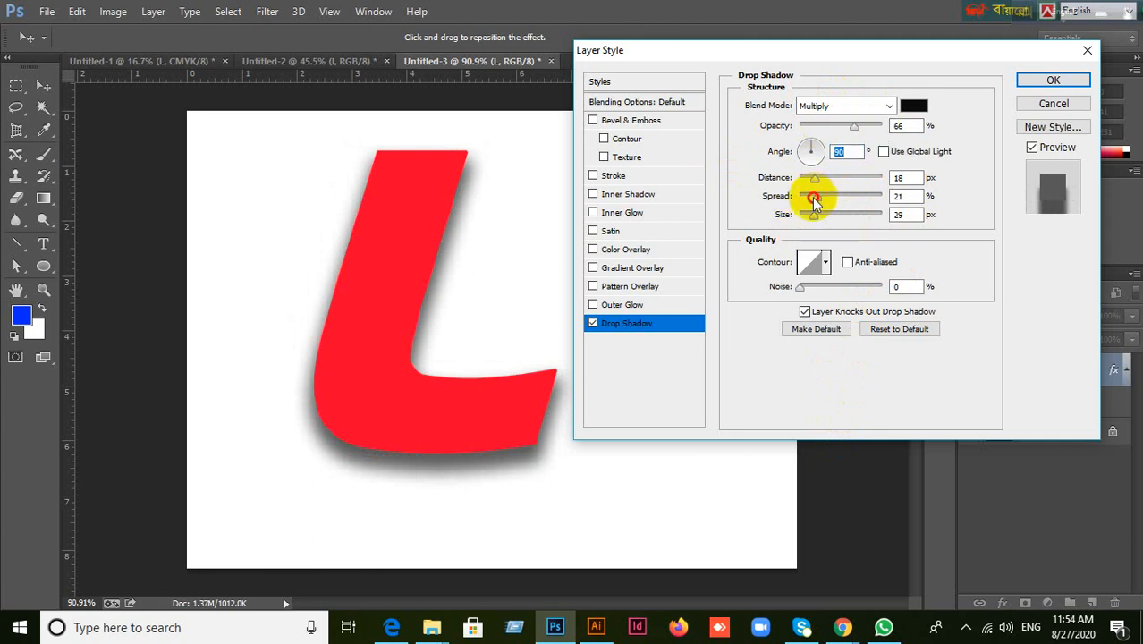
pyautogui.moveTo(814, 199); pyautogui.dragTo(472, 358)
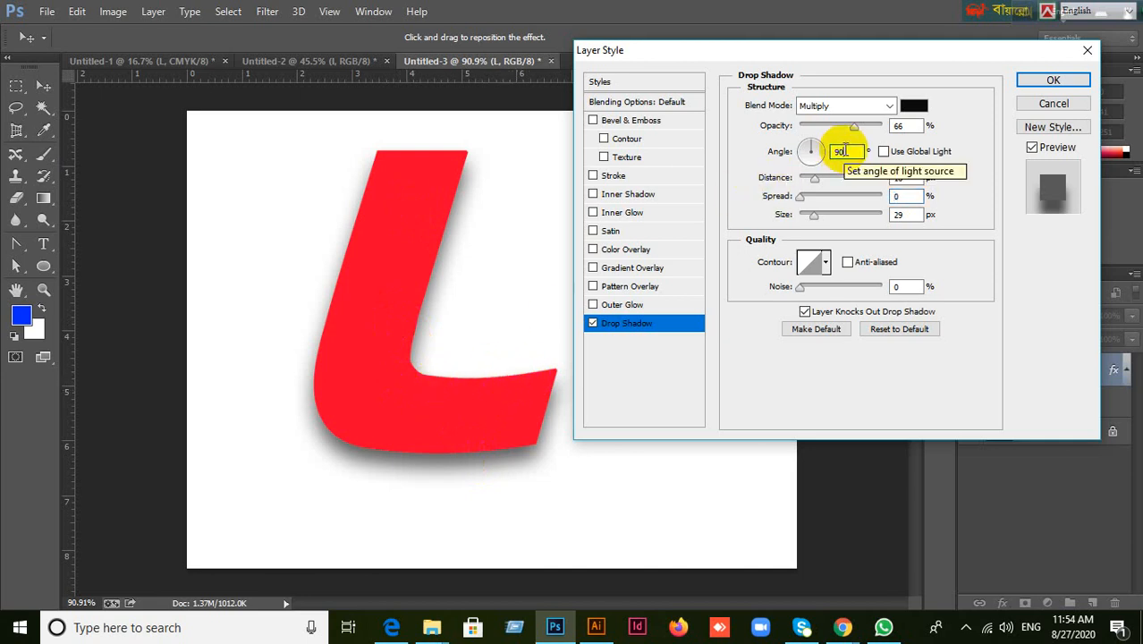
# Try a 120° angle for the letter L's drop shadow and set the angle to 130°.
pyautogui.doubleClick(843, 152)
pyautogui.write('120')
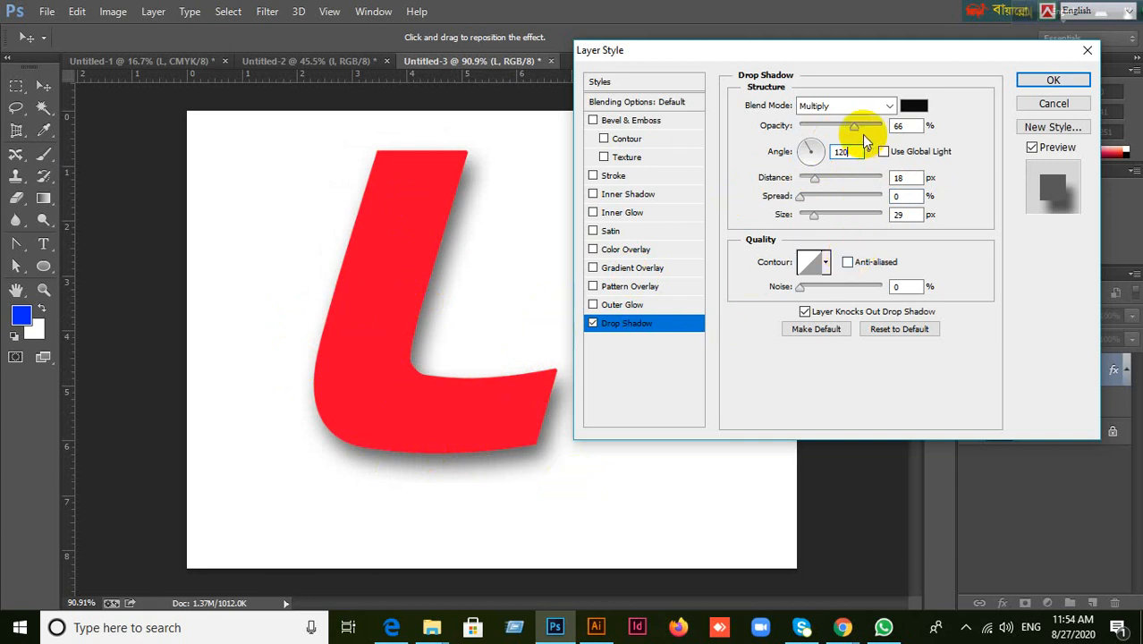
pyautogui.doubleClick(842, 152)
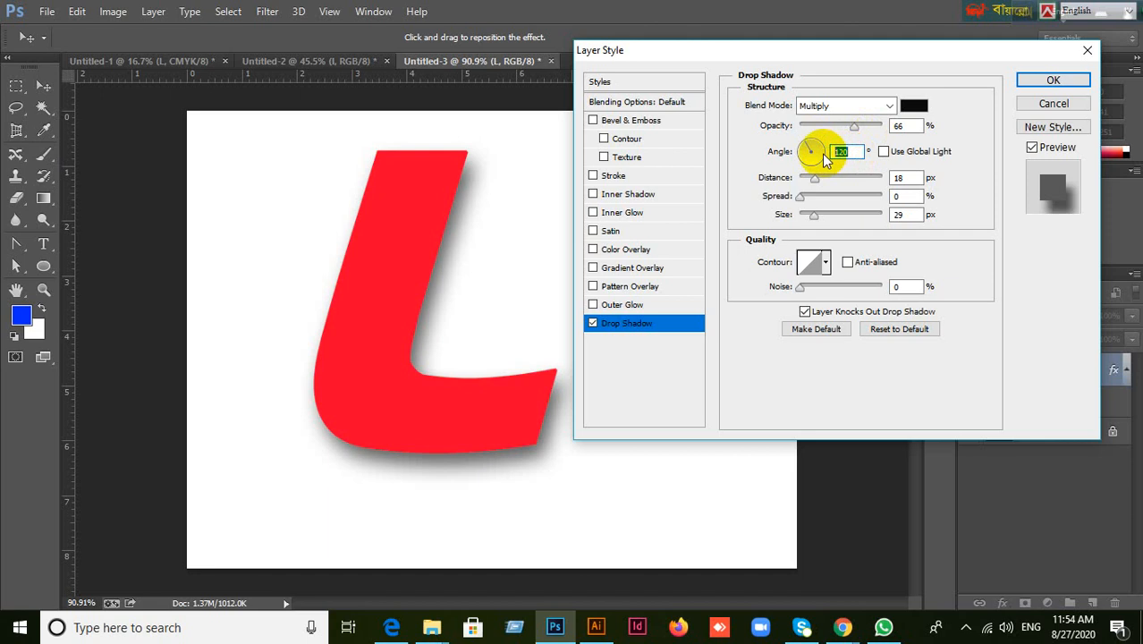
pyautogui.write('130')
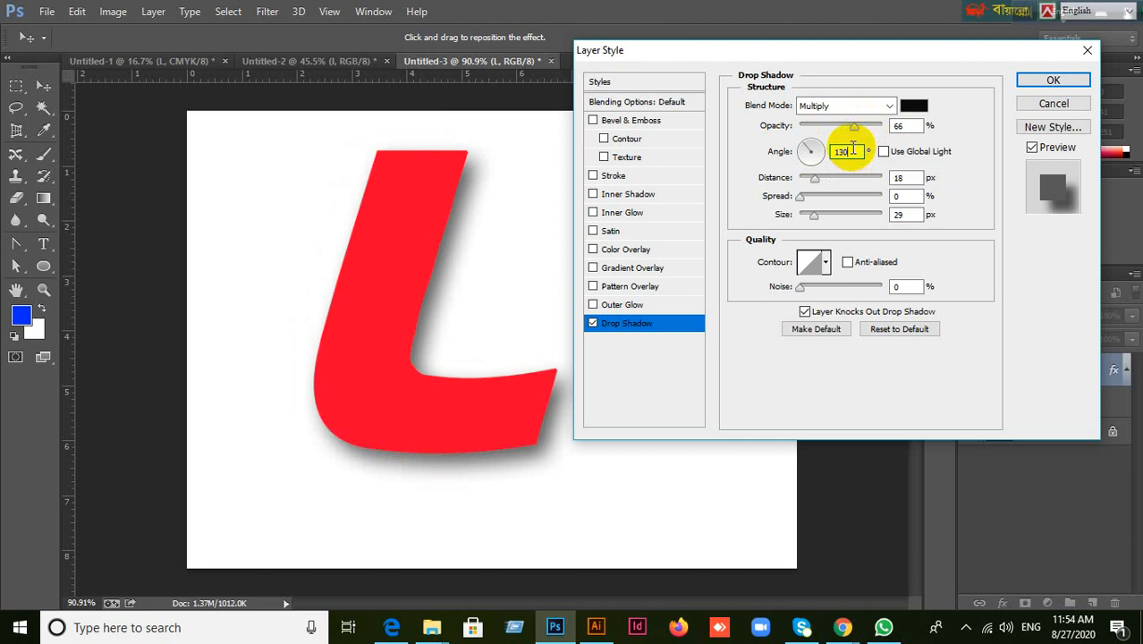
# Set the letter L's drop shadow angle to 90°.
pyautogui.doubleClick(852, 150)
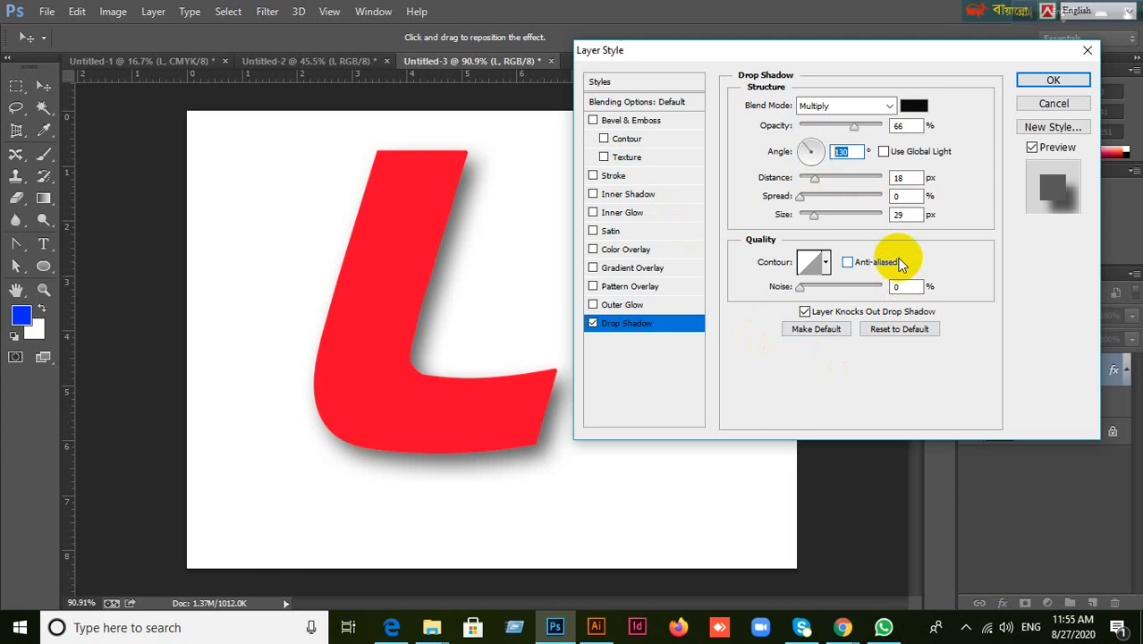
pyautogui.write('9')
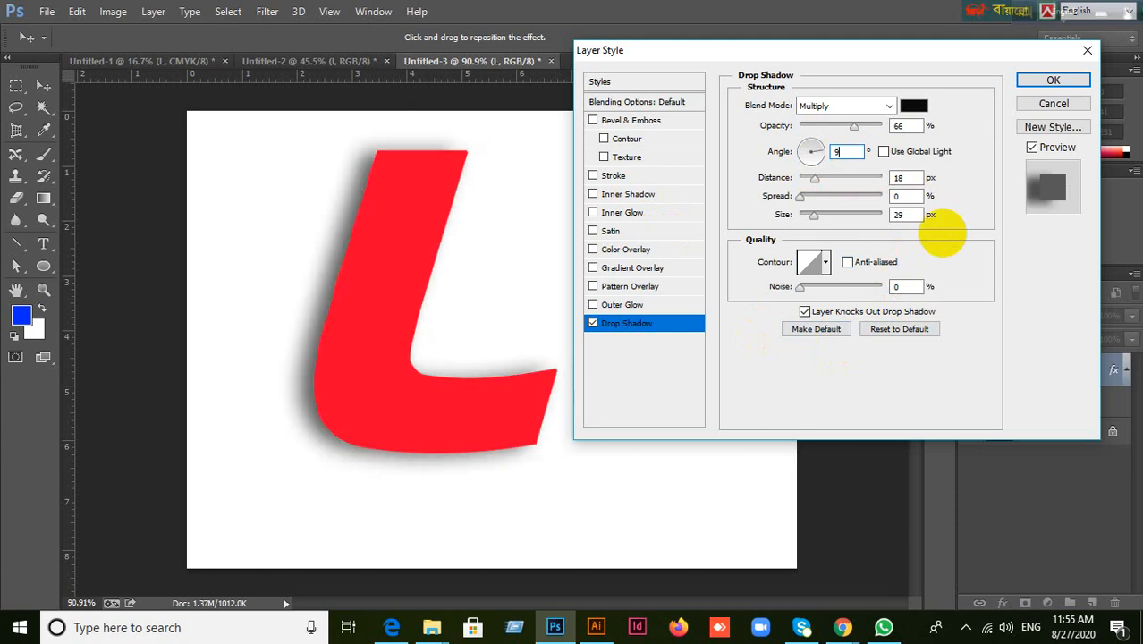
pyautogui.write('0')
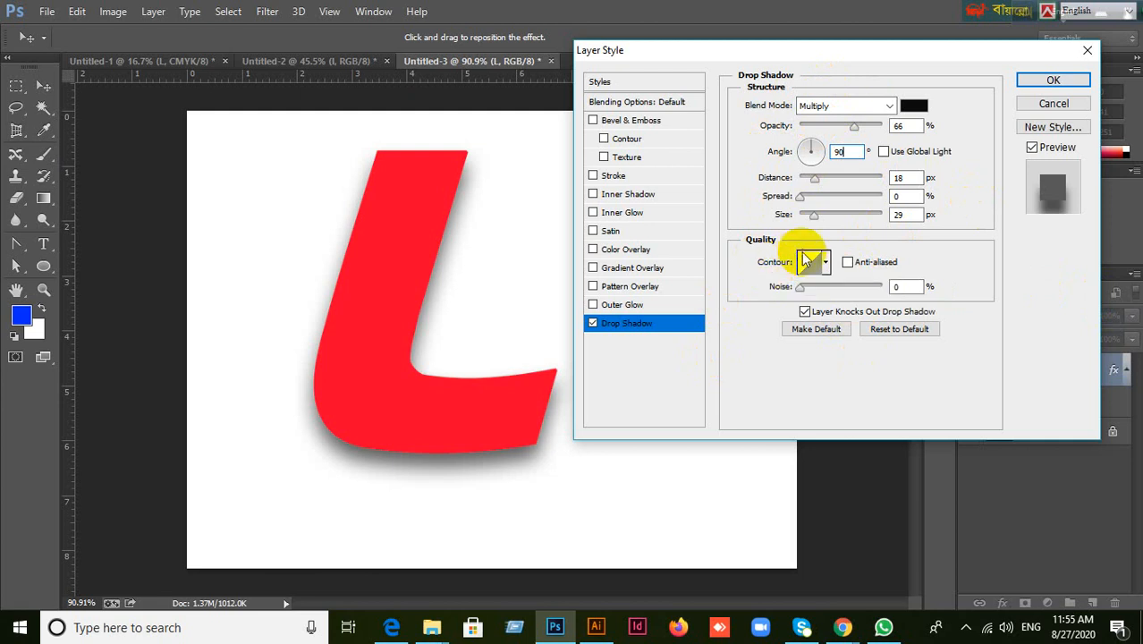
# Try the various preset contours on the letter L's drop shadow and return to the Linear contour.
pyautogui.click(827, 264)
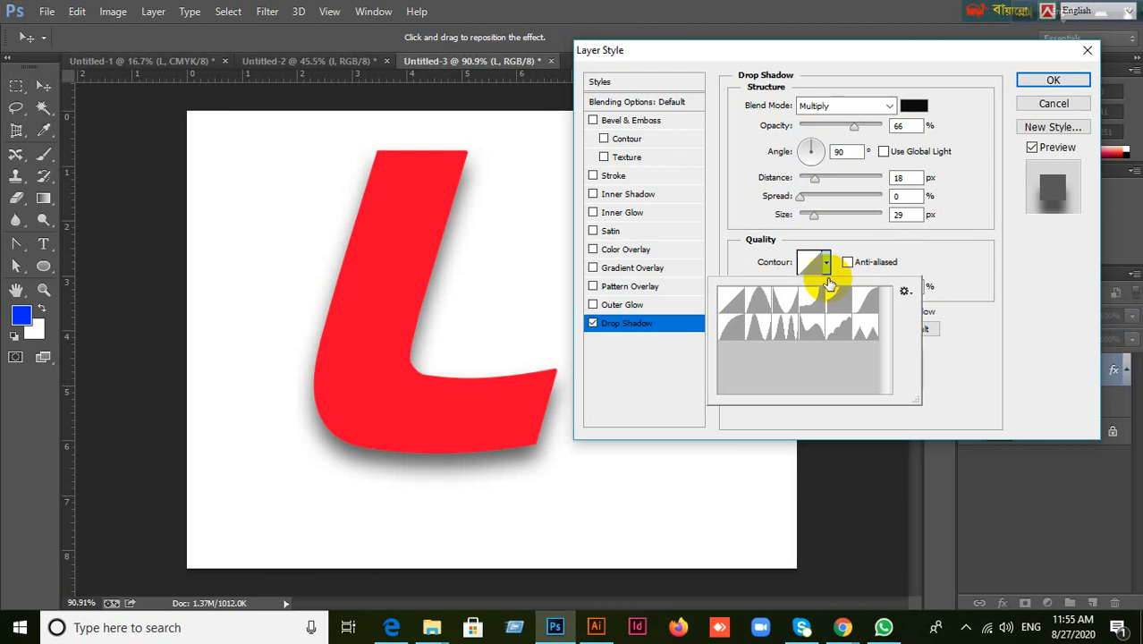
pyautogui.click(757, 306)
pyautogui.click(780, 302)
pyautogui.click(804, 306)
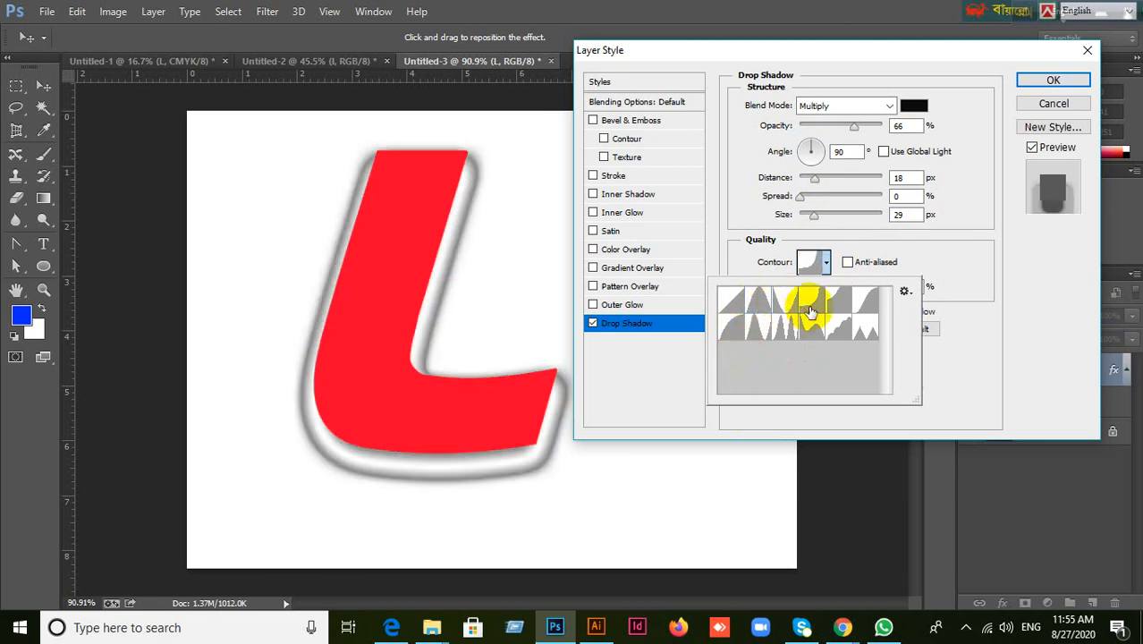
pyautogui.click(837, 301)
pyautogui.click(866, 303)
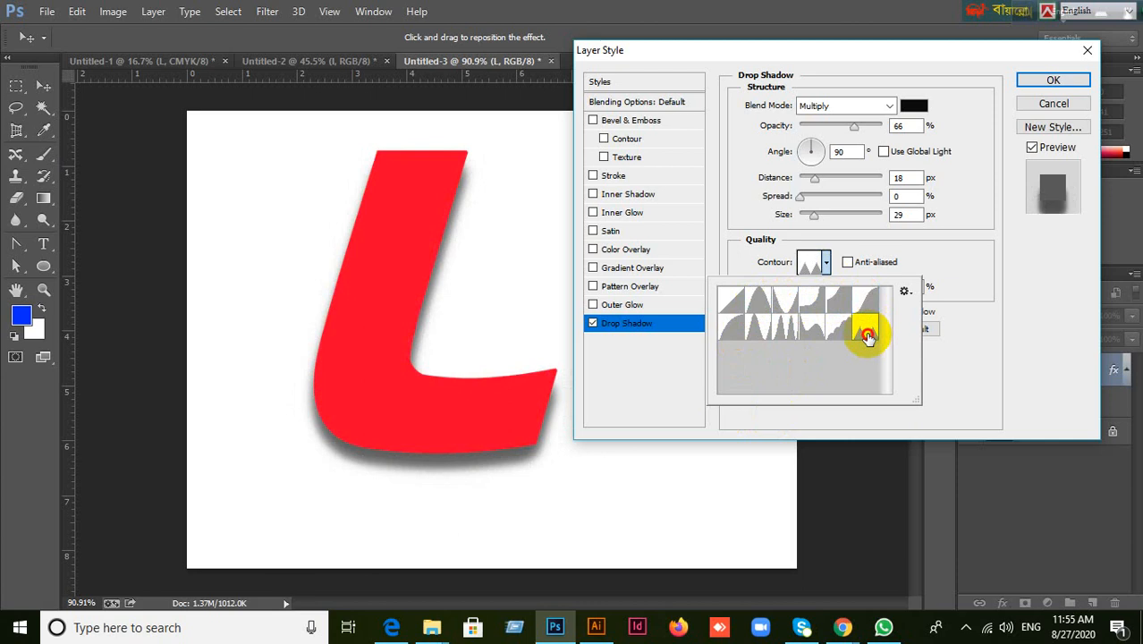
pyautogui.click(867, 329)
pyautogui.click(830, 326)
pyautogui.click(808, 331)
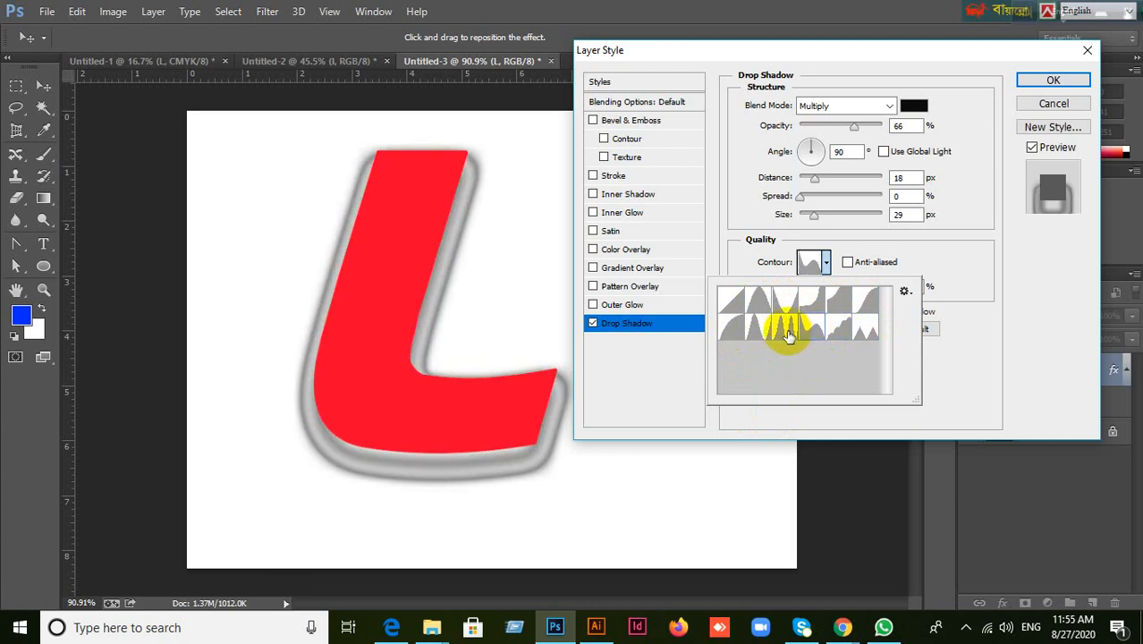
pyautogui.click(772, 329)
pyautogui.click(759, 334)
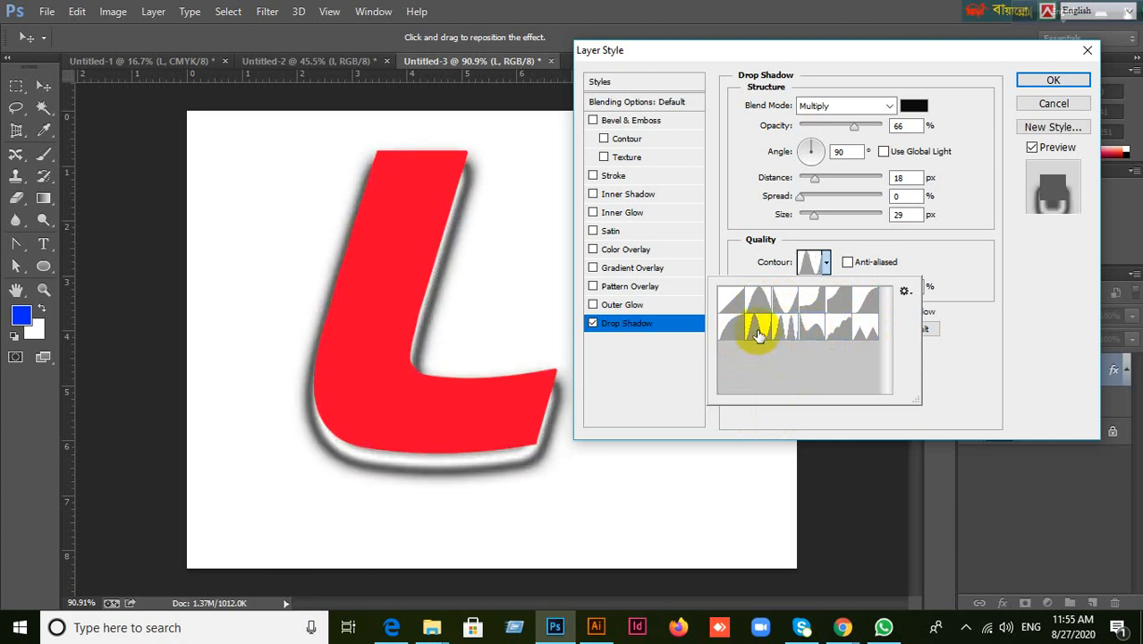
pyautogui.click(735, 331)
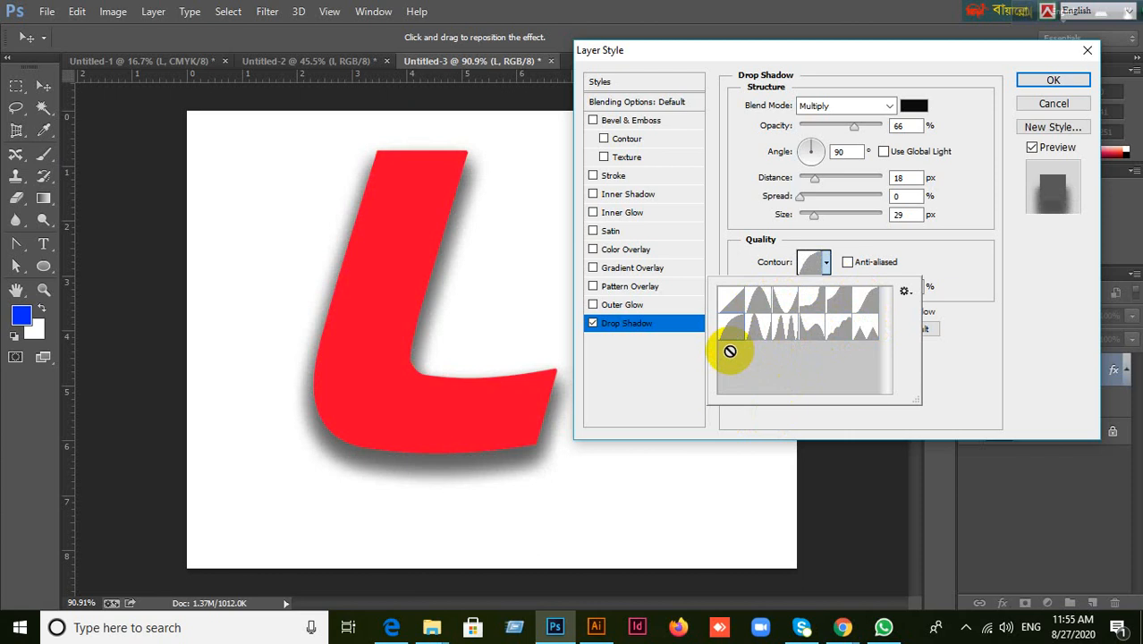
pyautogui.click(764, 299)
pyautogui.click(806, 301)
pyautogui.click(841, 301)
pyautogui.click(862, 302)
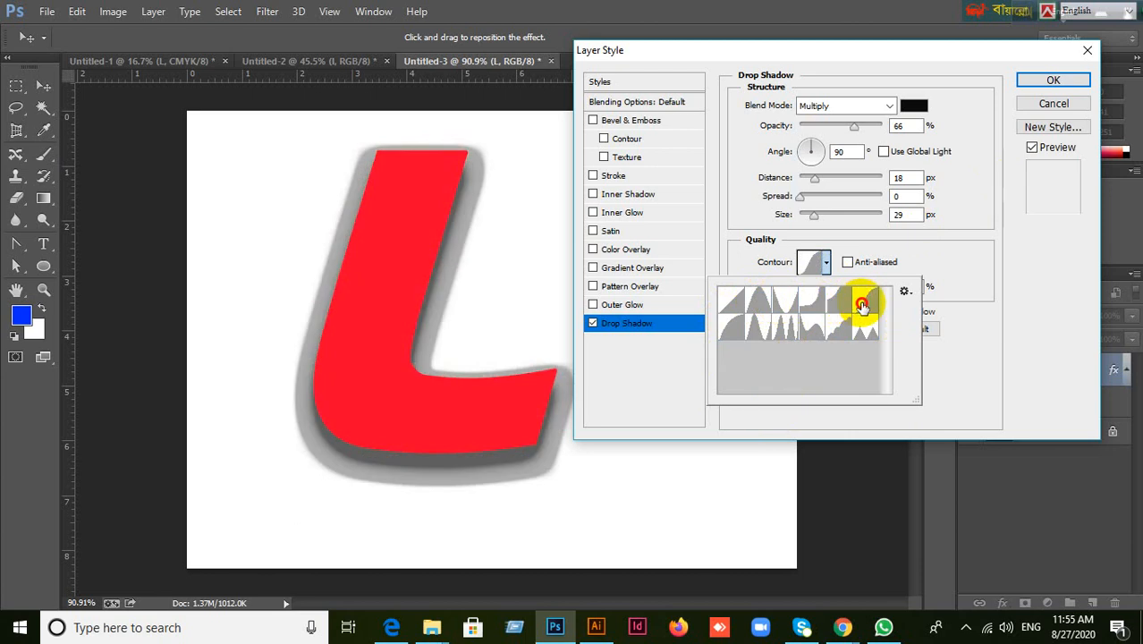
pyautogui.click(864, 336)
pyautogui.click(838, 329)
pyautogui.click(792, 328)
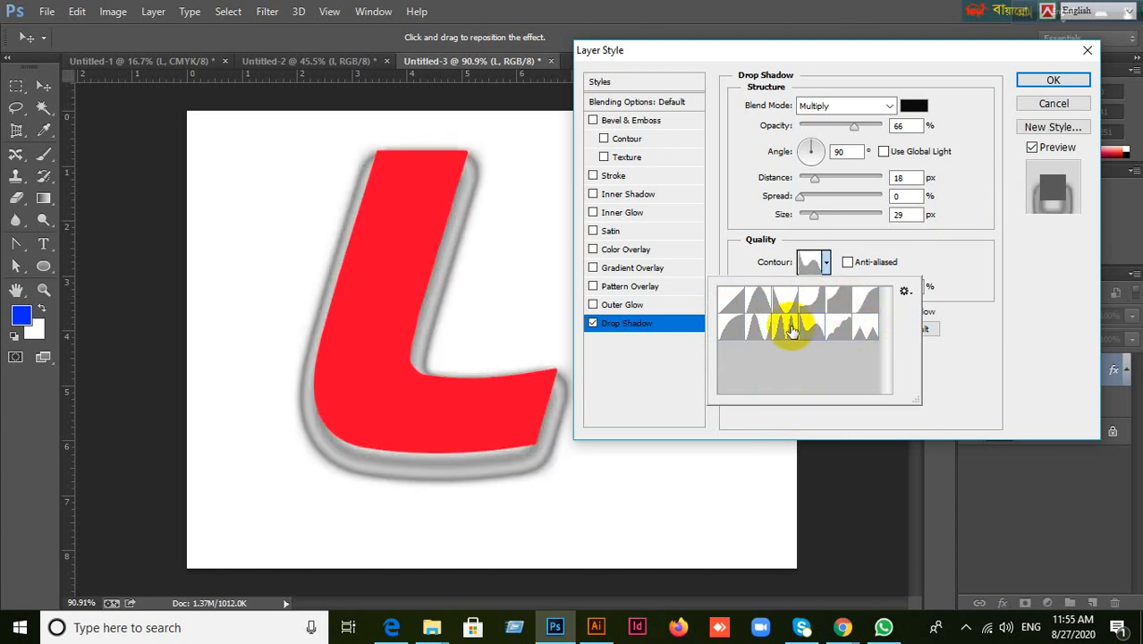
pyautogui.click(767, 330)
pyautogui.click(729, 326)
pyautogui.click(729, 305)
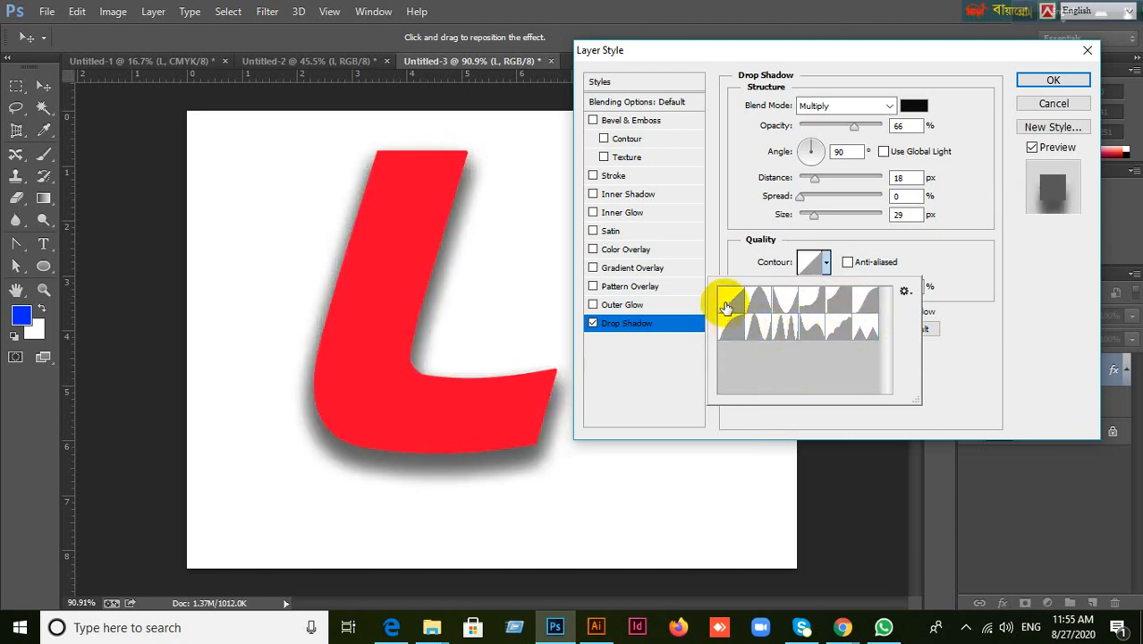
# Customize the drop shadow's contour curve with a middle point at 45% input and 54% output.
pyautogui.click(810, 262)
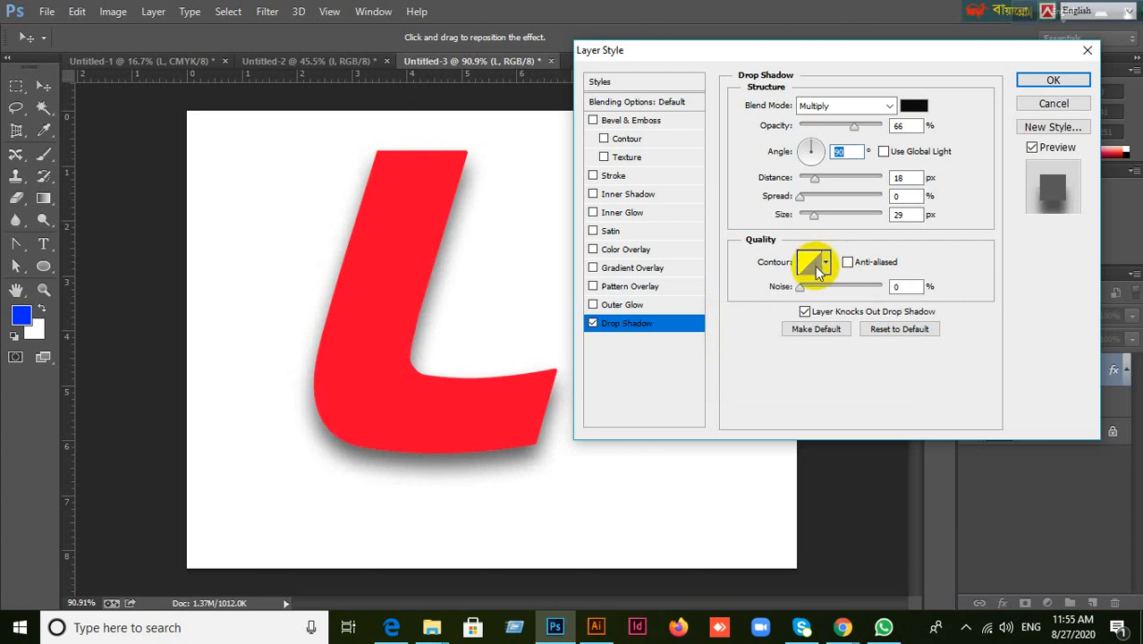
pyautogui.click(809, 265)
pyautogui.click(809, 265)
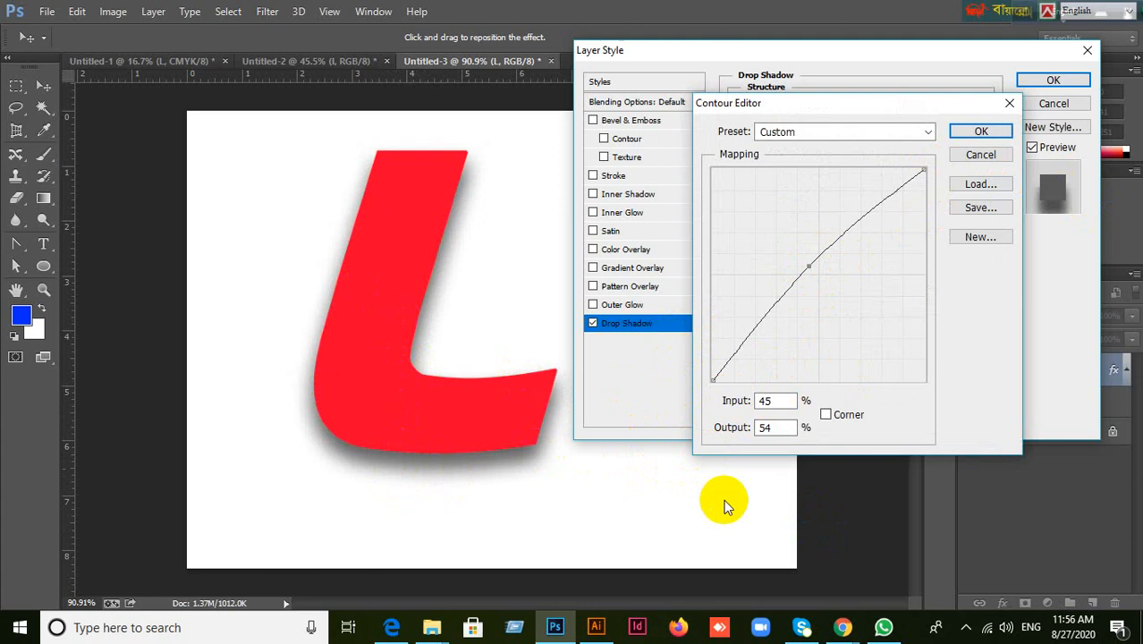
# Check the Google Meet window in Chrome and return to Photoshop.
pyautogui.click(843, 628)
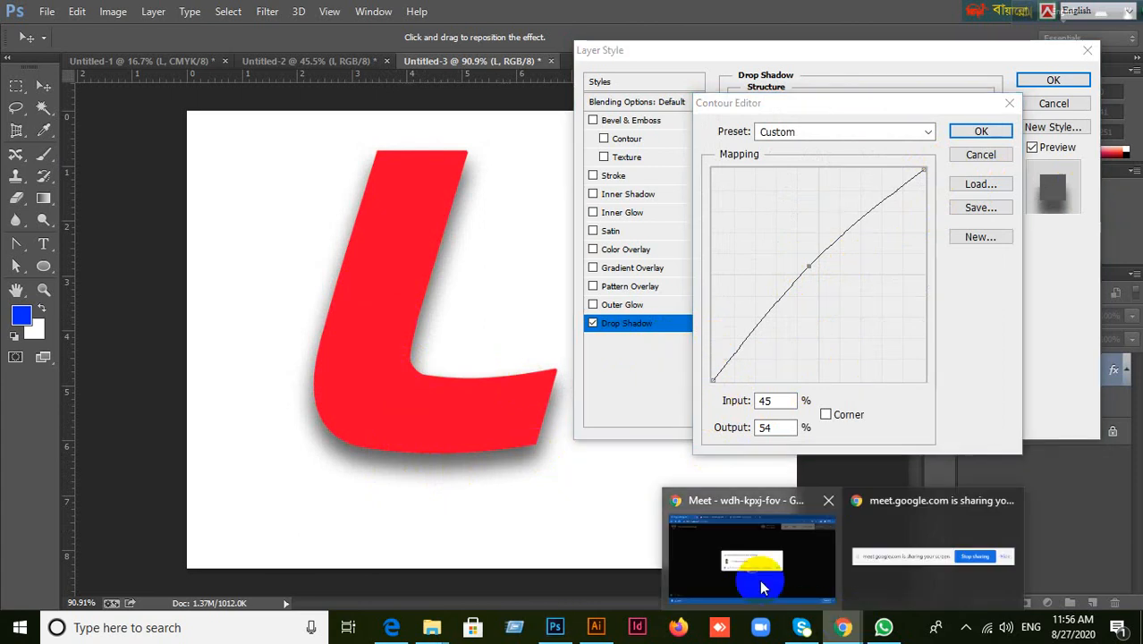
pyautogui.click(762, 588)
pyautogui.click(748, 360)
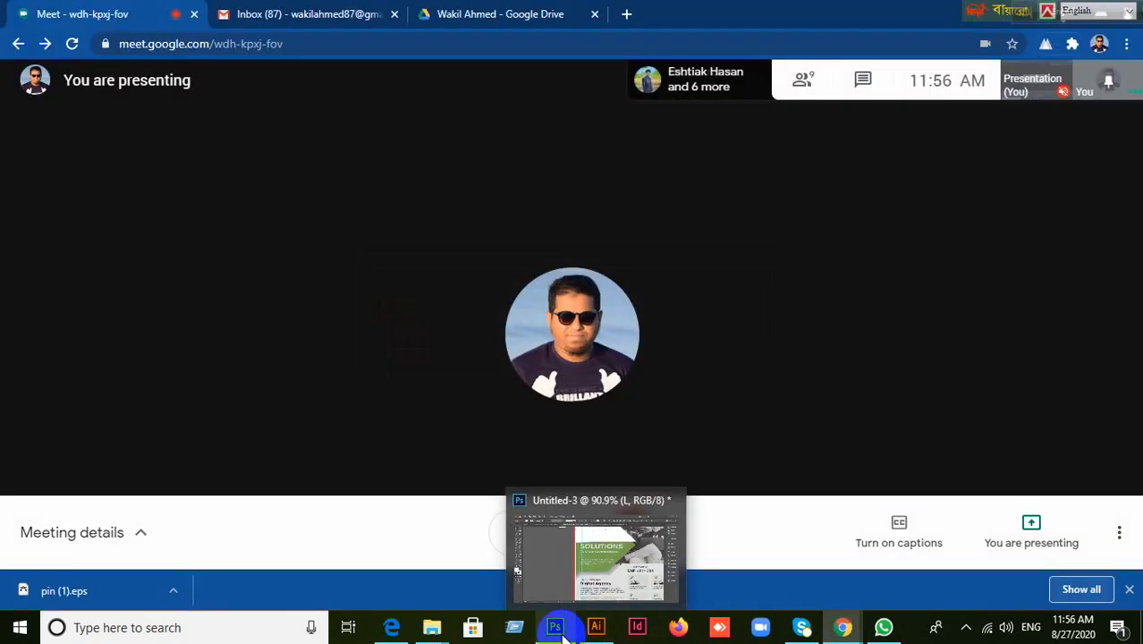
pyautogui.click(556, 629)
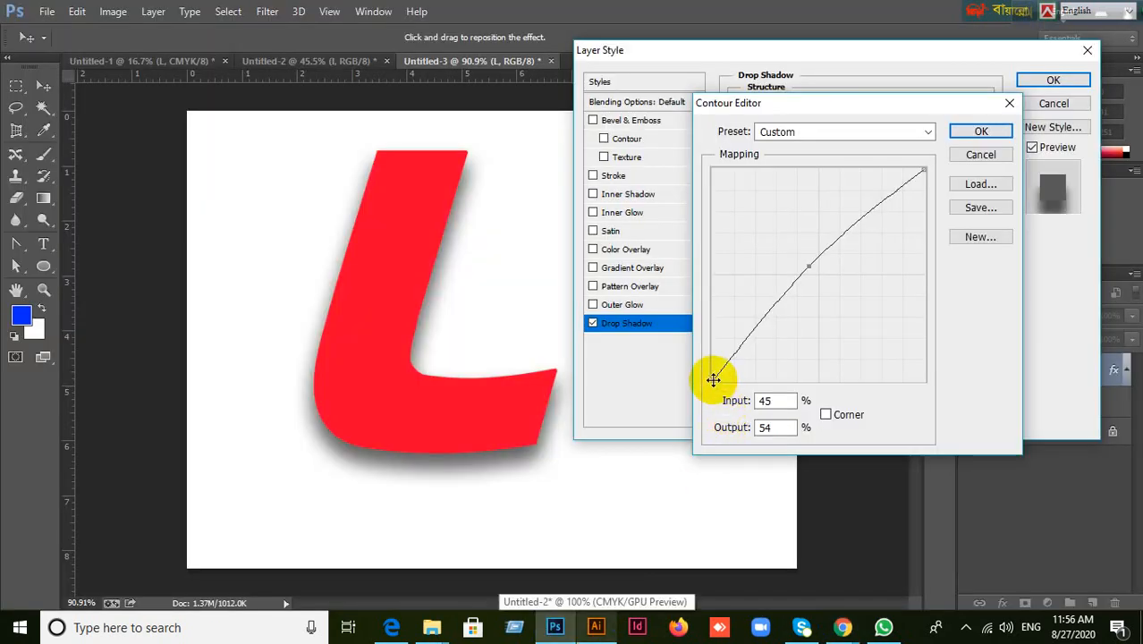
# Select the contour curve's start point and its middle point in turn, and accept the custom contour.
pyautogui.click(713, 380)
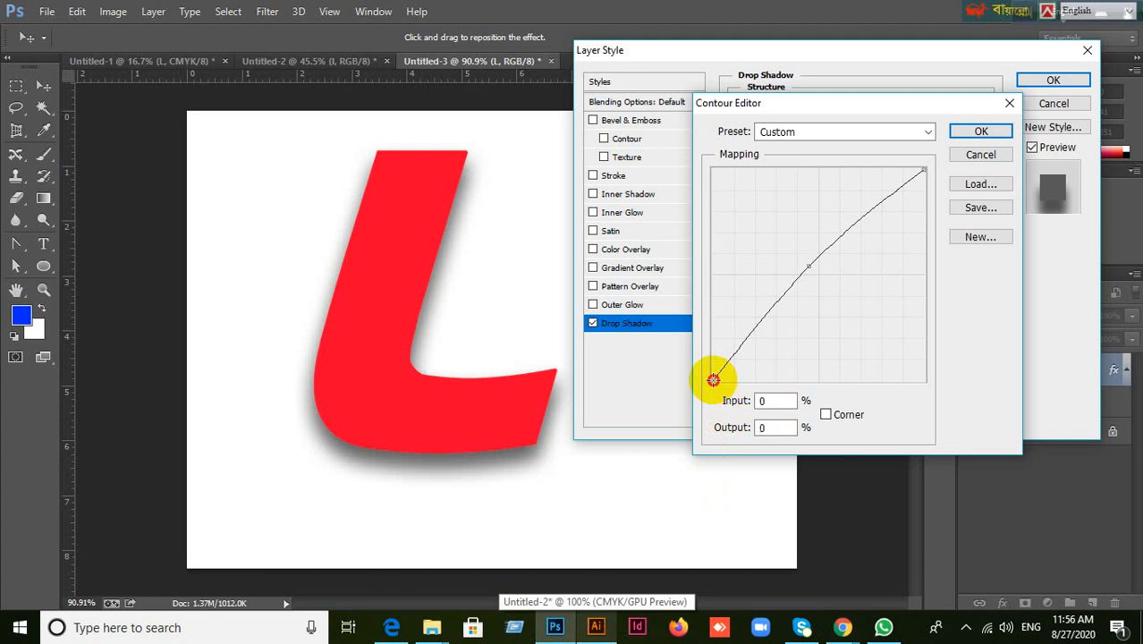
pyautogui.click(809, 268)
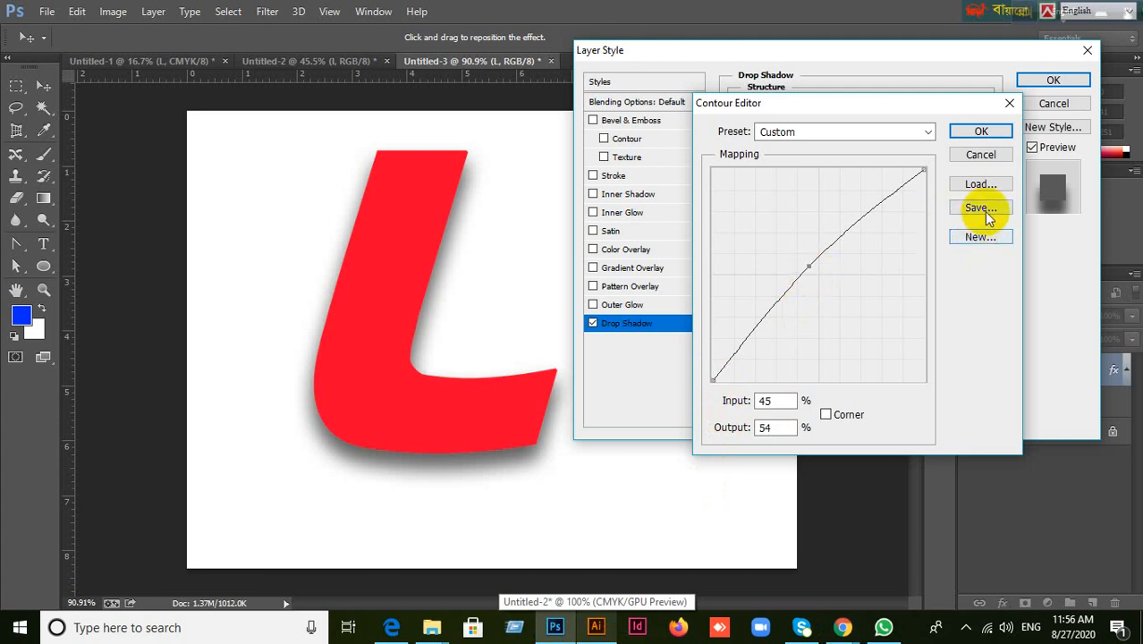
pyautogui.click(981, 132)
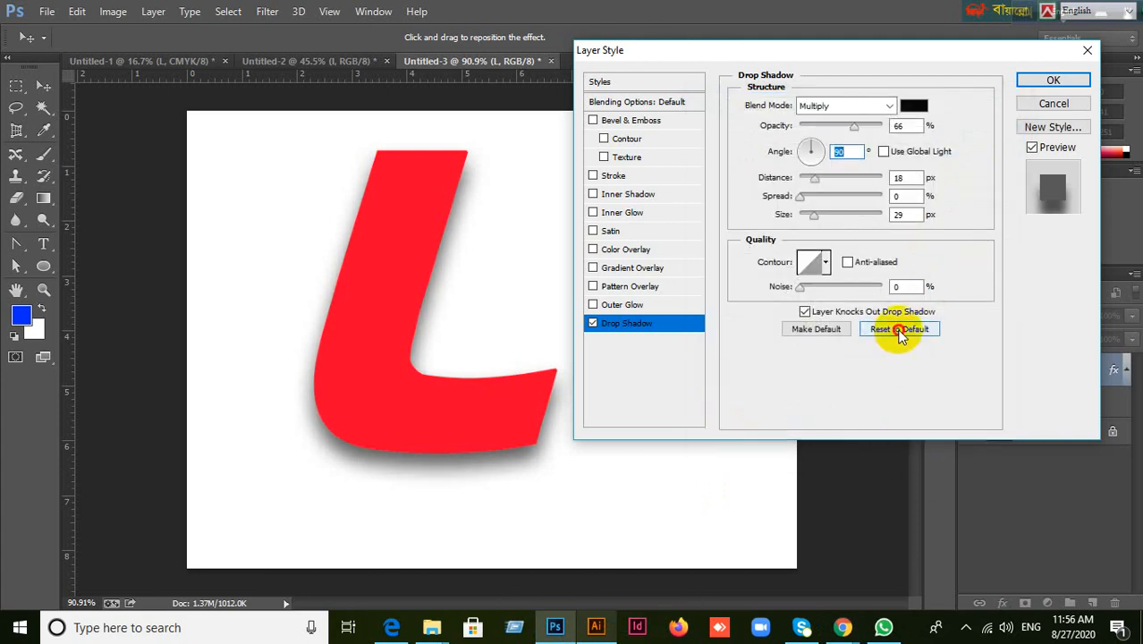
# Reset the drop shadow to its defaults and give it a 13 px distance and an 18 px size.
pyautogui.click(900, 330)
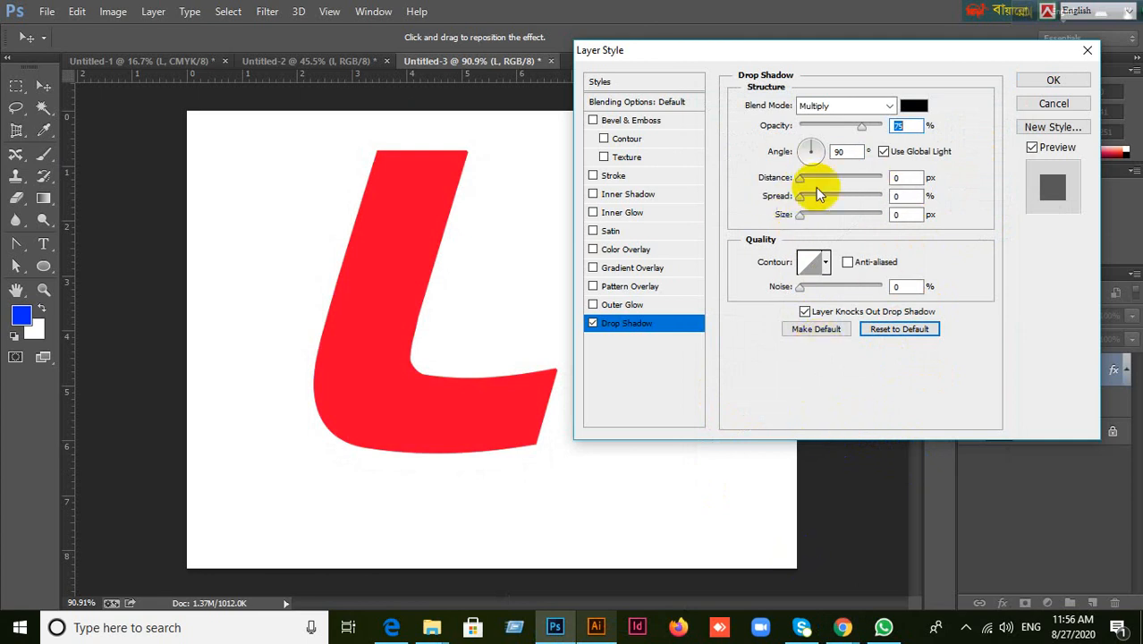
pyautogui.moveTo(799, 178); pyautogui.dragTo(811, 176)
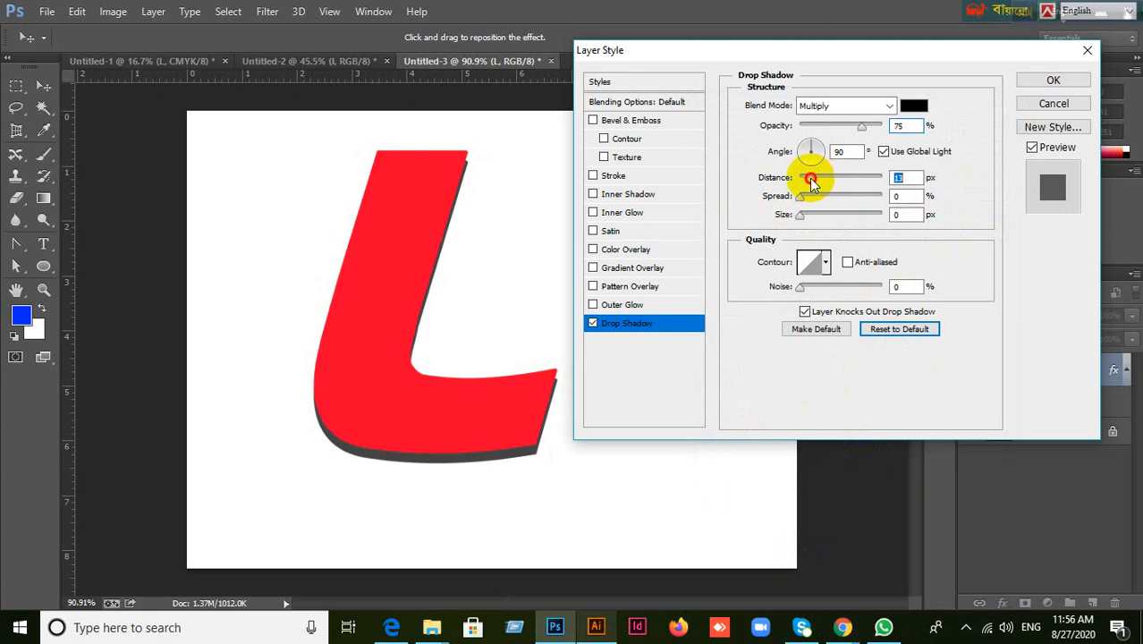
pyautogui.moveTo(803, 220)
pyautogui.mouseDown()
pyautogui.moveTo(829, 218)
pyautogui.moveTo(812, 219)
pyautogui.moveTo(817, 193)
pyautogui.moveTo(798, 197)
pyautogui.mouseUp()
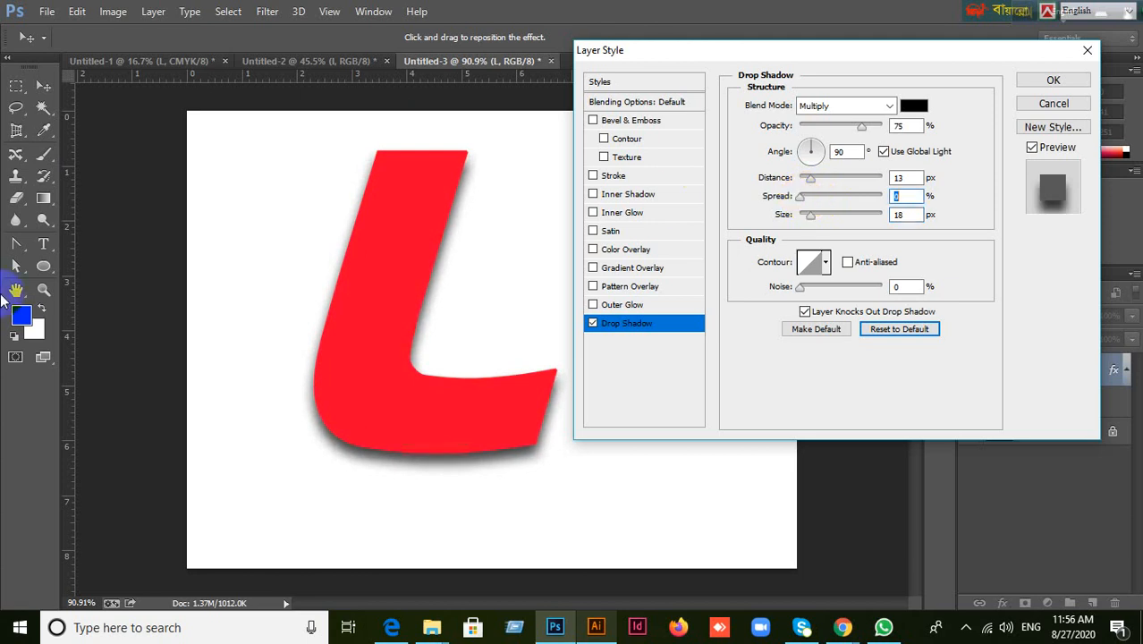
pyautogui.click(809, 264)
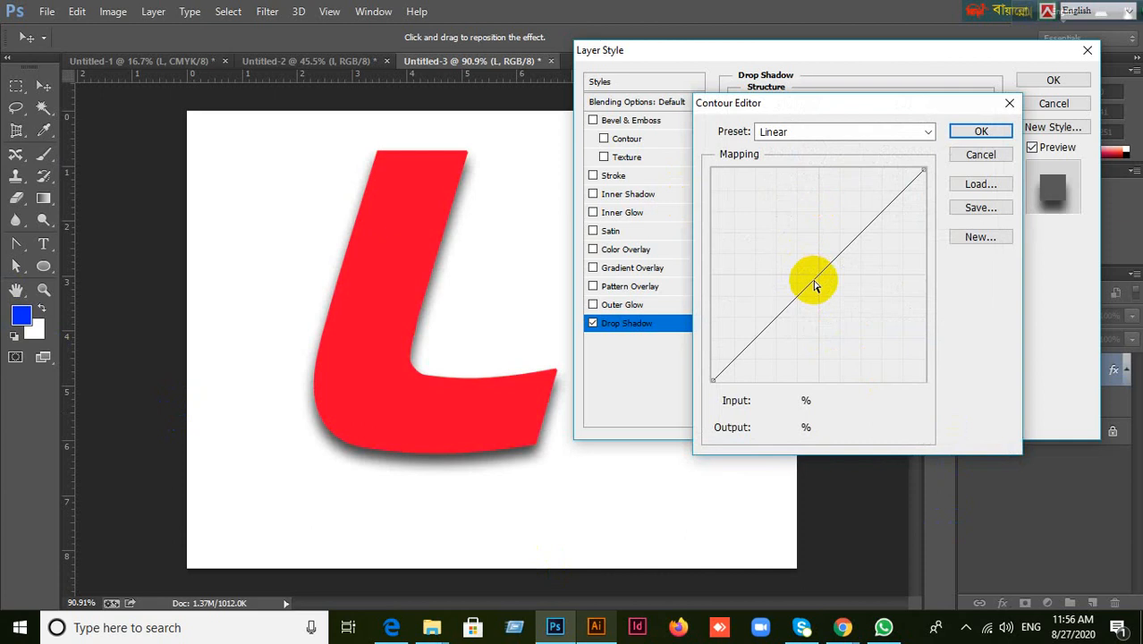
pyautogui.click(984, 154)
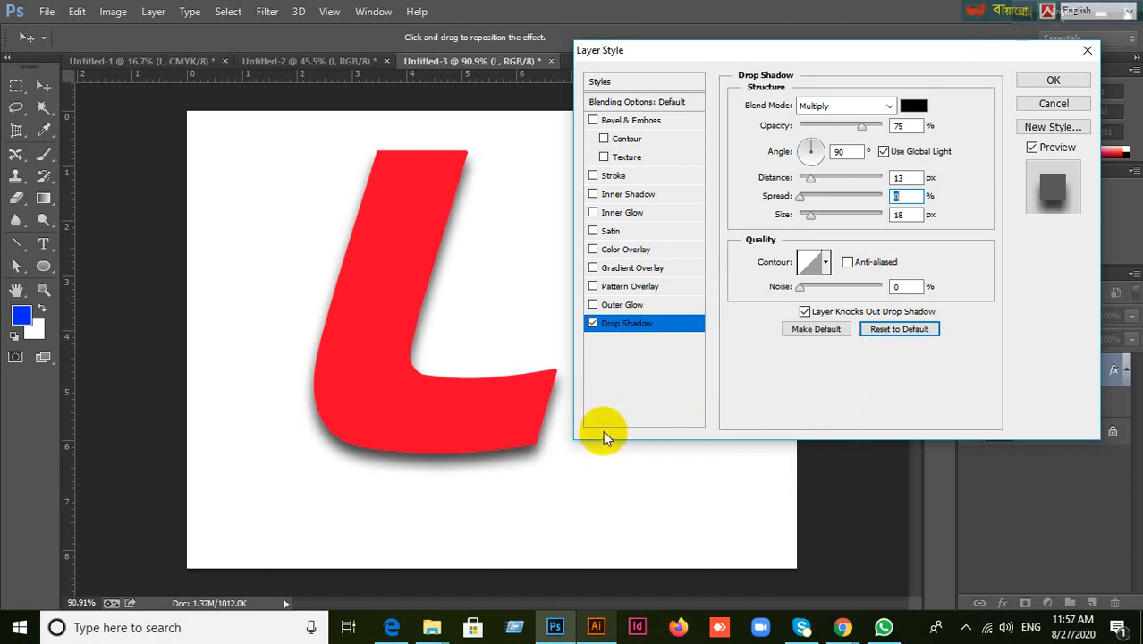
# Reset the drop shadow again, with a distance of 9 px and a size of 24 px.
pyautogui.click(903, 329)
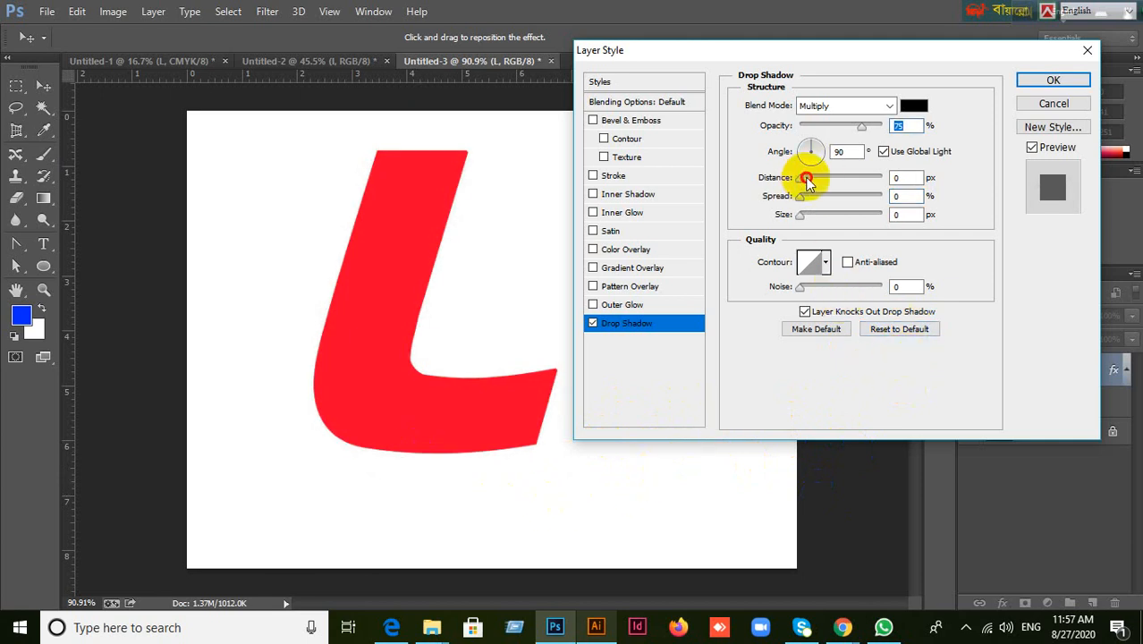
pyautogui.moveTo(800, 177); pyautogui.dragTo(813, 218)
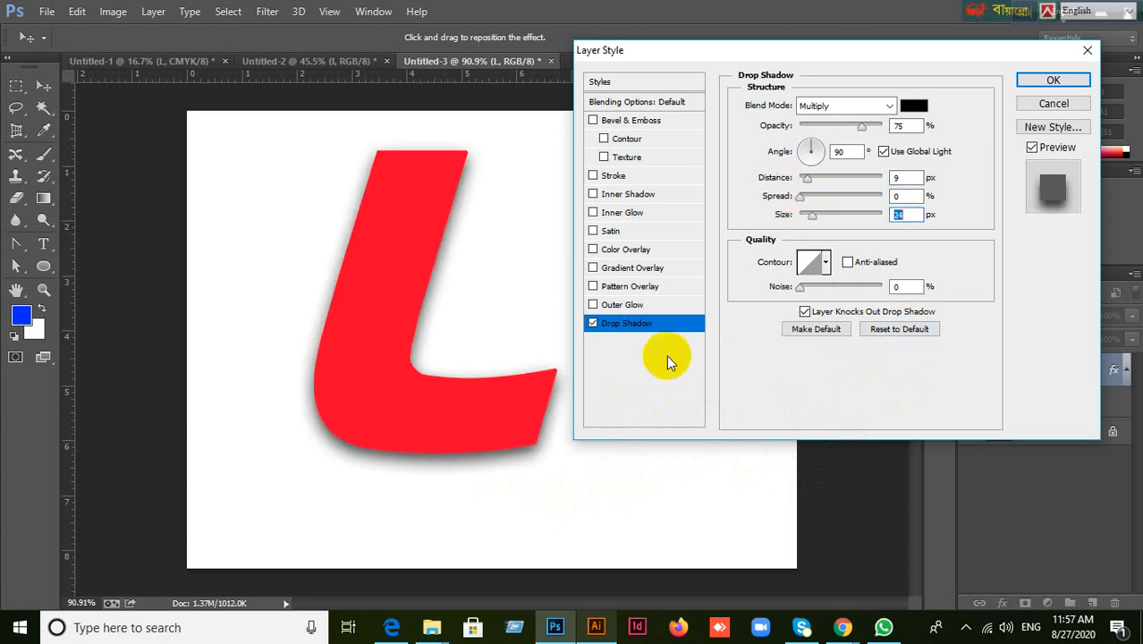
# Compare several preset contours on the 9 px distance shadow and restore the Linear contour.
pyautogui.click(823, 264)
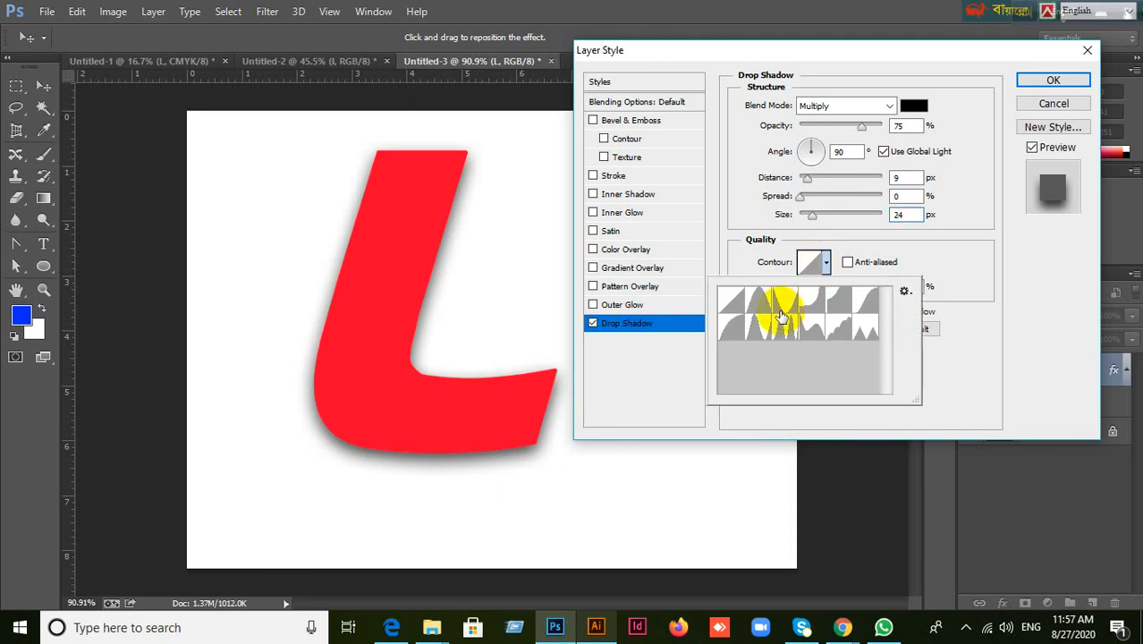
pyautogui.click(786, 301)
pyautogui.click(839, 299)
pyautogui.click(865, 301)
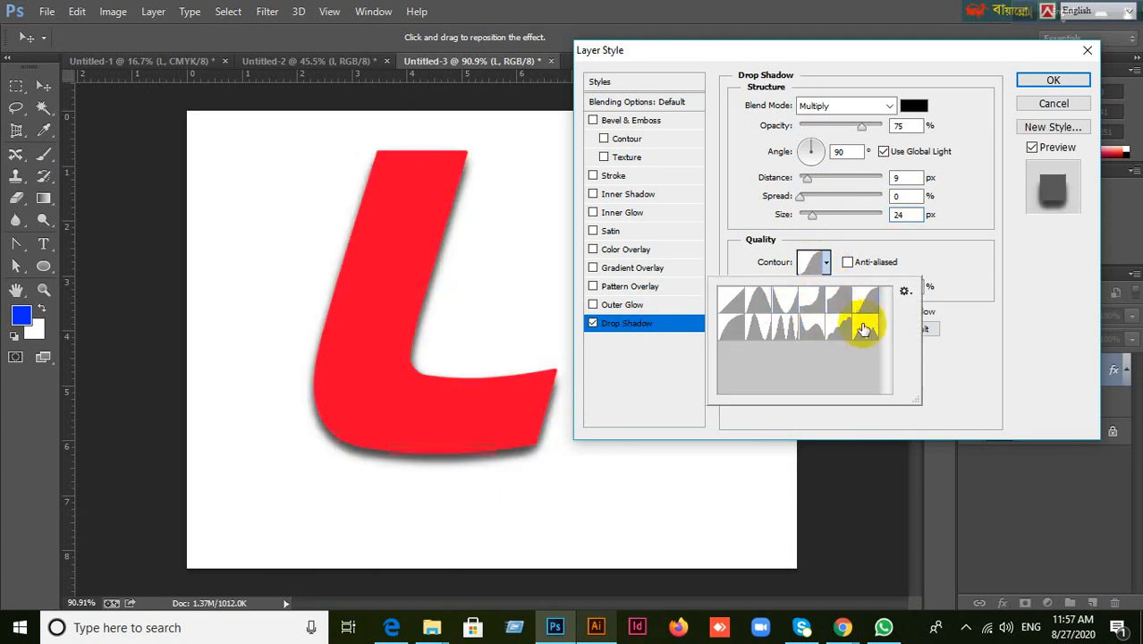
pyautogui.click(864, 327)
pyautogui.click(834, 334)
pyautogui.click(810, 332)
pyautogui.click(789, 330)
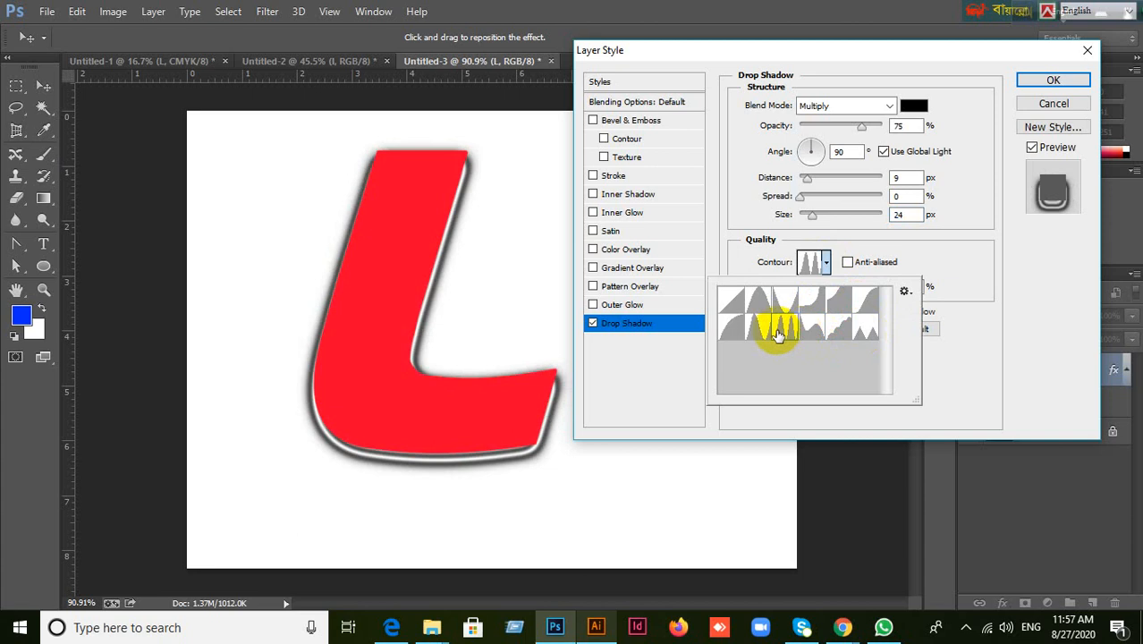
pyautogui.click(758, 329)
pyautogui.click(732, 301)
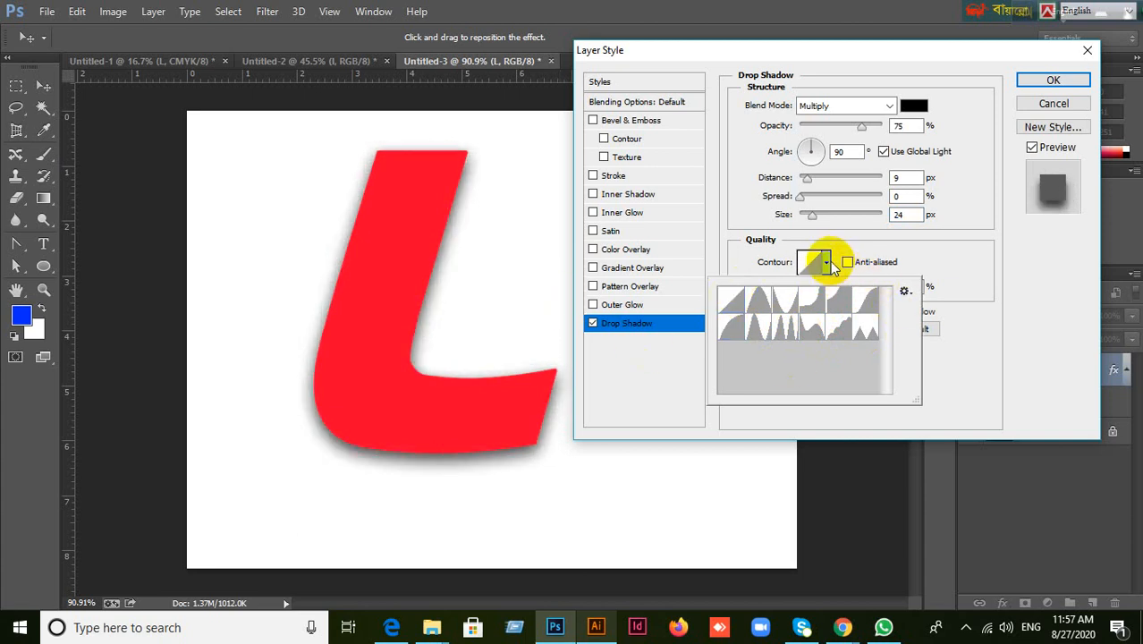
pyautogui.click(826, 263)
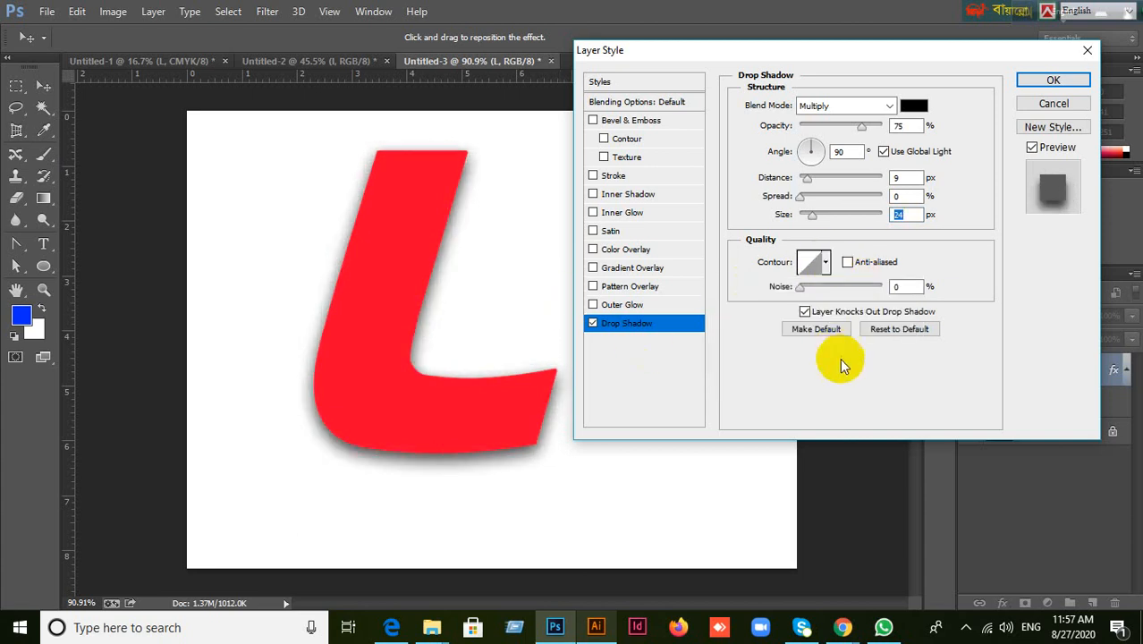
# Open the drop shadow's contour editor and move the curve's middle point to input 50%, output 49%.
pyautogui.click(807, 265)
pyautogui.click(806, 264)
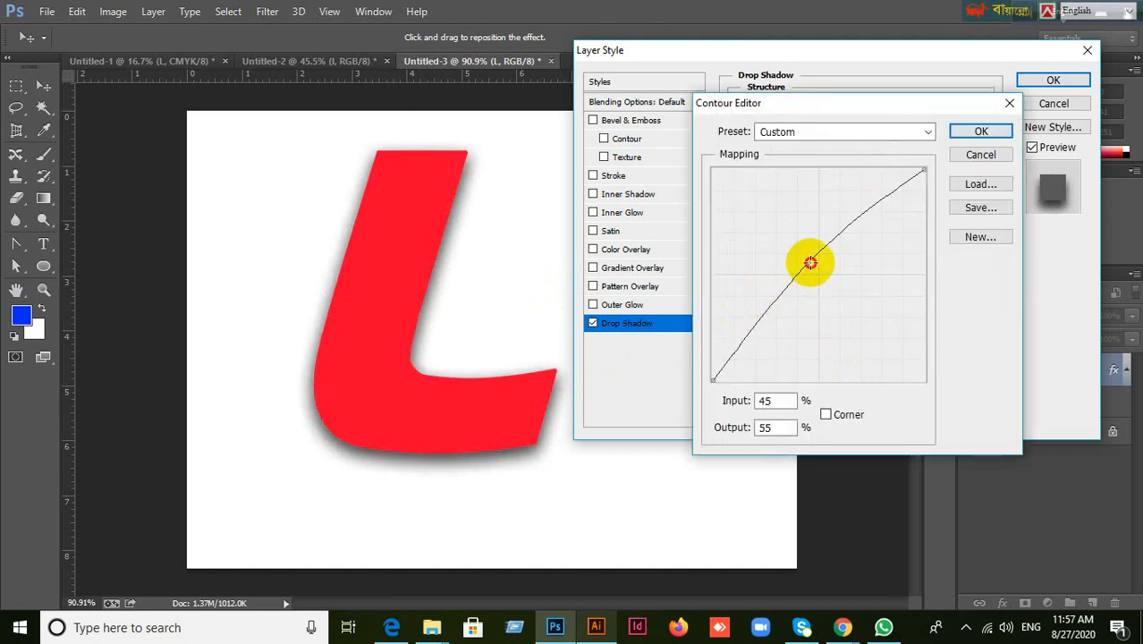
pyautogui.moveTo(810, 262); pyautogui.dragTo(821, 276)
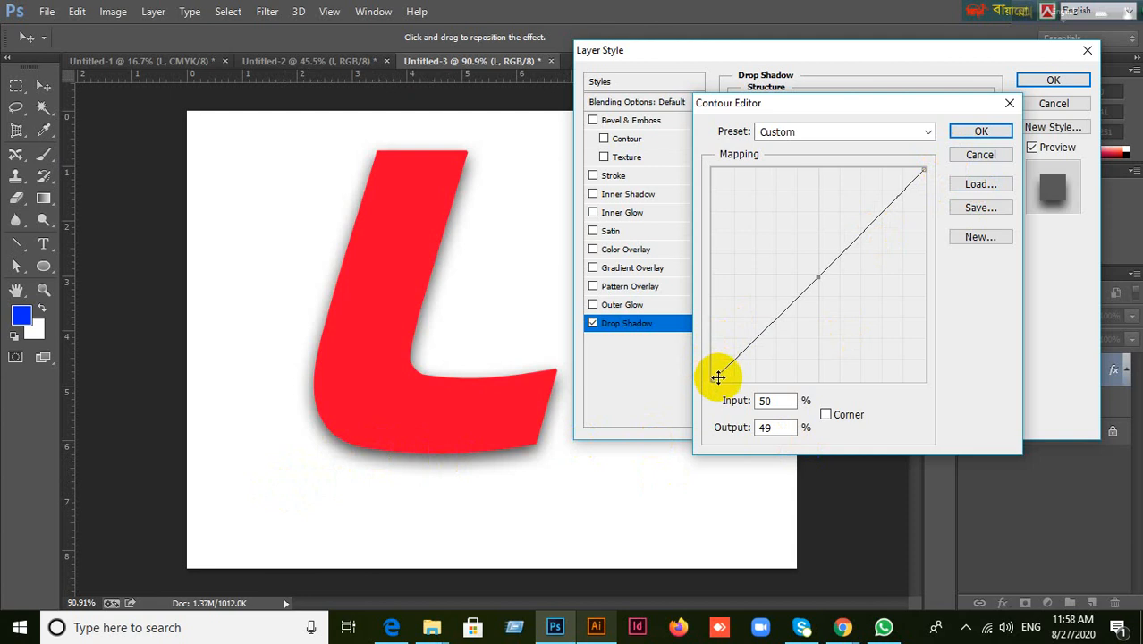
pyautogui.moveTo(713, 377); pyautogui.dragTo(686, 389)
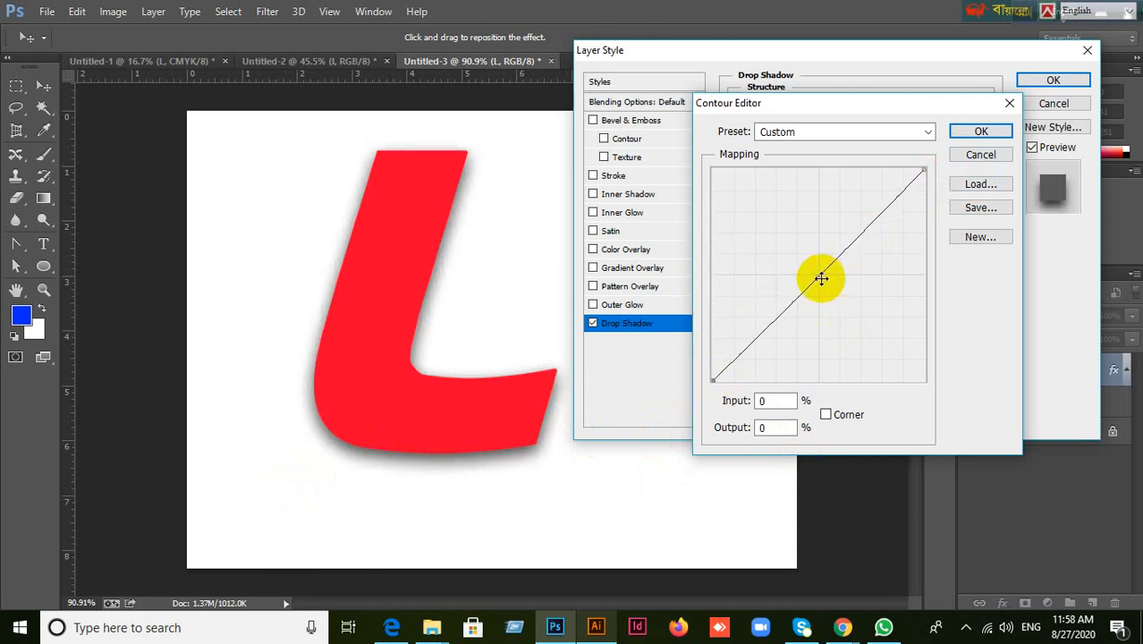
# Try a flat full-output contour and an inverted diagonal contour, and return the curve to Linear.
pyautogui.moveTo(820, 279); pyautogui.dragTo(687, 158)
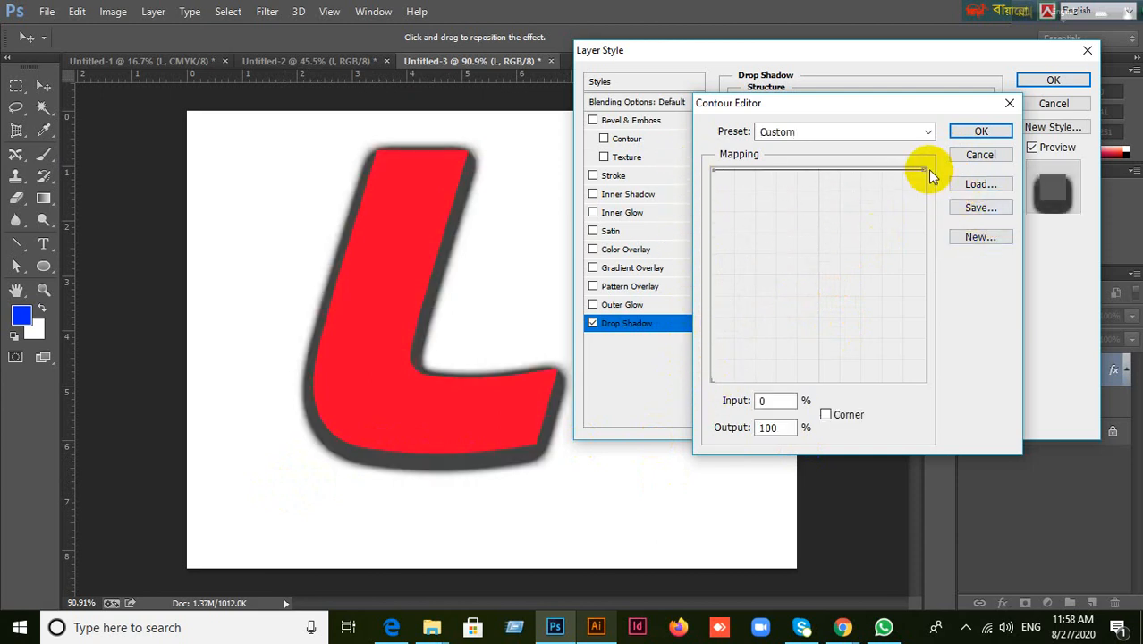
pyautogui.moveTo(929, 177); pyautogui.dragTo(919, 395)
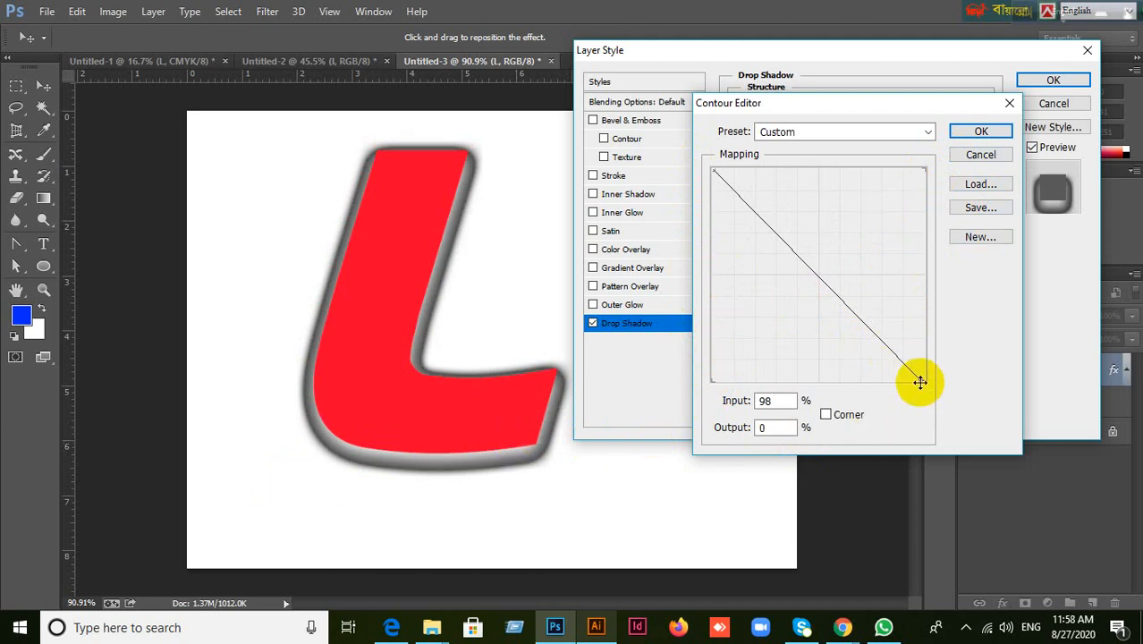
pyautogui.moveTo(919, 380); pyautogui.dragTo(970, 132)
pyautogui.click(713, 175)
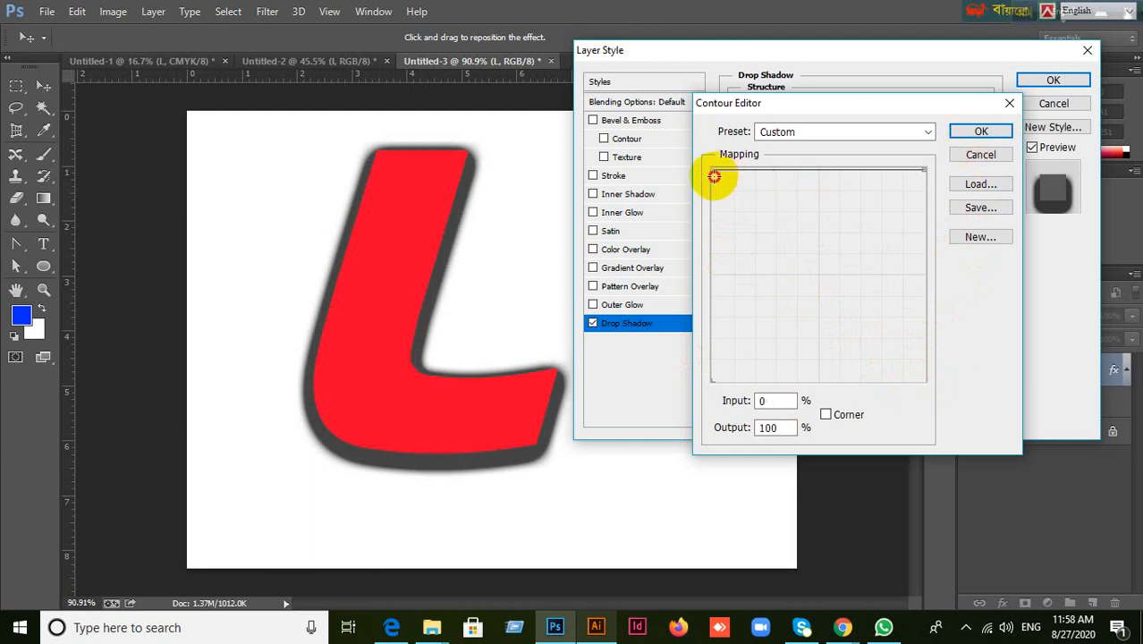
pyautogui.moveTo(713, 174); pyautogui.dragTo(674, 414)
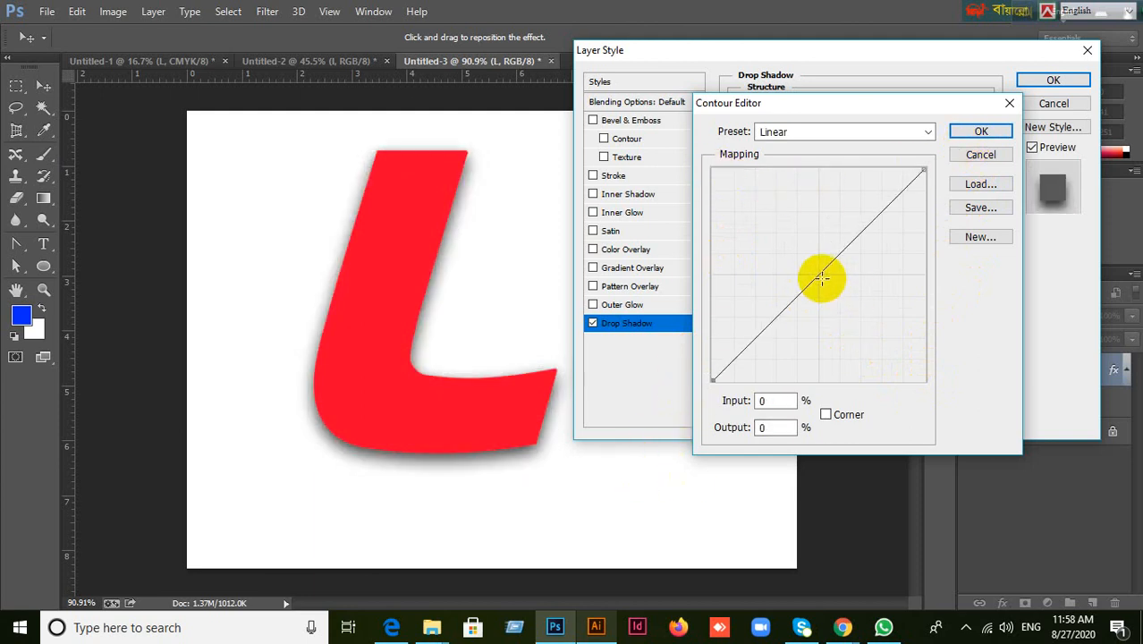
# Shape the contour into a steep S-curve with points at input 42%, output 72% and input 32%, output 31%.
pyautogui.moveTo(821, 278); pyautogui.dragTo(802, 229)
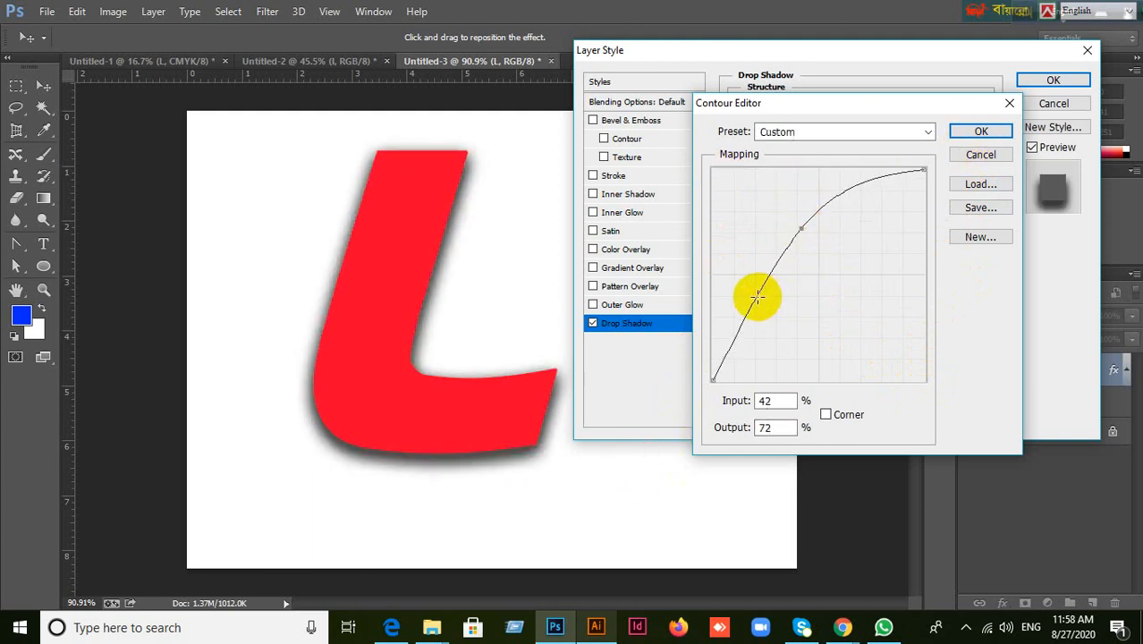
pyautogui.moveTo(756, 296); pyautogui.dragTo(781, 314)
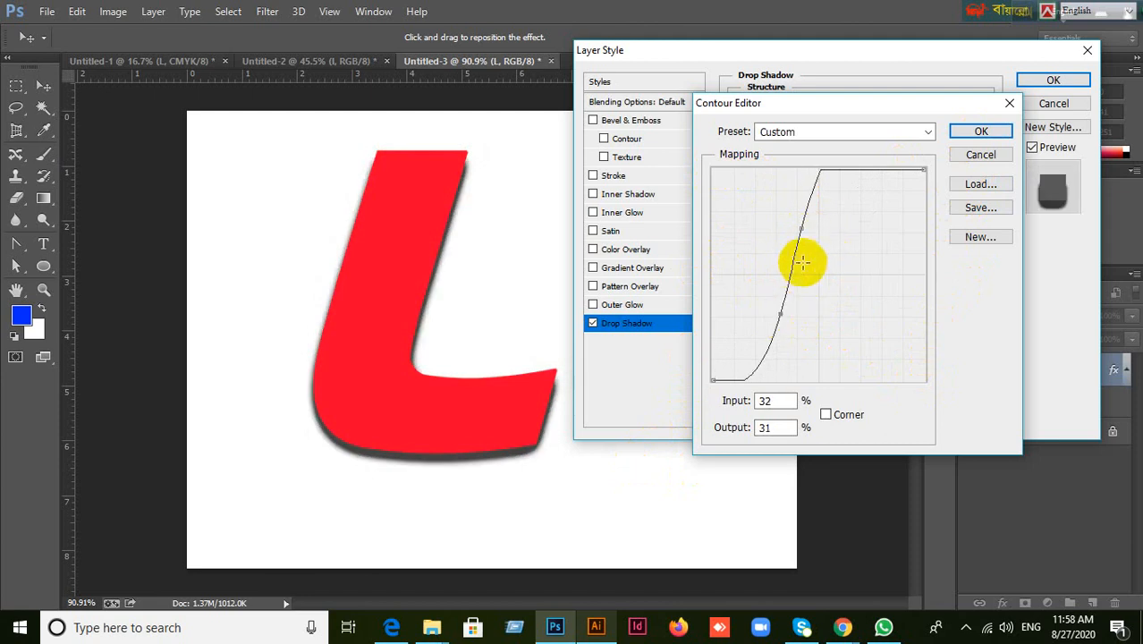
pyautogui.moveTo(793, 263); pyautogui.dragTo(780, 263)
pyautogui.click(792, 273)
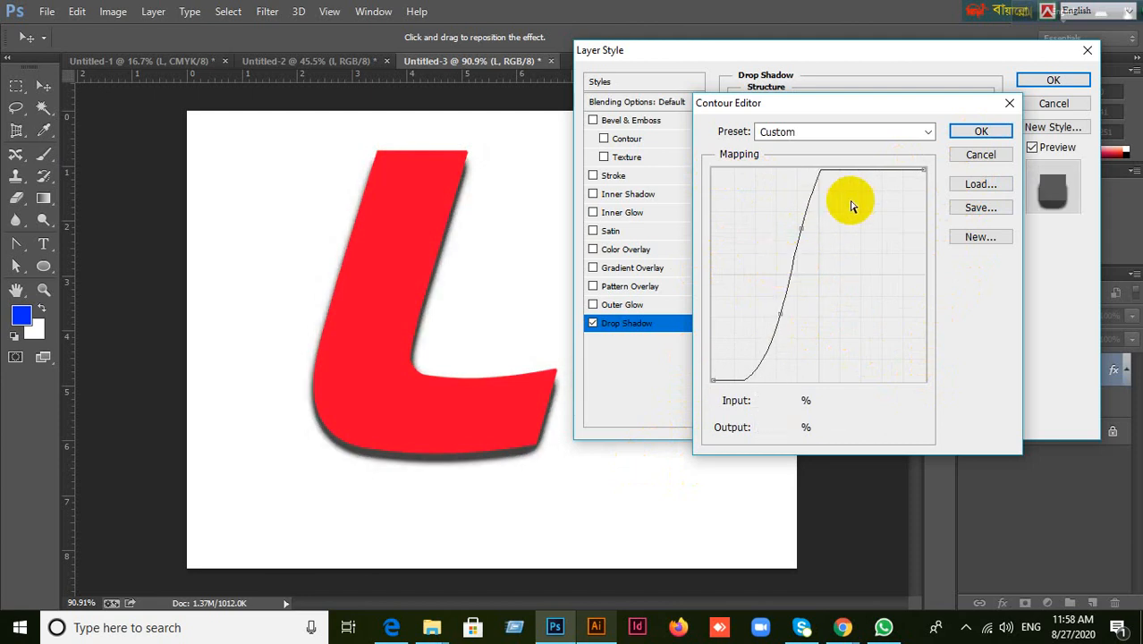
pyautogui.moveTo(811, 198); pyautogui.dragTo(798, 199)
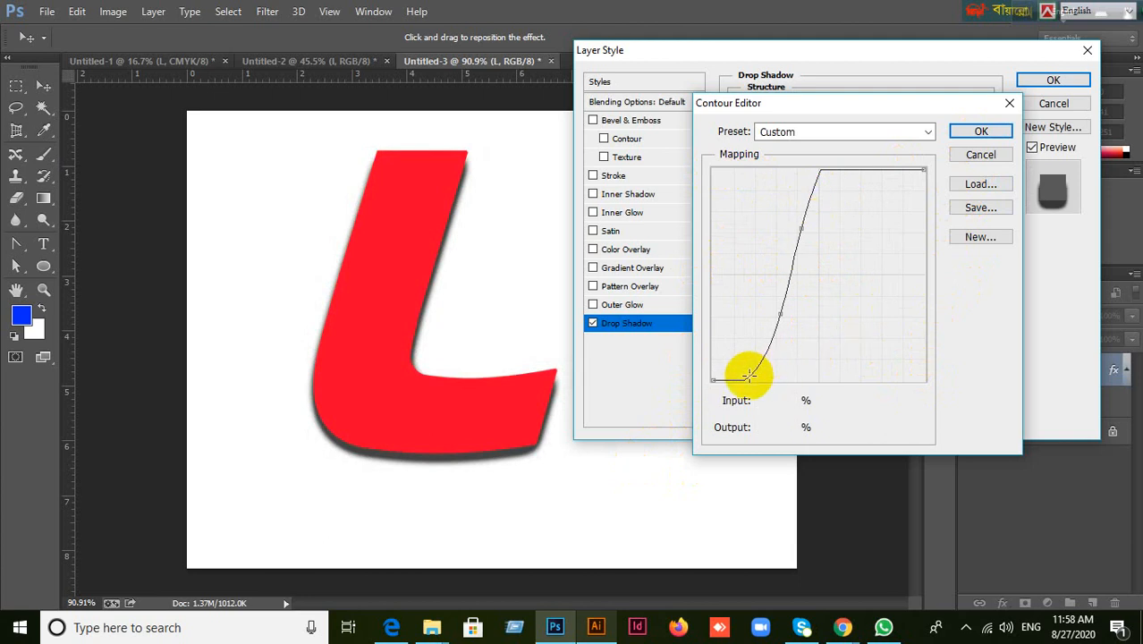
# Bend the contour into a wave by adding points, including input 68%, output 53% and input 59%, output 73%.
pyautogui.click(781, 350)
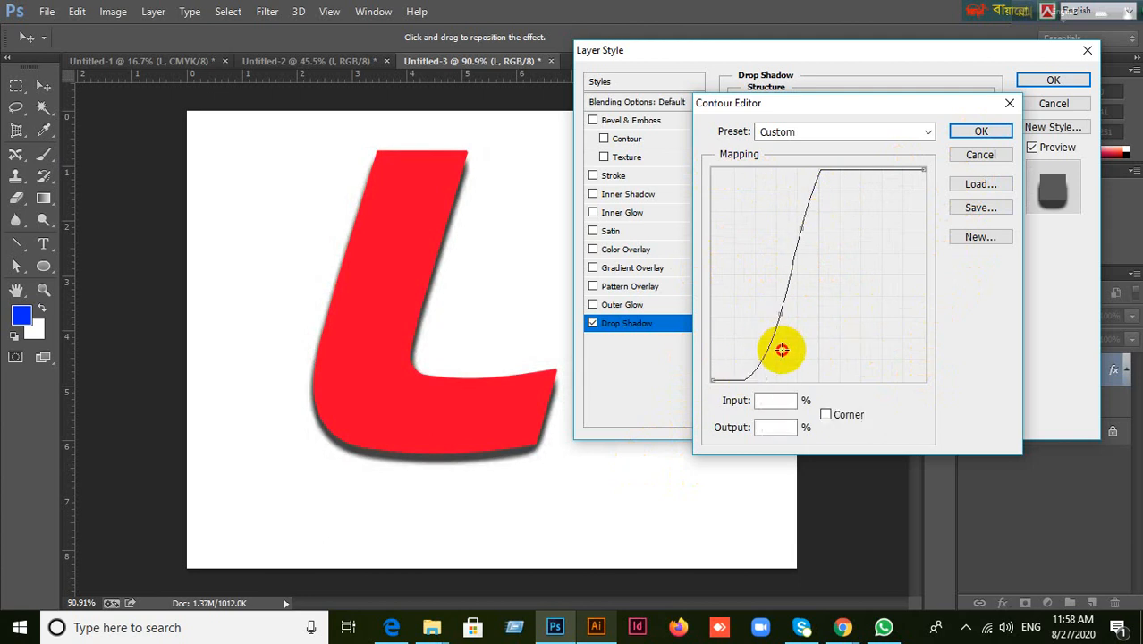
pyautogui.moveTo(781, 350); pyautogui.dragTo(736, 302)
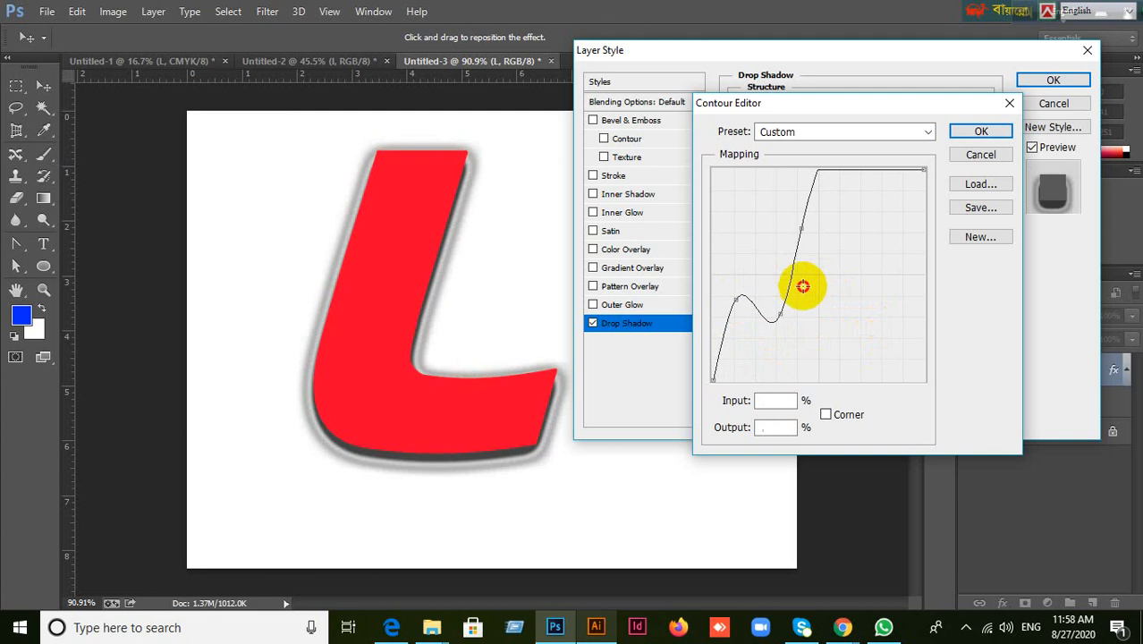
pyautogui.moveTo(789, 277); pyautogui.dragTo(767, 264)
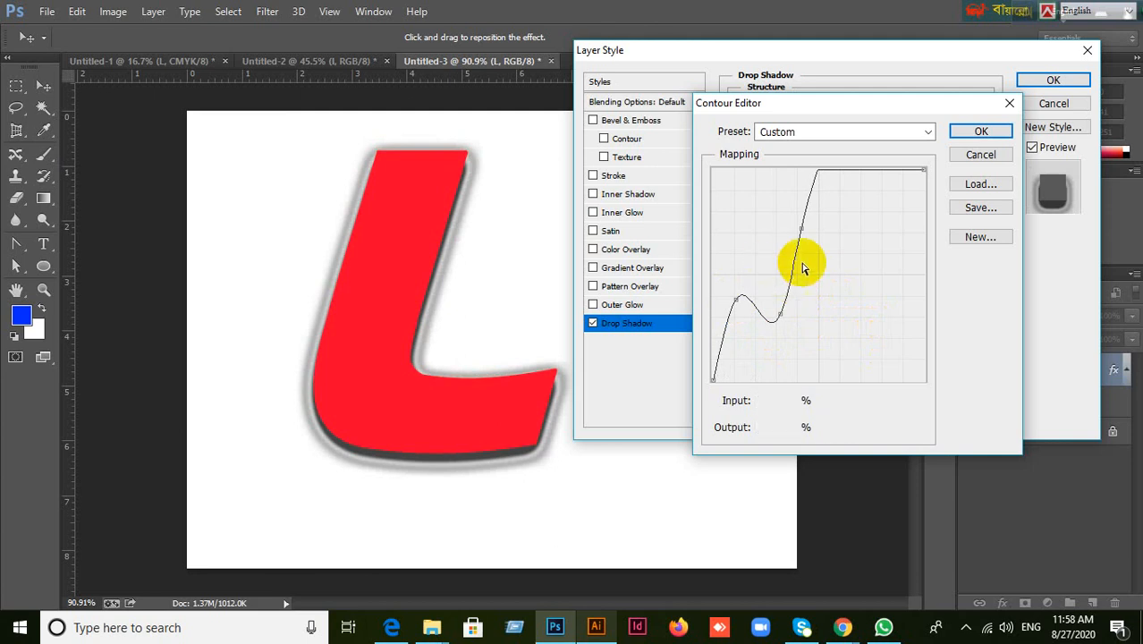
pyautogui.moveTo(816, 173); pyautogui.dragTo(856, 268)
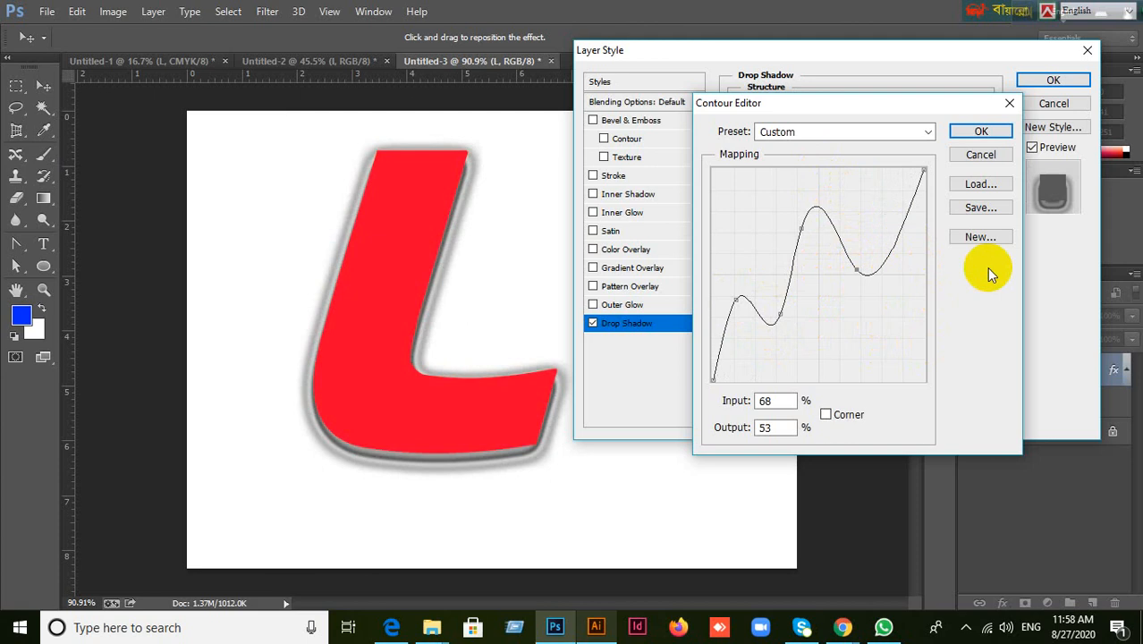
pyautogui.moveTo(899, 237); pyautogui.dragTo(857, 208)
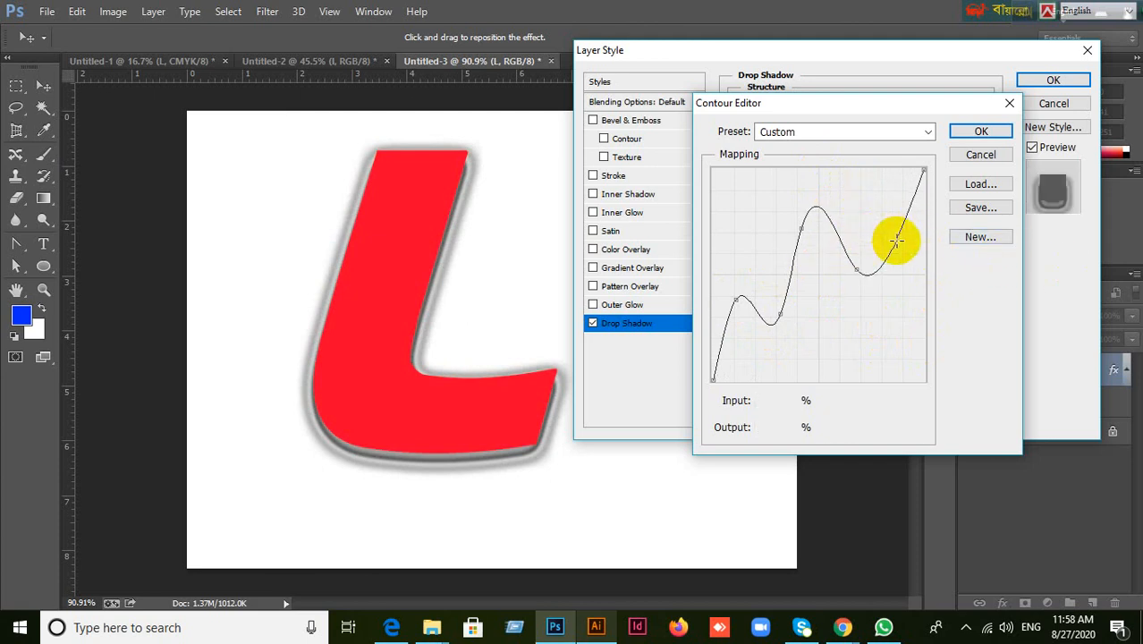
pyautogui.moveTo(896, 239); pyautogui.dragTo(839, 227)
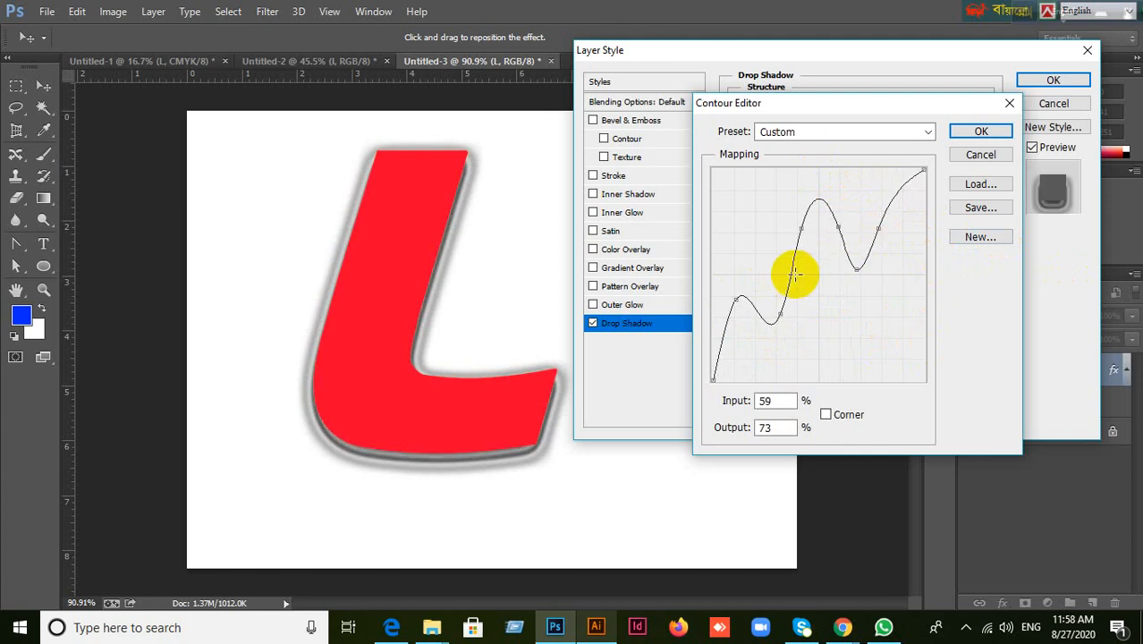
# Add a contour point at input 12%, output 56% near the curve's start, and discard the custom contour.
pyautogui.moveTo(792, 274); pyautogui.dragTo(771, 263)
pyautogui.click(724, 335)
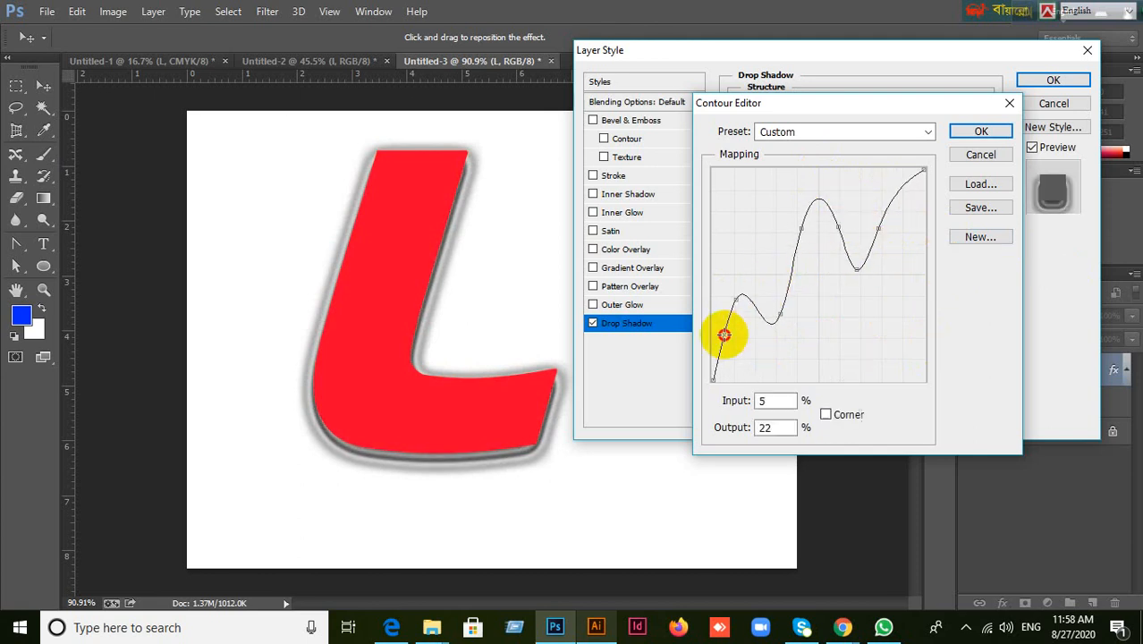
pyautogui.moveTo(724, 334); pyautogui.dragTo(739, 261)
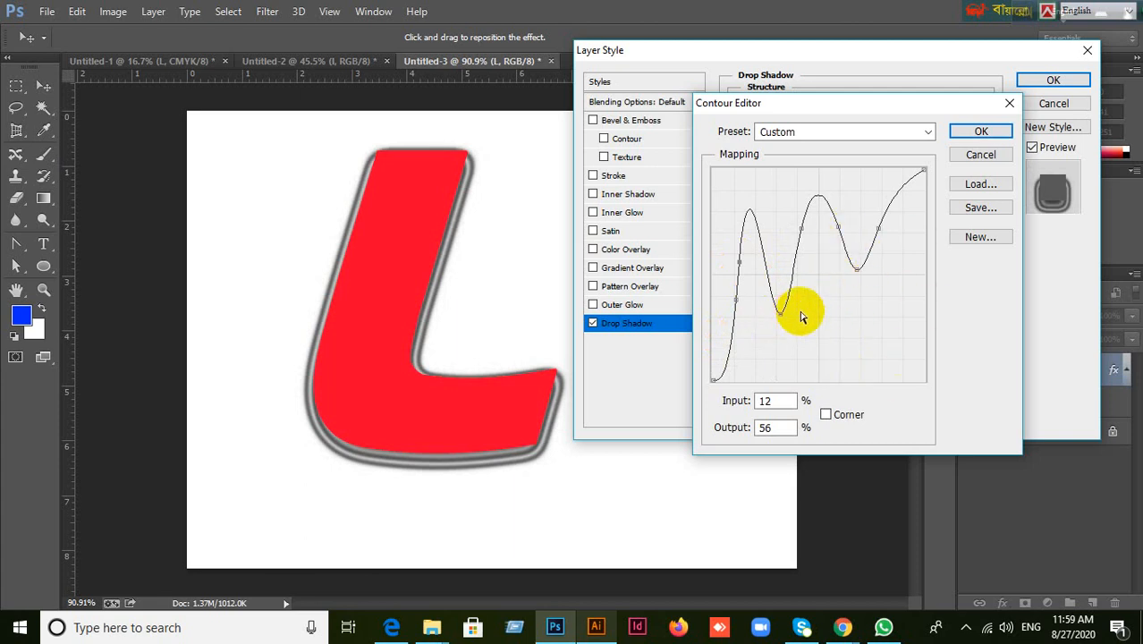
pyautogui.click(1000, 157)
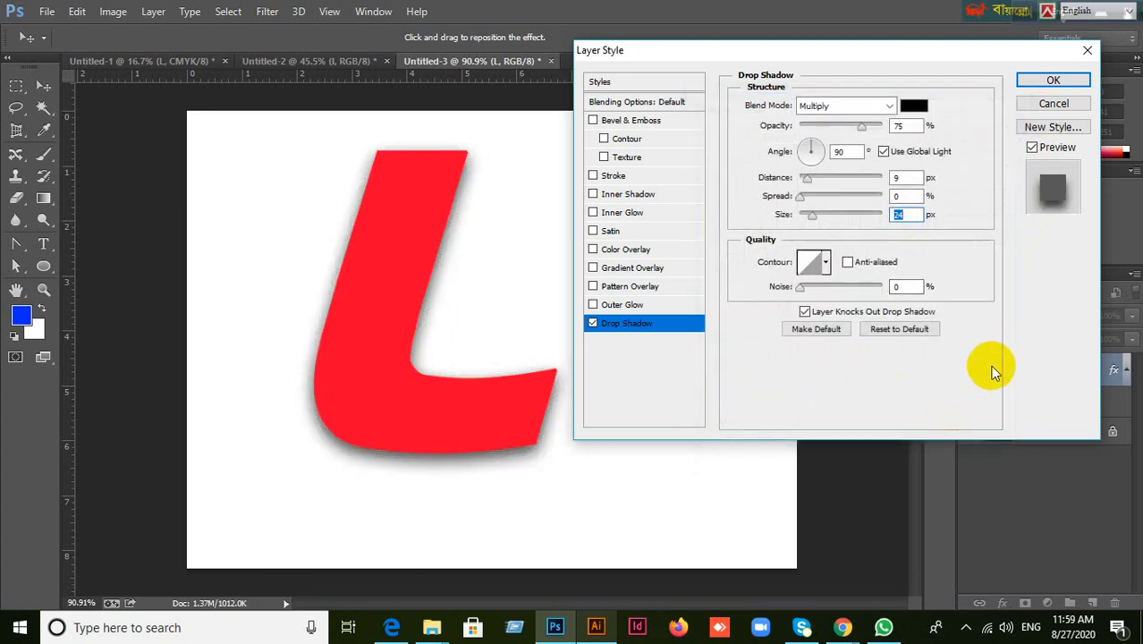
# Reset the drop shadow to its defaults and set a 14 px distance and an 18 px size without global light.
pyautogui.click(899, 329)
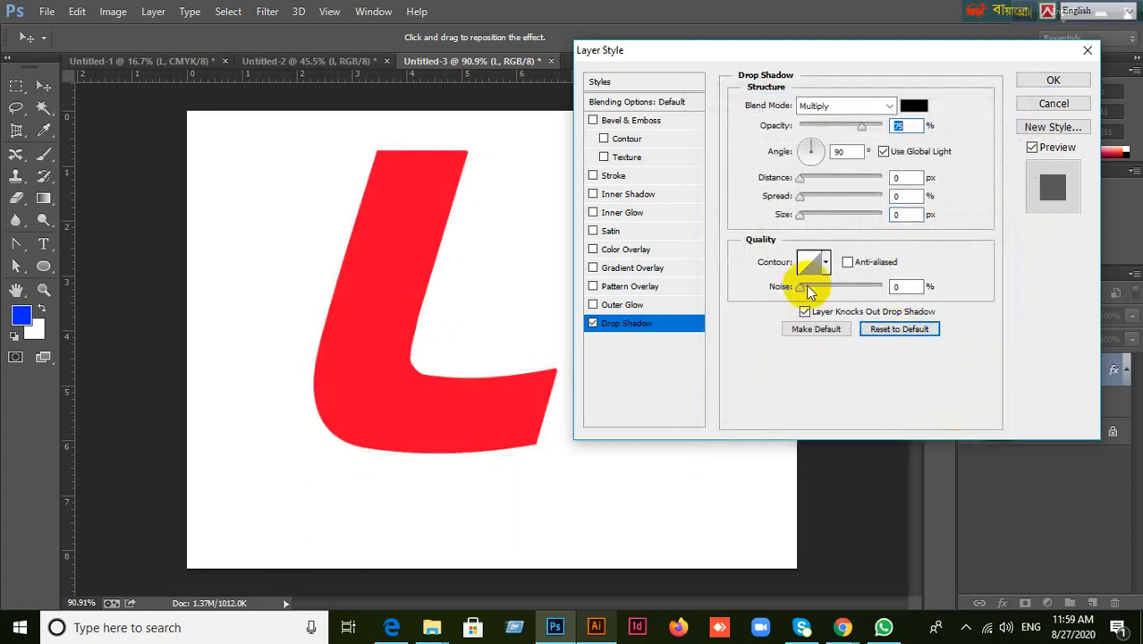
pyautogui.moveTo(801, 289)
pyautogui.mouseDown()
pyautogui.moveTo(812, 292)
pyautogui.moveTo(782, 290)
pyautogui.mouseUp()
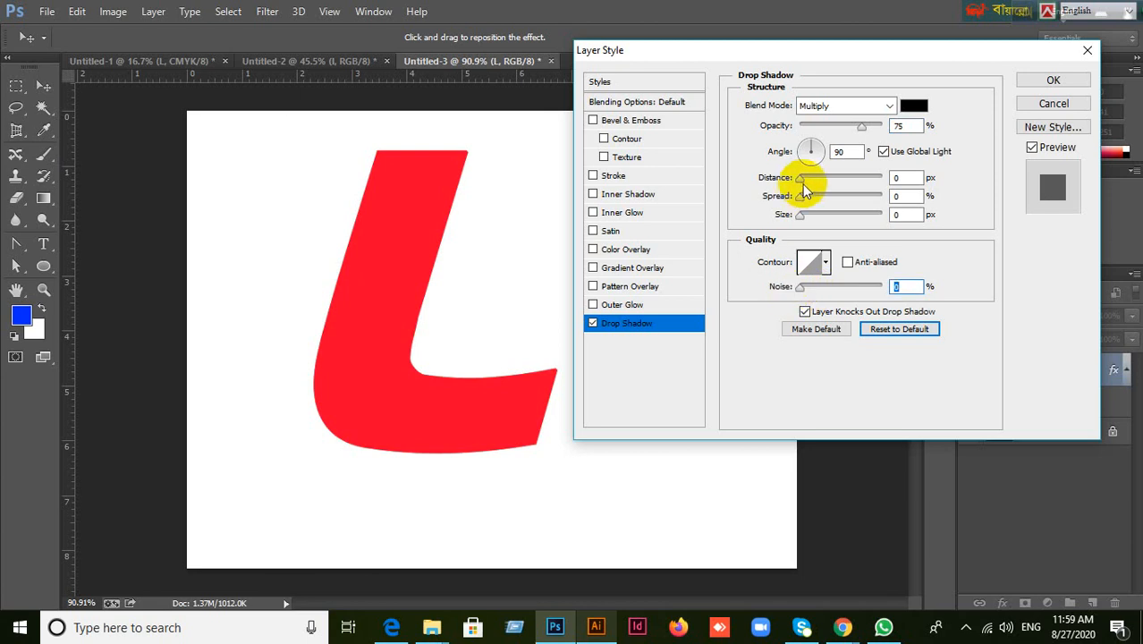
pyautogui.moveTo(801, 179); pyautogui.dragTo(812, 220)
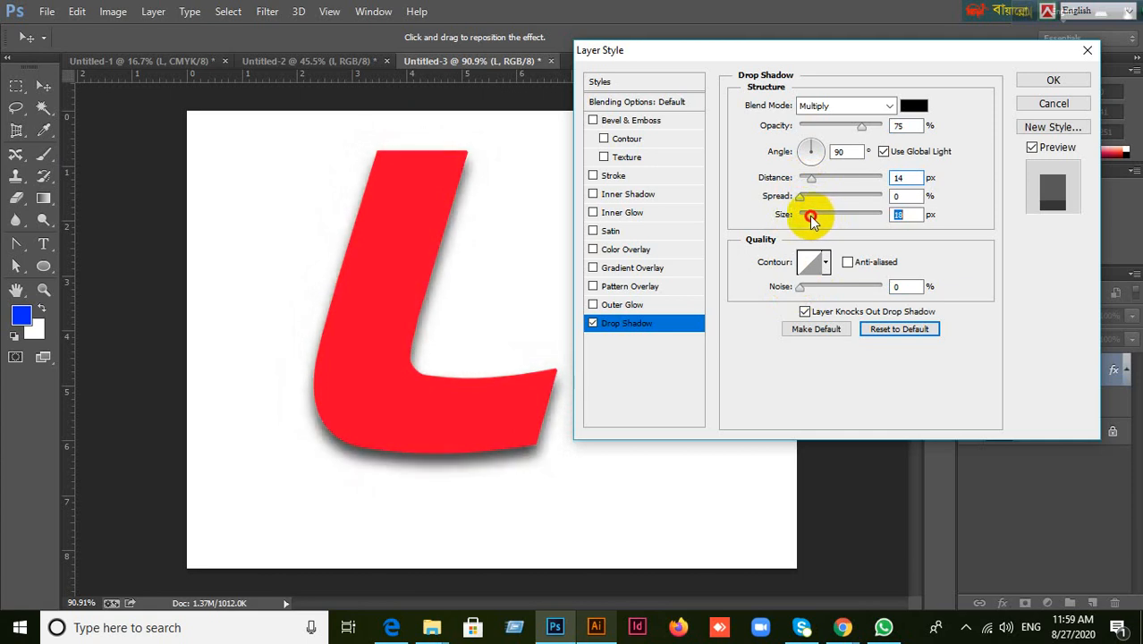
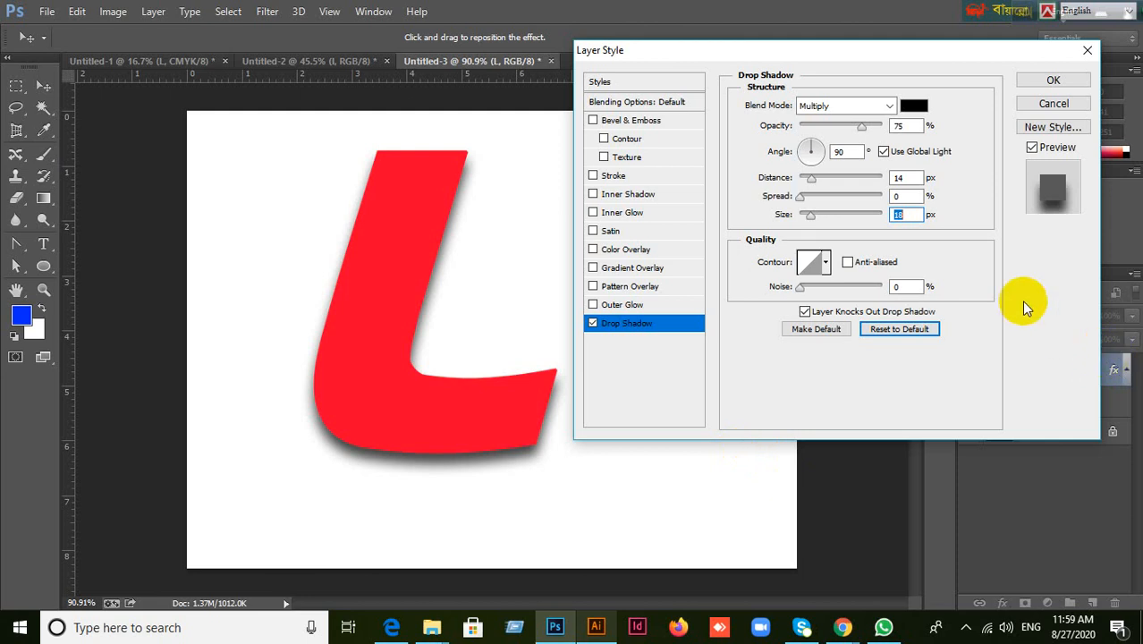
pyautogui.click(886, 151)
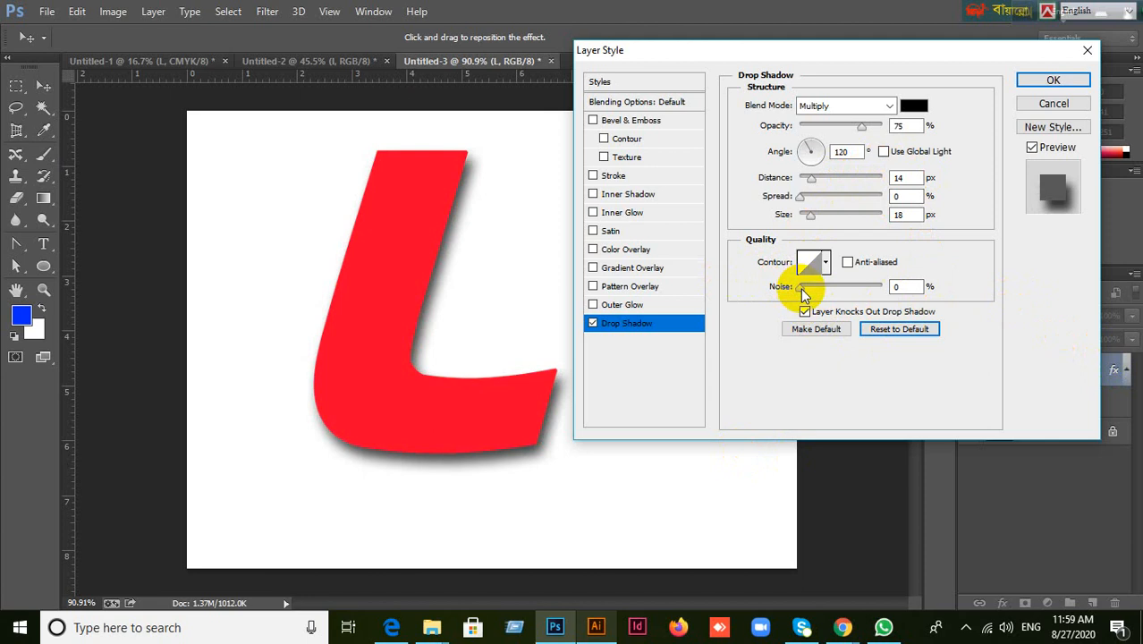
# Try 54% noise on the drop shadow, return the noise to 0%, and apply the layer style.
pyautogui.moveTo(804, 291); pyautogui.dragTo(843, 288)
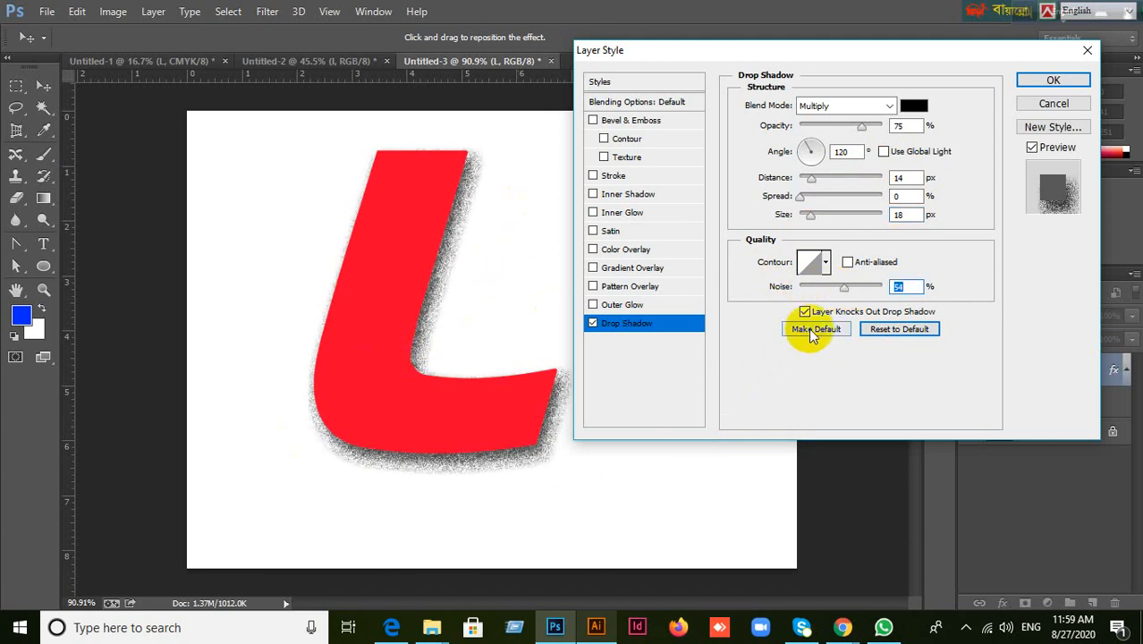
pyautogui.moveTo(844, 291); pyautogui.dragTo(770, 289)
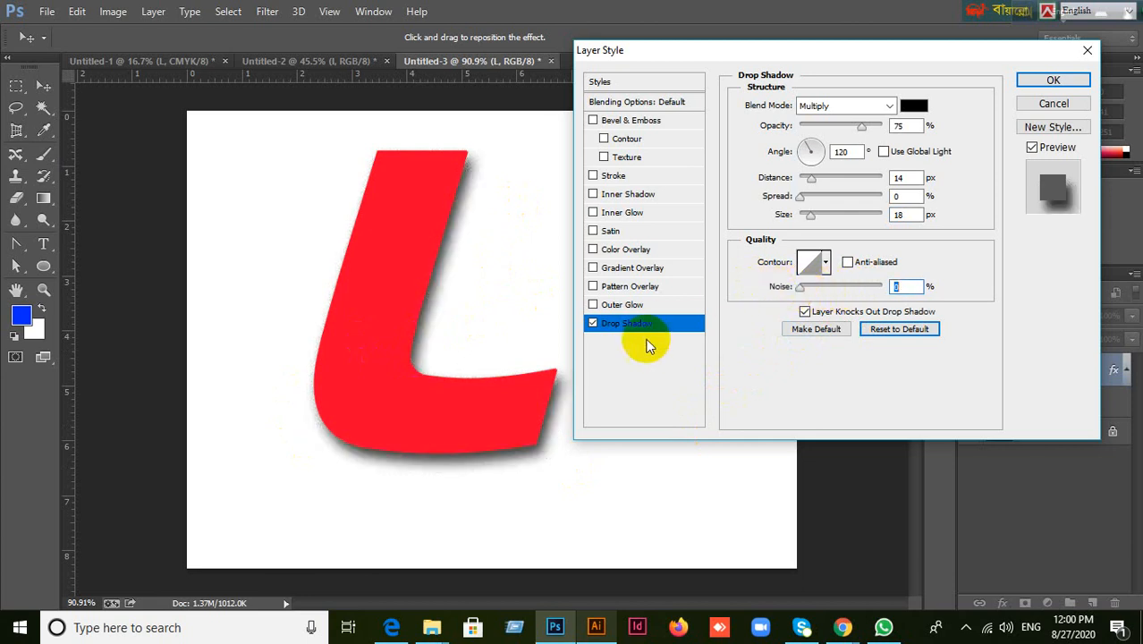
pyautogui.click(804, 311)
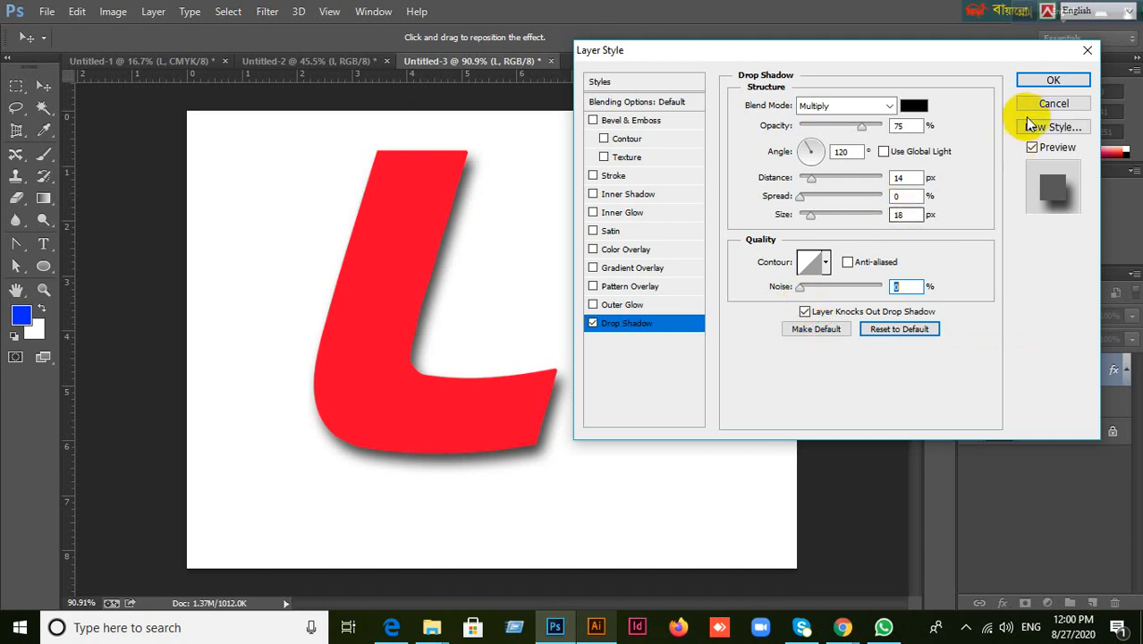
pyautogui.click(1053, 81)
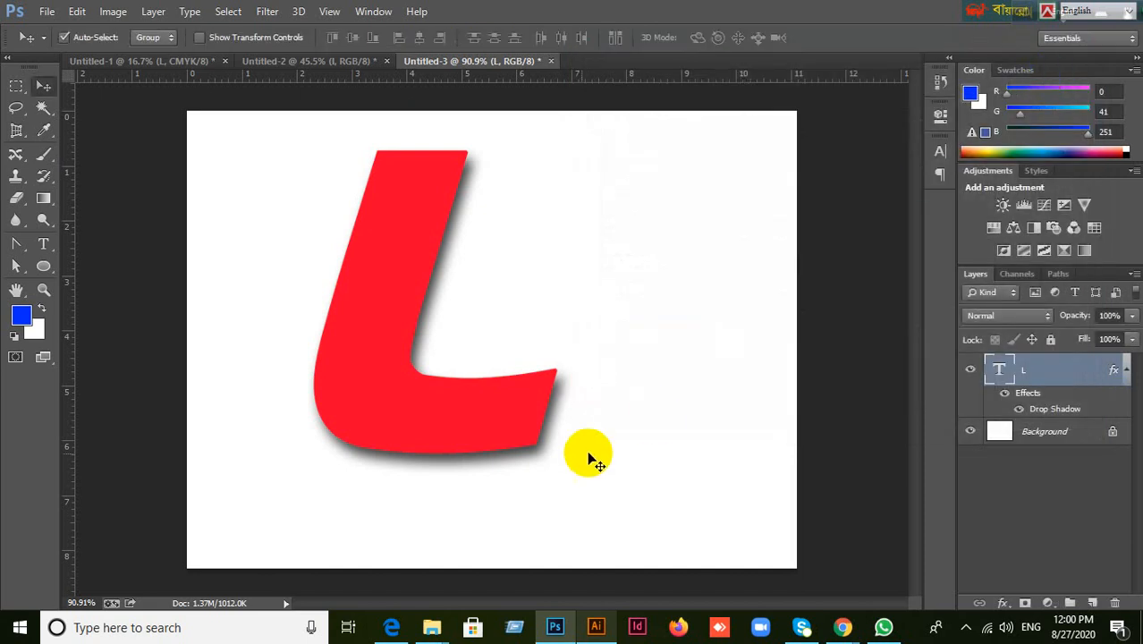
# Move the letter L toward the canvas's left side and scale it proportionally to about 84.6%.
pyautogui.moveTo(474, 433); pyautogui.dragTo(360, 470)
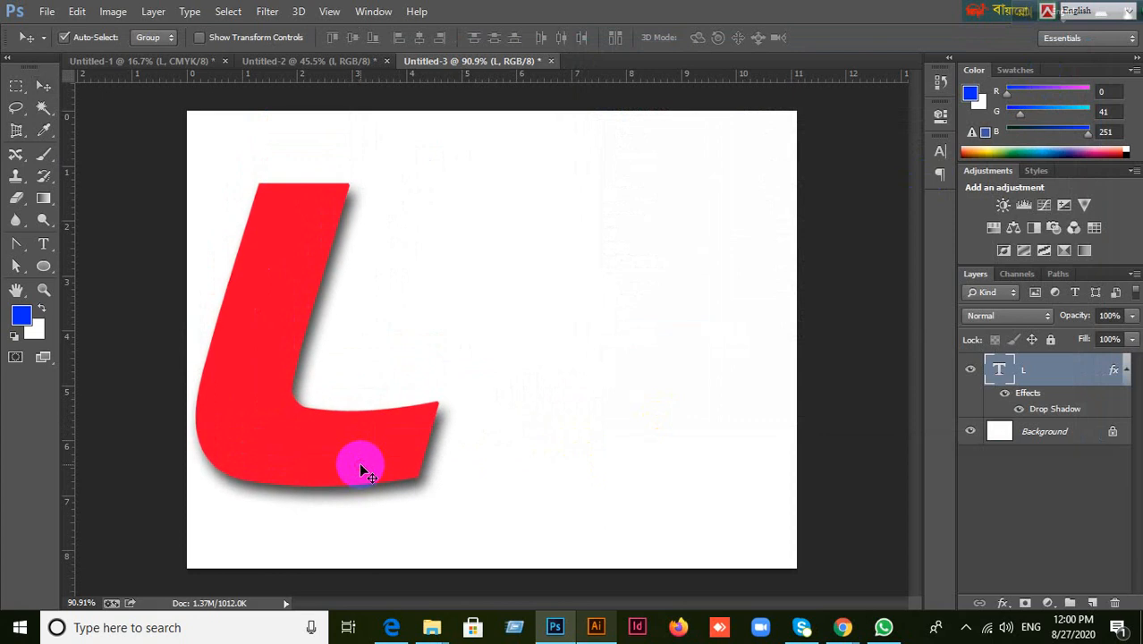
pyautogui.hotkey('ctrl', 't')
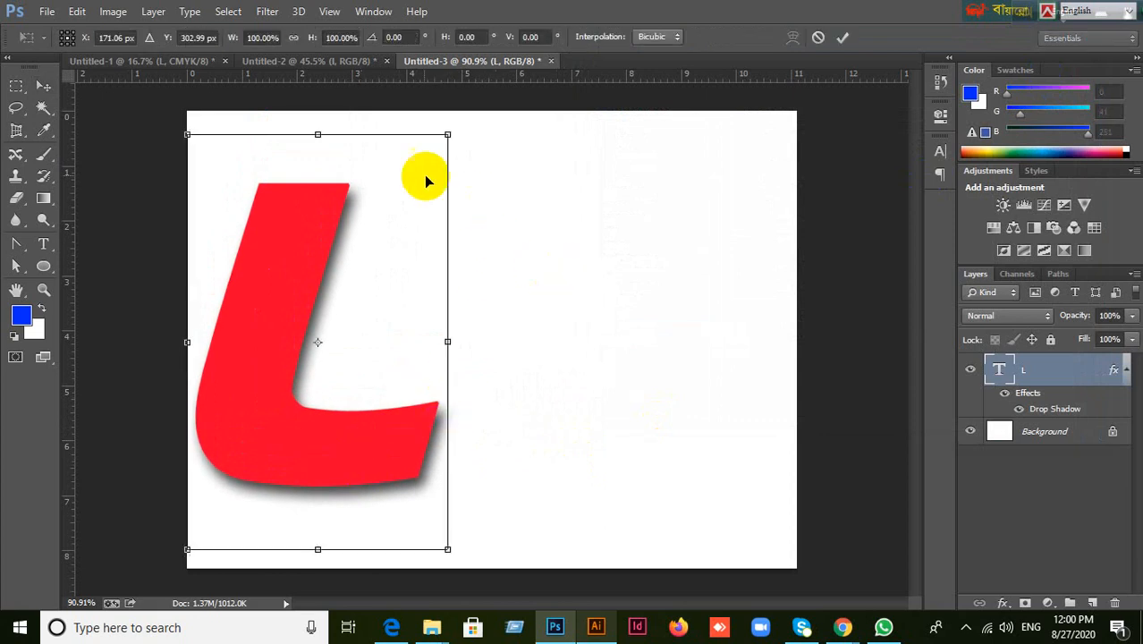
pyautogui.moveTo(448, 134); pyautogui.dragTo(407, 198)
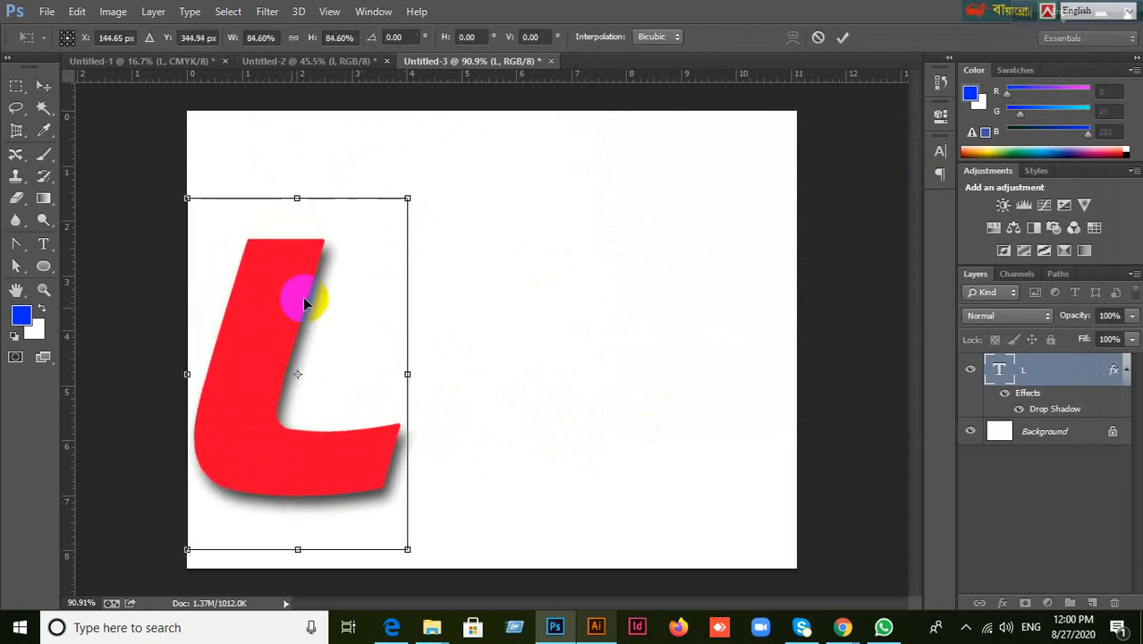
pyautogui.moveTo(304, 305); pyautogui.dragTo(324, 271)
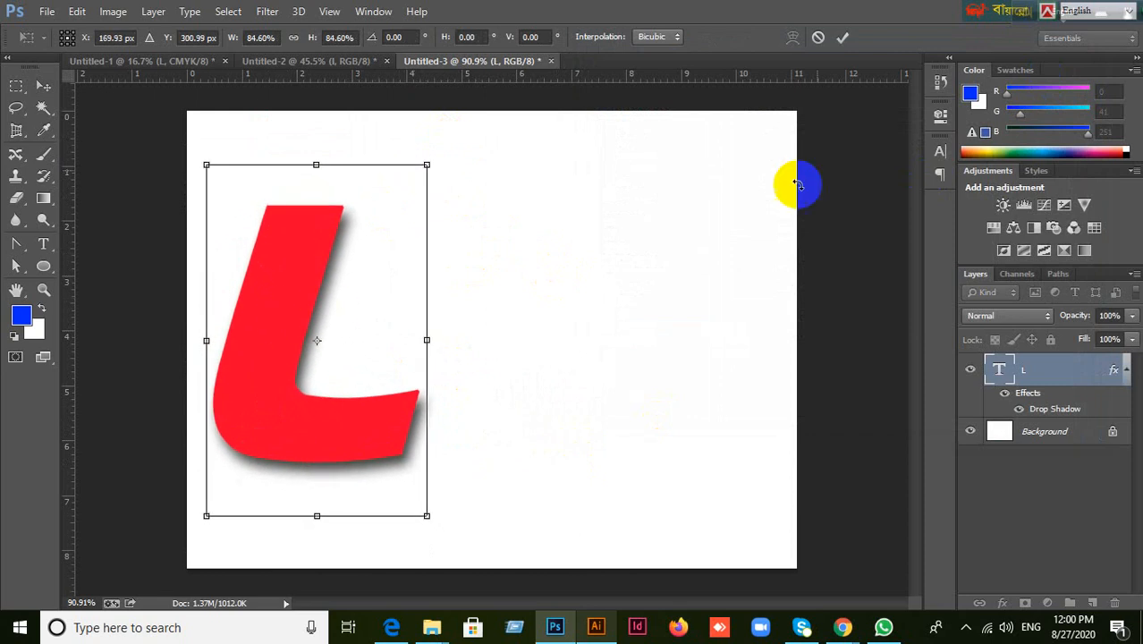
pyautogui.click(842, 37)
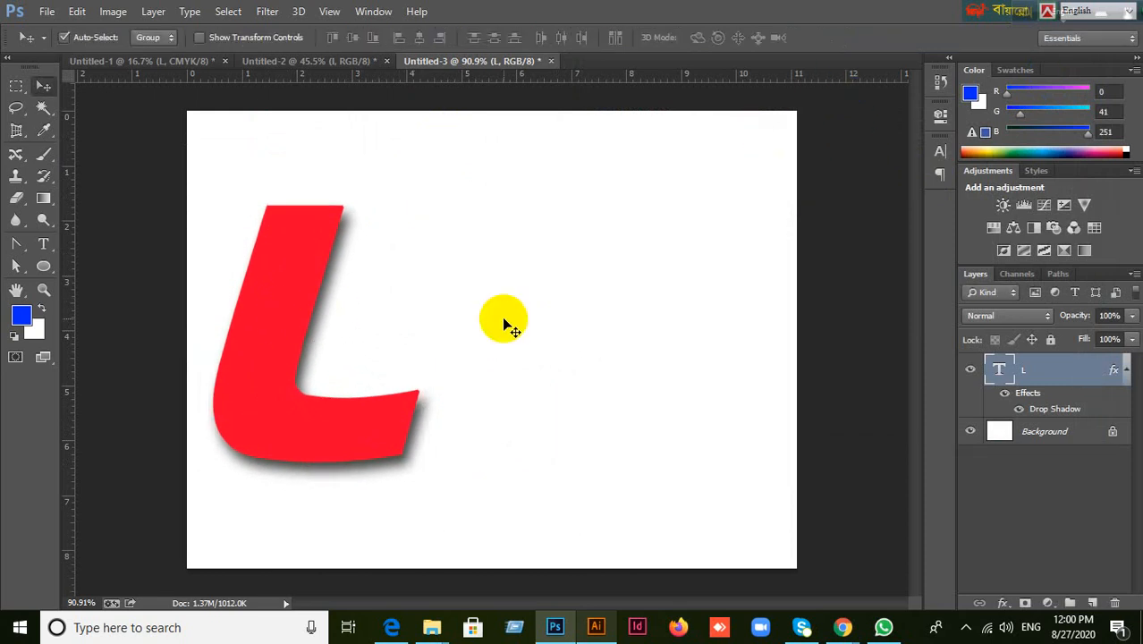
# Scale the letter L down further in proportion, keeping it at the canvas's left side, and commit the transform.
pyautogui.hotkey('ctrl', 't')
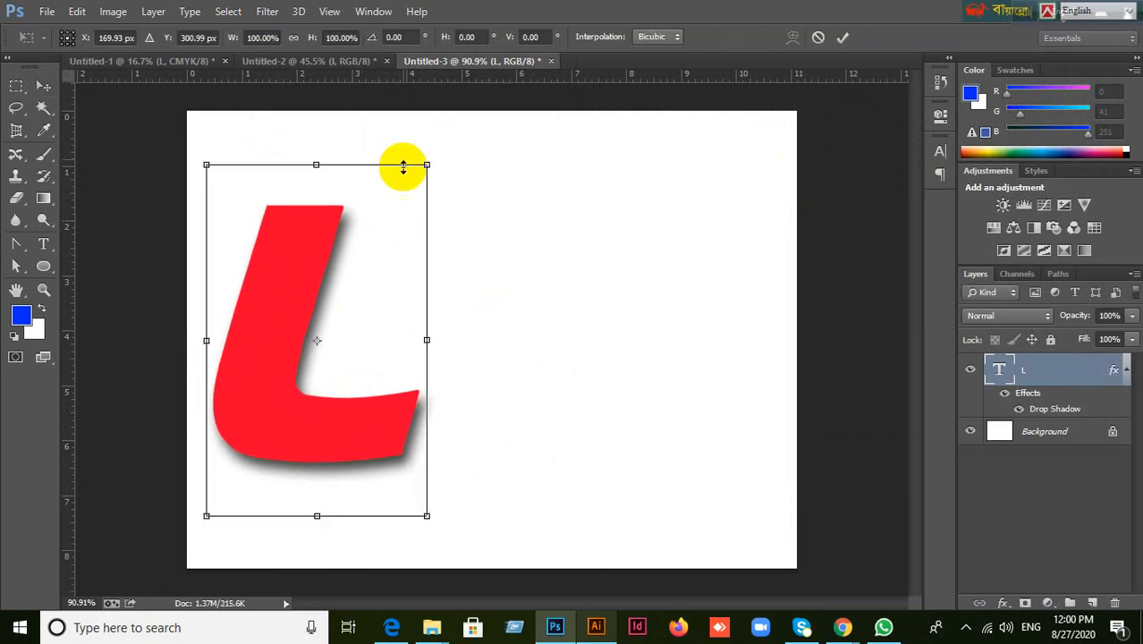
pyautogui.moveTo(428, 166); pyautogui.dragTo(401, 205)
pyautogui.click(842, 37)
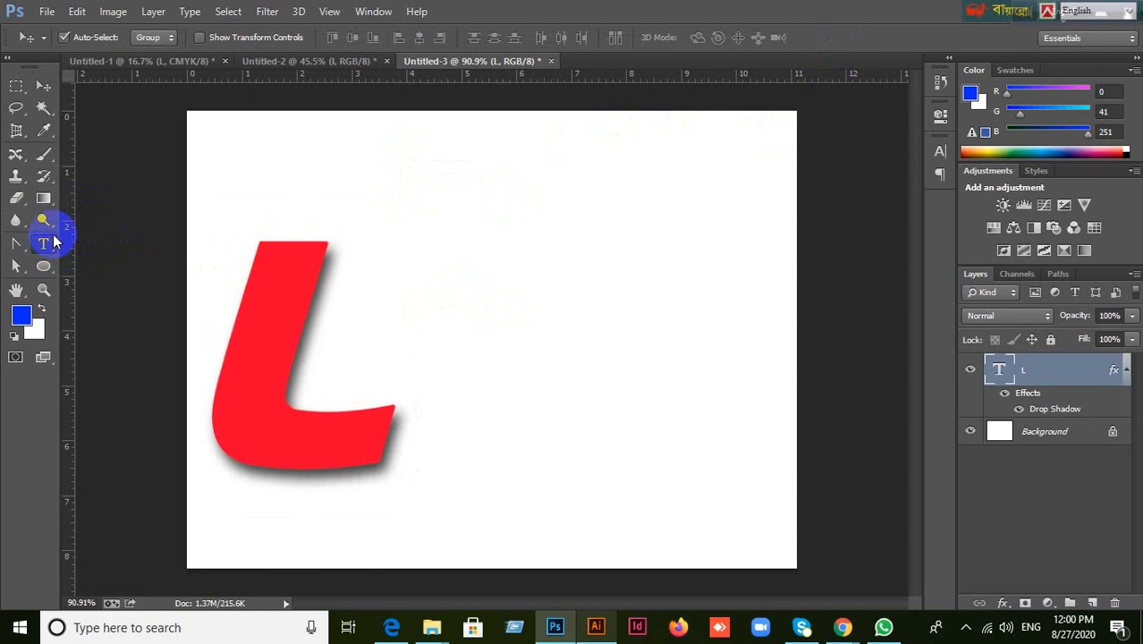
# Add a second red letter L in 143.01 pt Masque in the canvas's upper-right area.
pyautogui.moveTo(52, 235); pyautogui.dragTo(141, 237)
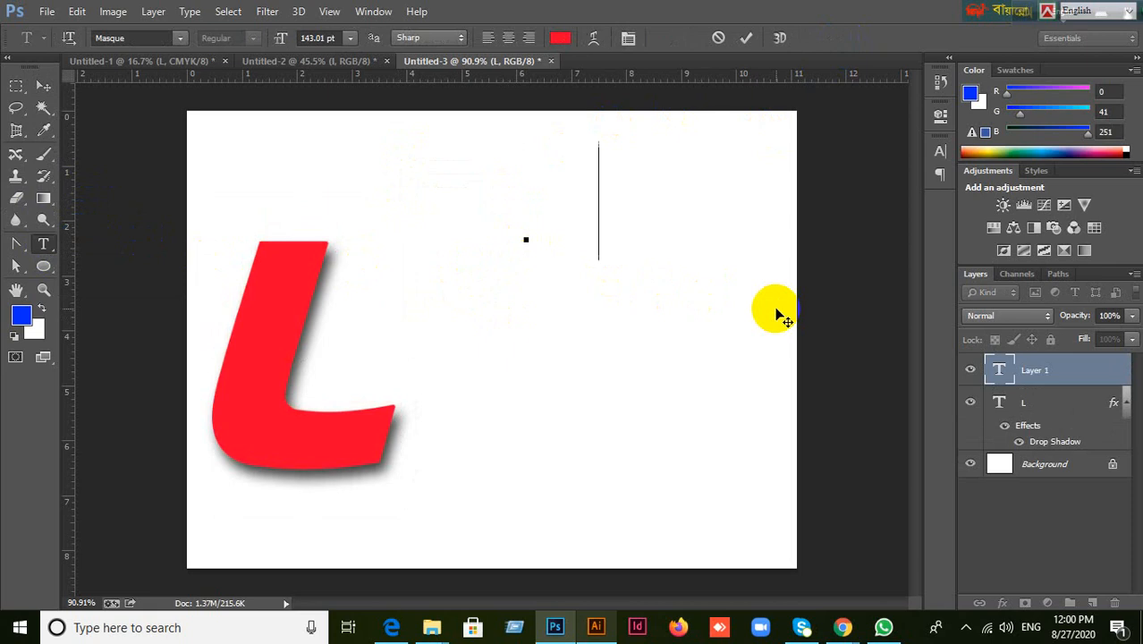
pyautogui.write('L')
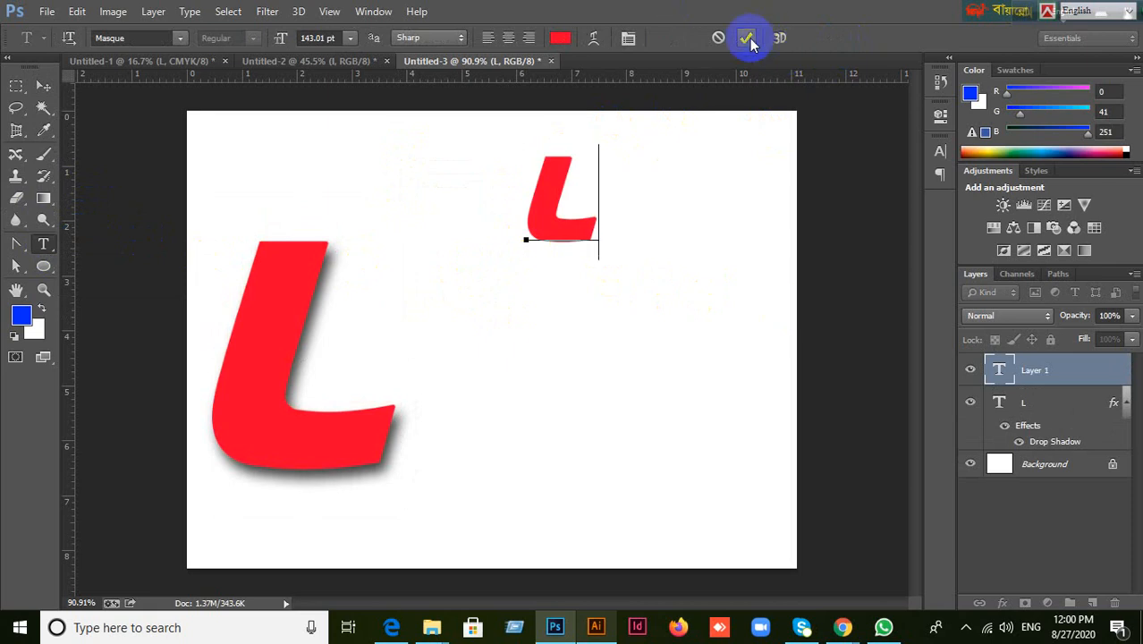
pyautogui.click(748, 40)
pyautogui.click(44, 88)
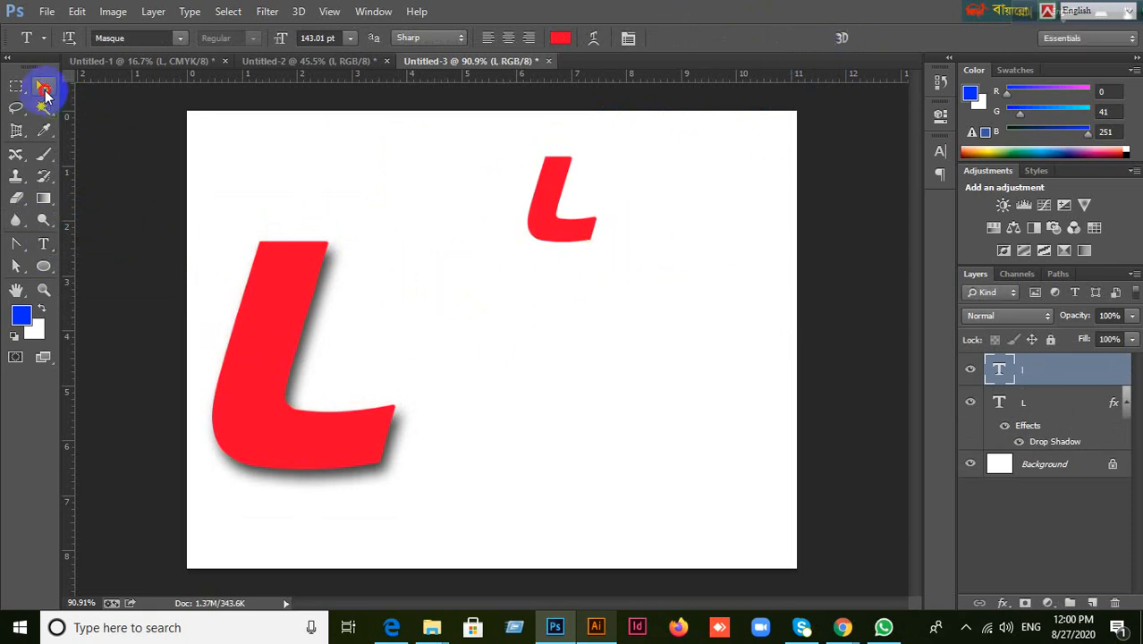
# Try a pattern overlay with a blue #2160dd color overlay in Lighten mode on the large L, and discard the layer style changes.
pyautogui.click(294, 314)
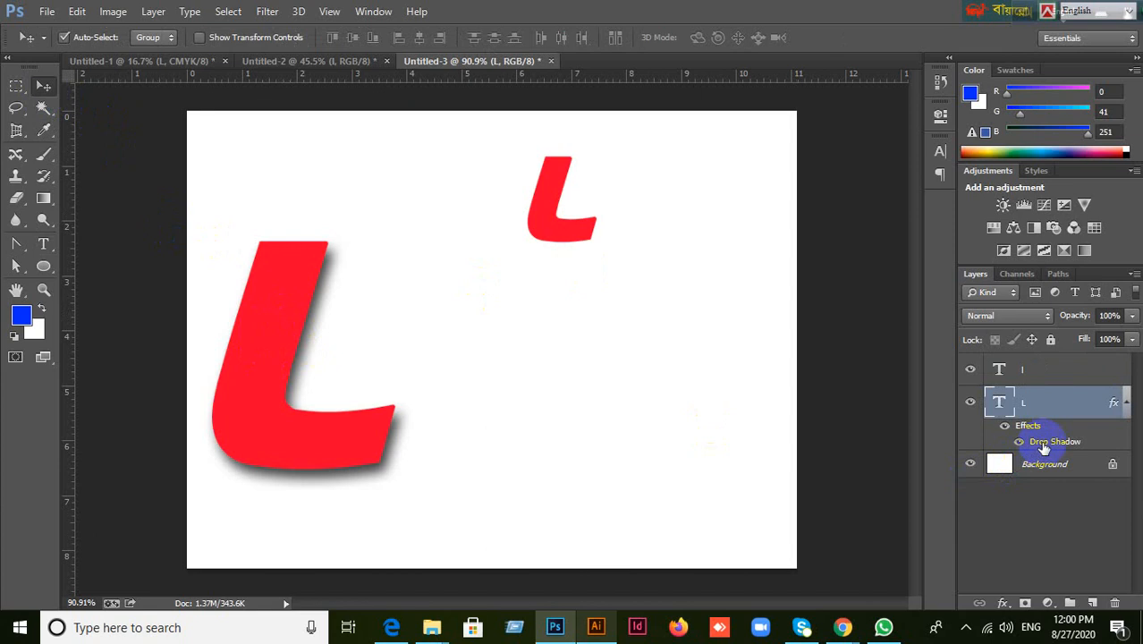
pyautogui.doubleClick(936, 460)
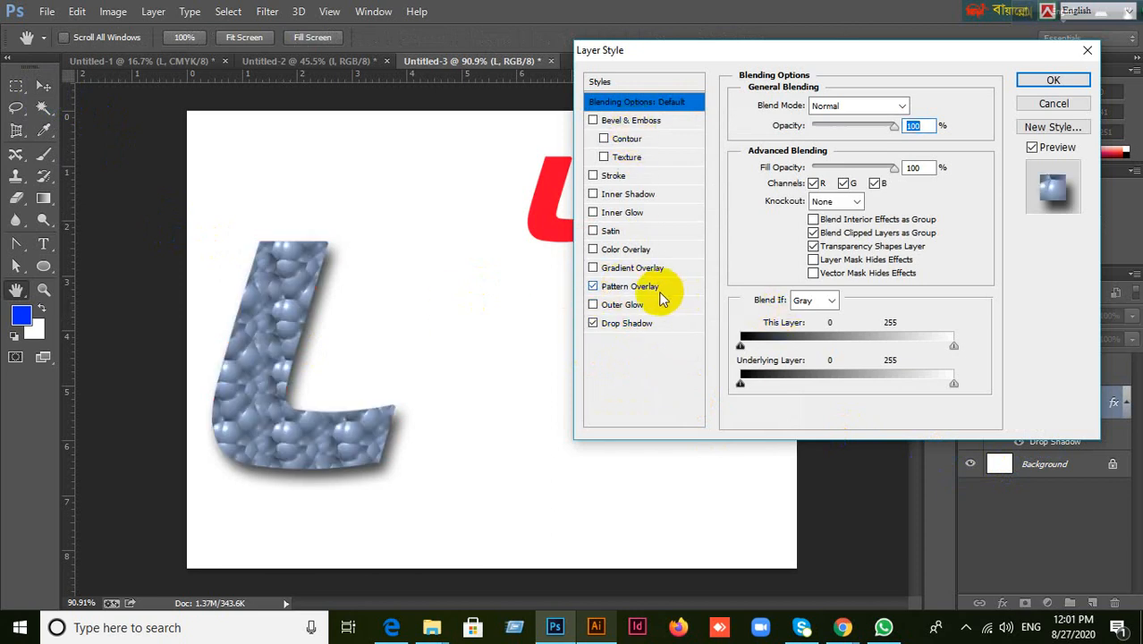
pyautogui.click(591, 250)
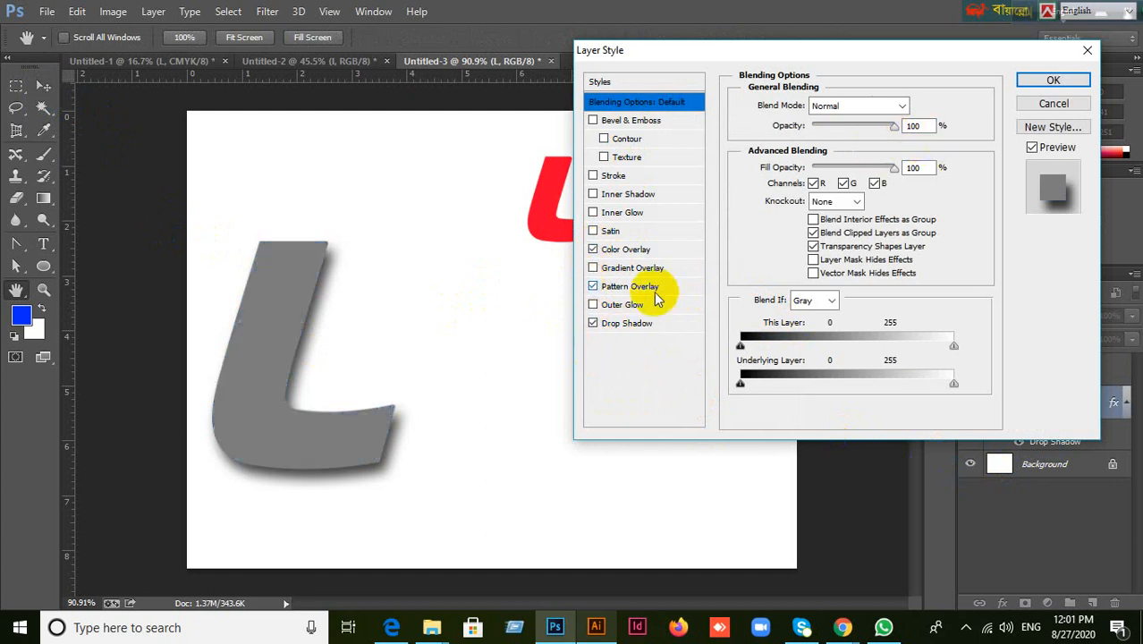
pyautogui.click(626, 250)
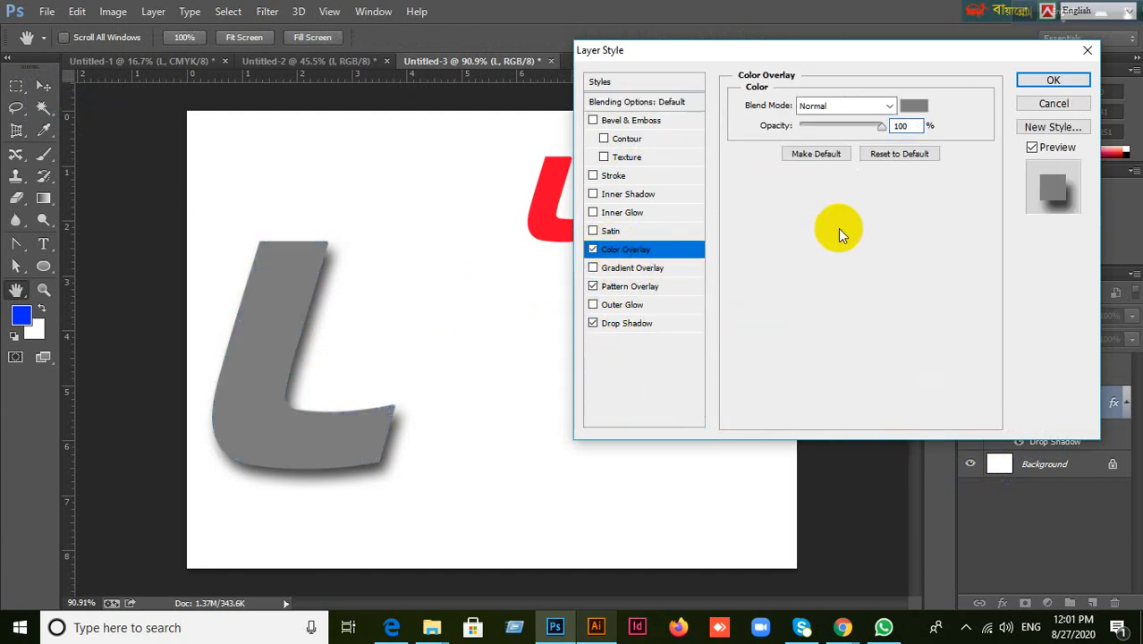
pyautogui.click(916, 107)
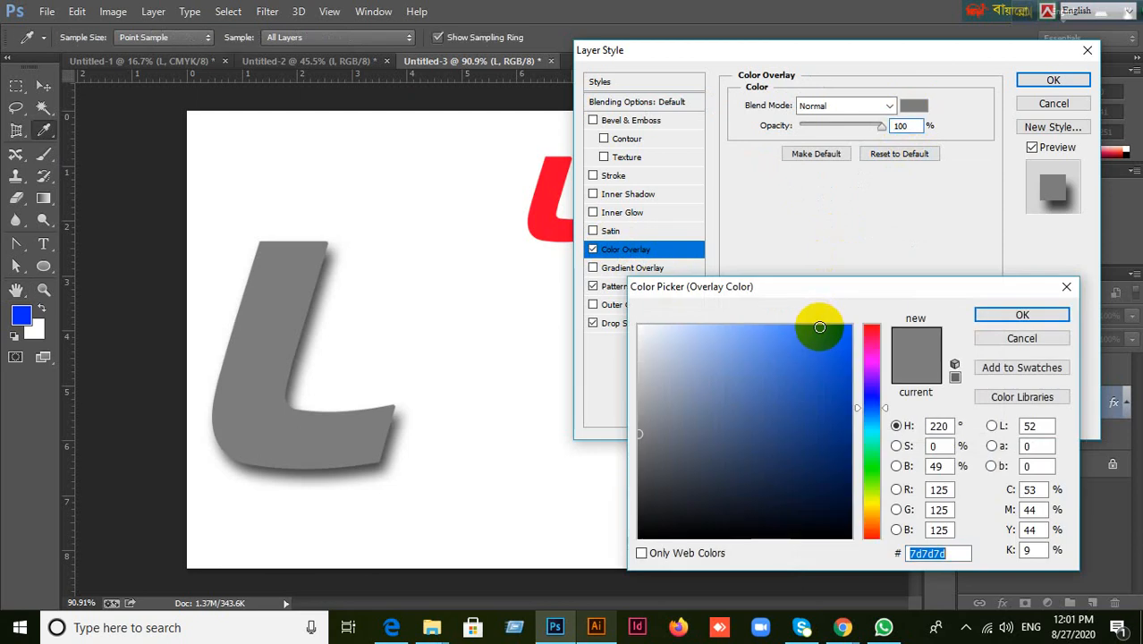
pyautogui.click(819, 353)
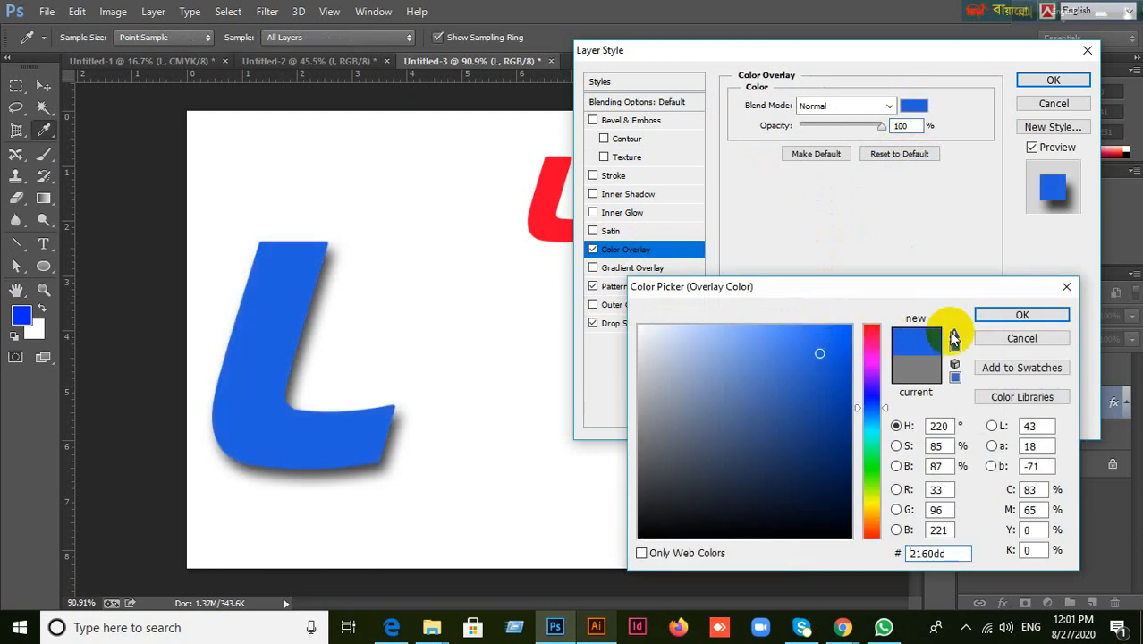
pyautogui.click(995, 317)
pyautogui.click(889, 105)
pyautogui.click(828, 247)
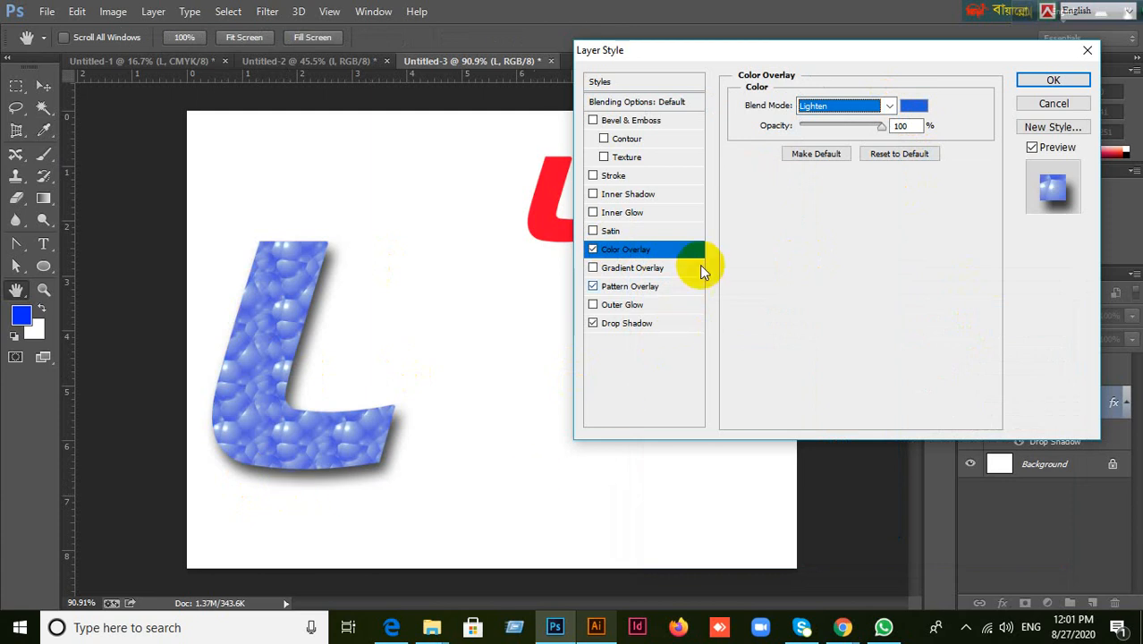
pyautogui.click(1077, 103)
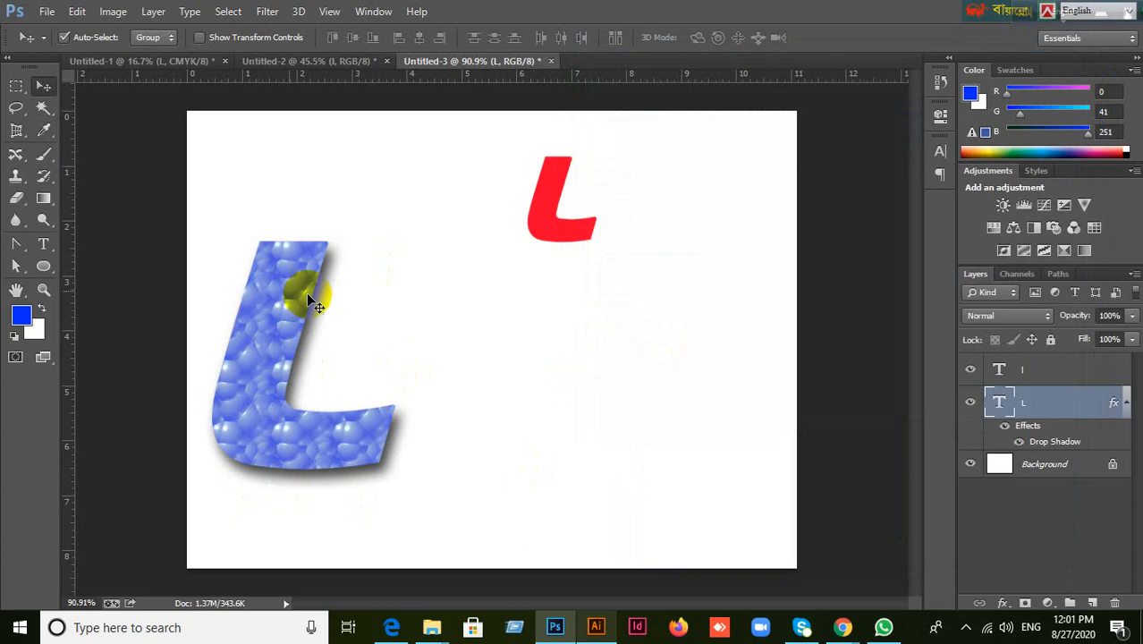
# Scale the second L proportionally to about 274.3% and position it slightly higher than the shadowed L, to its right.
pyautogui.moveTo(573, 230); pyautogui.dragTo(561, 297)
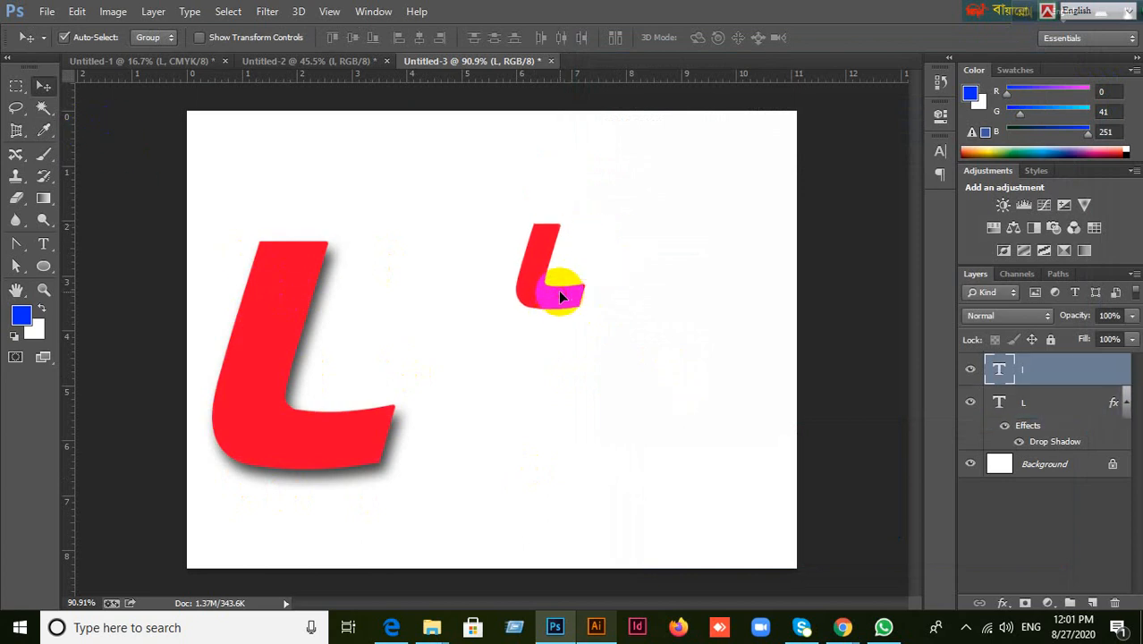
pyautogui.hotkey('ctrl', 't')
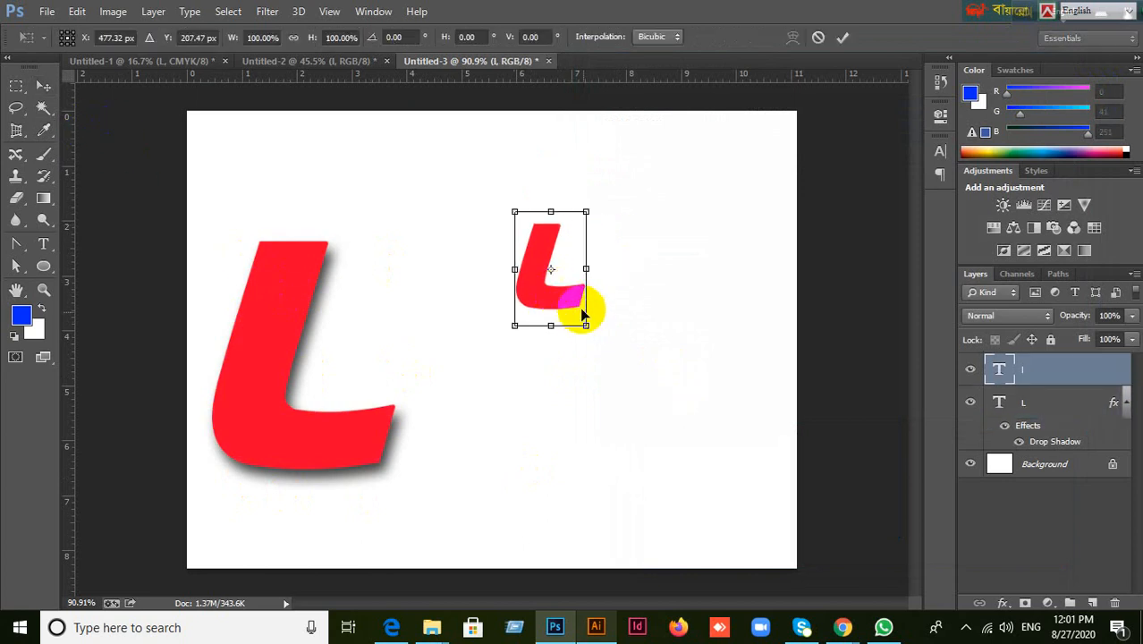
pyautogui.moveTo(586, 325); pyautogui.dragTo(740, 511)
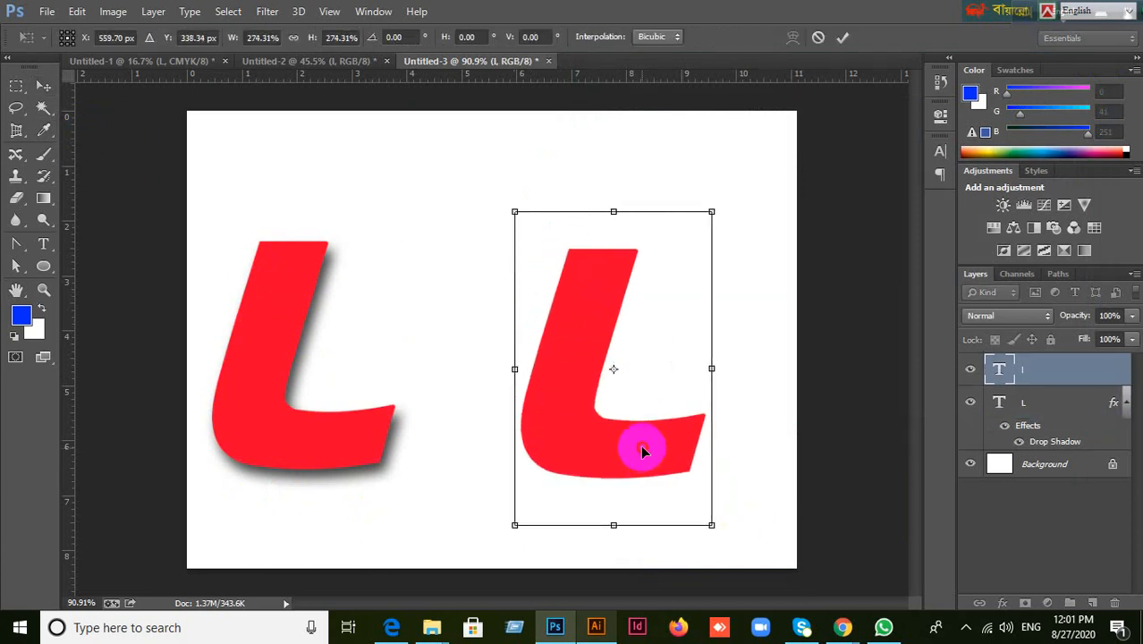
pyautogui.moveTo(638, 446); pyautogui.dragTo(607, 383)
pyautogui.click(842, 36)
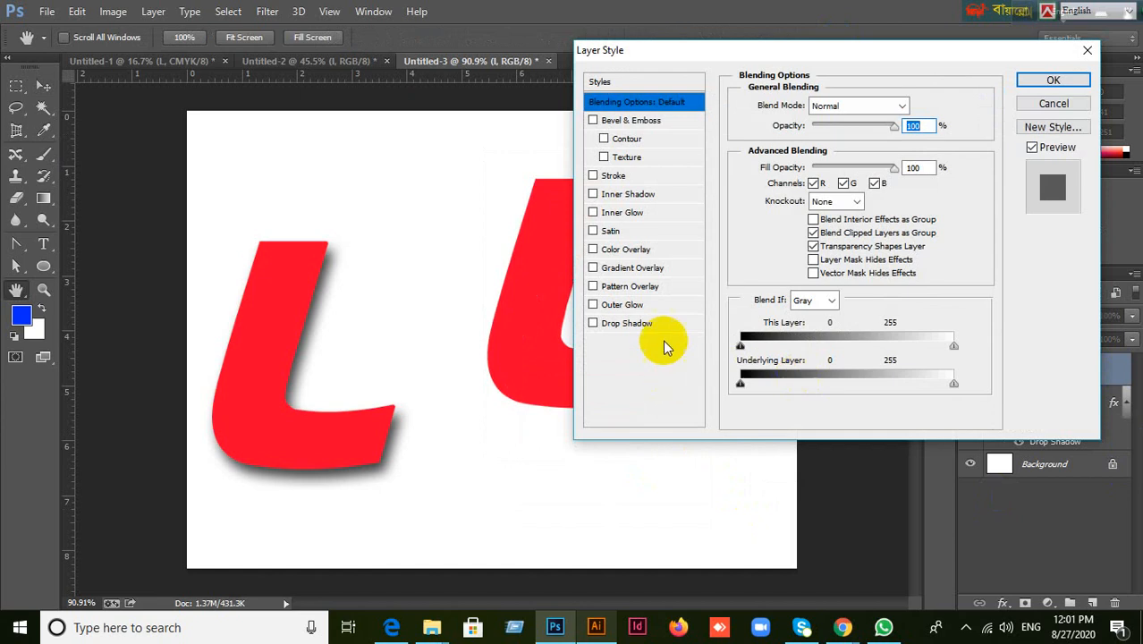
# Add an outer glow to the second L and set the glow color to blue #0091e9.
pyautogui.click(594, 305)
pyautogui.click(630, 305)
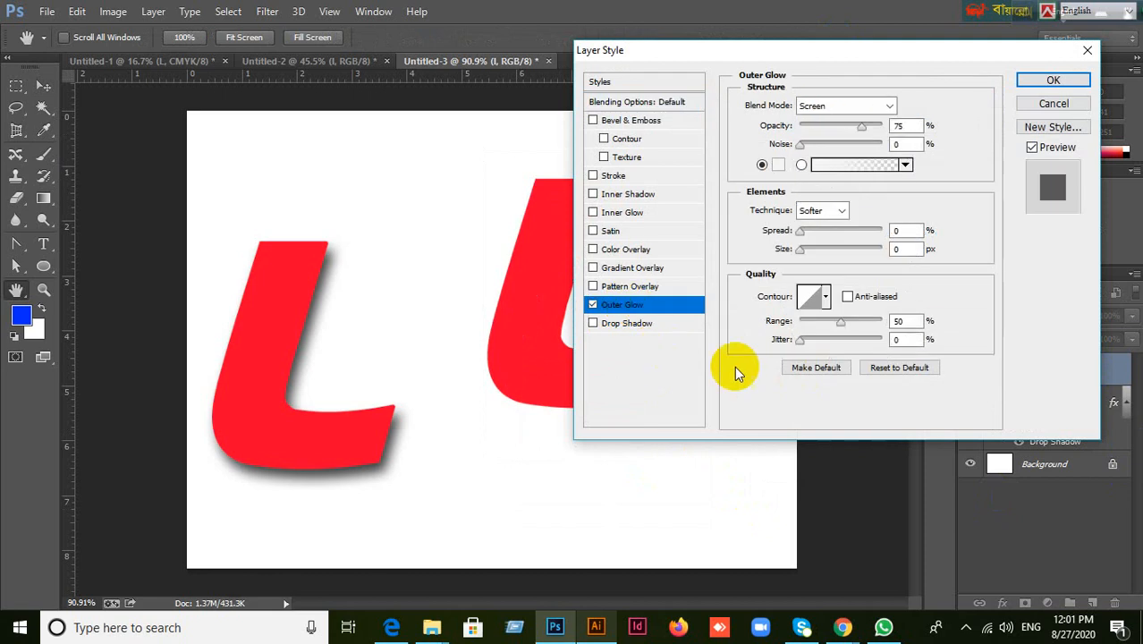
pyautogui.moveTo(886, 56); pyautogui.dragTo(956, 44)
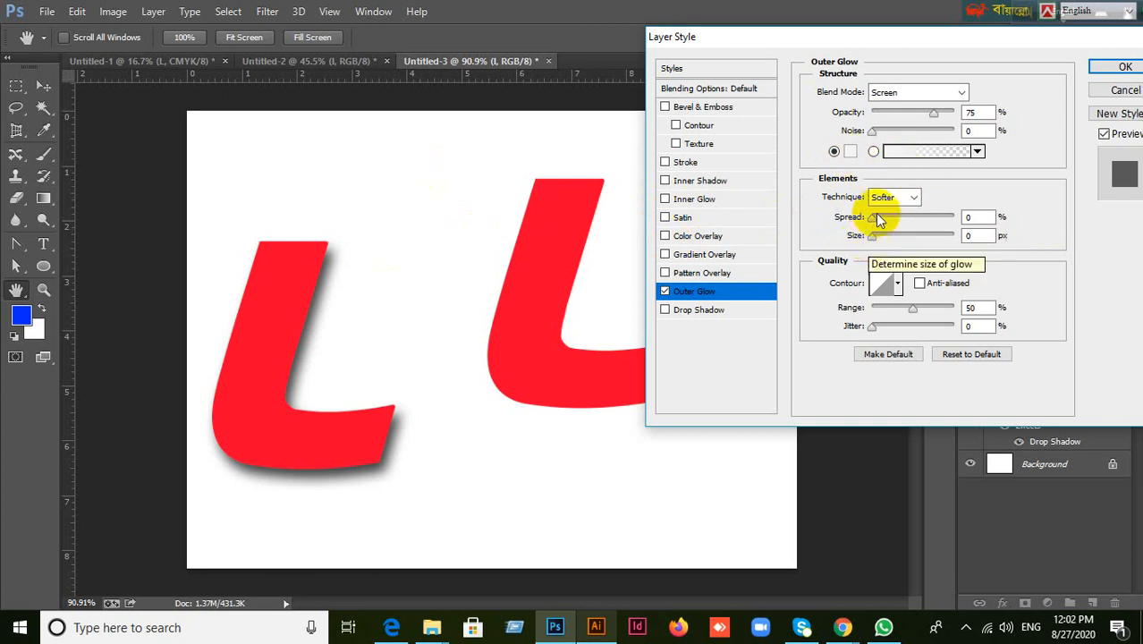
pyautogui.click(850, 153)
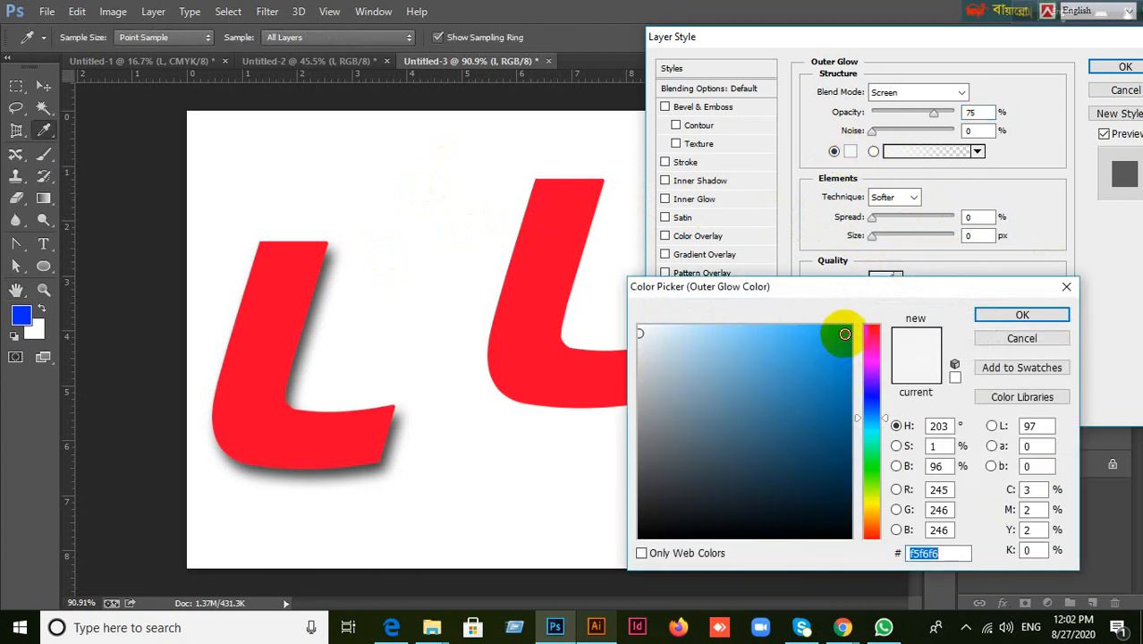
pyautogui.click(850, 340)
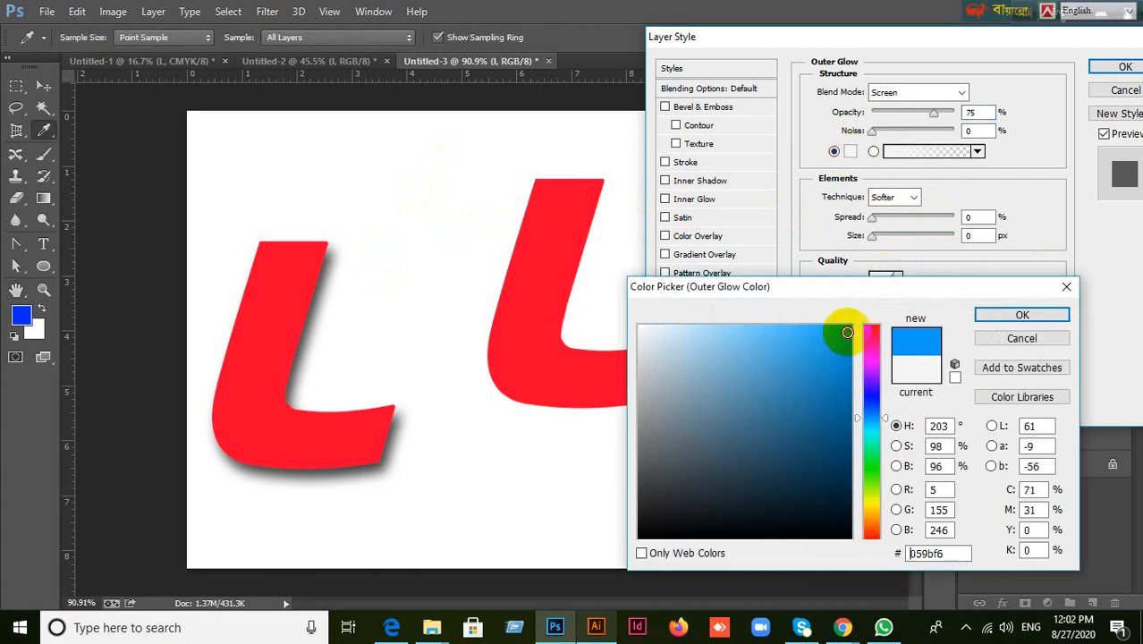
pyautogui.click(1018, 315)
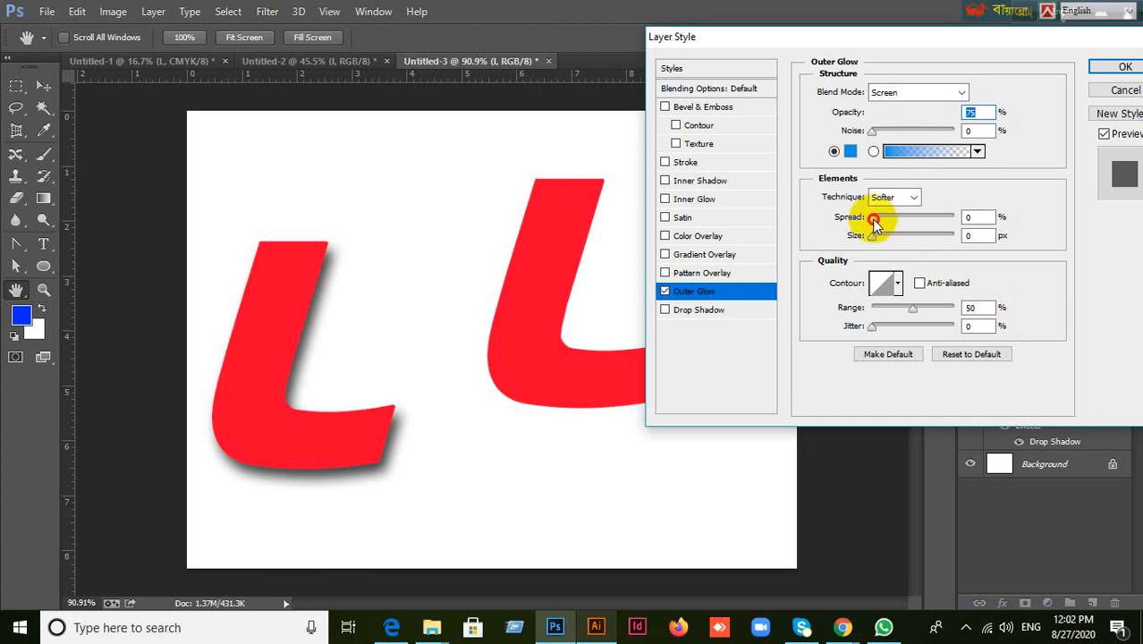
# Set the outer glow to Normal blend mode with 1% spread and a 21 px size.
pyautogui.moveTo(874, 219); pyautogui.dragTo(888, 220)
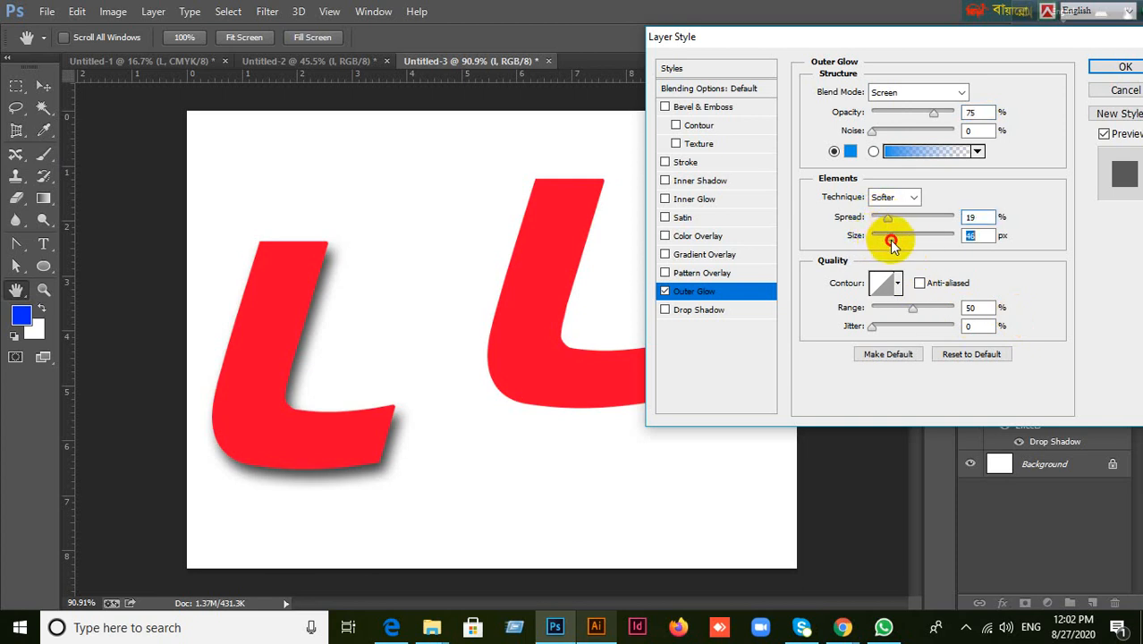
pyautogui.moveTo(887, 222); pyautogui.dragTo(877, 224)
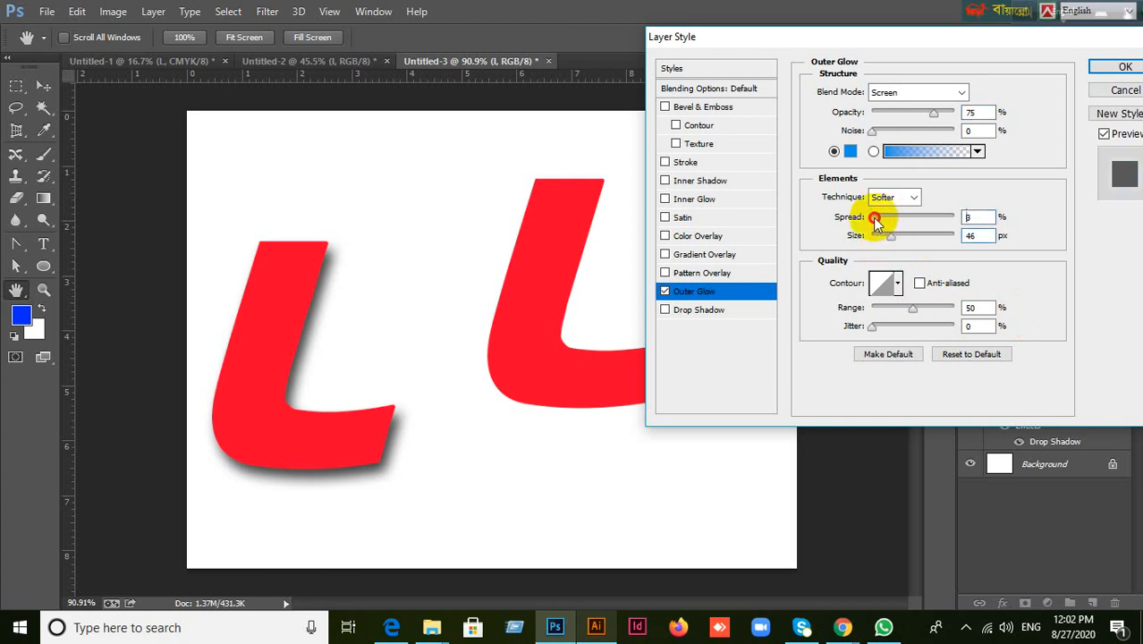
pyautogui.click(962, 92)
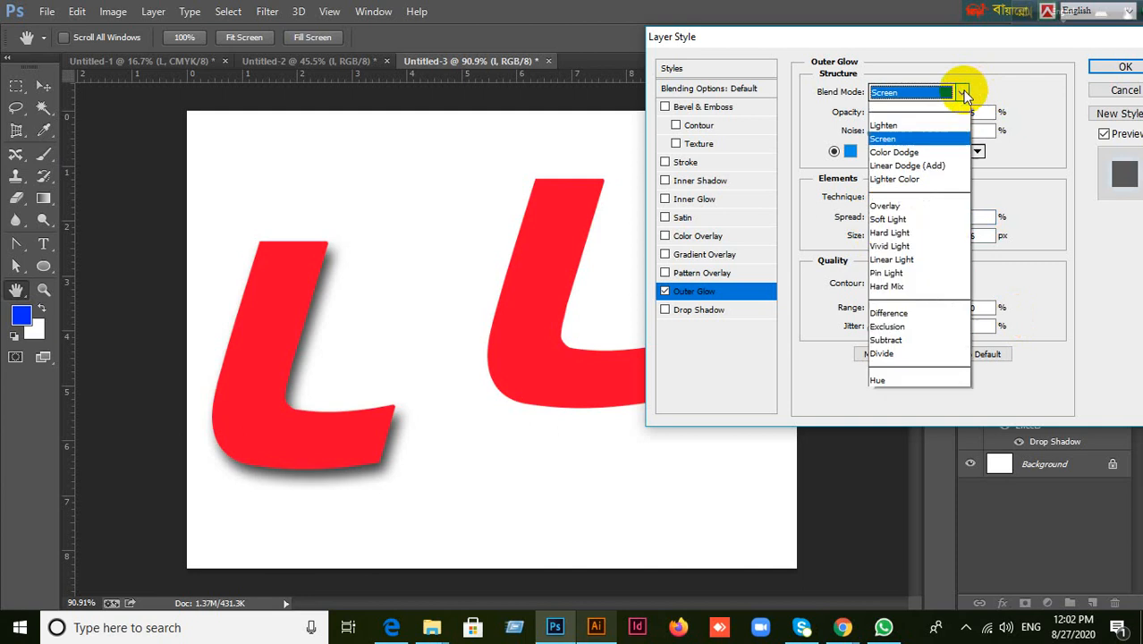
pyautogui.click(932, 110)
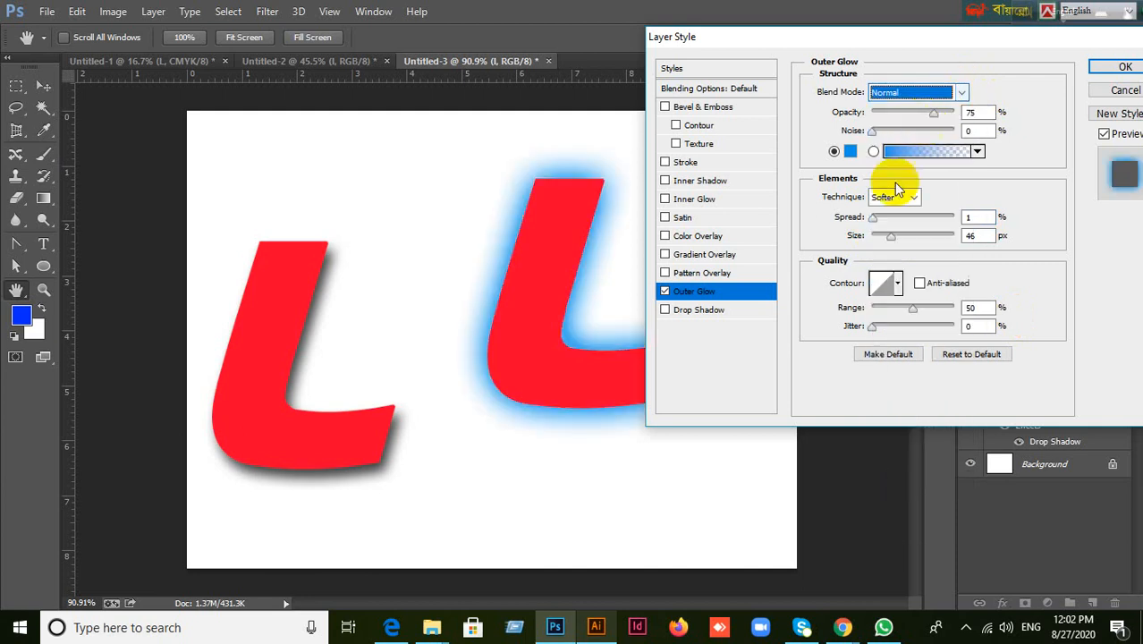
pyautogui.click(962, 93)
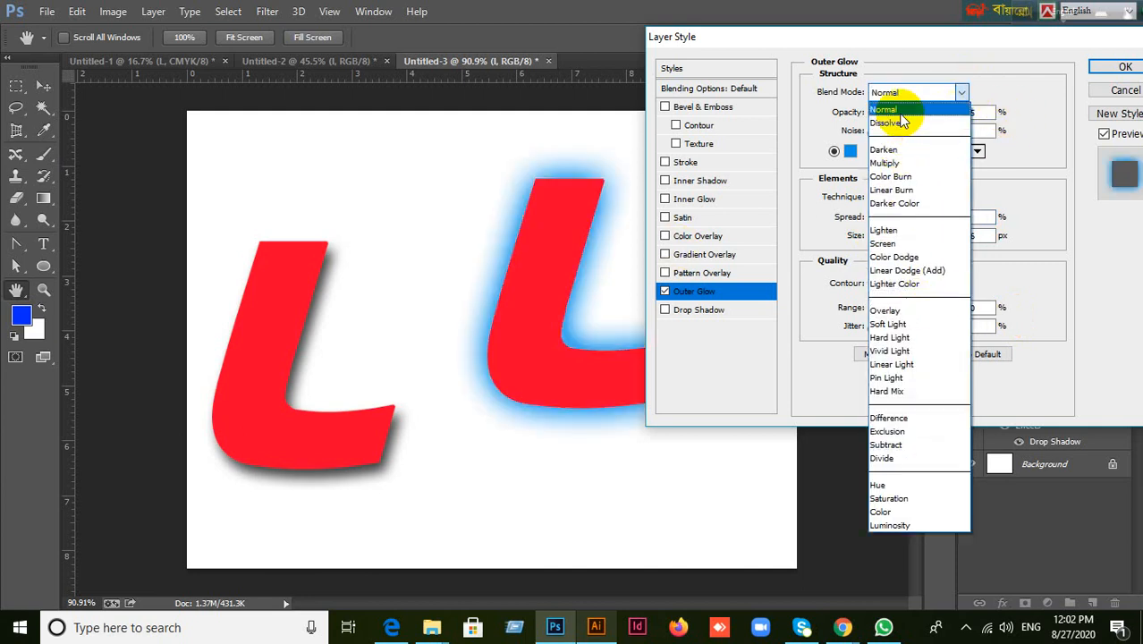
pyautogui.click(900, 113)
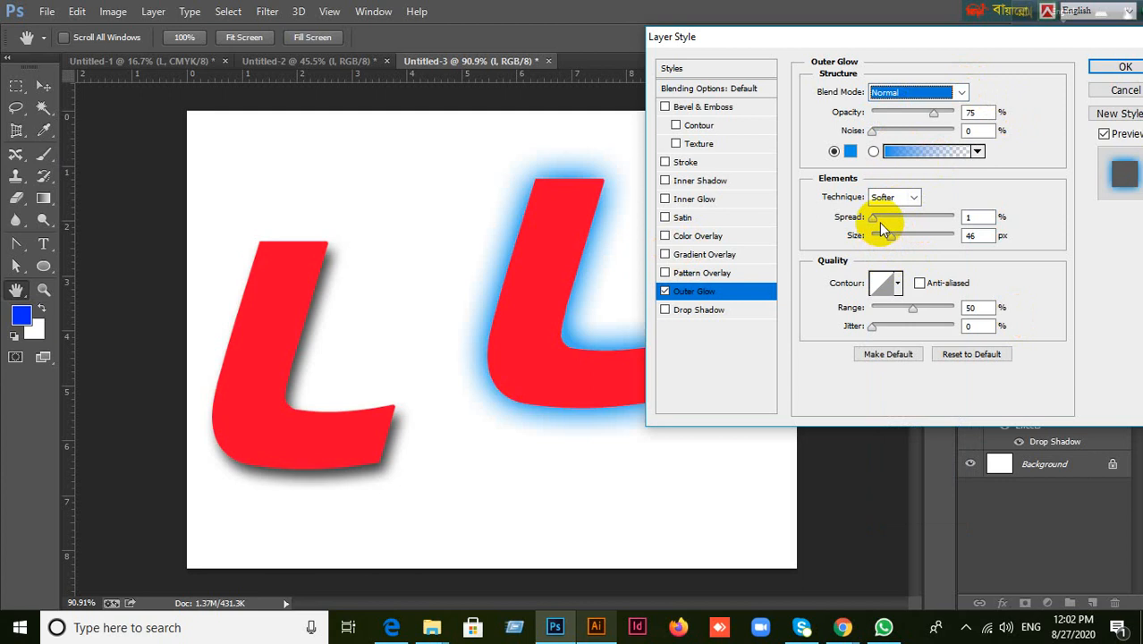
pyautogui.moveTo(894, 238); pyautogui.dragTo(882, 238)
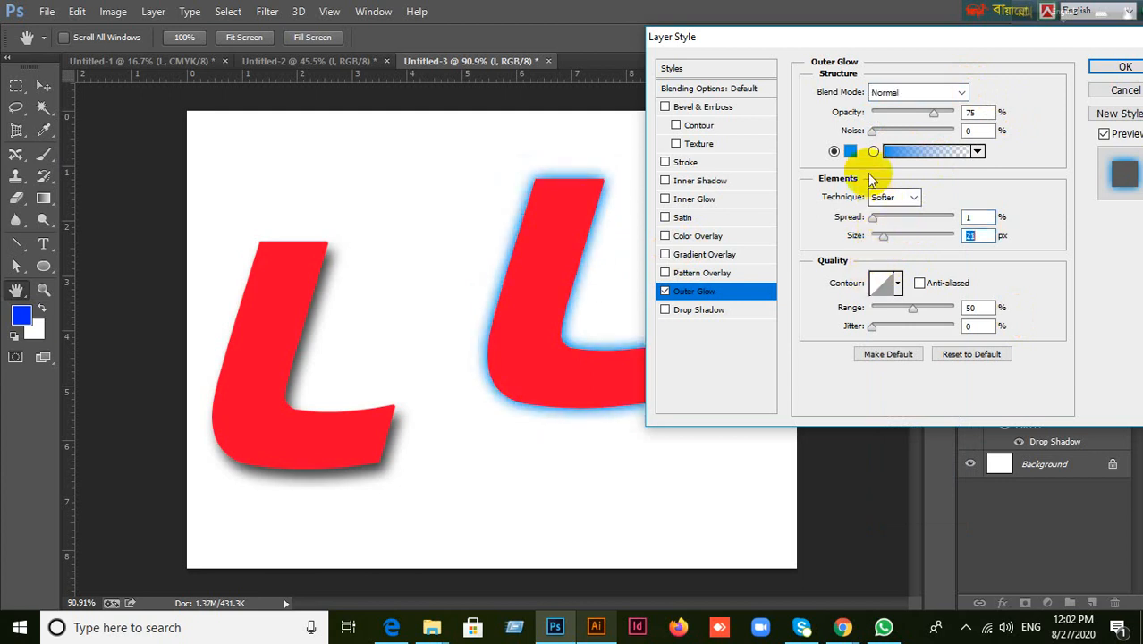
# Change the outer glow color of the second L from blue to magenta.
pyautogui.click(849, 152)
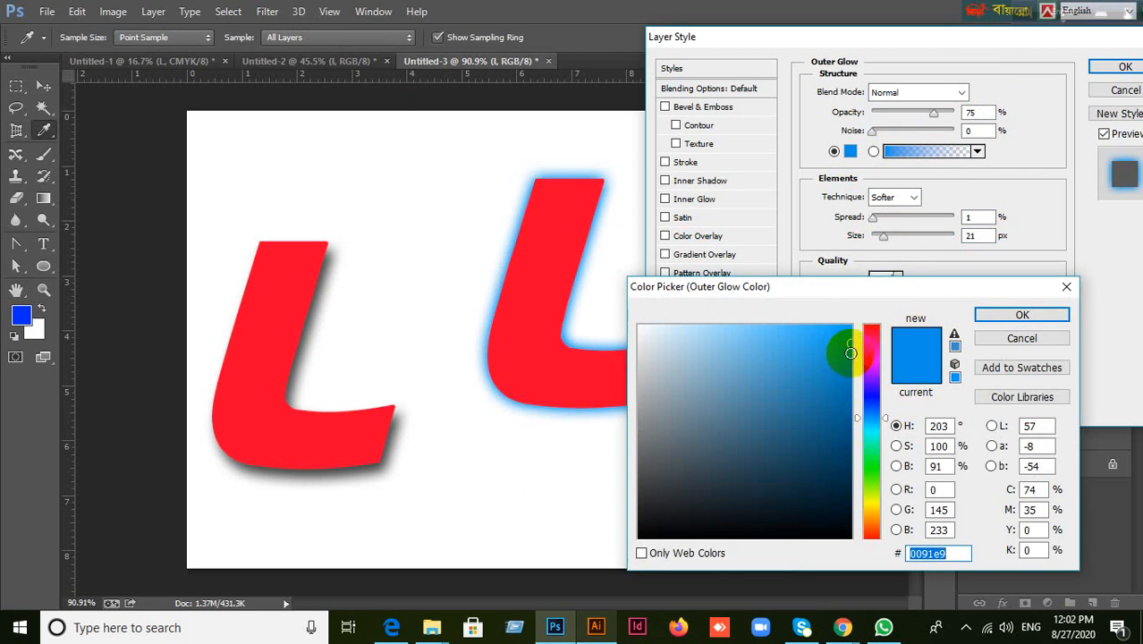
pyautogui.moveTo(861, 422); pyautogui.dragTo(862, 360)
pyautogui.click(1020, 314)
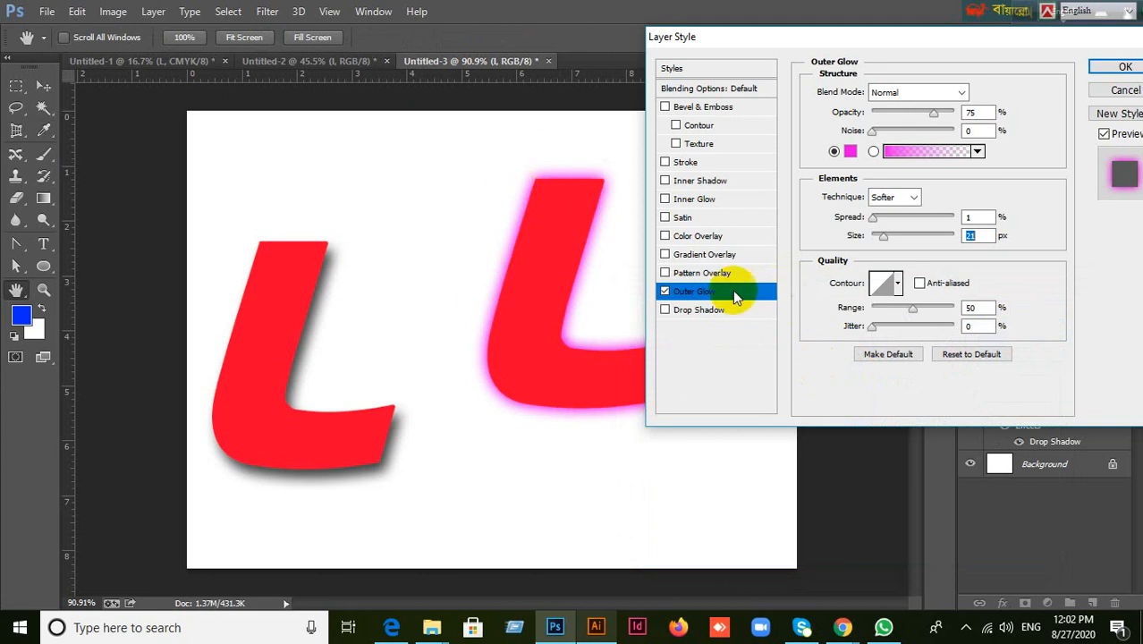
# Switch the second L's outer glow to a gradient fill, try several gradient presets, and pick the Chrome preset.
pyautogui.click(577, 240)
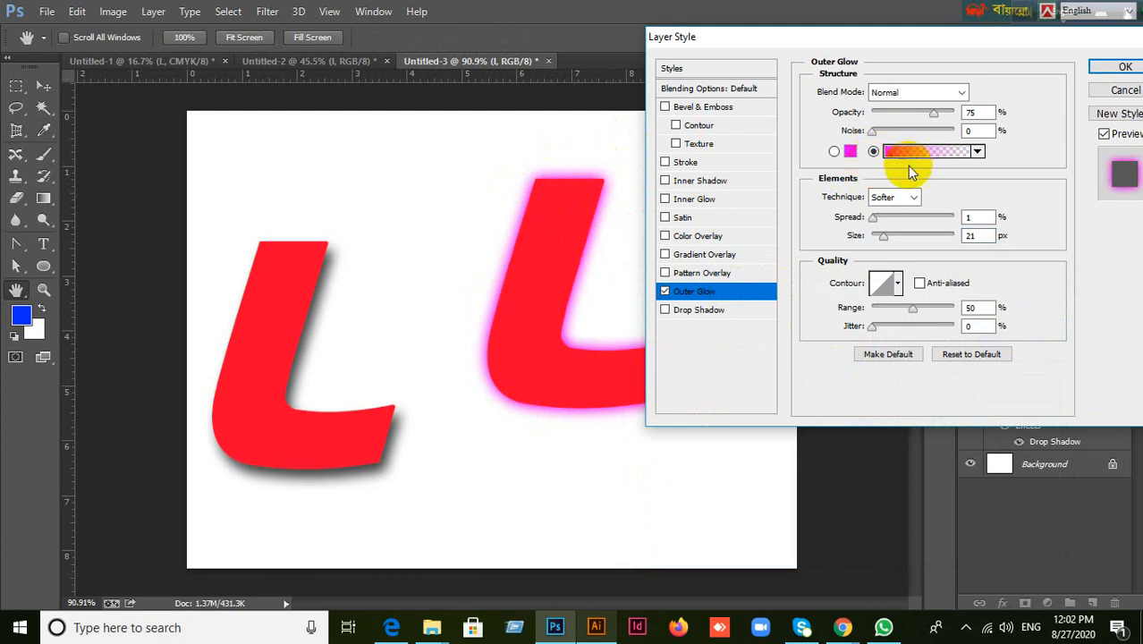
pyautogui.click(939, 160)
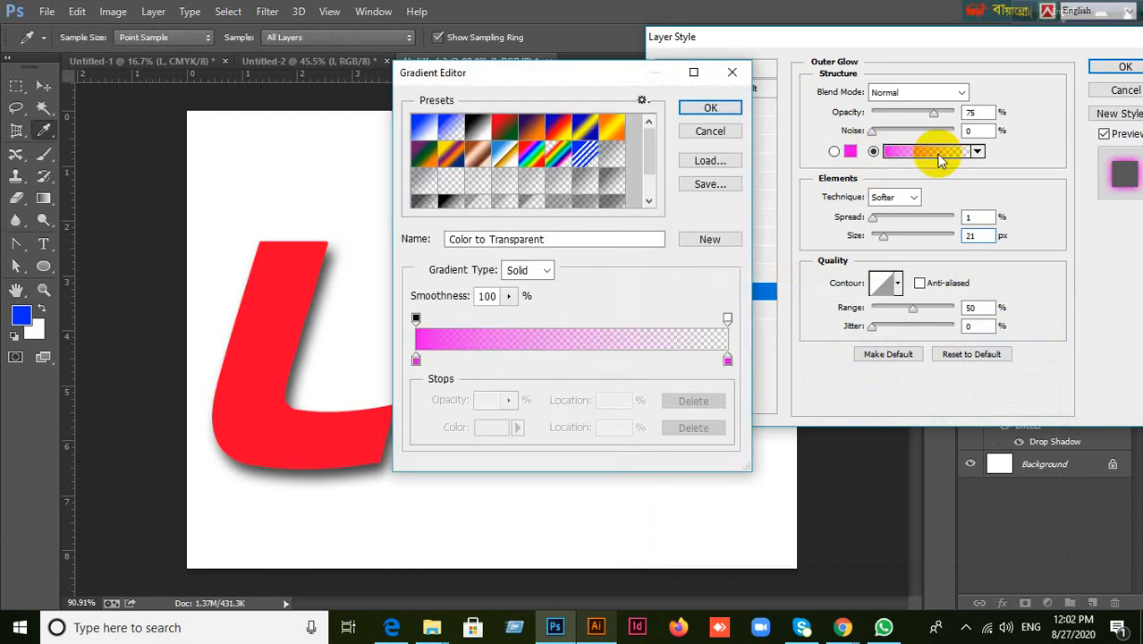
pyautogui.moveTo(607, 75); pyautogui.dragTo(931, 91)
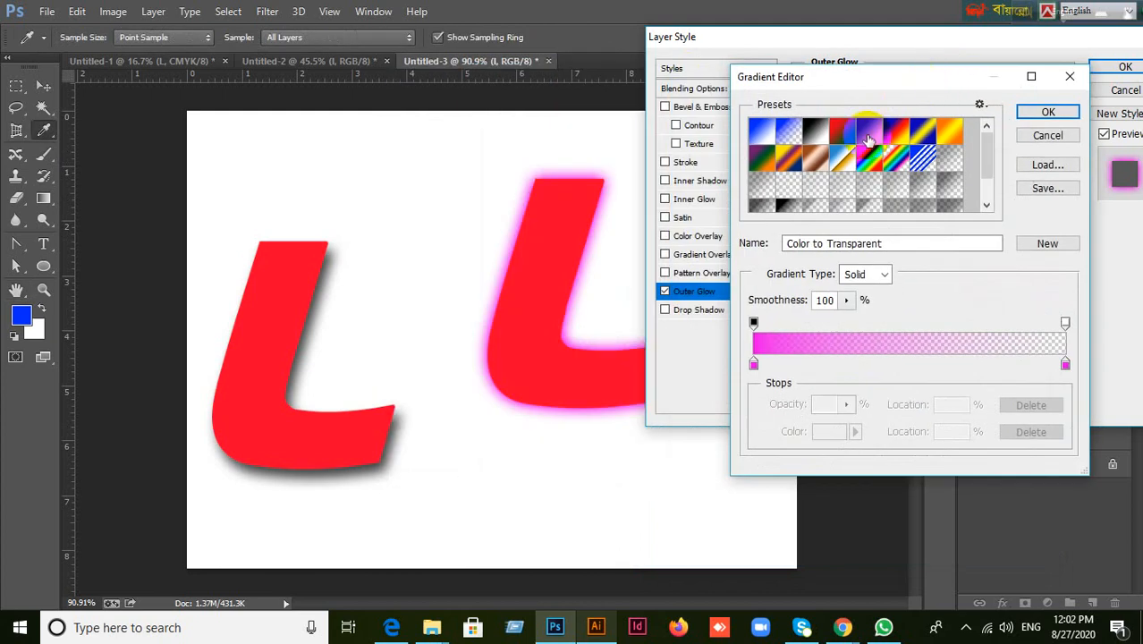
pyautogui.click(868, 139)
pyautogui.click(902, 139)
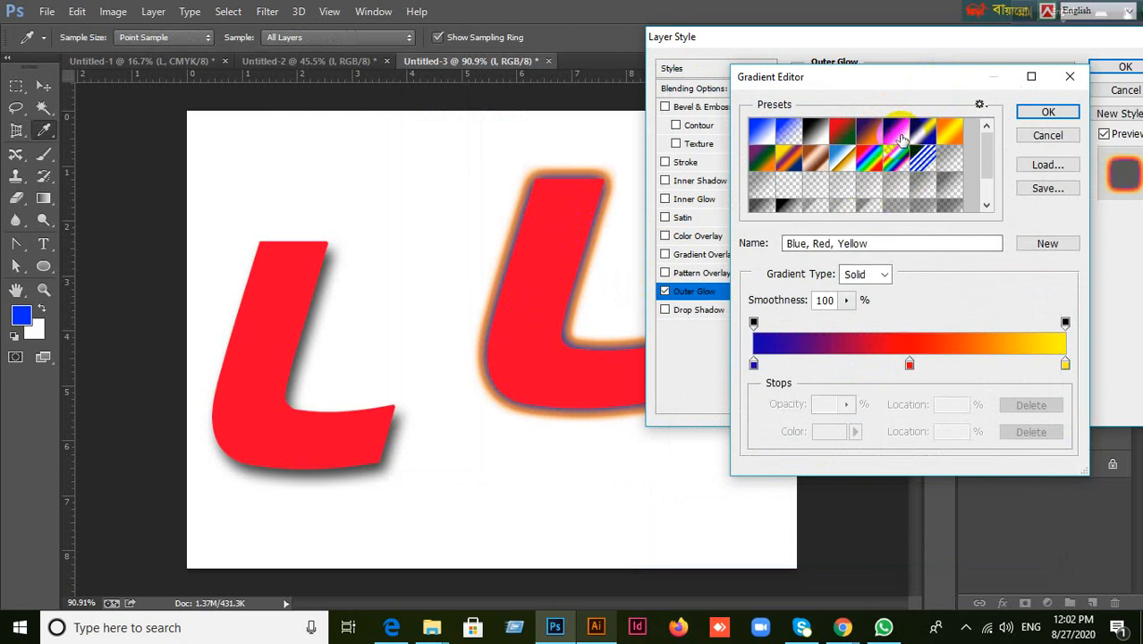
pyautogui.click(762, 133)
pyautogui.click(760, 162)
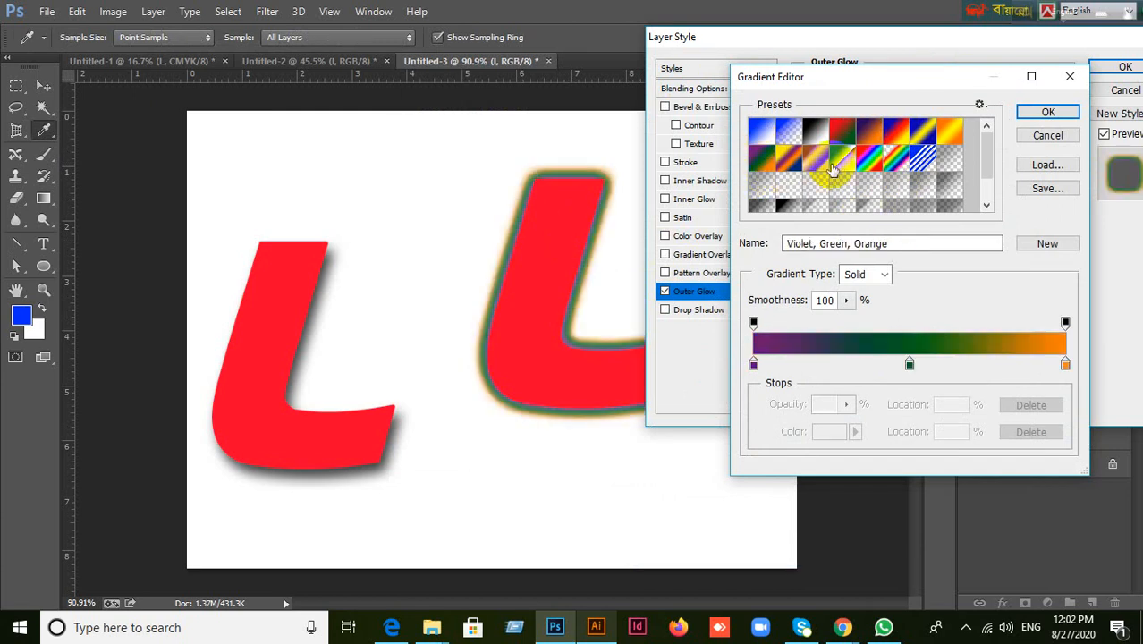
pyautogui.click(840, 163)
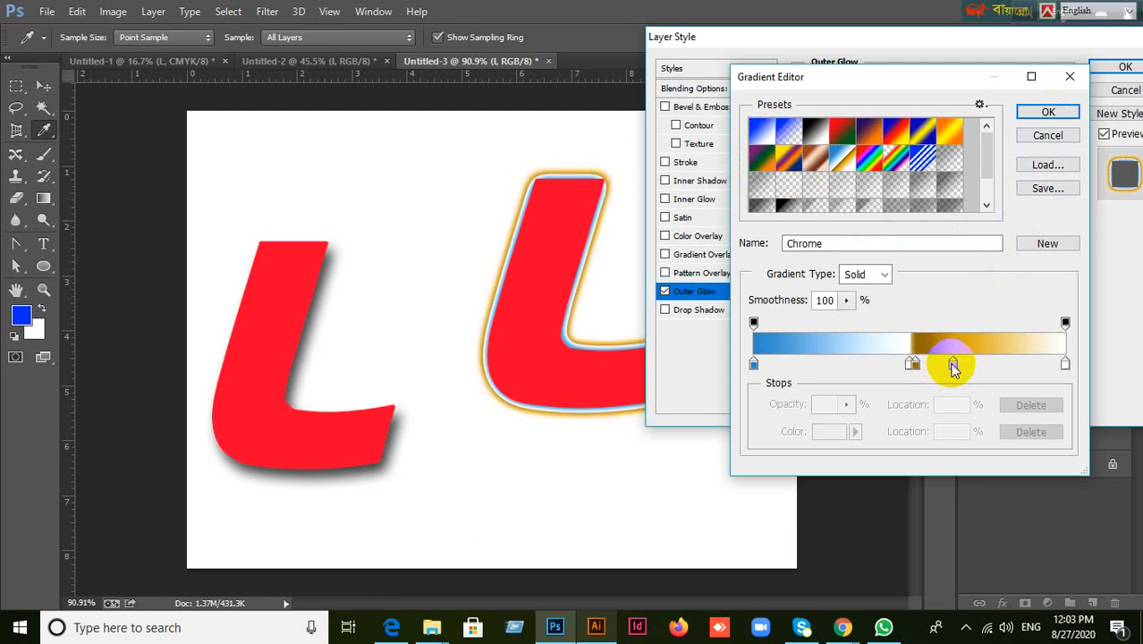
# Remove the three inner color stops from the glow gradient, keeping only the blue and white end stops.
pyautogui.moveTo(950, 365); pyautogui.dragTo(906, 485)
pyautogui.moveTo(912, 365); pyautogui.dragTo(916, 460)
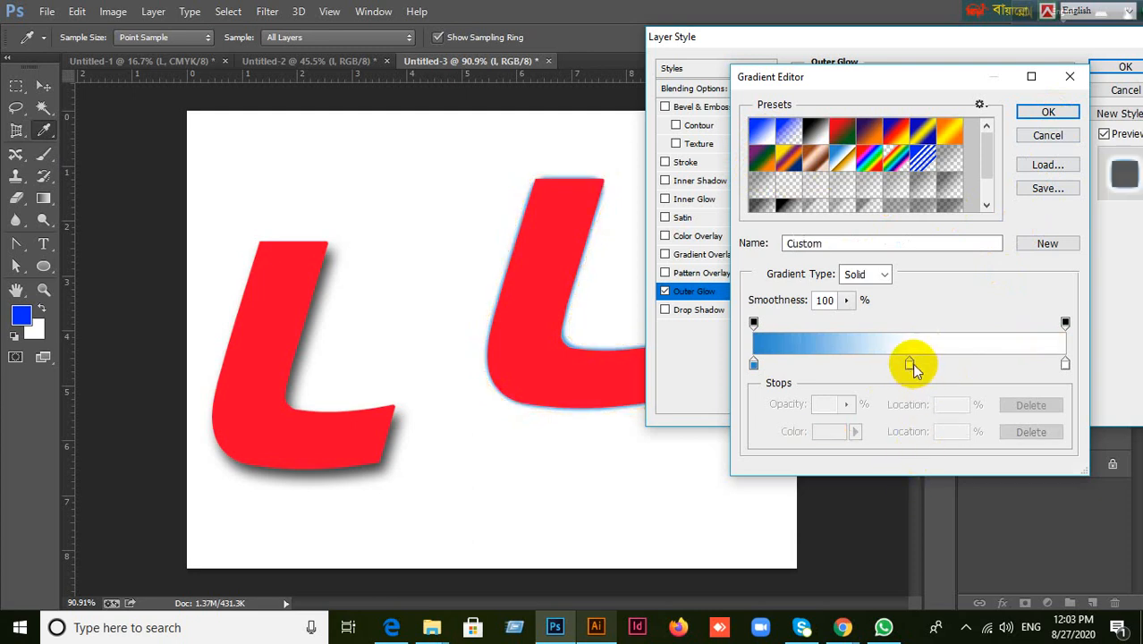
pyautogui.moveTo(910, 364); pyautogui.dragTo(862, 486)
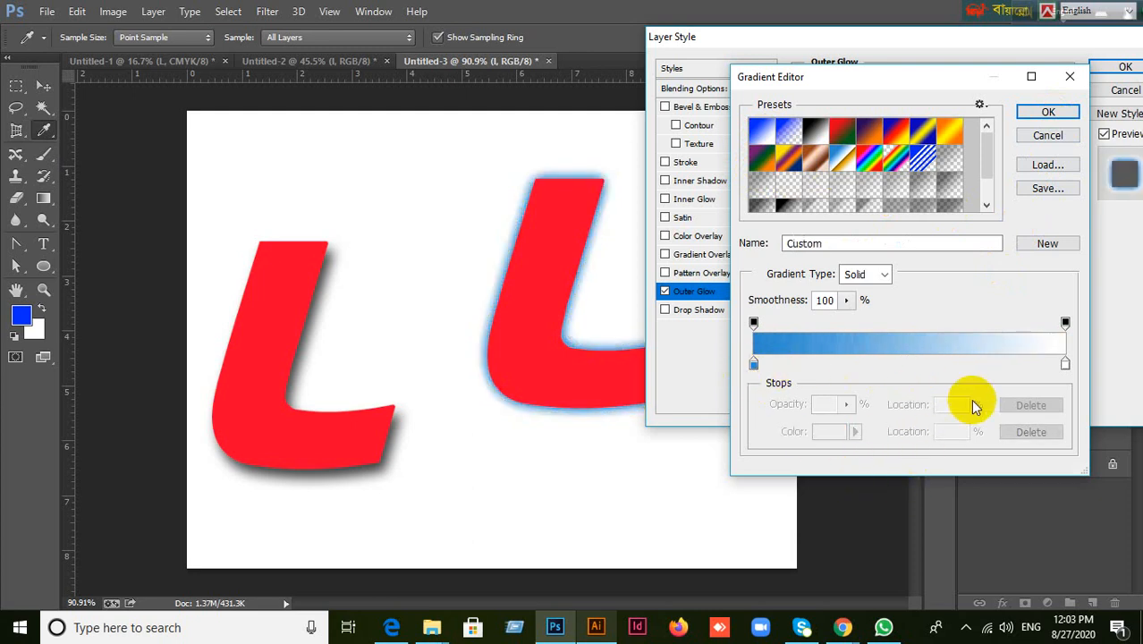
# Change the white end stop of the glow gradient to bright cyan.
pyautogui.click(1065, 363)
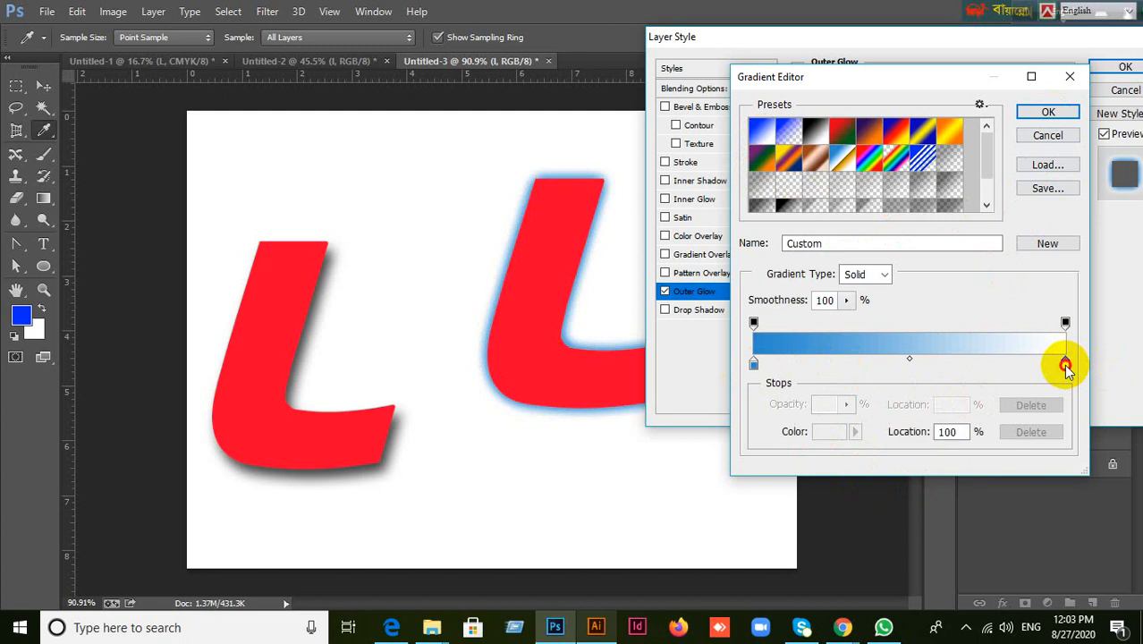
pyautogui.doubleClick(1065, 363)
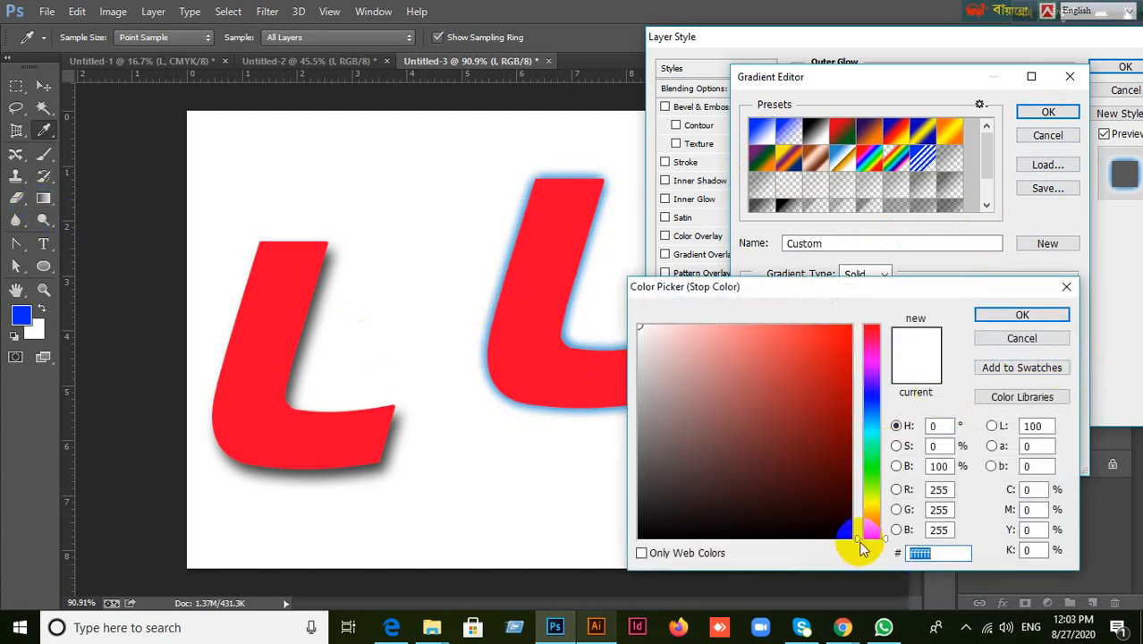
pyautogui.moveTo(861, 547); pyautogui.dragTo(866, 478)
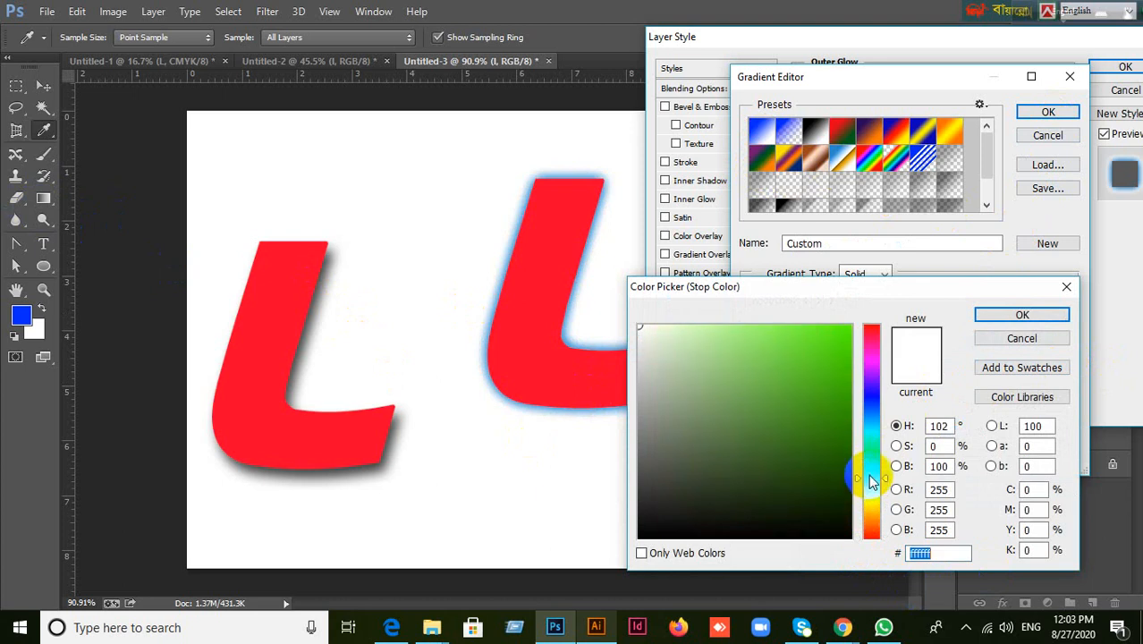
pyautogui.click(1036, 324)
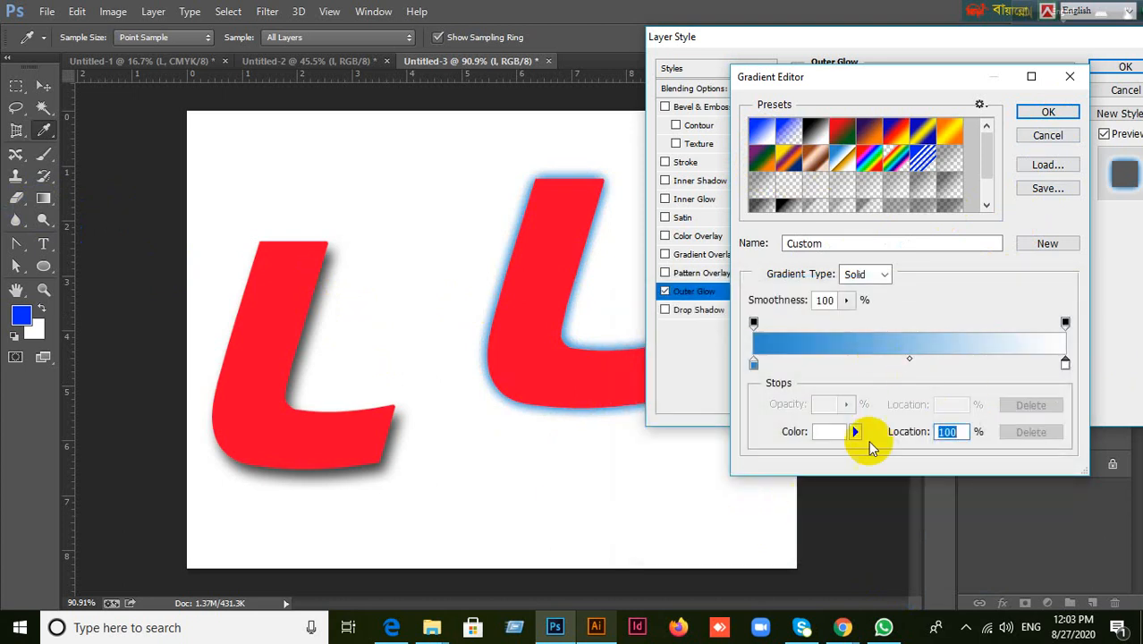
pyautogui.doubleClick(1066, 367)
pyautogui.click(951, 393)
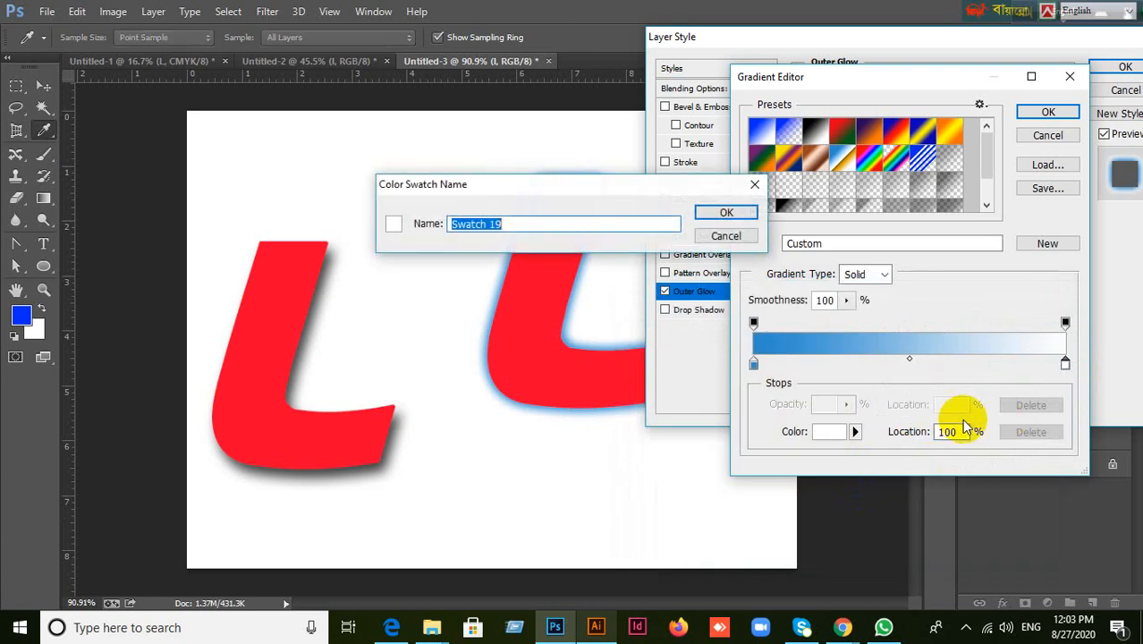
pyautogui.click(726, 236)
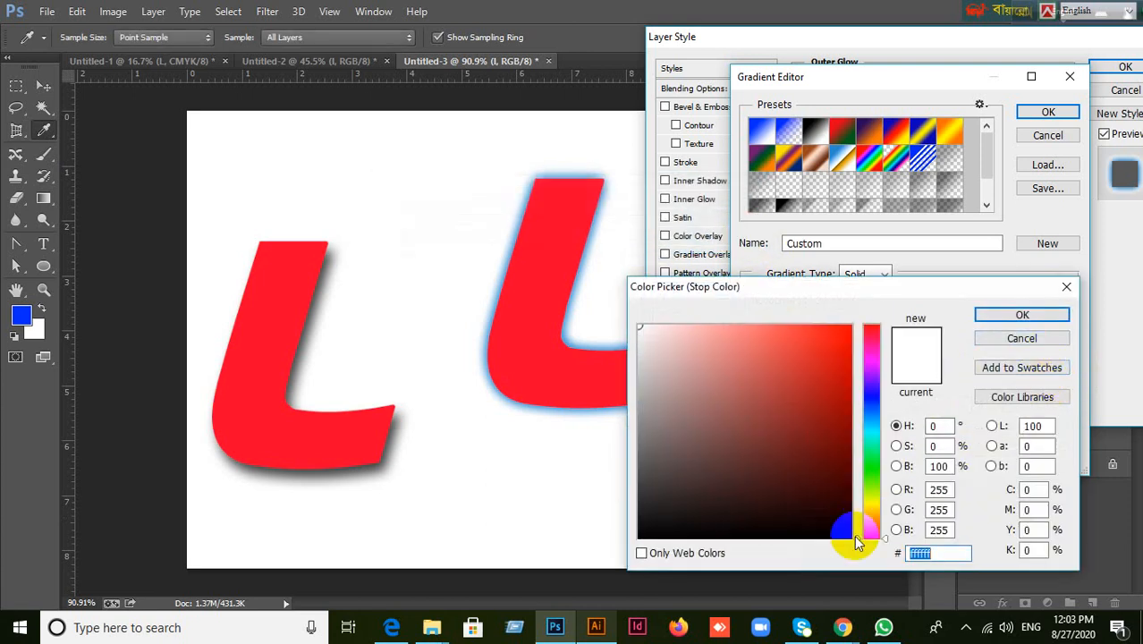
pyautogui.moveTo(864, 535); pyautogui.dragTo(872, 386)
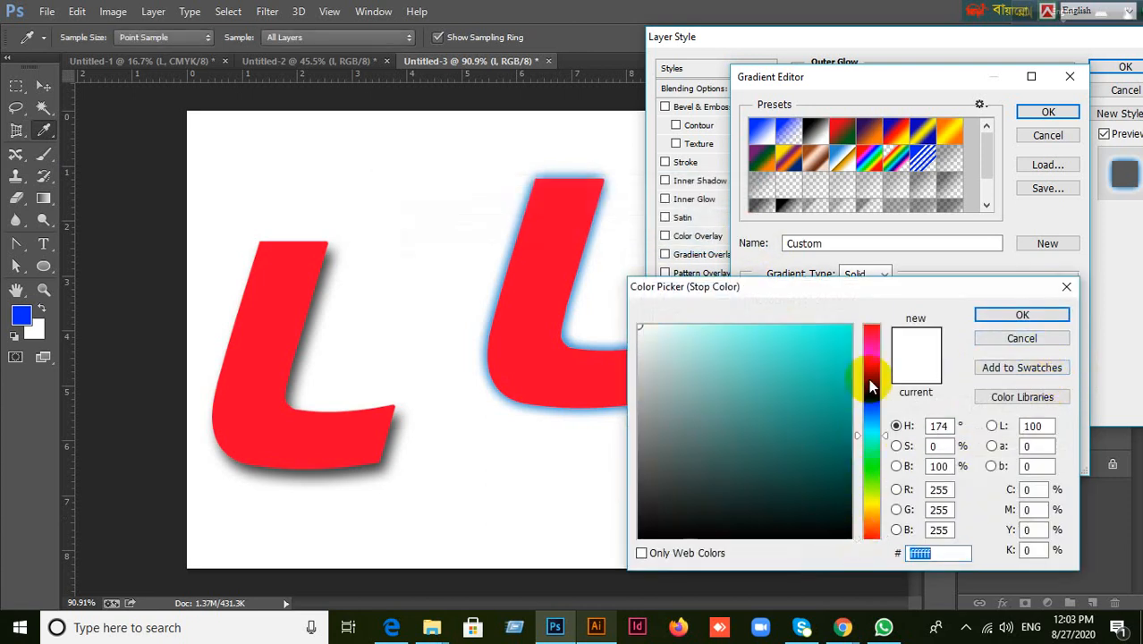
pyautogui.click(851, 324)
pyautogui.click(1021, 318)
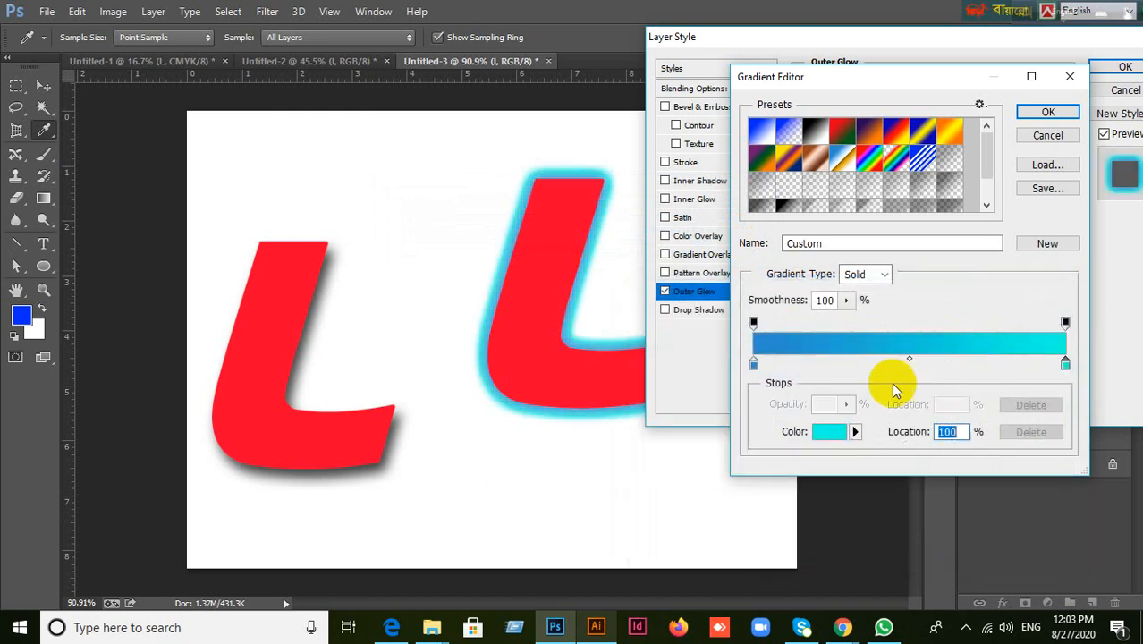
# Change the gradient's blue start stop to bright yellow and apply the yellow-to-cyan gradient to the outer glow.
pyautogui.doubleClick(754, 363)
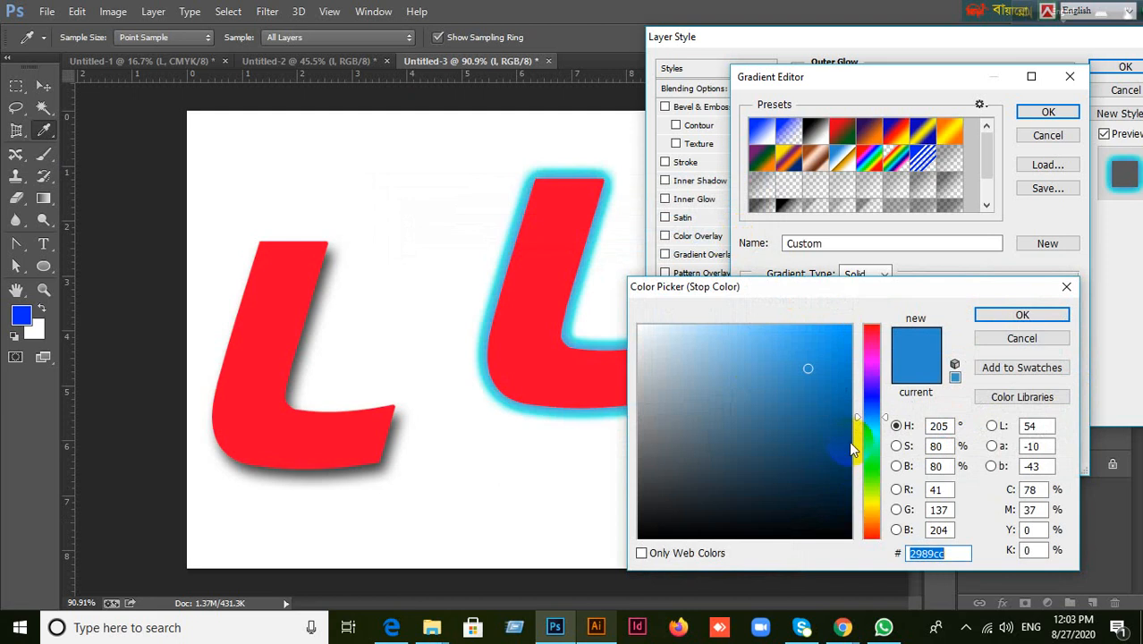
pyautogui.moveTo(857, 421); pyautogui.dragTo(857, 505)
pyautogui.moveTo(832, 356); pyautogui.dragTo(850, 324)
pyautogui.click(1020, 317)
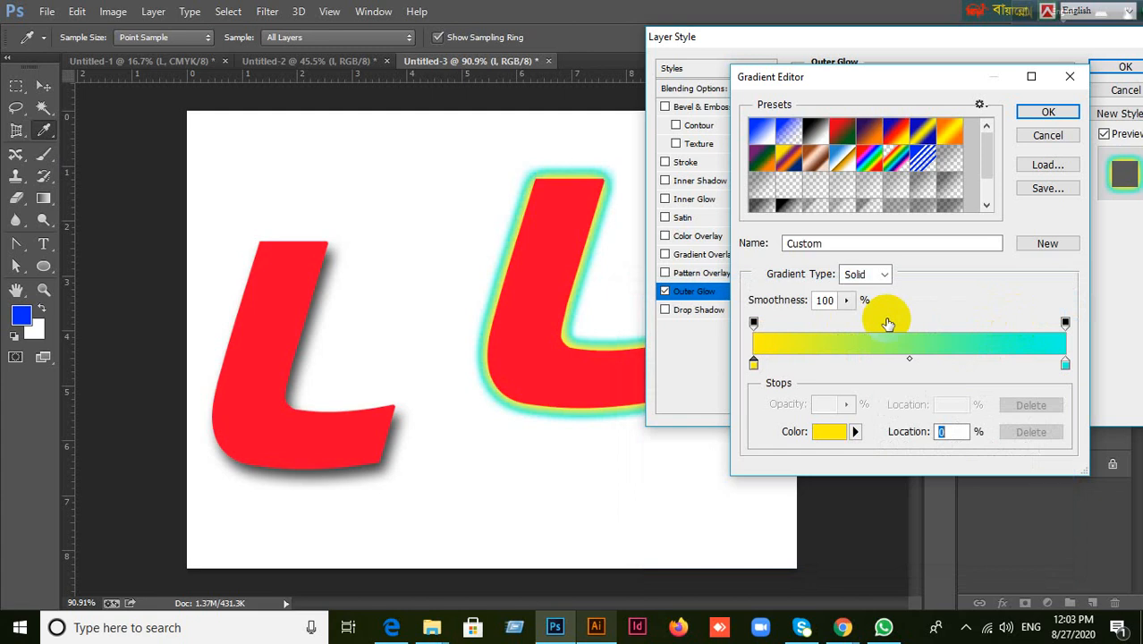
pyautogui.click(1050, 112)
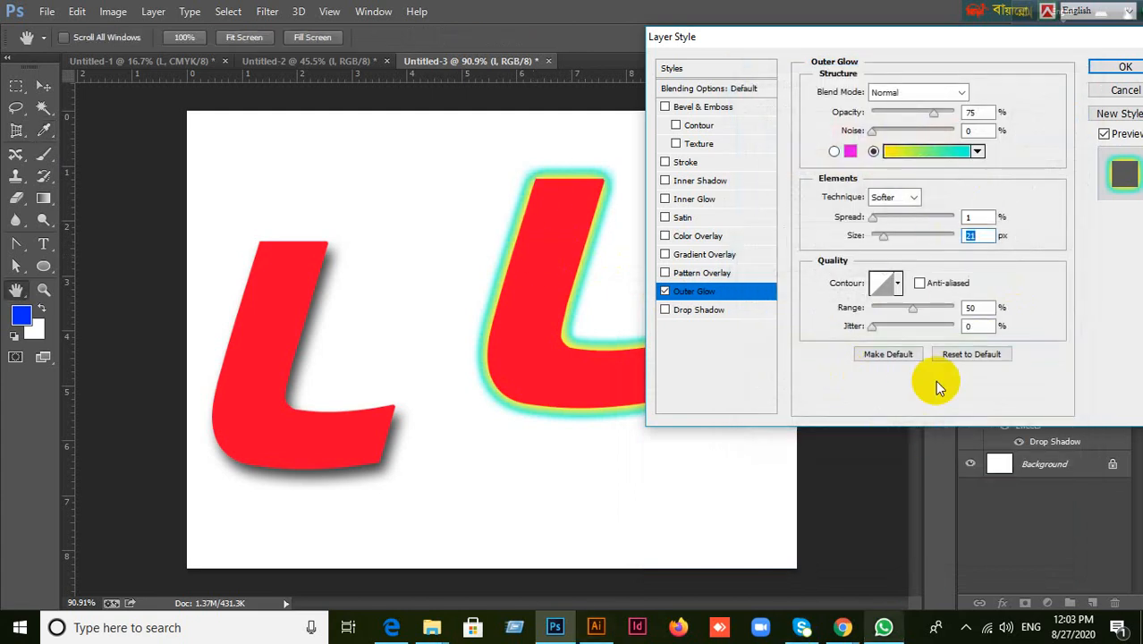
# Set the outer glow's spread to 27% and its size to 29 px.
pyautogui.moveTo(894, 237)
pyautogui.mouseDown()
pyautogui.moveTo(908, 238)
pyautogui.moveTo(880, 236)
pyautogui.mouseUp()
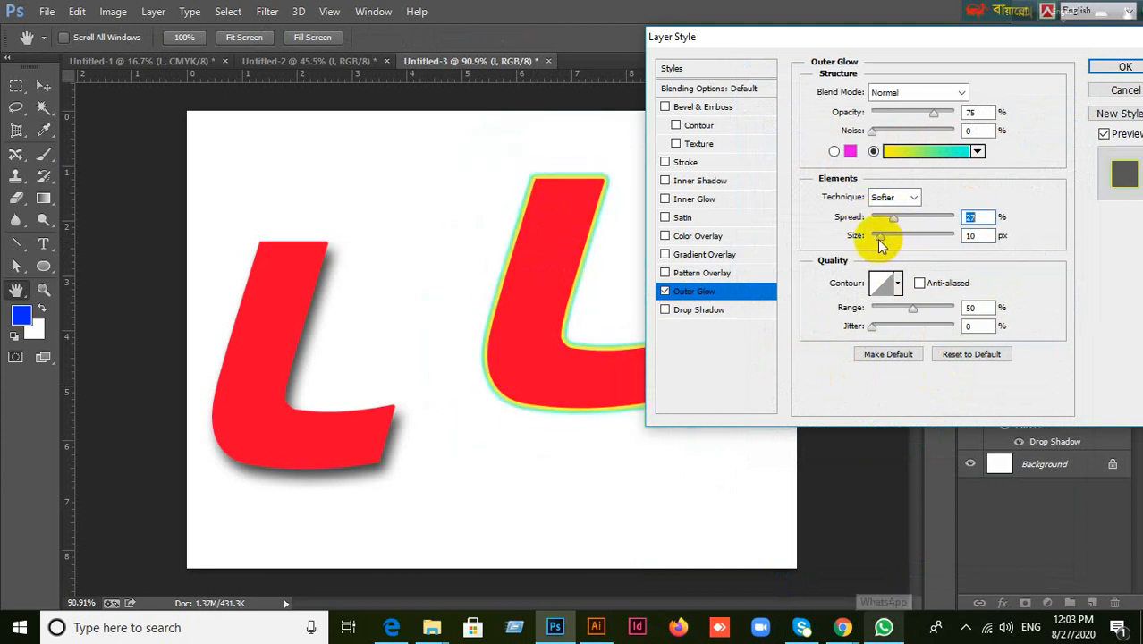
pyautogui.moveTo(880, 236)
pyautogui.mouseDown()
pyautogui.moveTo(900, 240)
pyautogui.moveTo(888, 234)
pyautogui.mouseUp()
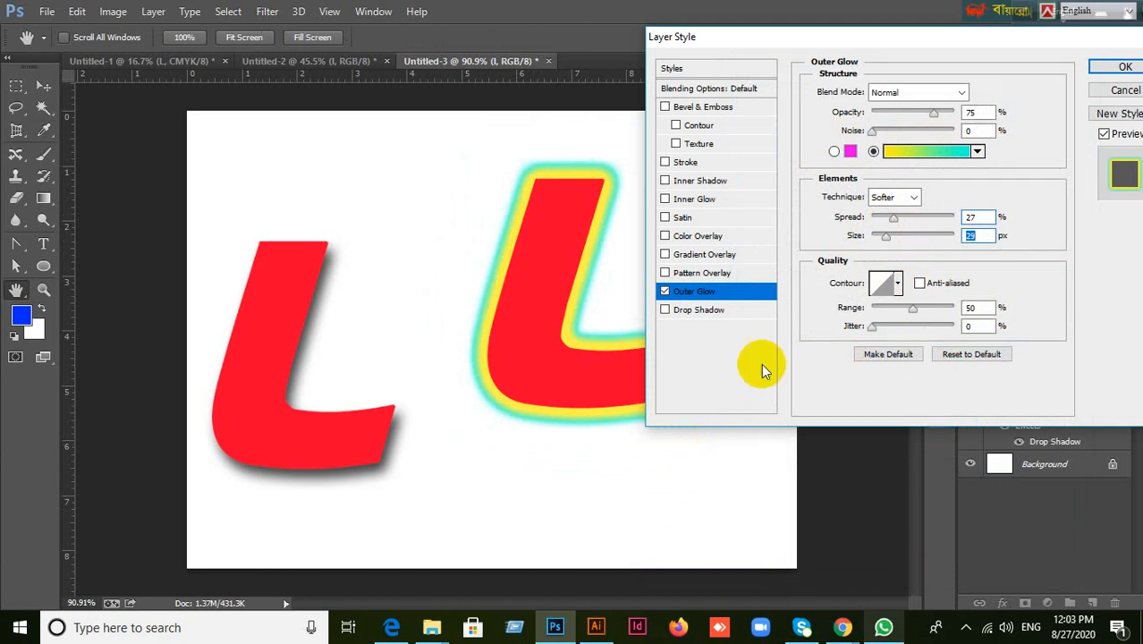
# Try the inverted cone contour and the shallow cove contour on the gradient outer glow.
pyautogui.click(898, 284)
pyautogui.click(860, 327)
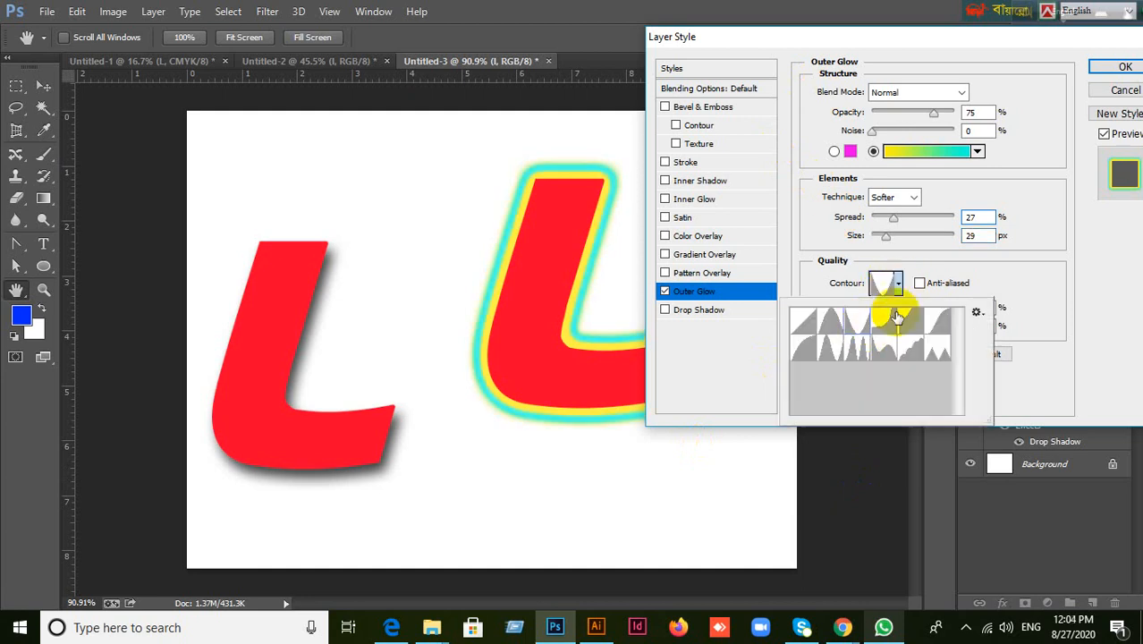
pyautogui.click(898, 288)
pyautogui.click(898, 285)
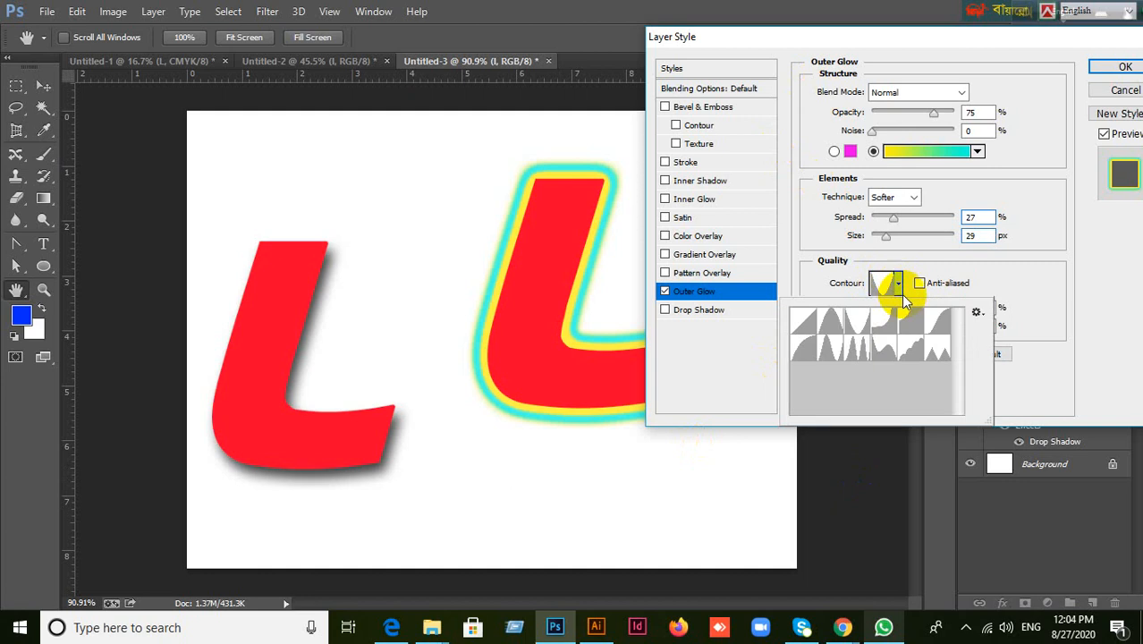
pyautogui.click(909, 320)
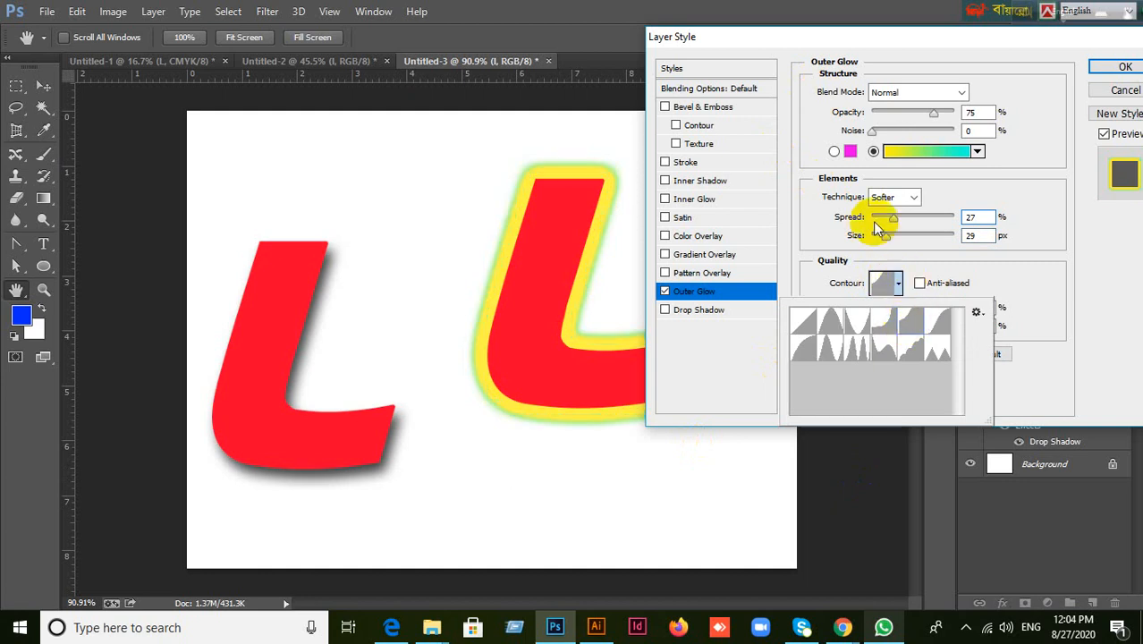
pyautogui.click(898, 284)
# Switch the outer glow back to solid magenta and set its contour to the linear preset.
pyautogui.click(834, 153)
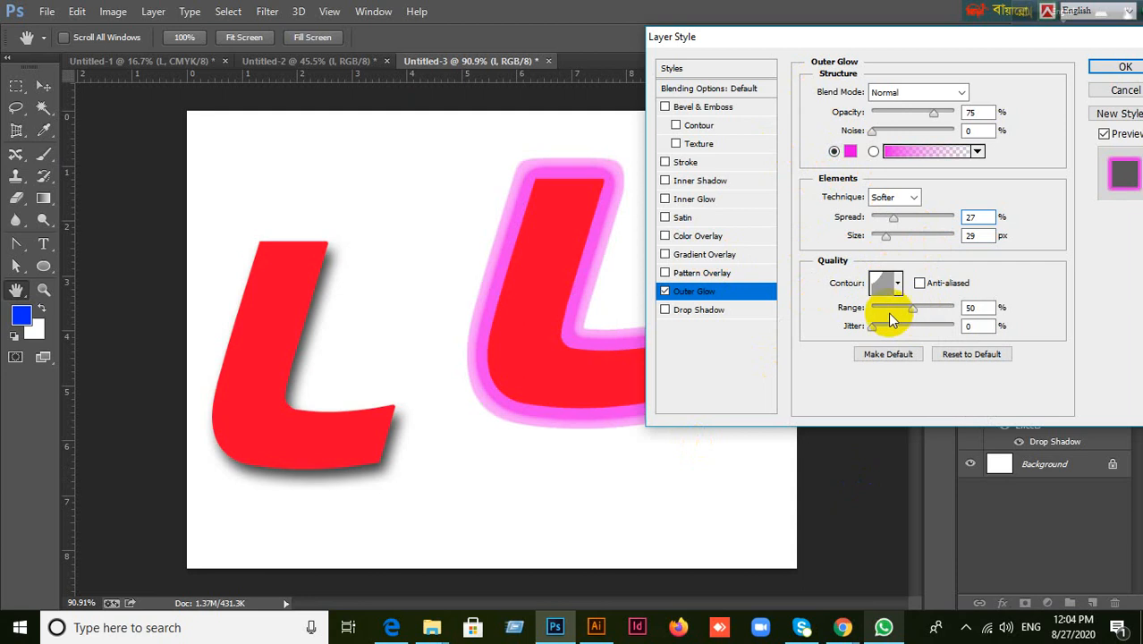
pyautogui.click(898, 285)
pyautogui.click(803, 320)
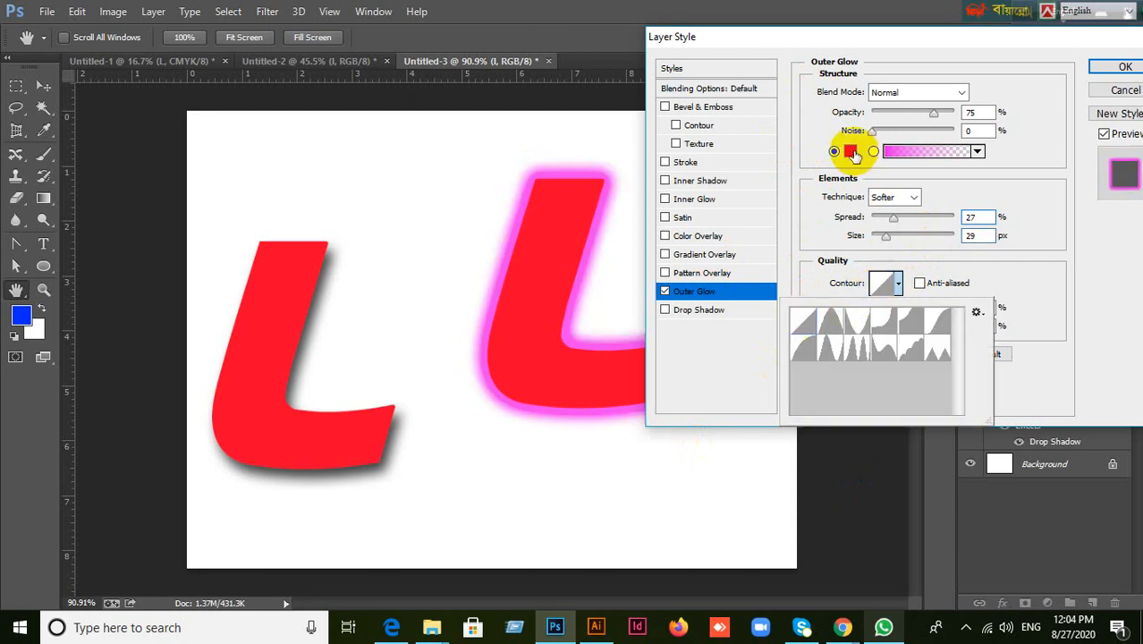
# Try the other contour presets one after another on the magenta glow, ending with the linear contour.
pyautogui.click(830, 329)
pyautogui.click(856, 327)
pyautogui.click(892, 333)
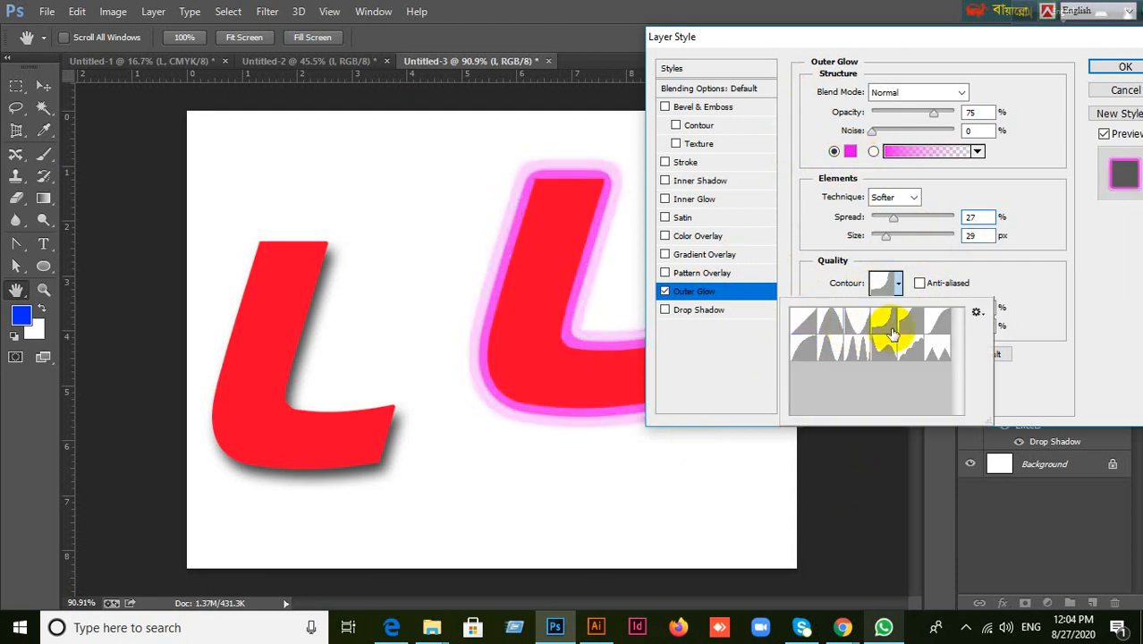
pyautogui.click(916, 323)
pyautogui.click(935, 324)
pyautogui.click(937, 356)
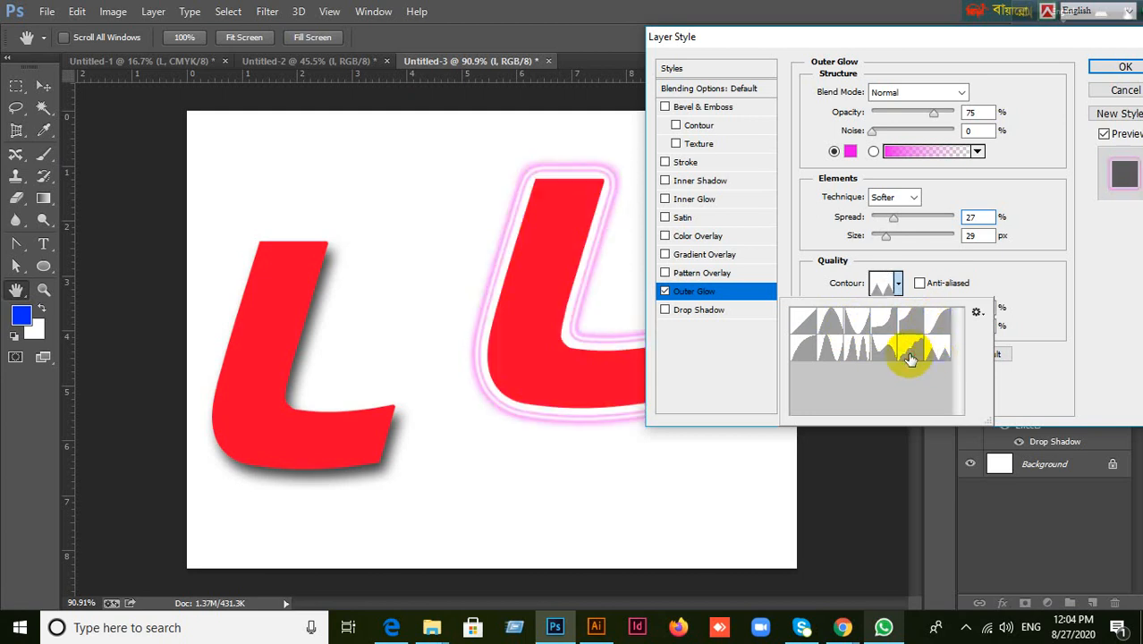
pyautogui.click(909, 351)
pyautogui.click(855, 349)
pyautogui.click(829, 349)
pyautogui.click(809, 349)
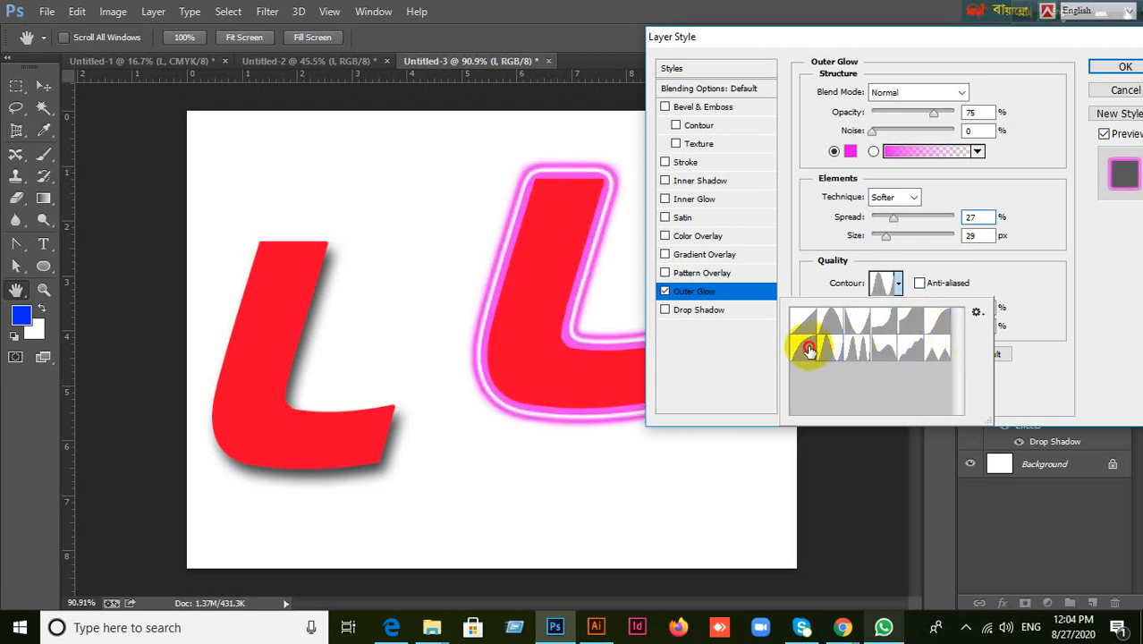
pyautogui.click(802, 320)
pyautogui.click(885, 283)
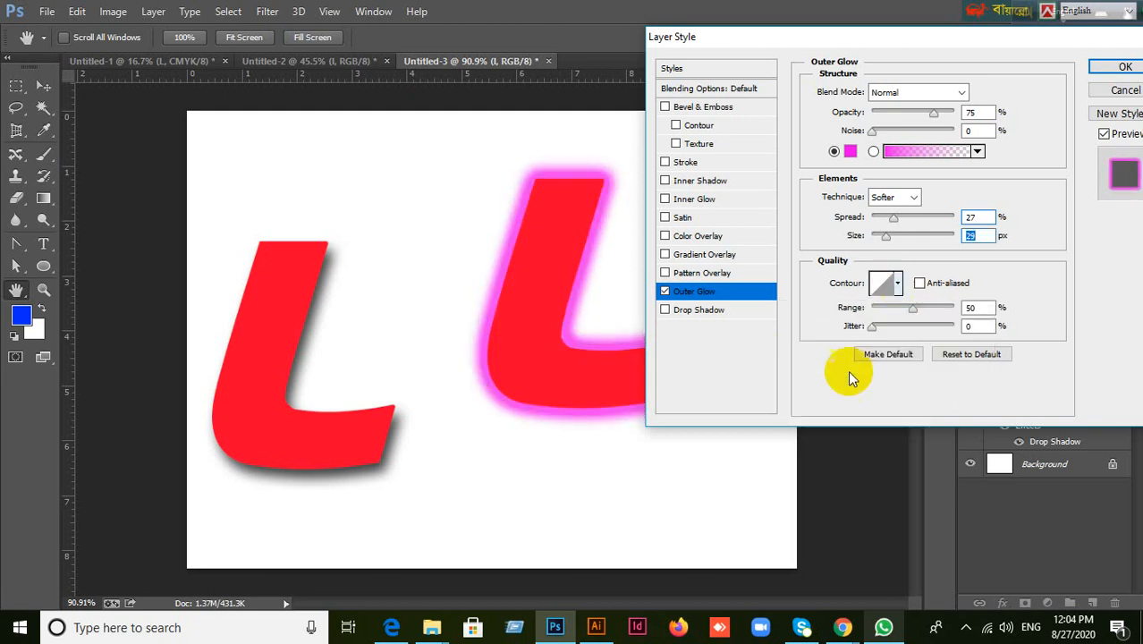
# Set the outer glow's spread to 42% and its range to 46%.
pyautogui.moveTo(914, 309)
pyautogui.mouseDown()
pyautogui.moveTo(932, 310)
pyautogui.moveTo(881, 310)
pyautogui.moveTo(917, 310)
pyautogui.mouseUp()
pyautogui.moveTo(893, 225)
pyautogui.mouseDown()
pyautogui.moveTo(886, 218)
pyautogui.moveTo(907, 223)
pyautogui.mouseUp()
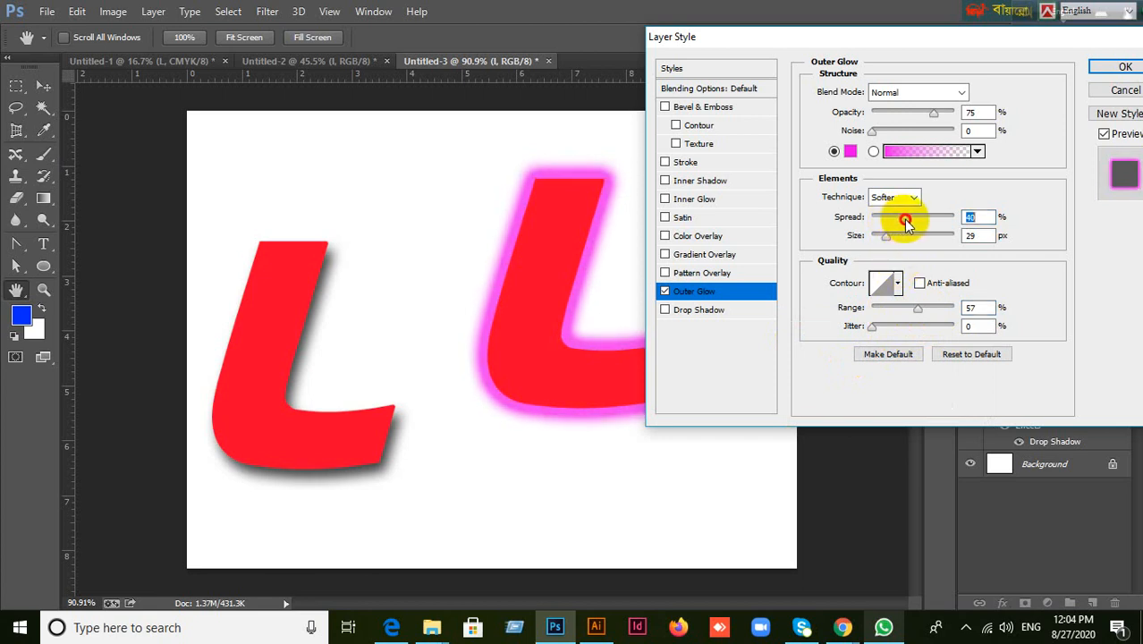
pyautogui.moveTo(916, 309); pyautogui.dragTo(909, 310)
# Try the inverted cone contour with a lower glow range, and return the contour to the linear preset.
pyautogui.click(899, 287)
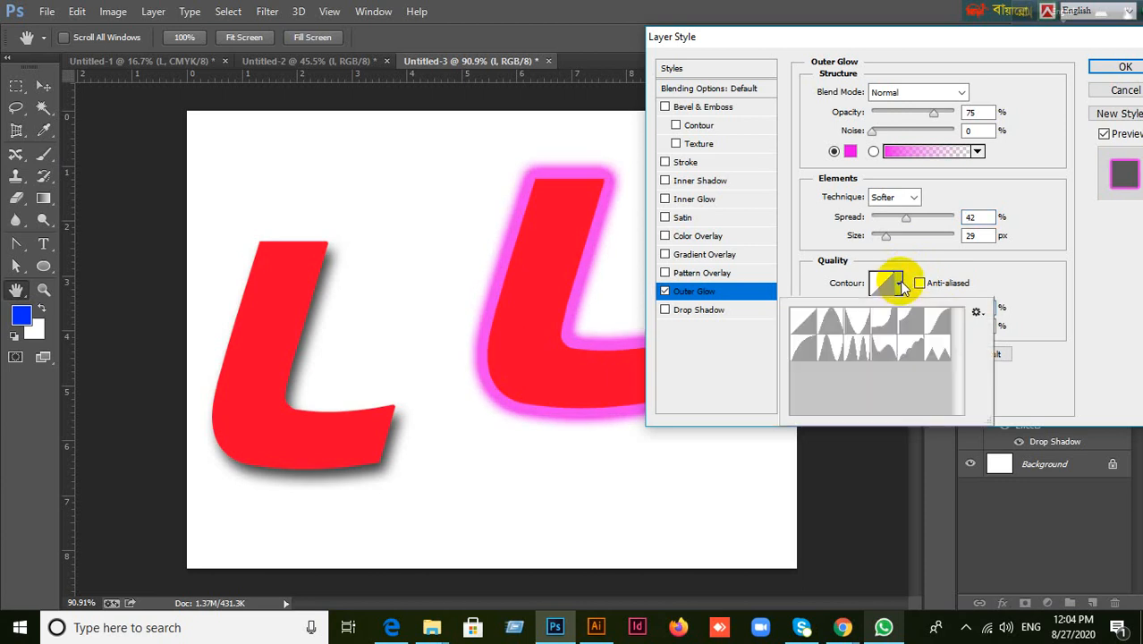
pyautogui.click(857, 322)
pyautogui.click(899, 286)
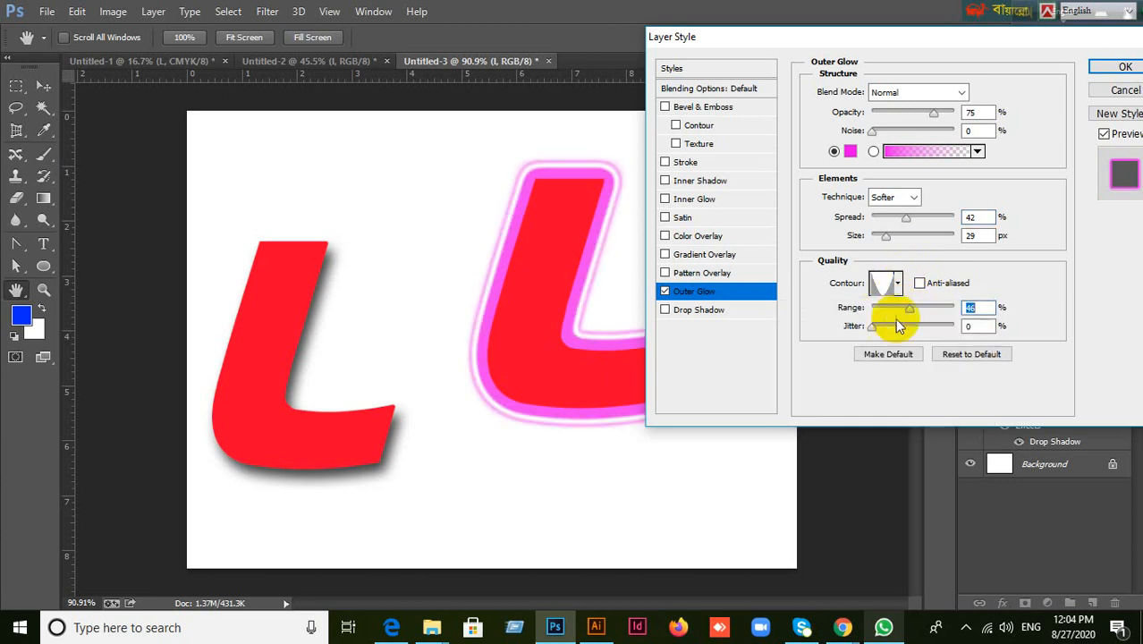
pyautogui.moveTo(907, 308)
pyautogui.mouseDown()
pyautogui.moveTo(917, 308)
pyautogui.moveTo(890, 309)
pyautogui.mouseUp()
pyautogui.click(897, 285)
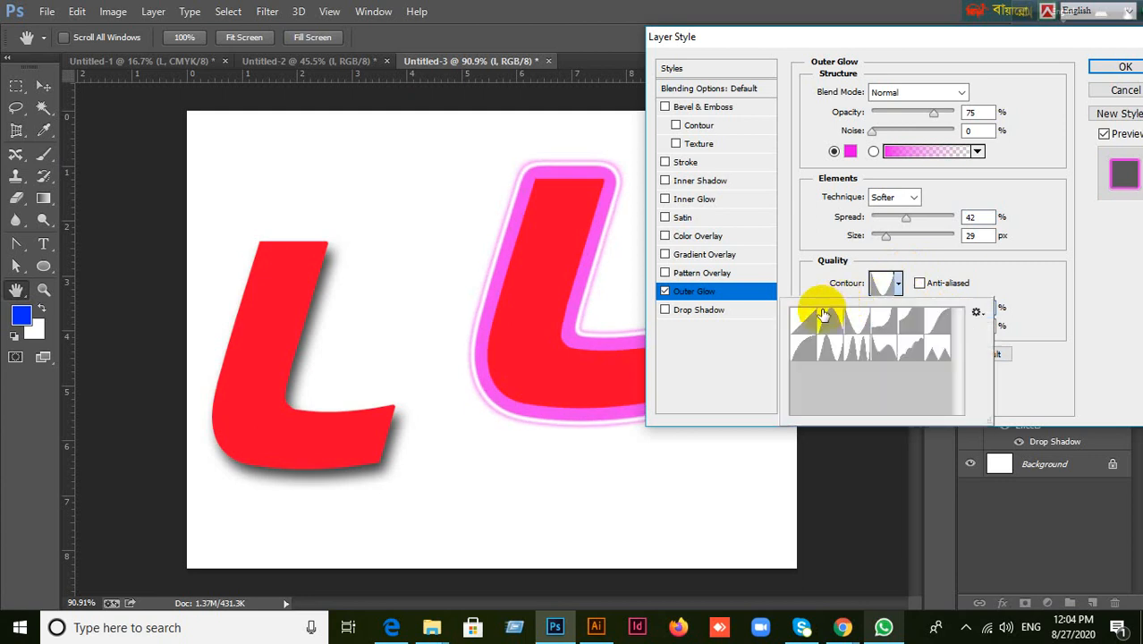
pyautogui.click(805, 320)
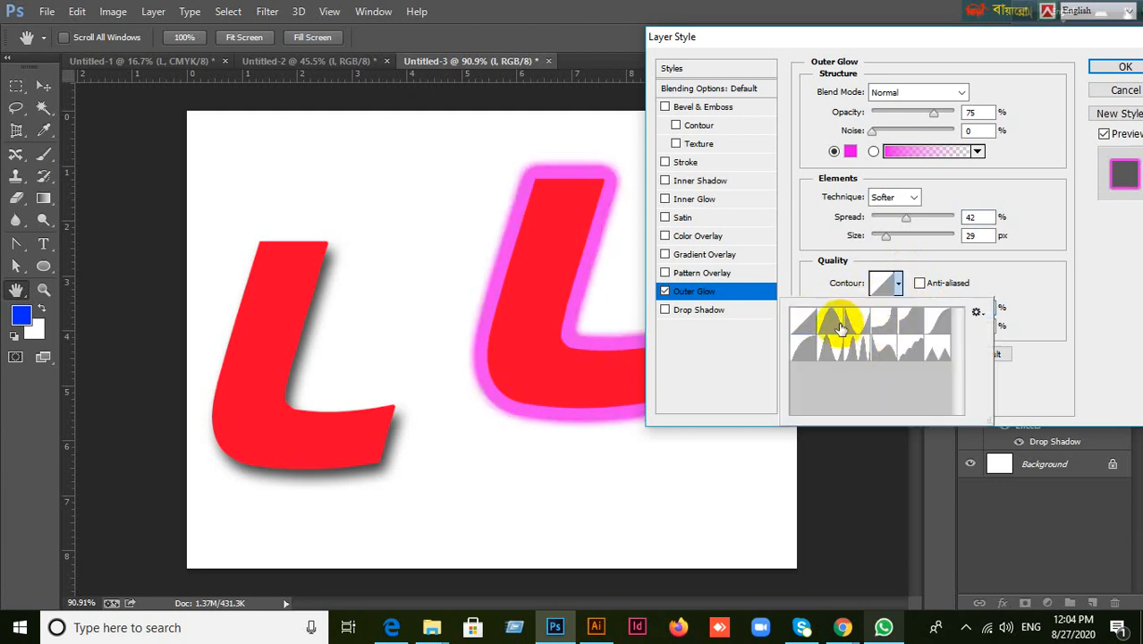
# Try several contour presets on the magenta outer glow, ending with the wavy dipping curve, and set the range to 55%.
pyautogui.click(831, 324)
pyautogui.click(884, 324)
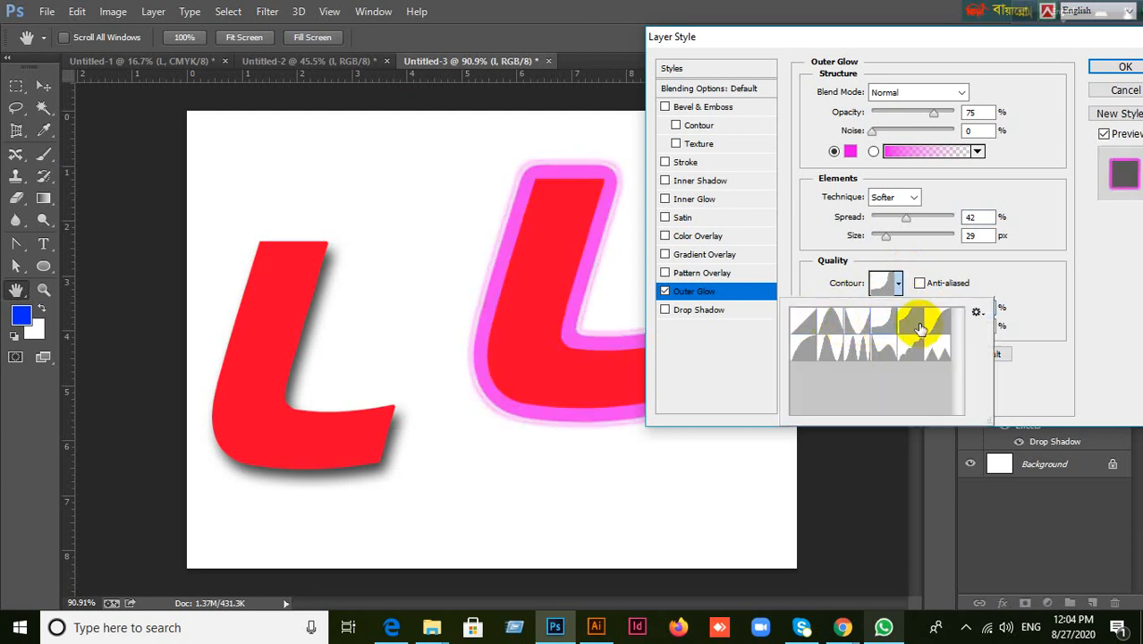
pyautogui.click(936, 319)
pyautogui.click(939, 344)
pyautogui.click(910, 354)
pyautogui.click(879, 347)
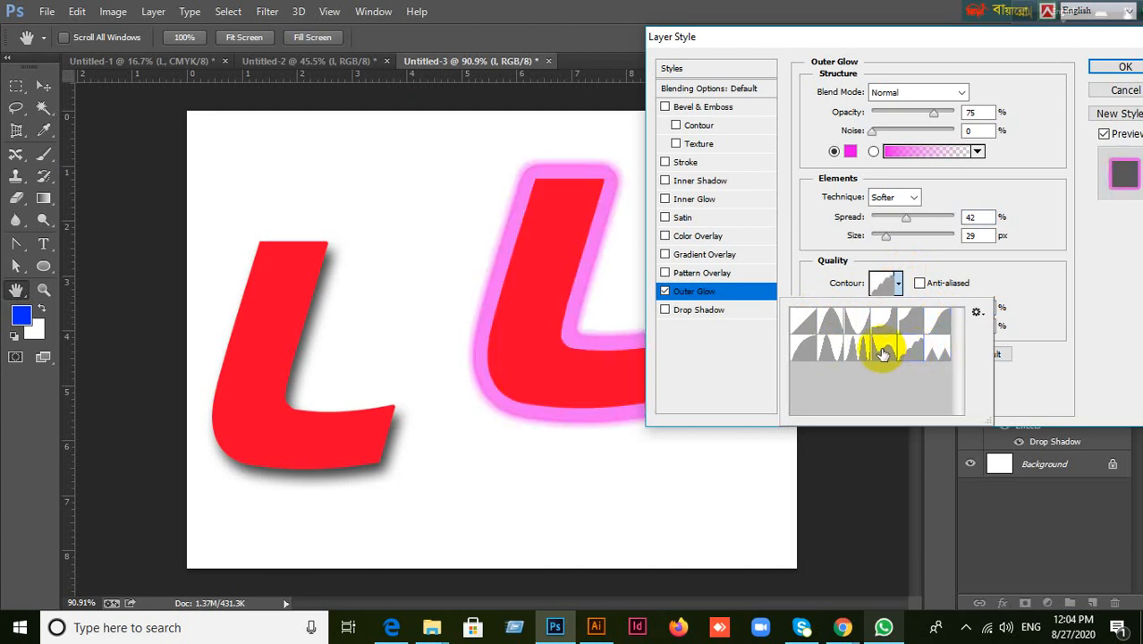
pyautogui.click(887, 344)
pyautogui.click(893, 284)
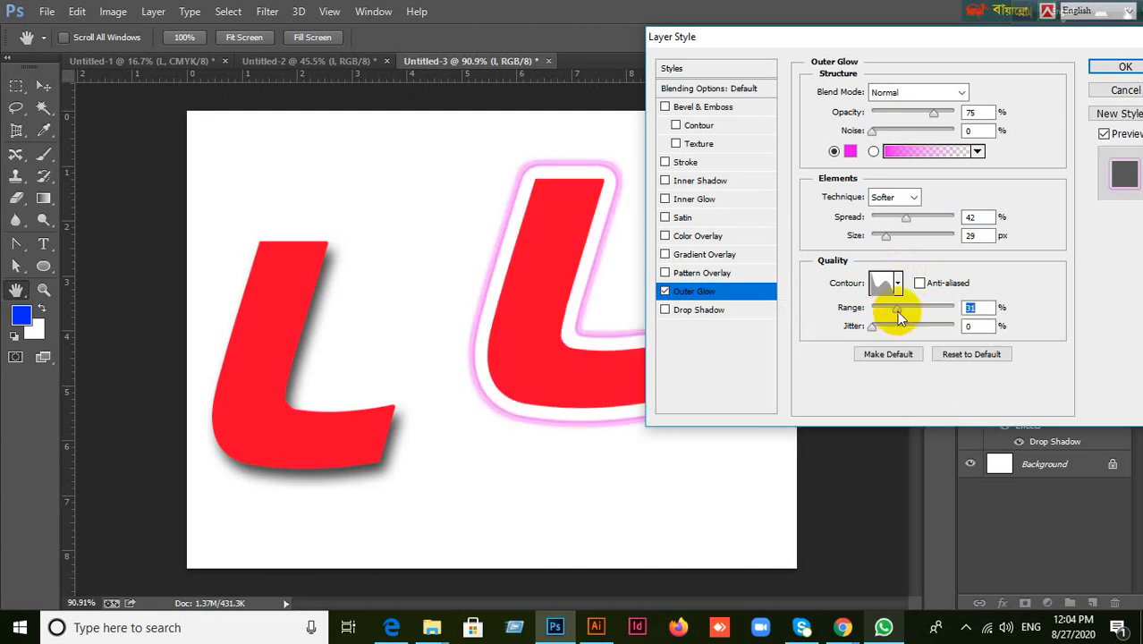
pyautogui.moveTo(901, 315)
pyautogui.mouseDown()
pyautogui.moveTo(895, 308)
pyautogui.moveTo(908, 308)
pyautogui.moveTo(868, 308)
pyautogui.moveTo(917, 307)
pyautogui.moveTo(822, 301)
pyautogui.moveTo(969, 304)
pyautogui.moveTo(919, 303)
pyautogui.mouseUp()
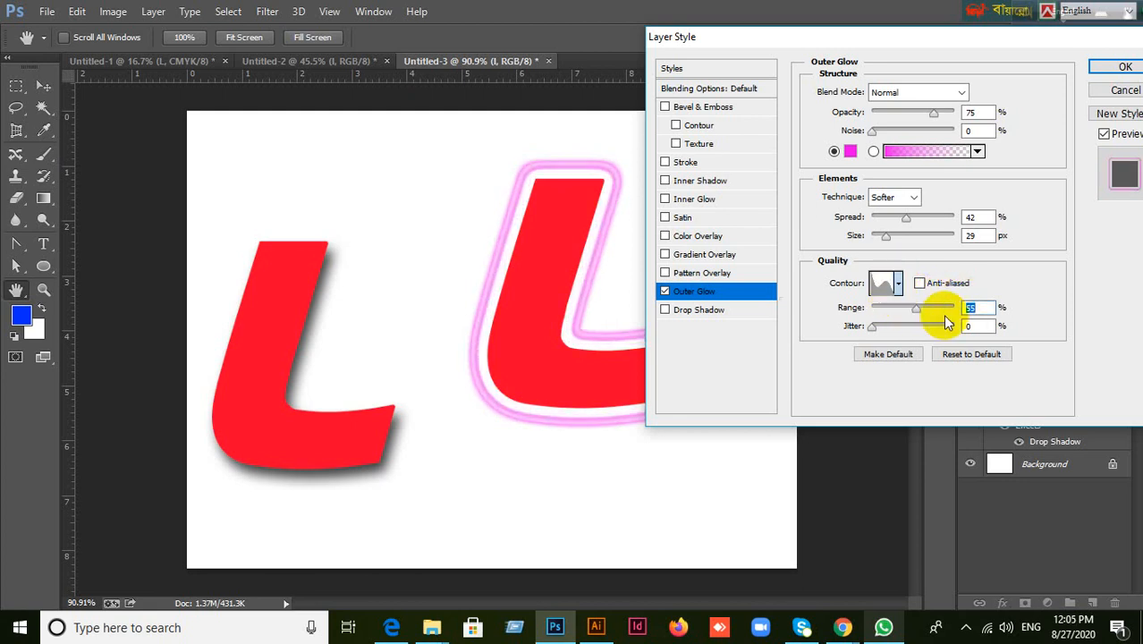
# Return the outer glow's contour to the linear preset and set its range to 57%.
pyautogui.click(898, 283)
pyautogui.click(804, 320)
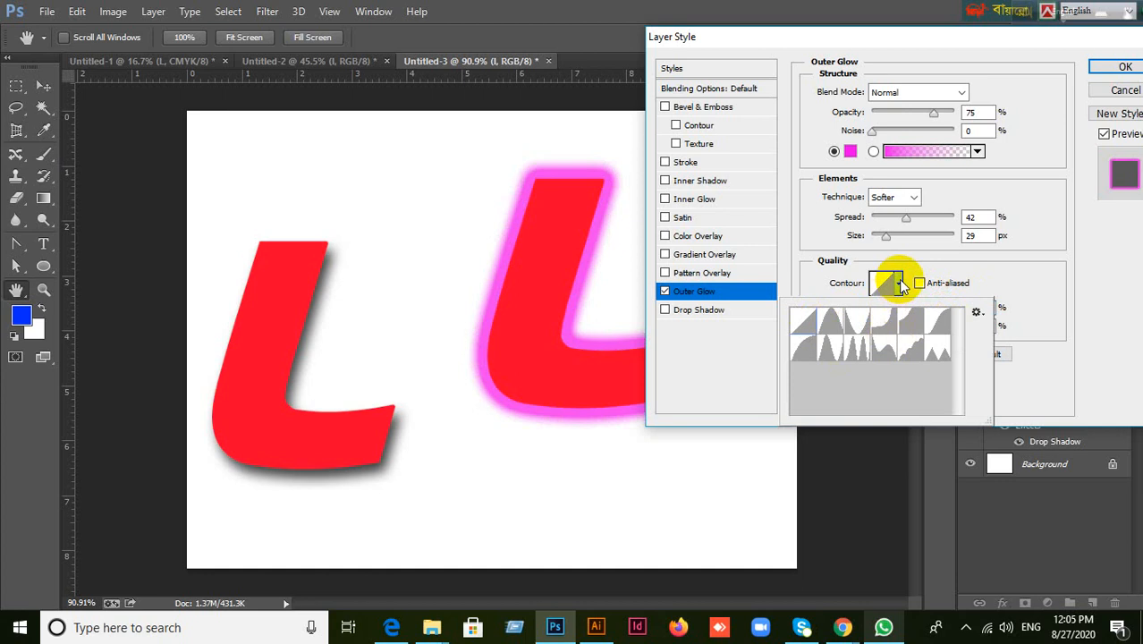
pyautogui.click(899, 284)
pyautogui.moveTo(917, 314)
pyautogui.mouseDown()
pyautogui.moveTo(898, 311)
pyautogui.moveTo(932, 307)
pyautogui.moveTo(884, 320)
pyautogui.moveTo(924, 307)
pyautogui.mouseUp()
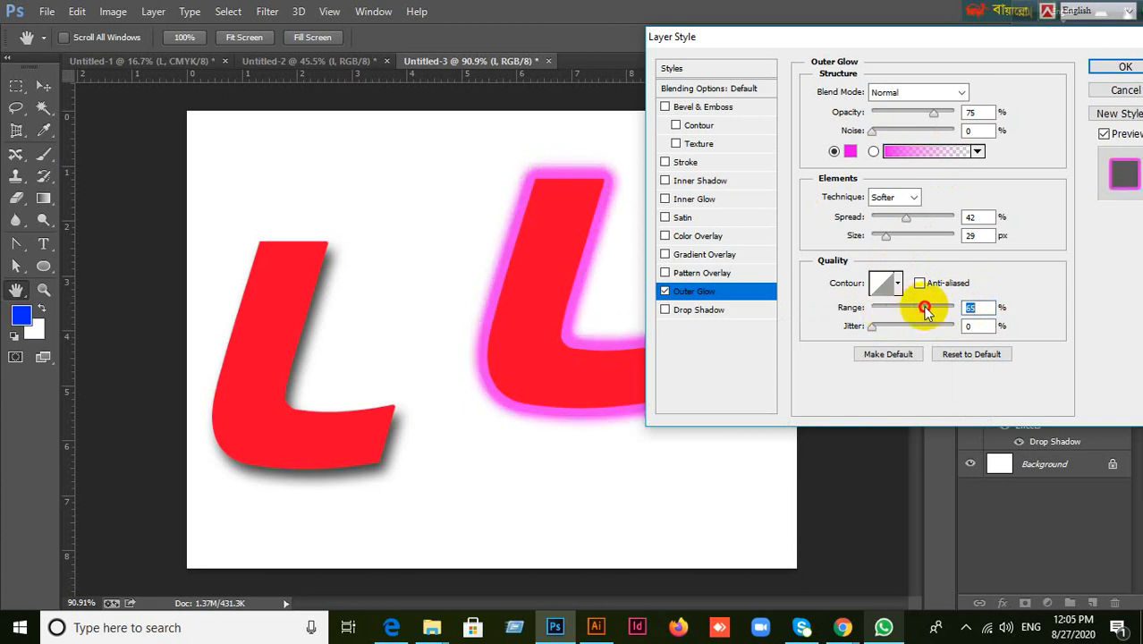
pyautogui.click(898, 284)
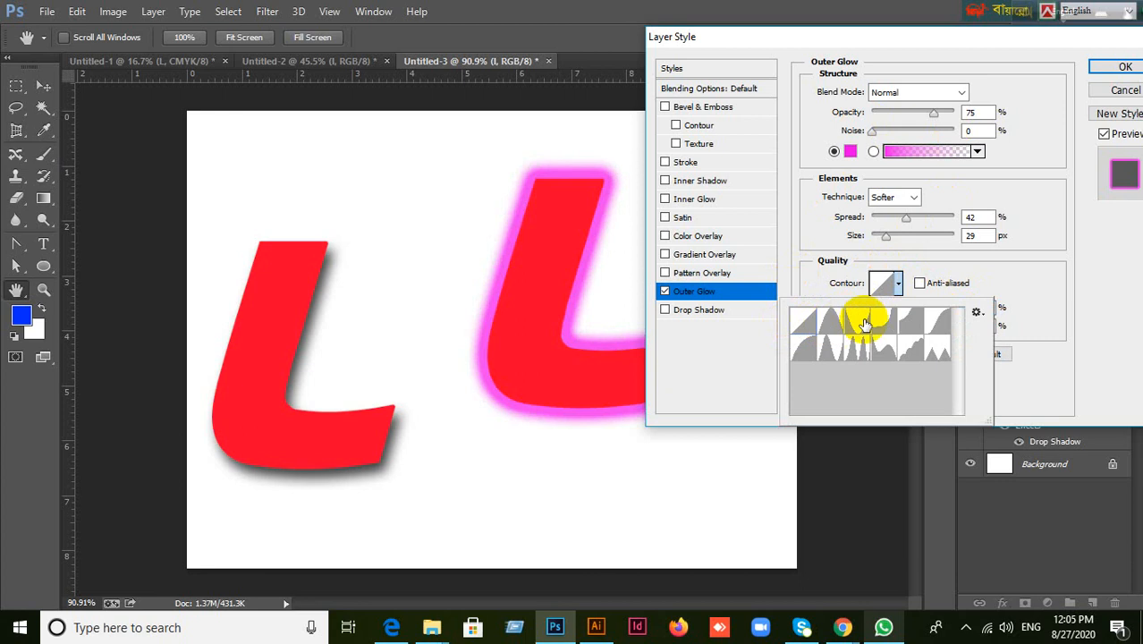
pyautogui.click(895, 283)
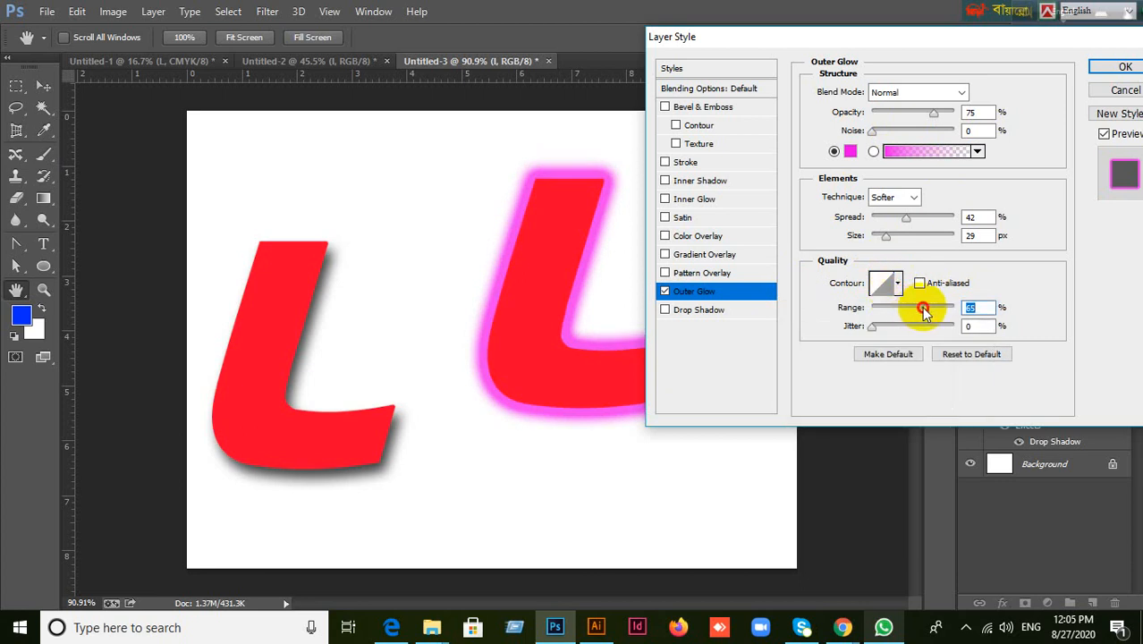
pyautogui.moveTo(923, 308); pyautogui.dragTo(875, 331)
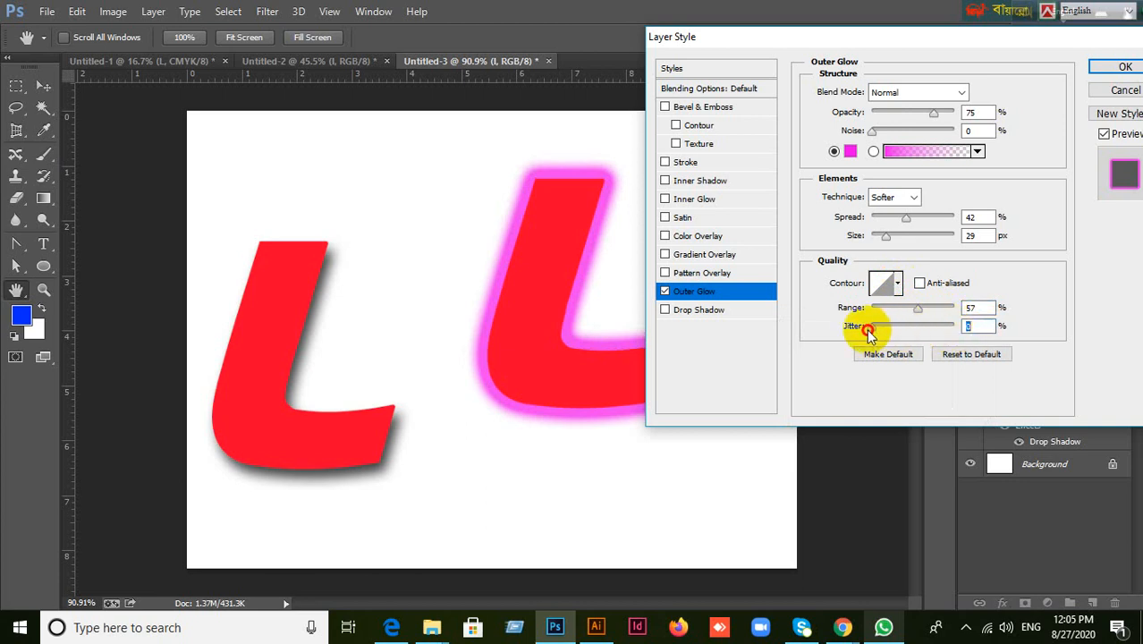
# Reset the outer glow to its default settings and give it a solid bright blue color.
pyautogui.click(962, 357)
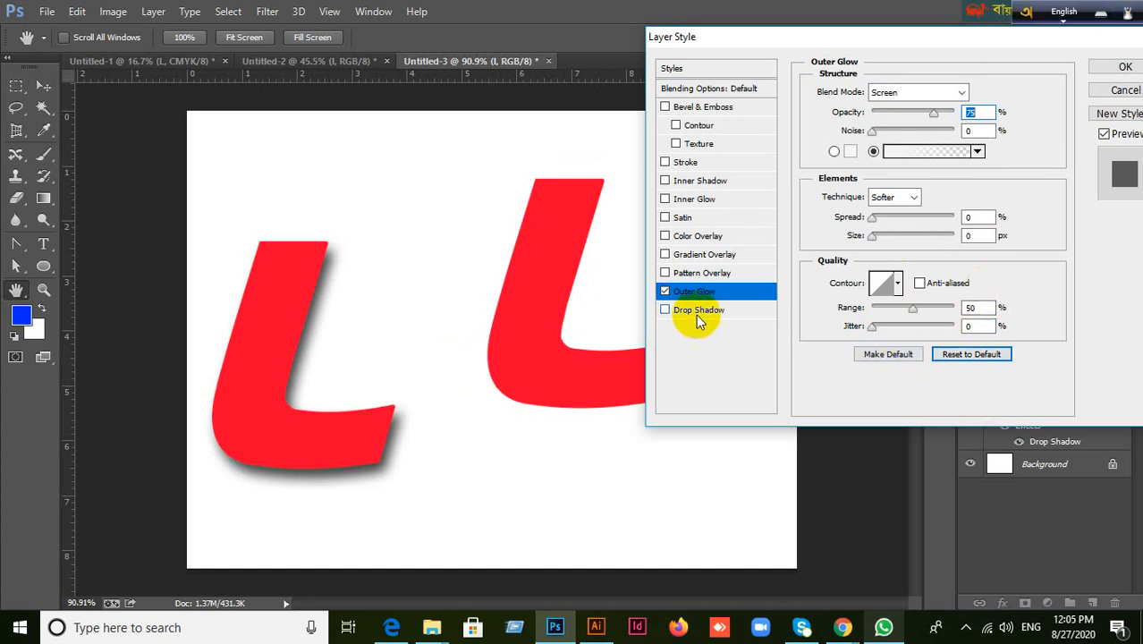
pyautogui.click(898, 285)
pyautogui.click(898, 284)
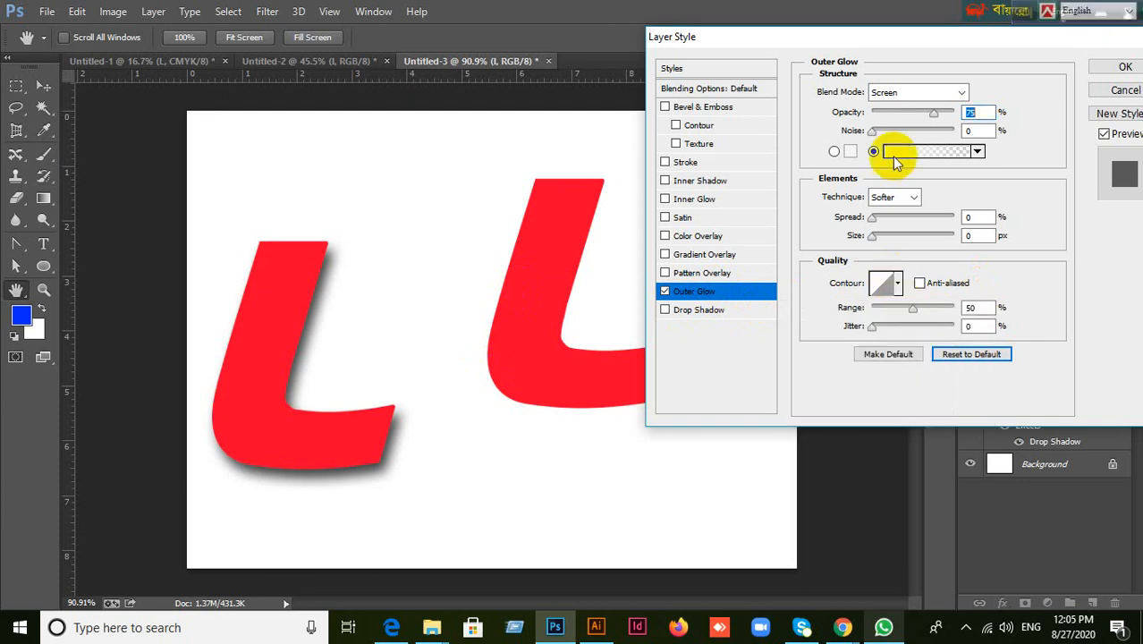
pyautogui.click(835, 153)
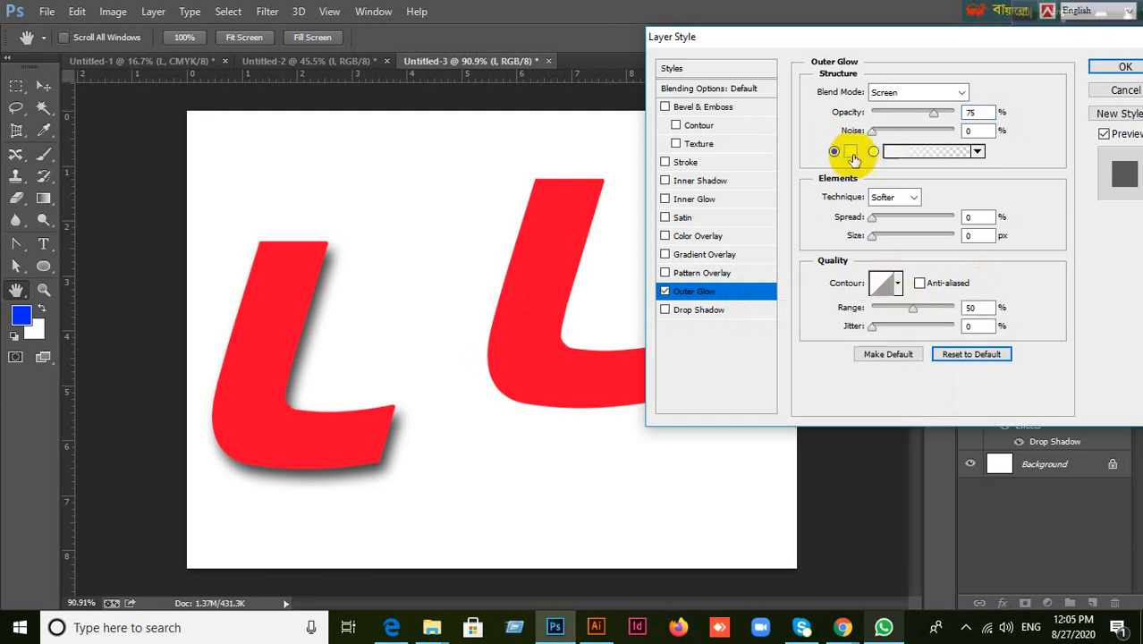
pyautogui.click(851, 151)
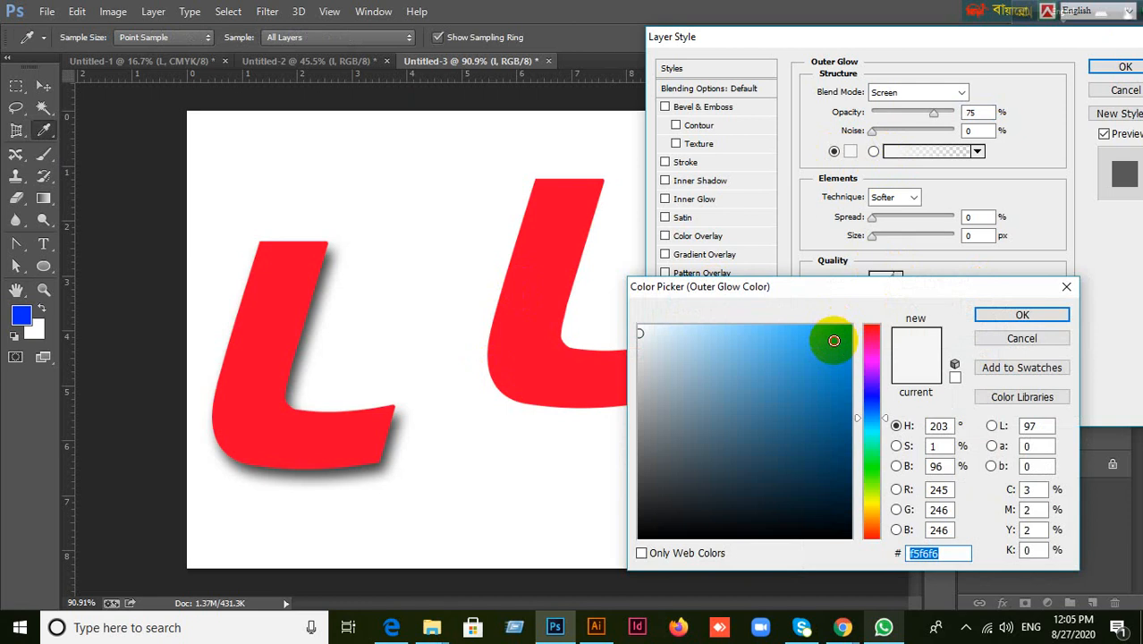
pyautogui.click(833, 340)
pyautogui.click(988, 316)
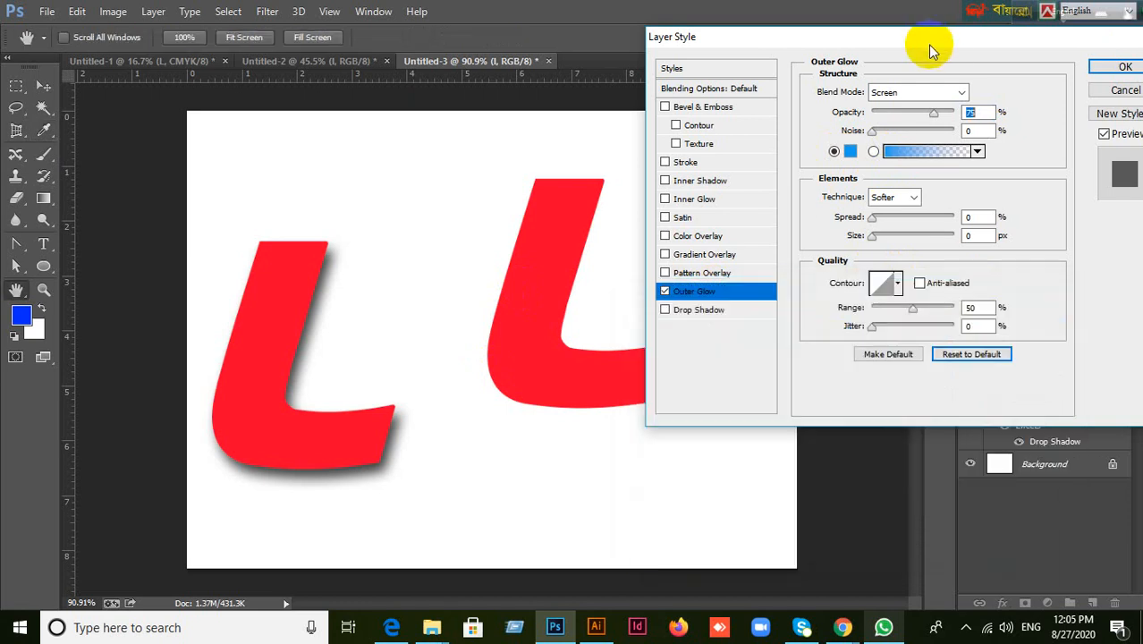
# Set the blue outer glow to Normal blend mode with 10% spread and 21 px size.
pyautogui.click(962, 93)
pyautogui.click(901, 103)
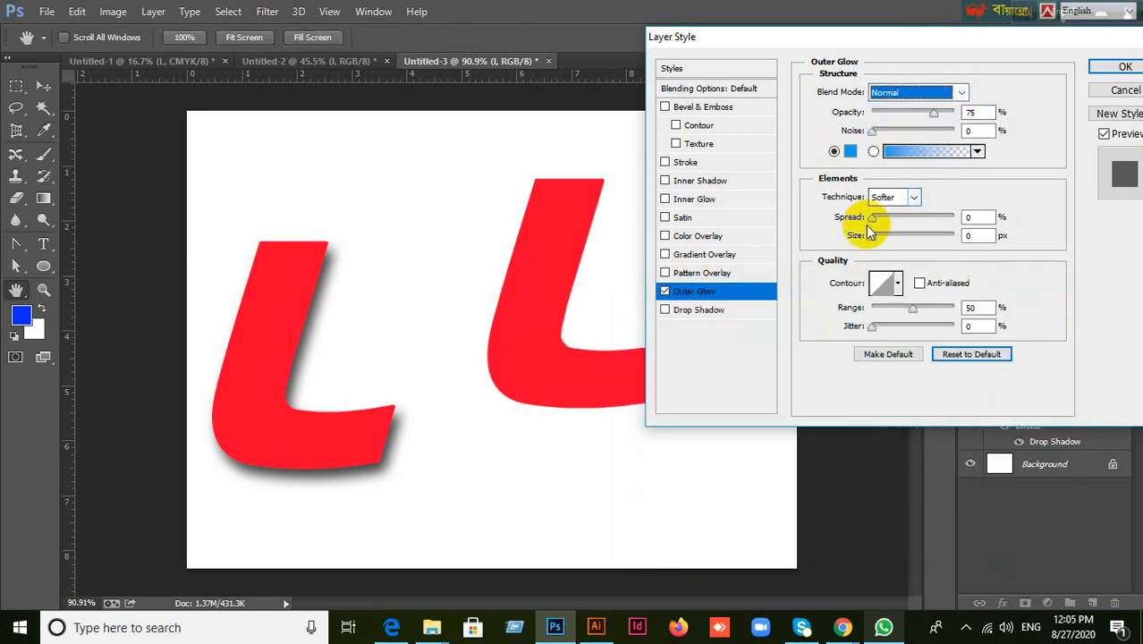
pyautogui.moveTo(869, 223); pyautogui.dragTo(885, 242)
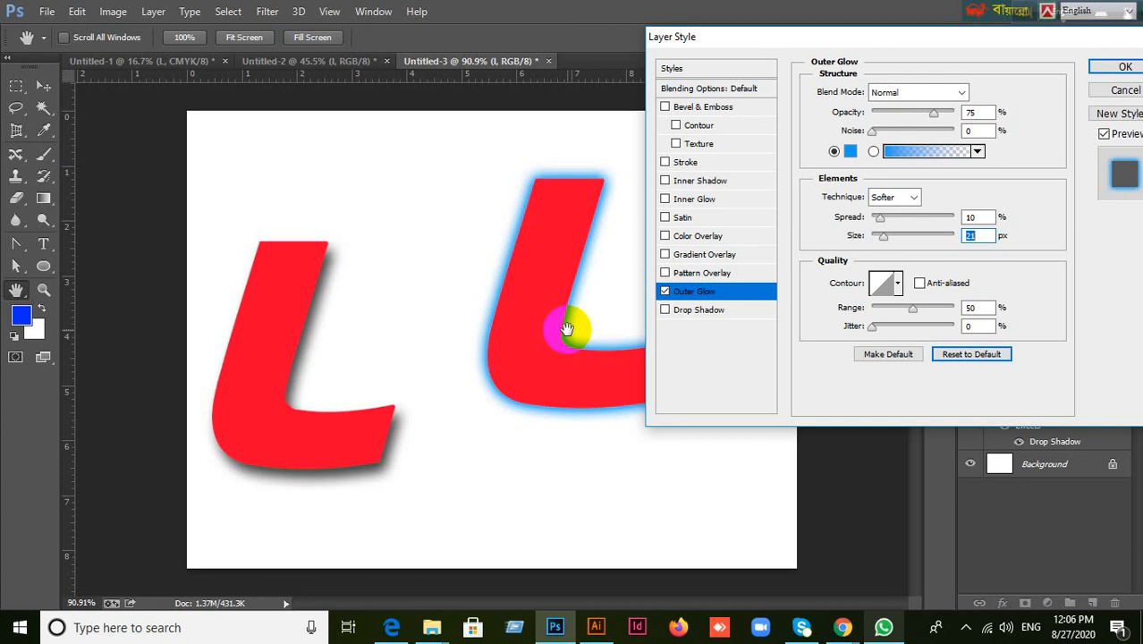
# Add a pattern overlay to the glowing L and try several patterns, ending with the white cracked-line pattern.
pyautogui.click(688, 273)
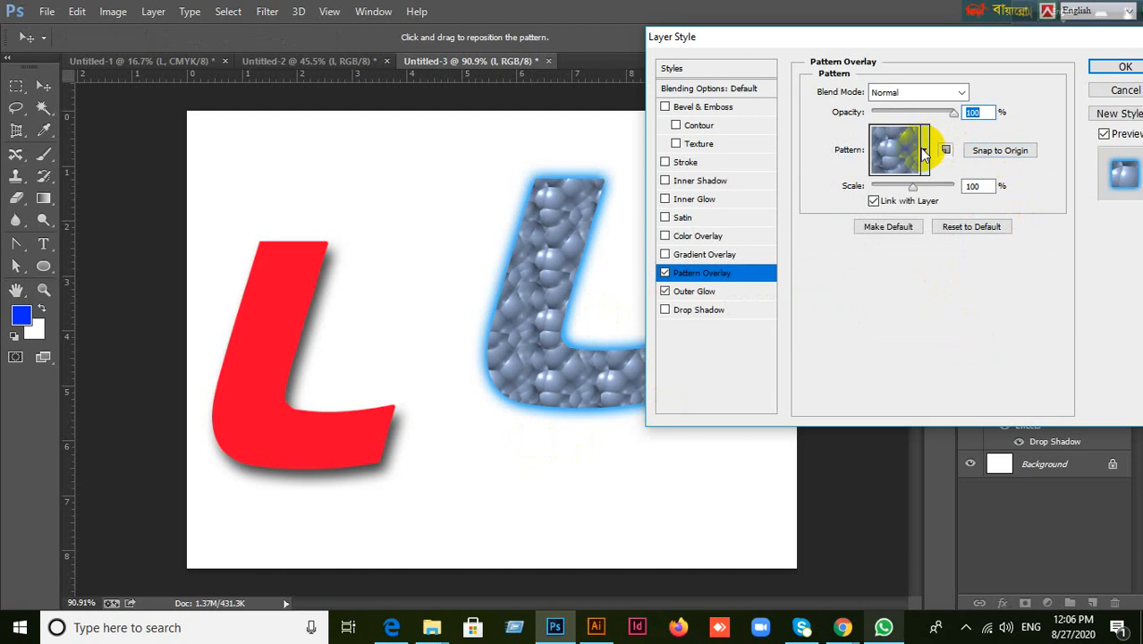
pyautogui.click(925, 150)
pyautogui.click(898, 227)
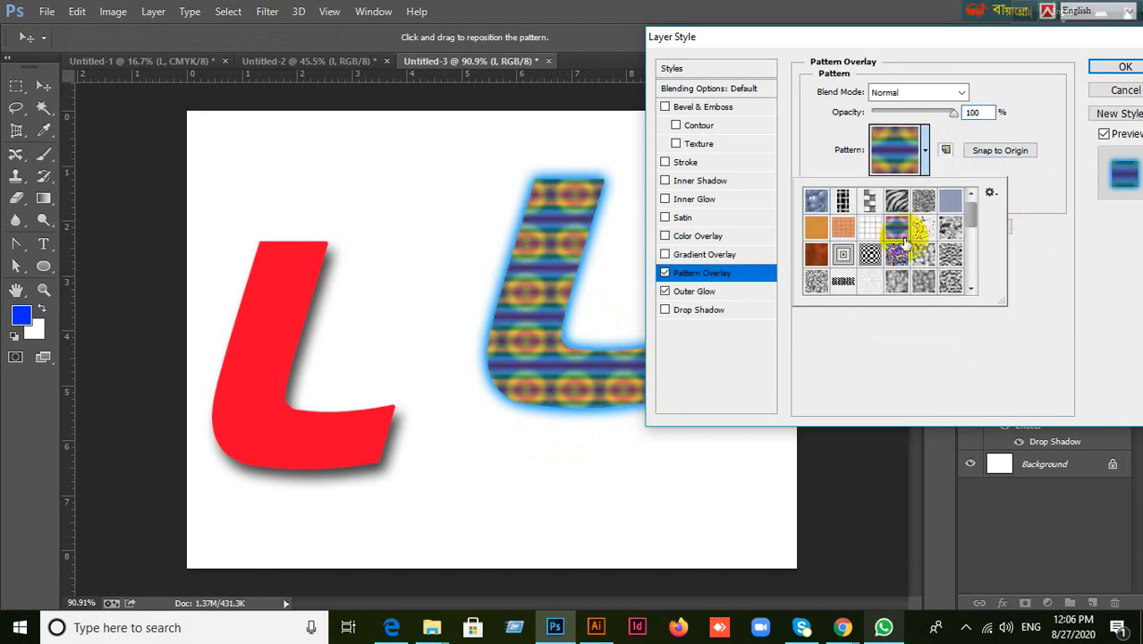
pyautogui.click(898, 201)
pyautogui.click(925, 228)
pyautogui.click(924, 255)
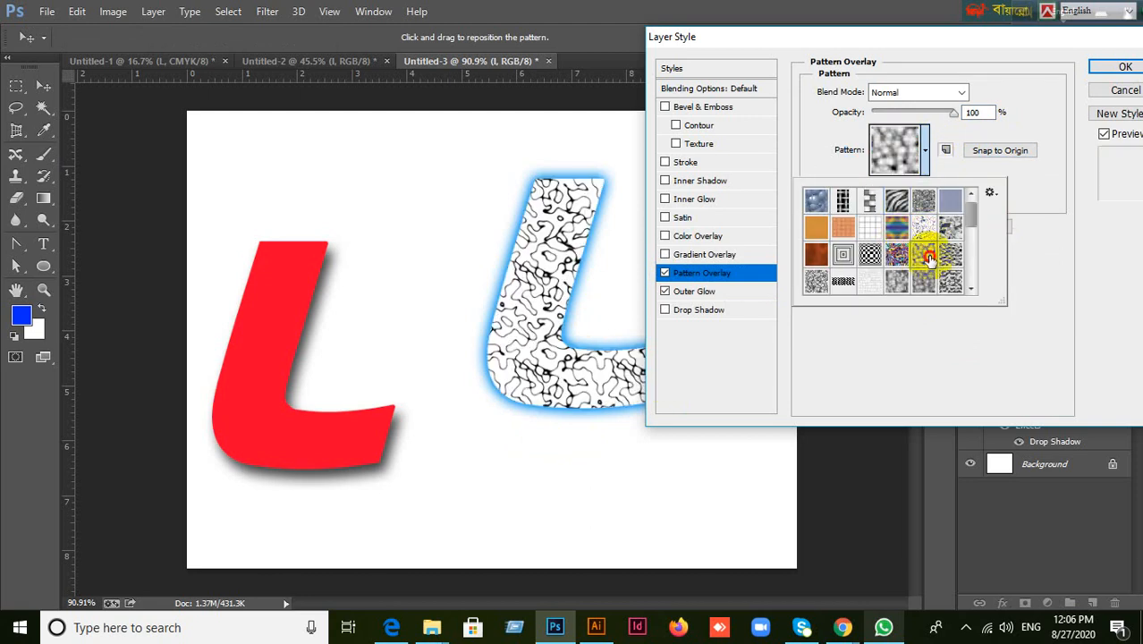
pyautogui.click(927, 282)
pyautogui.click(897, 282)
pyautogui.click(870, 282)
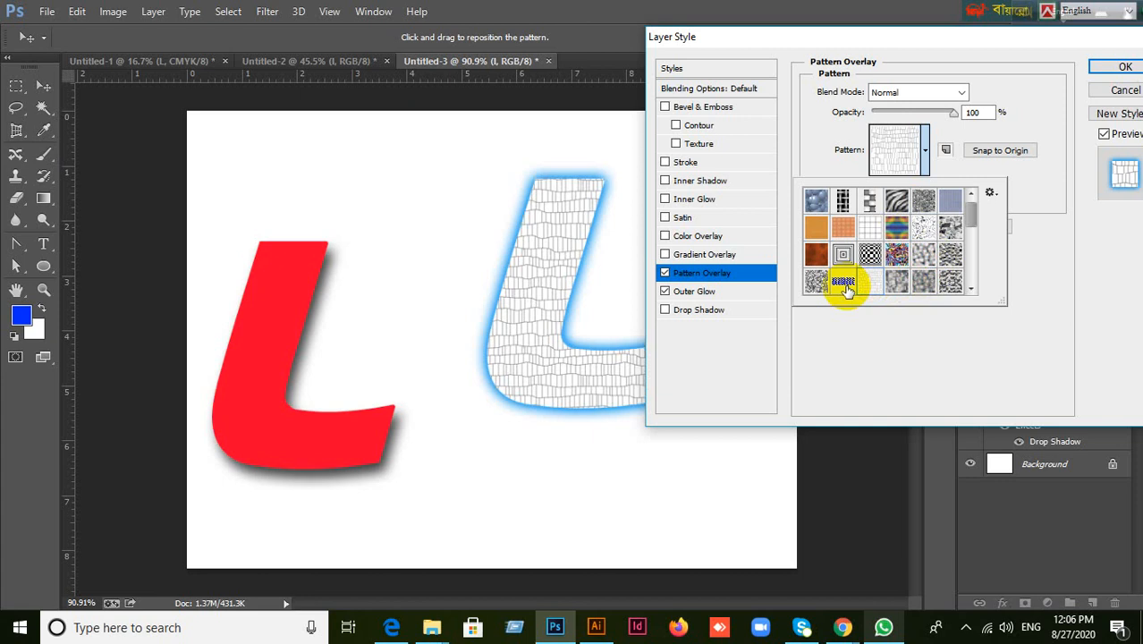
# Append the Texture Fill 2 set to the available overlay patterns.
pyautogui.click(989, 193)
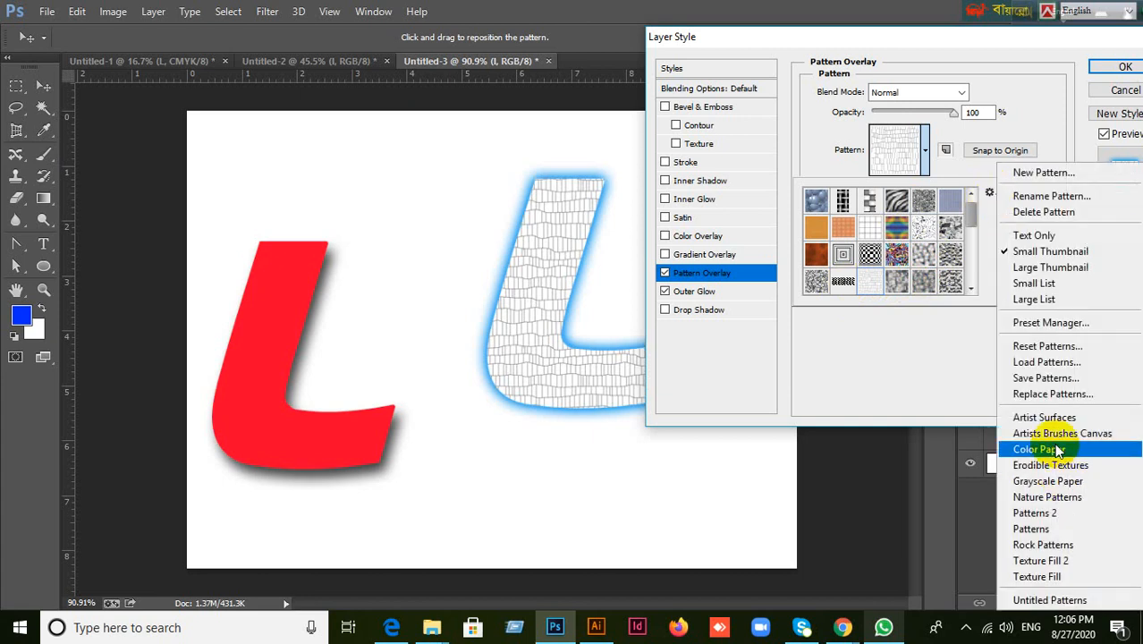
pyautogui.click(1042, 559)
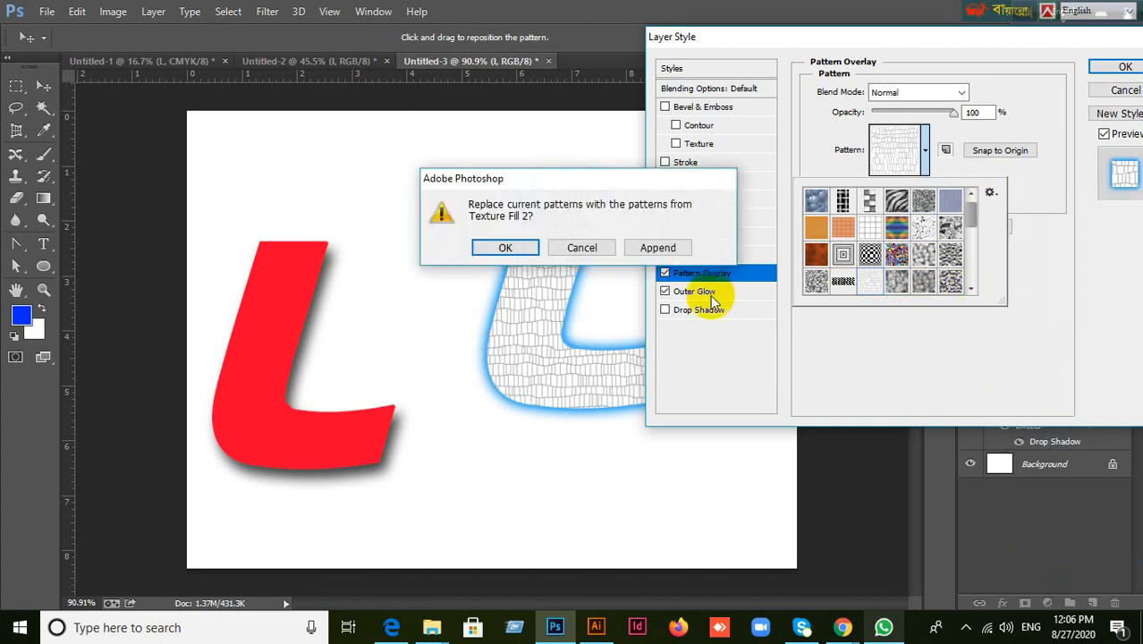
pyautogui.click(659, 248)
# Try a gray faceted stone pattern and the pattern of diagonal black squares on the L.
pyautogui.click(949, 279)
pyautogui.click(948, 256)
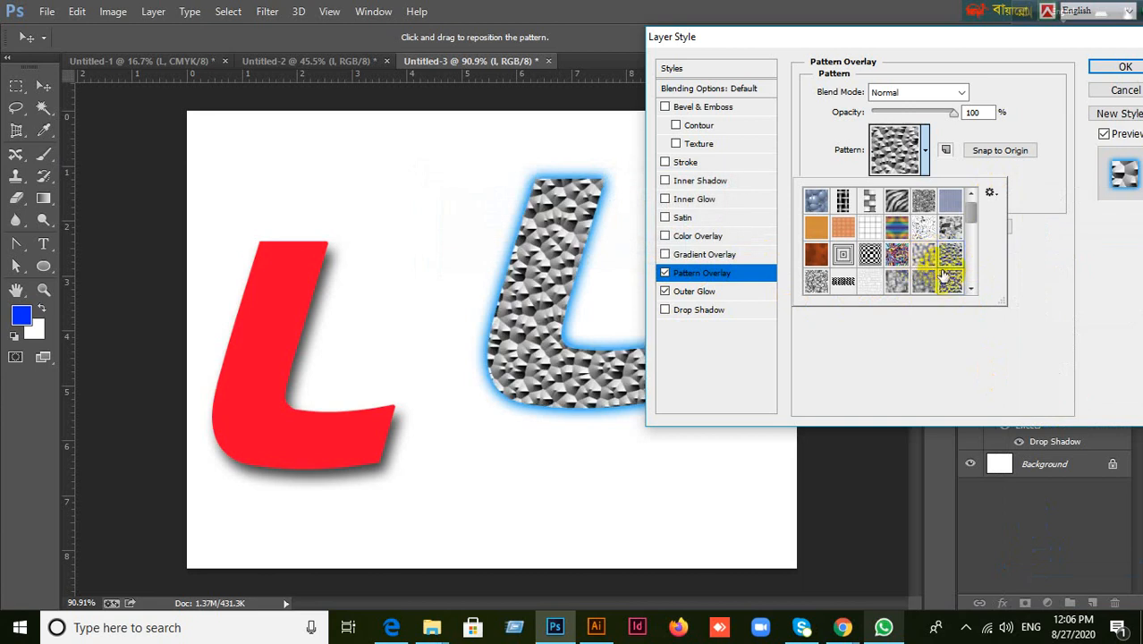
pyautogui.scroll(1, 950, 268)
pyautogui.scroll(-3, 950, 268)
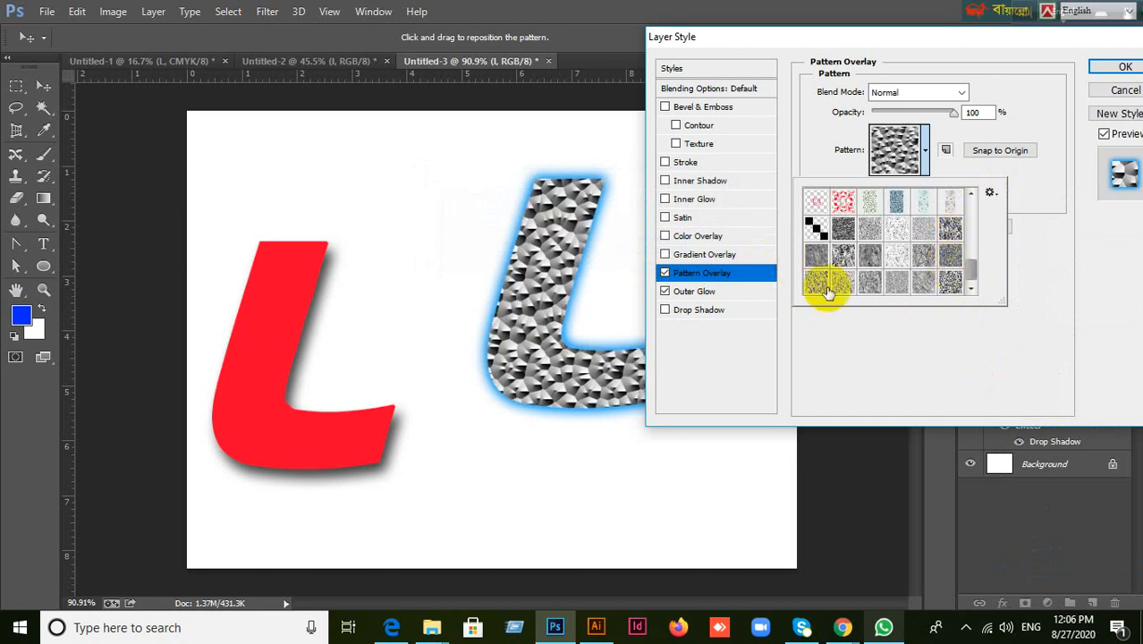
pyautogui.click(816, 229)
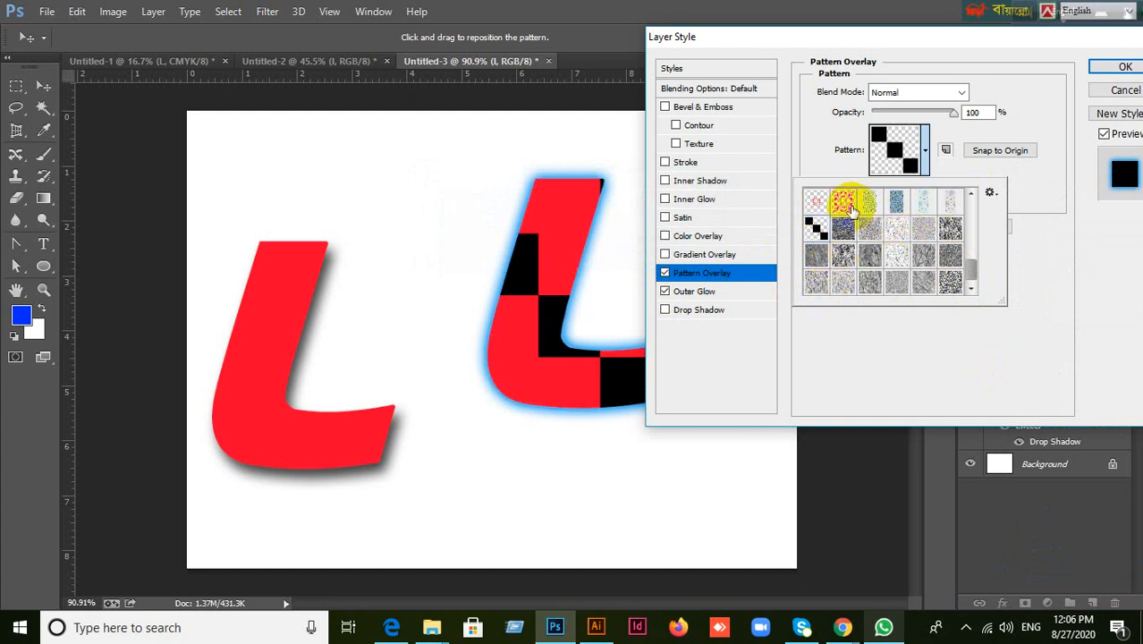
pyautogui.scroll(3, 876, 235)
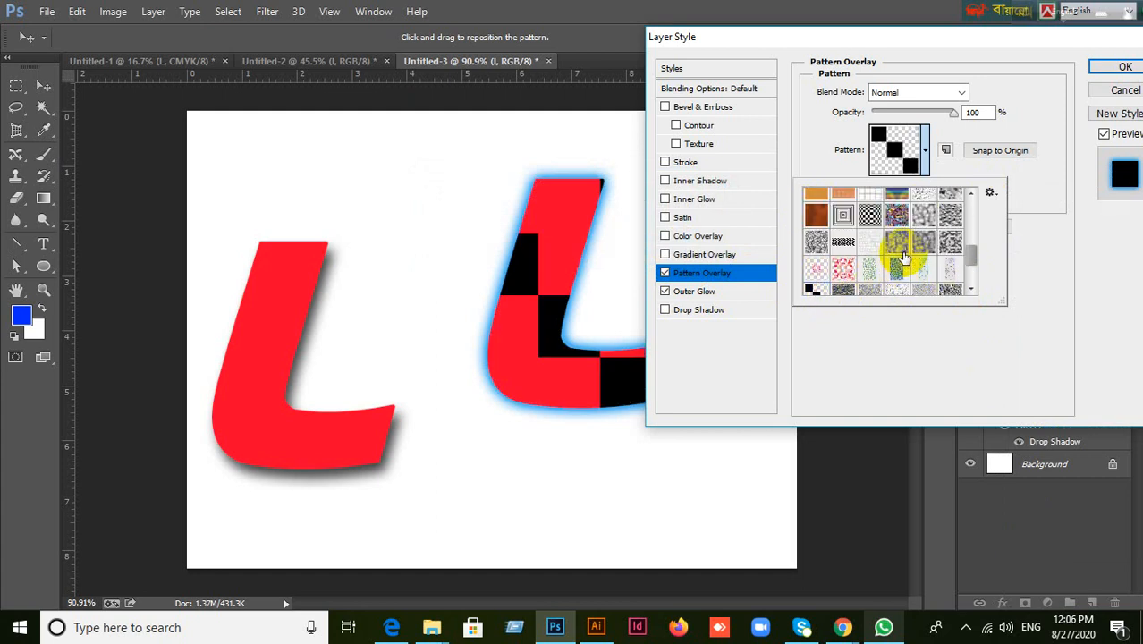
pyautogui.scroll(3, 905, 257)
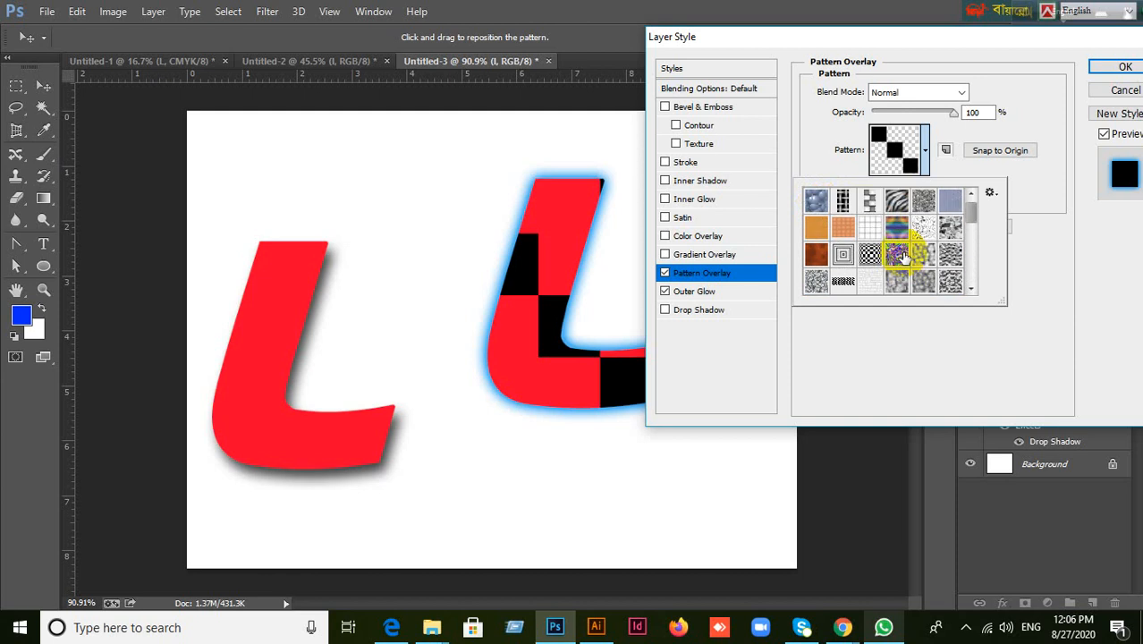
# Apply the white grid pattern to the L and reduce the overlay's scale.
pyautogui.click(869, 227)
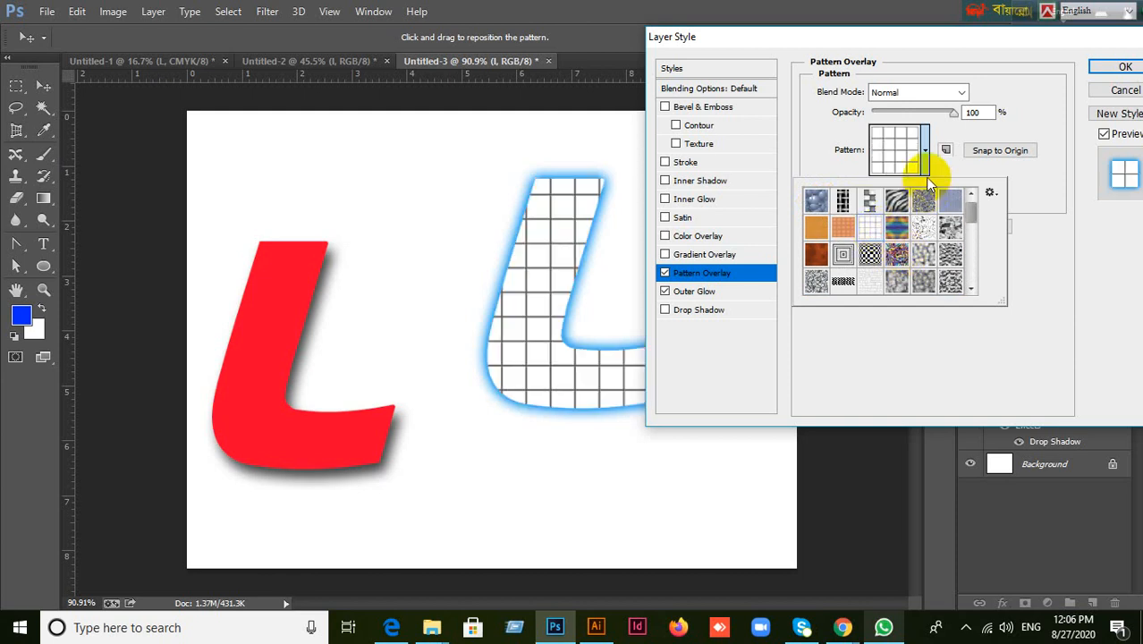
pyautogui.click(922, 152)
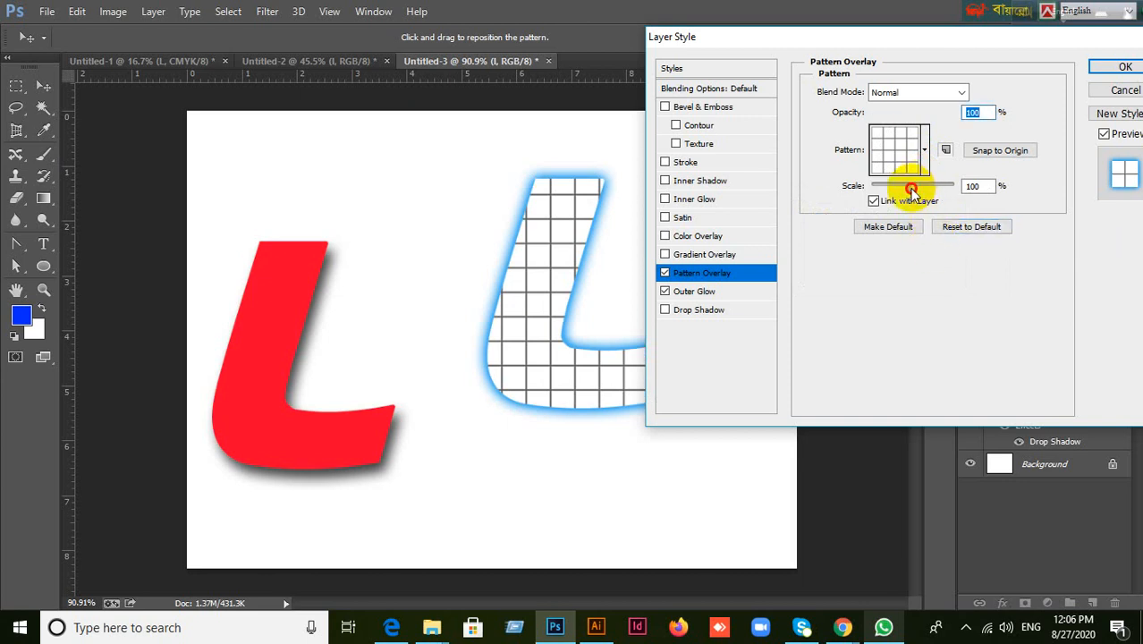
pyautogui.moveTo(911, 190); pyautogui.dragTo(883, 187)
# Switch the overlay to the black-and-white zebra stripe pattern and set its scale to 21%.
pyautogui.click(922, 148)
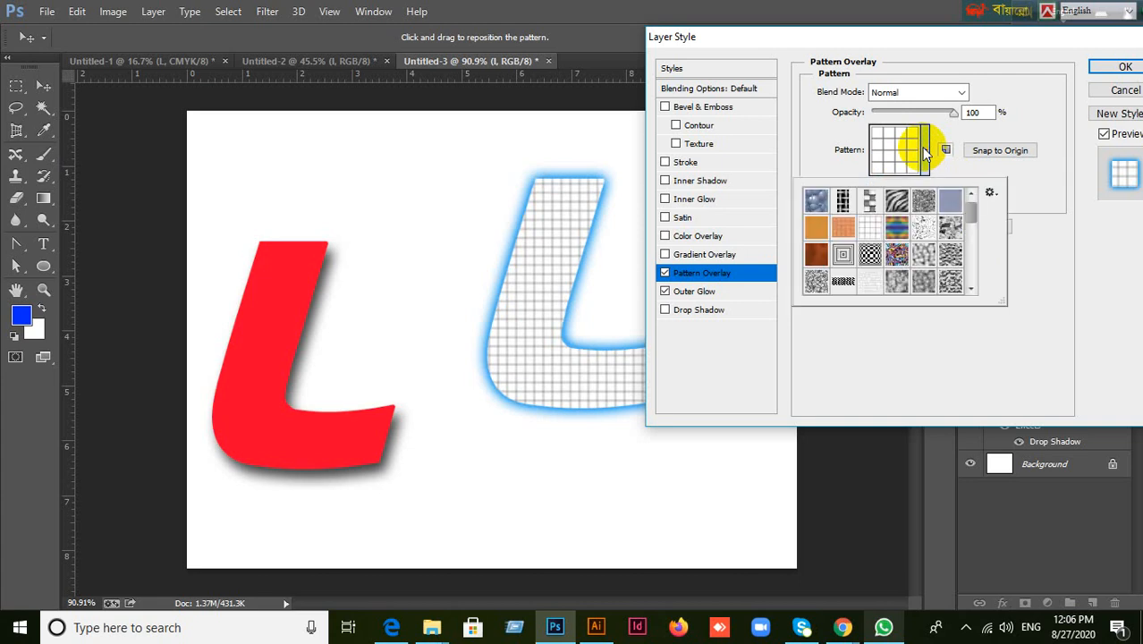
pyautogui.click(897, 202)
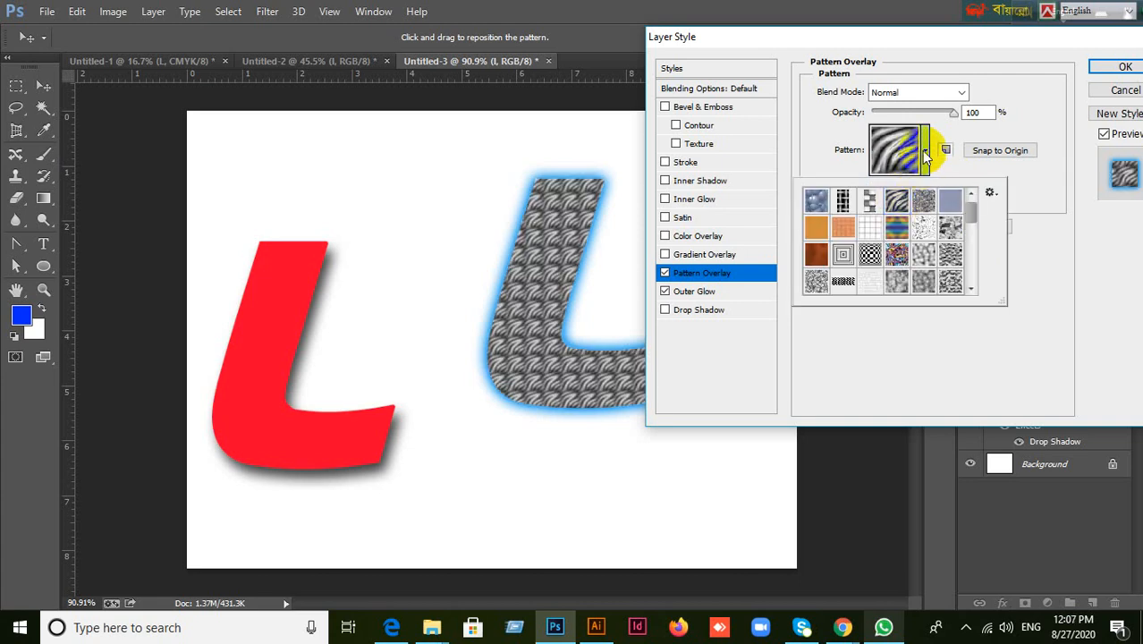
pyautogui.click(926, 151)
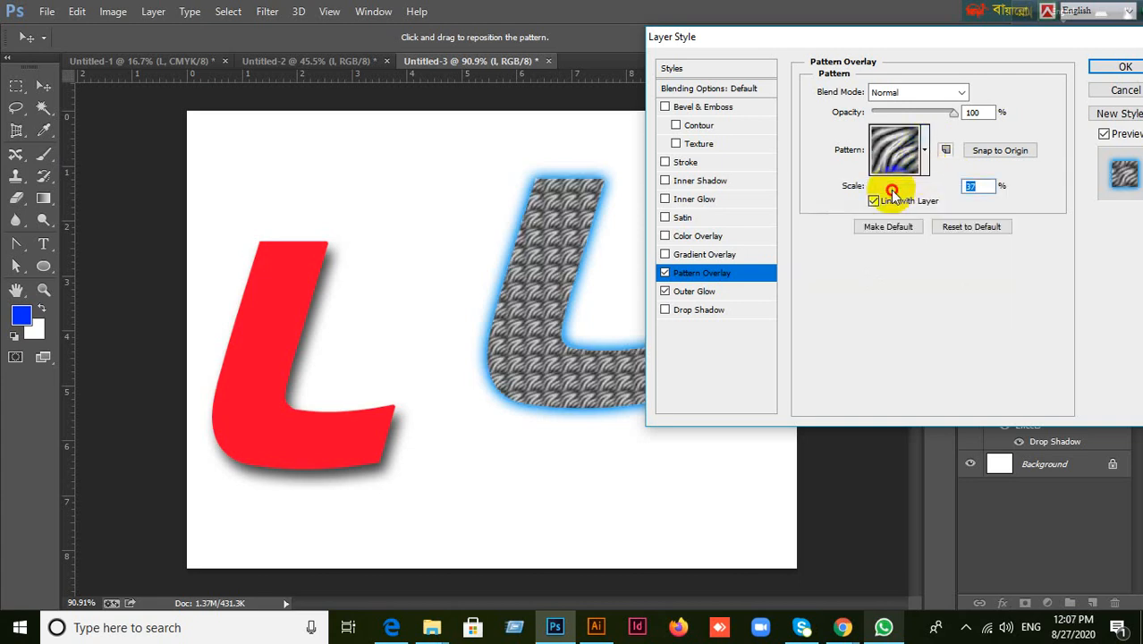
pyautogui.moveTo(904, 196); pyautogui.dragTo(892, 196)
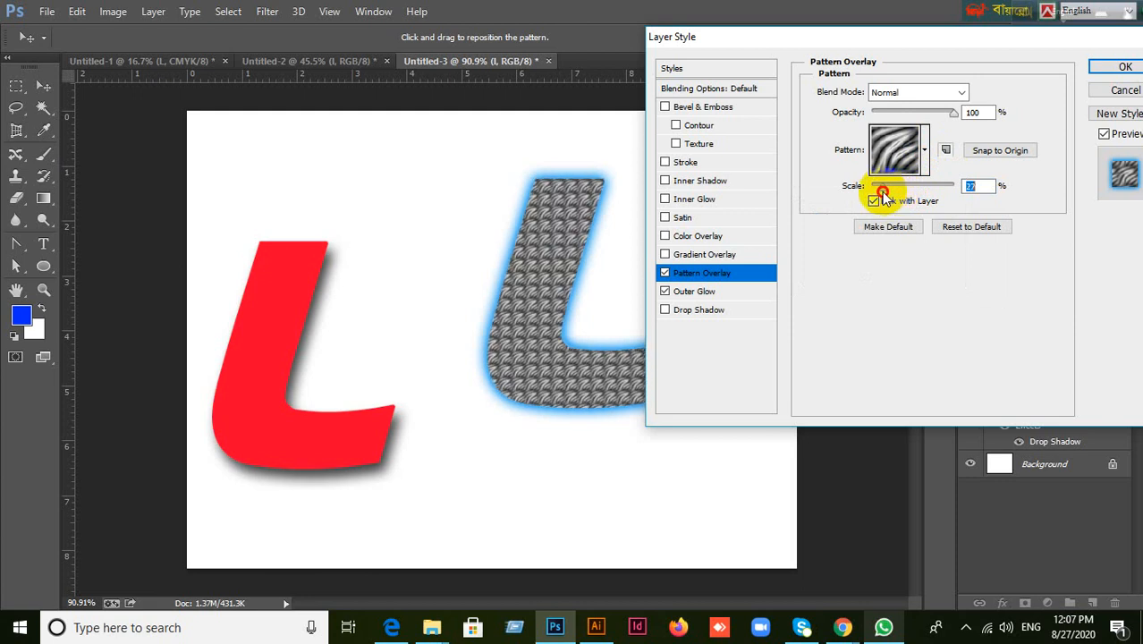
pyautogui.moveTo(889, 196)
pyautogui.mouseDown()
pyautogui.moveTo(875, 196)
pyautogui.moveTo(921, 190)
pyautogui.moveTo(883, 190)
pyautogui.mouseUp()
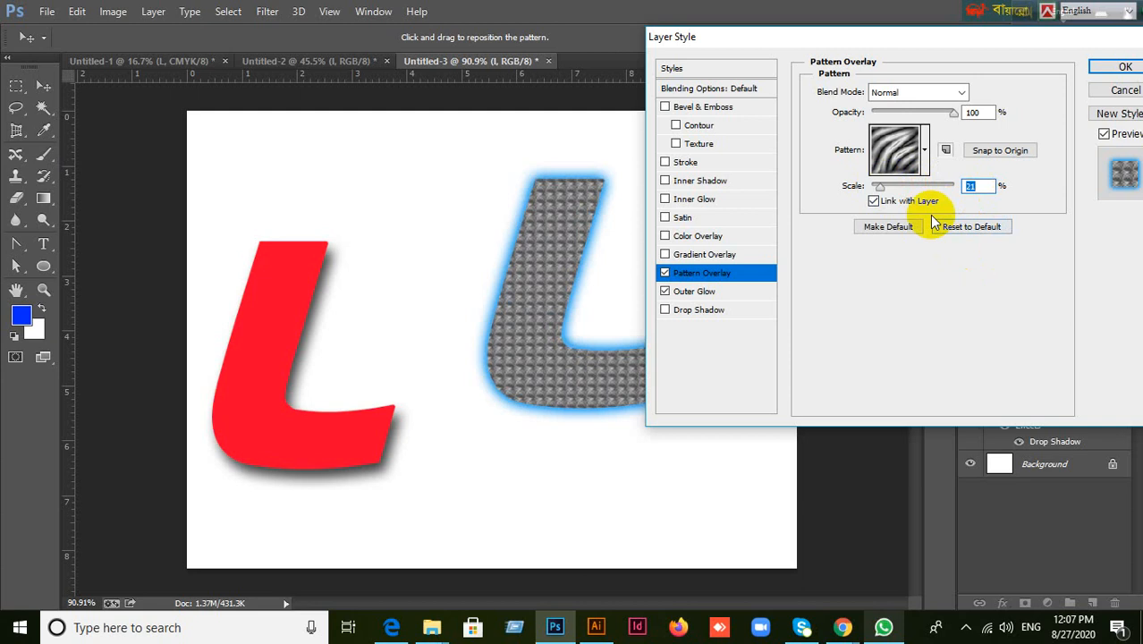
# Apply the orange tile pattern to the L and increase the overlay's scale to 55%.
pyautogui.click(927, 154)
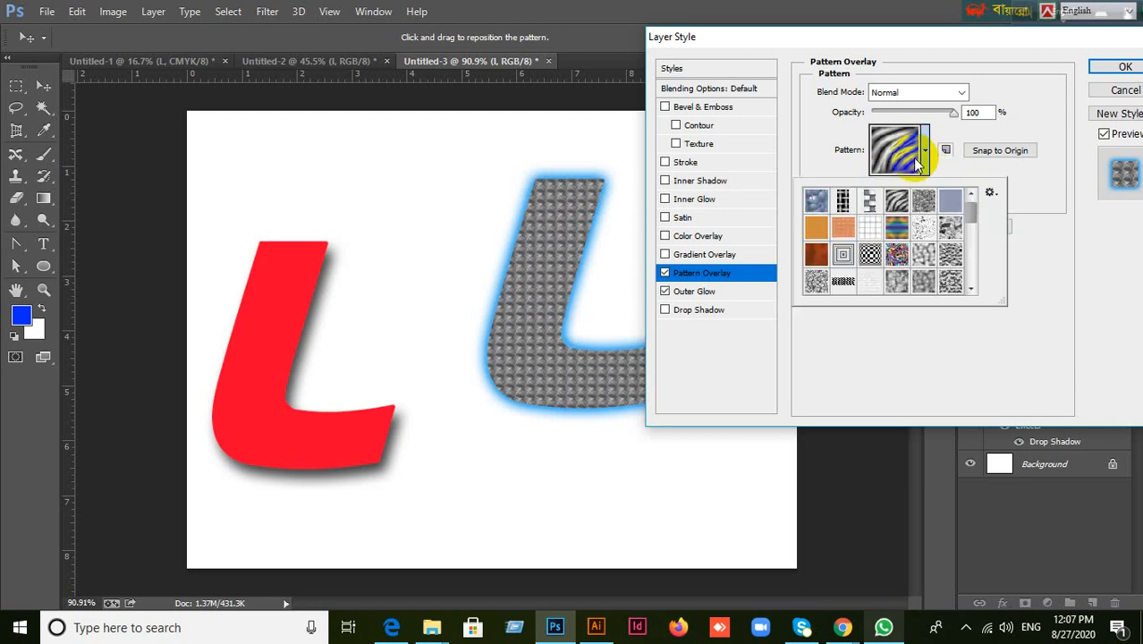
pyautogui.click(841, 231)
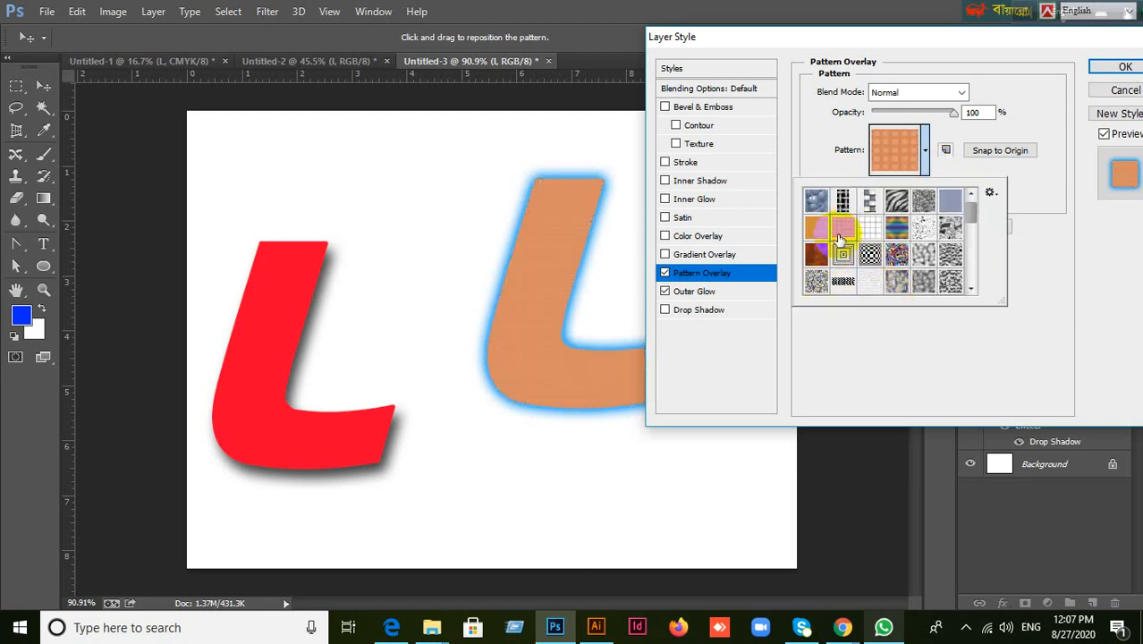
pyautogui.click(926, 154)
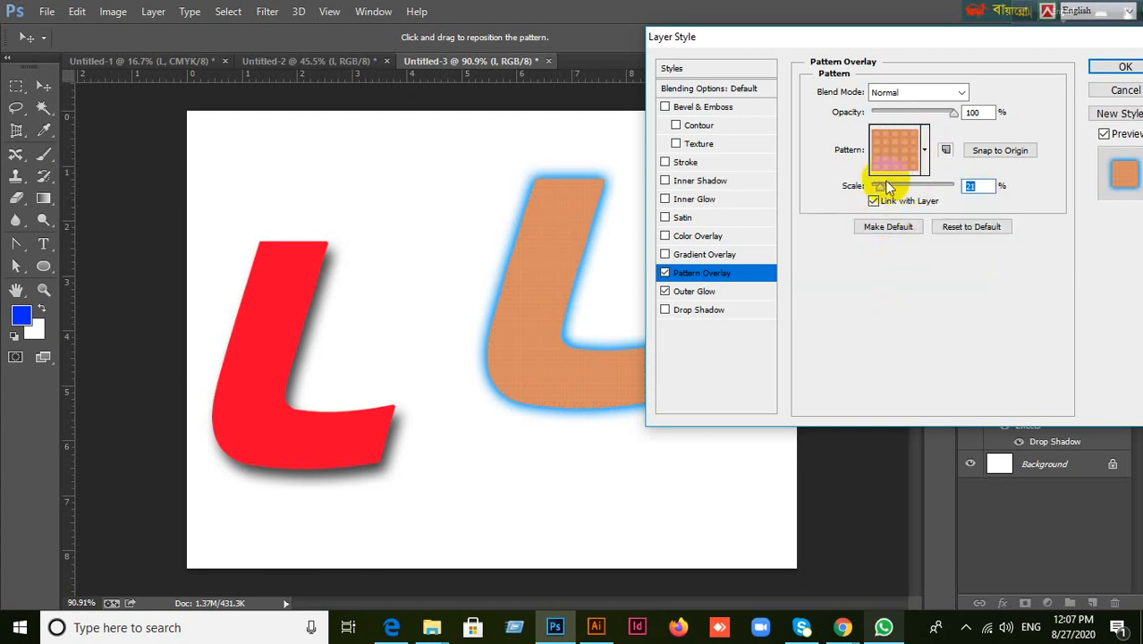
pyautogui.moveTo(880, 187); pyautogui.dragTo(894, 185)
# Append the Rock Patterns set to the available overlay patterns.
pyautogui.click(926, 150)
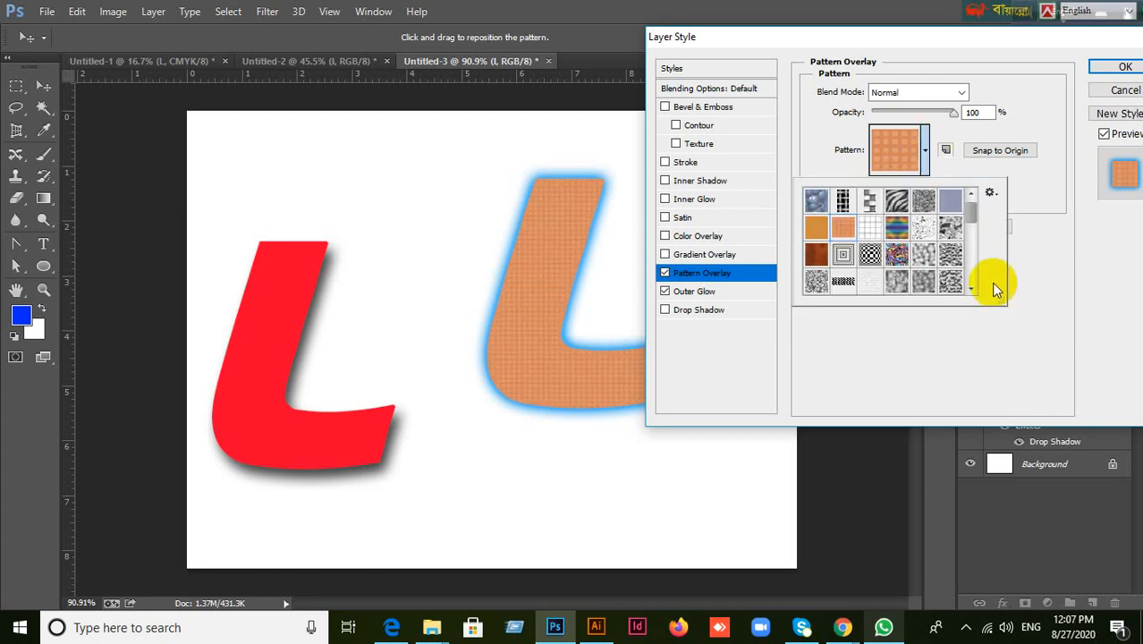
pyautogui.click(990, 194)
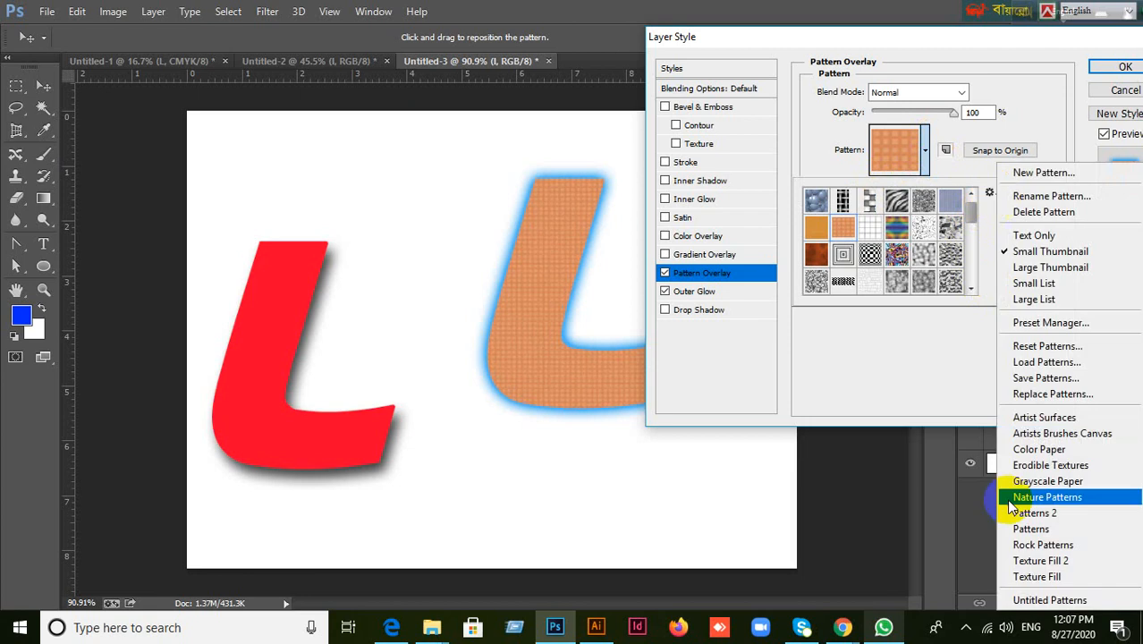
pyautogui.click(1057, 547)
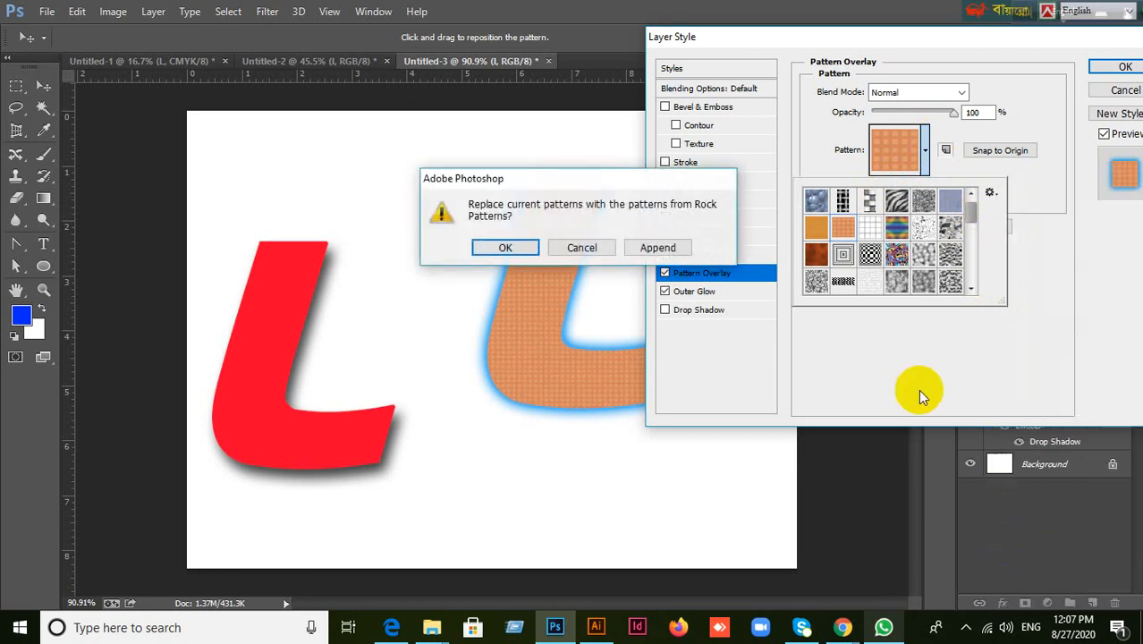
pyautogui.click(658, 248)
# Try the red stone pattern on the L, and switch the overlay to the dark gray gravel pattern.
pyautogui.scroll(-6, 863, 255)
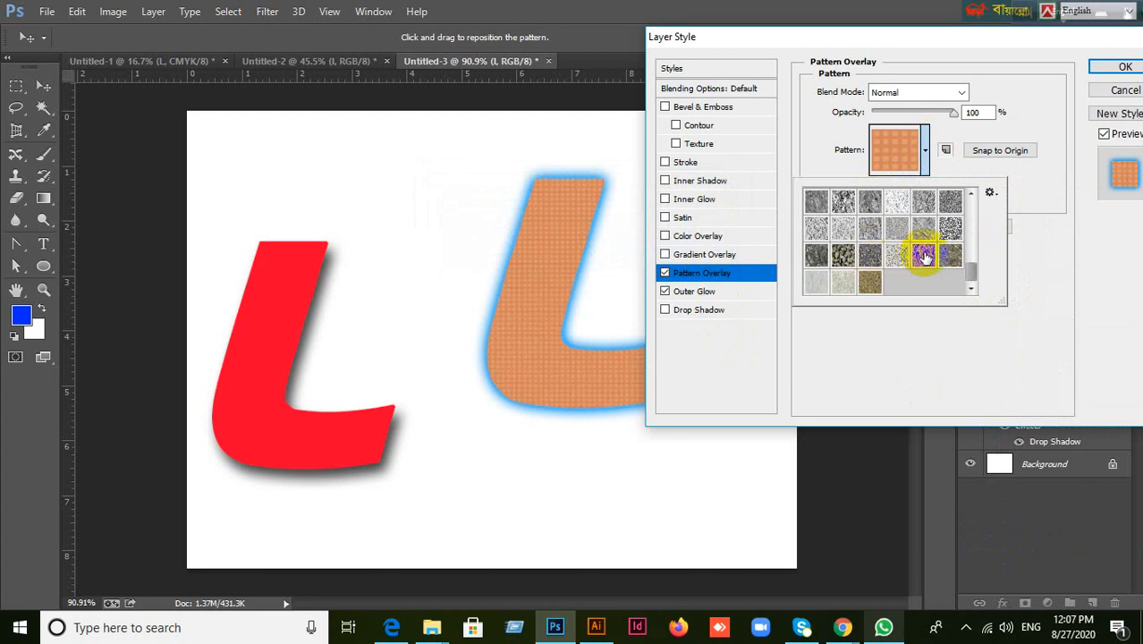
pyautogui.click(923, 254)
pyautogui.click(872, 257)
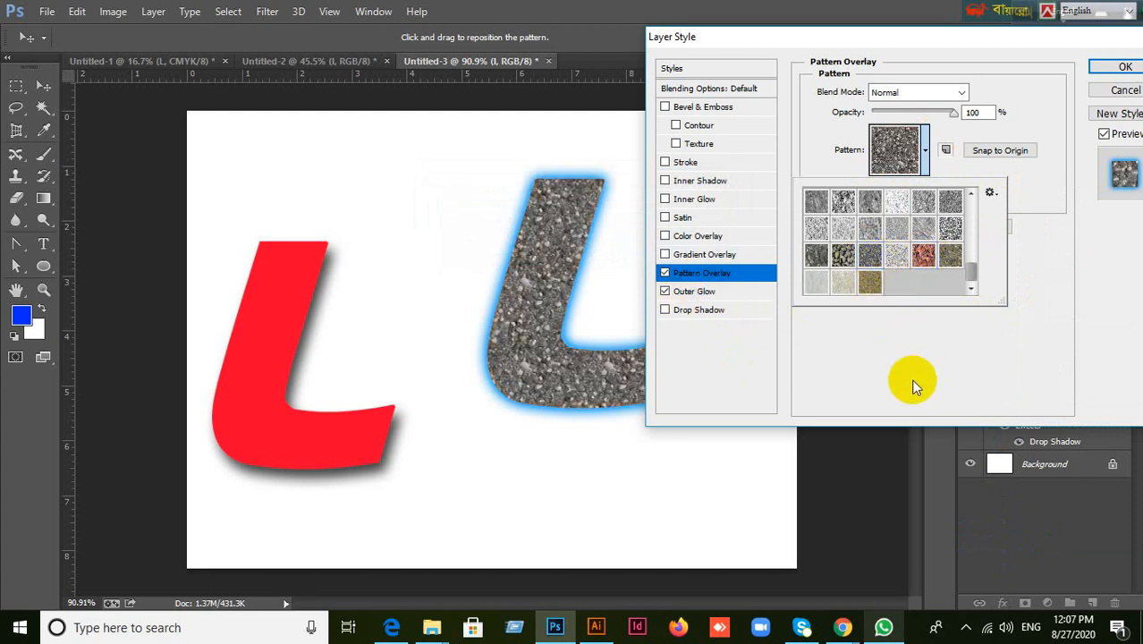
# Append the Artist Surfaces set to the available overlay patterns.
pyautogui.click(991, 193)
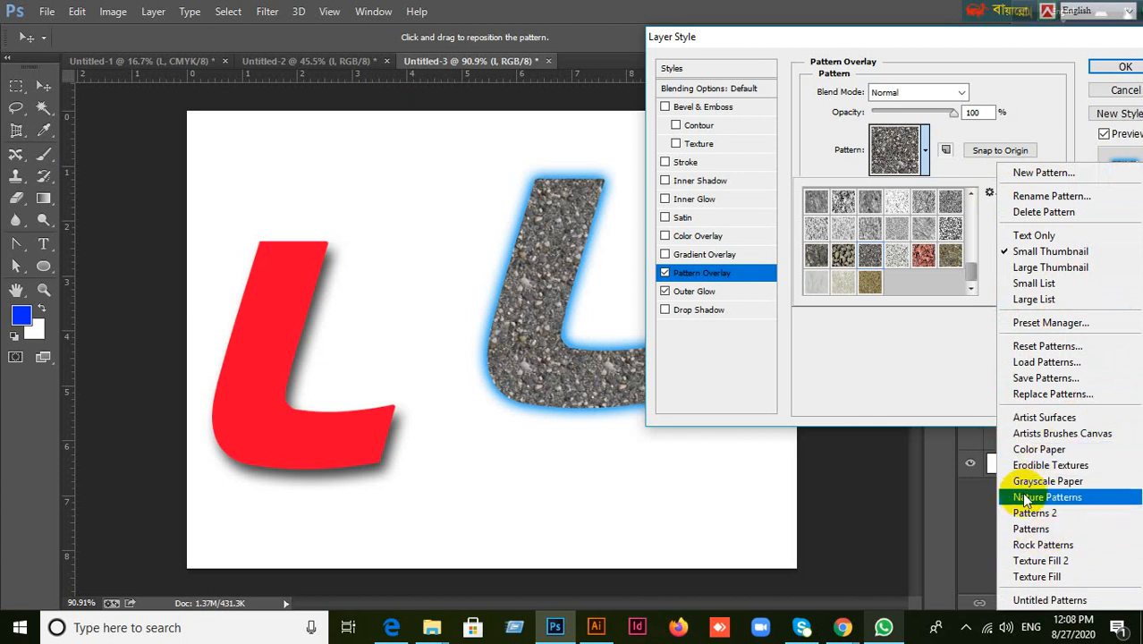
pyautogui.click(1029, 417)
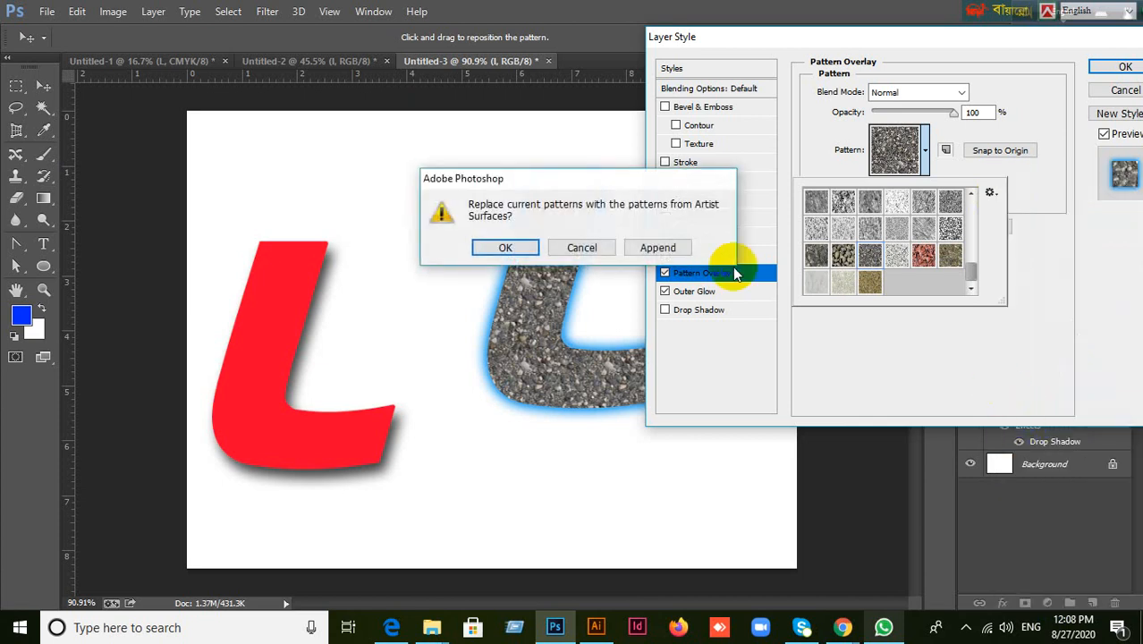
pyautogui.click(657, 248)
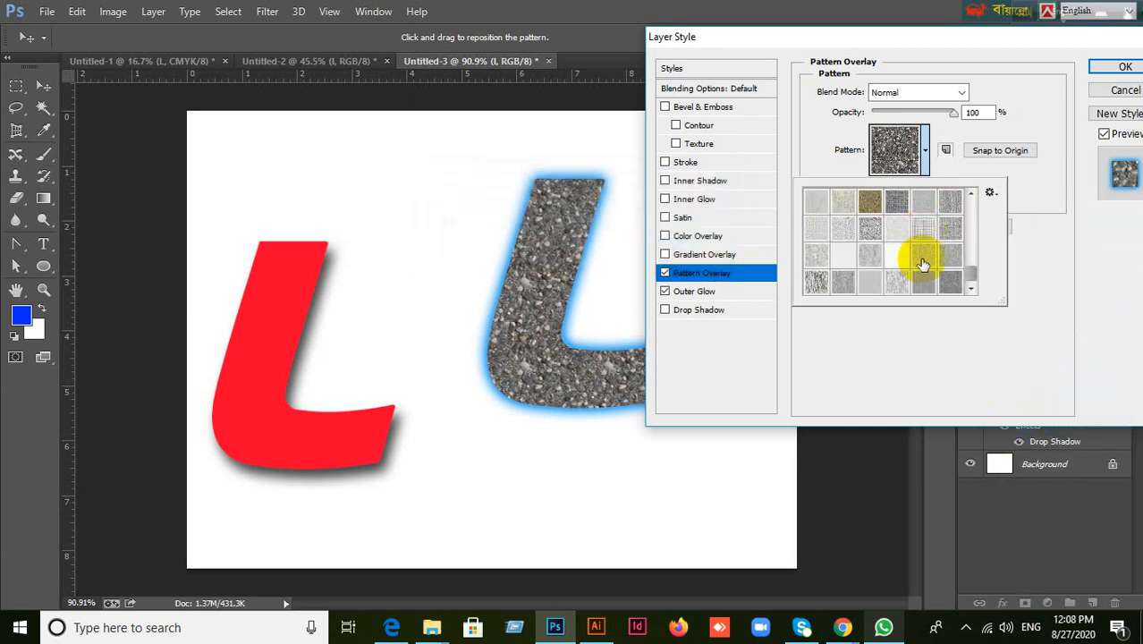
# Apply the woven mesh pattern to the L at 128% scale and snap it to the origin.
pyautogui.click(930, 257)
pyautogui.click(923, 234)
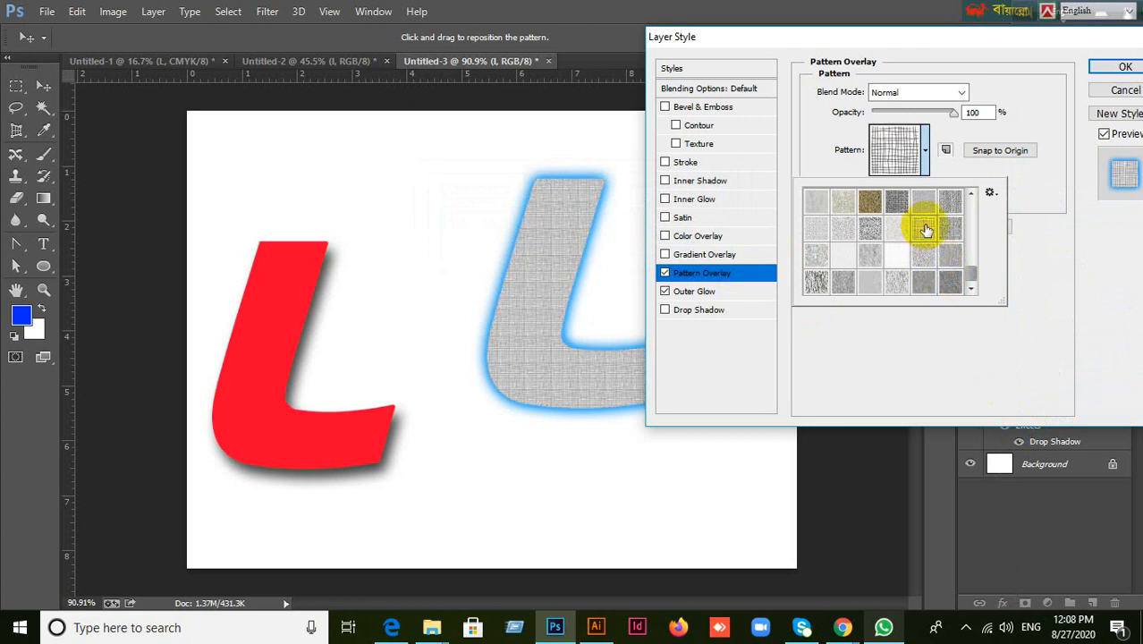
pyautogui.click(922, 152)
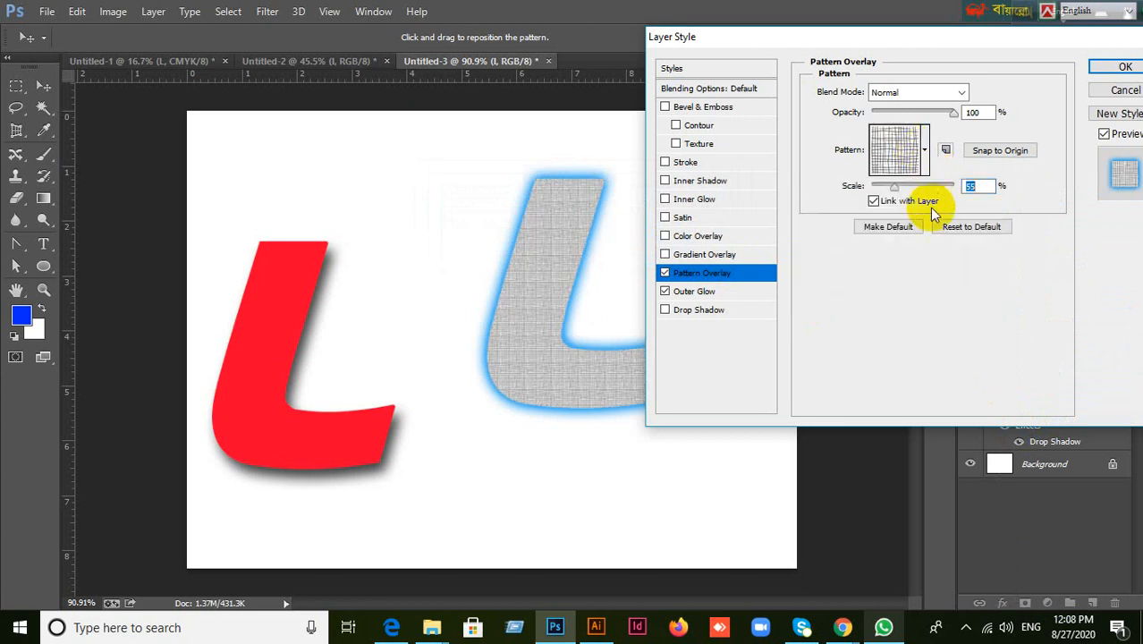
pyautogui.click(911, 186)
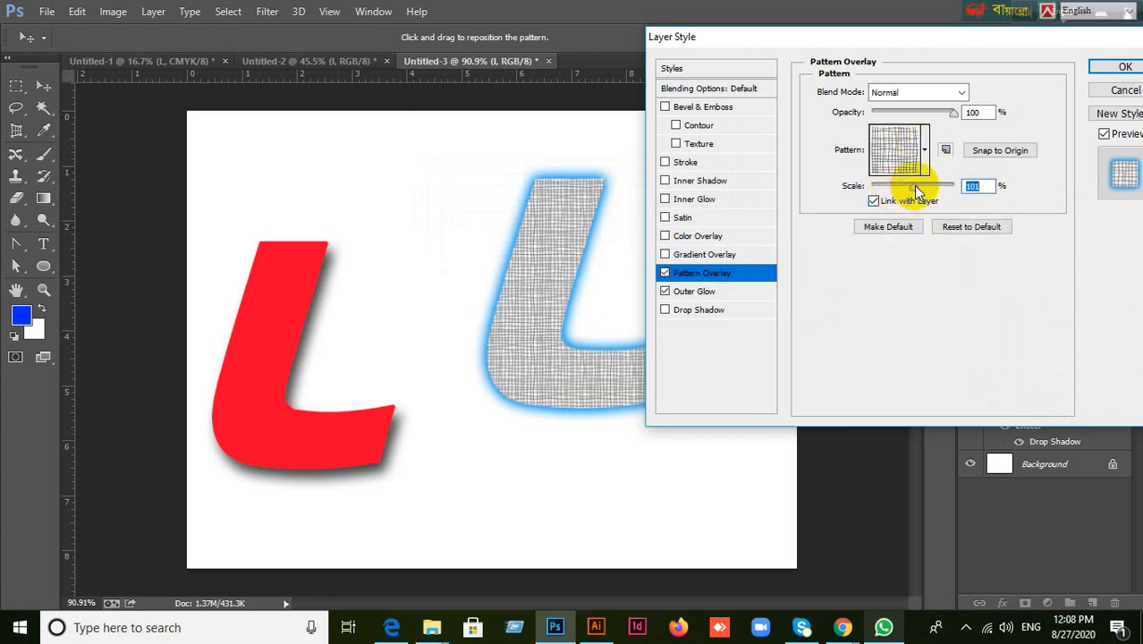
pyautogui.moveTo(913, 185)
pyautogui.mouseDown()
pyautogui.moveTo(932, 183)
pyautogui.moveTo(875, 184)
pyautogui.moveTo(923, 183)
pyautogui.moveTo(900, 190)
pyautogui.moveTo(913, 184)
pyautogui.mouseUp()
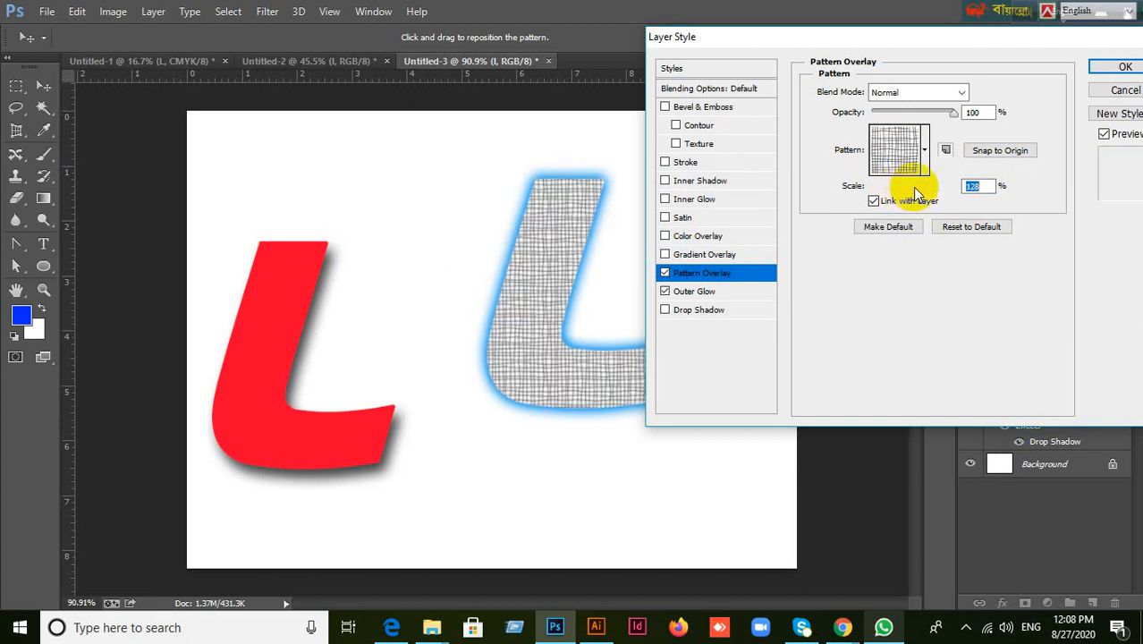
pyautogui.click(992, 151)
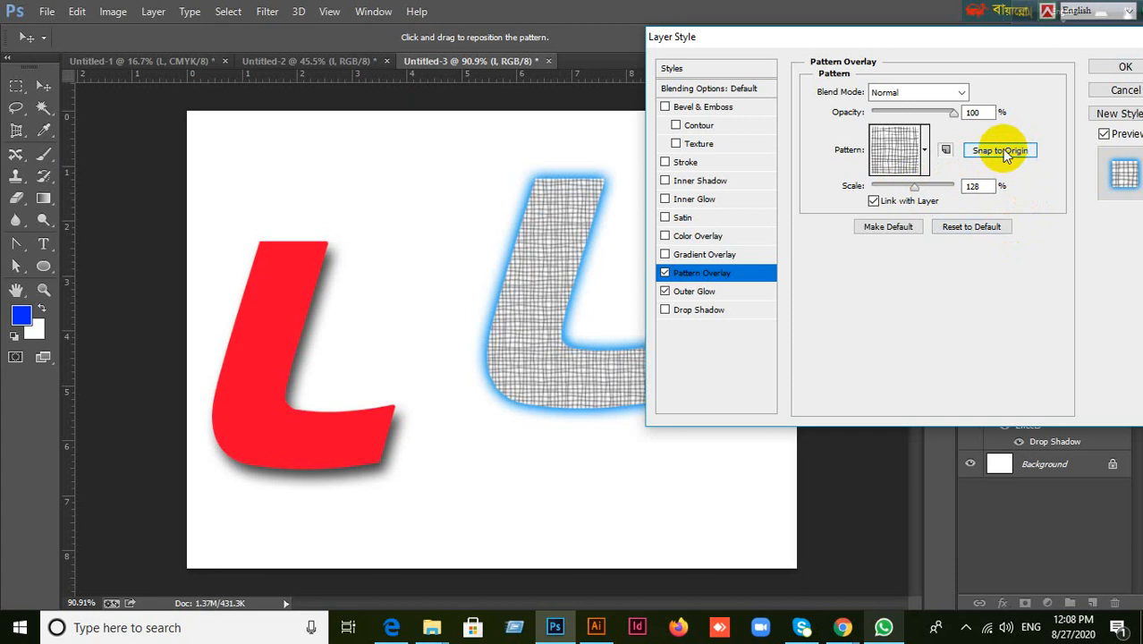
# Try the golden gravel pattern on the L, and switch the overlay to the diagonal black squares pattern.
pyautogui.click(924, 152)
pyautogui.click(869, 202)
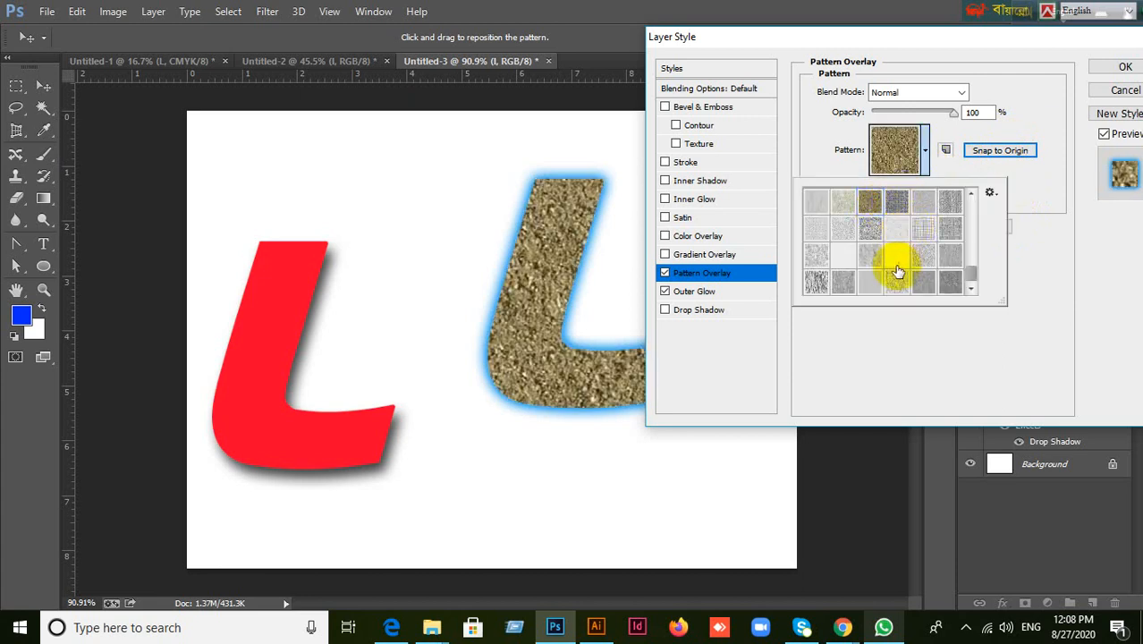
pyautogui.scroll(5, 900, 257)
pyautogui.scroll(-1, 900, 258)
pyautogui.click(810, 240)
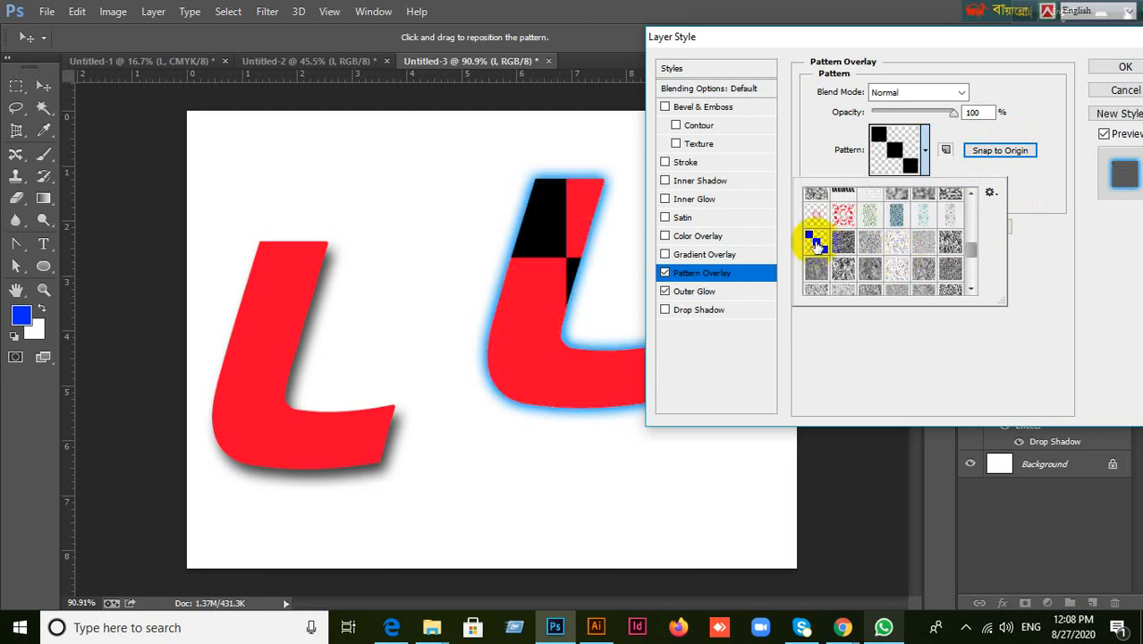
# Reduce the scale of the black squares overlay to 3%.
pyautogui.click(926, 160)
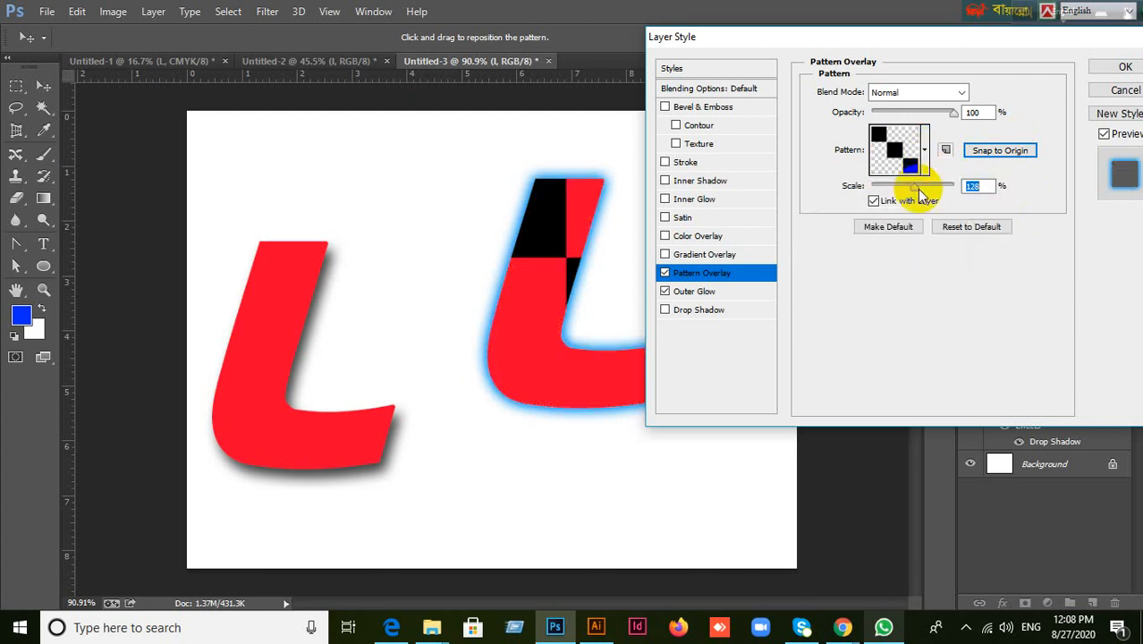
pyautogui.click(877, 190)
pyautogui.moveTo(878, 192); pyautogui.dragTo(874, 191)
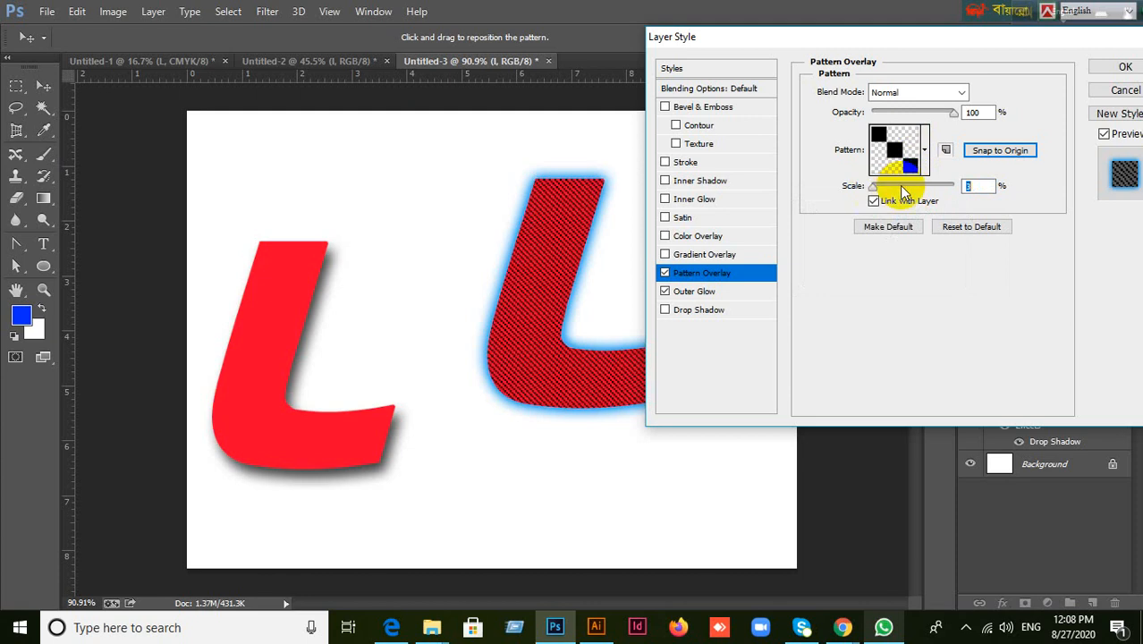
# Snap the black squares pattern to the origin and set its scale to 53%.
pyautogui.click(991, 152)
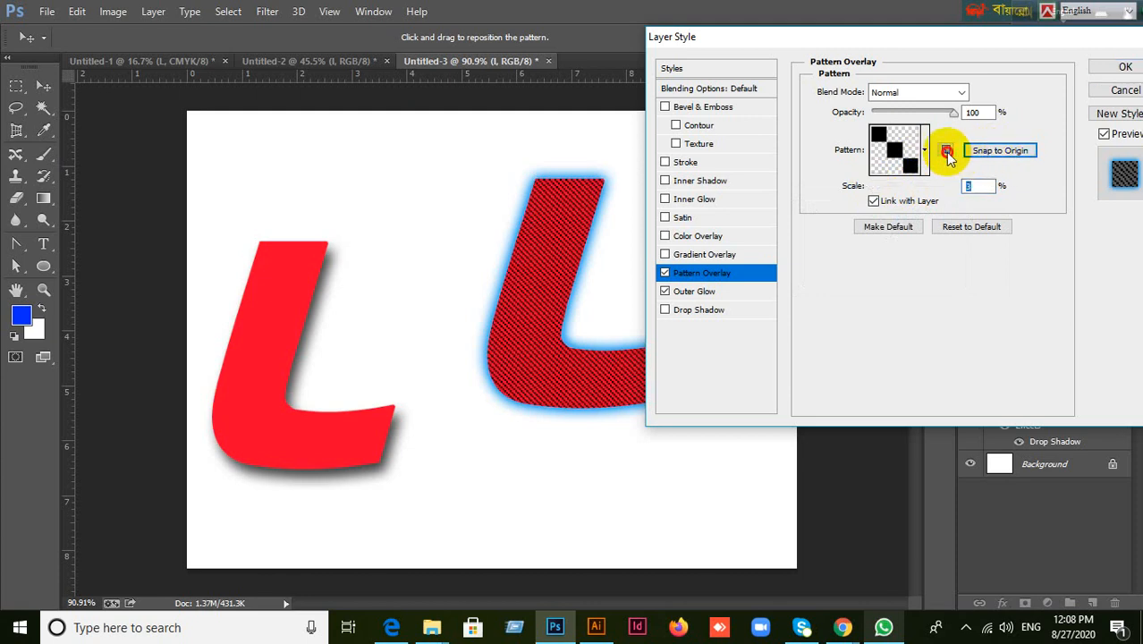
pyautogui.click(1005, 151)
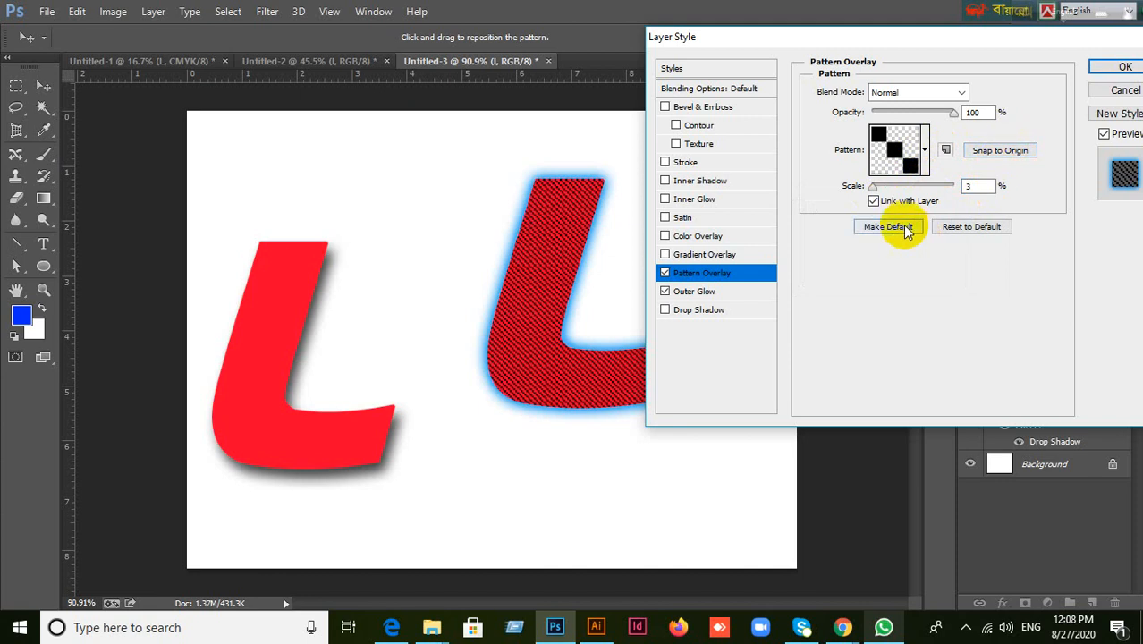
pyautogui.moveTo(881, 190); pyautogui.dragTo(894, 187)
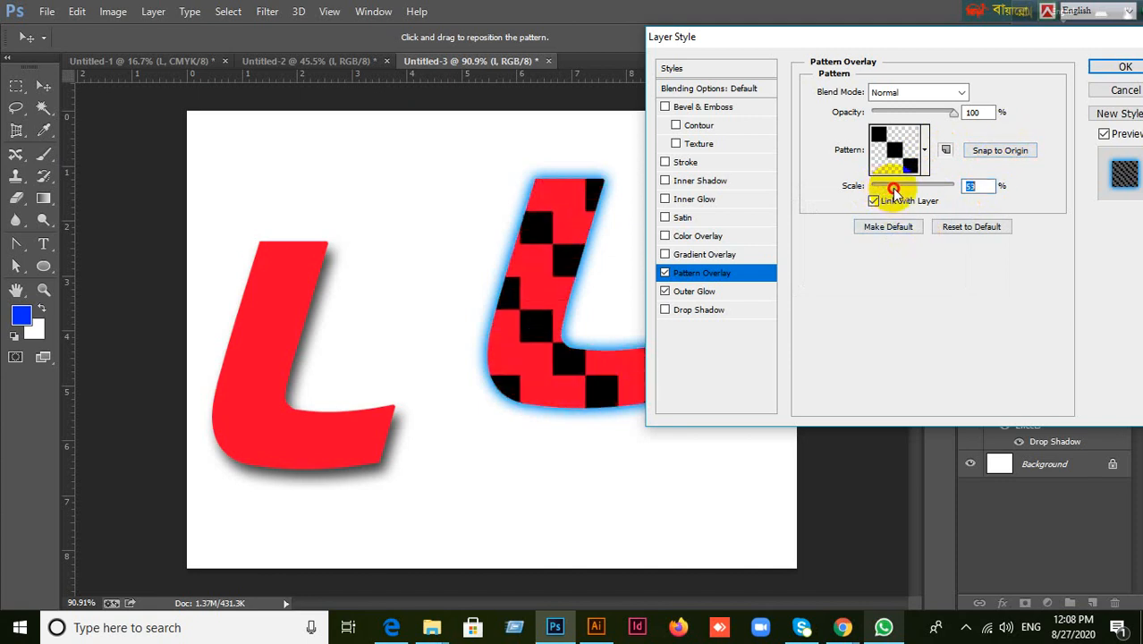
# Switch to the Google Meet window to check the call, and return to Photoshop.
pyautogui.moveTo(844, 634)
pyautogui.click(773, 557)
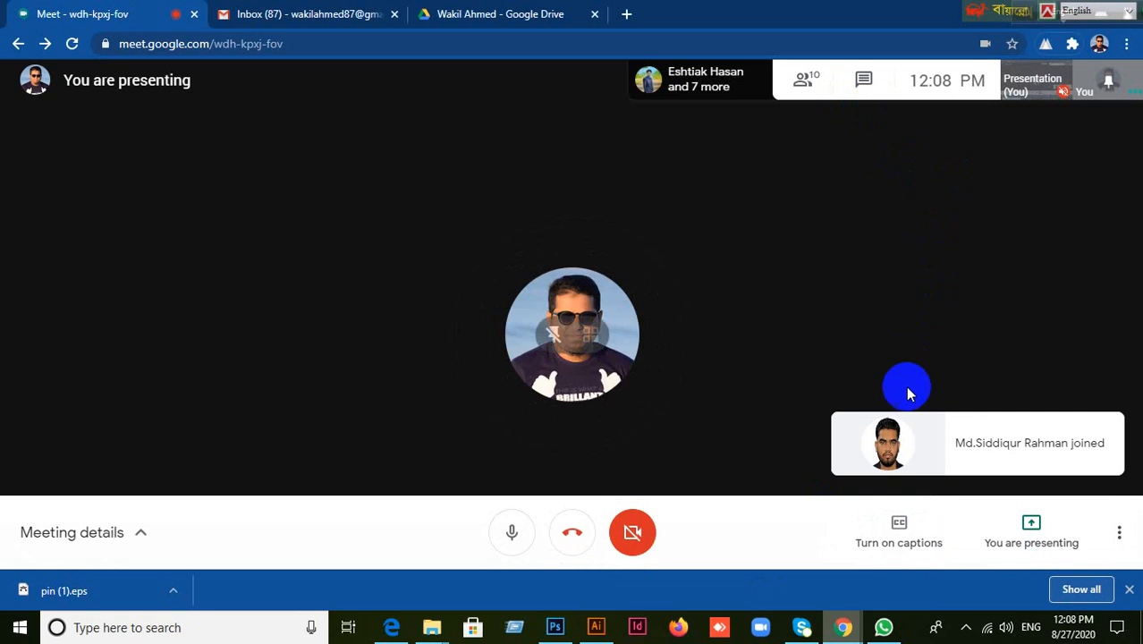
pyautogui.click(555, 627)
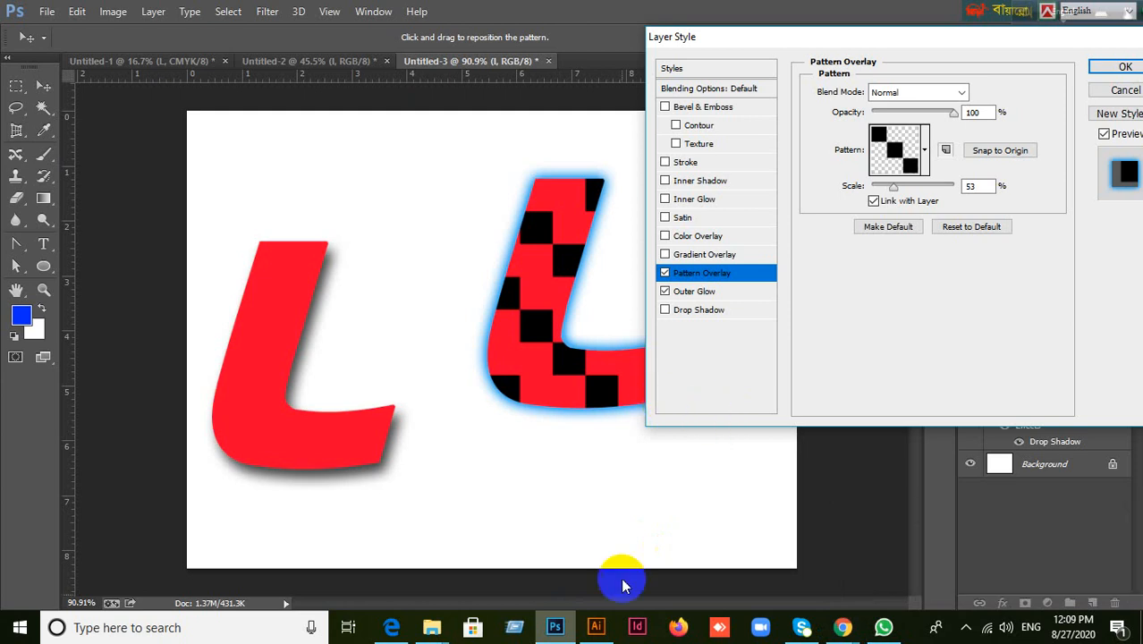
# Try to save the black squares pattern of the overlay as a new preset.
pyautogui.moveTo(939, 46); pyautogui.dragTo(895, 48)
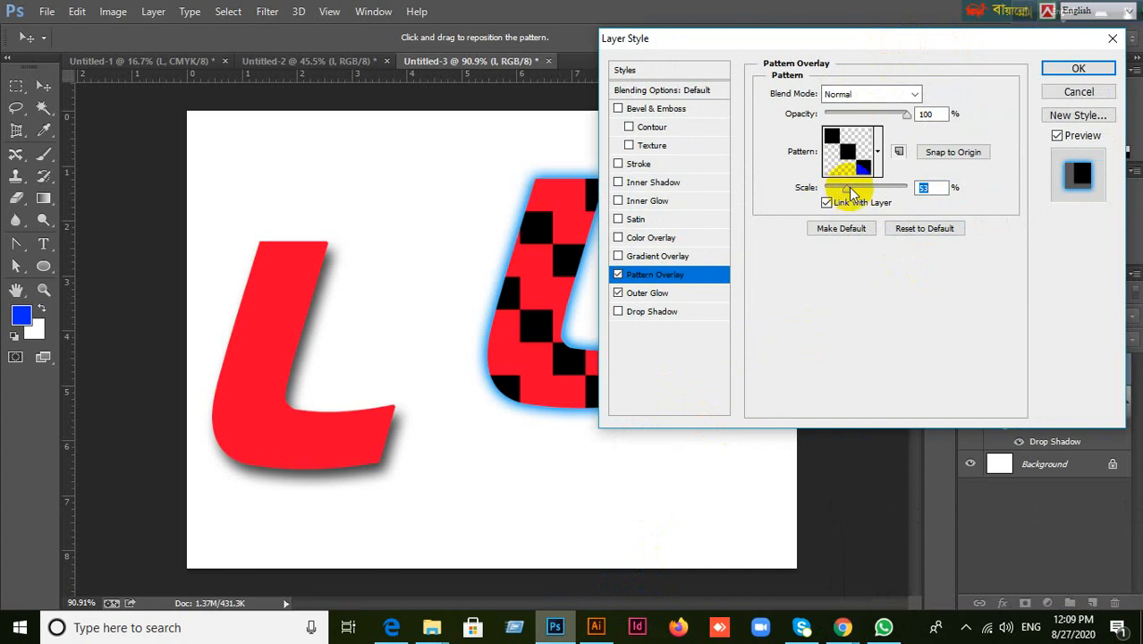
pyautogui.click(899, 152)
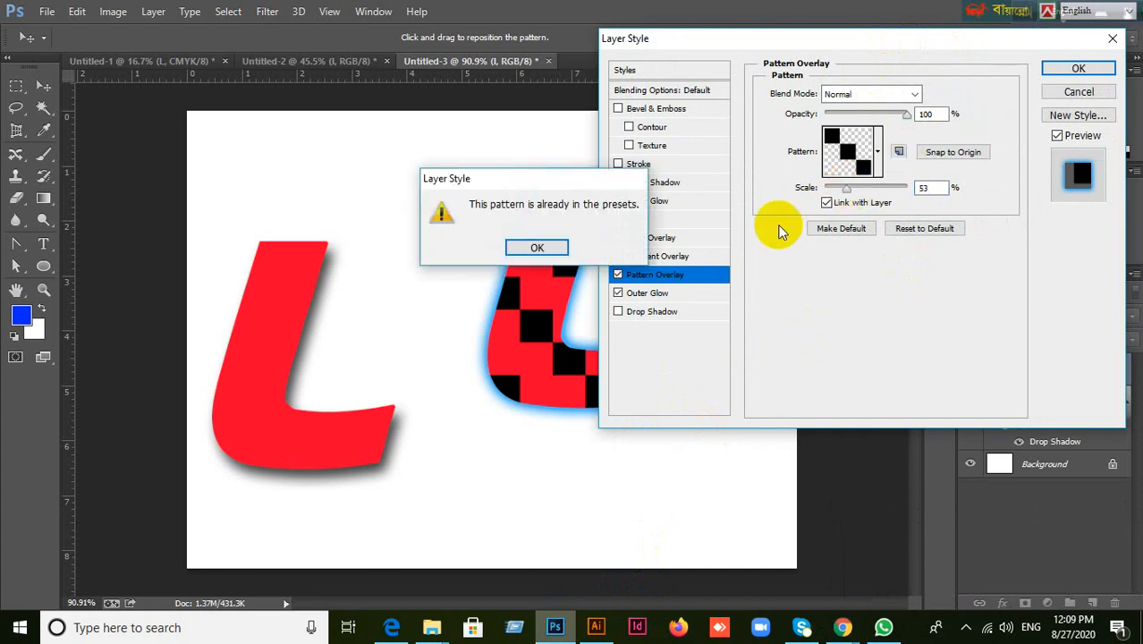
pyautogui.click(538, 248)
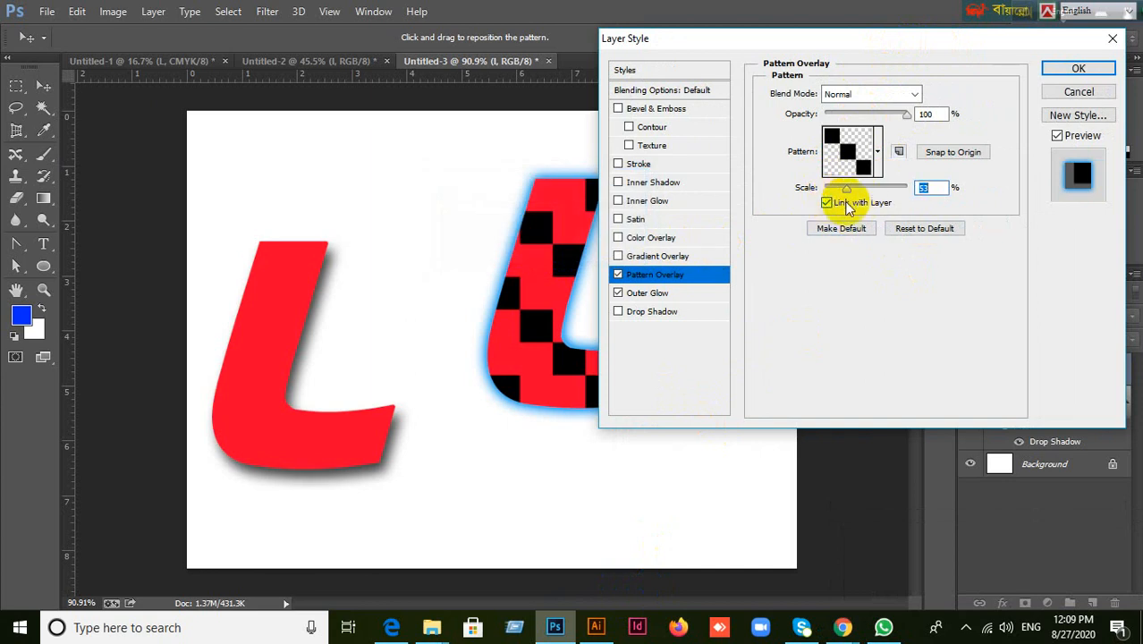
# Set the overlay's scale to 43% and try again to save the pattern as a preset.
pyautogui.moveTo(847, 186); pyautogui.dragTo(842, 193)
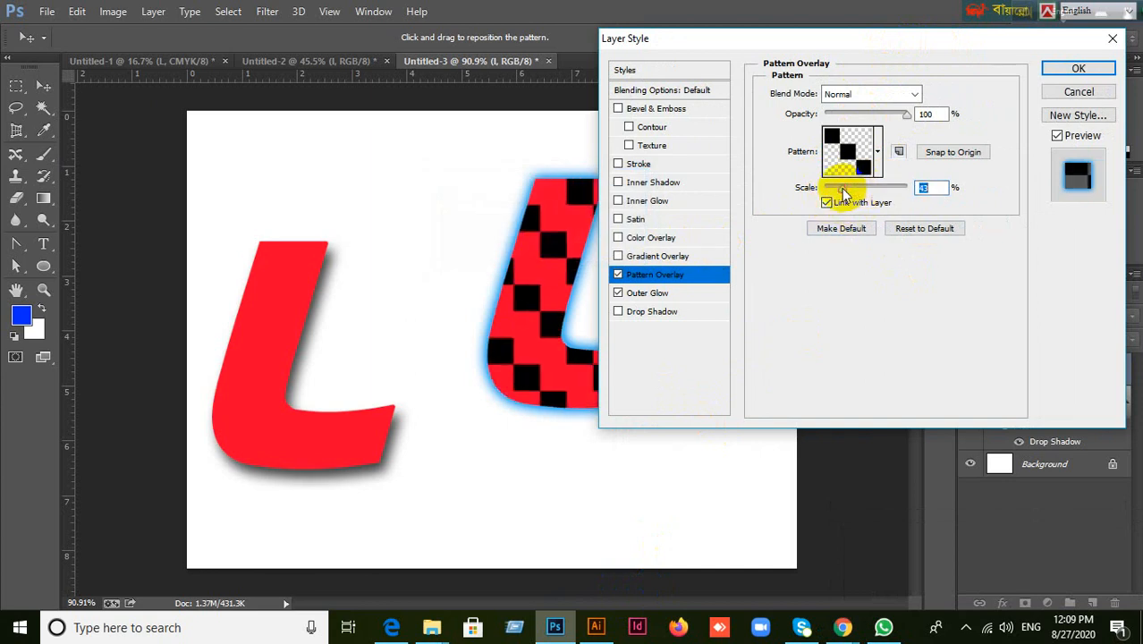
pyautogui.click(899, 153)
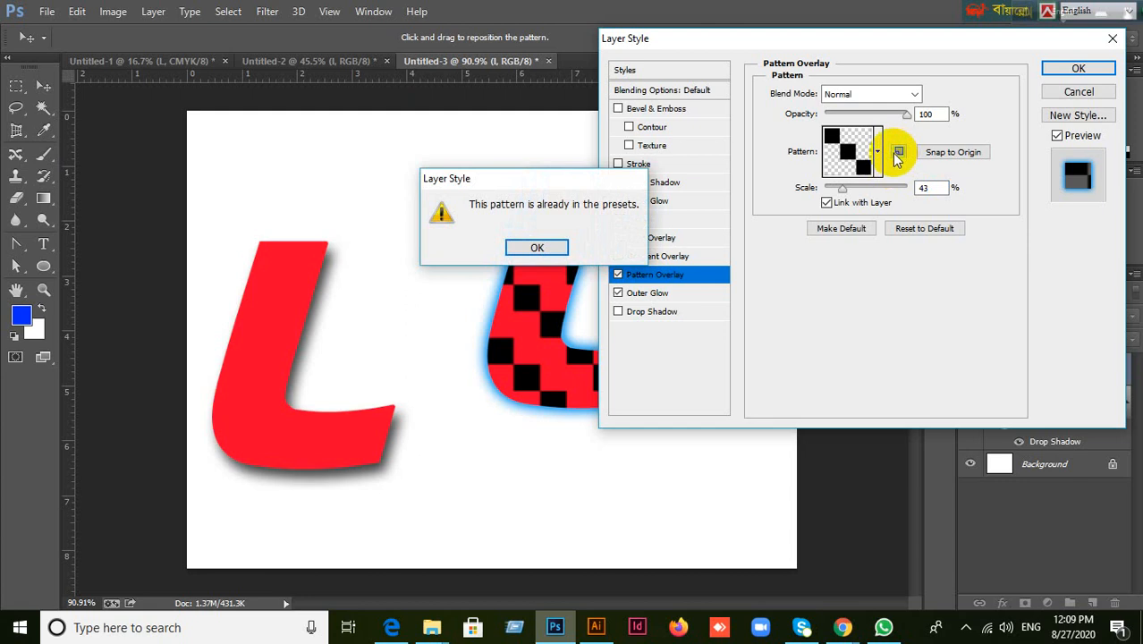
pyautogui.click(538, 247)
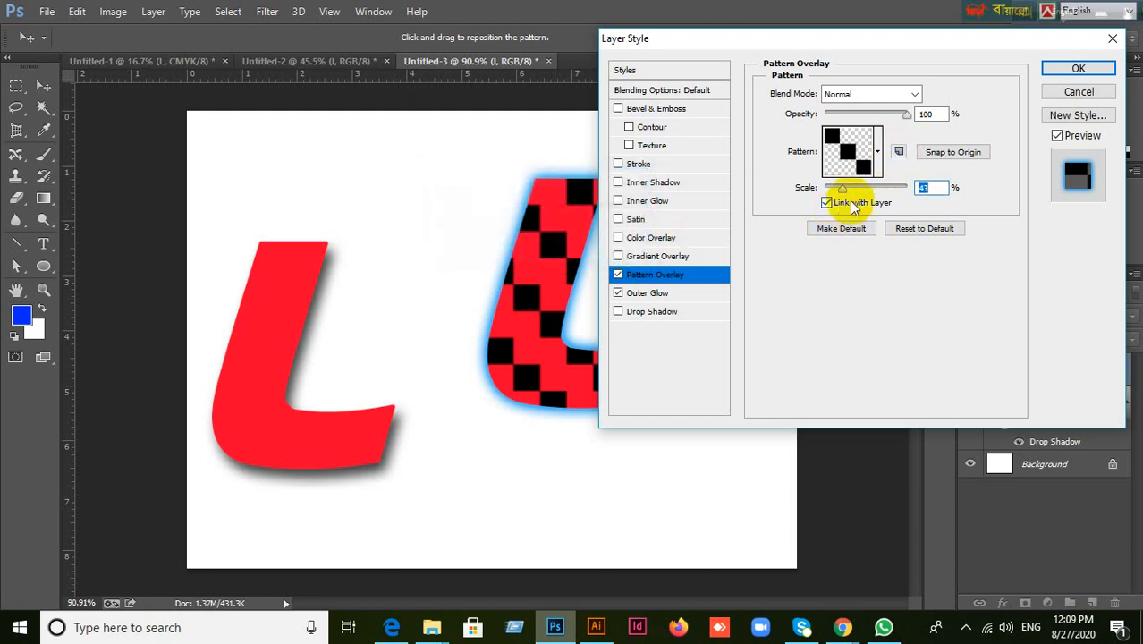
# Enlarge the overlay's scale to 202% and retry saving the pattern as a preset.
pyautogui.moveTo(844, 189); pyautogui.dragTo(871, 187)
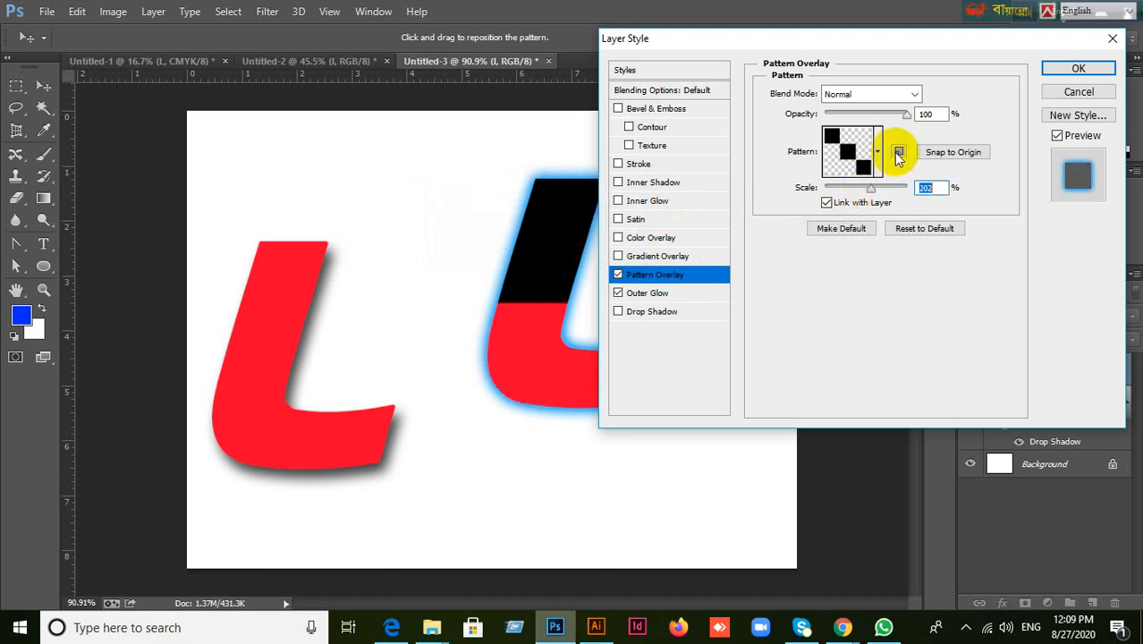
pyautogui.click(897, 153)
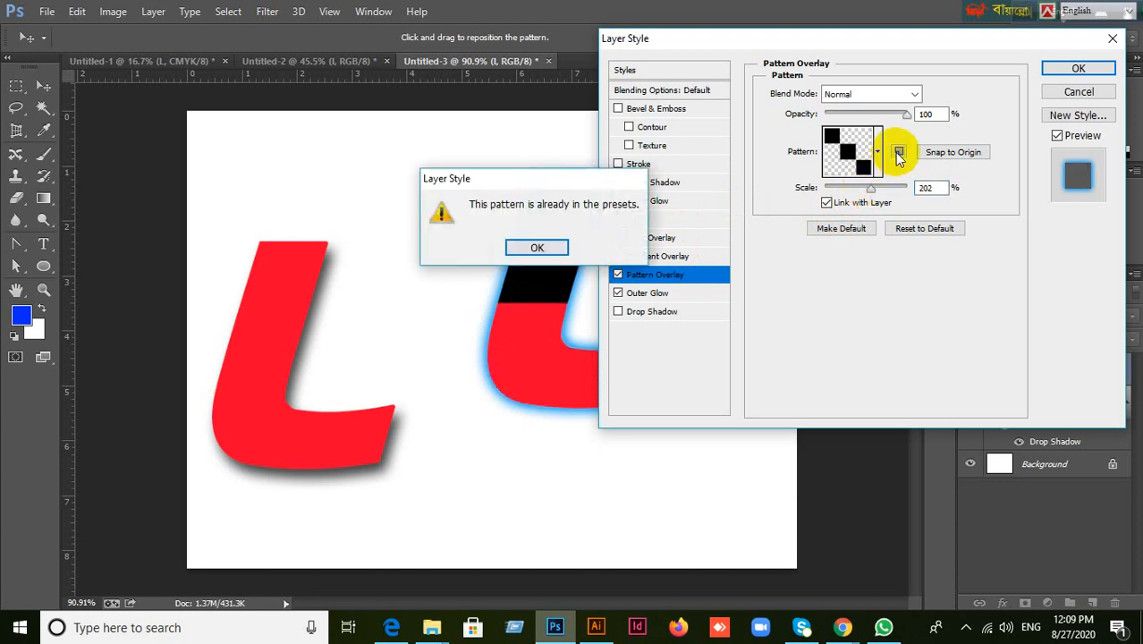
pyautogui.click(563, 249)
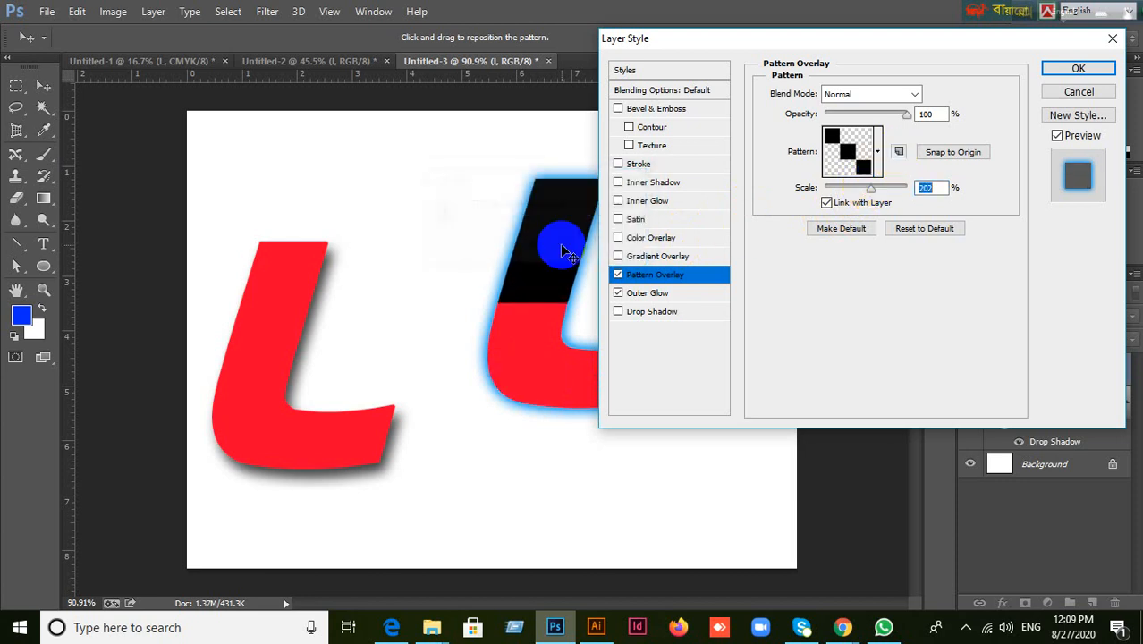
# Reset the Pattern Overlay settings of the L to their defaults.
pyautogui.click(921, 230)
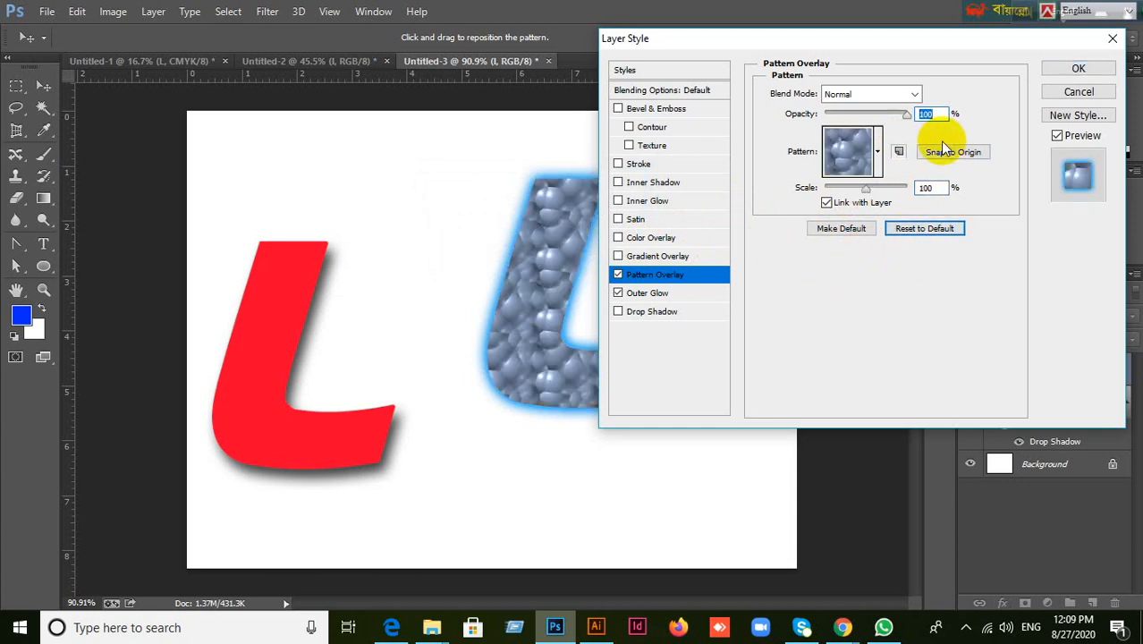
# Try the Normal, Multiply, Lighter Color and Soft Light blend modes on the Pattern Overlay of the L.
pyautogui.click(912, 94)
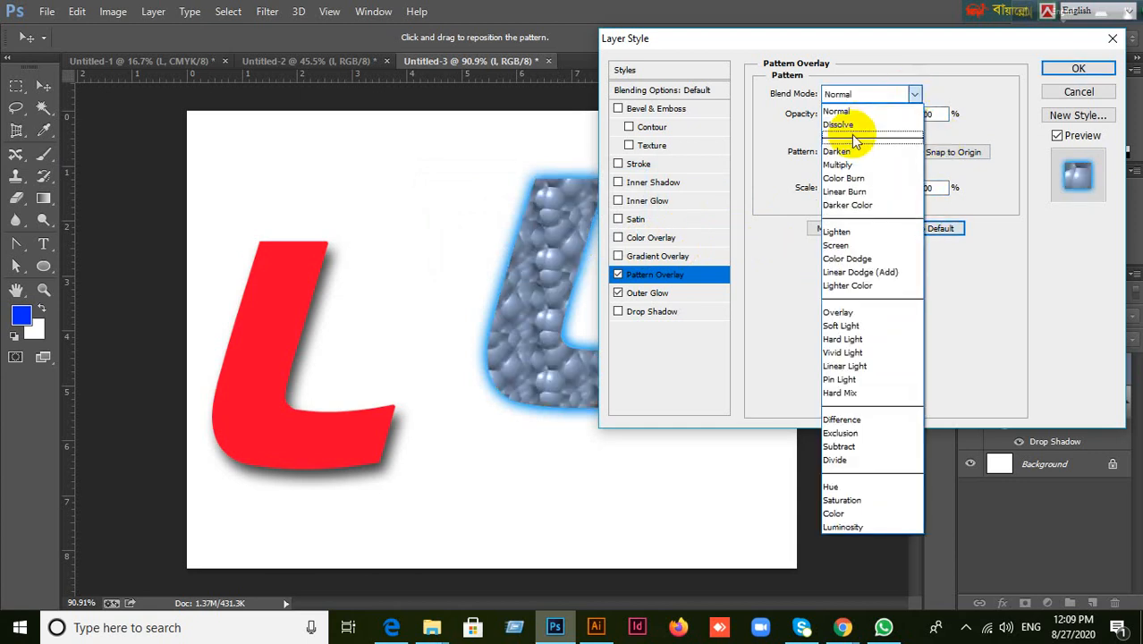
pyautogui.click(845, 111)
pyautogui.click(916, 96)
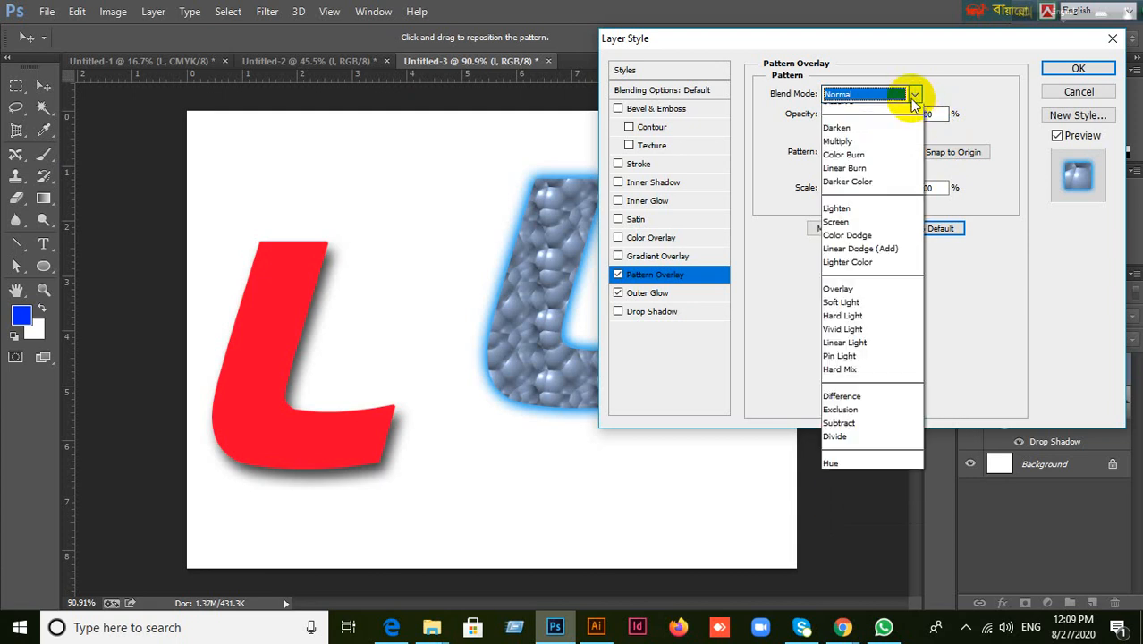
pyautogui.click(850, 165)
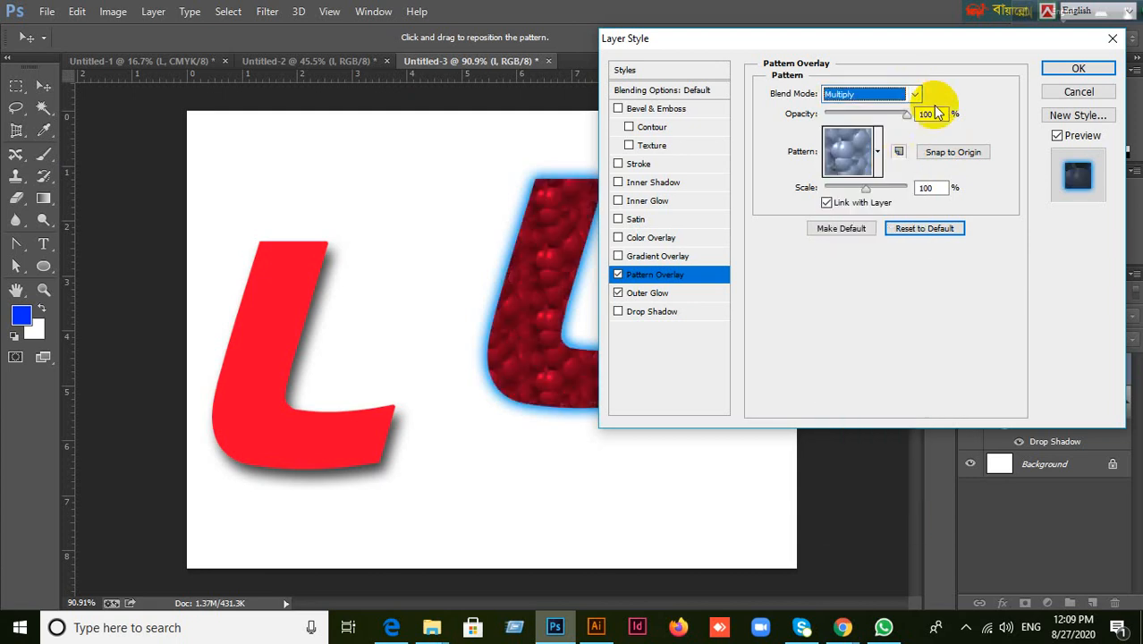
pyautogui.click(913, 94)
pyautogui.click(873, 285)
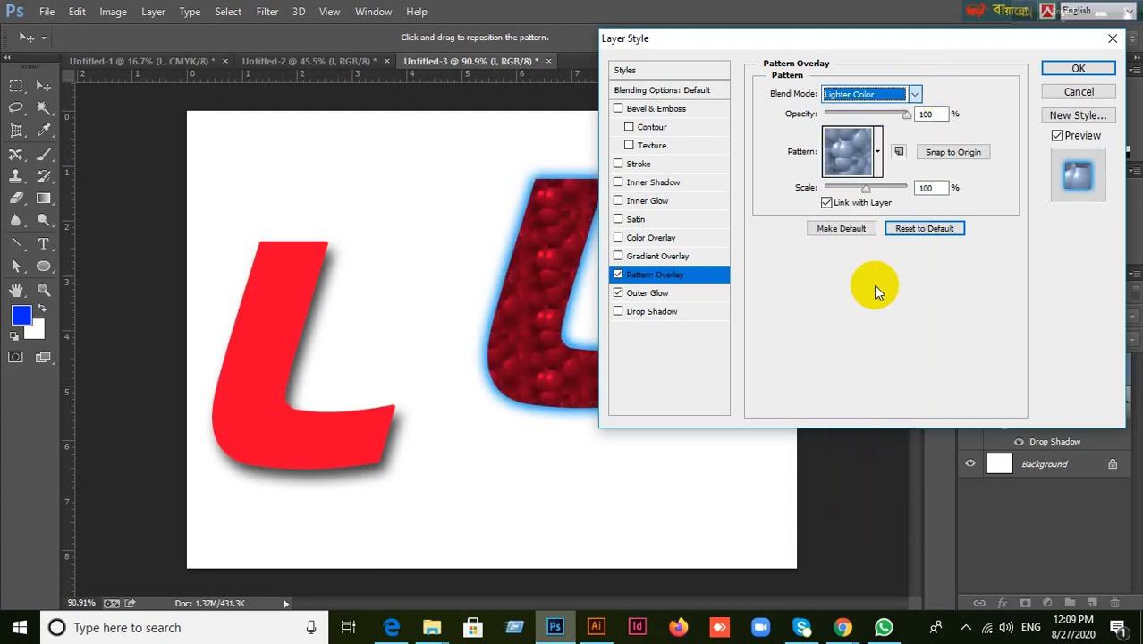
pyautogui.click(914, 95)
pyautogui.click(857, 328)
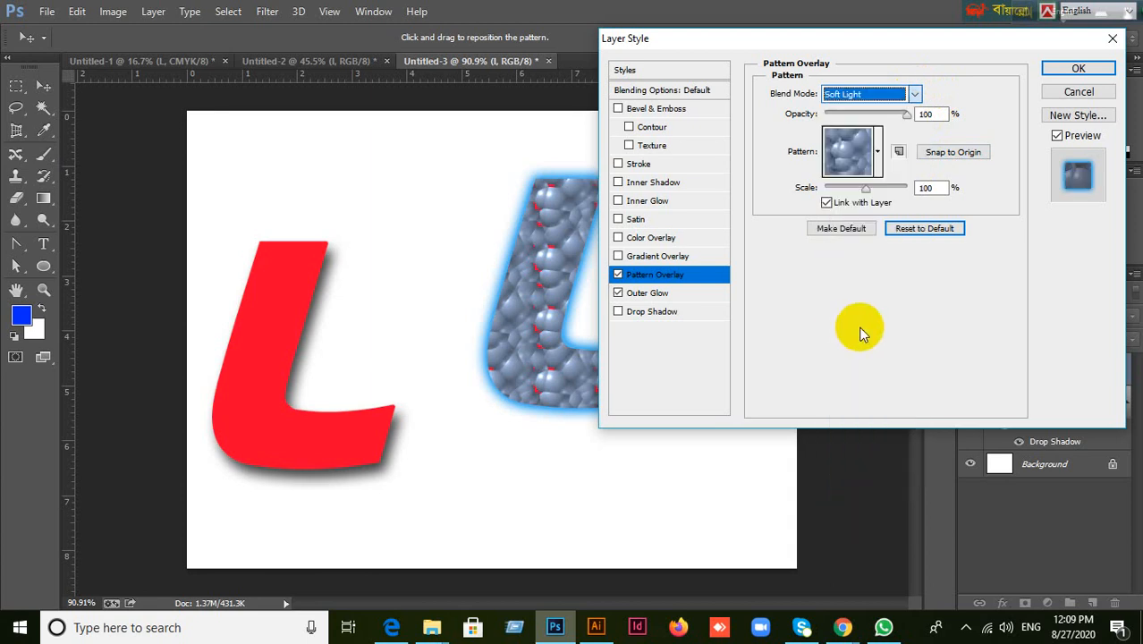
# Set the Pattern Overlay's blend mode to Pin Light and apply the layer style.
pyautogui.click(913, 94)
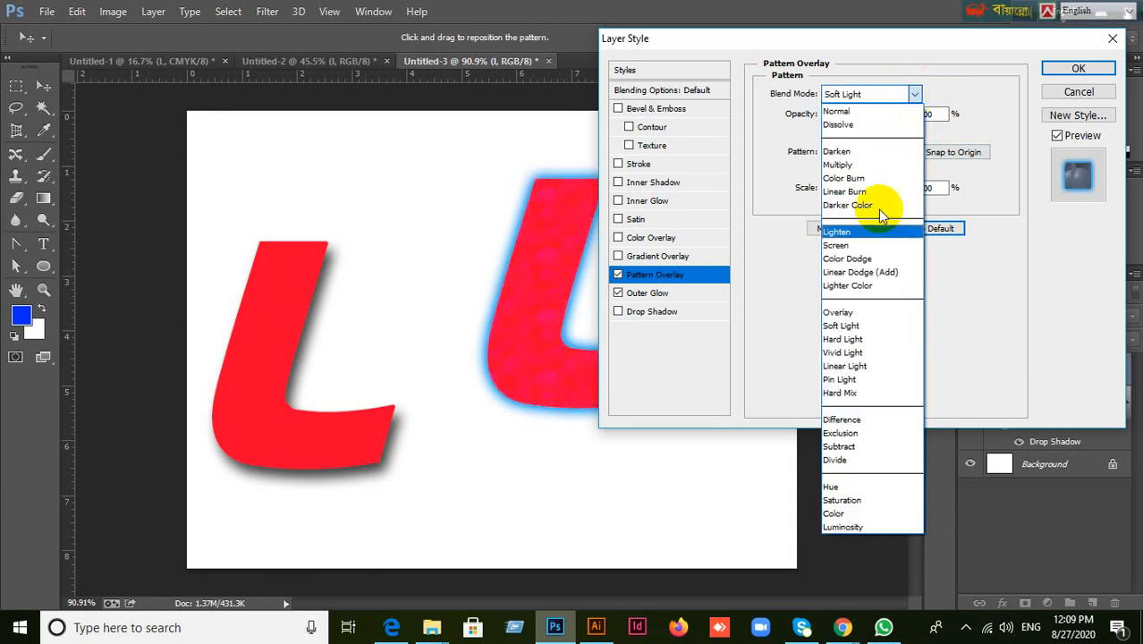
pyautogui.click(873, 379)
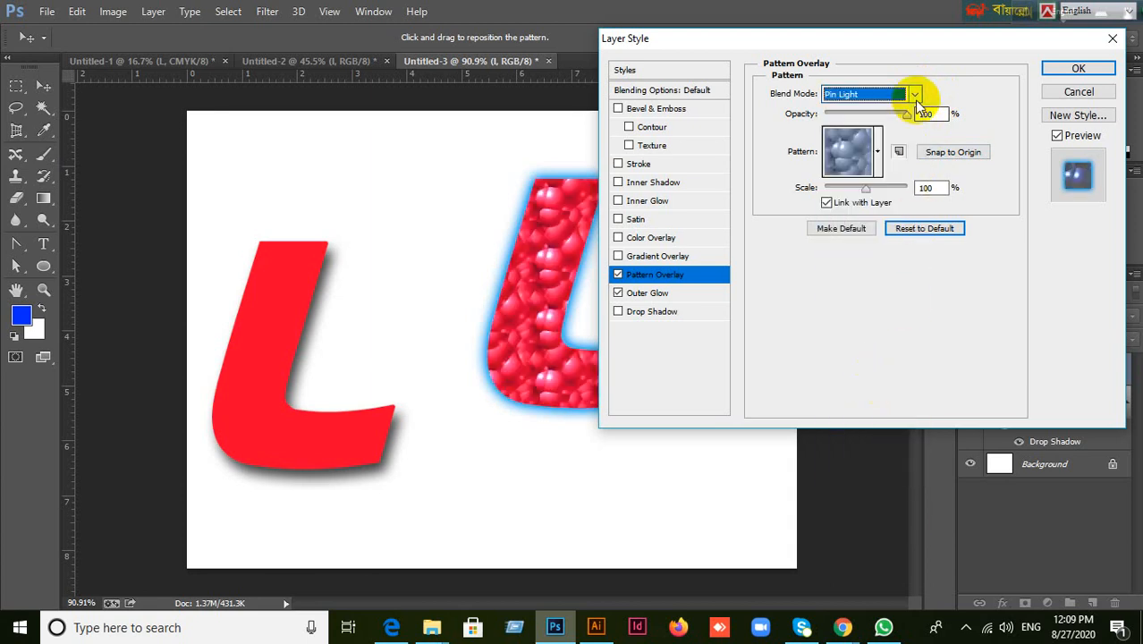
pyautogui.click(1078, 71)
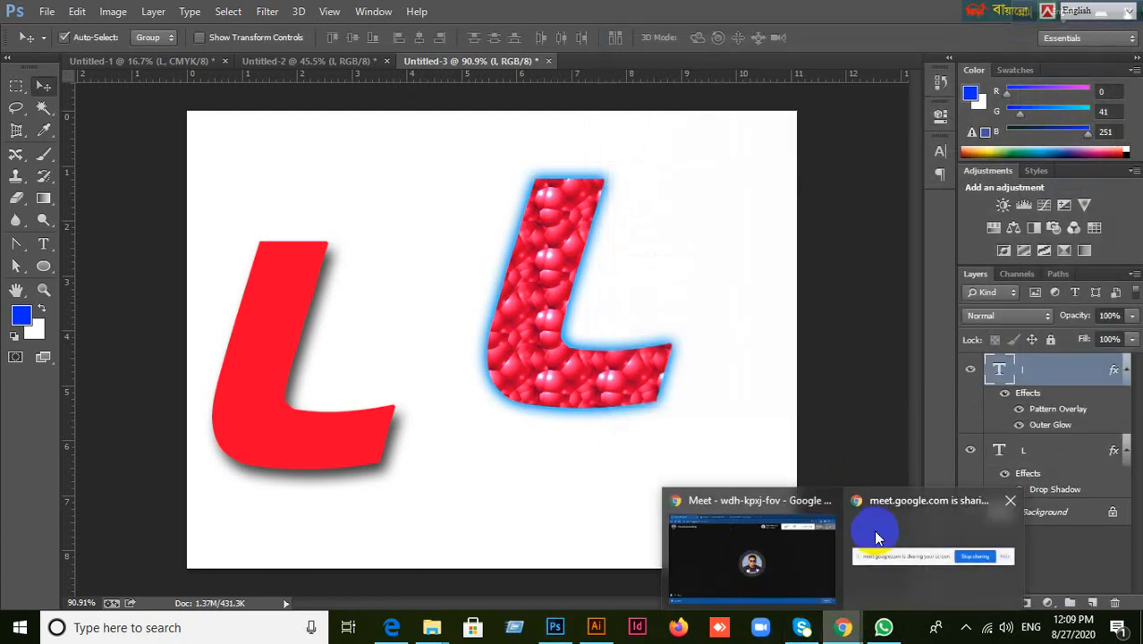
# Switch to Chrome and open the Google search page in a new tab.
pyautogui.click(716, 539)
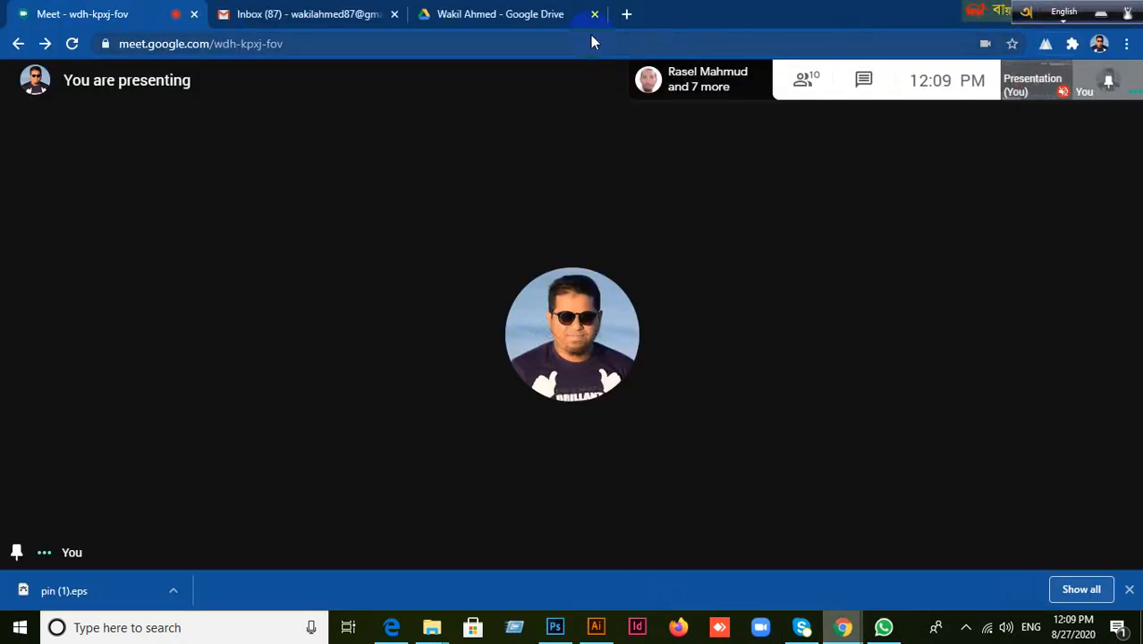
pyautogui.click(627, 12)
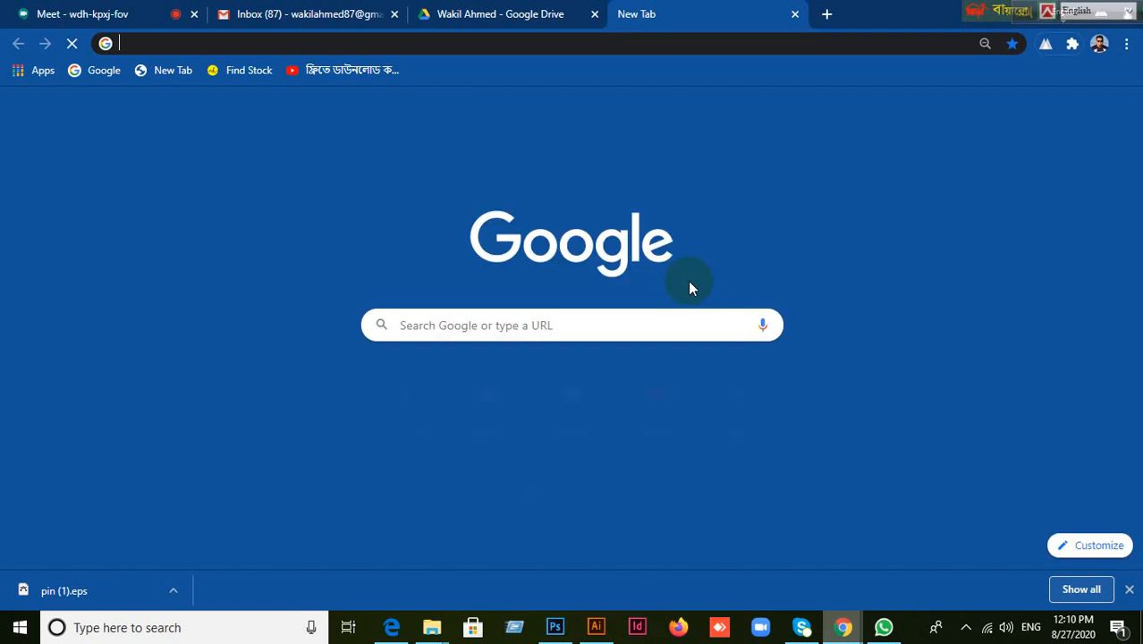
pyautogui.click(591, 424)
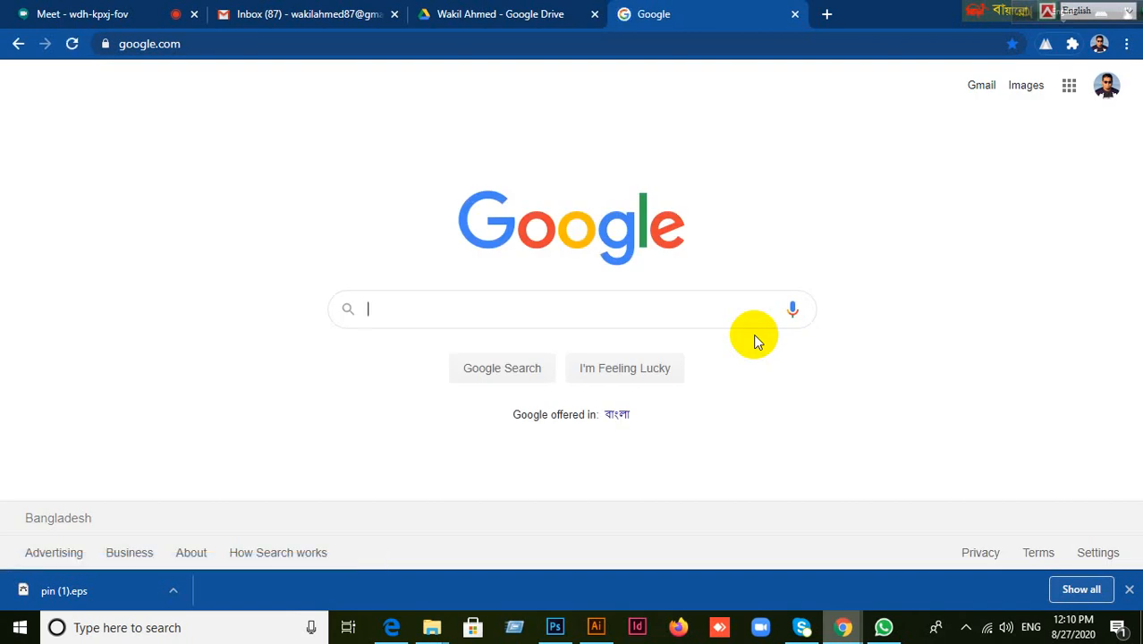
# Search the web for "flower patterns for photoshop free download".
pyautogui.write('Flp')
pyautogui.write('o')
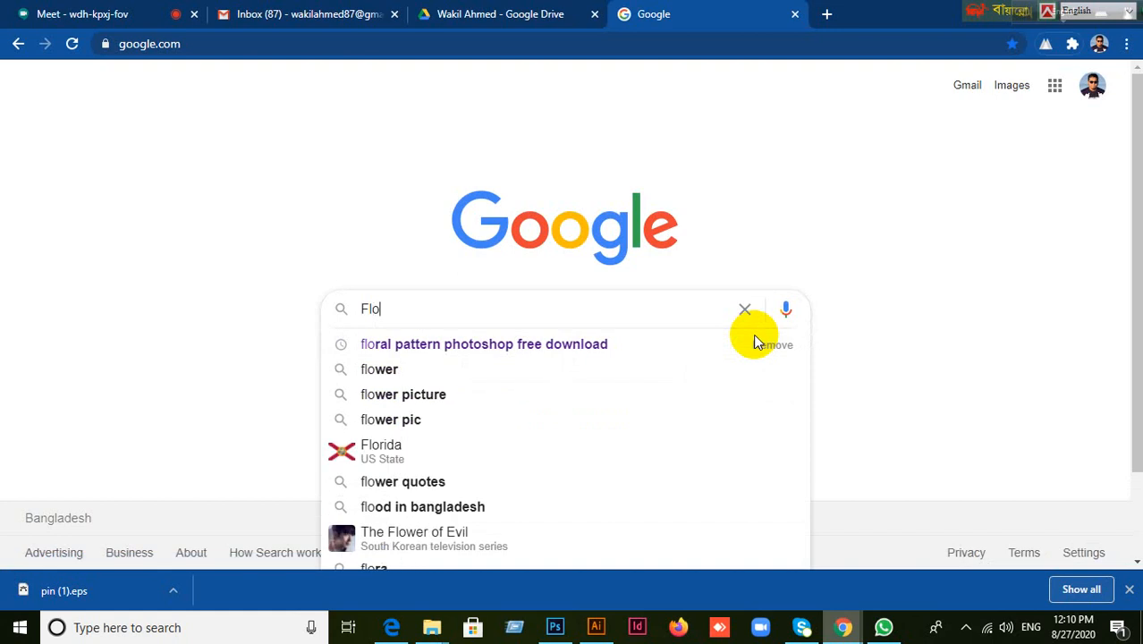
pyautogui.write('wer')
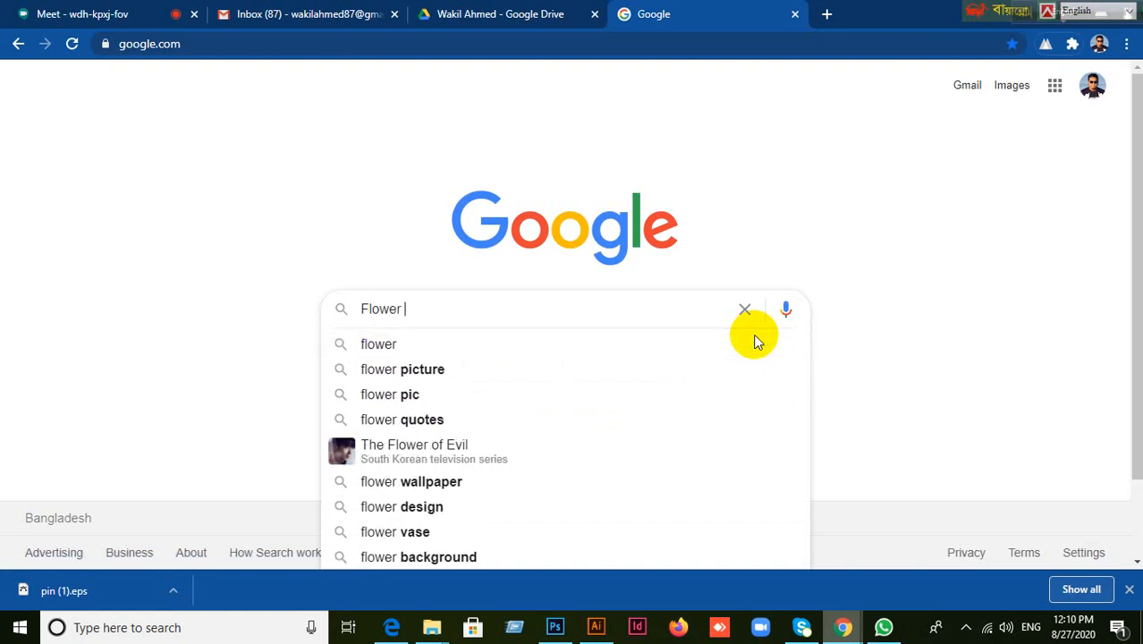
pyautogui.write(' pat')
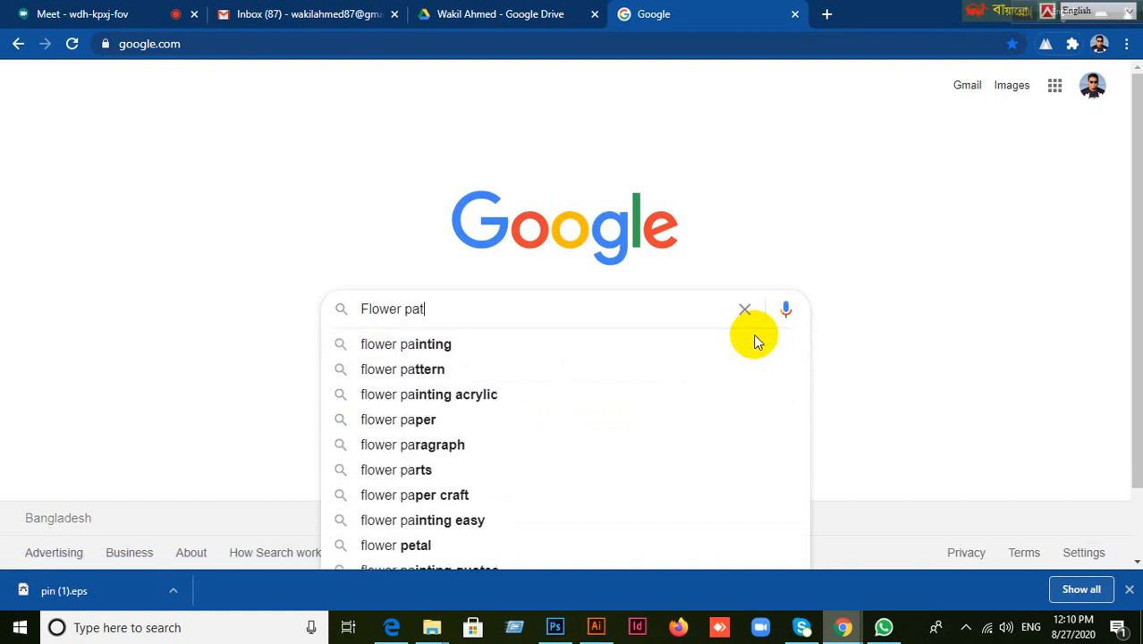
pyautogui.write('tern photo')
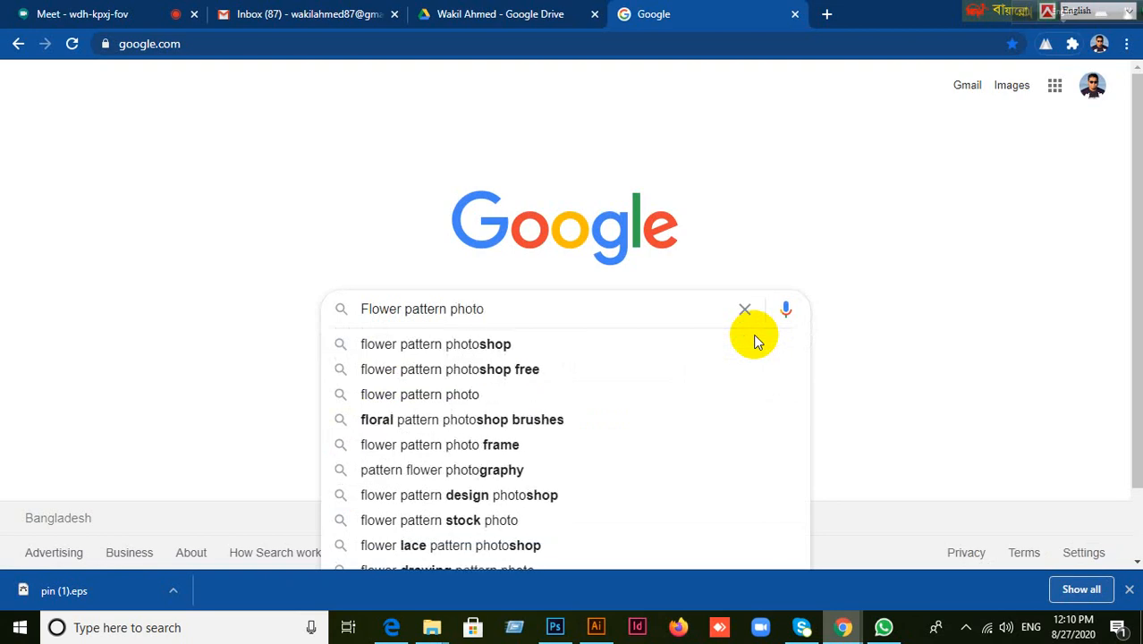
pyautogui.write('hop')
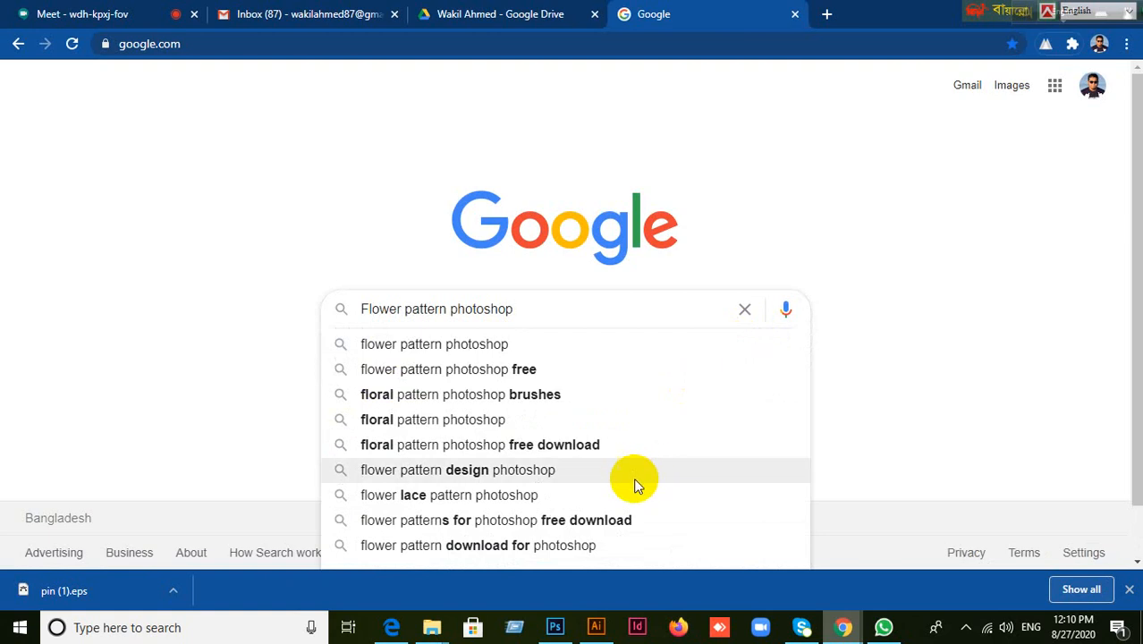
pyautogui.click(586, 522)
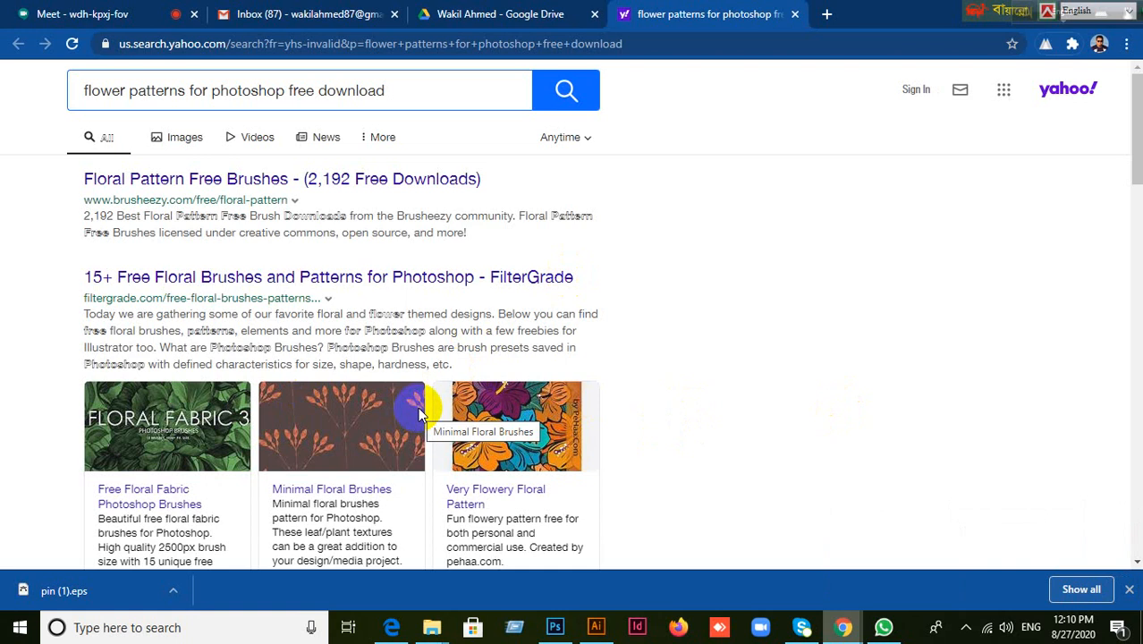
# Open the Flower Patterns result from freephotoshop.org and download its pattern archive 14.zip.
pyautogui.scroll(-4, 420, 416)
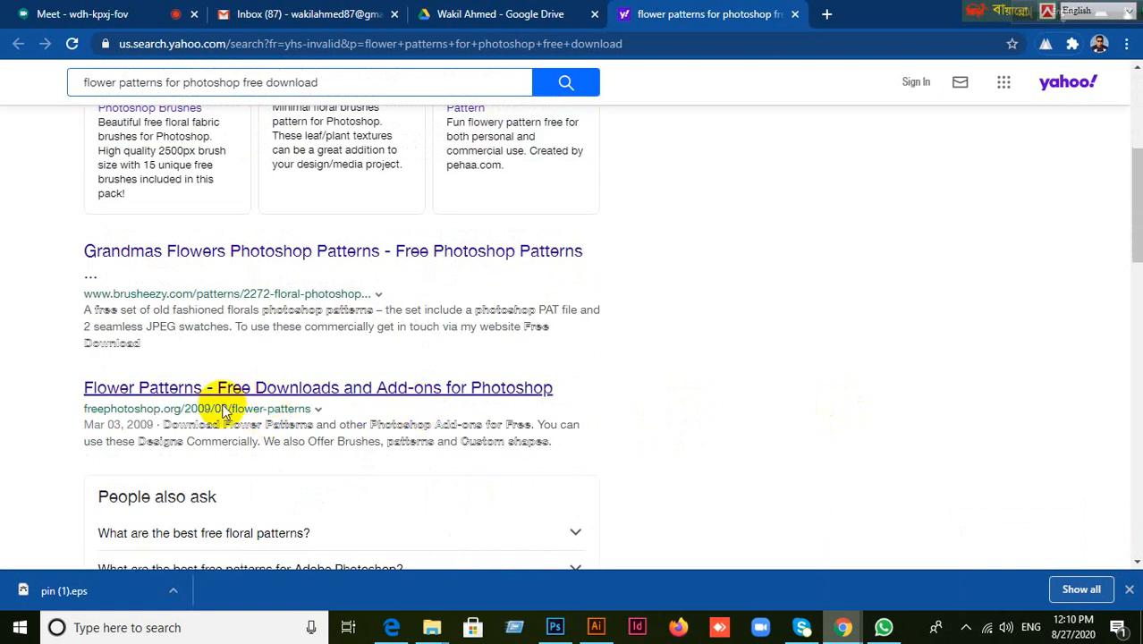
pyautogui.click(290, 391)
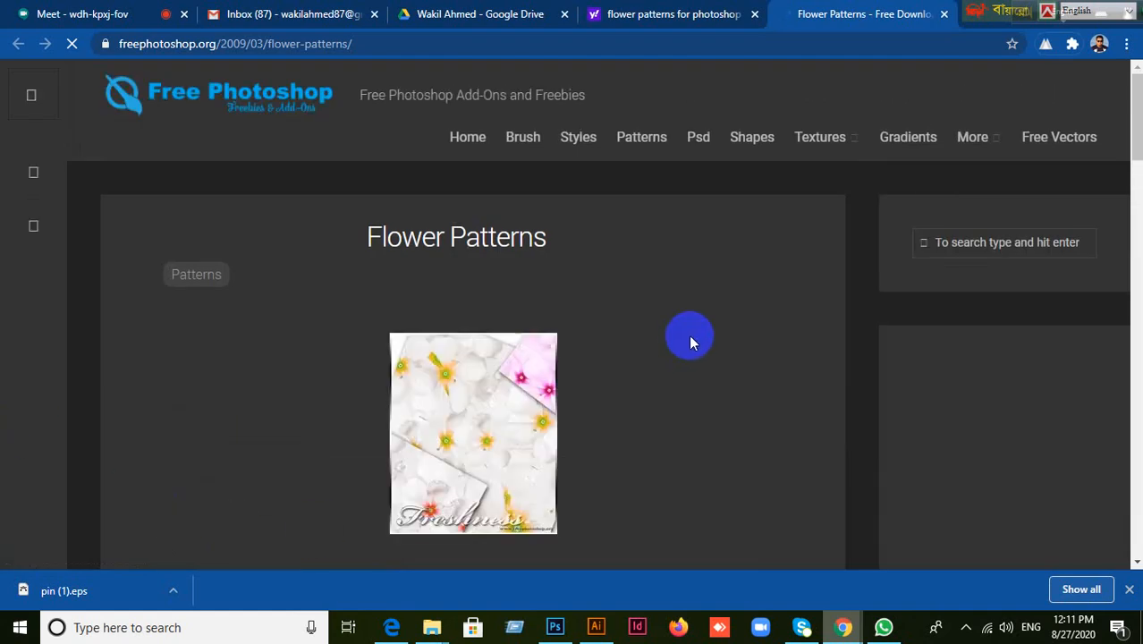
pyautogui.scroll(-4, 690, 343)
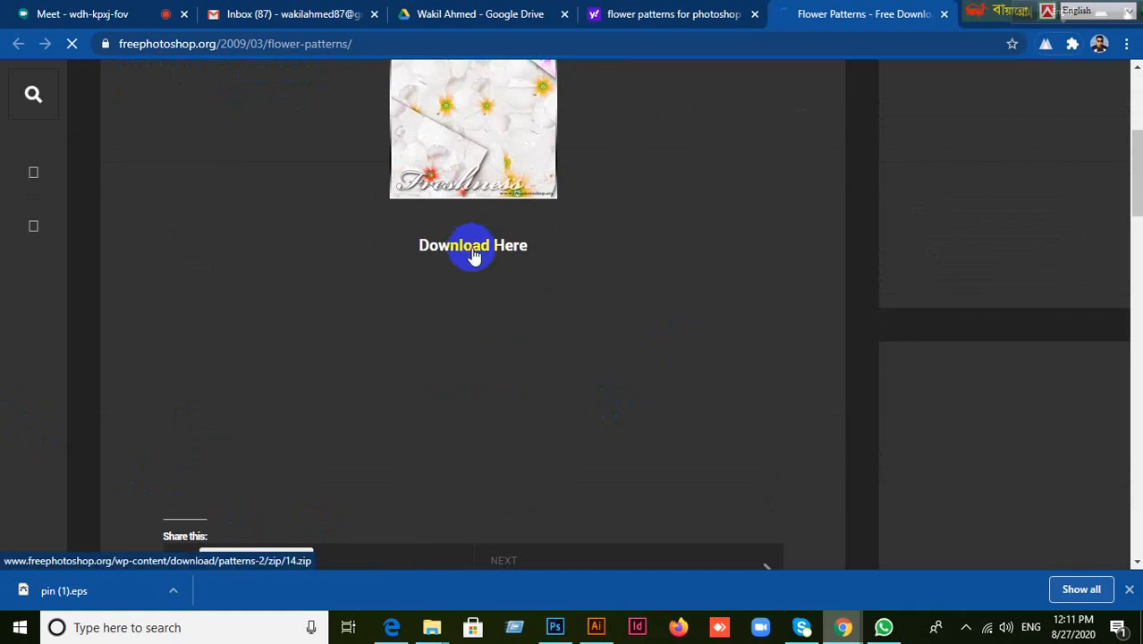
pyautogui.scroll(-5, 692, 516)
pyautogui.scroll(-5, 690, 515)
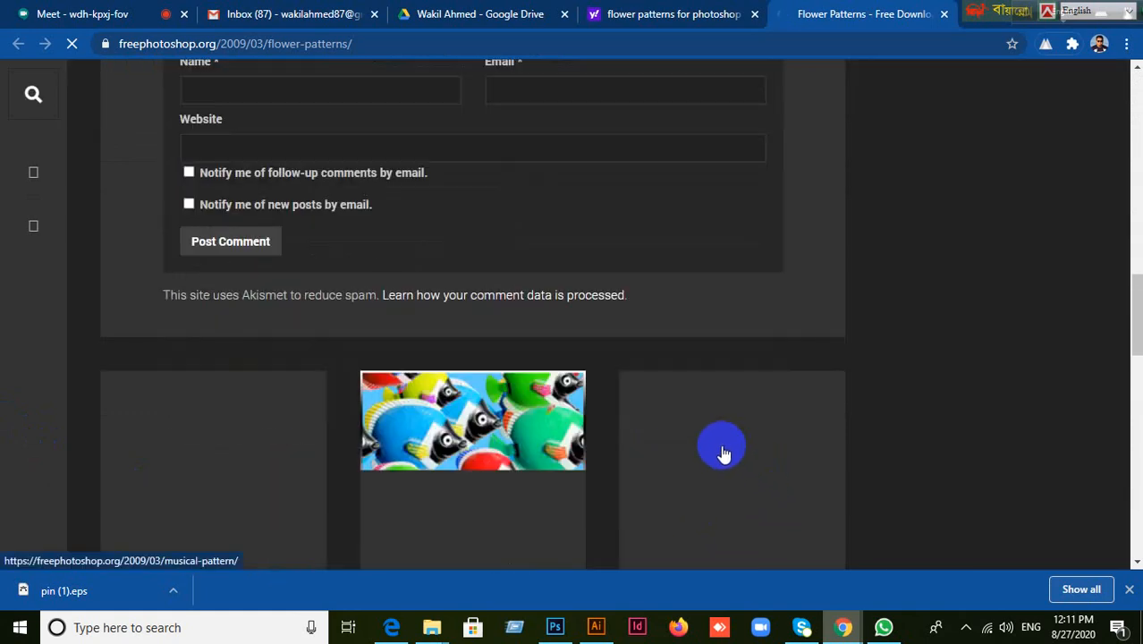
pyautogui.scroll(1, 705, 412)
pyautogui.scroll(8, 705, 412)
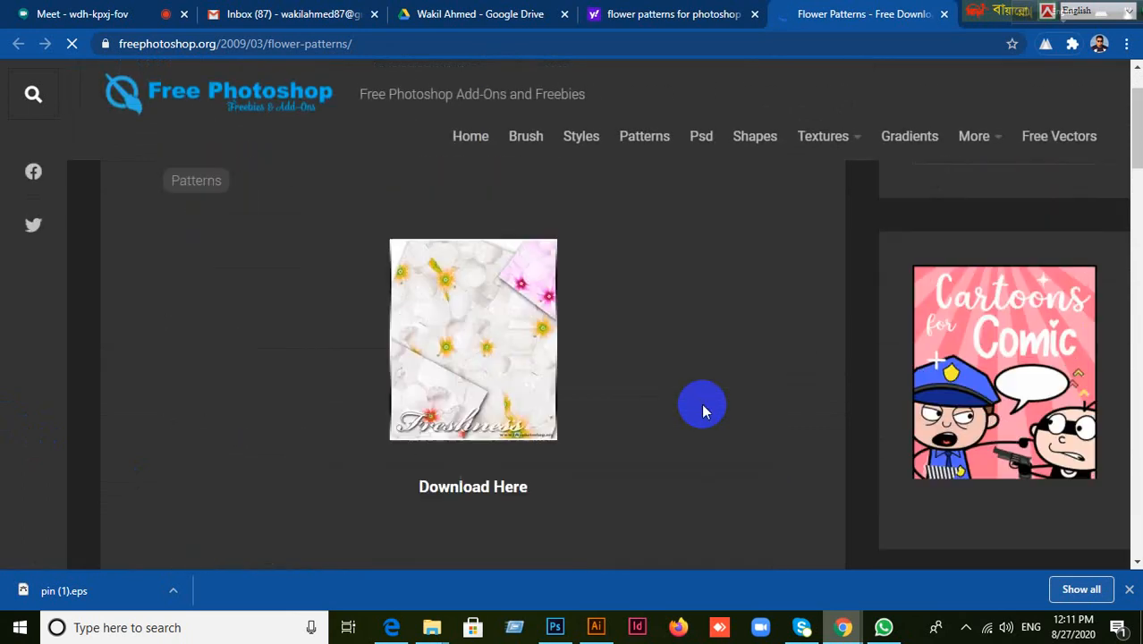
pyautogui.scroll(-2, 508, 438)
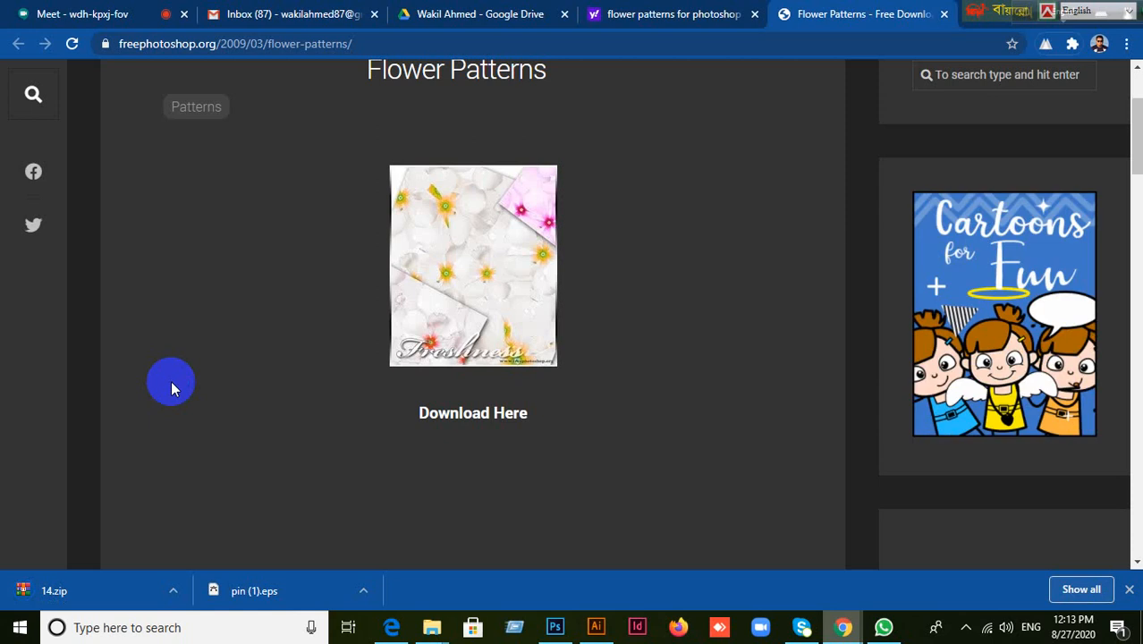
# Show the downloaded 14.zip in the Downloads folder and select it.
pyautogui.rightClick(82, 591)
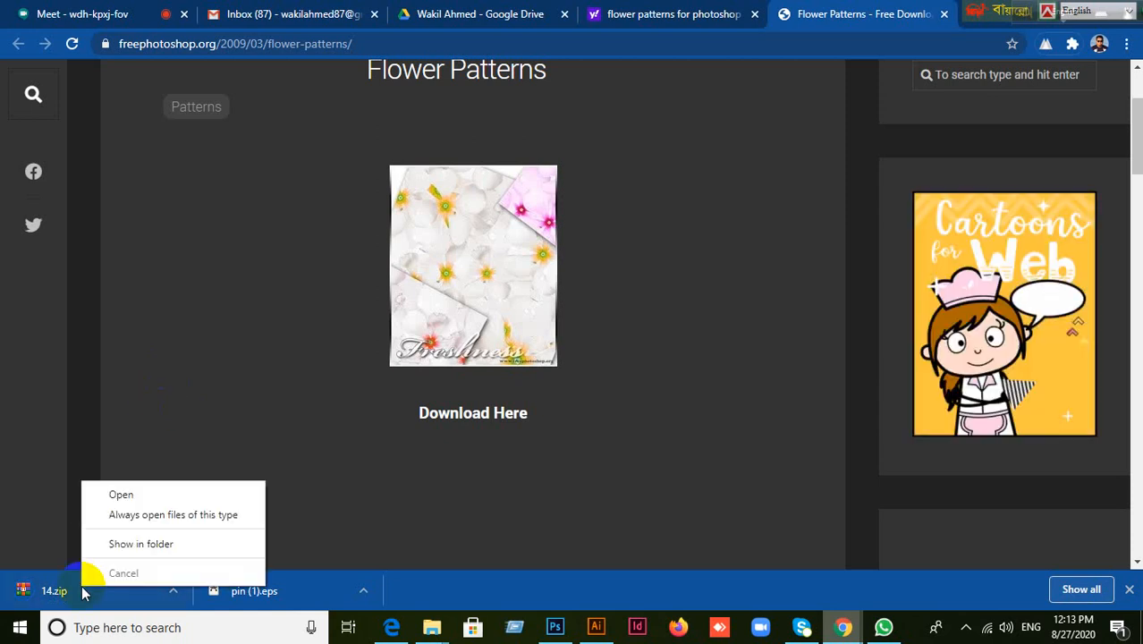
pyautogui.click(564, 435)
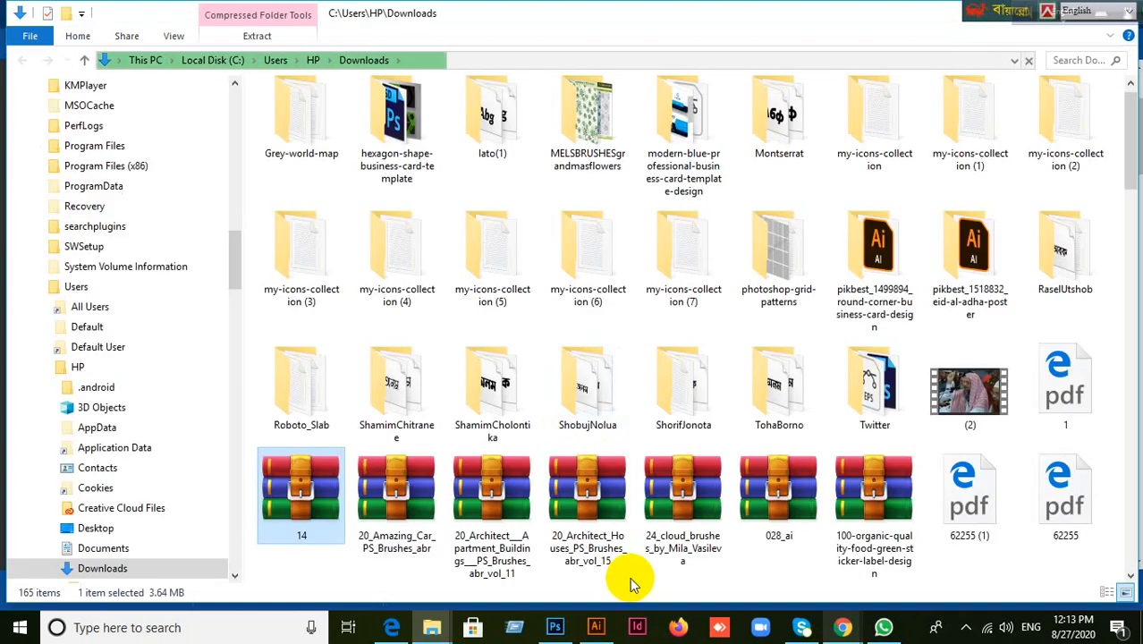
pyautogui.click(321, 503)
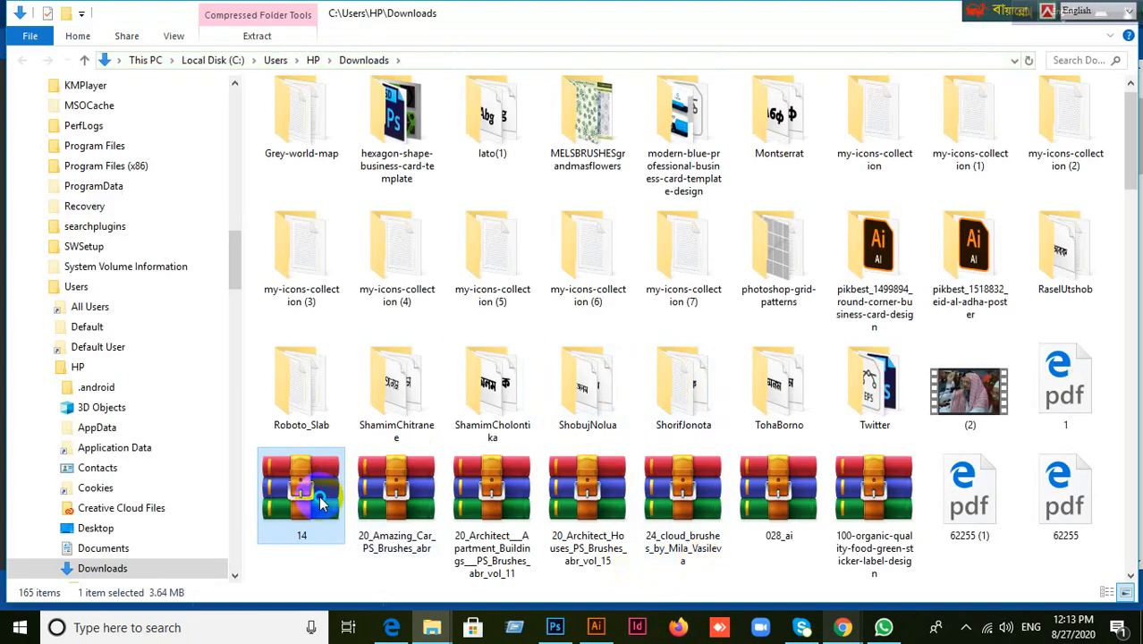
# Extract the archive 14 into its own folder named 14 and open that folder.
pyautogui.rightClick(319, 493)
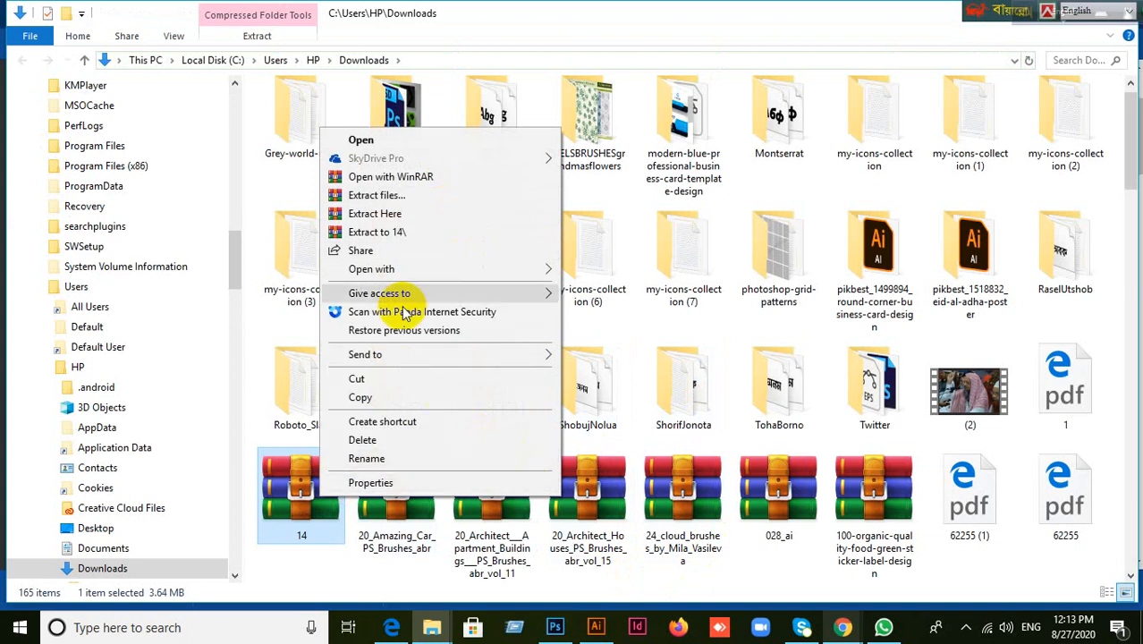
pyautogui.click(384, 230)
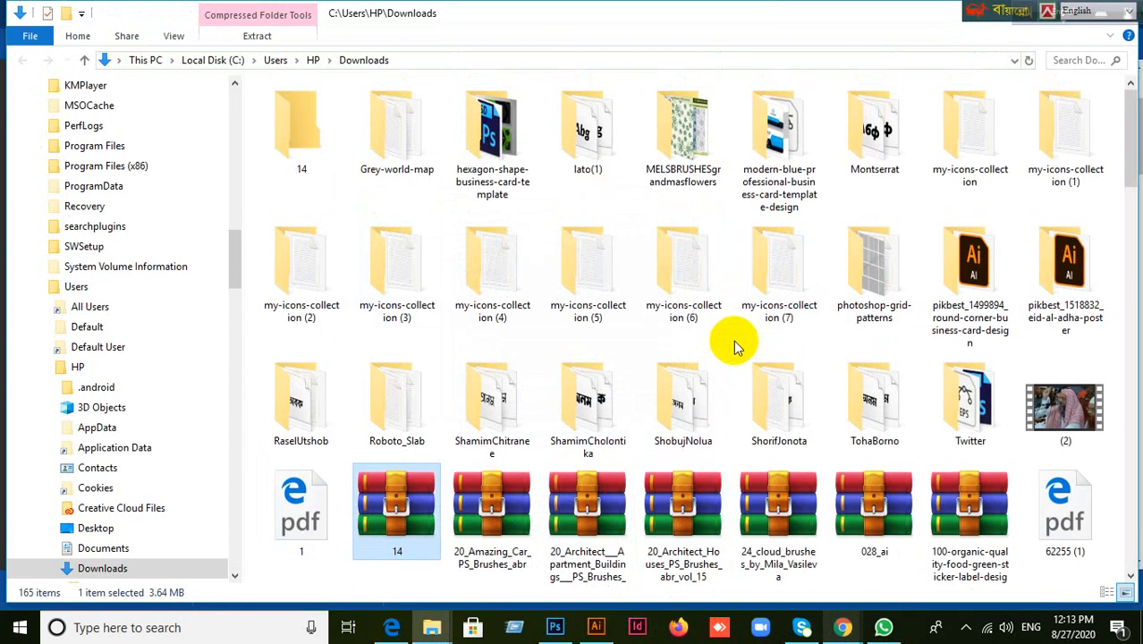
pyautogui.click(325, 149)
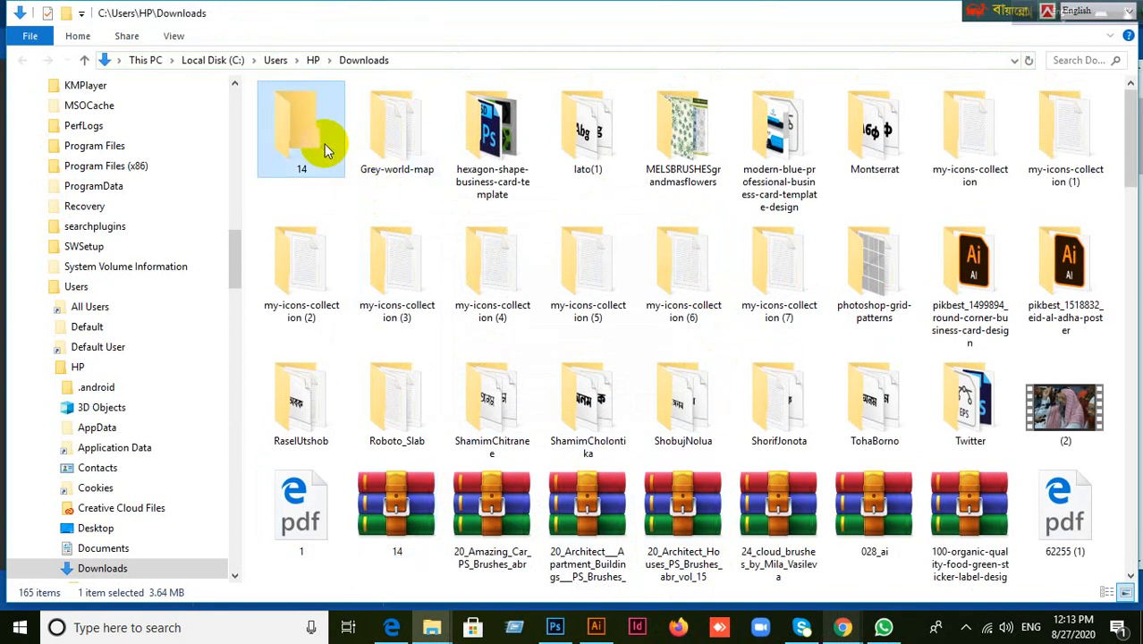
pyautogui.doubleClick(325, 149)
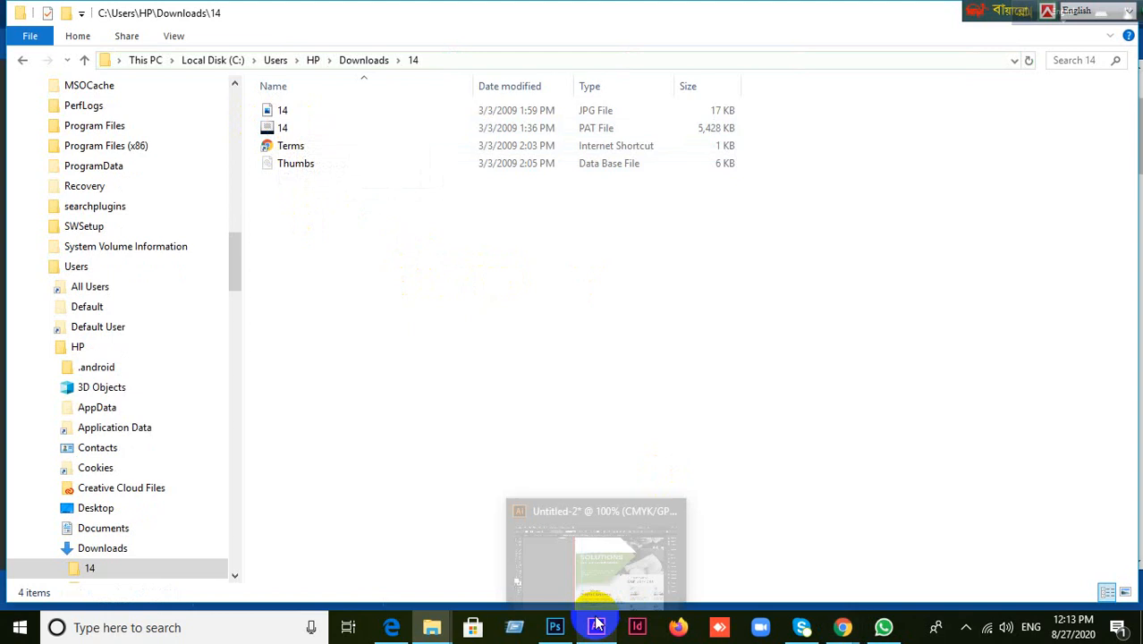
# Switch back to Photoshop and open the pattern choices in the patterned L's Pattern Overlay settings.
pyautogui.click(554, 627)
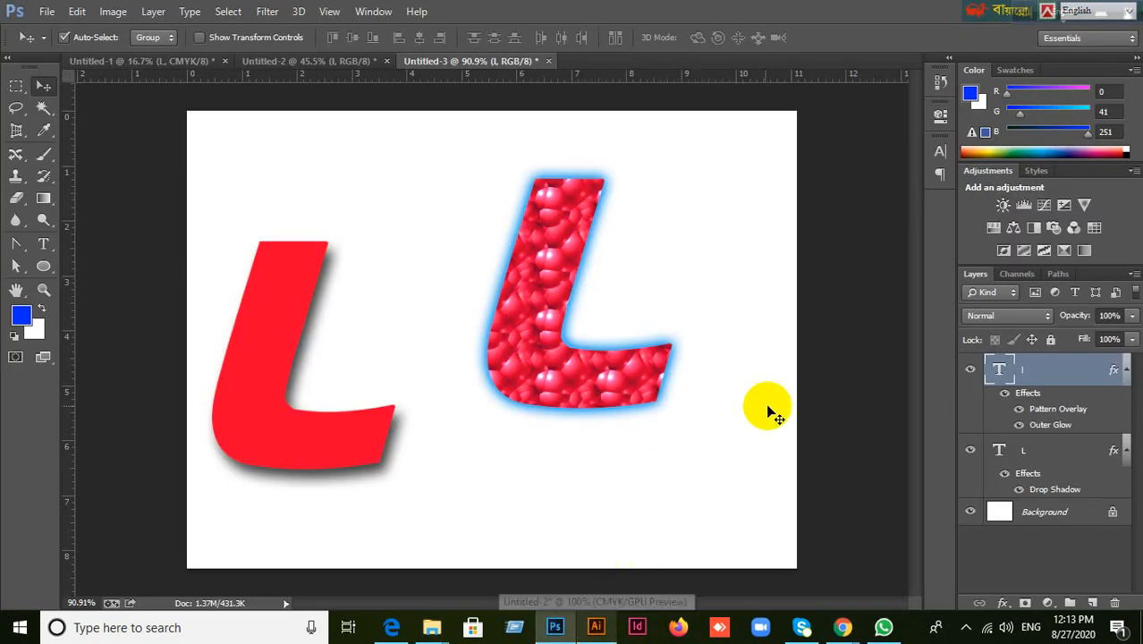
pyautogui.doubleClick(1058, 410)
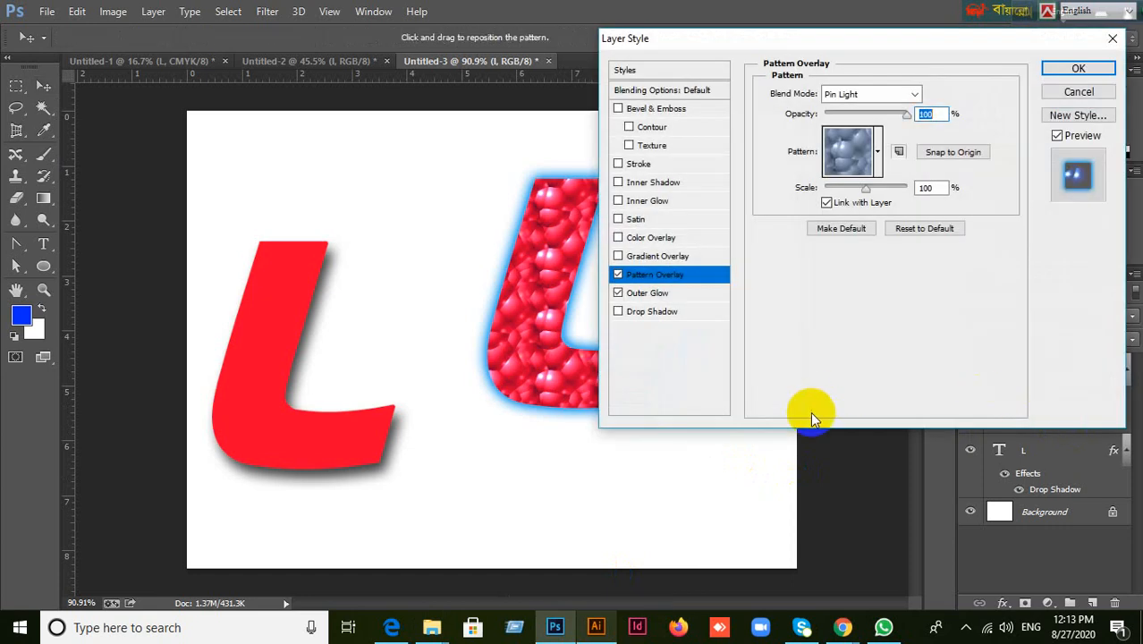
pyautogui.click(879, 157)
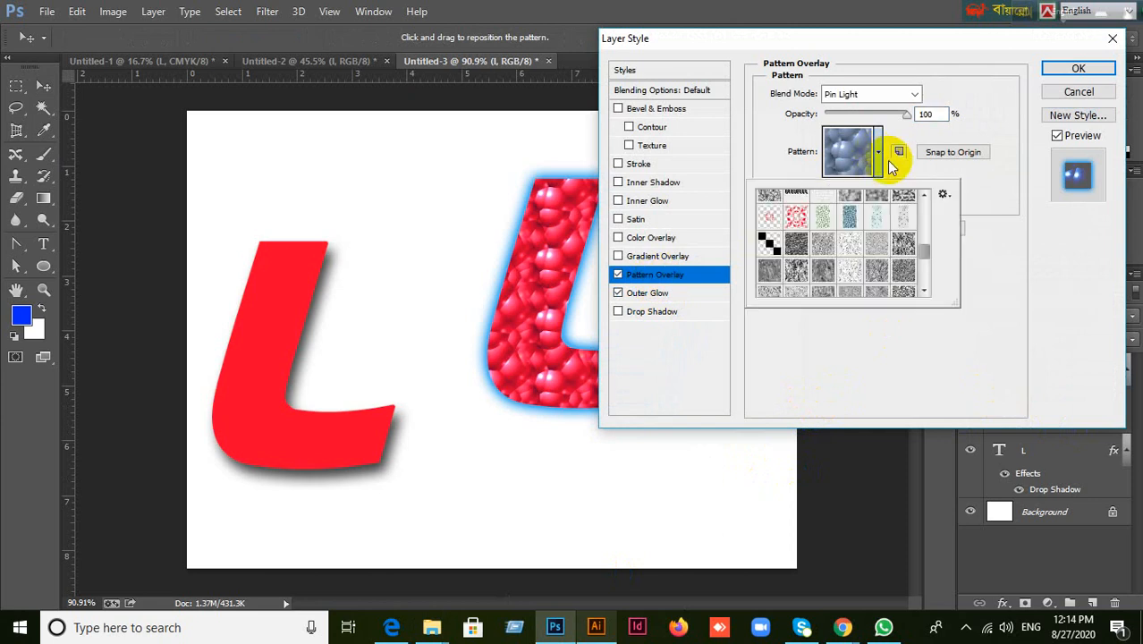
# Load the GrandmasFlowers_by_melsbrushes pattern file from the MELSBRUSHESgrandmasflowers folder into the pattern presets.
pyautogui.click(944, 195)
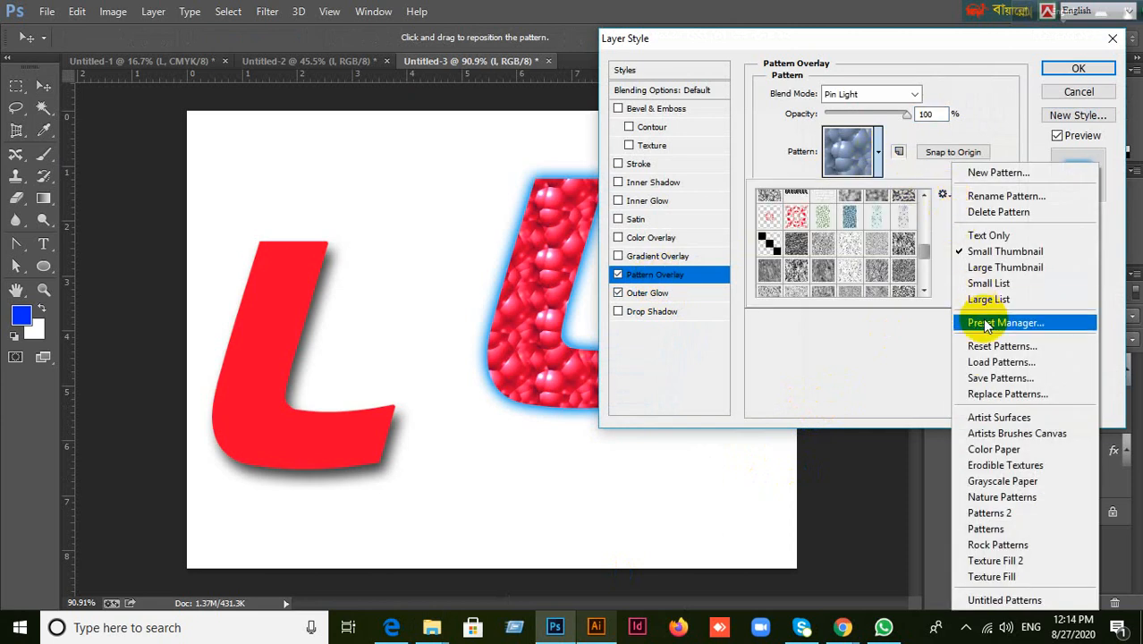
pyautogui.click(1000, 363)
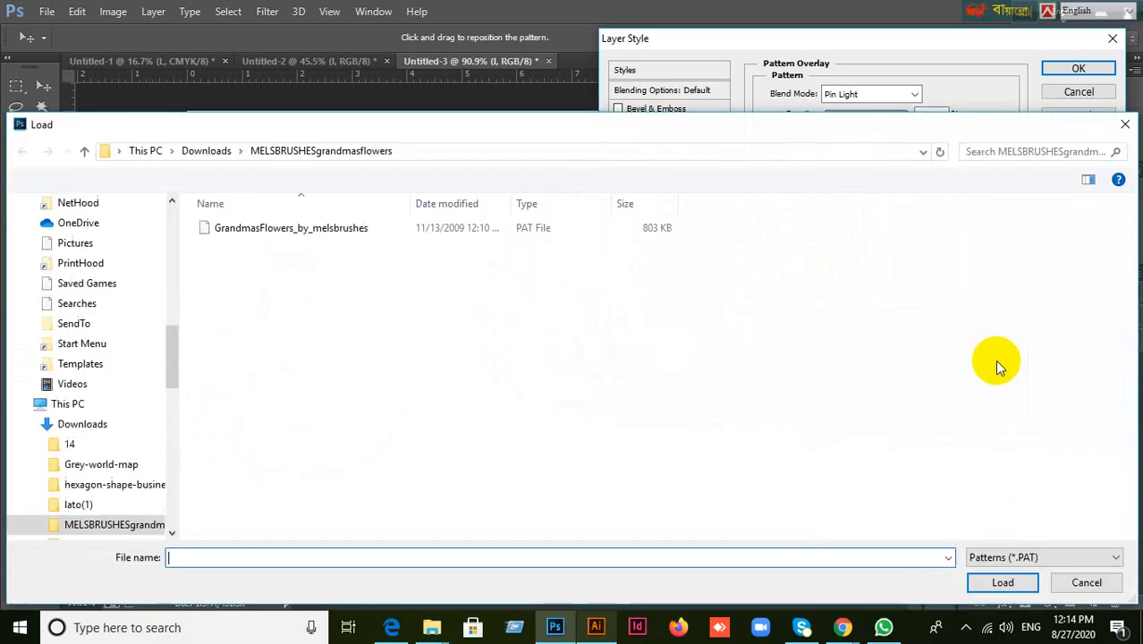
pyautogui.click(288, 231)
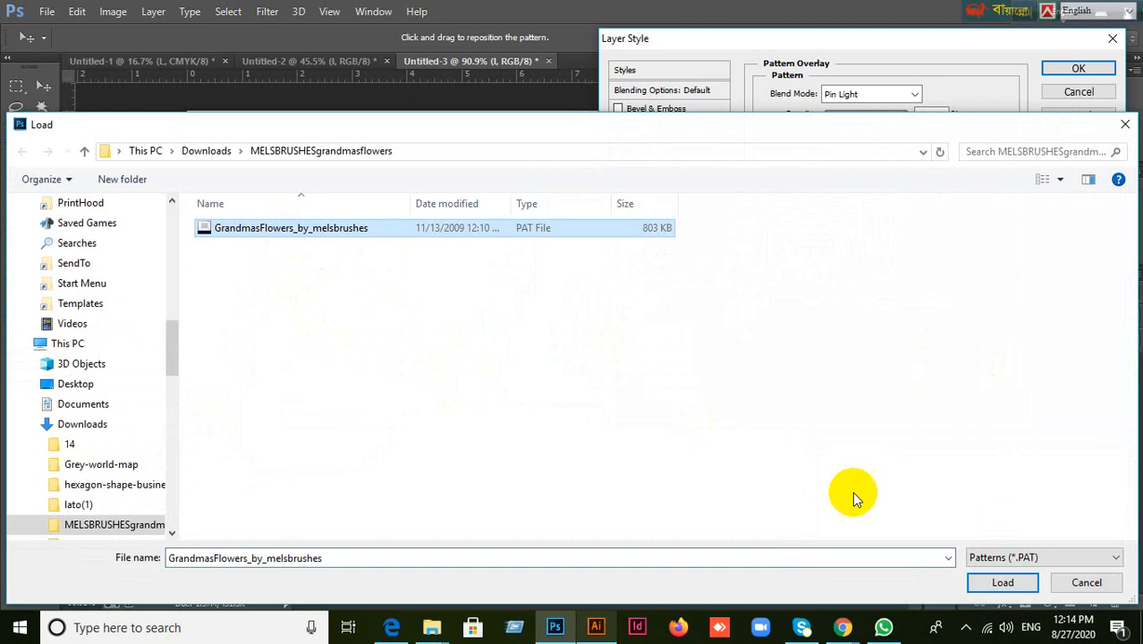
pyautogui.click(980, 583)
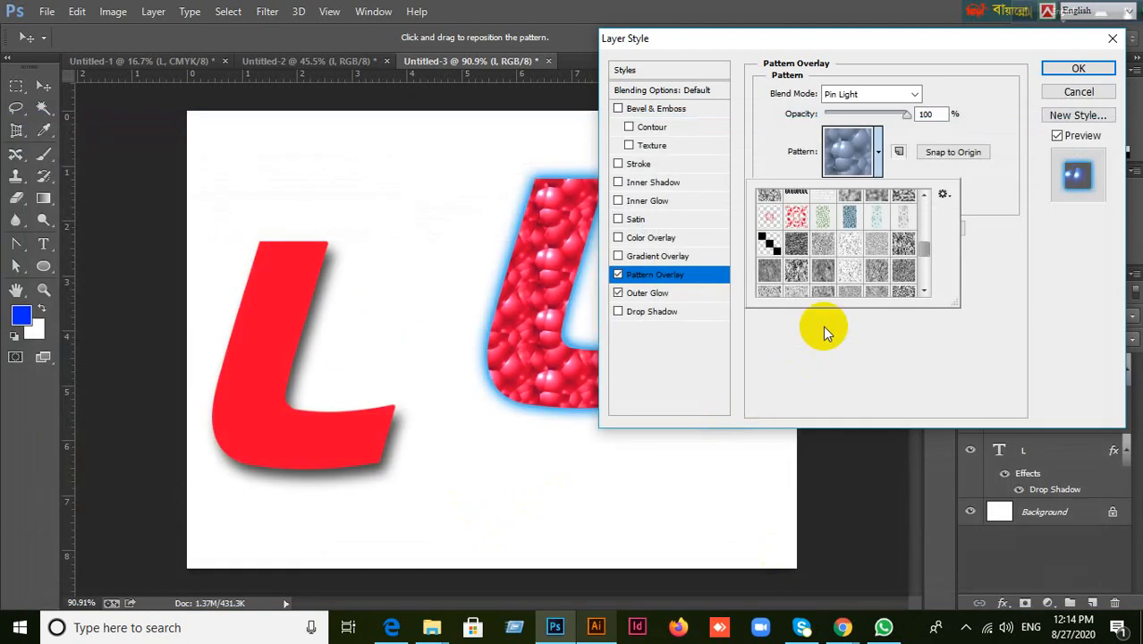
# Try the newly loaded floral patterns as the blue-glowing L's pattern overlay and scale the pattern to 57%.
pyautogui.scroll(-5, 874, 250)
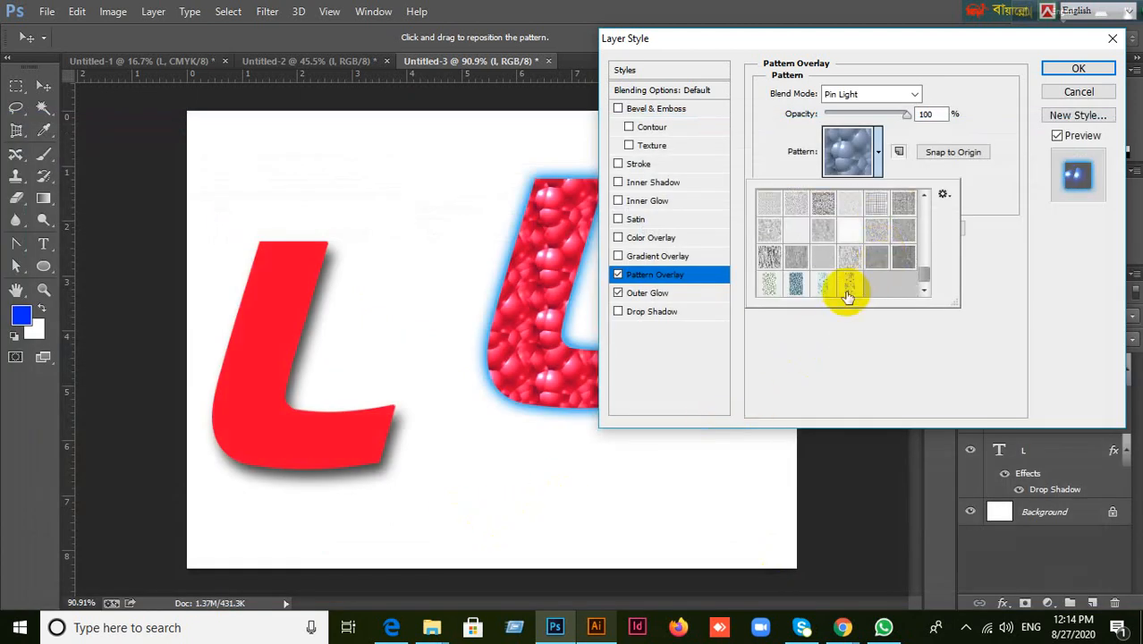
pyautogui.click(848, 289)
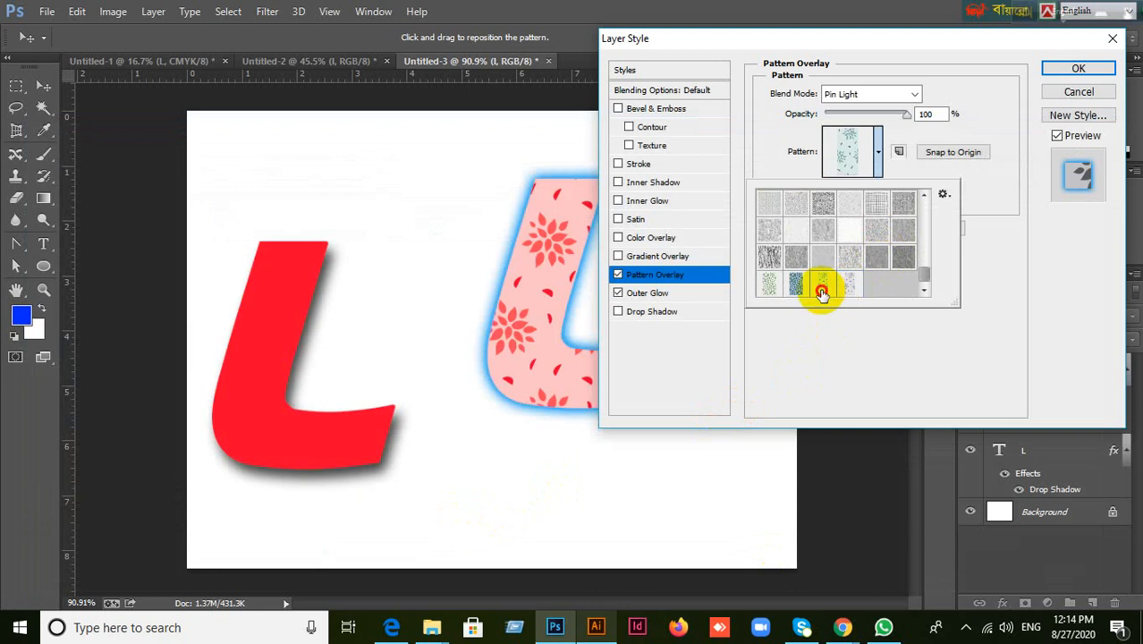
pyautogui.click(794, 291)
pyautogui.click(762, 291)
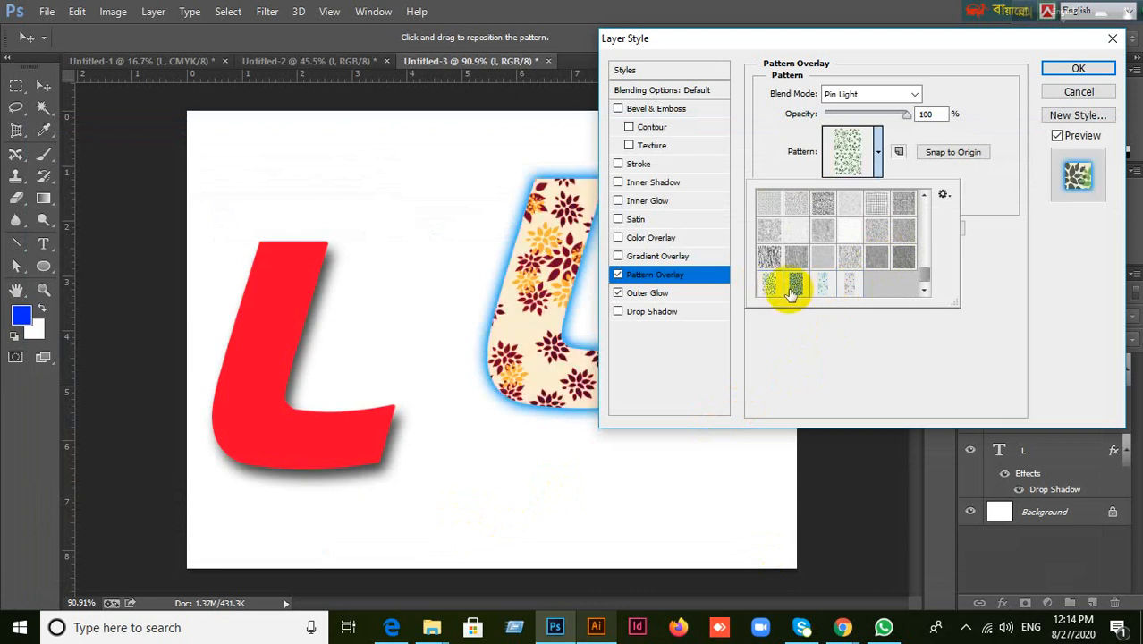
pyautogui.click(823, 286)
pyautogui.click(877, 156)
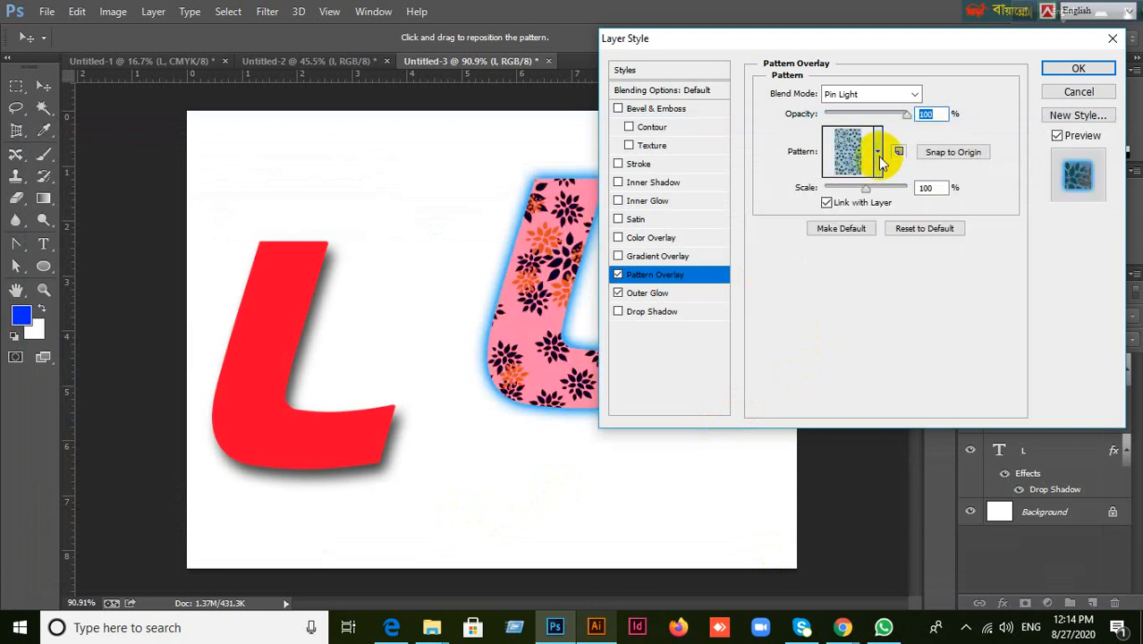
pyautogui.moveTo(865, 190)
pyautogui.mouseDown()
pyautogui.moveTo(847, 196)
pyautogui.moveTo(849, 186)
pyautogui.moveTo(890, 190)
pyautogui.moveTo(834, 193)
pyautogui.moveTo(855, 191)
pyautogui.mouseUp()
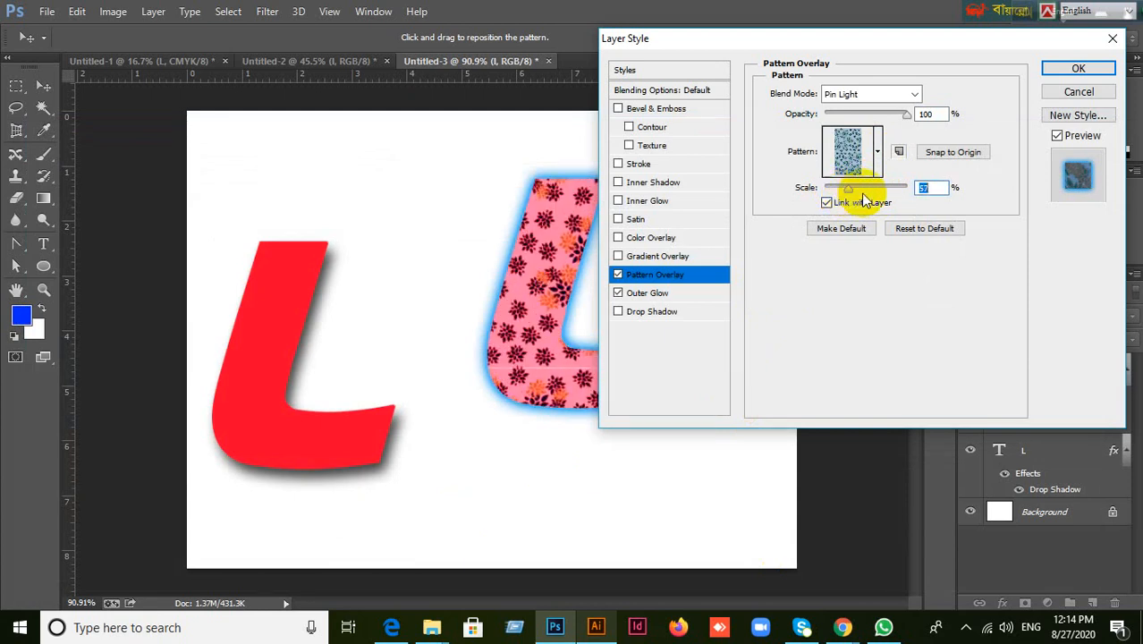
# Compare the four loaded floral patterns on the L at the reduced scale, ending on the grey one.
pyautogui.click(878, 152)
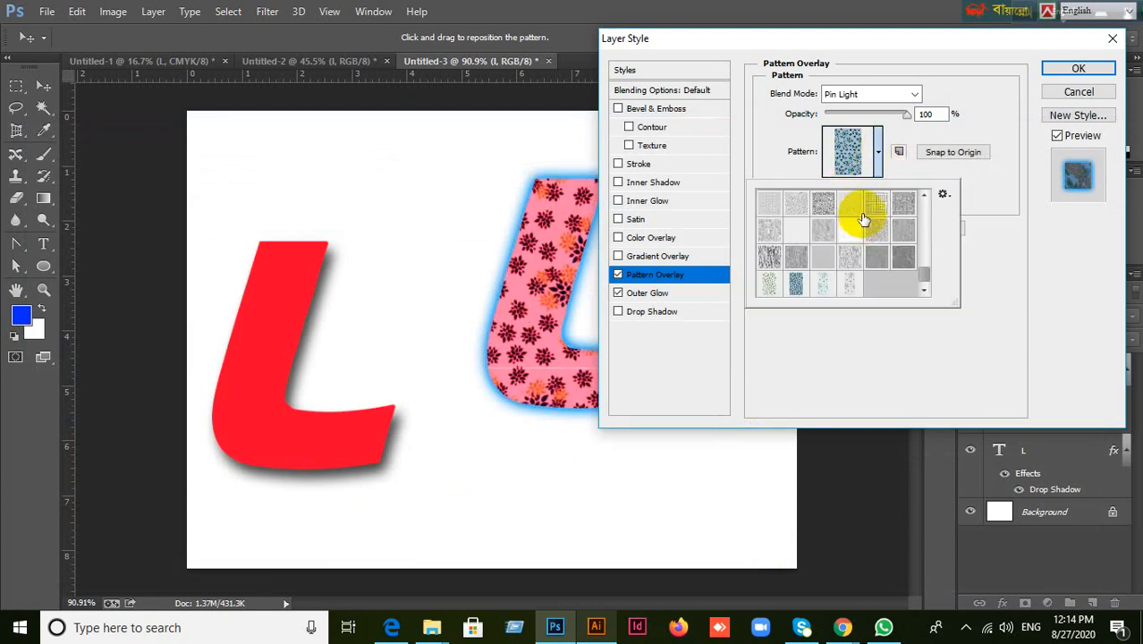
pyautogui.click(822, 285)
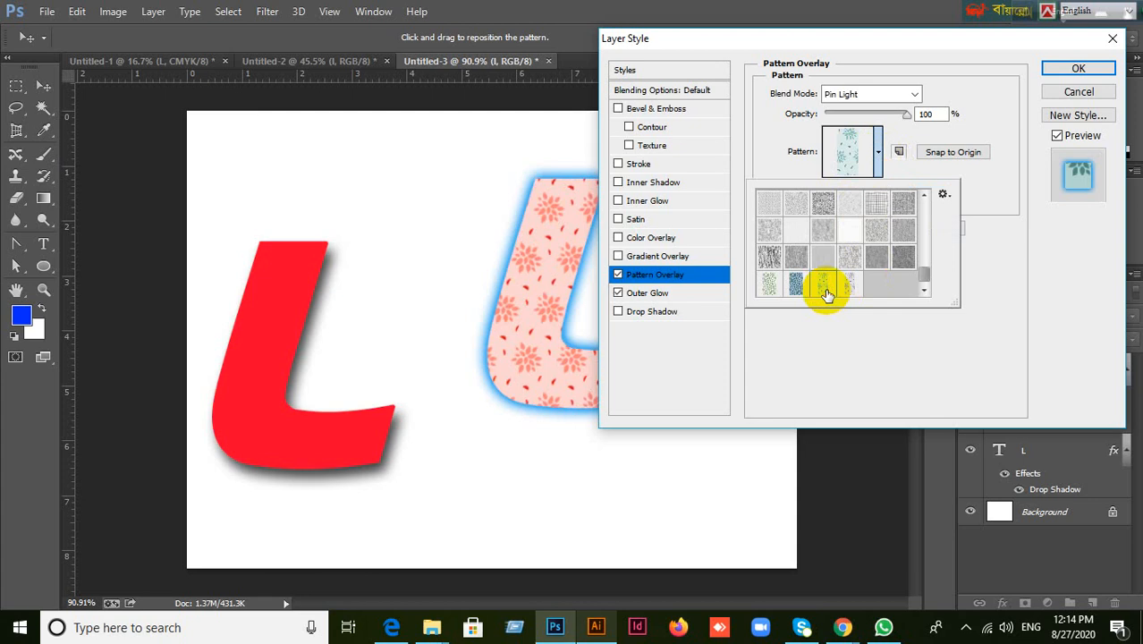
pyautogui.click(944, 197)
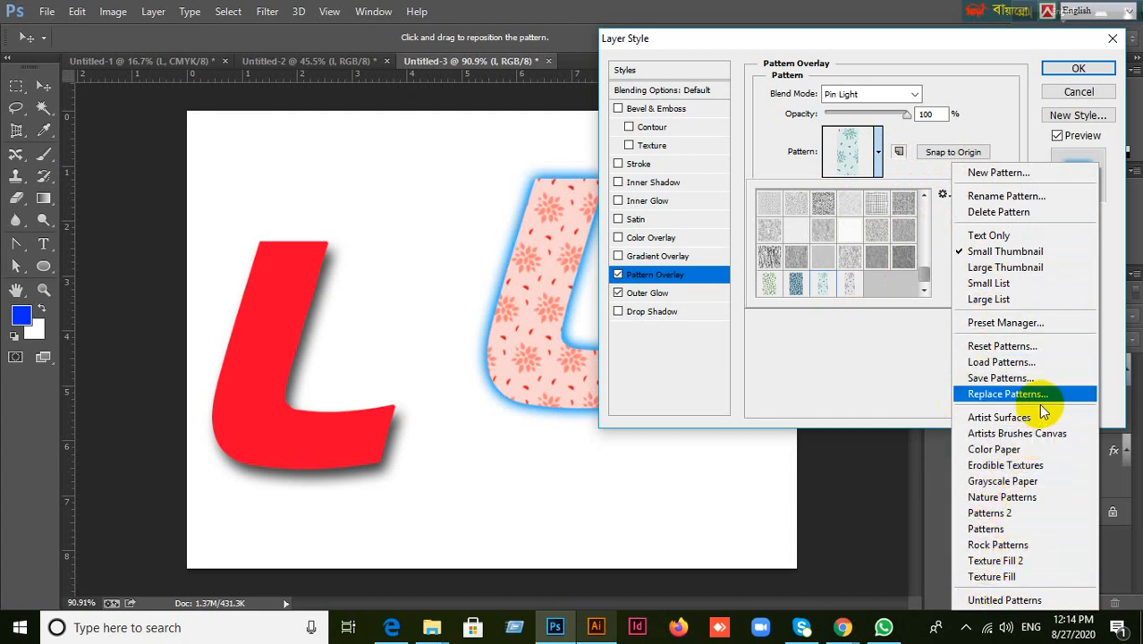
pyautogui.click(830, 379)
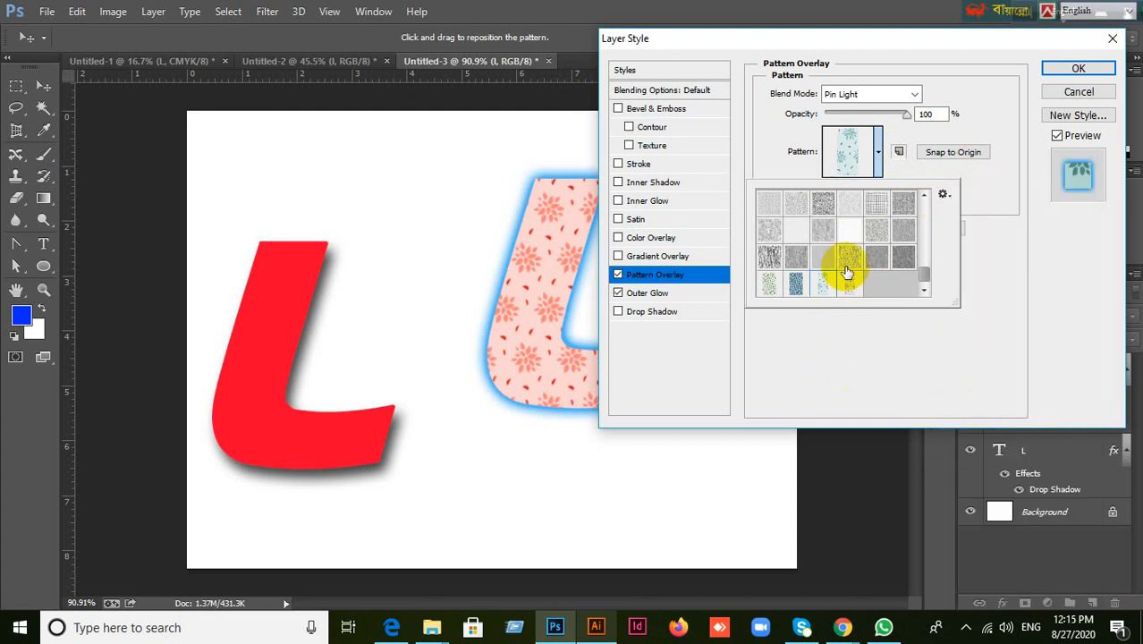
pyautogui.click(768, 285)
pyautogui.click(795, 284)
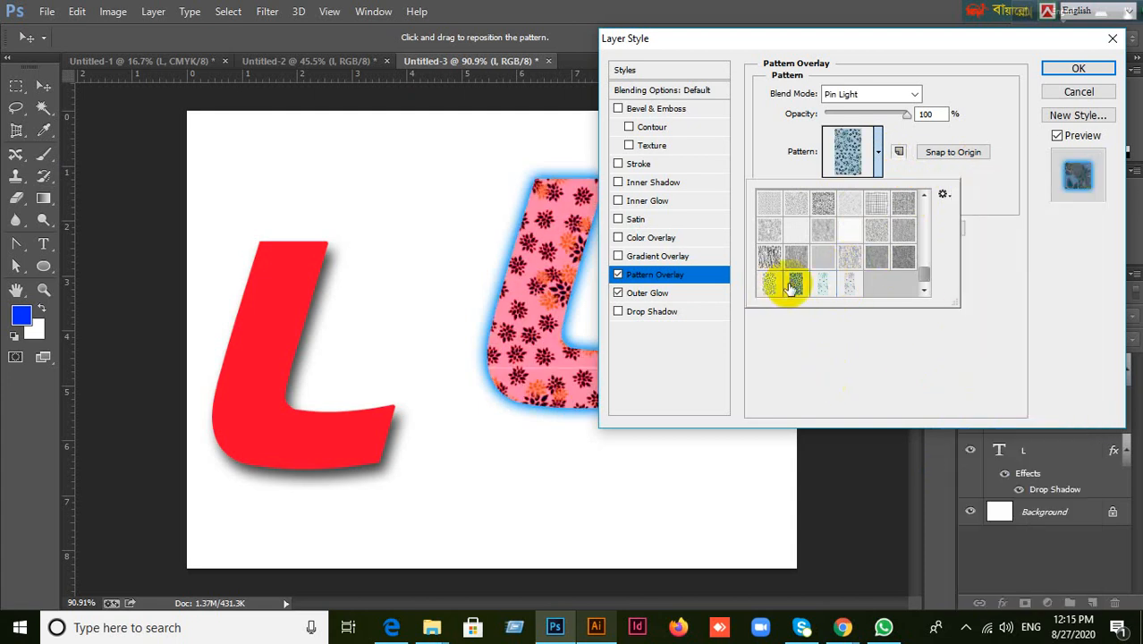
pyautogui.click(823, 285)
pyautogui.click(846, 285)
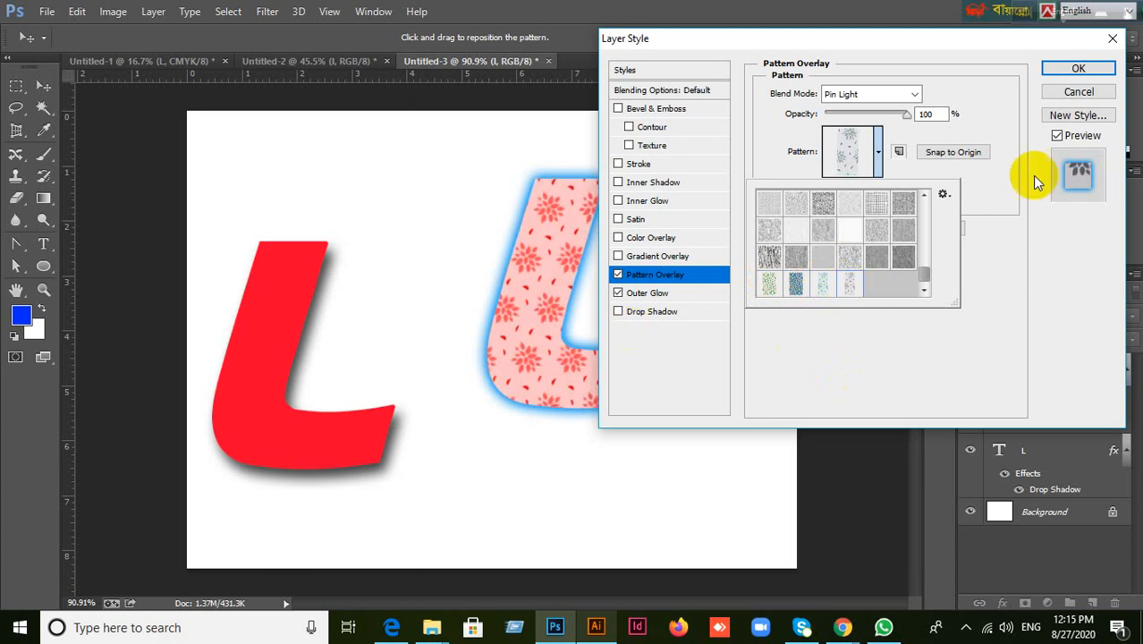
# Try to save the current floral overlay pattern as a new preset.
pyautogui.click(877, 150)
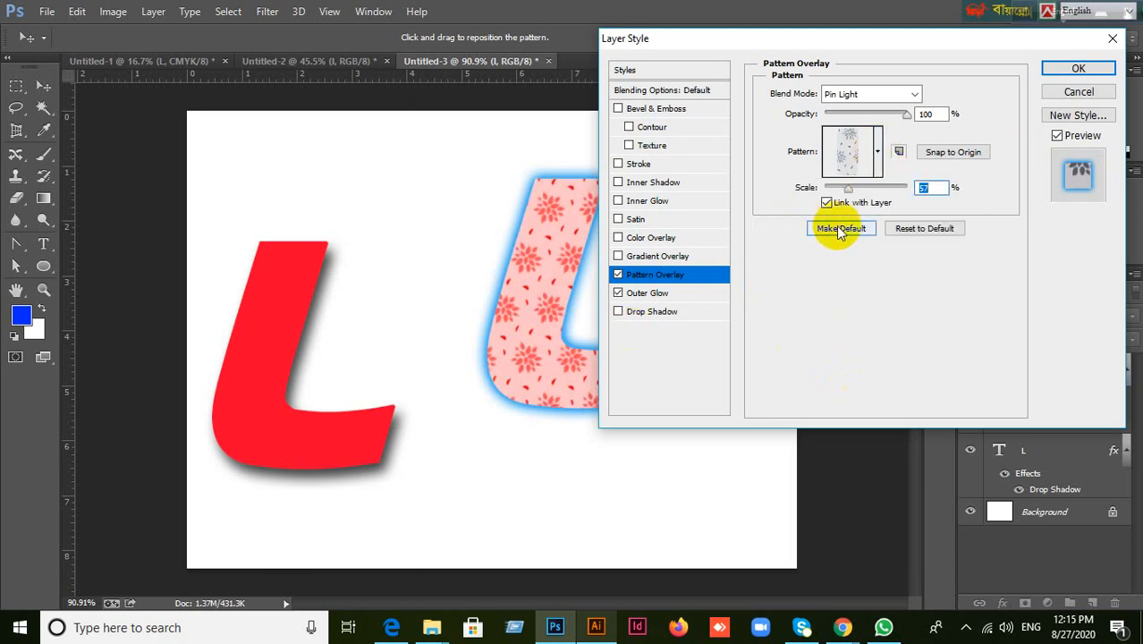
pyautogui.click(899, 153)
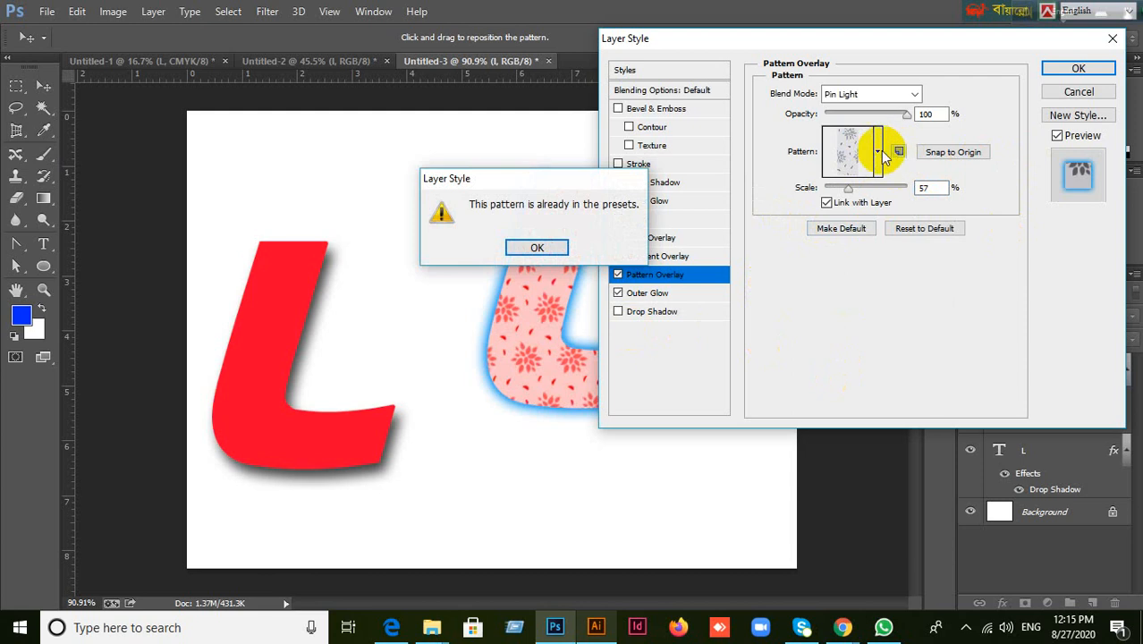
pyautogui.click(536, 246)
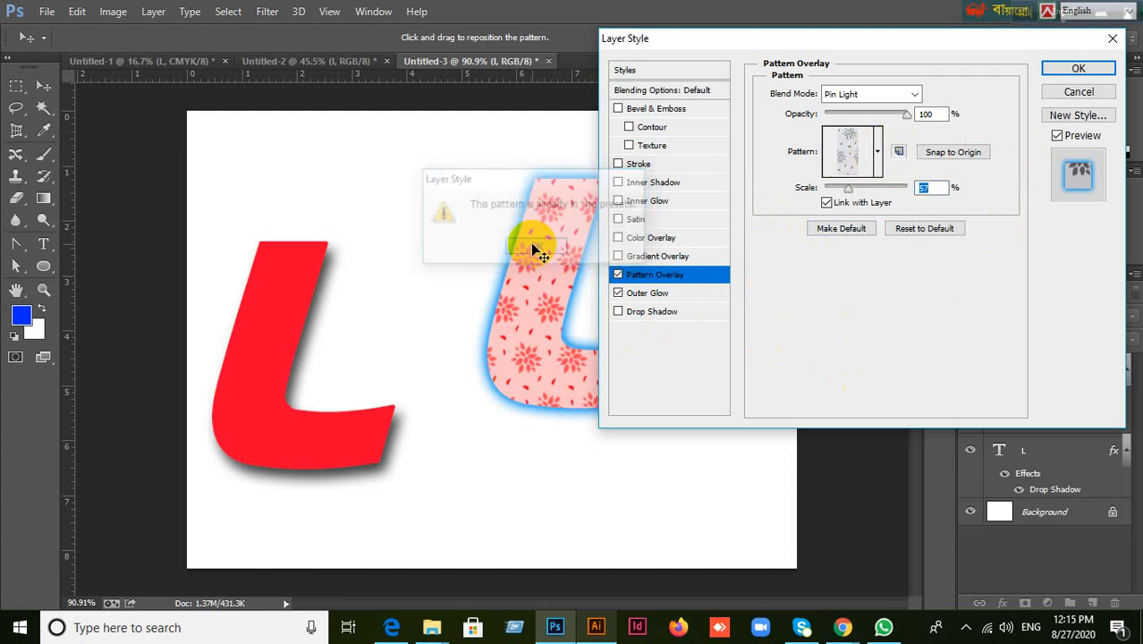
# Snap the floral pattern to the origin at 21% scale, and discard the layer style changes.
pyautogui.click(968, 153)
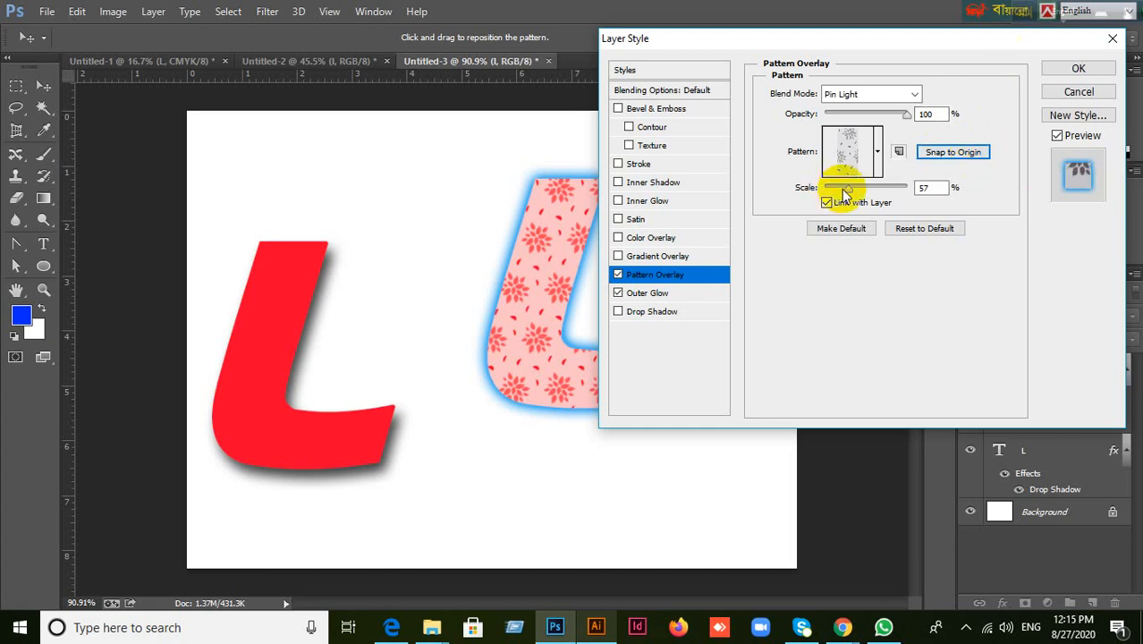
pyautogui.moveTo(850, 190)
pyautogui.mouseDown()
pyautogui.moveTo(870, 186)
pyautogui.moveTo(832, 188)
pyautogui.mouseUp()
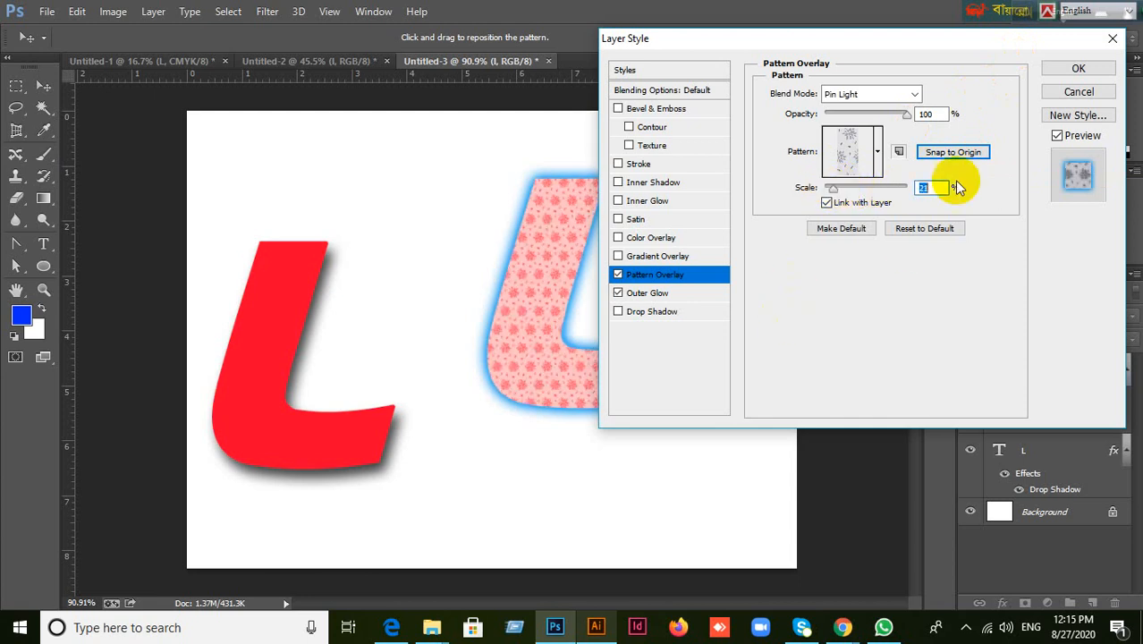
pyautogui.click(958, 153)
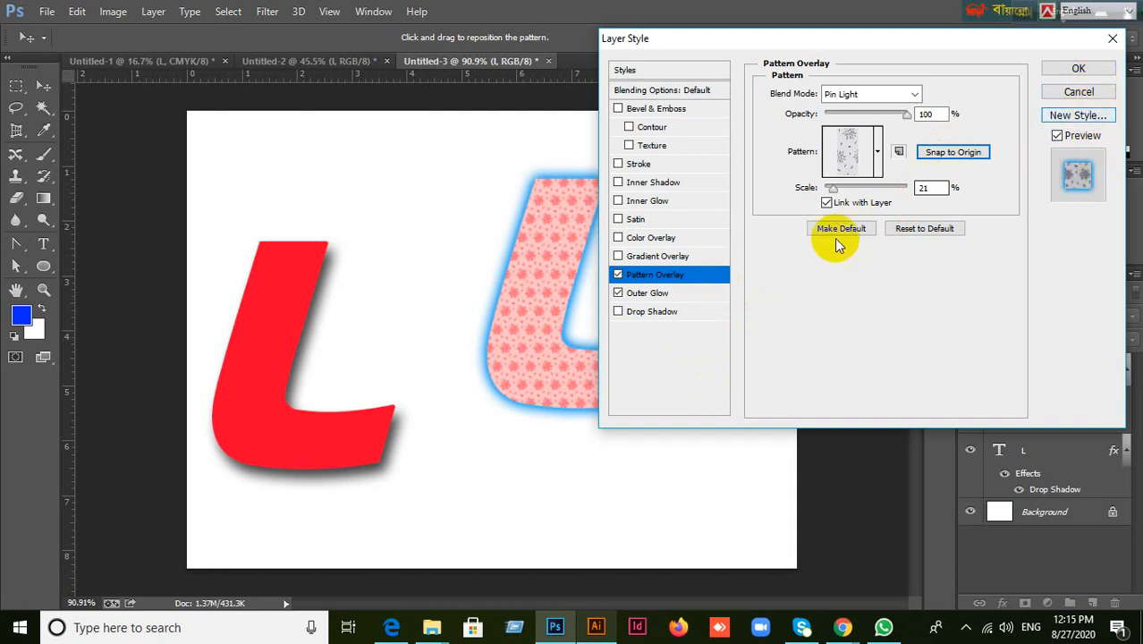
pyautogui.click(1079, 93)
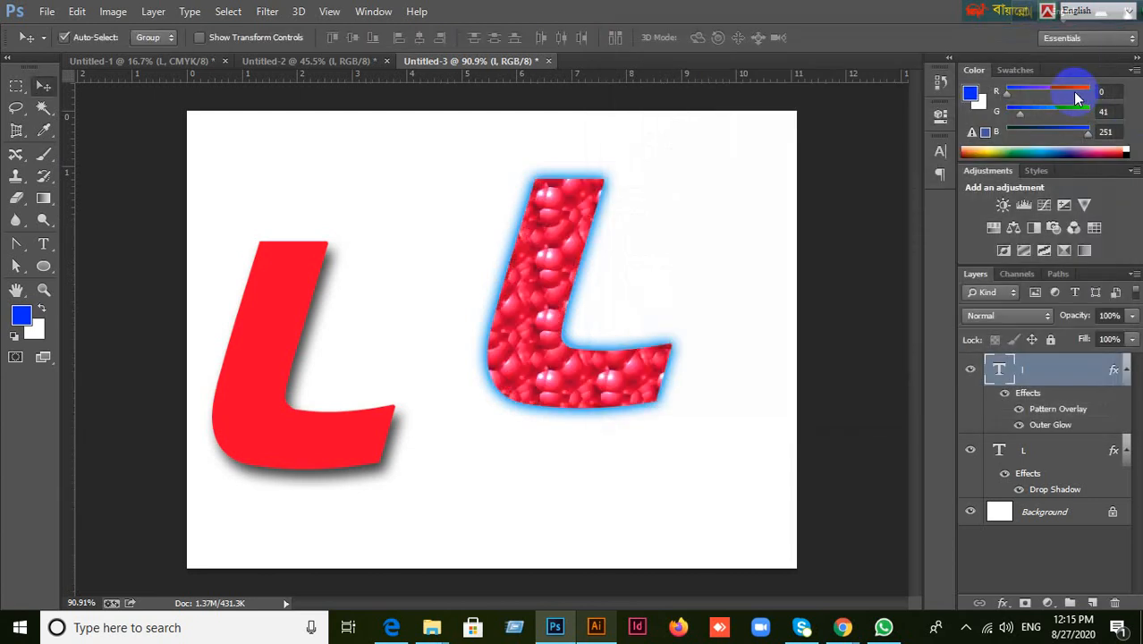
# Reopen the layer style of the glowing L text layer and enable its Gradient Overlay effect.
pyautogui.doubleClick(1044, 377)
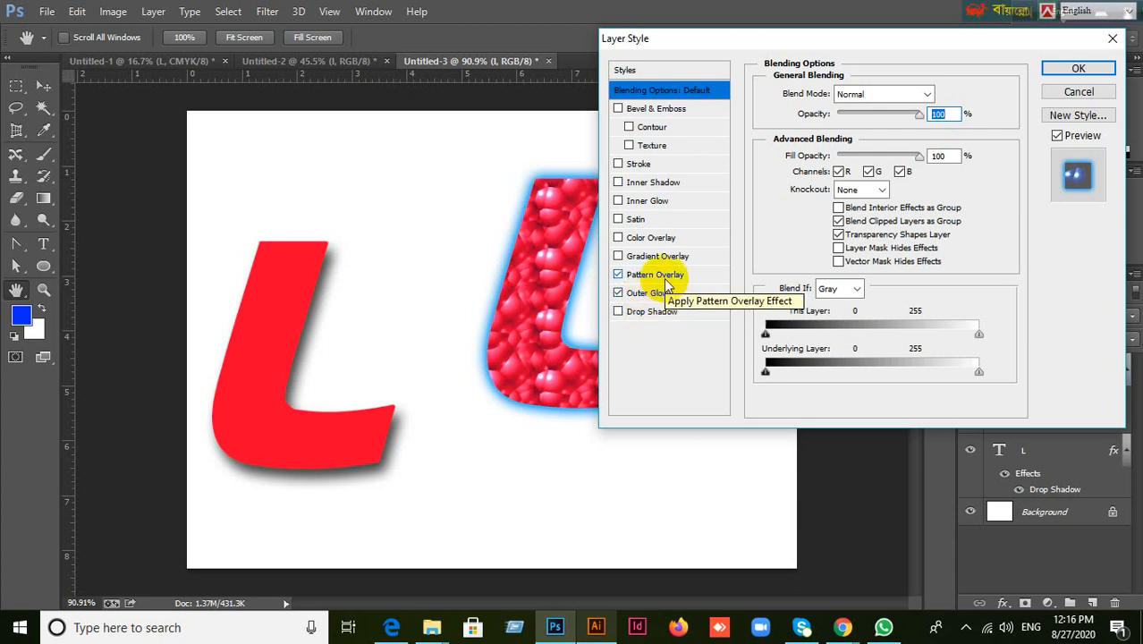
pyautogui.click(637, 277)
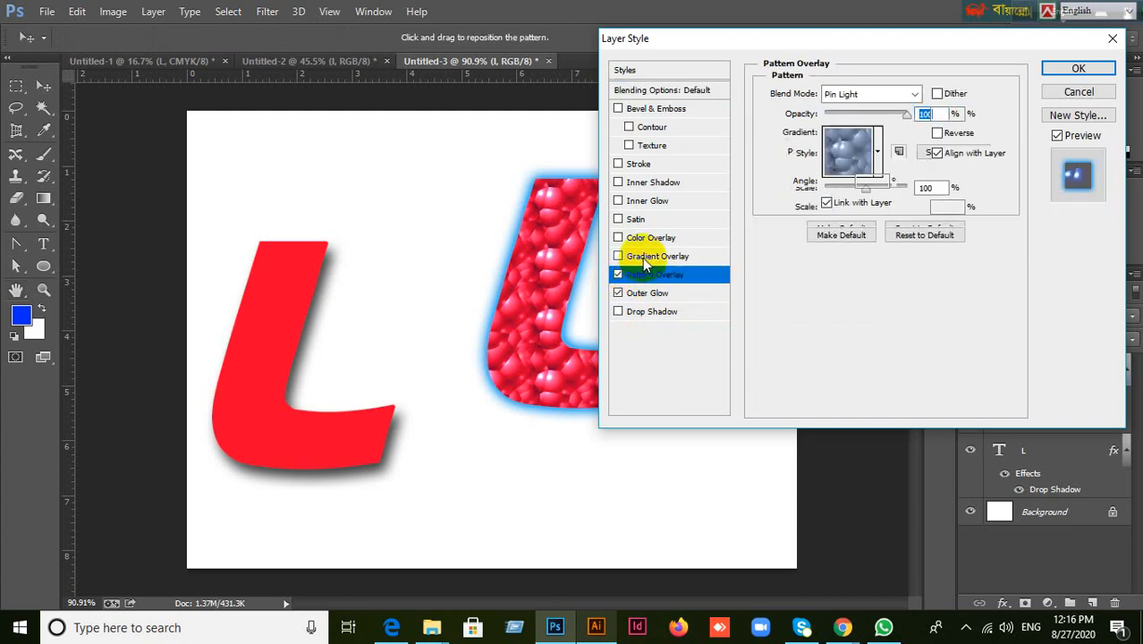
pyautogui.click(642, 258)
pyautogui.moveTo(867, 39); pyautogui.dragTo(955, 51)
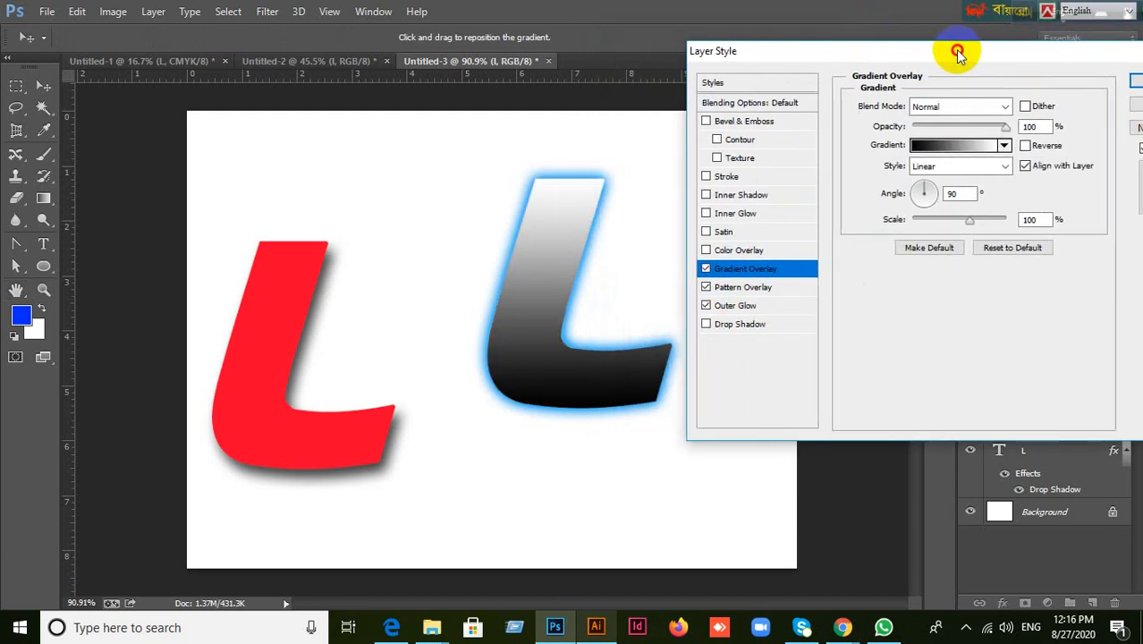
pyautogui.click(717, 269)
pyautogui.click(736, 269)
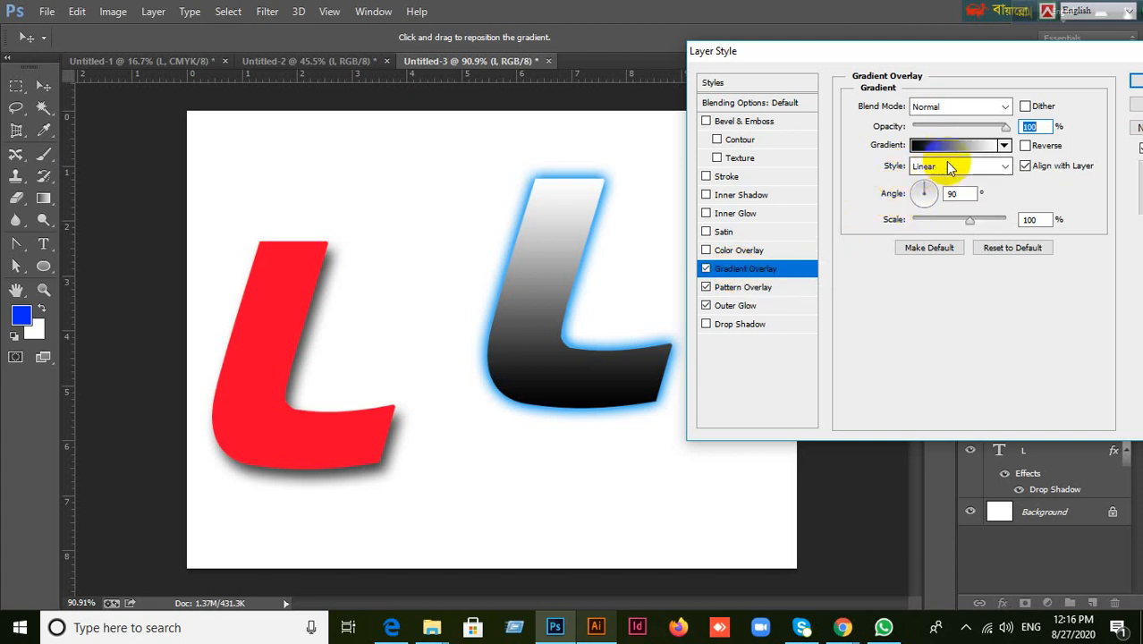
# Preview several preset gradients for the overlay in the Gradient Editor and choose Orange, Yellow, Orange.
pyautogui.click(954, 144)
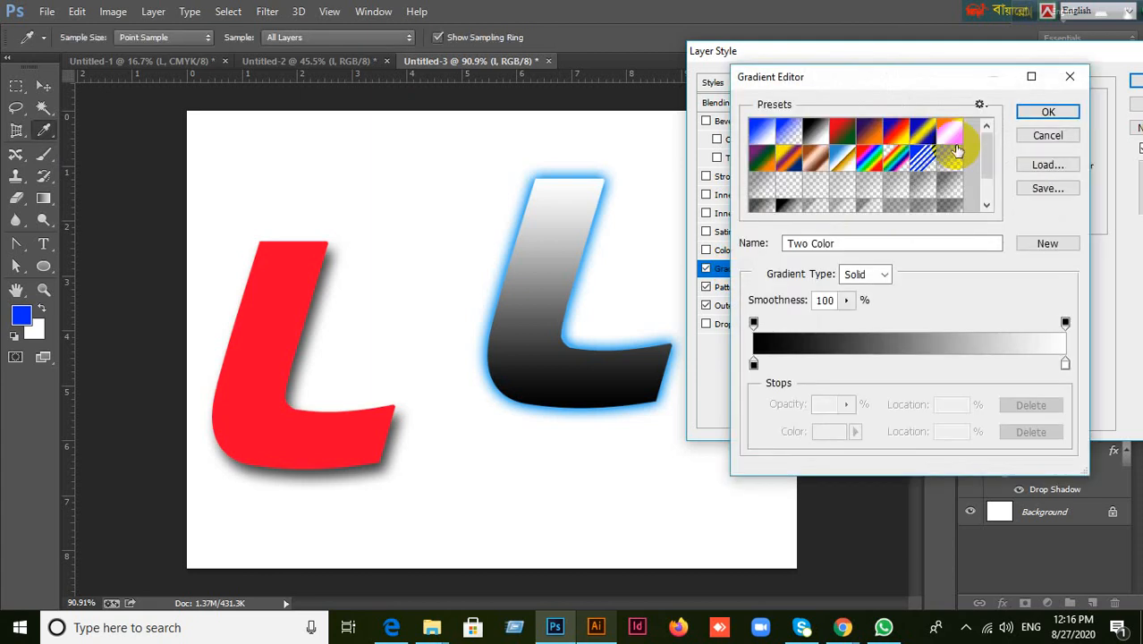
pyautogui.moveTo(899, 82); pyautogui.dragTo(320, 110)
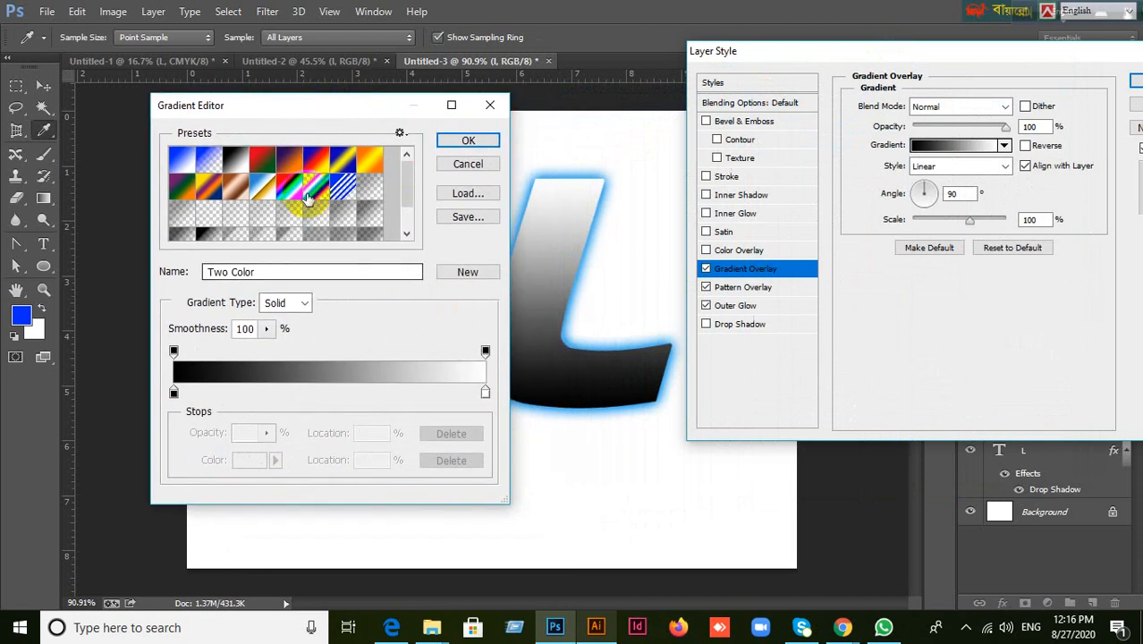
pyautogui.click(261, 161)
pyautogui.click(300, 167)
pyautogui.click(343, 161)
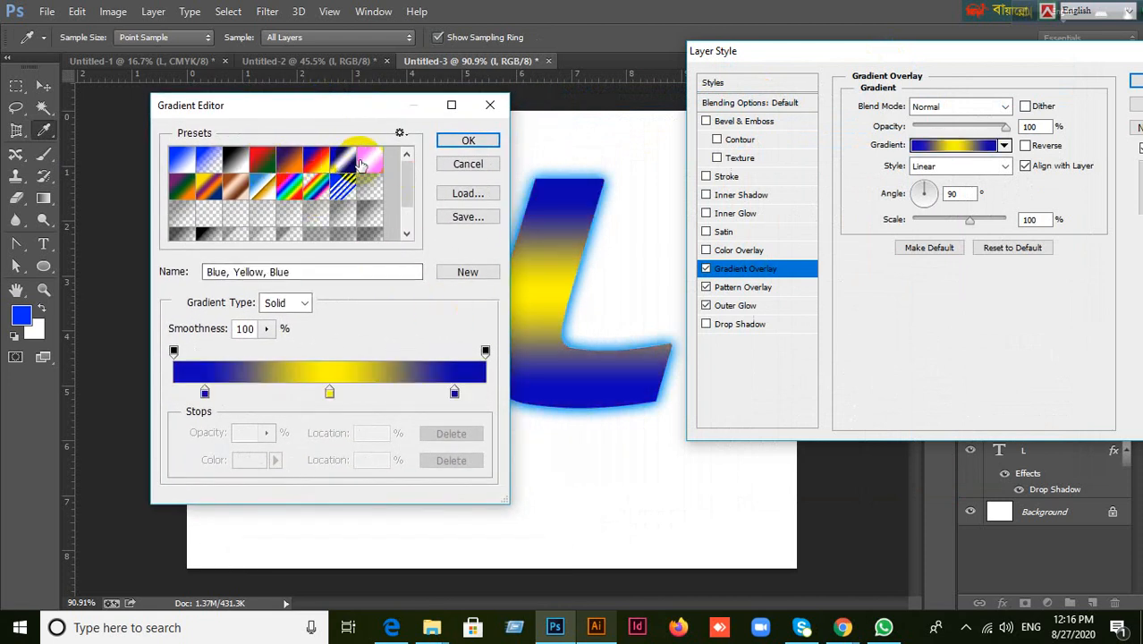
pyautogui.click(370, 161)
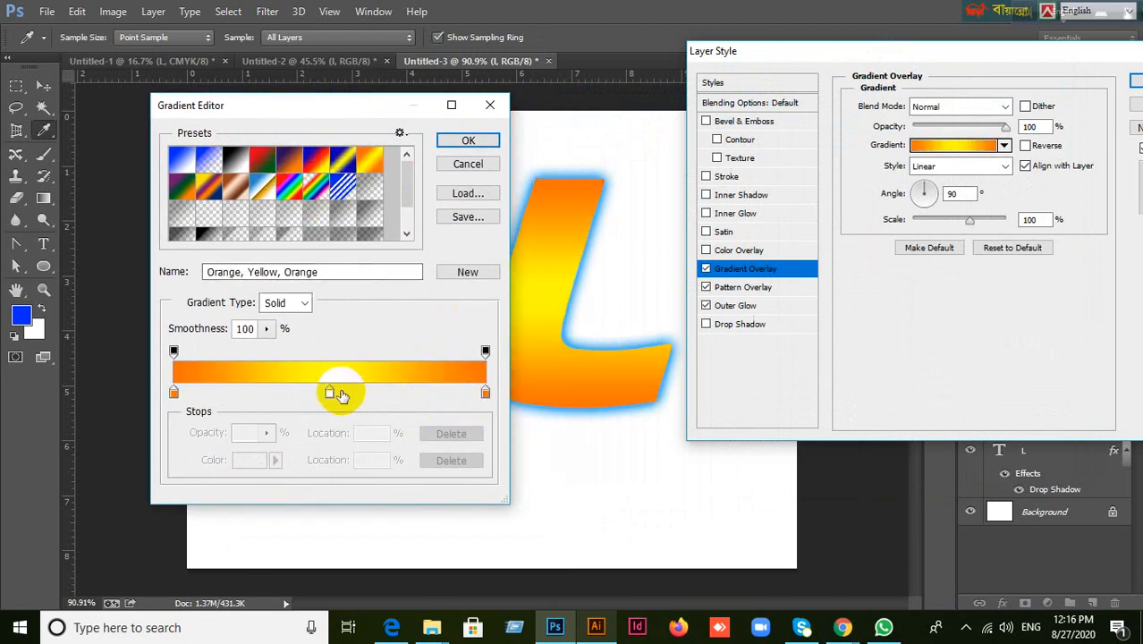
# Remove the gradient's middle yellow stop, recolour the stop at 100% to blue with hue 246°, and accept the gradient.
pyautogui.moveTo(329, 392); pyautogui.dragTo(397, 447)
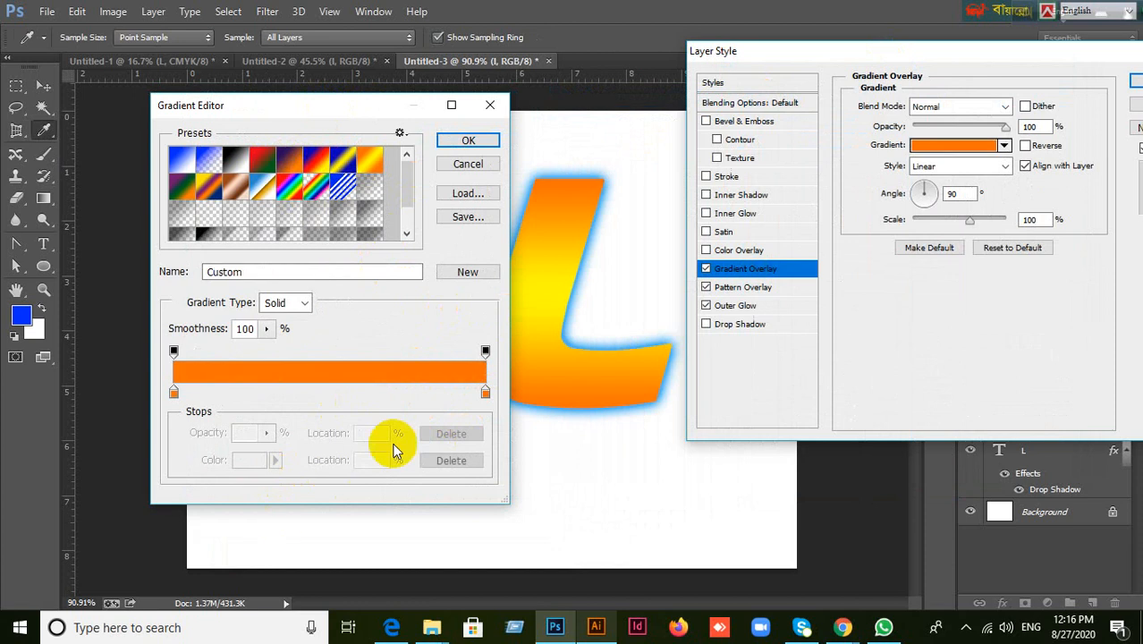
pyautogui.click(485, 394)
pyautogui.click(240, 462)
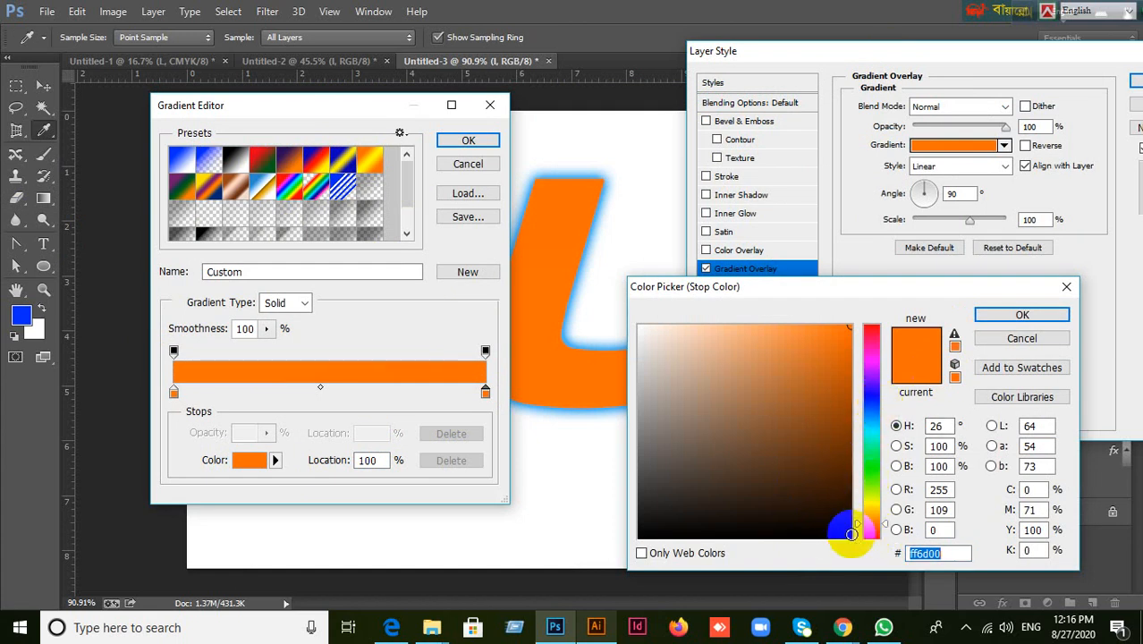
pyautogui.moveTo(859, 525); pyautogui.dragTo(864, 392)
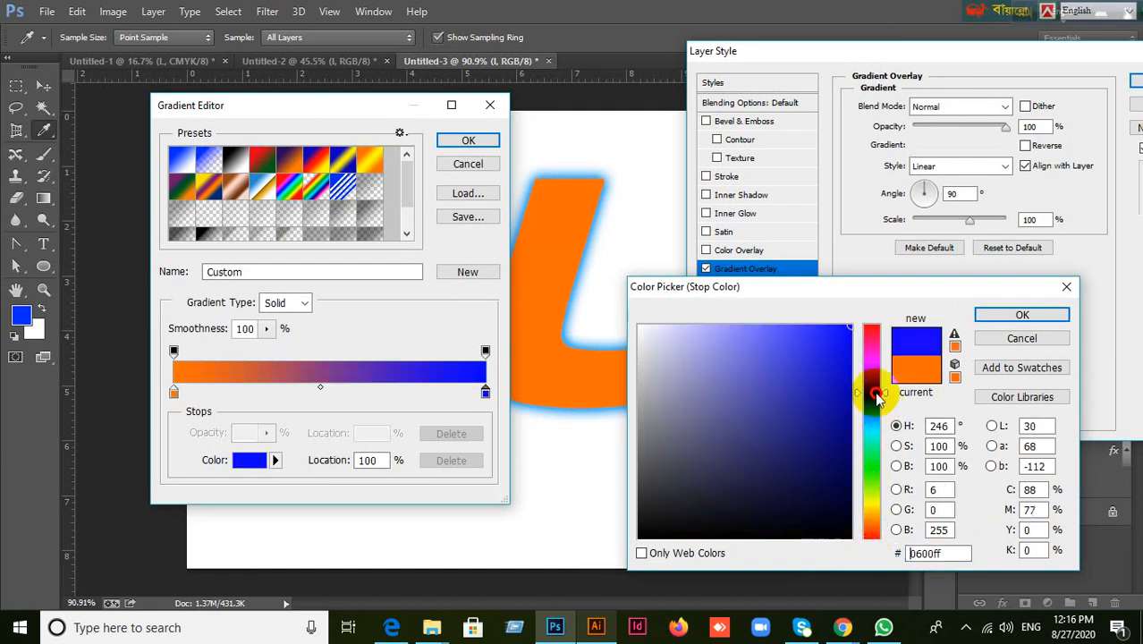
pyautogui.click(1020, 315)
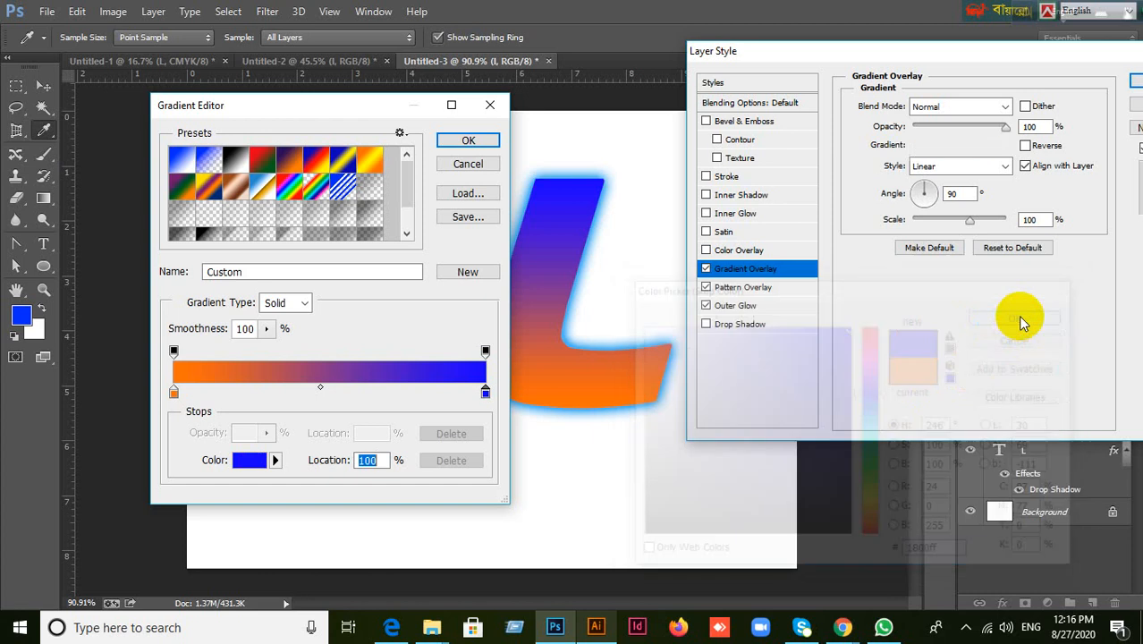
pyautogui.click(468, 141)
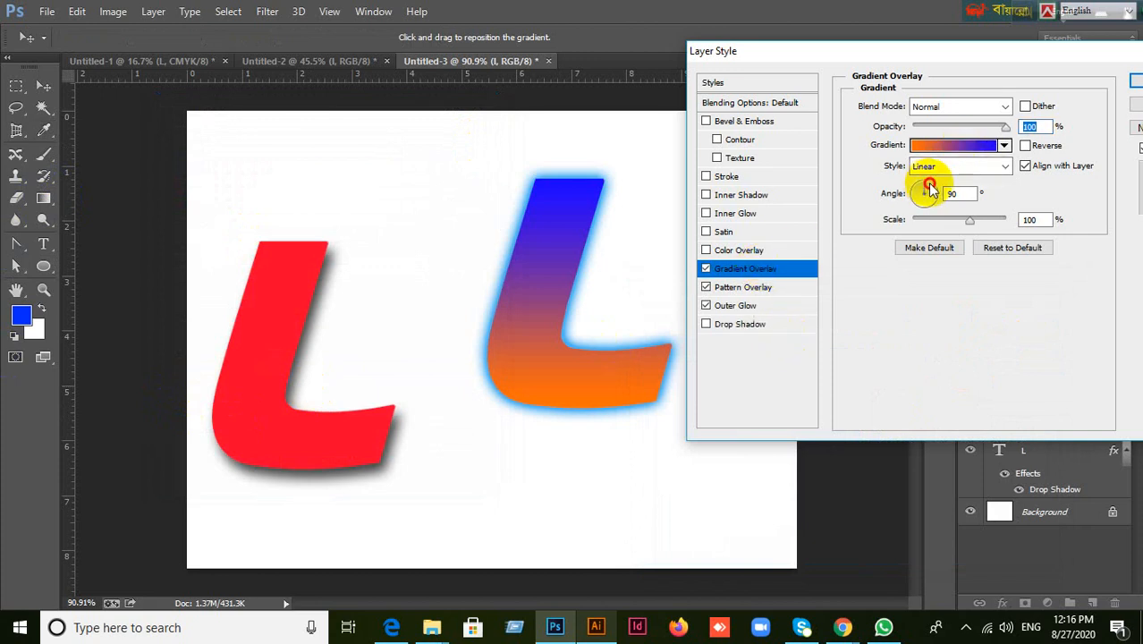
# Try the gradient overlay at a 15° angle, return it to 90°, and reduce the gradient scale to 61%.
pyautogui.moveTo(931, 187)
pyautogui.mouseDown()
pyautogui.moveTo(948, 194)
pyautogui.moveTo(937, 204)
pyautogui.mouseUp()
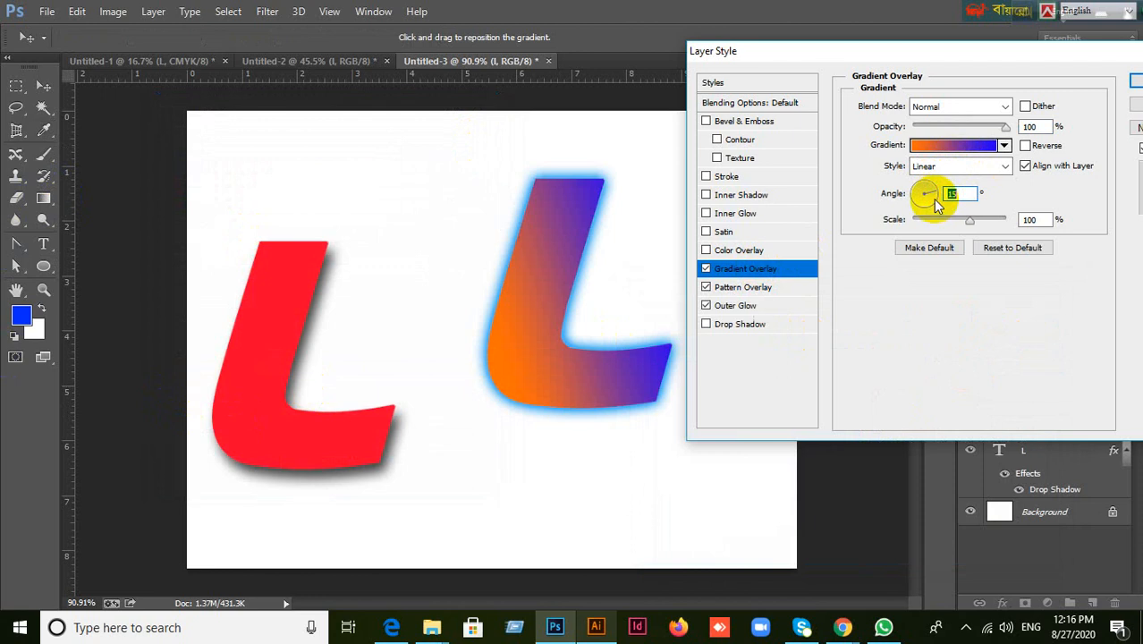
pyautogui.write('90')
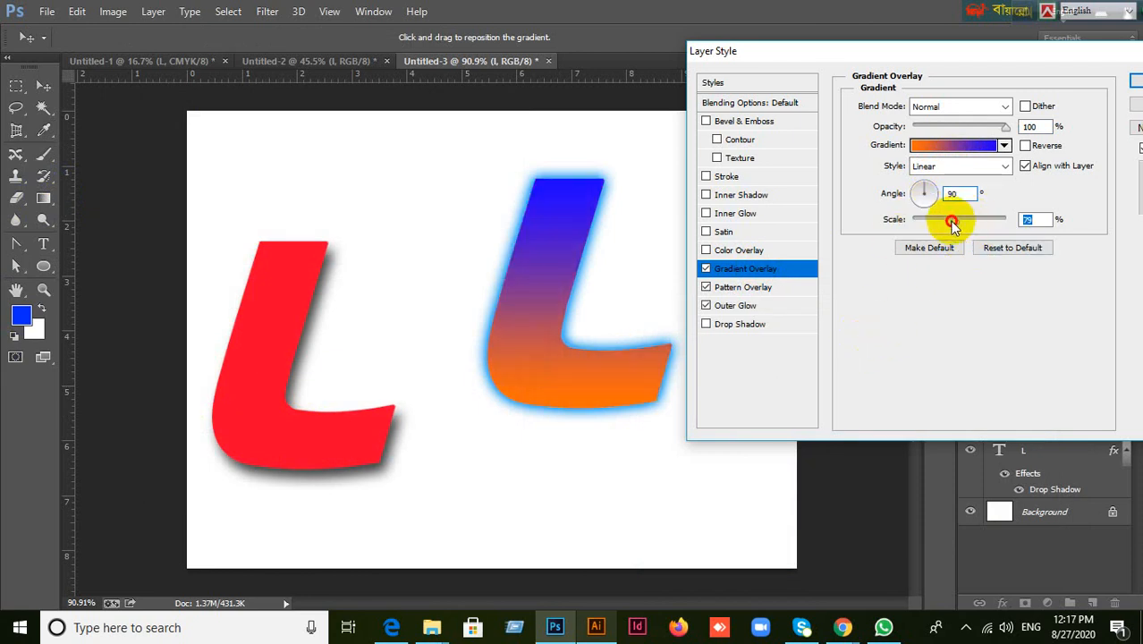
pyautogui.moveTo(969, 220); pyautogui.dragTo(948, 229)
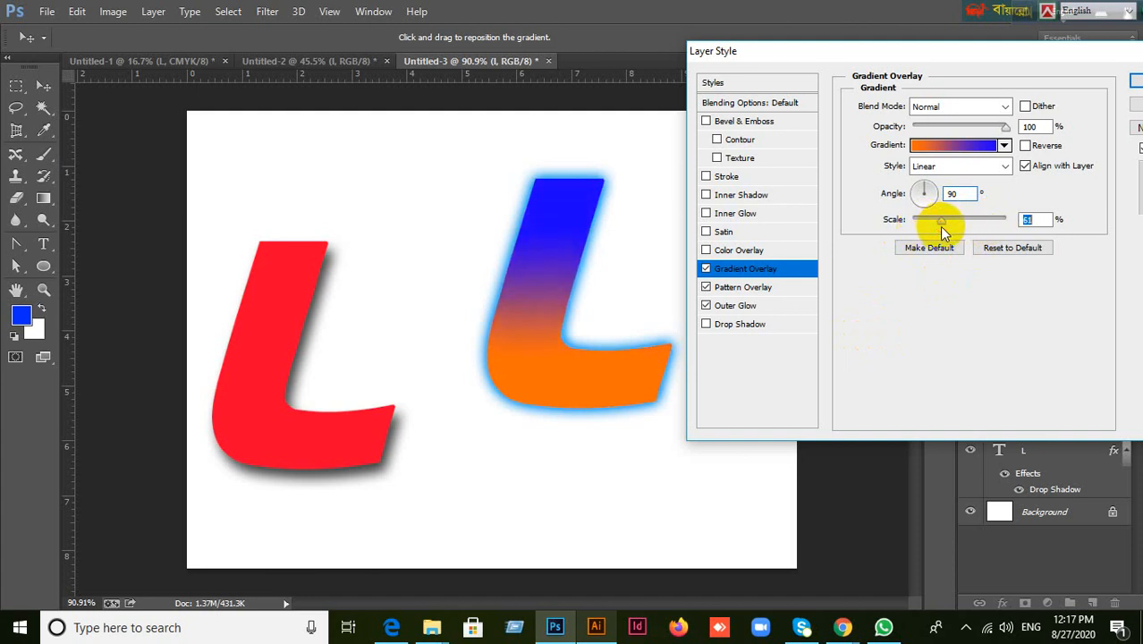
# Reset the Gradient Overlay settings to their defaults and discard the layer style changes.
pyautogui.click(989, 253)
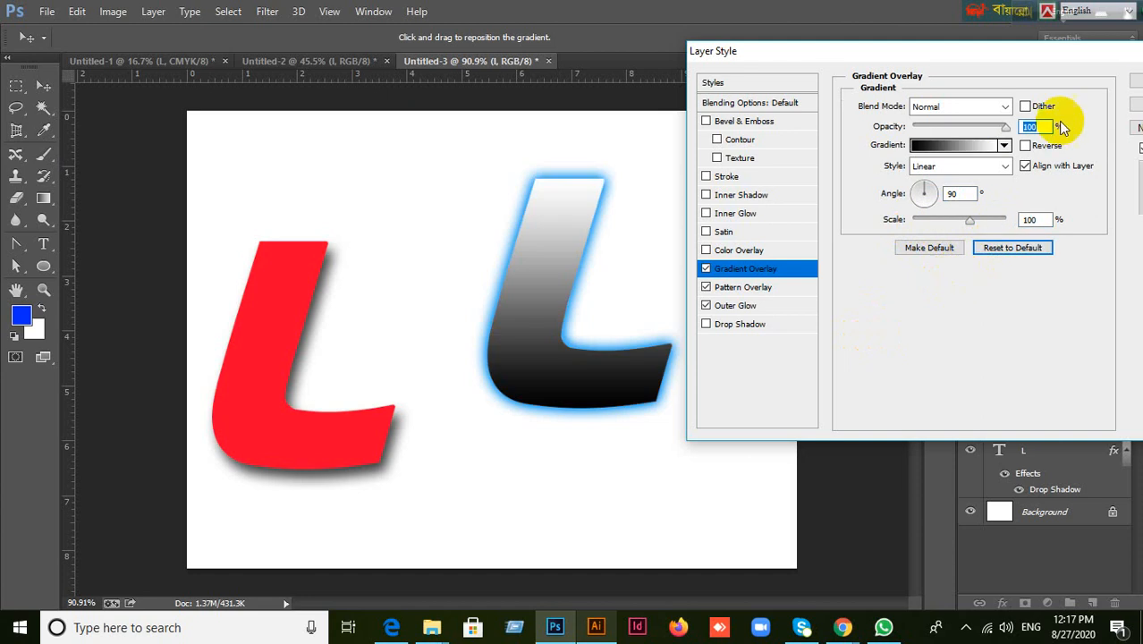
pyautogui.moveTo(1060, 51); pyautogui.dragTo(972, 81)
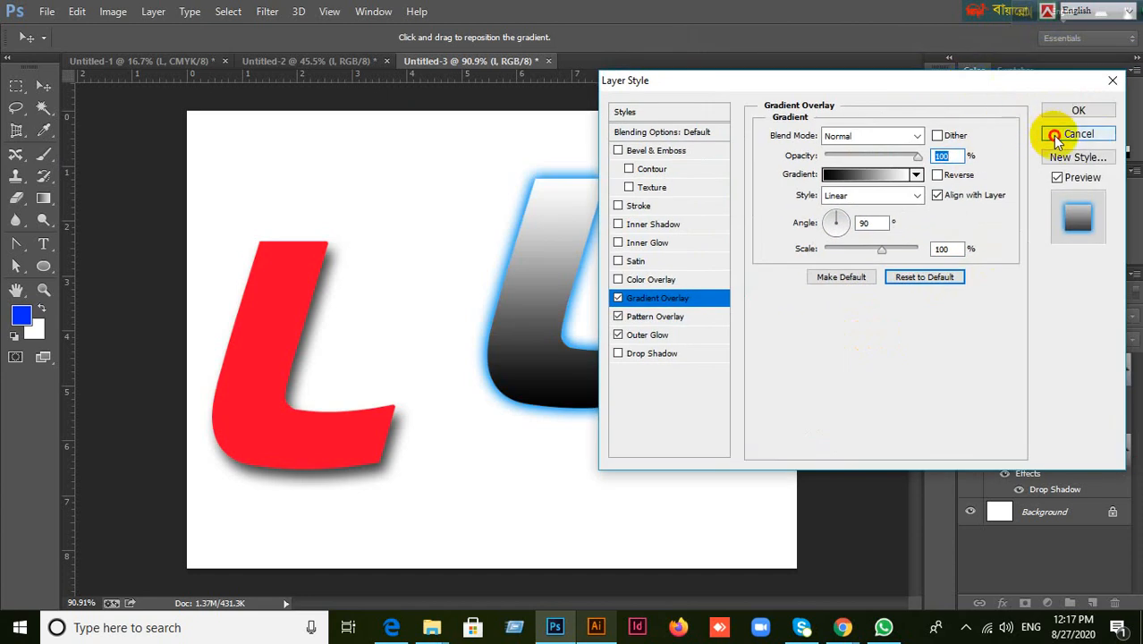
pyautogui.click(1058, 136)
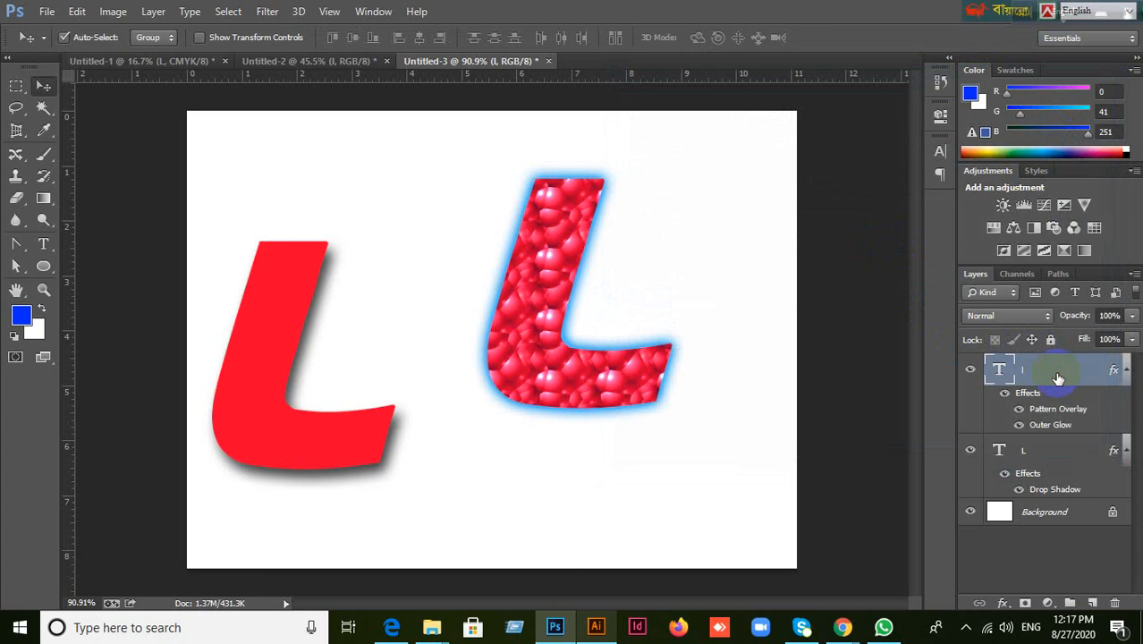
# Reopen the layer style of the glowing L text layer and enable Color Overlay, keeping the Normal blend mode.
pyautogui.doubleClick(1058, 378)
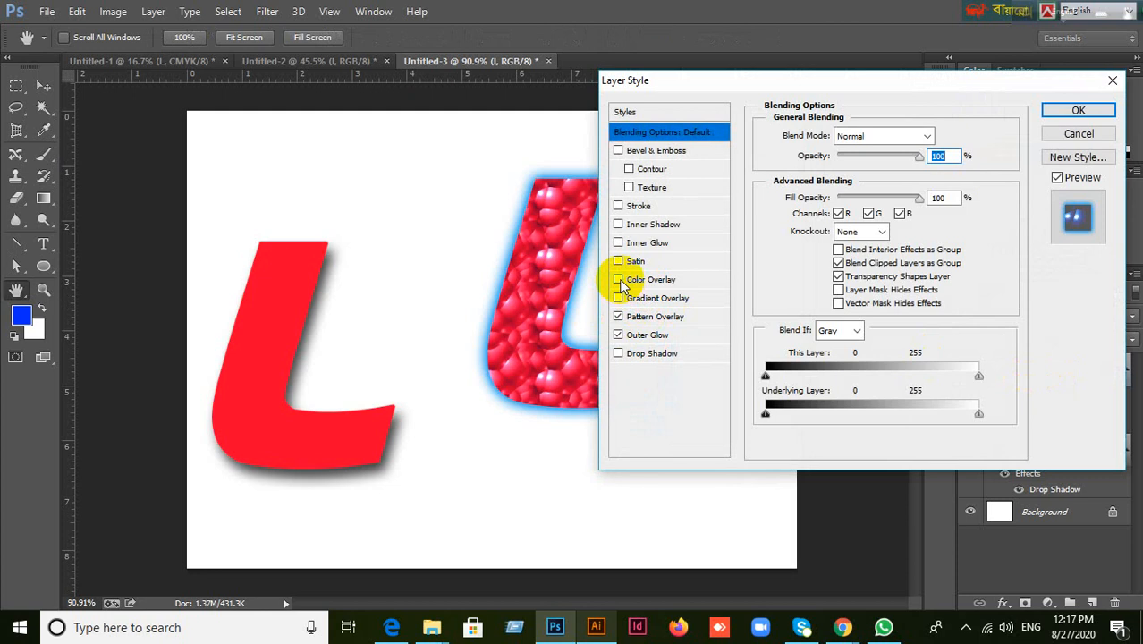
pyautogui.click(648, 281)
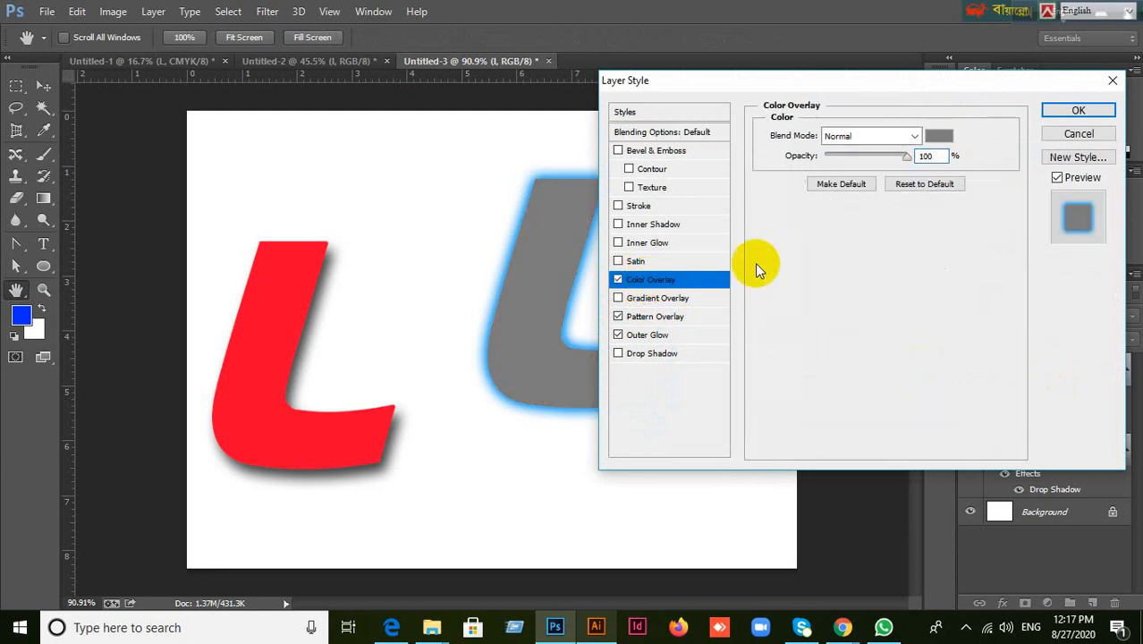
pyautogui.moveTo(839, 81); pyautogui.dragTo(900, 107)
pyautogui.click(975, 164)
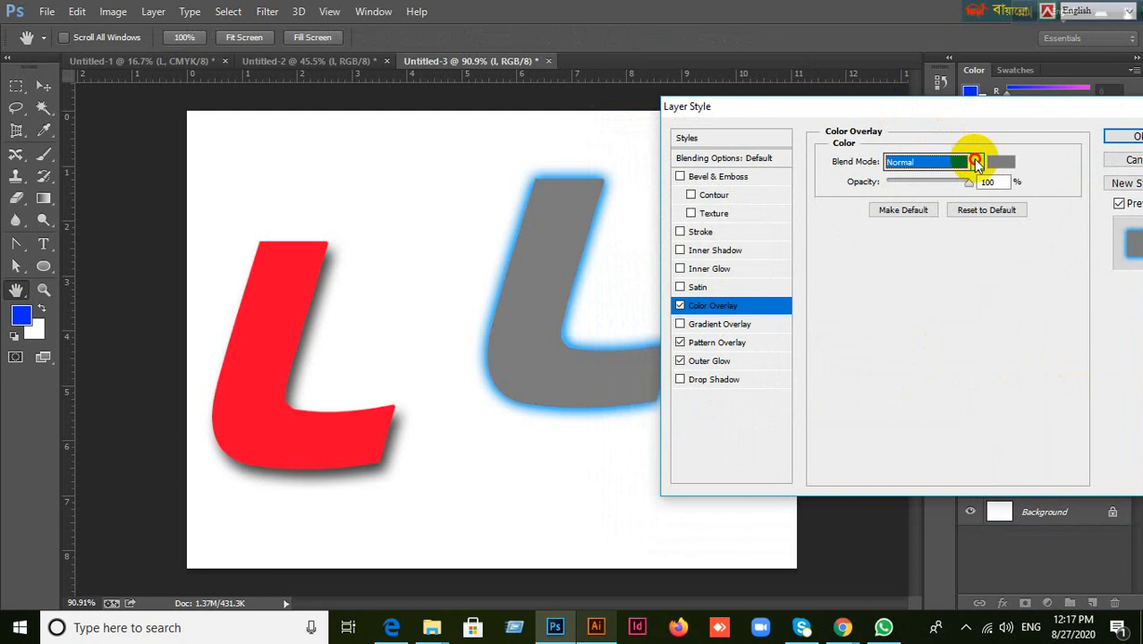
pyautogui.click(975, 161)
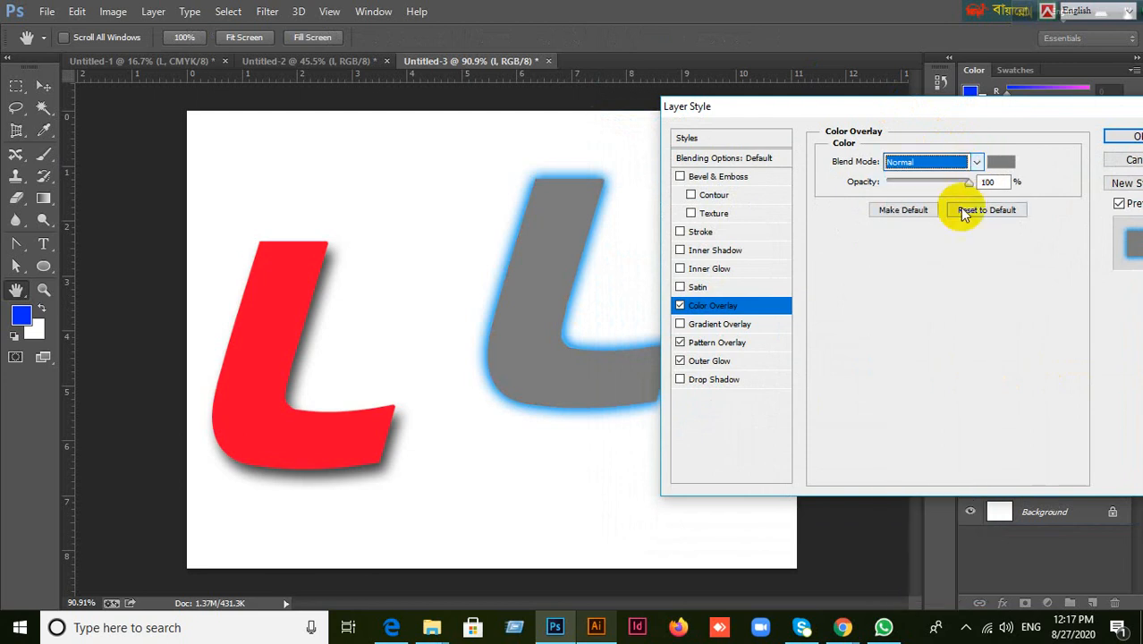
# Set the overlay colour to red #f10722 and accept it.
pyautogui.click(1000, 162)
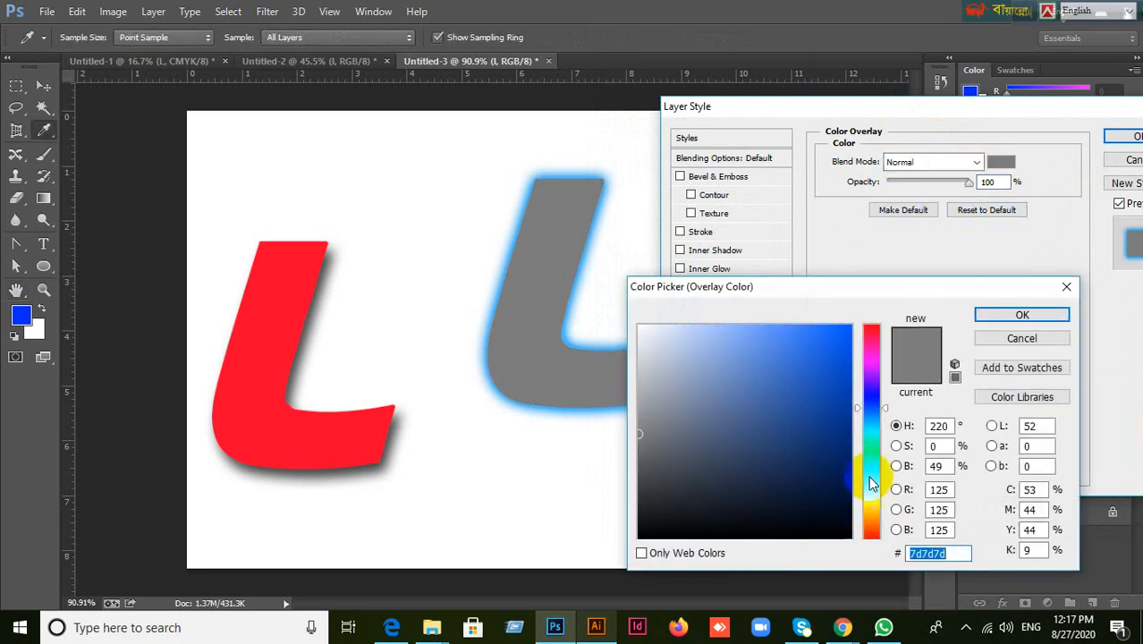
pyautogui.moveTo(858, 397); pyautogui.dragTo(856, 324)
pyautogui.click(845, 336)
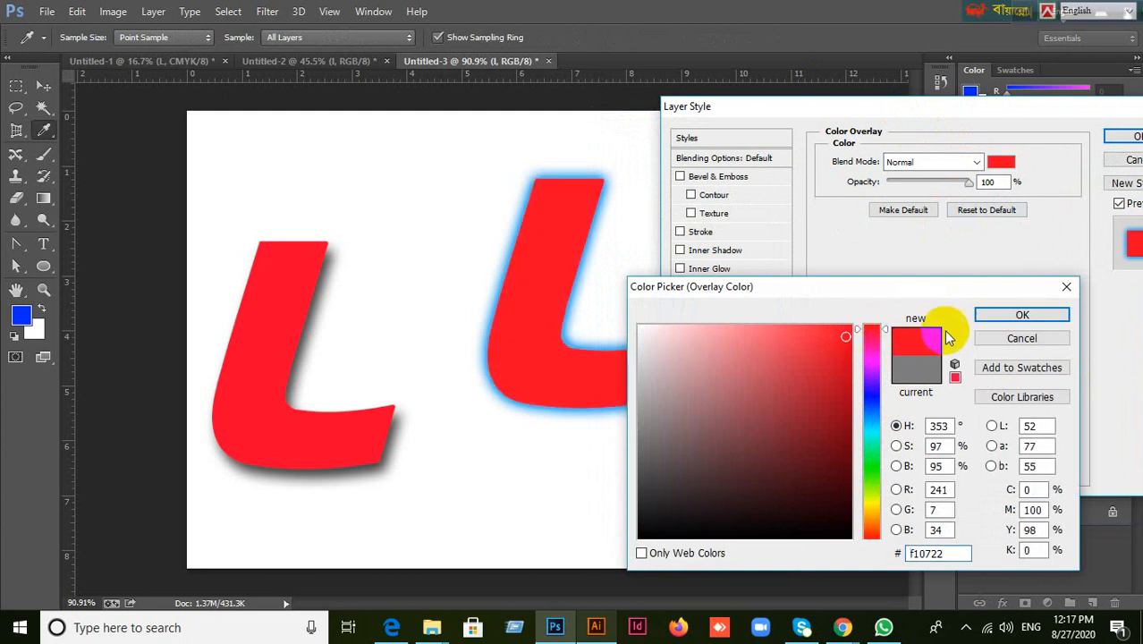
pyautogui.click(1000, 320)
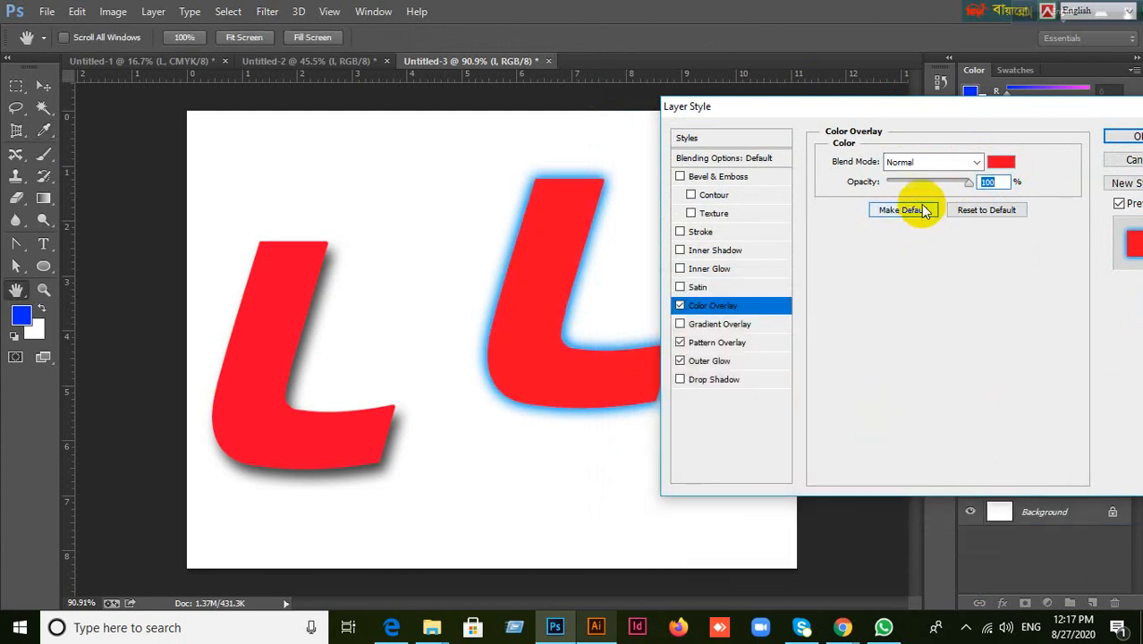
# Preview the Darken and Darker Color blend modes for the red overlay, then return to Normal.
pyautogui.click(946, 161)
pyautogui.click(934, 215)
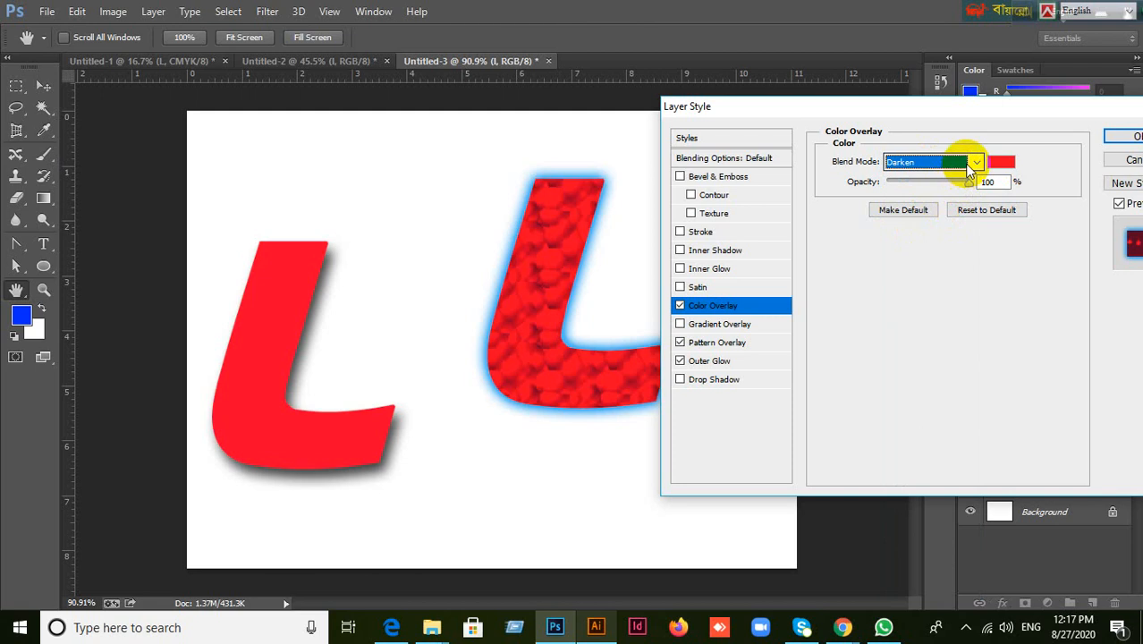
pyautogui.press('Tab')
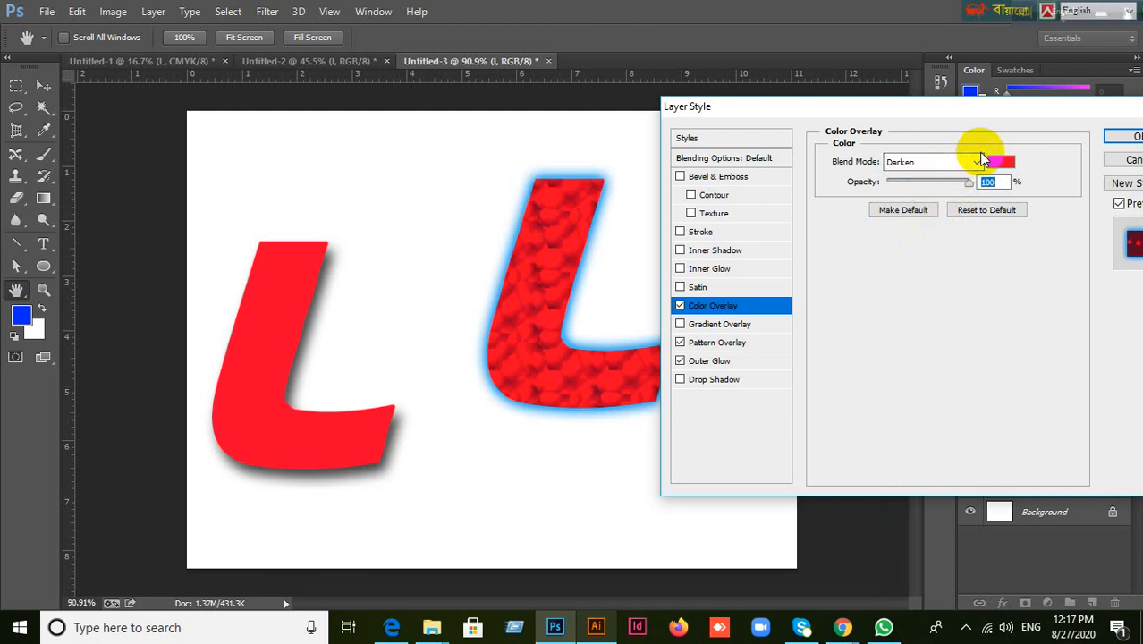
pyautogui.click(975, 161)
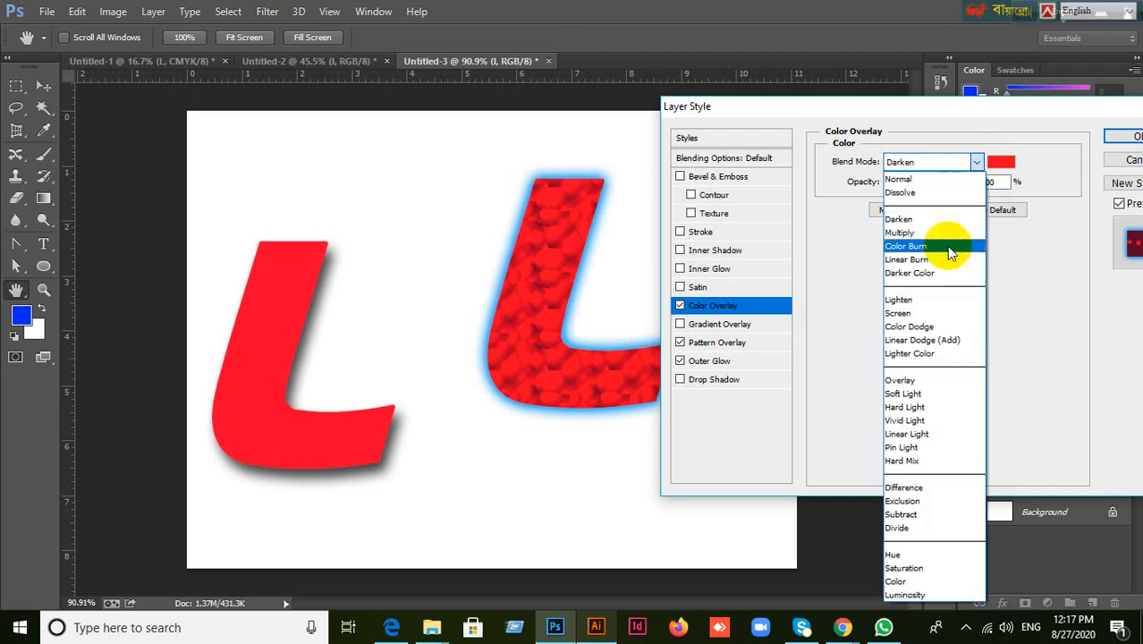
pyautogui.click(941, 273)
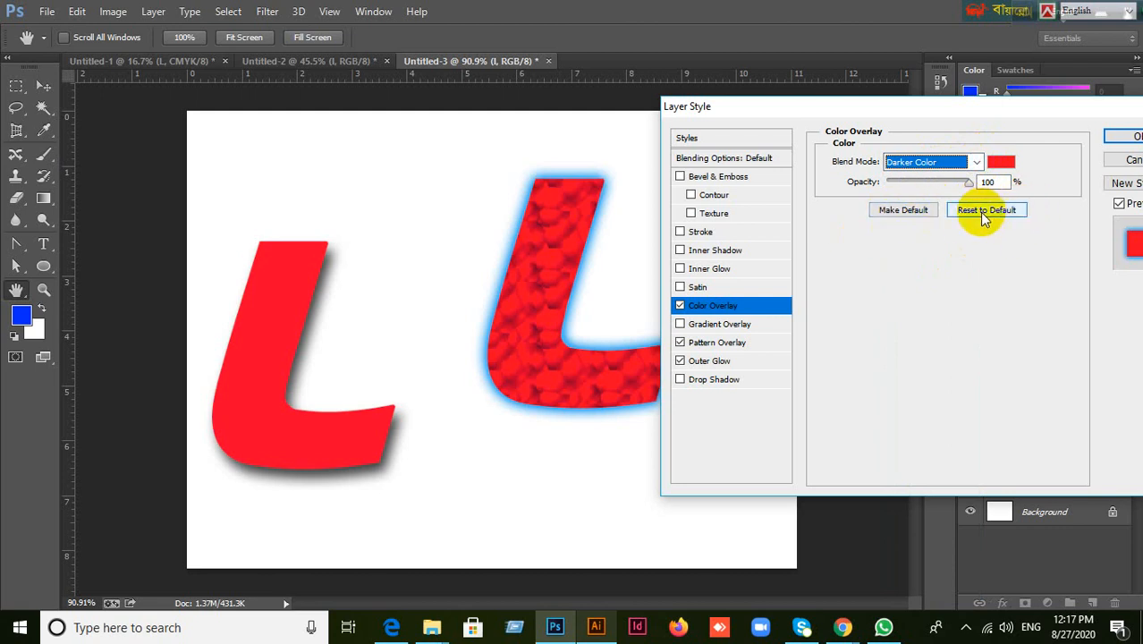
pyautogui.click(970, 161)
pyautogui.click(949, 177)
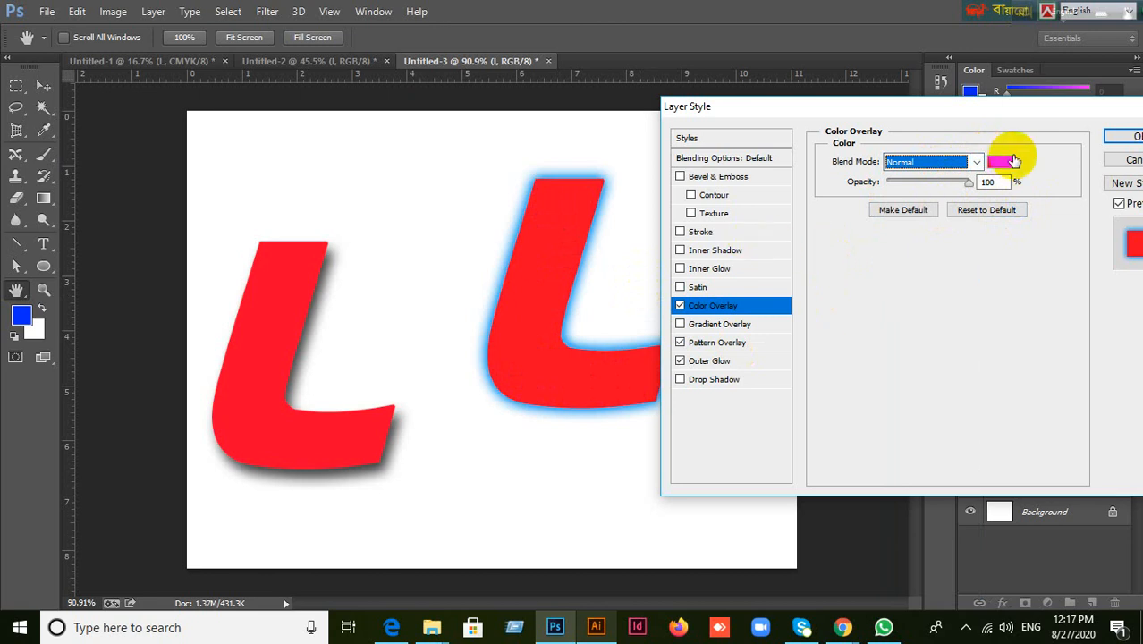
# Compare the Dissolve, Darken, Color Burn, Darker Color, Screen and Linear Dodge (Add) blend modes for the overlay, ending on Darken.
pyautogui.click(978, 163)
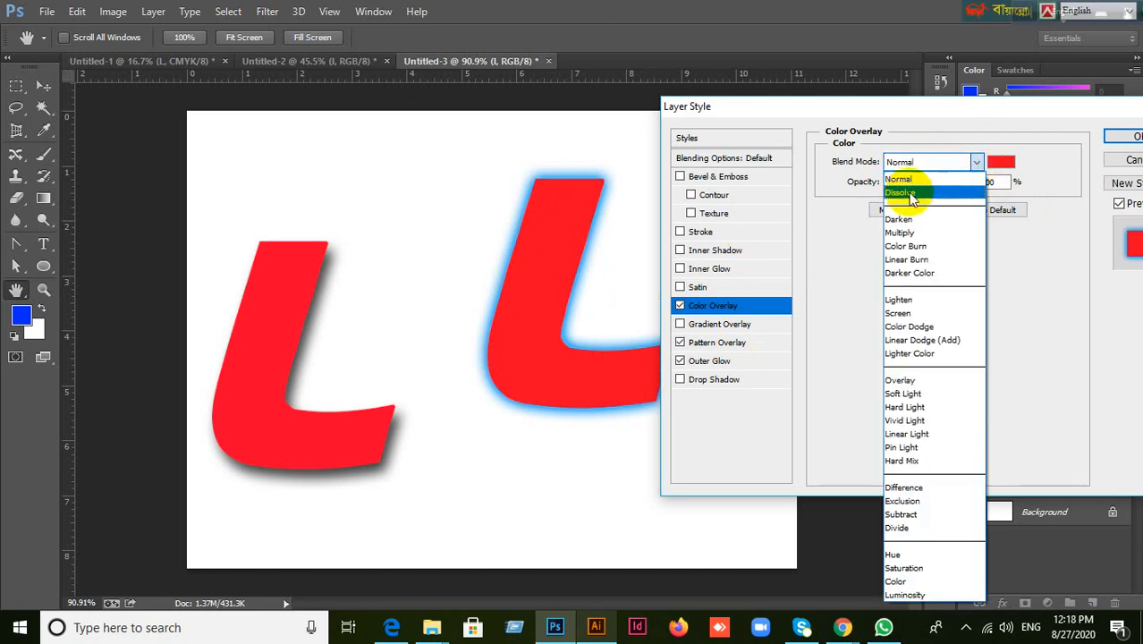
pyautogui.click(975, 176)
pyautogui.click(975, 166)
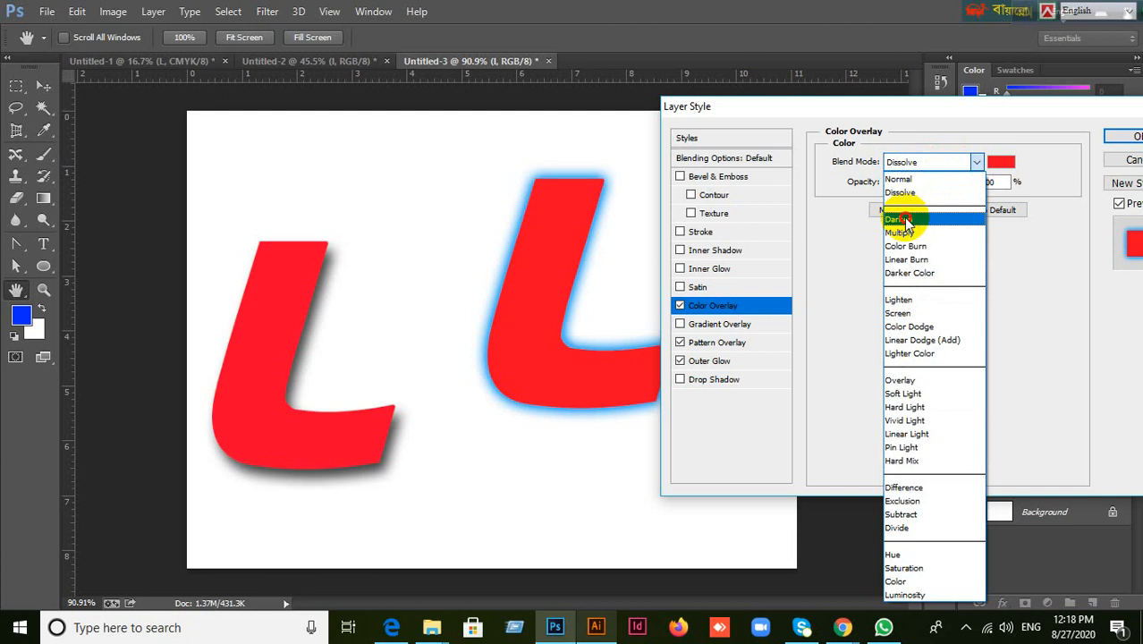
pyautogui.click(962, 216)
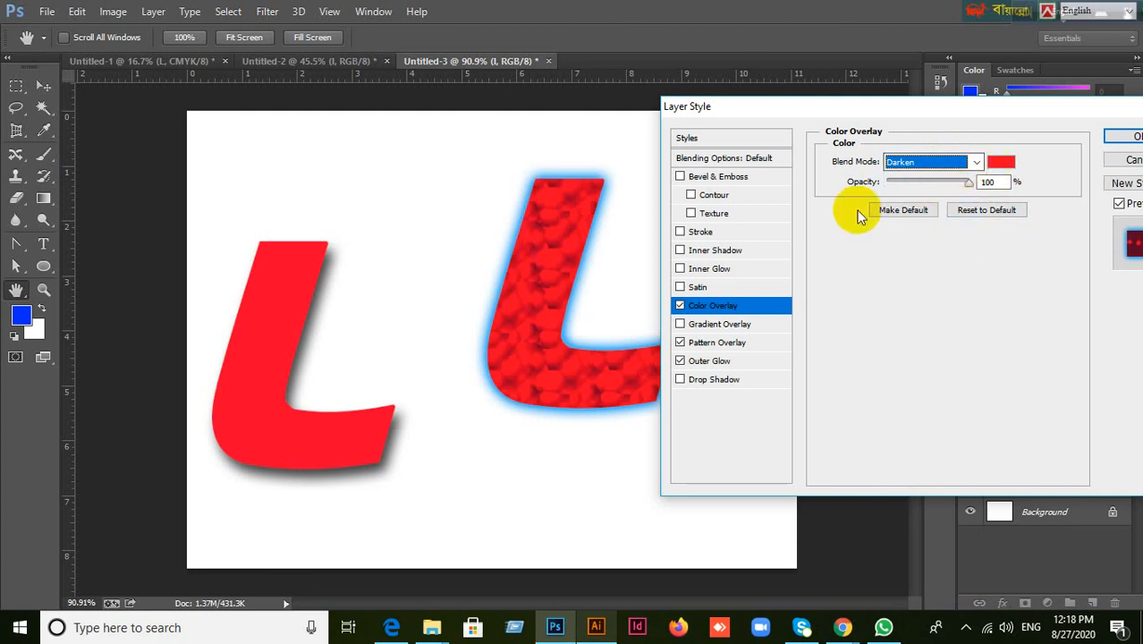
pyautogui.click(977, 162)
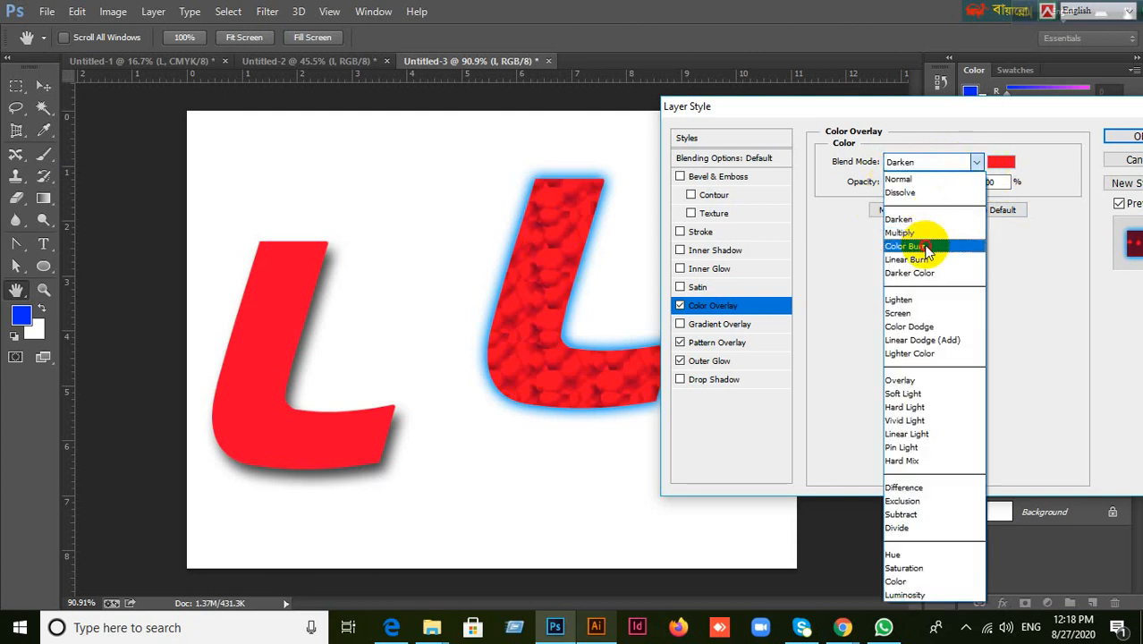
pyautogui.click(976, 248)
pyautogui.click(977, 163)
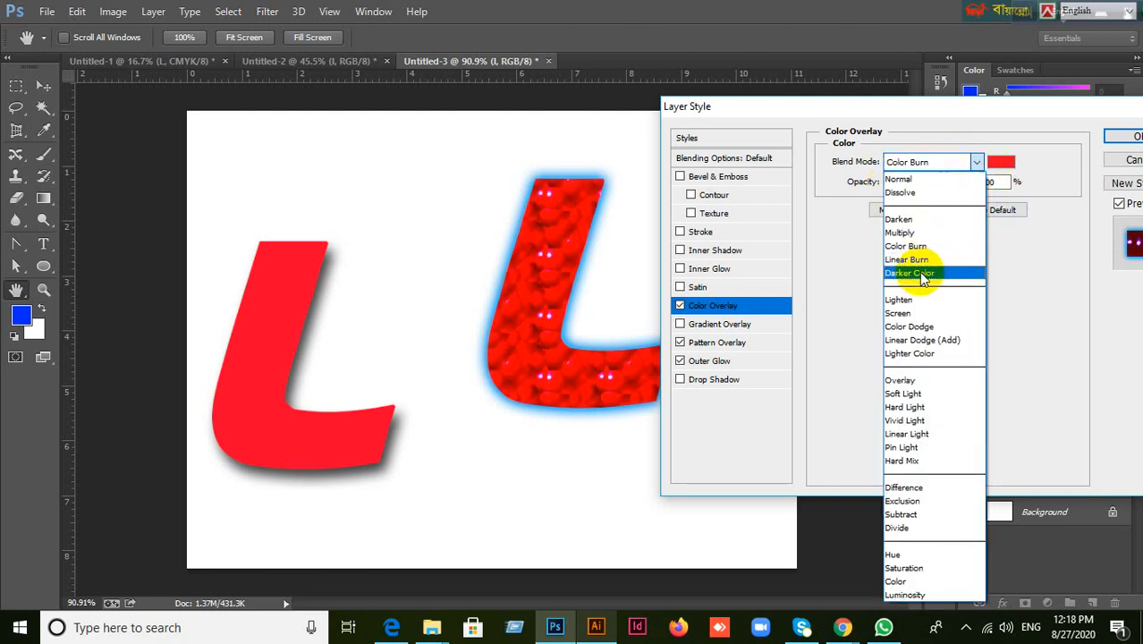
pyautogui.click(967, 265)
pyautogui.click(977, 163)
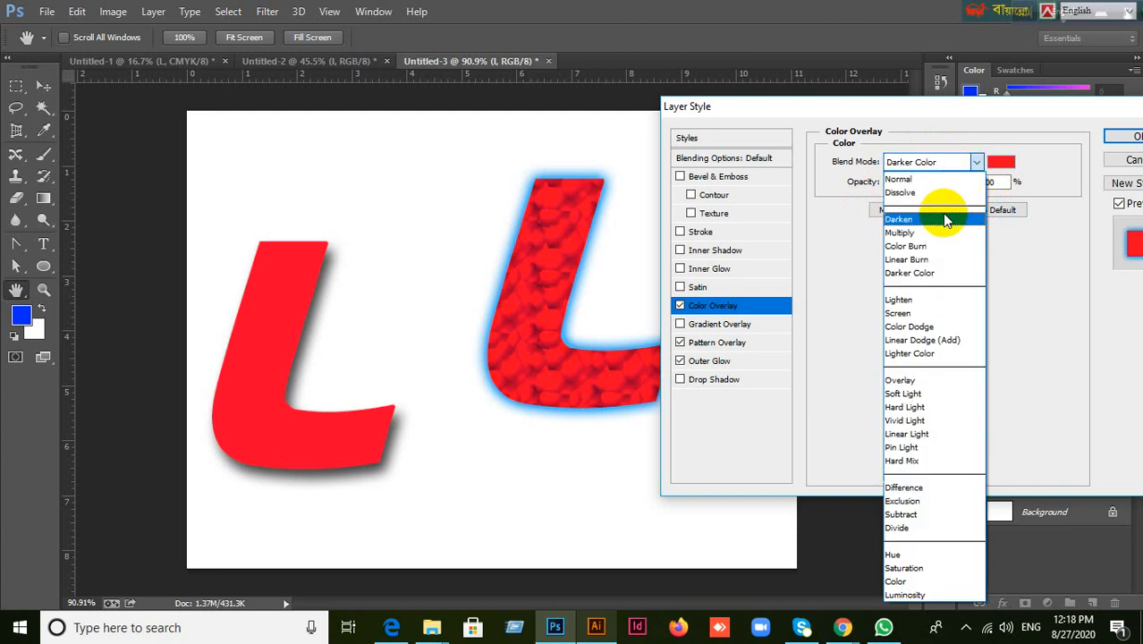
pyautogui.click(930, 311)
pyautogui.click(974, 168)
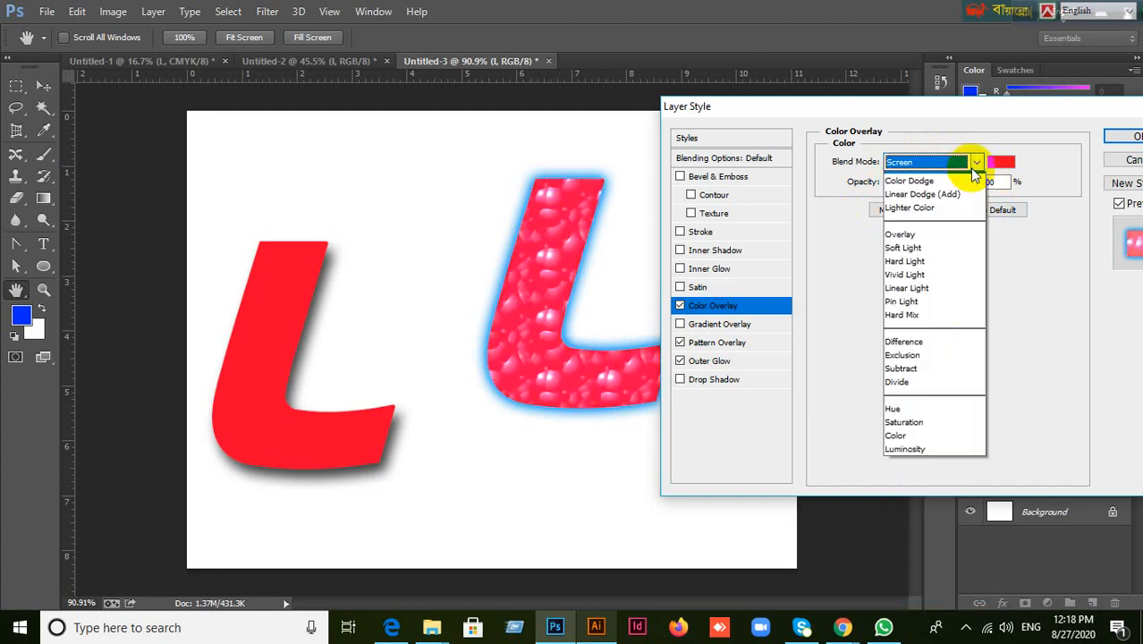
pyautogui.click(925, 326)
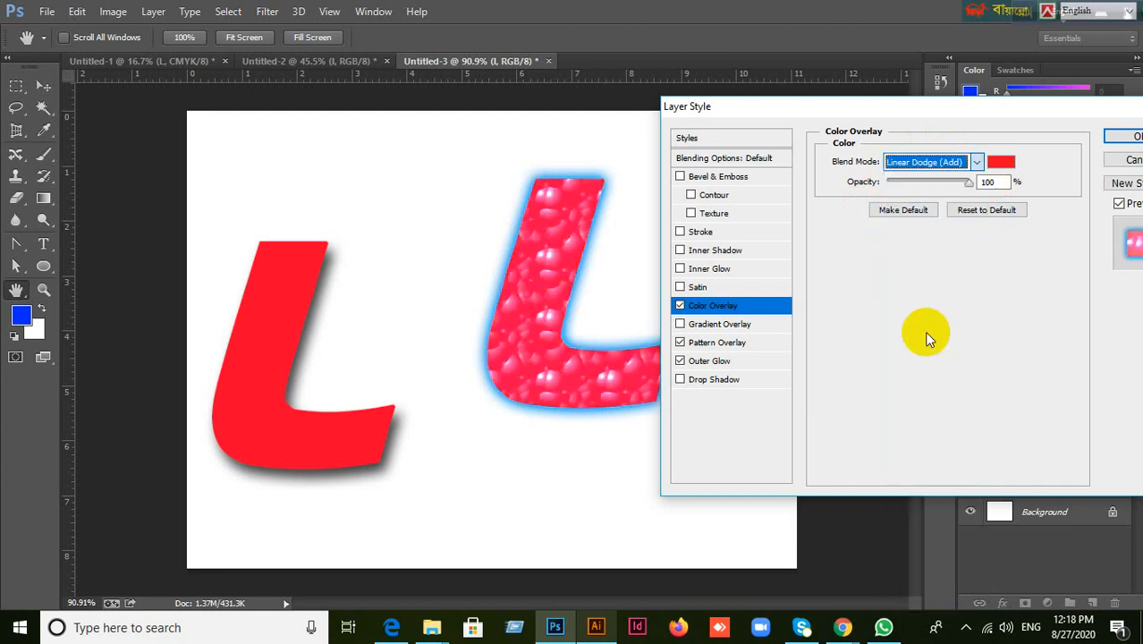
pyautogui.click(977, 163)
pyautogui.click(936, 221)
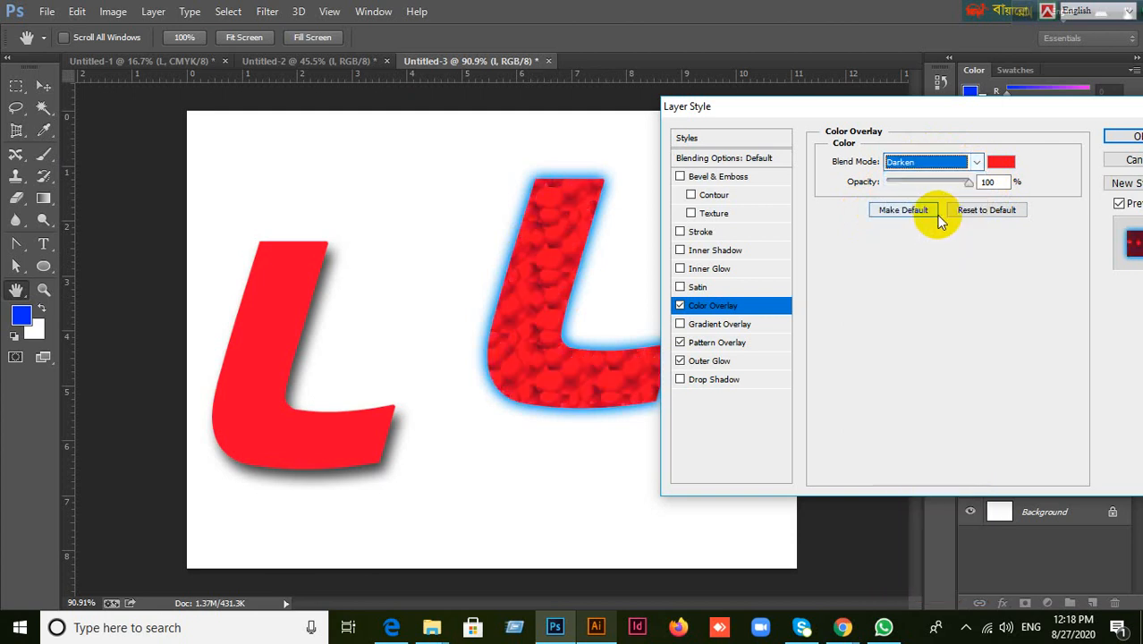
# Try the overlay at 44% opacity in Darken and Normal modes, then reset the Color Overlay to its defaults.
pyautogui.moveTo(973, 186); pyautogui.dragTo(931, 186)
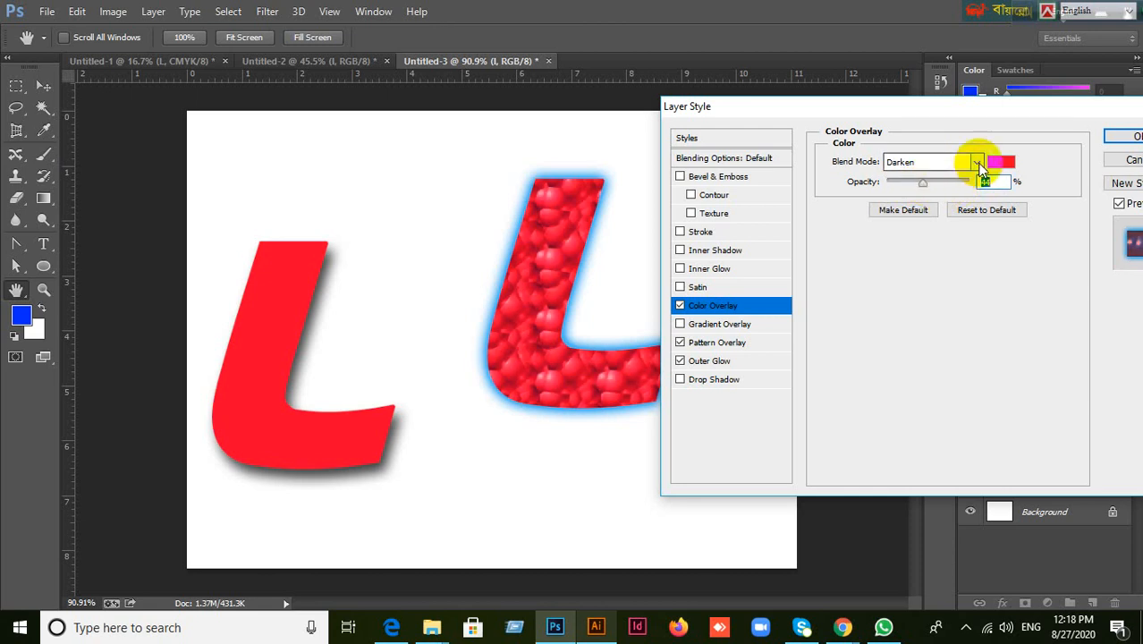
pyautogui.click(978, 162)
pyautogui.click(930, 219)
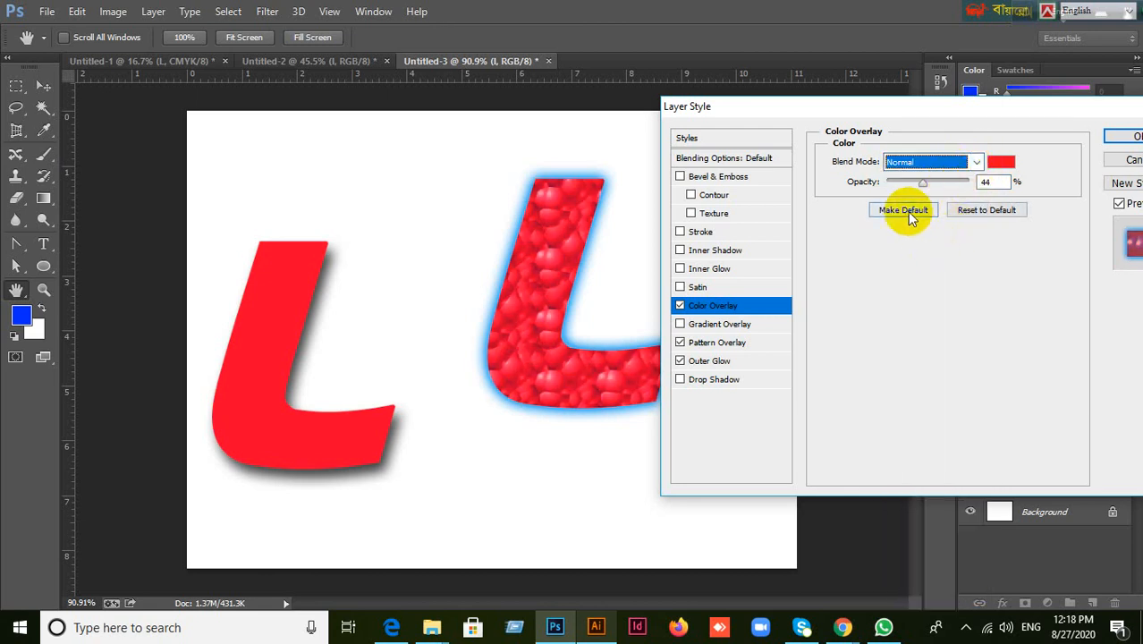
pyautogui.click(1005, 211)
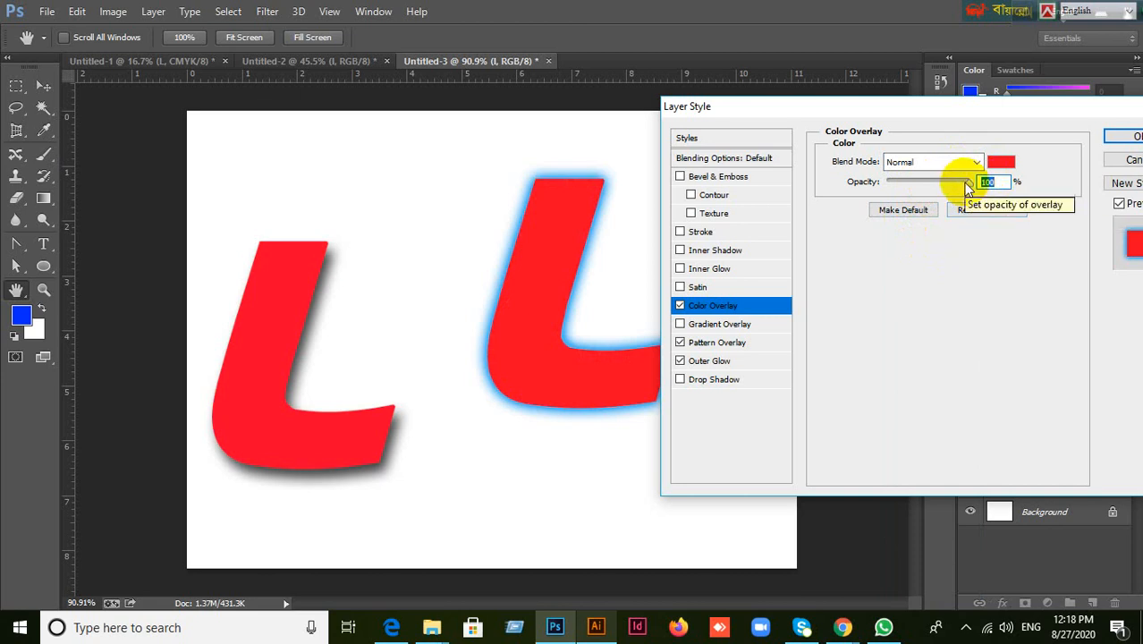
# Try several opacities for the red Color Overlay and settle on 62%.
pyautogui.moveTo(965, 185)
pyautogui.mouseDown()
pyautogui.moveTo(929, 181)
pyautogui.moveTo(978, 179)
pyautogui.mouseUp()
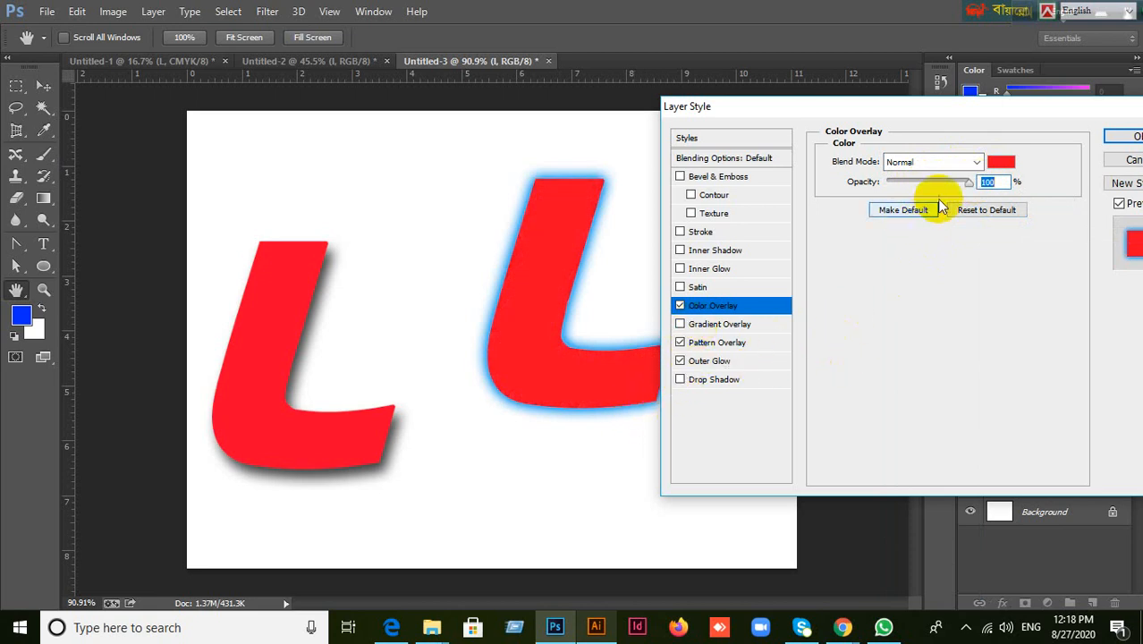
pyautogui.moveTo(971, 183); pyautogui.dragTo(928, 182)
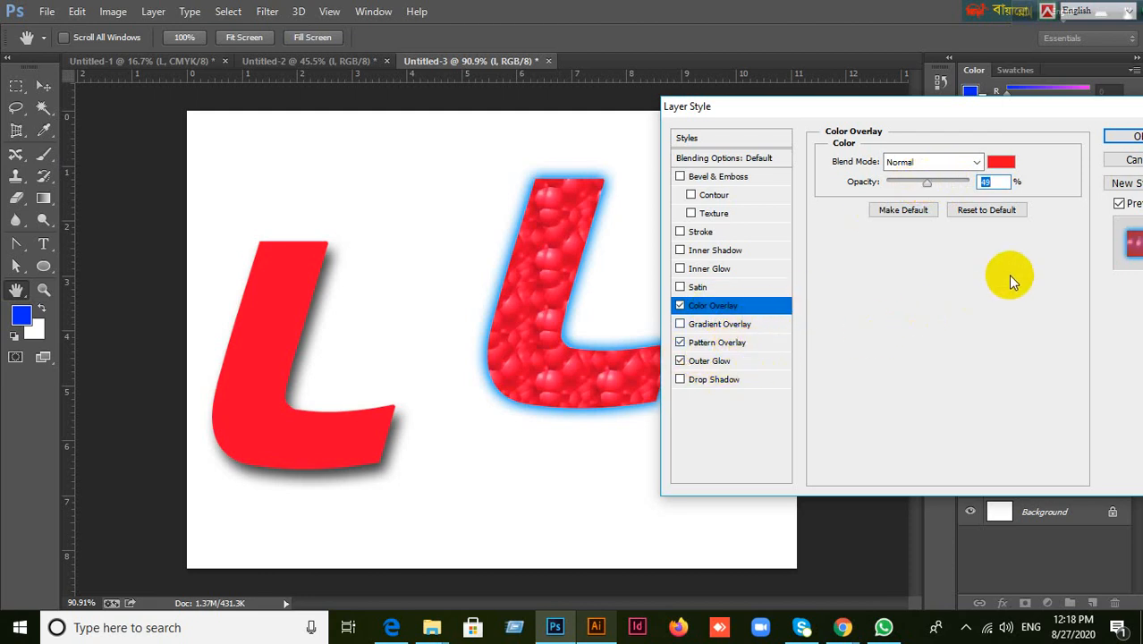
pyautogui.moveTo(928, 182); pyautogui.dragTo(933, 186)
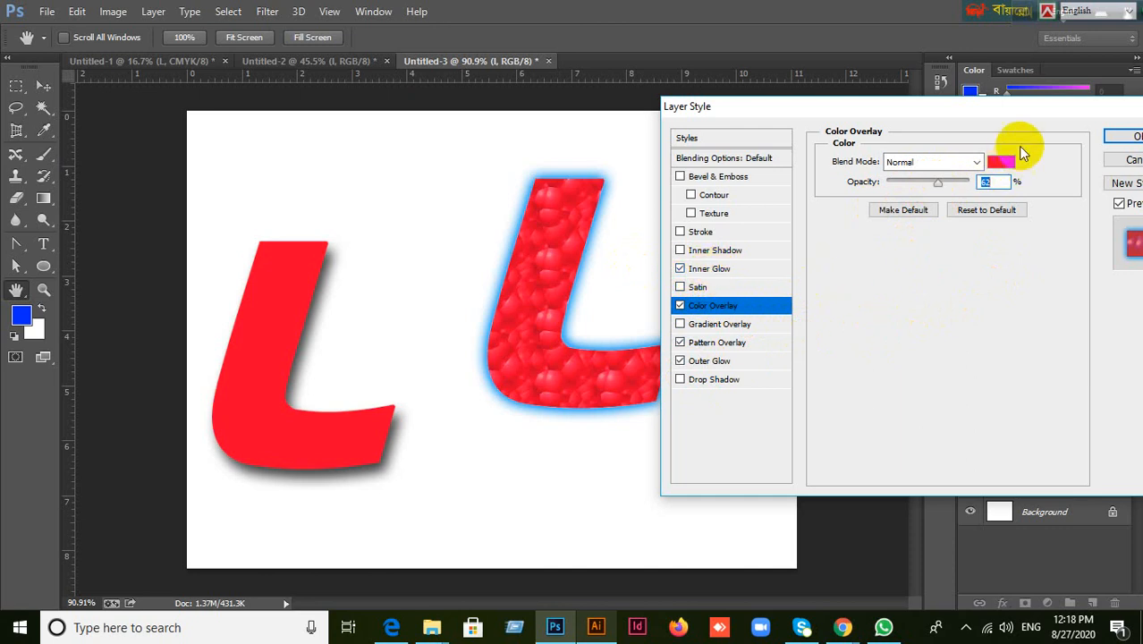
# Try a dark gray #2b2b2b Color Overlay at 45% opacity on the patterned L, then discard the layer style changes.
pyautogui.click(1006, 166)
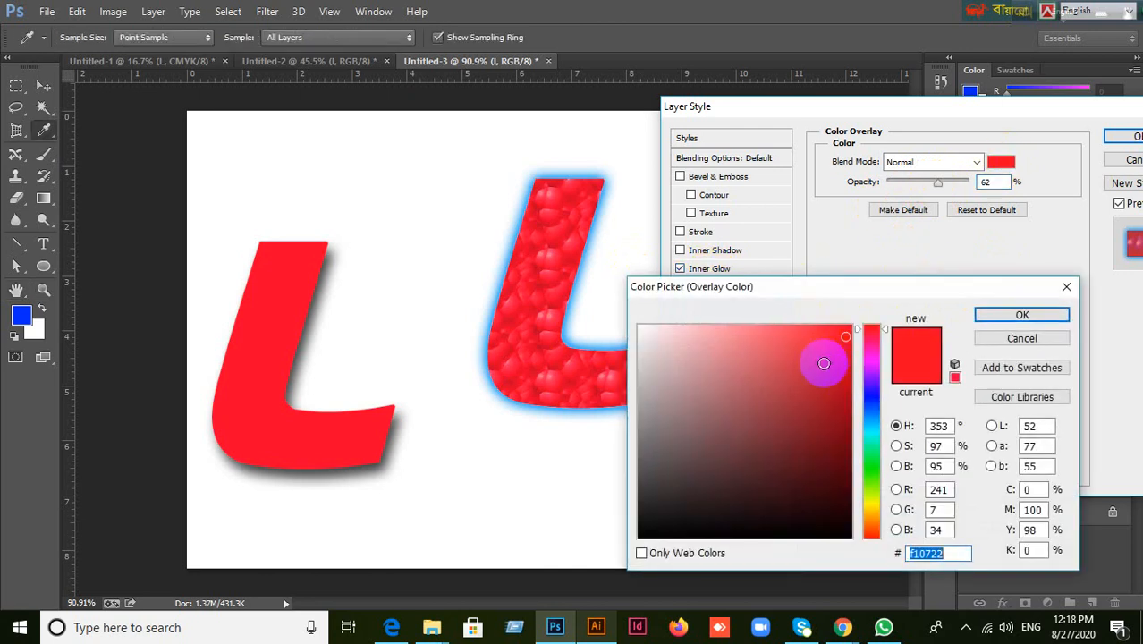
pyautogui.click(647, 495)
pyautogui.moveTo(647, 495); pyautogui.dragTo(639, 502)
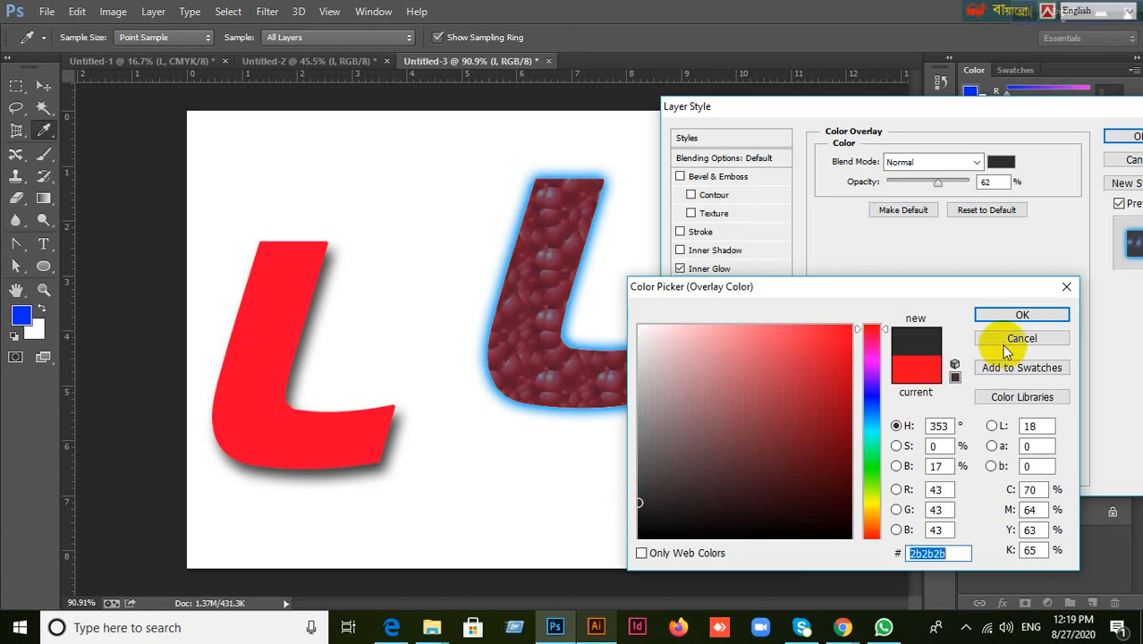
pyautogui.click(1016, 316)
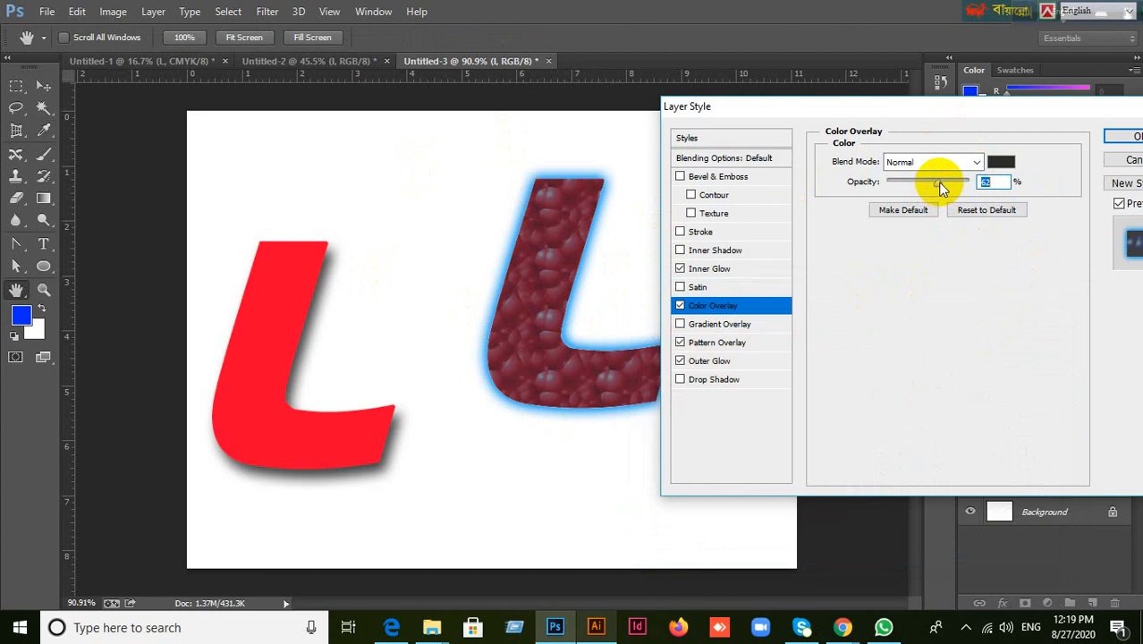
pyautogui.moveTo(937, 182)
pyautogui.mouseDown()
pyautogui.moveTo(910, 185)
pyautogui.moveTo(943, 179)
pyautogui.moveTo(924, 179)
pyautogui.mouseUp()
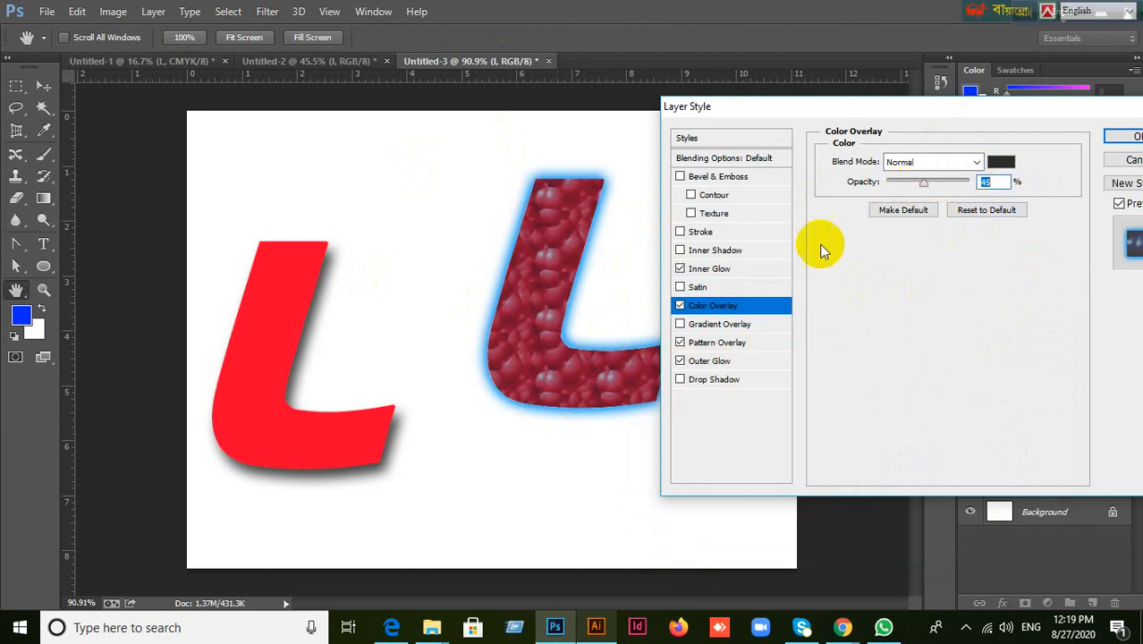
pyautogui.moveTo(1035, 109); pyautogui.dragTo(937, 109)
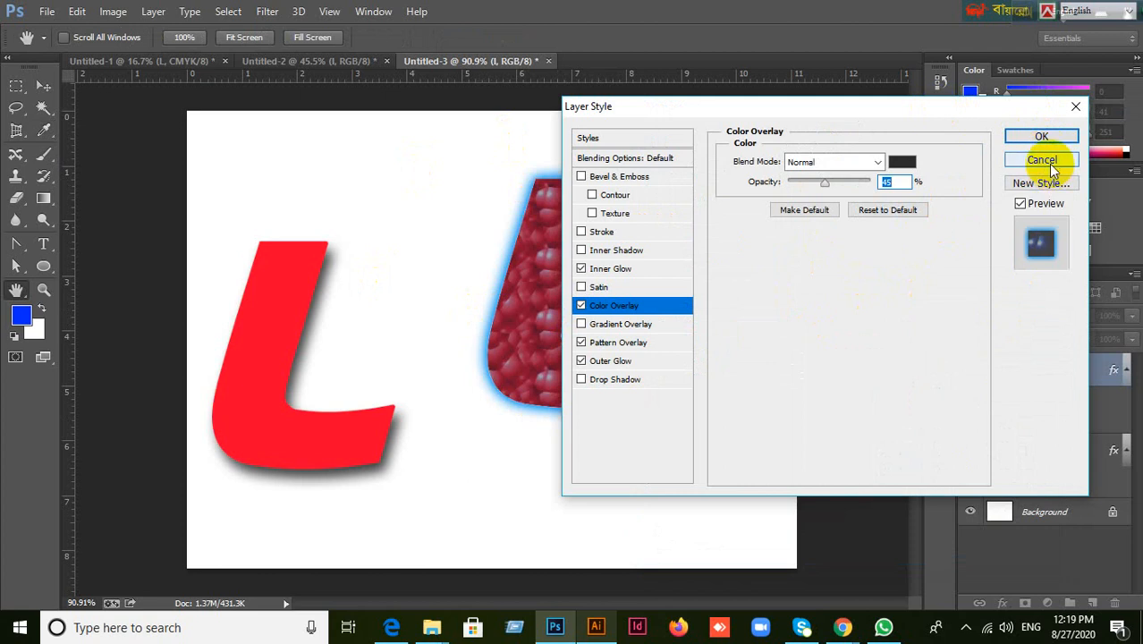
pyautogui.click(1048, 164)
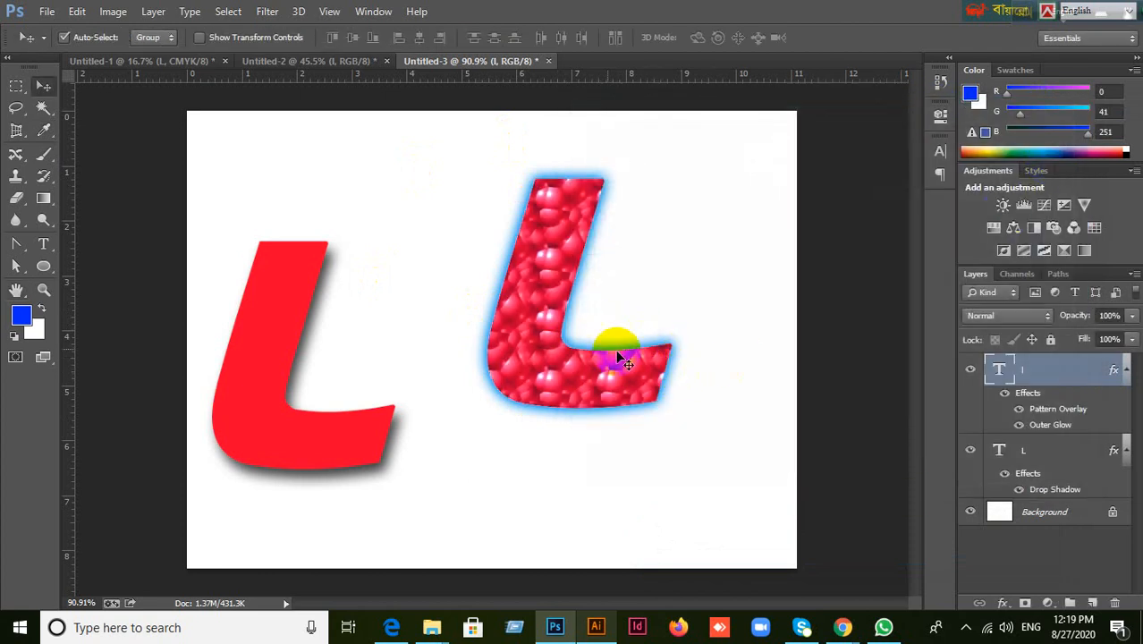
# Move the patterned L up beside the drop-shadowed L and add a new red text letter L in the freed canvas area.
pyautogui.moveTo(506, 318); pyautogui.dragTo(374, 284)
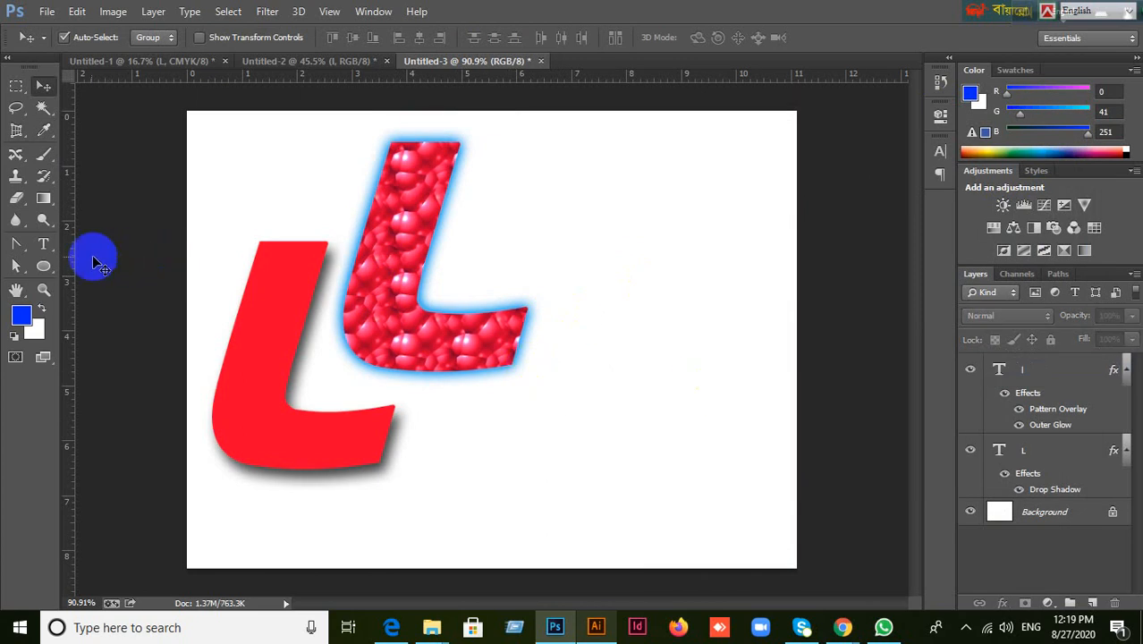
pyautogui.click(41, 247)
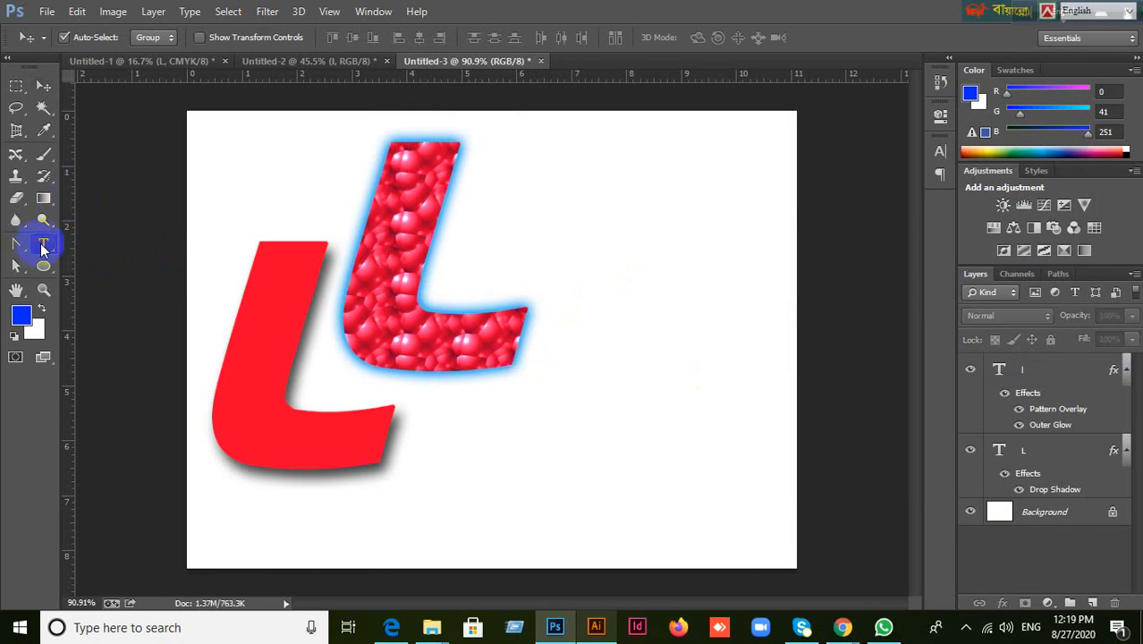
pyautogui.click(636, 250)
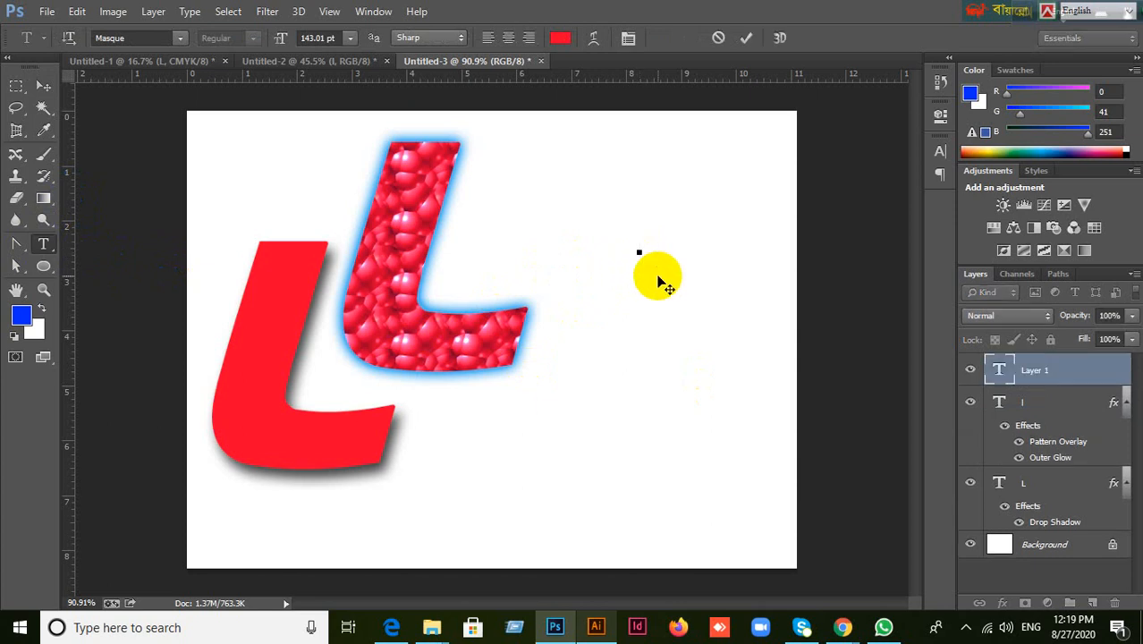
pyautogui.write('L')
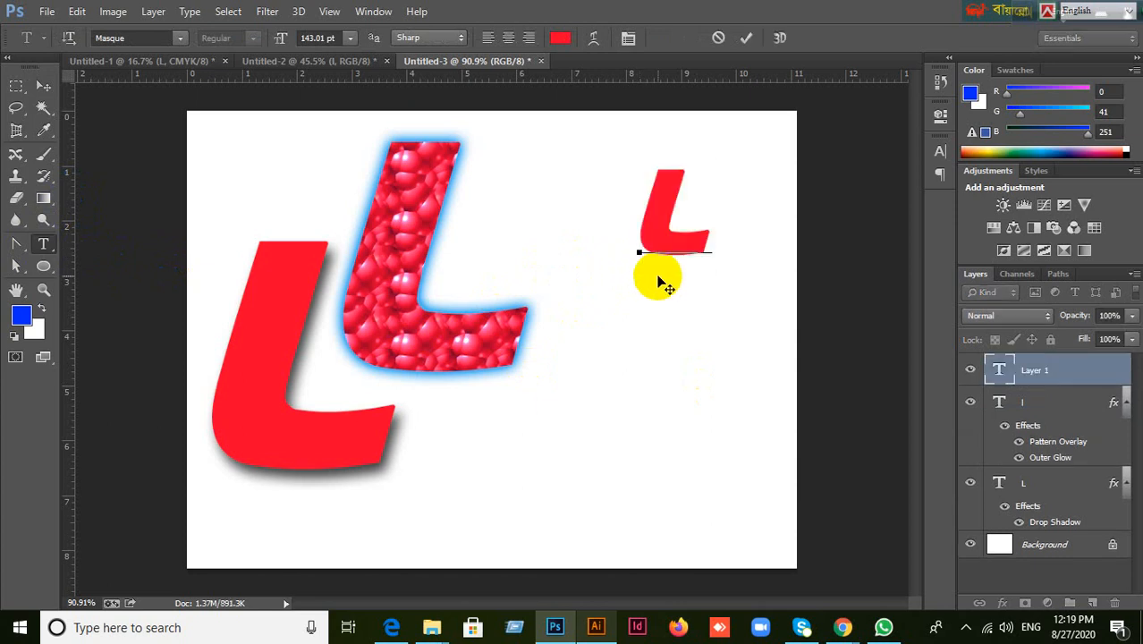
pyautogui.click(45, 87)
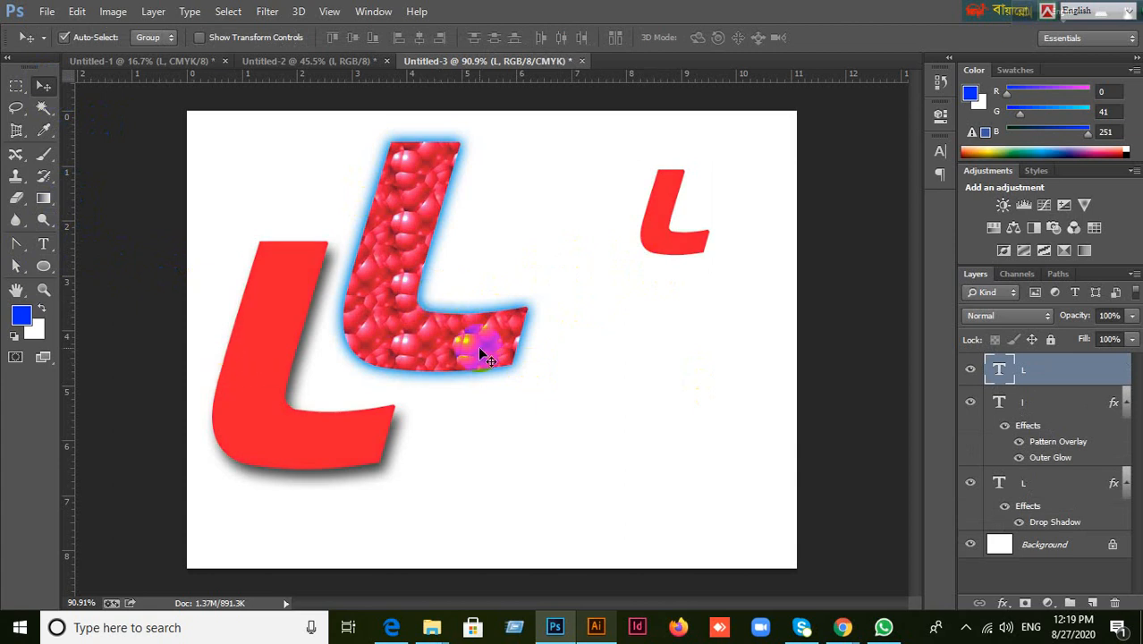
# Scale the new L to about 219% and position it in the empty area beside the patterned L.
pyautogui.click(1057, 409)
pyautogui.click(1073, 380)
pyautogui.hotkey('ctrl', 't')
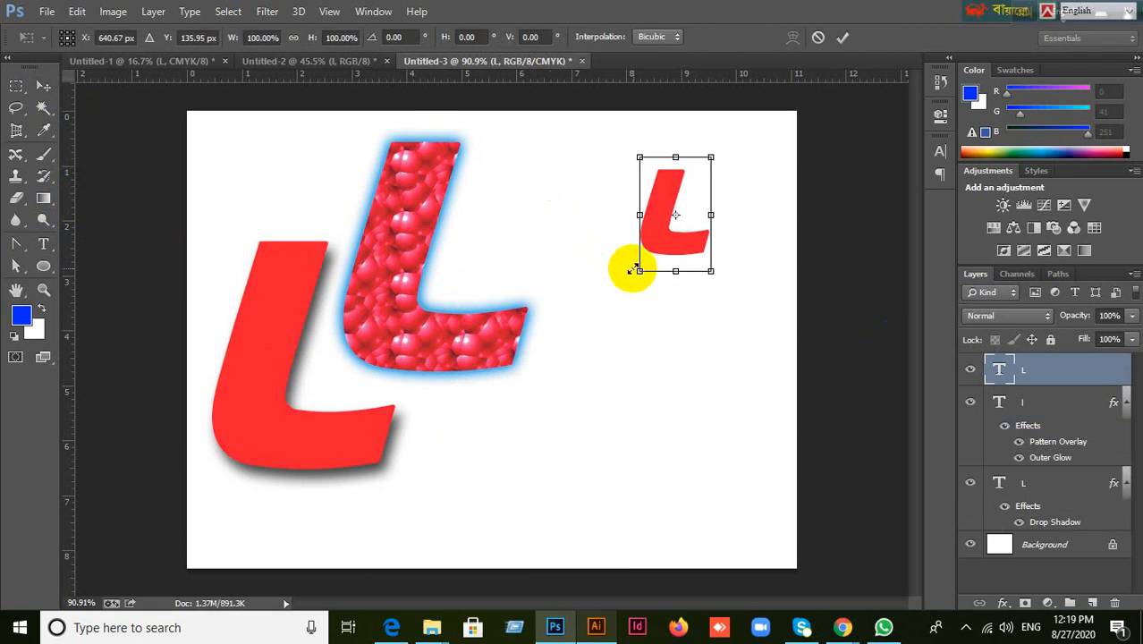
pyautogui.moveTo(639, 271); pyautogui.dragTo(555, 404)
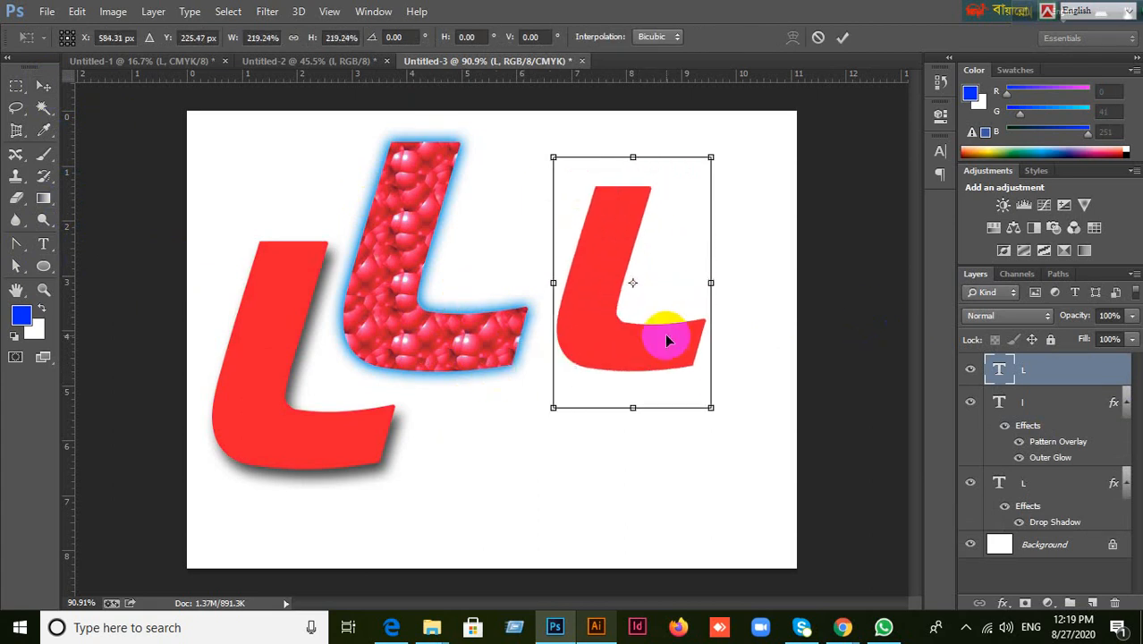
pyautogui.moveTo(678, 327); pyautogui.dragTo(695, 304)
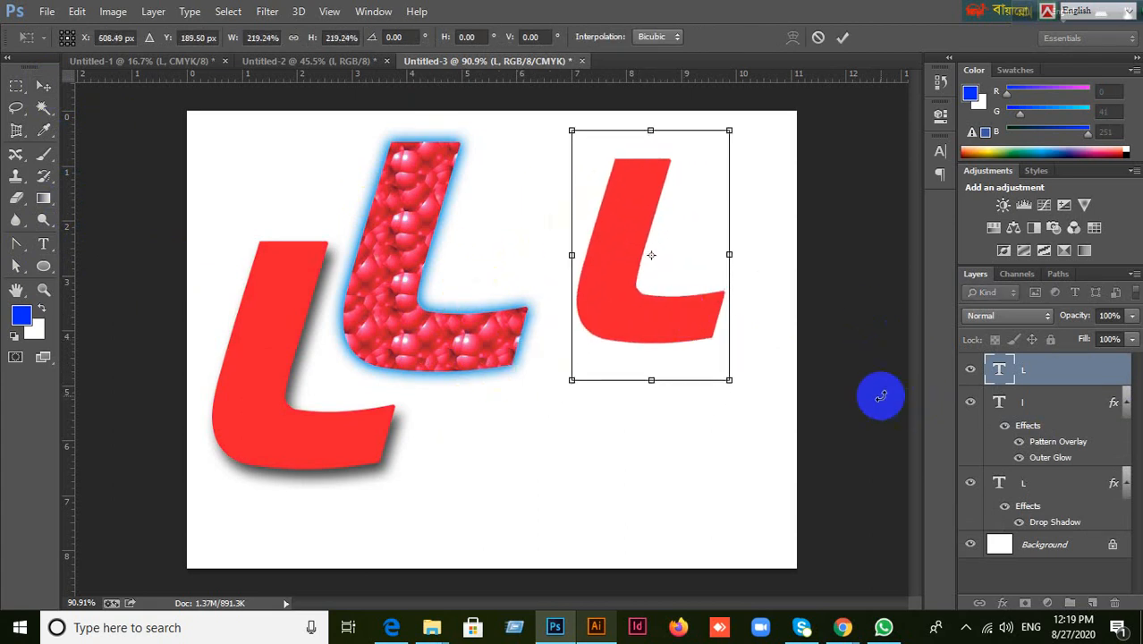
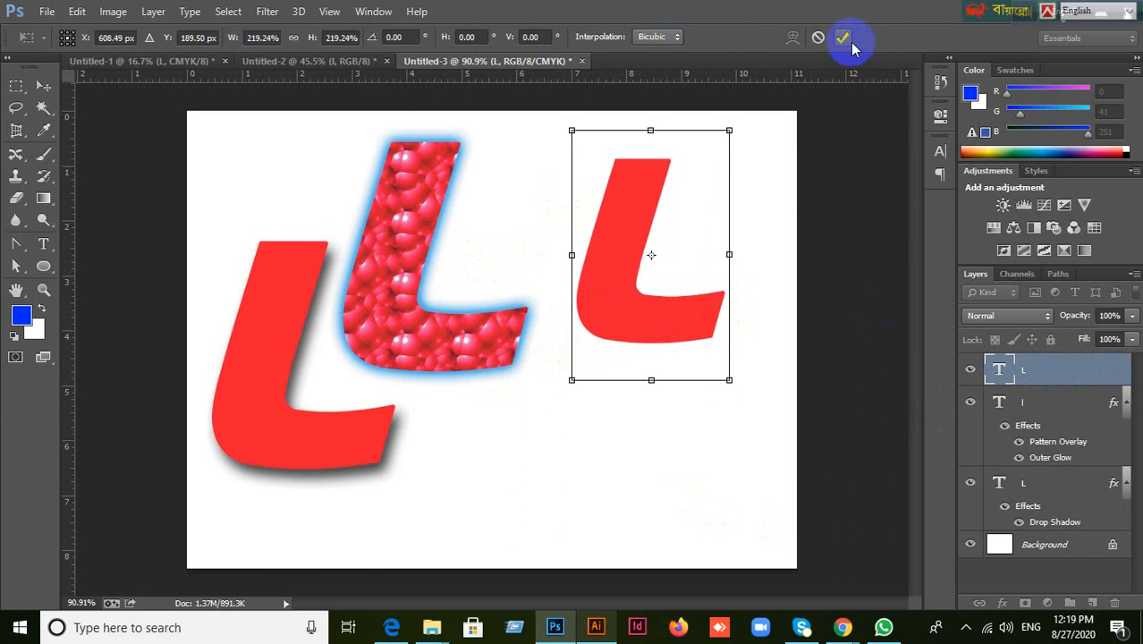
pyautogui.click(843, 39)
# Open the layer style settings of the new L and enable Inner Glow.
pyautogui.click(1075, 380)
pyautogui.click(843, 505)
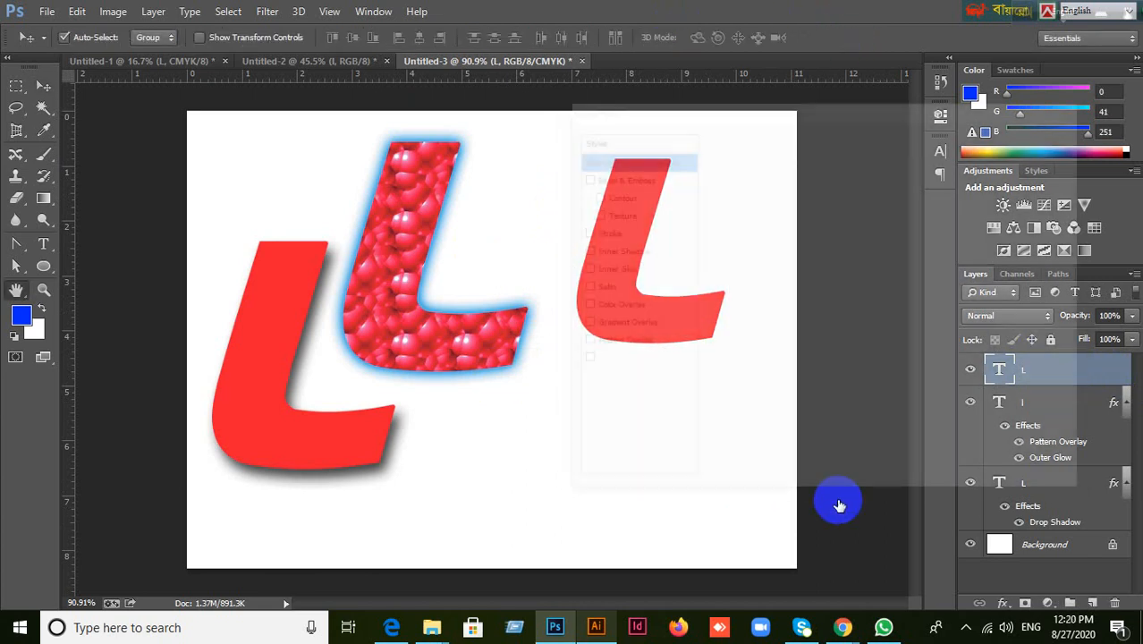
pyautogui.moveTo(715, 108); pyautogui.dragTo(929, 106)
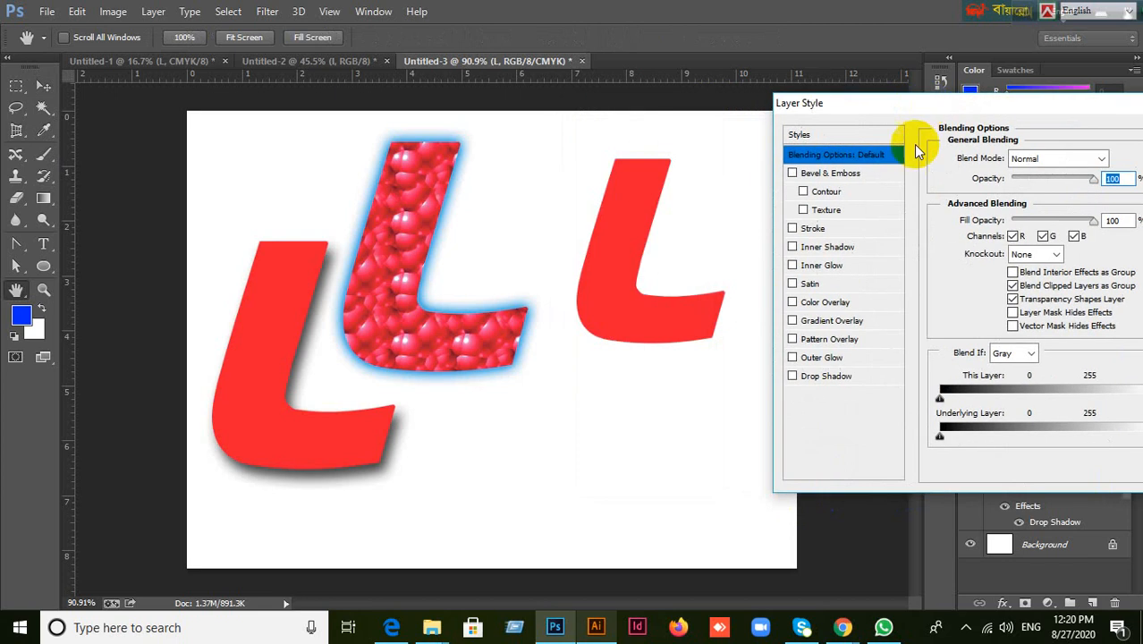
pyautogui.click(792, 265)
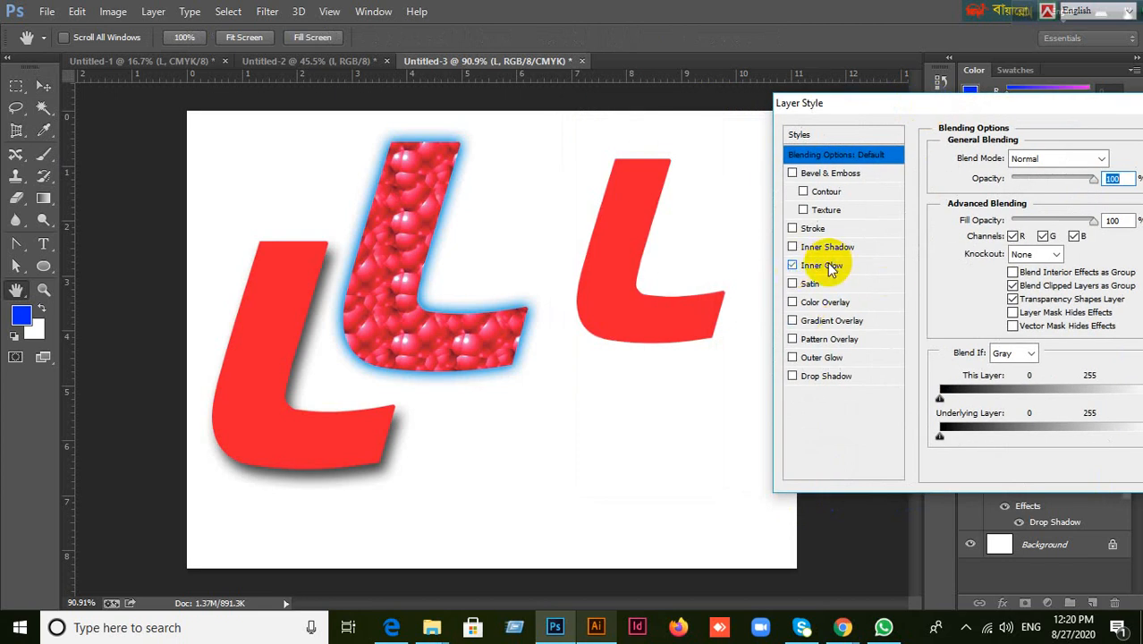
pyautogui.click(830, 266)
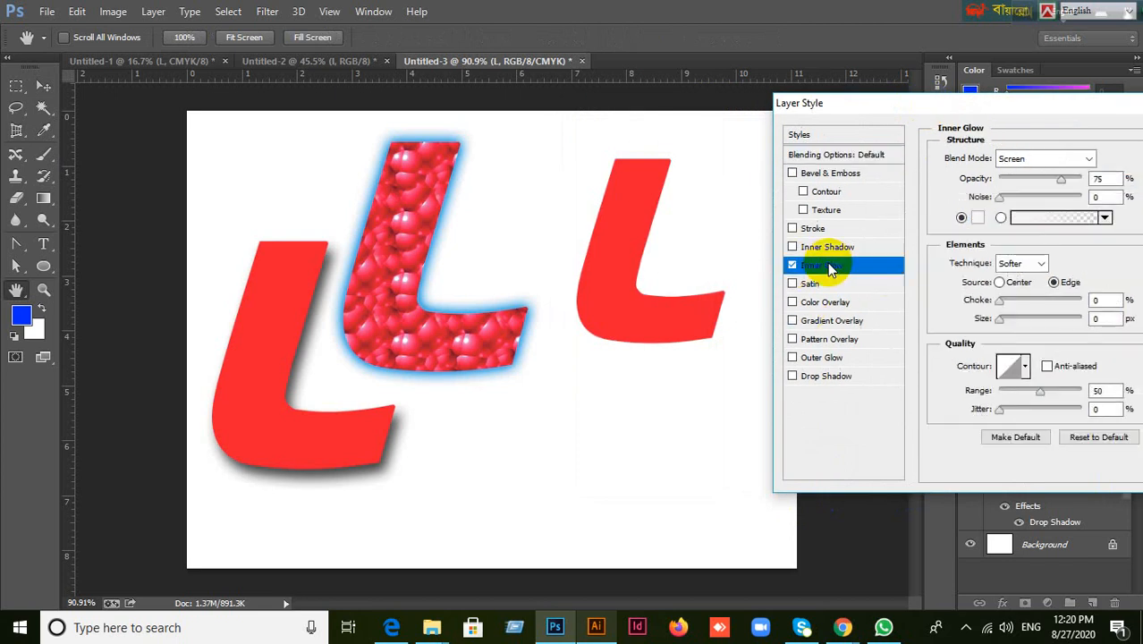
# Set the inner glow's colour to dark gray #303030 and its blend mode to Normal.
pyautogui.click(976, 217)
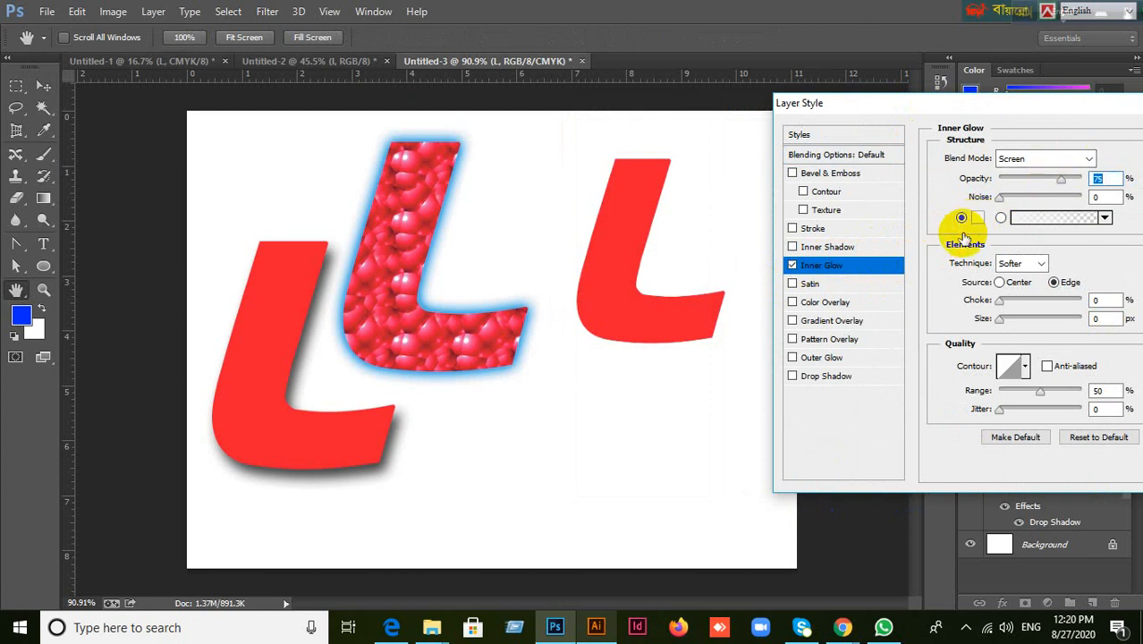
pyautogui.moveTo(653, 484); pyautogui.dragTo(636, 498)
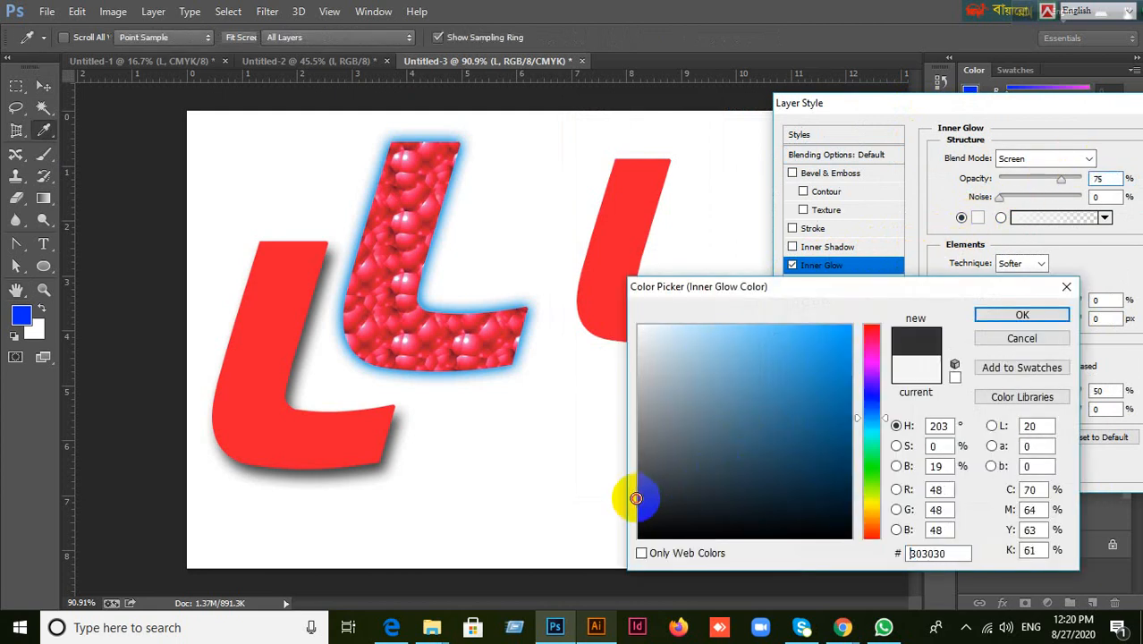
pyautogui.click(1022, 315)
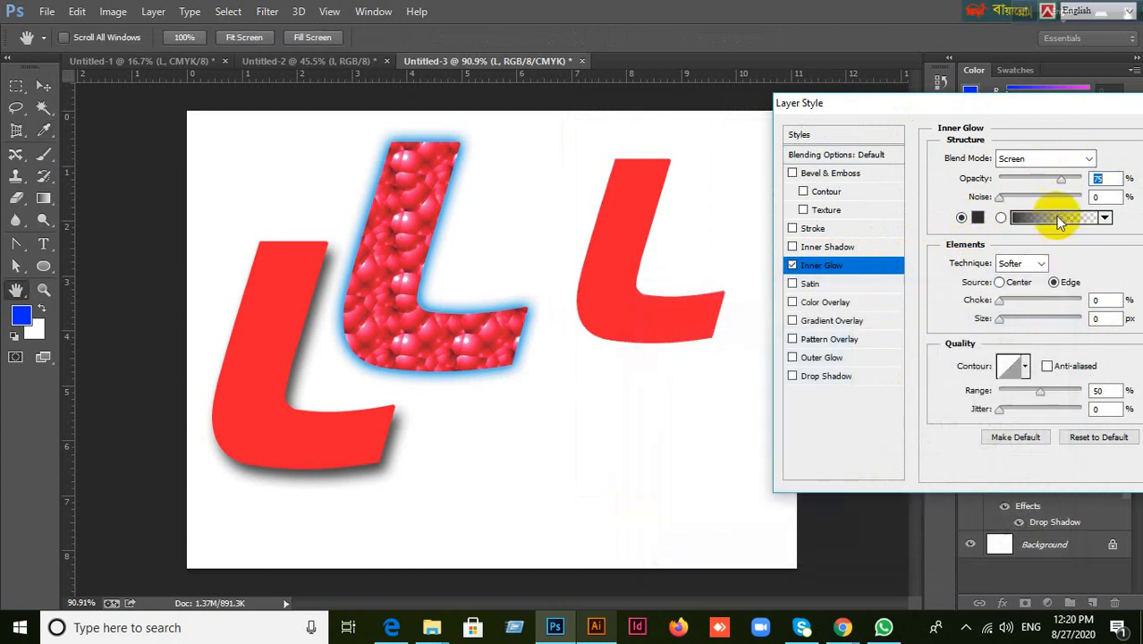
pyautogui.click(1064, 158)
pyautogui.click(1019, 174)
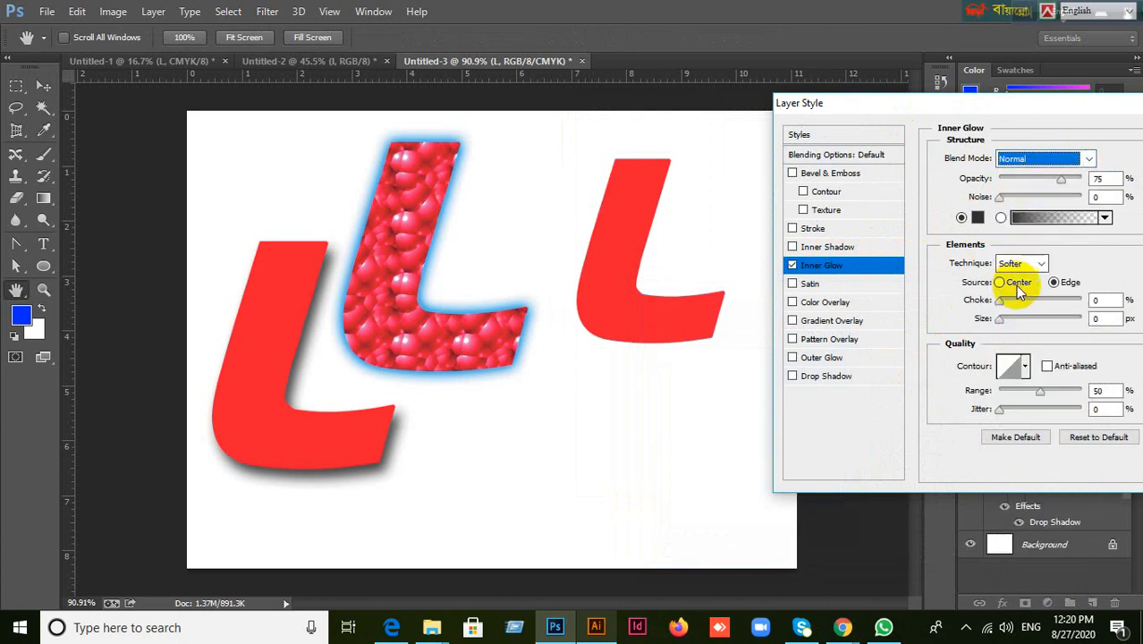
# Give the inner glow 19% choke and 24 px size, and apply the layer style.
pyautogui.moveTo(968, 105); pyautogui.dragTo(948, 103)
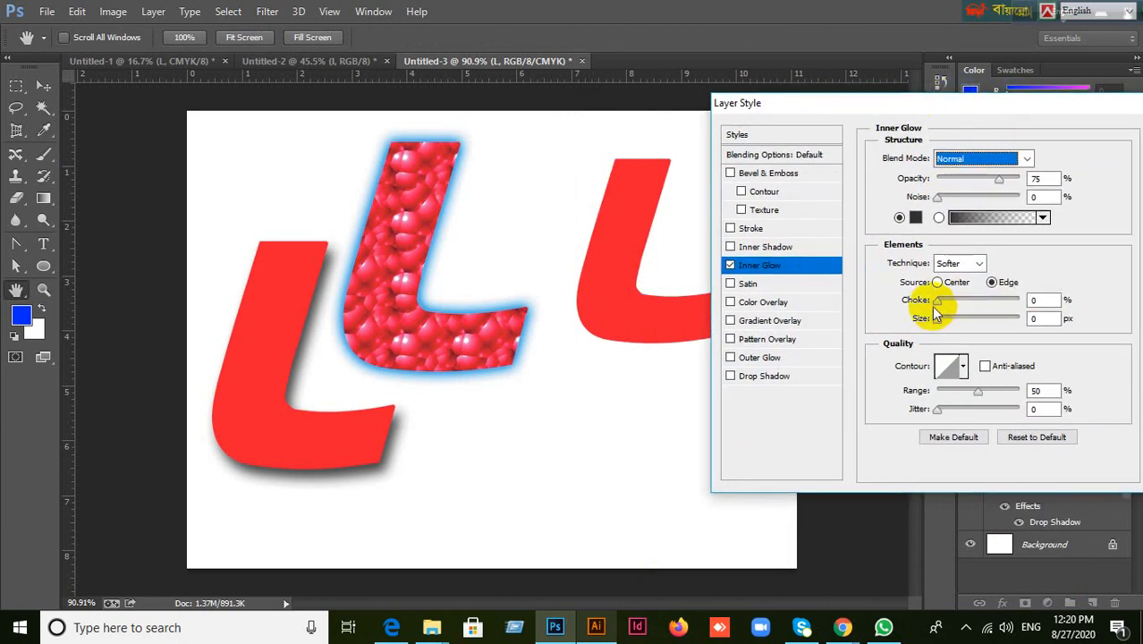
pyautogui.moveTo(935, 301); pyautogui.dragTo(951, 326)
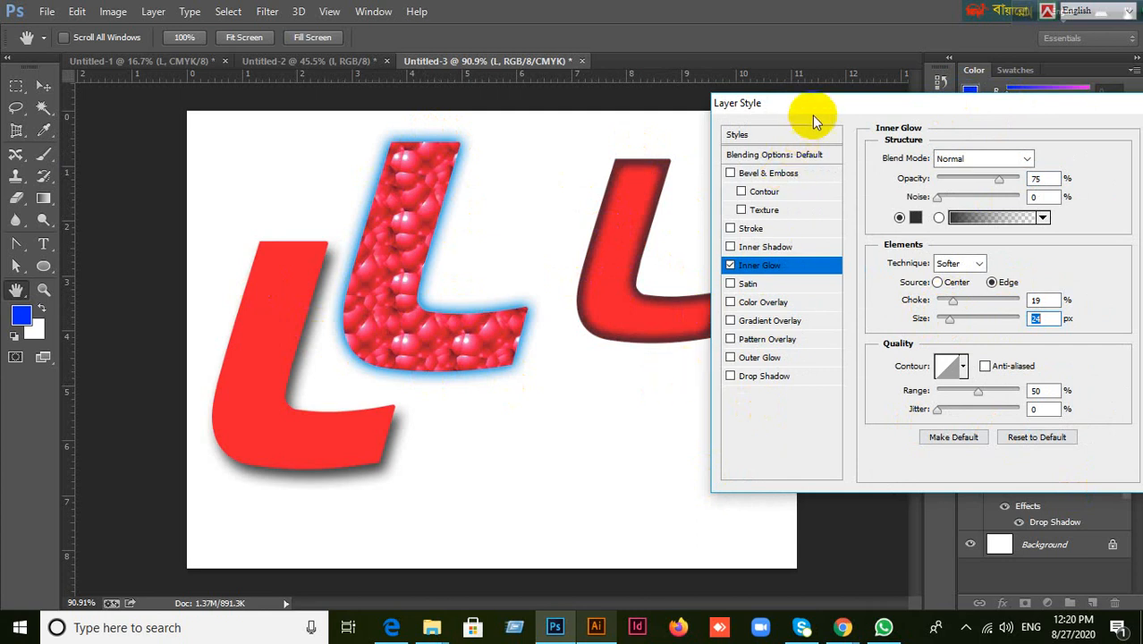
pyautogui.moveTo(818, 108); pyautogui.dragTo(803, 107)
pyautogui.moveTo(919, 113); pyautogui.dragTo(775, 109)
pyautogui.click(1029, 132)
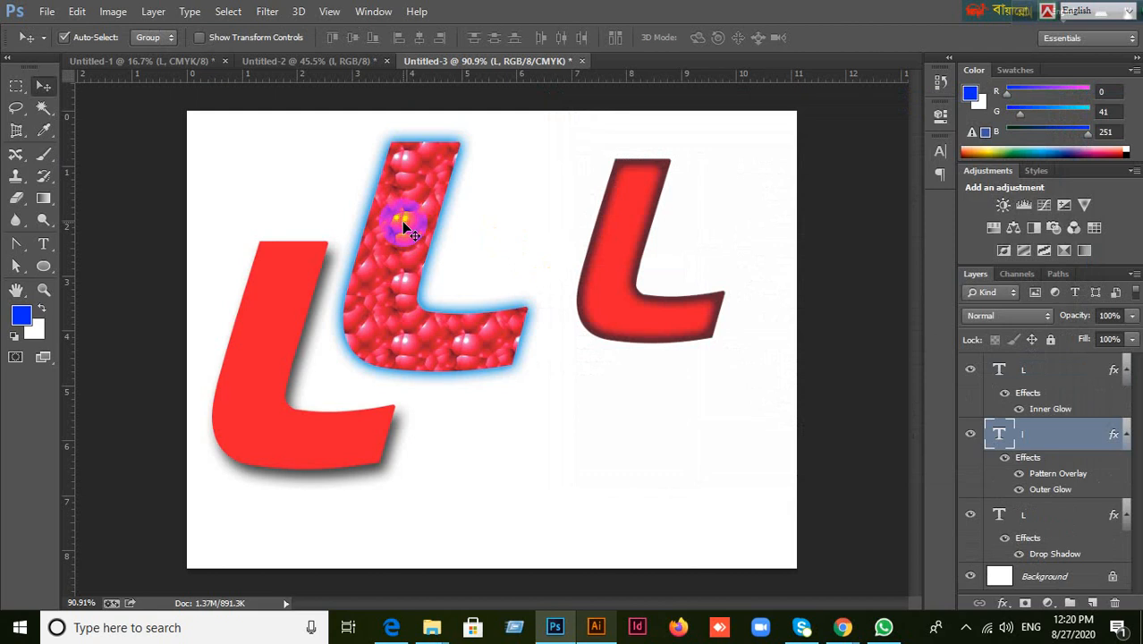
# Enable Inner Shadow on the patterned L with 2 px distance, 5% choke and 87 px size.
pyautogui.click(1024, 421)
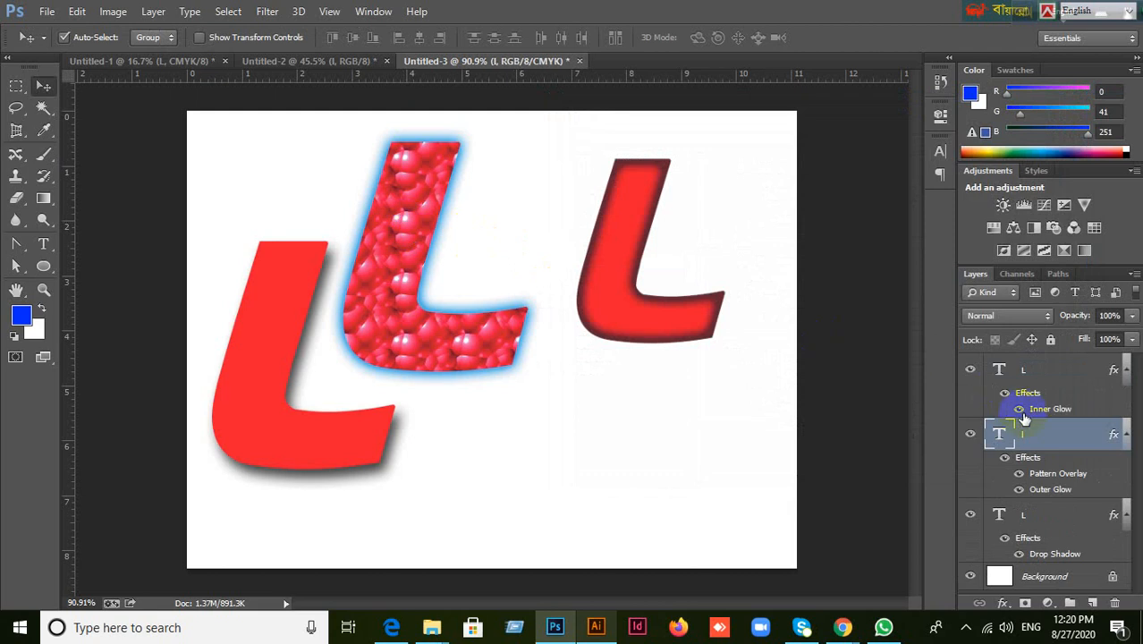
pyautogui.doubleClick(1069, 434)
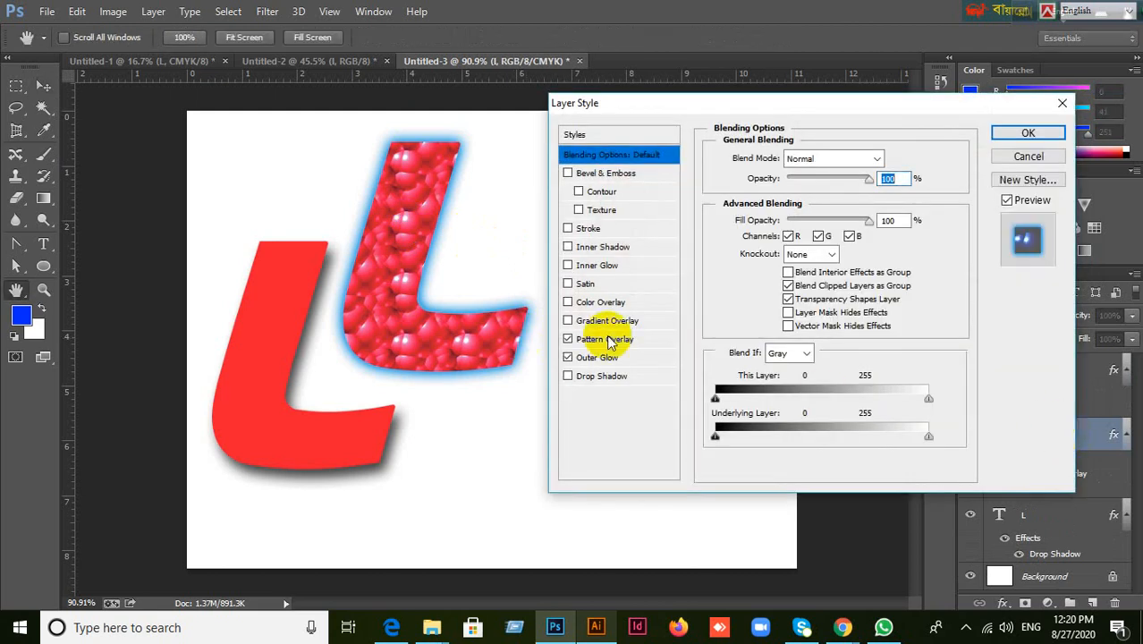
pyautogui.click(602, 249)
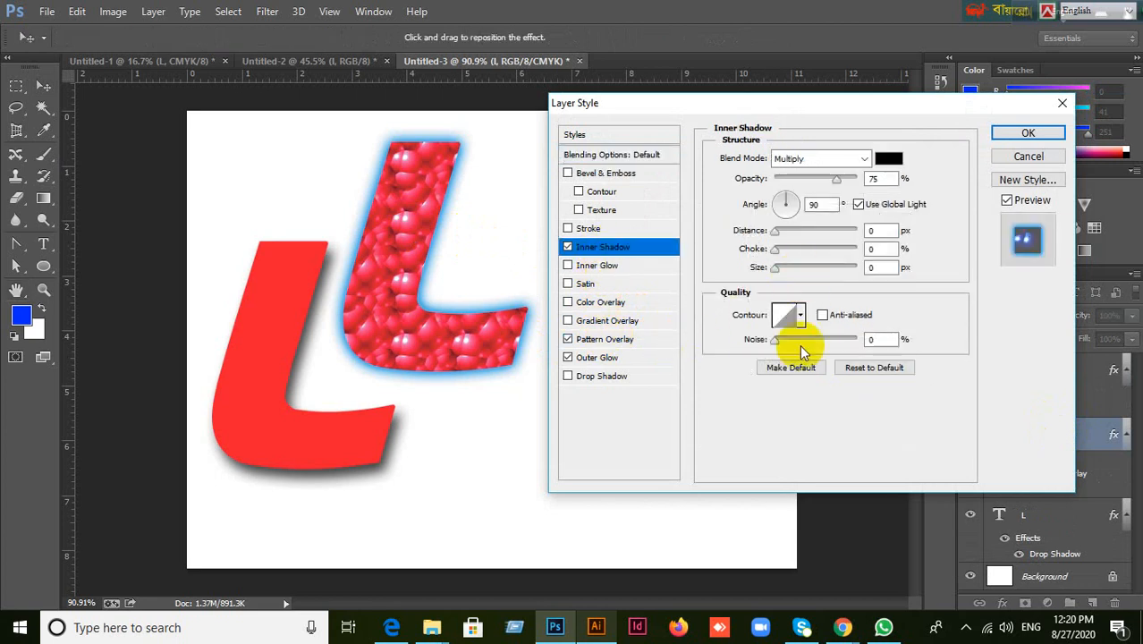
pyautogui.moveTo(777, 230); pyautogui.dragTo(808, 270)
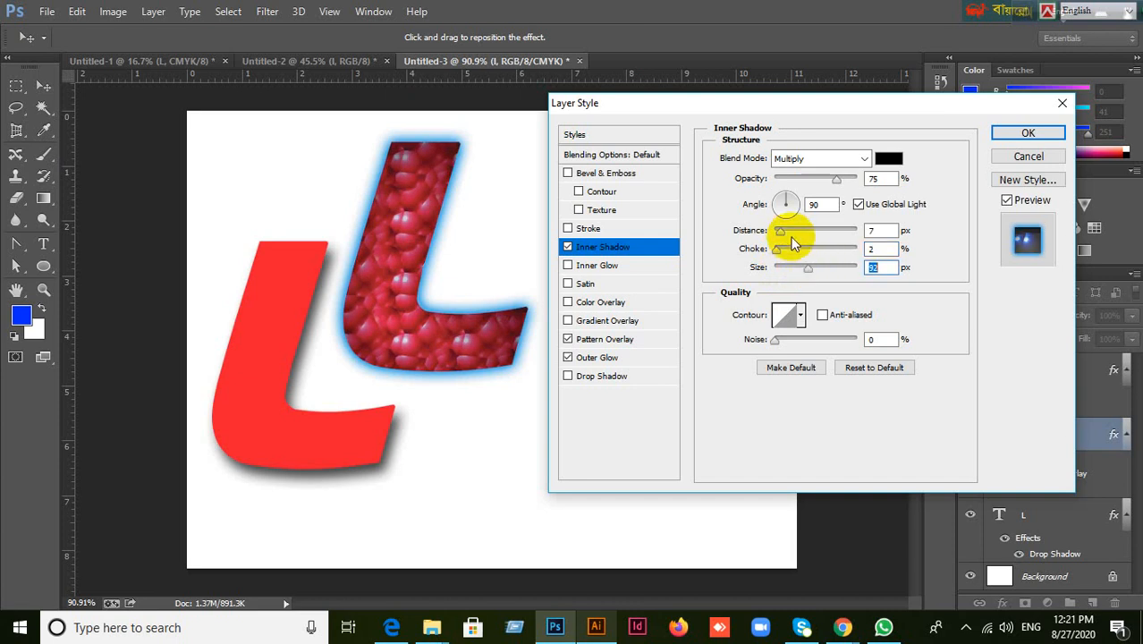
pyautogui.moveTo(782, 231)
pyautogui.mouseDown()
pyautogui.moveTo(792, 235)
pyautogui.moveTo(775, 236)
pyautogui.mouseUp()
pyautogui.moveTo(776, 250); pyautogui.dragTo(751, 249)
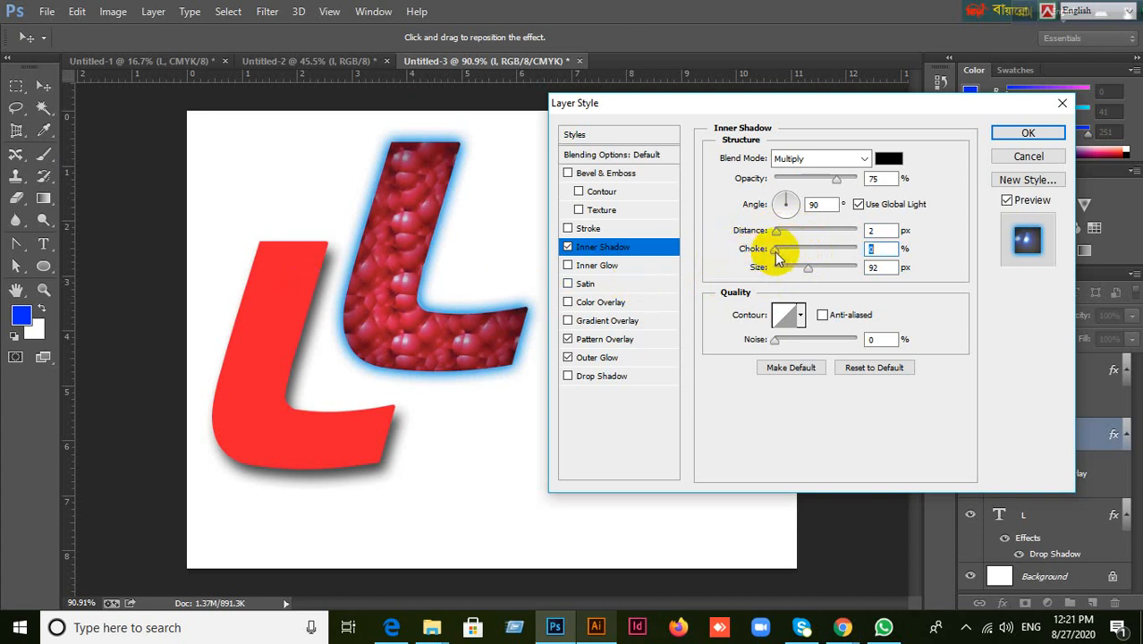
pyautogui.moveTo(774, 251)
pyautogui.mouseDown()
pyautogui.moveTo(811, 248)
pyautogui.moveTo(766, 247)
pyautogui.moveTo(831, 265)
pyautogui.moveTo(802, 273)
pyautogui.moveTo(799, 248)
pyautogui.moveTo(819, 253)
pyautogui.moveTo(783, 253)
pyautogui.mouseUp()
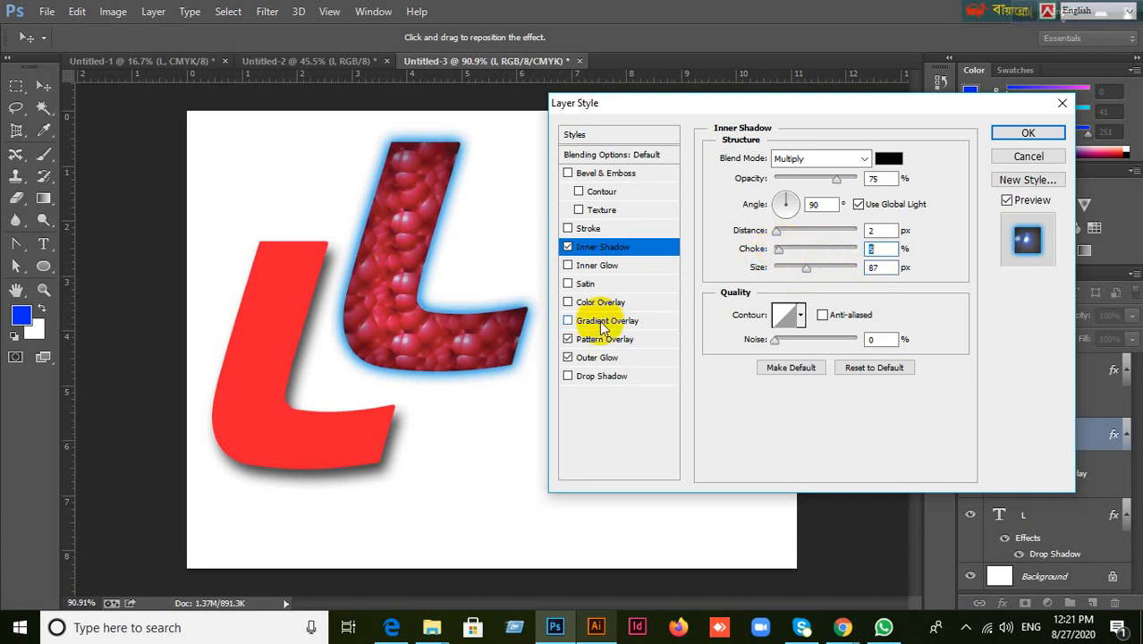
# Try several contour presets on the patterned L's inner shadow, return to the straight diagonal contour and leave noise at 0%.
pyautogui.click(801, 317)
pyautogui.click(761, 353)
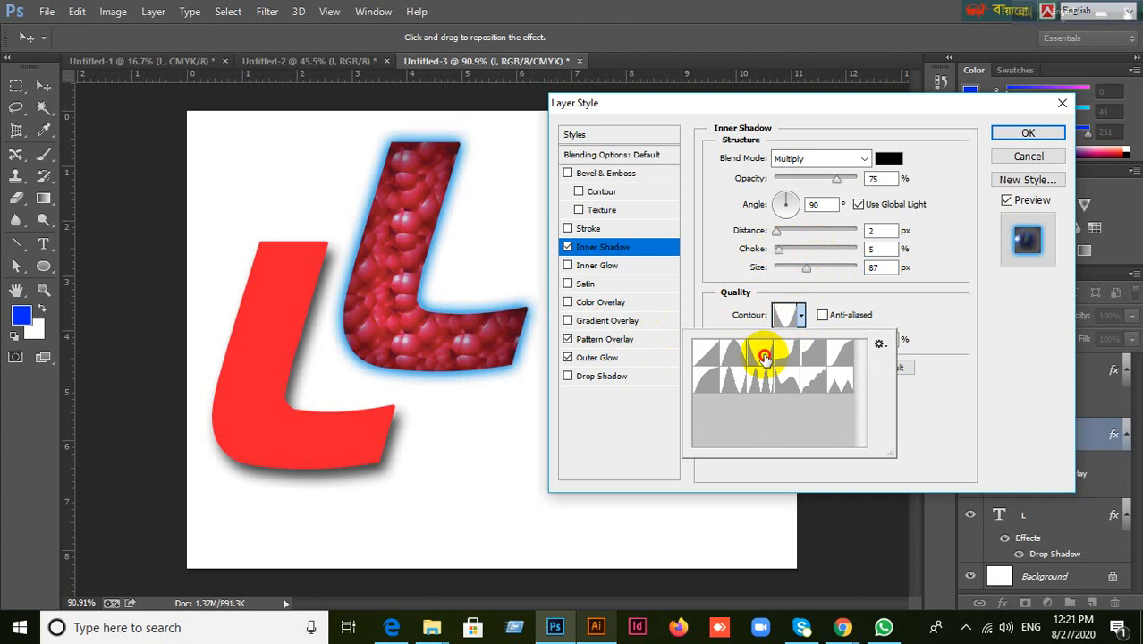
pyautogui.click(807, 318)
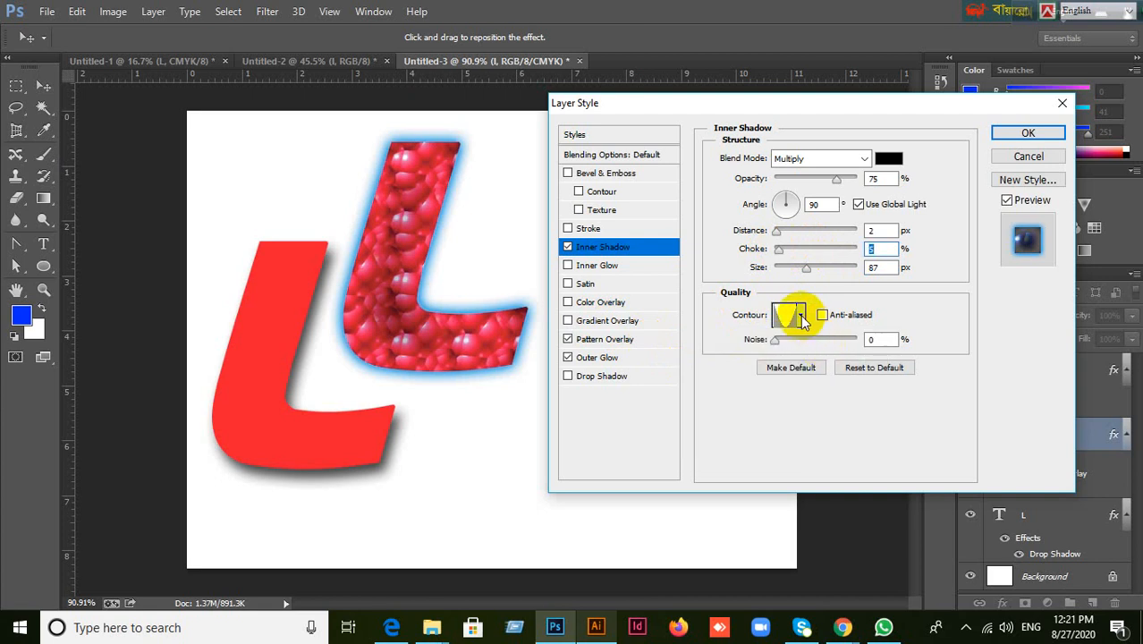
pyautogui.click(799, 315)
pyautogui.click(832, 363)
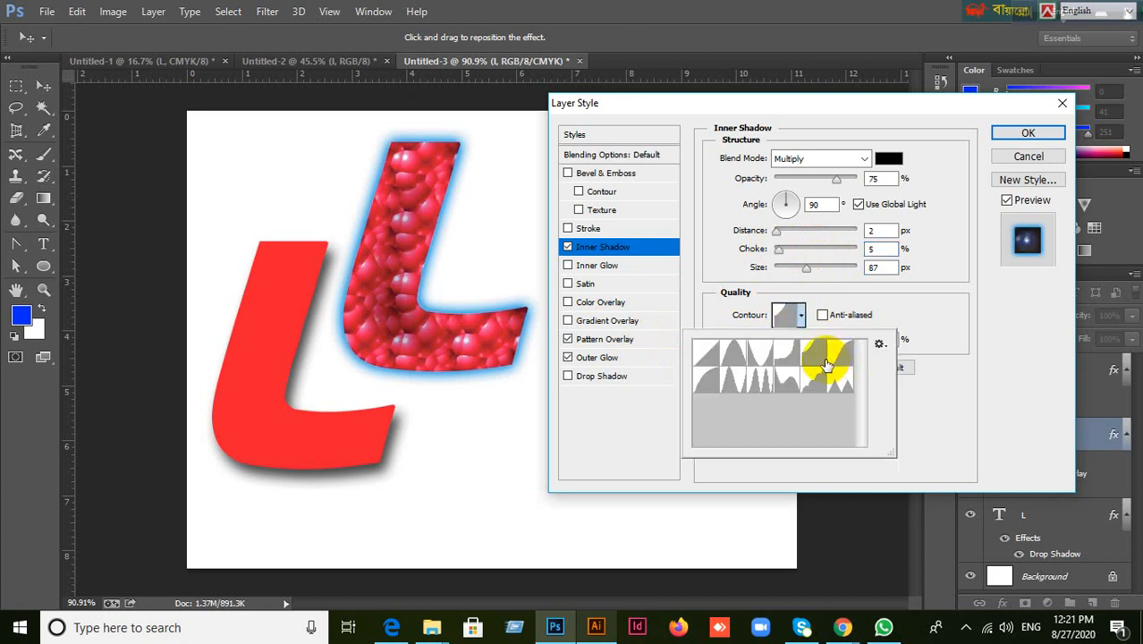
pyautogui.click(800, 322)
pyautogui.click(799, 317)
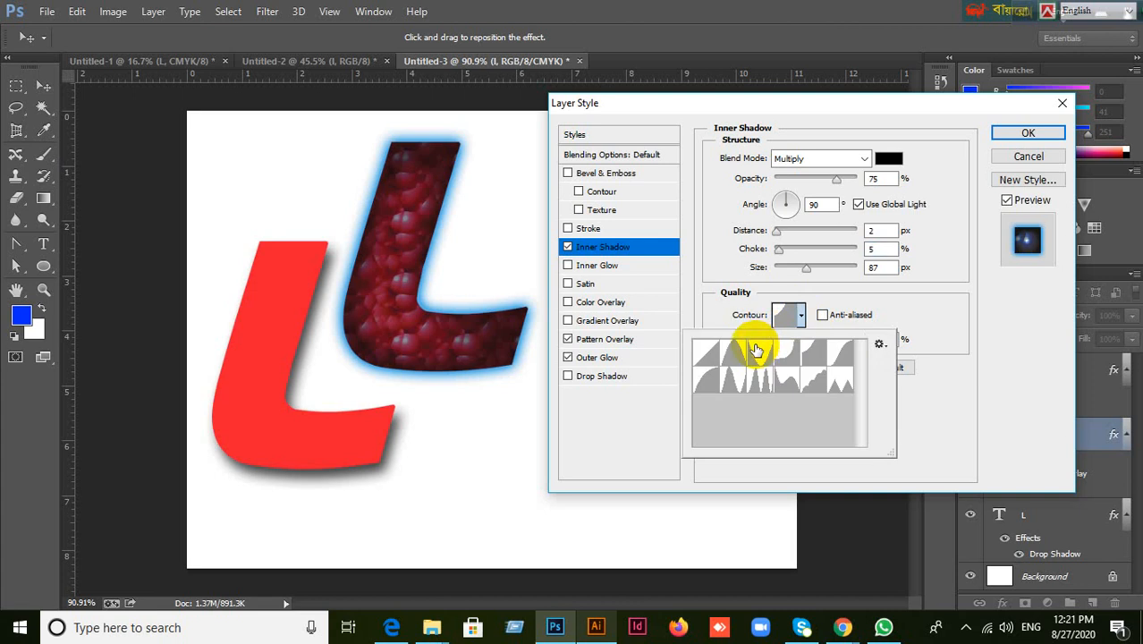
pyautogui.click(707, 358)
pyautogui.click(791, 313)
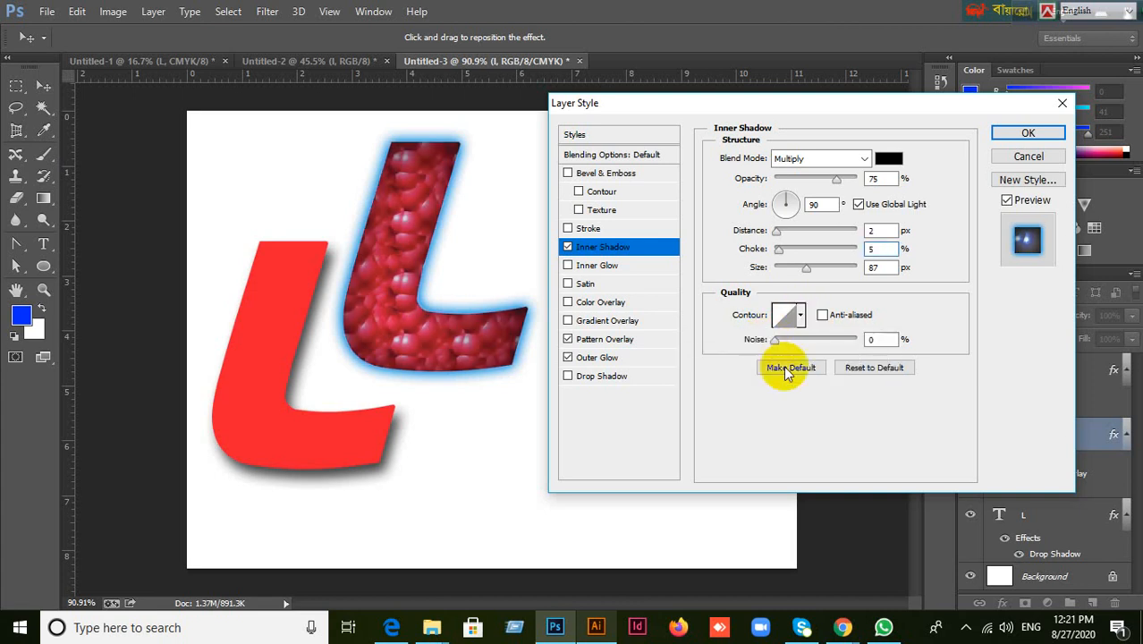
pyautogui.moveTo(776, 340); pyautogui.dragTo(507, 338)
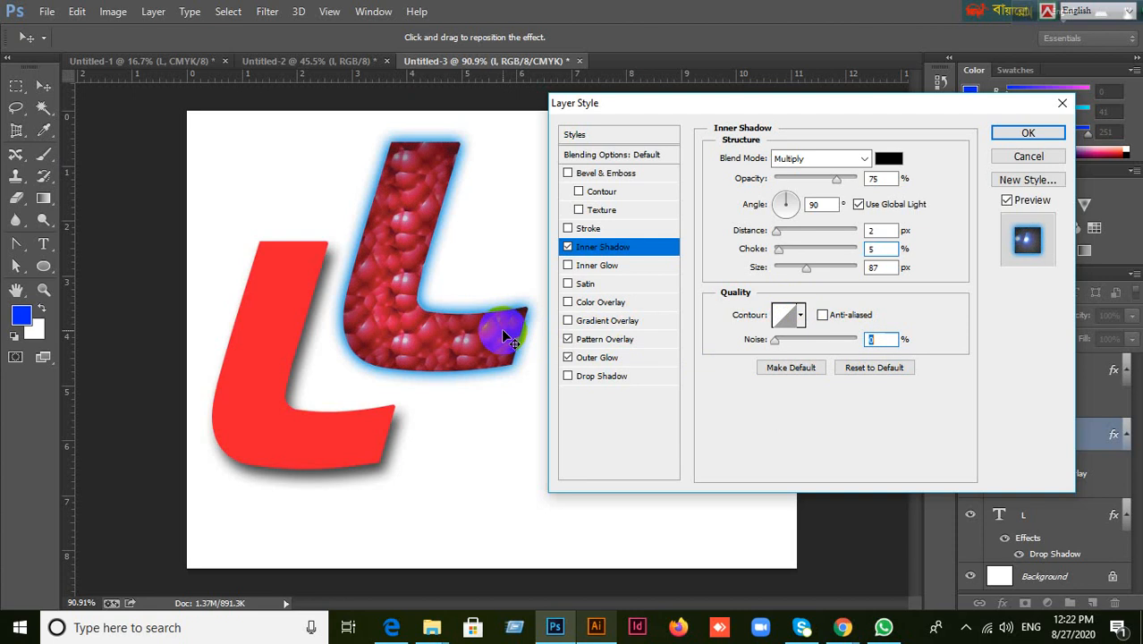
# Enable Stroke on the patterned L, try cyan #05f7f7 and settle on blue #1605f7 as its colour.
pyautogui.click(588, 230)
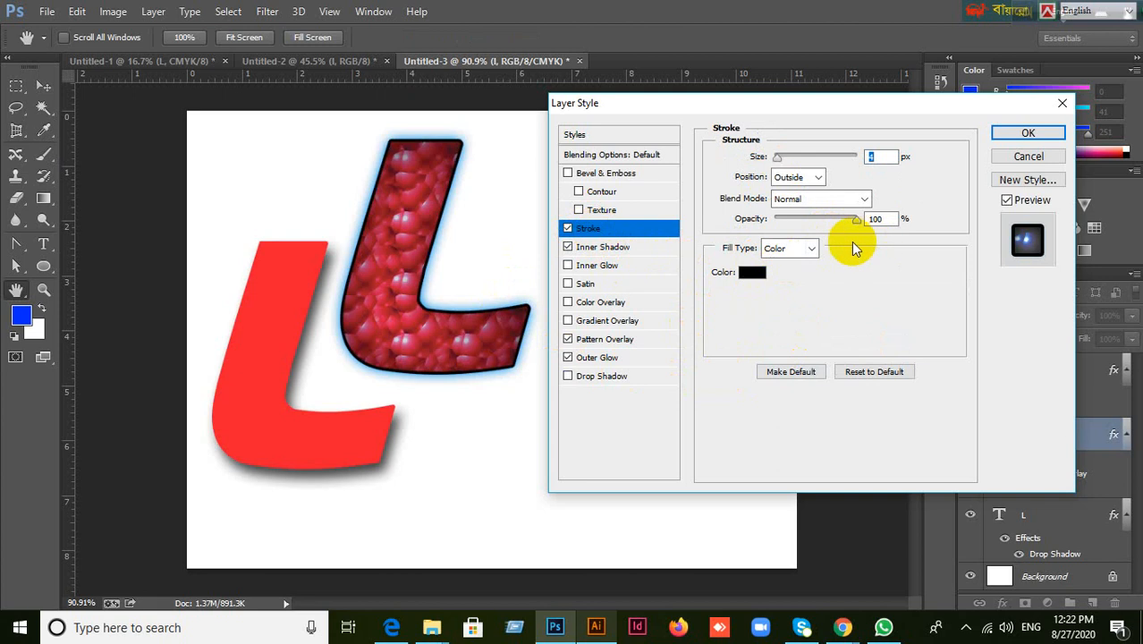
pyautogui.click(748, 276)
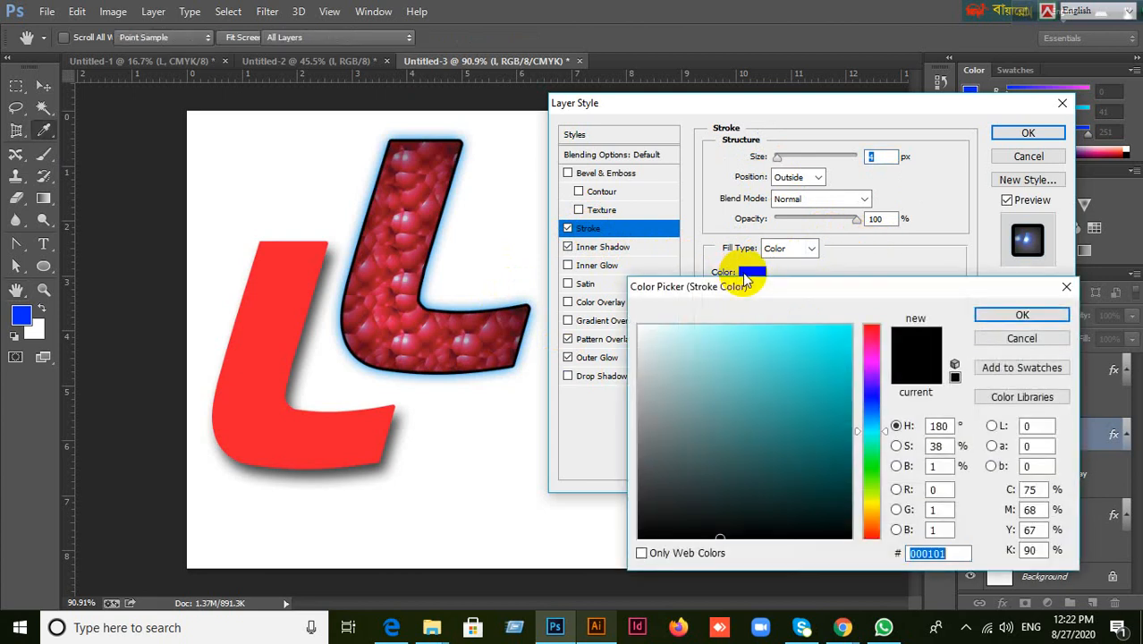
pyautogui.click(846, 331)
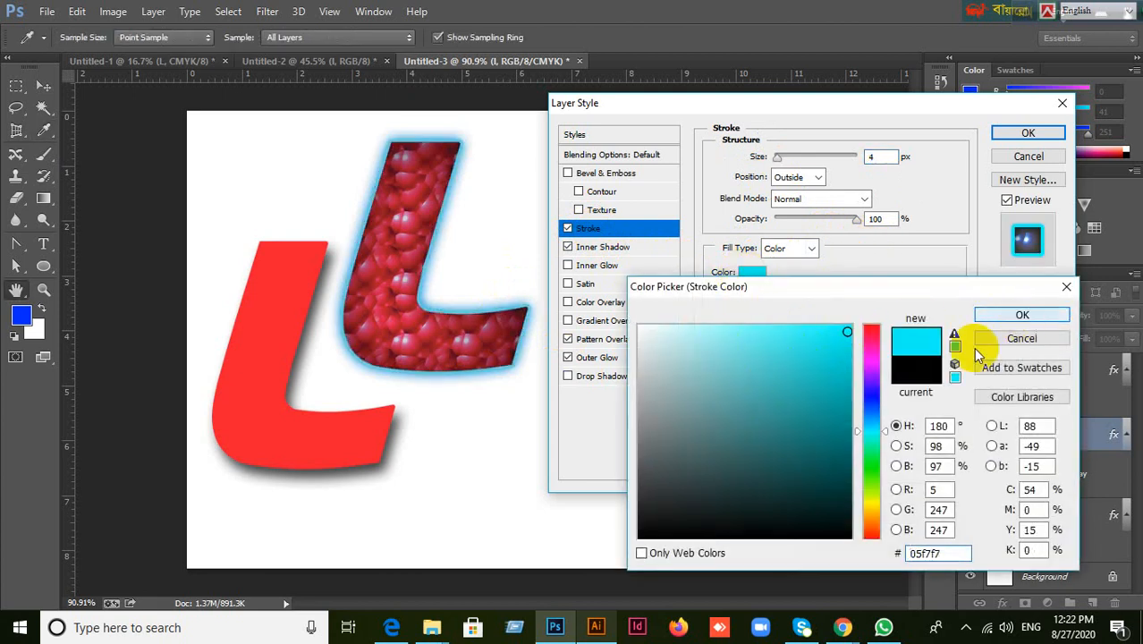
pyautogui.click(998, 316)
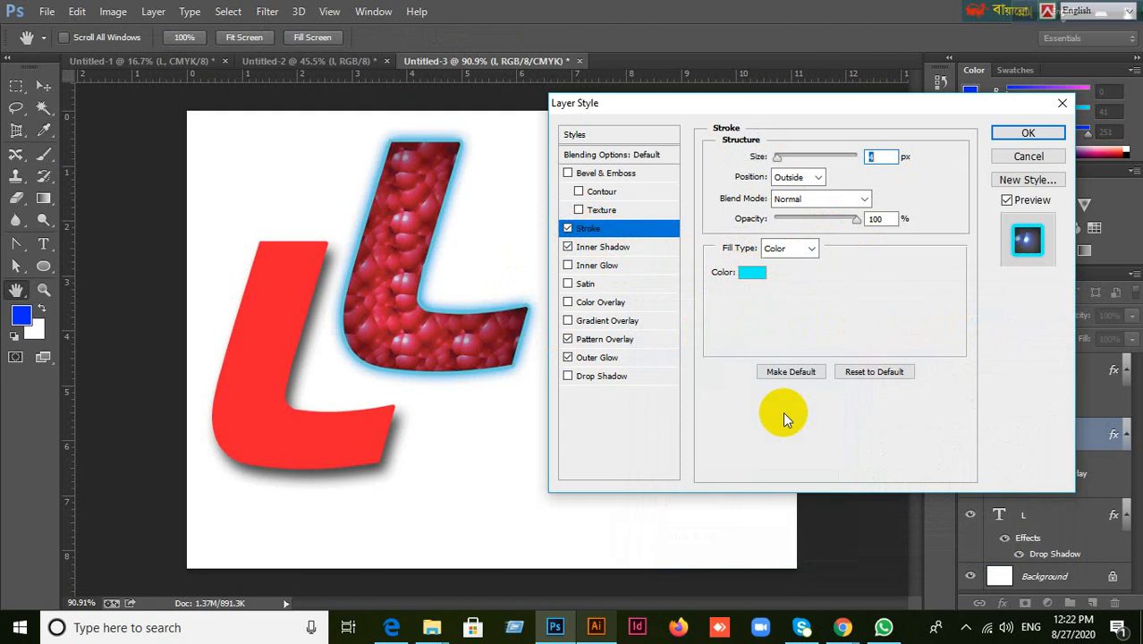
pyautogui.click(758, 278)
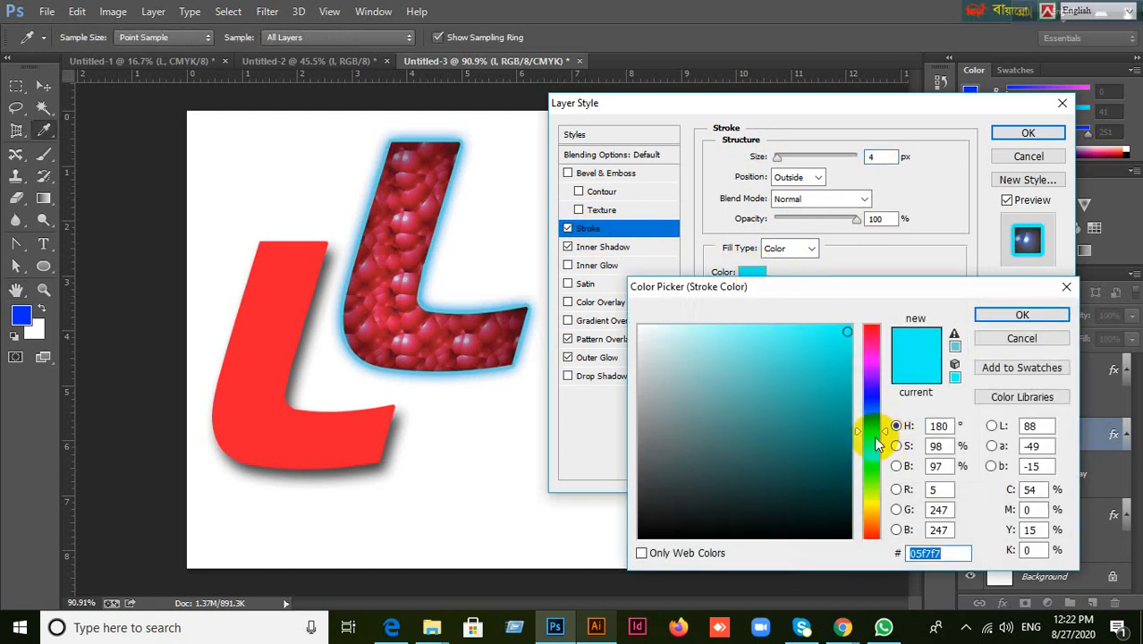
pyautogui.moveTo(859, 432); pyautogui.dragTo(858, 394)
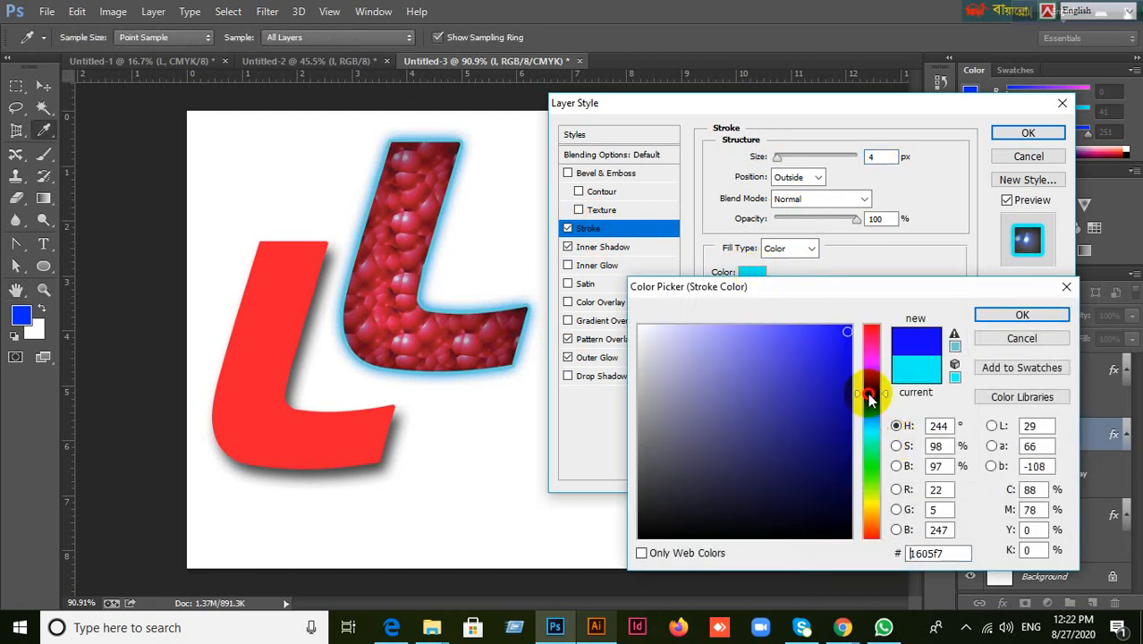
pyautogui.click(1008, 320)
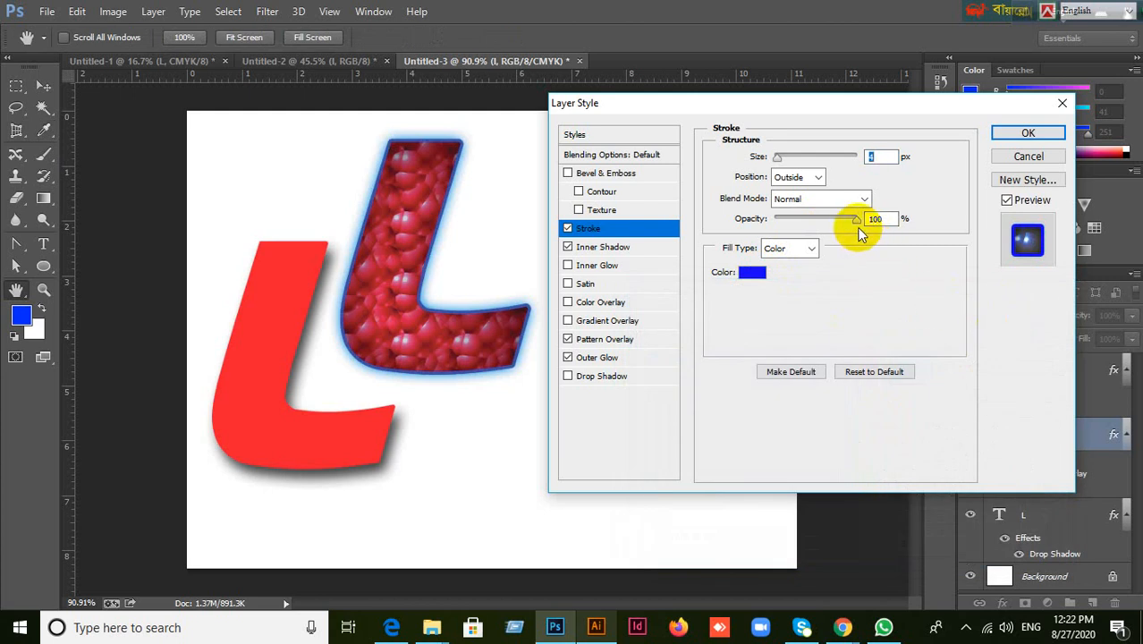
# Review the stroke's opacity and blend mode, try the Inside position and set the position to Center.
pyautogui.moveTo(856, 220)
pyautogui.mouseDown()
pyautogui.moveTo(796, 221)
pyautogui.moveTo(881, 219)
pyautogui.mouseUp()
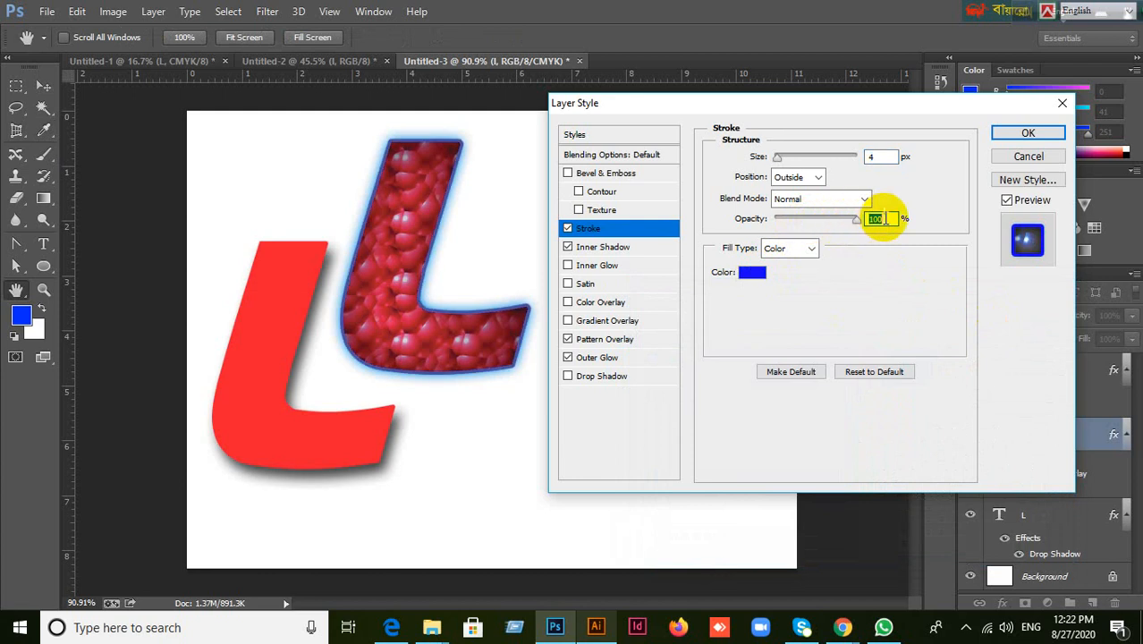
pyautogui.click(840, 201)
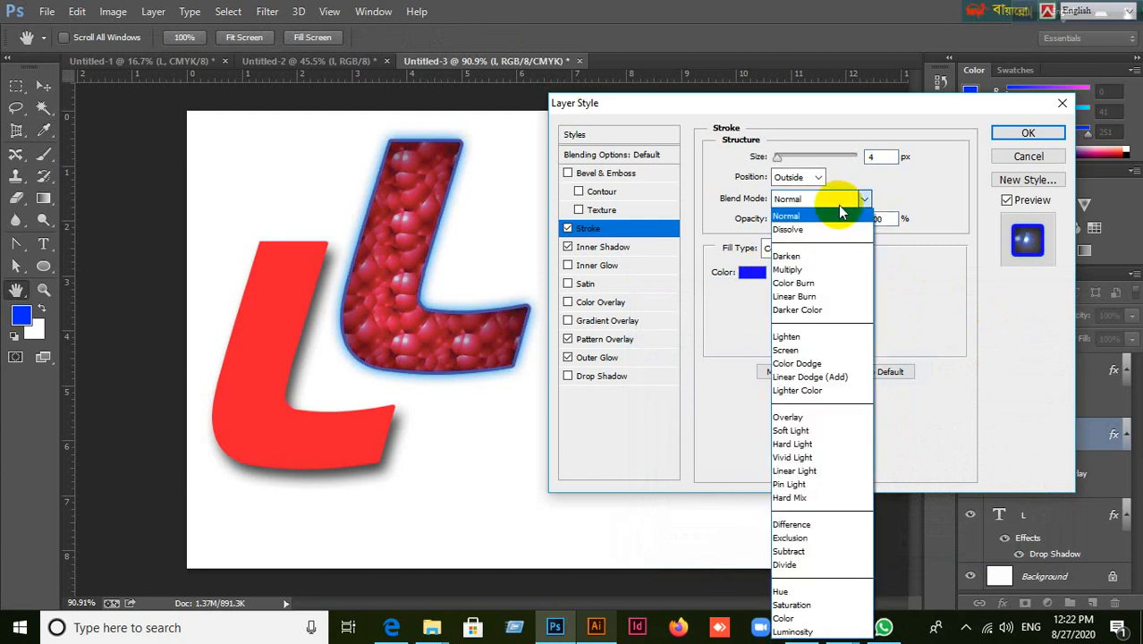
pyautogui.click(924, 205)
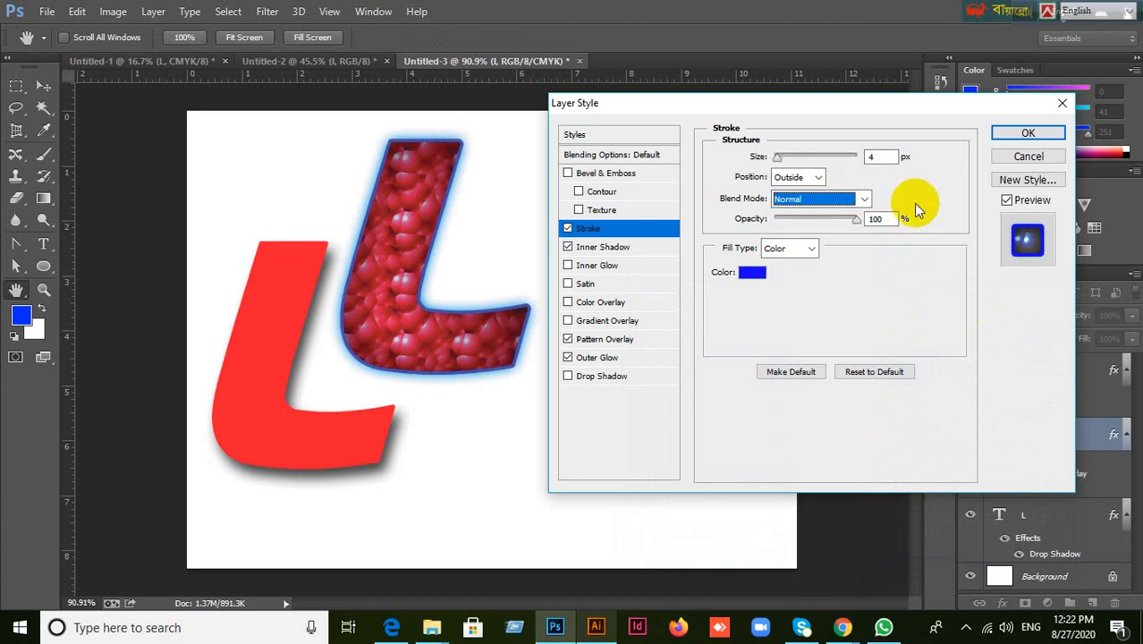
pyautogui.click(799, 177)
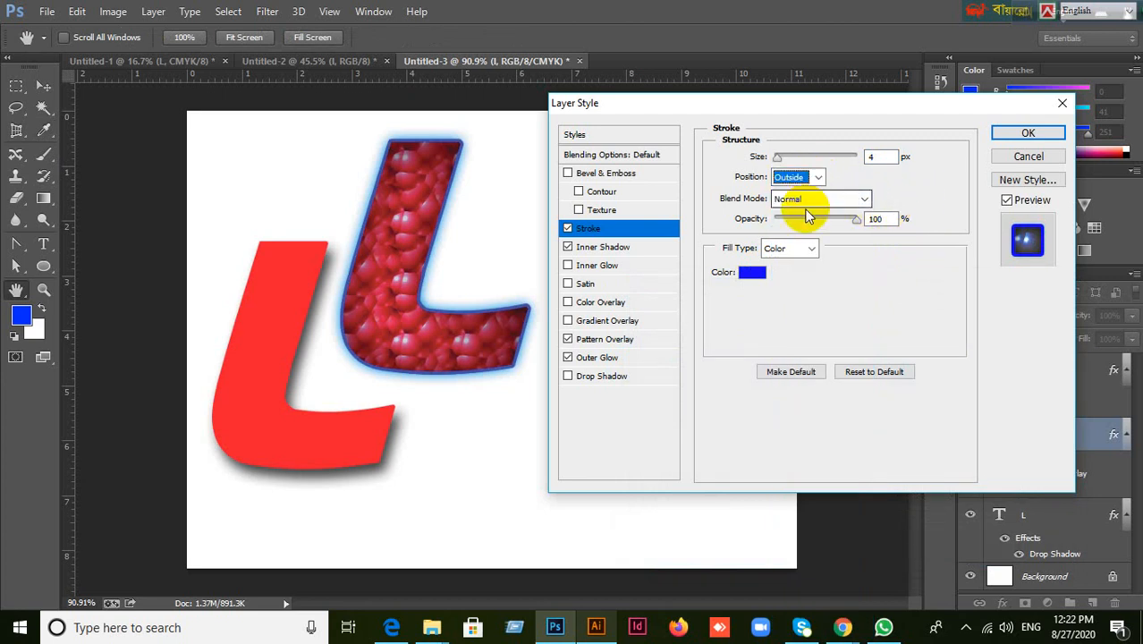
pyautogui.click(807, 202)
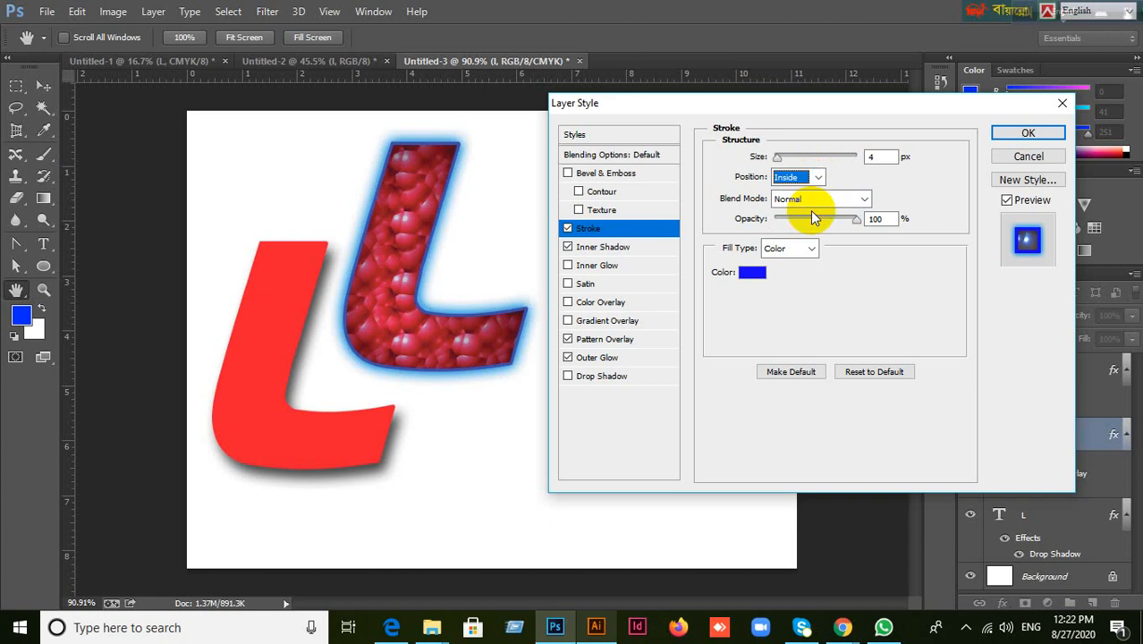
pyautogui.click(810, 177)
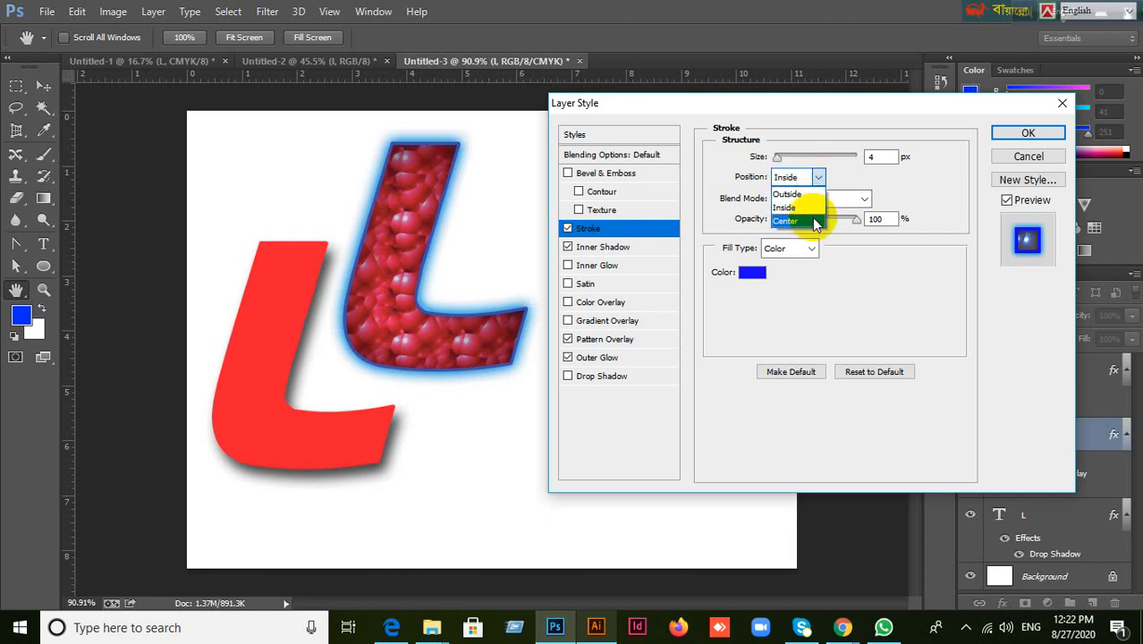
pyautogui.click(812, 218)
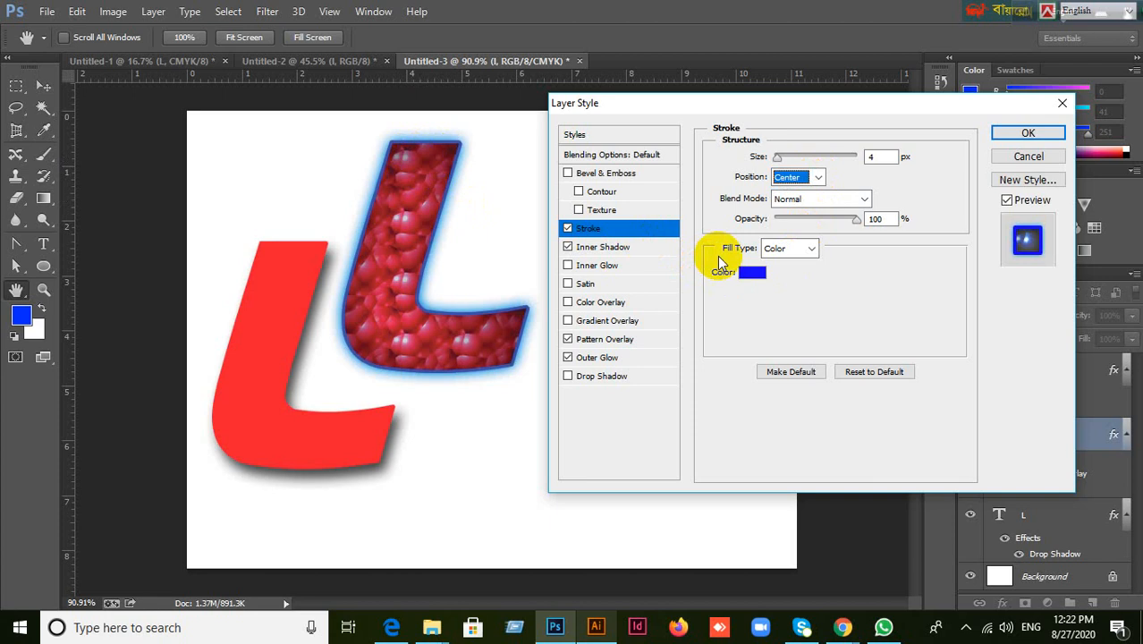
# Reduce the stroke's size to 1 px and close the patterned L's layer style settings without applying them.
pyautogui.click(798, 158)
pyautogui.moveTo(800, 160); pyautogui.dragTo(774, 157)
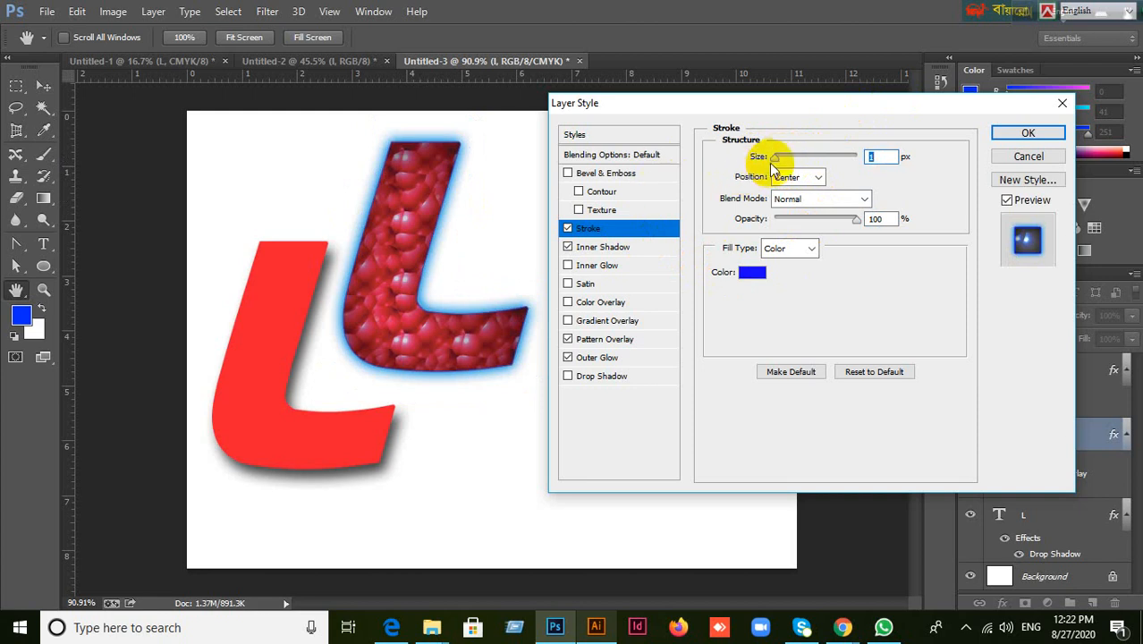
pyautogui.moveTo(774, 161)
pyautogui.mouseDown()
pyautogui.moveTo(827, 155)
pyautogui.moveTo(783, 154)
pyautogui.mouseUp()
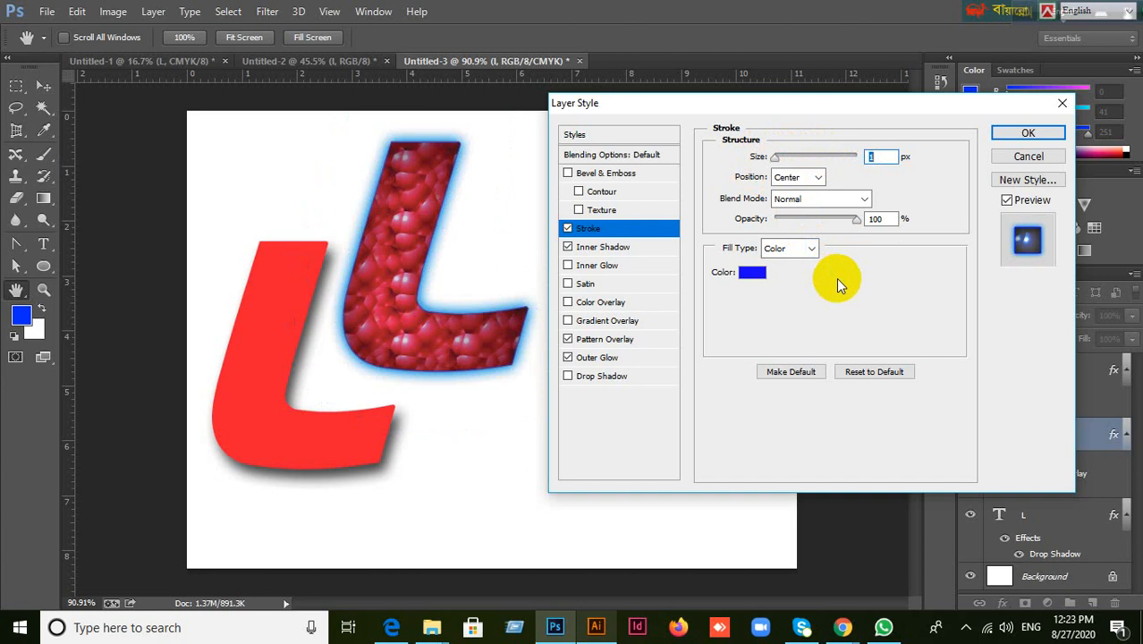
pyautogui.click(1027, 133)
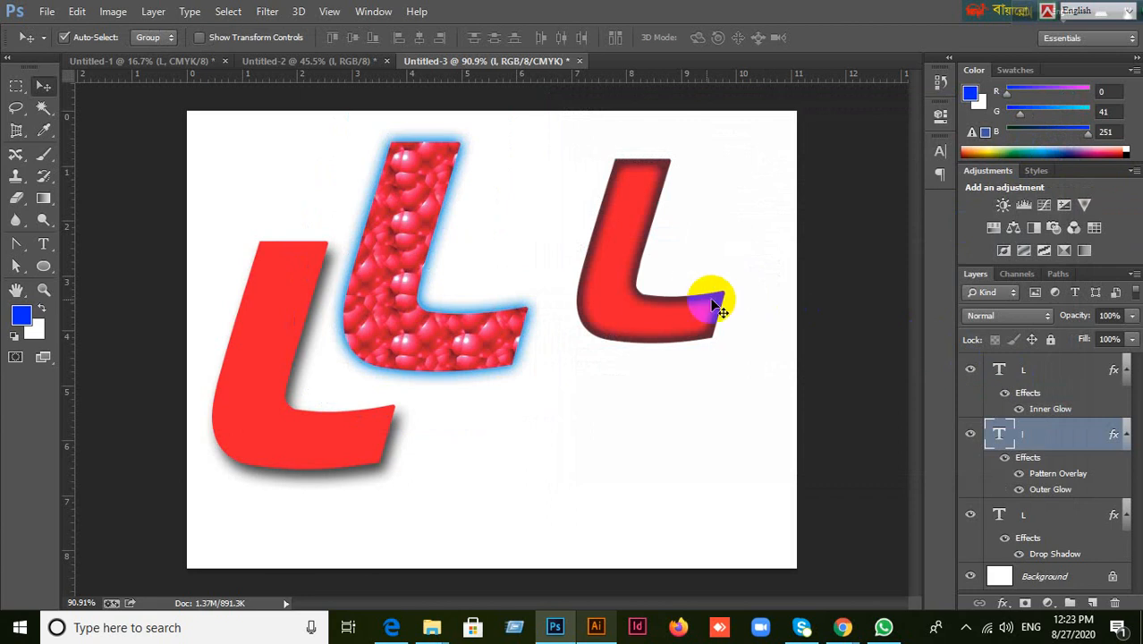
# Open the layer style settings of the L with the inner glow and switch Inner Shadow on and off again.
pyautogui.click(689, 313)
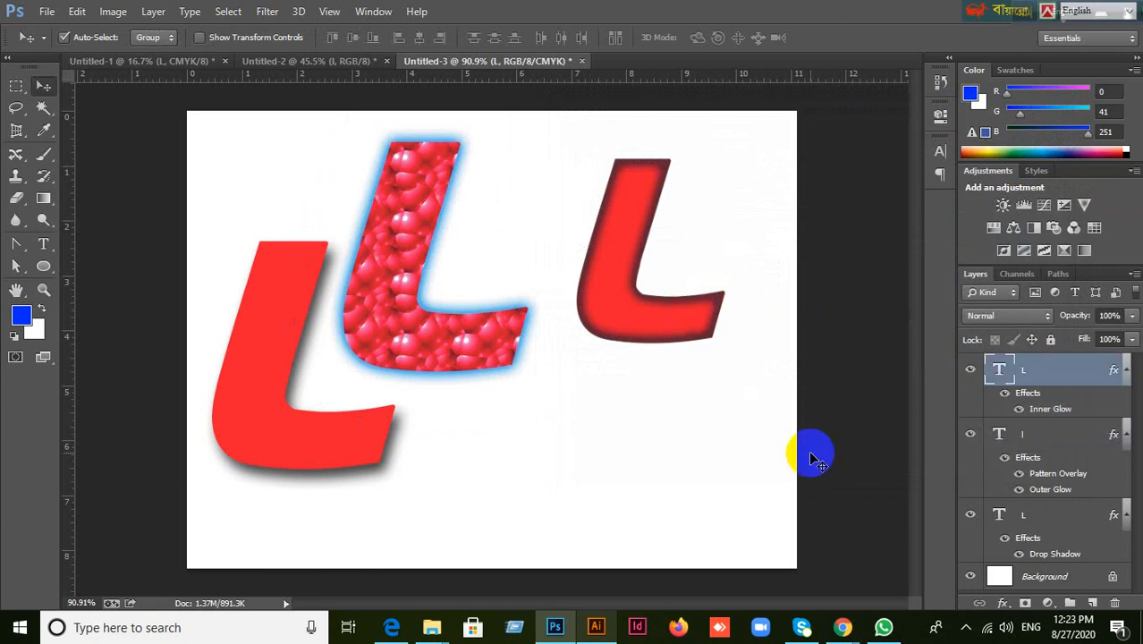
pyautogui.doubleClick(1066, 380)
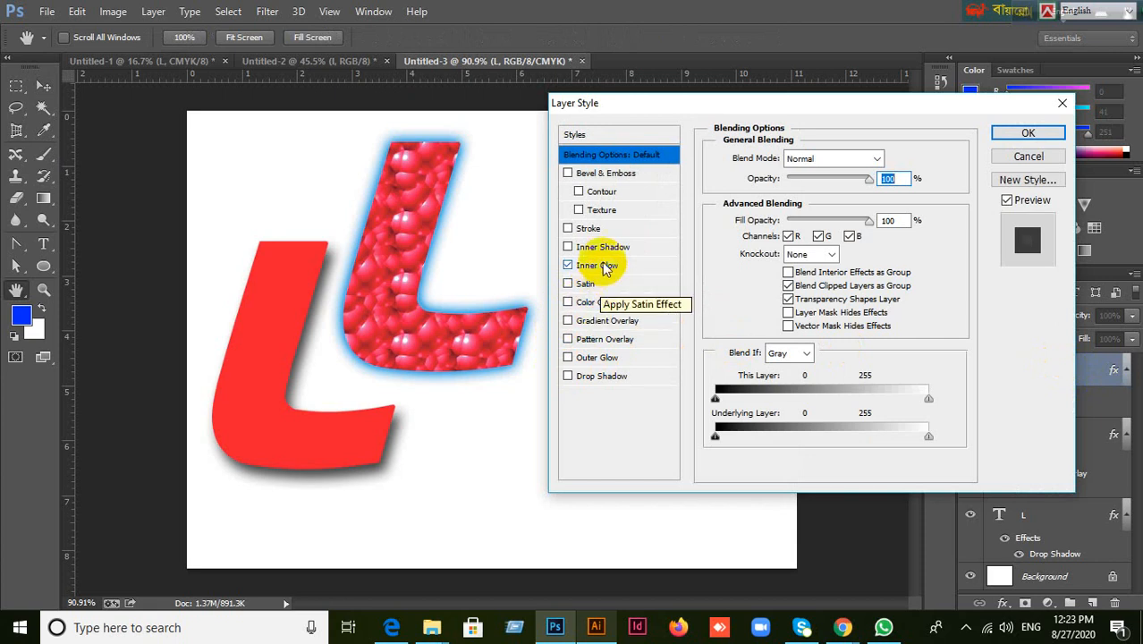
pyautogui.click(569, 248)
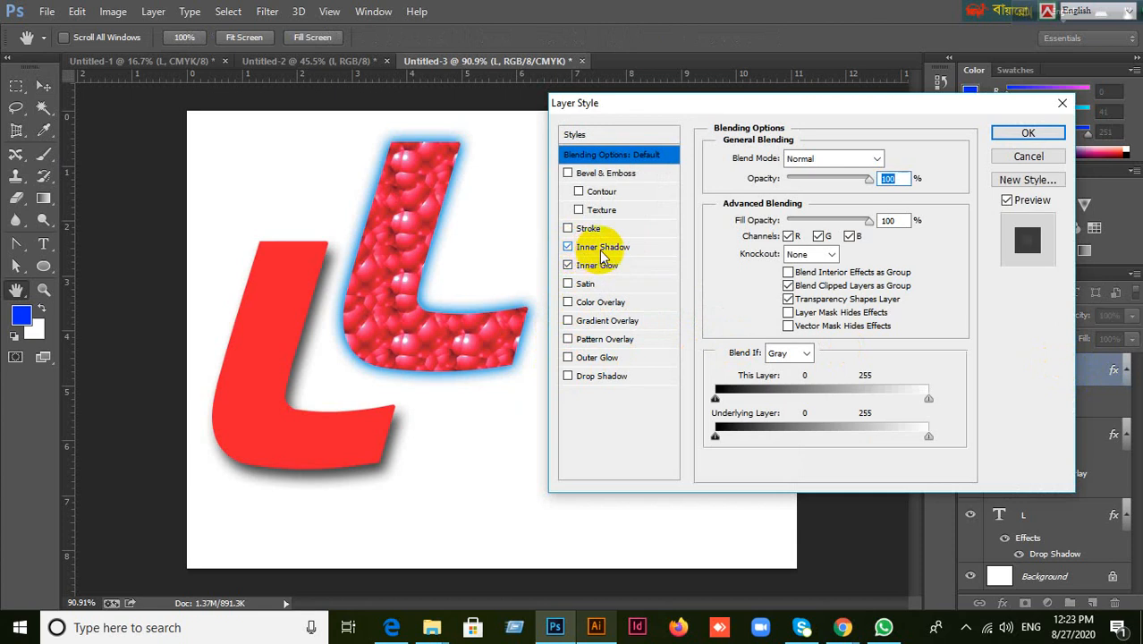
pyautogui.click(617, 251)
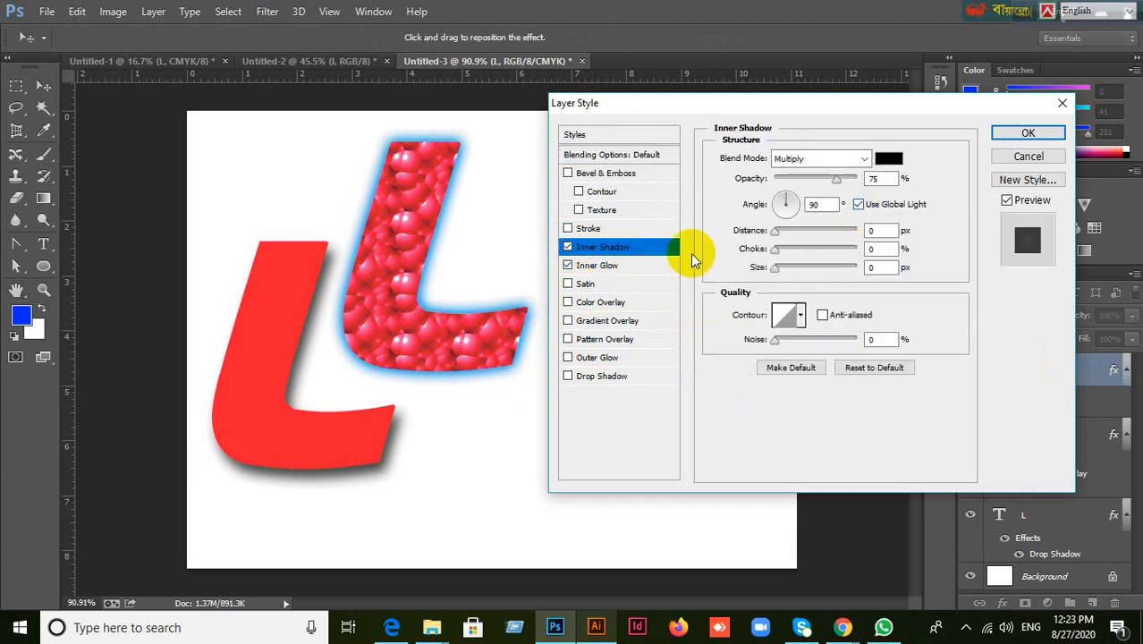
pyautogui.click(567, 247)
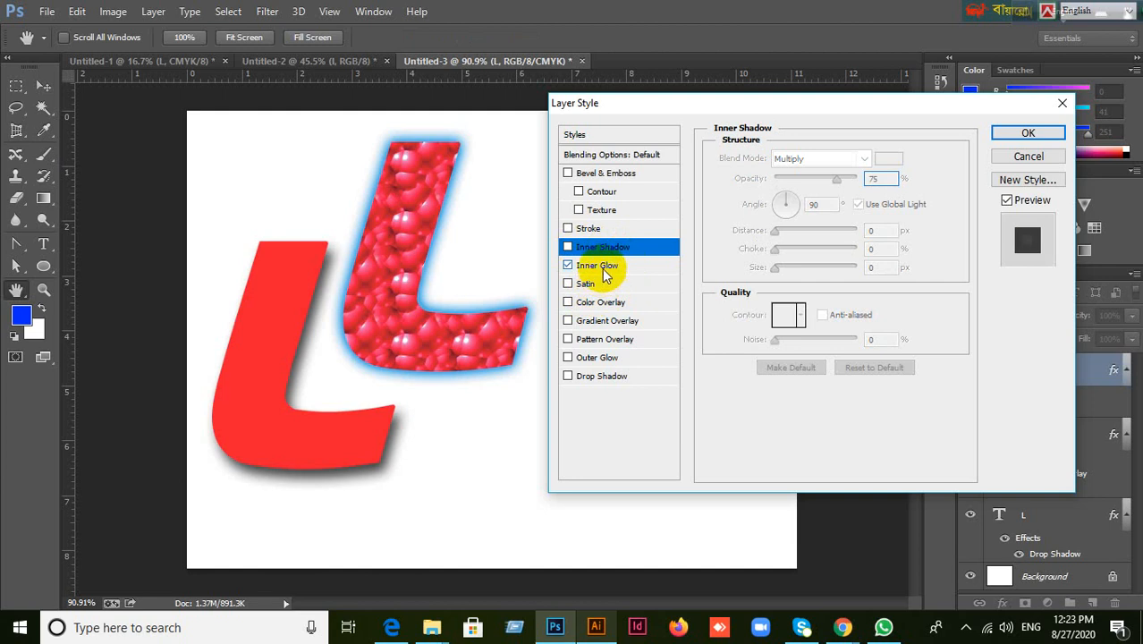
# Try a 7 px black outside Stroke on the L with the inner glow and cancel the layer style changes.
pyautogui.click(590, 229)
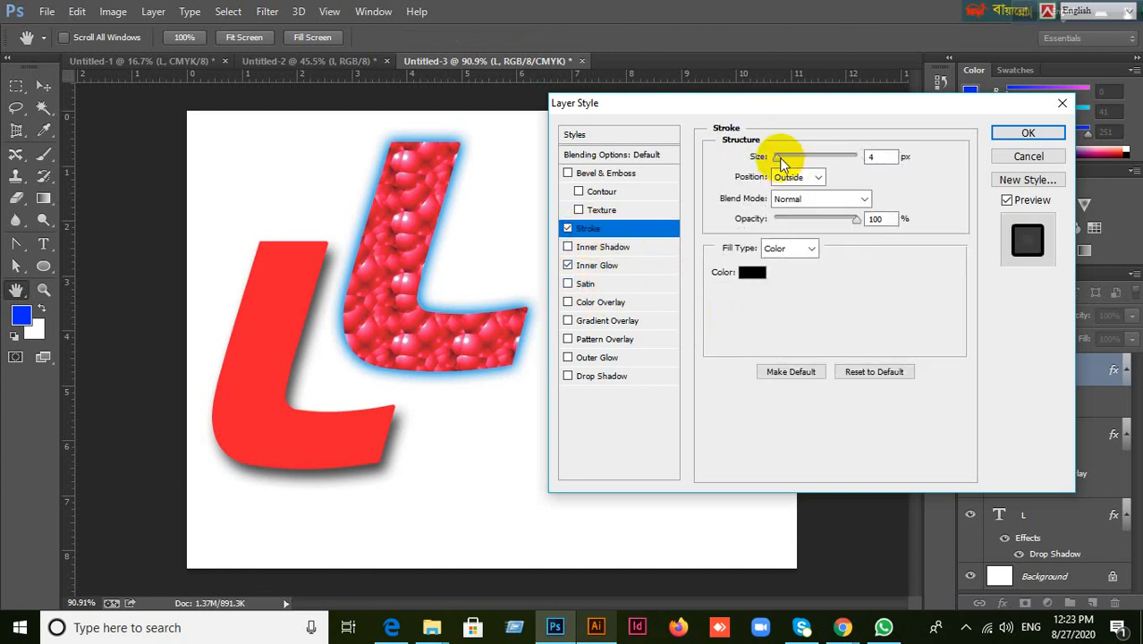
pyautogui.moveTo(779, 159)
pyautogui.mouseDown()
pyautogui.moveTo(808, 164)
pyautogui.moveTo(779, 163)
pyautogui.mouseUp()
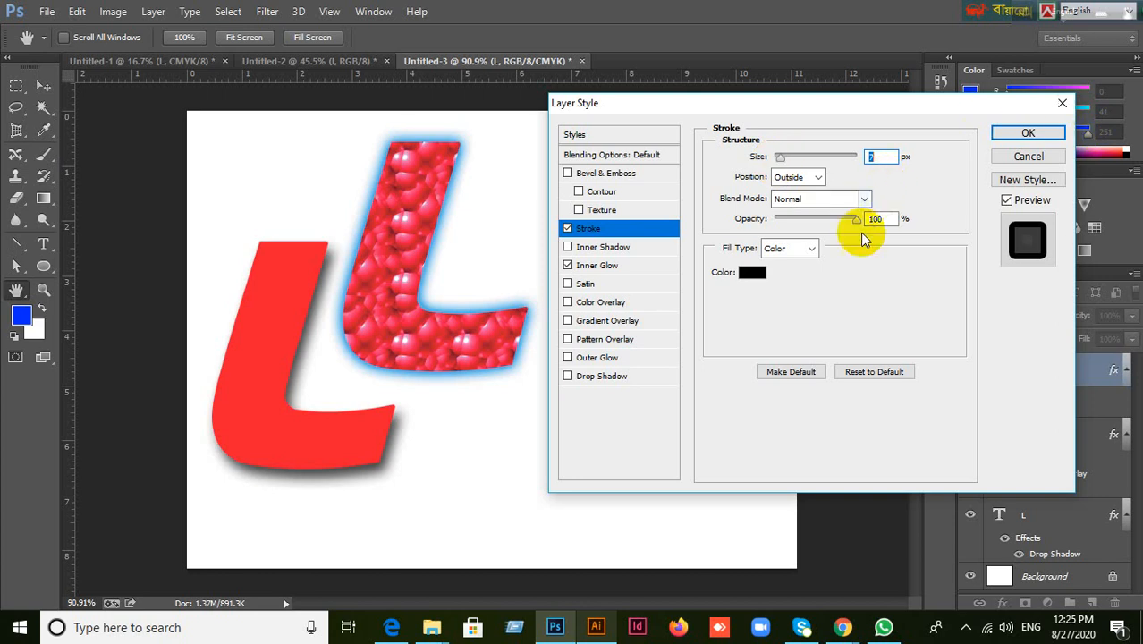
pyautogui.click(1017, 157)
# Reopen the layer style settings of the L with the inner glow, enable Stroke and move the dialog to uncover the letter.
pyautogui.click(680, 322)
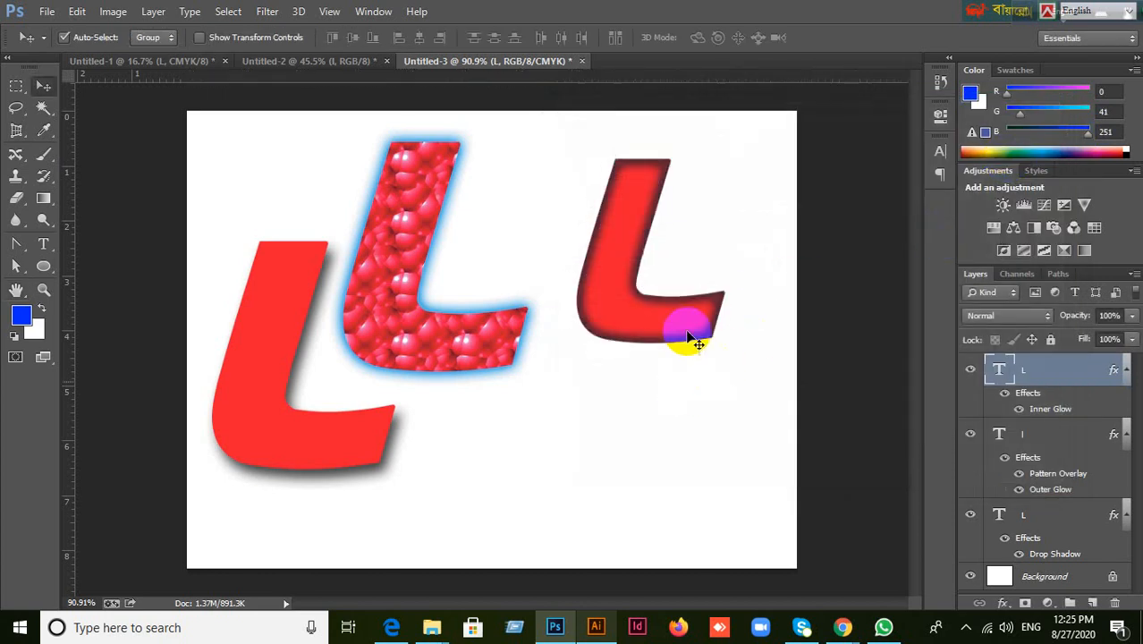
pyautogui.doubleClick(1055, 377)
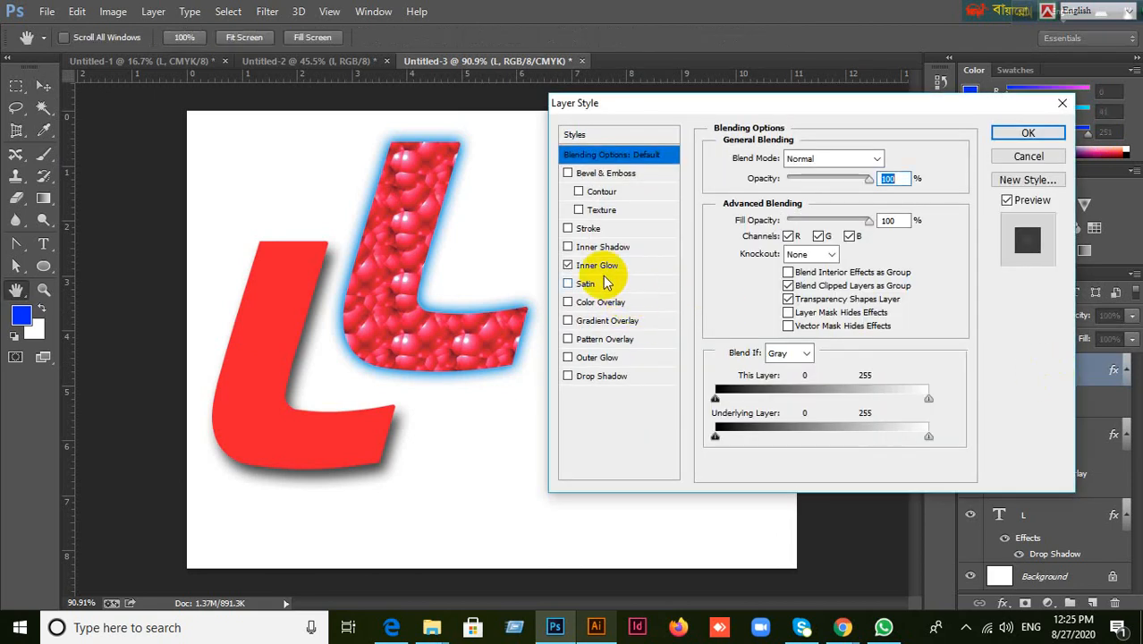
pyautogui.click(577, 230)
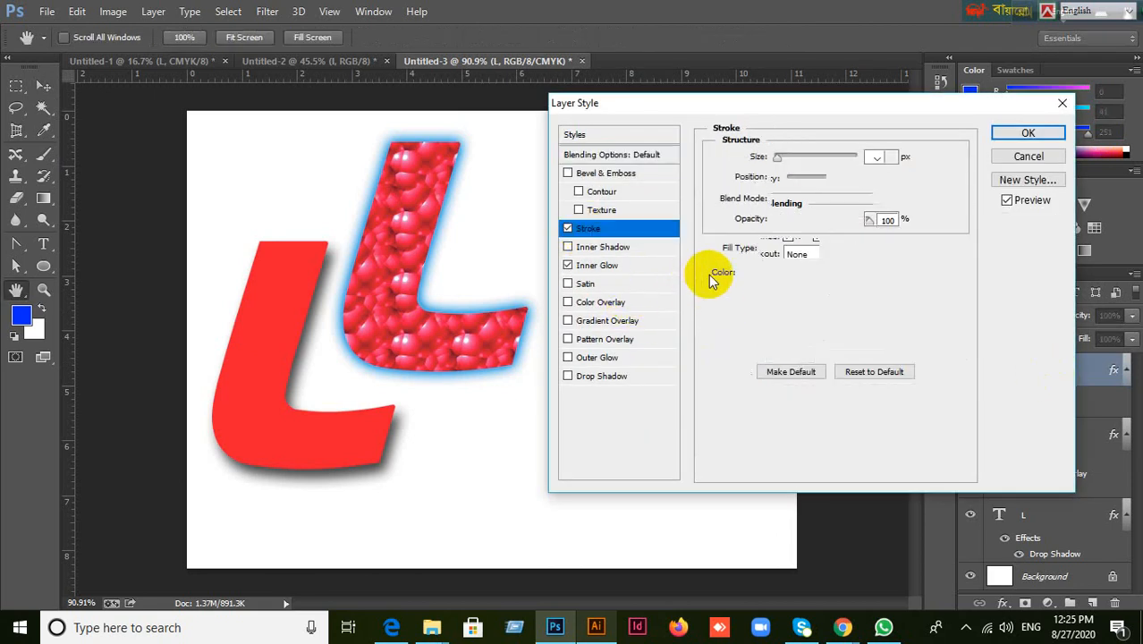
pyautogui.moveTo(774, 109)
pyautogui.mouseDown()
pyautogui.moveTo(957, 98)
pyautogui.moveTo(881, 153)
pyautogui.moveTo(926, 161)
pyautogui.mouseUp()
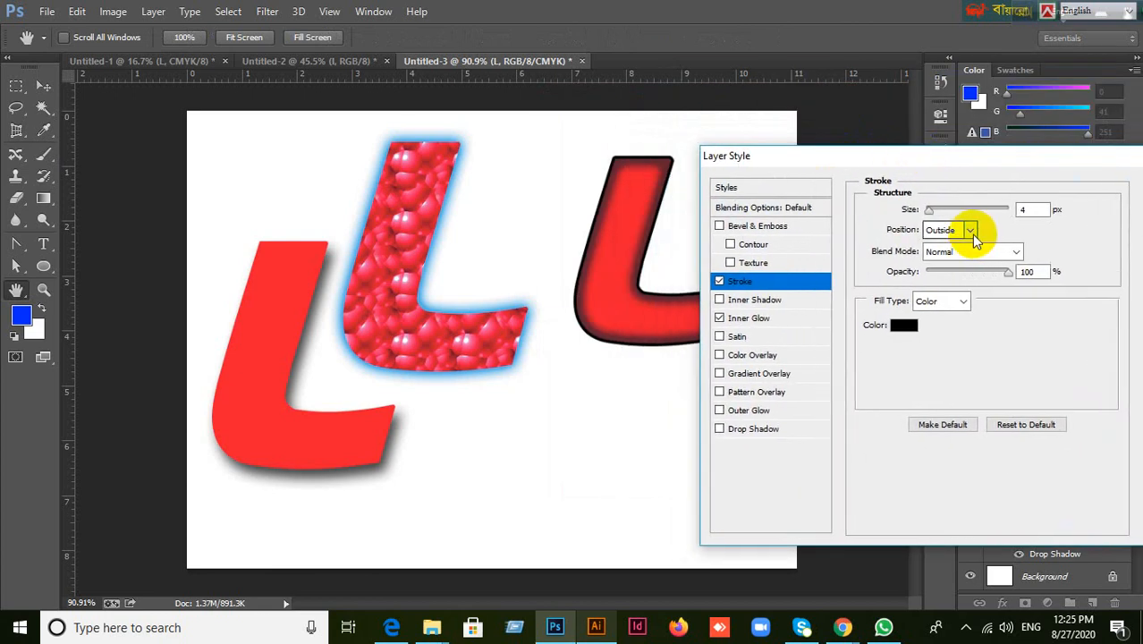
# Try the Inside and Center positions for the black stroke and set its position to Inside.
pyautogui.click(969, 232)
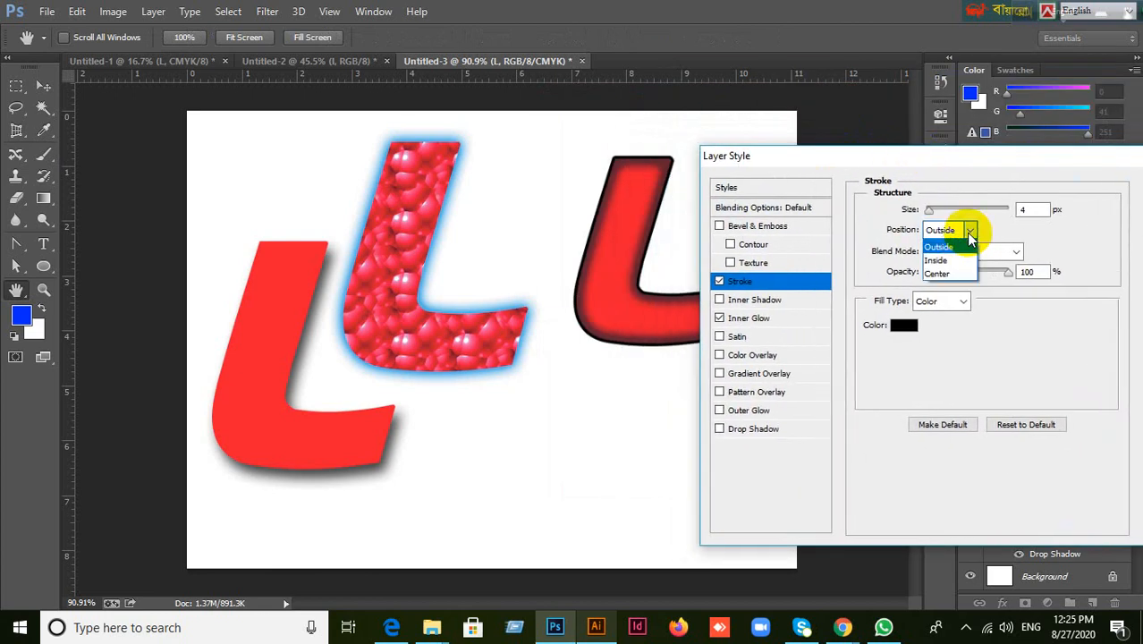
pyautogui.click(947, 260)
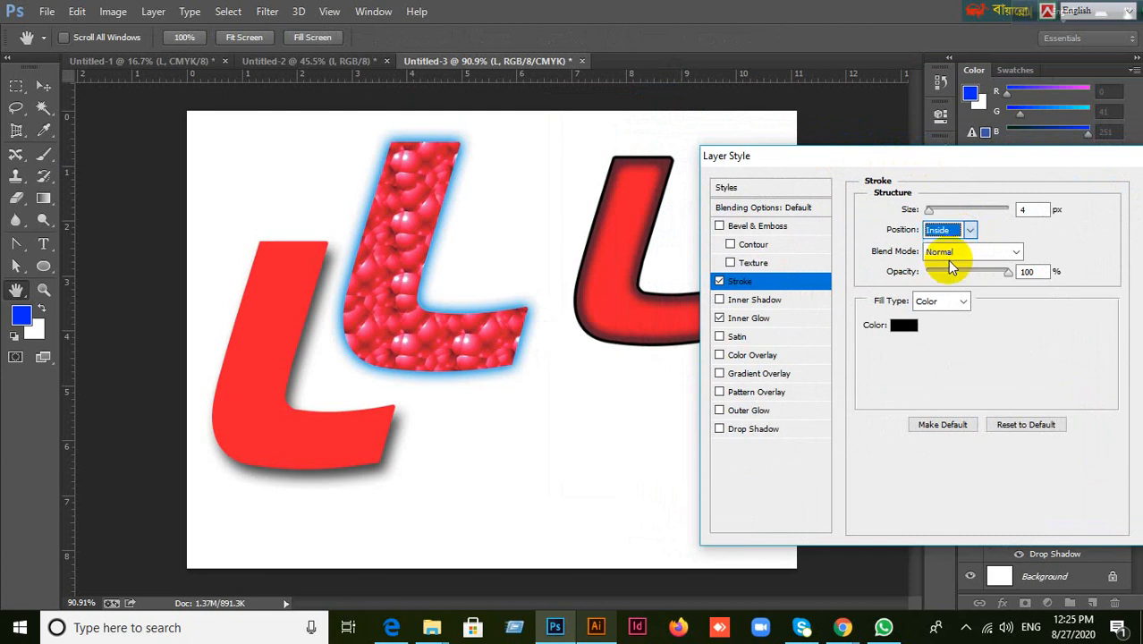
pyautogui.click(966, 231)
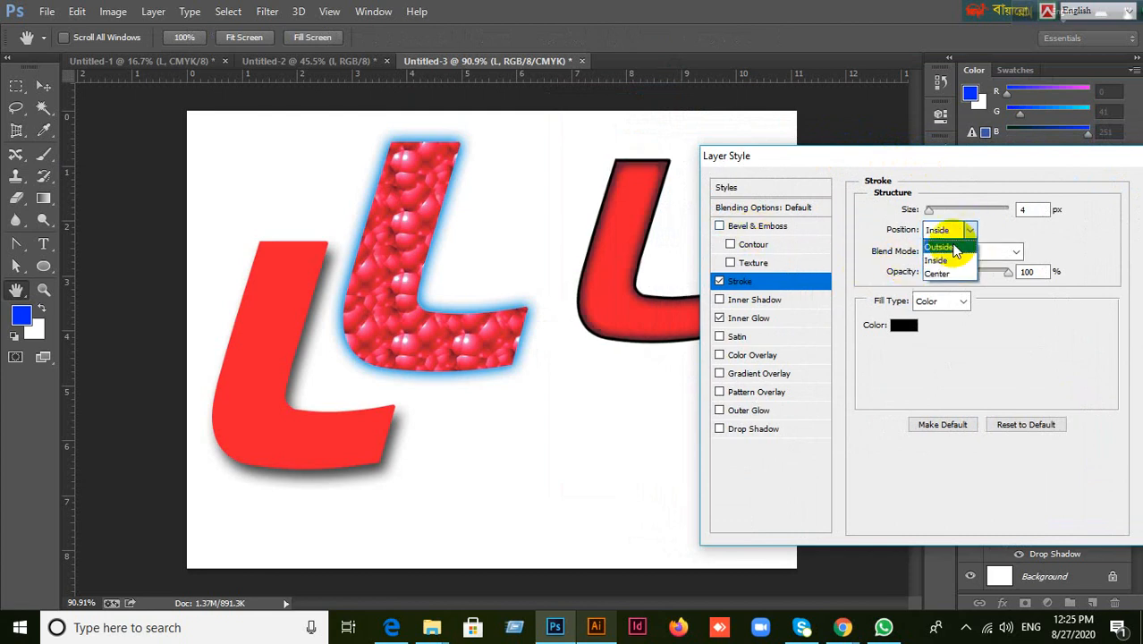
pyautogui.click(936, 274)
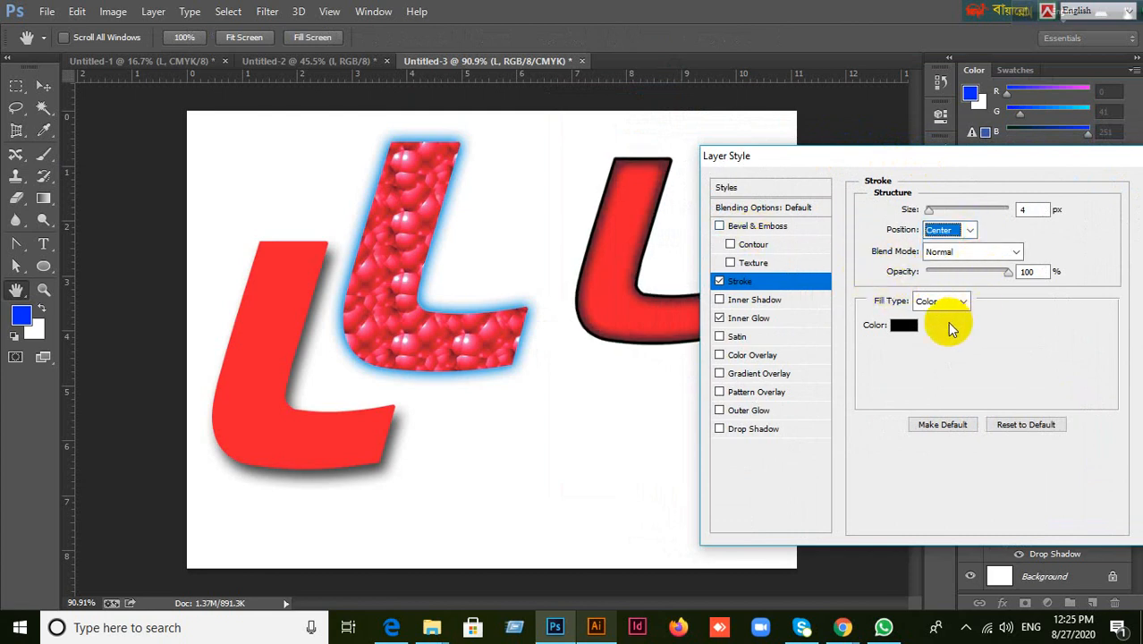
pyautogui.click(969, 229)
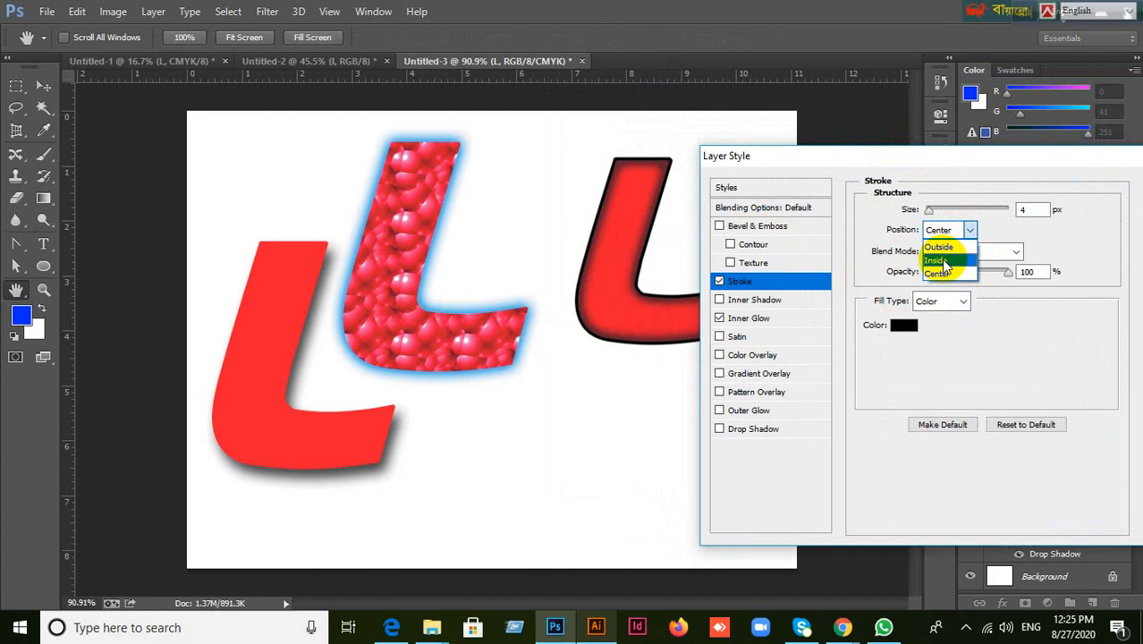
pyautogui.click(943, 257)
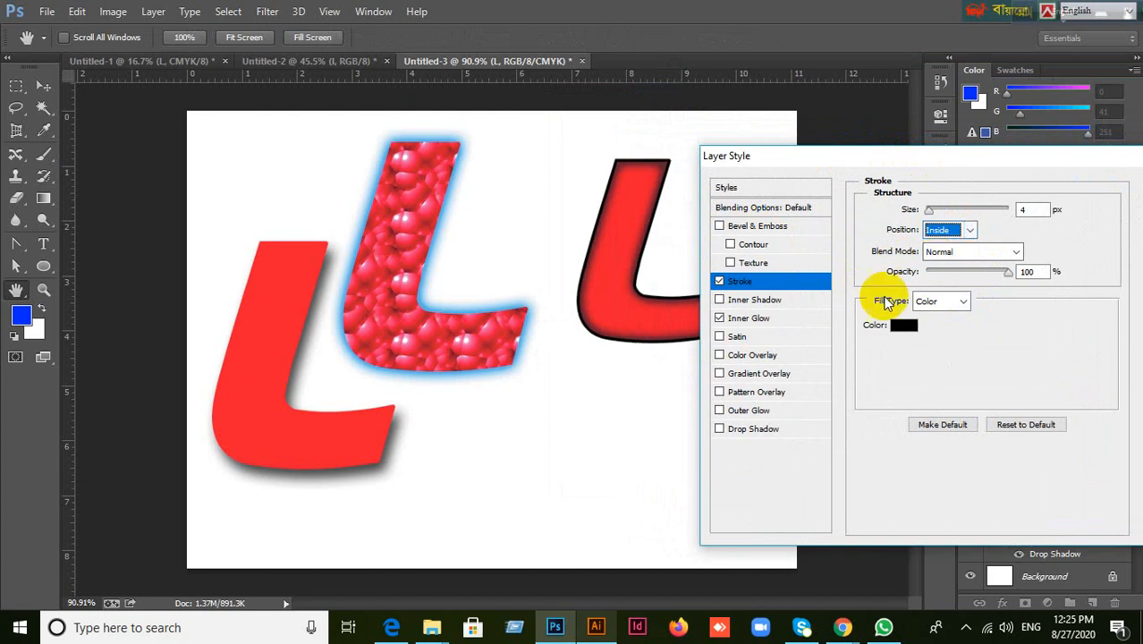
# Review the stroke's opacity setting and its available fill types.
pyautogui.click(1011, 274)
pyautogui.moveTo(1013, 278)
pyautogui.mouseDown()
pyautogui.moveTo(952, 277)
pyautogui.moveTo(1026, 276)
pyautogui.mouseUp()
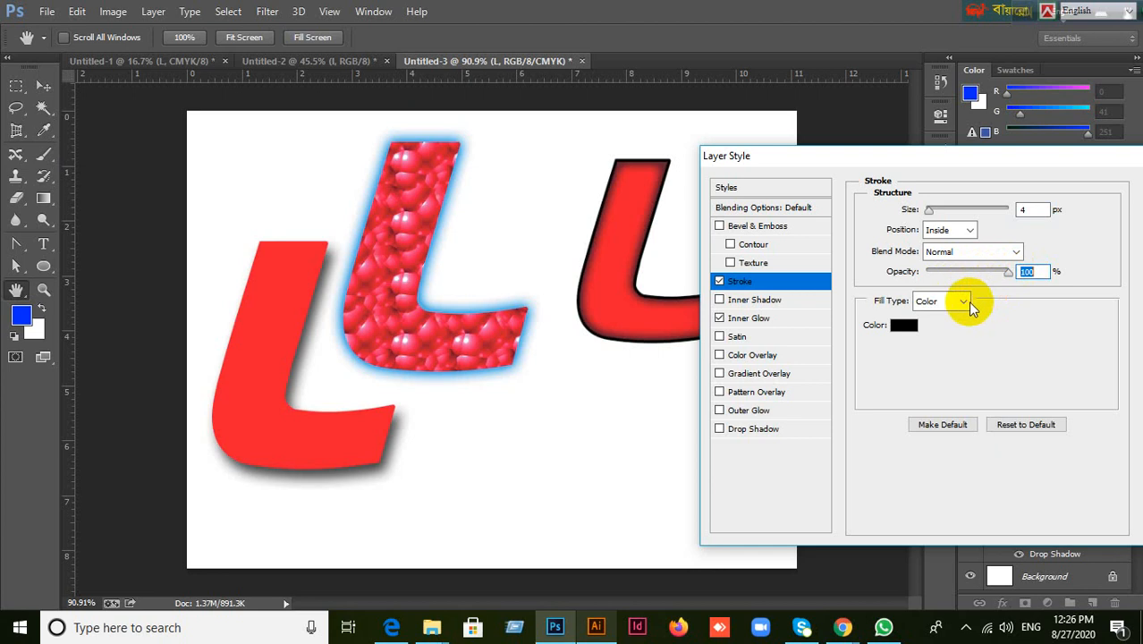
pyautogui.click(964, 301)
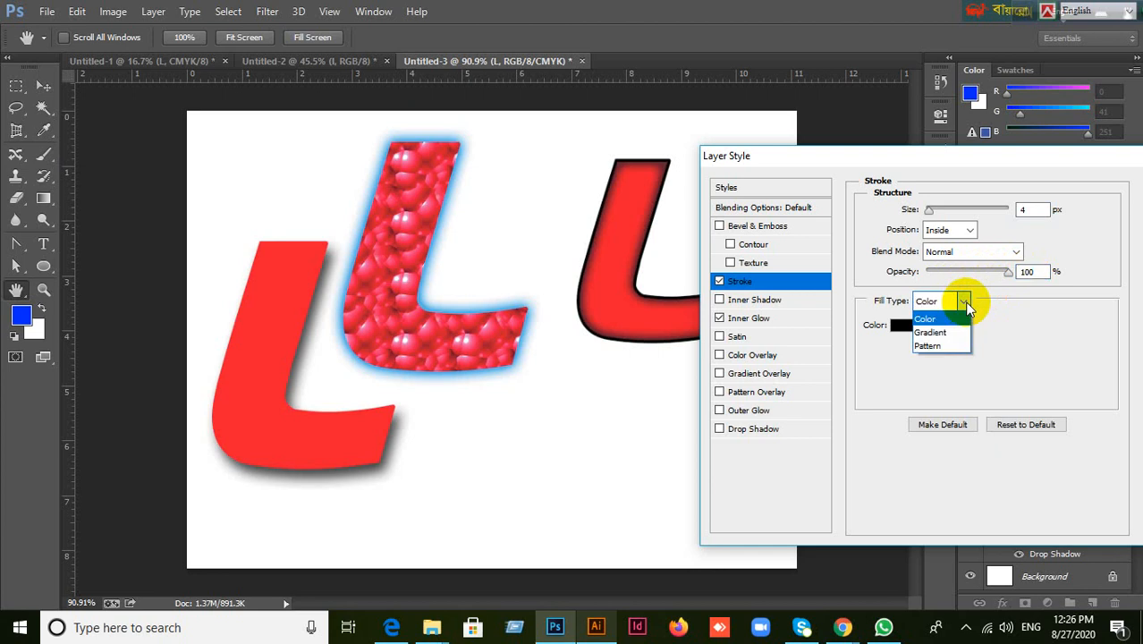
pyautogui.click(965, 301)
pyautogui.click(964, 301)
pyautogui.click(964, 300)
# Try cyan as the stroke's colour and change it to green.
pyautogui.click(902, 326)
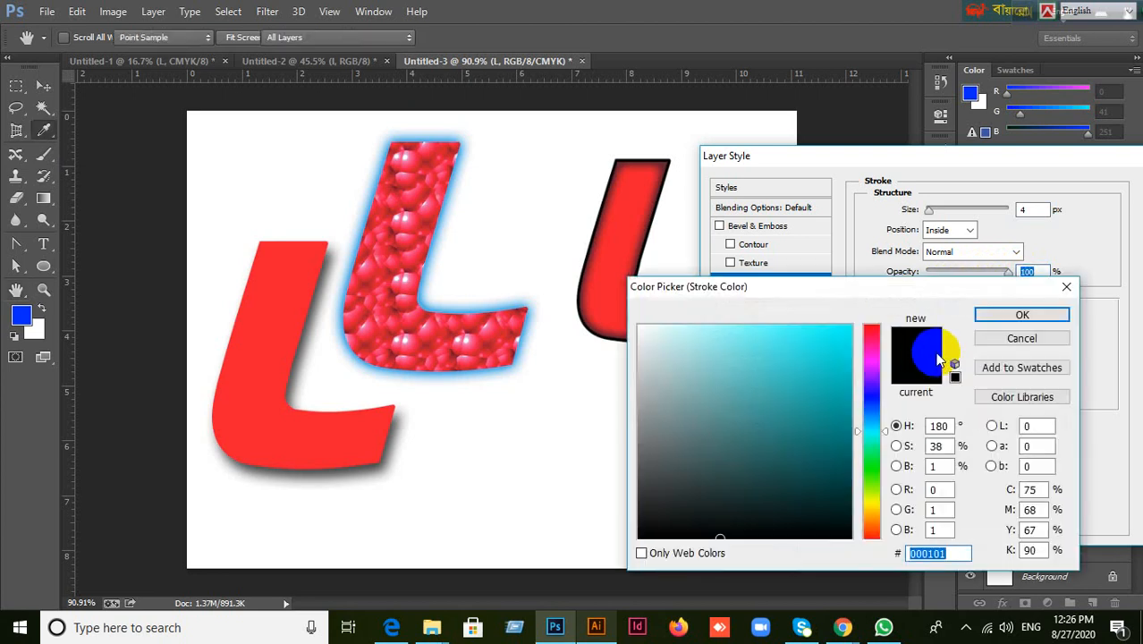
pyautogui.click(848, 331)
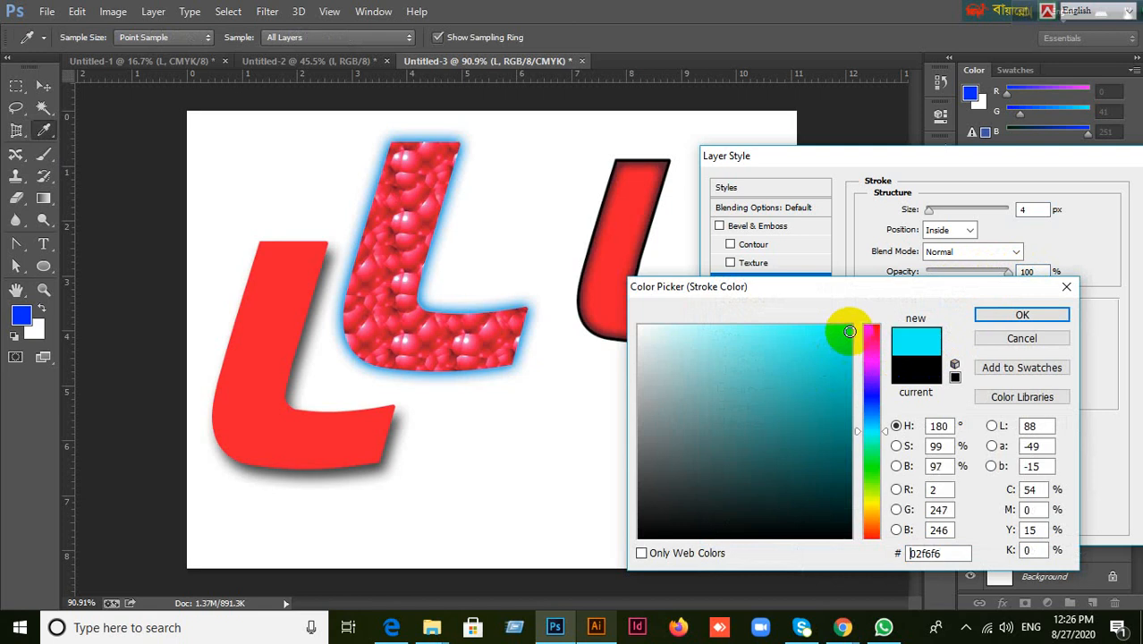
pyautogui.click(989, 313)
pyautogui.click(900, 328)
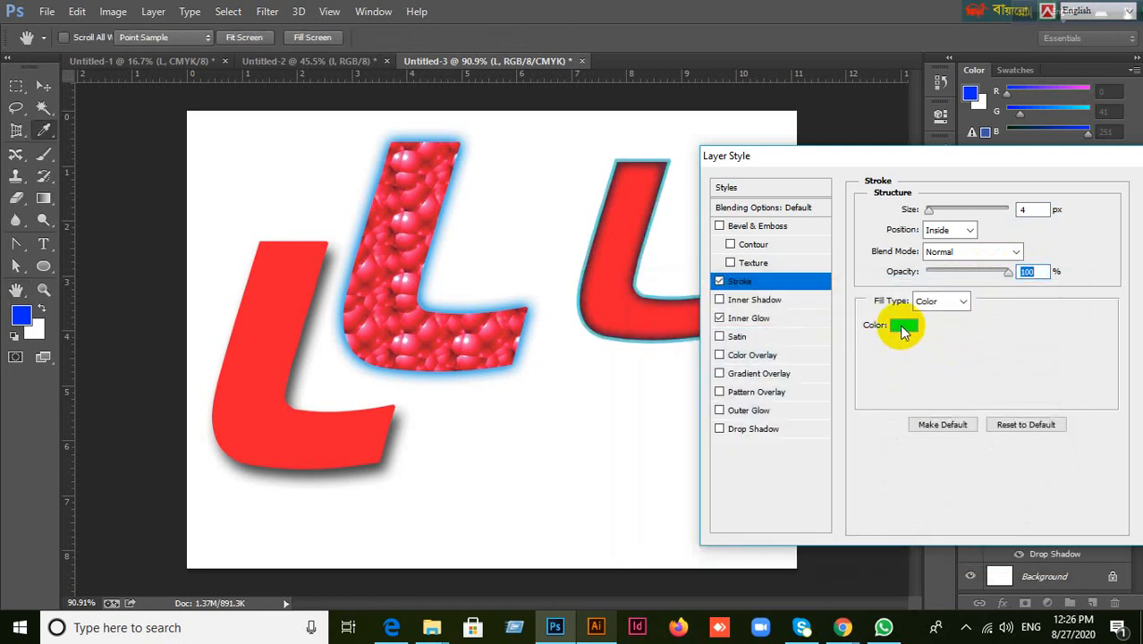
pyautogui.click(866, 471)
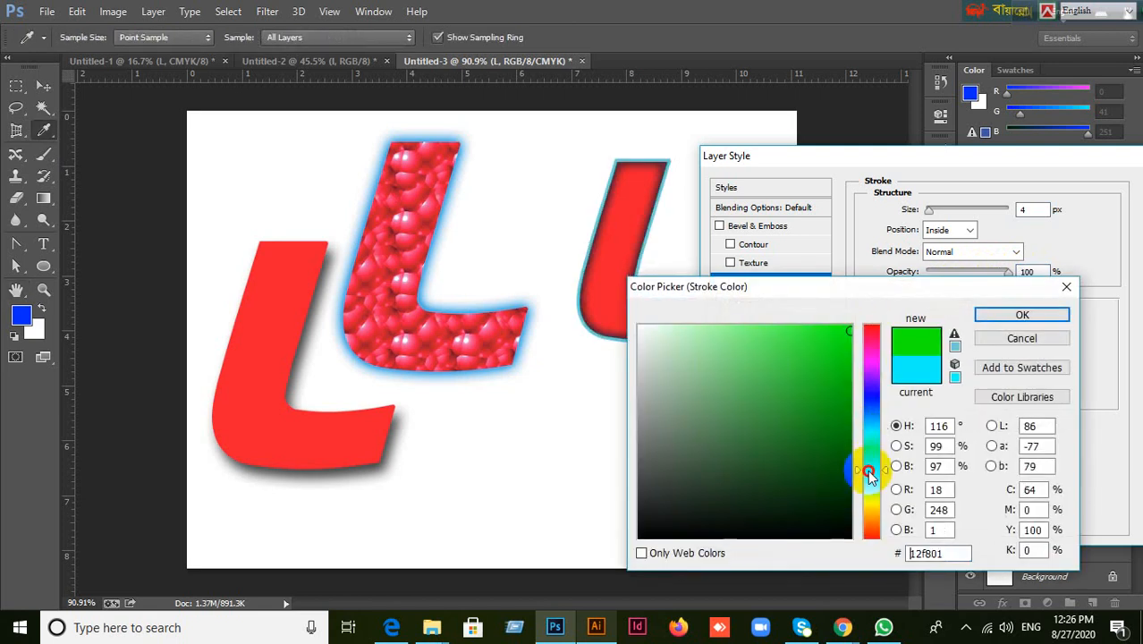
pyautogui.click(981, 319)
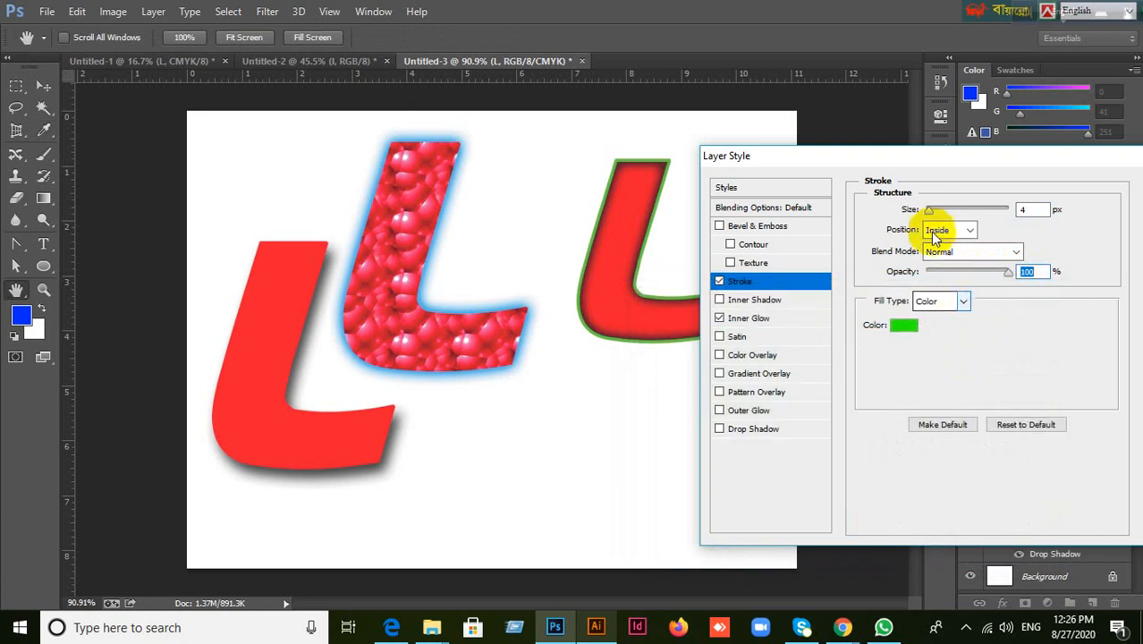
# Set the green stroke's size to 8 px, try the Outside and Center positions and return it to Inside.
pyautogui.moveTo(930, 213); pyautogui.dragTo(933, 211)
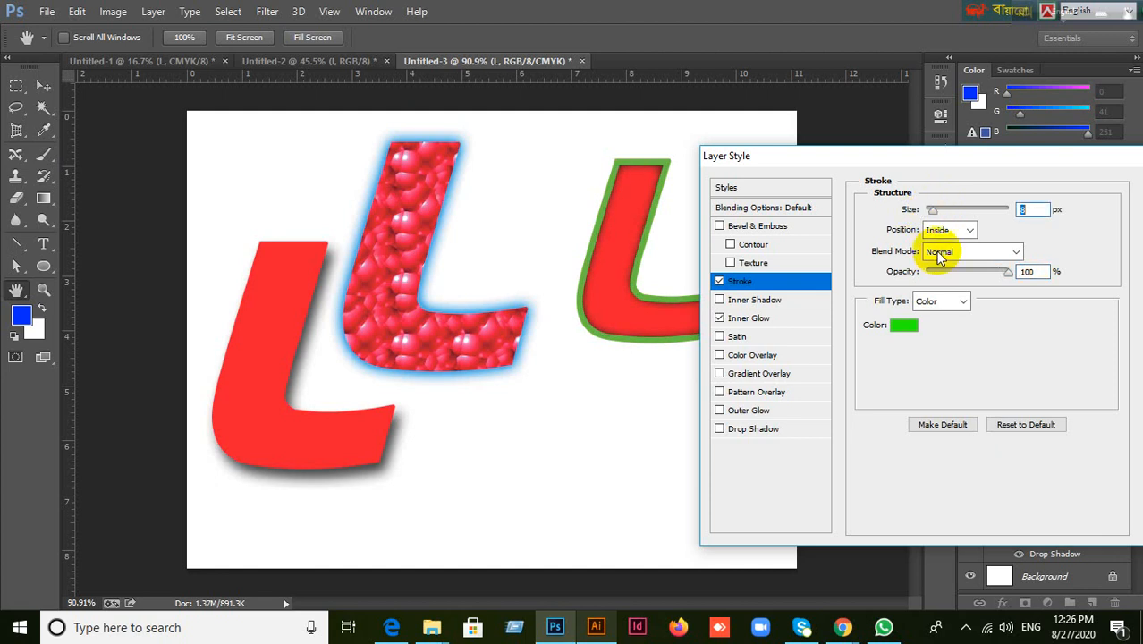
pyautogui.click(965, 230)
pyautogui.click(955, 247)
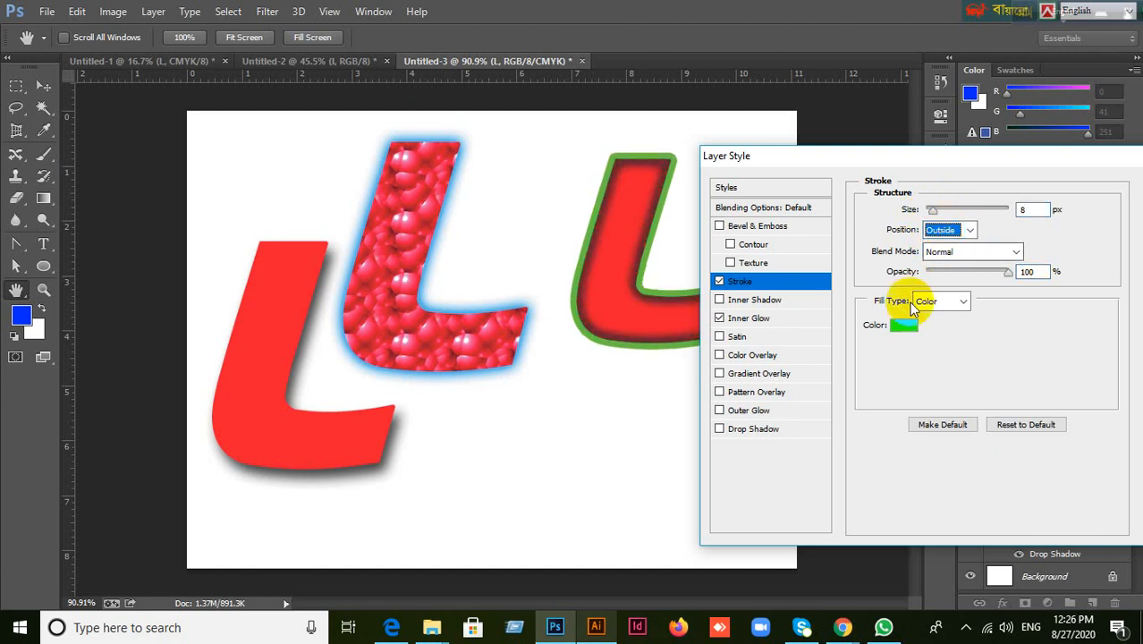
pyautogui.click(969, 230)
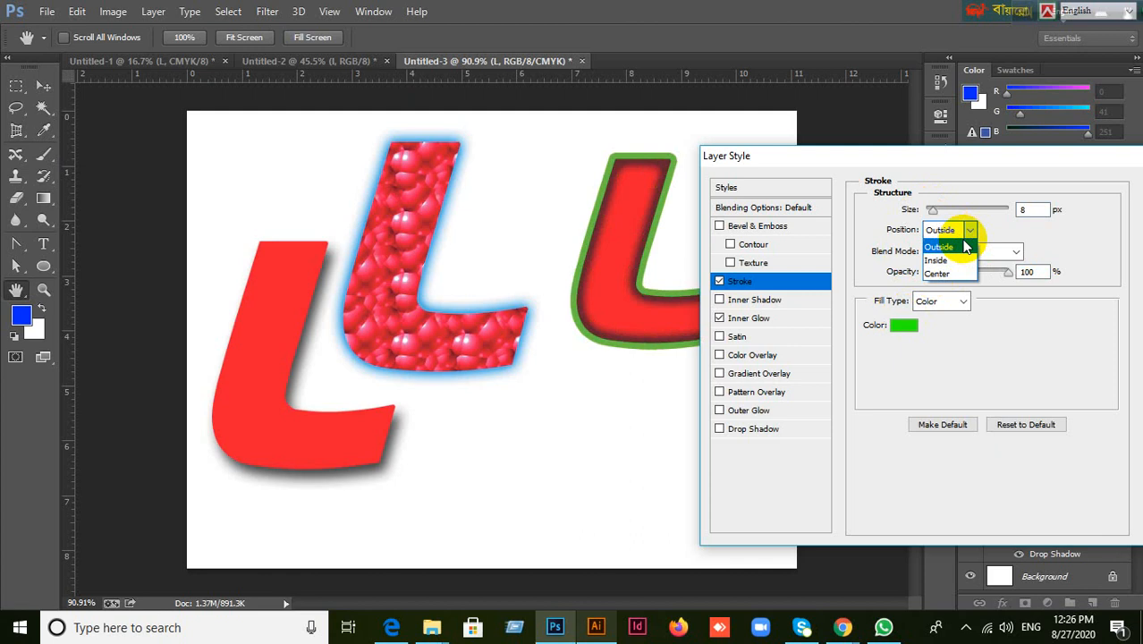
pyautogui.click(950, 281)
pyautogui.click(966, 230)
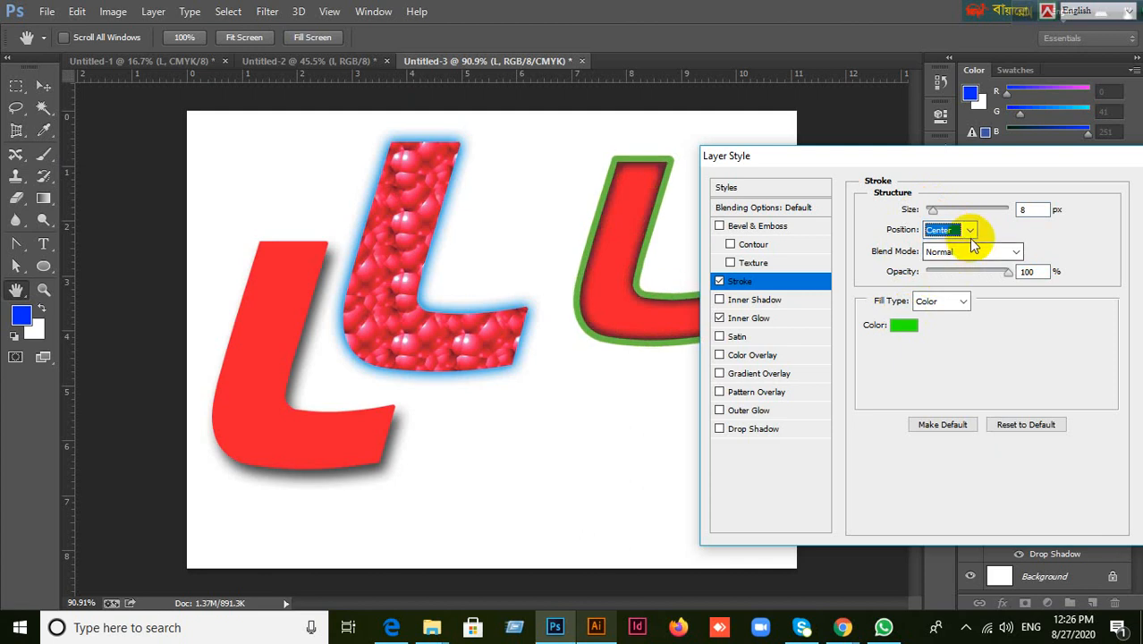
pyautogui.click(948, 260)
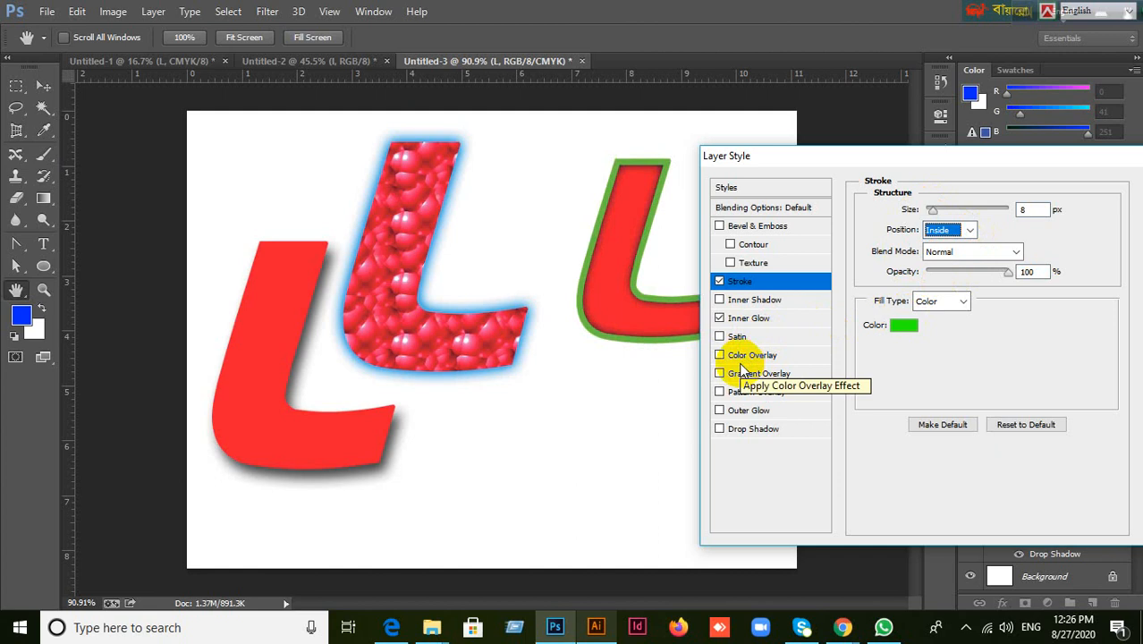
# Change the stroke's colour from green to blue.
pyautogui.click(903, 327)
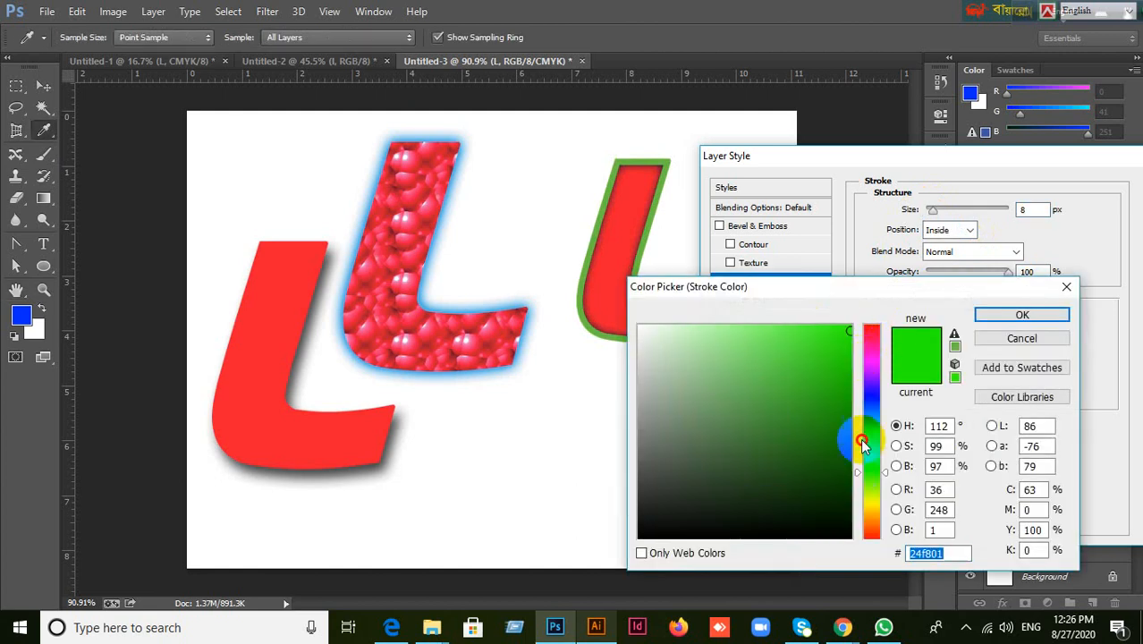
pyautogui.moveTo(860, 440); pyautogui.dragTo(861, 397)
pyautogui.press('Return')
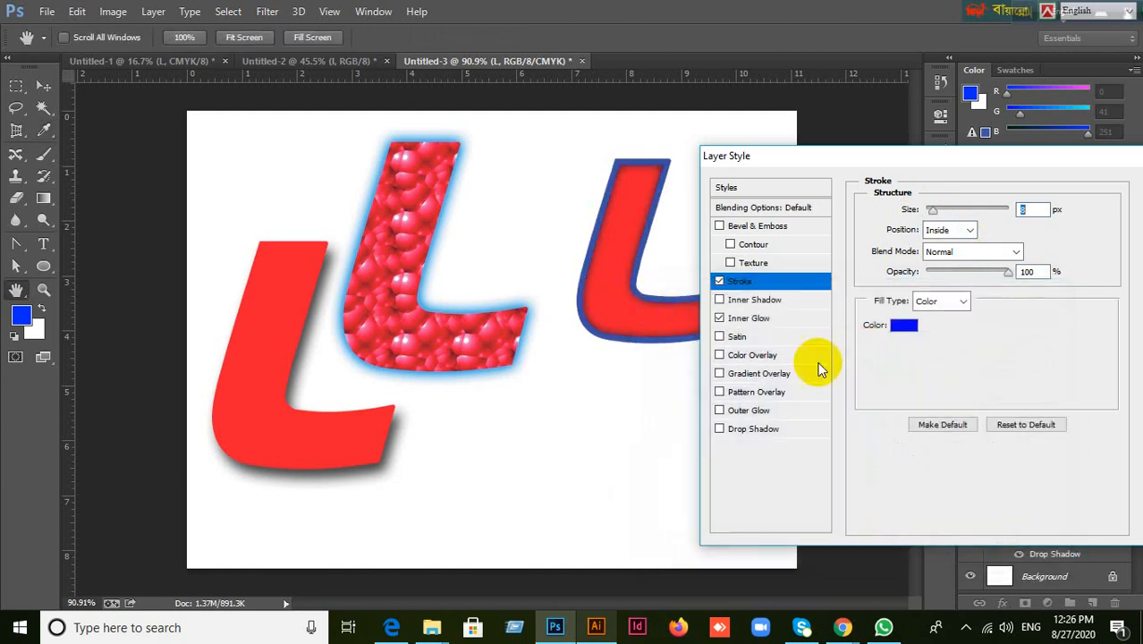
# Switch the stroke's fill type to Gradient, try several gradient presets and choose Orange, Yellow, Orange.
pyautogui.click(965, 306)
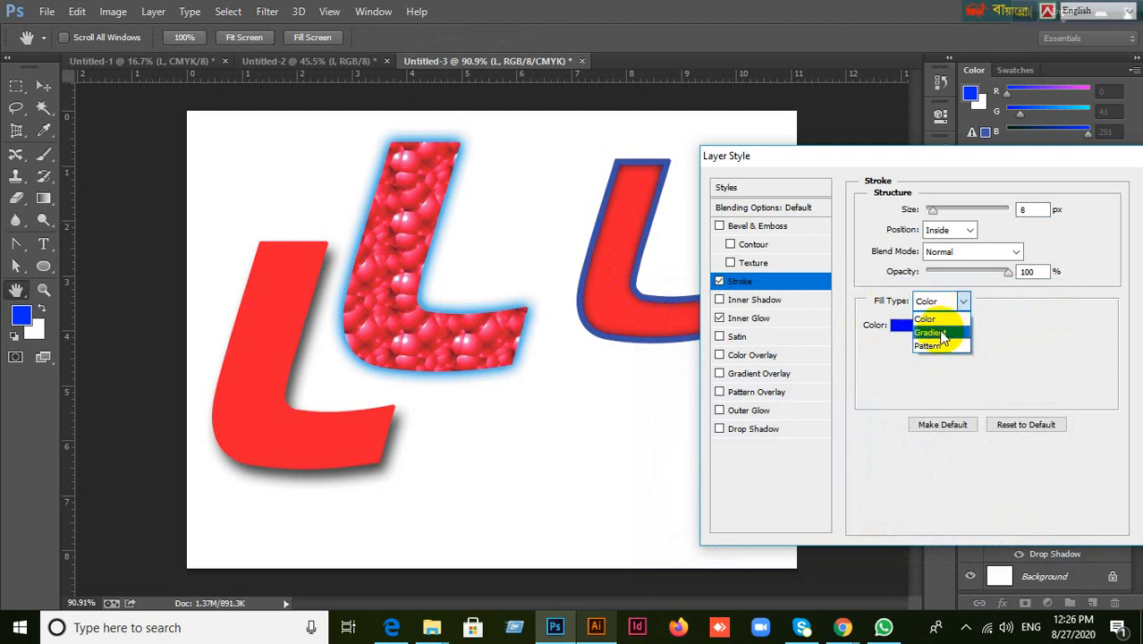
pyautogui.click(930, 332)
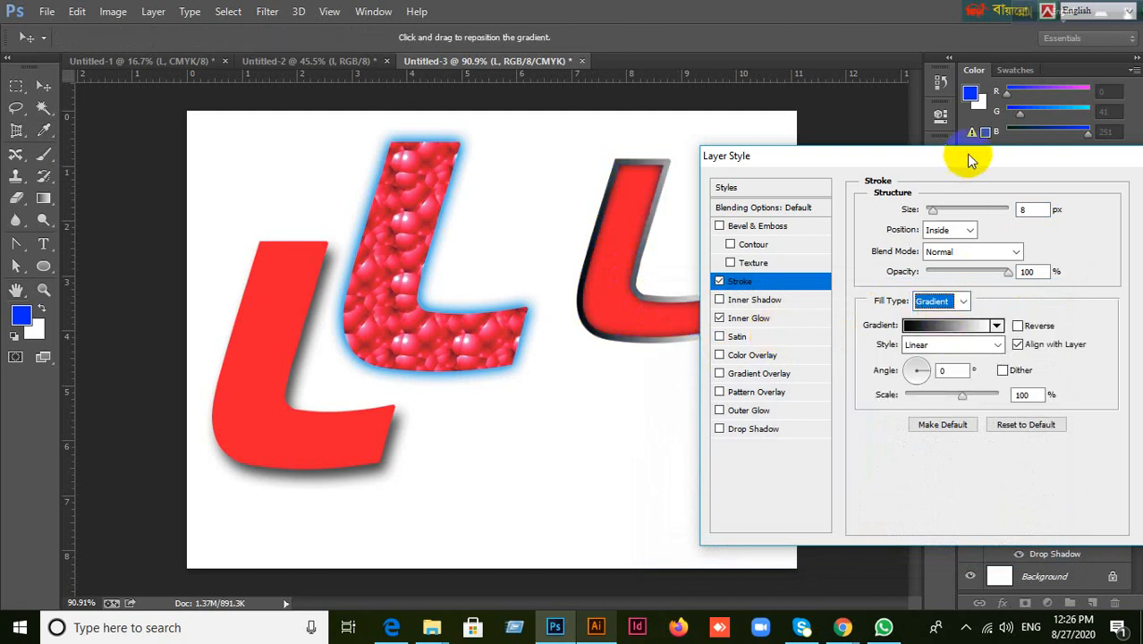
pyautogui.click(941, 327)
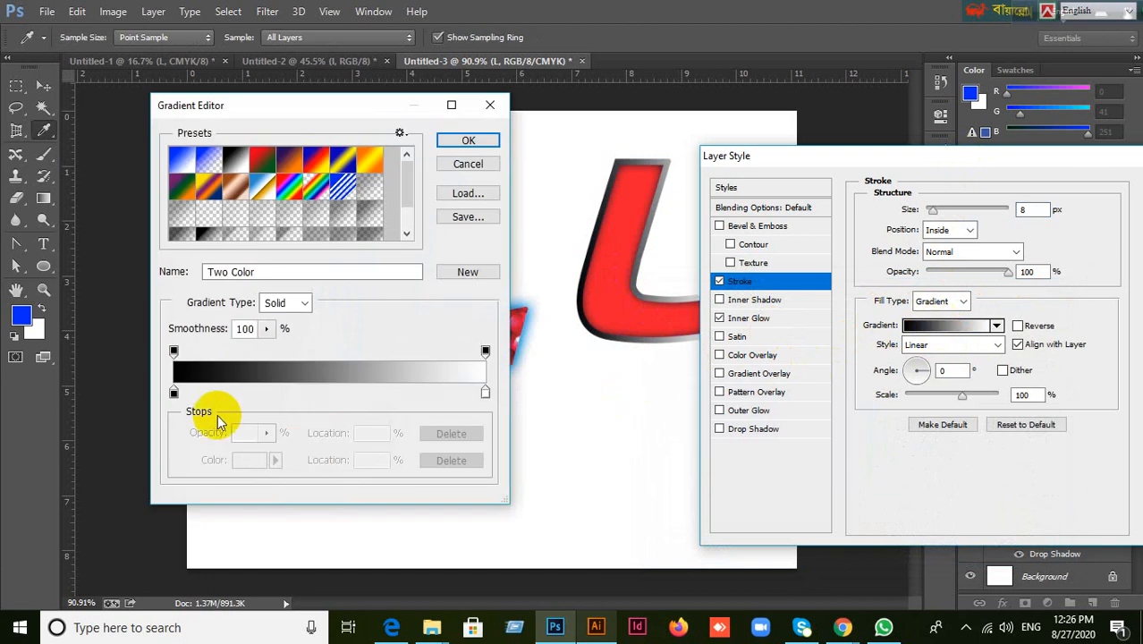
pyautogui.click(344, 161)
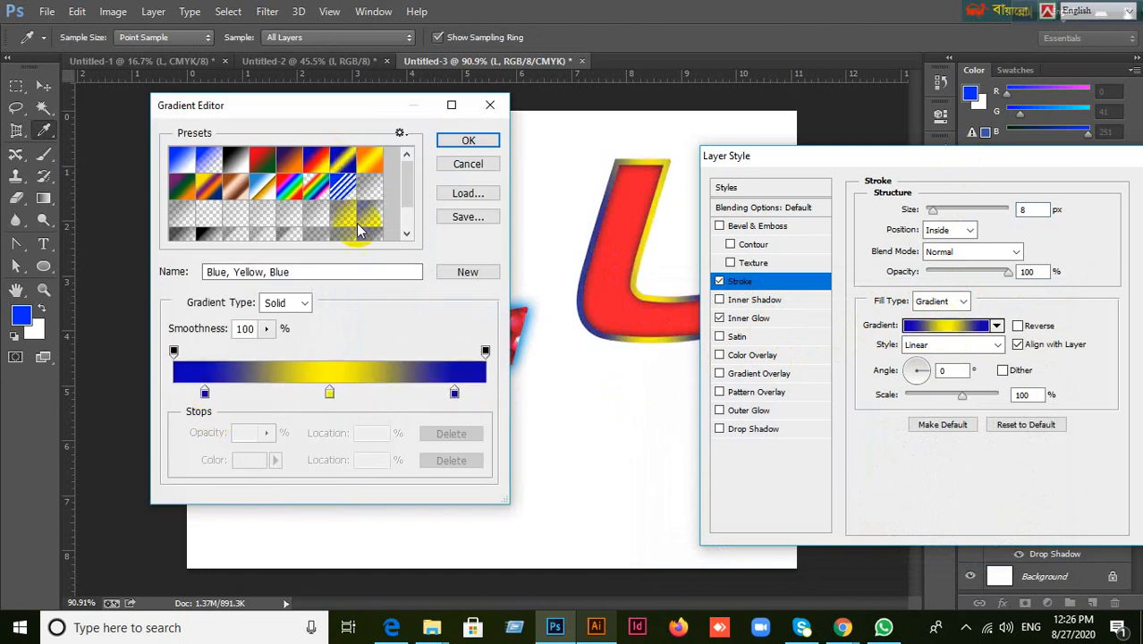
pyautogui.click(288, 161)
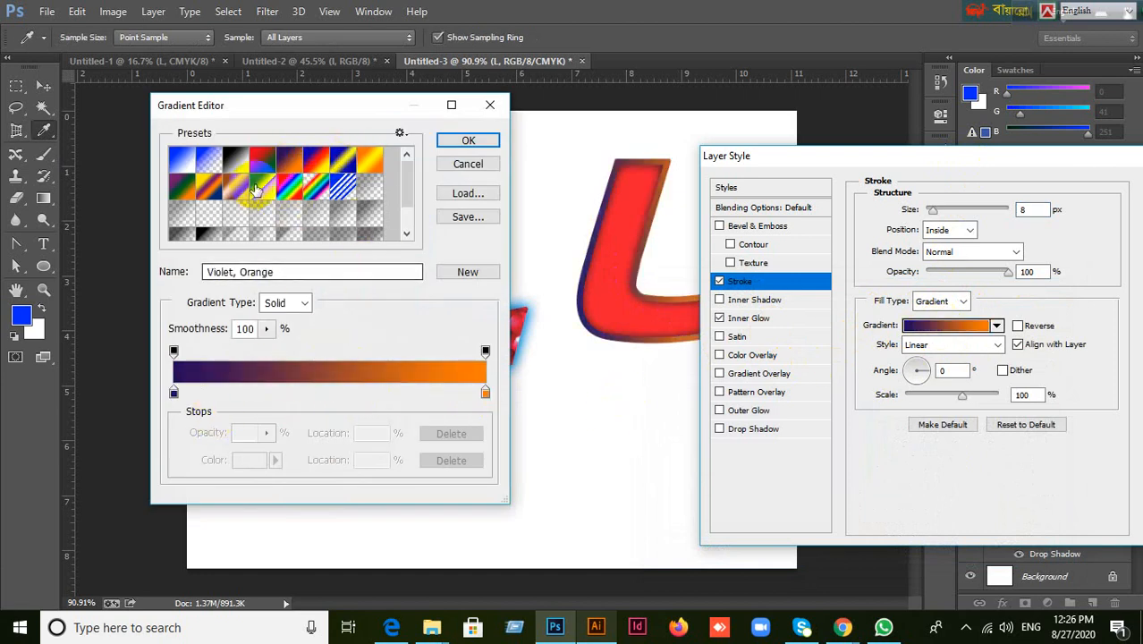
pyautogui.click(261, 183)
pyautogui.click(369, 161)
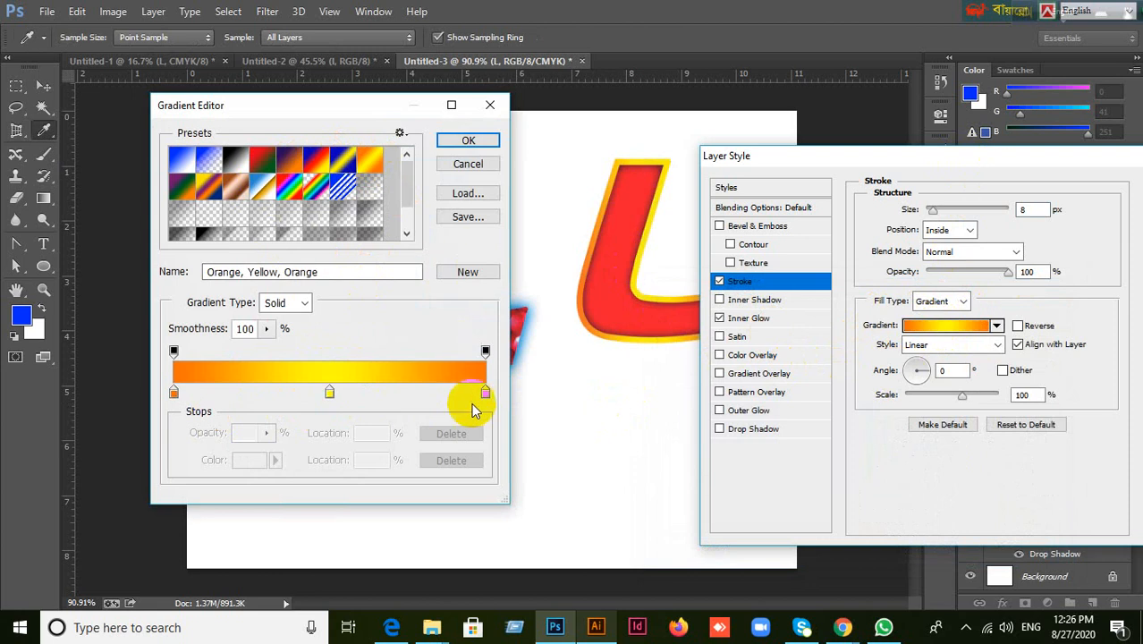
# Remove the yellow middle stop from the stroke's gradient and set the colour of its end stop to blue 0018ff.
pyautogui.moveTo(329, 393); pyautogui.dragTo(331, 428)
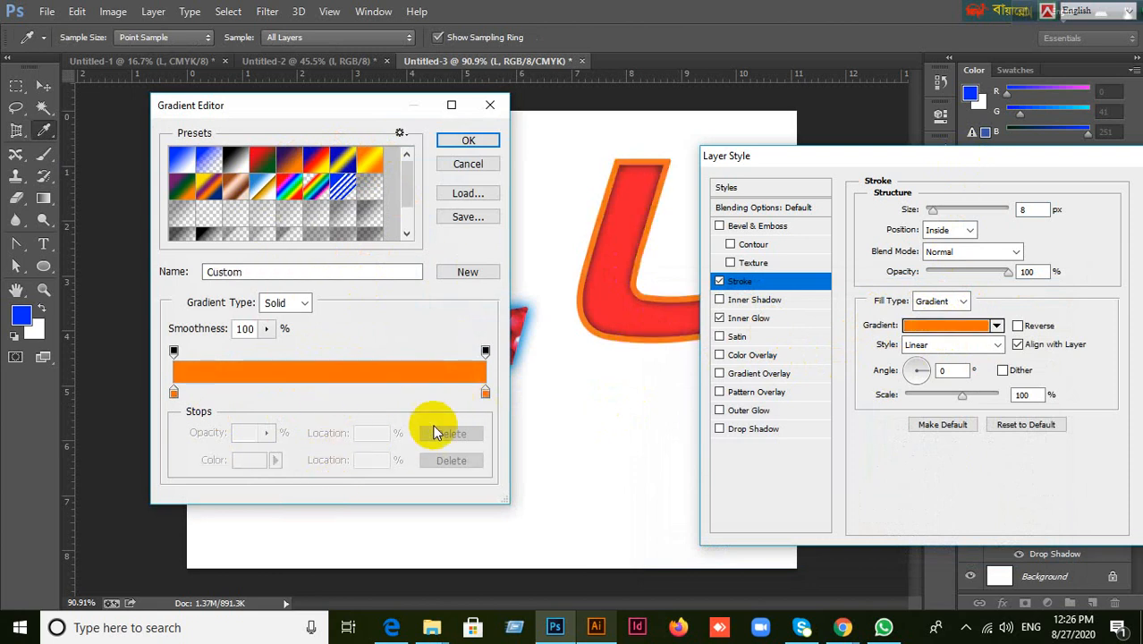
pyautogui.click(485, 394)
pyautogui.click(486, 394)
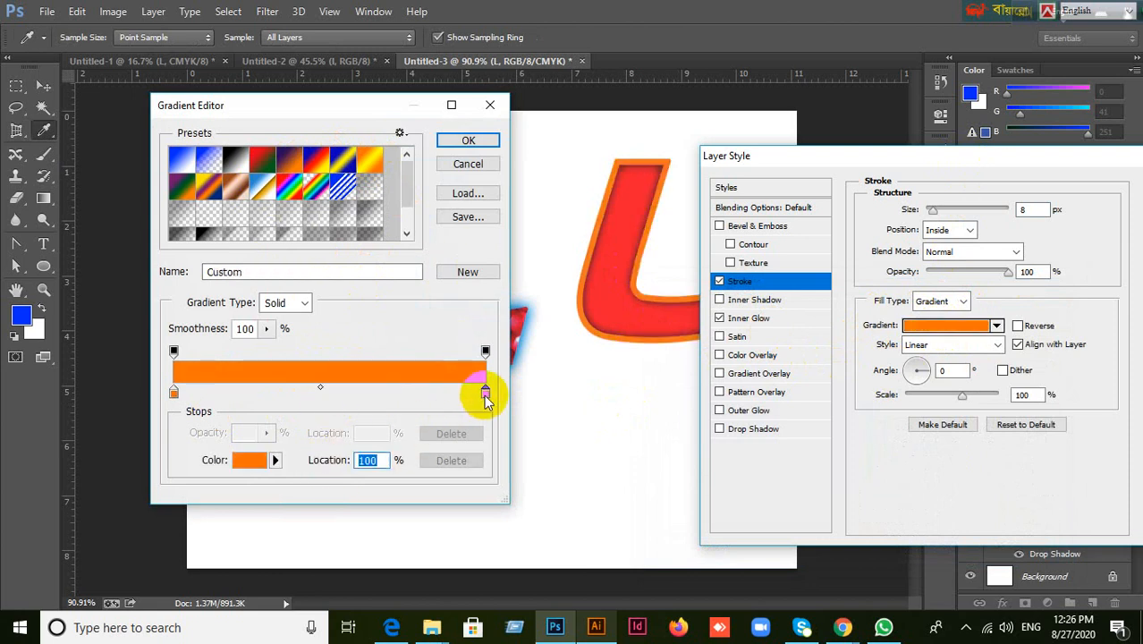
pyautogui.doubleClick(484, 394)
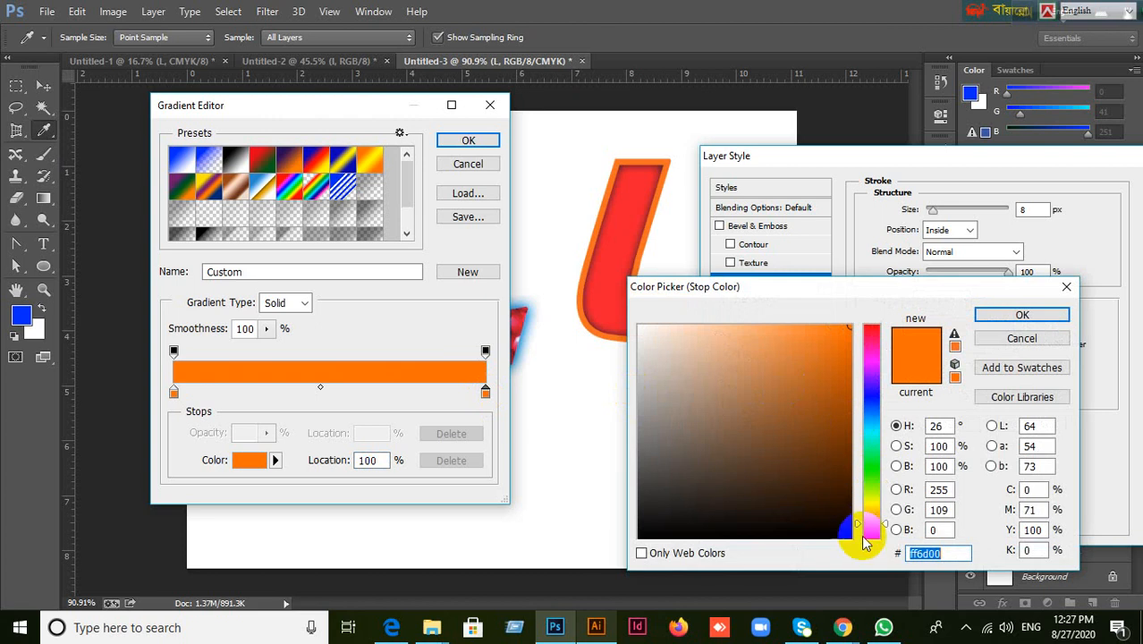
pyautogui.moveTo(862, 529); pyautogui.dragTo(860, 399)
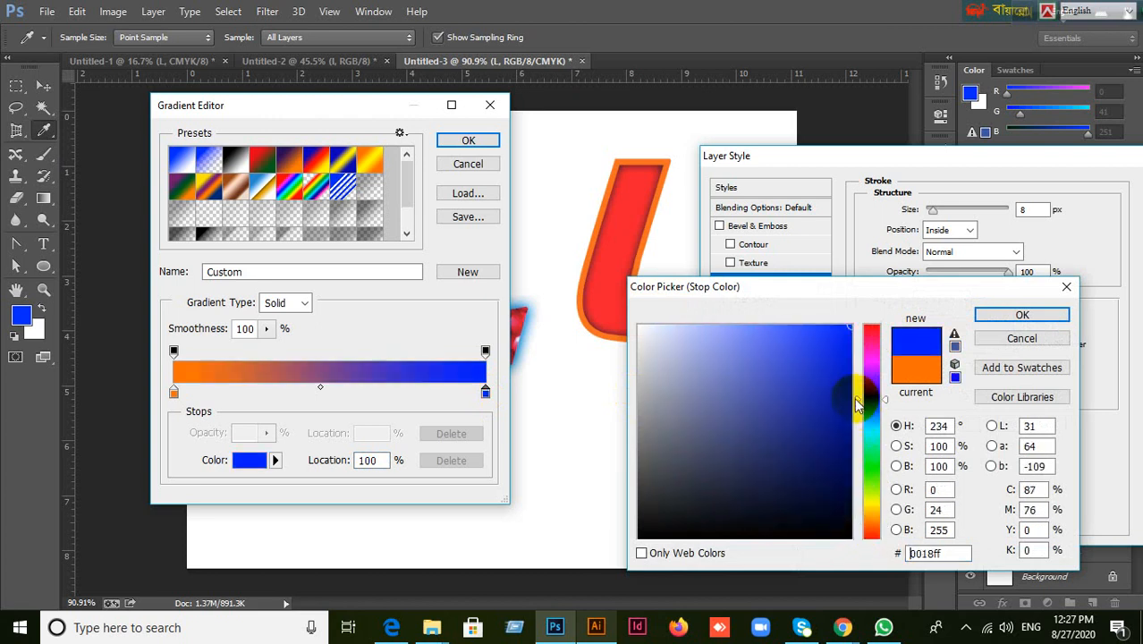
pyautogui.click(1021, 317)
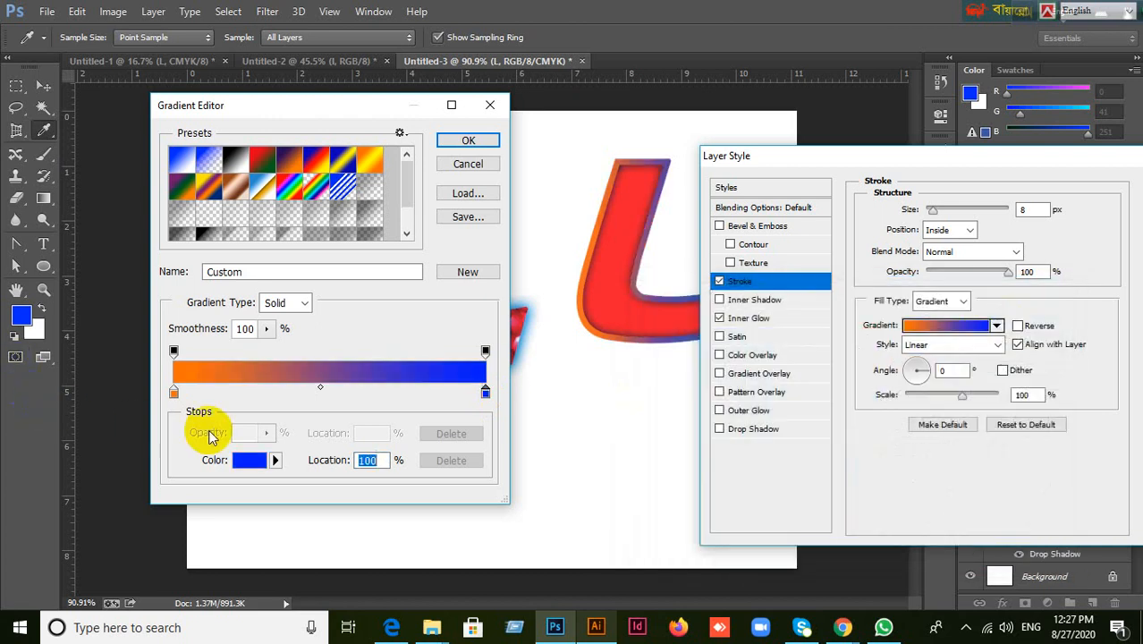
# Change the starting orange stop of the stroke's gradient to green and accept the gradient.
pyautogui.doubleClick(173, 392)
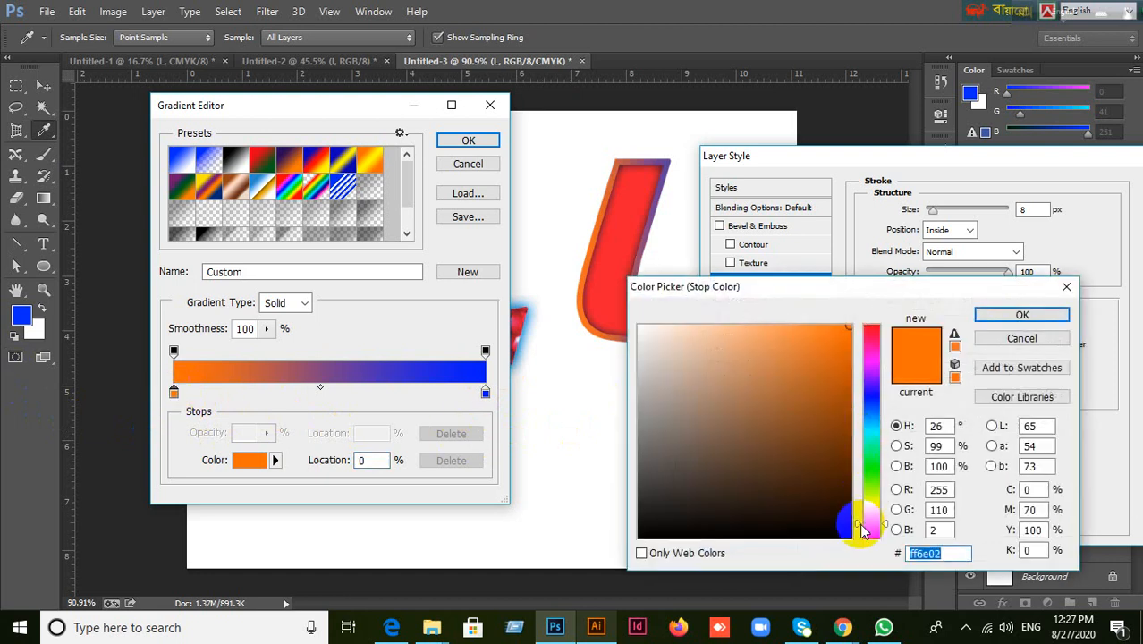
pyautogui.moveTo(861, 530); pyautogui.dragTo(860, 462)
pyautogui.click(1021, 315)
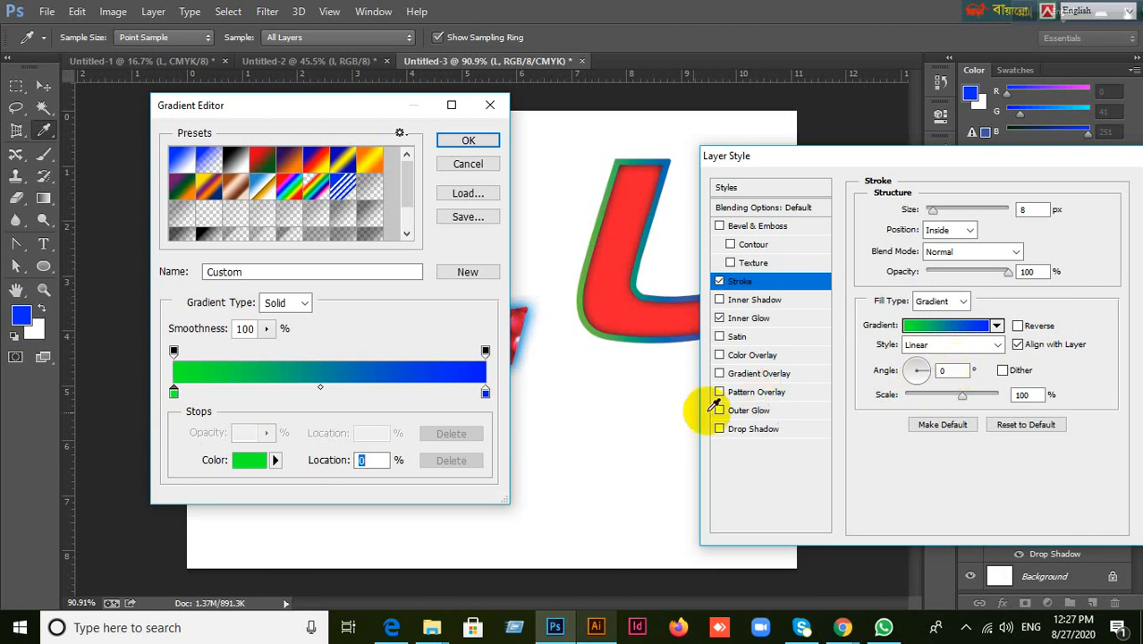
pyautogui.click(465, 140)
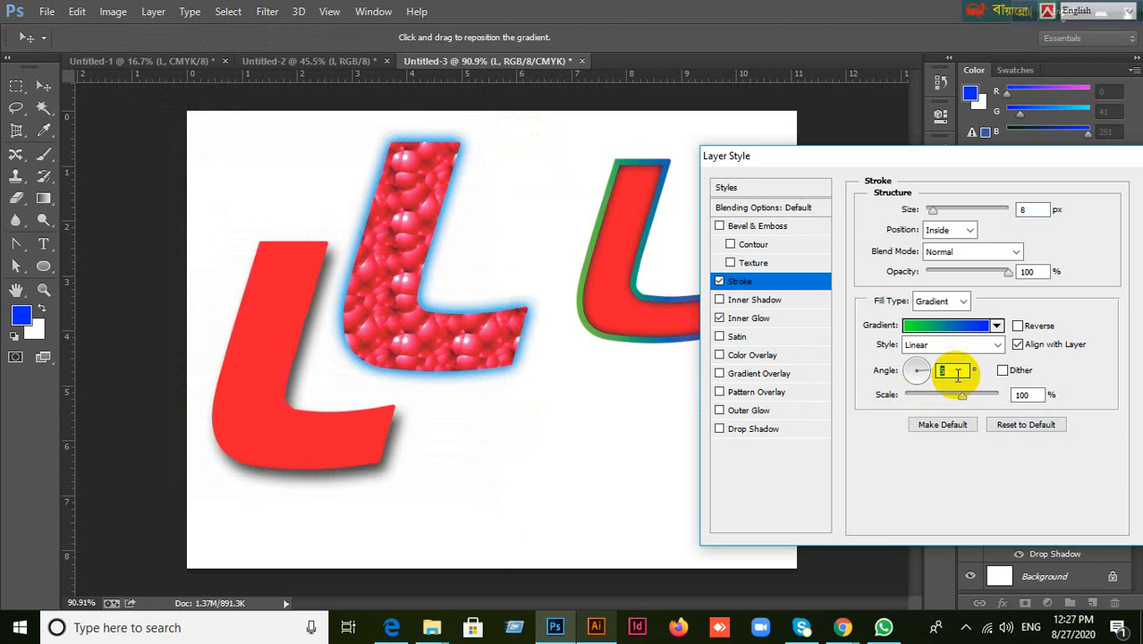
# Try 17° and 90° for the stroke gradient's angle, set it to 120° and apply the layer style.
pyautogui.scroll(9, 958, 375)
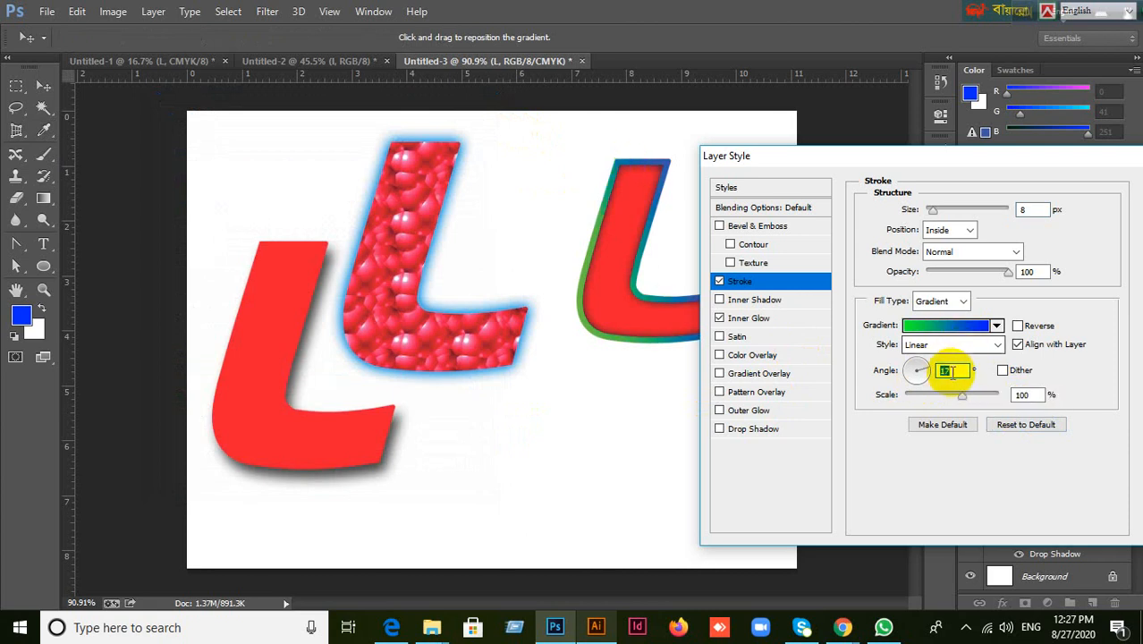
pyautogui.write('90')
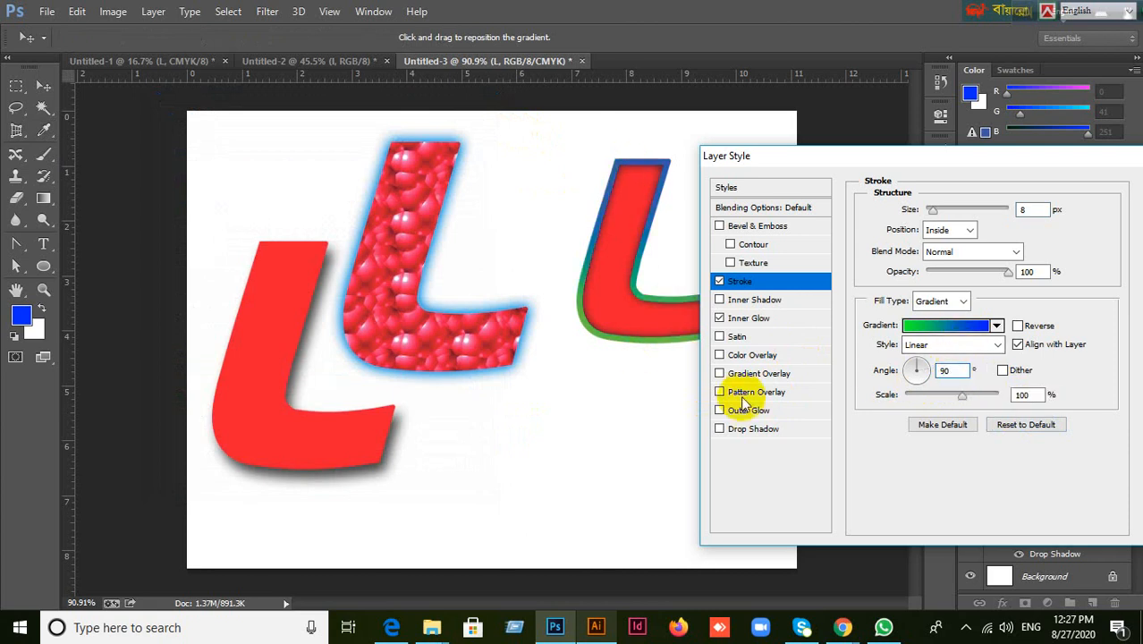
pyautogui.doubleClick(952, 370)
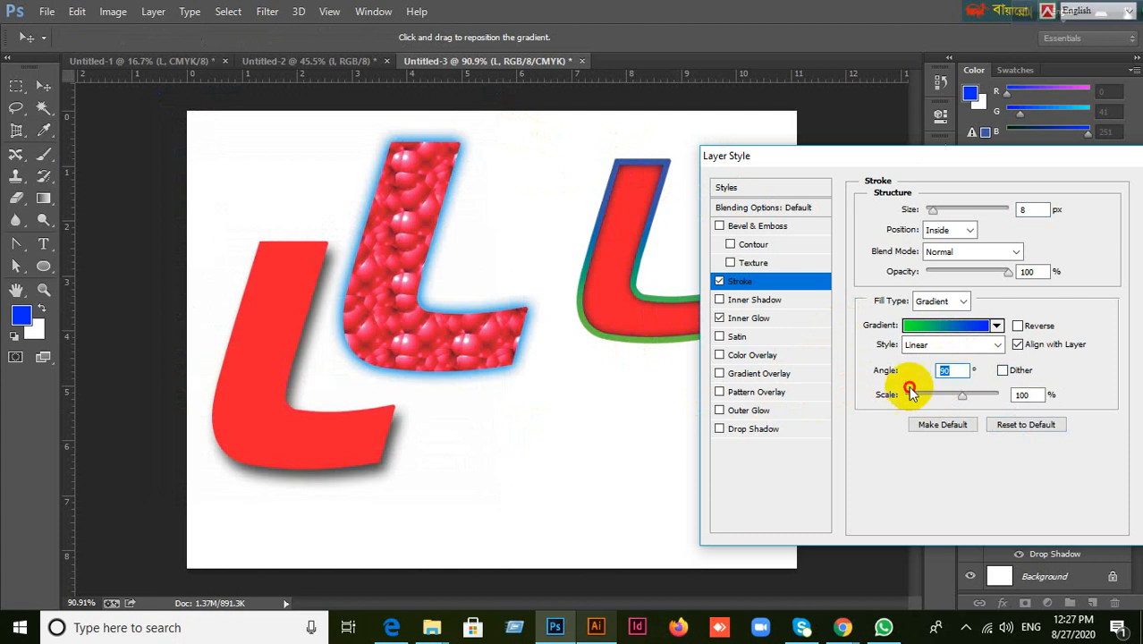
pyautogui.write('135')
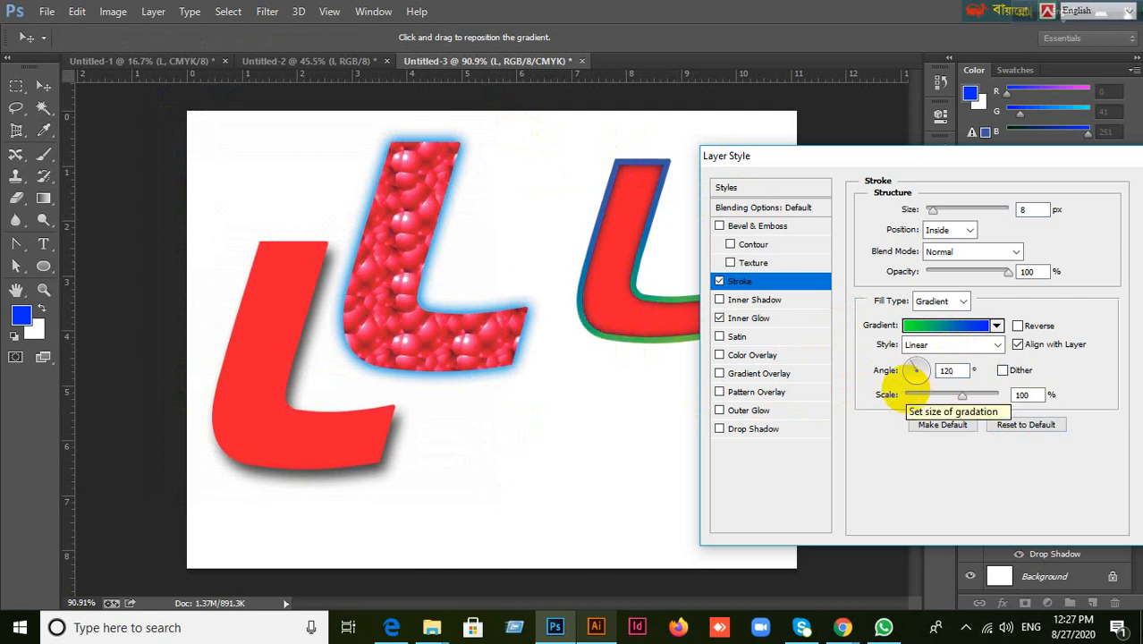
pyautogui.press('Return')
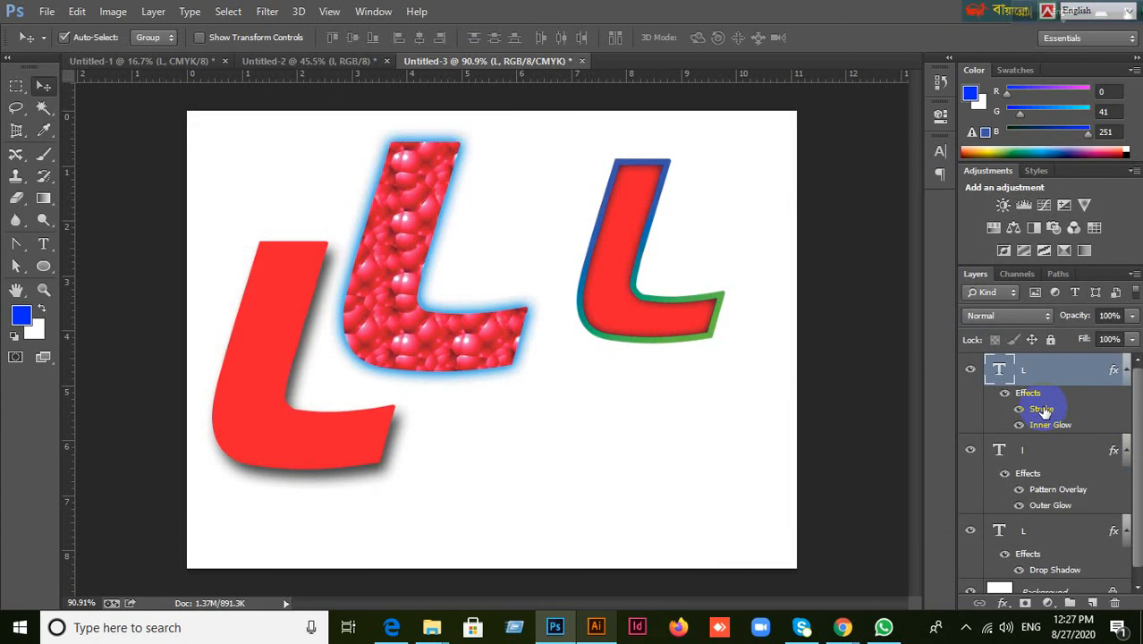
pyautogui.doubleClick(1041, 409)
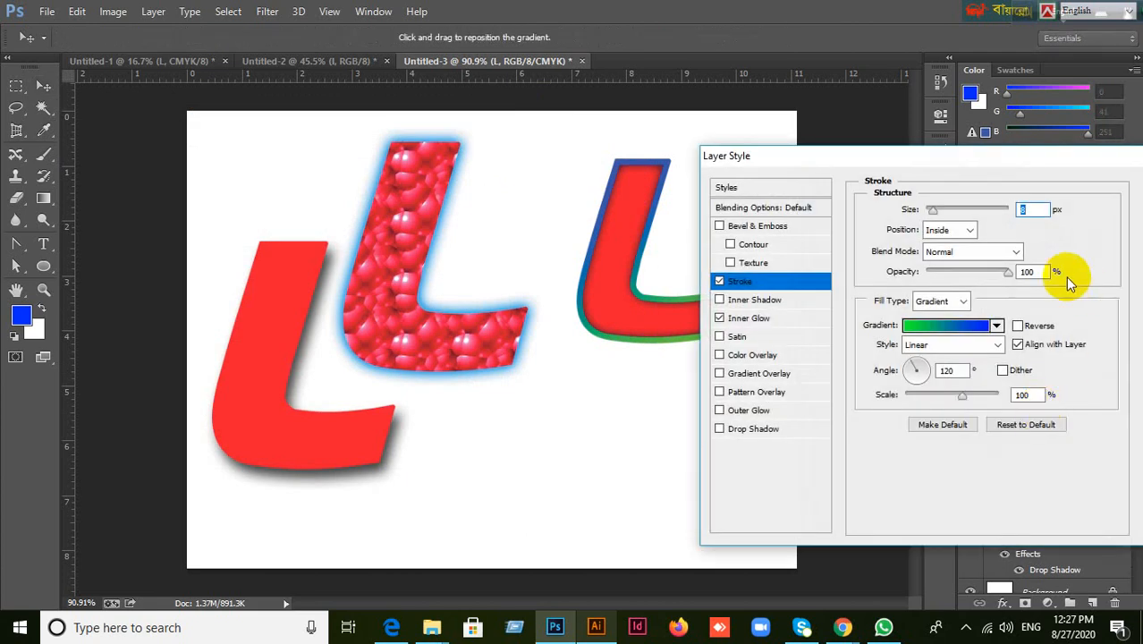
pyautogui.moveTo(1011, 162); pyautogui.dragTo(879, 178)
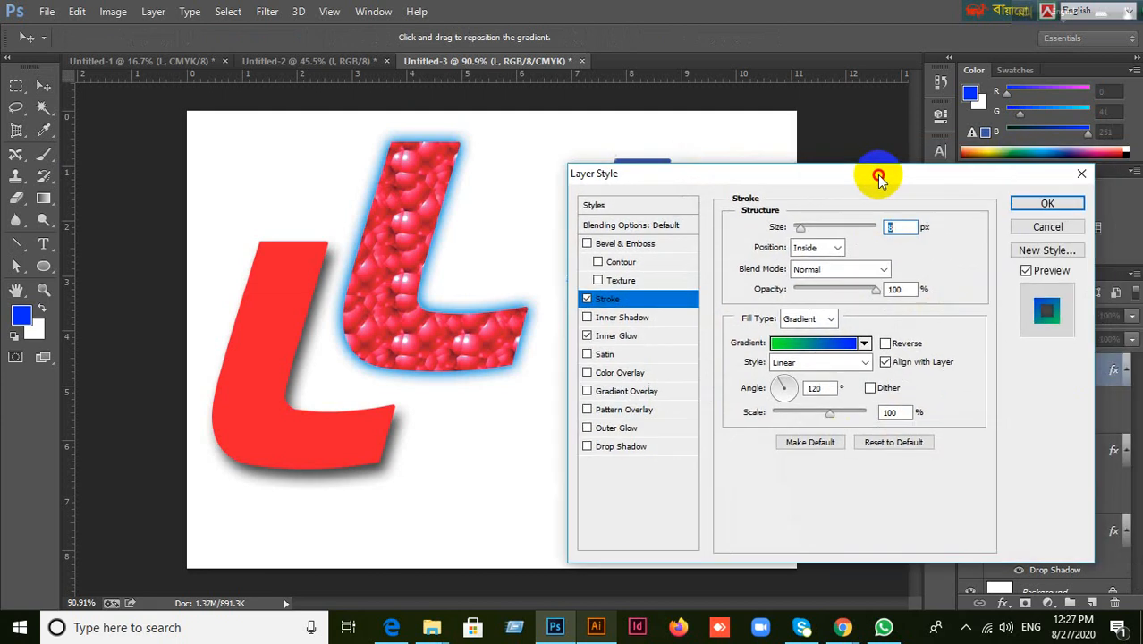
pyautogui.click(1047, 226)
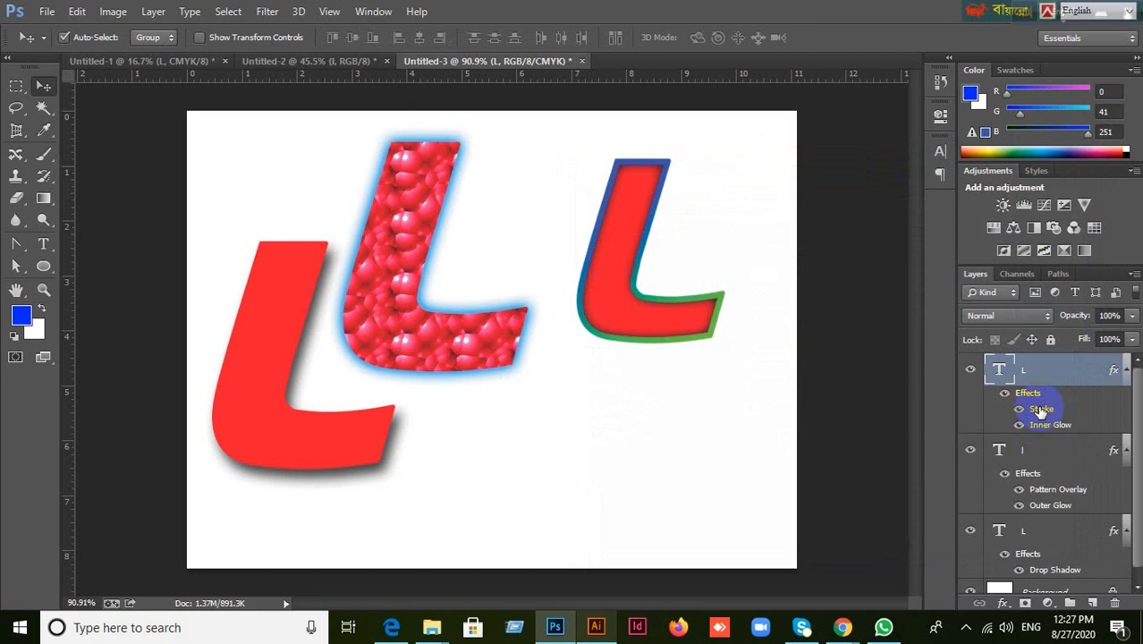
# Reopen the L layer's Stroke settings and try the gradient's Align with Layer and Reverse options, restoring both.
pyautogui.doubleClick(1040, 409)
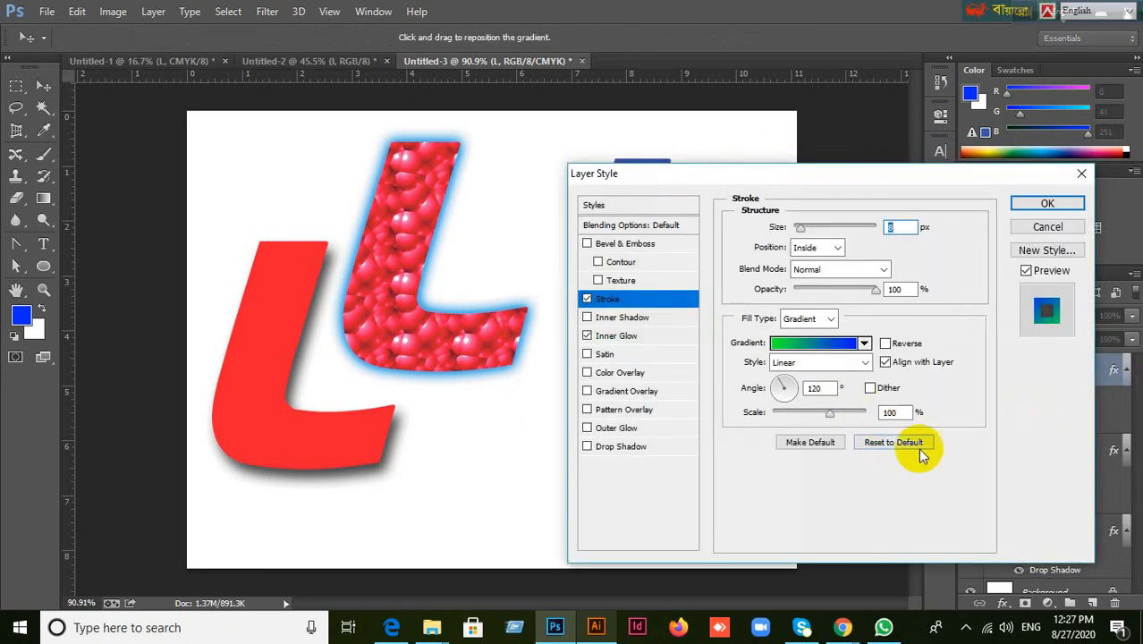
pyautogui.moveTo(832, 176); pyautogui.dragTo(960, 126)
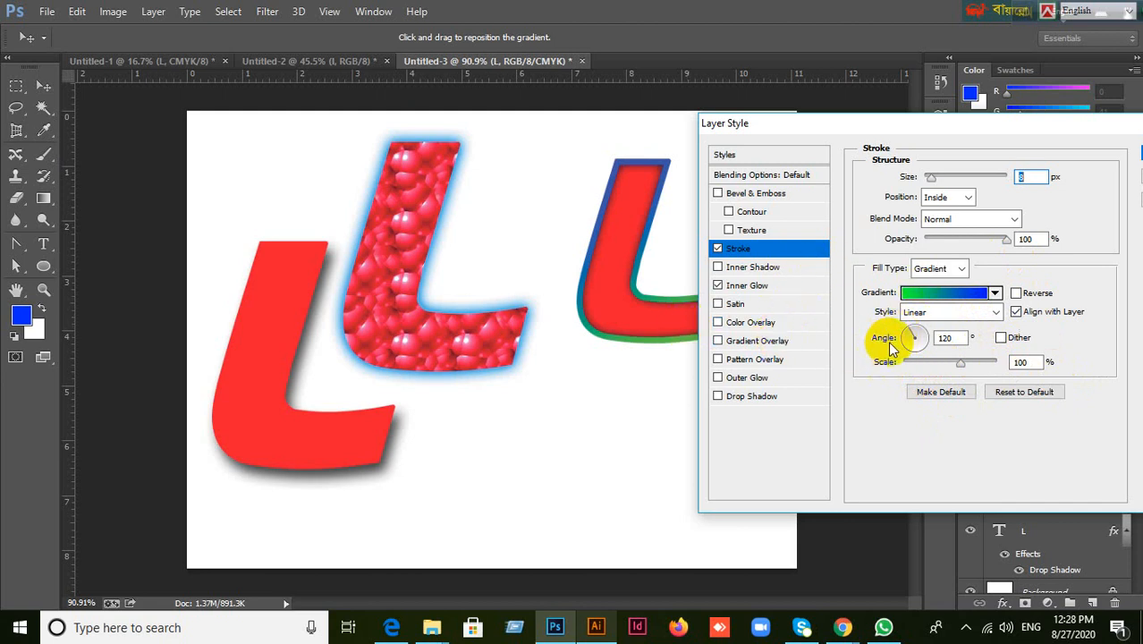
pyautogui.click(1019, 314)
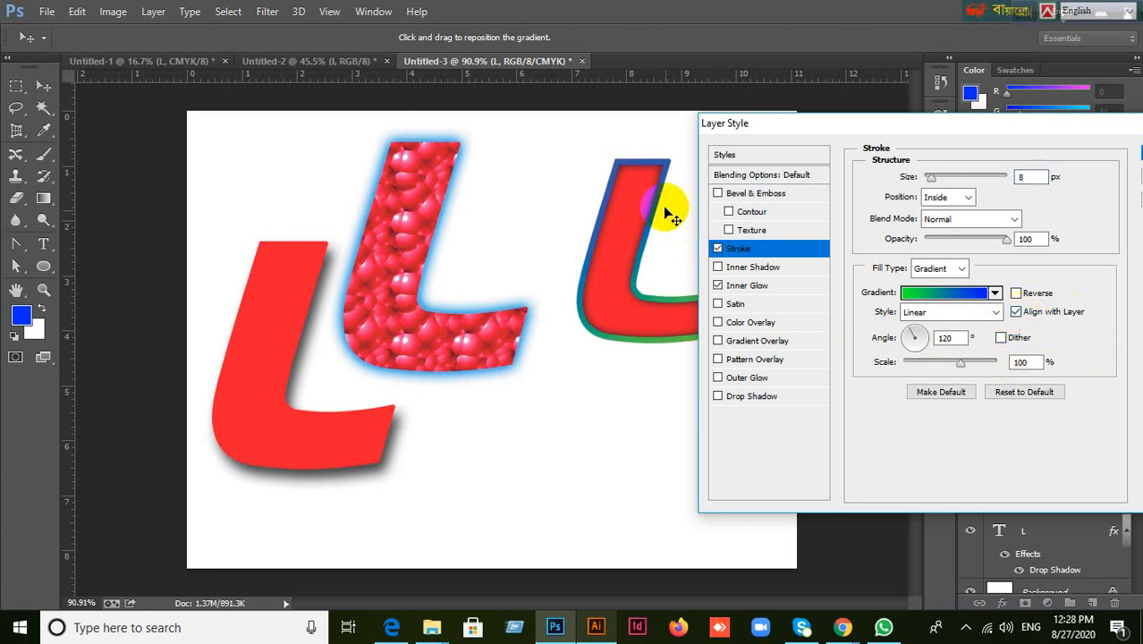
pyautogui.click(1018, 315)
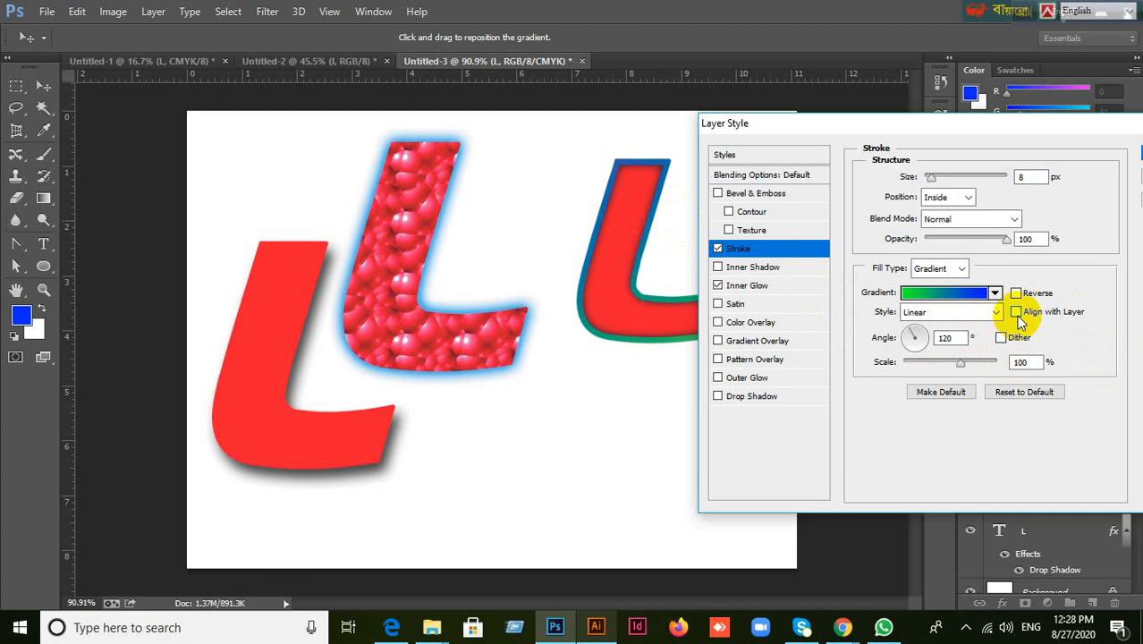
pyautogui.click(1018, 313)
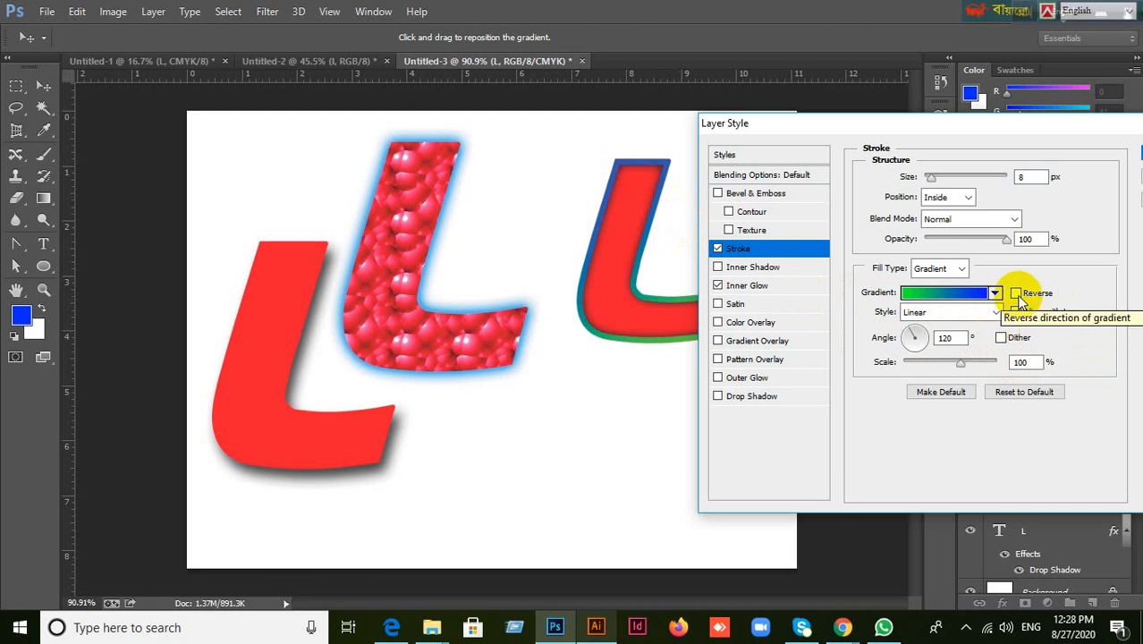
pyautogui.click(1016, 294)
pyautogui.click(1020, 302)
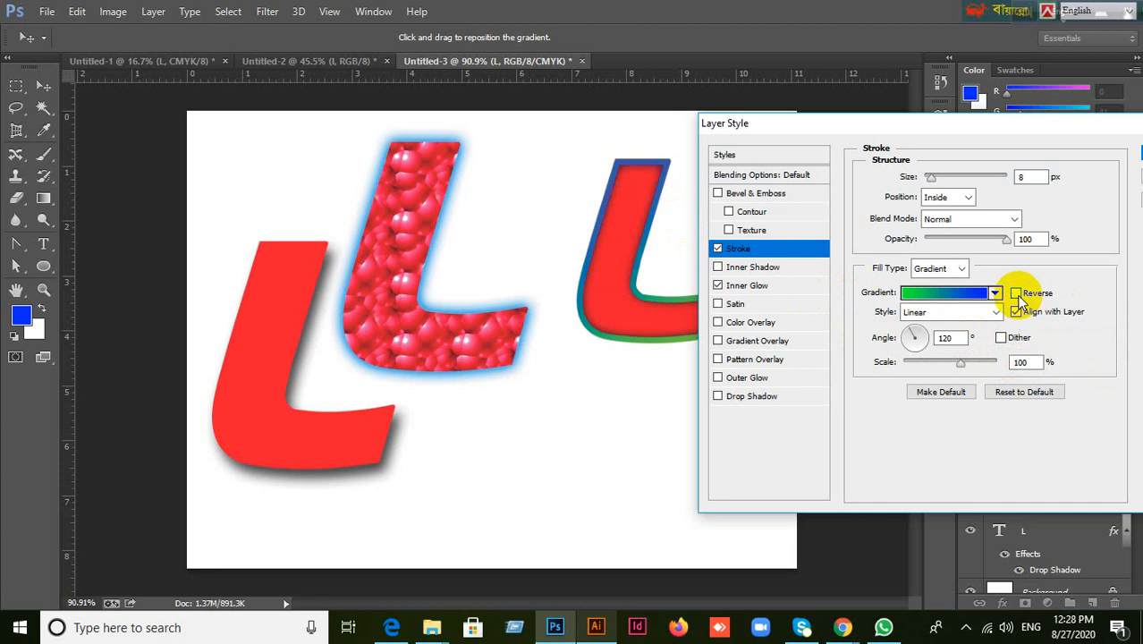
# Compare the stroke gradient on the L with Align with Layer off and on, leaving it on.
pyautogui.click(1017, 313)
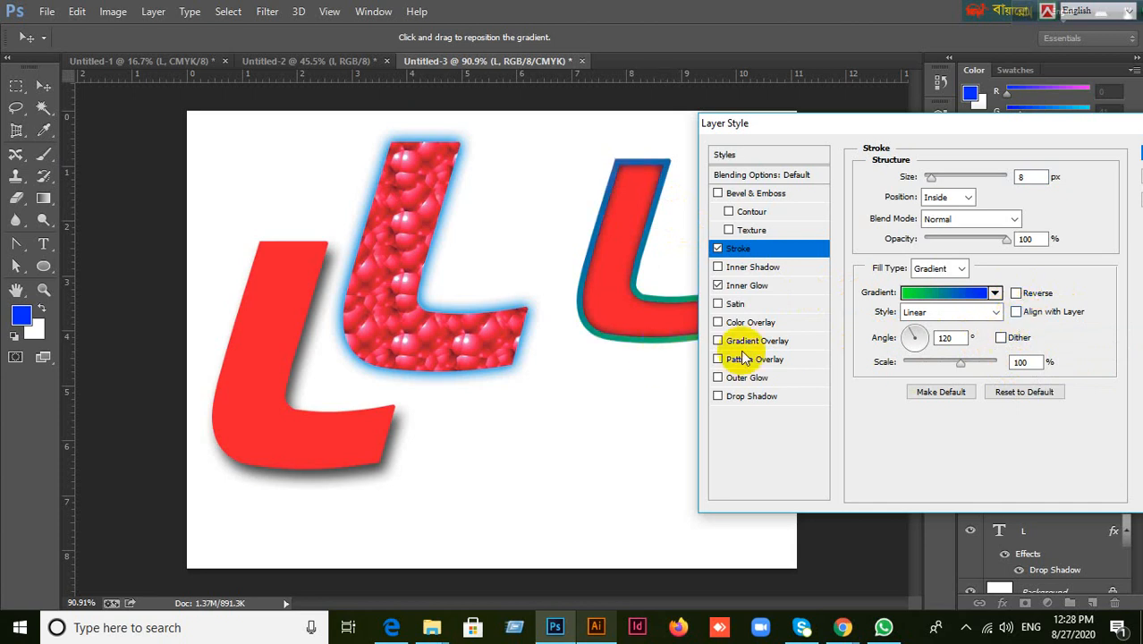
pyautogui.moveTo(984, 124); pyautogui.dragTo(1047, 16)
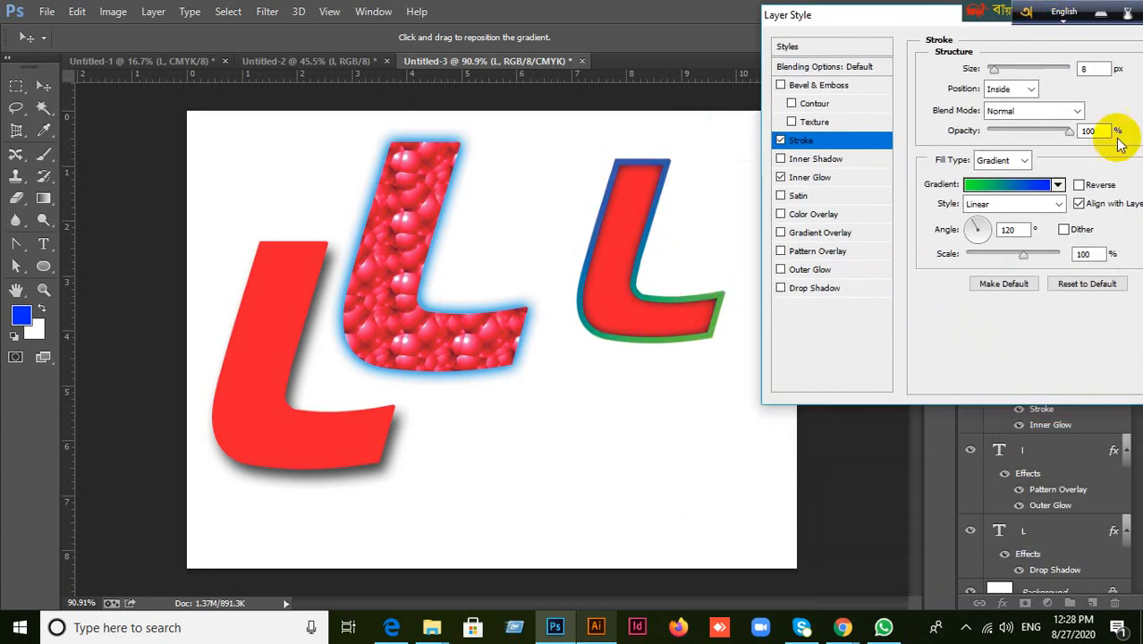
pyautogui.click(1081, 204)
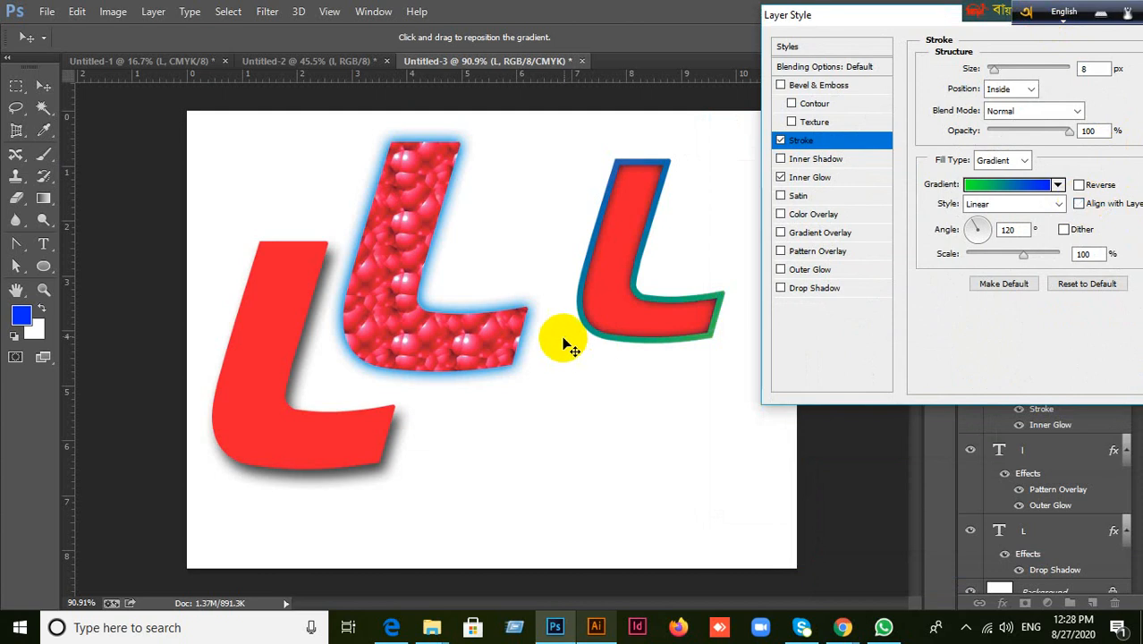
pyautogui.click(1079, 204)
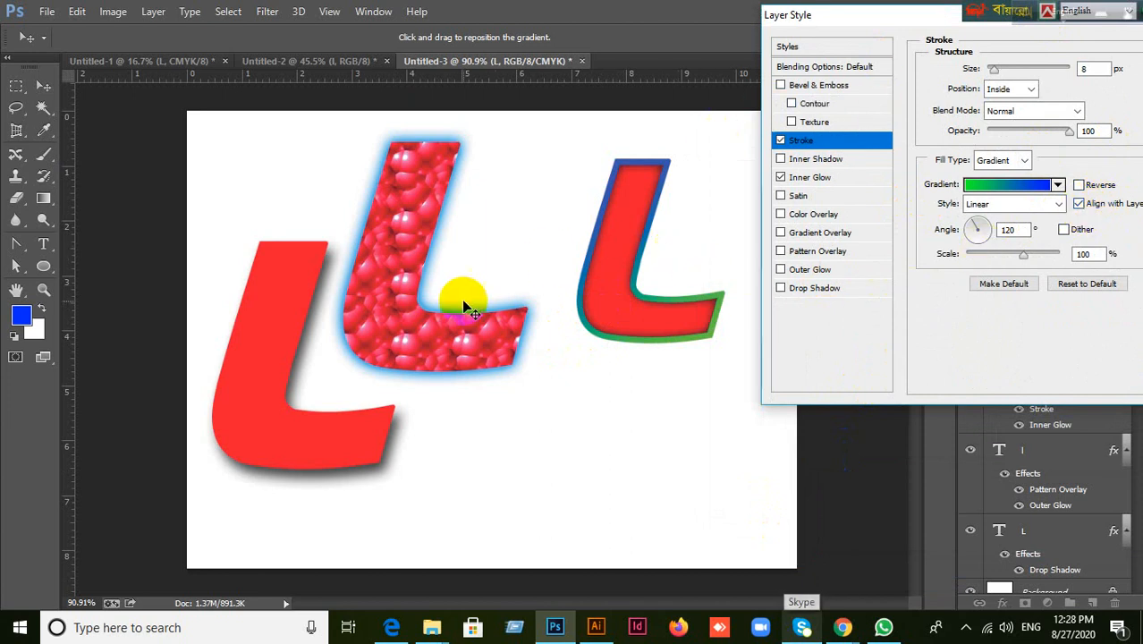
pyautogui.click(1080, 204)
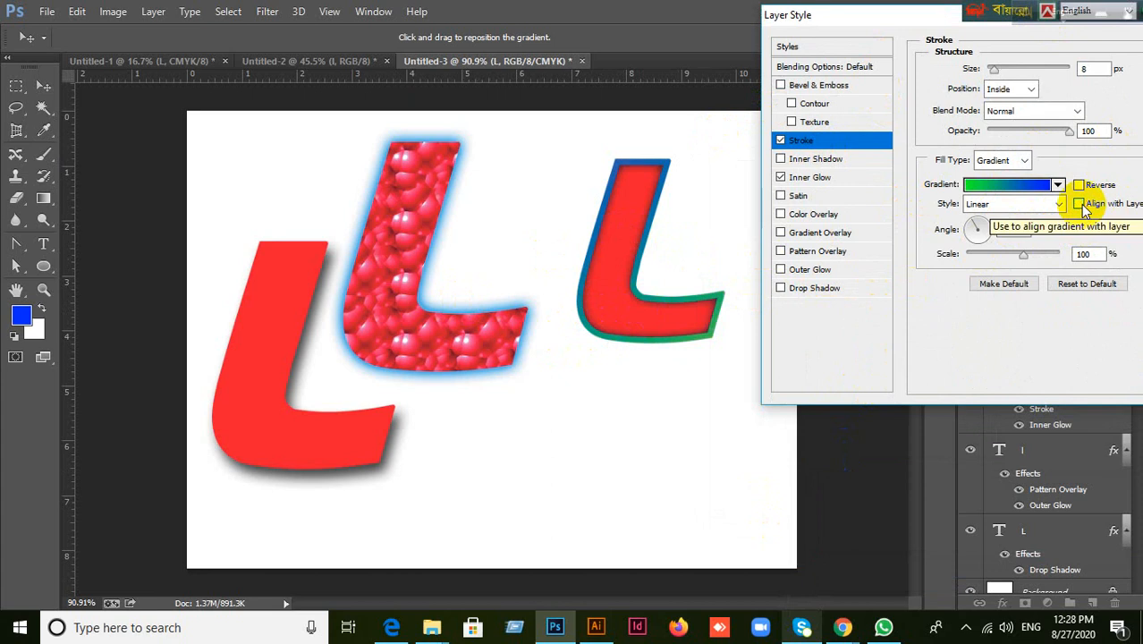
pyautogui.click(1080, 204)
pyautogui.click(1080, 204)
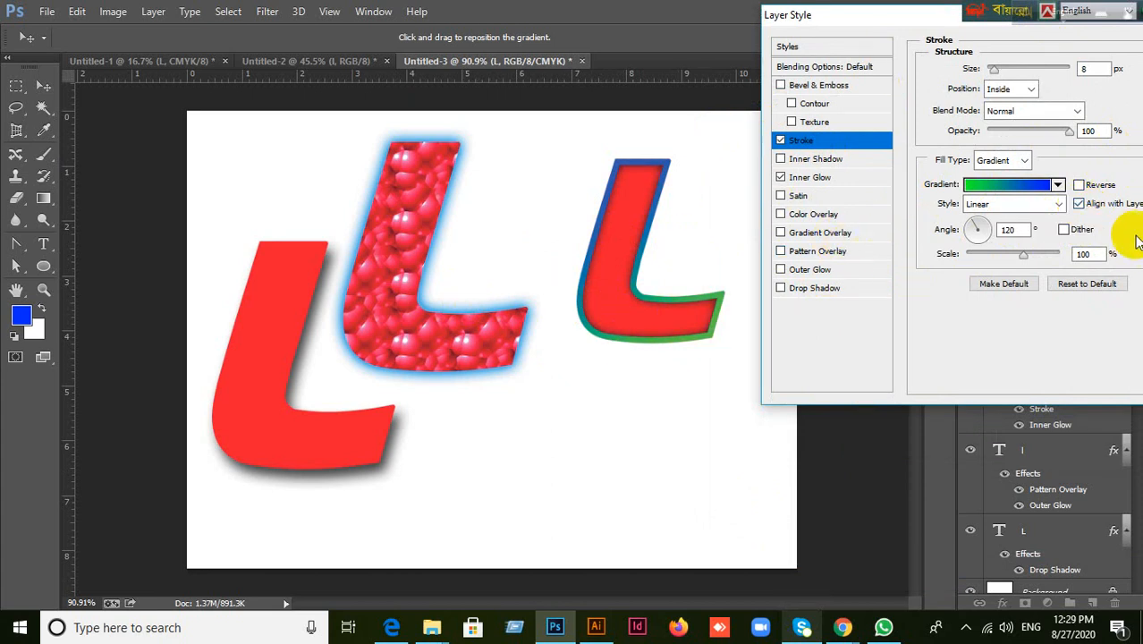
# Try the Reverse and Dither options on the stroke's gradient and leave both off.
pyautogui.moveTo(911, 22); pyautogui.dragTo(868, 40)
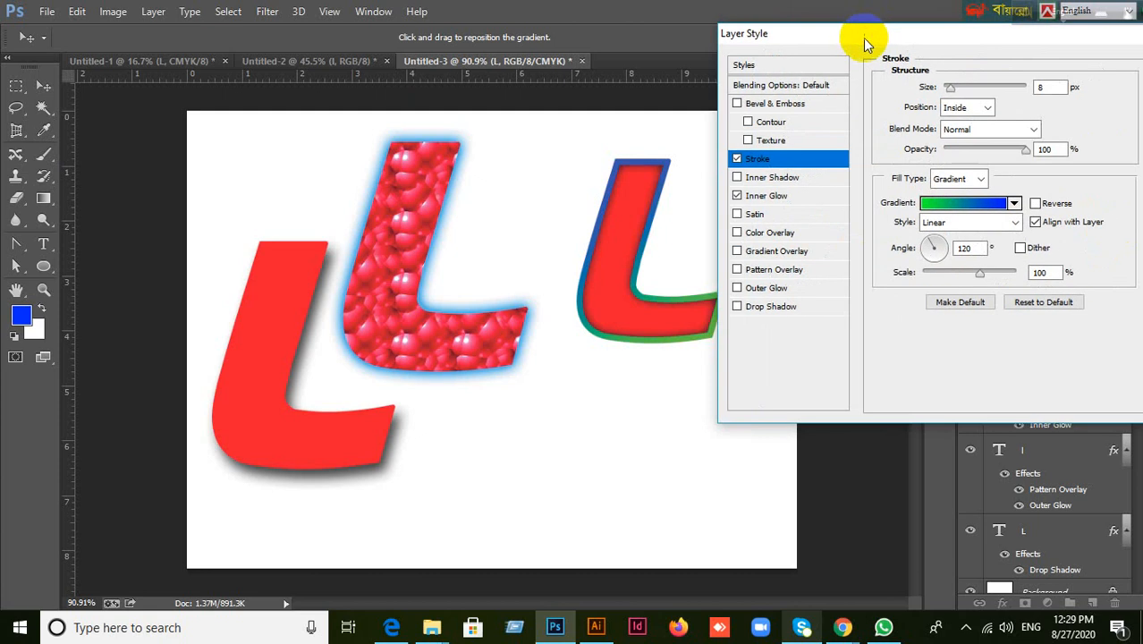
pyautogui.click(1035, 205)
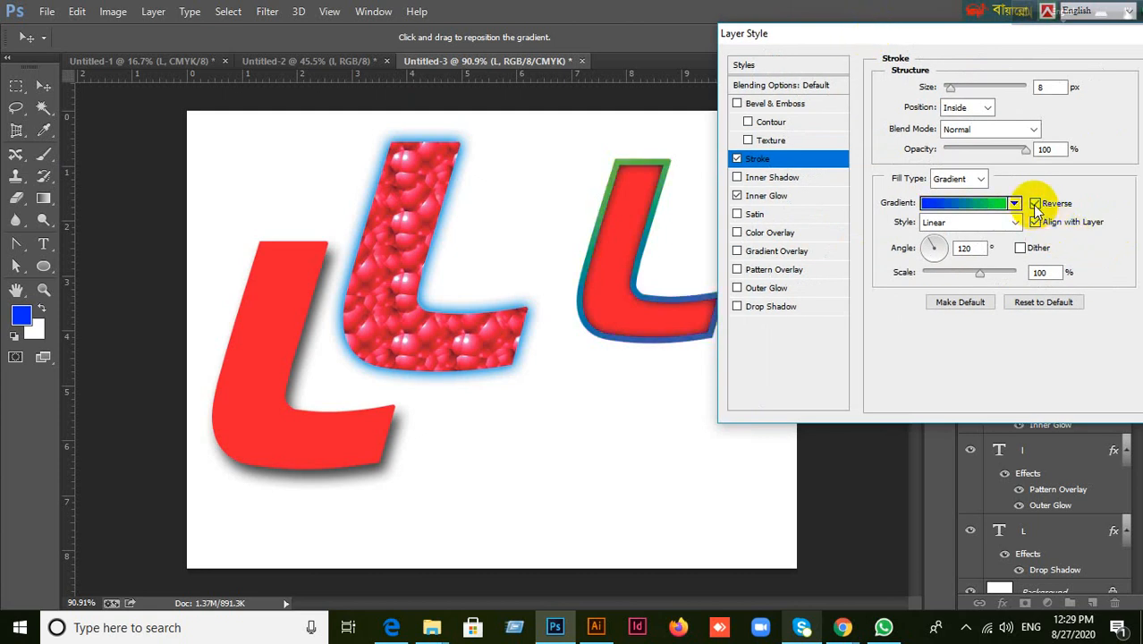
pyautogui.click(1035, 205)
pyautogui.click(1034, 205)
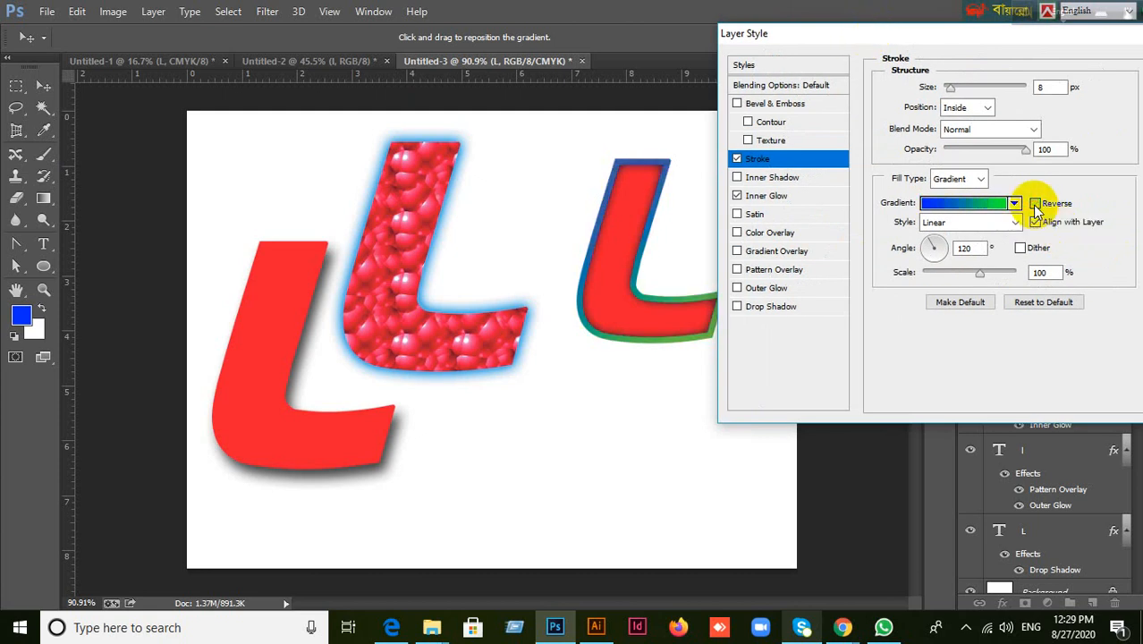
pyautogui.click(1035, 205)
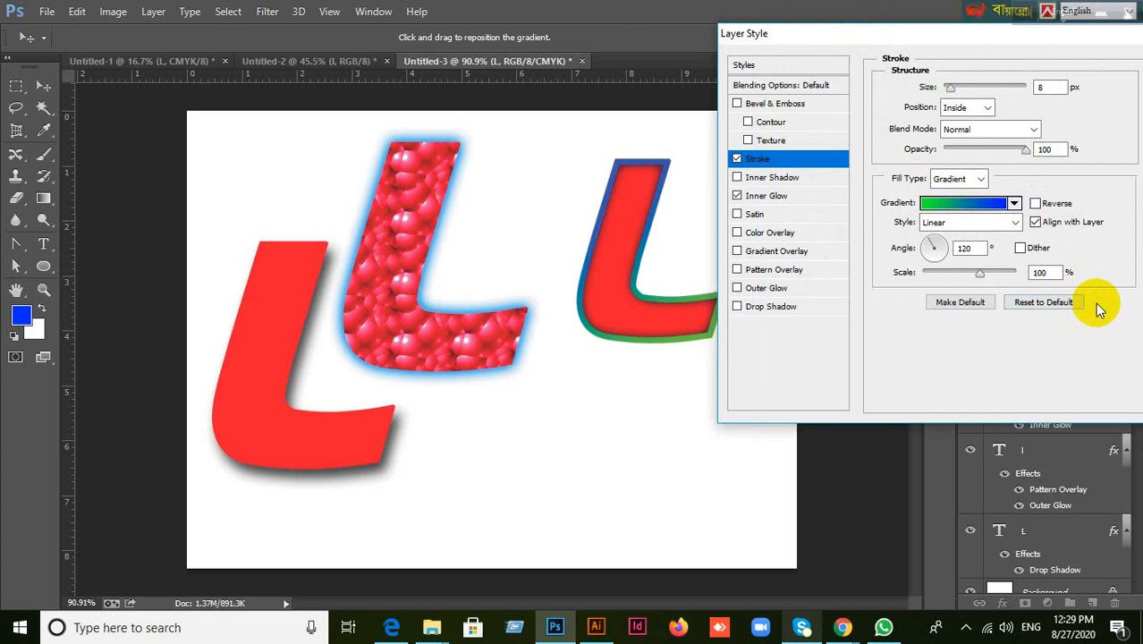
pyautogui.click(1021, 248)
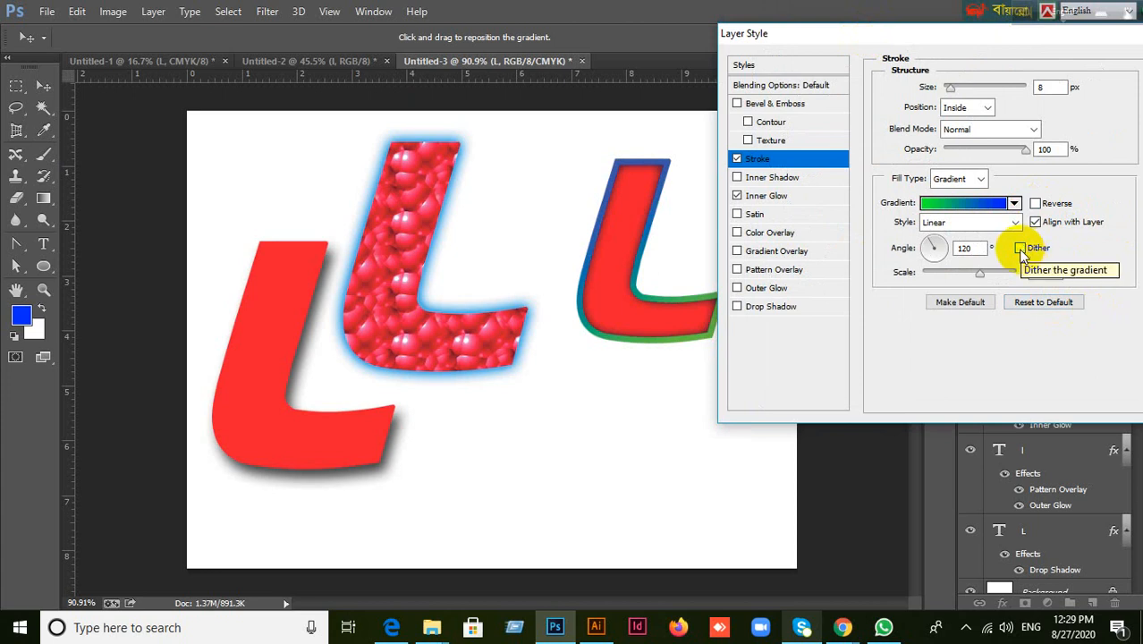
pyautogui.click(1020, 249)
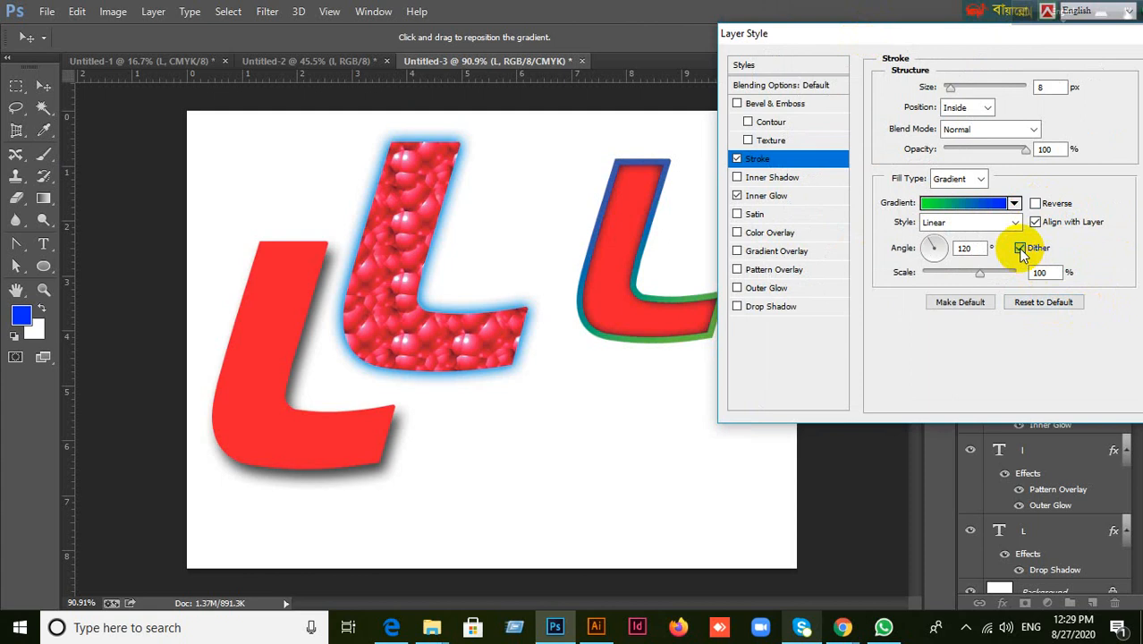
pyautogui.click(1020, 249)
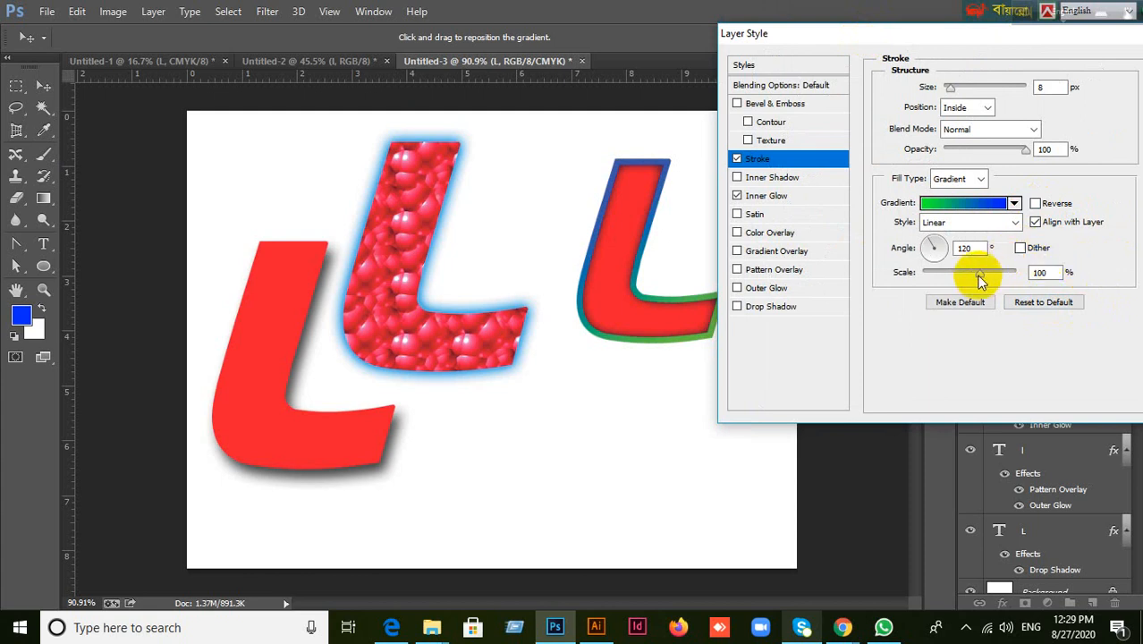
# Try a 95% scale and an extra blue stop at 49% for the stroke's gradient, and undo the added stop.
pyautogui.moveTo(980, 280)
pyautogui.mouseDown()
pyautogui.moveTo(939, 278)
pyautogui.moveTo(1000, 278)
pyautogui.moveTo(905, 279)
pyautogui.moveTo(975, 279)
pyautogui.mouseUp()
pyautogui.click(972, 205)
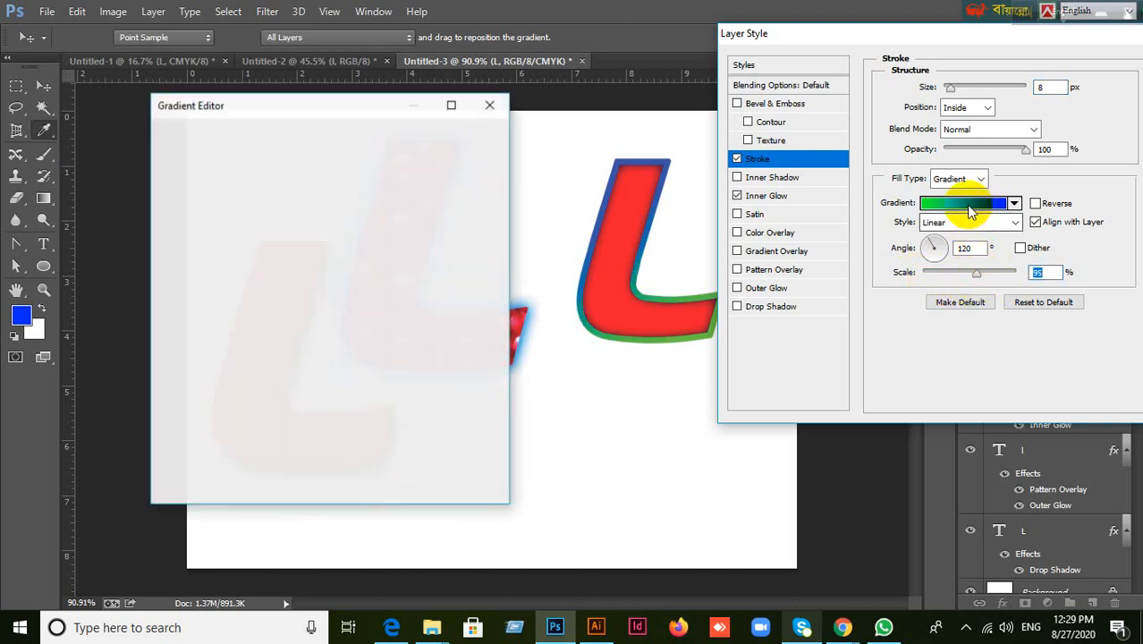
pyautogui.click(329, 390)
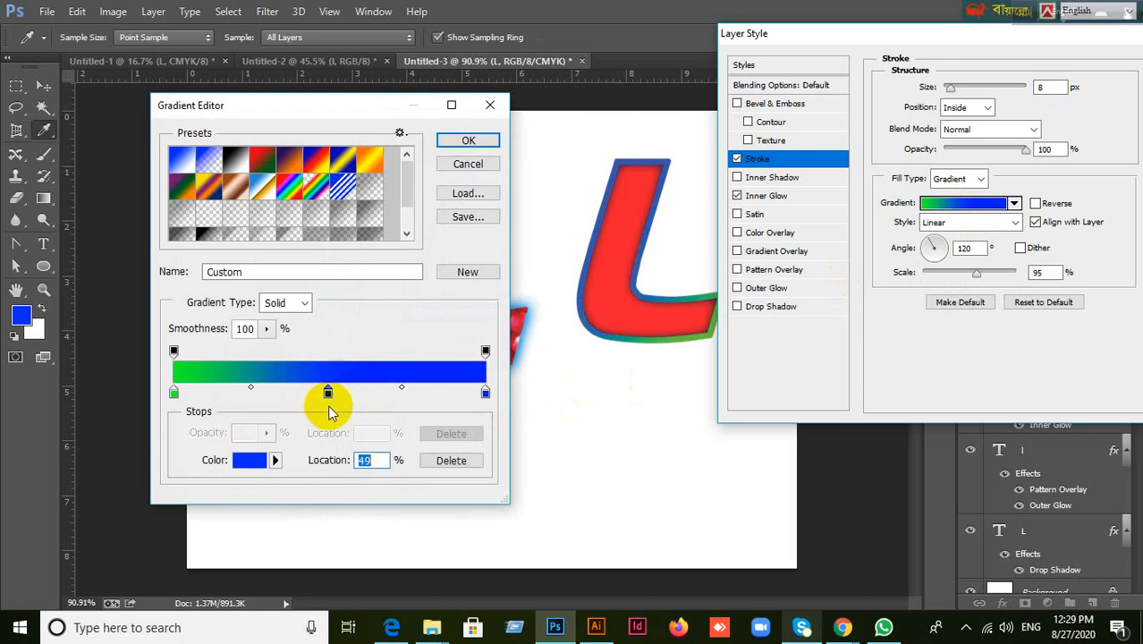
pyautogui.hotkey('ctrl', 'z')
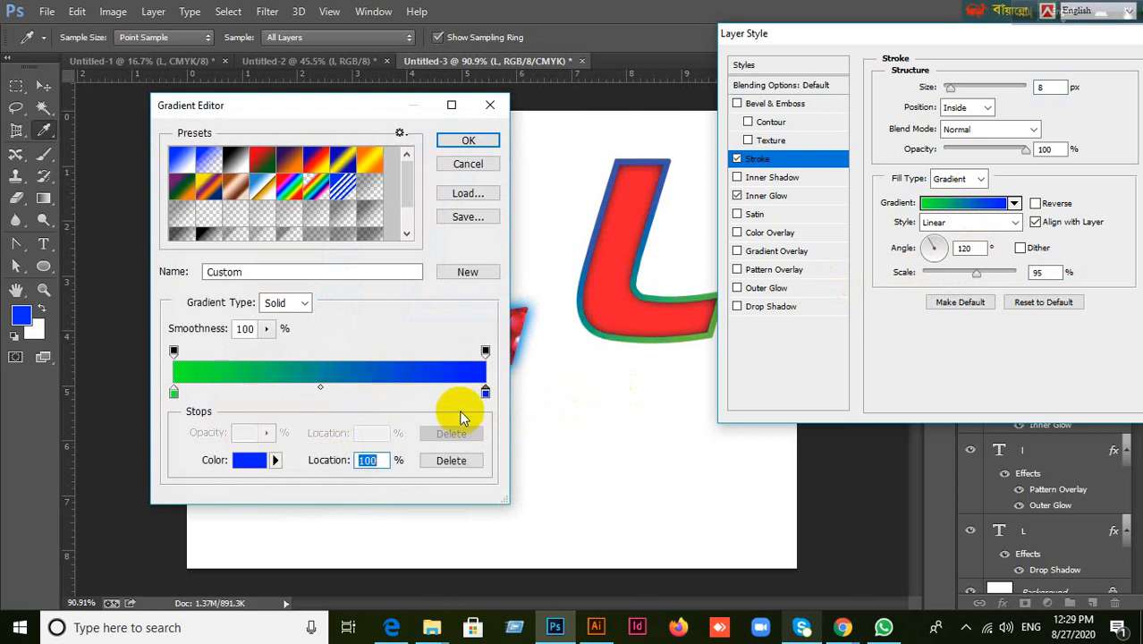
pyautogui.click(470, 139)
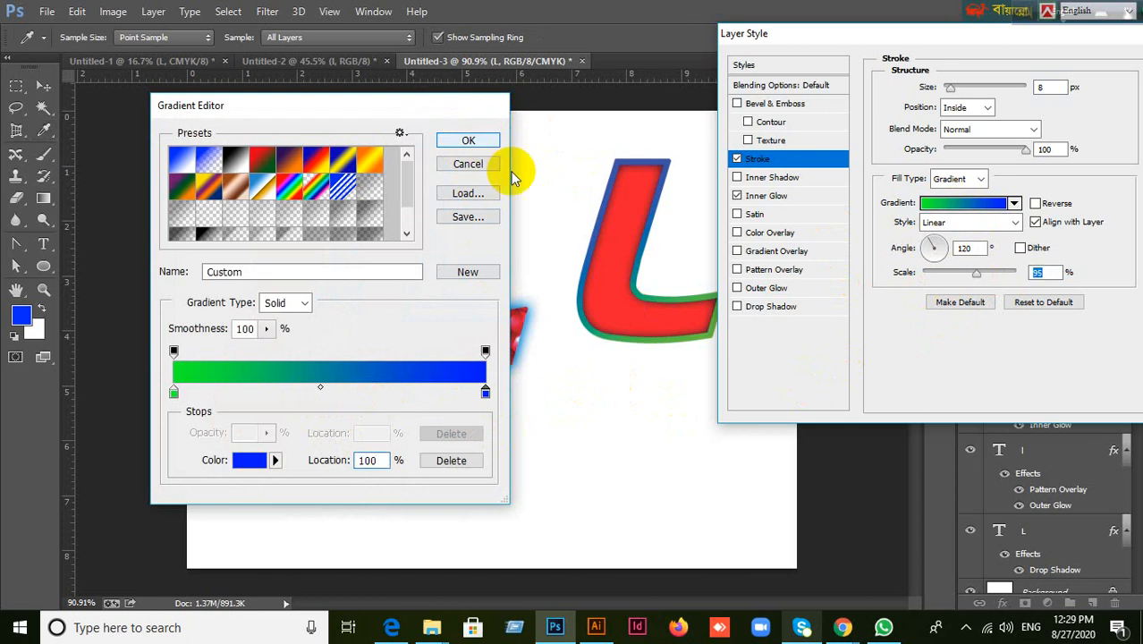
# Reduce the scale of the stroke's gradient to 68%.
pyautogui.moveTo(977, 279)
pyautogui.mouseDown()
pyautogui.moveTo(1004, 276)
pyautogui.moveTo(898, 276)
pyautogui.moveTo(1003, 274)
pyautogui.moveTo(916, 276)
pyautogui.moveTo(959, 280)
pyautogui.mouseUp()
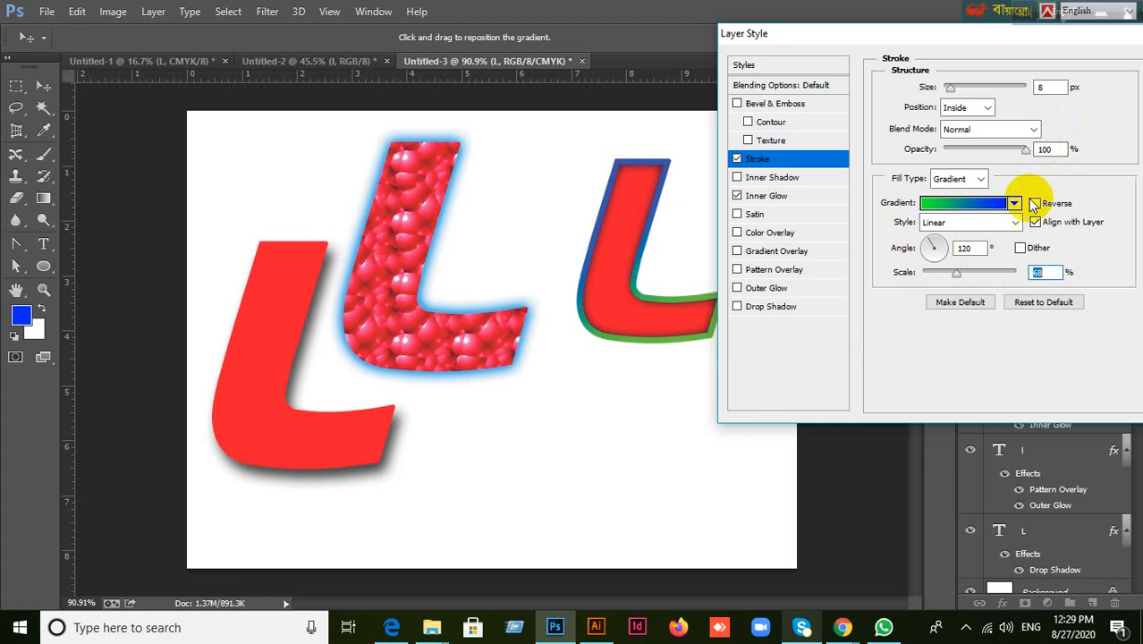
# Try the Radial, Angle and Reflected styles for the gradient of the L's stroke.
pyautogui.click(1013, 223)
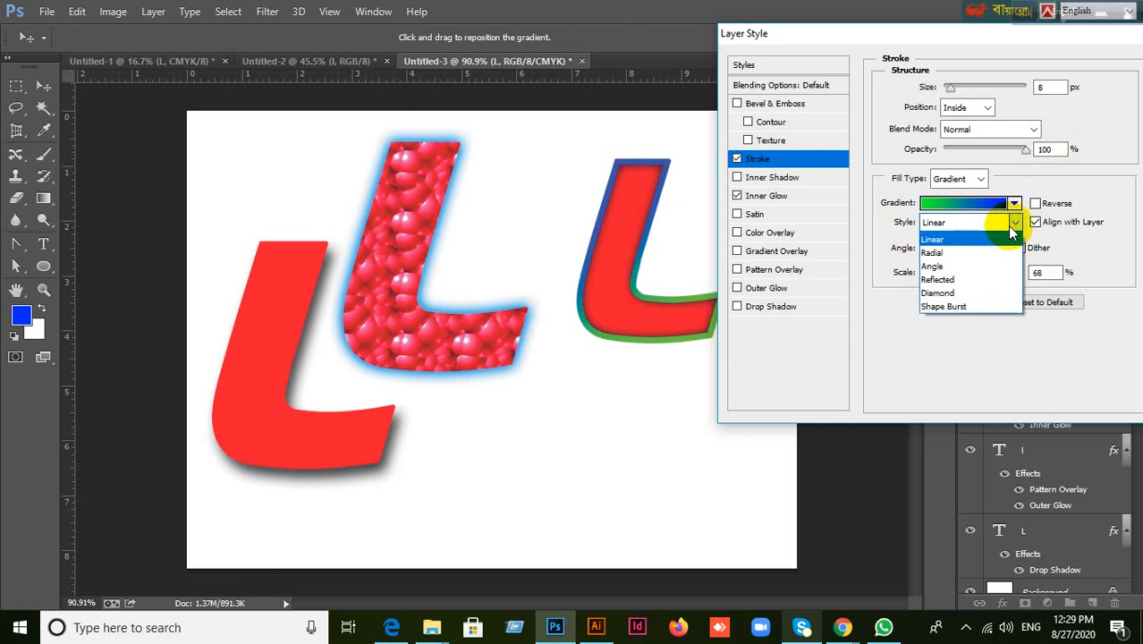
pyautogui.click(1012, 229)
pyautogui.click(1013, 226)
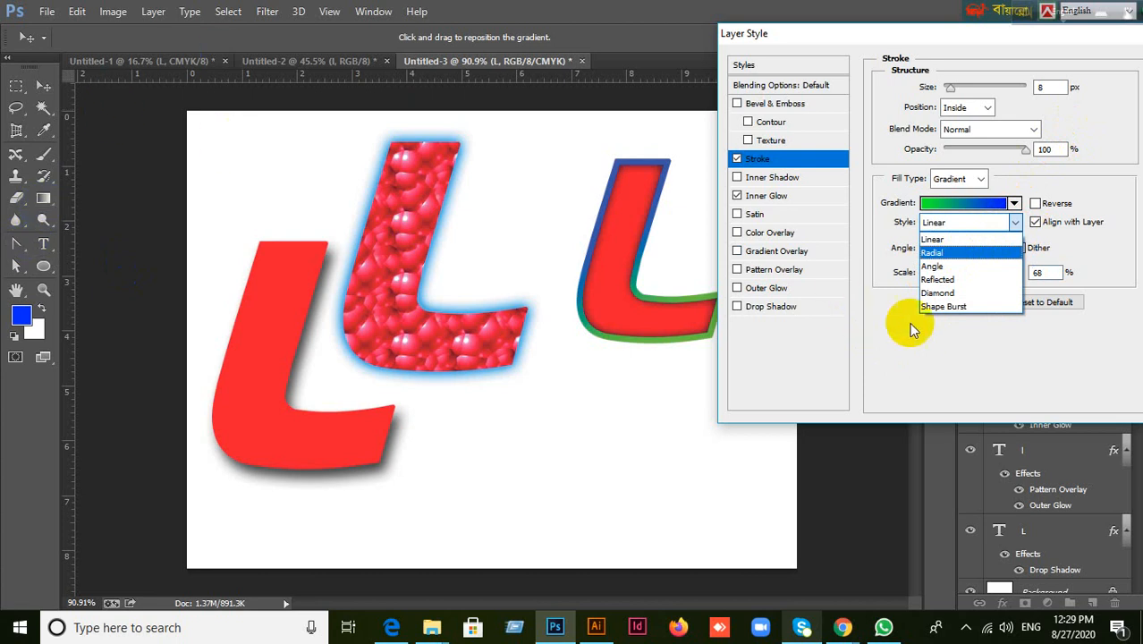
pyautogui.click(935, 254)
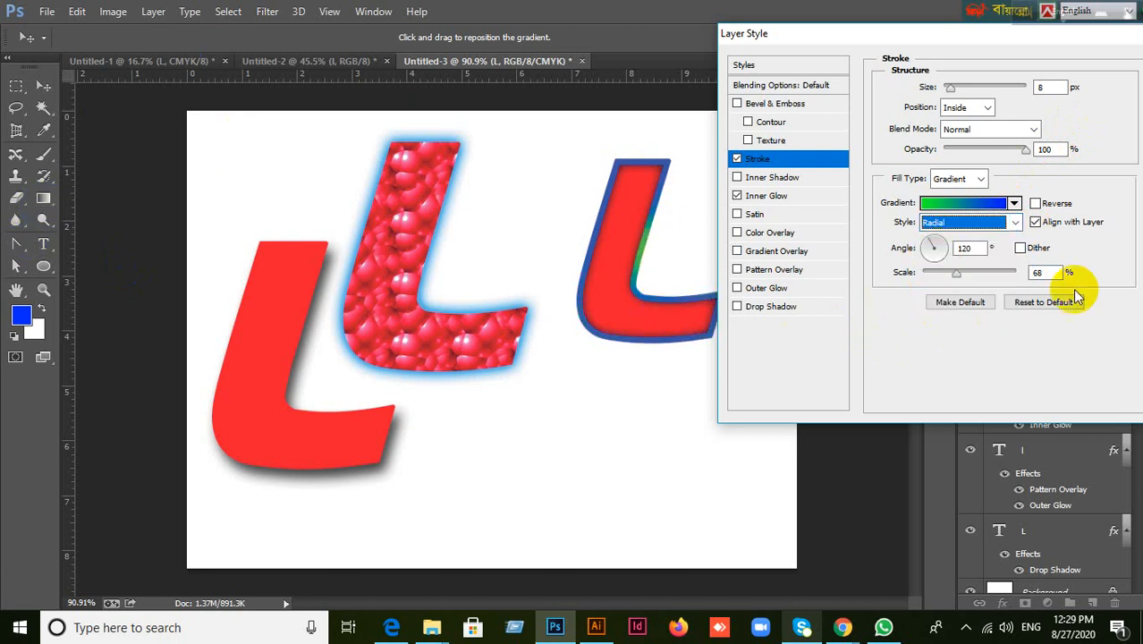
pyautogui.click(1011, 225)
pyautogui.click(932, 266)
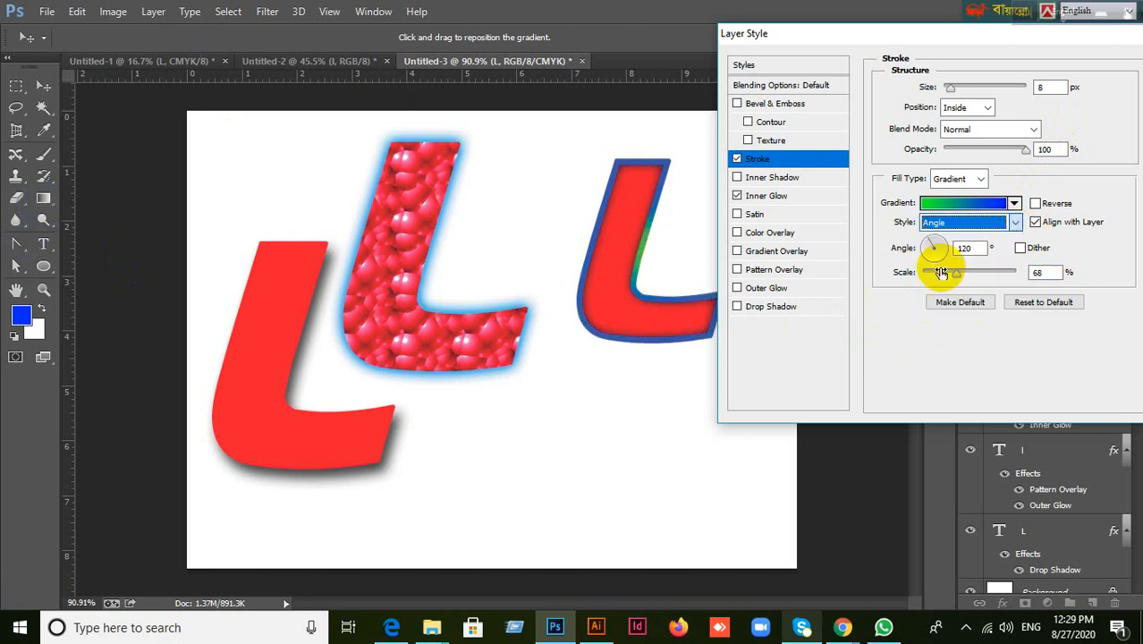
pyautogui.click(1015, 221)
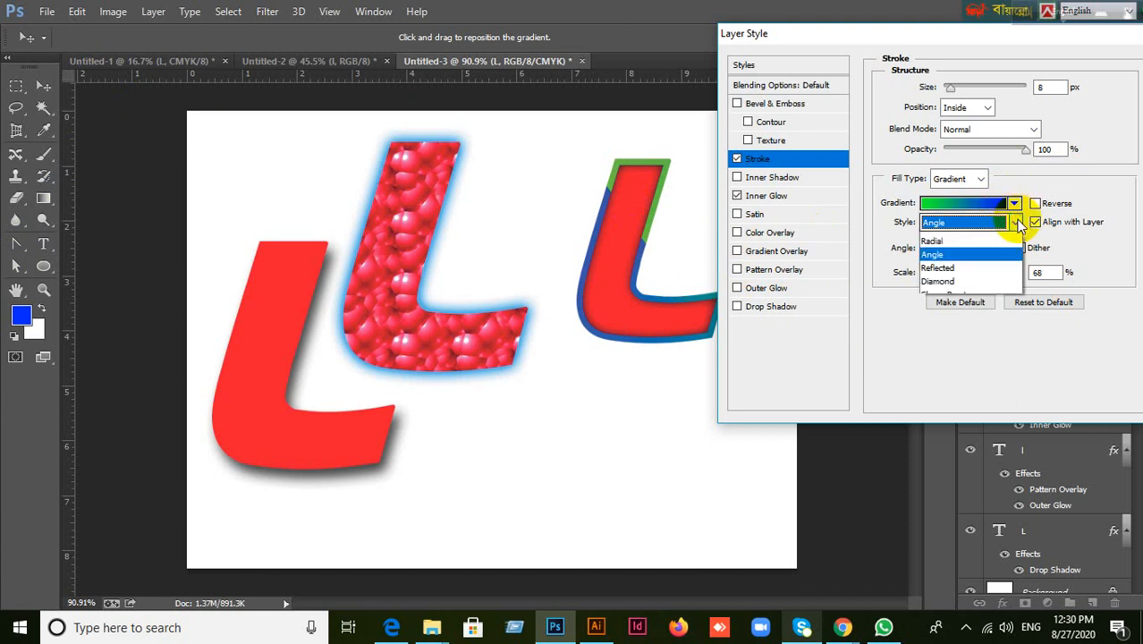
pyautogui.click(953, 282)
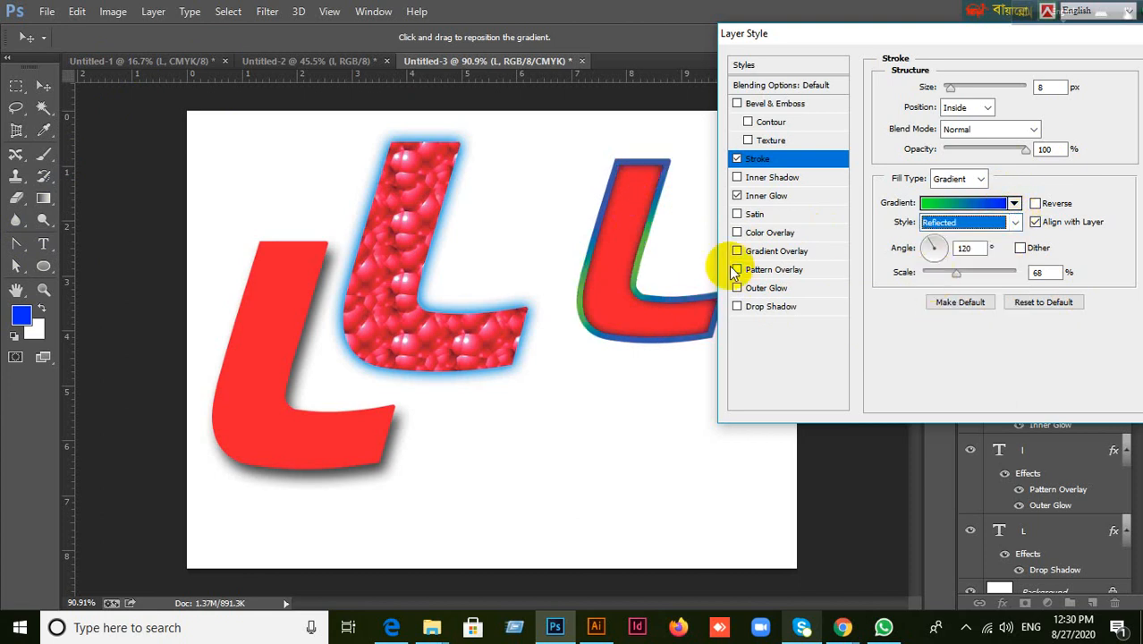
# Try the Diamond and Shape Burst styles for the stroke's gradient, and discard the layer style changes.
pyautogui.click(1011, 222)
pyautogui.click(938, 294)
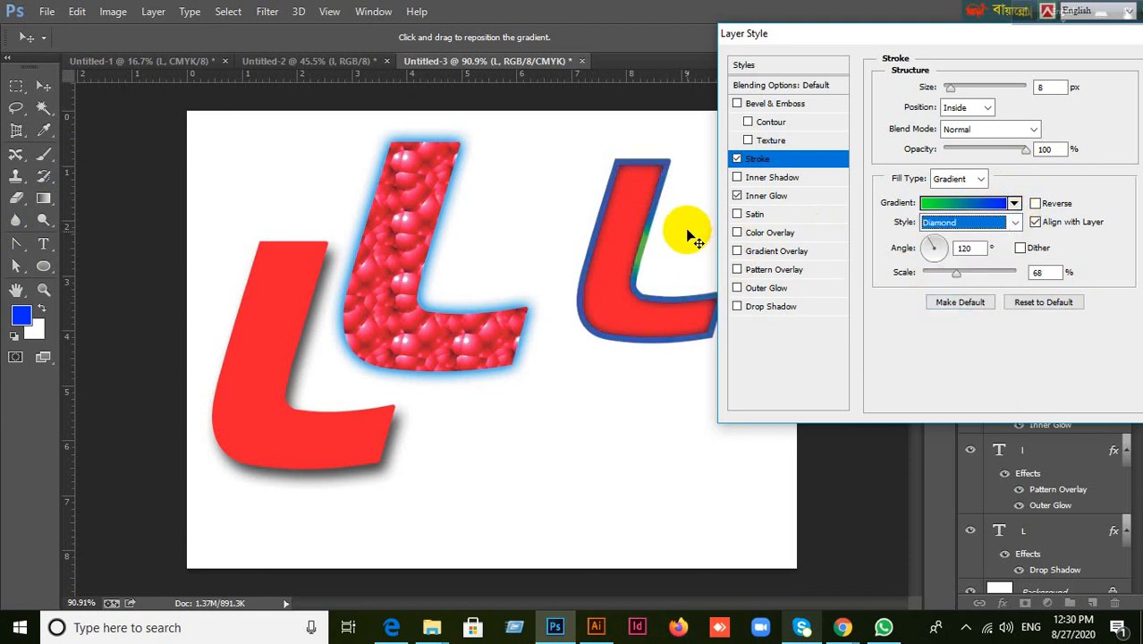
pyautogui.click(1014, 224)
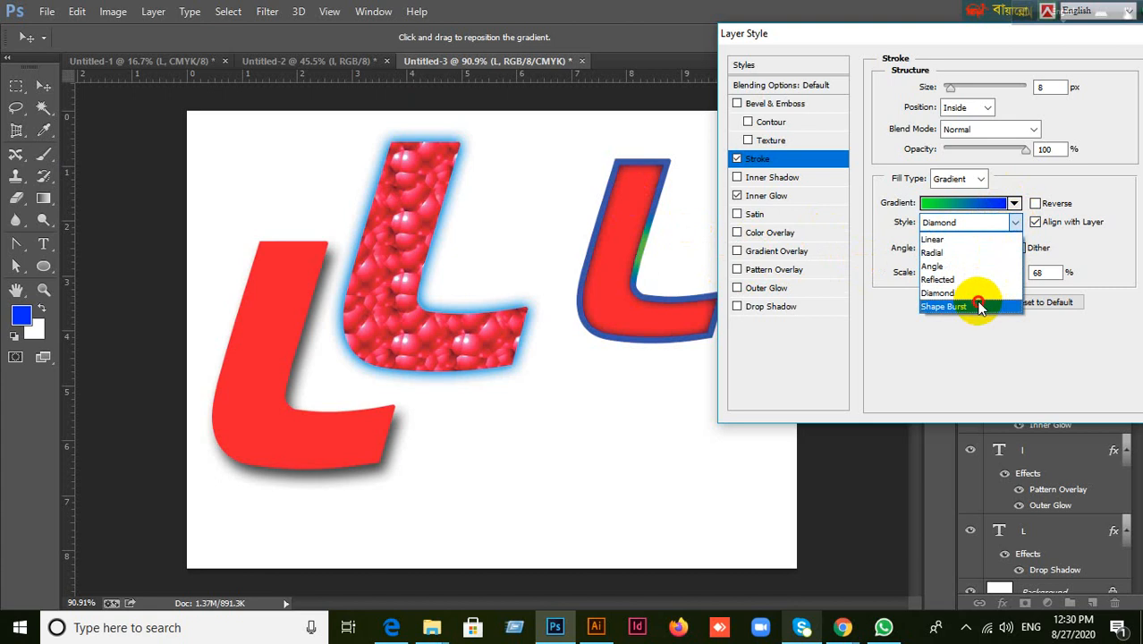
pyautogui.click(978, 306)
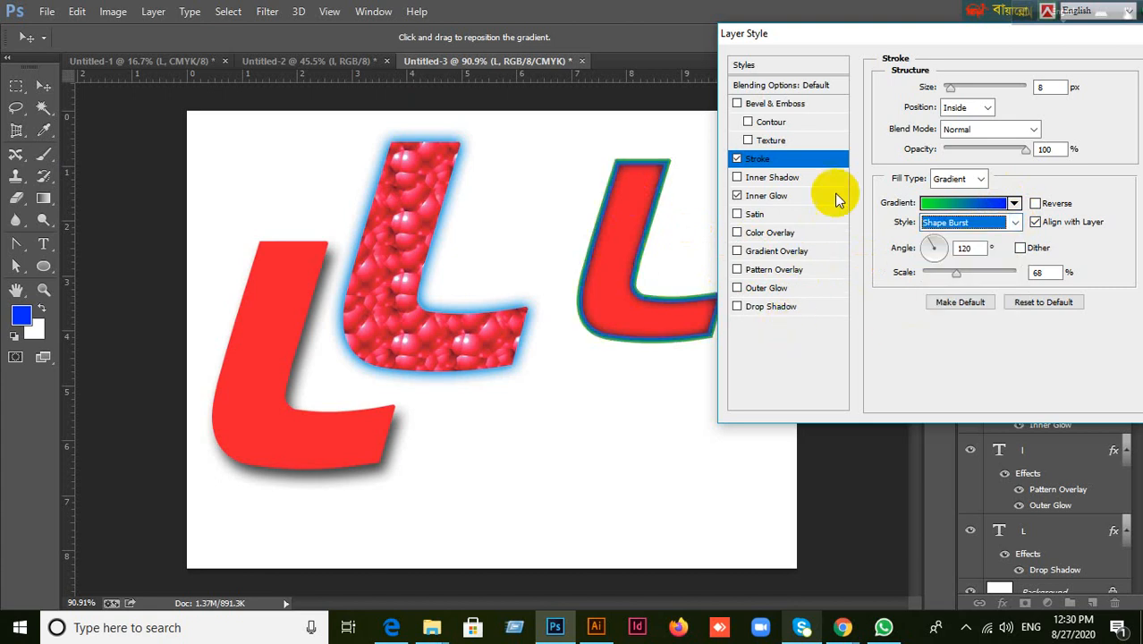
pyautogui.moveTo(850, 35); pyautogui.dragTo(692, 74)
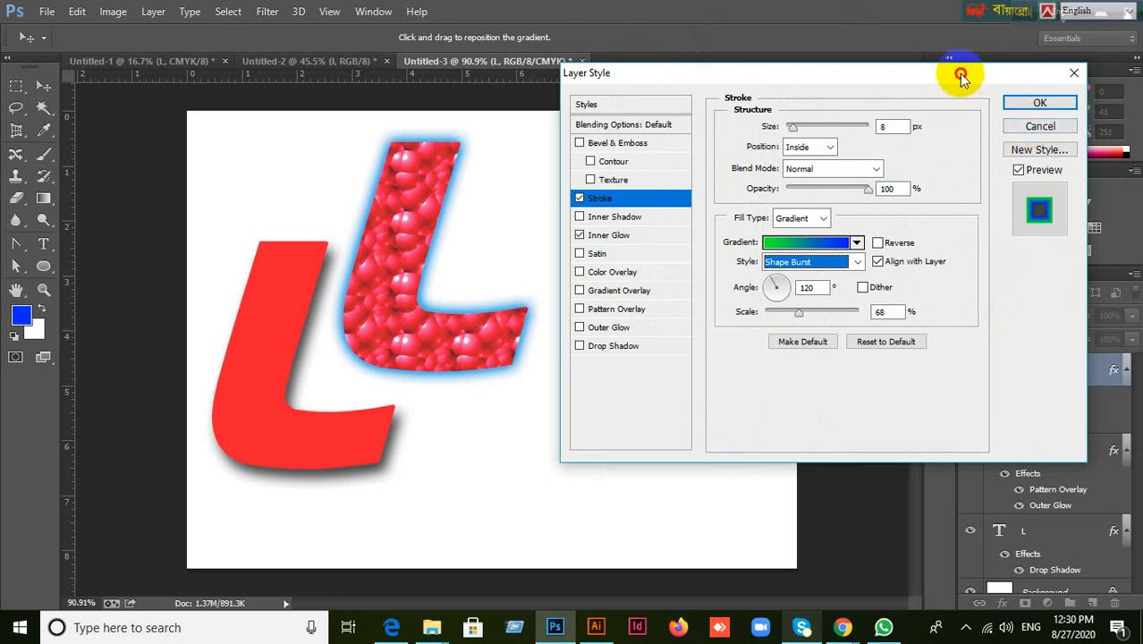
pyautogui.moveTo(957, 72); pyautogui.dragTo(982, 55)
pyautogui.press('Tab')
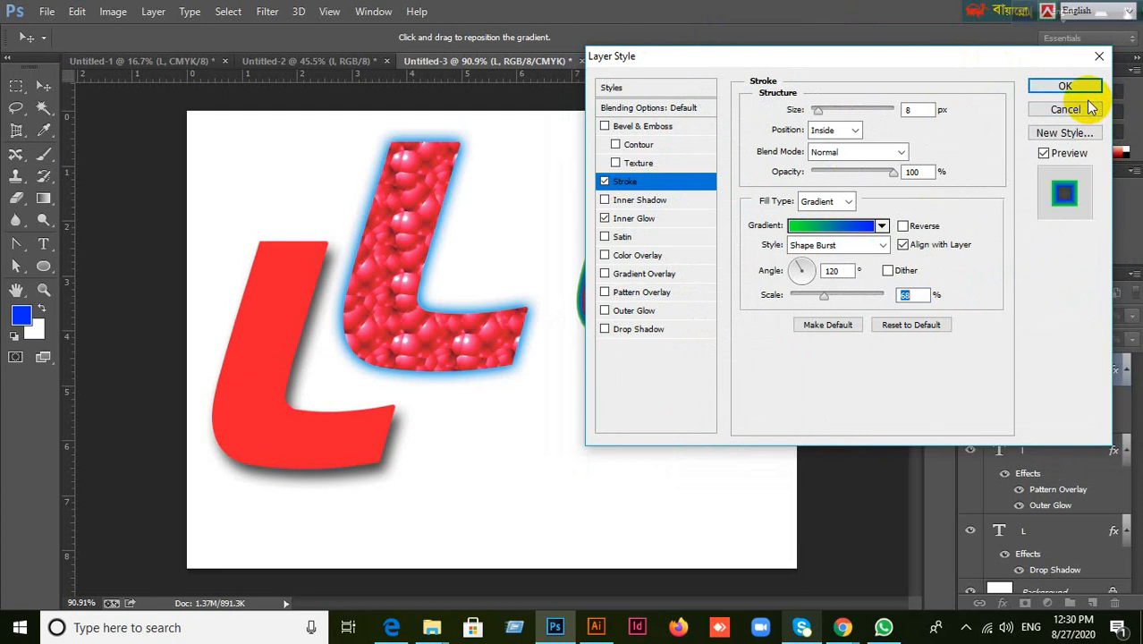
pyautogui.click(1085, 113)
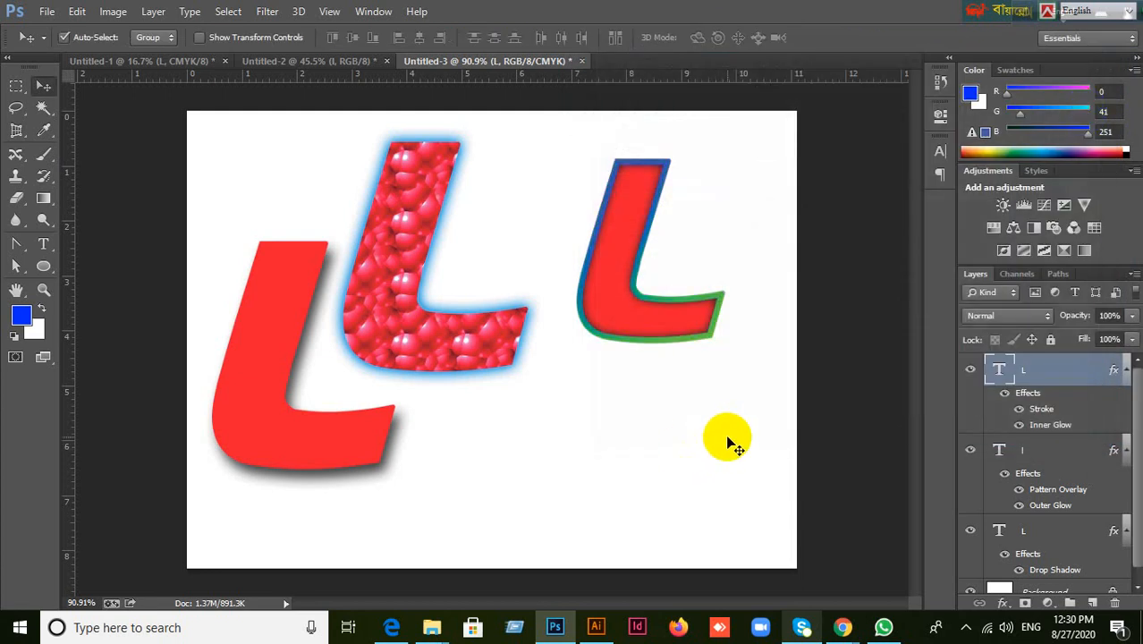
# Rearrange the three letters, with the patterned and stroked L's on the canvas's left and the drop-shadow L right of them.
pyautogui.moveTo(661, 326); pyautogui.dragTo(526, 267)
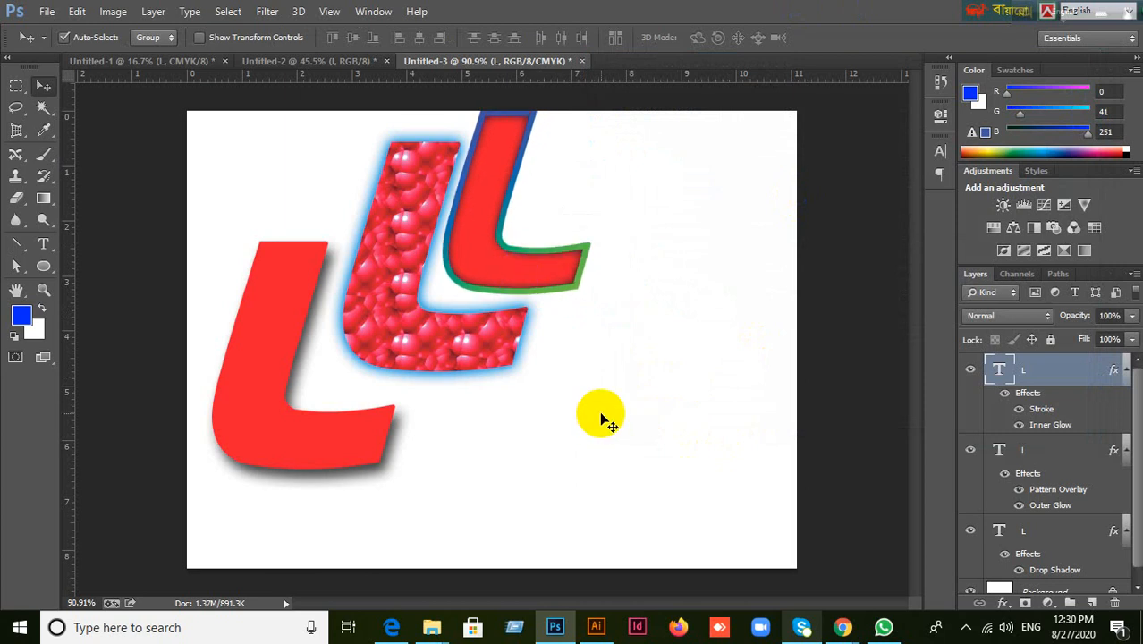
pyautogui.click(94, 350)
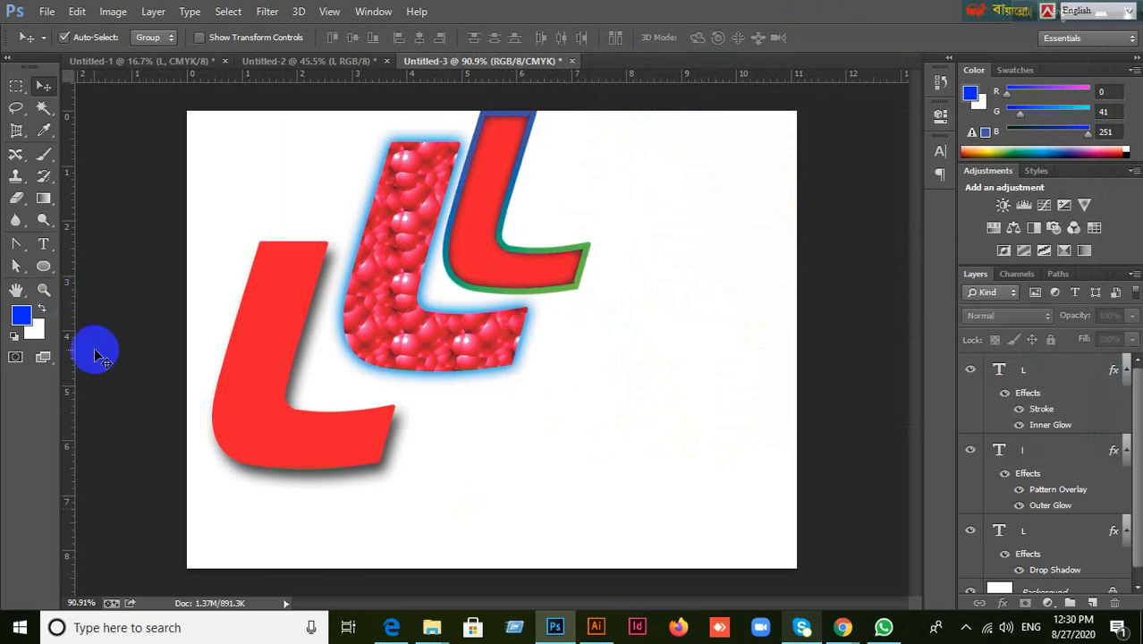
pyautogui.click(882, 417)
pyautogui.moveTo(316, 436); pyautogui.dragTo(702, 391)
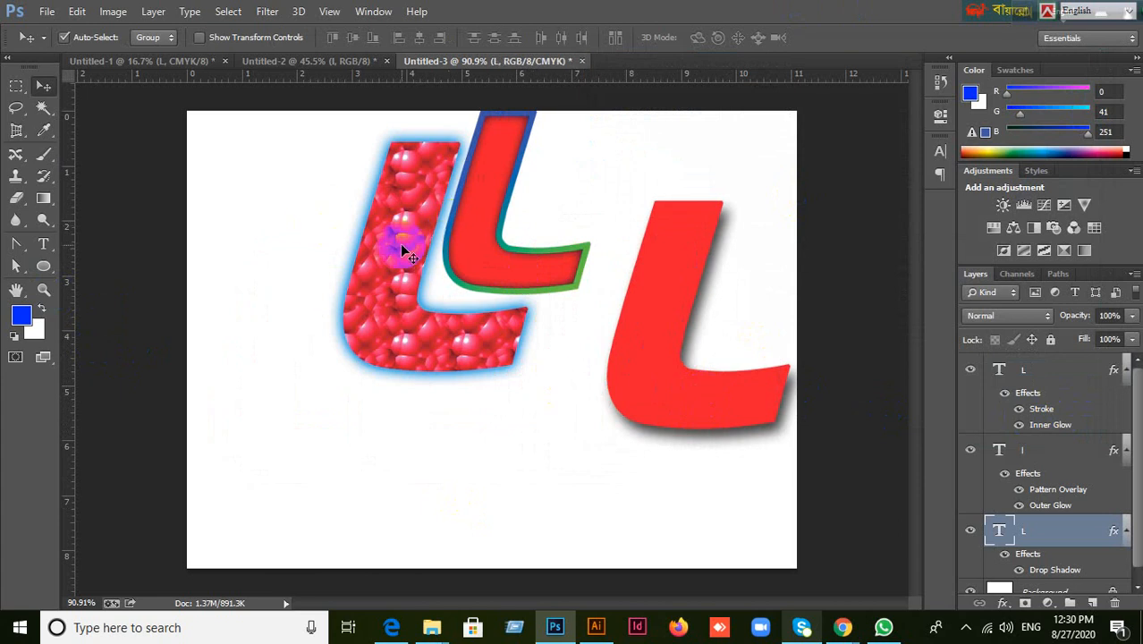
pyautogui.moveTo(401, 238); pyautogui.dragTo(223, 252)
pyautogui.moveTo(490, 258); pyautogui.dragTo(377, 251)
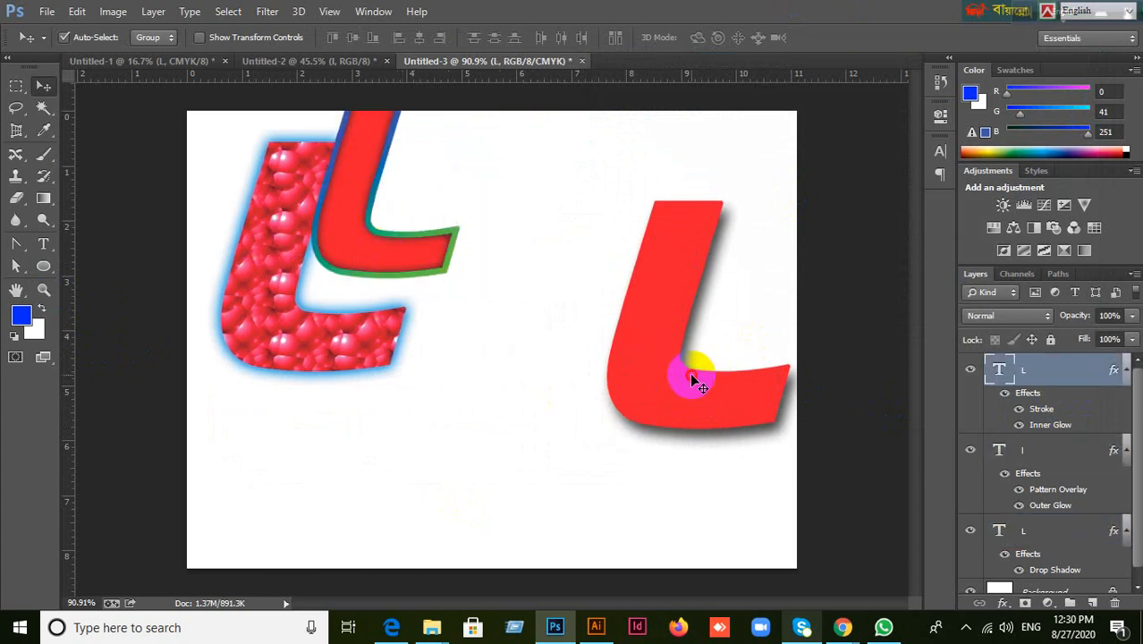
pyautogui.moveTo(689, 377); pyautogui.dragTo(592, 298)
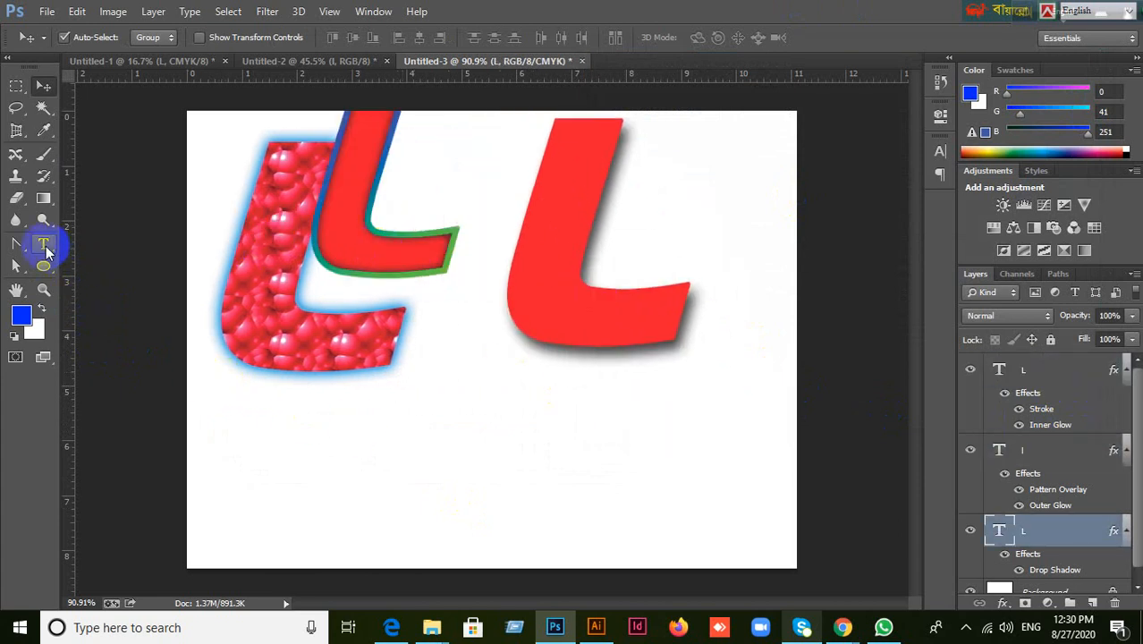
# Draw a blue circle about 195 px wide below the drop-shadow L and move it slightly up.
pyautogui.click(44, 243)
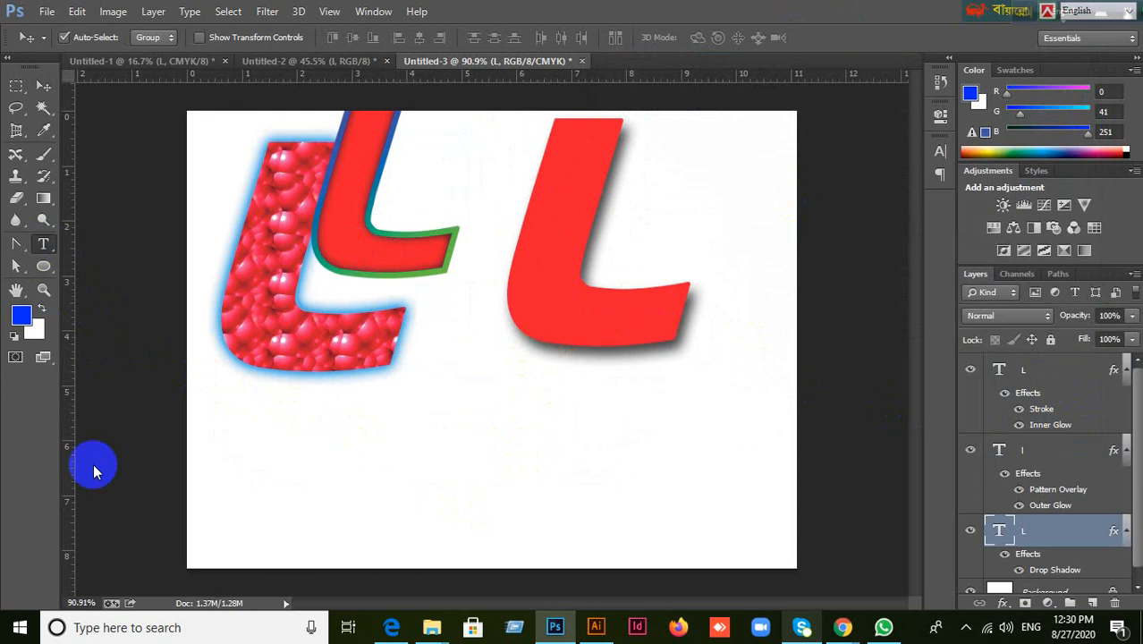
pyautogui.click(44, 265)
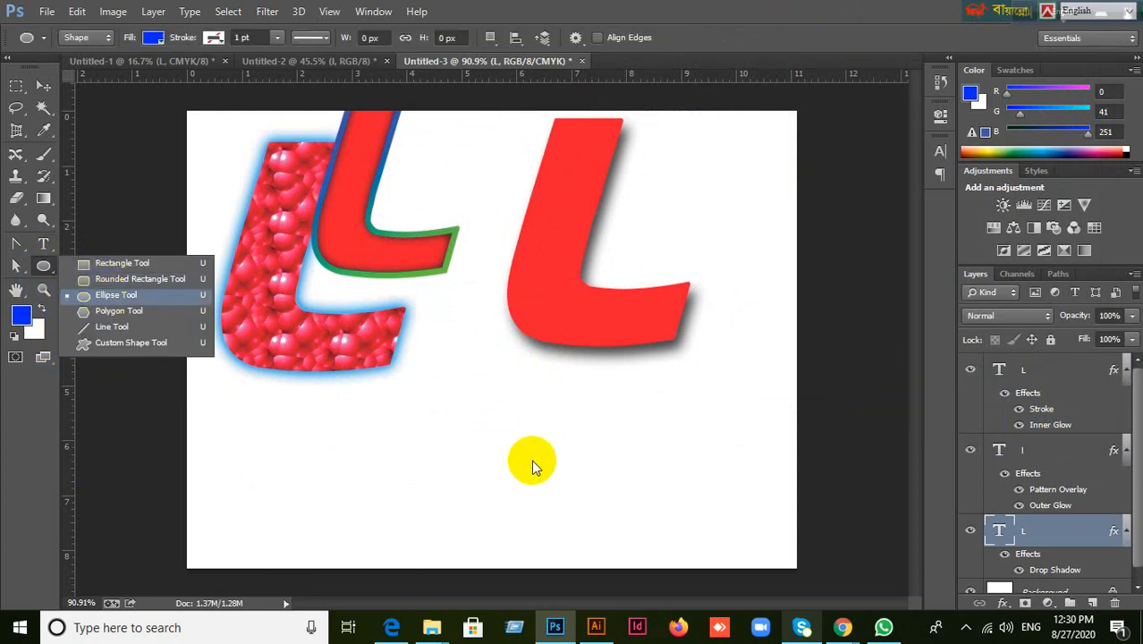
pyautogui.moveTo(458, 400); pyautogui.dragTo(661, 546)
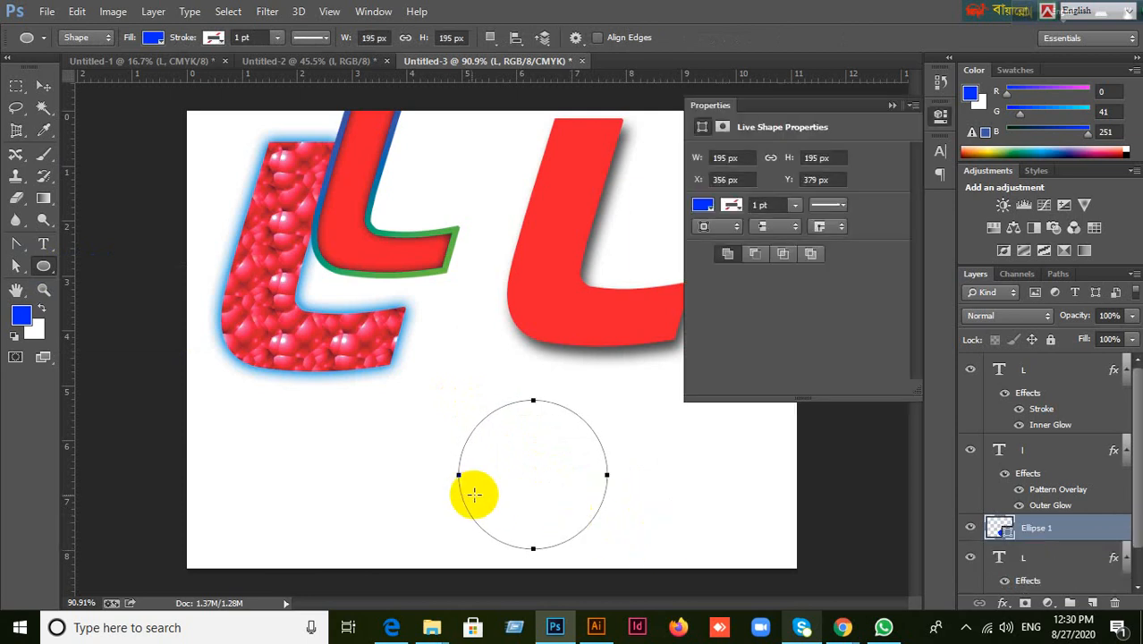
pyautogui.click(43, 85)
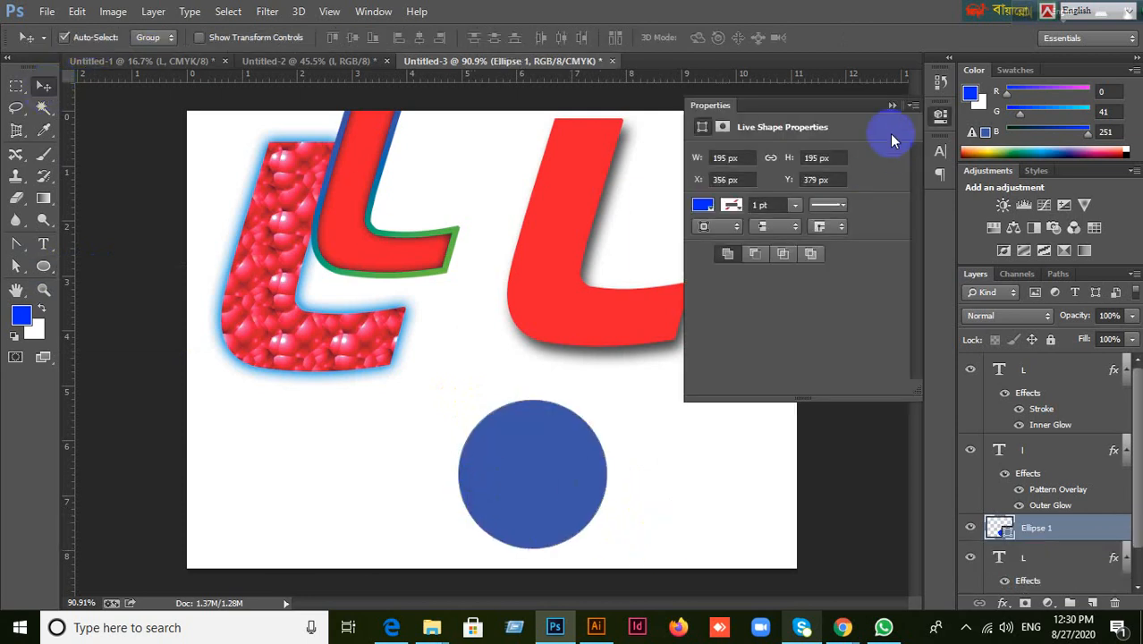
pyautogui.click(891, 106)
pyautogui.moveTo(581, 467); pyautogui.dragTo(576, 436)
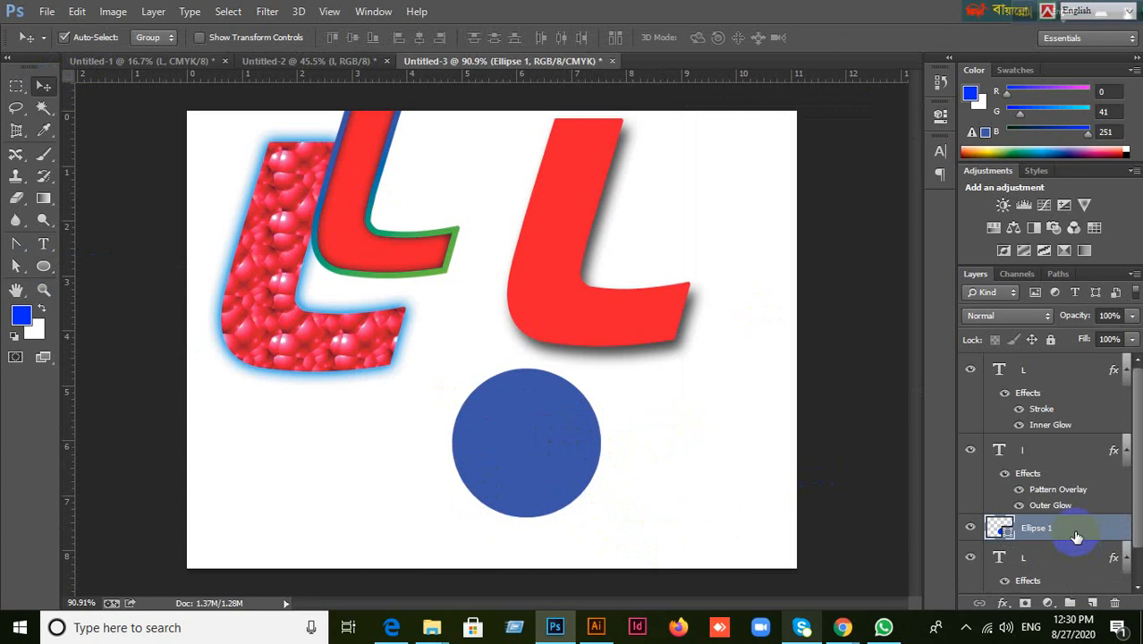
# Try a 4 px black outside Stroke layer style on the blue circle and discard it.
pyautogui.doubleClick(1076, 536)
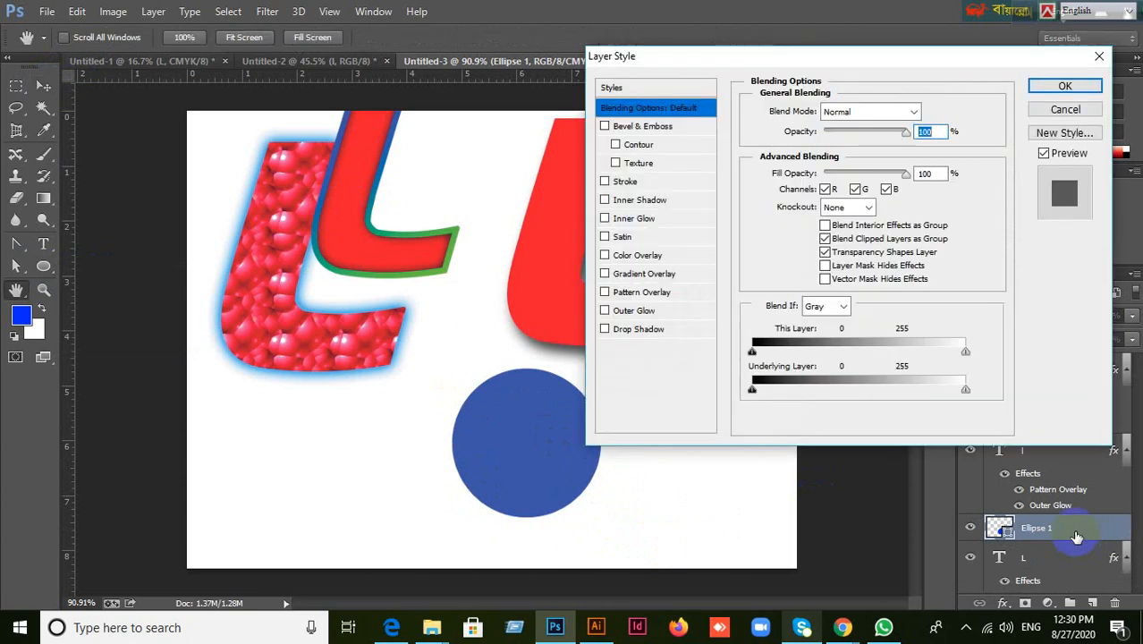
pyautogui.moveTo(799, 52); pyautogui.dragTo(886, 42)
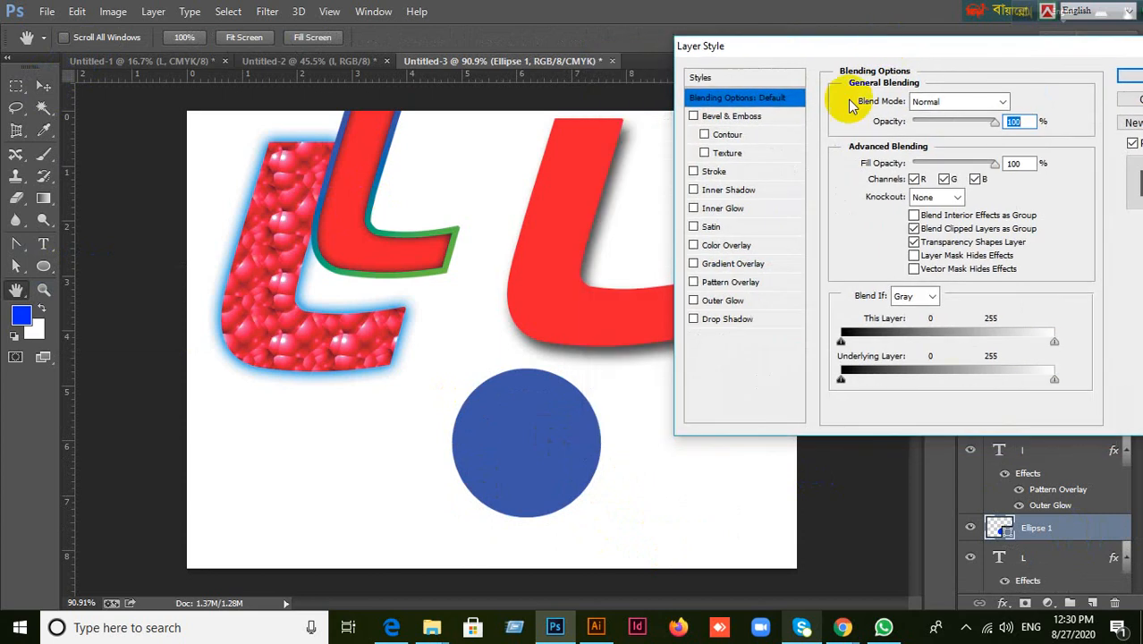
pyautogui.click(695, 172)
pyautogui.click(718, 175)
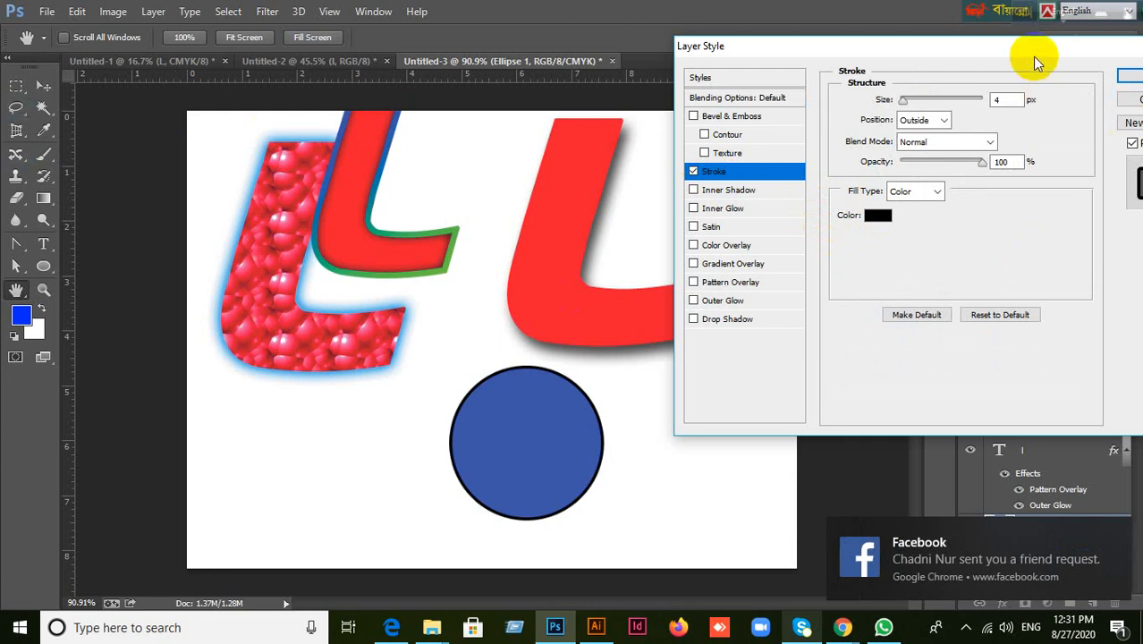
pyautogui.moveTo(1032, 56); pyautogui.dragTo(894, 59)
pyautogui.click(1016, 118)
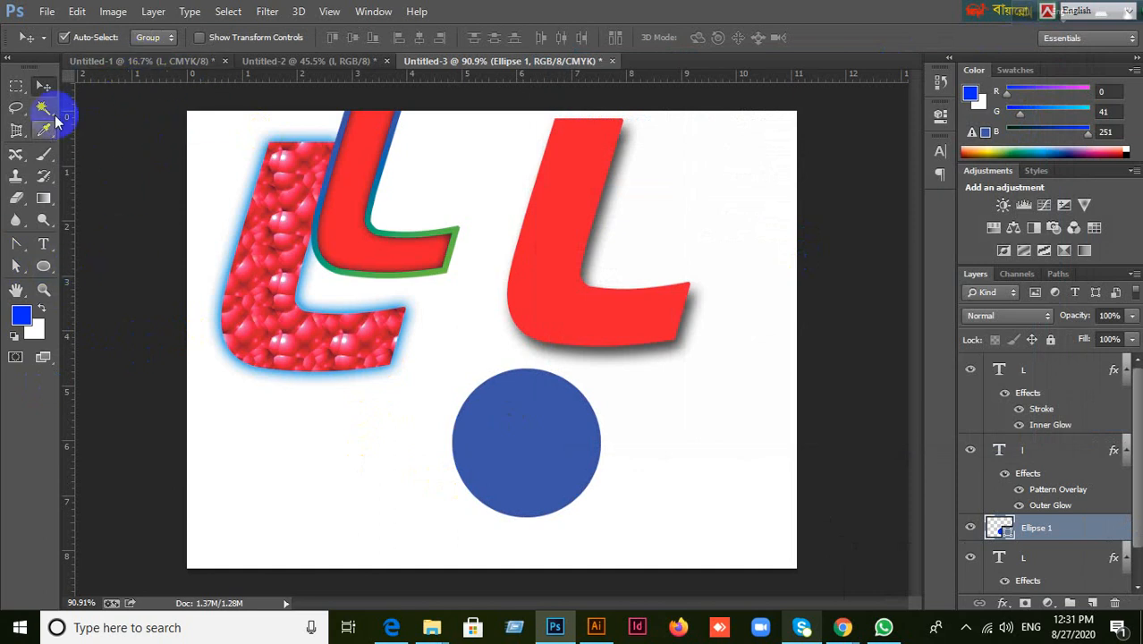
# Fill the circle shape with a black-to-white linear gradient and move it slightly left.
pyautogui.click(43, 265)
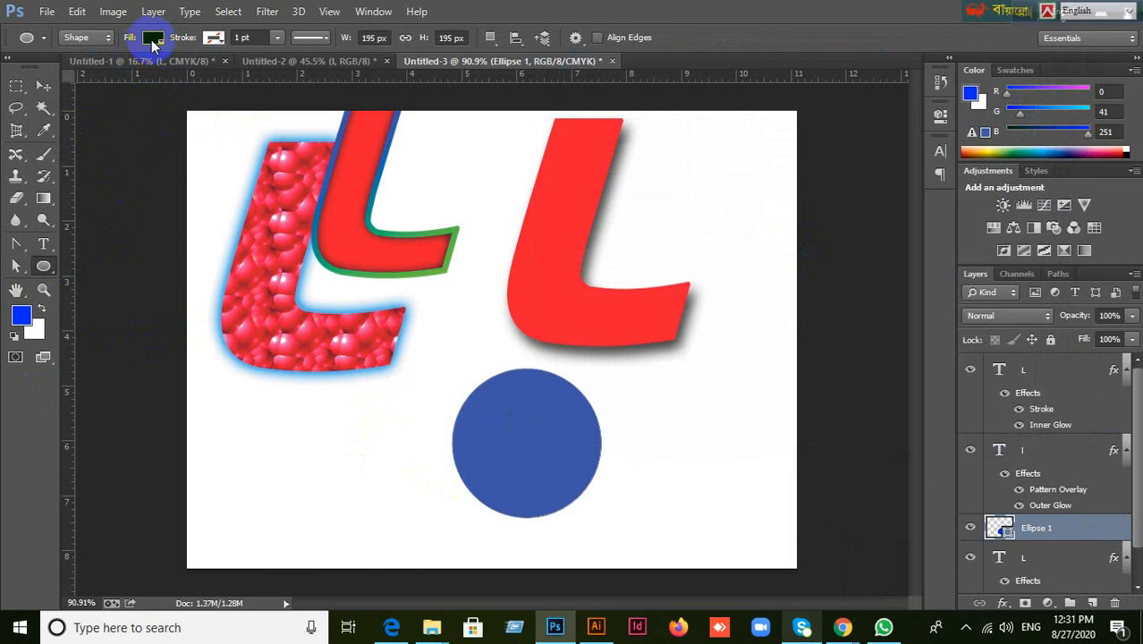
pyautogui.click(154, 40)
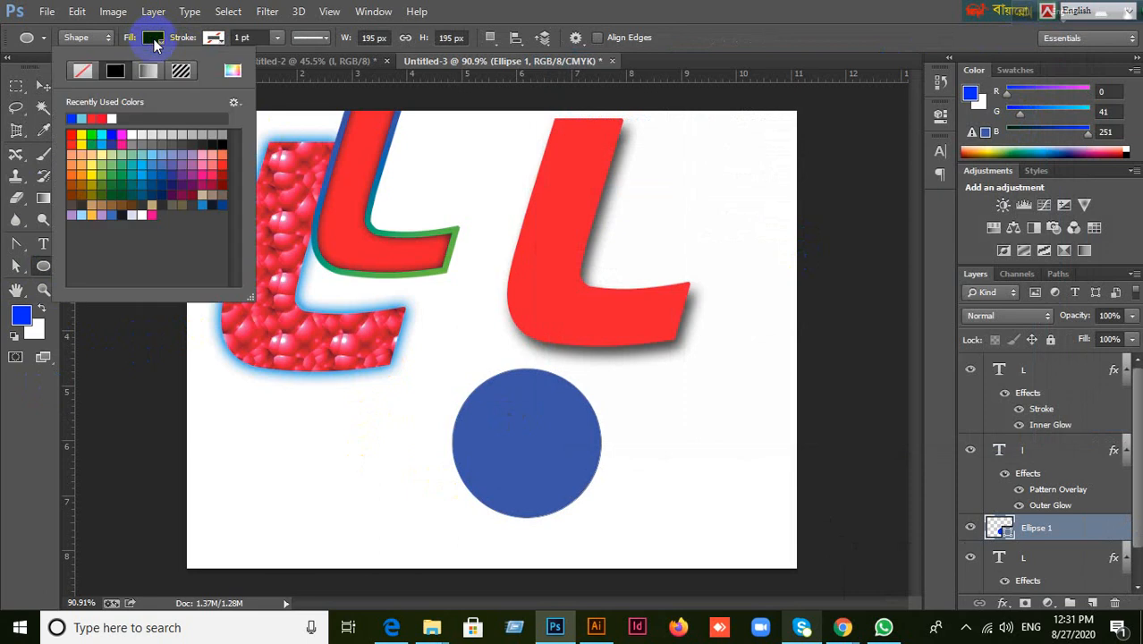
pyautogui.click(149, 71)
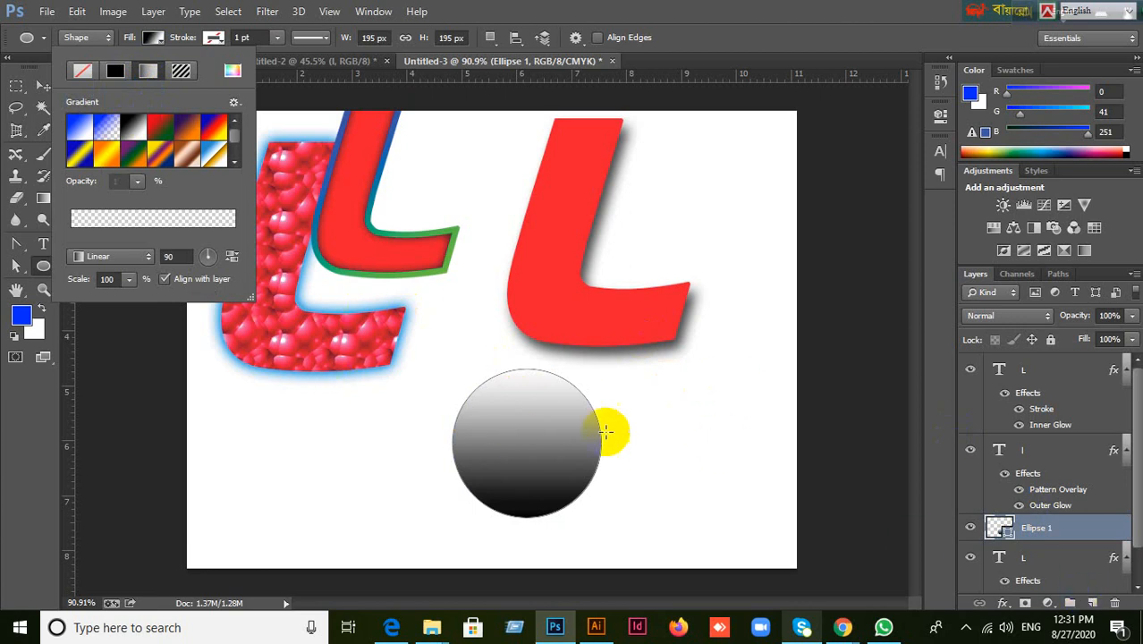
pyautogui.click(767, 25)
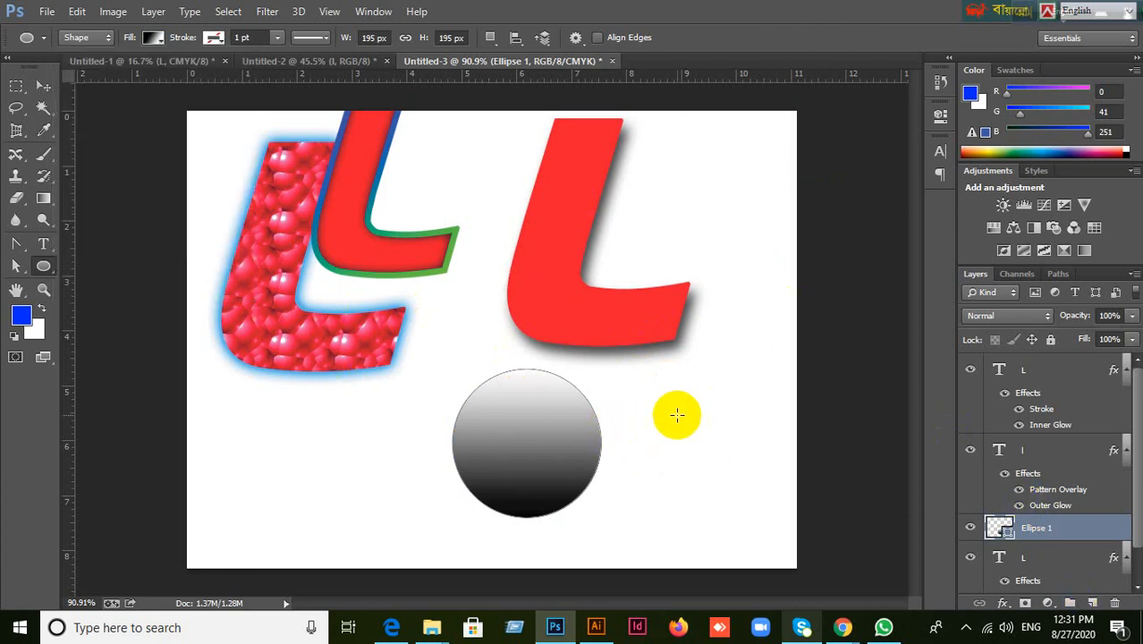
pyautogui.click(43, 85)
pyautogui.moveTo(532, 416); pyautogui.dragTo(518, 414)
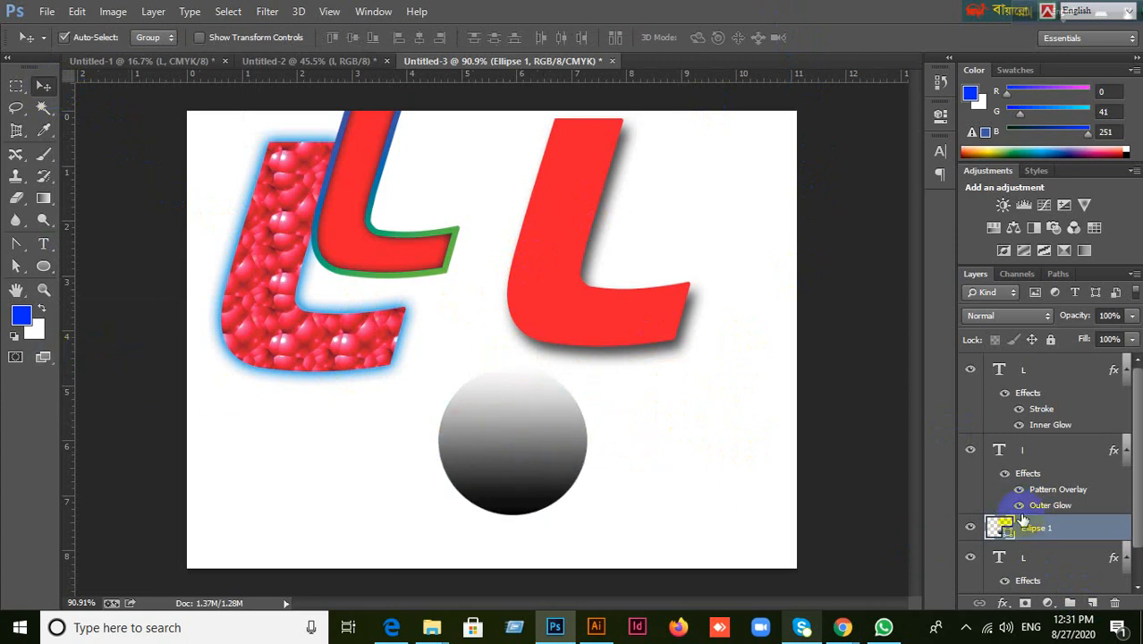
# Delete the gradient-filled circle and undo the deletion.
pyautogui.press('Delete')
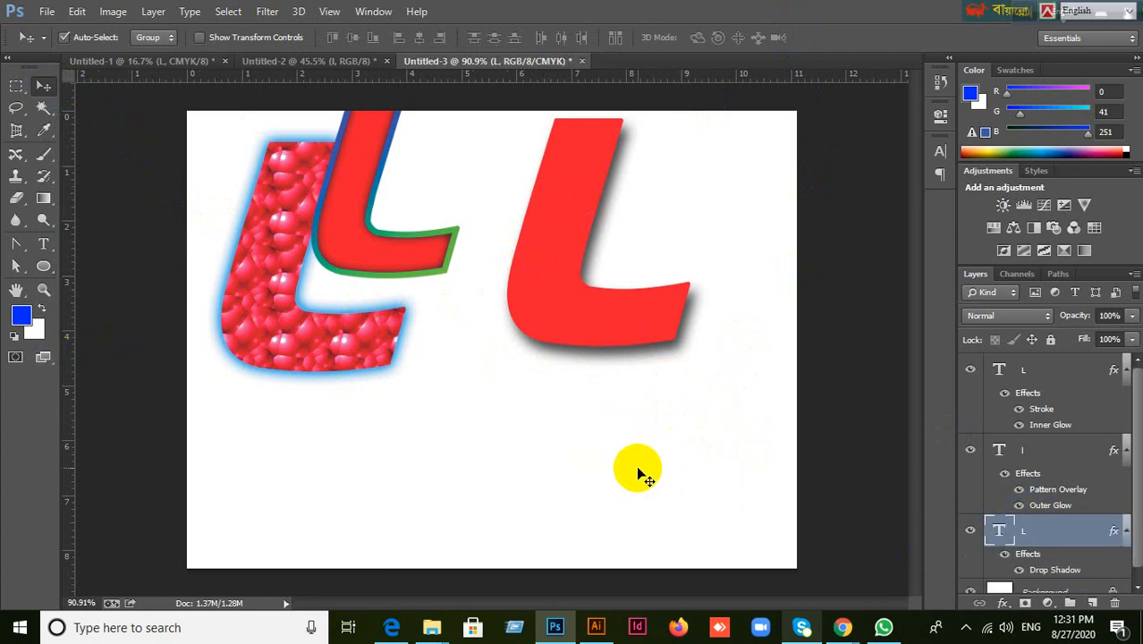
pyautogui.hotkey('ctrl', 'z')
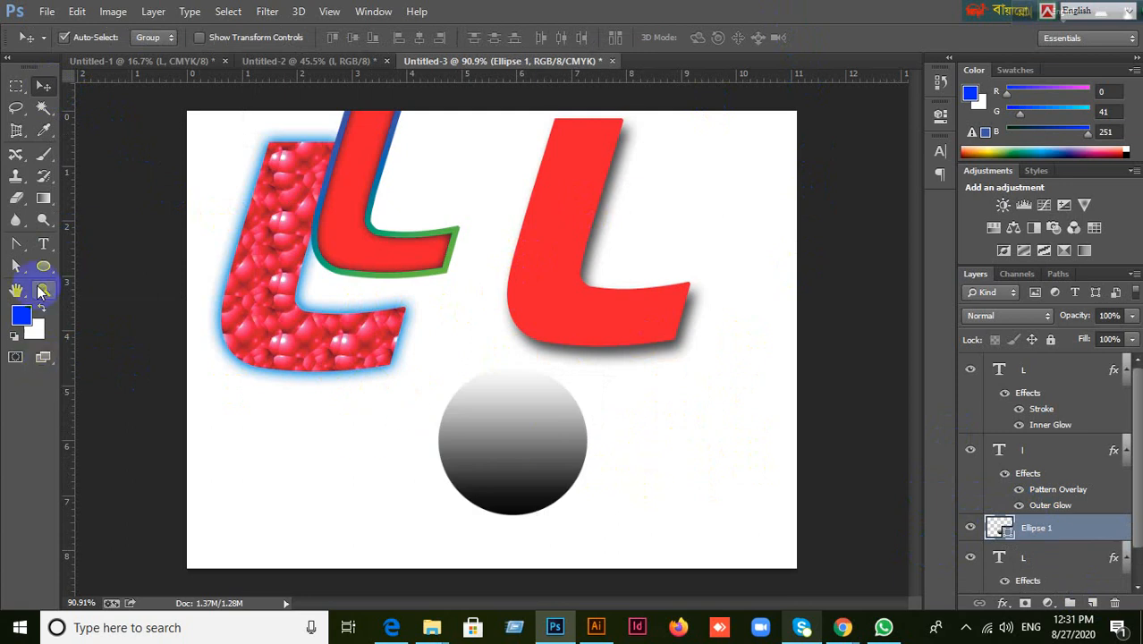
# Try the pattern and gradient fills on the circle shape, and set its fill to solid black.
pyautogui.click(43, 266)
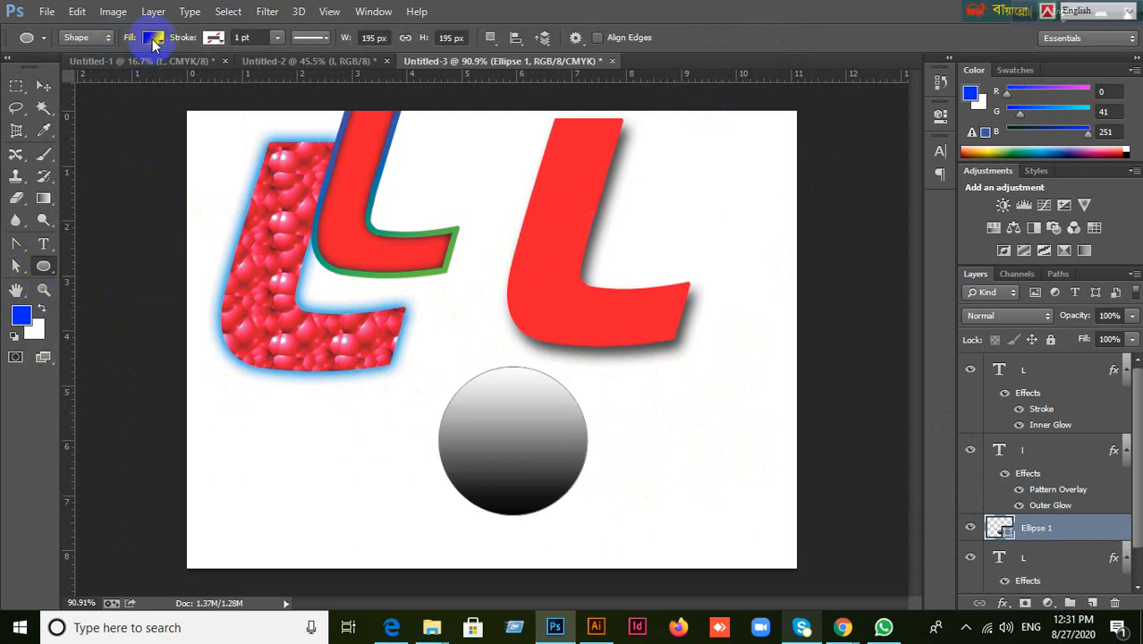
pyautogui.click(153, 38)
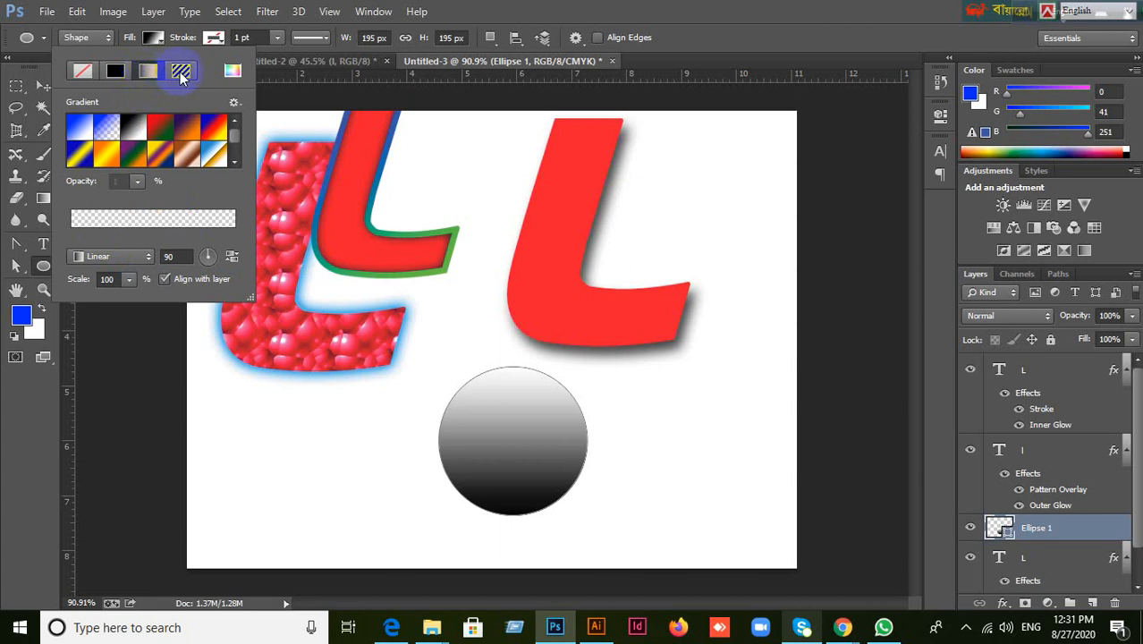
pyautogui.click(181, 73)
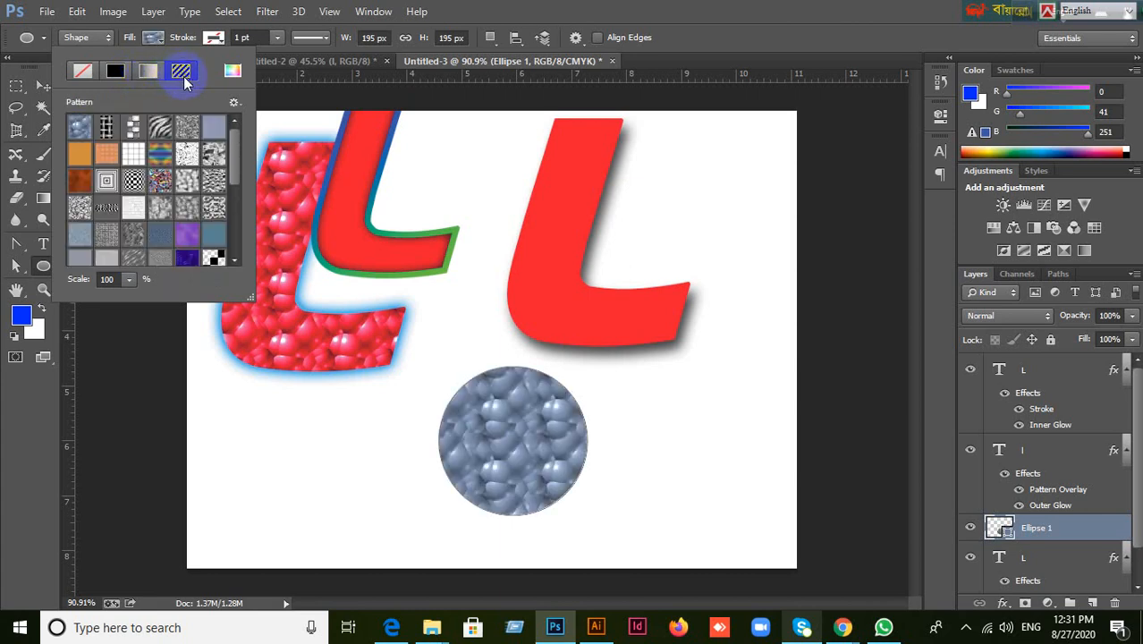
pyautogui.click(149, 72)
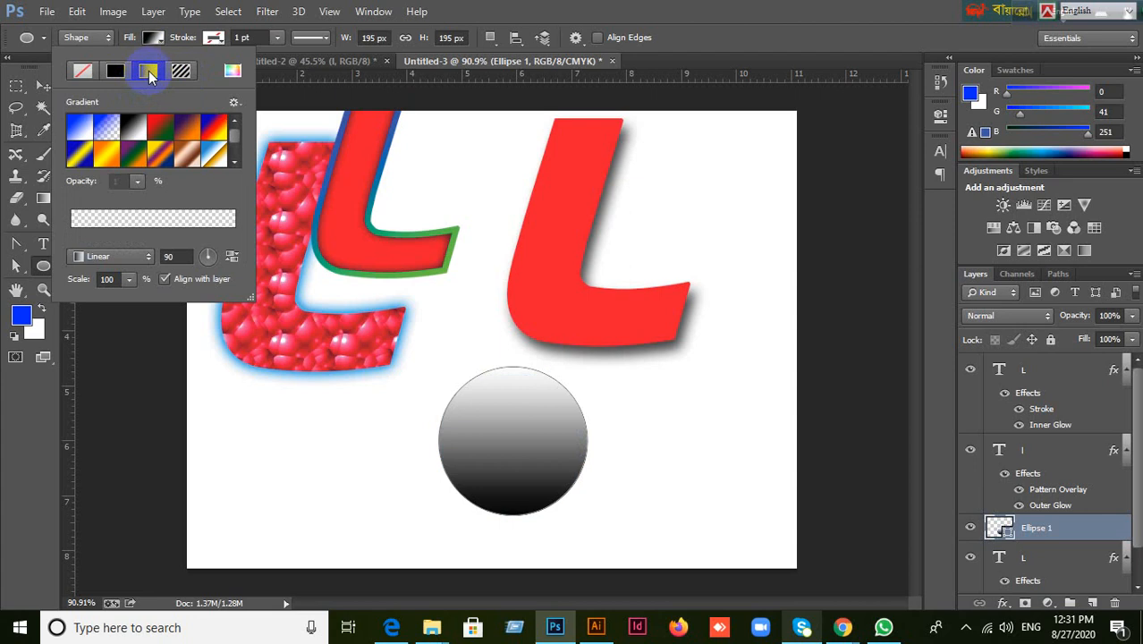
pyautogui.click(114, 71)
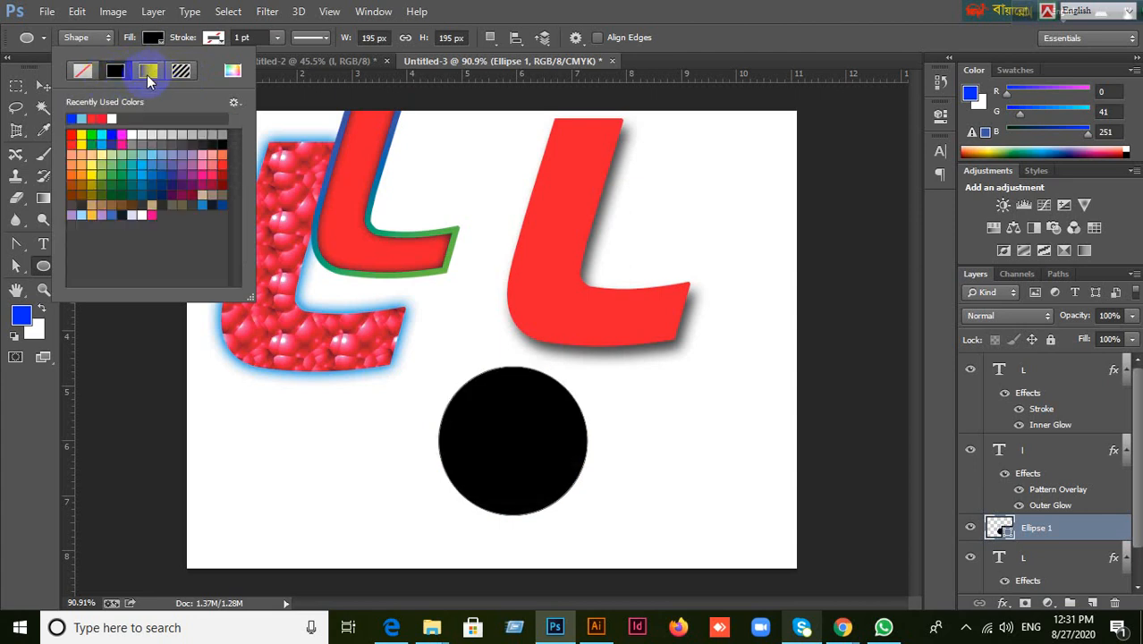
pyautogui.click(527, 301)
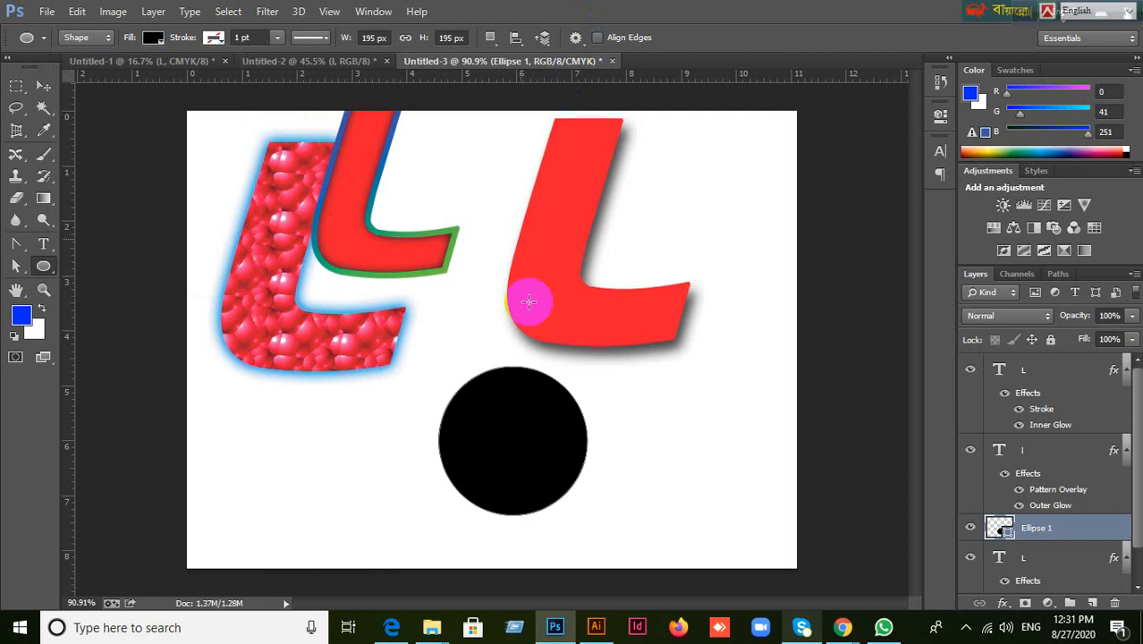
# Move the black circle slightly up and to the left, and recolour its solid fill bright red.
pyautogui.click(43, 86)
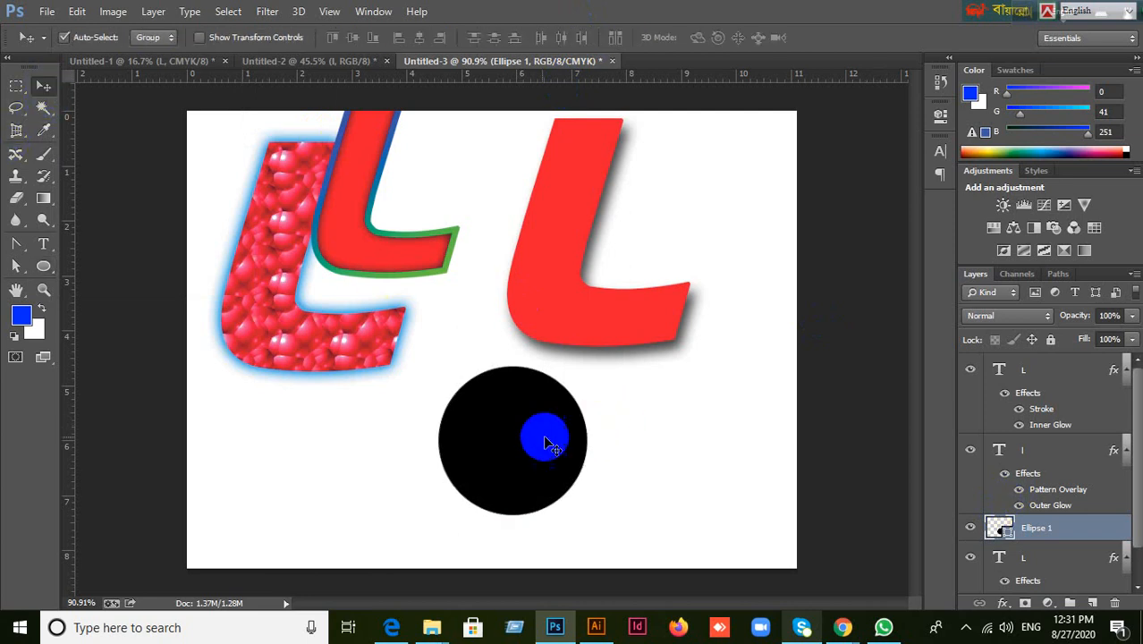
pyautogui.moveTo(543, 442); pyautogui.dragTo(518, 416)
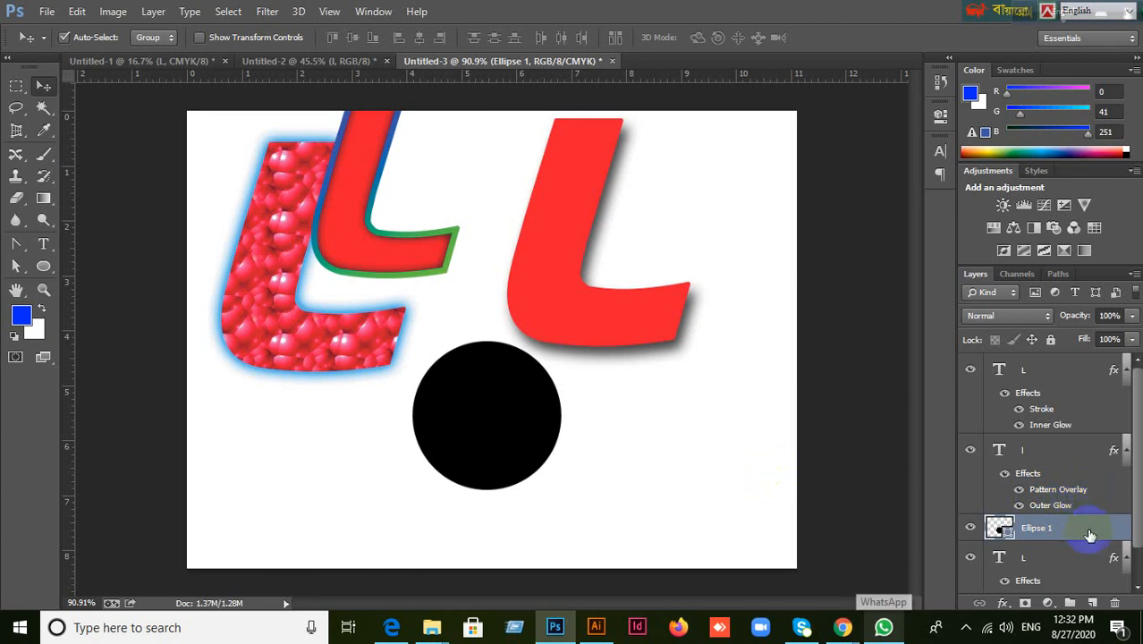
pyautogui.doubleClick(1003, 530)
pyautogui.moveTo(811, 383); pyautogui.dragTo(860, 332)
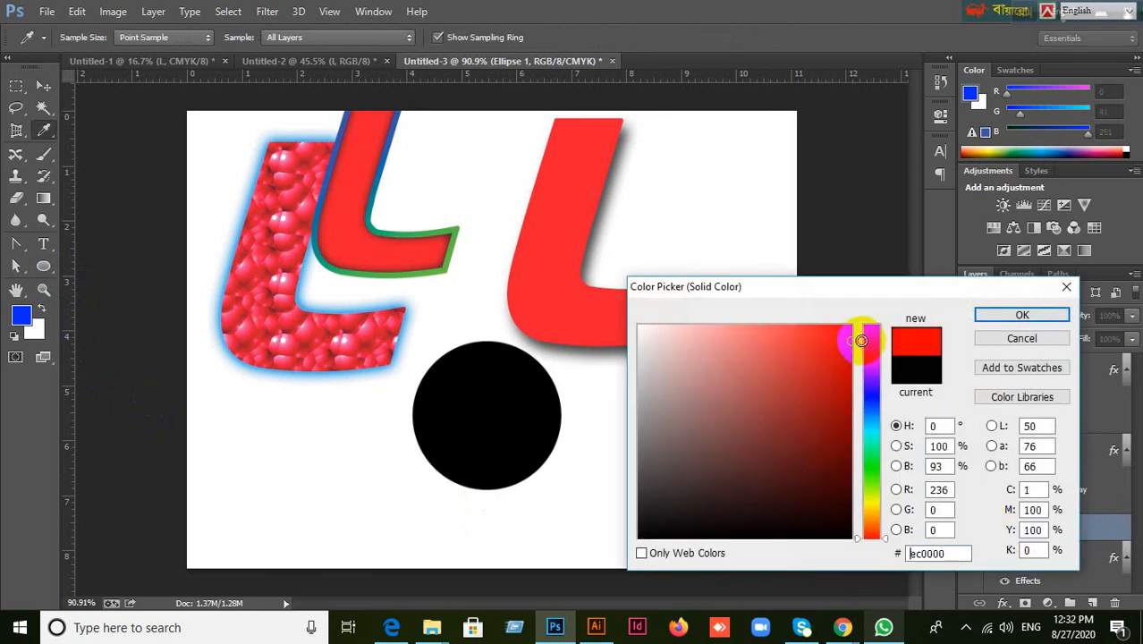
pyautogui.click(1022, 315)
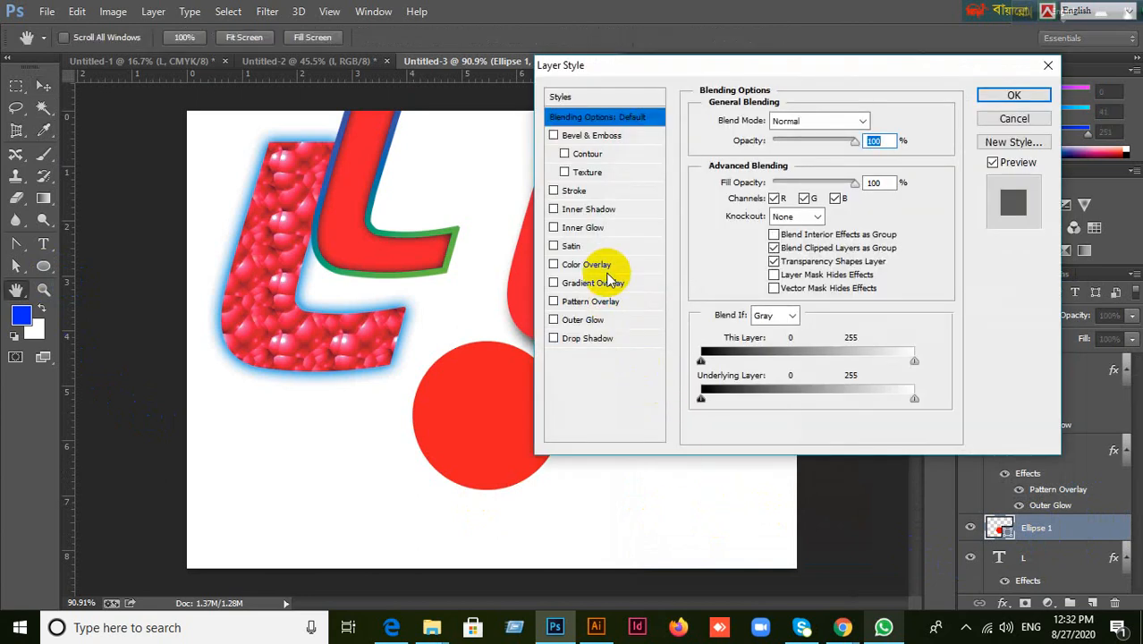
# Try a Satin layer style on the red circle with 31 px distance, 49 px size and a single-peak contour, and discard it.
pyautogui.click(571, 246)
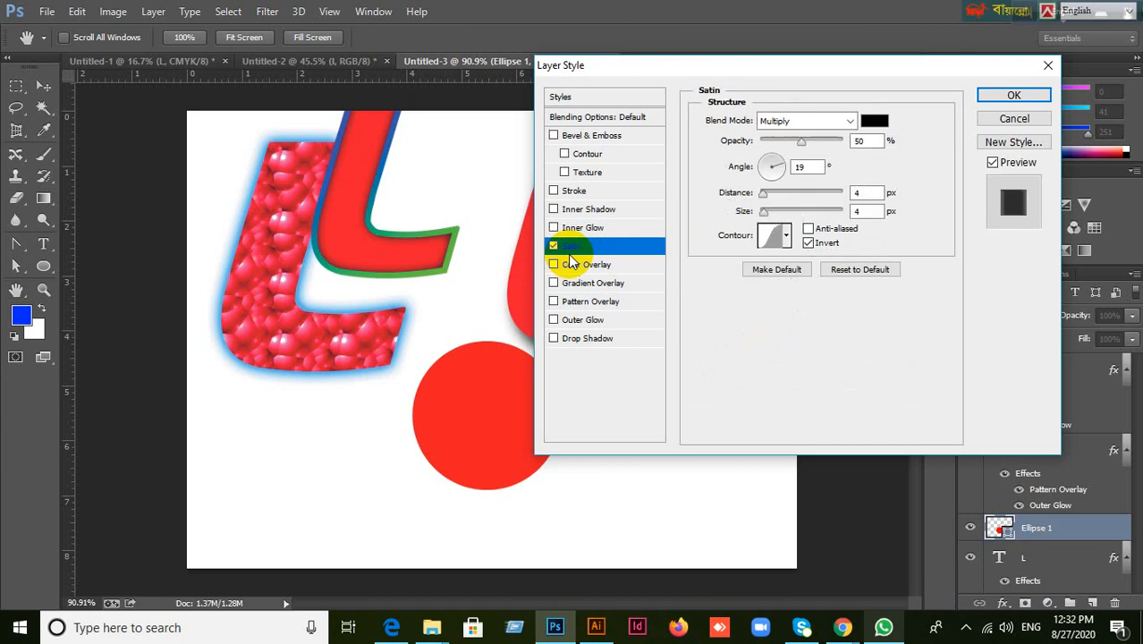
pyautogui.moveTo(899, 70); pyautogui.dragTo(1033, 58)
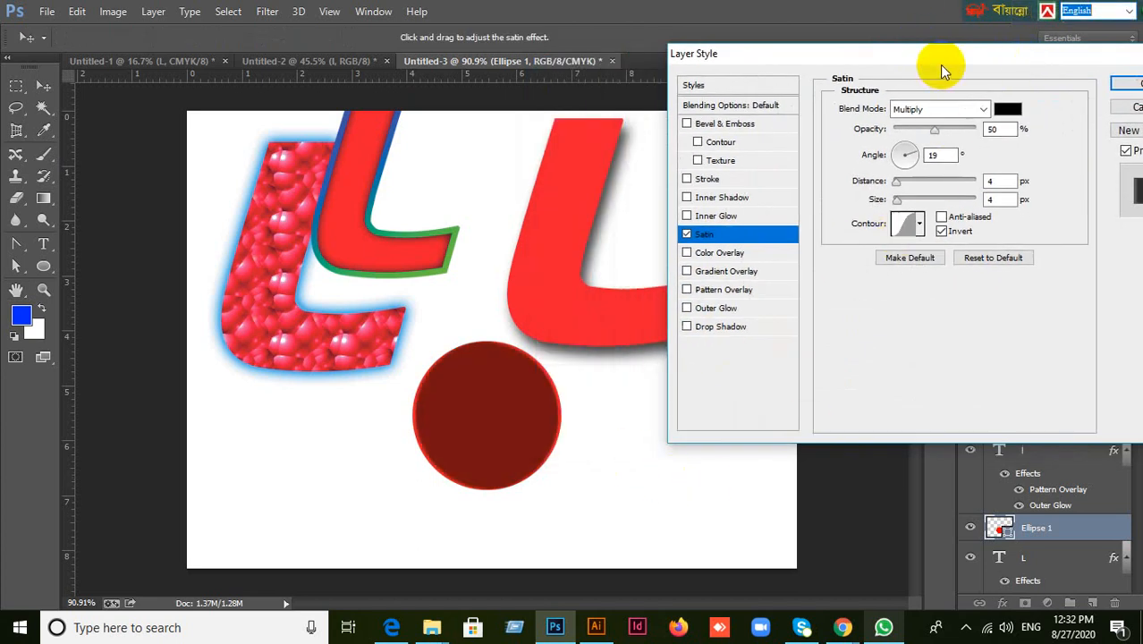
pyautogui.moveTo(895, 56); pyautogui.dragTo(872, 51)
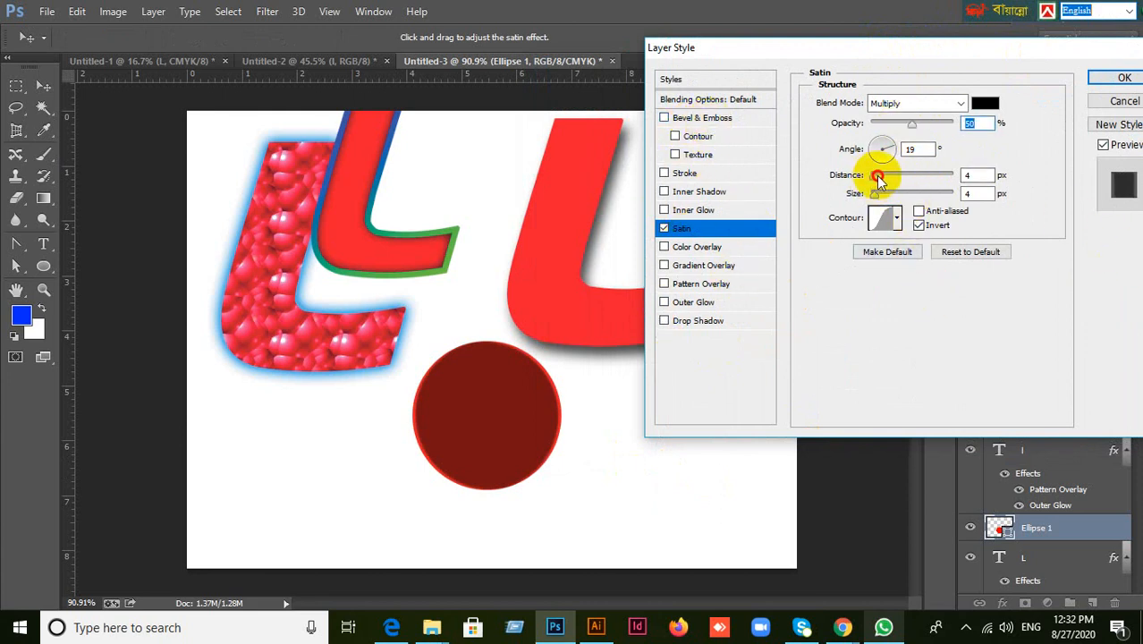
pyautogui.moveTo(878, 179)
pyautogui.mouseDown()
pyautogui.moveTo(893, 178)
pyautogui.moveTo(896, 205)
pyautogui.moveTo(888, 183)
pyautogui.moveTo(909, 176)
pyautogui.moveTo(884, 198)
pyautogui.moveTo(903, 195)
pyautogui.mouseUp()
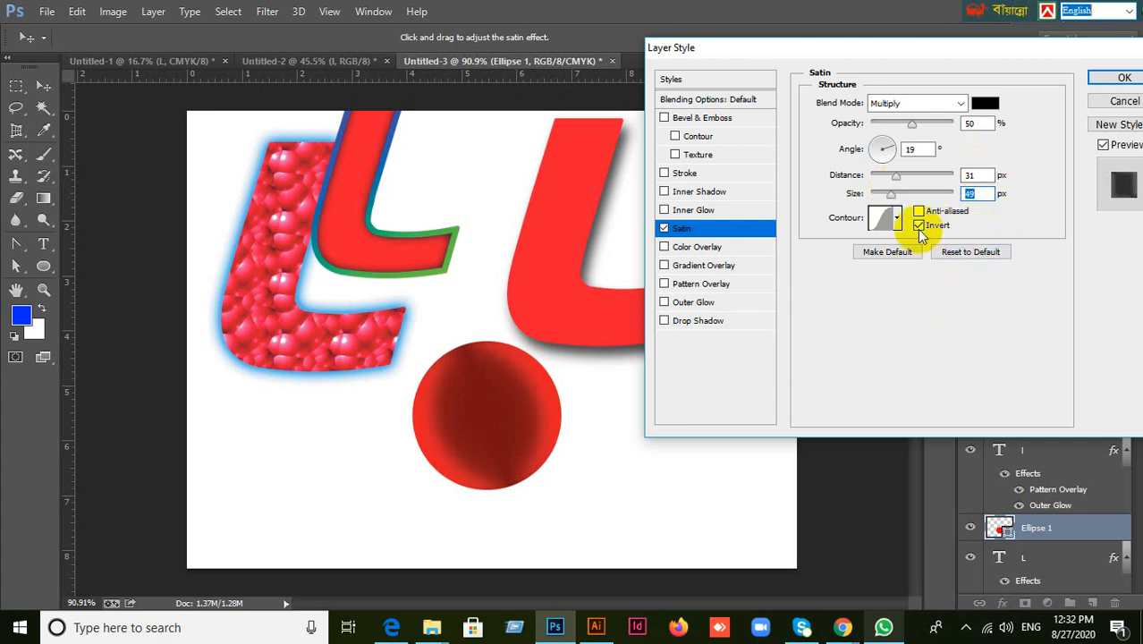
pyautogui.click(898, 218)
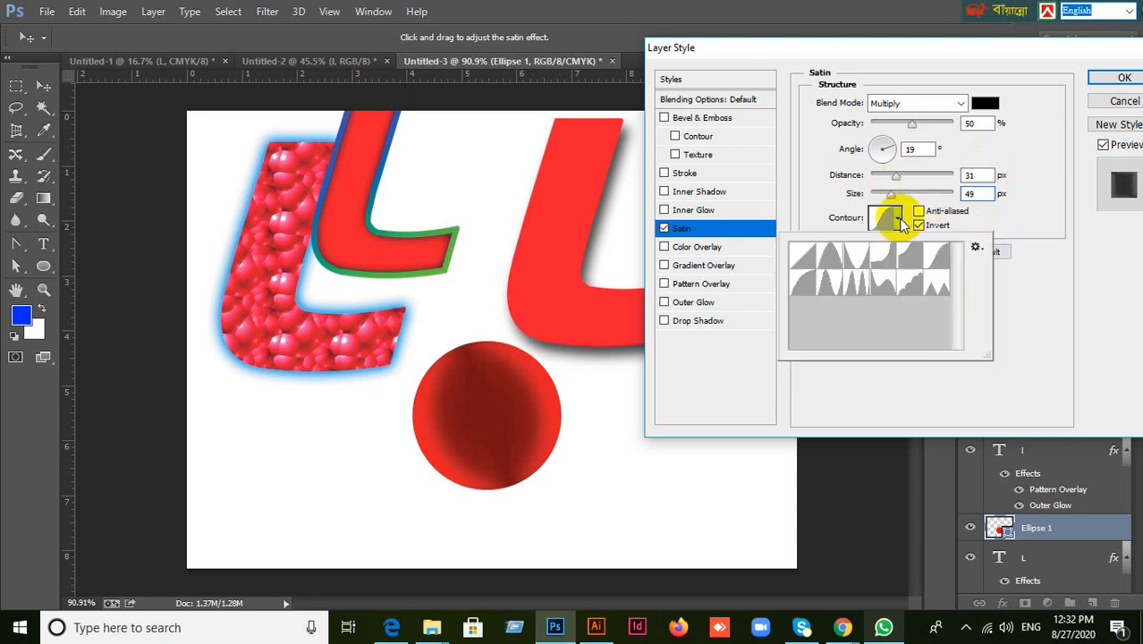
pyautogui.click(845, 268)
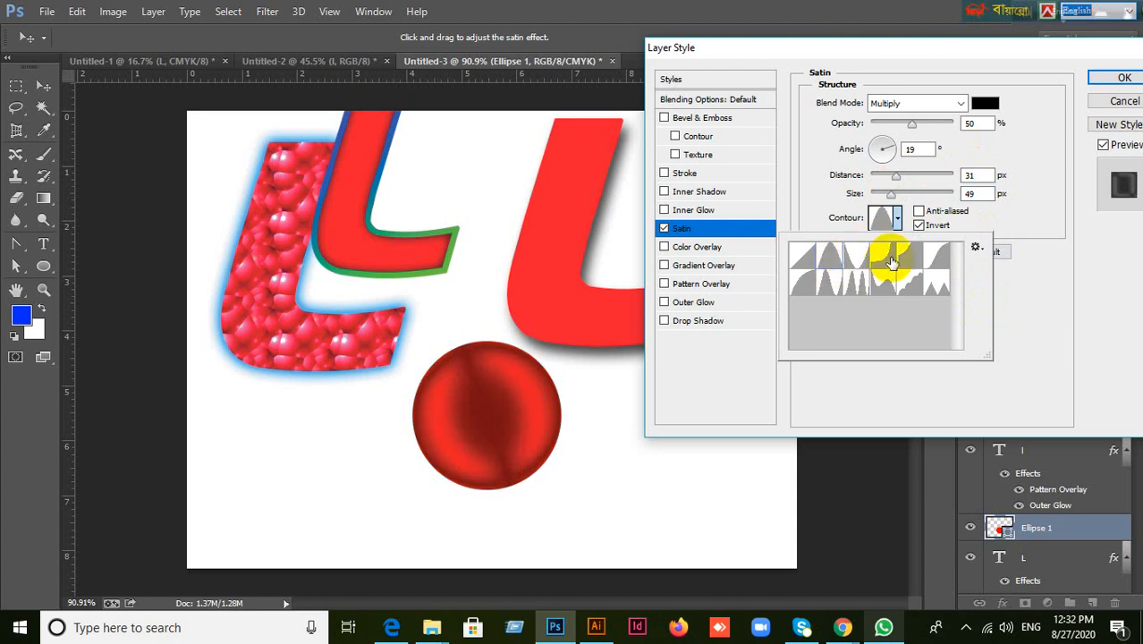
pyautogui.moveTo(1051, 65); pyautogui.dragTo(958, 81)
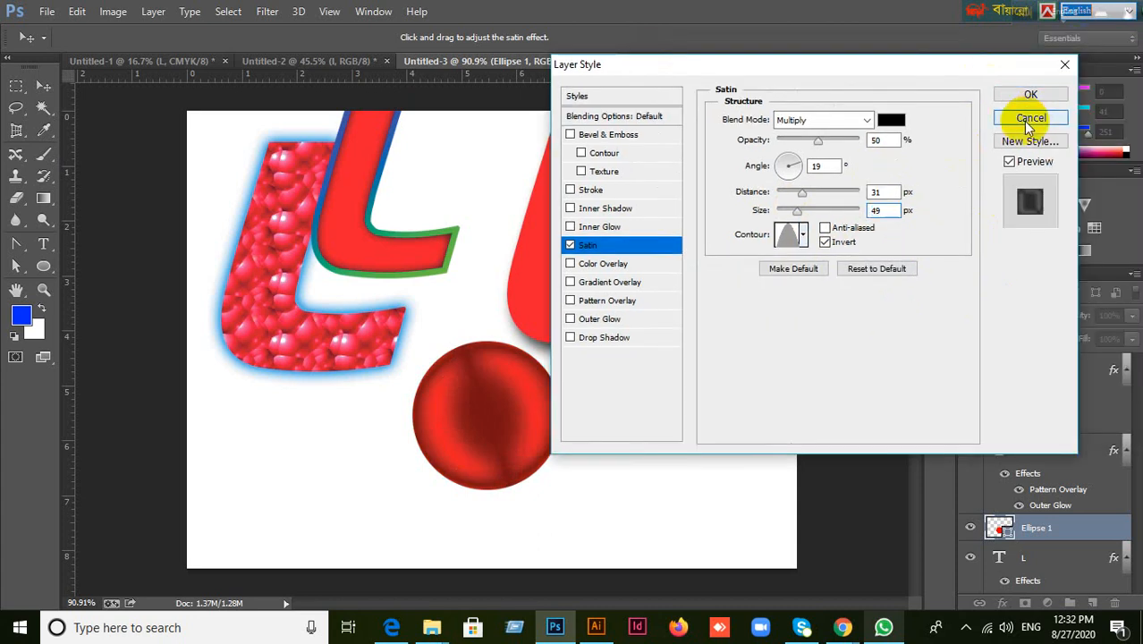
pyautogui.click(1029, 119)
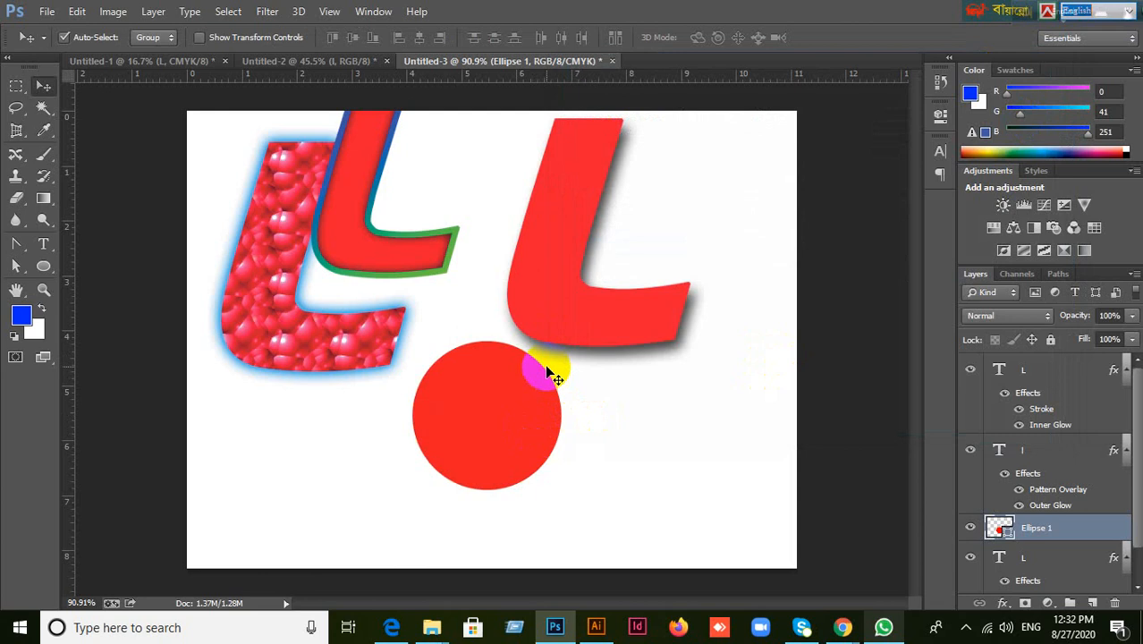
# Apply a Satin layer style to the red circle with a distance of 35 px and an opacity of 49%.
pyautogui.doubleClick(1061, 528)
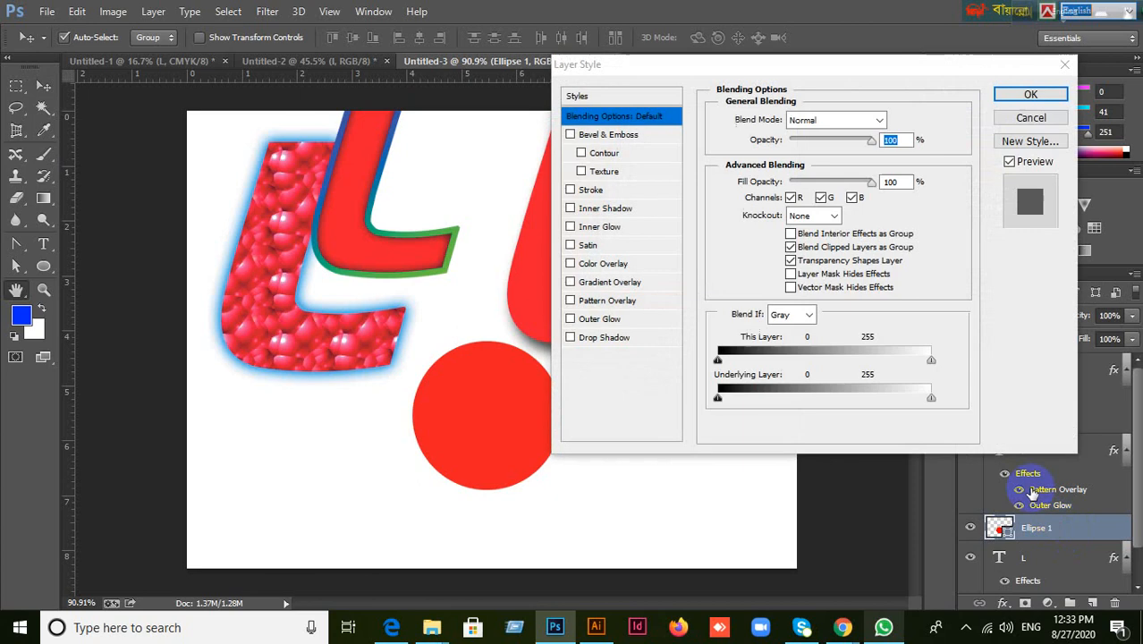
pyautogui.click(588, 247)
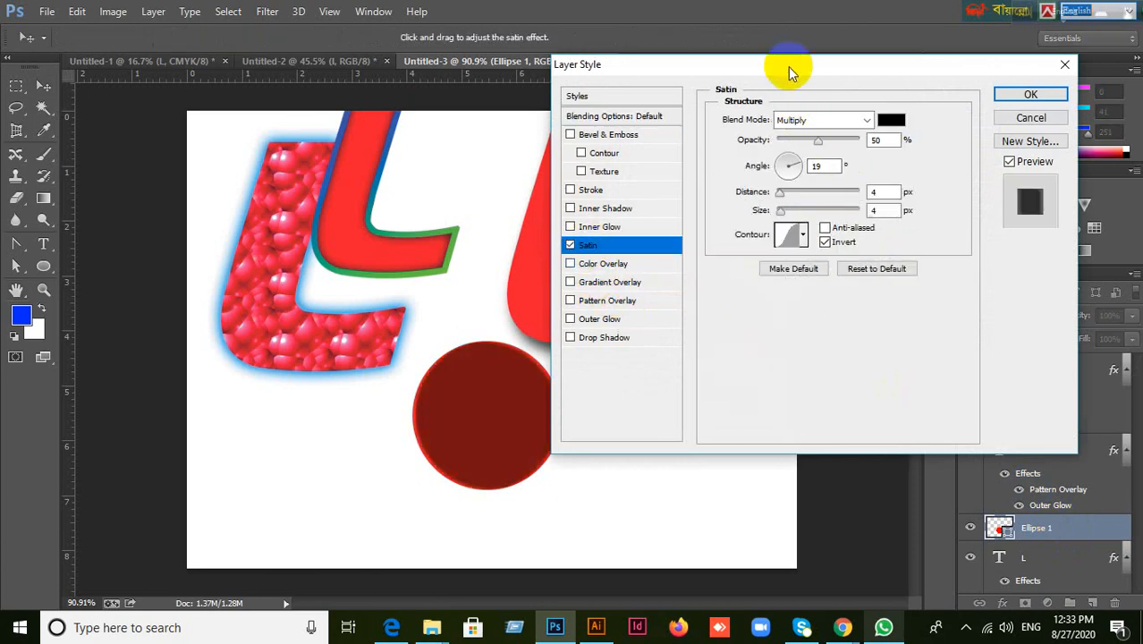
pyautogui.moveTo(788, 66); pyautogui.dragTo(830, 64)
pyautogui.moveTo(823, 195); pyautogui.dragTo(848, 195)
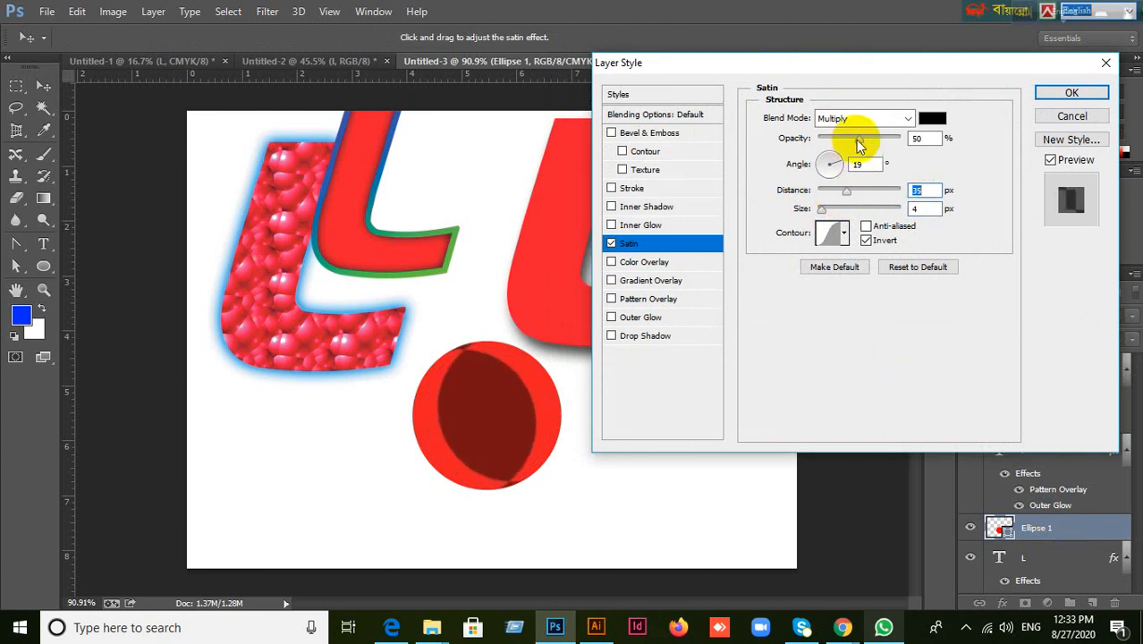
pyautogui.moveTo(859, 138)
pyautogui.mouseDown()
pyautogui.moveTo(836, 143)
pyautogui.moveTo(855, 141)
pyautogui.mouseUp()
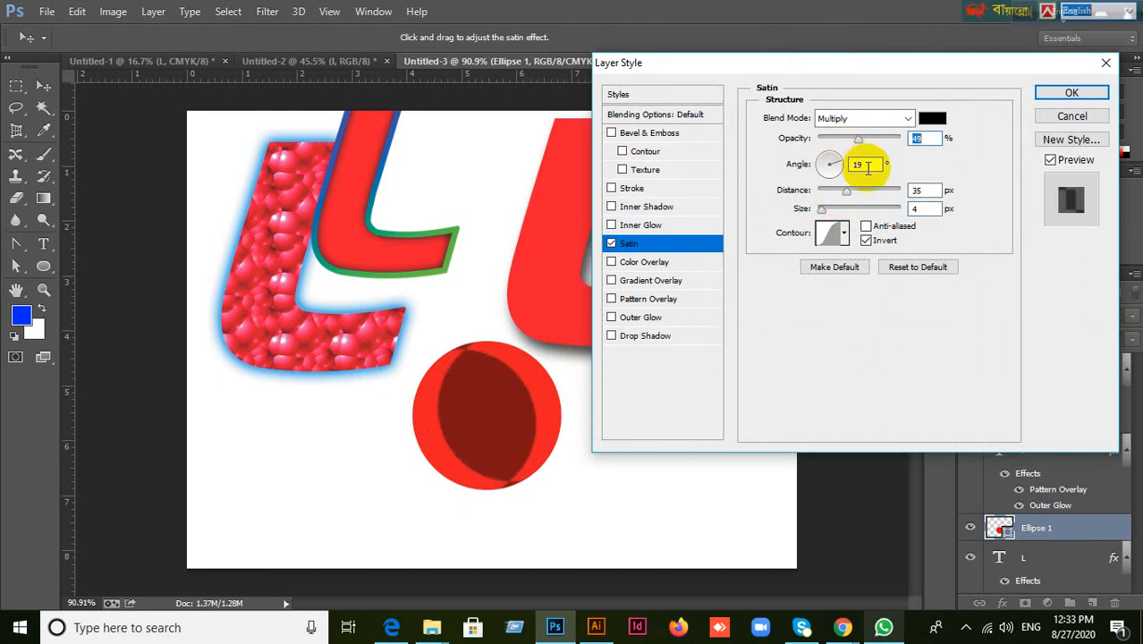
# Set the Satin effect's angle to 94° and its size to 21 px.
pyautogui.scroll(15, 869, 167)
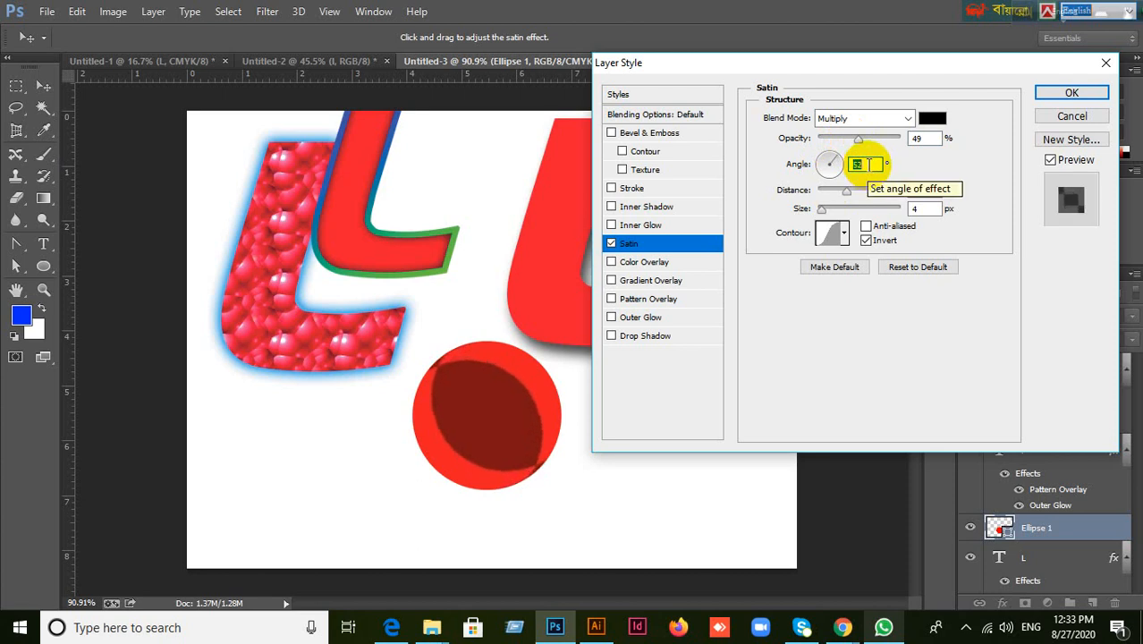
pyautogui.scroll(5, 869, 166)
pyautogui.scroll(15, 868, 165)
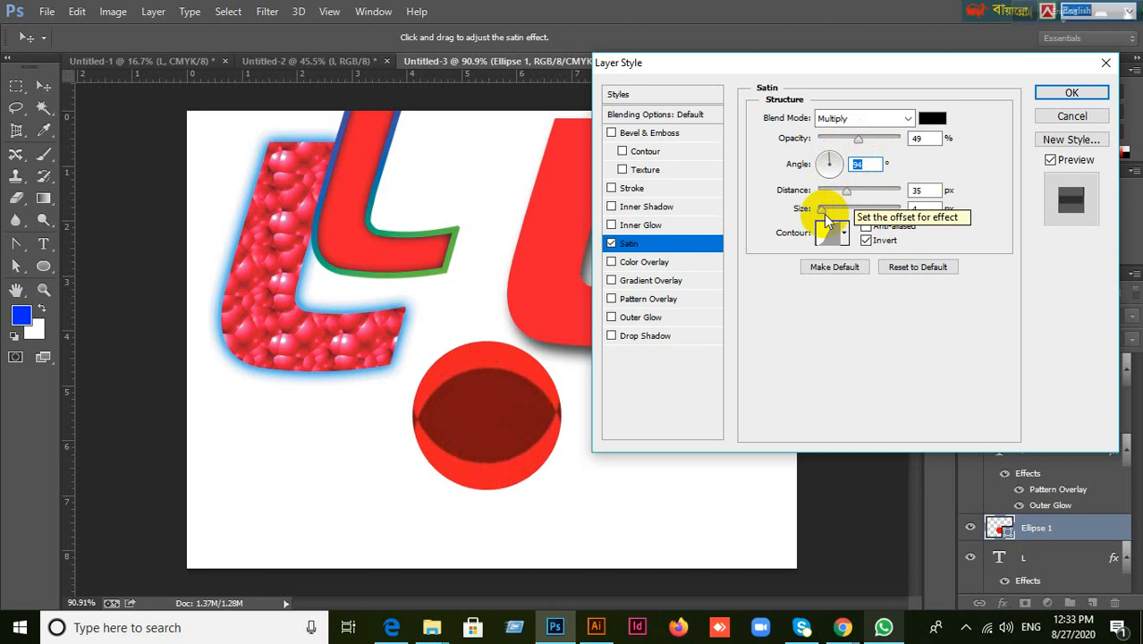
pyautogui.moveTo(821, 214); pyautogui.dragTo(836, 217)
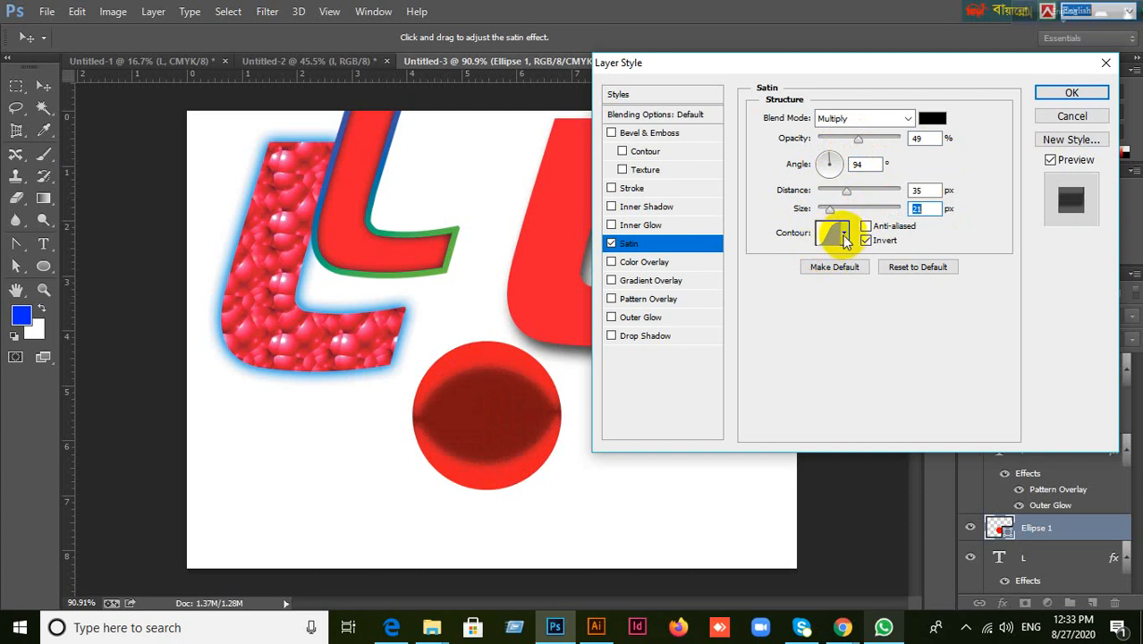
# Try several contour presets on the Satin effect and choose the Linear one.
pyautogui.click(842, 236)
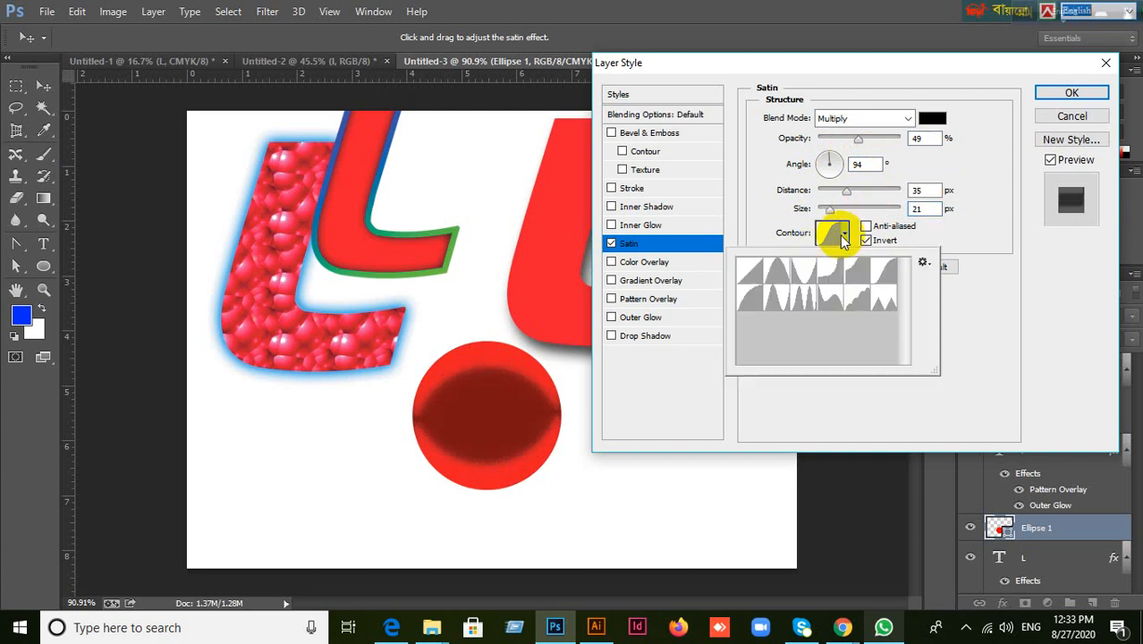
pyautogui.click(799, 273)
pyautogui.click(839, 277)
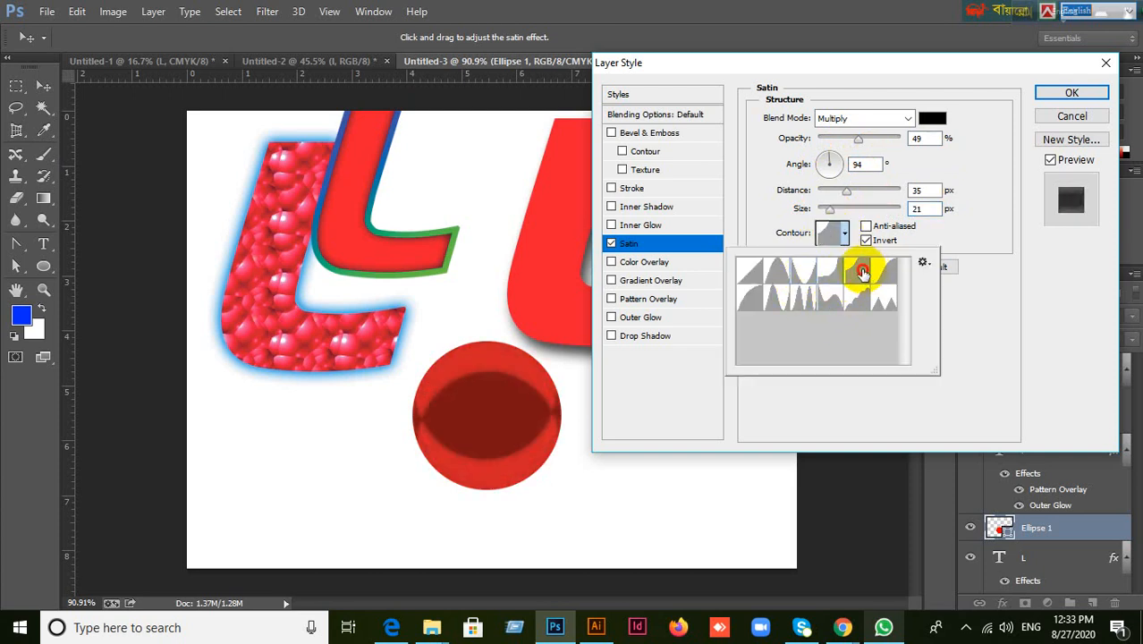
pyautogui.click(862, 268)
pyautogui.click(883, 267)
pyautogui.click(890, 304)
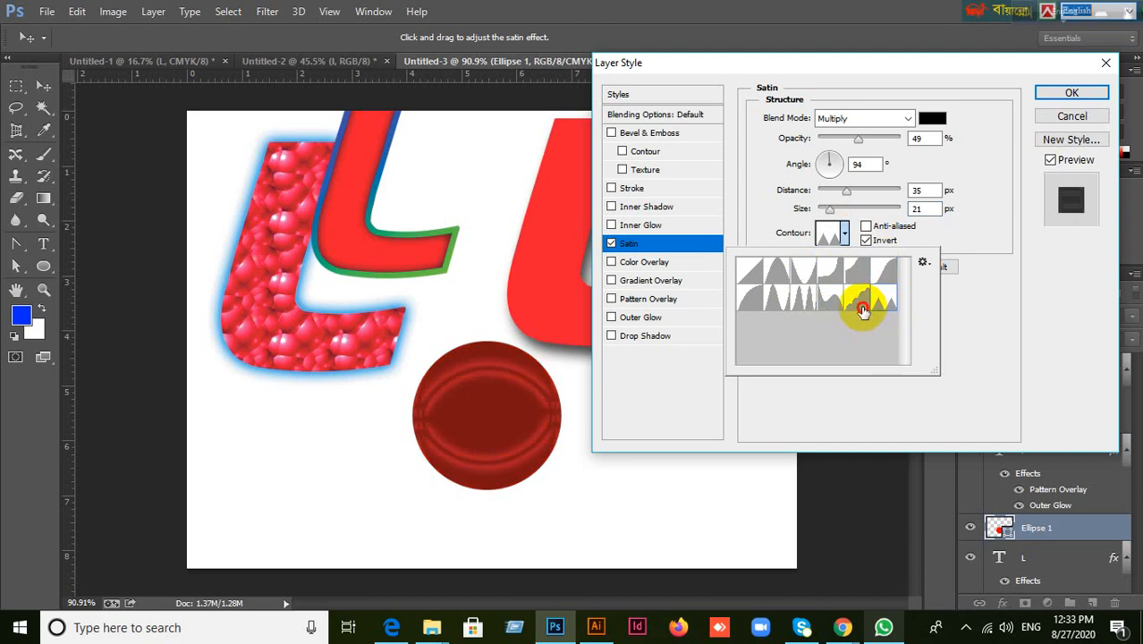
pyautogui.click(861, 304)
pyautogui.click(745, 271)
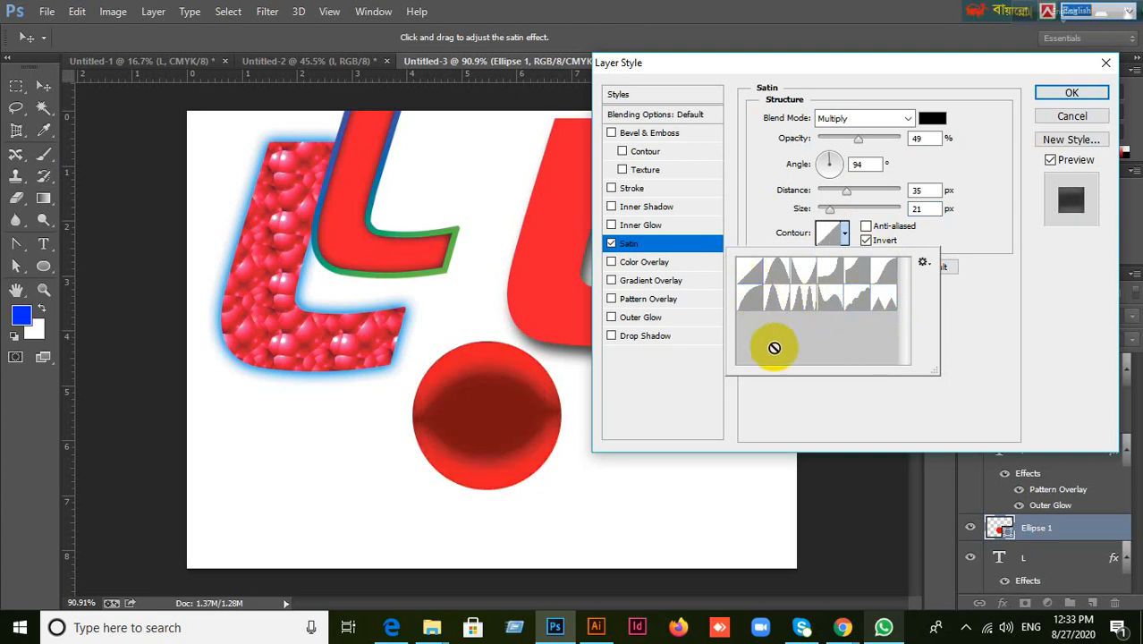
pyautogui.doubleClick(746, 272)
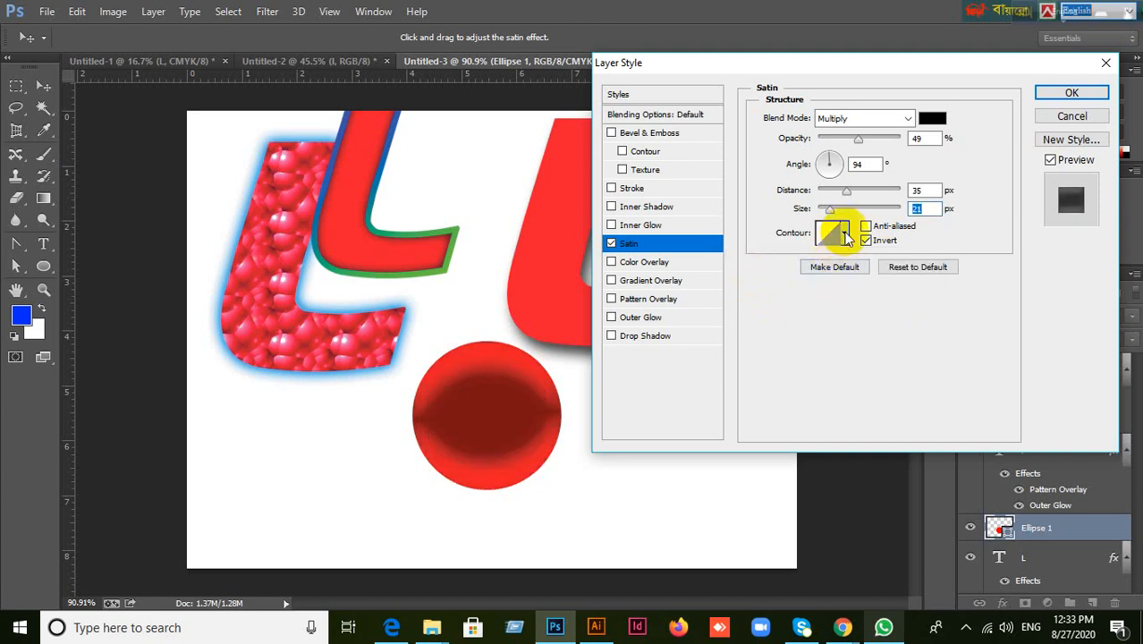
pyautogui.click(844, 233)
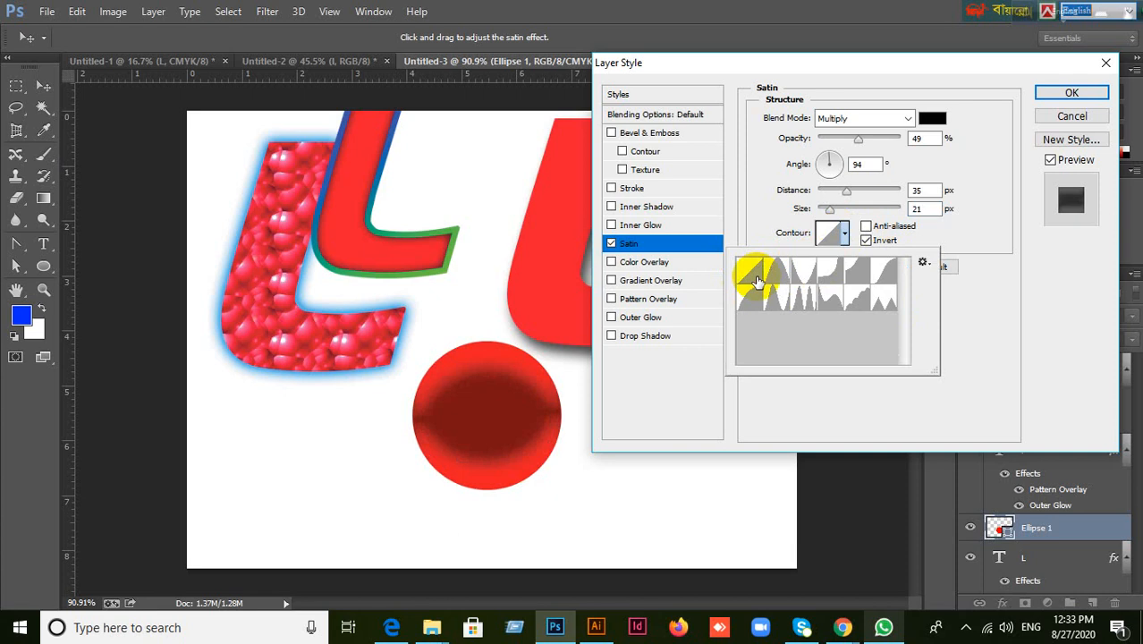
pyautogui.doubleClick(755, 283)
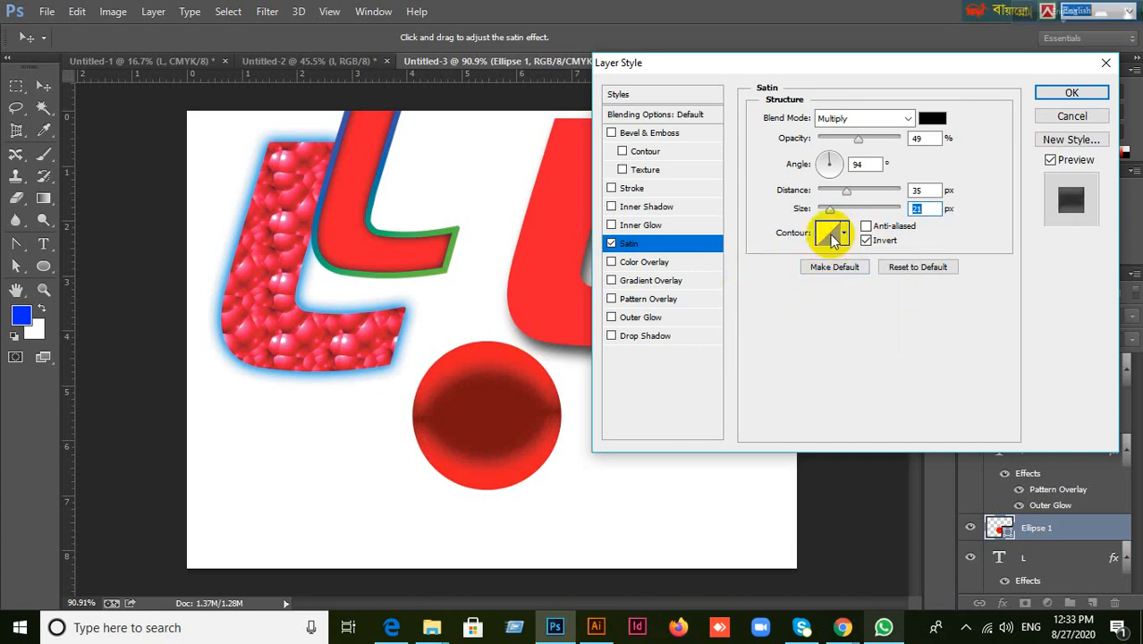
# Try a custom Satin contour by moving both curve endpoints and adding points, and discard the contour and the layer style.
pyautogui.click(829, 233)
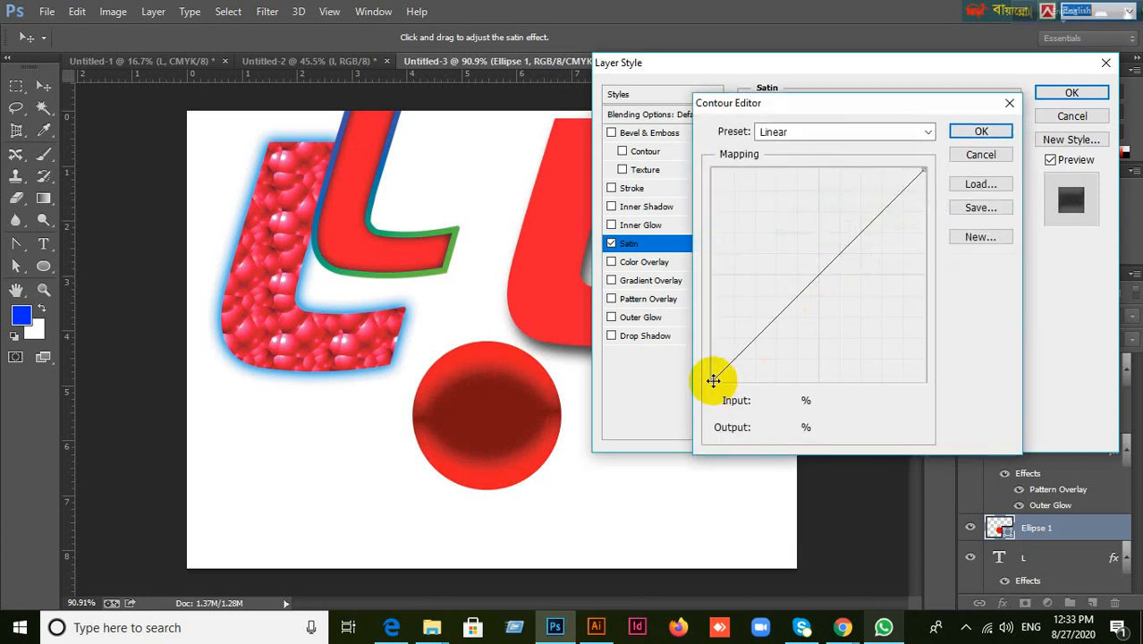
pyautogui.moveTo(713, 381); pyautogui.dragTo(658, 102)
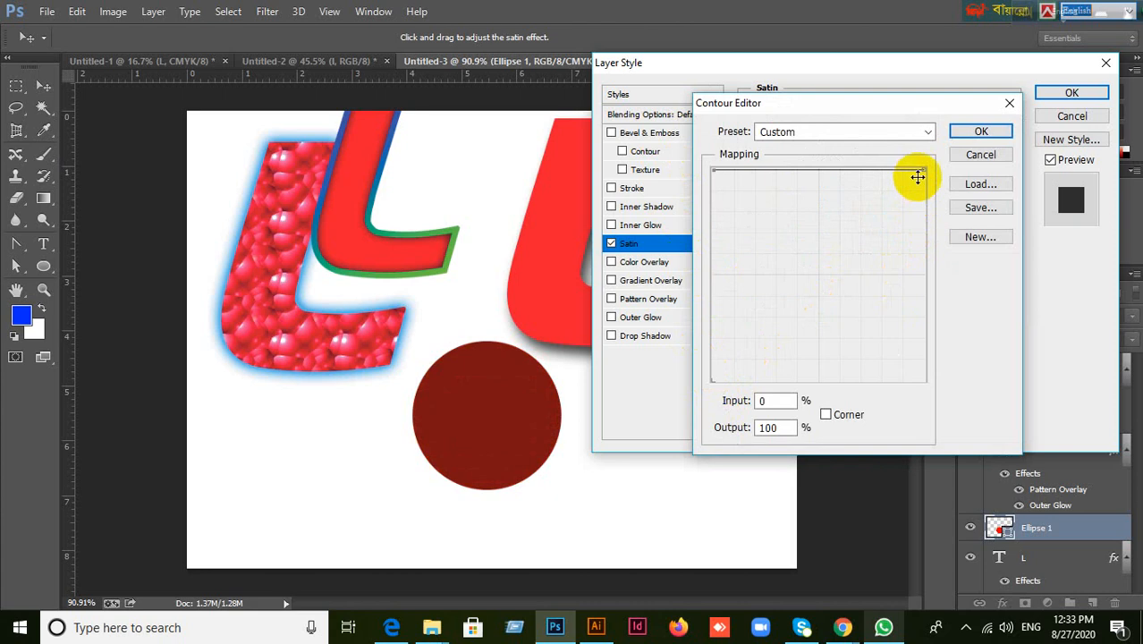
pyautogui.moveTo(922, 173); pyautogui.dragTo(946, 378)
pyautogui.moveTo(840, 294); pyautogui.dragTo(868, 247)
pyautogui.click(864, 335)
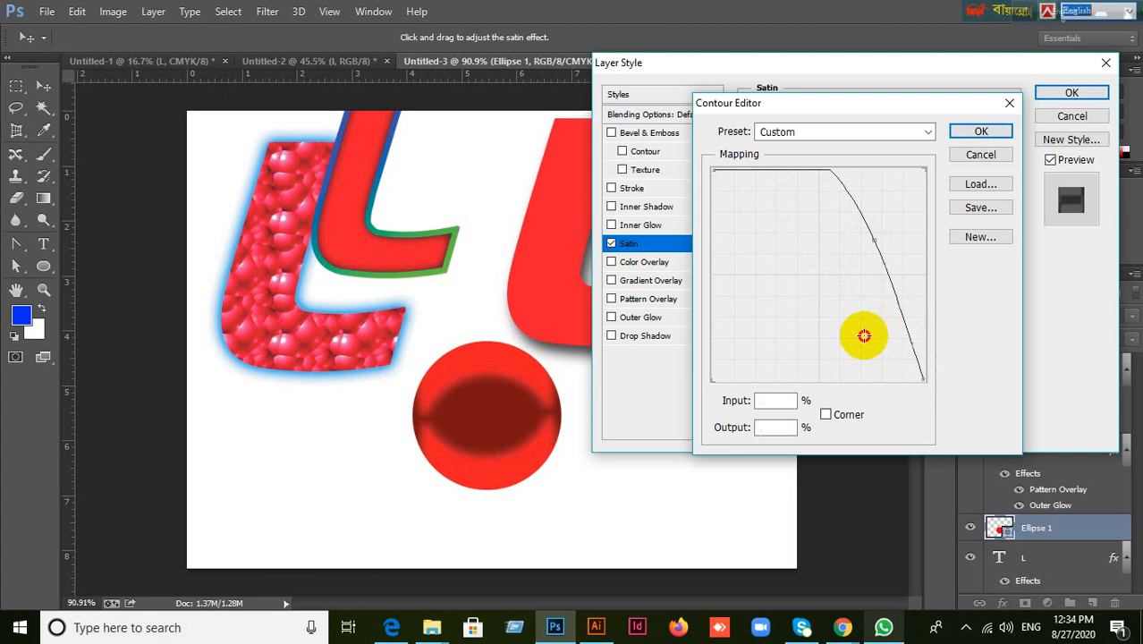
pyautogui.moveTo(904, 314); pyautogui.dragTo(861, 330)
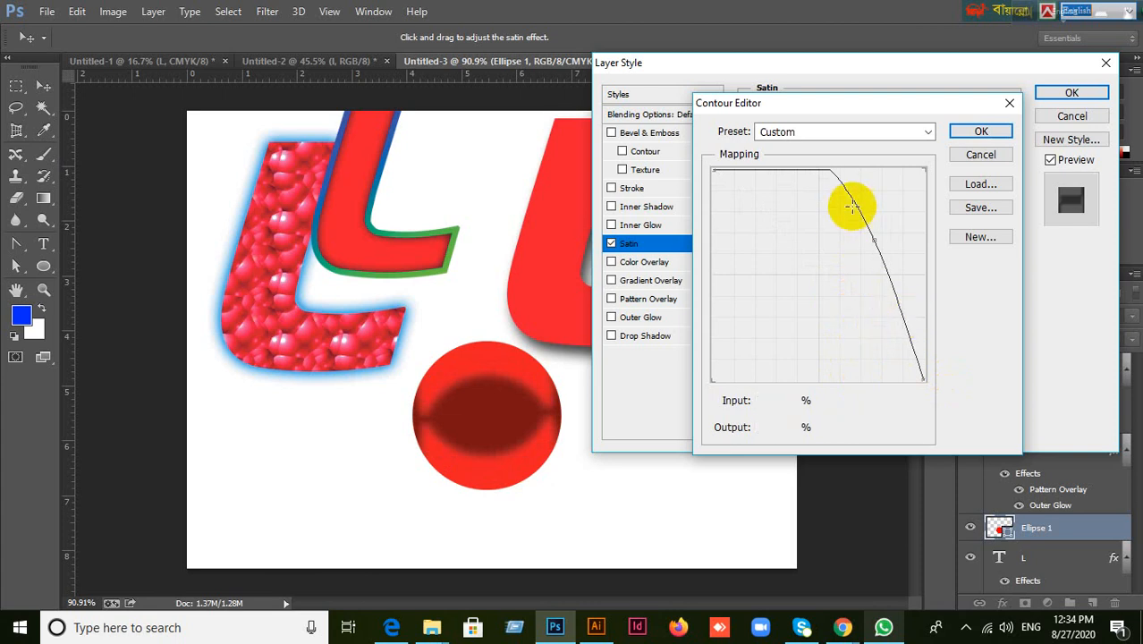
pyautogui.moveTo(854, 204)
pyautogui.mouseDown()
pyautogui.moveTo(875, 202)
pyautogui.moveTo(924, 287)
pyautogui.moveTo(837, 176)
pyautogui.moveTo(833, 198)
pyautogui.mouseUp()
pyautogui.moveTo(888, 288); pyautogui.dragTo(904, 266)
pyautogui.moveTo(850, 226); pyautogui.dragTo(844, 257)
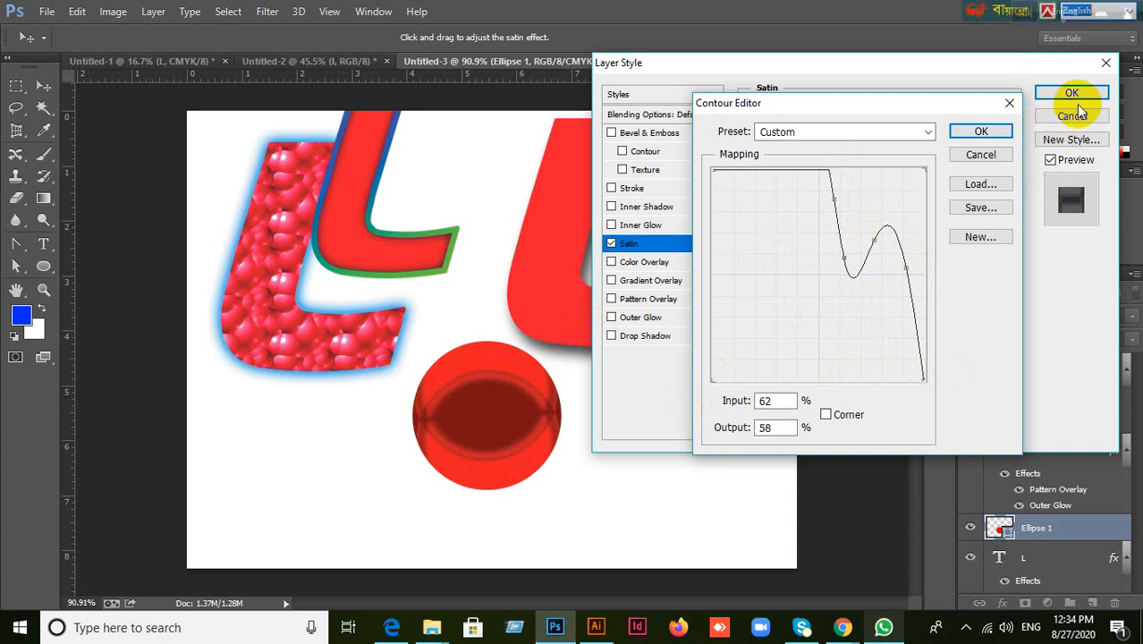
pyautogui.click(982, 155)
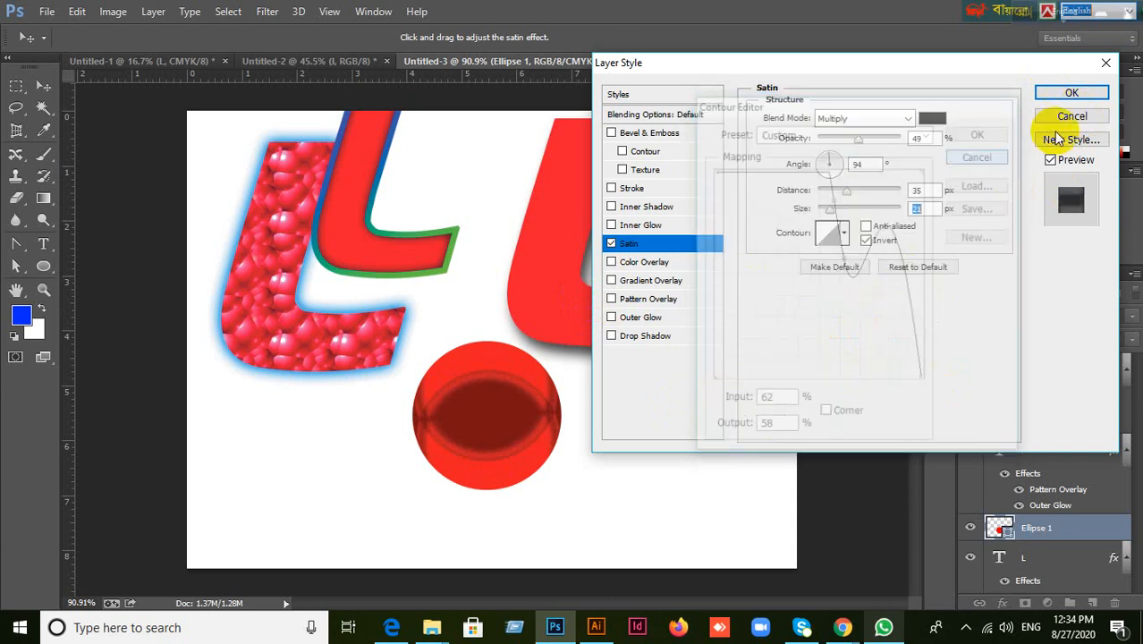
pyautogui.click(1078, 115)
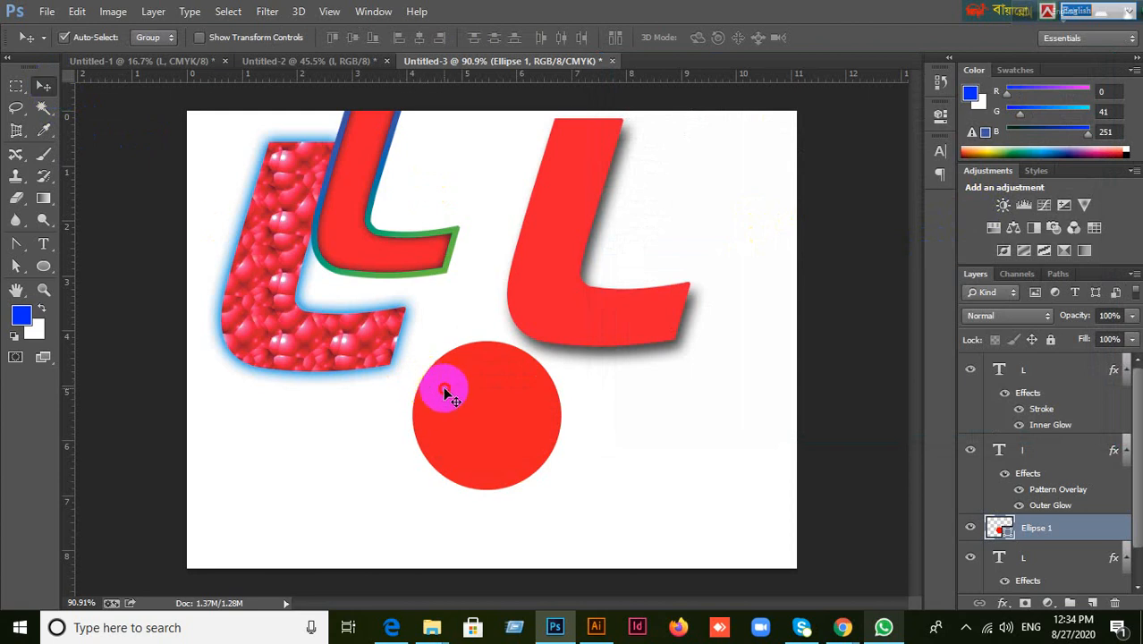
# Move the red circle slightly down and left, and enable Bevel & Emboss with Texture on its Ellipse 1 layer.
pyautogui.moveTo(493, 416); pyautogui.dragTo(487, 426)
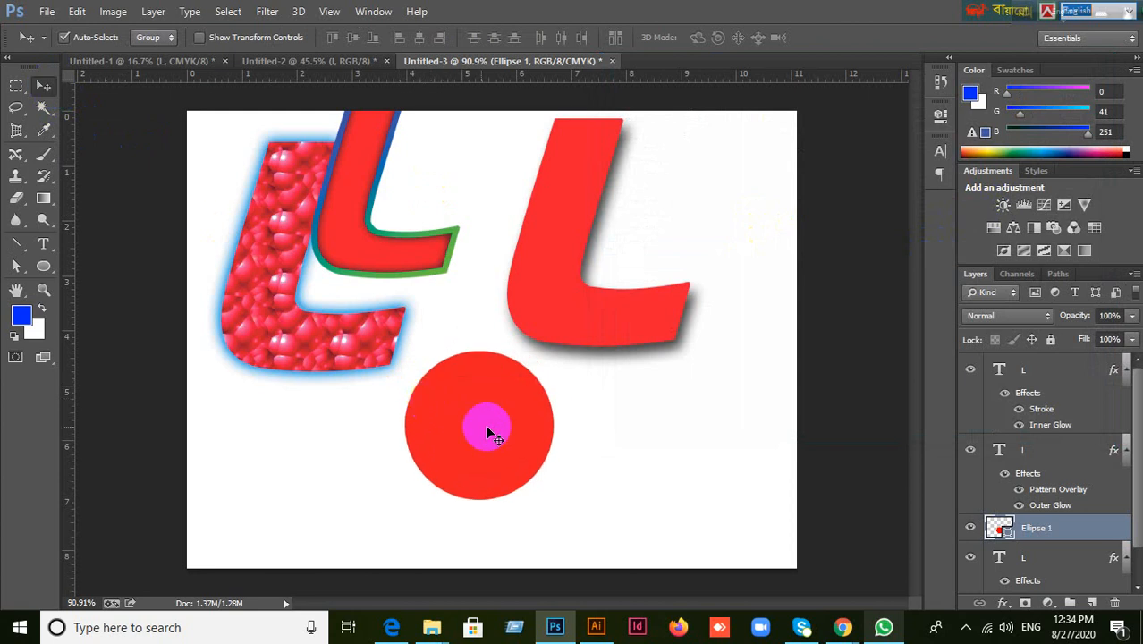
pyautogui.doubleClick(1081, 537)
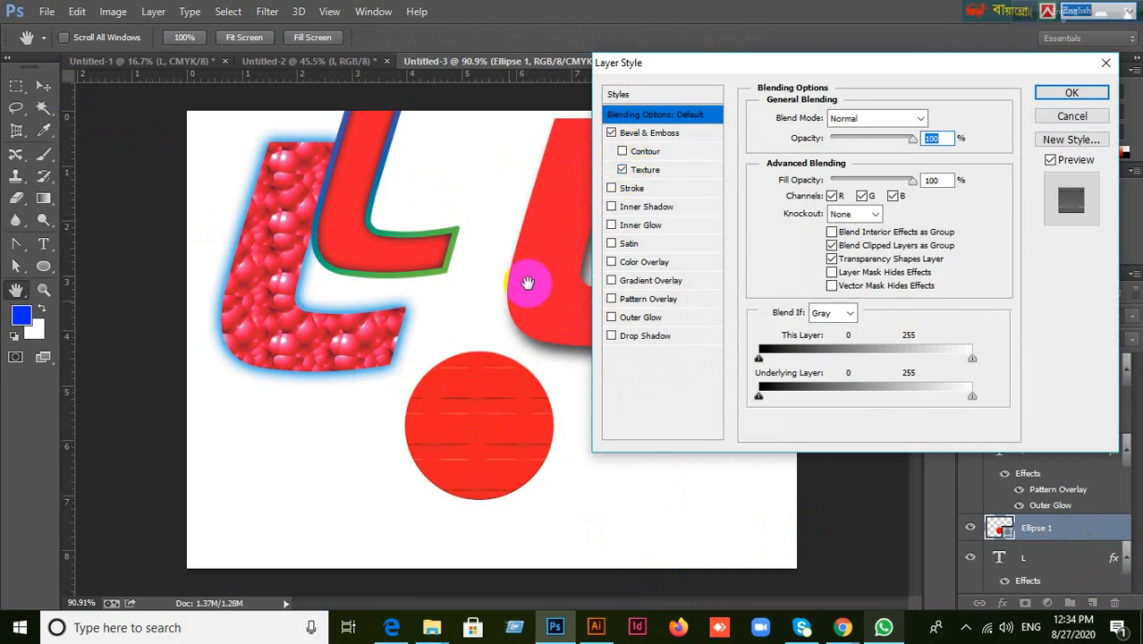
pyautogui.click(648, 171)
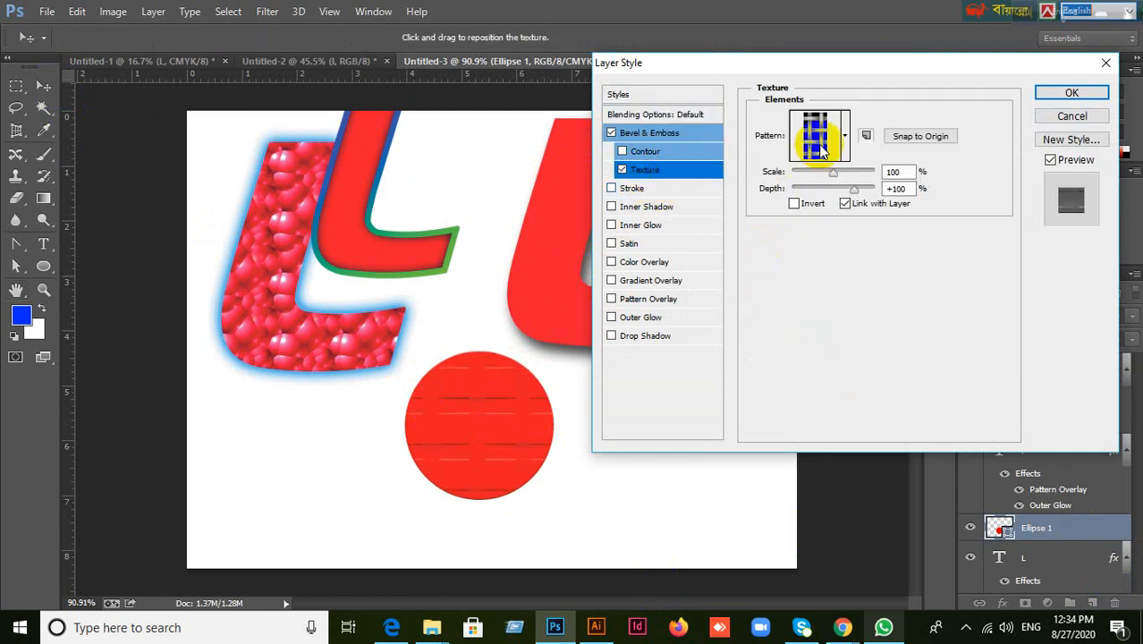
# Try several grayscale paper and printed texture patterns on the red circle's bevel.
pyautogui.click(844, 140)
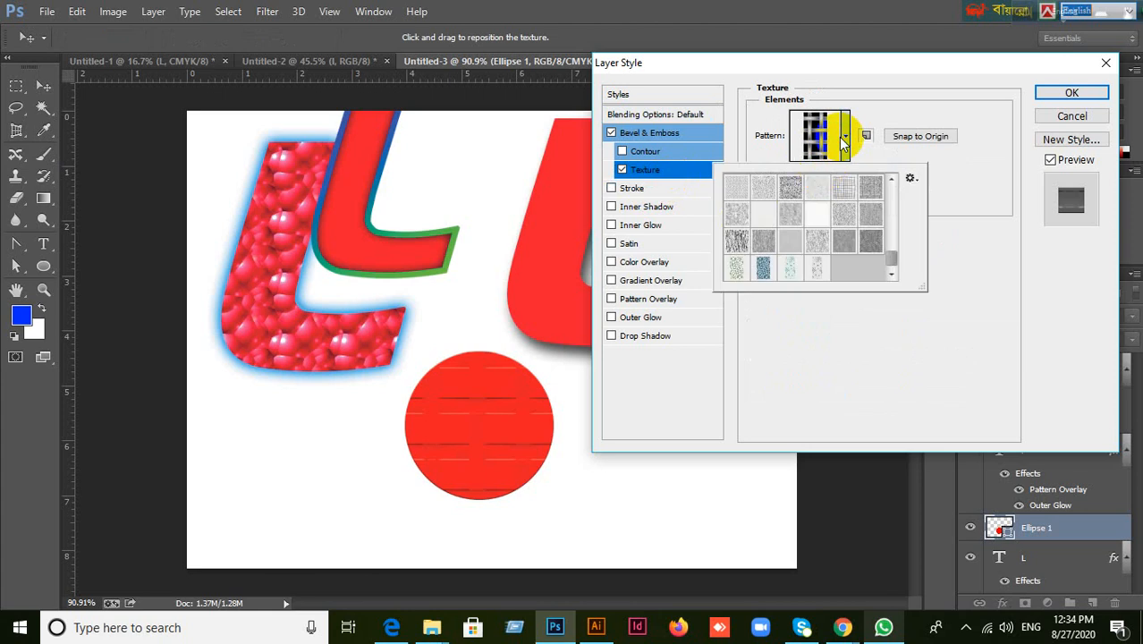
pyautogui.click(816, 191)
pyautogui.click(839, 191)
pyautogui.click(870, 188)
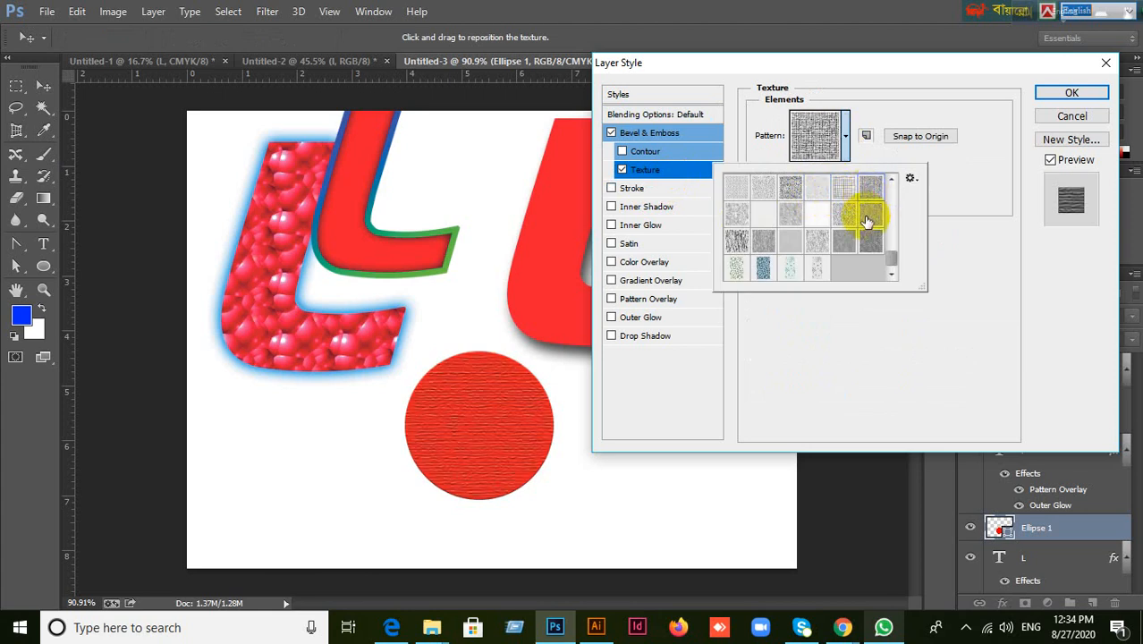
pyautogui.click(869, 215)
pyautogui.click(816, 242)
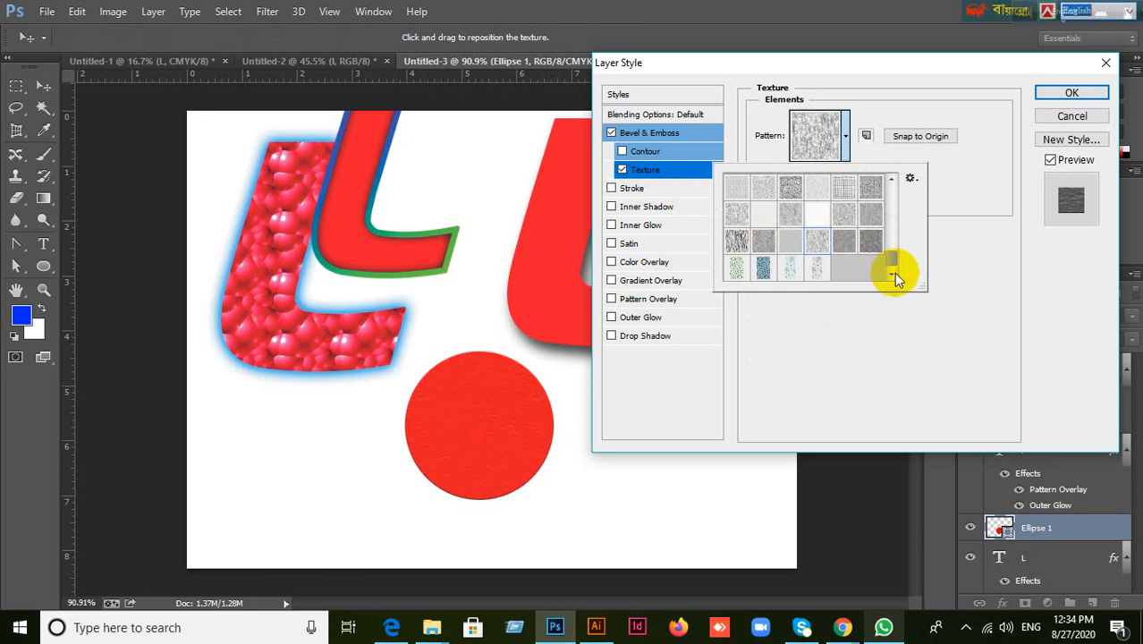
pyautogui.click(811, 267)
pyautogui.click(766, 271)
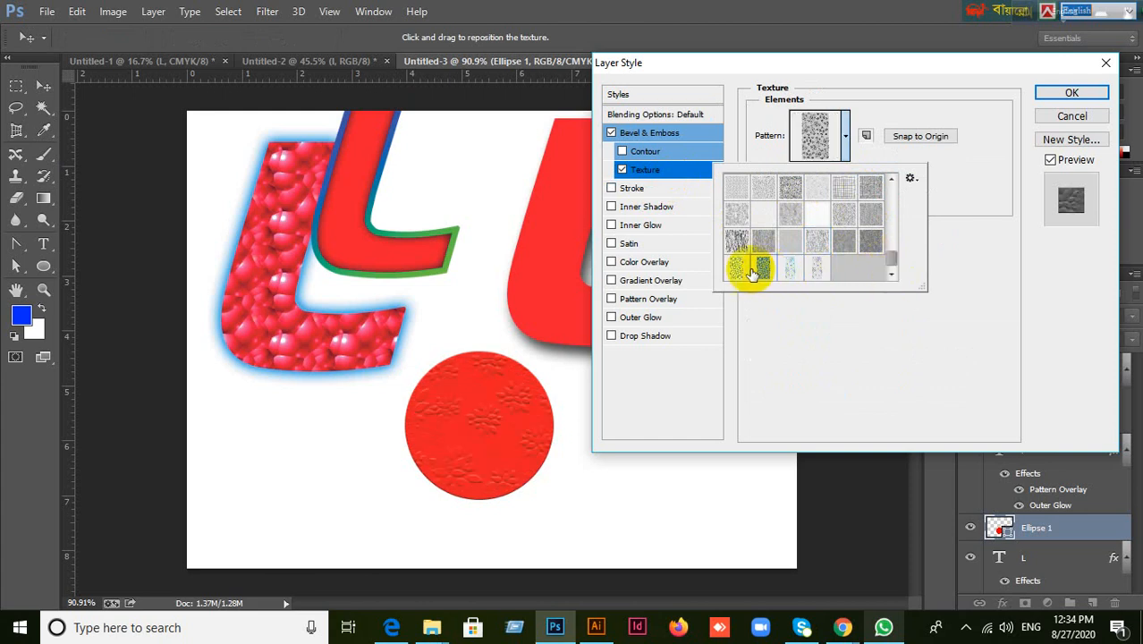
pyautogui.click(736, 240)
pyautogui.click(763, 215)
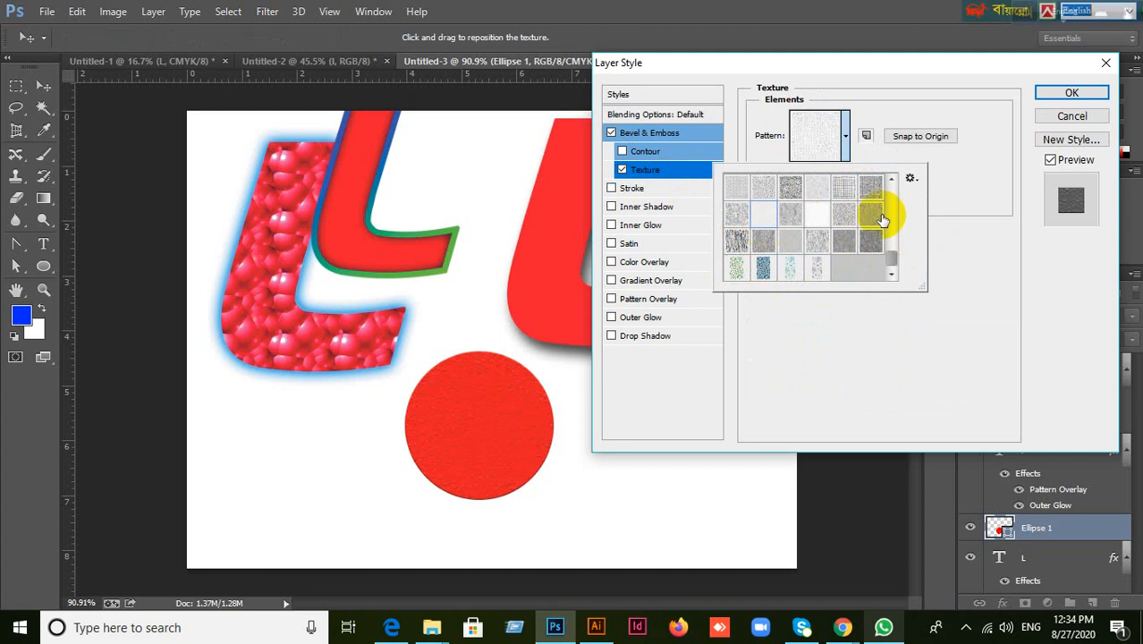
# Start loading the Nature Patterns set, cancel it, and discard the circle's texture layer style.
pyautogui.click(910, 178)
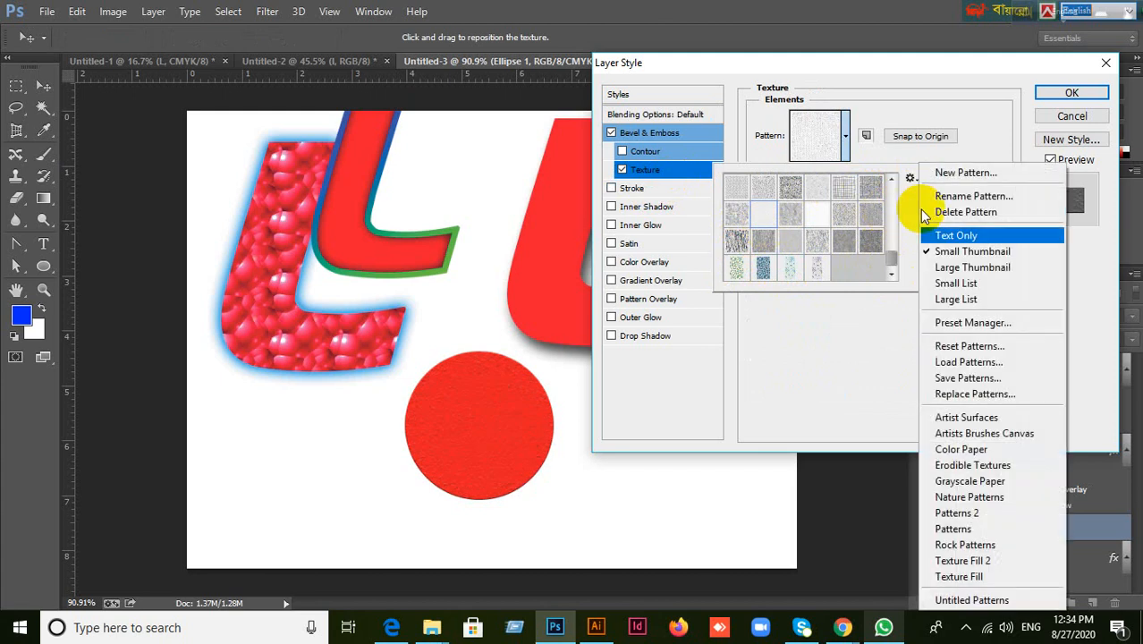
pyautogui.click(950, 498)
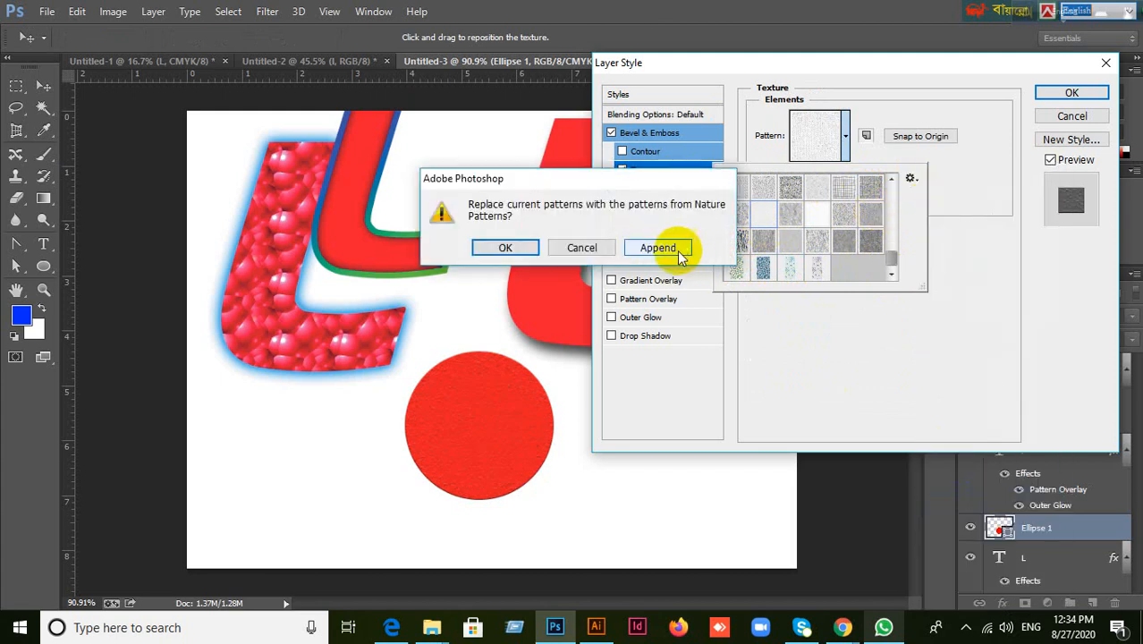
pyautogui.click(581, 247)
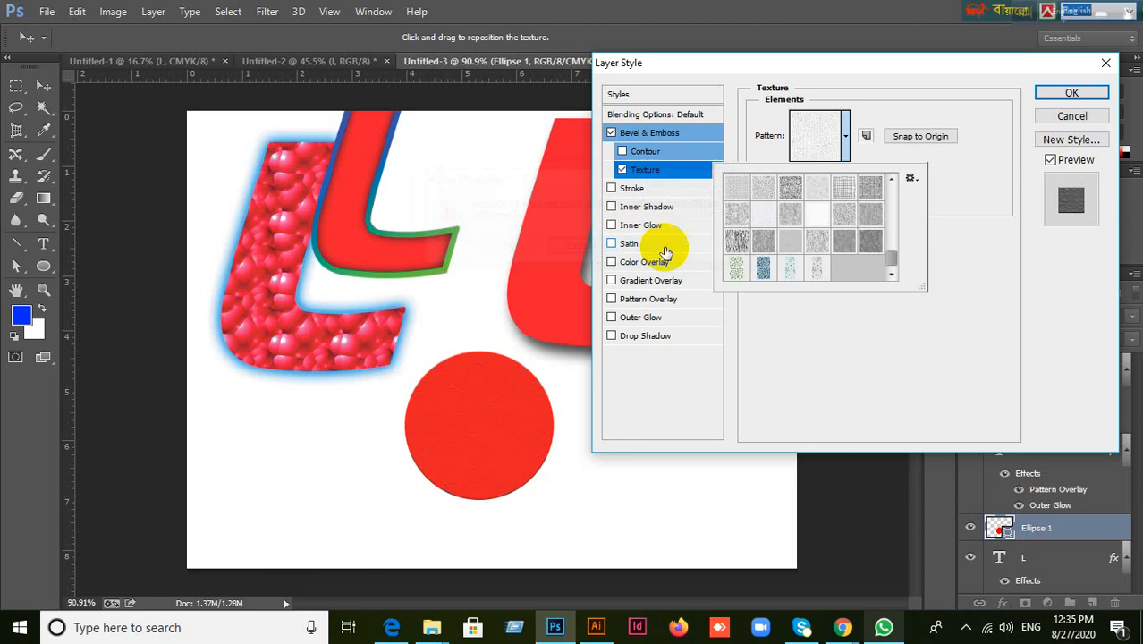
pyautogui.click(1072, 117)
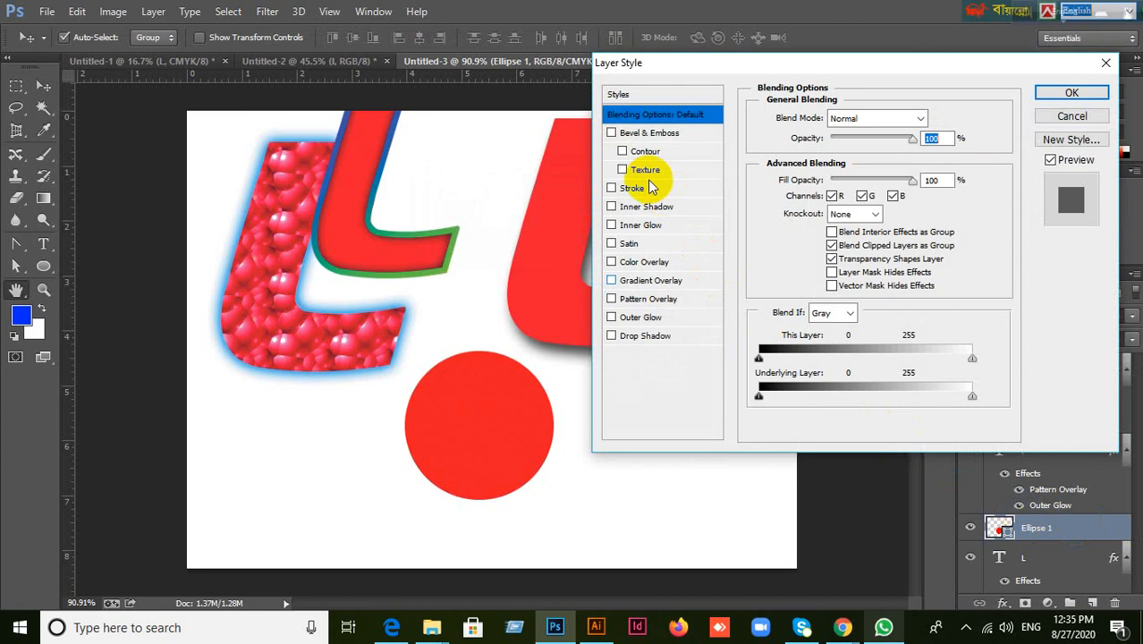
# Enable Bevel & Emboss with Contour on the red circle and set the contour range to 88%.
pyautogui.click(612, 133)
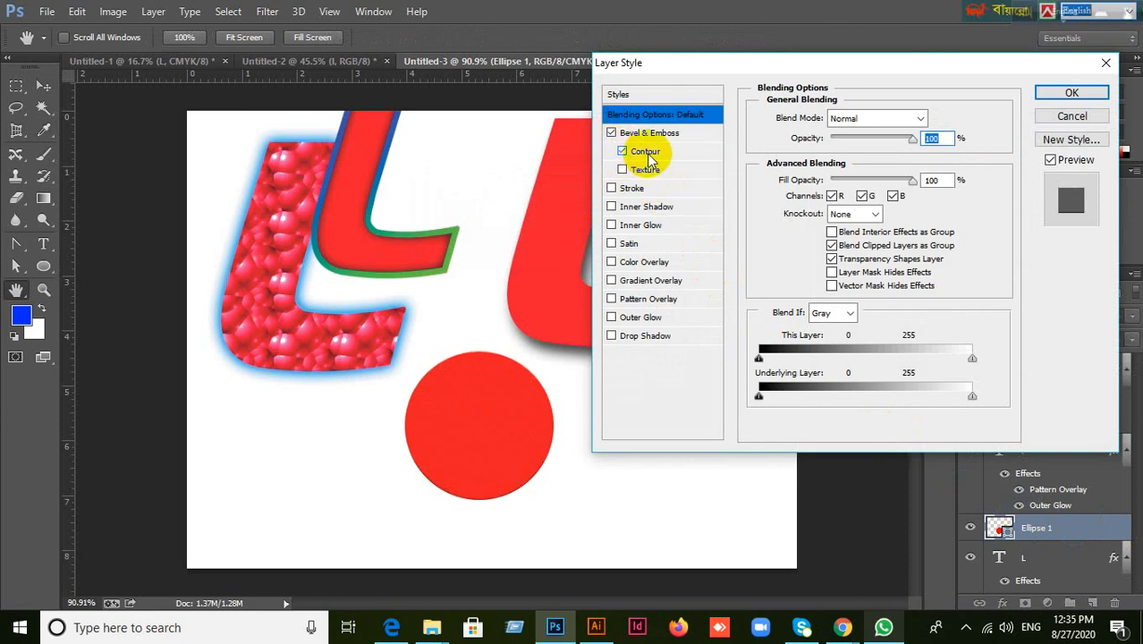
pyautogui.click(646, 152)
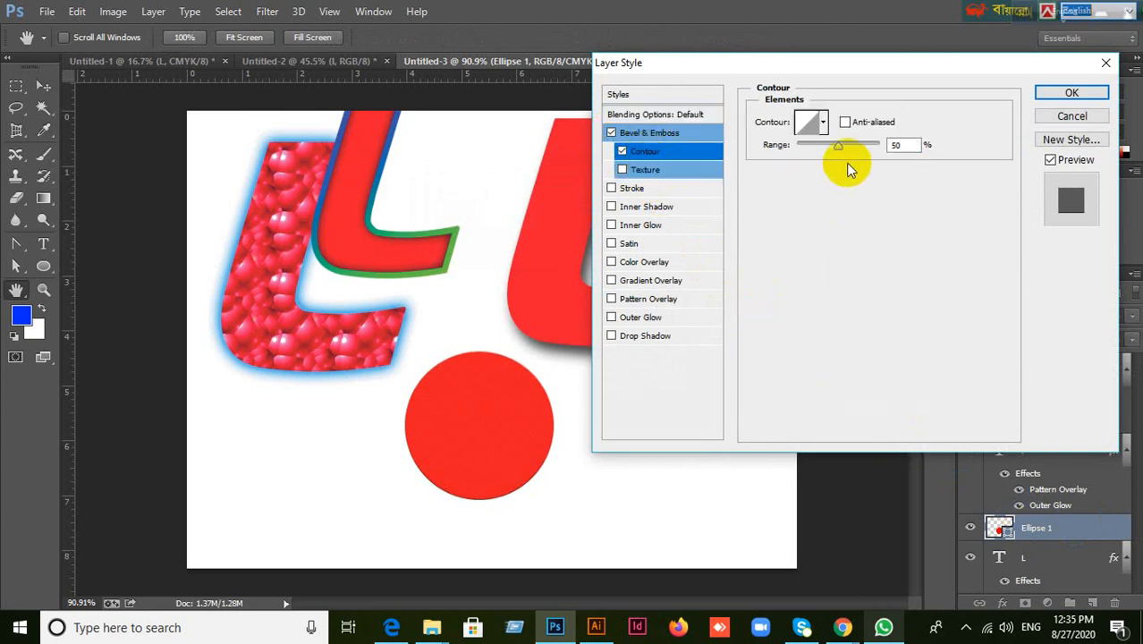
pyautogui.moveTo(838, 146); pyautogui.dragTo(870, 145)
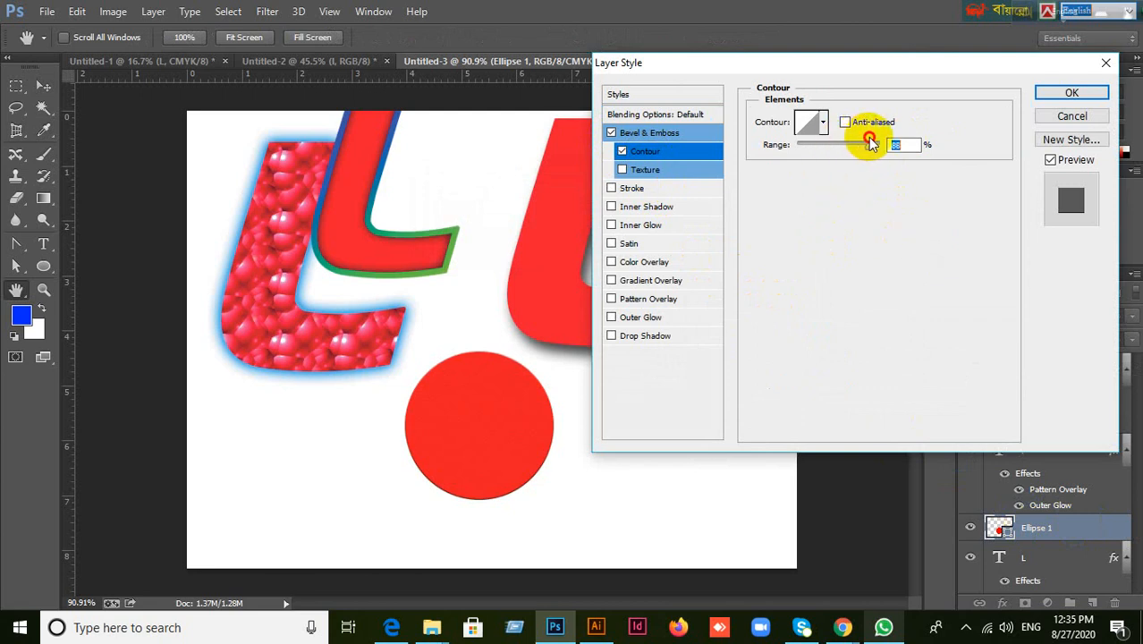
# Try several contour presets on the circle's bevel and choose the smooth S-shaped one.
pyautogui.click(825, 124)
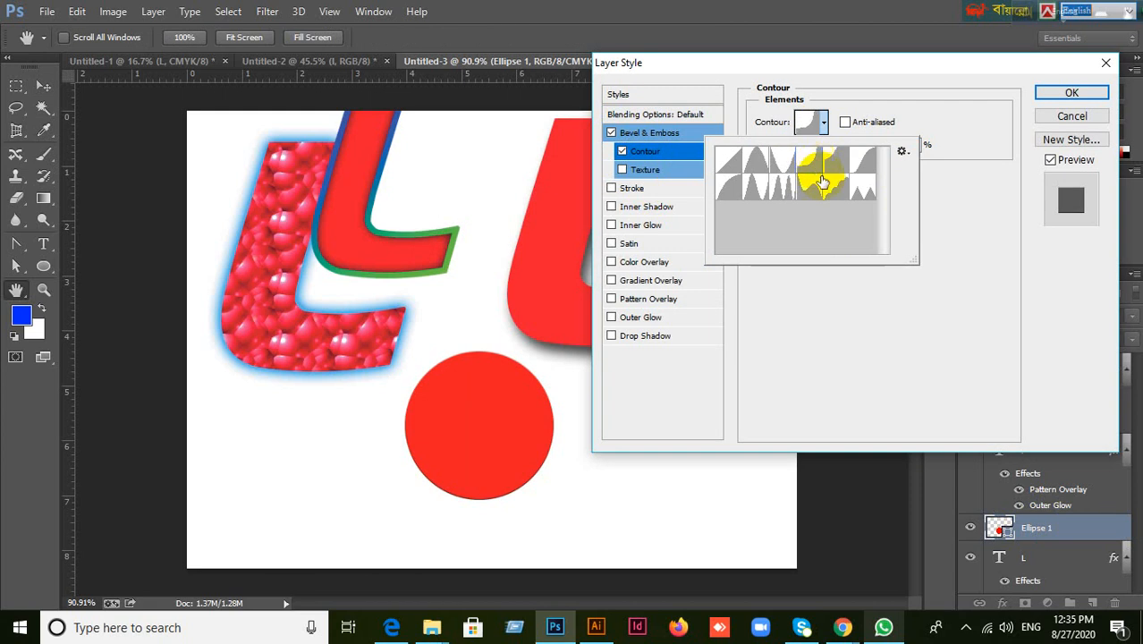
pyautogui.click(843, 168)
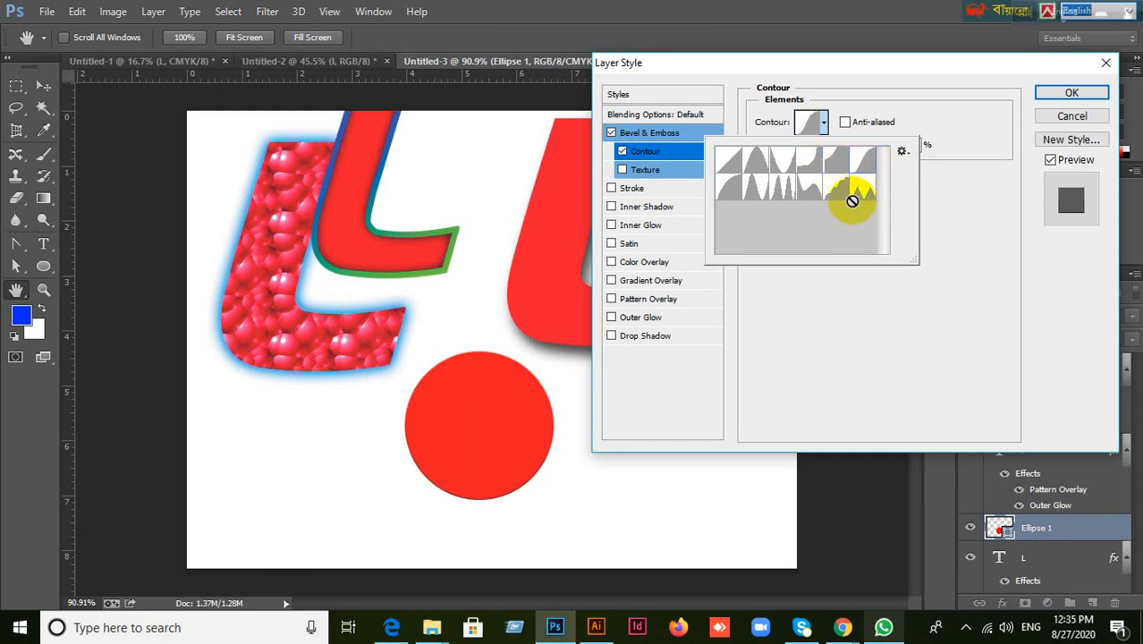
pyautogui.click(851, 195)
pyautogui.click(808, 192)
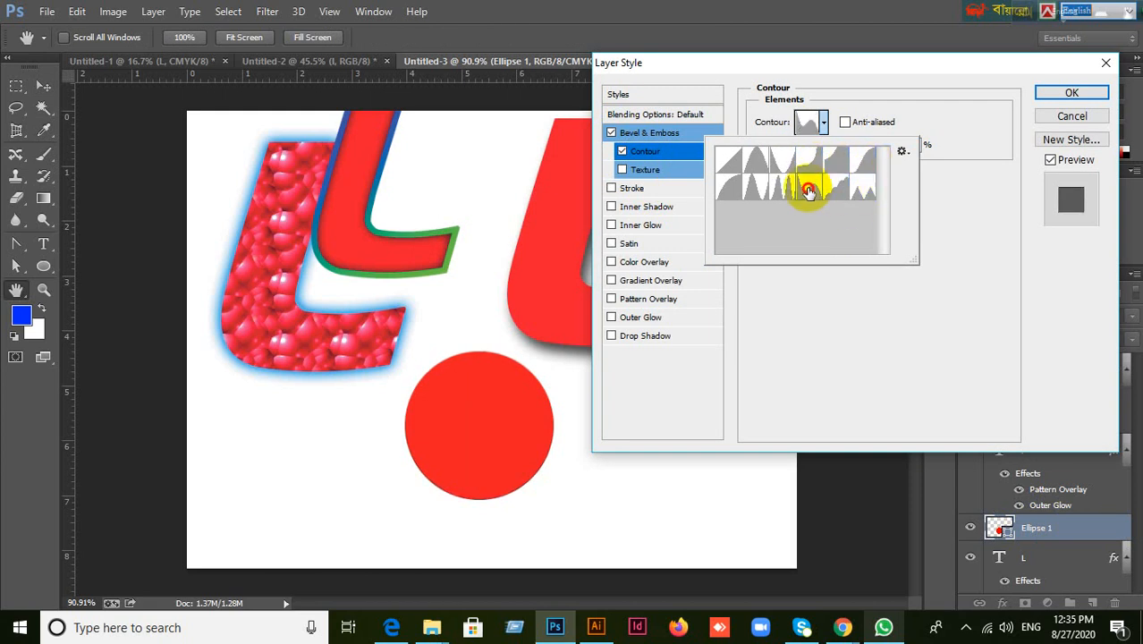
pyautogui.click(788, 195)
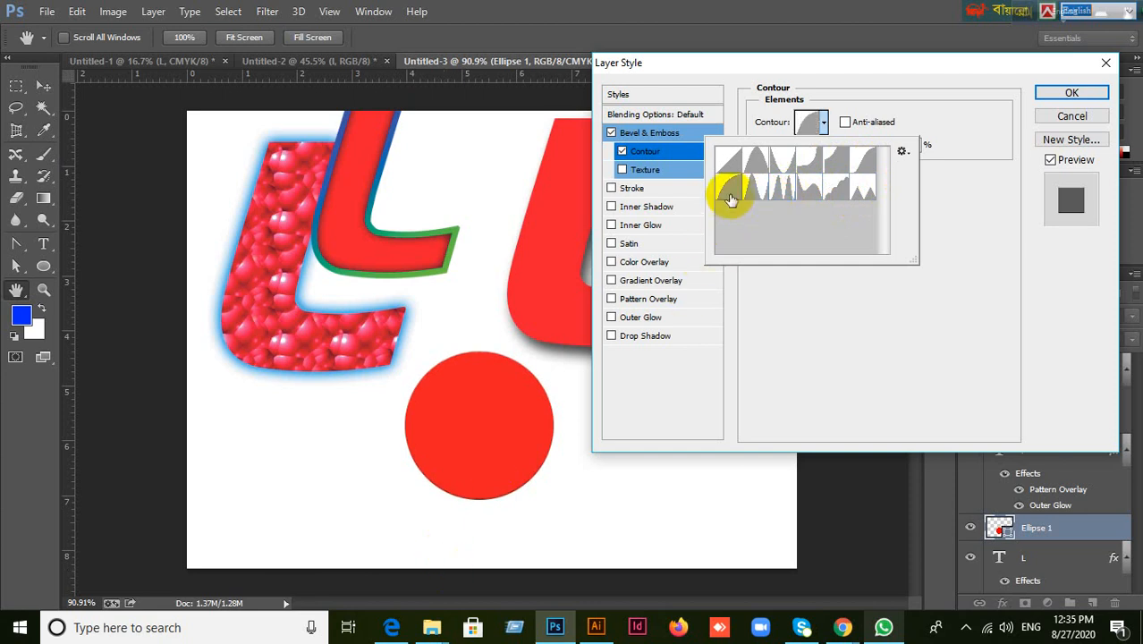
pyautogui.click(752, 170)
pyautogui.click(781, 160)
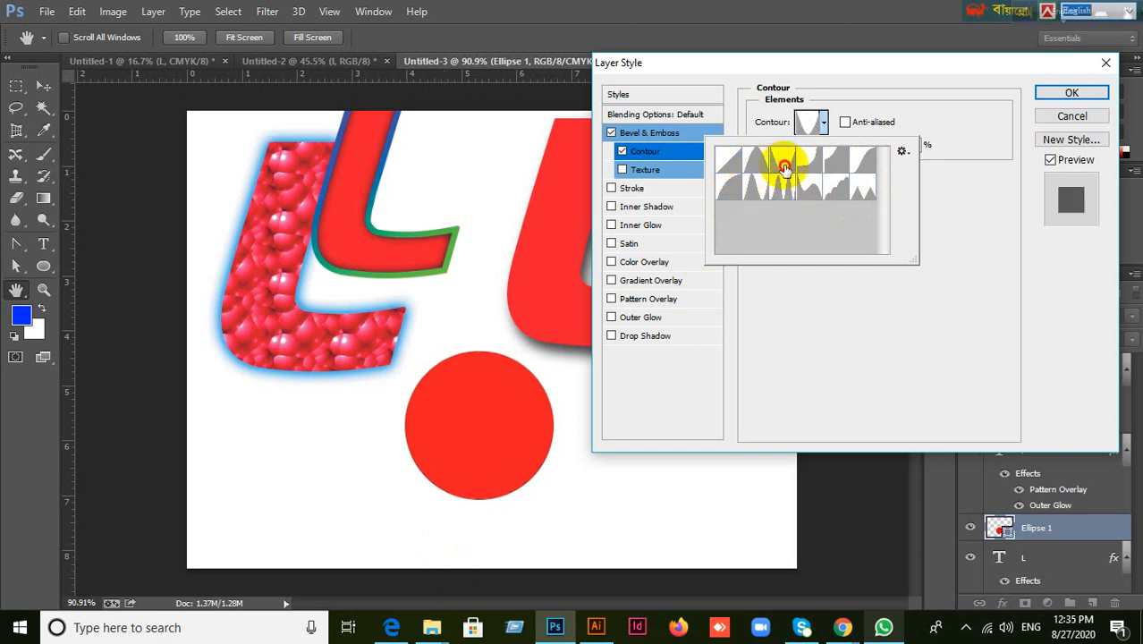
pyautogui.click(839, 161)
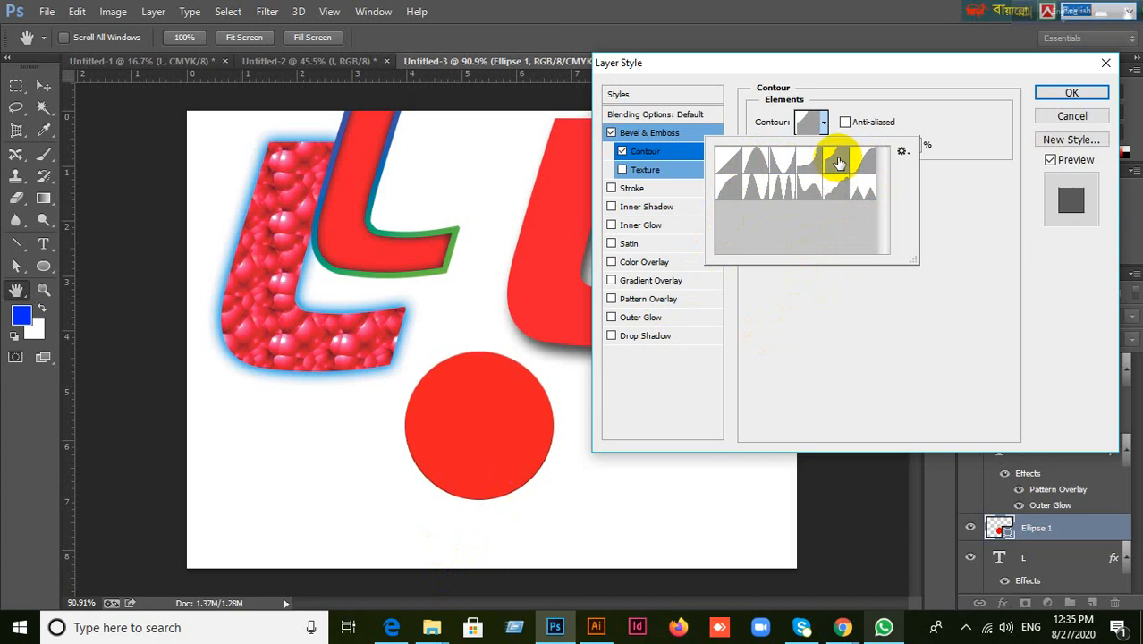
pyautogui.click(875, 163)
# View the contour presets in the Preset Manager and close it.
pyautogui.click(902, 151)
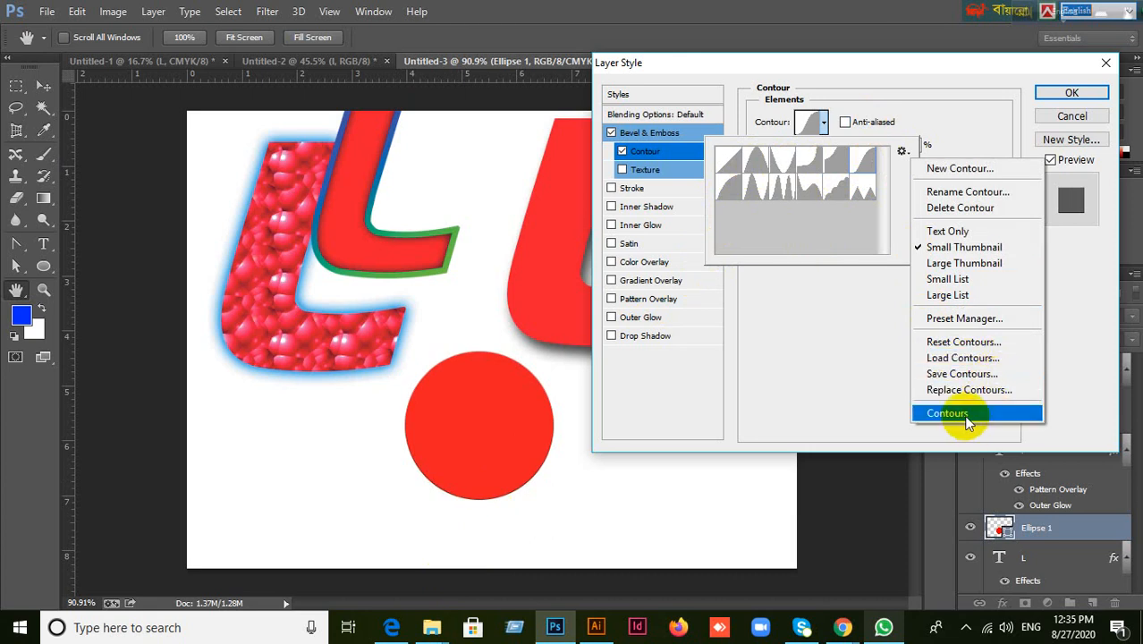
pyautogui.click(966, 321)
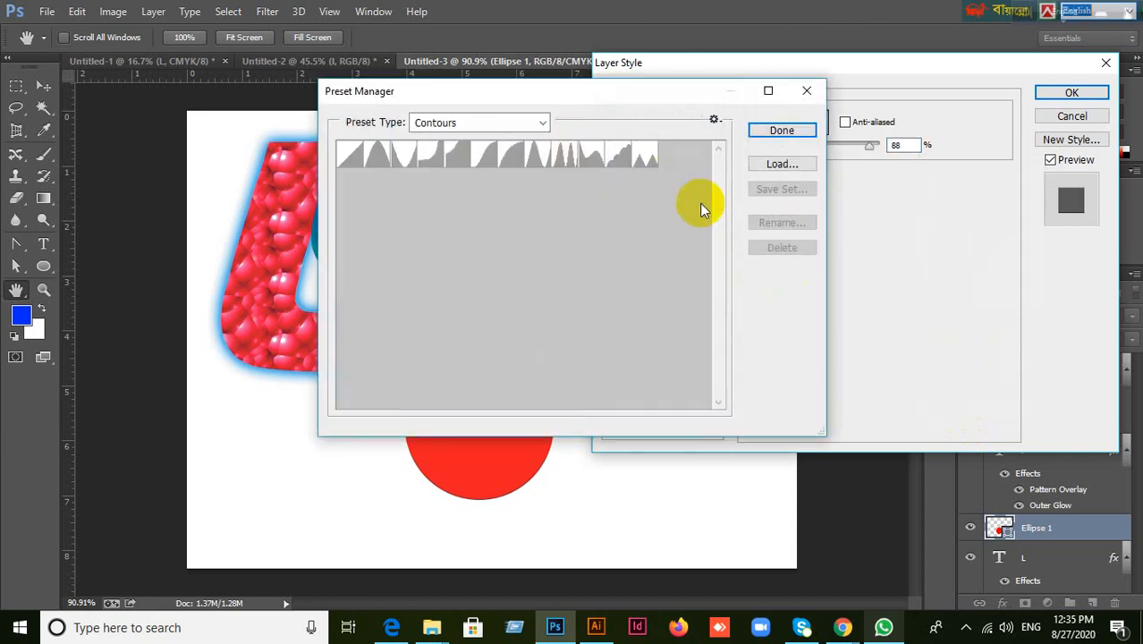
pyautogui.click(808, 93)
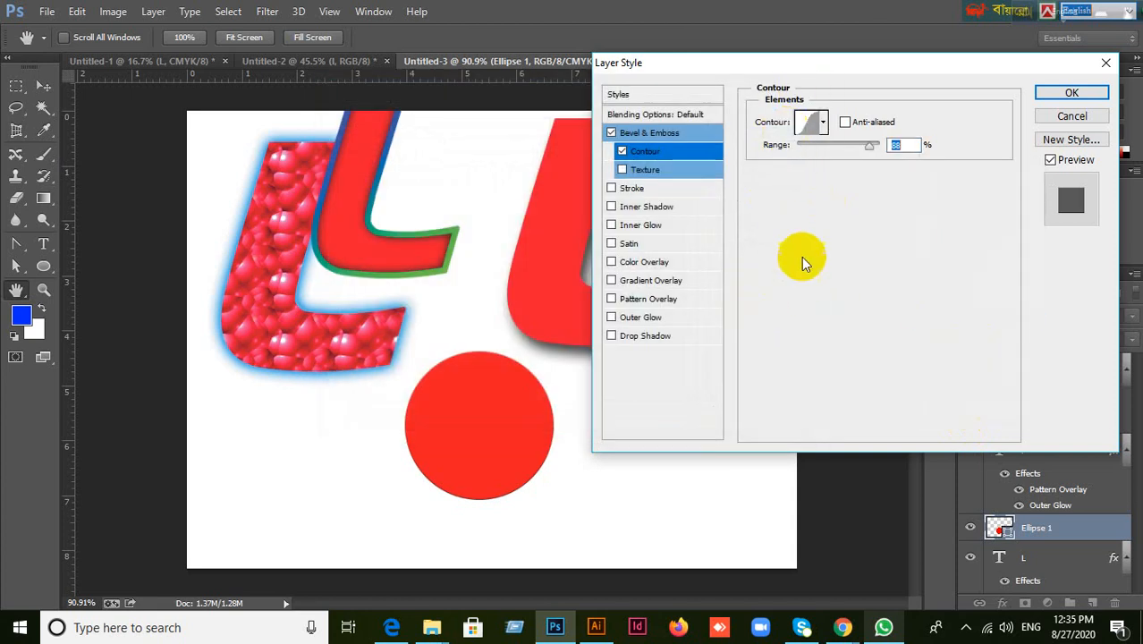
pyautogui.click(824, 124)
pyautogui.click(821, 120)
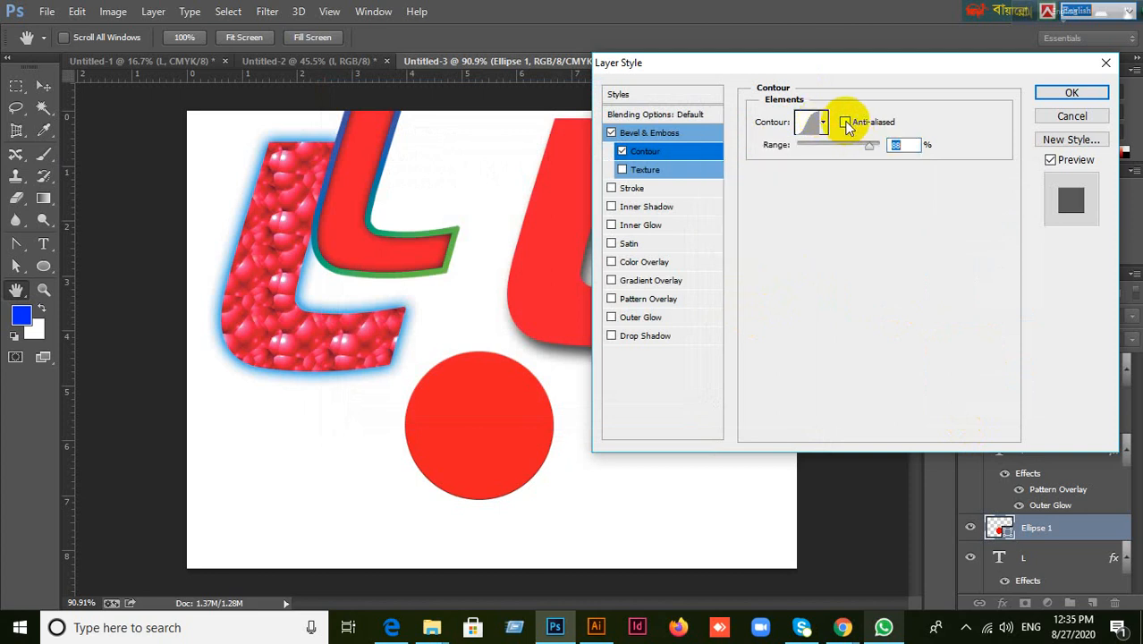
# Try an anti-aliased bevel contour with a 56% range on the red circle, and discard the layer style.
pyautogui.moveTo(870, 150); pyautogui.dragTo(840, 155)
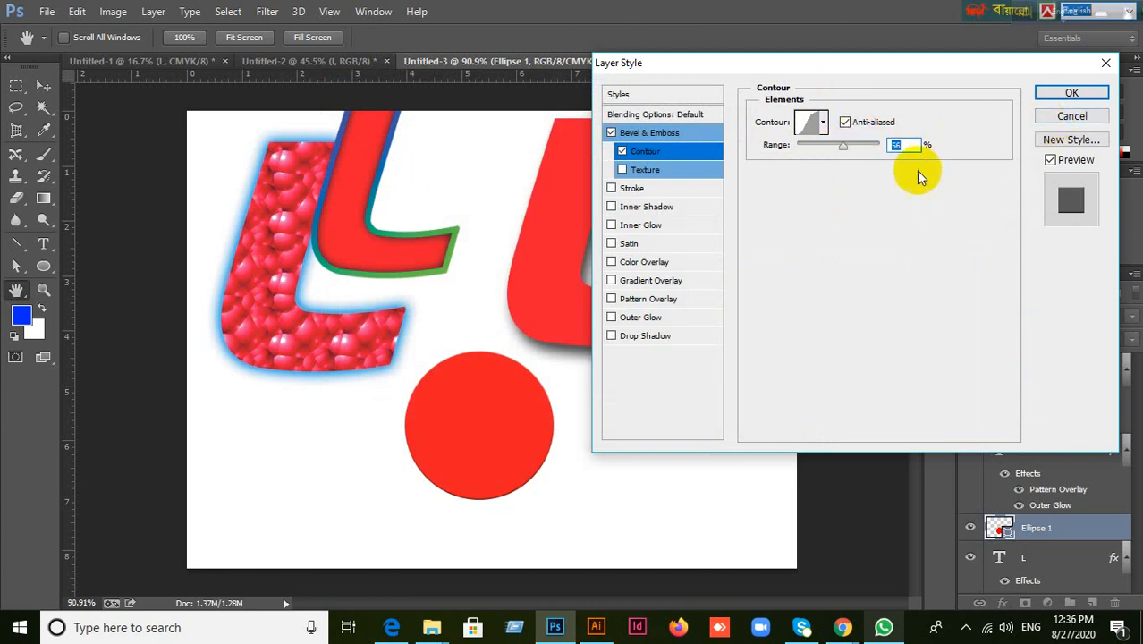
pyautogui.click(1072, 117)
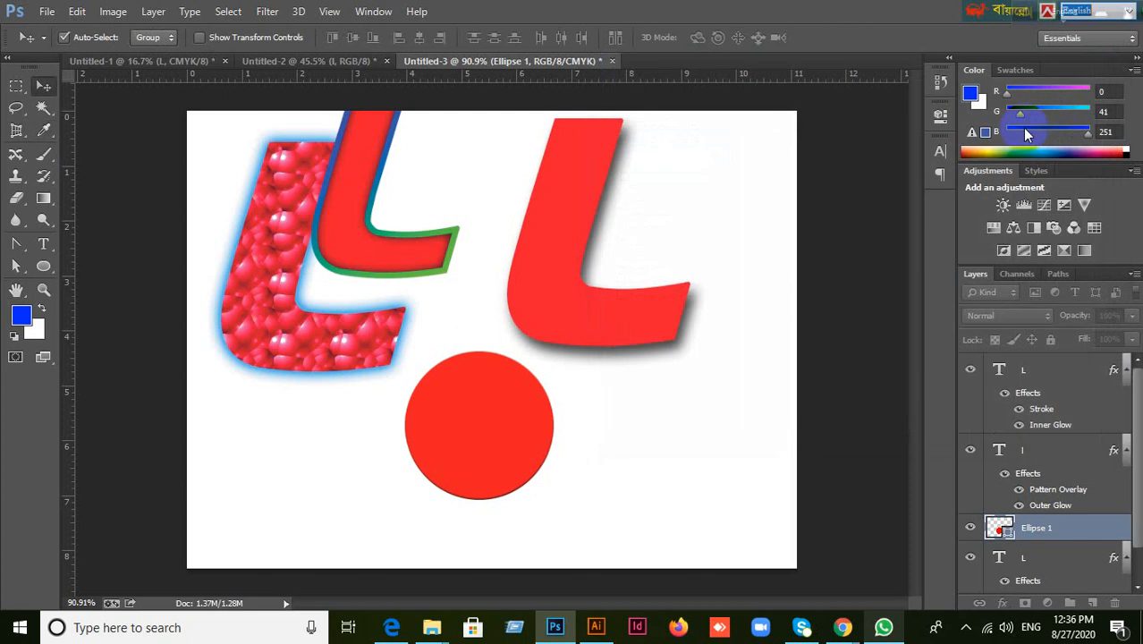
pyautogui.scroll(-1, 1024, 537)
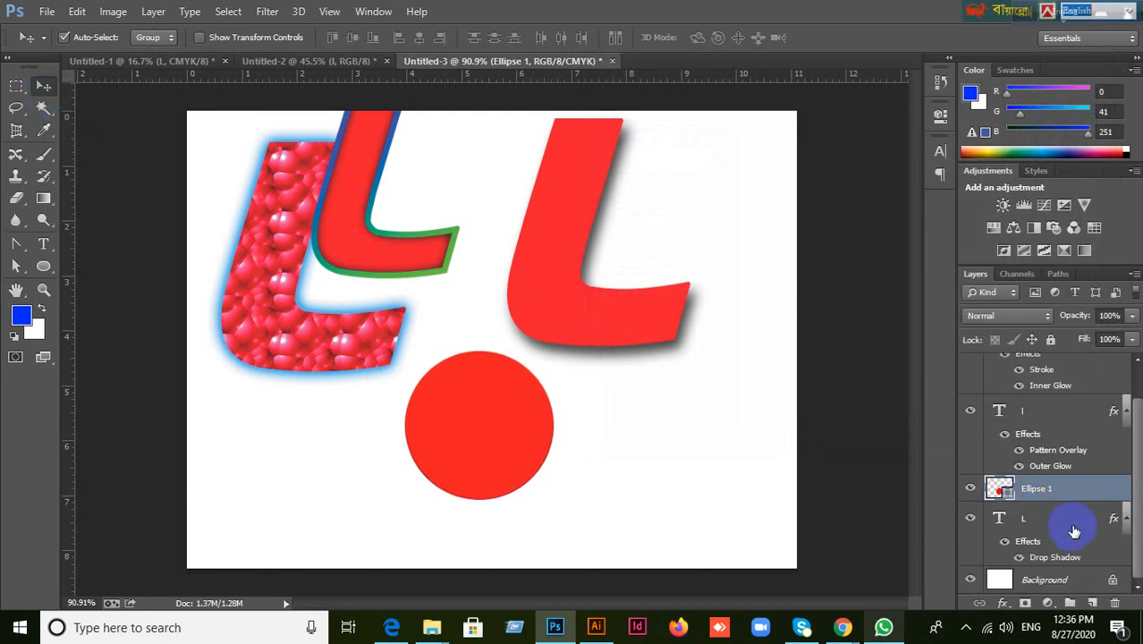
# Set the foreground colour to dark grey #5b5b5b and fill the Background layer with it.
pyautogui.click(1052, 581)
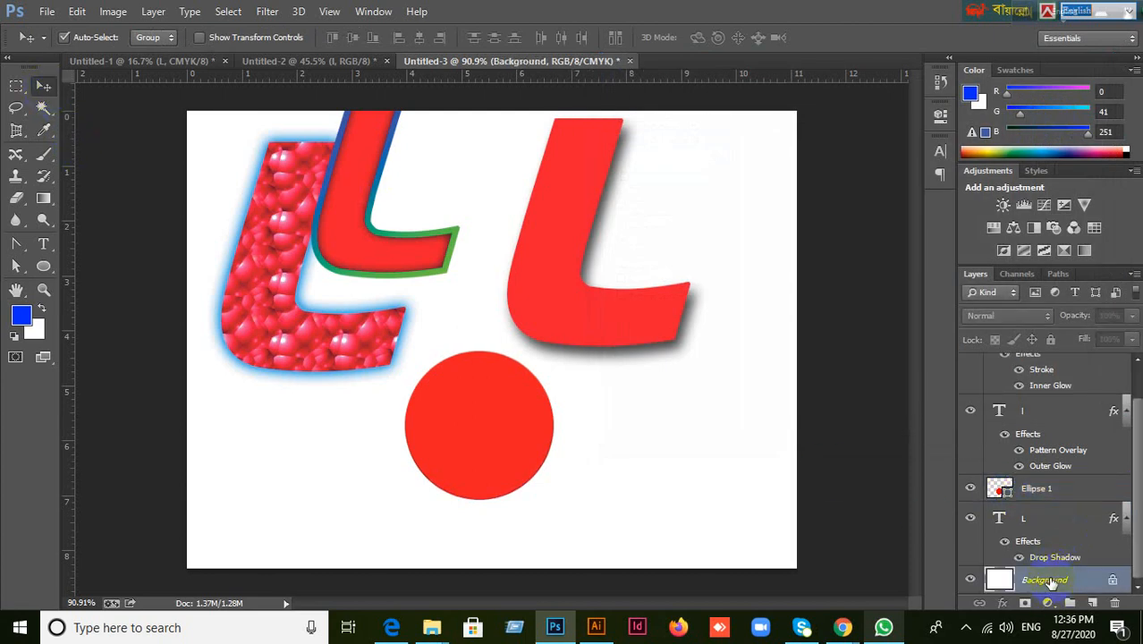
pyautogui.click(23, 317)
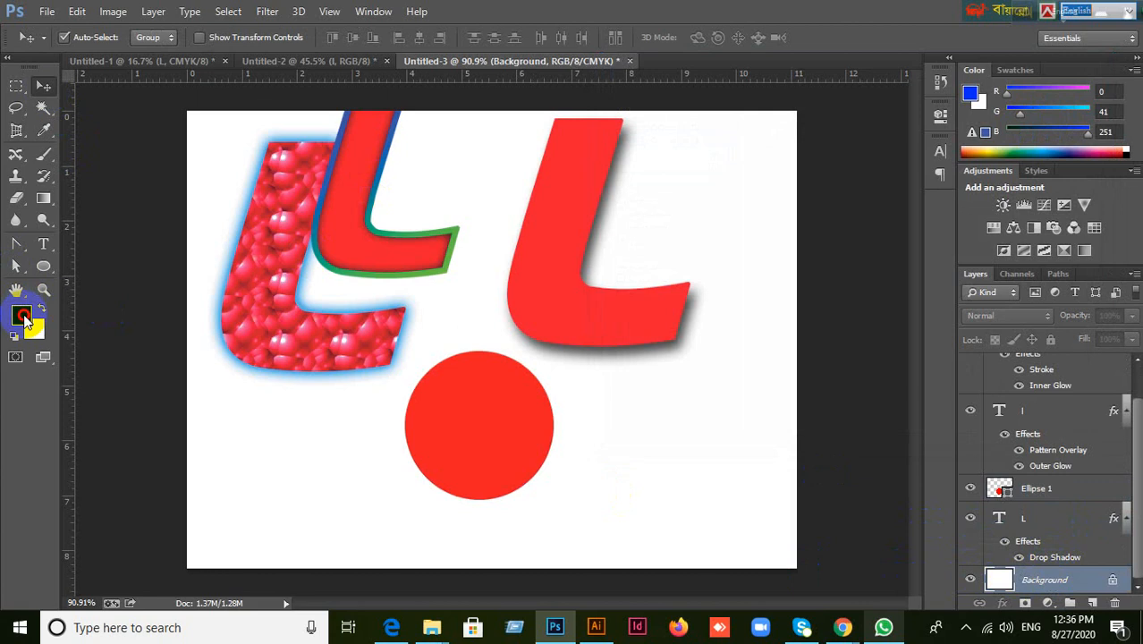
pyautogui.moveTo(667, 454); pyautogui.dragTo(634, 462)
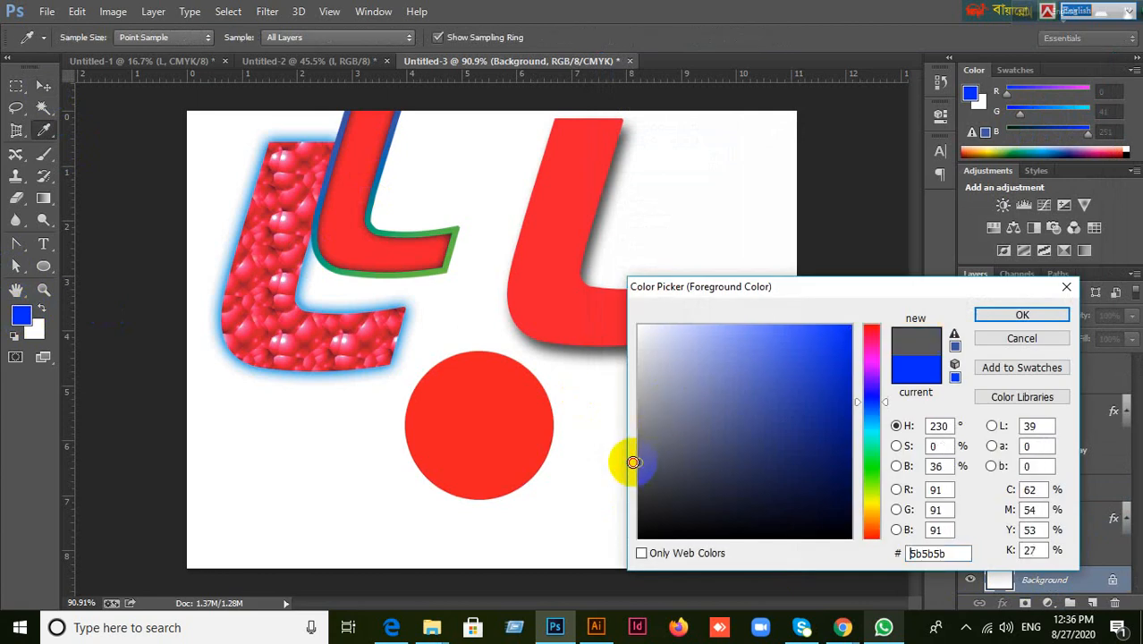
pyautogui.click(1021, 314)
pyautogui.press('v')
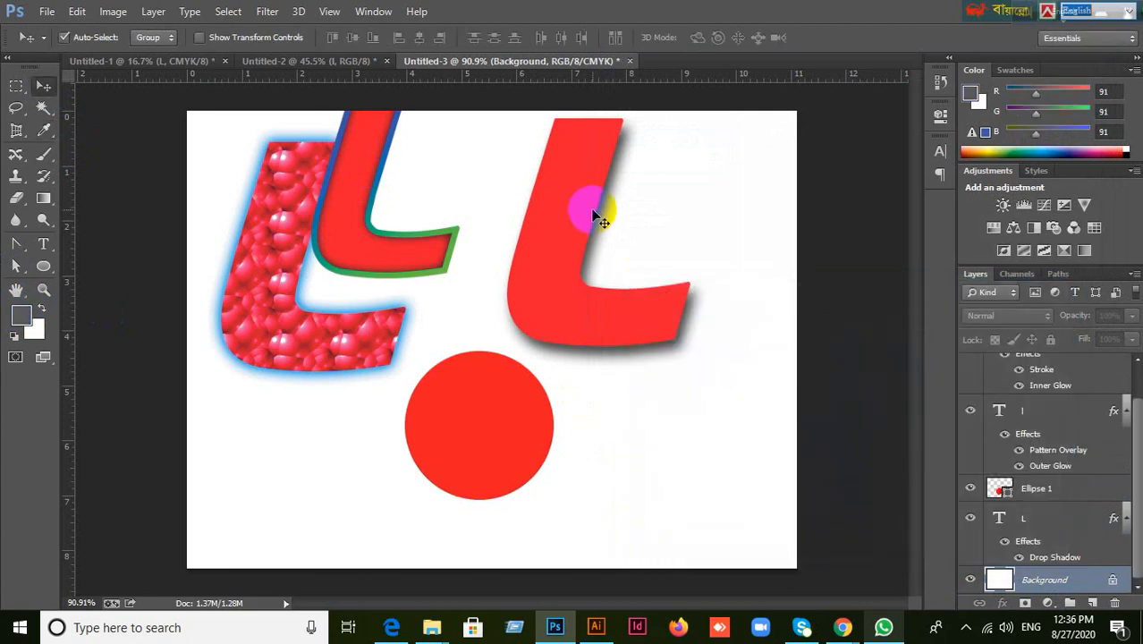
pyautogui.hotkey('alt', 'BackSpace')
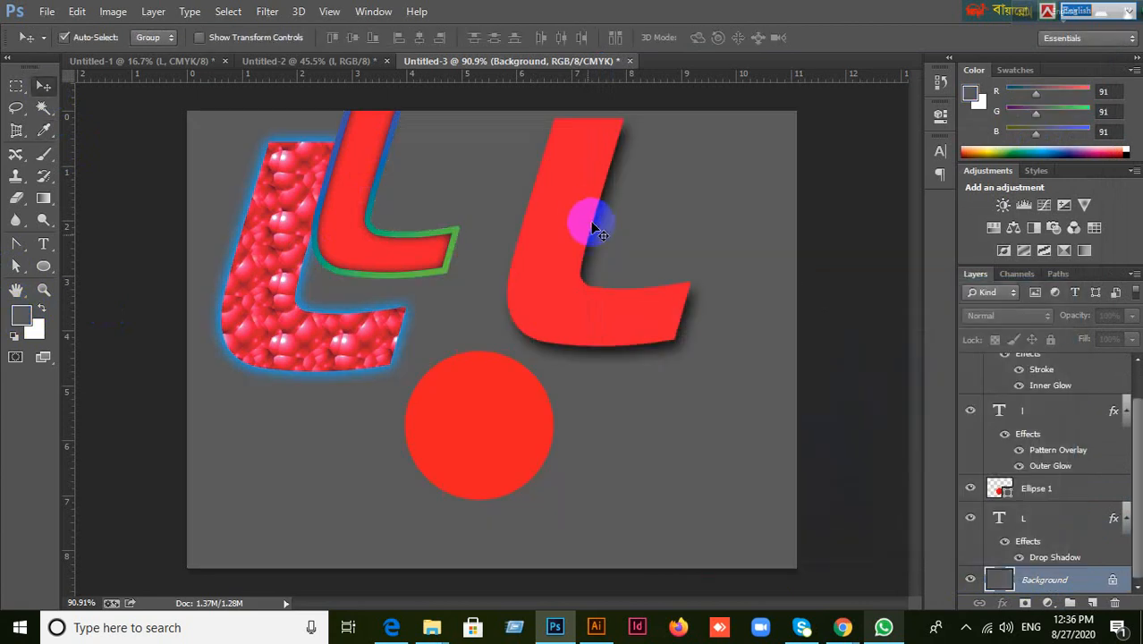
# Shift the red circle slightly to the right and enable Bevel & Emboss with Contour on its layer.
pyautogui.moveTo(521, 429); pyautogui.dragTo(538, 438)
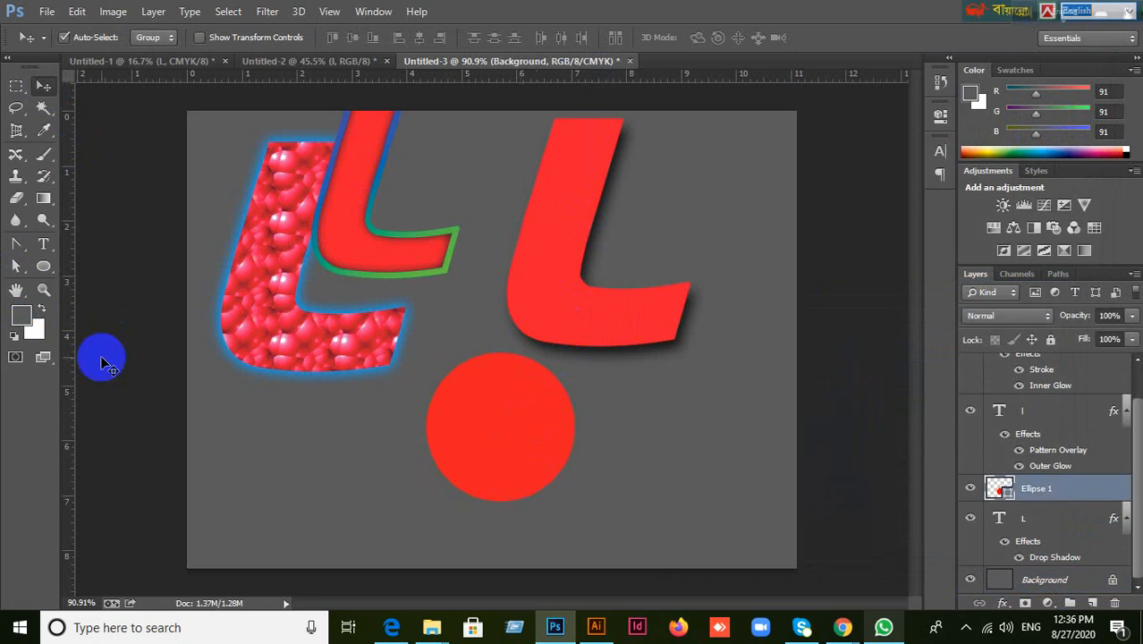
pyautogui.doubleClick(1076, 498)
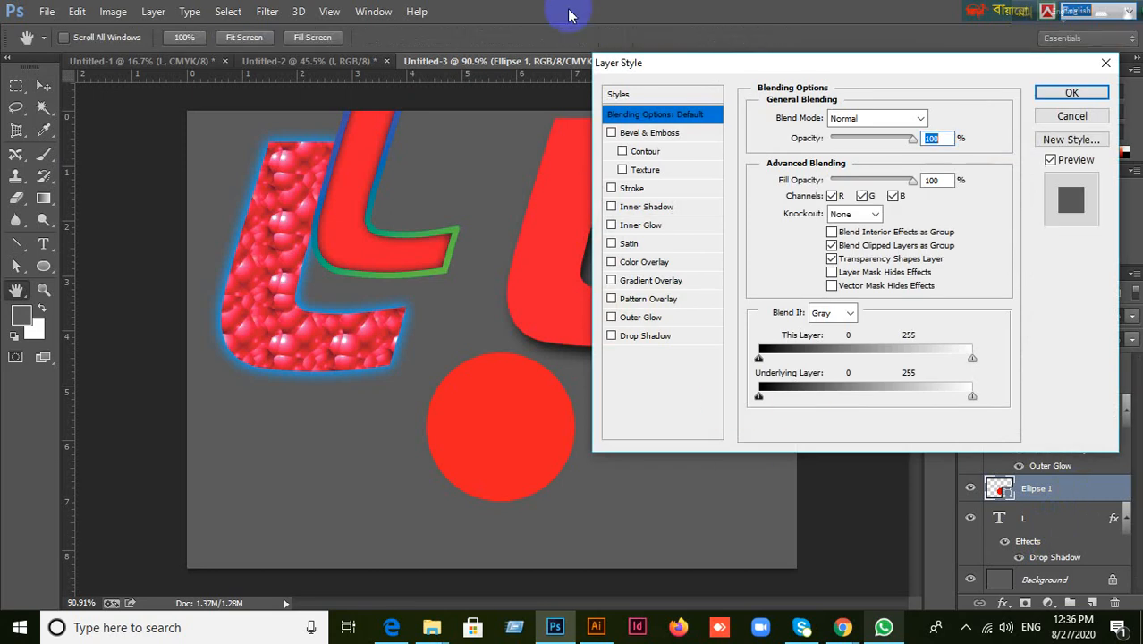
pyautogui.click(611, 133)
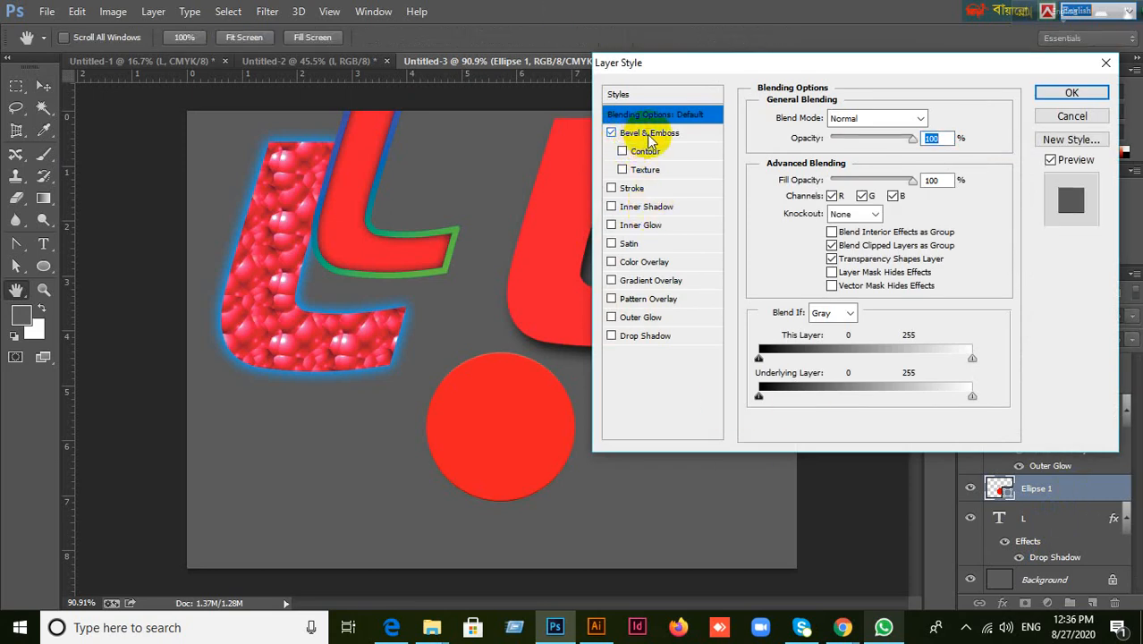
pyautogui.click(651, 138)
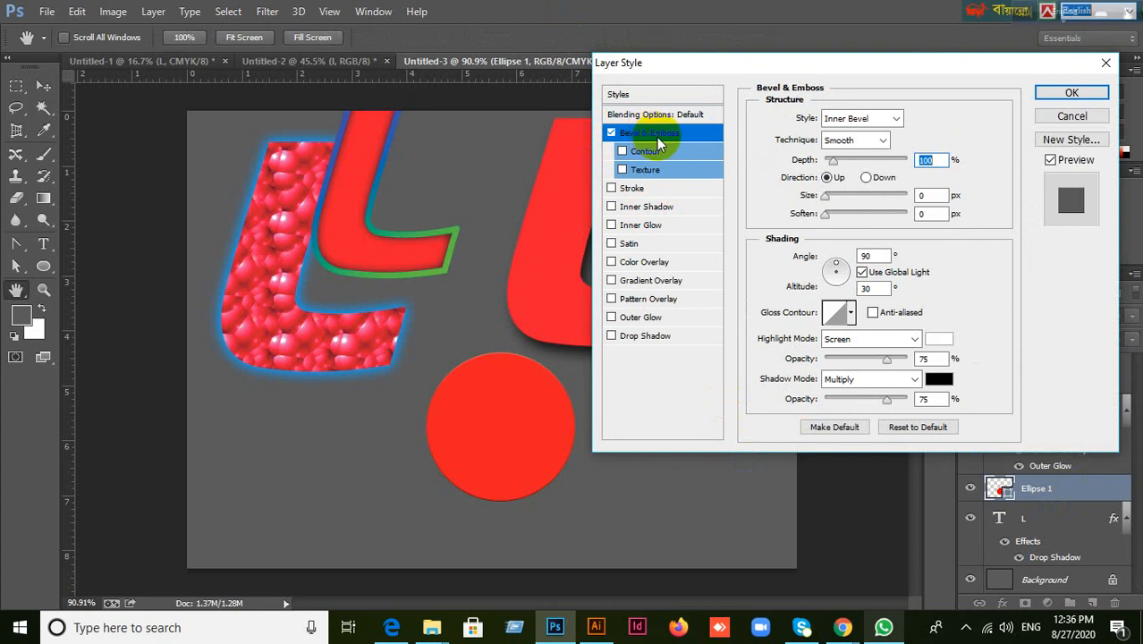
pyautogui.click(611, 133)
pyautogui.click(612, 134)
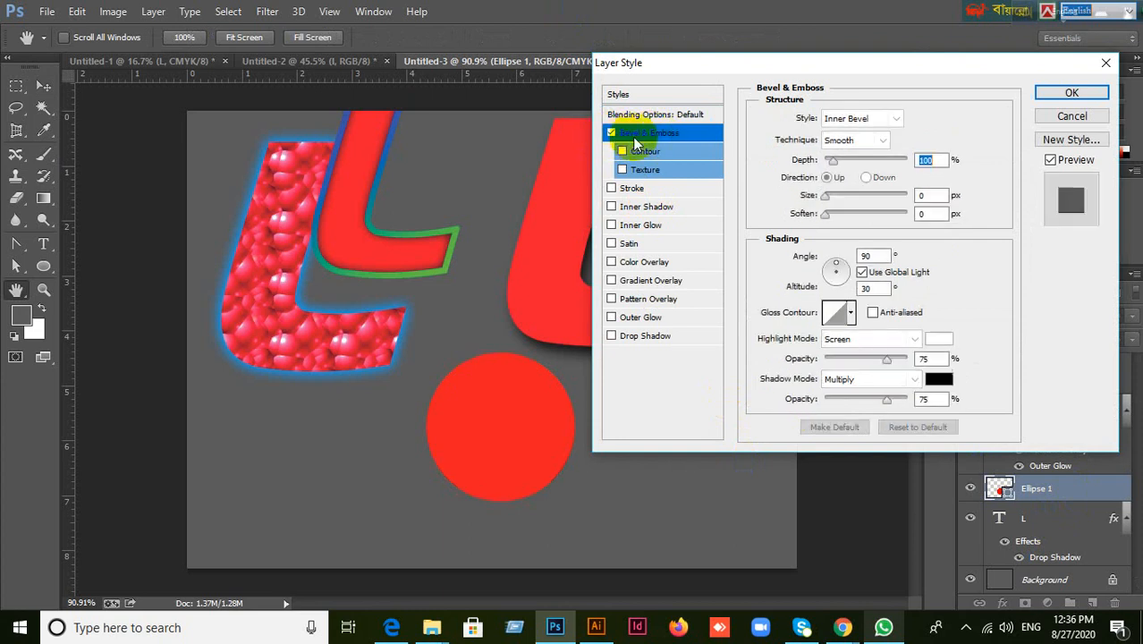
pyautogui.click(646, 153)
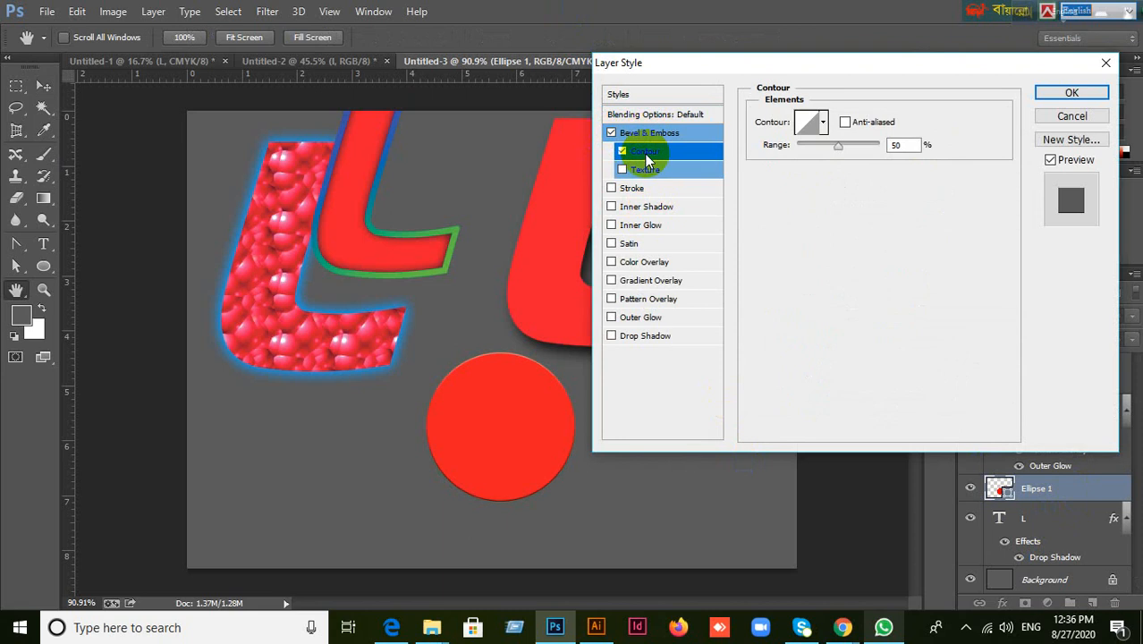
pyautogui.click(651, 133)
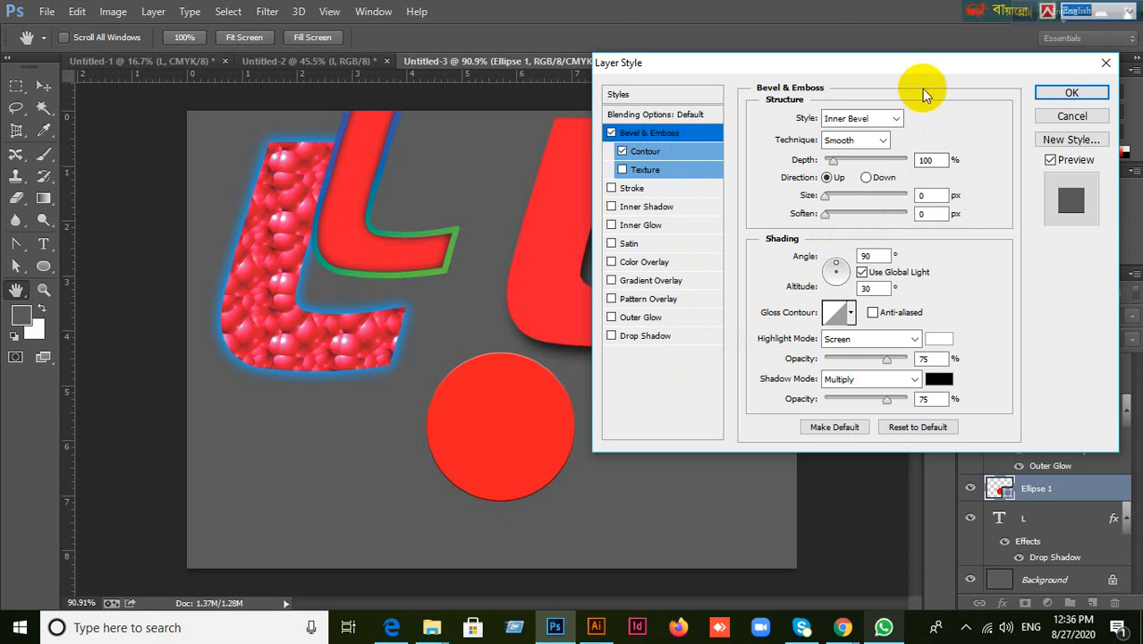
# Set the circle's bevel direction to Down and its size to 13 px.
pyautogui.moveTo(898, 68); pyautogui.dragTo(951, 71)
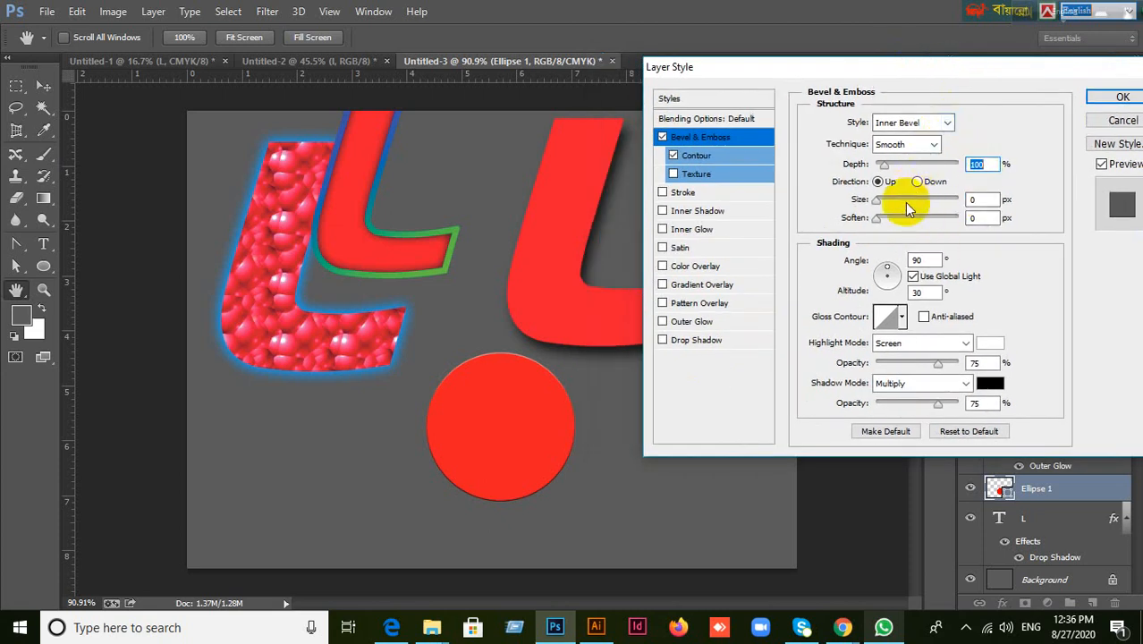
pyautogui.click(917, 181)
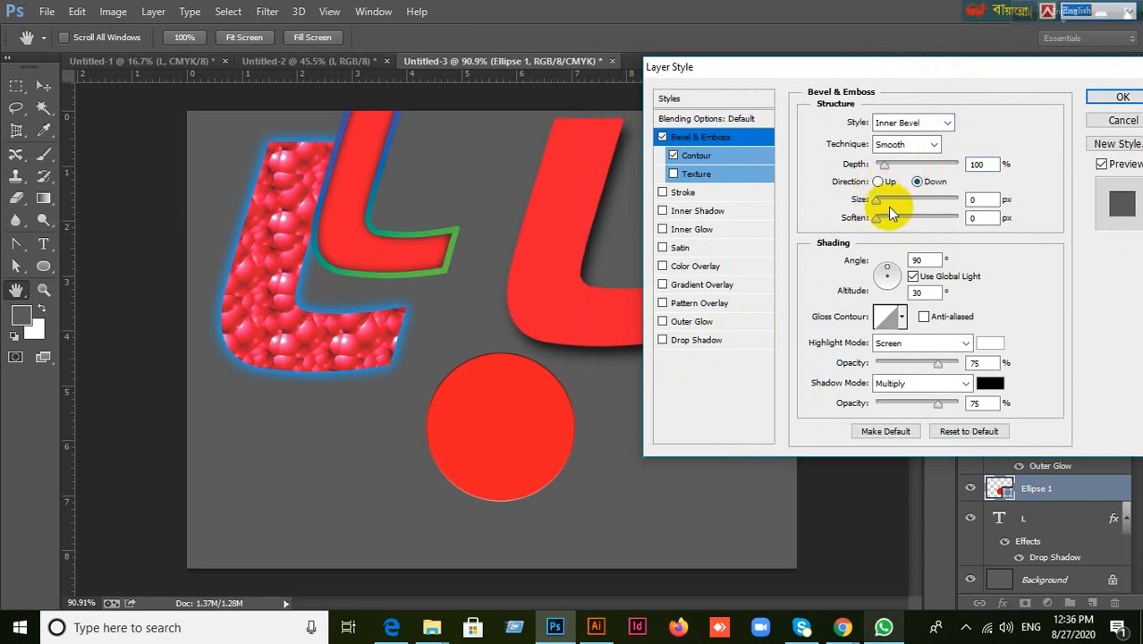
pyautogui.moveTo(879, 201)
pyautogui.mouseDown()
pyautogui.moveTo(901, 204)
pyautogui.moveTo(889, 200)
pyautogui.mouseUp()
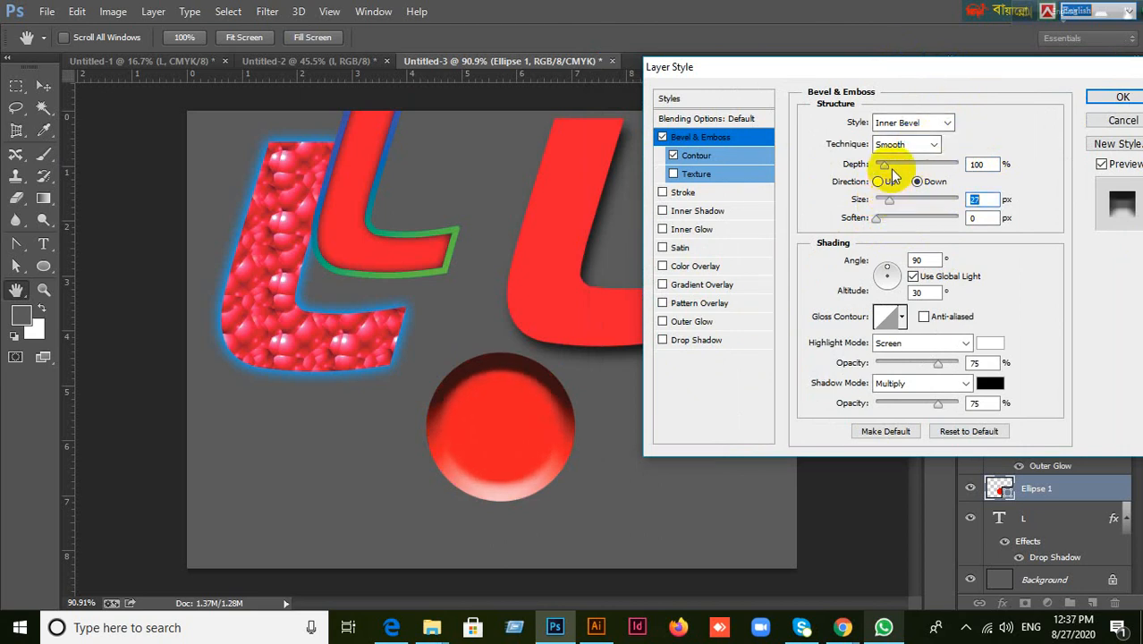
pyautogui.moveTo(890, 201); pyautogui.dragTo(886, 203)
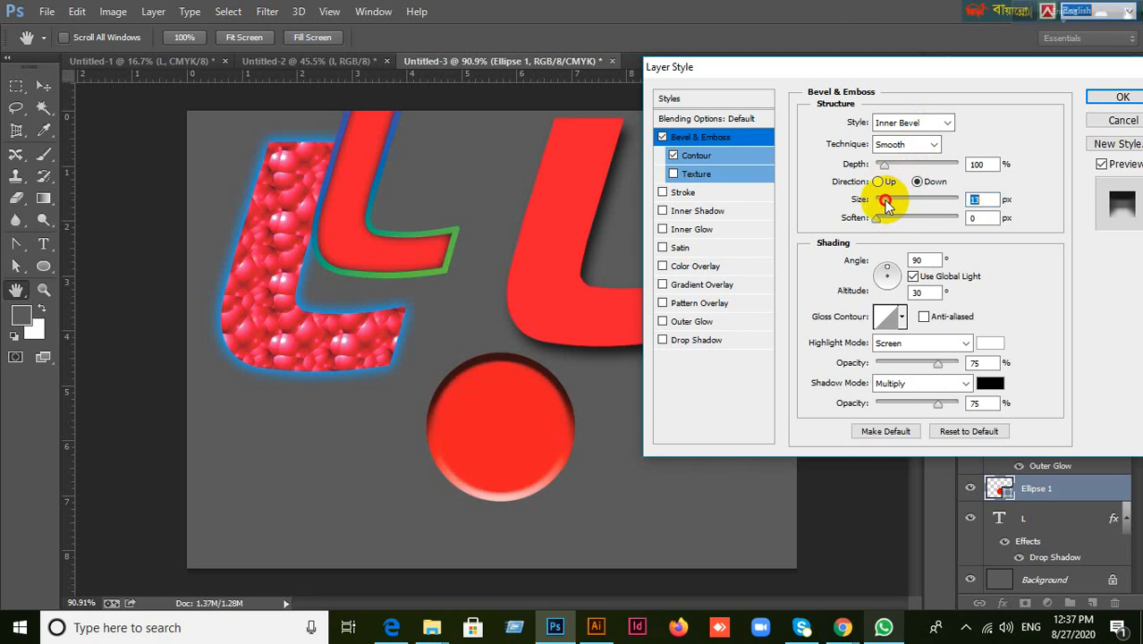
# Change the circle's bevel style to Emboss with a depth of 32% and direction Up.
pyautogui.click(943, 123)
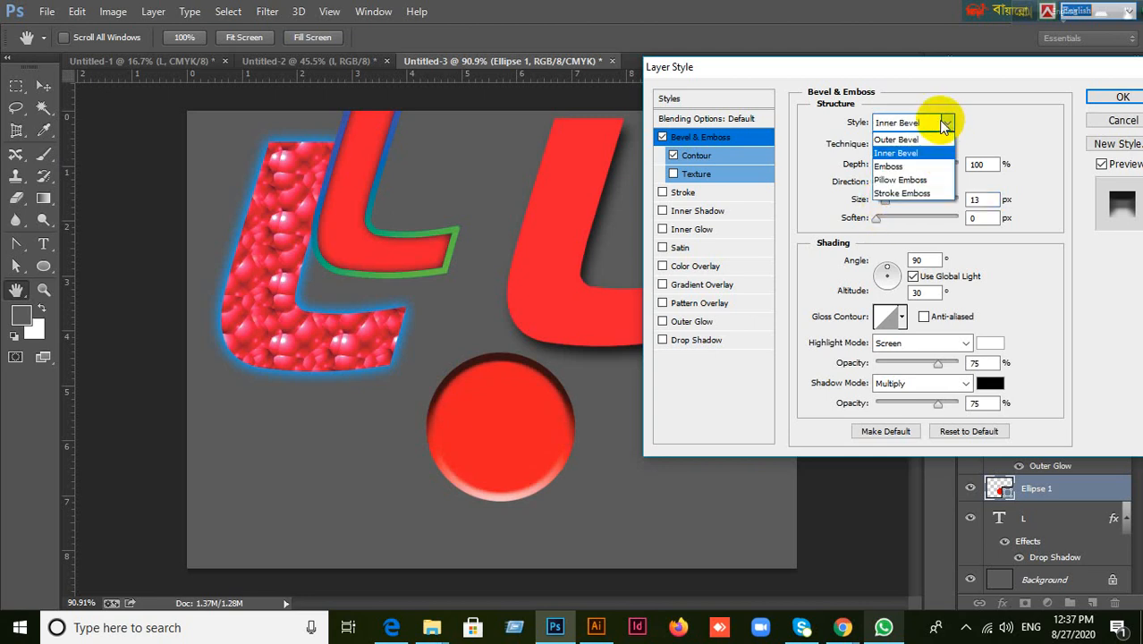
pyautogui.click(935, 166)
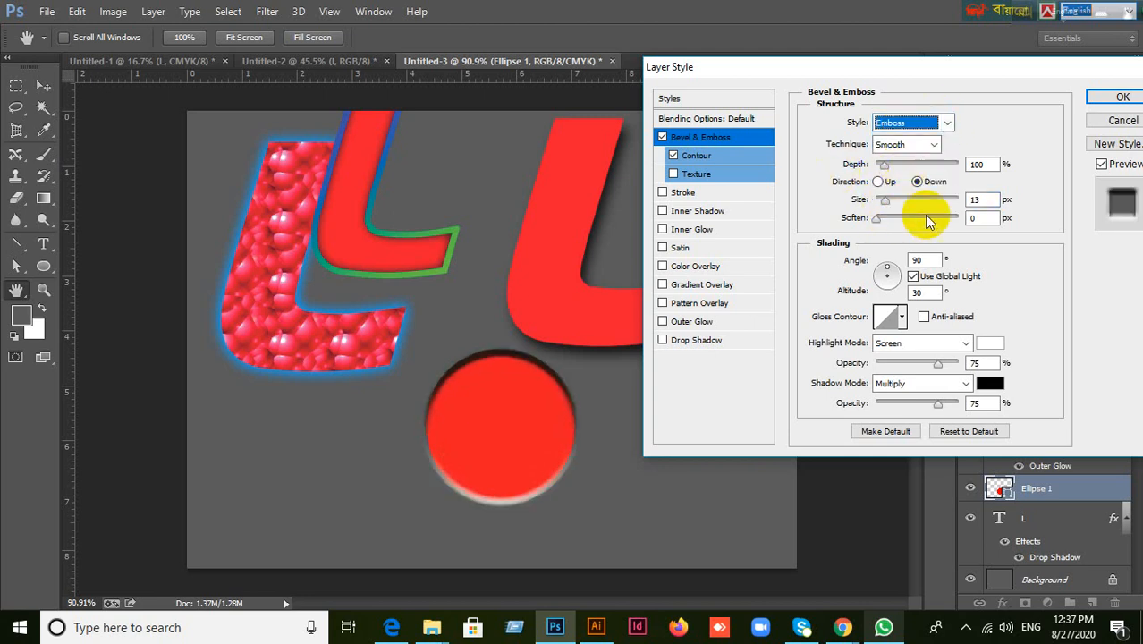
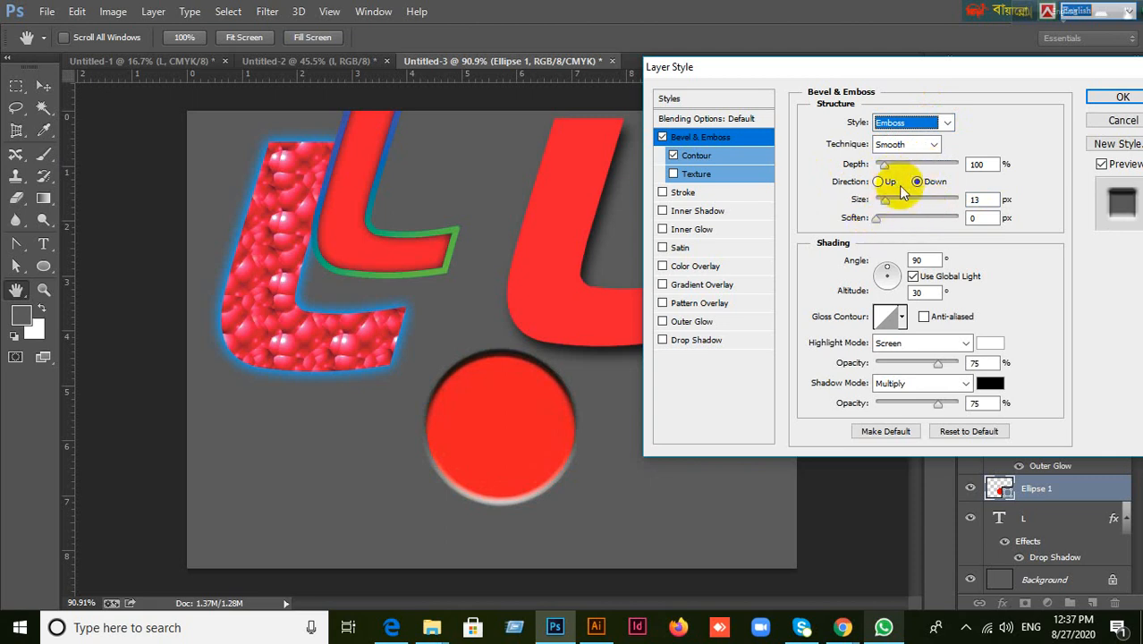
pyautogui.moveTo(884, 166)
pyautogui.mouseDown()
pyautogui.moveTo(907, 167)
pyautogui.moveTo(879, 165)
pyautogui.mouseUp()
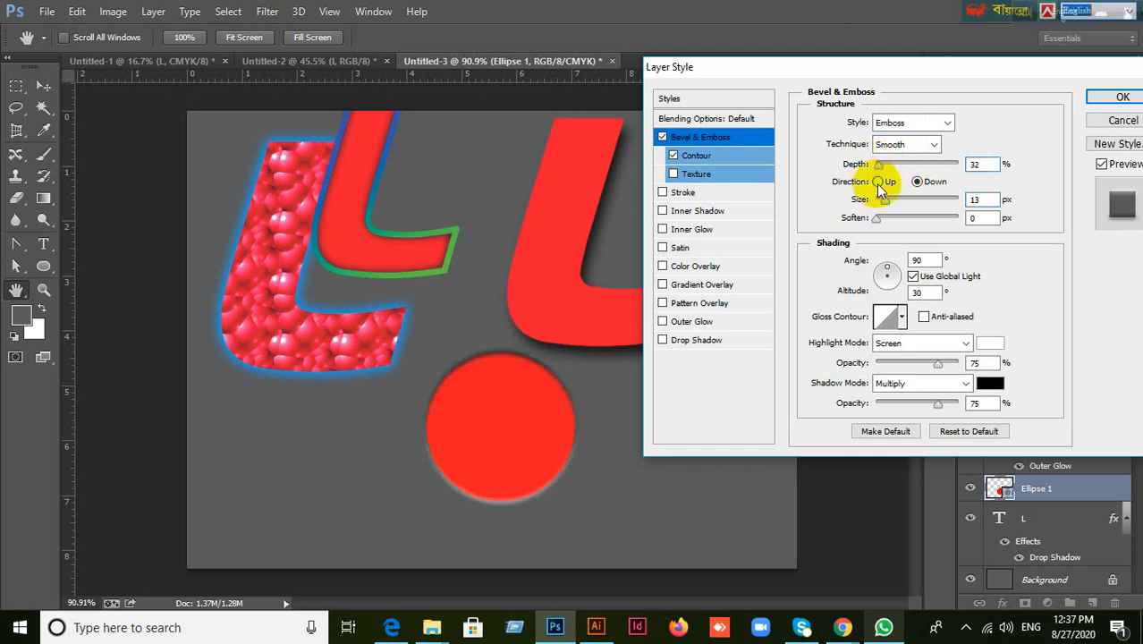
pyautogui.click(879, 182)
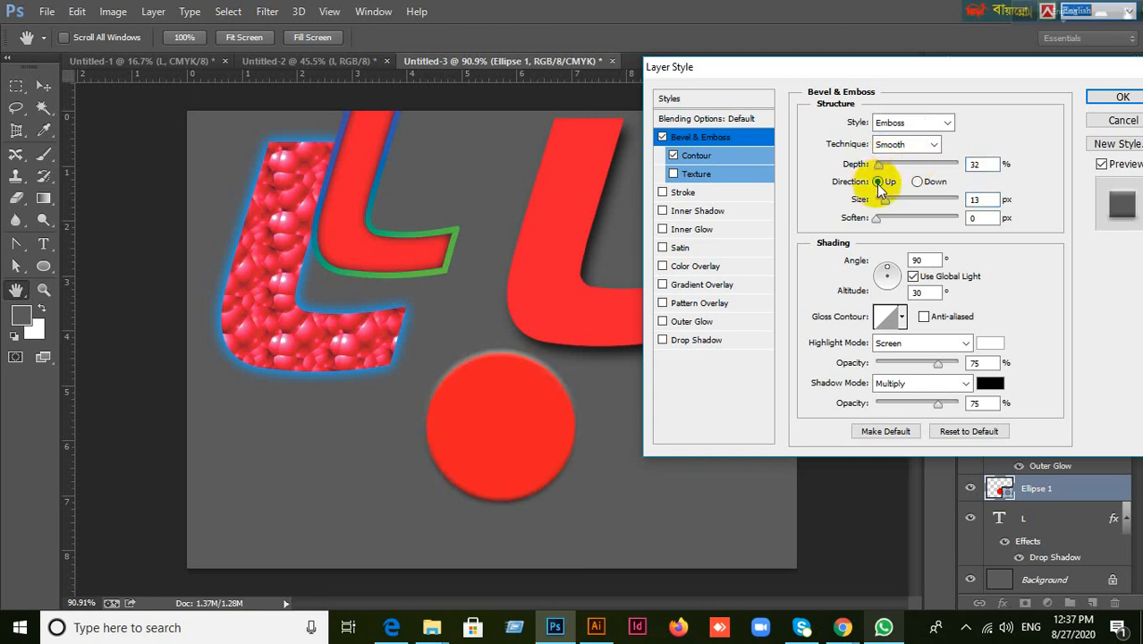
# Try the Outer Bevel style, switch to Inner Bevel, and compare direction Down before settling on Up.
pyautogui.click(944, 124)
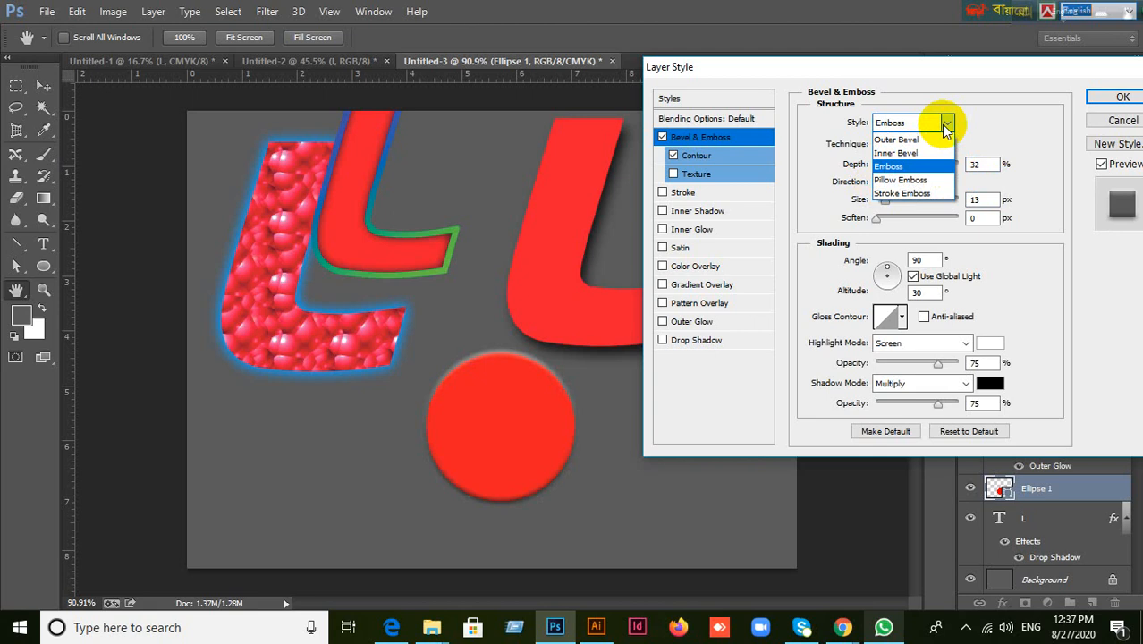
pyautogui.click(940, 140)
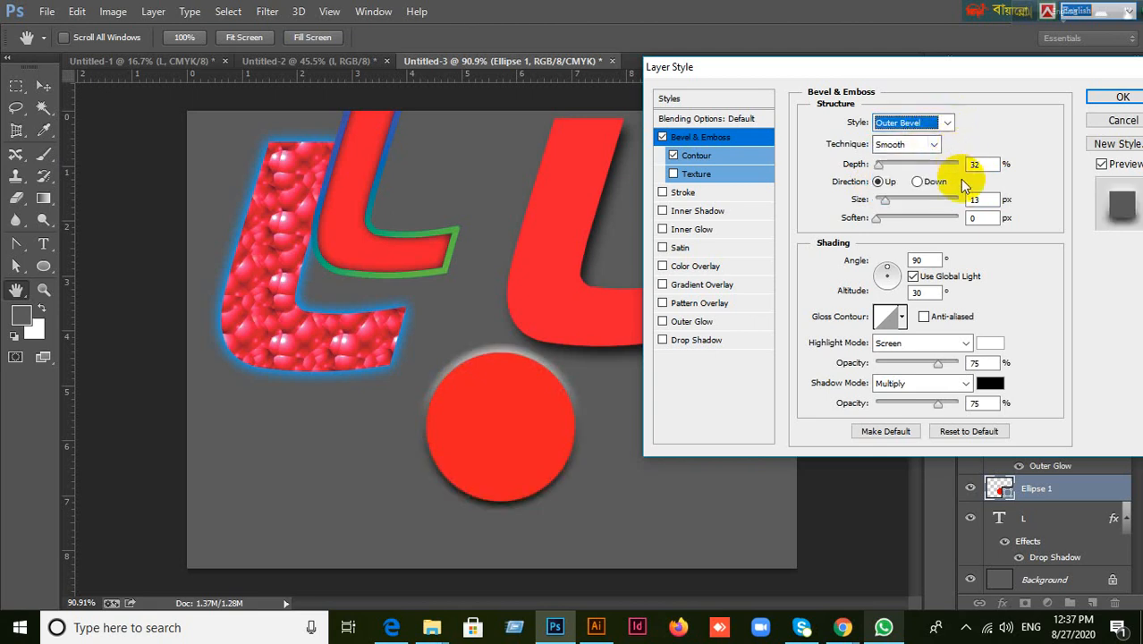
pyautogui.click(946, 123)
pyautogui.click(910, 152)
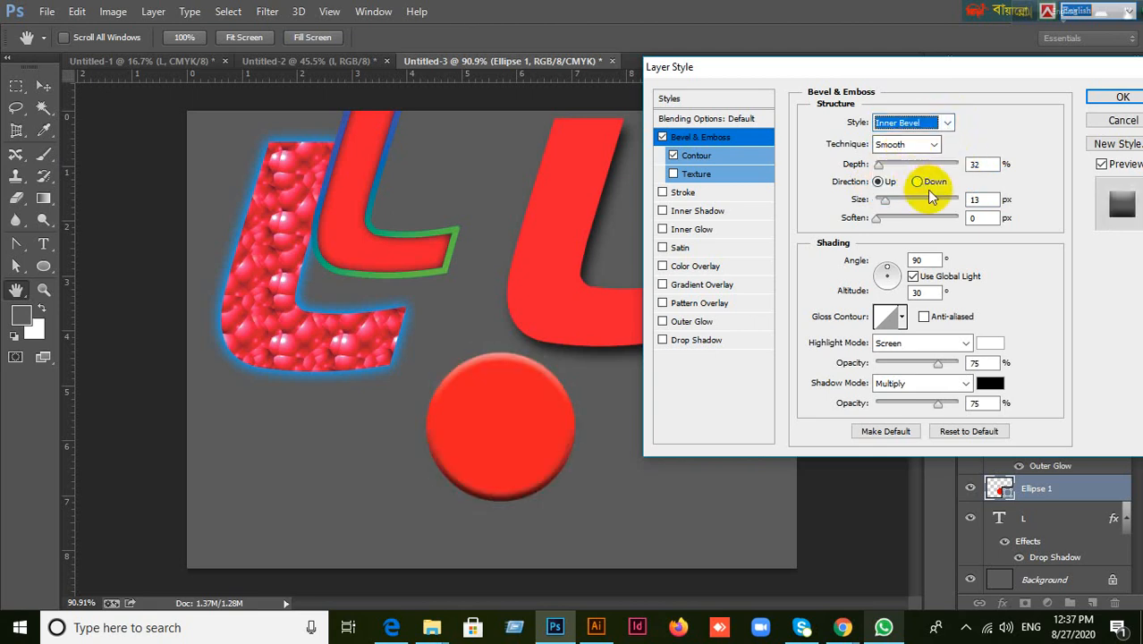
pyautogui.click(919, 182)
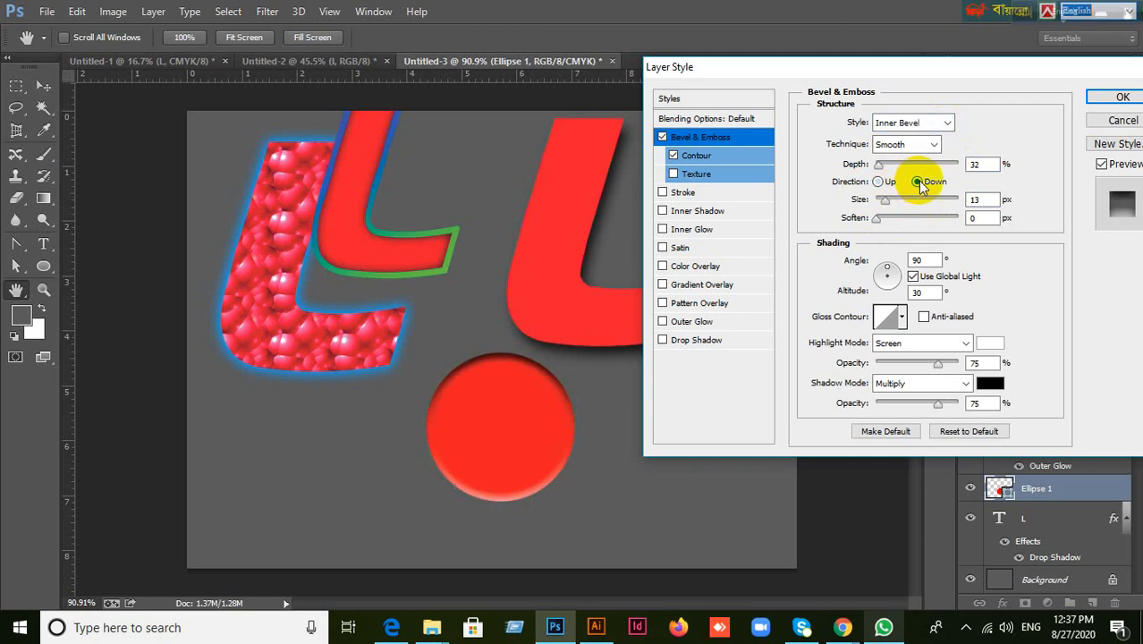
pyautogui.click(888, 184)
pyautogui.click(881, 183)
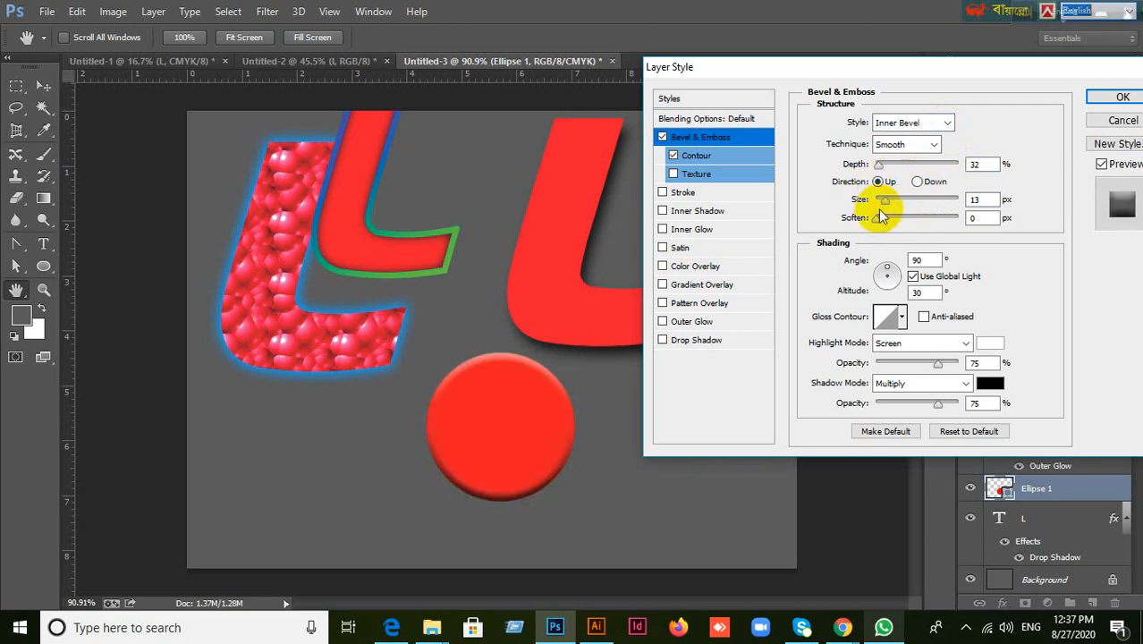
# Turn off Use Global Light and set the bevel's angle to 139°, size to 43 px and soften to 1 px.
pyautogui.moveTo(883, 206); pyautogui.dragTo(888, 205)
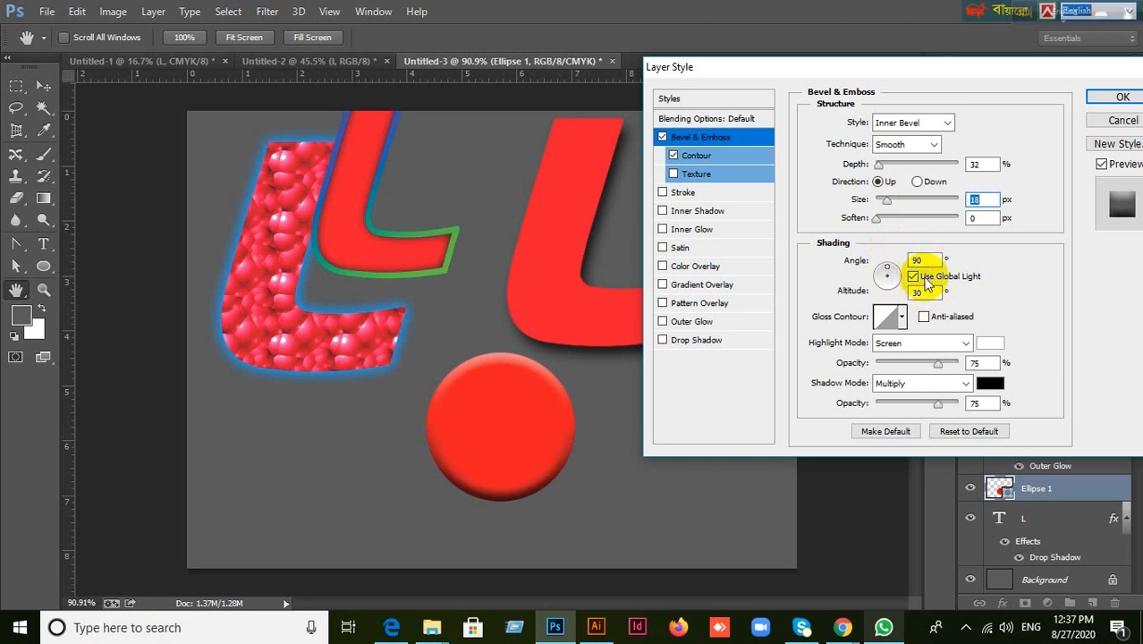
pyautogui.click(916, 277)
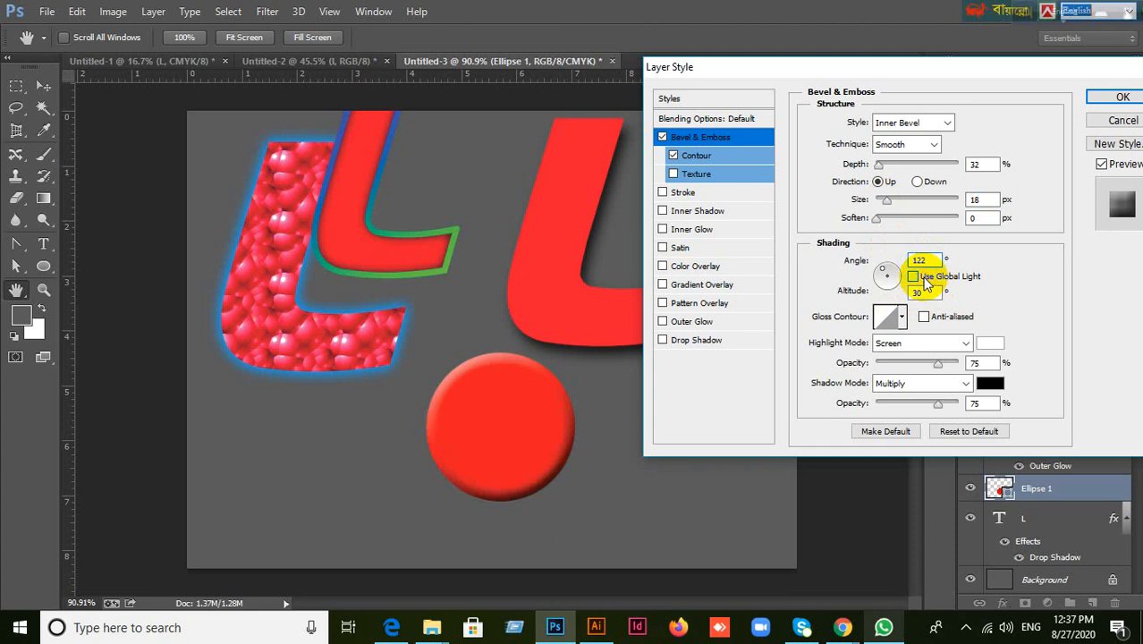
pyautogui.click(927, 282)
pyautogui.click(927, 283)
pyautogui.doubleClick(921, 260)
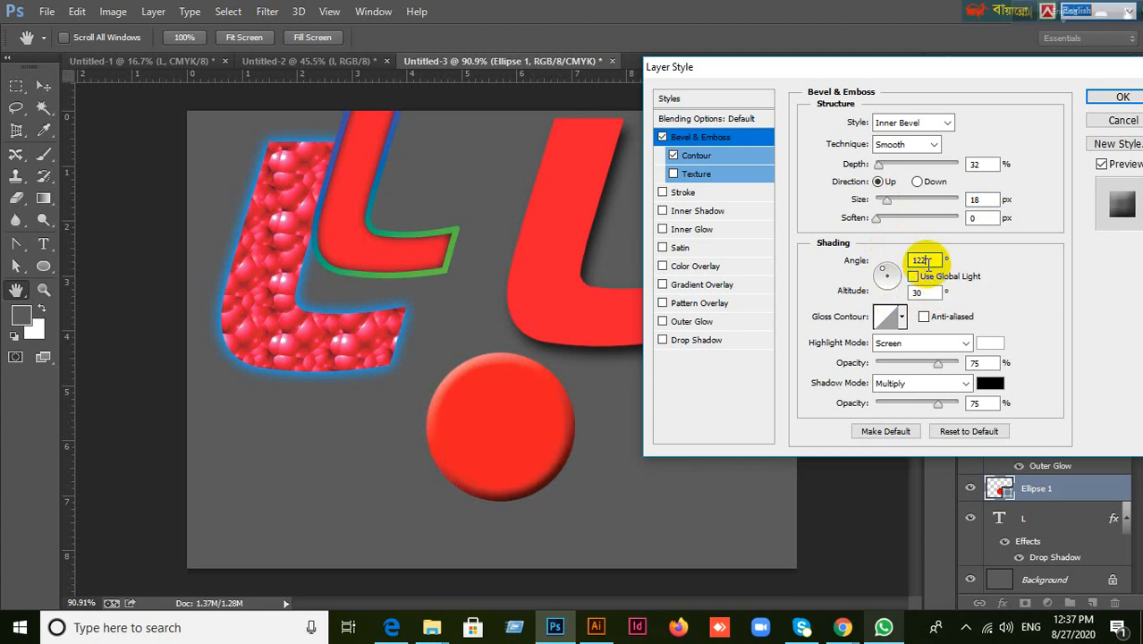
pyautogui.scroll(9, 929, 263)
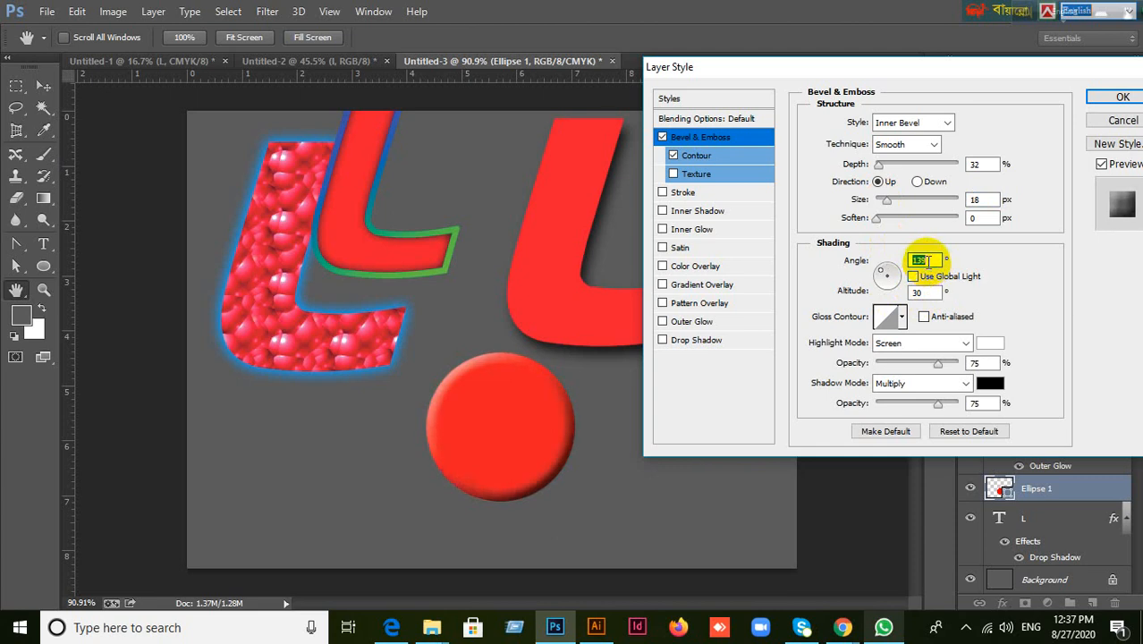
pyautogui.moveTo(888, 202)
pyautogui.mouseDown()
pyautogui.moveTo(897, 205)
pyautogui.moveTo(884, 200)
pyautogui.moveTo(896, 204)
pyautogui.moveTo(883, 221)
pyautogui.mouseUp()
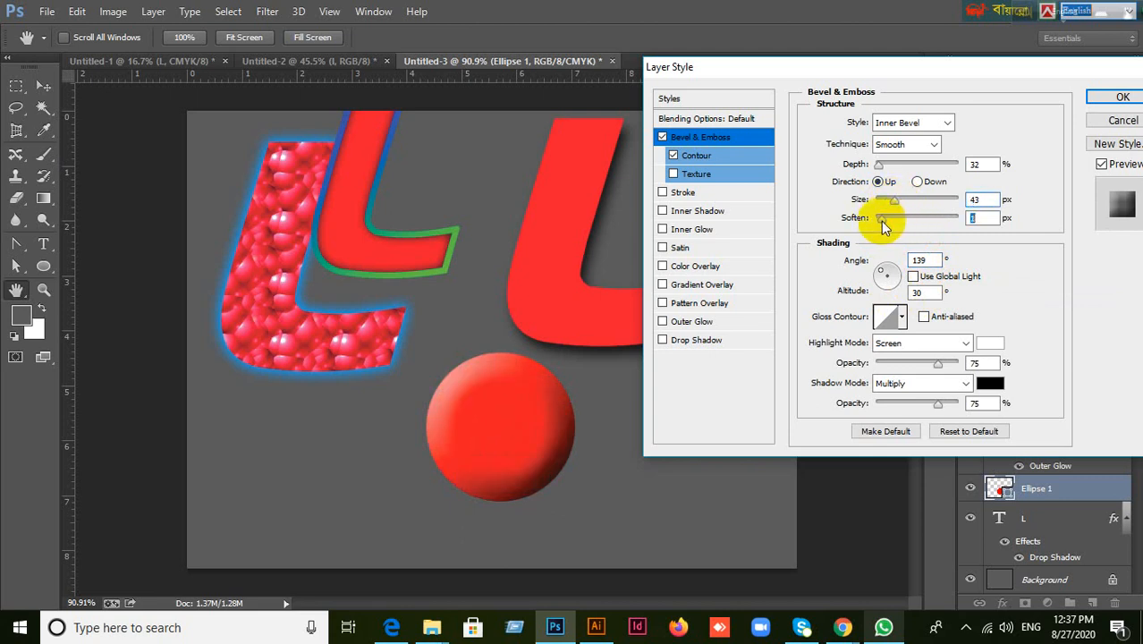
# Set the bevel highlight's opacity to 86% and its blend mode to Normal.
pyautogui.moveTo(938, 363)
pyautogui.mouseDown()
pyautogui.moveTo(900, 360)
pyautogui.moveTo(949, 365)
pyautogui.mouseUp()
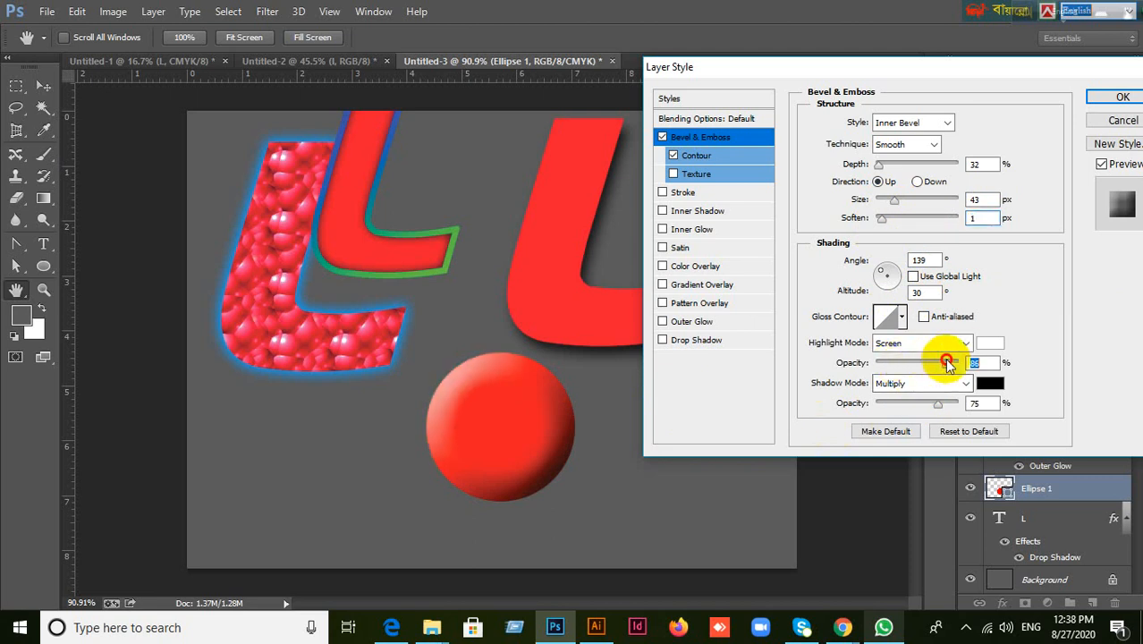
pyautogui.click(959, 344)
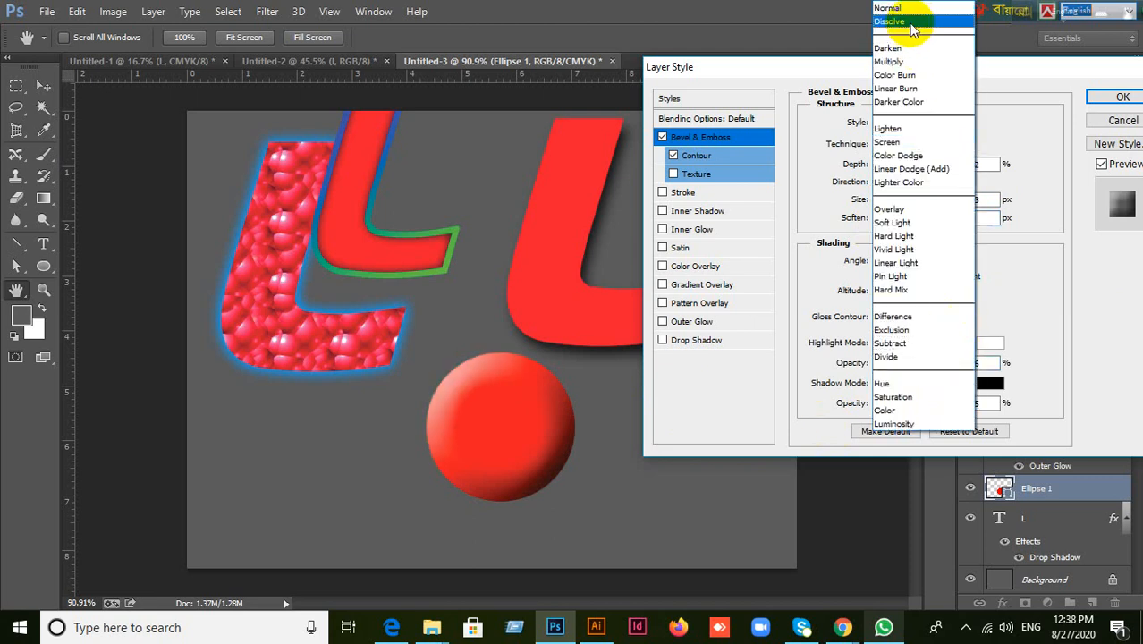
pyautogui.click(906, 16)
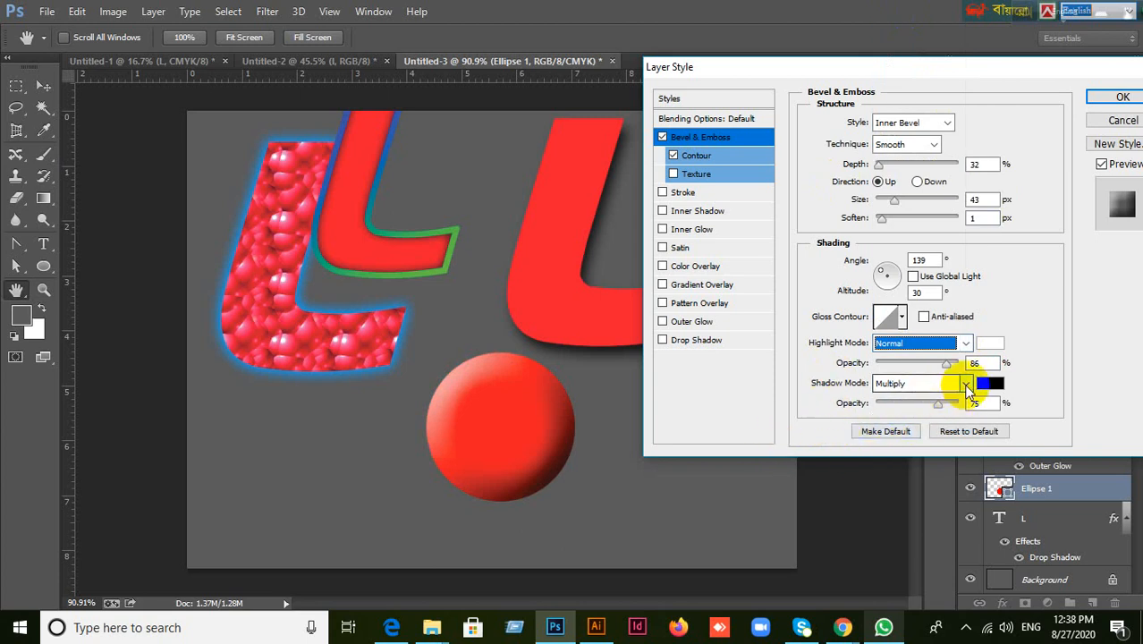
# Change the bevel's shadow colour to a bright, fully saturated blue.
pyautogui.click(989, 383)
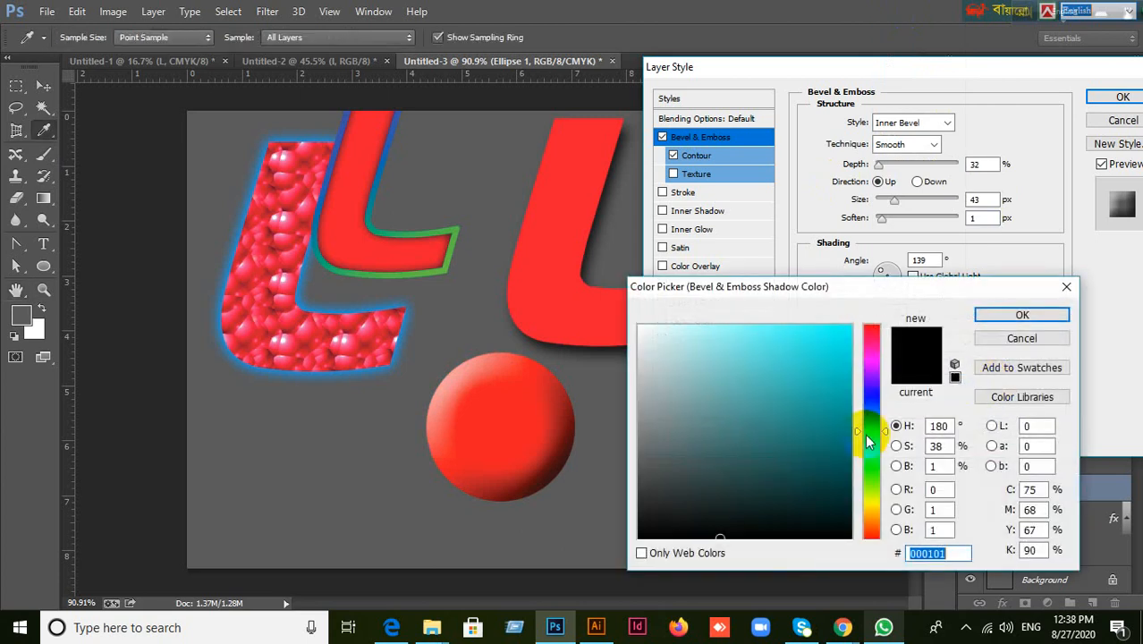
pyautogui.moveTo(859, 432); pyautogui.dragTo(864, 400)
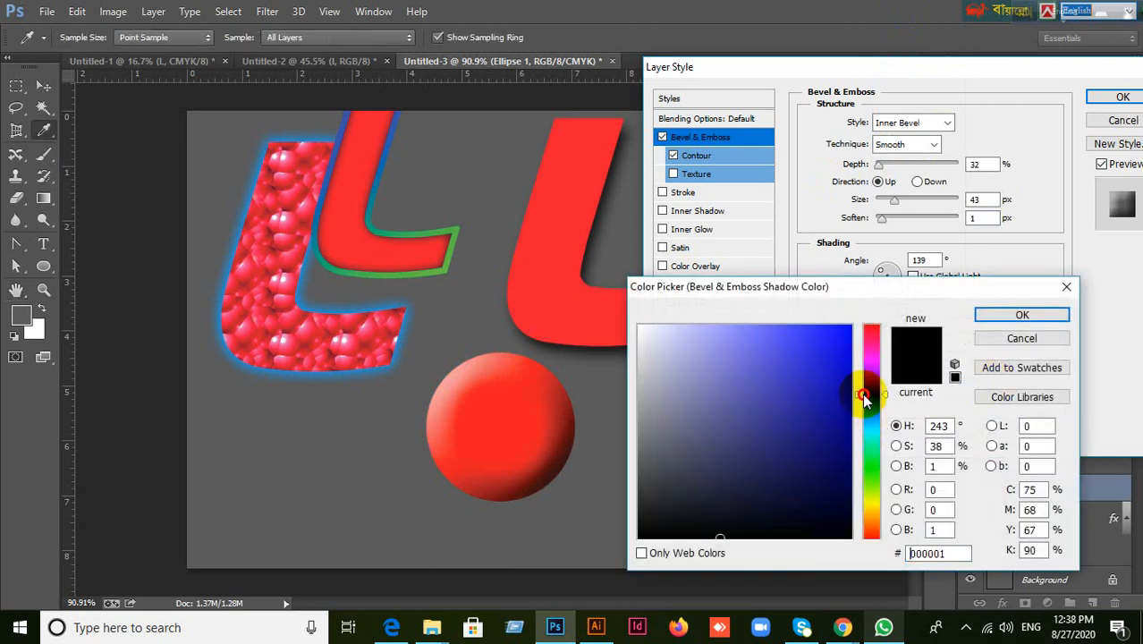
pyautogui.click(852, 327)
pyautogui.click(1006, 316)
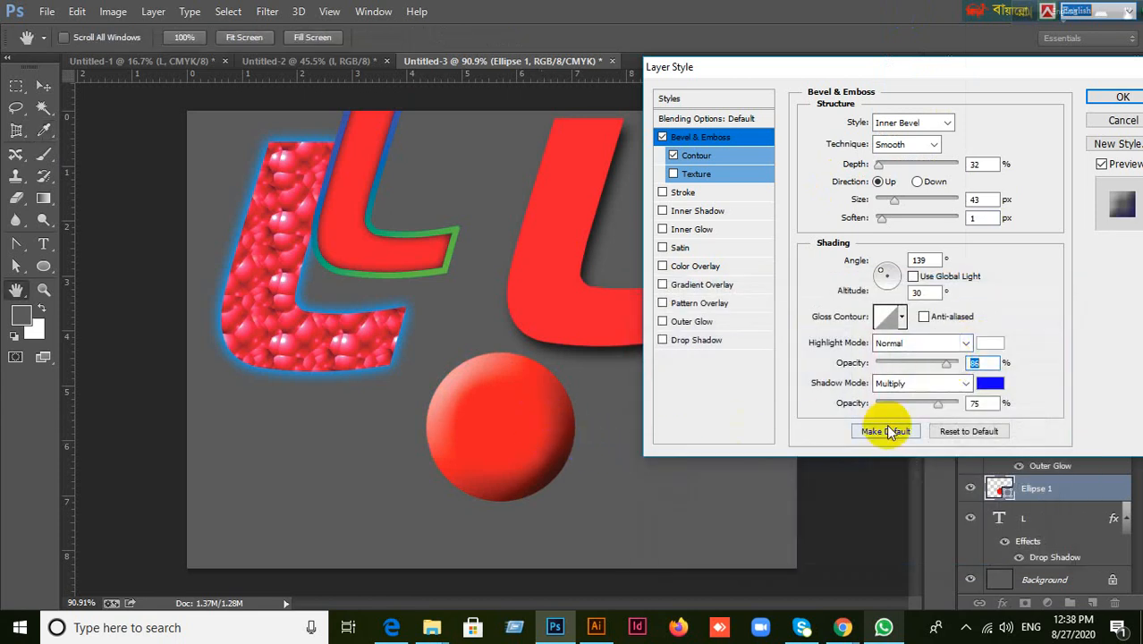
# Set the bevel's shadow opacity to 93% and its highlight mode to Multiply.
pyautogui.moveTo(937, 404)
pyautogui.mouseDown()
pyautogui.moveTo(926, 409)
pyautogui.moveTo(967, 405)
pyautogui.moveTo(952, 403)
pyautogui.mouseUp()
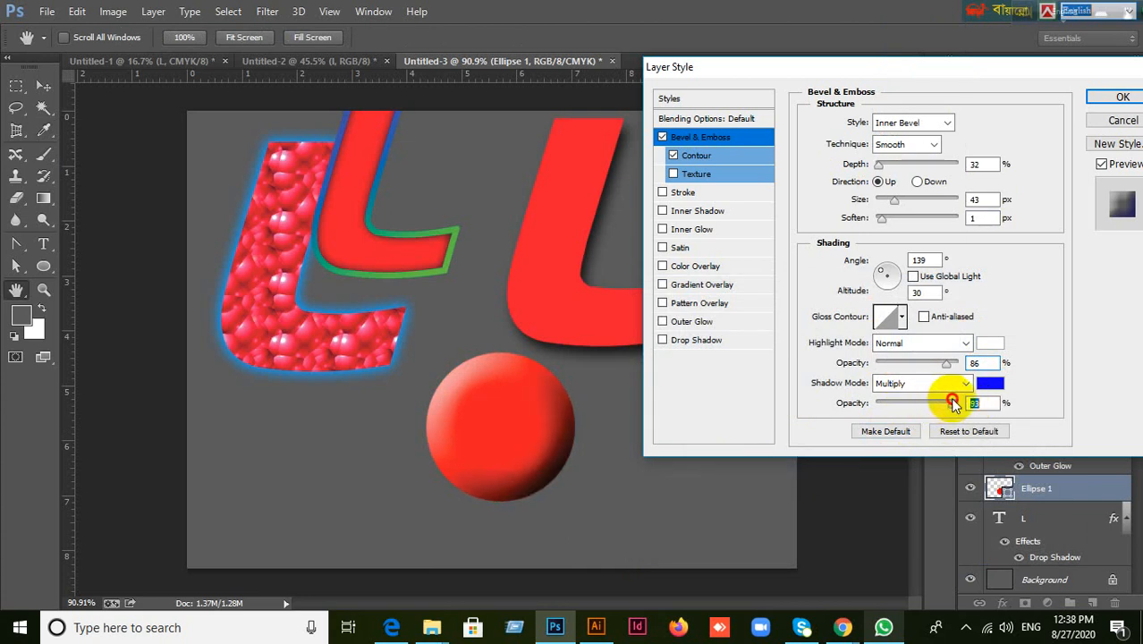
pyautogui.click(966, 345)
pyautogui.click(935, 50)
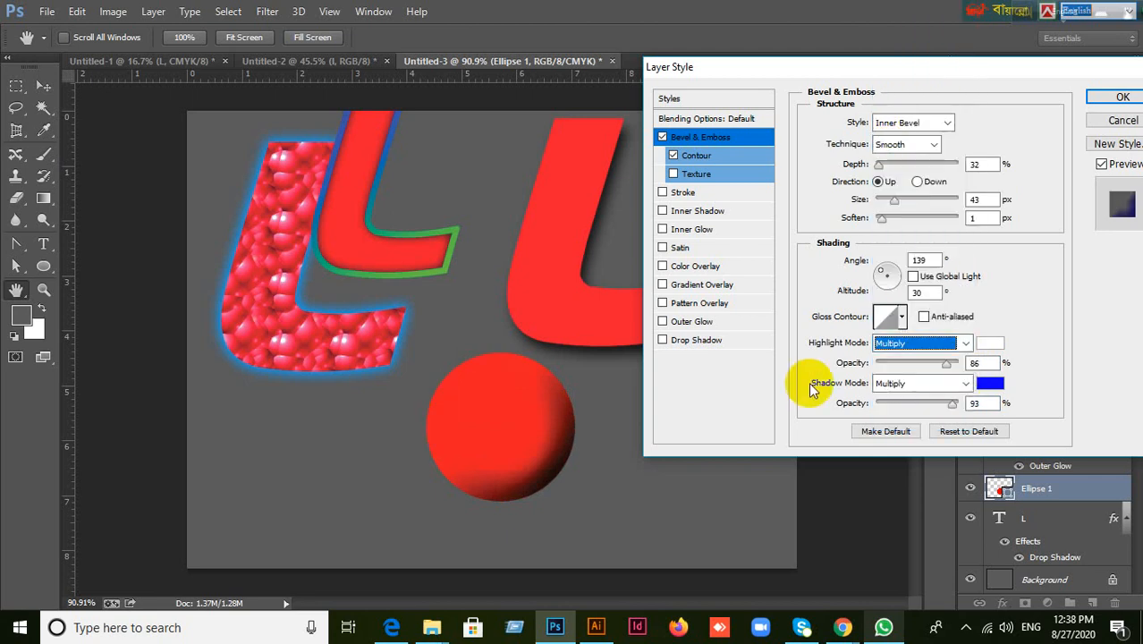
# Set the circle's bevel highlight mode to Normal and try various gloss contours, ending on the double-peaked preset.
pyautogui.click(966, 342)
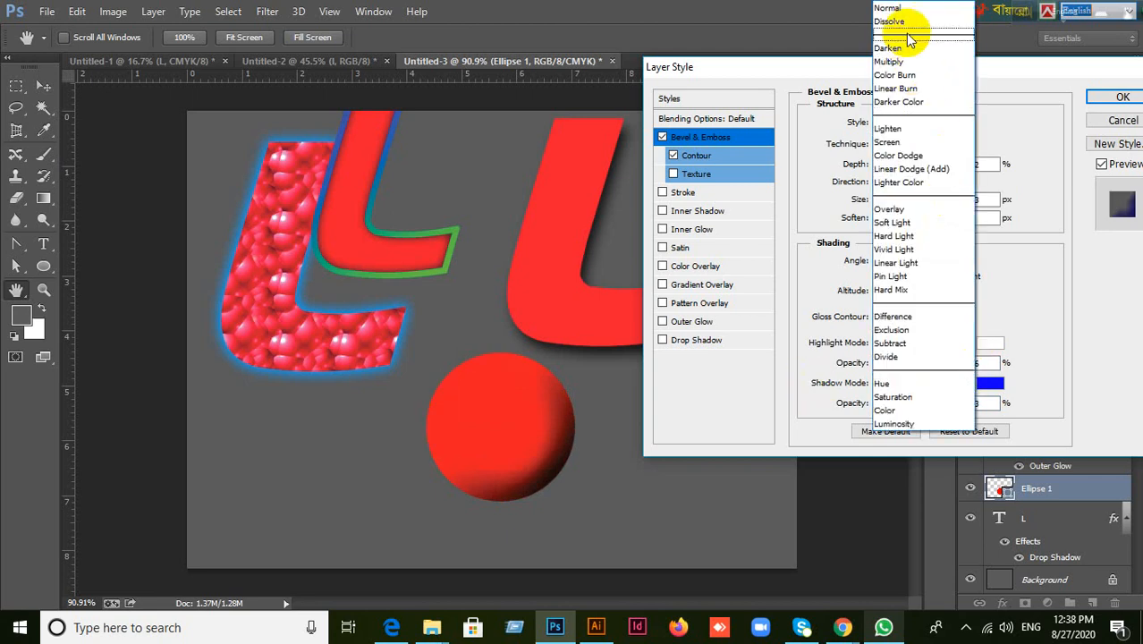
pyautogui.click(904, 9)
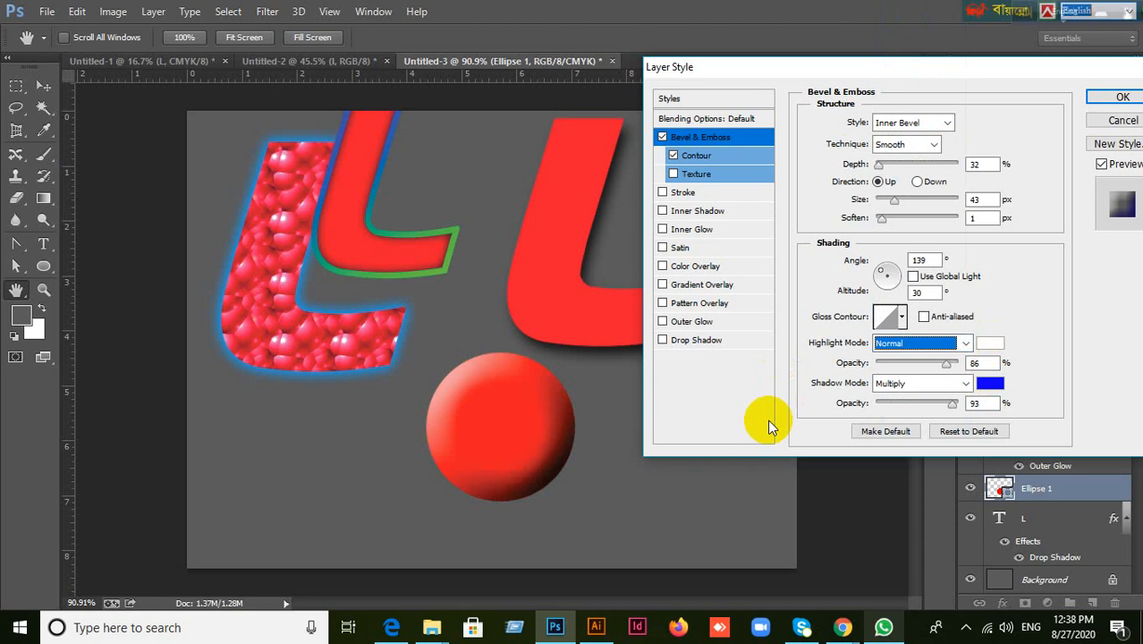
pyautogui.click(902, 317)
pyautogui.click(886, 360)
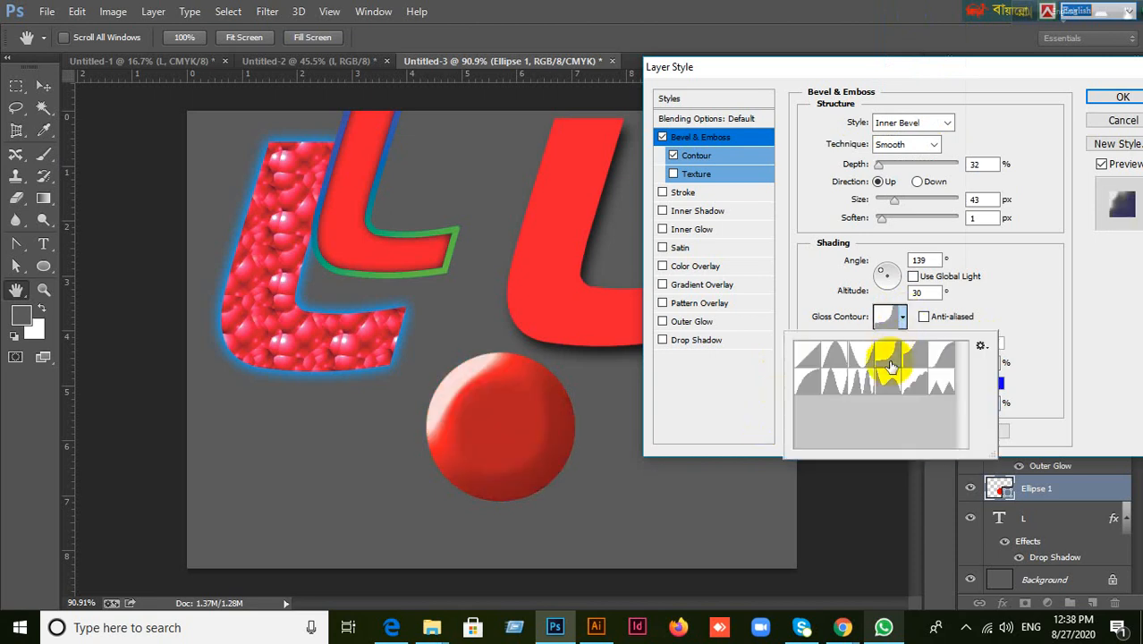
pyautogui.click(919, 363)
pyautogui.click(943, 384)
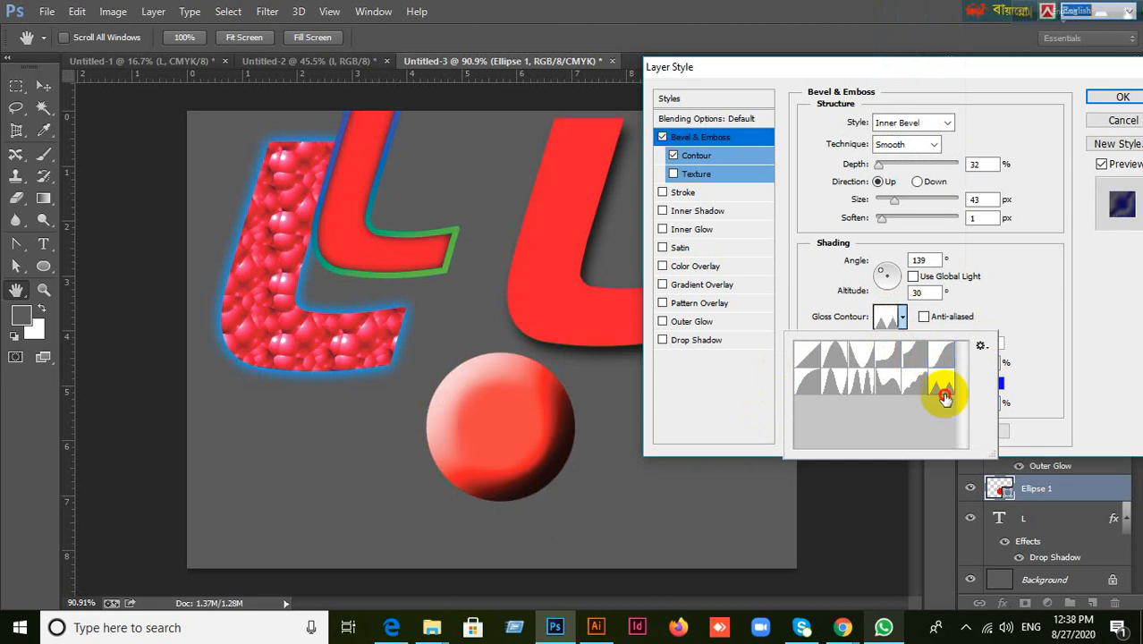
pyautogui.click(935, 387)
pyautogui.click(906, 391)
pyautogui.click(892, 387)
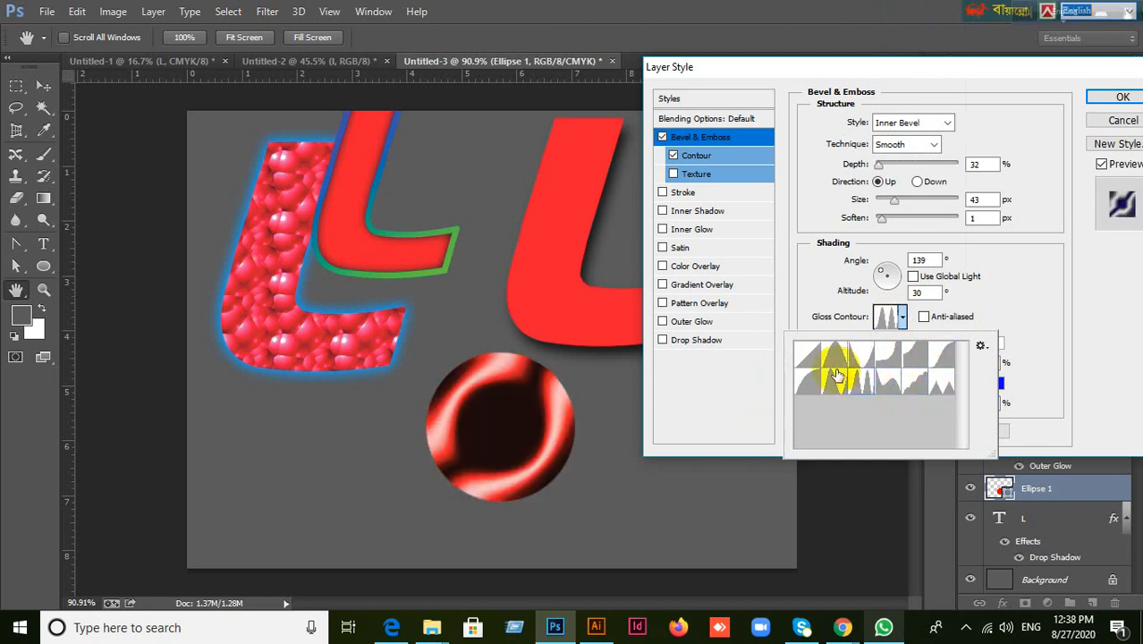
pyautogui.click(814, 360)
pyautogui.click(861, 389)
pyautogui.click(888, 385)
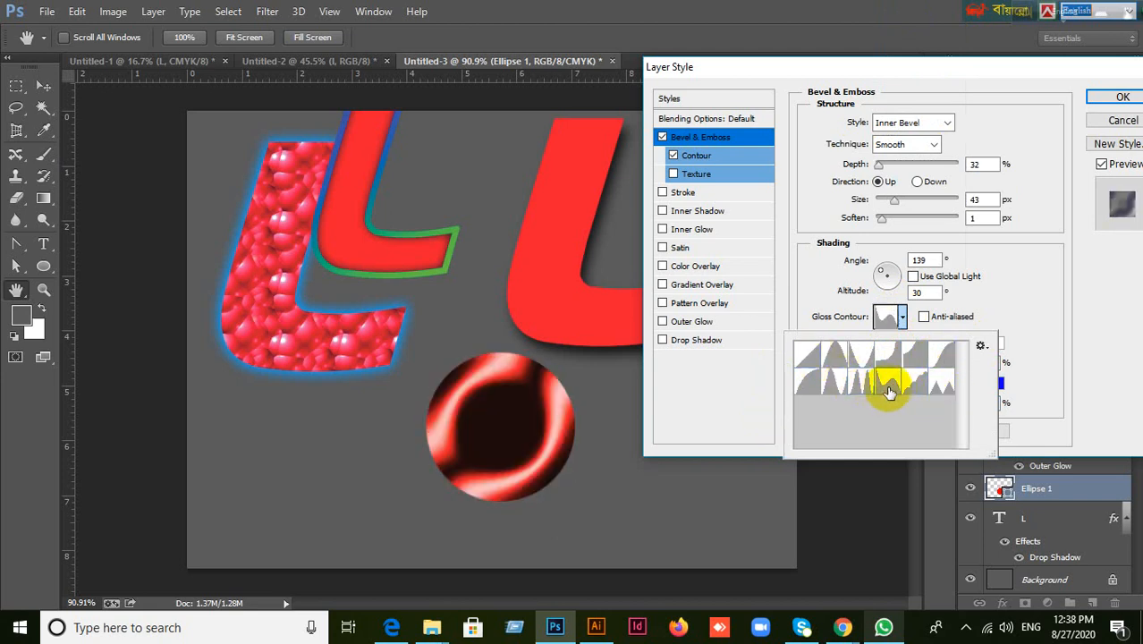
pyautogui.click(857, 387)
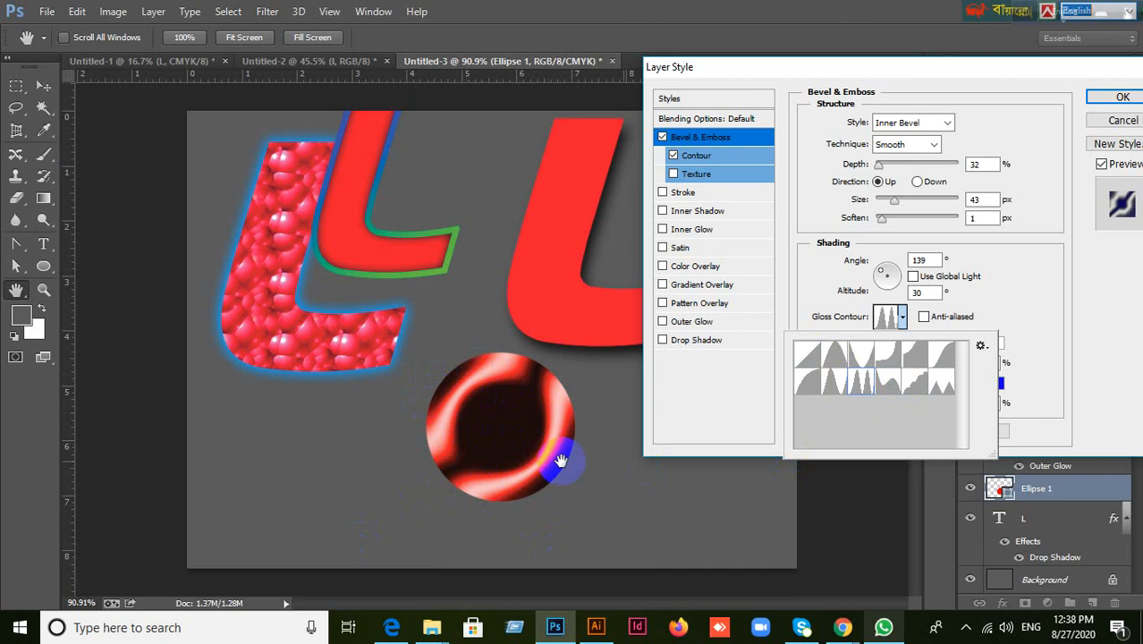
pyautogui.click(834, 353)
pyautogui.click(864, 355)
pyautogui.click(863, 385)
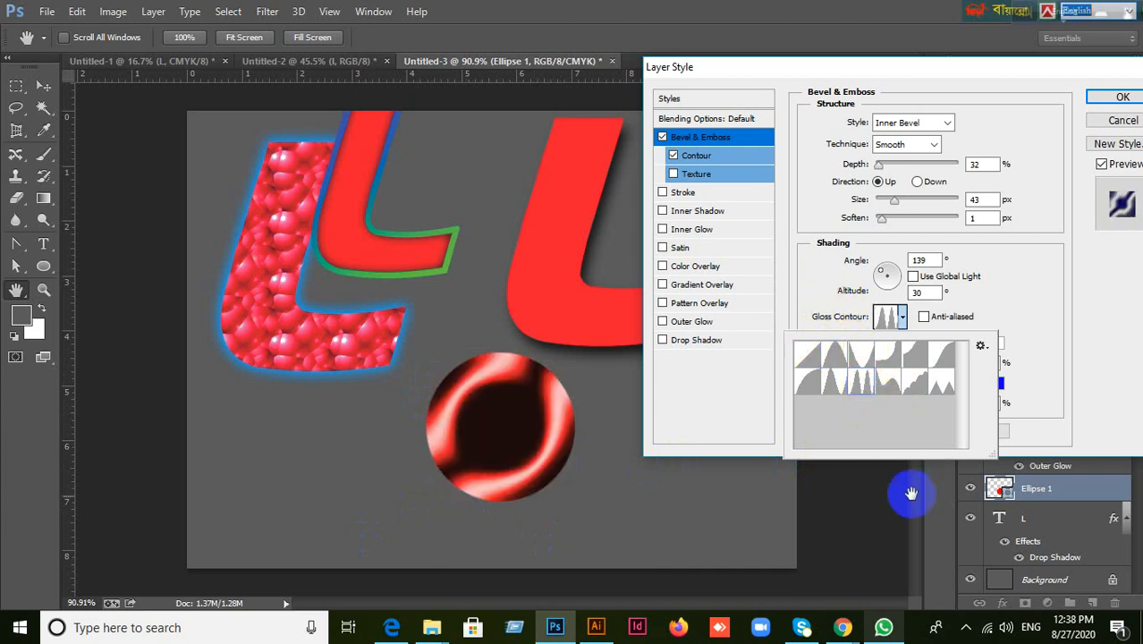
pyautogui.click(814, 391)
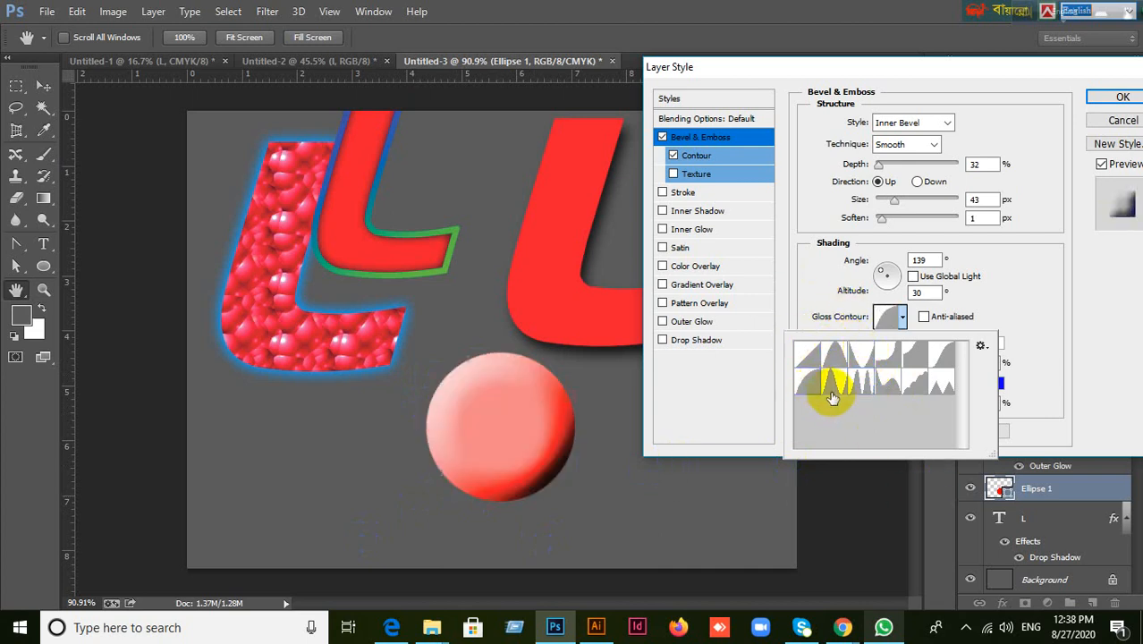
pyautogui.click(836, 389)
pyautogui.click(861, 386)
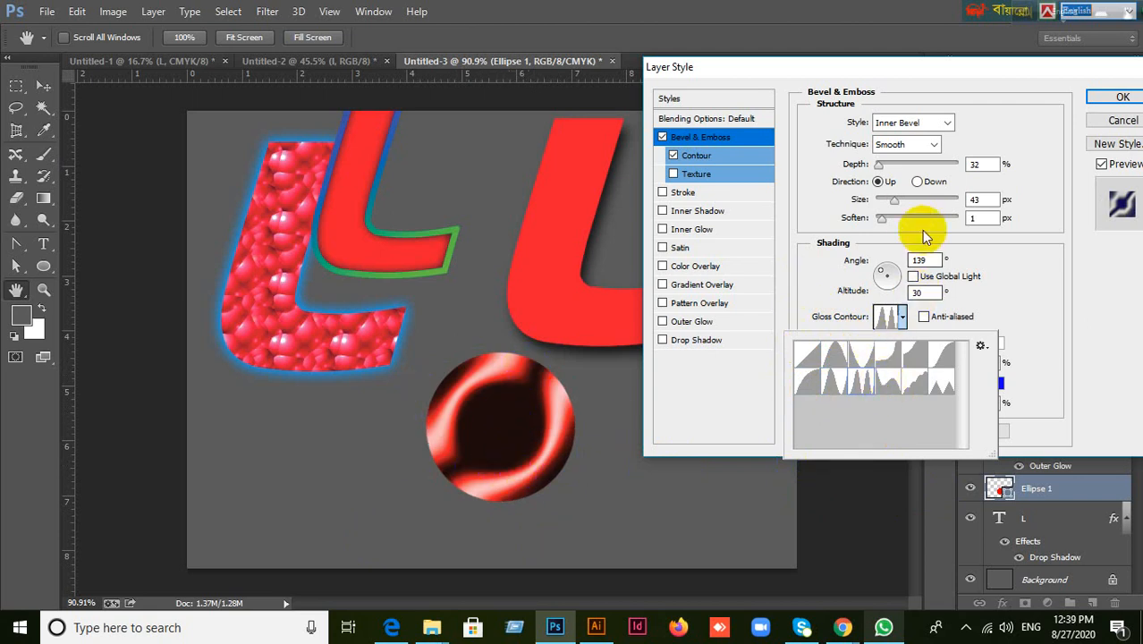
# Increase the circle's bevel size to 81 px and its soften value to 4 px.
pyautogui.click(895, 199)
pyautogui.moveTo(894, 199)
pyautogui.mouseDown()
pyautogui.moveTo(910, 204)
pyautogui.moveTo(898, 217)
pyautogui.moveTo(907, 211)
pyautogui.moveTo(816, 202)
pyautogui.moveTo(907, 199)
pyautogui.mouseUp()
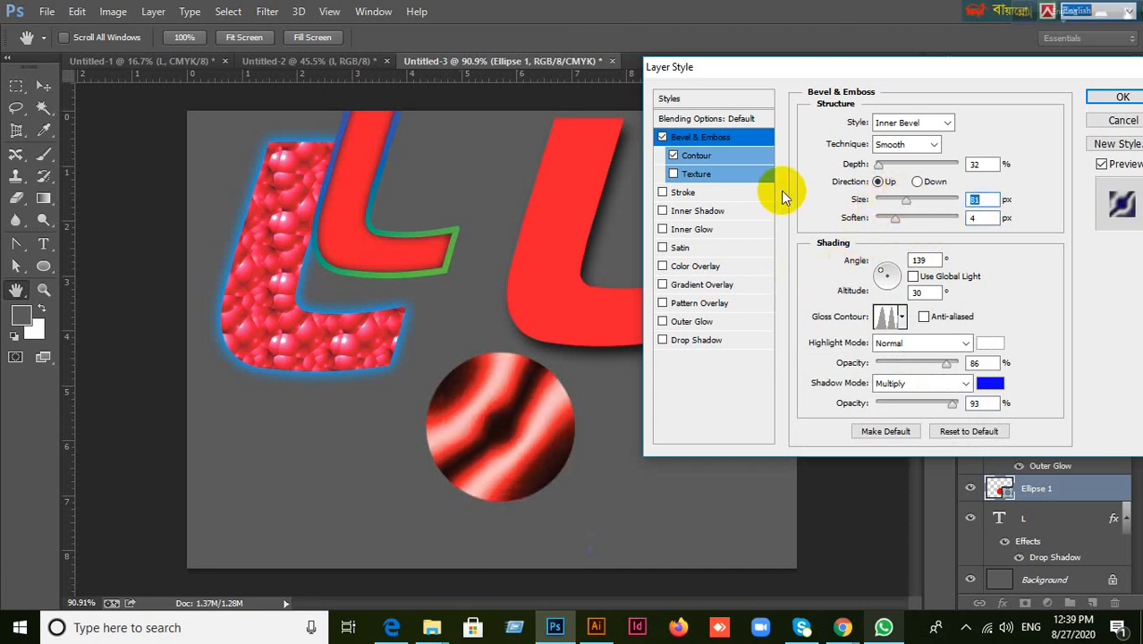
pyautogui.moveTo(892, 76); pyautogui.dragTo(837, 74)
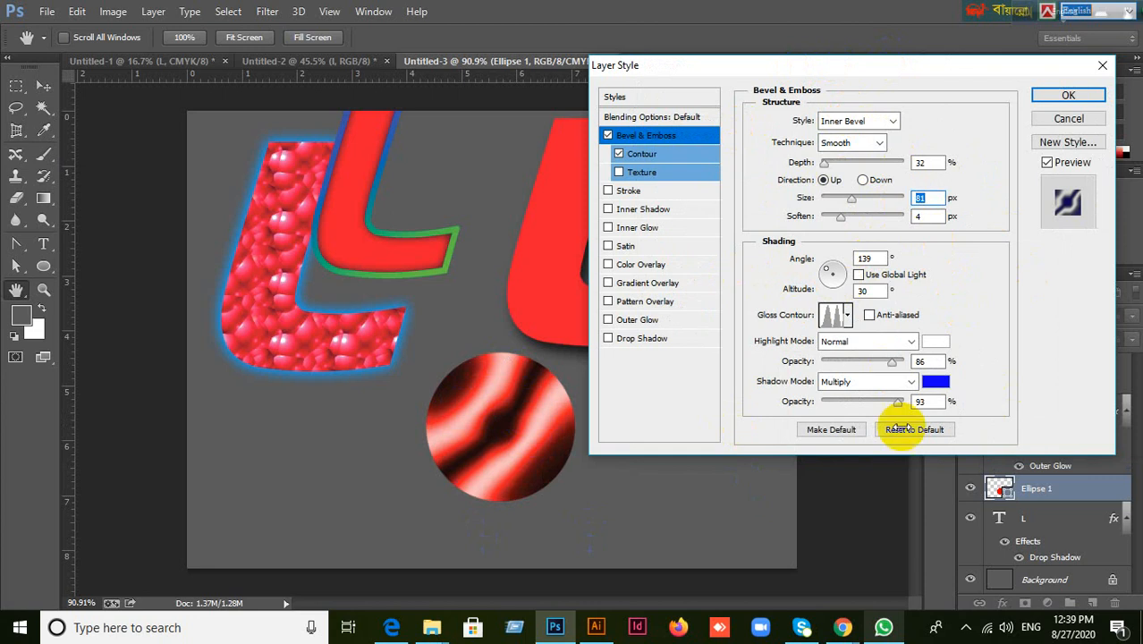
# Try the texture option on the circle's bevel, review the bevel and contour settings, and turn texture off again.
pyautogui.click(619, 173)
pyautogui.click(641, 173)
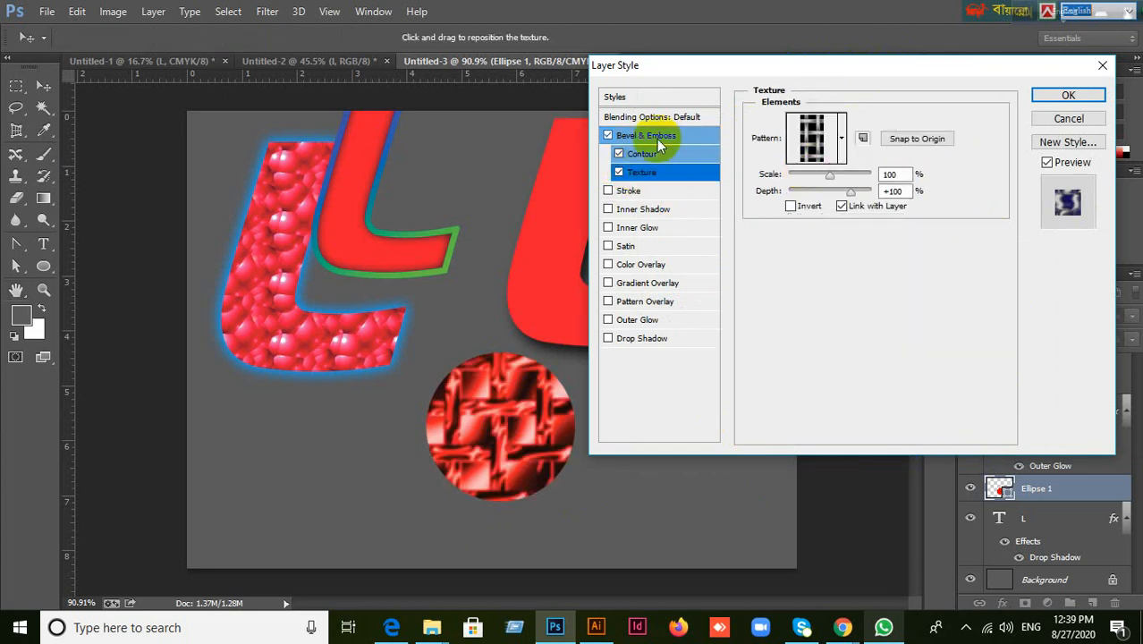
pyautogui.click(657, 139)
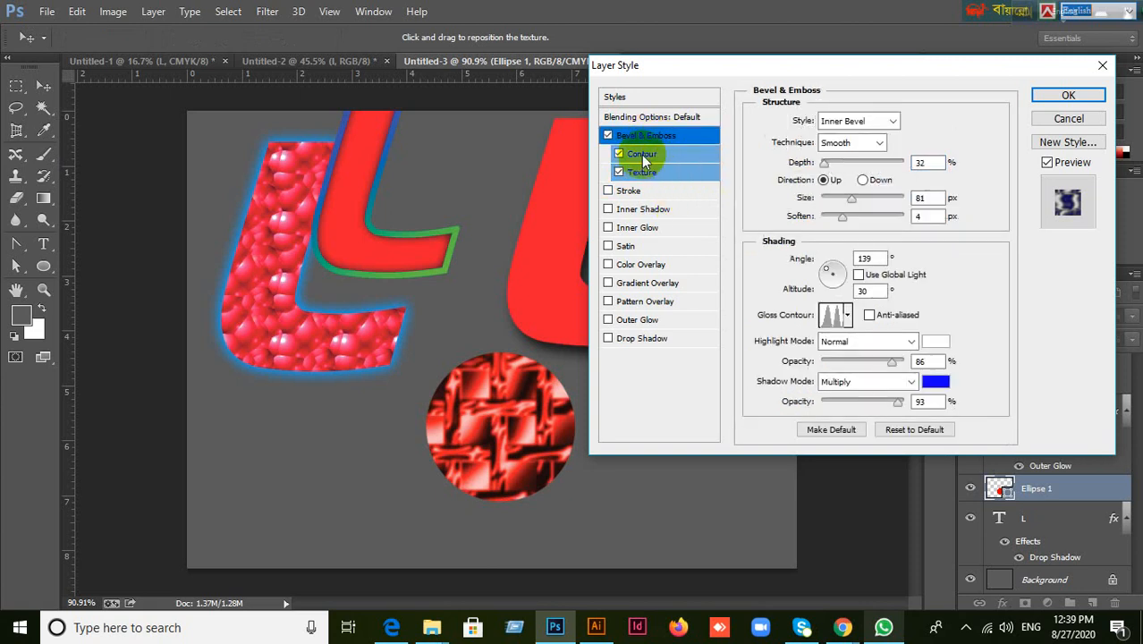
pyautogui.click(641, 155)
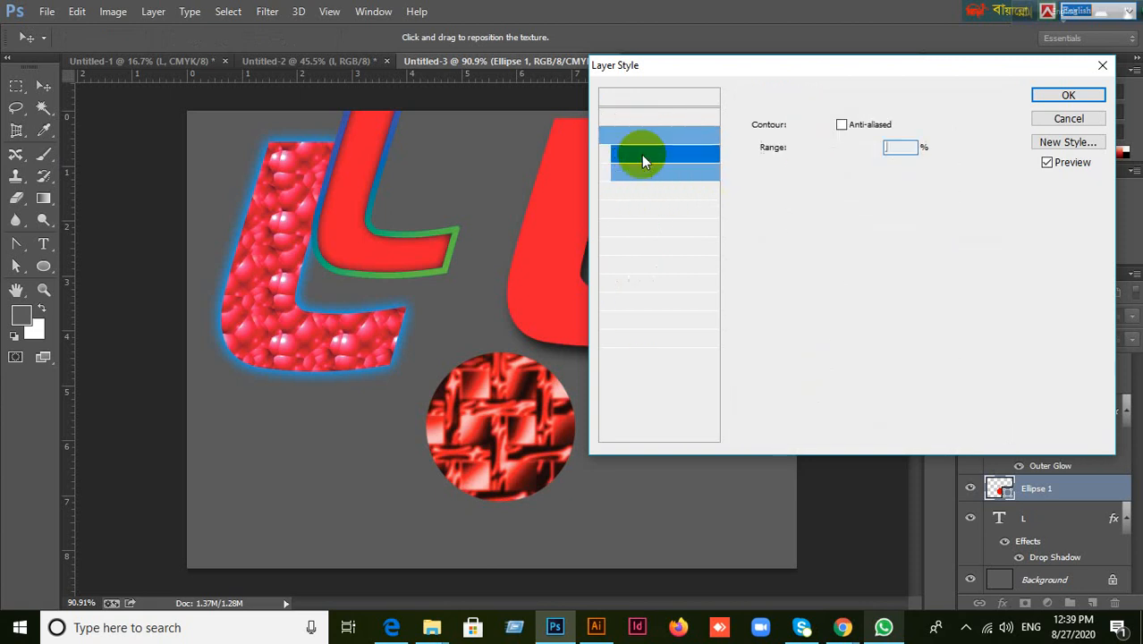
pyautogui.click(619, 172)
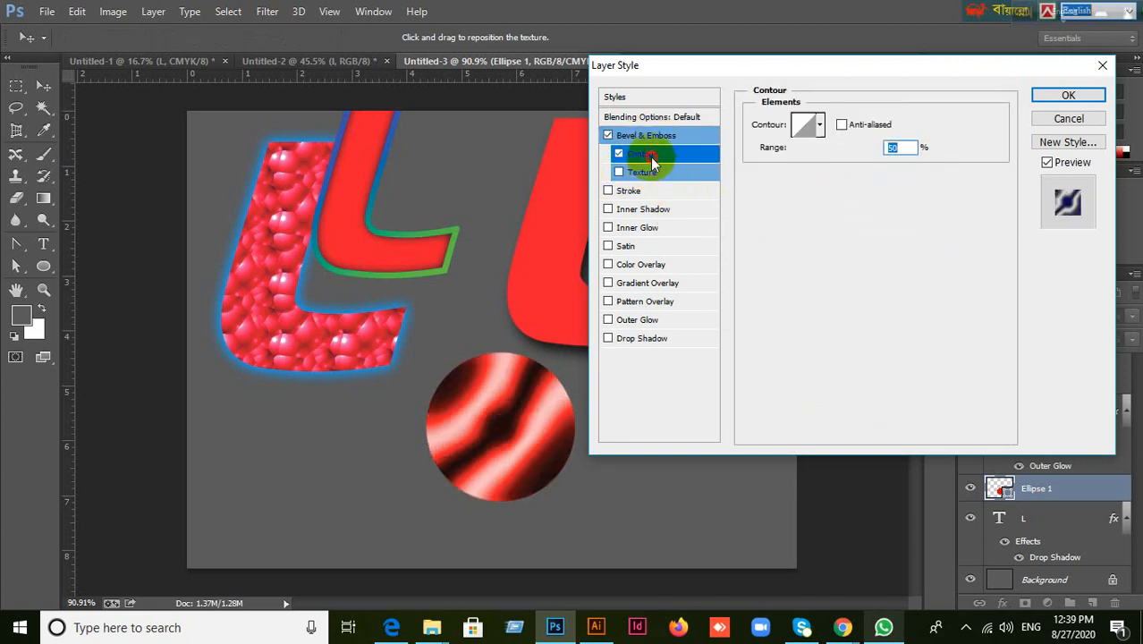
# Set the bevel contour's range to 47% and choose the S-shaped contour preset.
pyautogui.moveTo(833, 150)
pyautogui.mouseDown()
pyautogui.moveTo(854, 148)
pyautogui.moveTo(832, 149)
pyautogui.mouseUp()
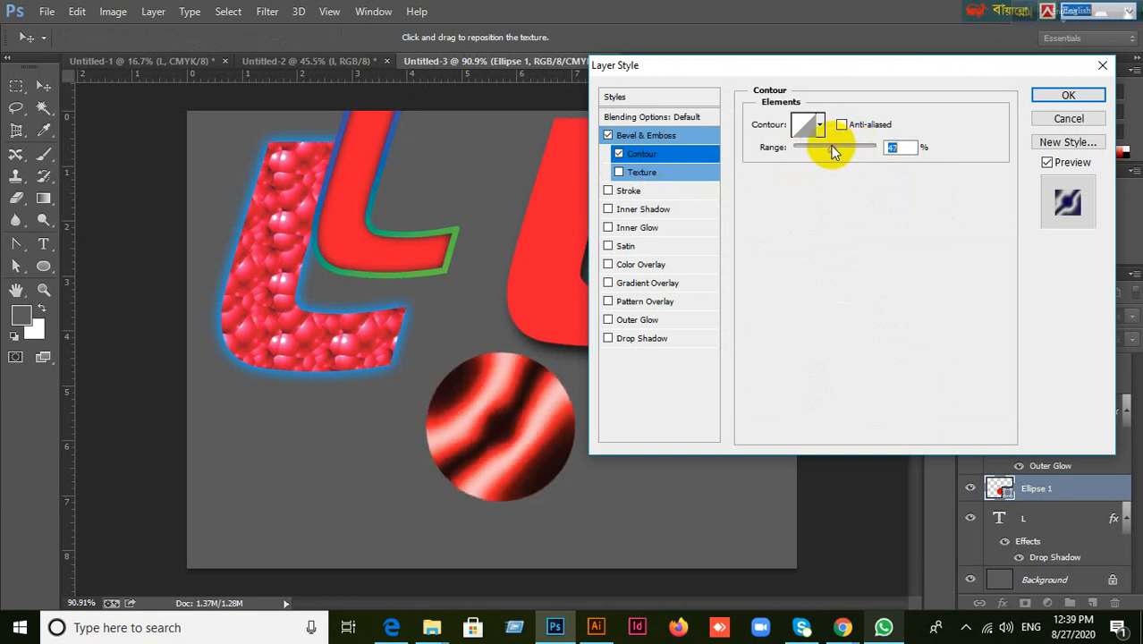
pyautogui.click(820, 128)
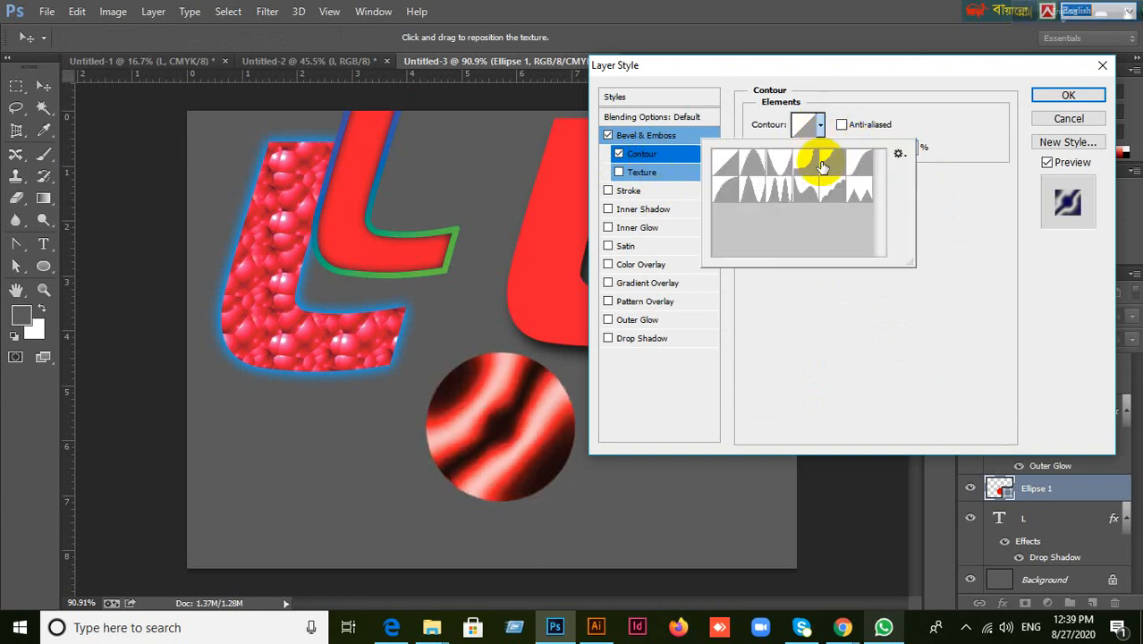
pyautogui.click(805, 190)
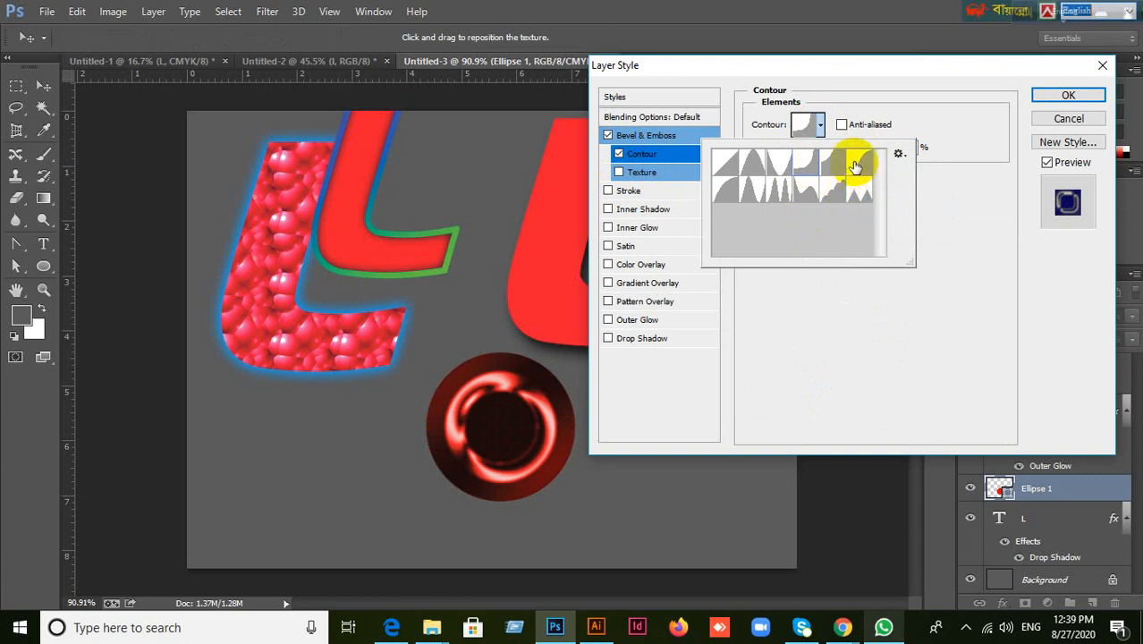
pyautogui.click(857, 161)
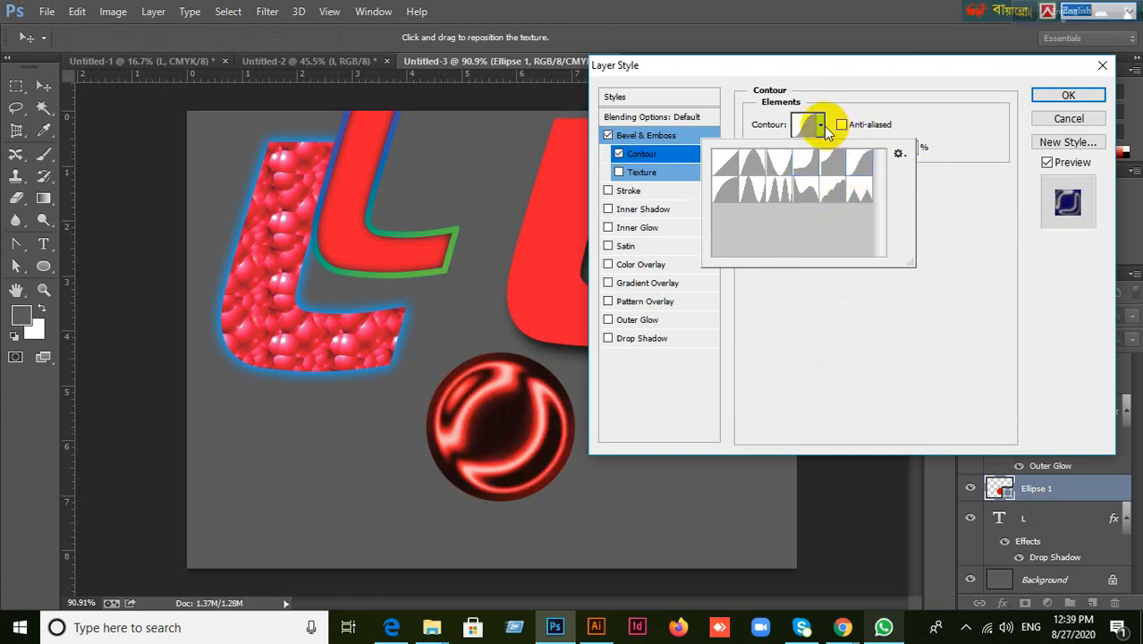
pyautogui.click(818, 127)
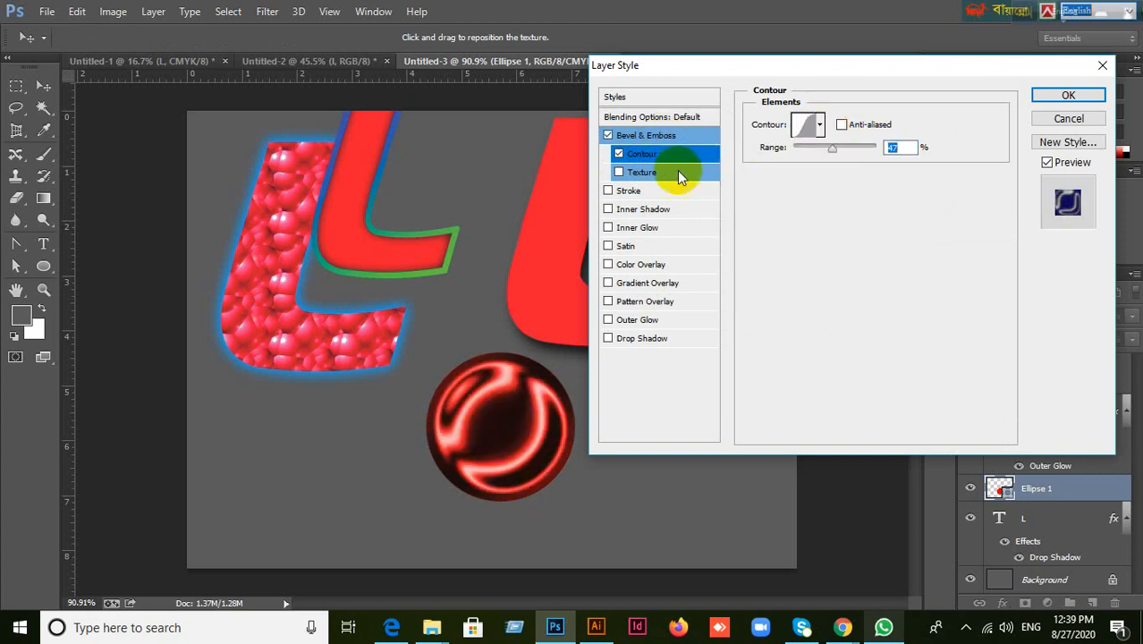
# Try a bevel depth of 806% on the circle and cancel the layer style changes.
pyautogui.click(659, 136)
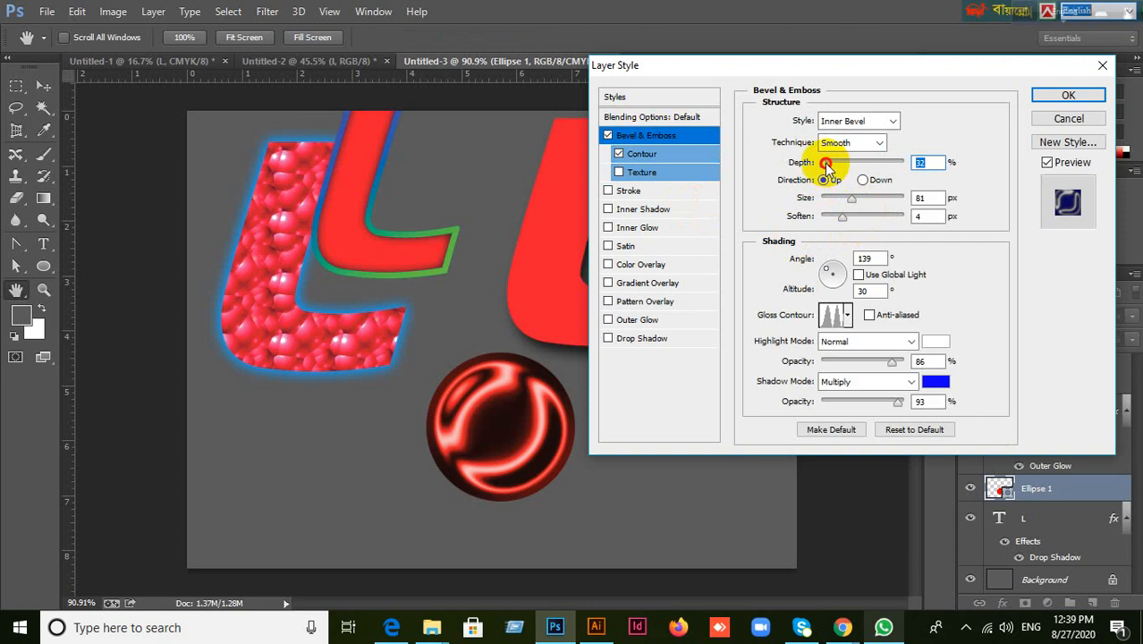
pyautogui.moveTo(828, 166); pyautogui.dragTo(888, 168)
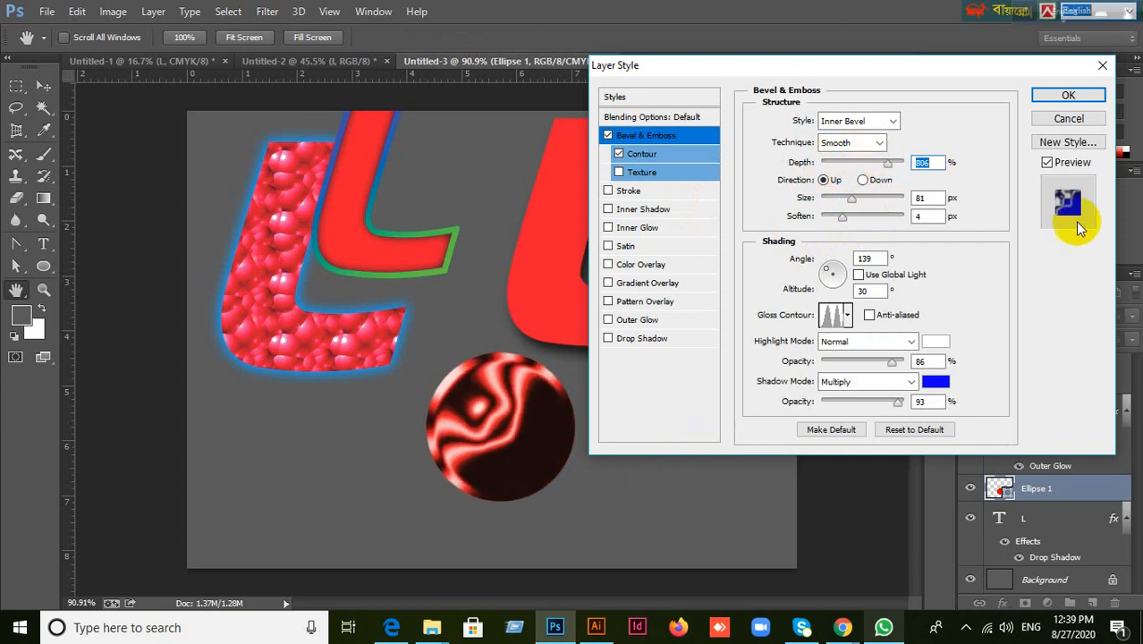
pyautogui.click(1069, 120)
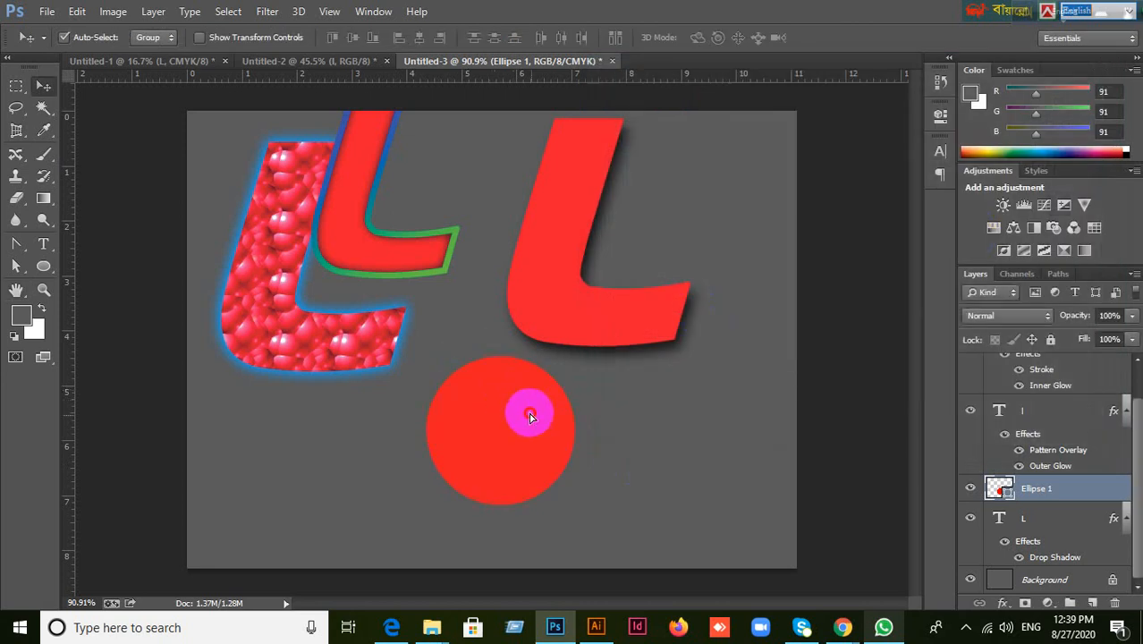
# Delete the red circle from the canvas.
pyautogui.moveTo(529, 417); pyautogui.dragTo(536, 429)
pyautogui.press('Delete')
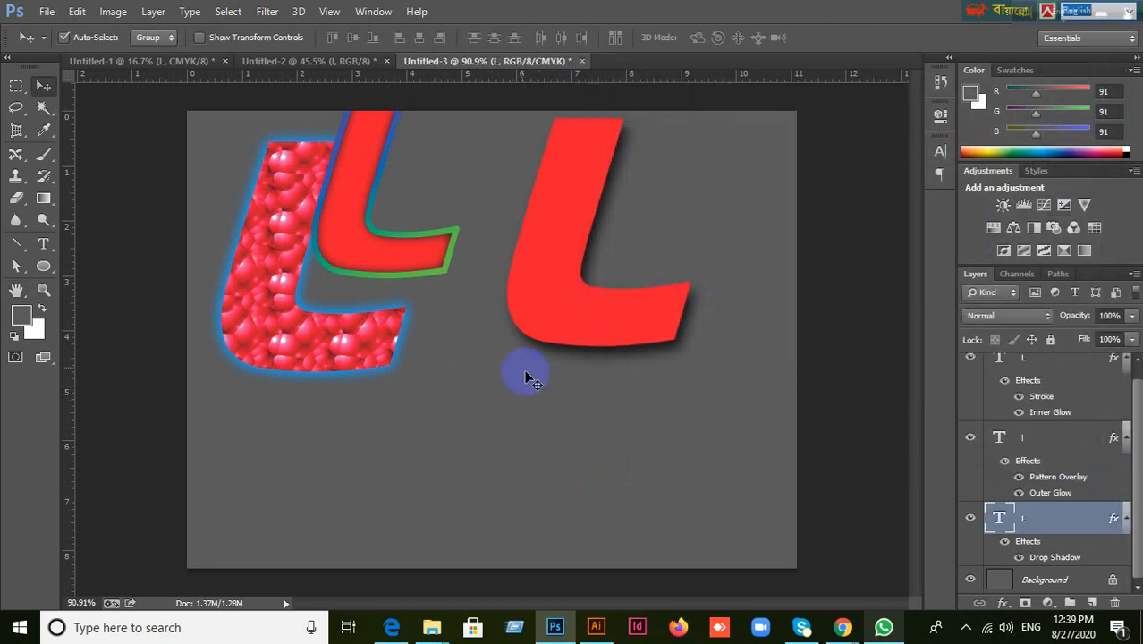
# Spread the three L letters apart, with the outlined one lower in the middle, between the patterned and shadowed ones.
pyautogui.moveTo(391, 249); pyautogui.dragTo(485, 491)
pyautogui.moveTo(570, 287); pyautogui.dragTo(622, 287)
pyautogui.moveTo(319, 365); pyautogui.dragTo(292, 365)
pyautogui.moveTo(417, 461); pyautogui.dragTo(429, 406)
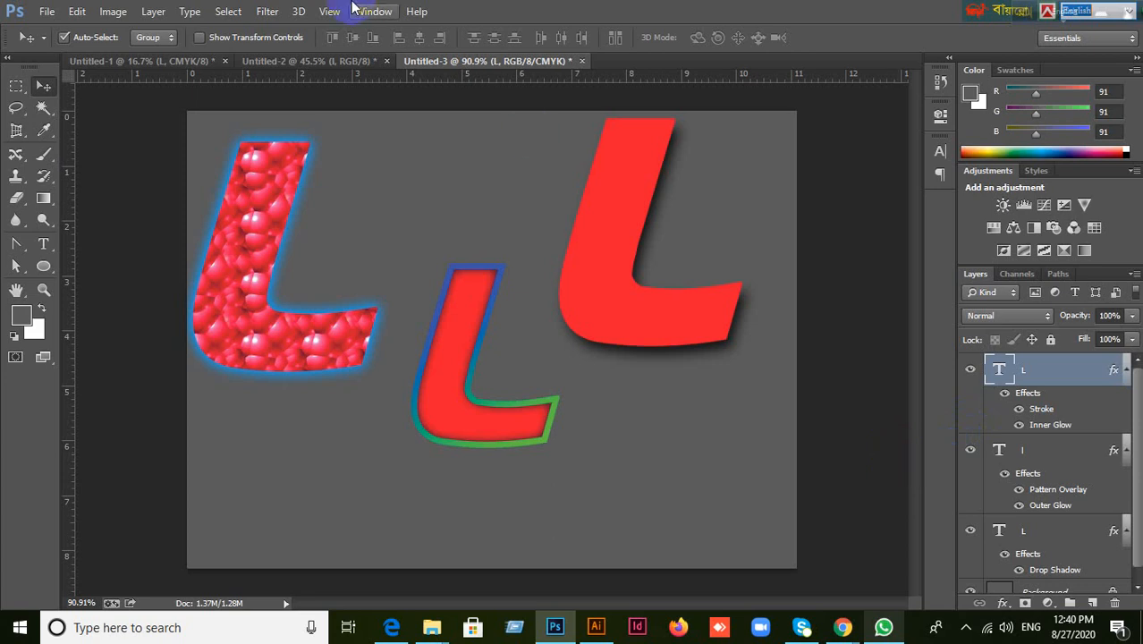
pyautogui.moveTo(453, 375); pyautogui.dragTo(483, 372)
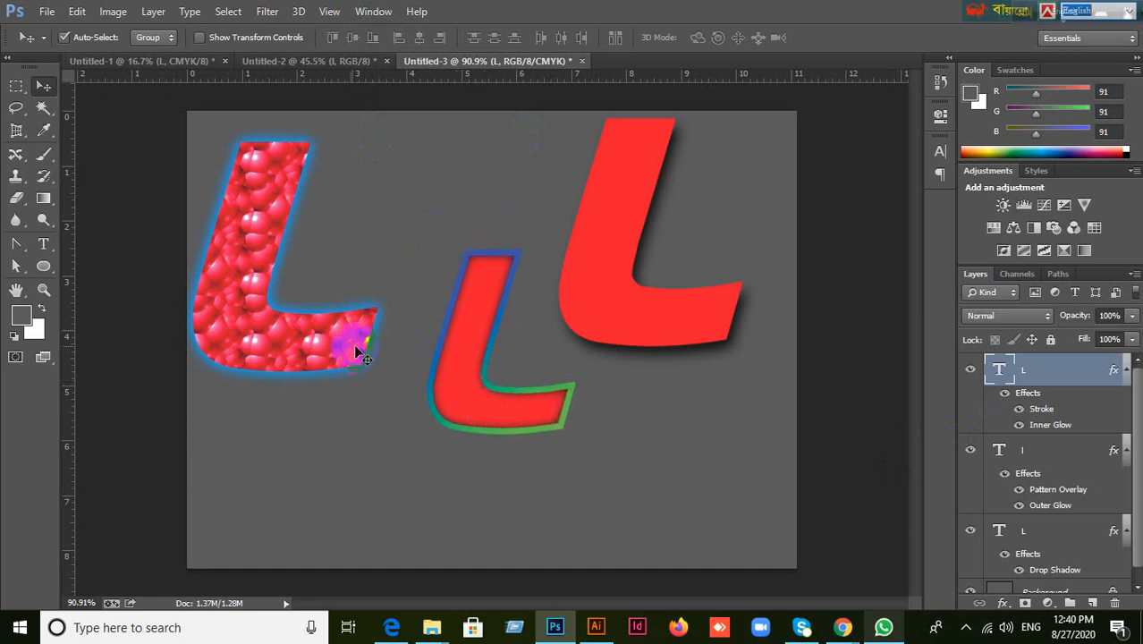
pyautogui.moveTo(336, 351)
pyautogui.mouseDown()
pyautogui.moveTo(316, 365)
pyautogui.moveTo(349, 364)
pyautogui.mouseUp()
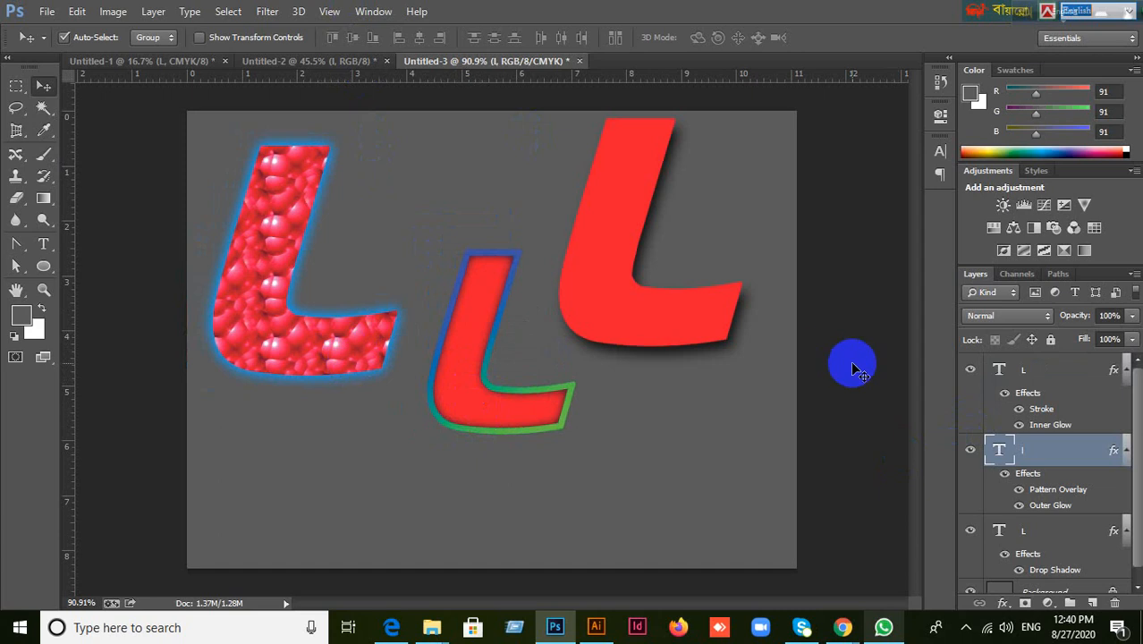
# View the preset styles available for the outlined L's layer and close the layer style settings without changes.
pyautogui.click(1052, 370)
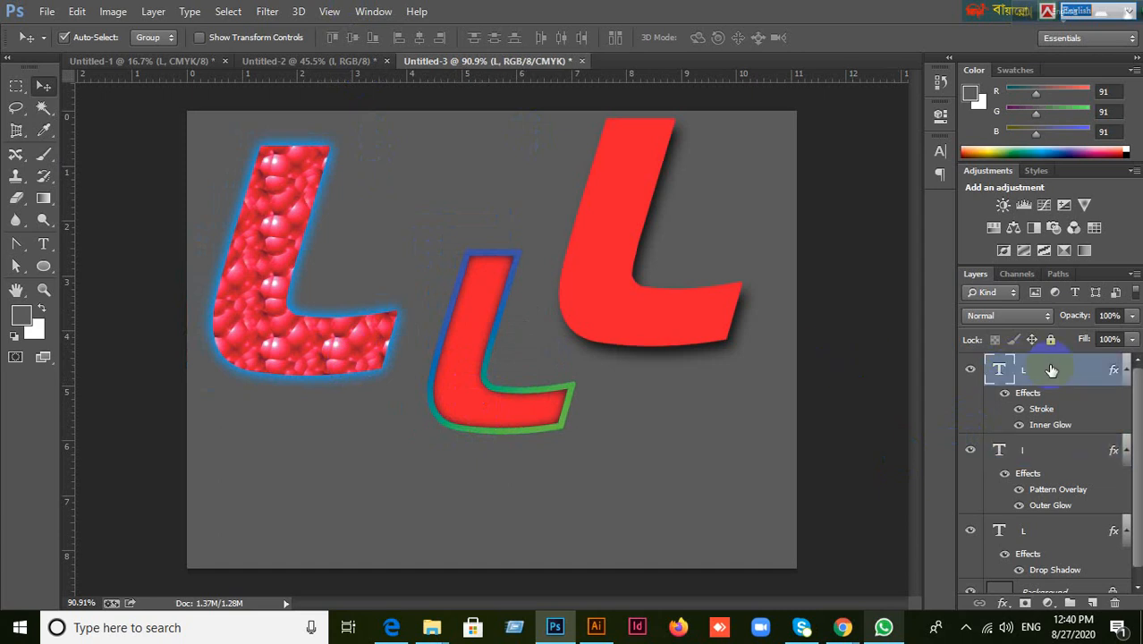
pyautogui.doubleClick(1052, 369)
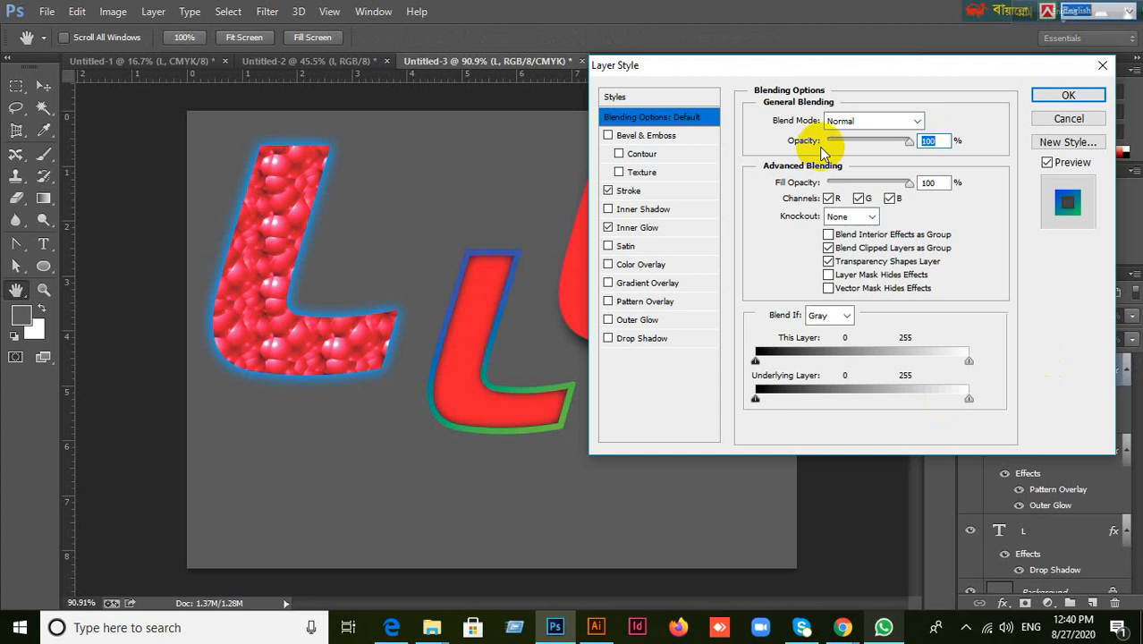
pyautogui.click(617, 99)
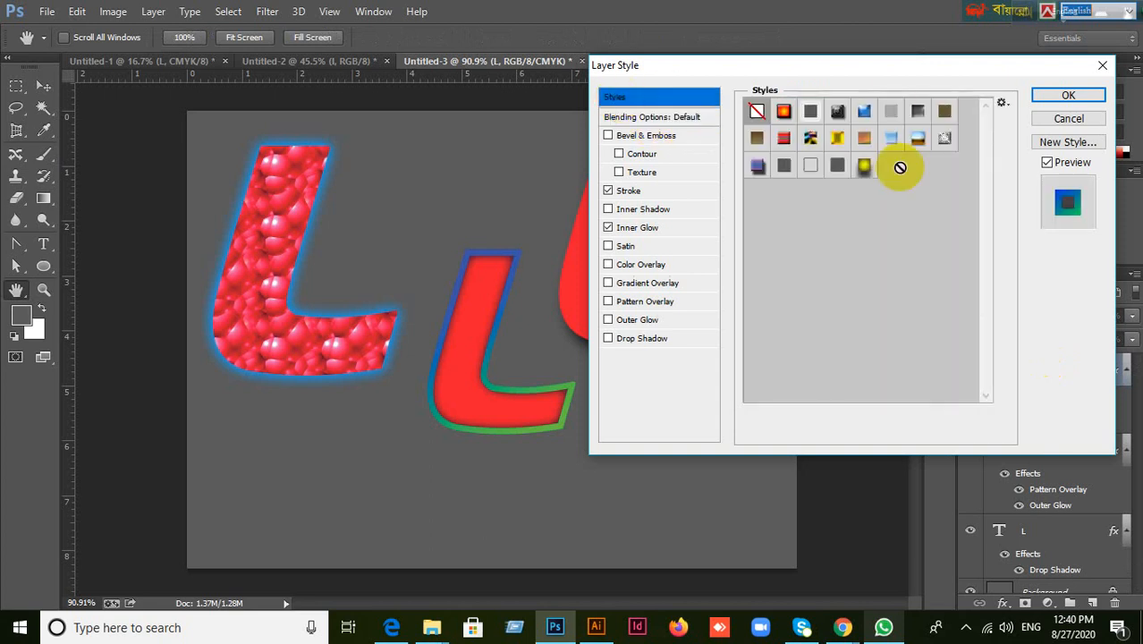
pyautogui.click(1092, 119)
# Save the patterned L's layer effects as a new style named Style 2, with Include Layer Effects on.
pyautogui.click(283, 206)
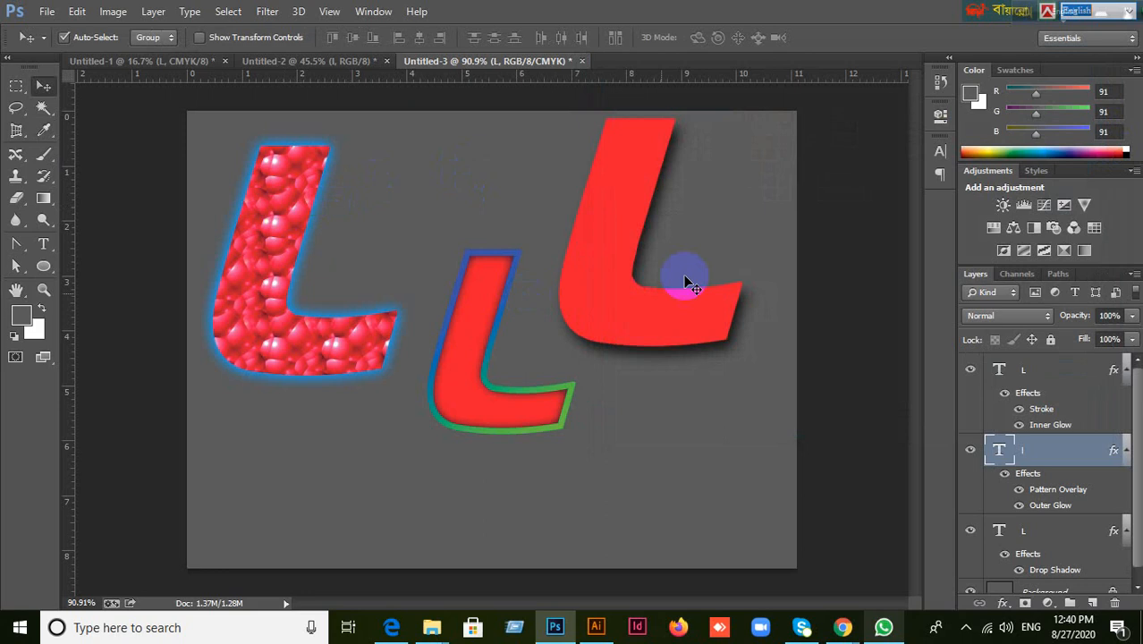
pyautogui.click(971, 450)
pyautogui.click(971, 450)
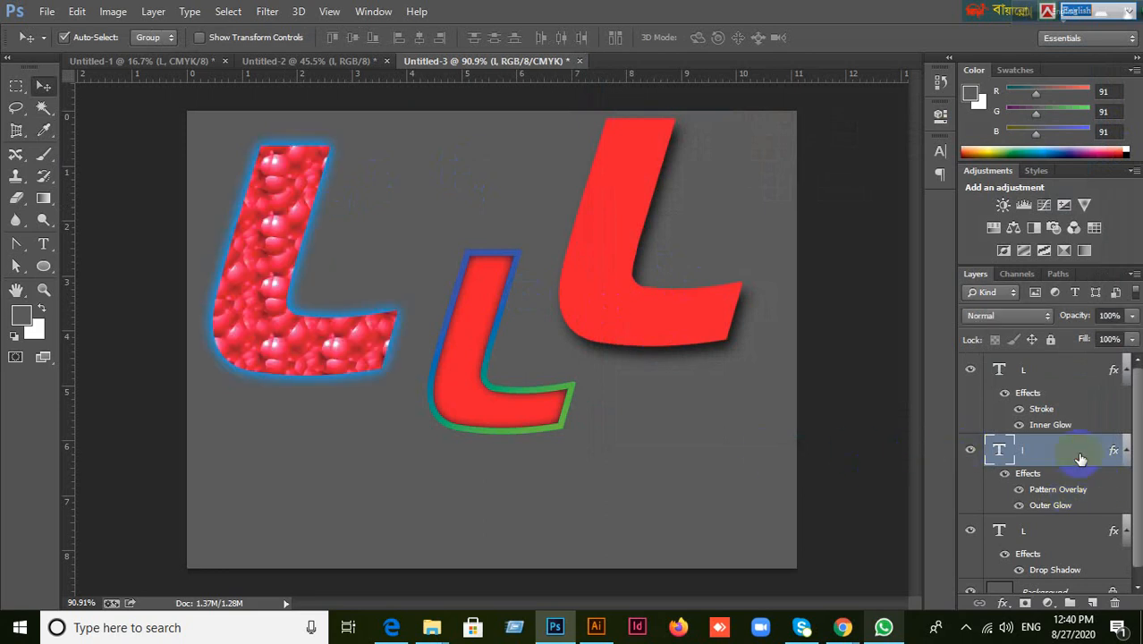
pyautogui.doubleClick(987, 438)
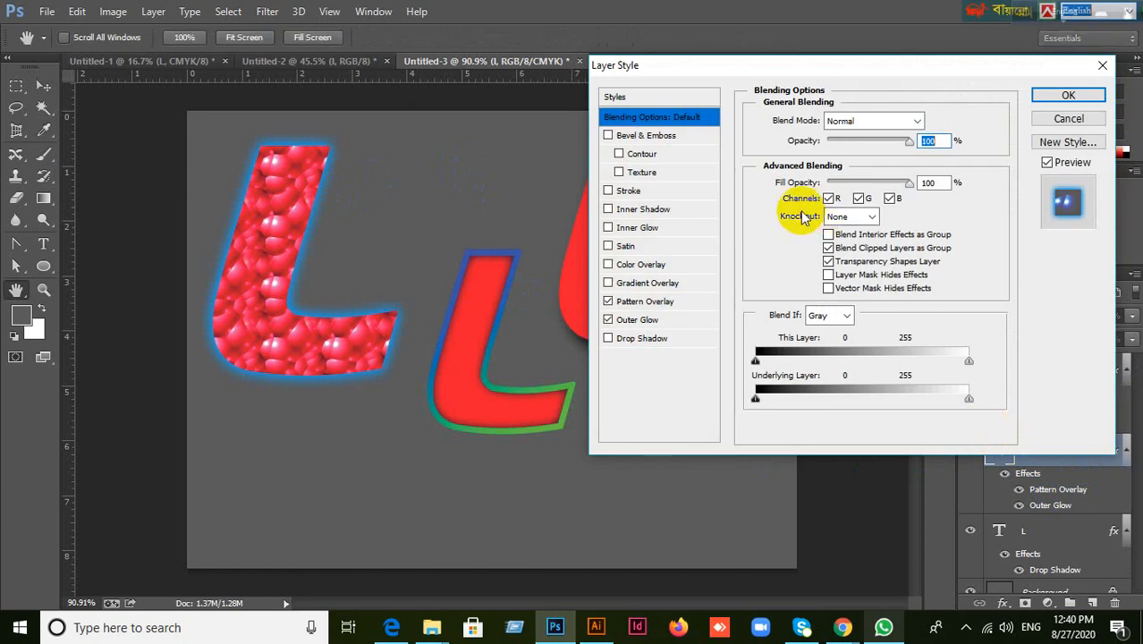
pyautogui.click(1077, 146)
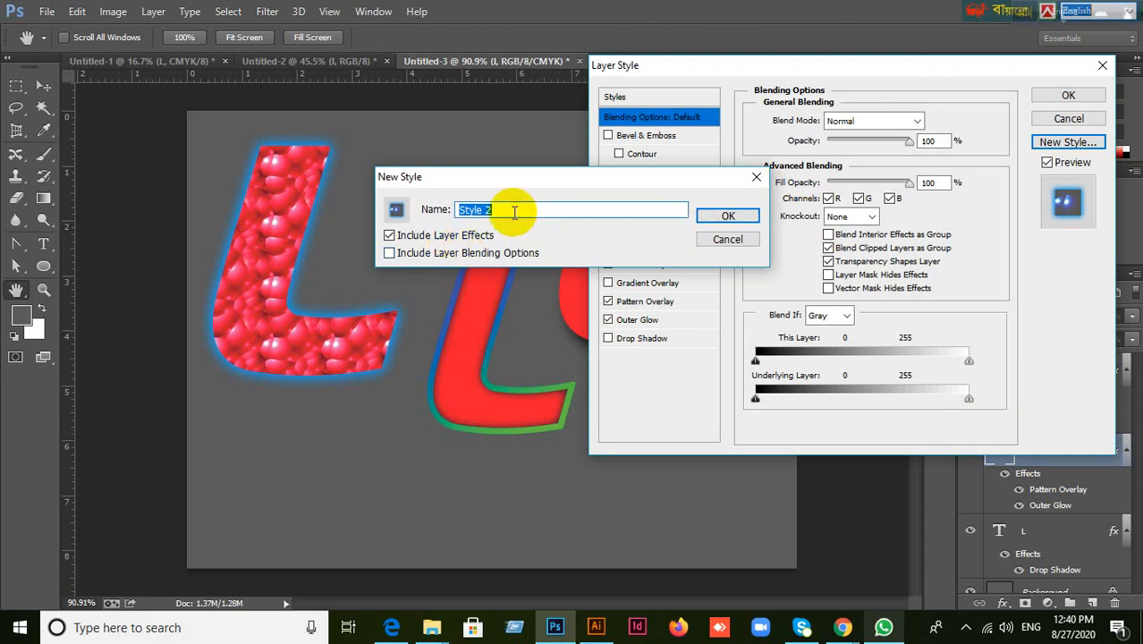
pyautogui.click(728, 217)
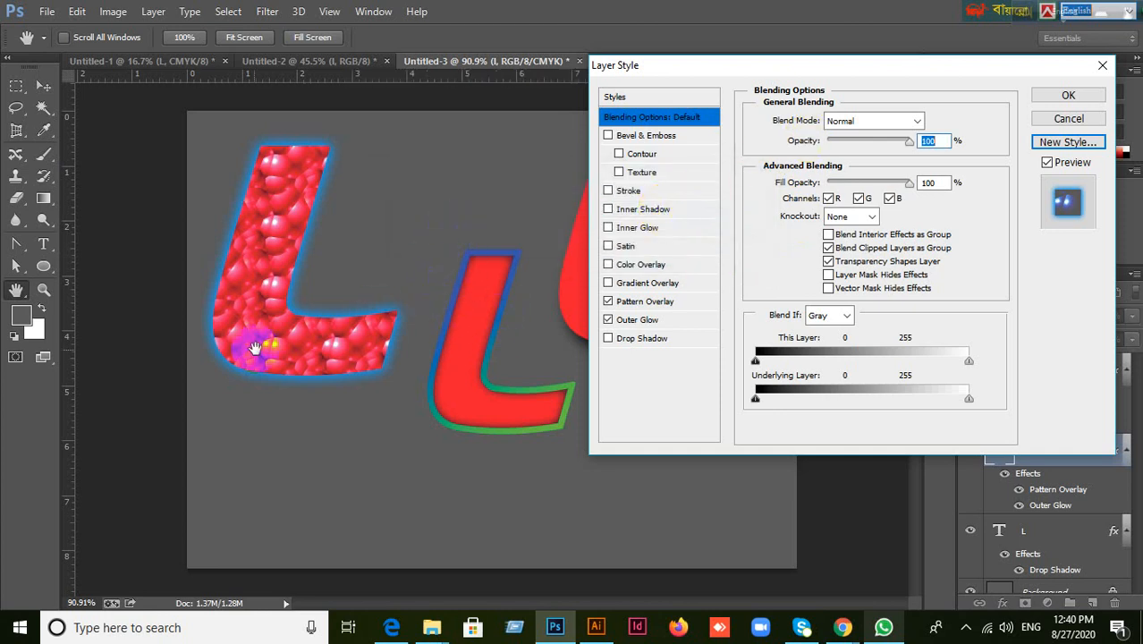
pyautogui.click(53, 270)
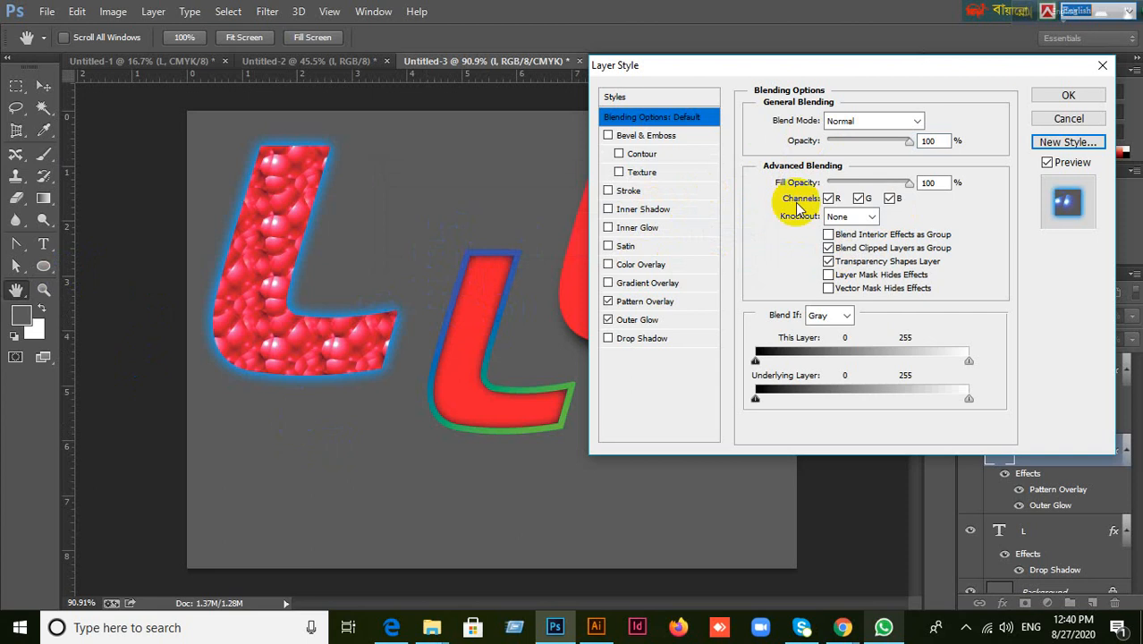
pyautogui.click(1068, 95)
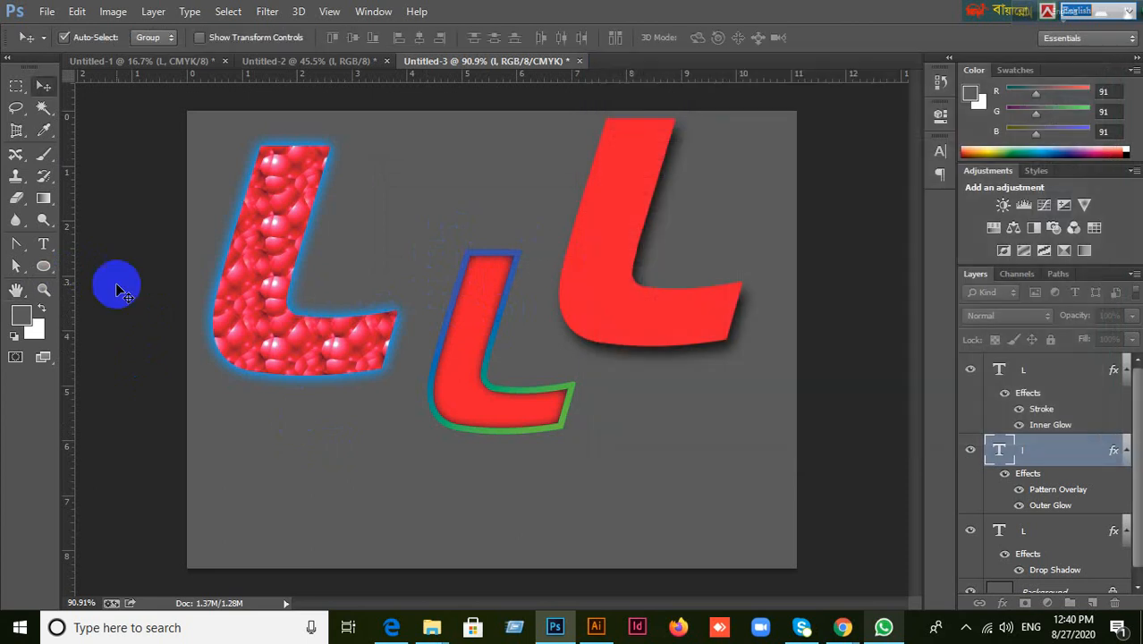
# Draw a circle about 147 px in diameter below the patterned L and bring its layer to the front.
pyautogui.click(43, 265)
pyautogui.moveTo(298, 449); pyautogui.dragTo(405, 544)
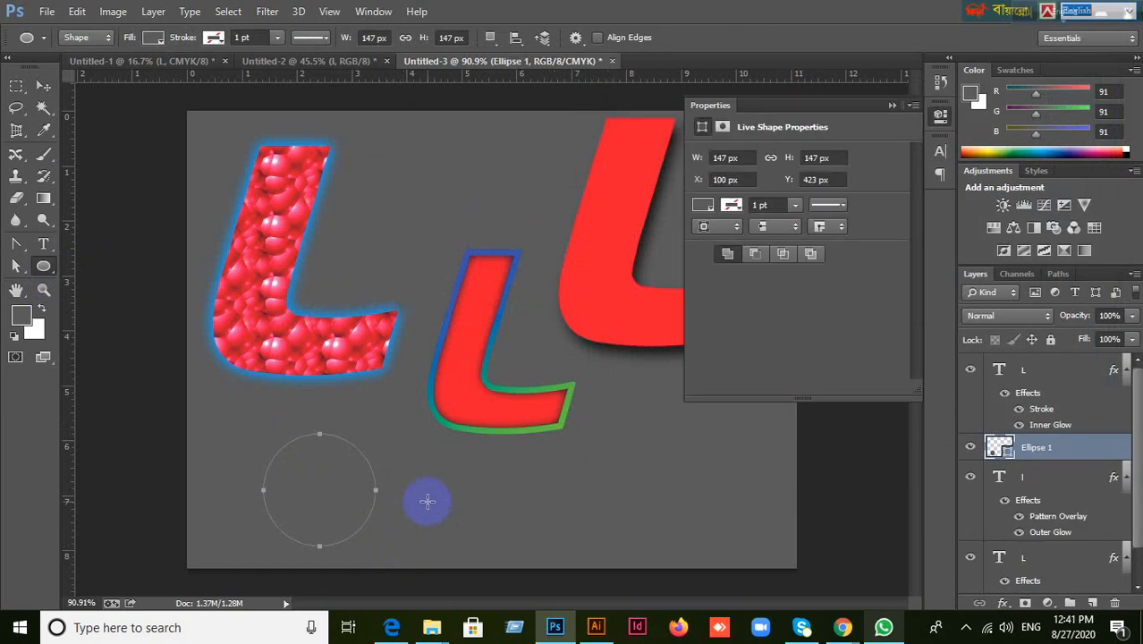
pyautogui.hotkey('ctrl', ']')
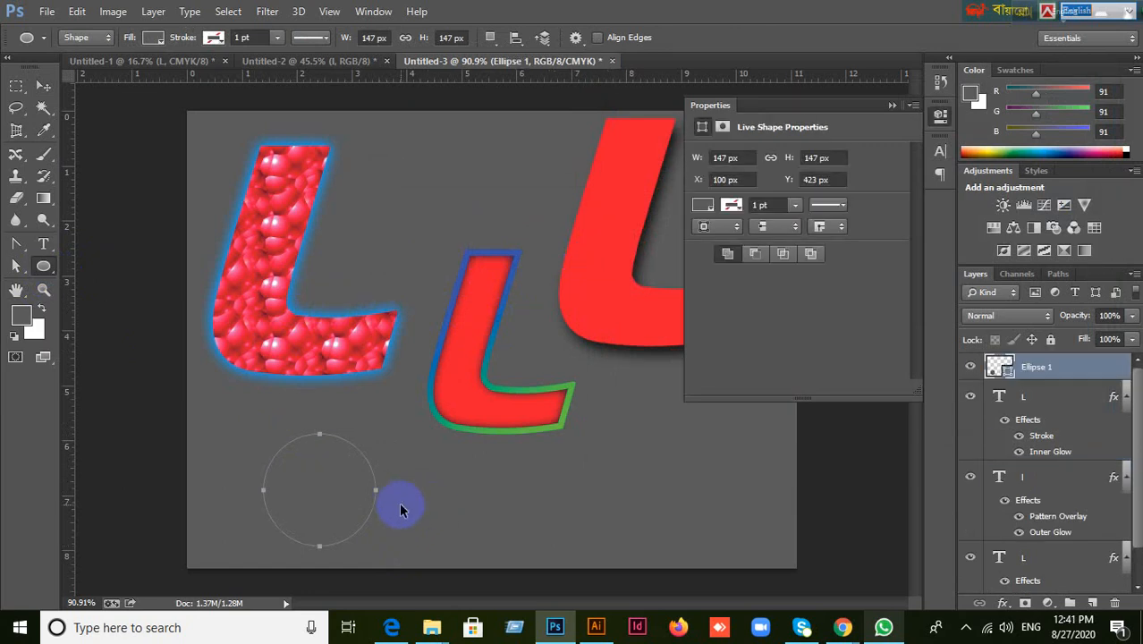
# Fill the circle with blue 3a00f6.
pyautogui.doubleClick(1011, 376)
pyautogui.moveTo(935, 294); pyautogui.dragTo(759, 122)
pyautogui.moveTo(662, 208); pyautogui.dragTo(684, 155)
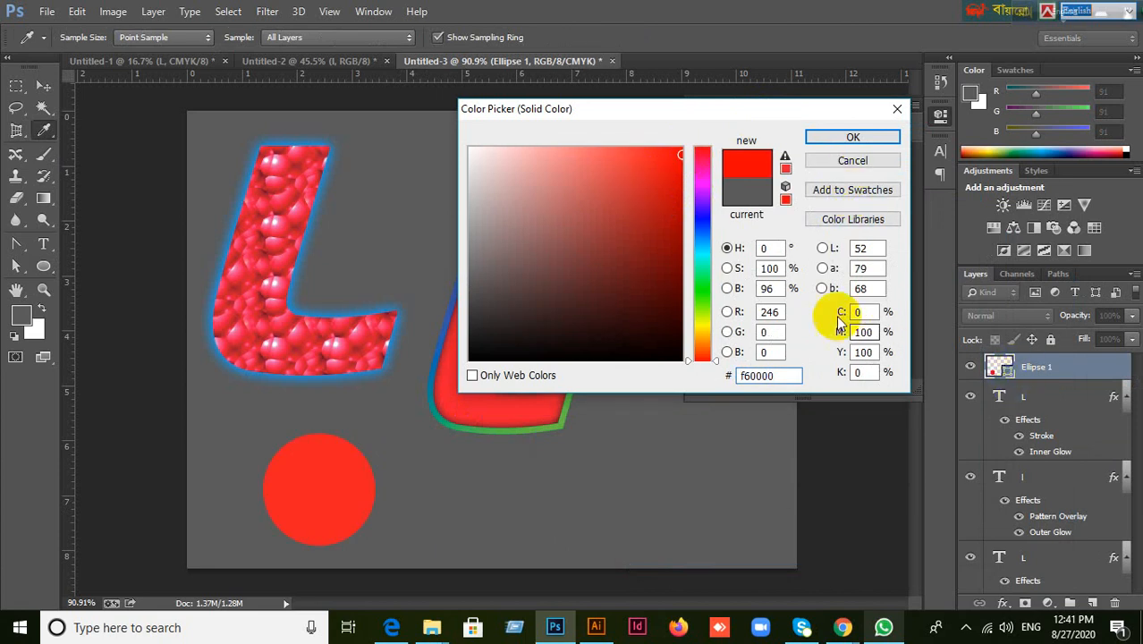
pyautogui.moveTo(694, 357); pyautogui.dragTo(702, 211)
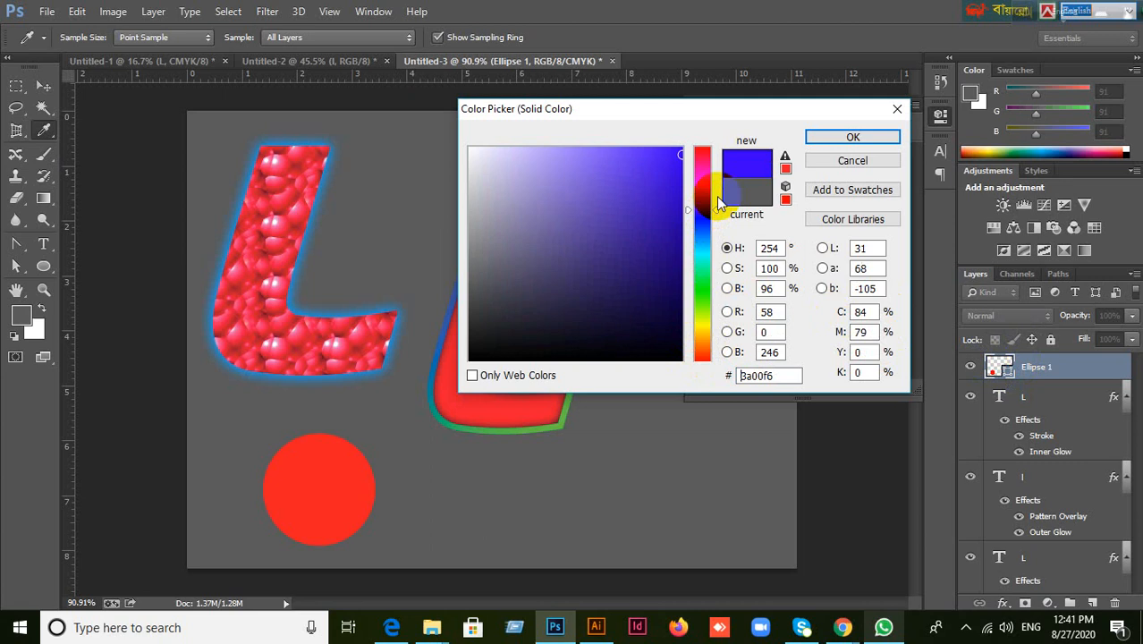
pyautogui.click(848, 141)
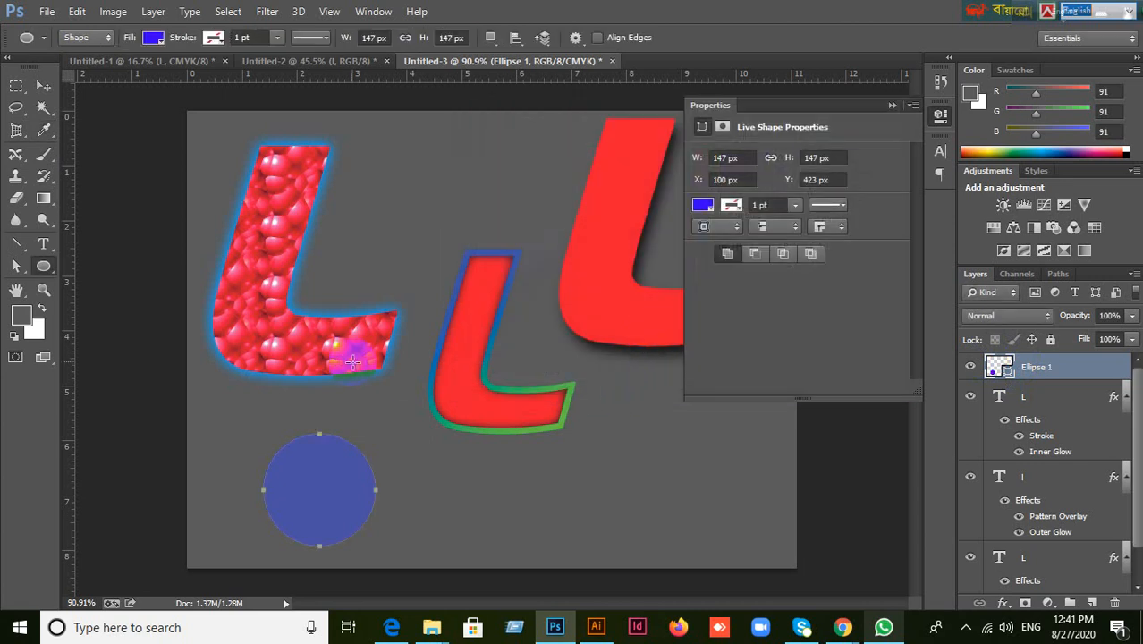
# Move the blue circle slightly closer to the patterned L and apply the saved Style 2 to it.
pyautogui.click(43, 85)
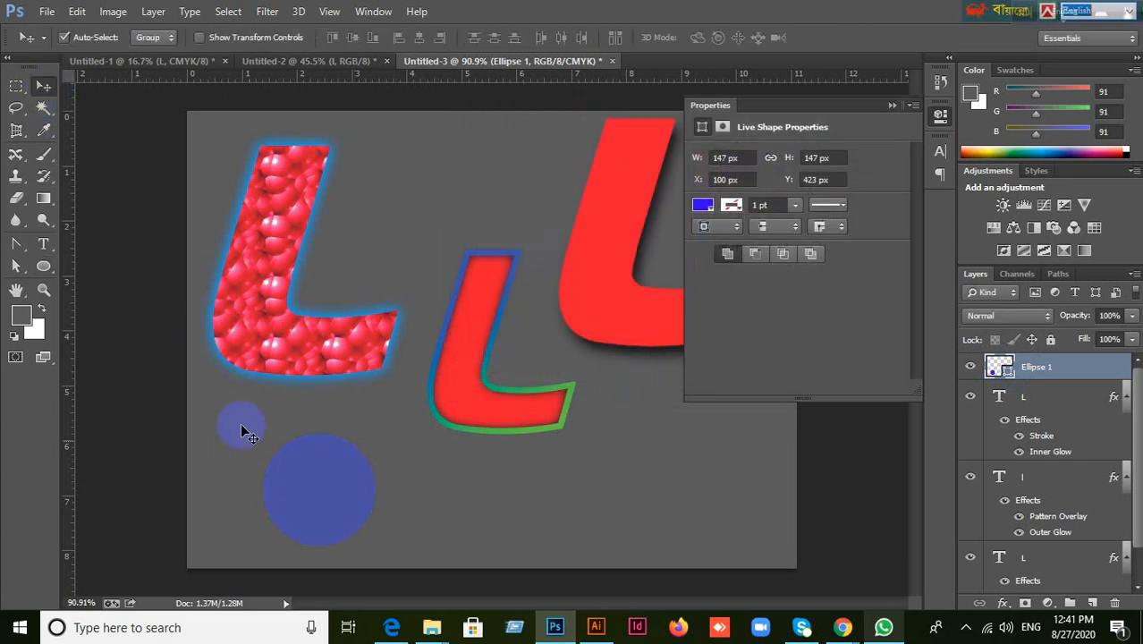
pyautogui.moveTo(336, 501); pyautogui.dragTo(320, 464)
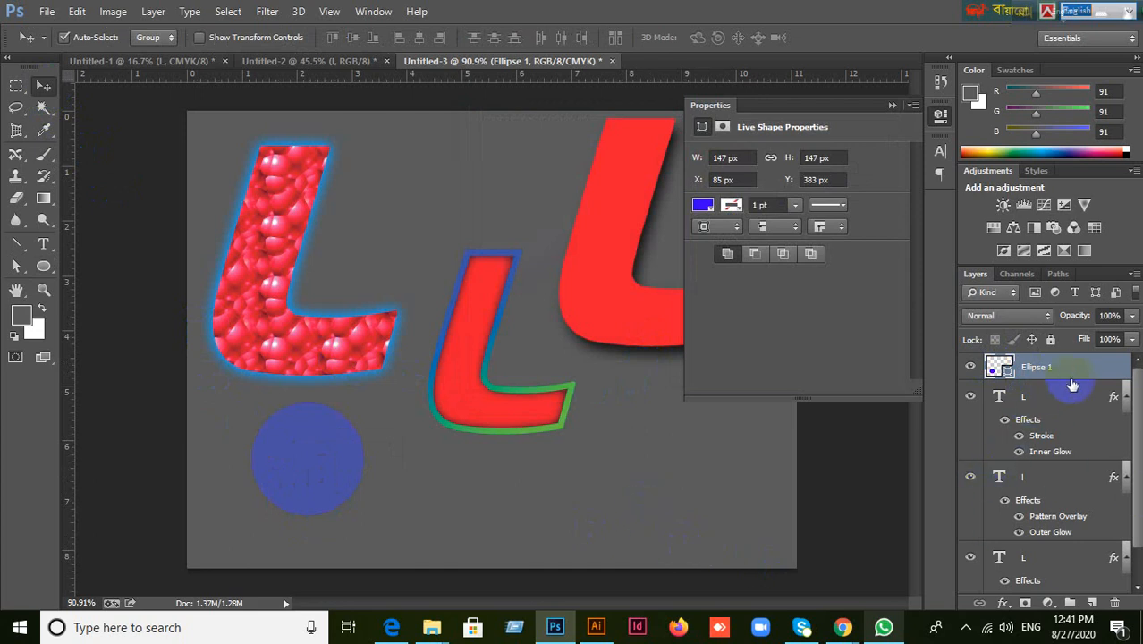
pyautogui.doubleClick(974, 503)
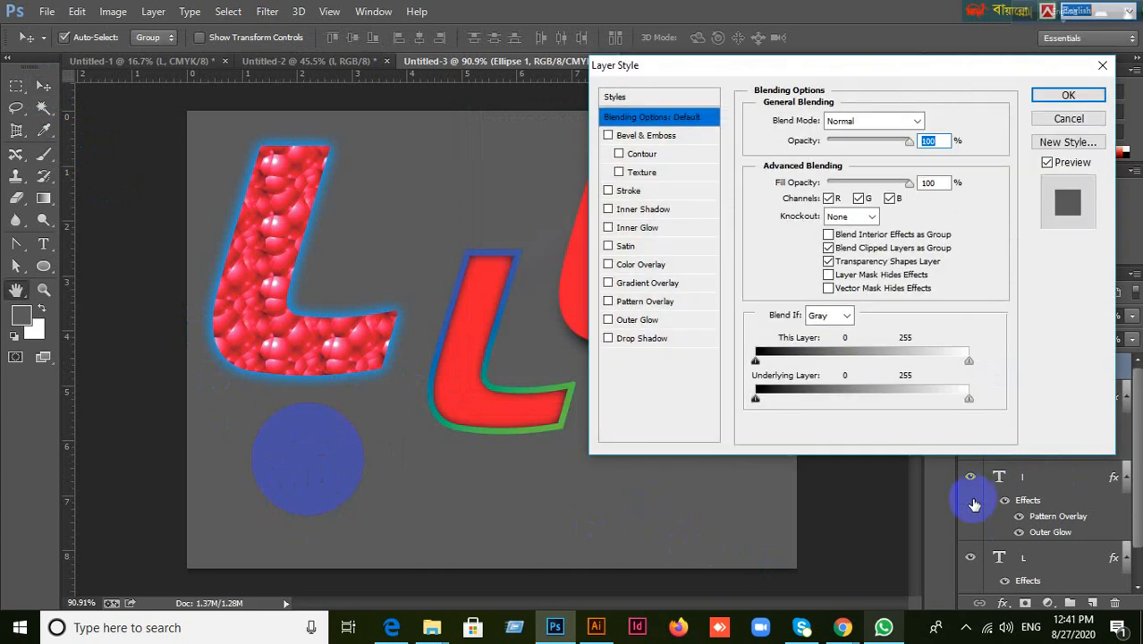
pyautogui.click(662, 98)
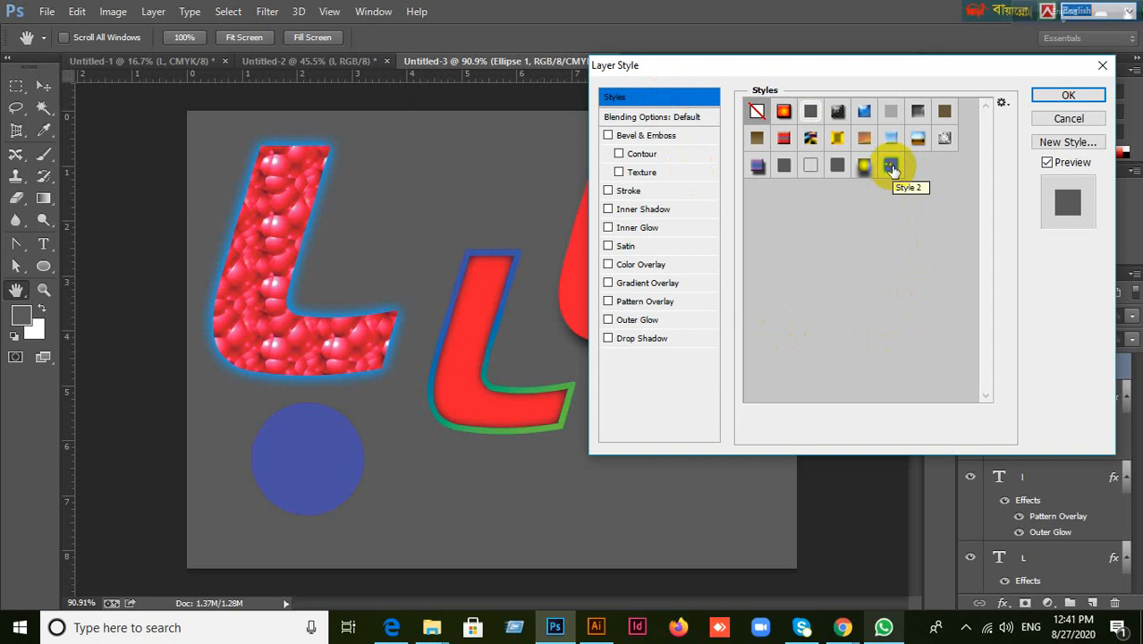
pyautogui.click(892, 167)
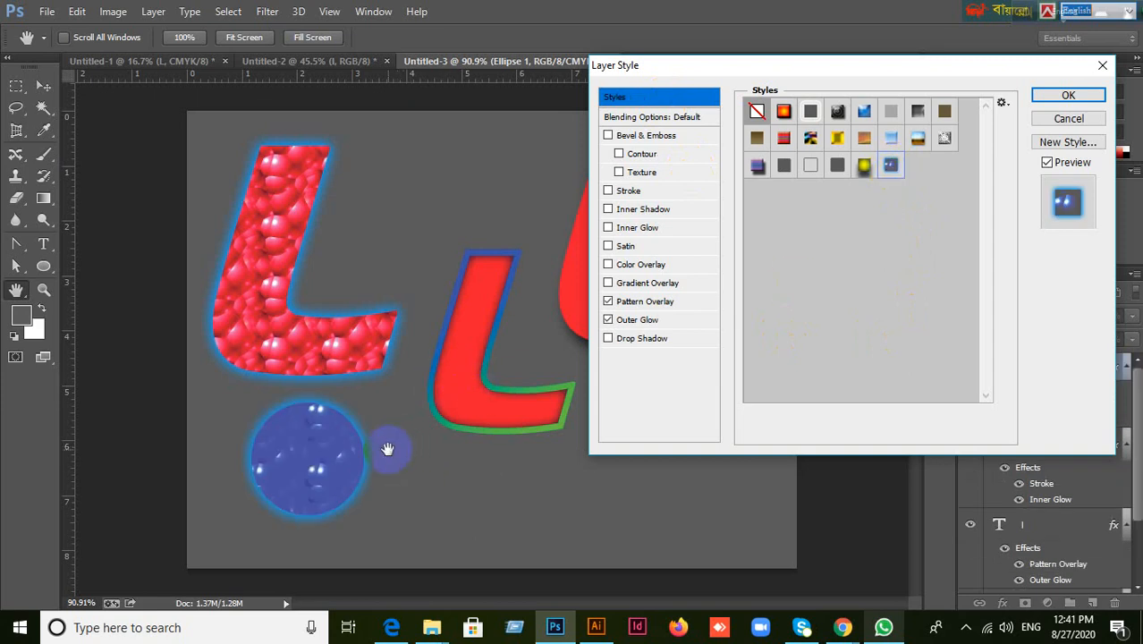
pyautogui.press('v')
pyautogui.click(1073, 96)
# Move the outlined and shadowed L letters up and place the blue circle below them, near the canvas middle.
pyautogui.moveTo(516, 398); pyautogui.dragTo(500, 300)
pyautogui.moveTo(298, 446); pyautogui.dragTo(523, 418)
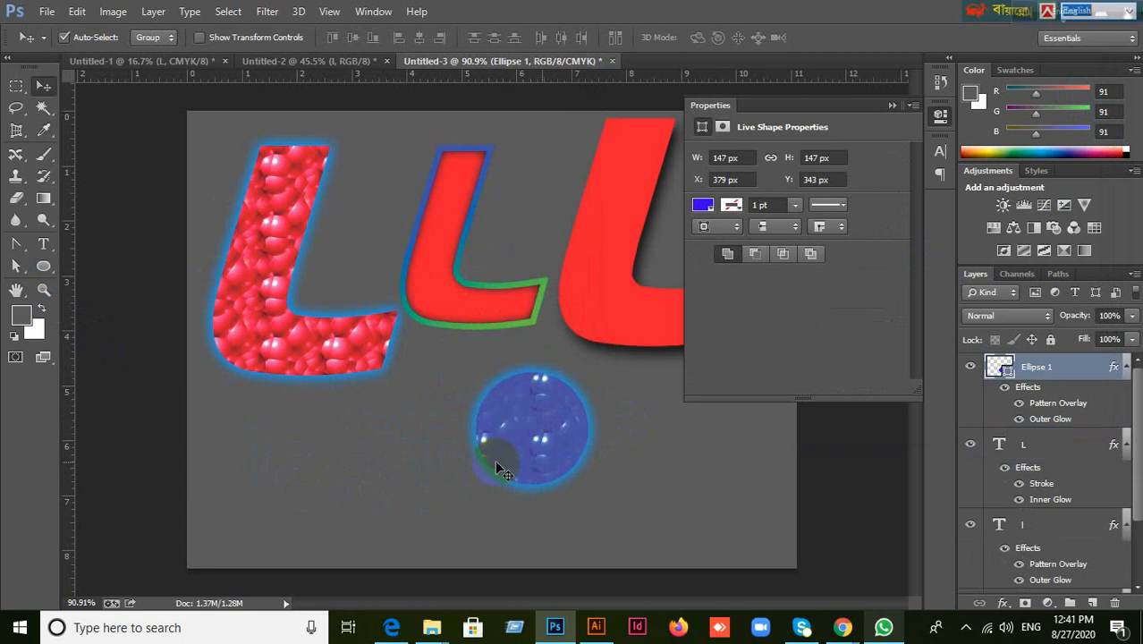
pyautogui.click(44, 267)
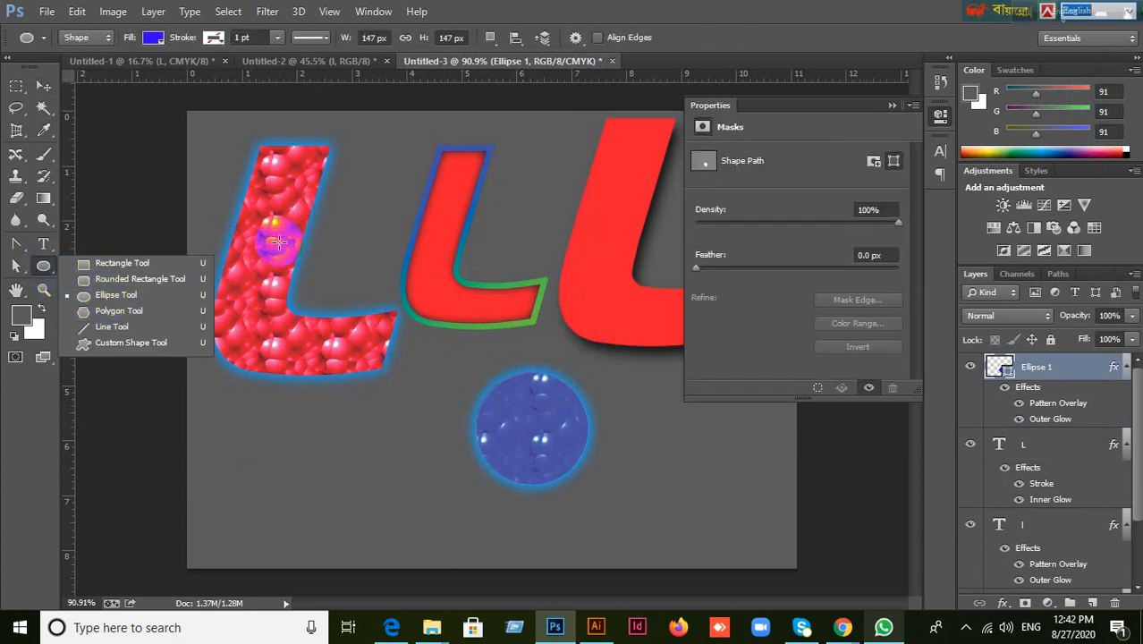
pyautogui.click(43, 85)
pyautogui.click(437, 245)
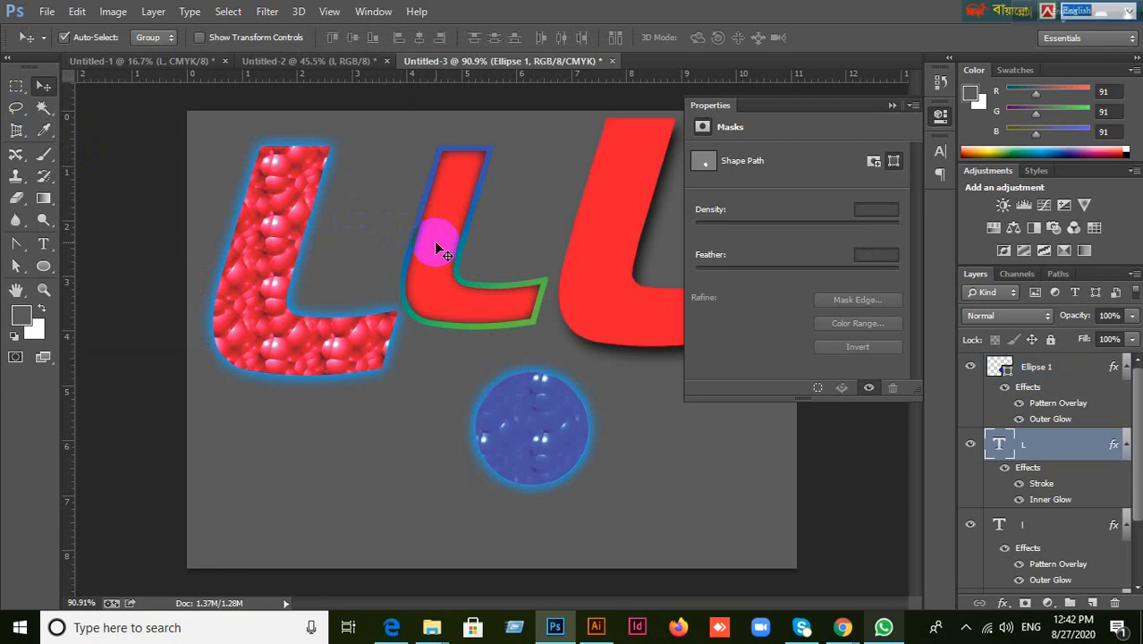
pyautogui.moveTo(439, 281); pyautogui.dragTo(611, 251)
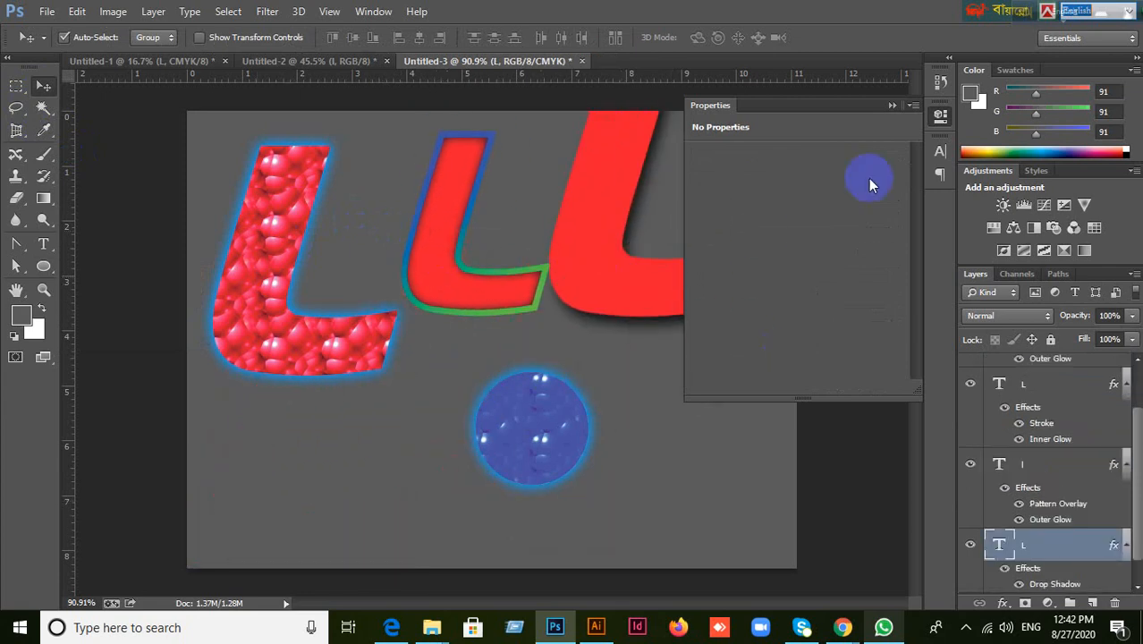
pyautogui.click(888, 107)
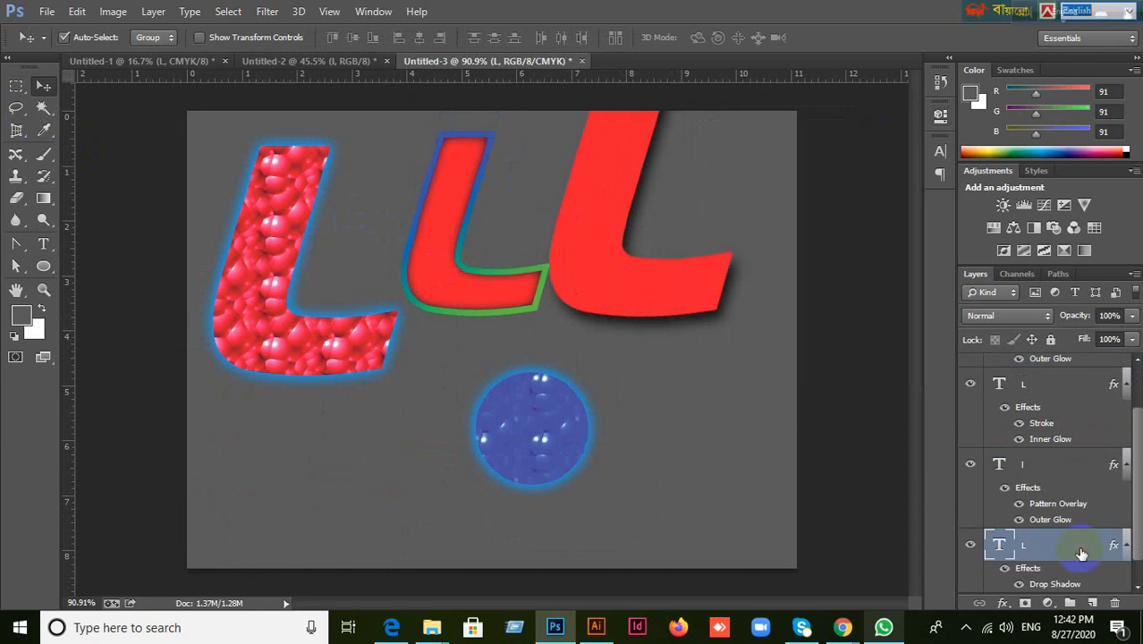
# Save the shadowed L's Drop Shadow effect as a new style named Style 3.
pyautogui.doubleClick(1081, 554)
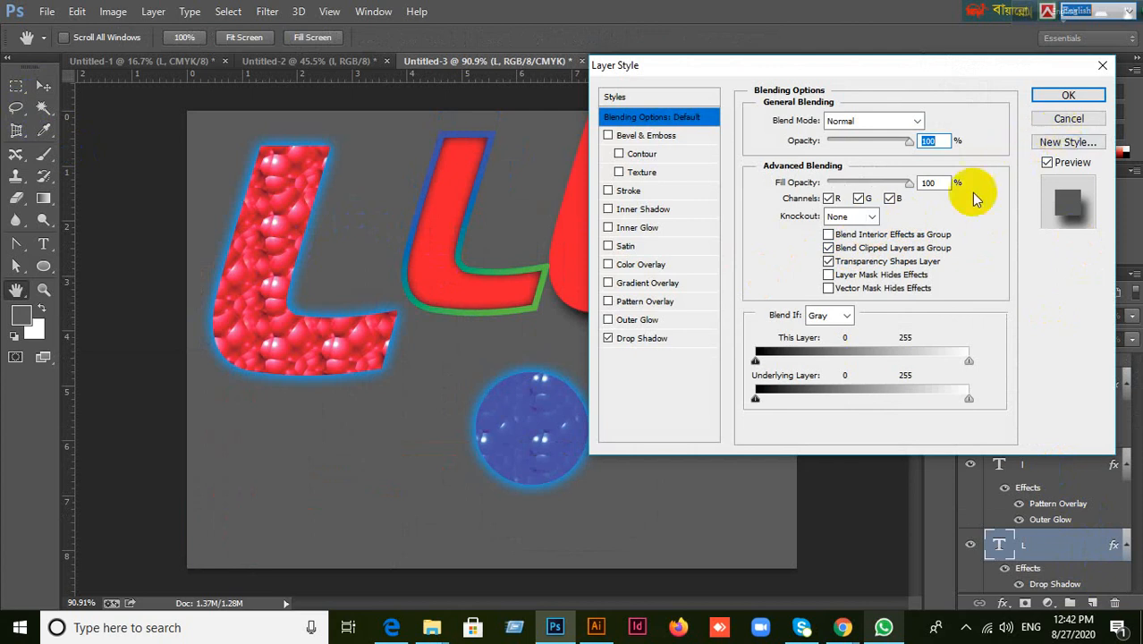
pyautogui.click(1068, 95)
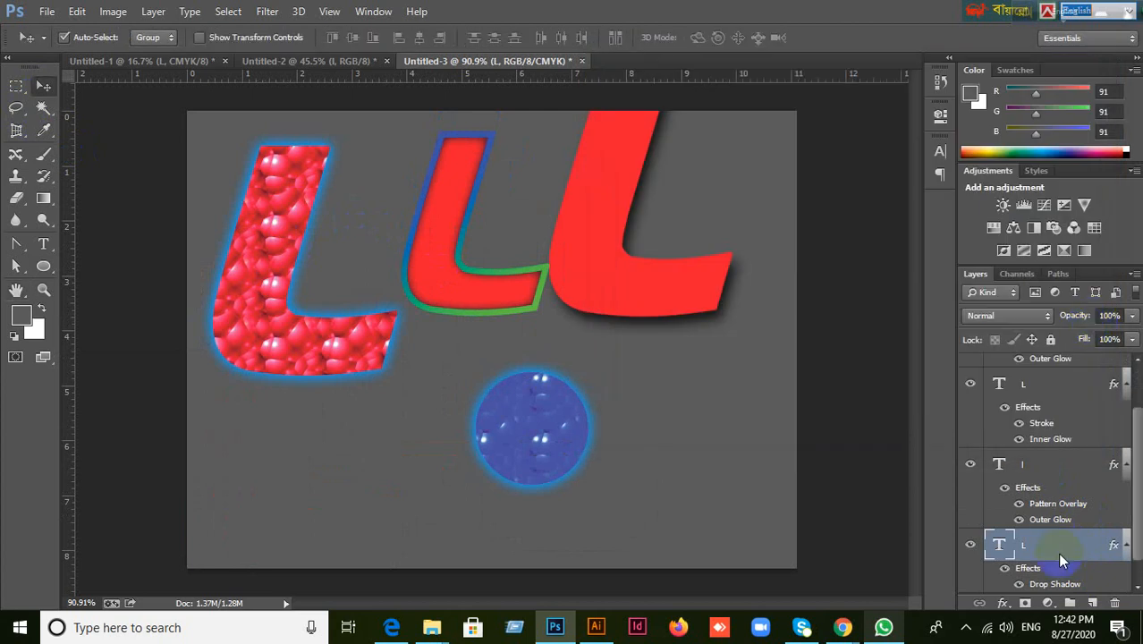
pyautogui.scroll(-1, 1090, 558)
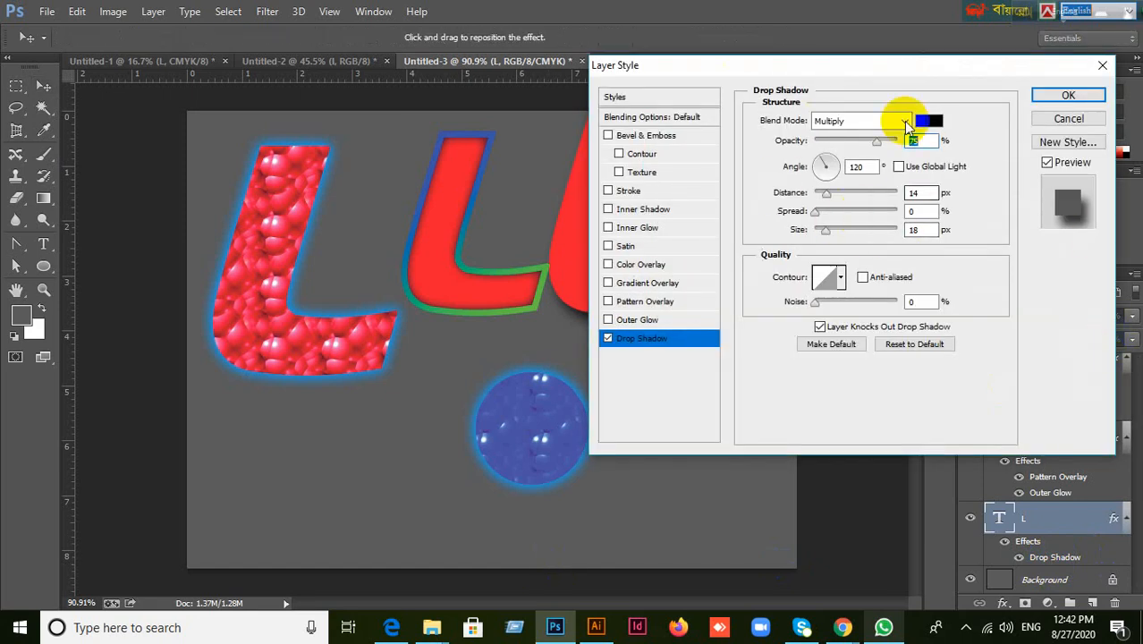
pyautogui.click(1071, 143)
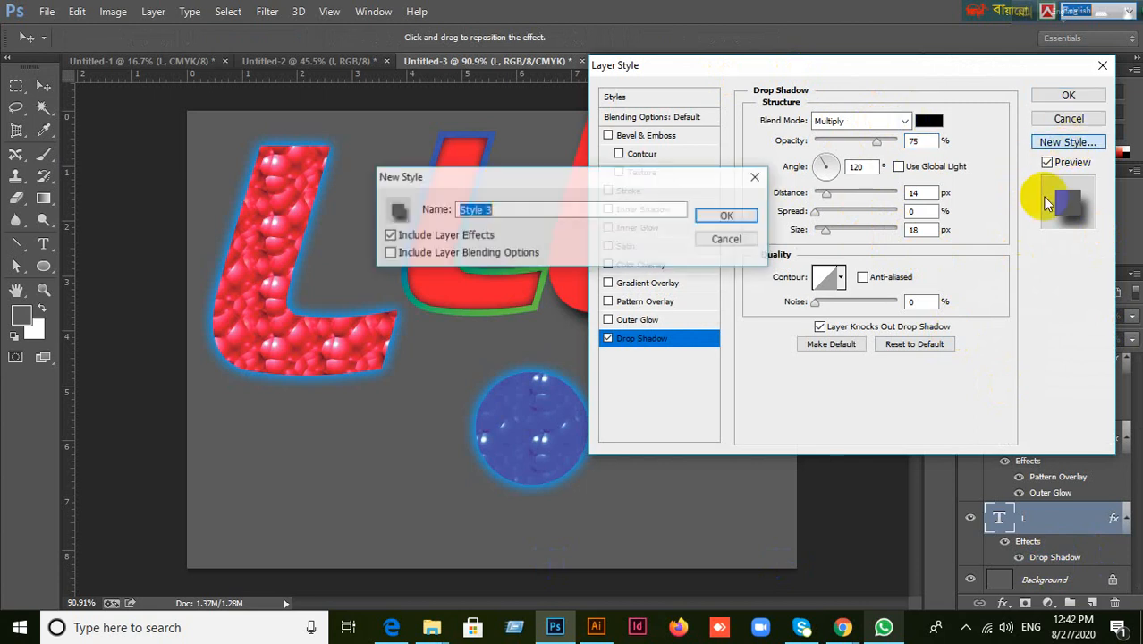
pyautogui.click(732, 218)
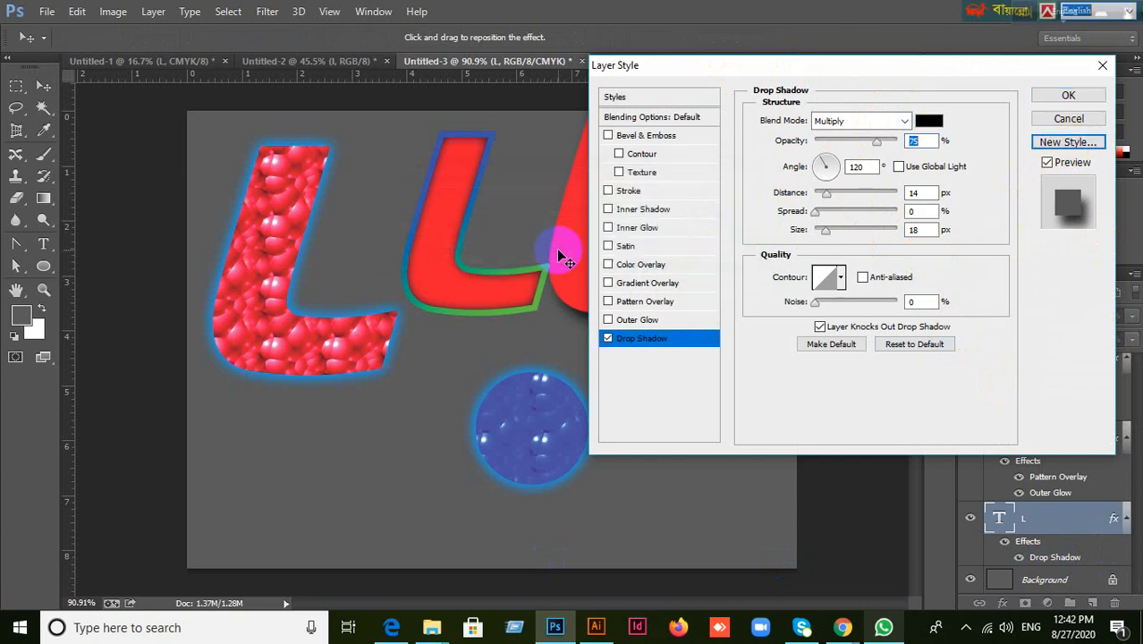
pyautogui.click(1070, 96)
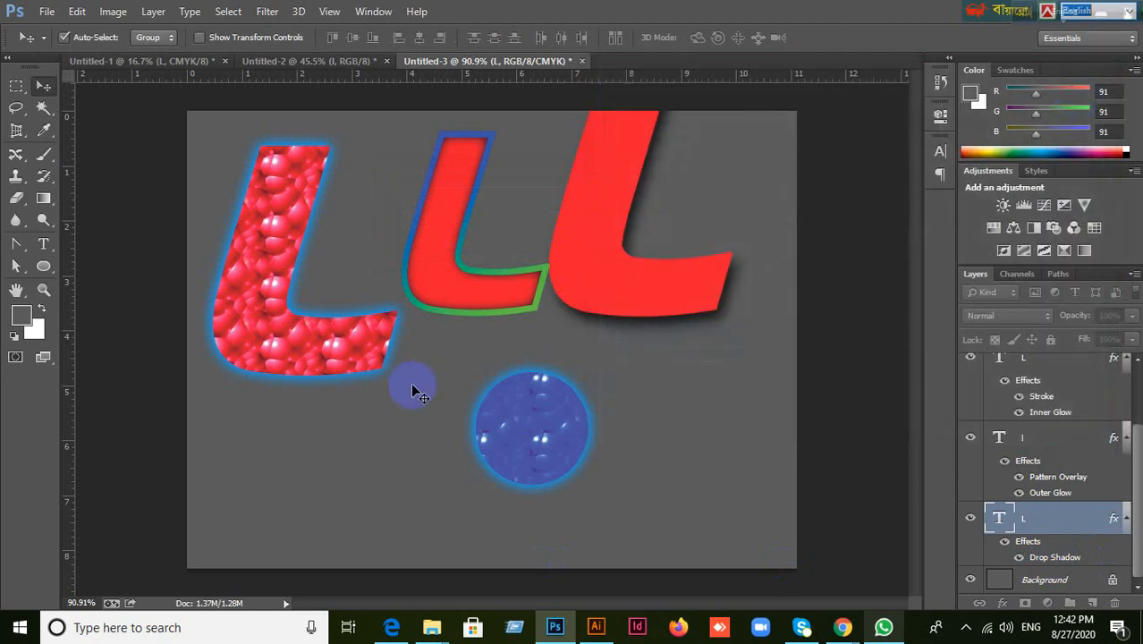
# Draw a second circle about 121 px in diameter below the patterned L and bring its layer to the front.
pyautogui.click(45, 268)
pyautogui.moveTo(230, 435); pyautogui.dragTo(324, 528)
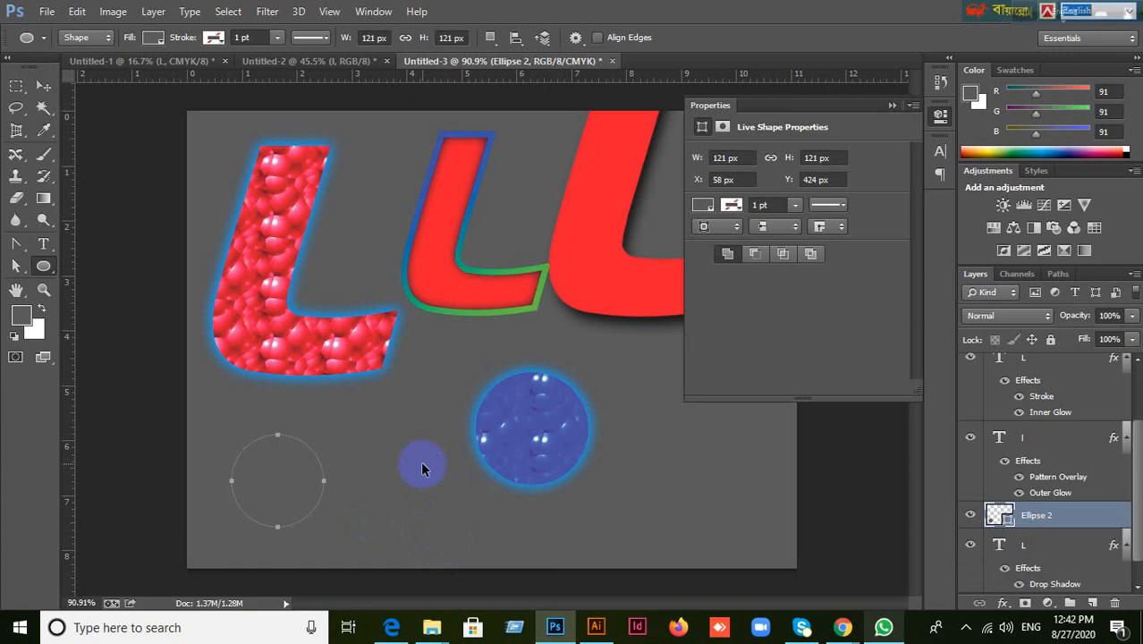
pyautogui.hotkey('ctrl', 'shift', ']')
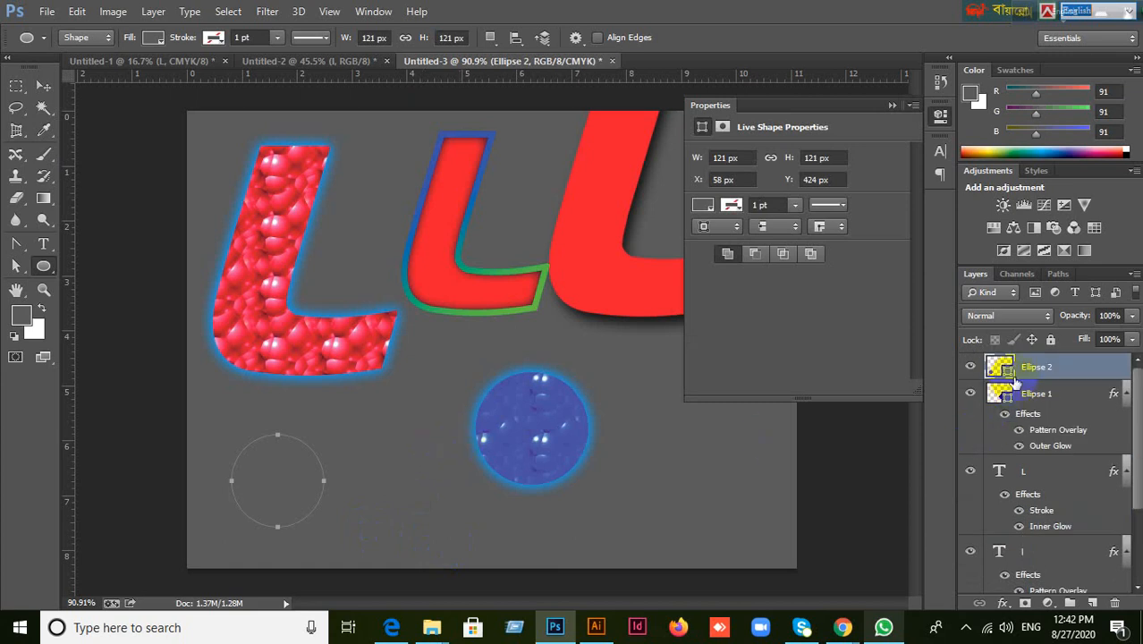
# Try to recolour the new circle by changing only the hue of its fill.
pyautogui.doubleClick(1003, 368)
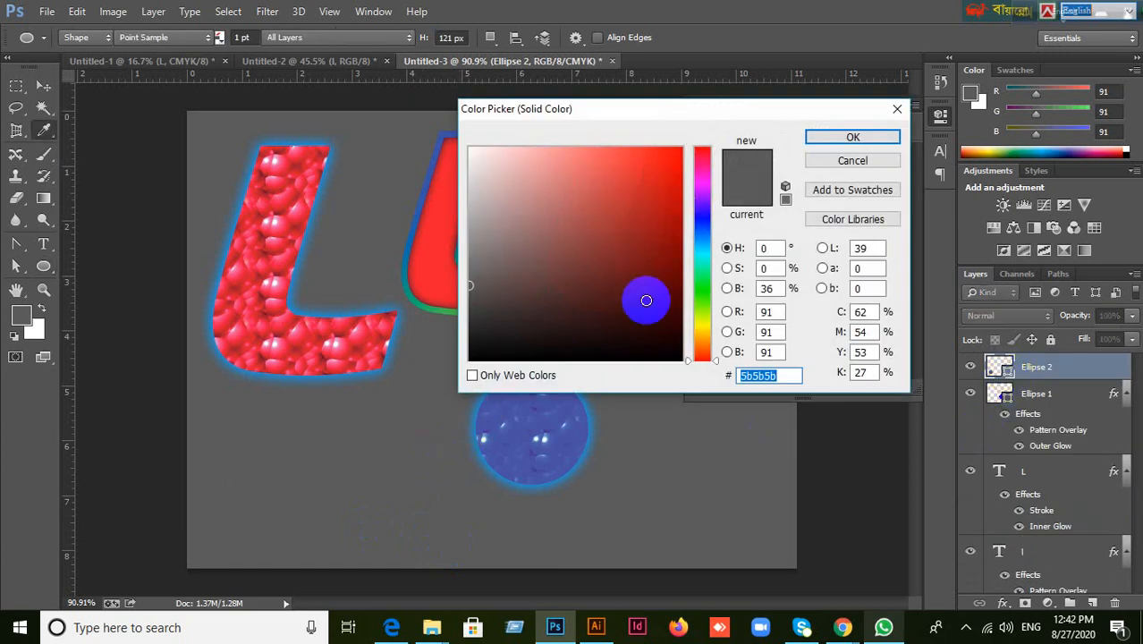
pyautogui.moveTo(689, 367); pyautogui.dragTo(707, 221)
pyautogui.press('Return')
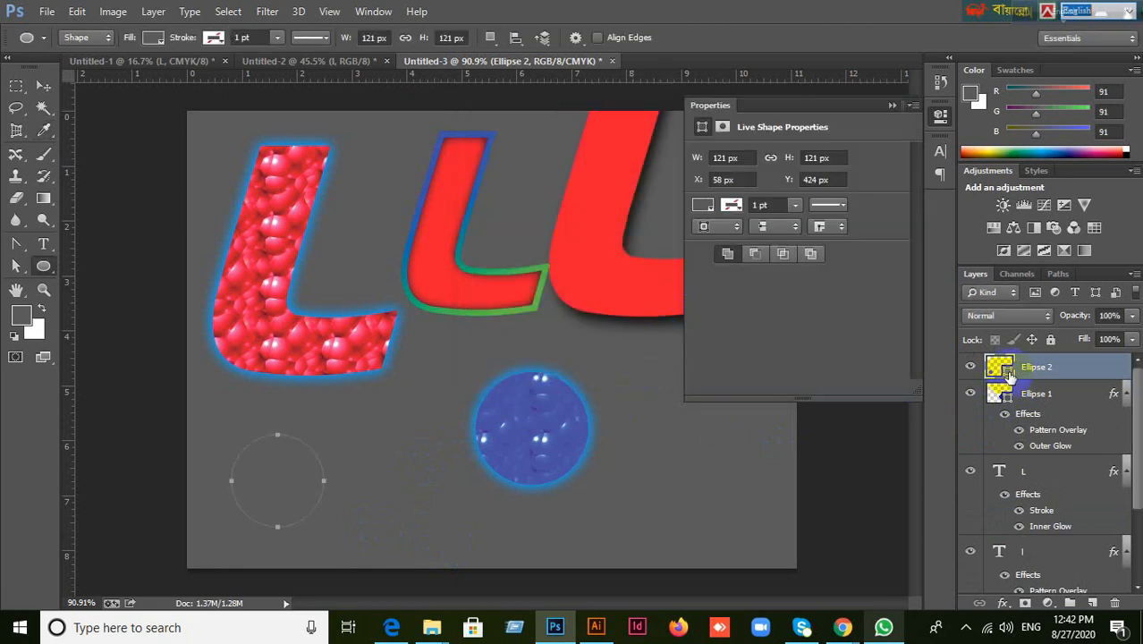
# Fill the new circle with red e60000.
pyautogui.doubleClick(1008, 372)
pyautogui.click(647, 211)
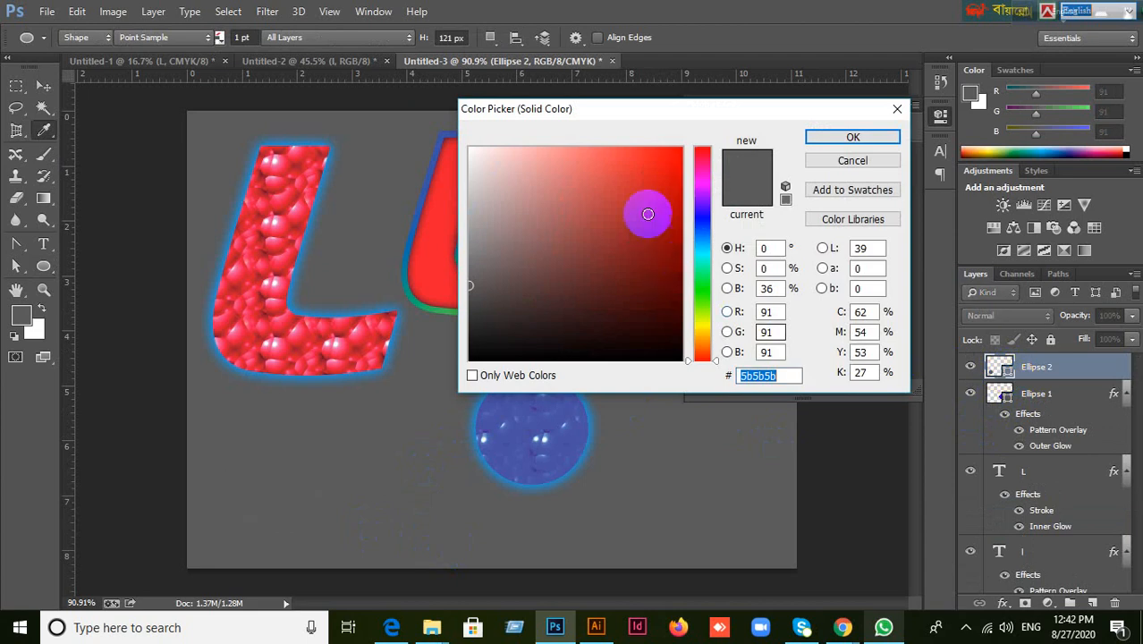
pyautogui.click(682, 159)
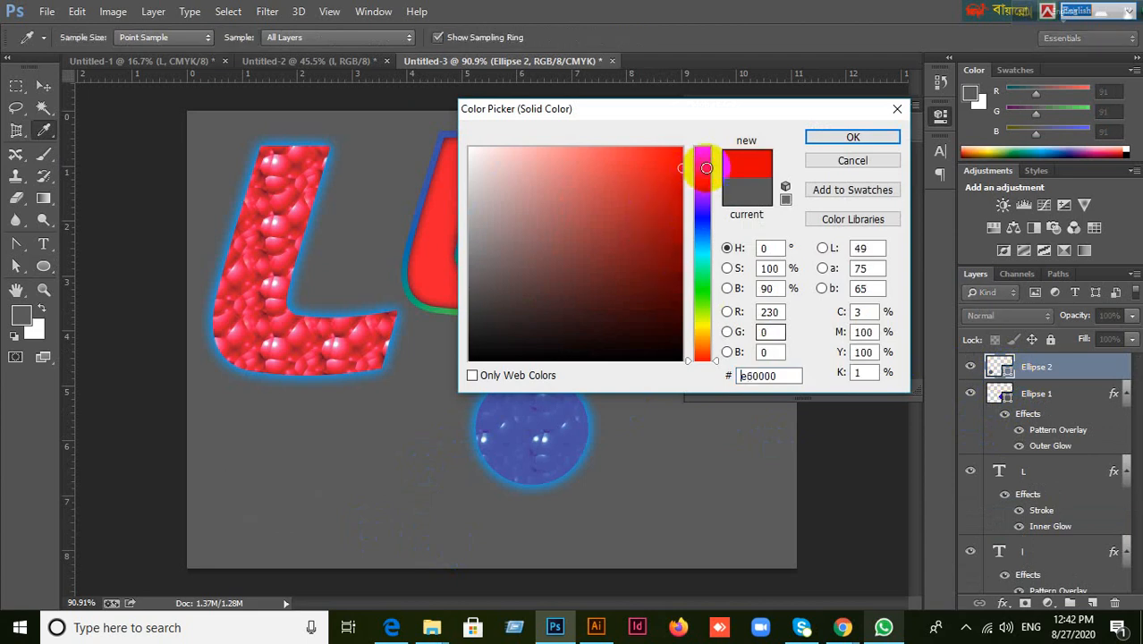
pyautogui.click(851, 139)
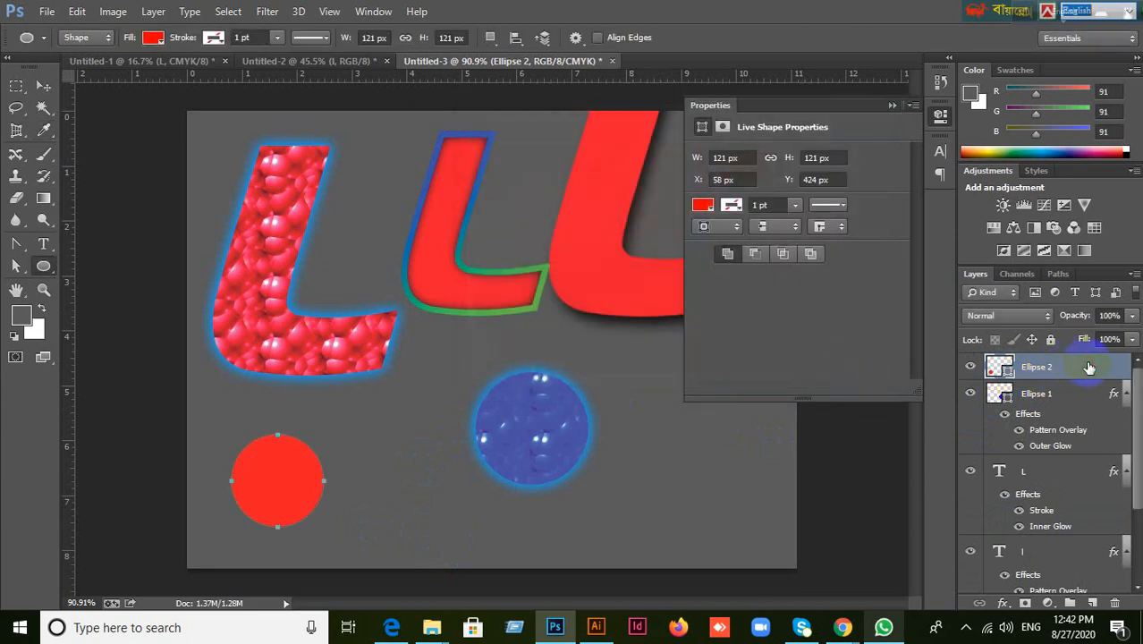
# Apply the saved Drop Shadow style, Style 3, to the red circle's layer.
pyautogui.doubleClick(1003, 419)
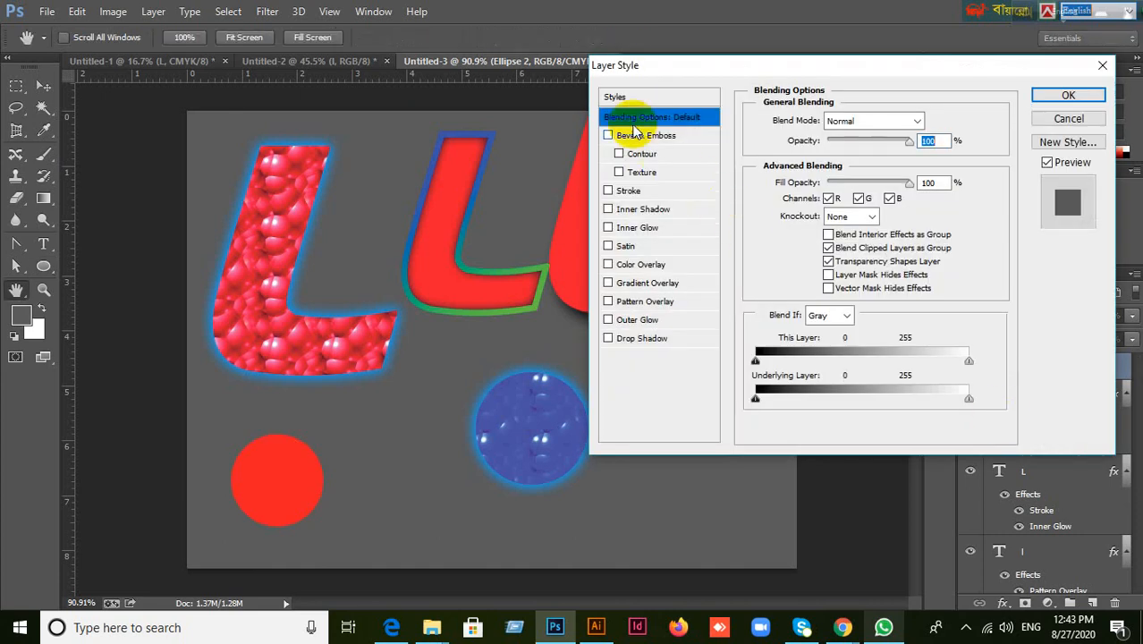
pyautogui.click(615, 97)
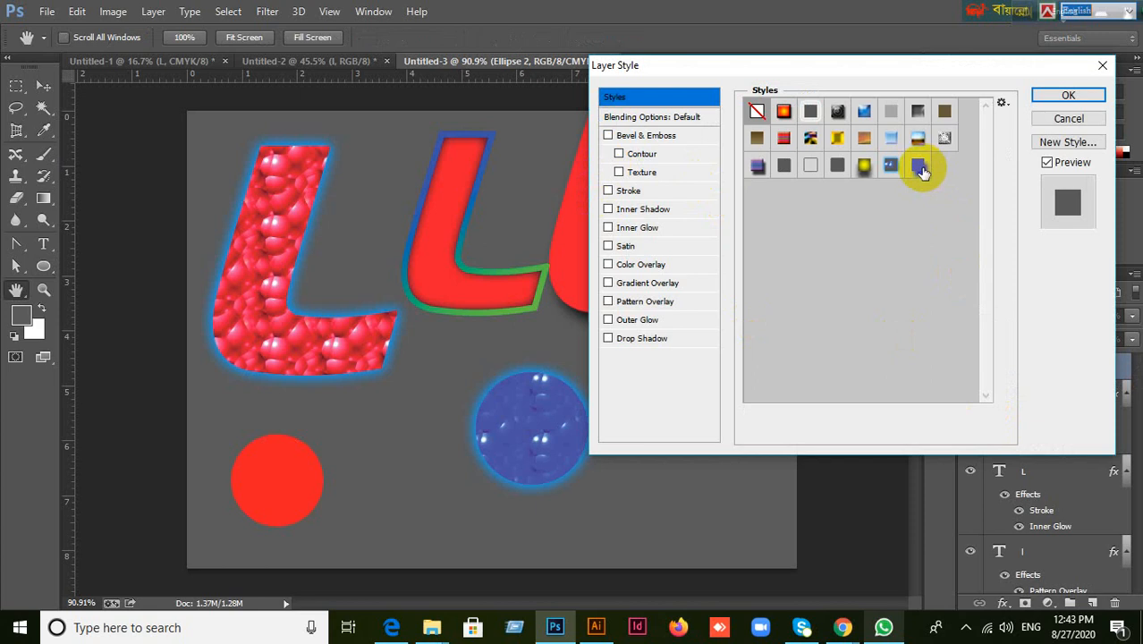
pyautogui.click(922, 170)
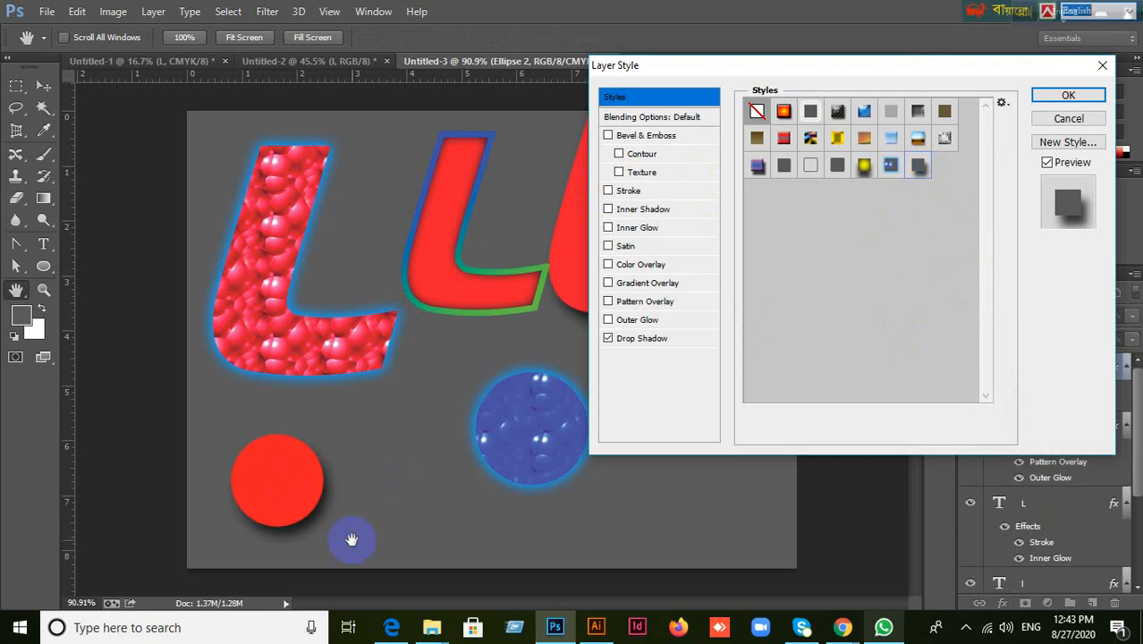
pyautogui.click(1065, 97)
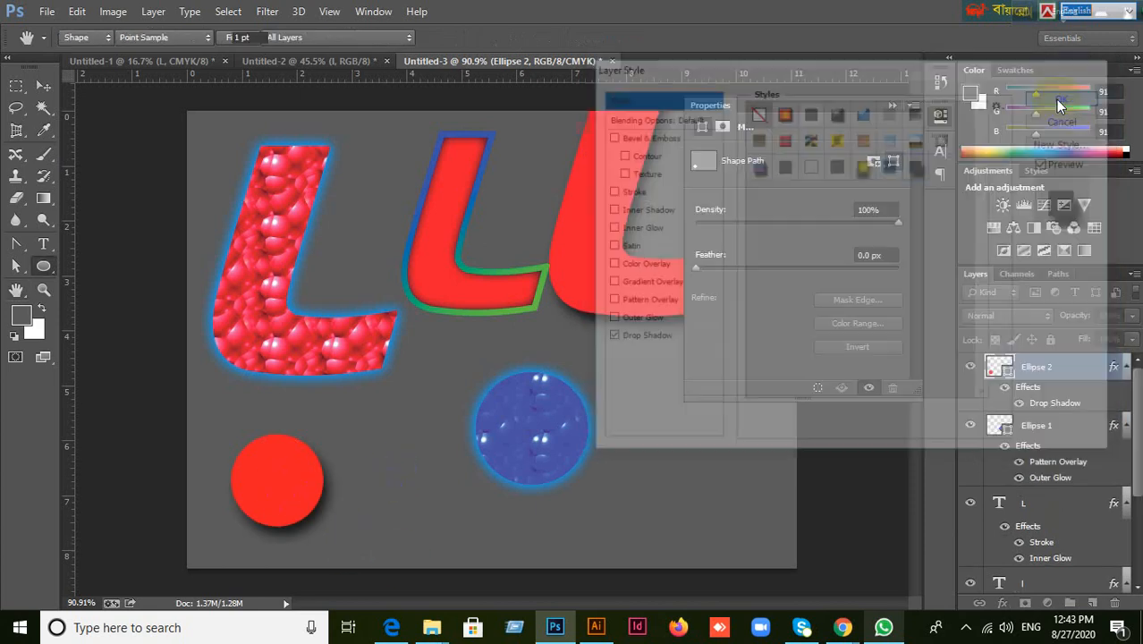
# Collapse the shape properties, select all the letters and circles on the canvas and delete them, keeping only the background.
pyautogui.click(44, 90)
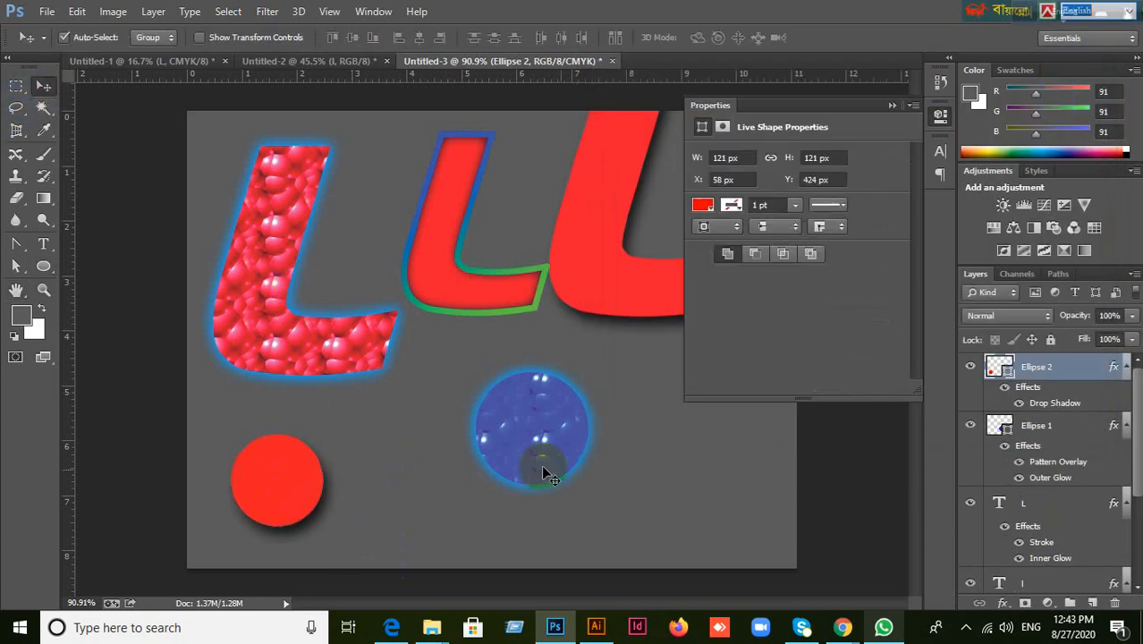
pyautogui.click(893, 106)
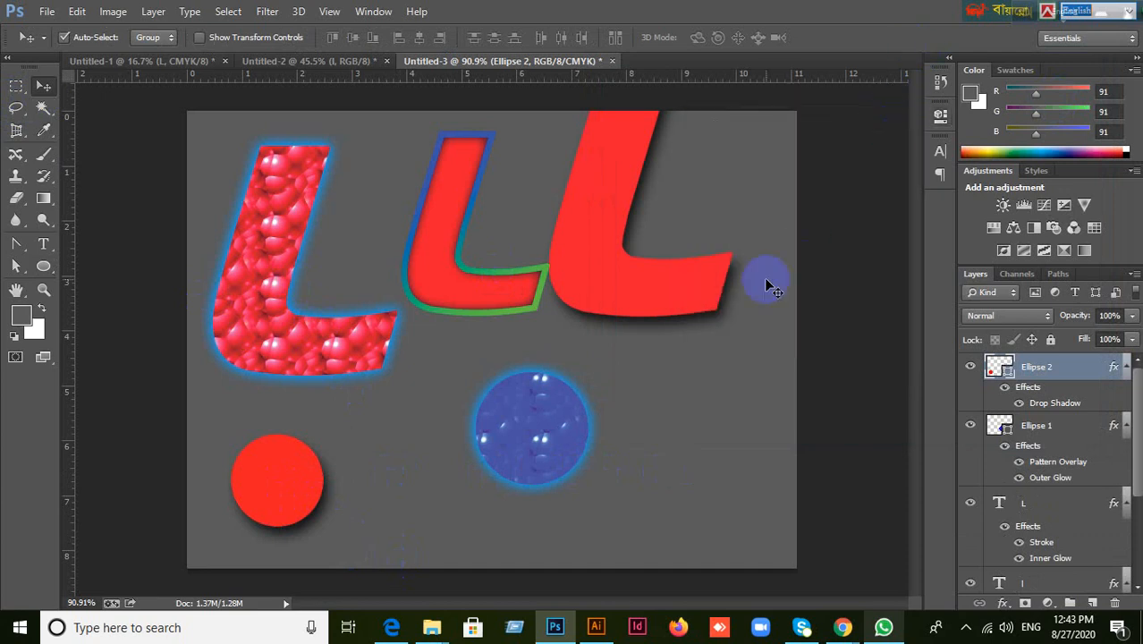
pyautogui.scroll(-1, 764, 347)
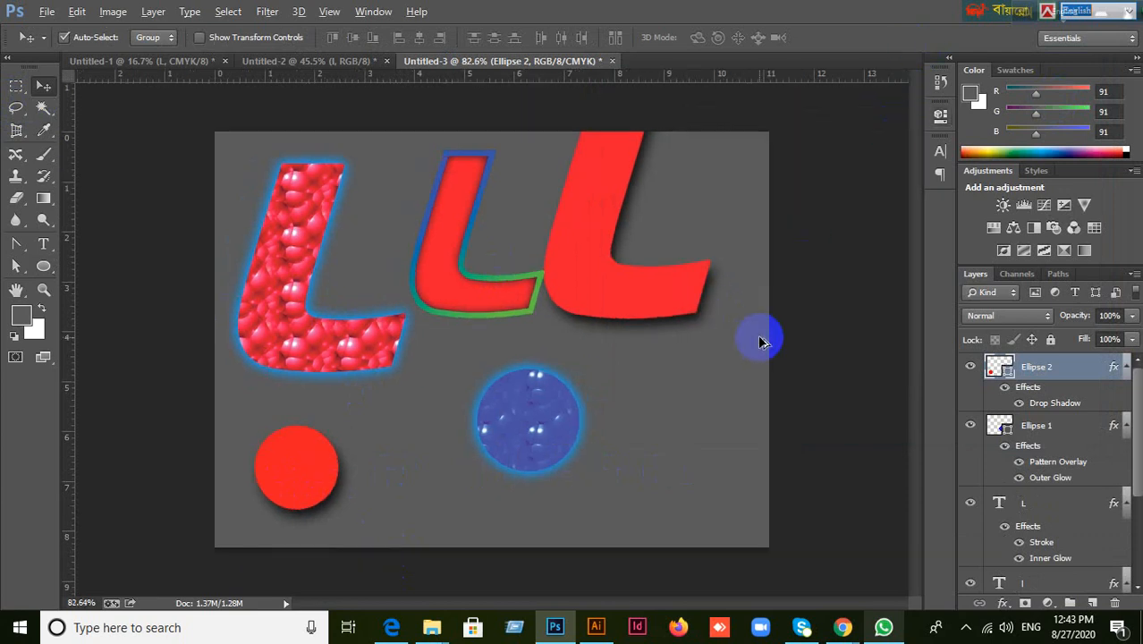
pyautogui.moveTo(245, 160); pyautogui.dragTo(688, 488)
pyautogui.press('Delete')
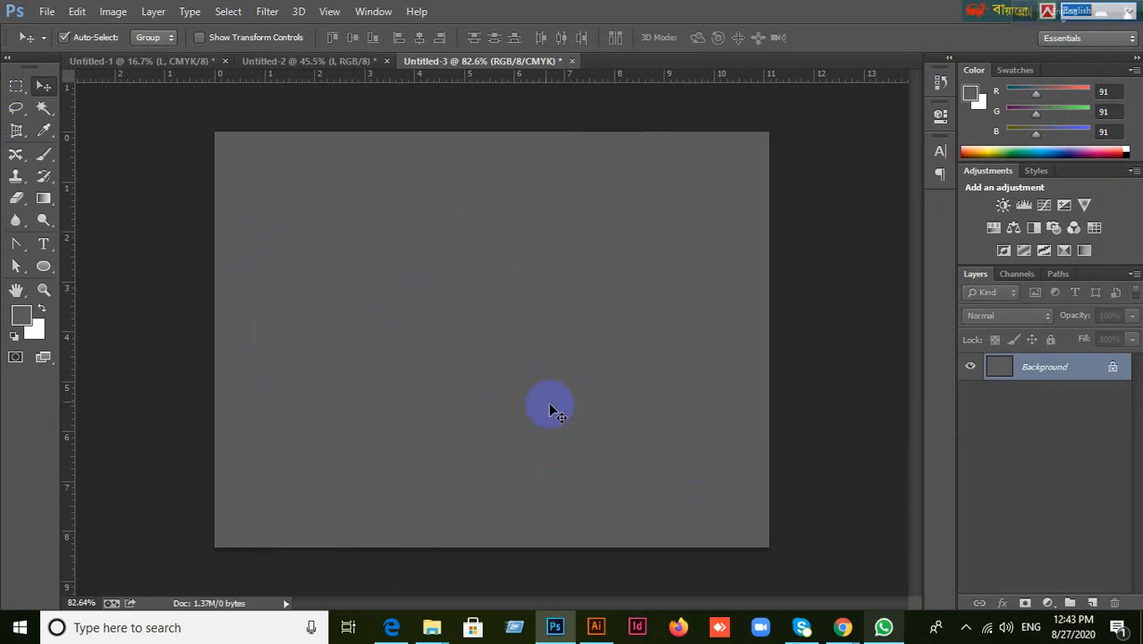
pyautogui.scroll(1, 544, 386)
pyautogui.scroll(-1, 544, 390)
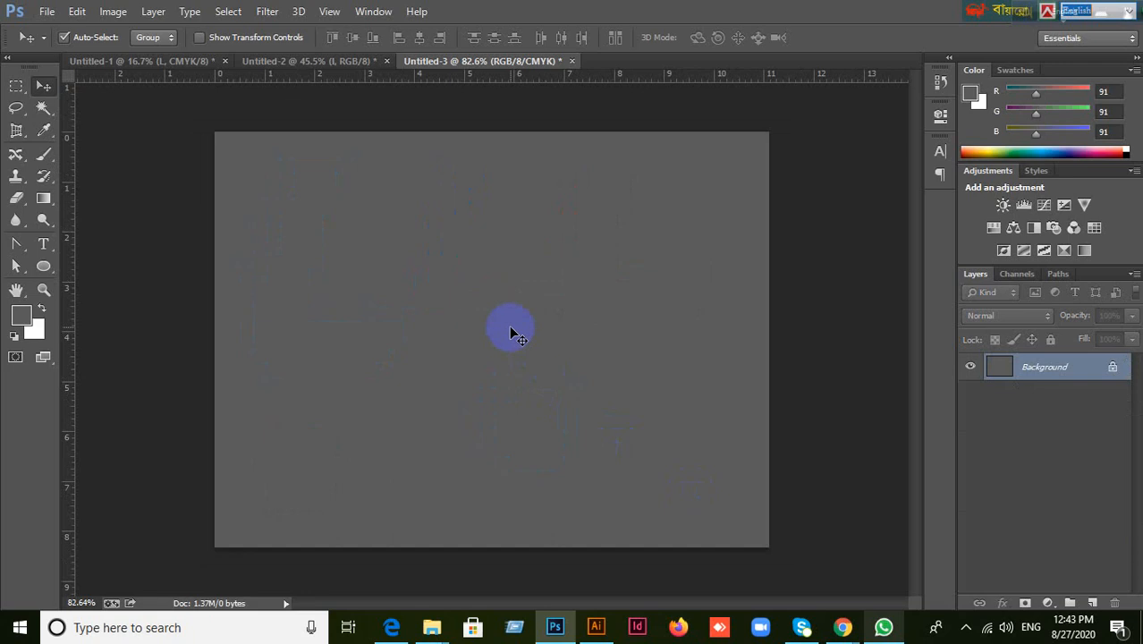
pyautogui.scroll(1, 517, 323)
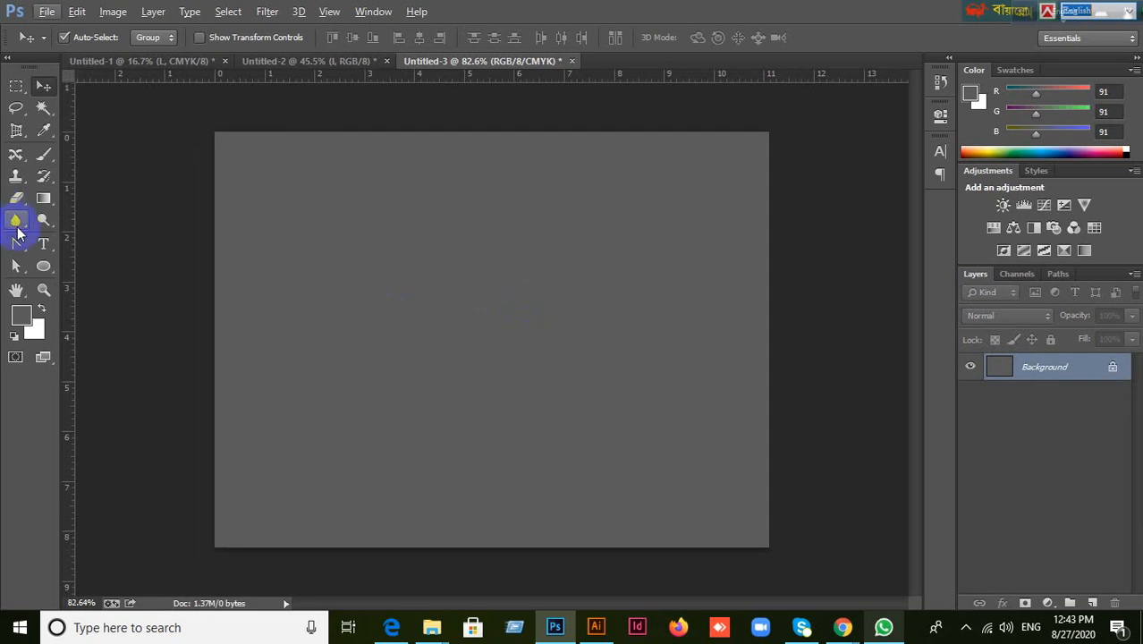
pyautogui.click(44, 267)
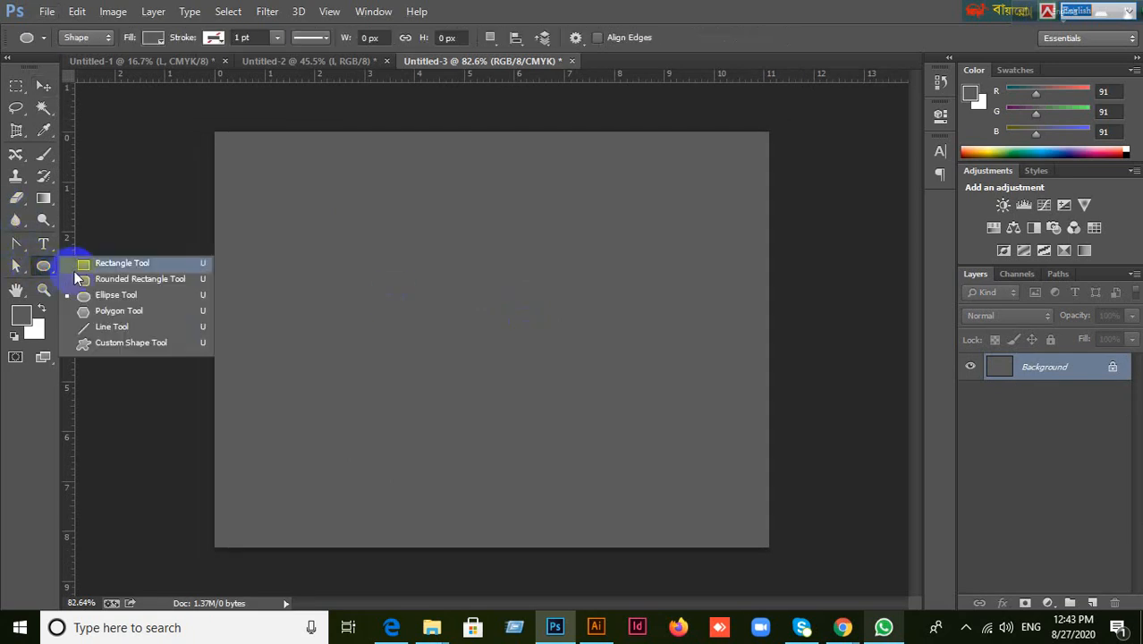
pyautogui.click(464, 260)
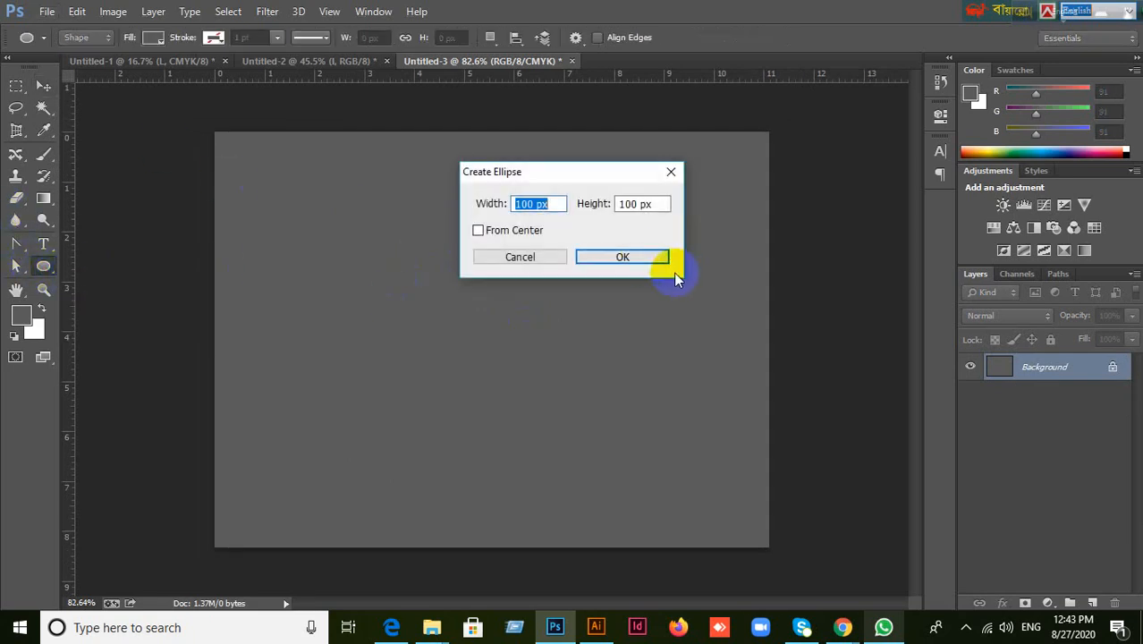
pyautogui.click(519, 259)
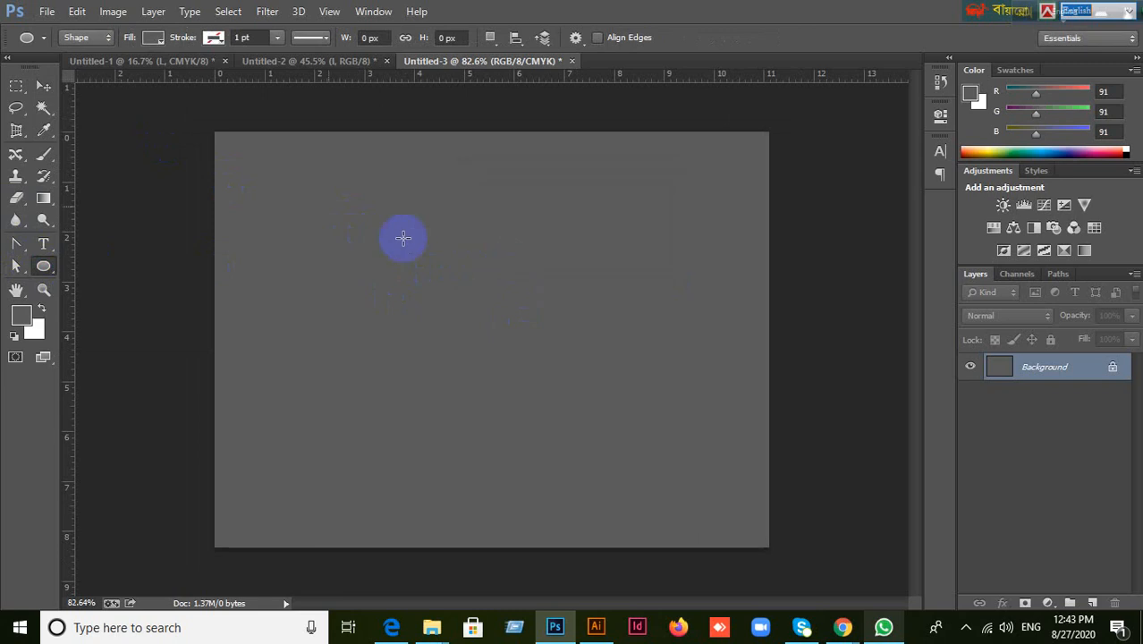
pyautogui.click(49, 11)
# Close the emptied Untitled-3 document without saving its changes.
pyautogui.moveTo(77, 10)
pyautogui.click(572, 61)
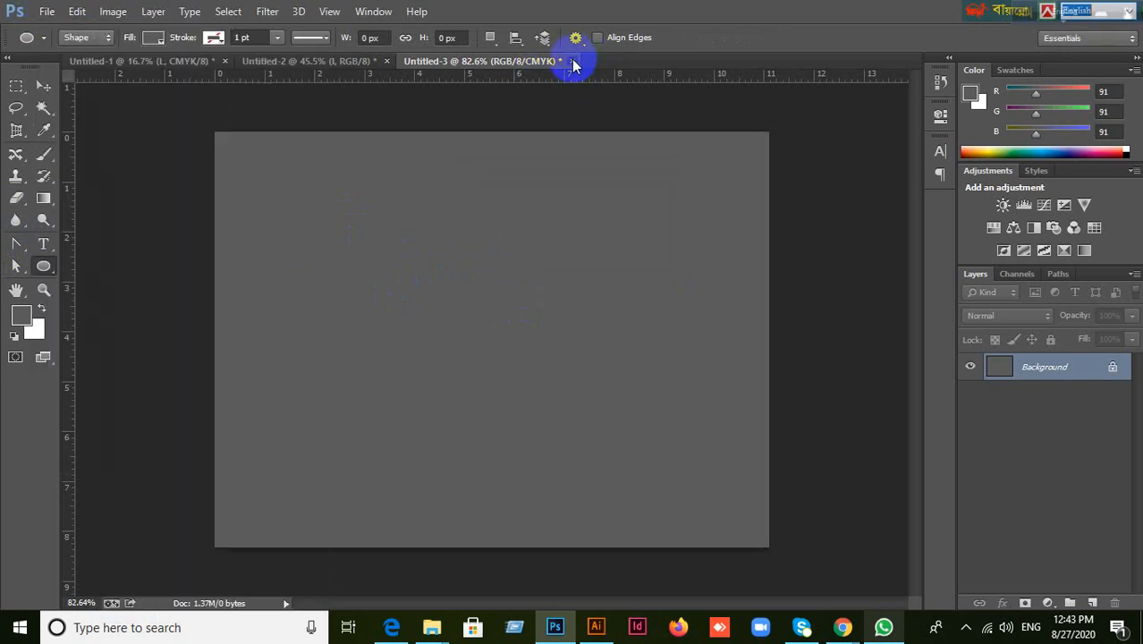
pyautogui.click(572, 61)
pyautogui.click(578, 244)
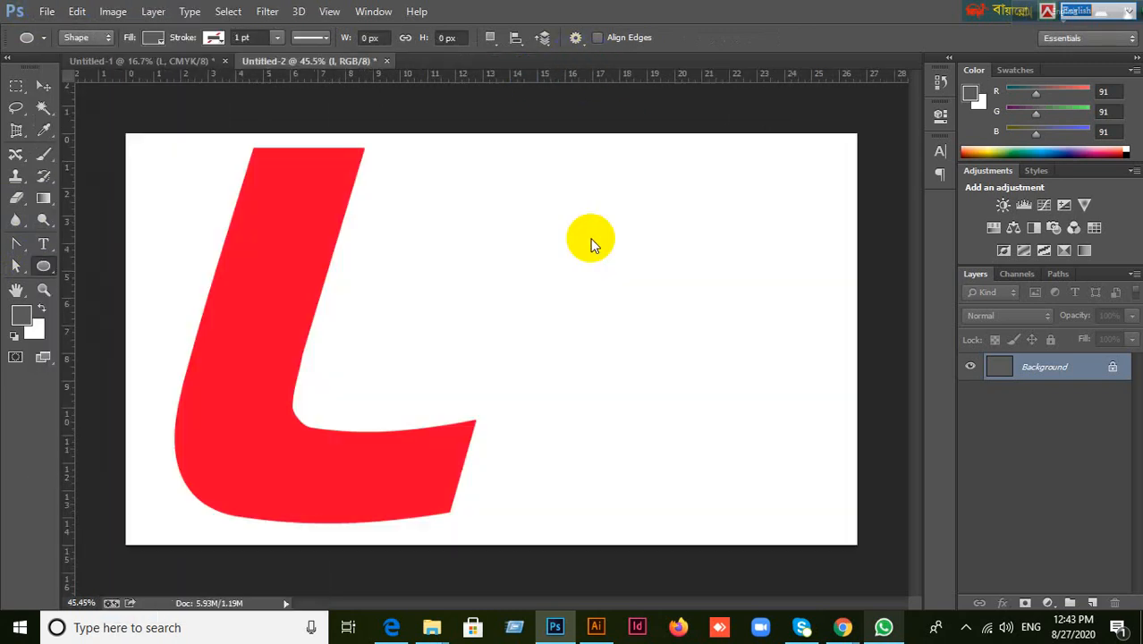
# Create a new white RGB document of 500 by 500 pixels at 72 pixels/inch.
pyautogui.click(42, 12)
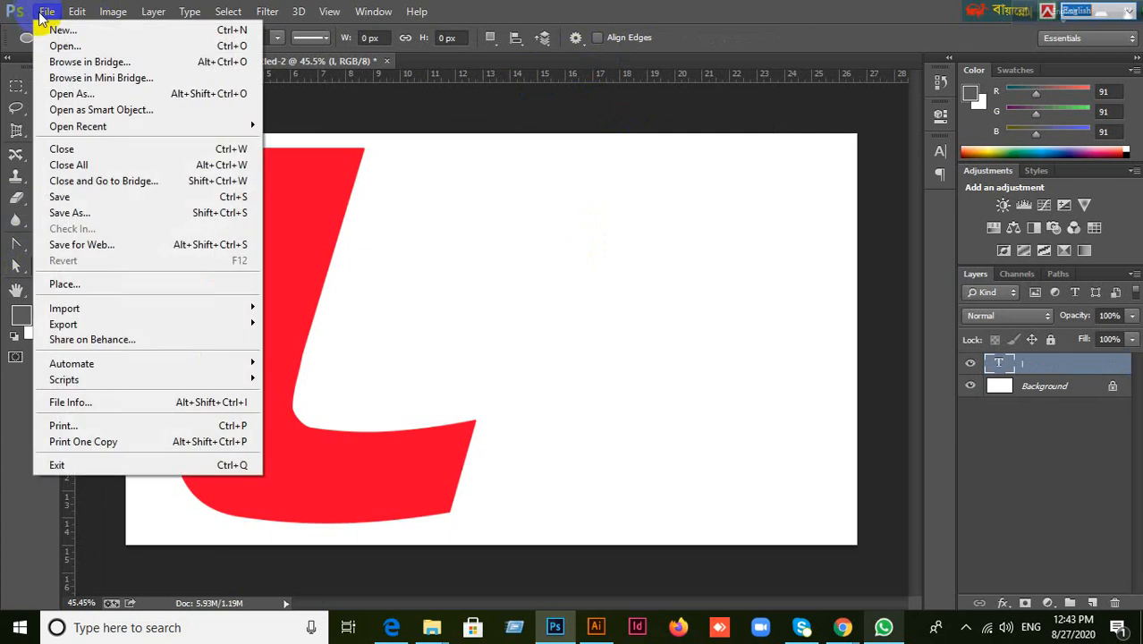
pyautogui.click(45, 26)
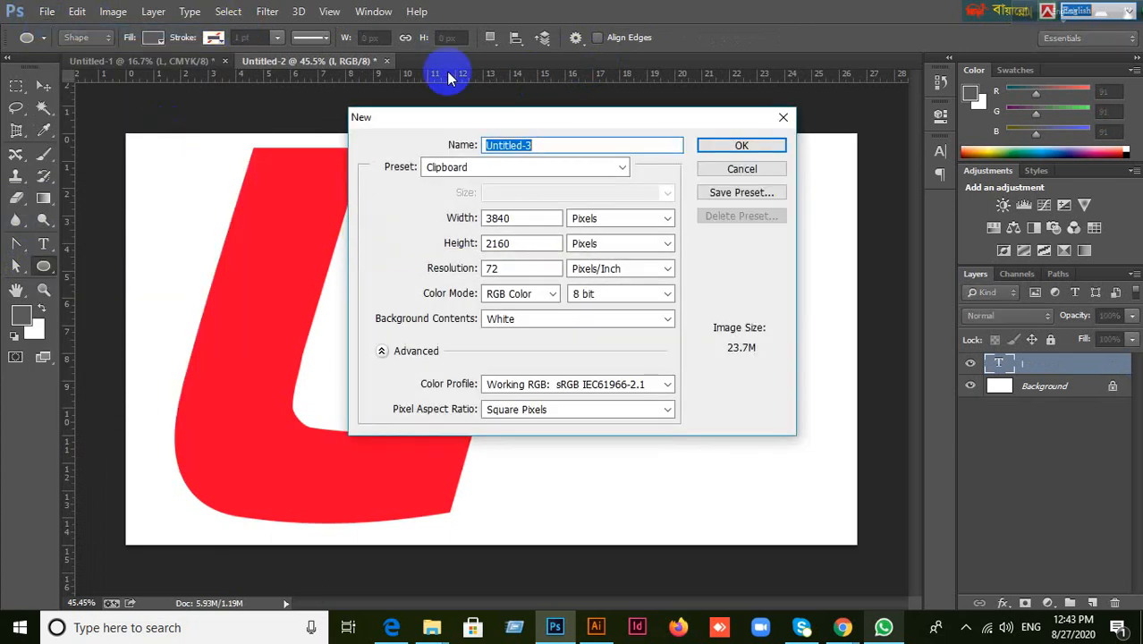
pyautogui.moveTo(518, 222); pyautogui.dragTo(428, 221)
pyautogui.write('500')
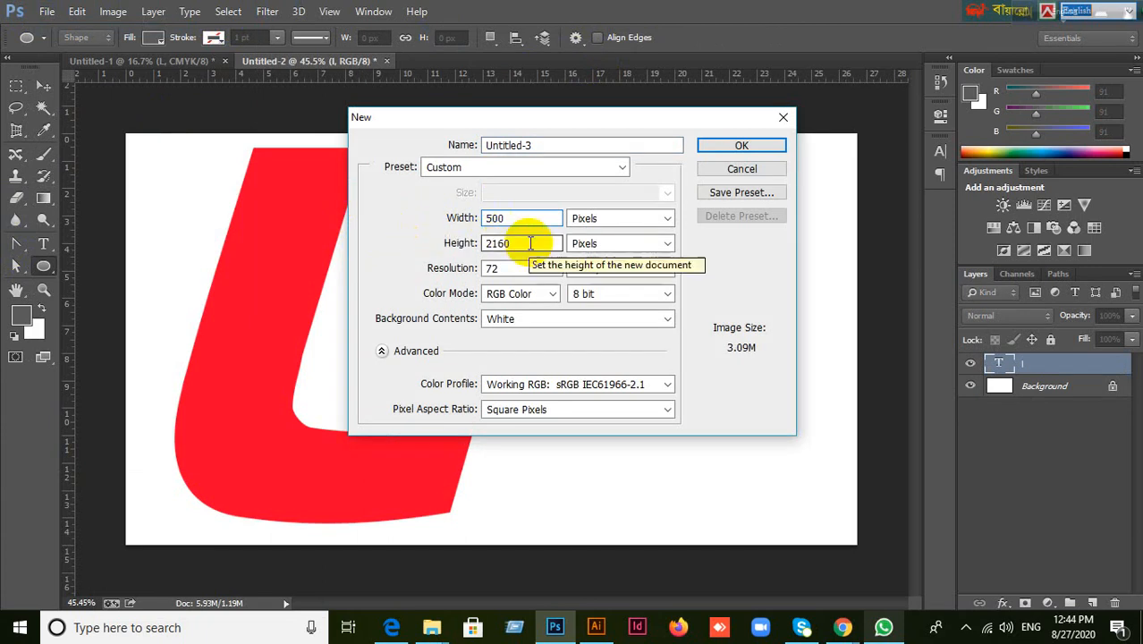
pyautogui.moveTo(531, 243); pyautogui.dragTo(375, 251)
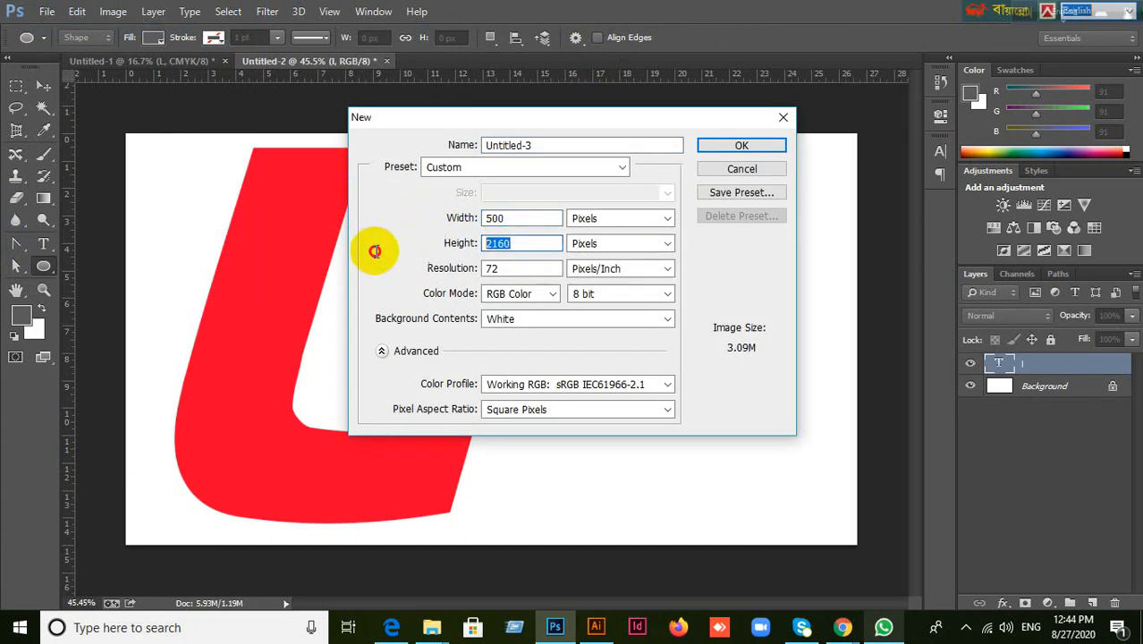
pyautogui.click(762, 144)
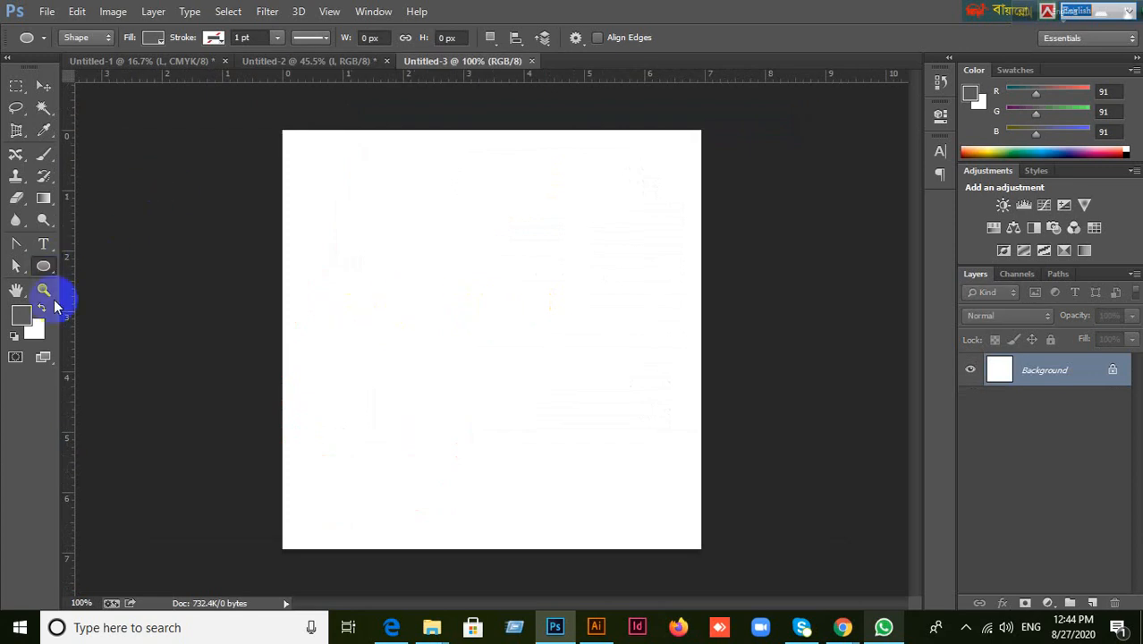
# Set up the Custom Shape tool with the solid club shape.
pyautogui.click(40, 277)
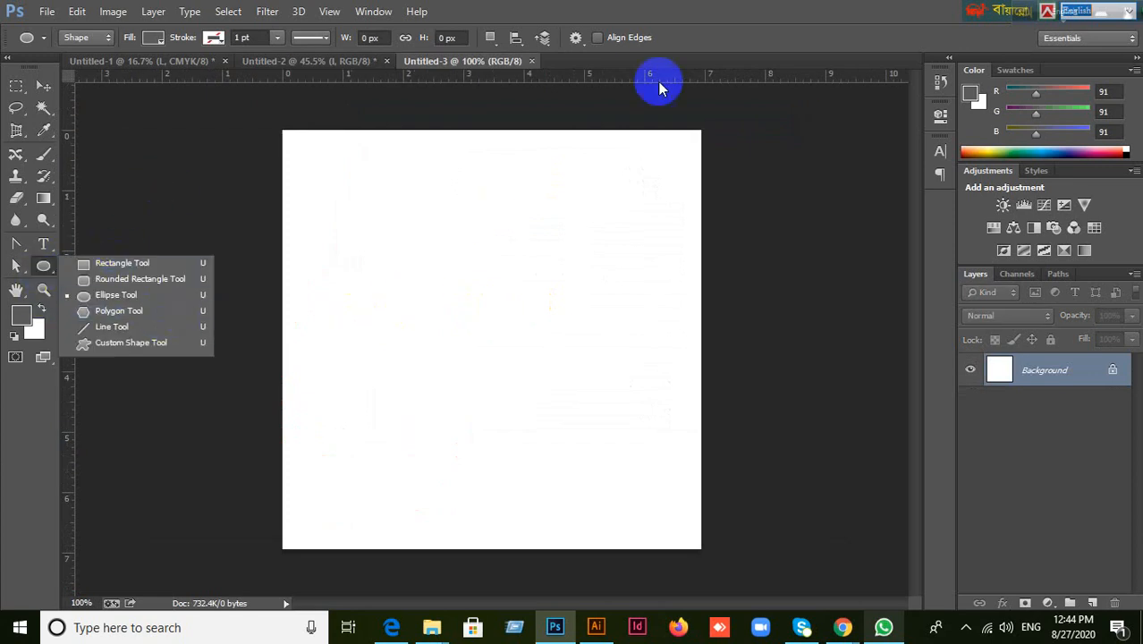
pyautogui.click(667, 12)
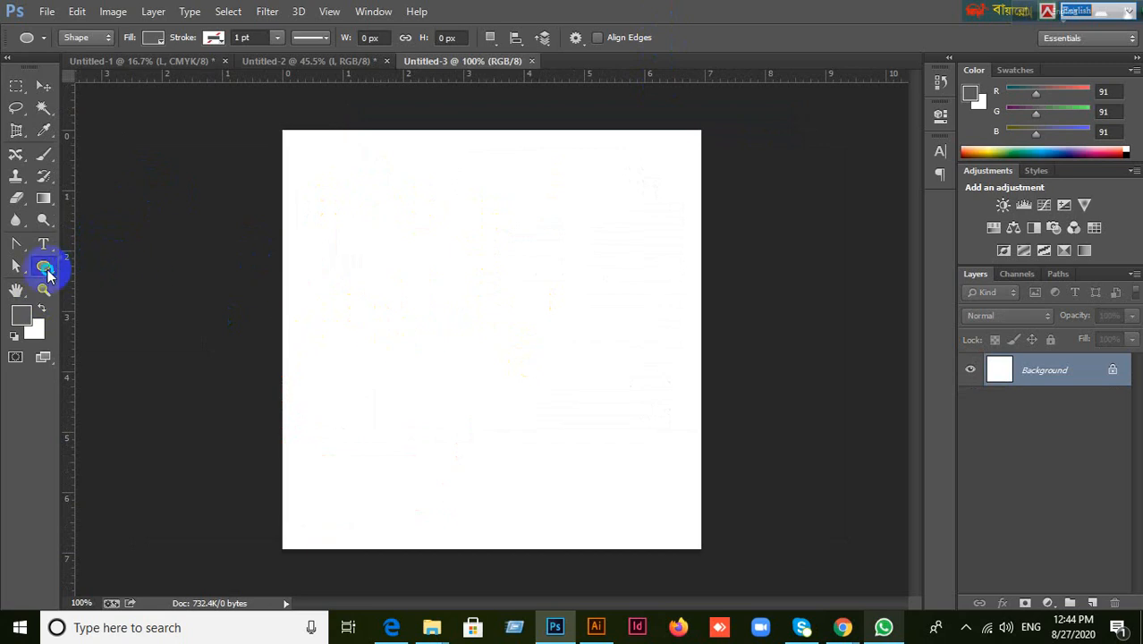
pyautogui.click(47, 274)
pyautogui.click(88, 342)
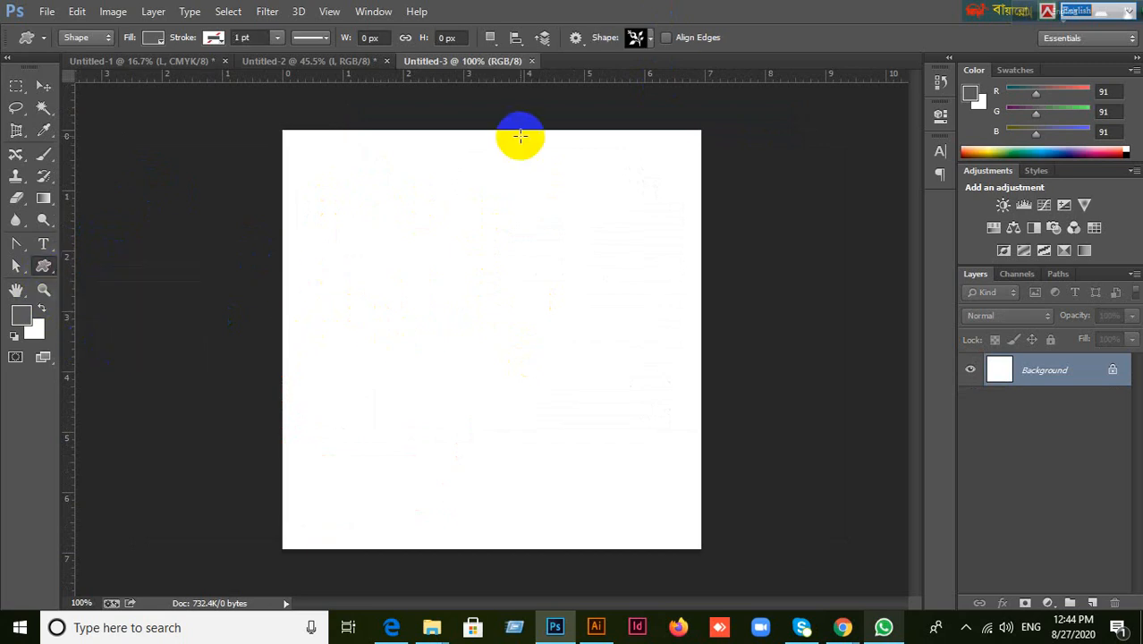
pyautogui.click(636, 40)
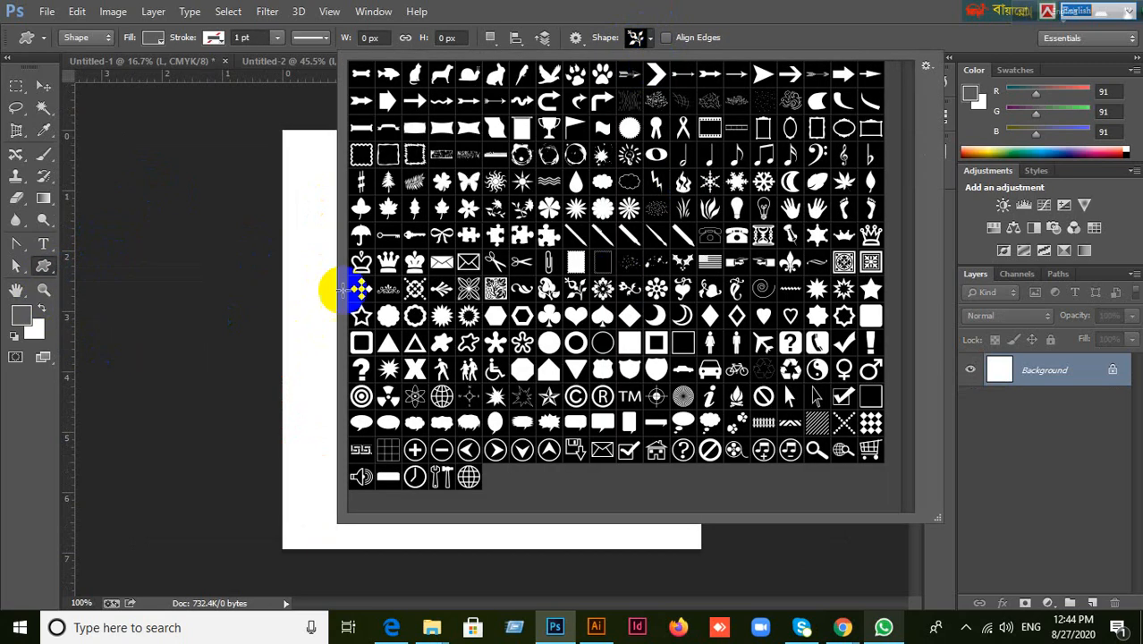
pyautogui.click(645, 329)
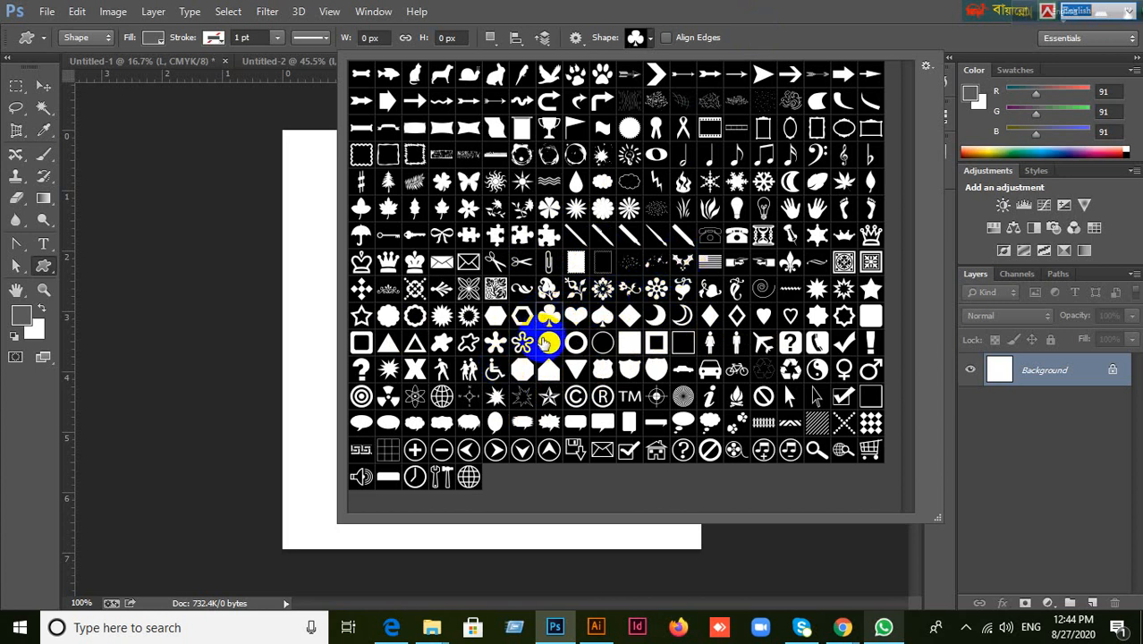
pyautogui.click(652, 40)
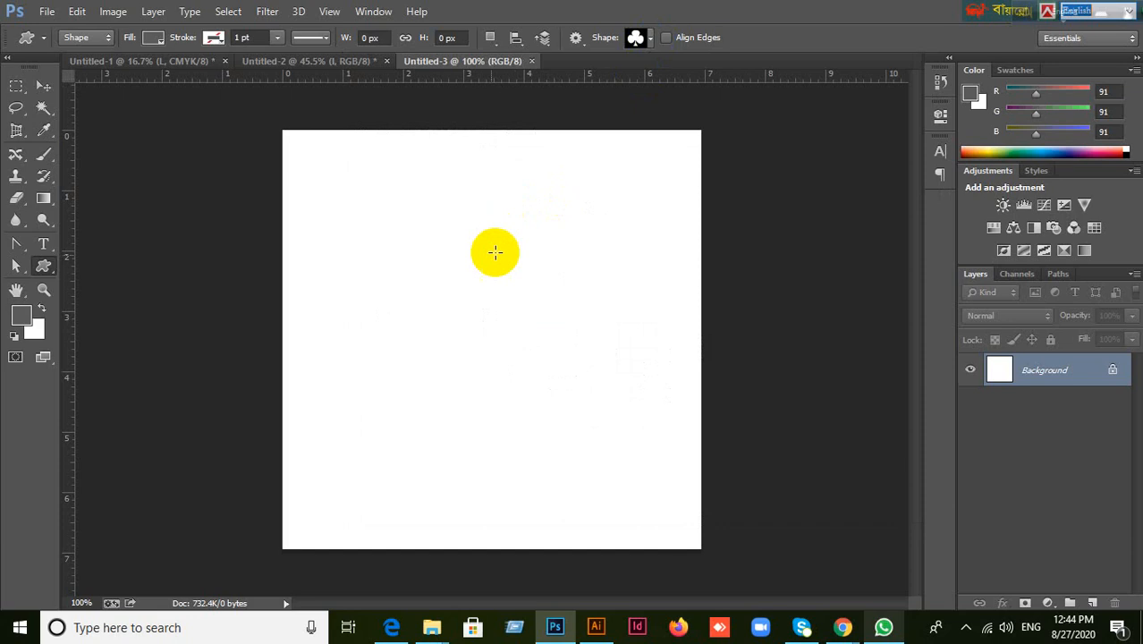
# Set the foreground colour to blue 0027ed and draw a club about 73 px wide near the canvas centre.
pyautogui.click(21, 315)
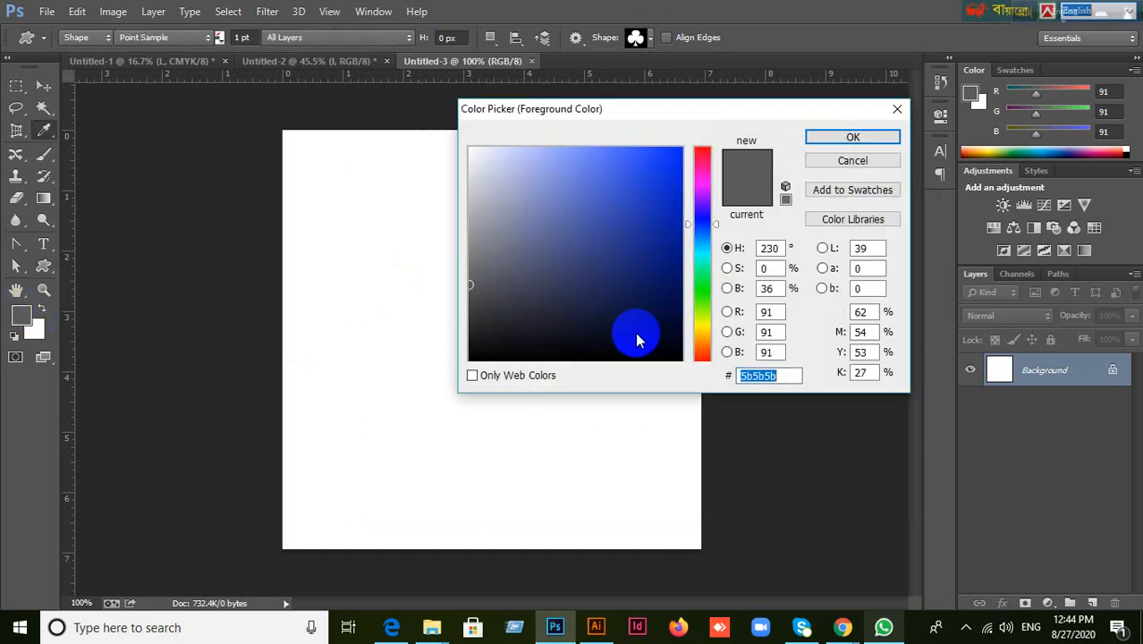
pyautogui.moveTo(653, 230); pyautogui.dragTo(687, 162)
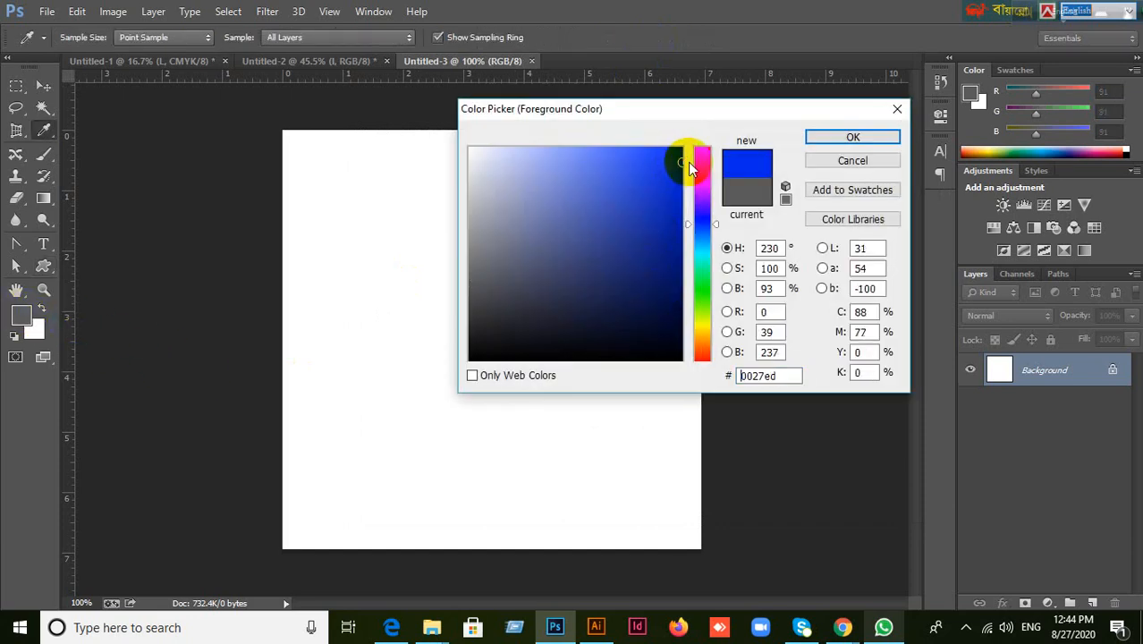
pyautogui.click(857, 137)
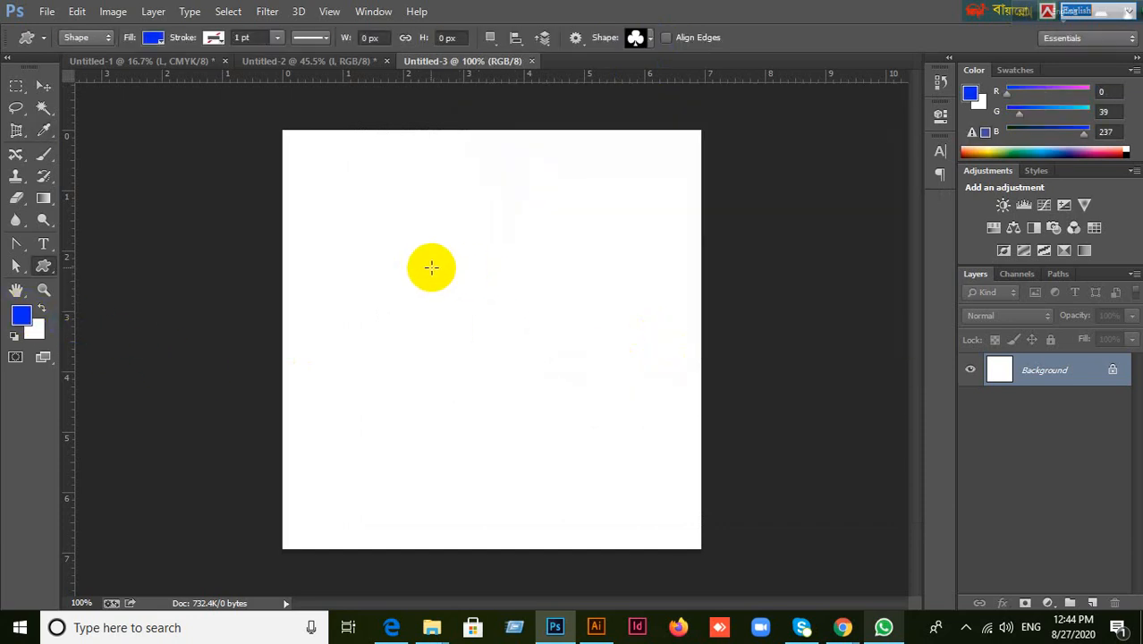
pyautogui.moveTo(429, 265); pyautogui.dragTo(498, 327)
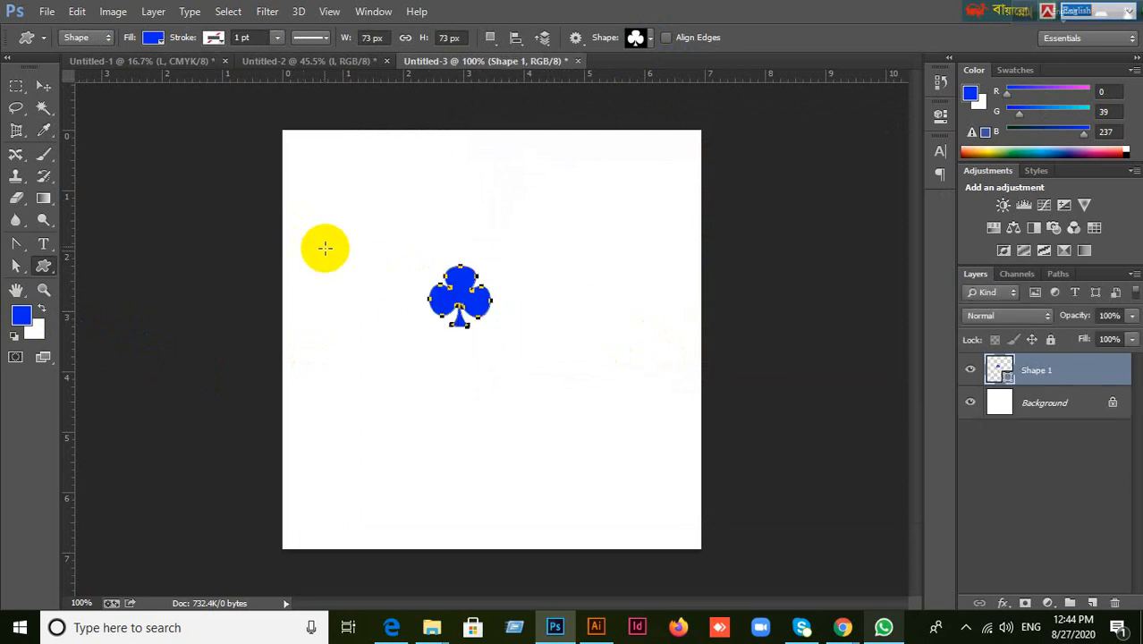
# Duplicate the blue club directly beside itself and copy the pair below to form a two-by-two block.
pyautogui.click(43, 86)
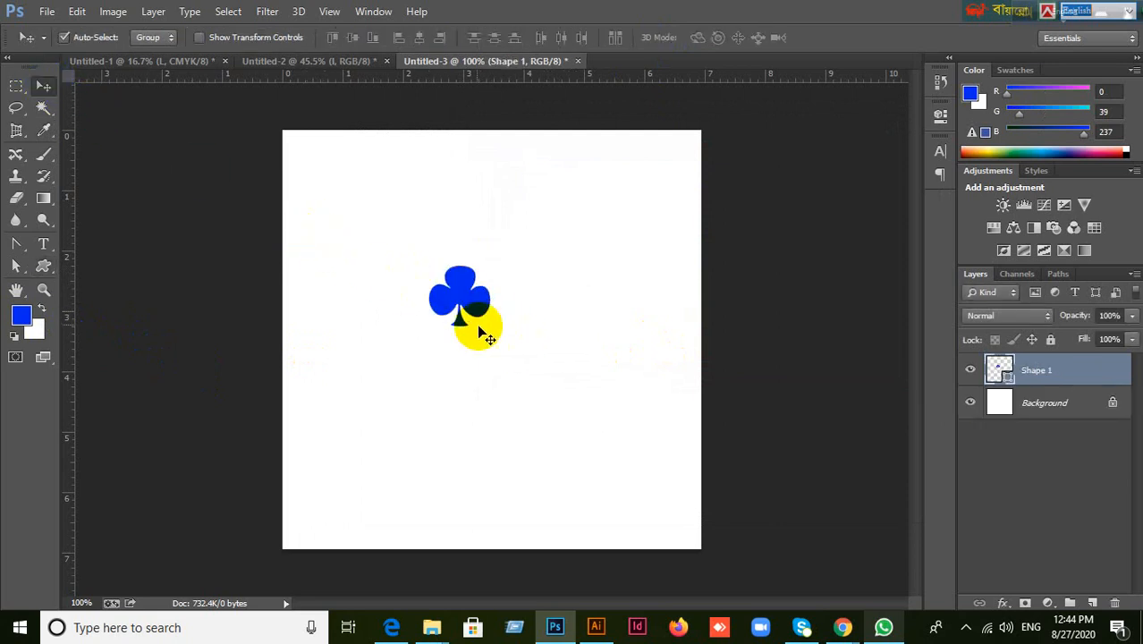
pyautogui.moveTo(477, 322); pyautogui.dragTo(532, 281)
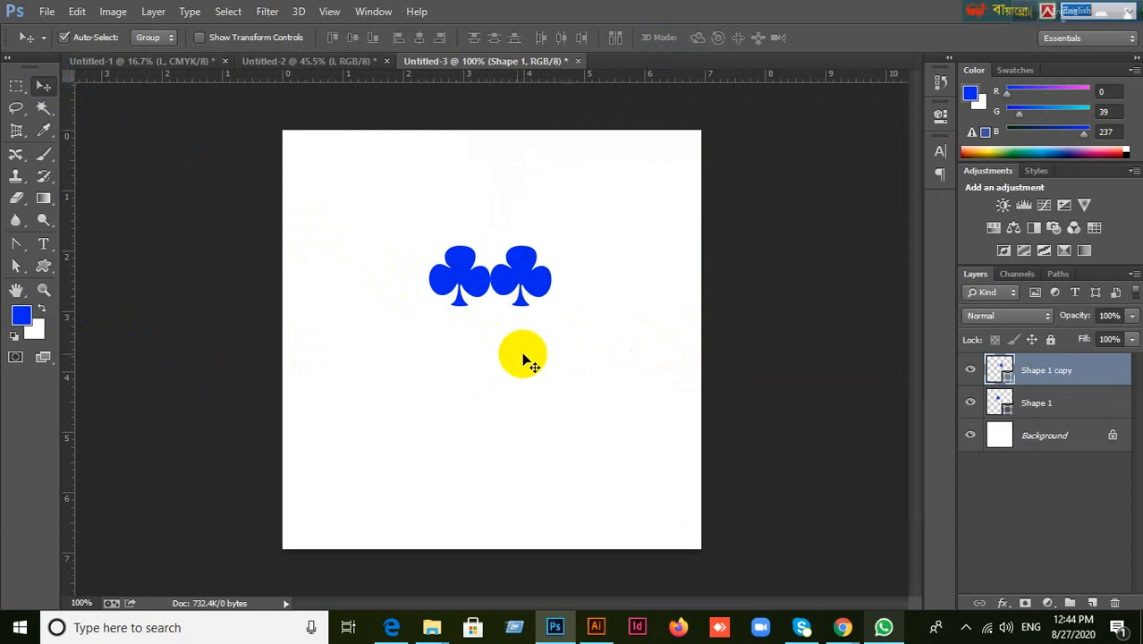
pyautogui.moveTo(414, 240); pyautogui.dragTo(610, 381)
pyautogui.keyDown('alt'); pyautogui.moveTo(518, 269); pyautogui.dragTo(525, 346); pyautogui.keyUp('alt')
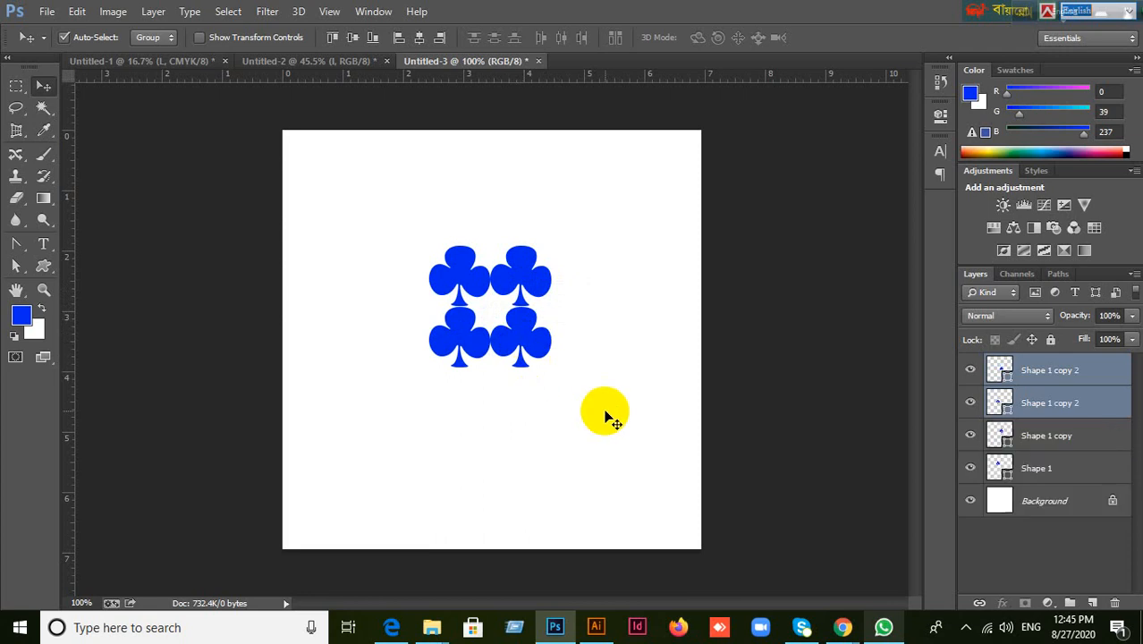
# Flip the lower pair of blue clubs vertically so their stems point up towards the upper pair.
pyautogui.hotkey('ctrl', 't')
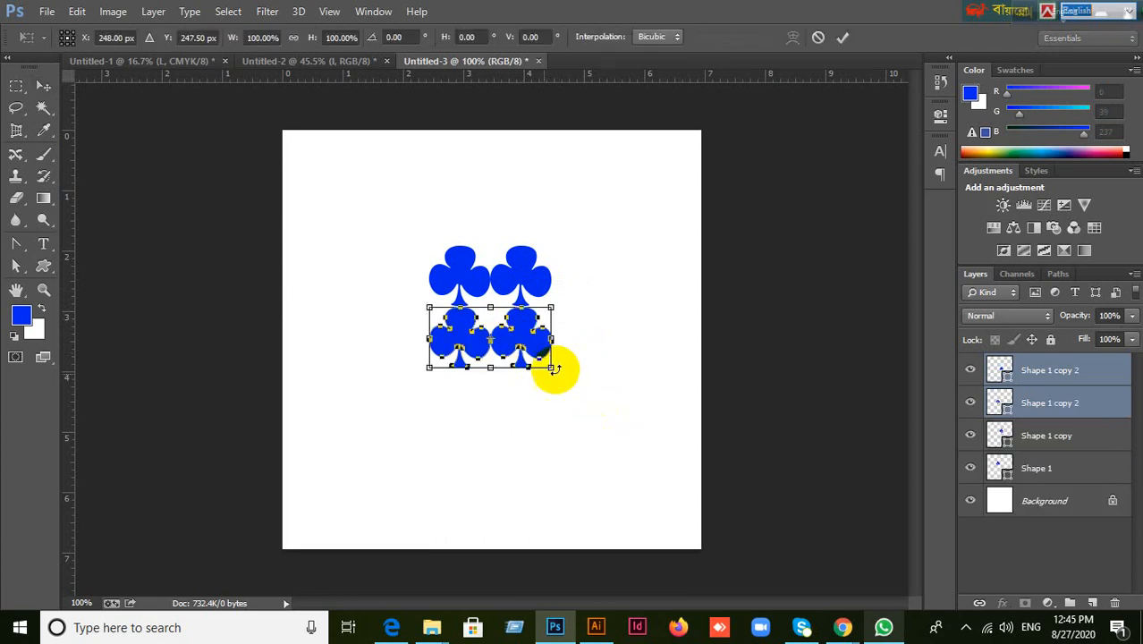
pyautogui.rightClick(523, 336)
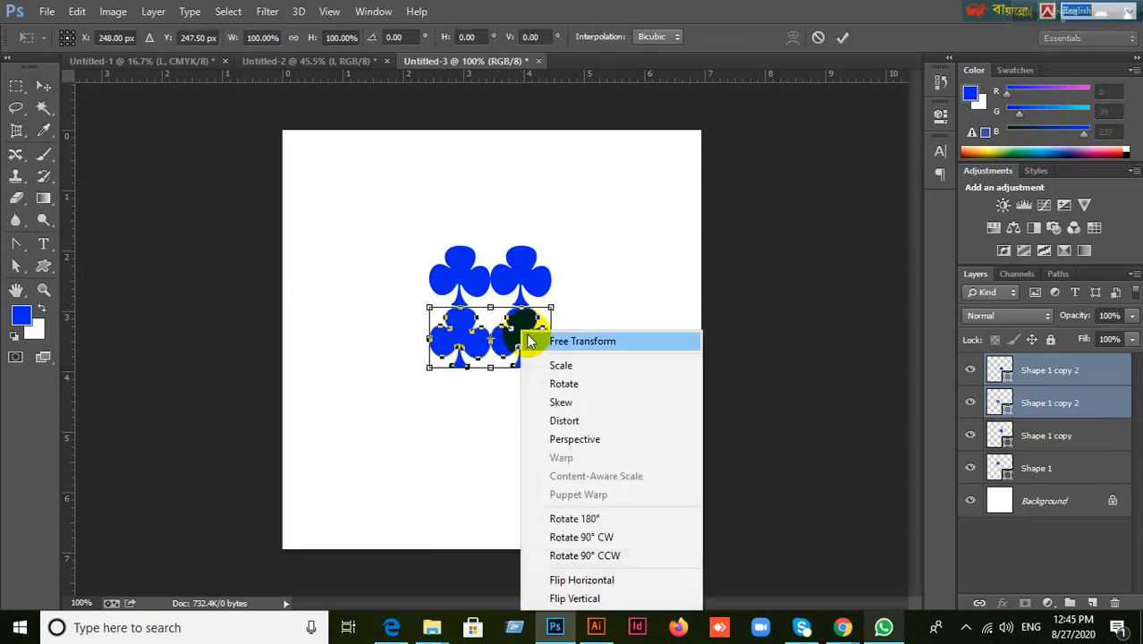
pyautogui.click(559, 594)
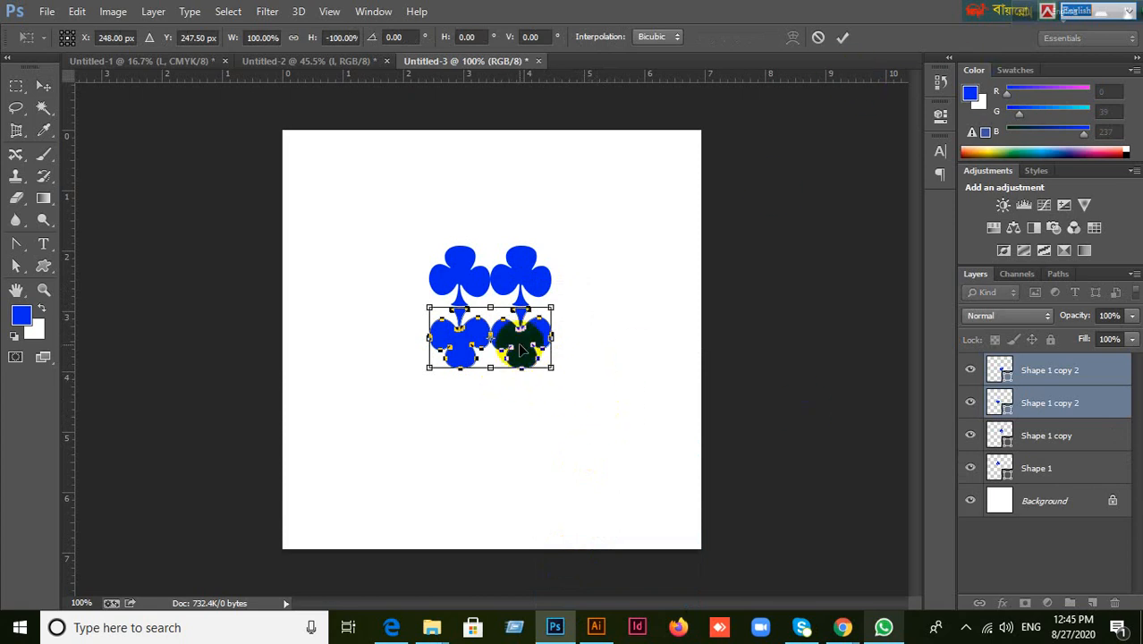
pyautogui.moveTo(522, 334)
pyautogui.mouseDown()
pyautogui.moveTo(524, 370)
pyautogui.moveTo(520, 346)
pyautogui.mouseUp()
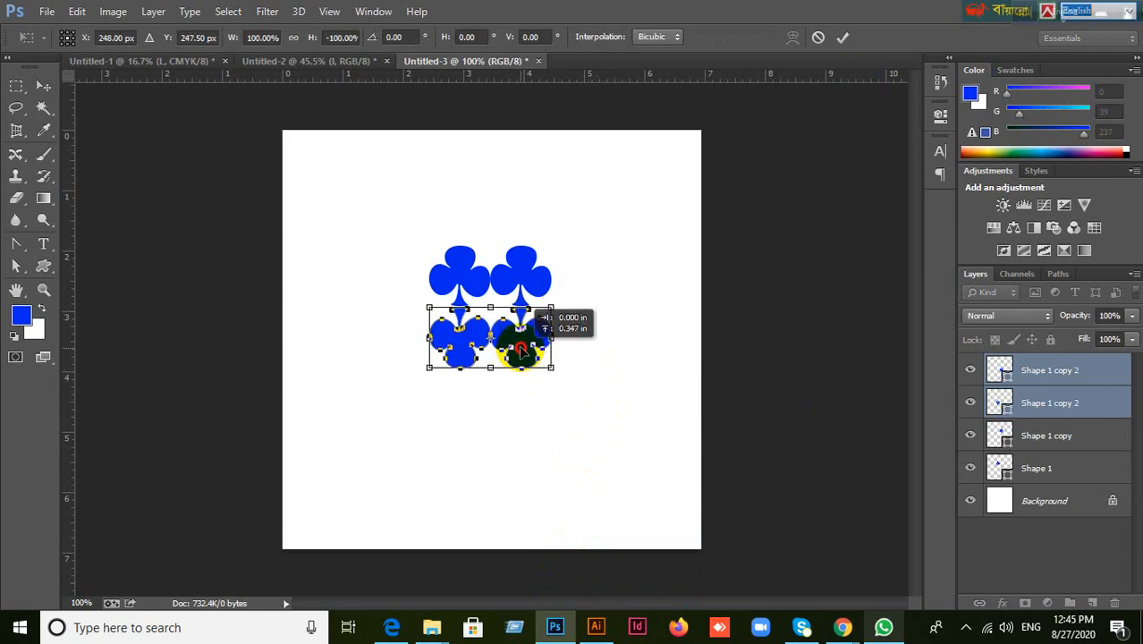
pyautogui.click(843, 36)
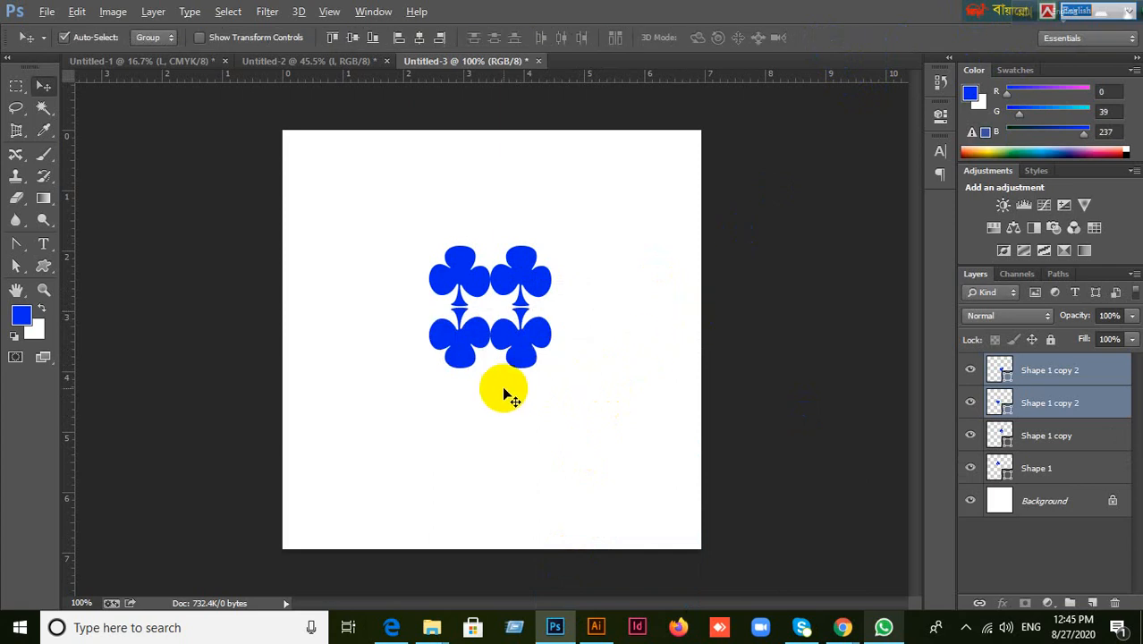
# Move the flipped pair up slightly until its stems touch the stems of the upper clubs, and deselect the layers.
pyautogui.scroll(3, 505, 392)
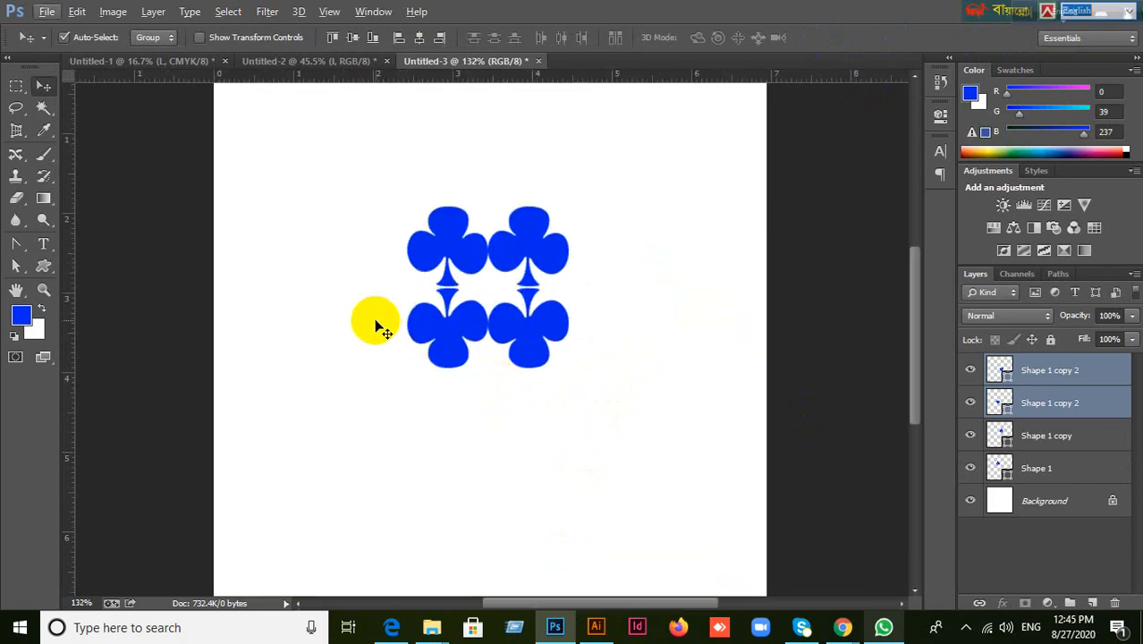
pyautogui.moveTo(528, 345); pyautogui.dragTo(531, 339)
pyautogui.scroll(5, 532, 346)
pyautogui.scroll(-4, 649, 373)
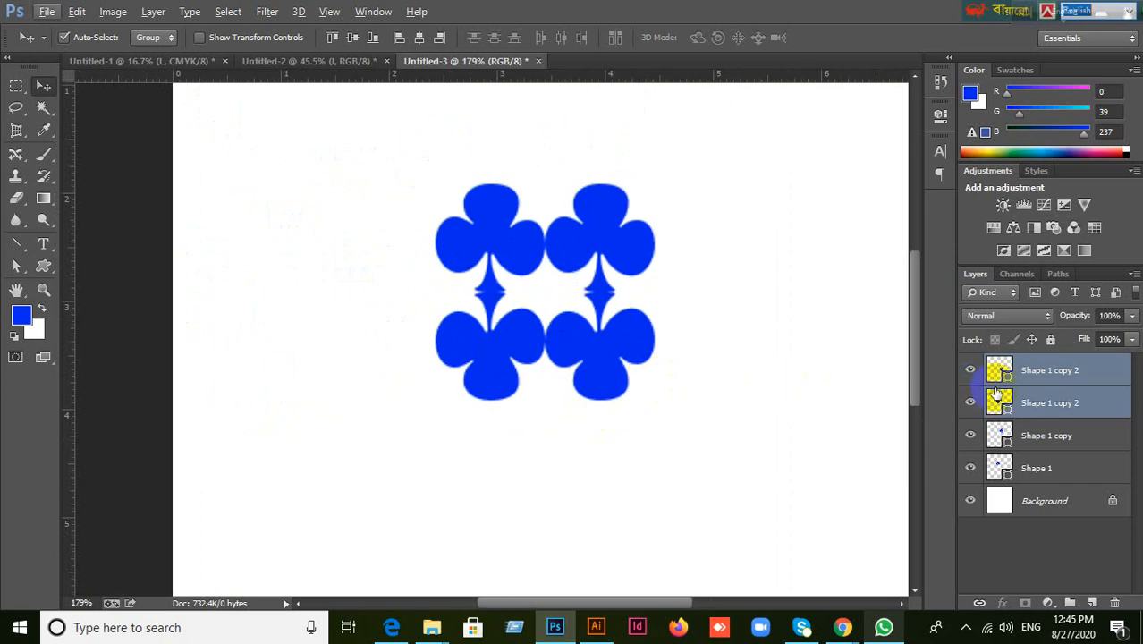
pyautogui.click(996, 394)
pyautogui.click(684, 380)
pyautogui.scroll(-2, 732, 373)
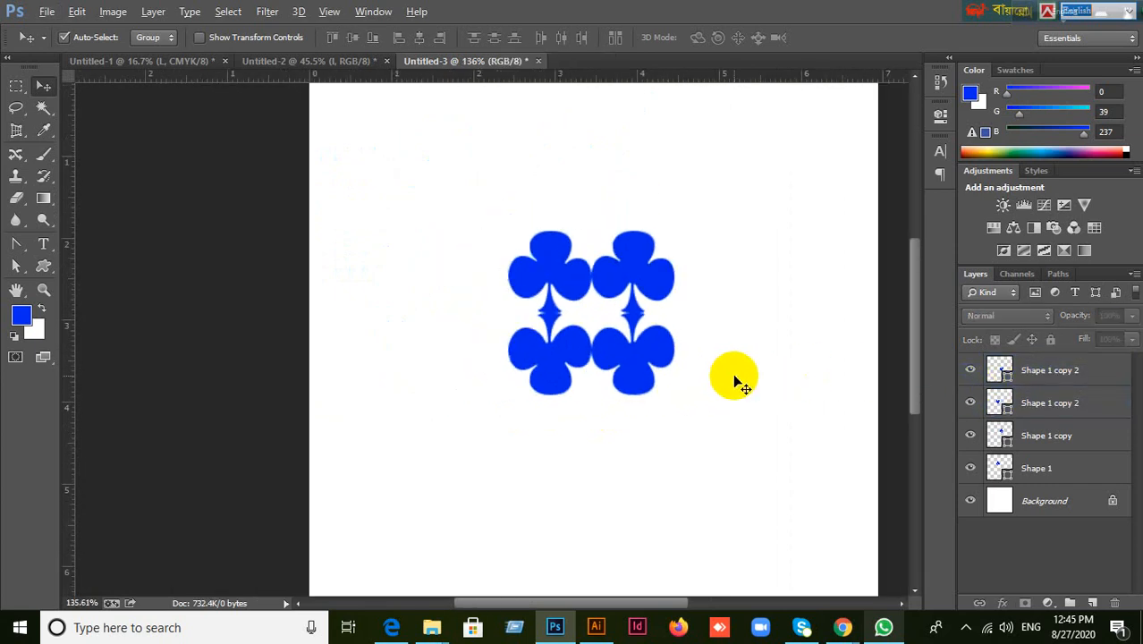
pyautogui.scroll(-1, 733, 373)
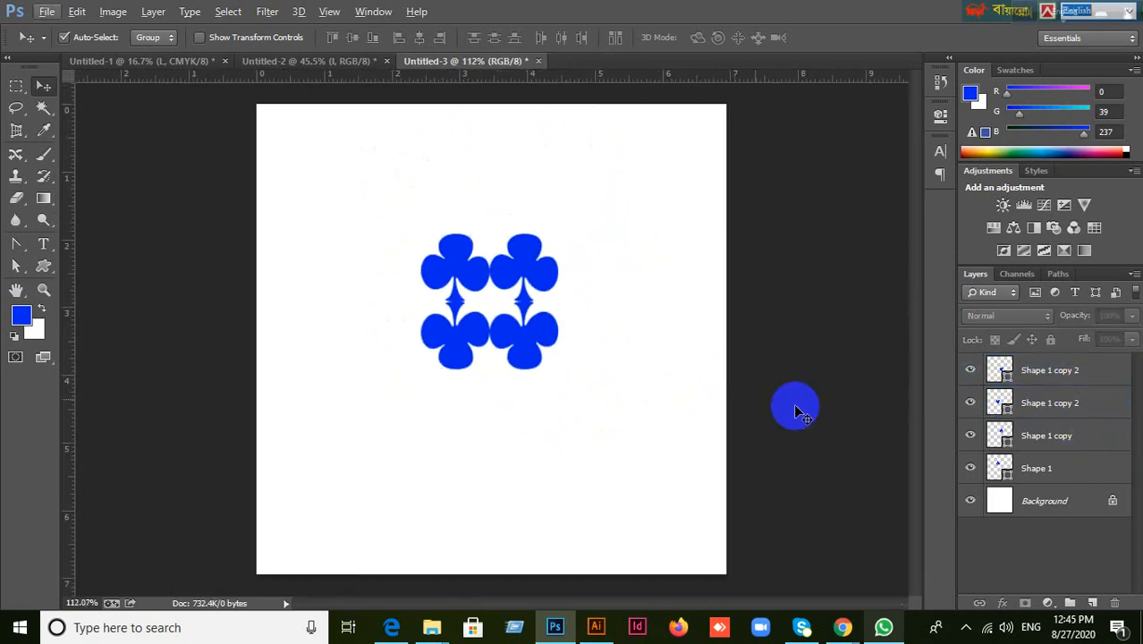
# Group the four club layers and centre the group horizontally and vertically on the canvas.
pyautogui.moveTo(367, 173); pyautogui.dragTo(649, 505)
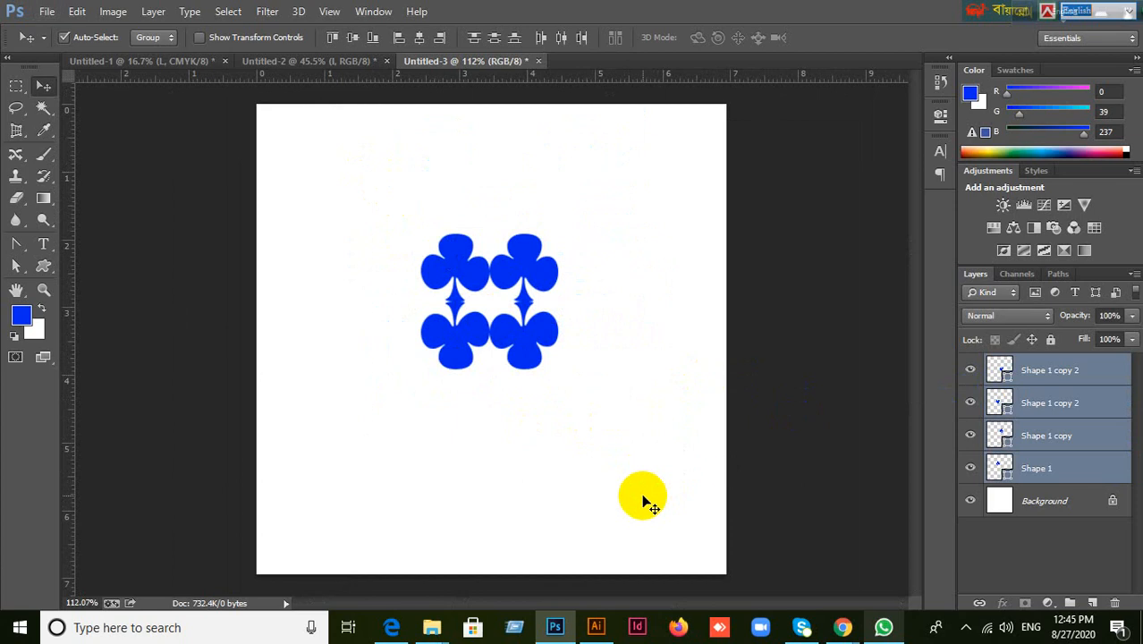
pyautogui.hotkey('ctrl', 'g')
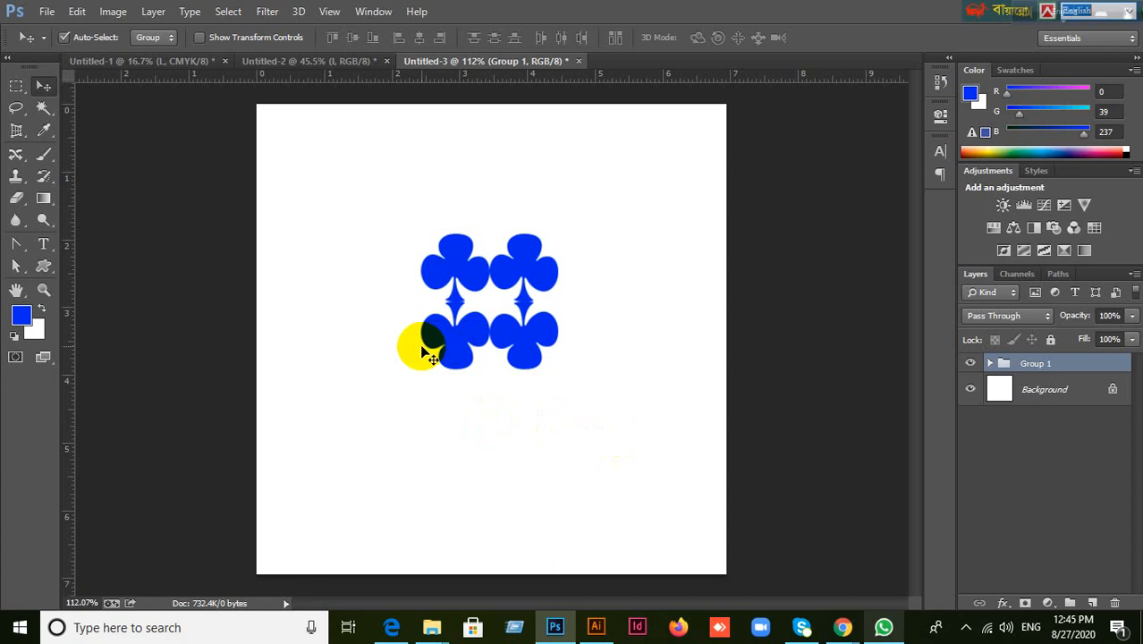
pyautogui.hotkey('ctrl', 'a')
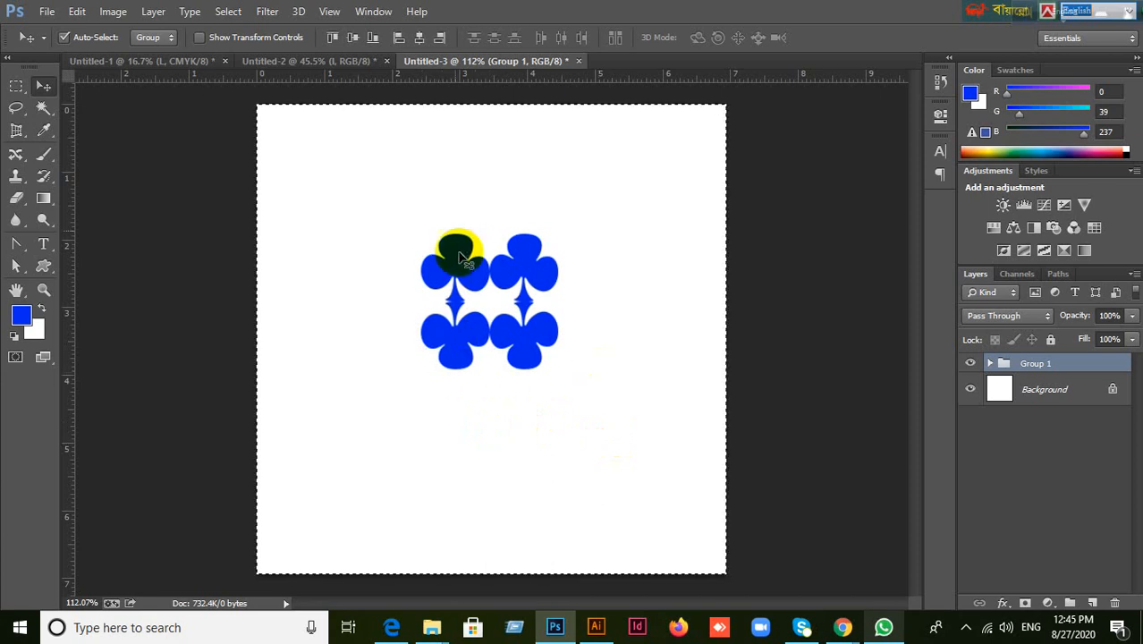
pyautogui.click(353, 36)
pyautogui.click(420, 38)
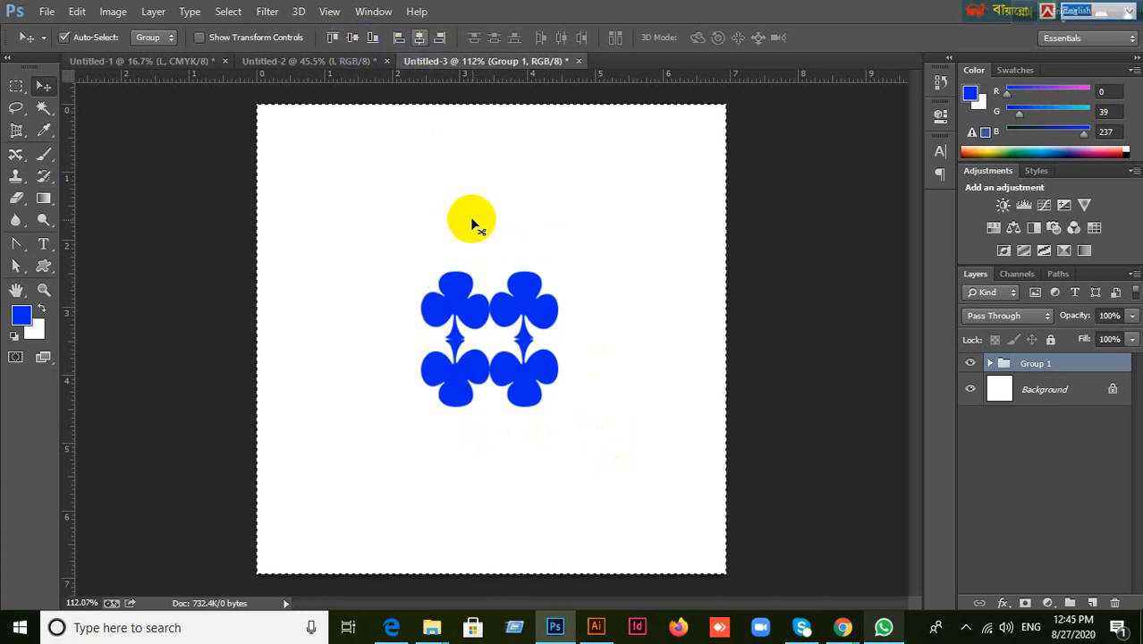
pyautogui.hotkey('ctrl', 'd')
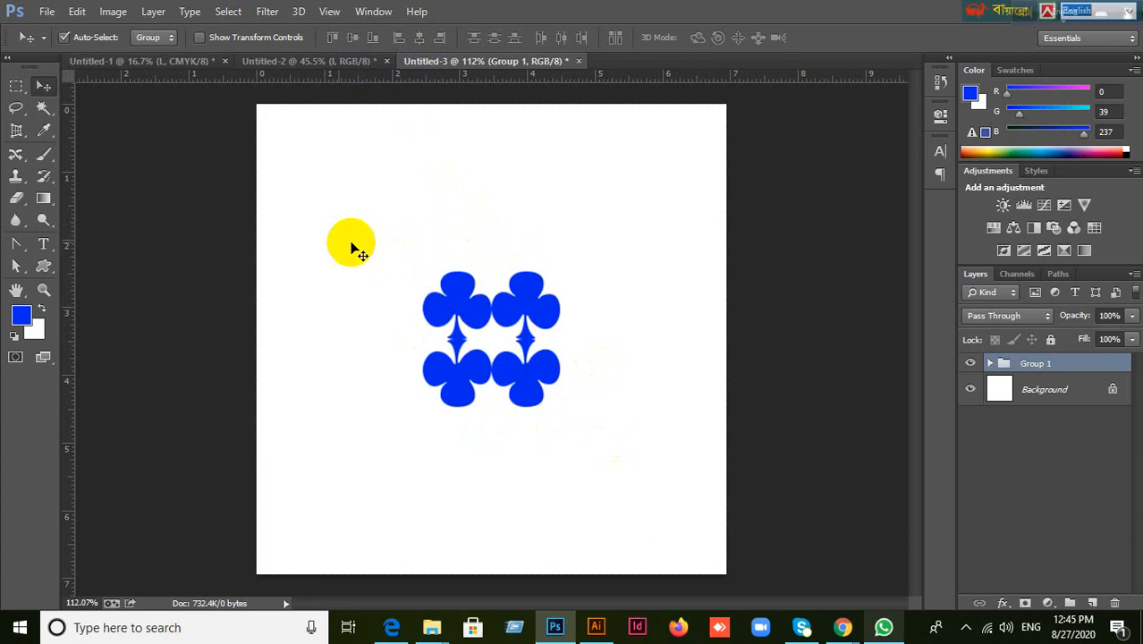
# Crop the canvas on all four sides tightly to the outer edges of the club block.
pyautogui.rightClick(25, 134)
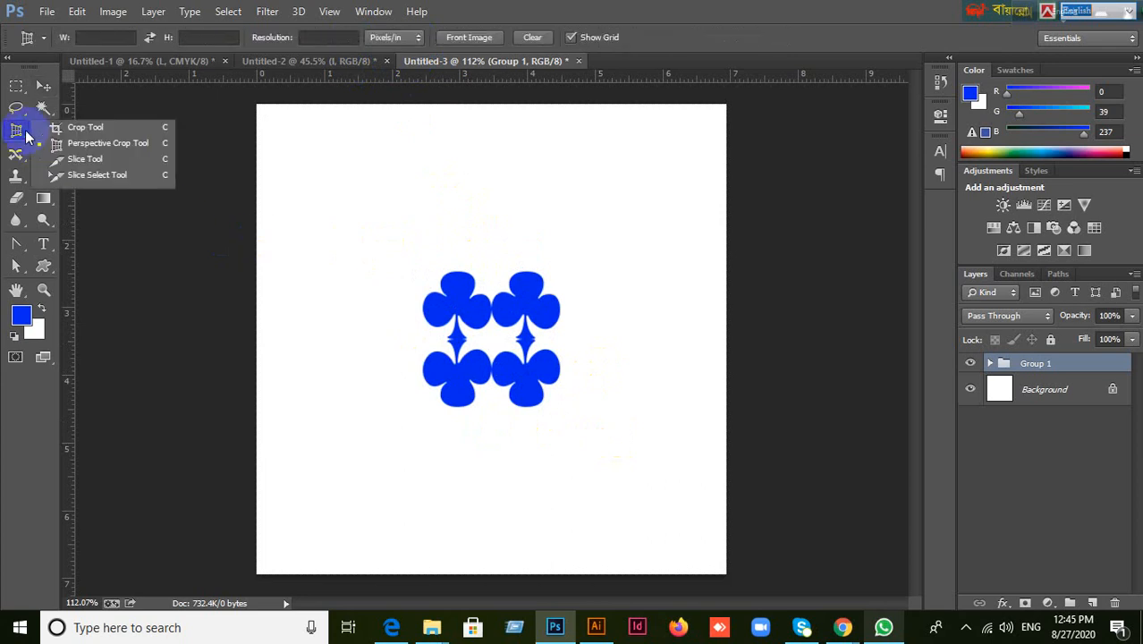
pyautogui.click(84, 117)
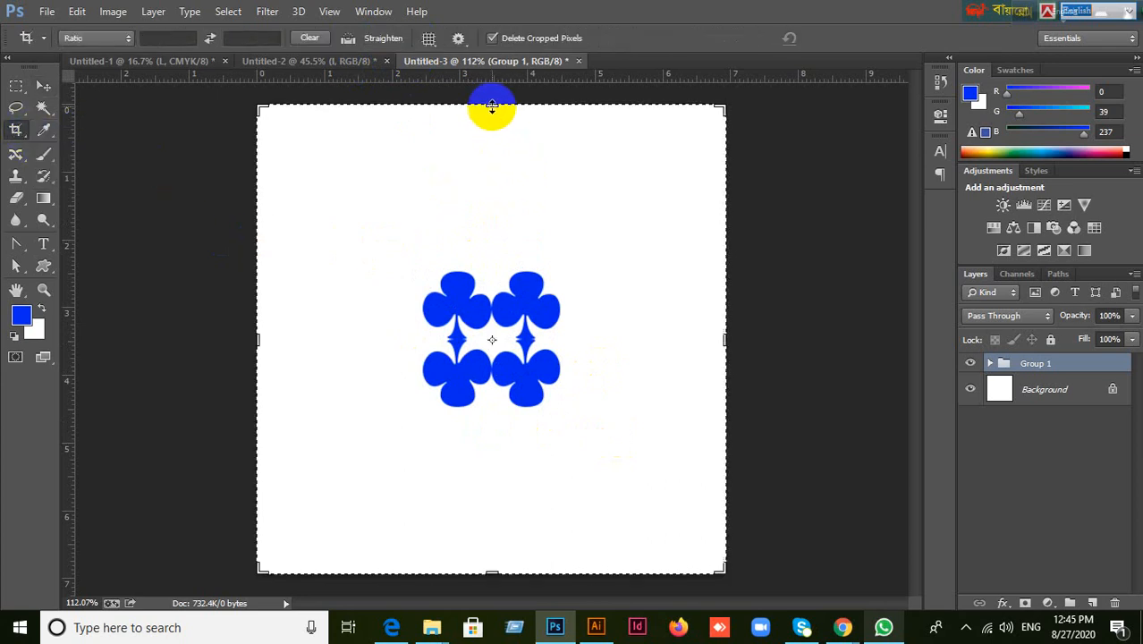
pyautogui.moveTo(492, 106); pyautogui.dragTo(484, 185)
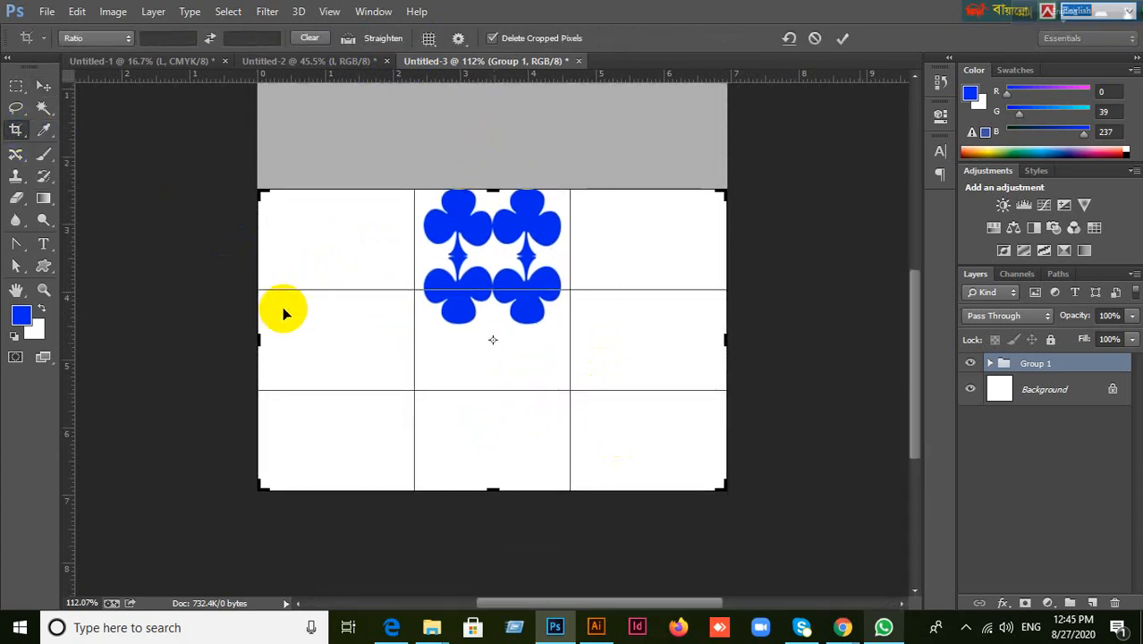
pyautogui.moveTo(258, 336); pyautogui.dragTo(340, 337)
pyautogui.moveTo(645, 343); pyautogui.dragTo(556, 335)
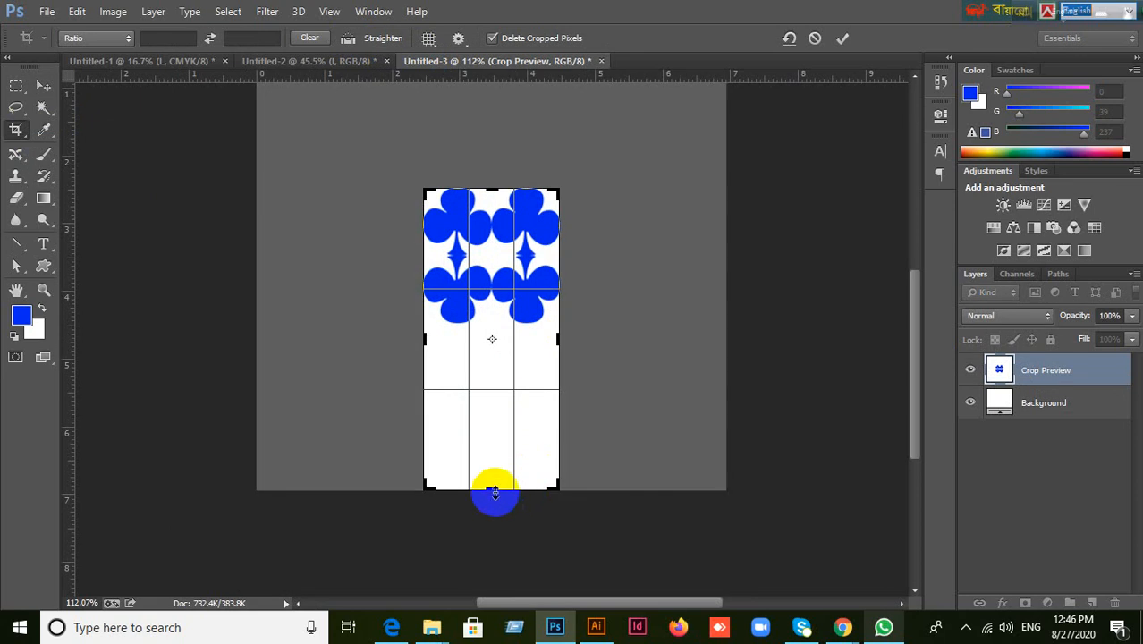
pyautogui.moveTo(494, 492); pyautogui.dragTo(497, 424)
pyautogui.click(842, 38)
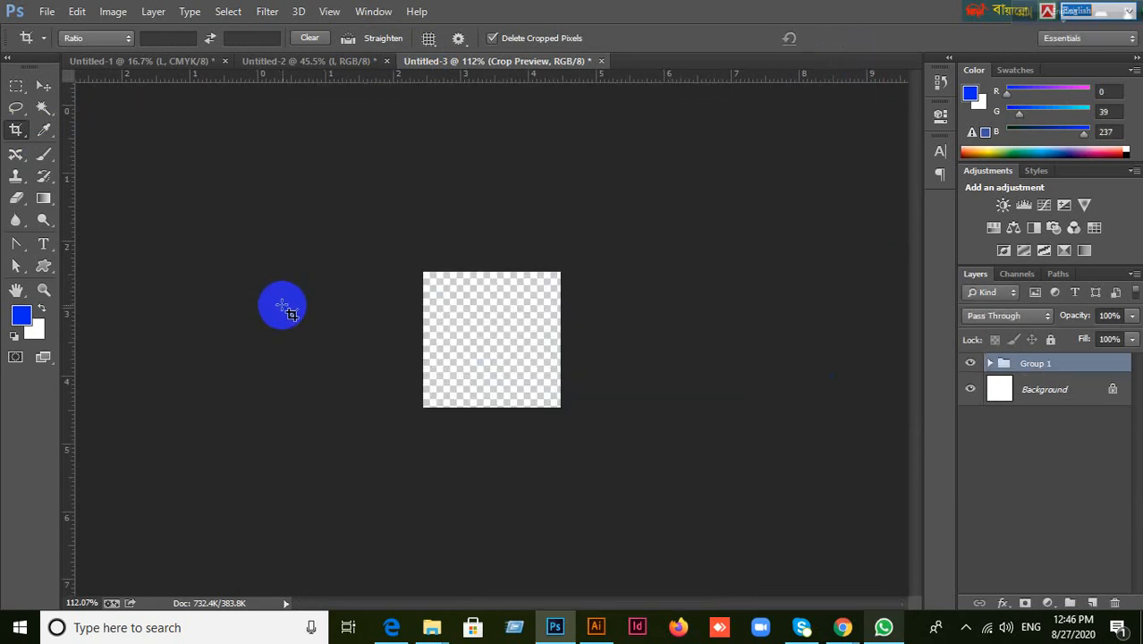
# Delete the Background layer and define the transparent club block as a pattern named Pattern 6.
pyautogui.click(1051, 392)
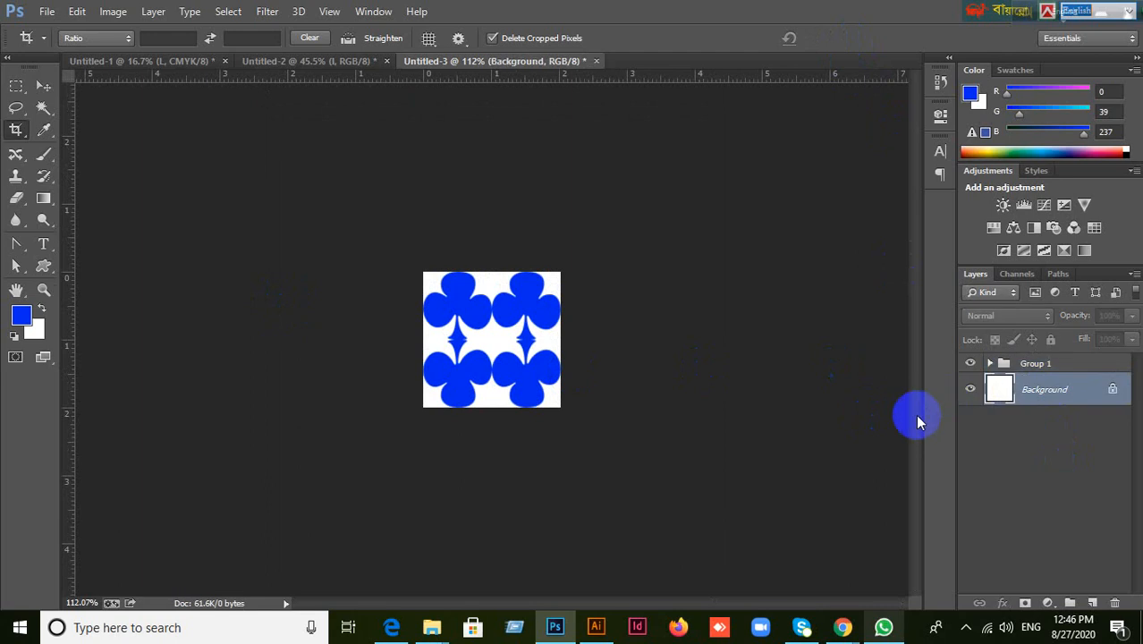
pyautogui.press('Delete')
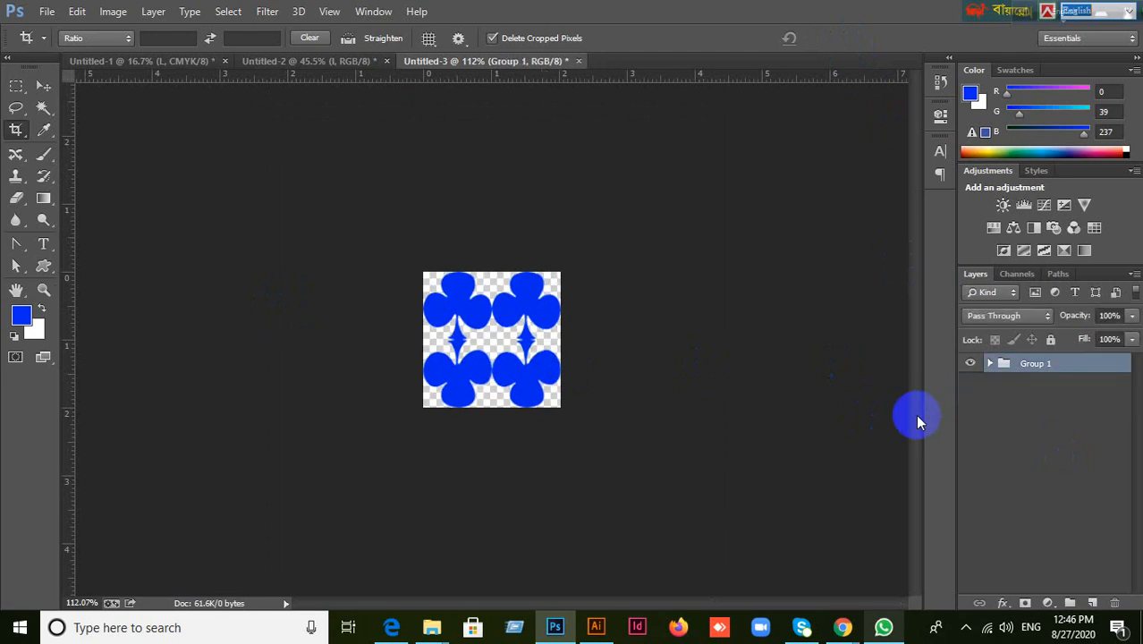
pyautogui.click(113, 12)
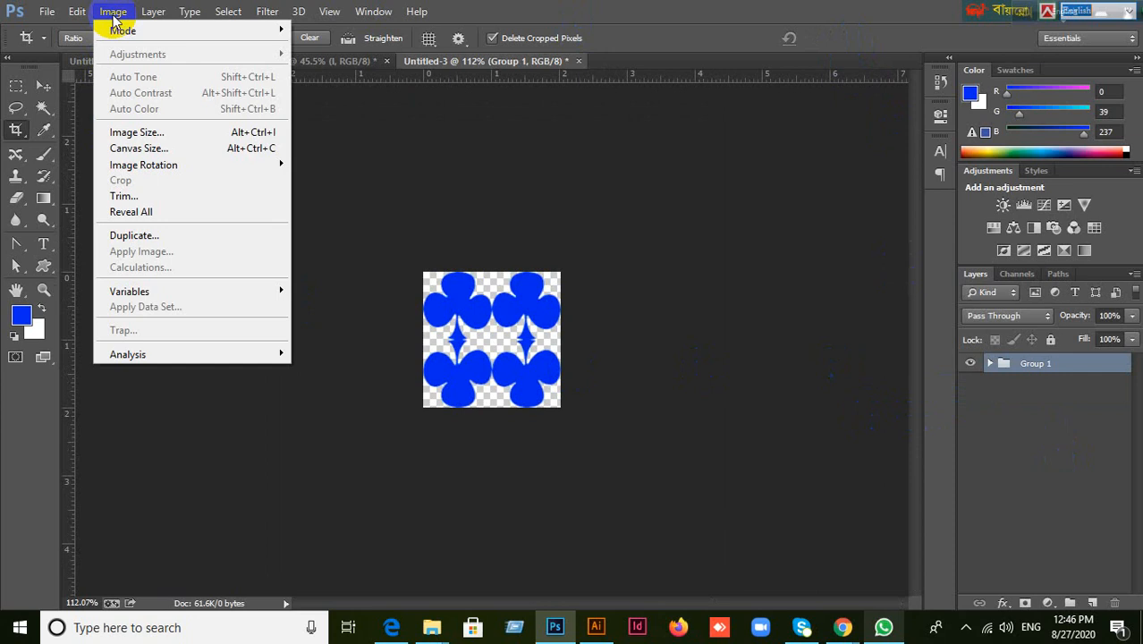
pyautogui.moveTo(77, 12)
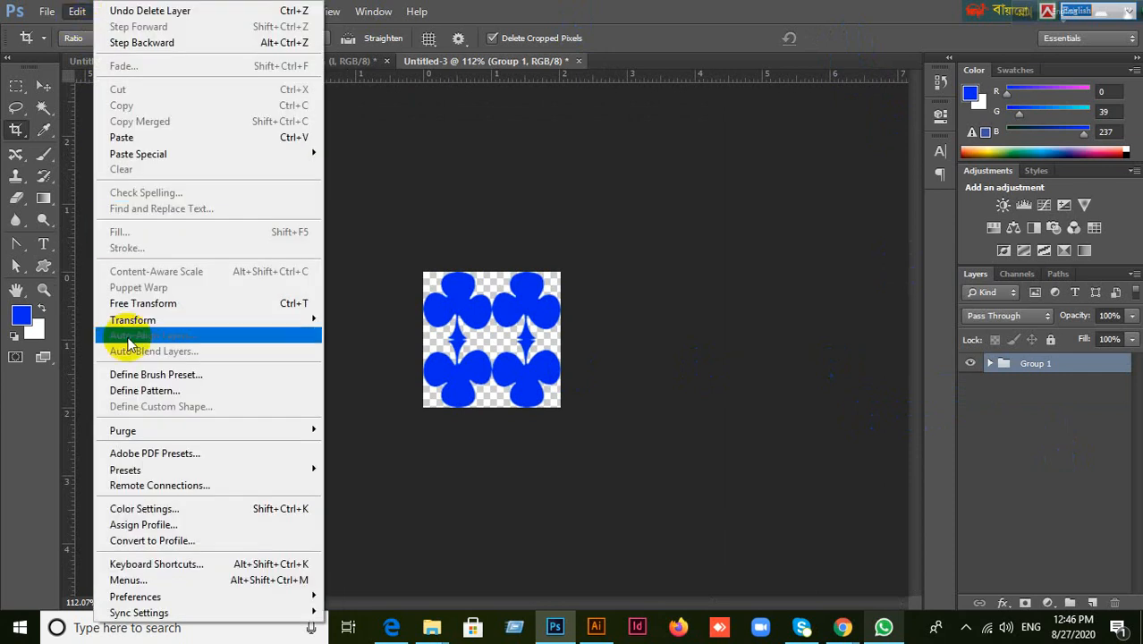
pyautogui.click(147, 393)
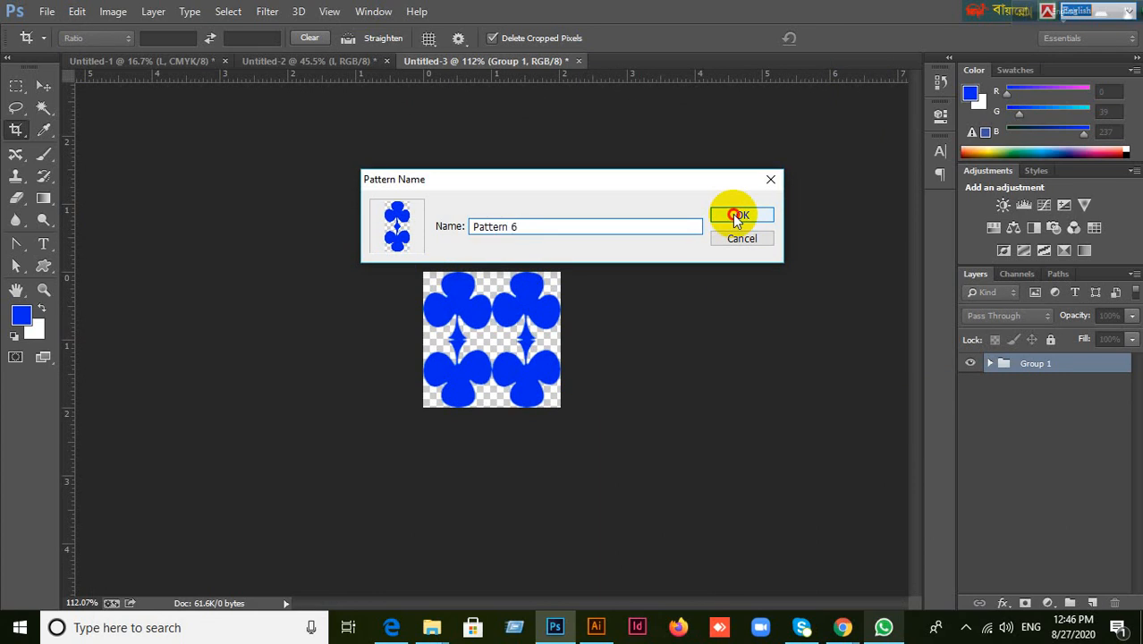
pyautogui.click(739, 217)
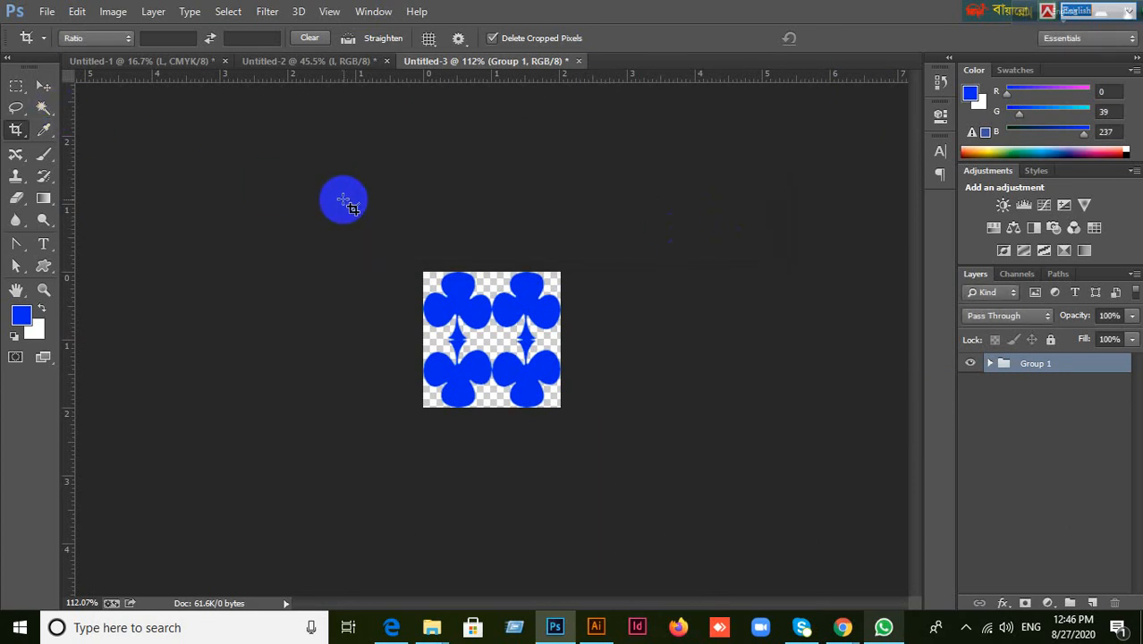
# Create a new white RGB document of 1920 by 1080 pixels at 72 pixels/inch.
pyautogui.click(43, 86)
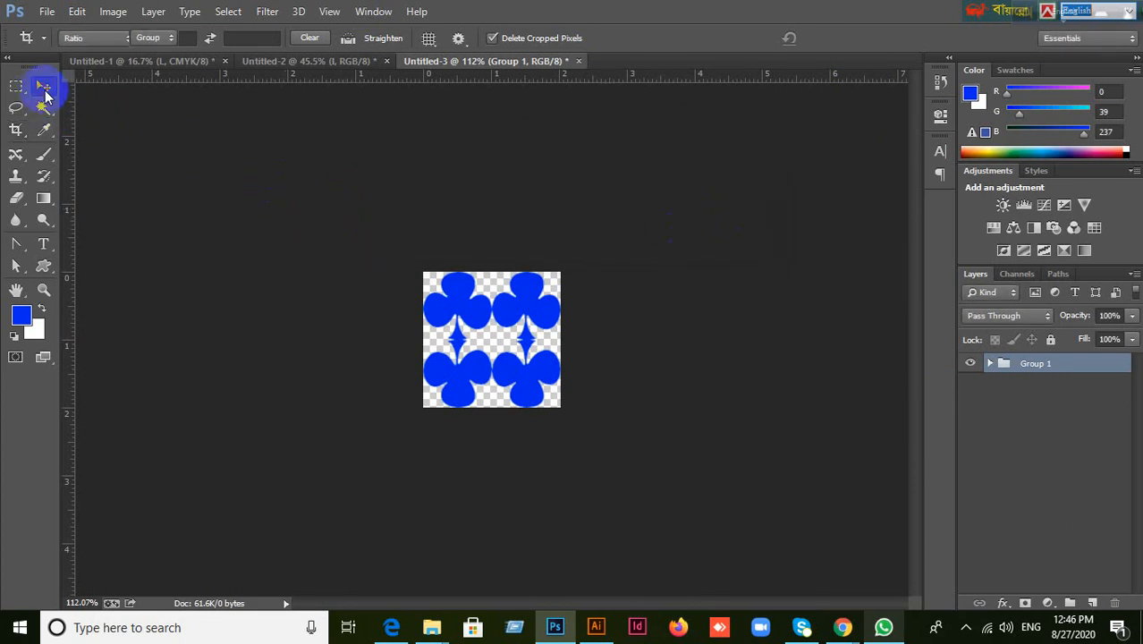
pyautogui.click(47, 12)
pyautogui.click(52, 32)
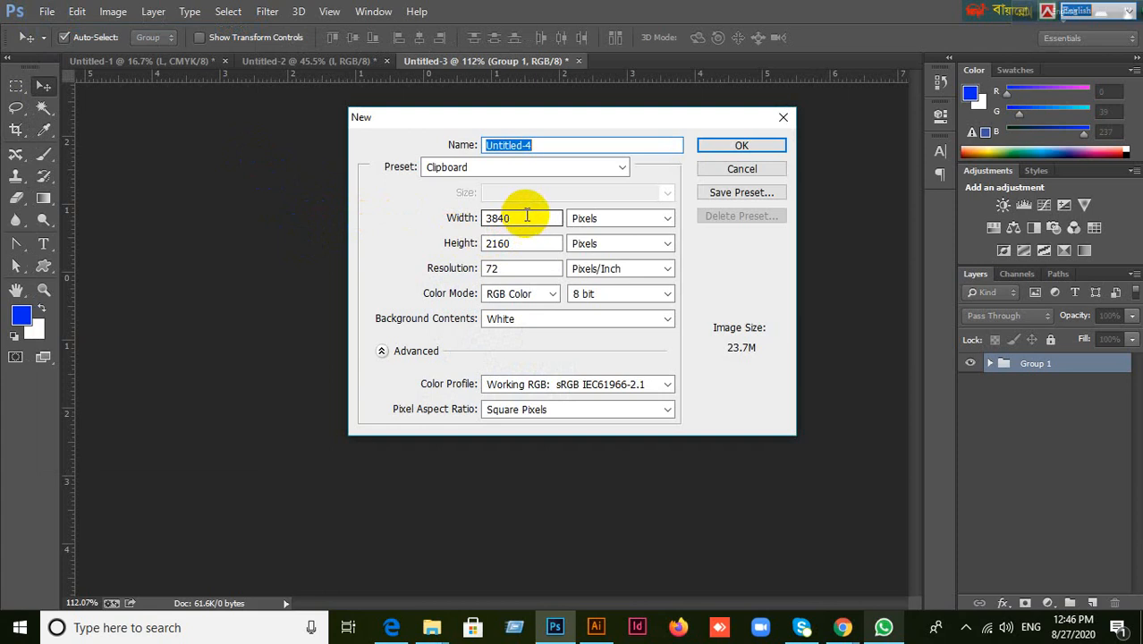
pyautogui.click(470, 223)
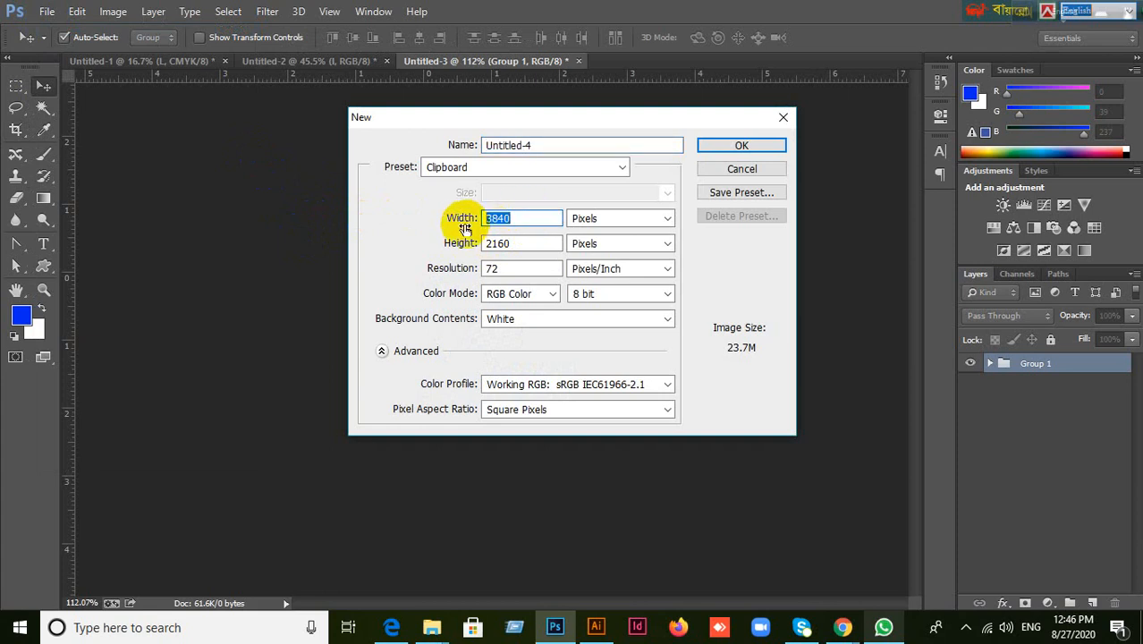
pyautogui.write('1920')
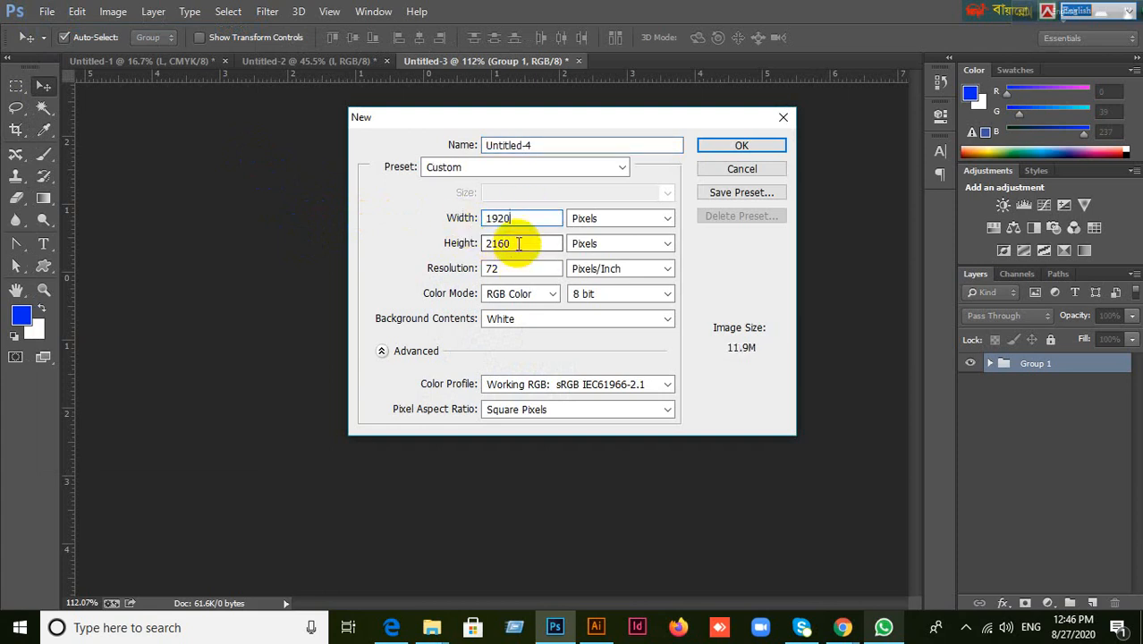
pyautogui.press('Tab')
pyautogui.write('1080')
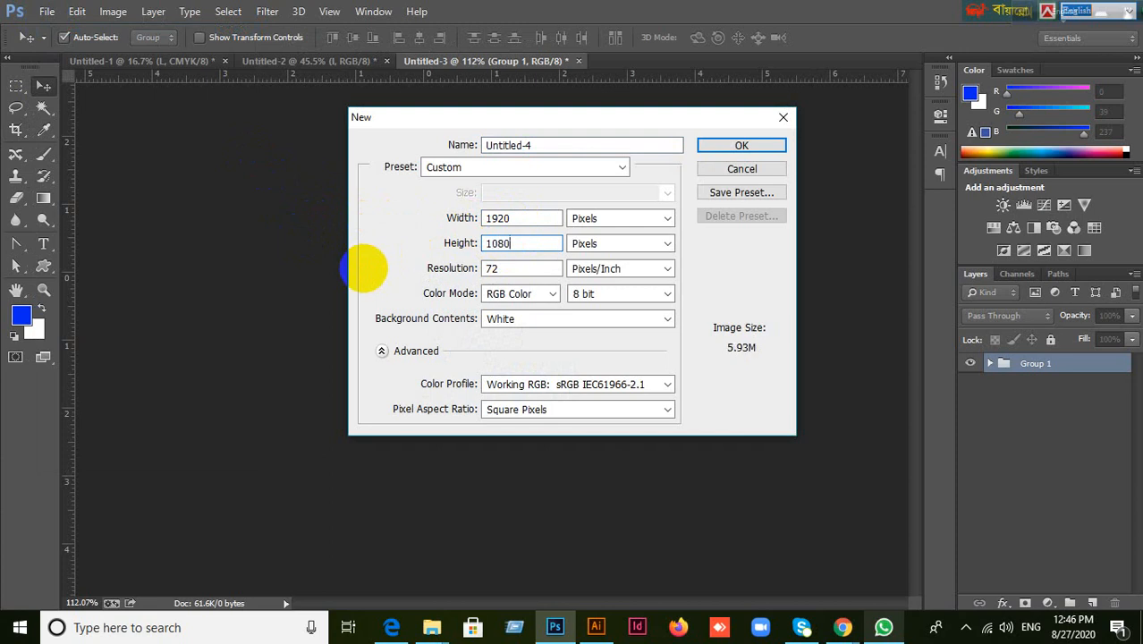
pyautogui.click(740, 149)
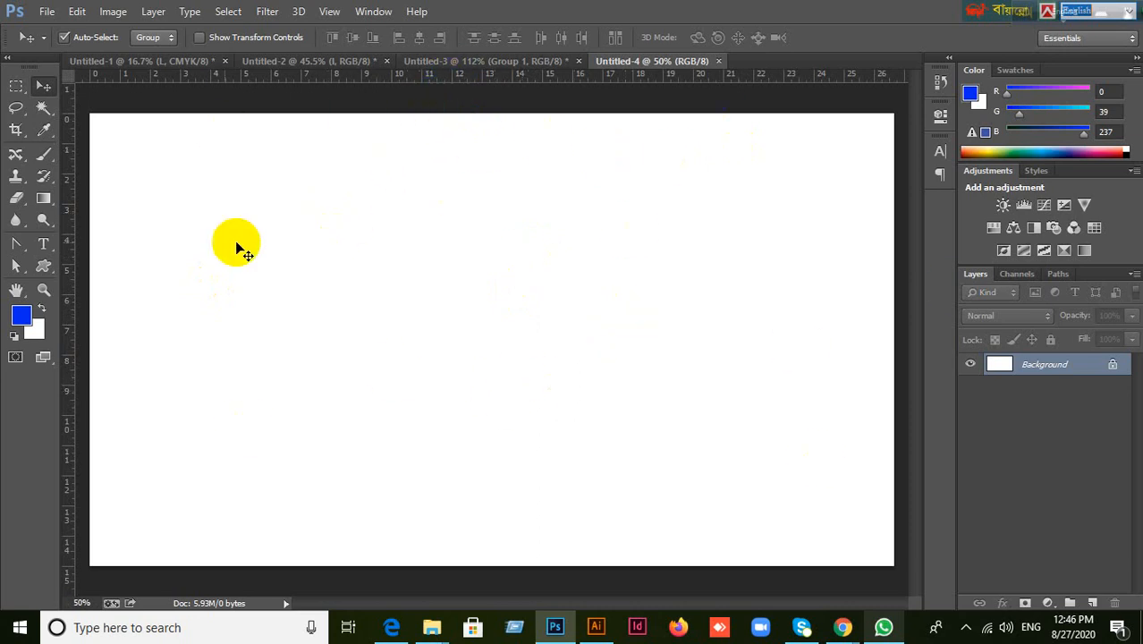
# Draw a blue rectangle shape about 866 by 662 px in the left half of the canvas and collapse its shape properties.
pyautogui.click(56, 276)
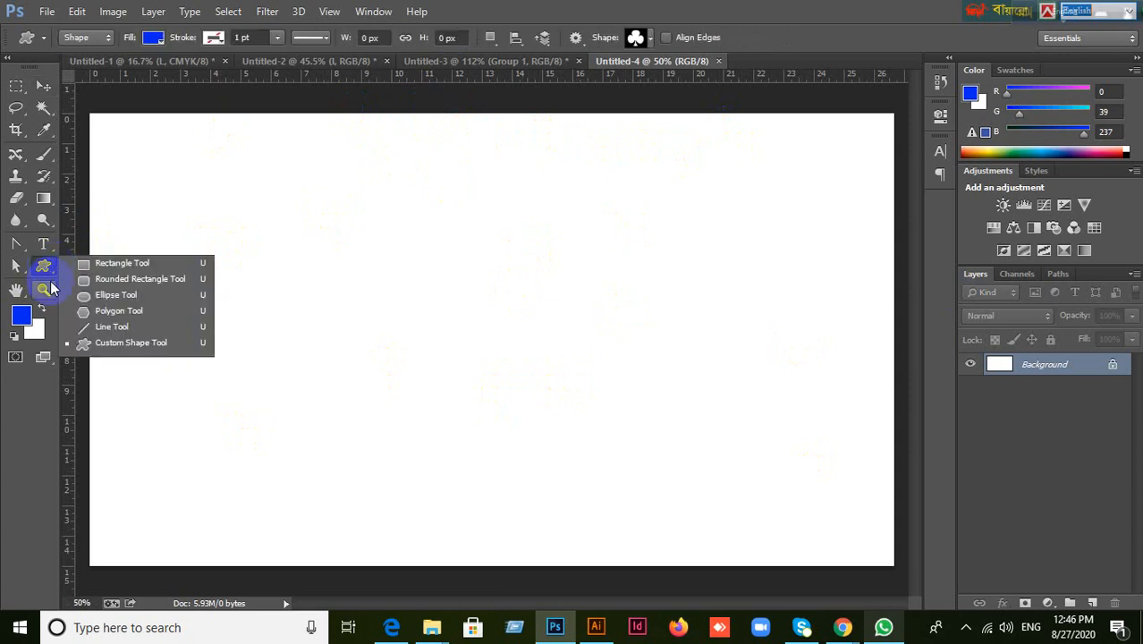
pyautogui.click(106, 266)
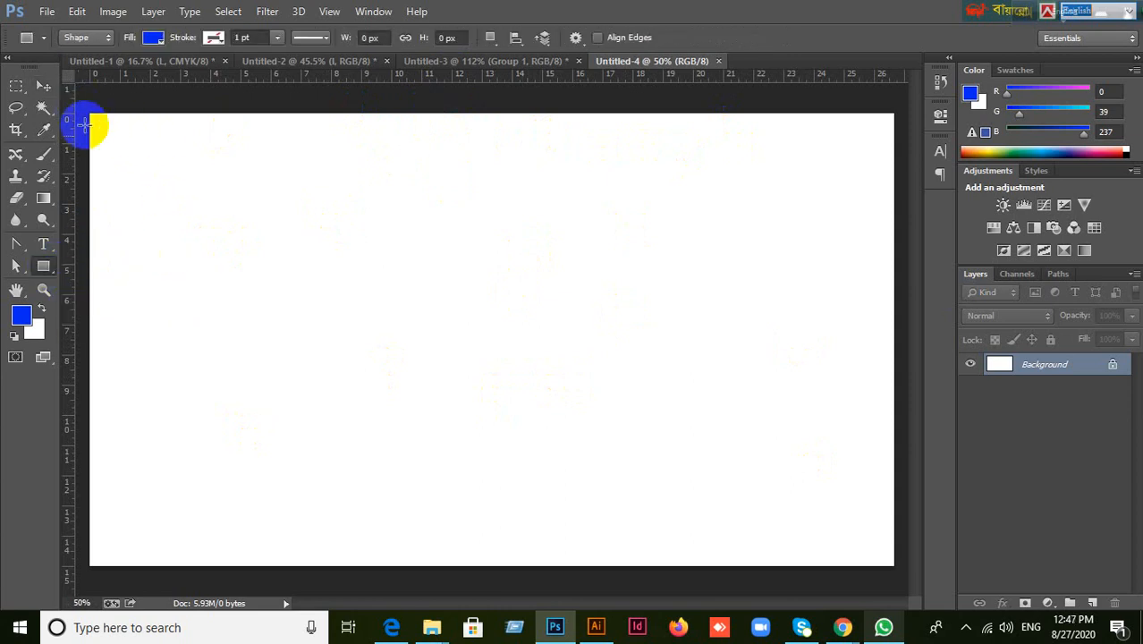
pyautogui.moveTo(183, 173); pyautogui.dragTo(545, 451)
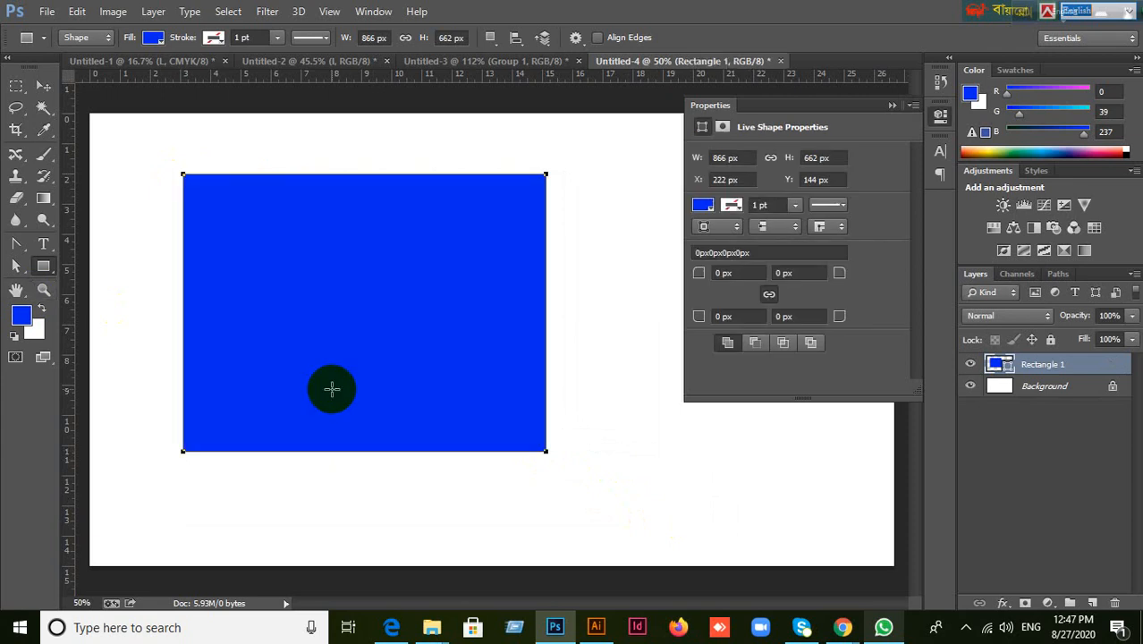
pyautogui.click(891, 107)
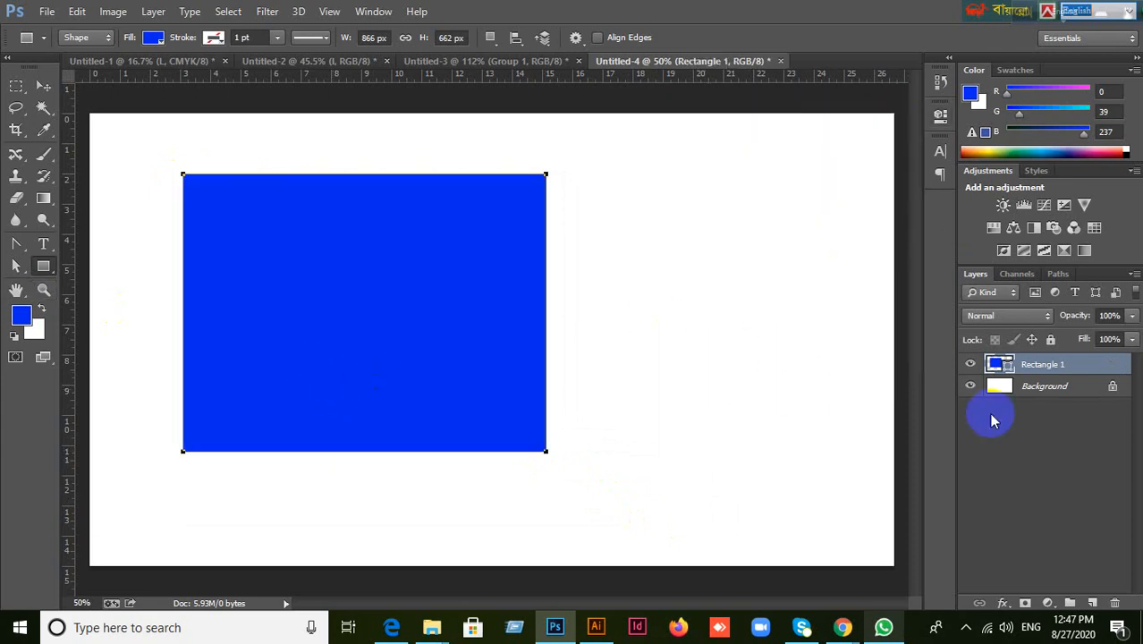
pyautogui.doubleClick(1087, 370)
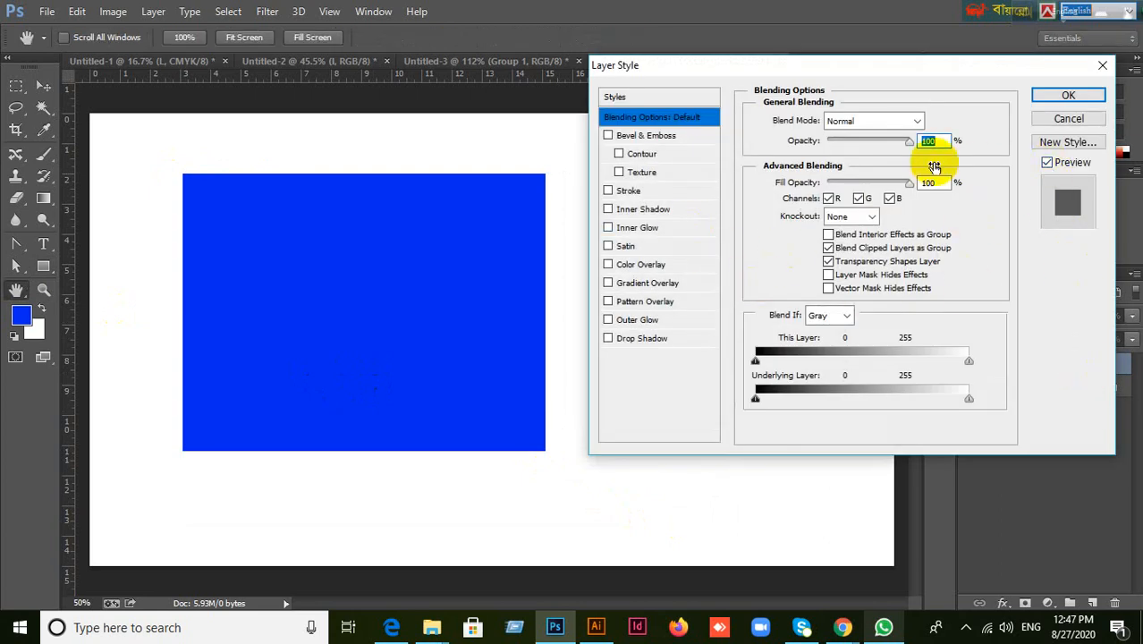
pyautogui.click(640, 303)
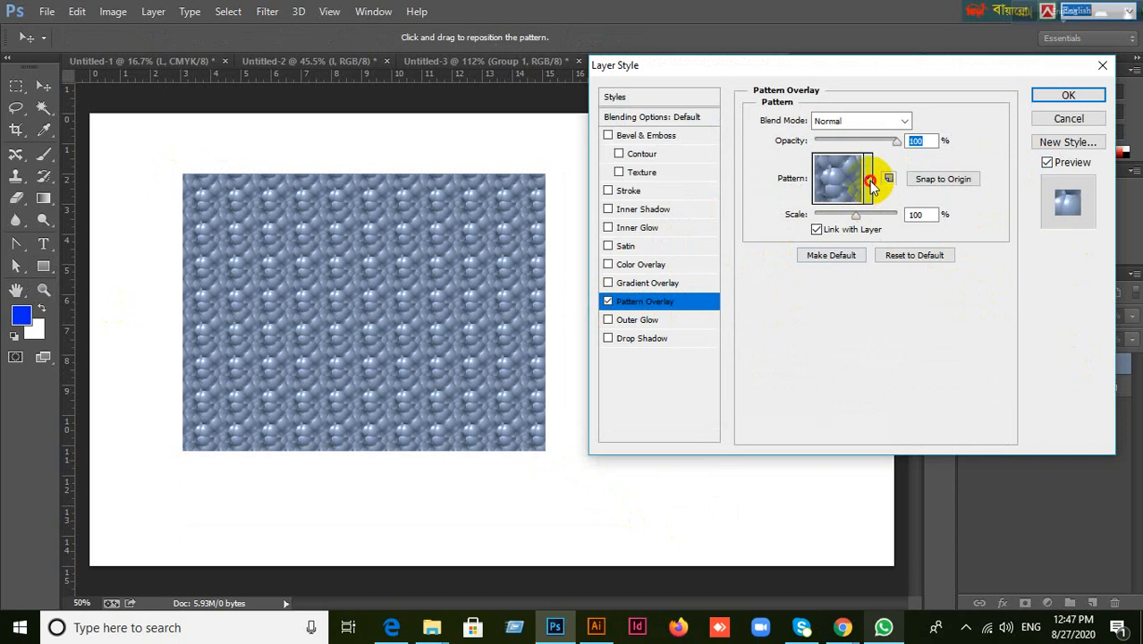
pyautogui.click(868, 180)
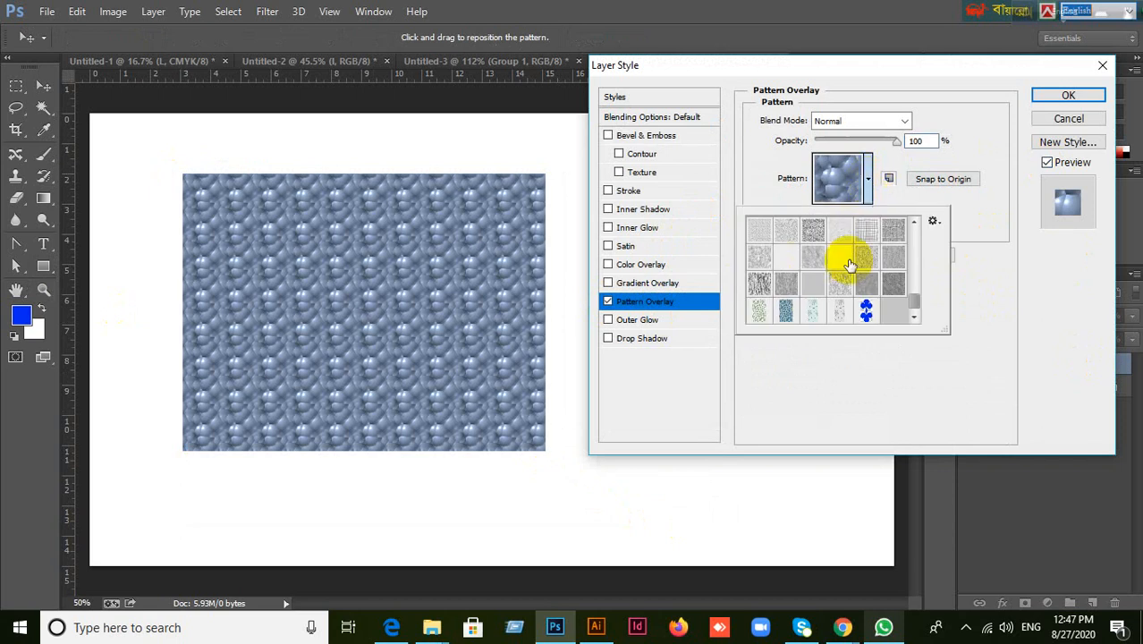
pyautogui.click(866, 313)
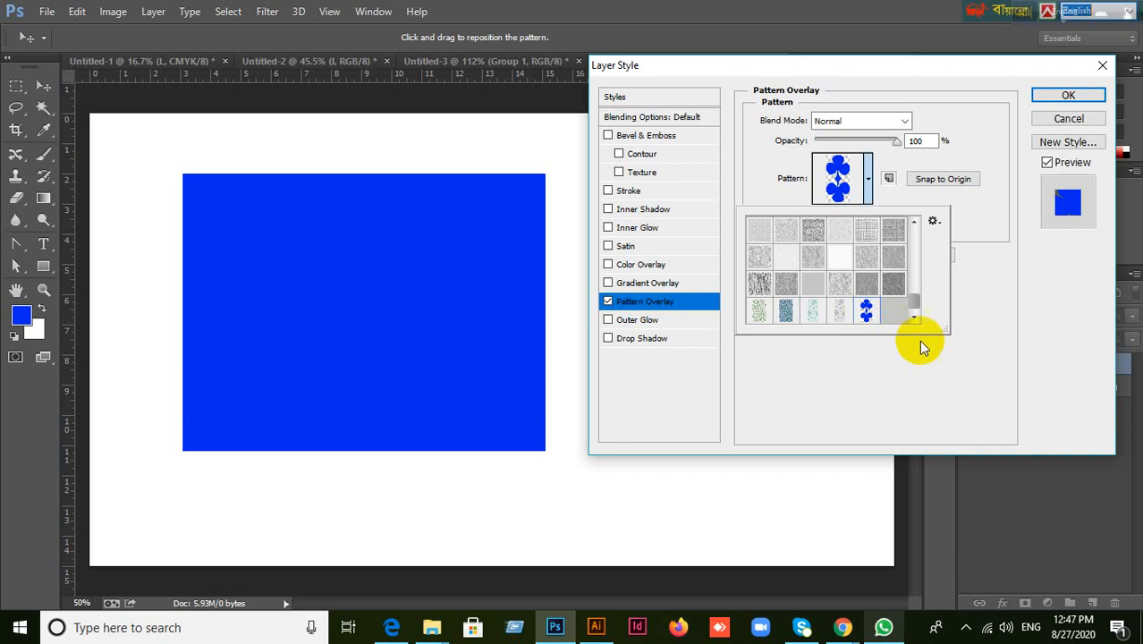
pyautogui.click(1064, 120)
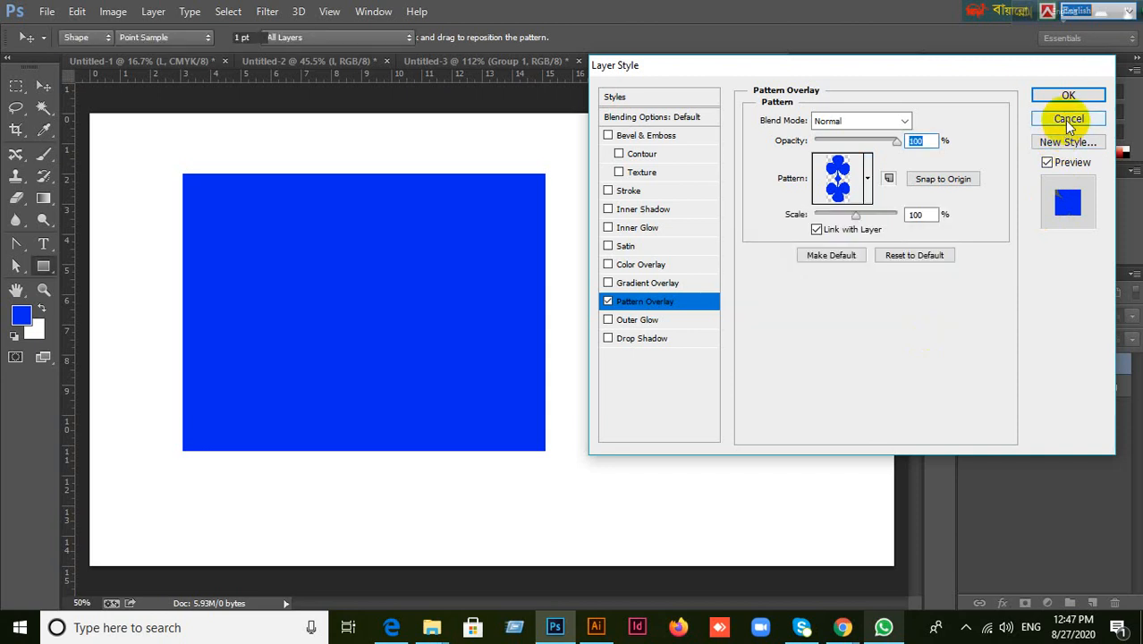
pyautogui.click(1065, 120)
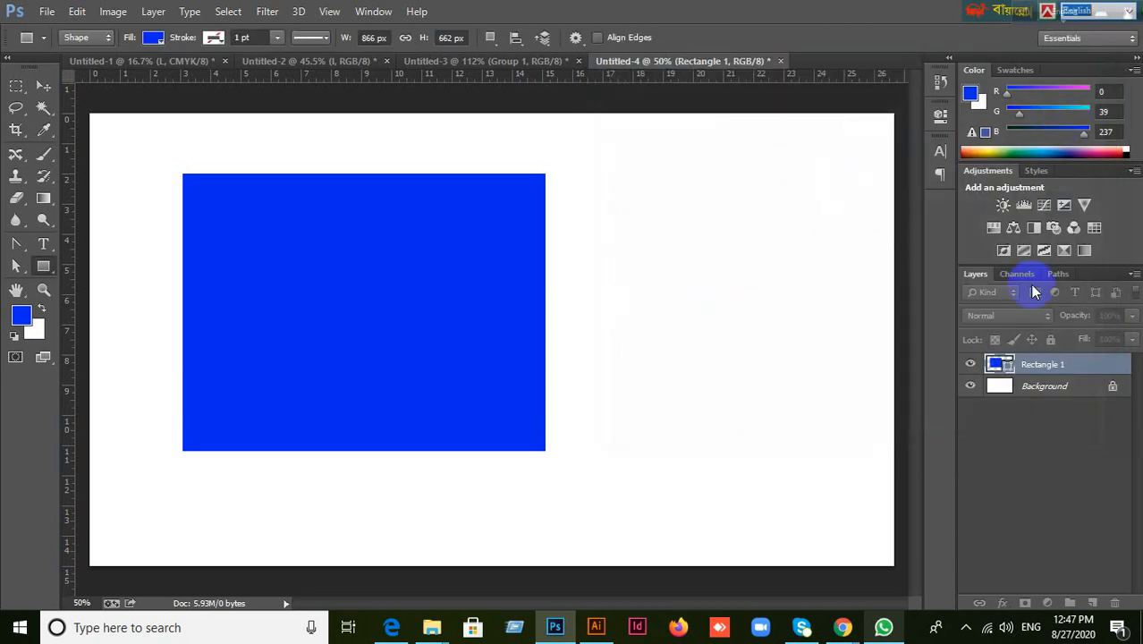
# Change the blue rectangle's fill colour to red.
pyautogui.doubleClick(1007, 366)
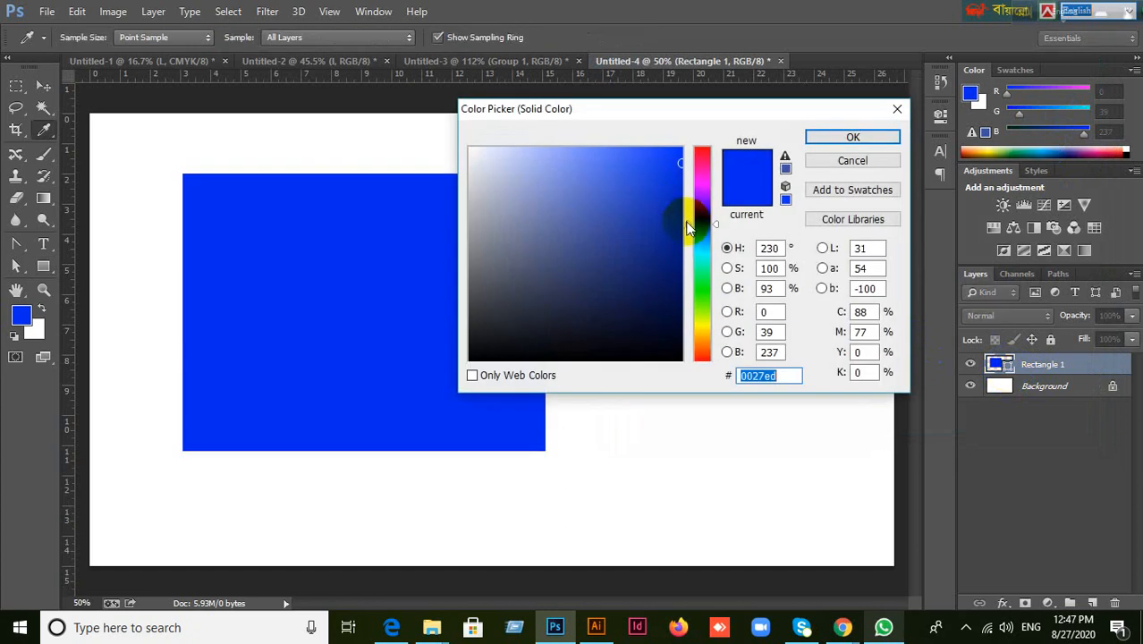
pyautogui.click(702, 149)
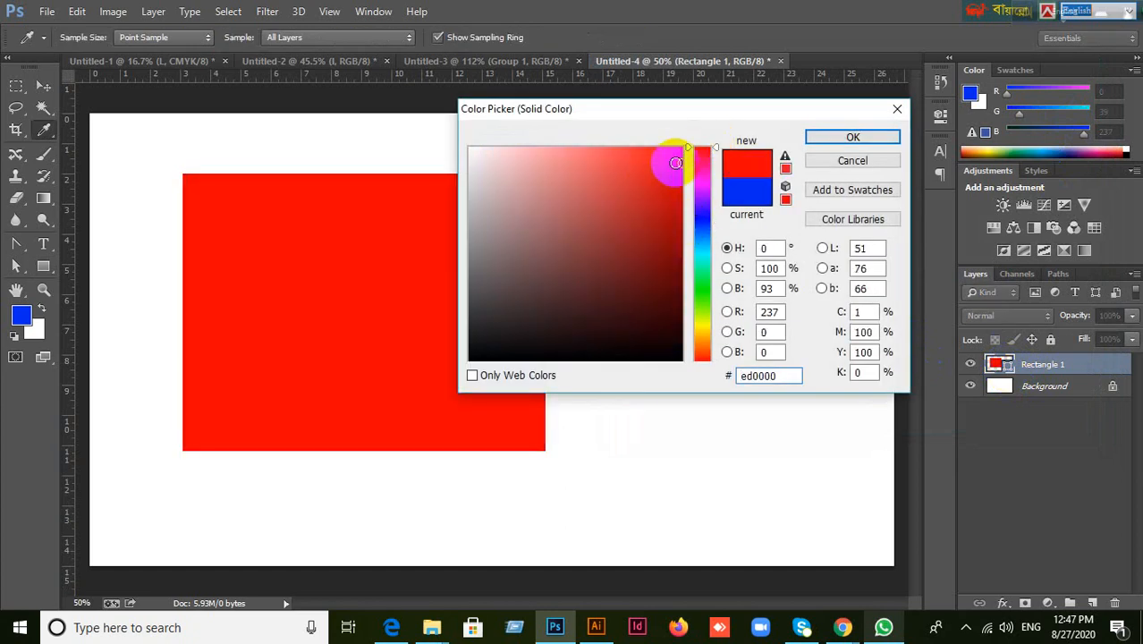
pyautogui.moveTo(675, 163)
pyautogui.mouseDown()
pyautogui.moveTo(689, 140)
pyautogui.moveTo(799, 133)
pyautogui.mouseUp()
pyautogui.click(832, 137)
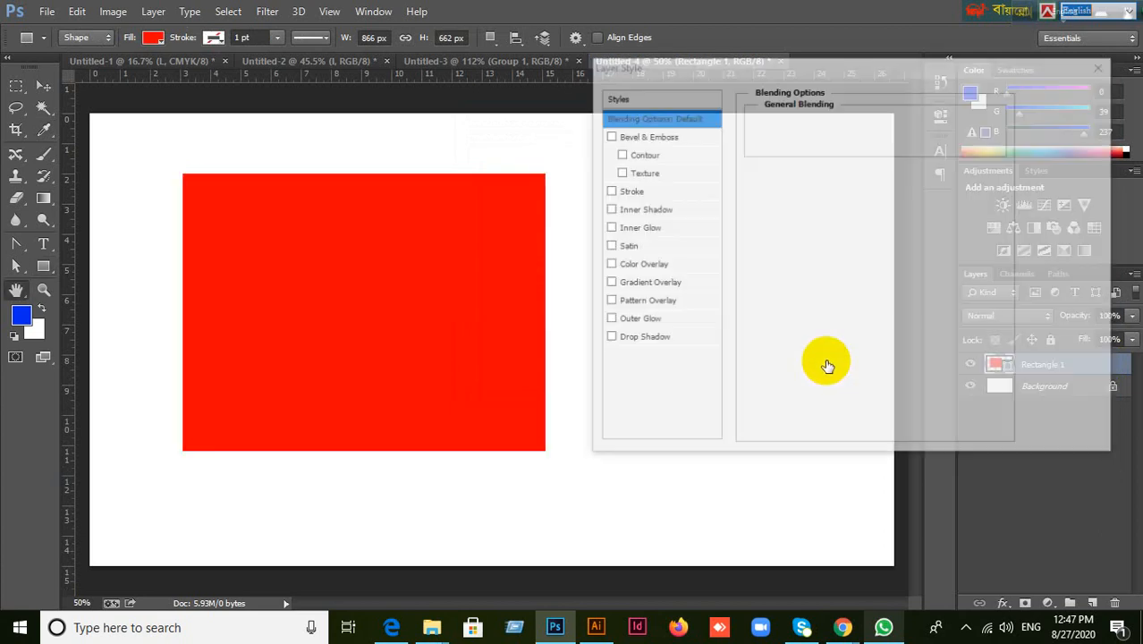
# Try the blue club pattern as a Pattern Overlay on the red rectangle at a reduced scale.
pyautogui.click(631, 301)
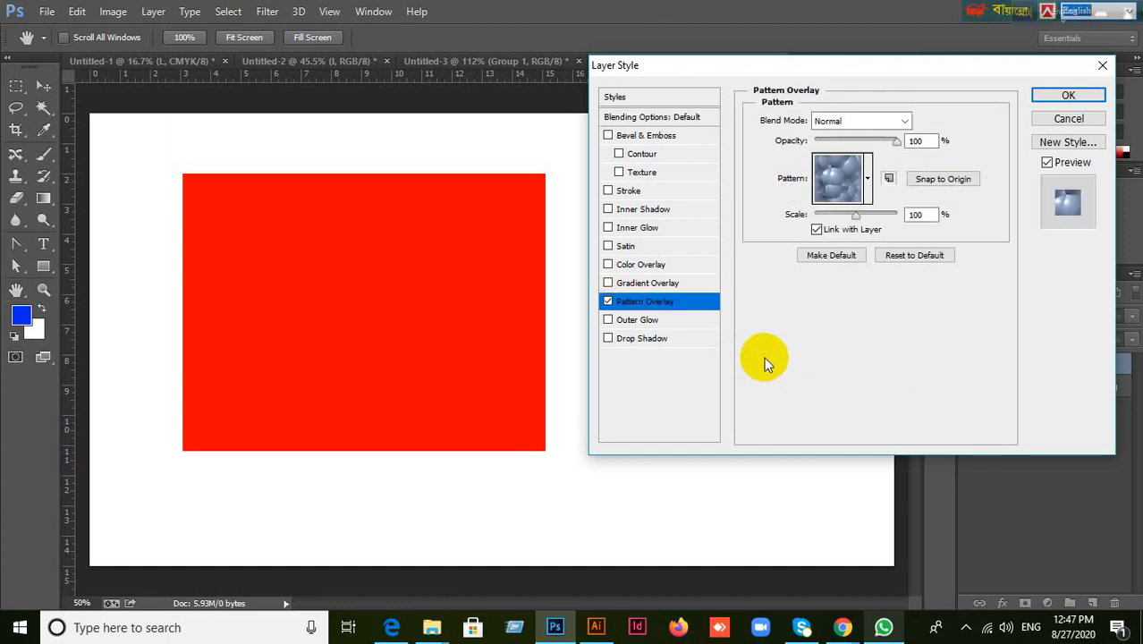
pyautogui.click(867, 181)
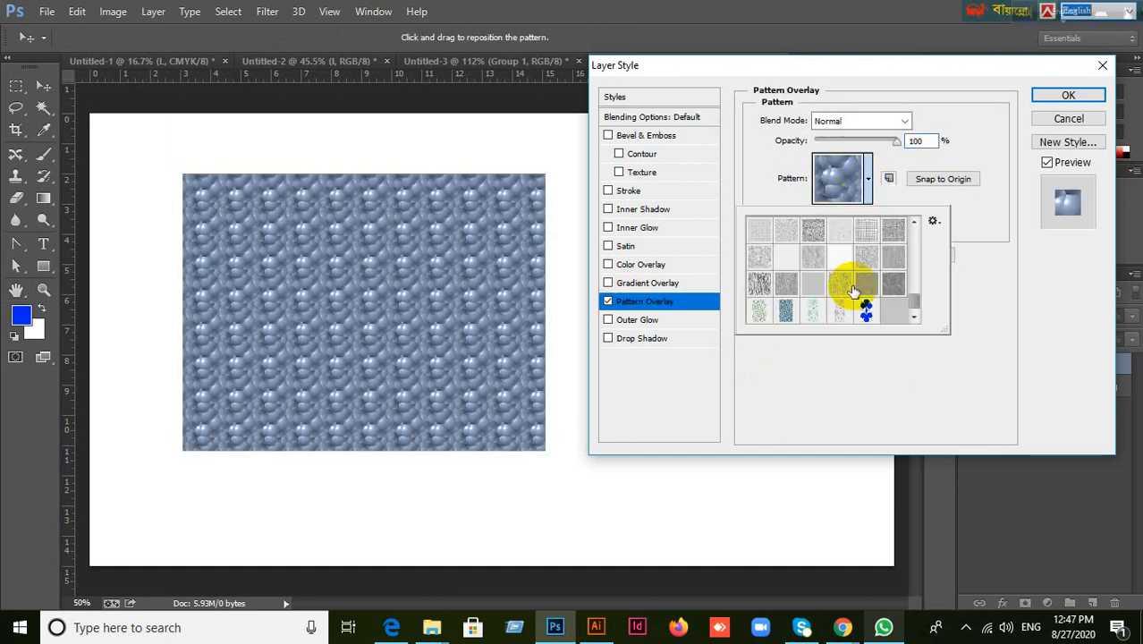
pyautogui.click(867, 306)
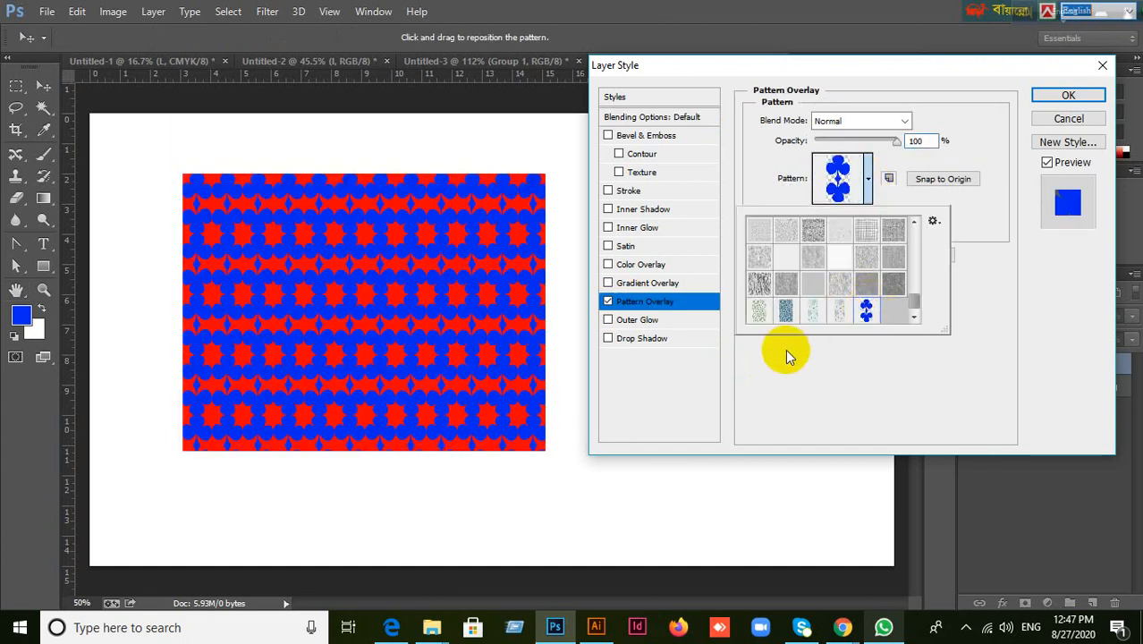
pyautogui.click(867, 308)
pyautogui.click(867, 183)
pyautogui.moveTo(829, 218); pyautogui.dragTo(841, 215)
pyautogui.click(1041, 120)
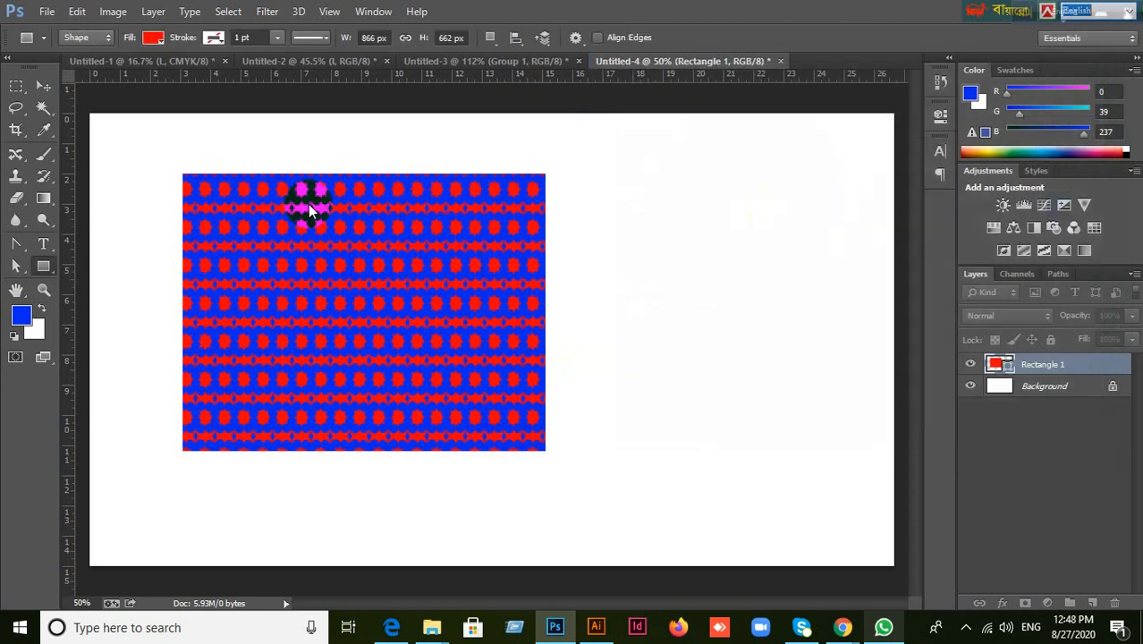
# Delete the red rectangle and draw a new blue square of about 618 by 618 px near the canvas centre.
pyautogui.click(45, 87)
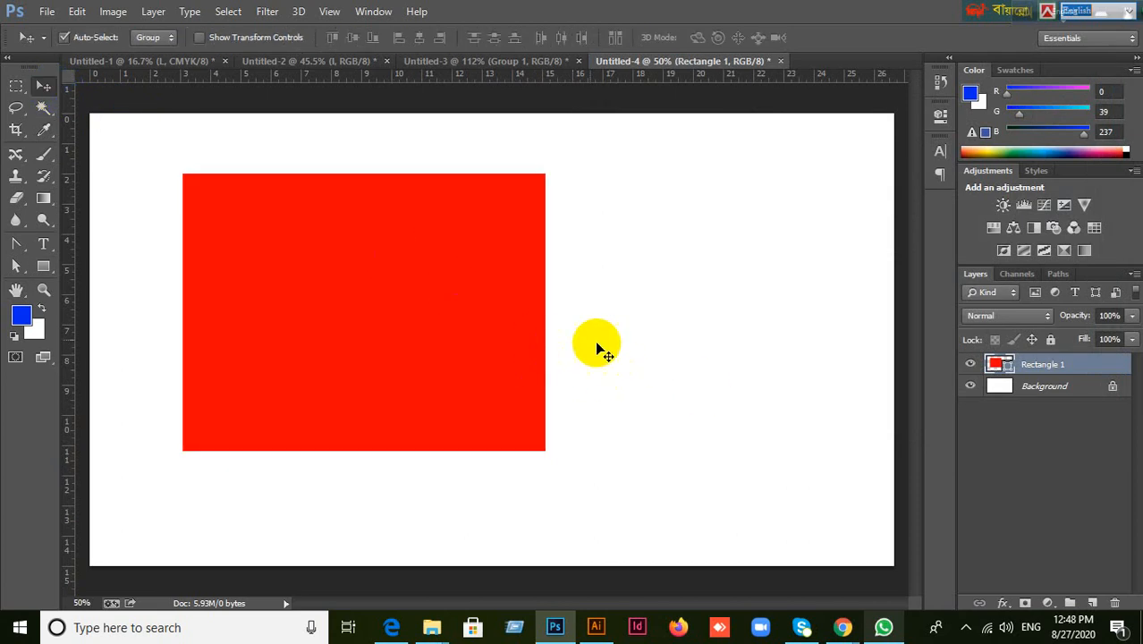
pyautogui.click(428, 325)
pyautogui.press('Delete')
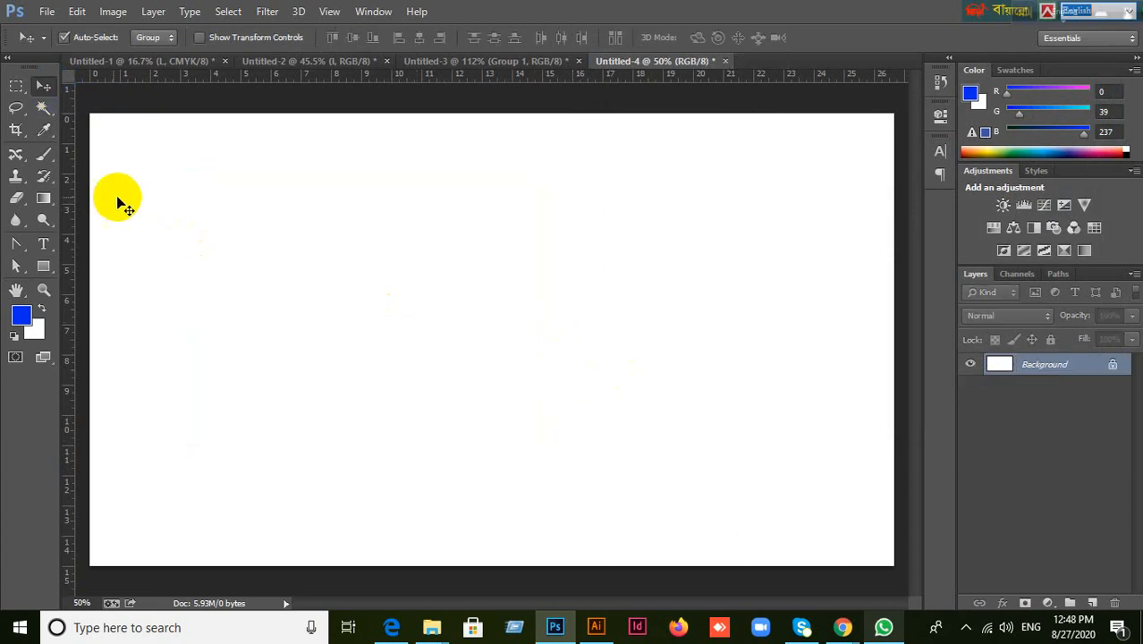
pyautogui.click(43, 266)
pyautogui.moveTo(322, 215); pyautogui.dragTo(671, 474)
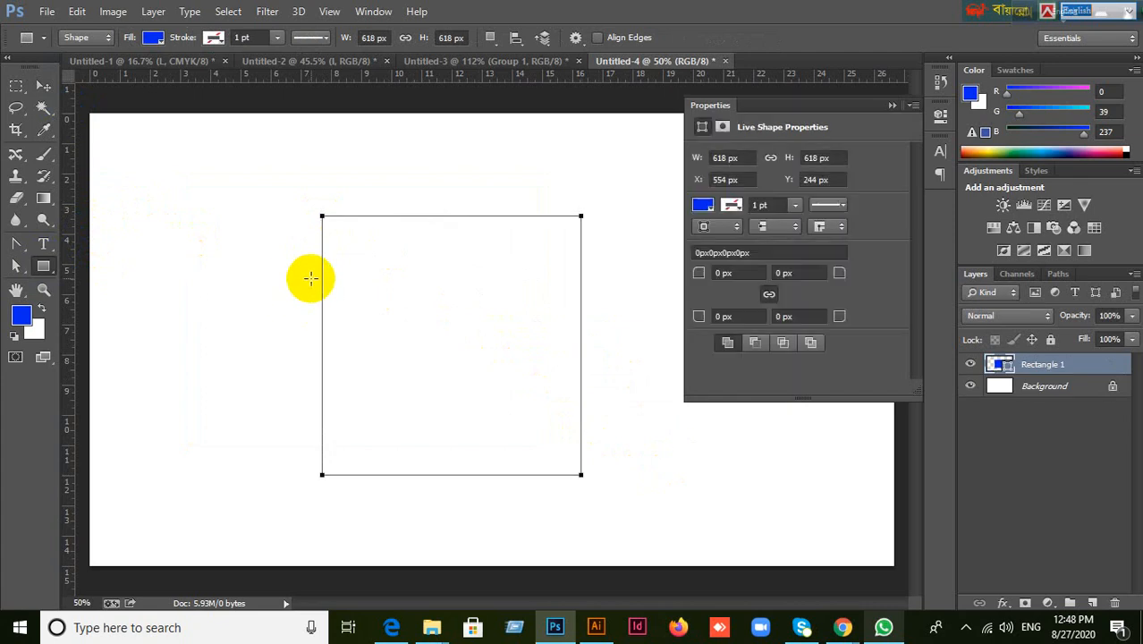
pyautogui.click(43, 86)
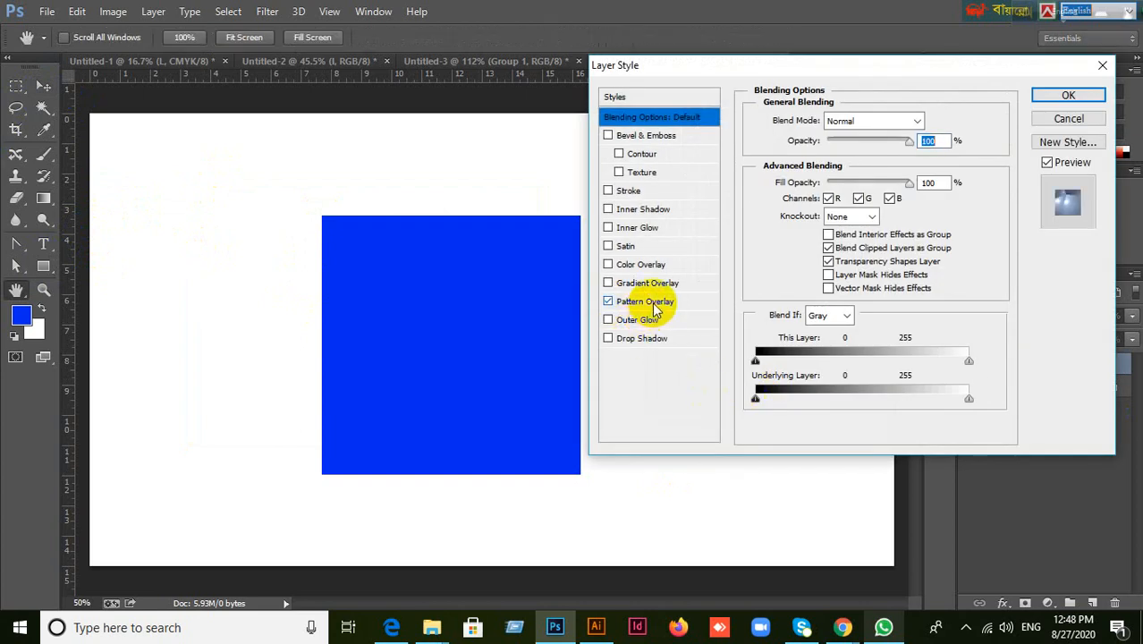
pyautogui.click(617, 302)
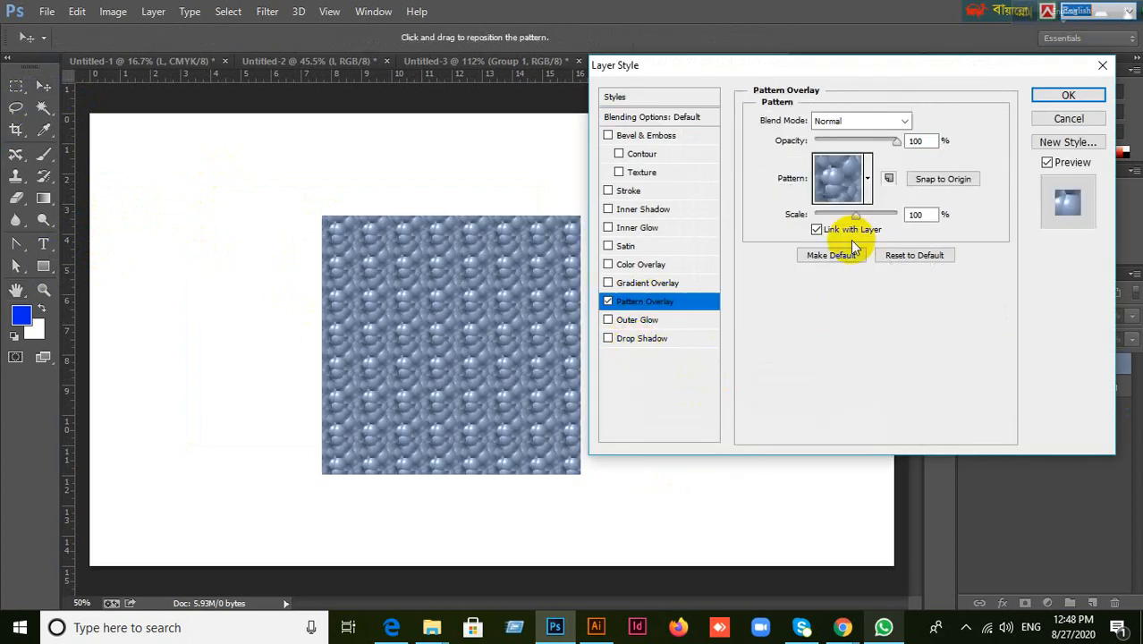
pyautogui.click(867, 179)
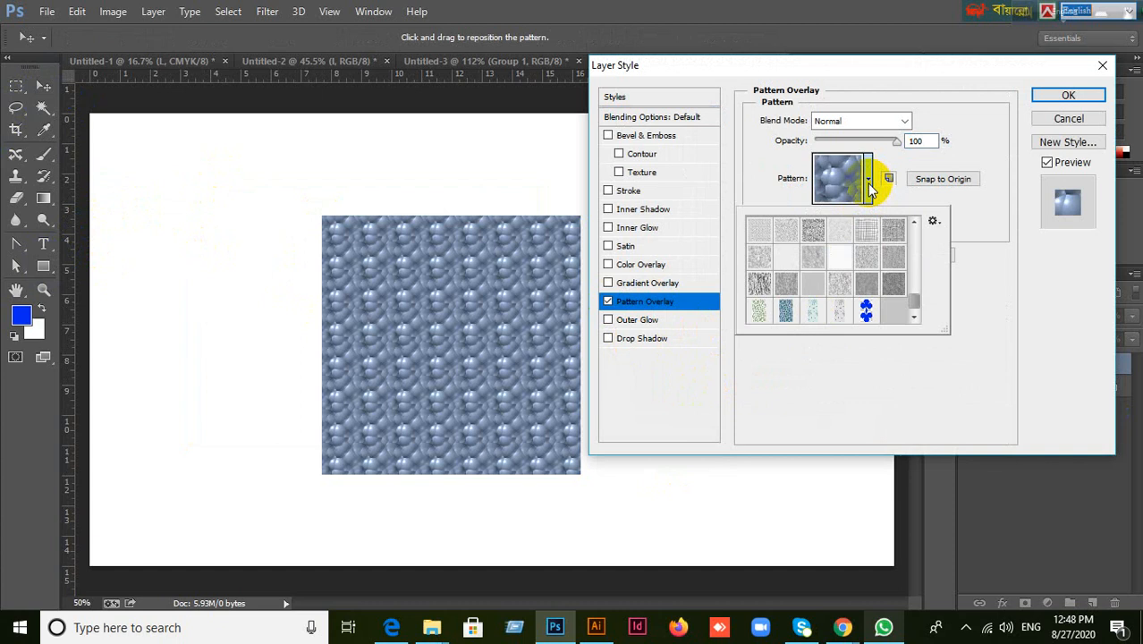
pyautogui.click(866, 310)
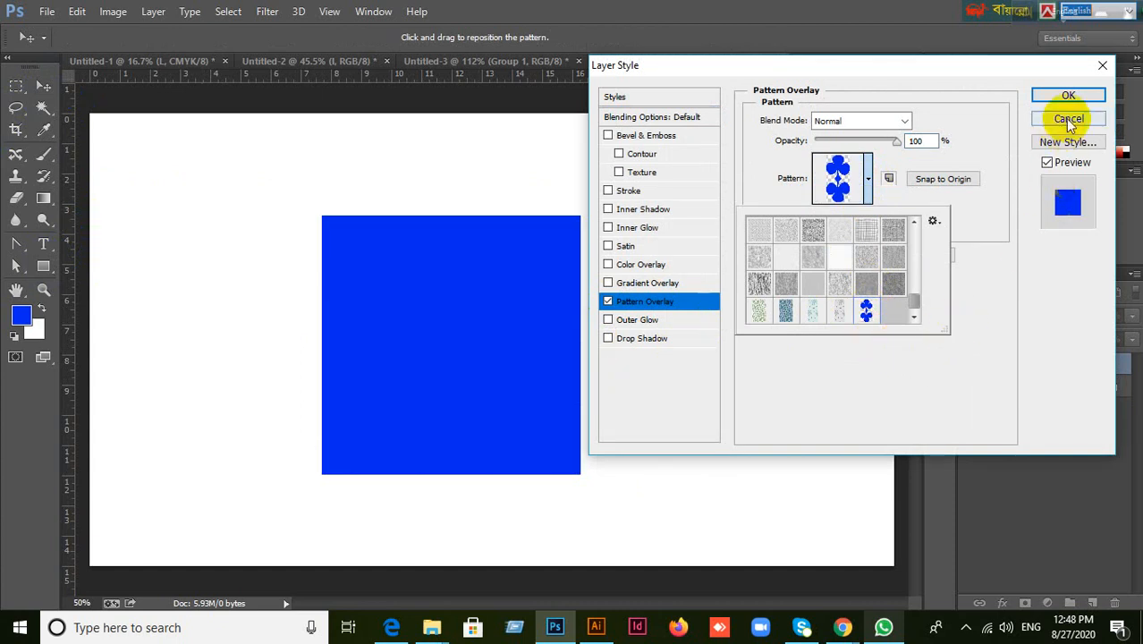
pyautogui.click(1069, 121)
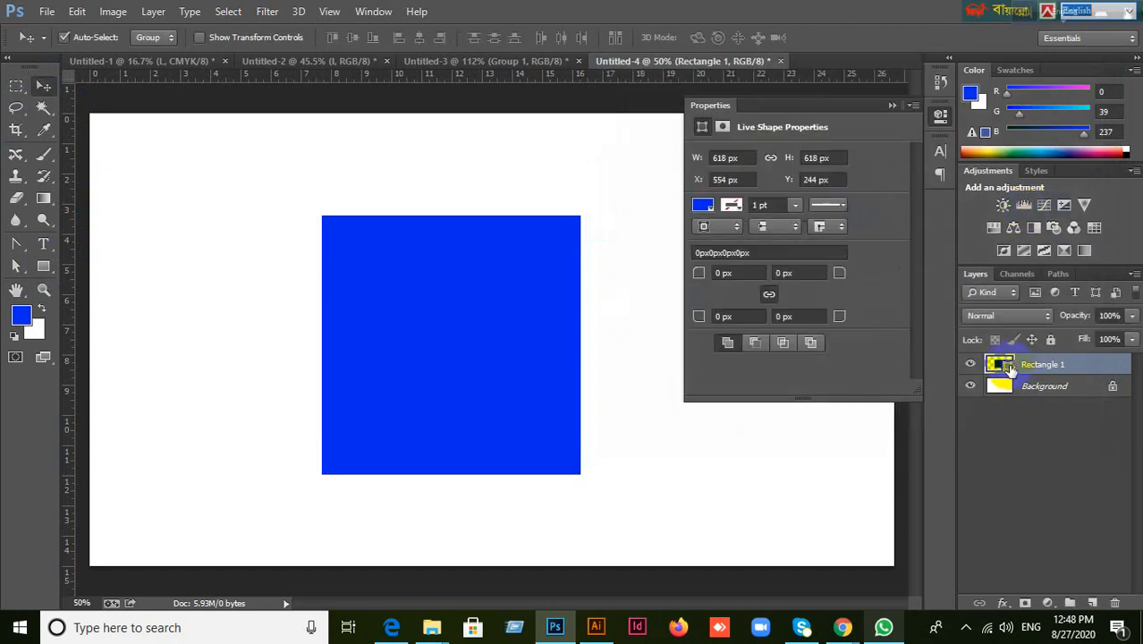
# Change the square's fill colour to red #ed0027.
pyautogui.doubleClick(1008, 367)
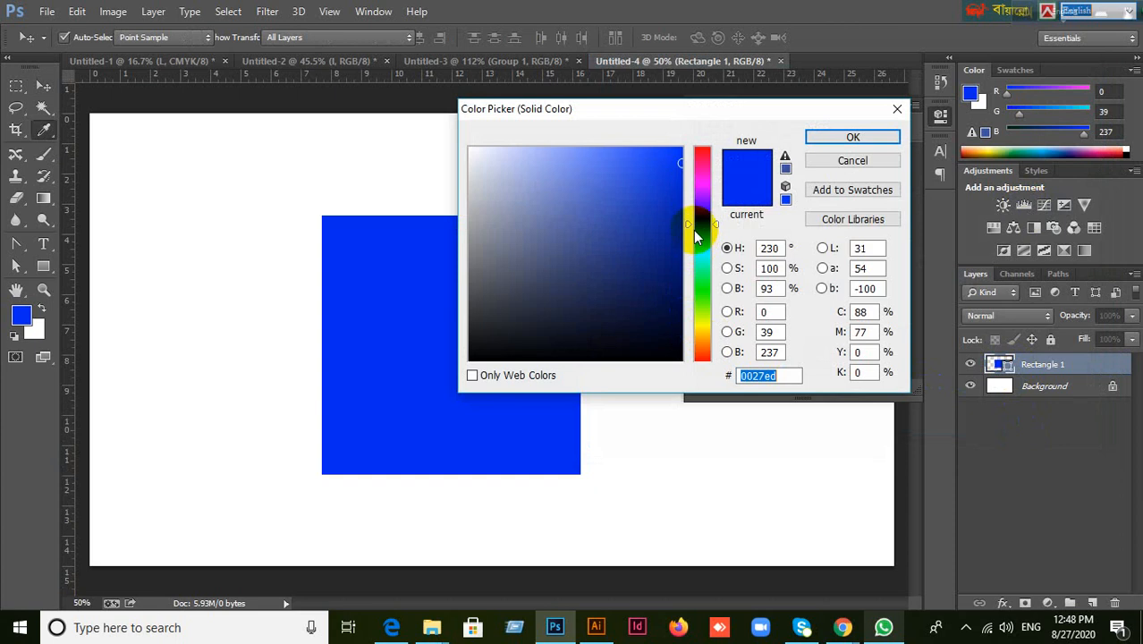
pyautogui.moveTo(696, 235); pyautogui.dragTo(676, 153)
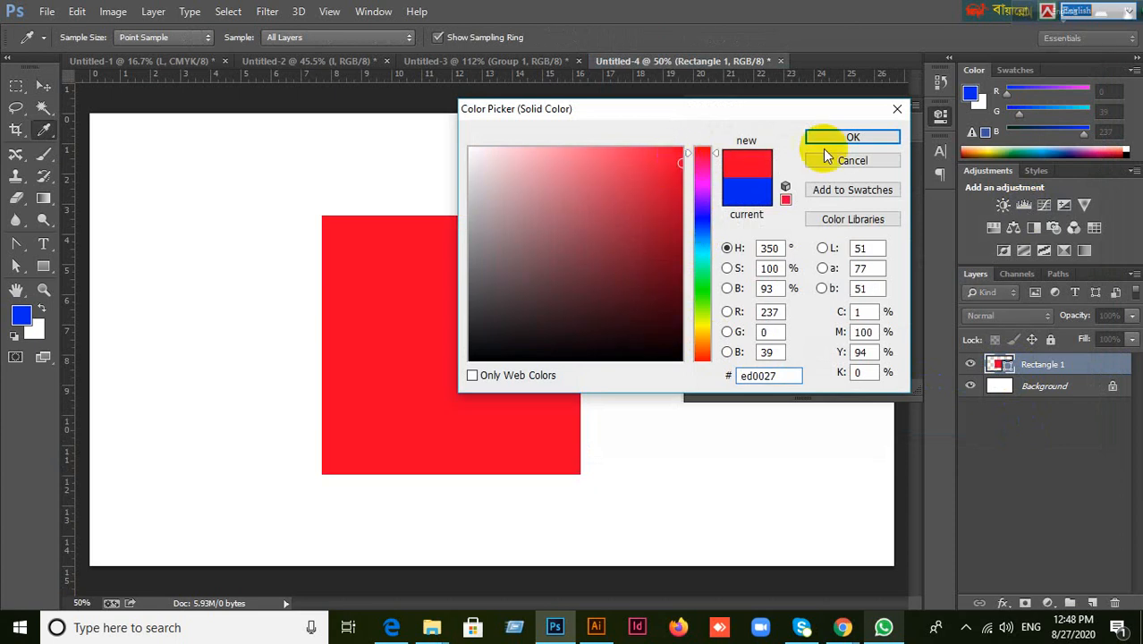
pyautogui.click(857, 136)
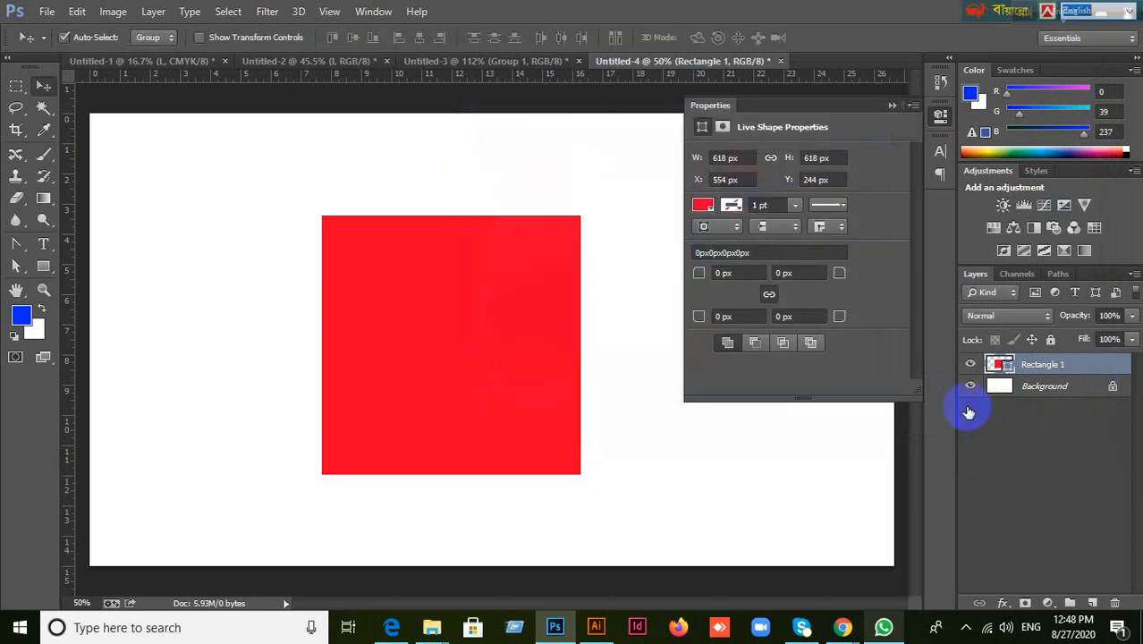
# Apply a Pattern Overlay with the blue club pattern to the red square at 100% opacity and scale.
pyautogui.doubleClick(992, 374)
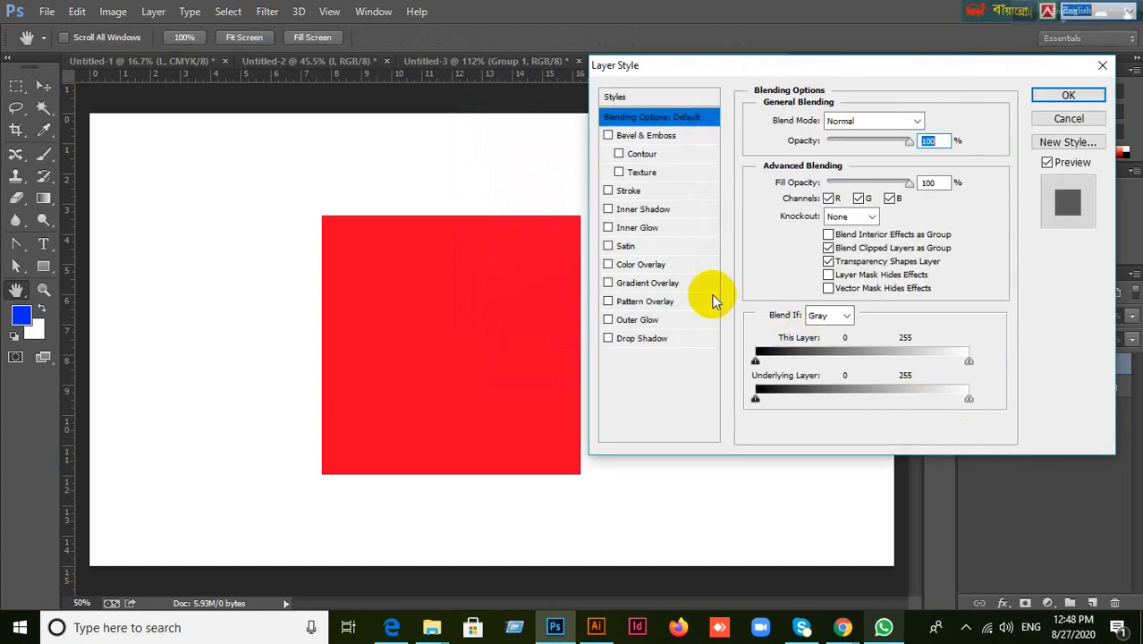
pyautogui.click(614, 304)
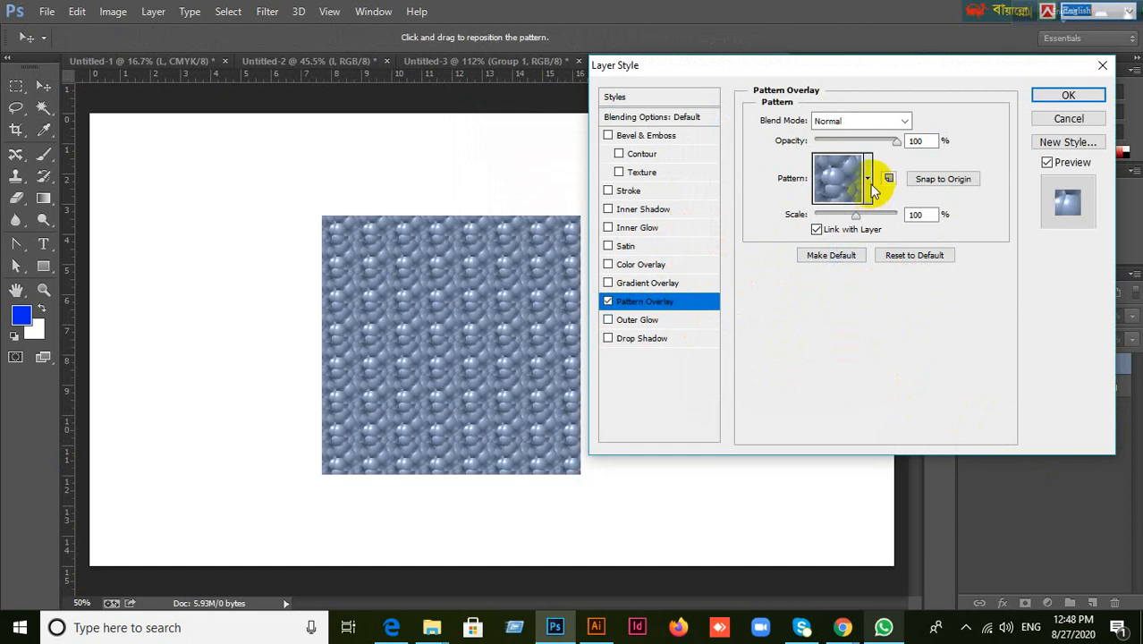
pyautogui.click(872, 186)
pyautogui.click(866, 310)
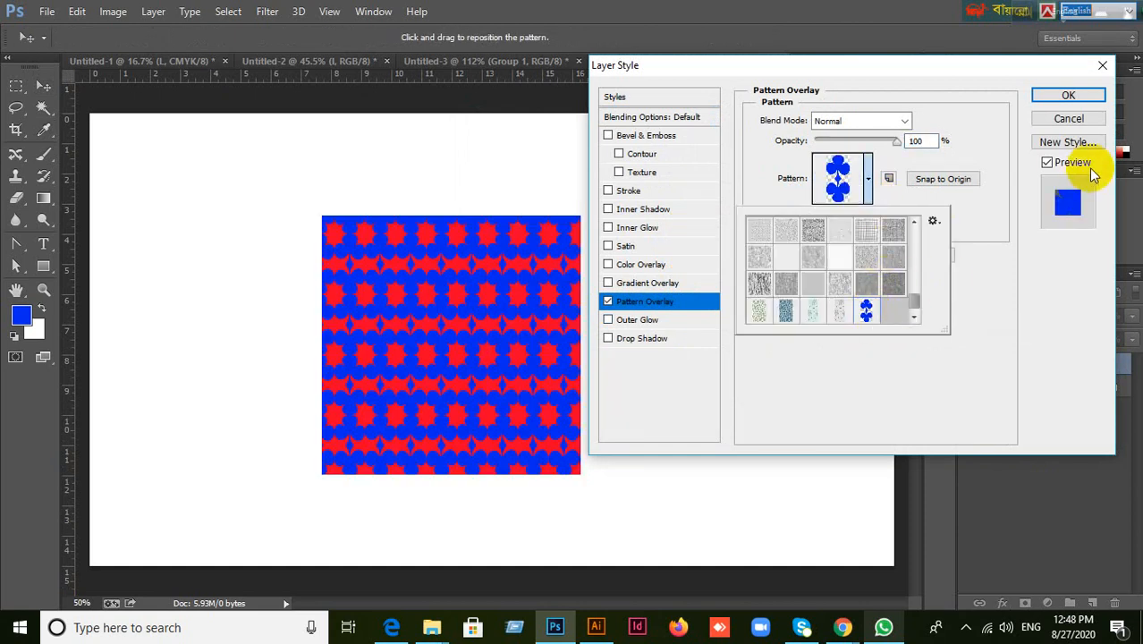
pyautogui.click(1069, 96)
pyautogui.click(1069, 96)
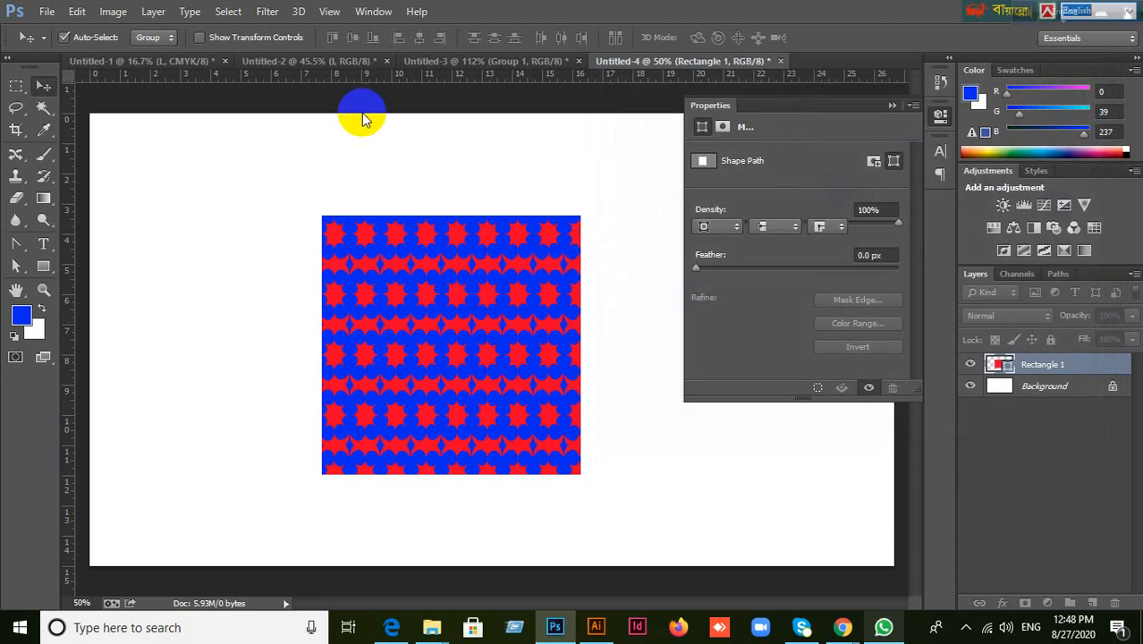
# Examine the club block in the Untitled-3 document up close, including the shape layers inside its group.
pyautogui.click(444, 66)
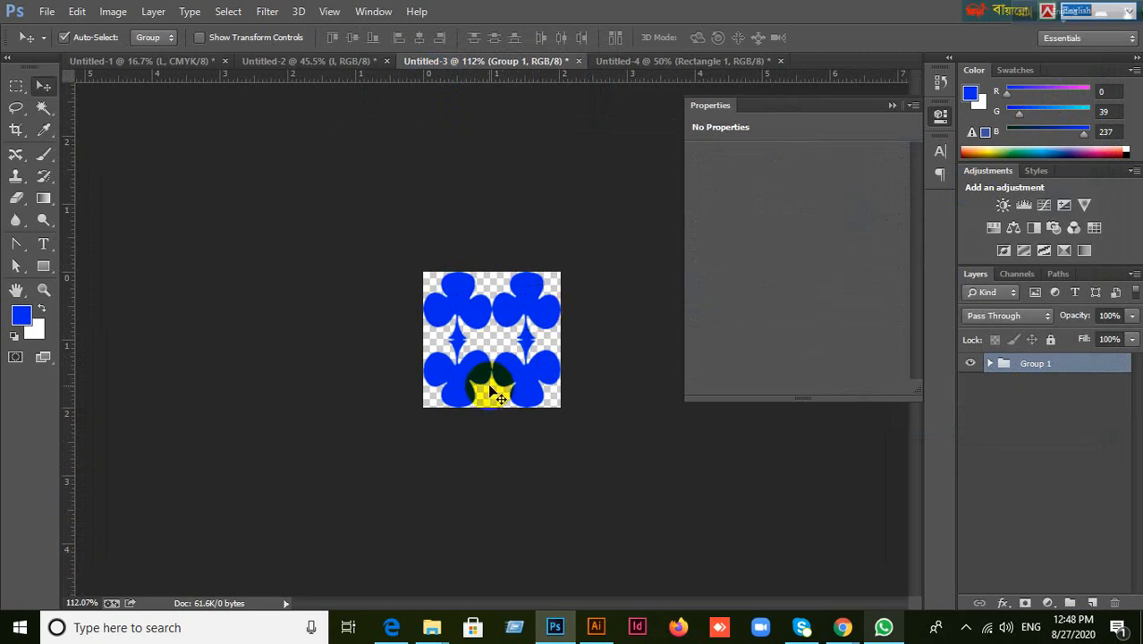
pyautogui.scroll(6, 460, 341)
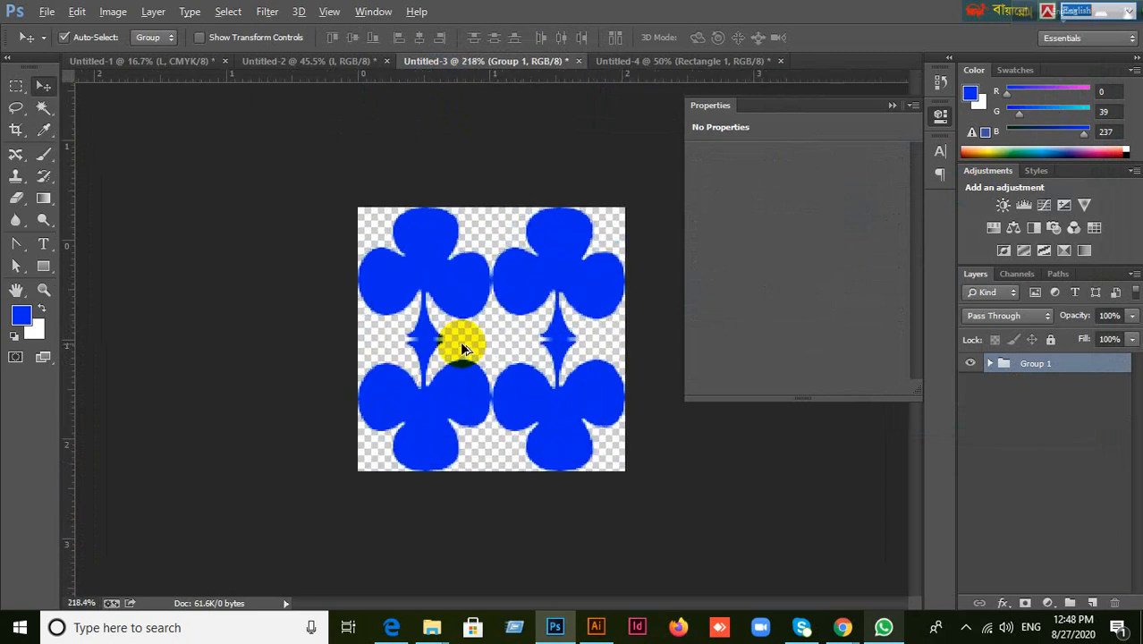
pyautogui.scroll(10, 462, 347)
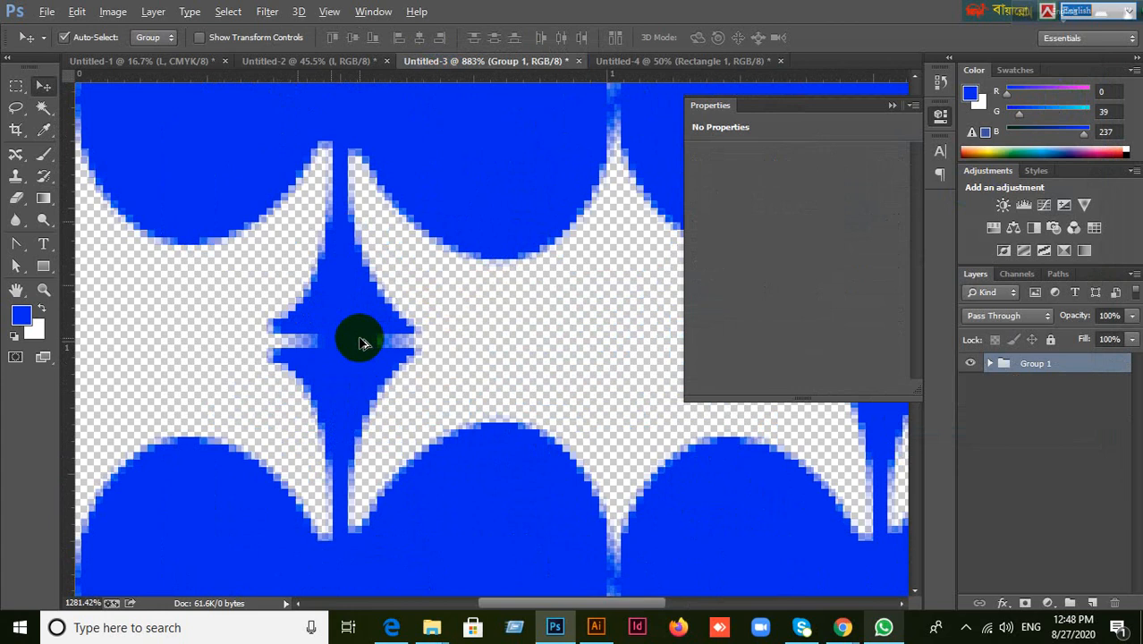
pyautogui.scroll(2, 363, 343)
pyautogui.scroll(-12, 362, 343)
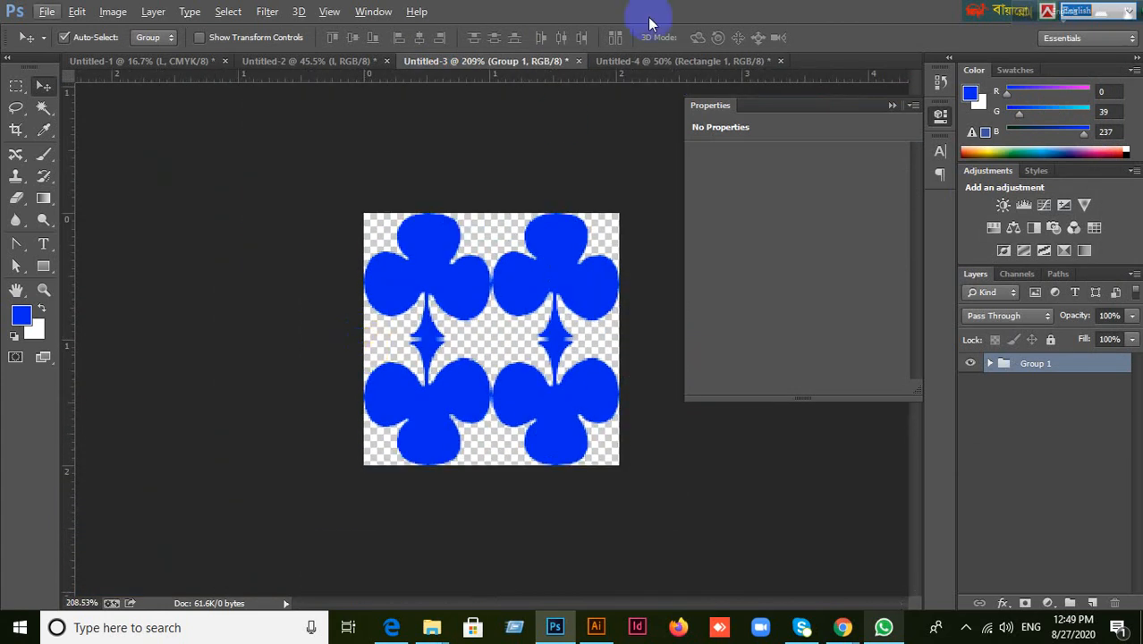
pyautogui.click(891, 106)
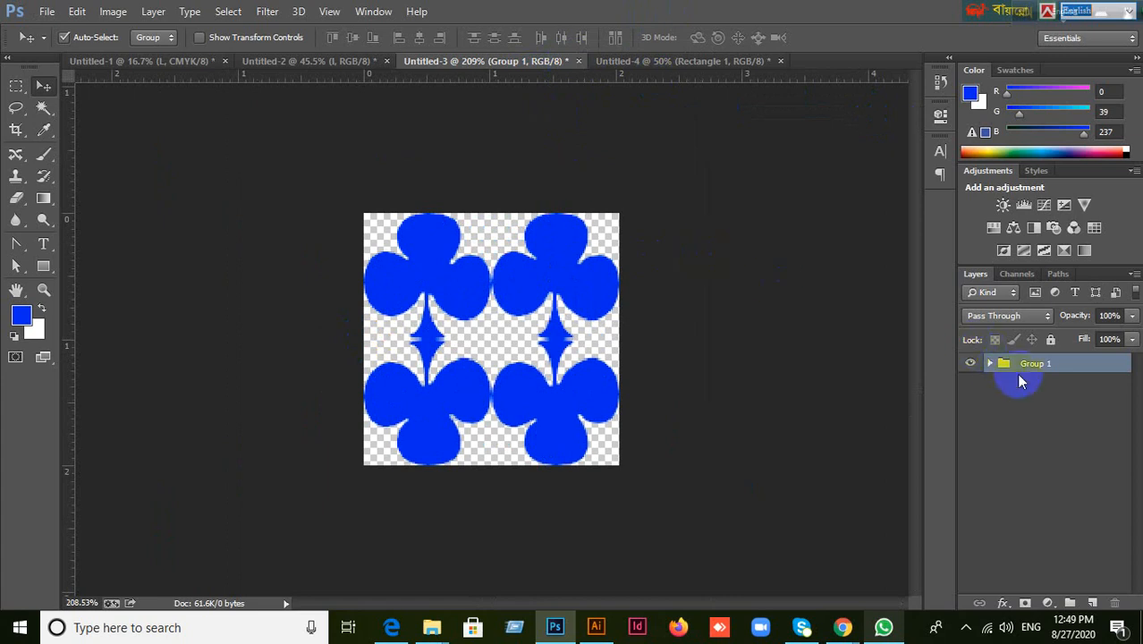
pyautogui.click(990, 364)
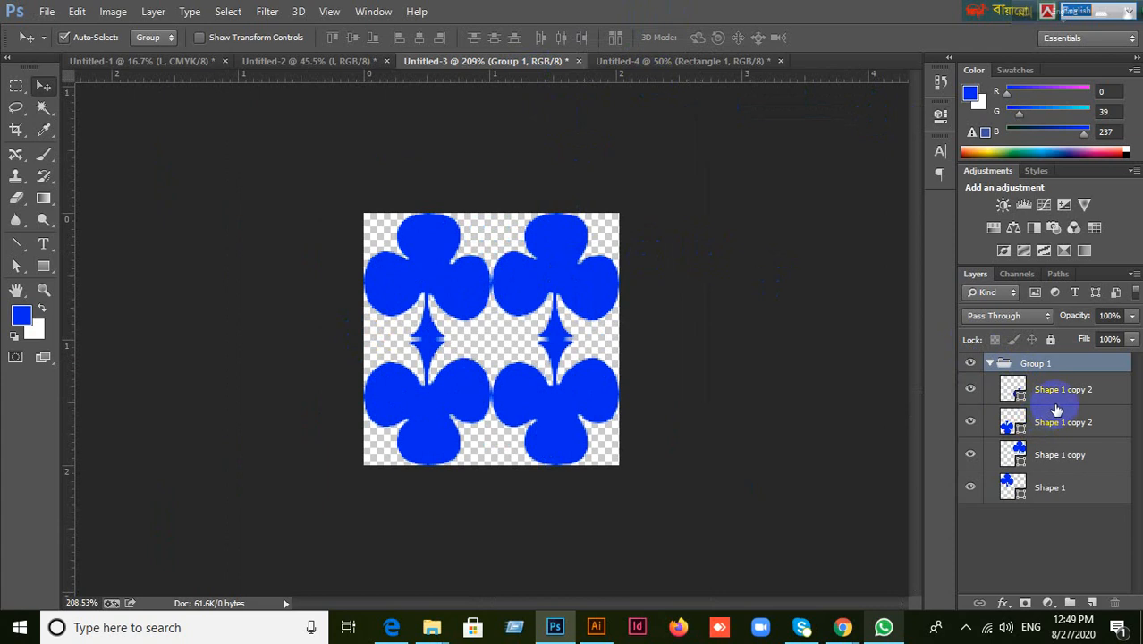
pyautogui.click(1016, 387)
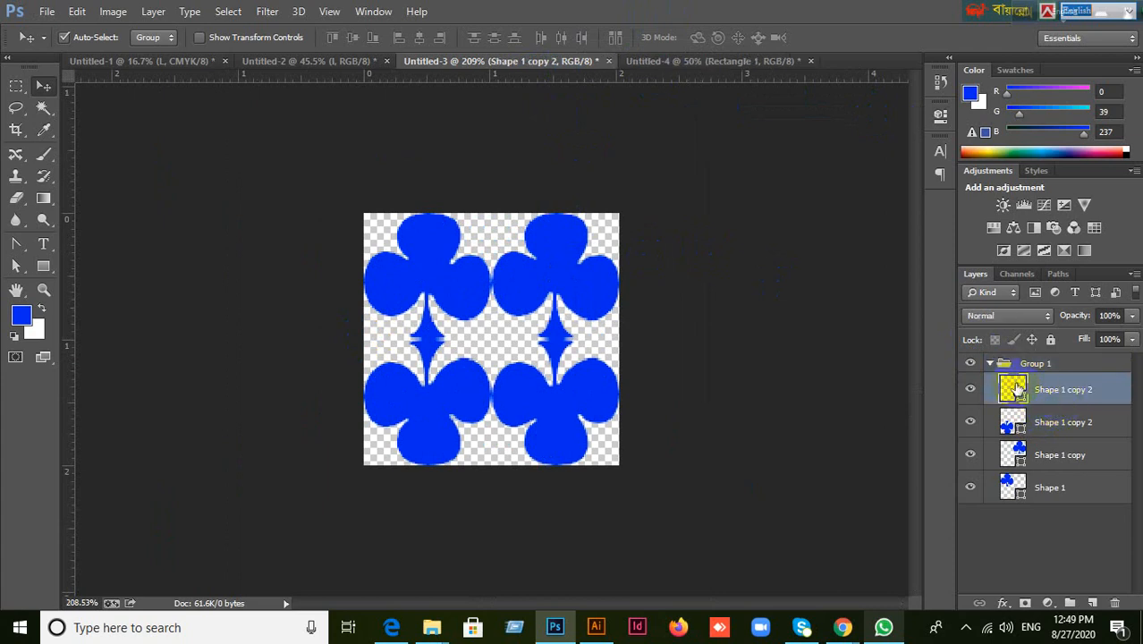
pyautogui.click(993, 364)
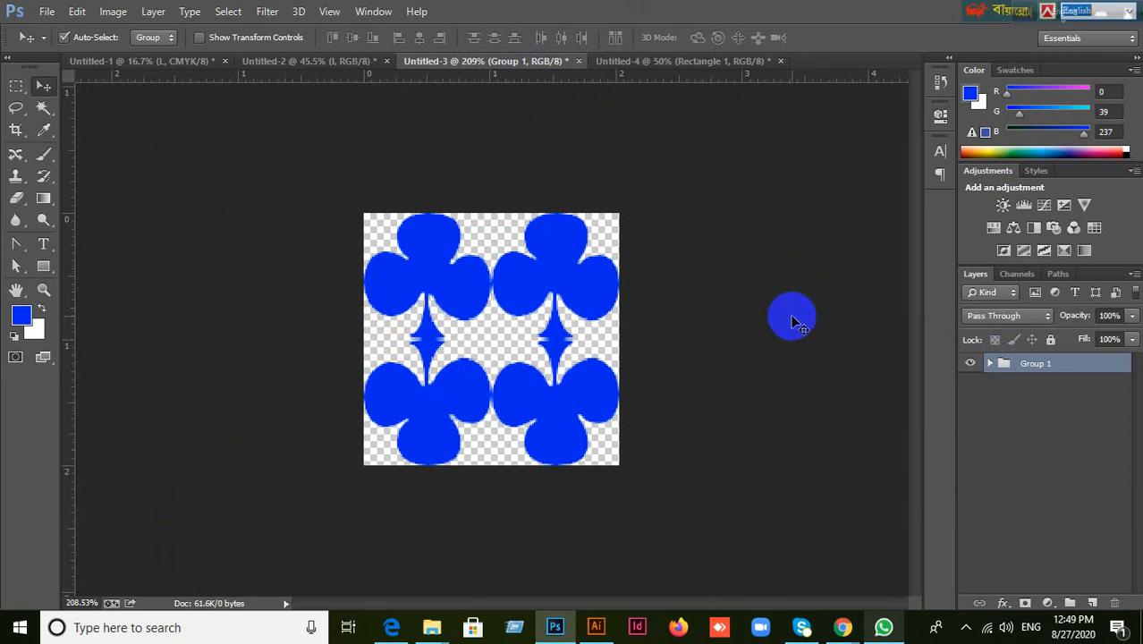
# Close the Untitled-4 document with the patterned red square without saving it.
pyautogui.click(677, 63)
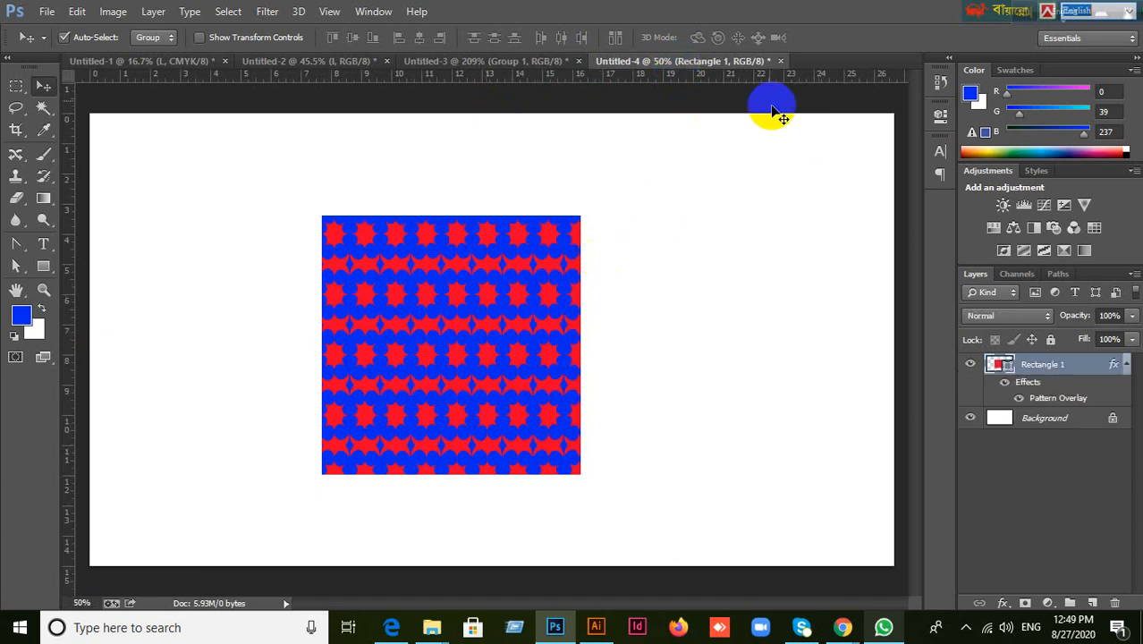
pyautogui.click(780, 60)
pyautogui.click(577, 250)
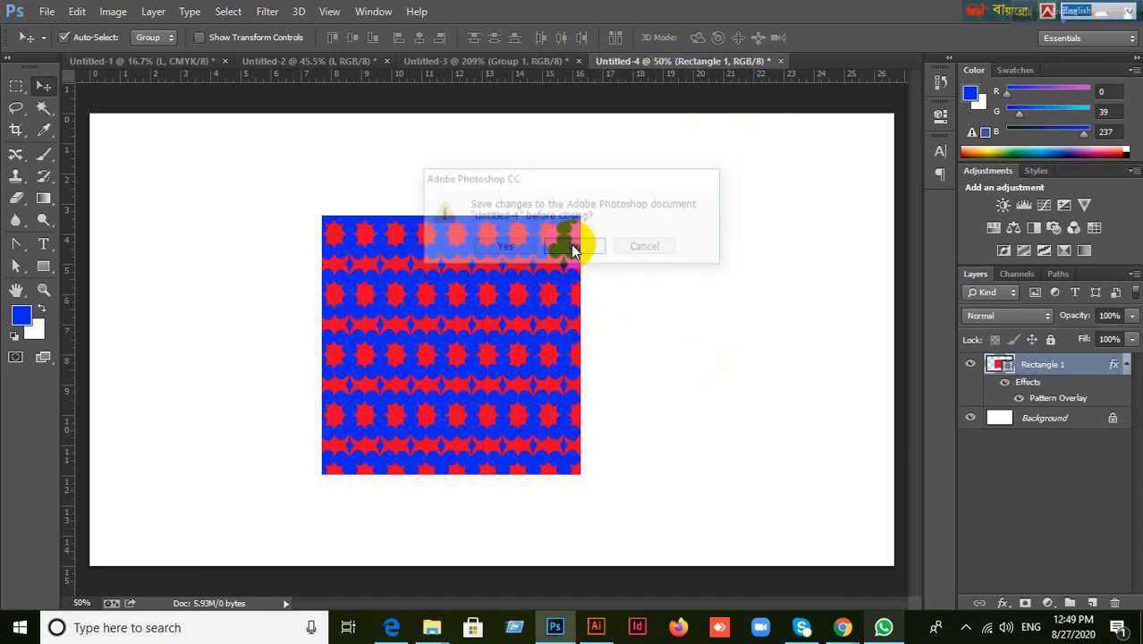
# Delete the large red letter from the Untitled-2 document, leaving only the white background.
pyautogui.click(304, 63)
pyautogui.moveTo(252, 306); pyautogui.dragTo(286, 303)
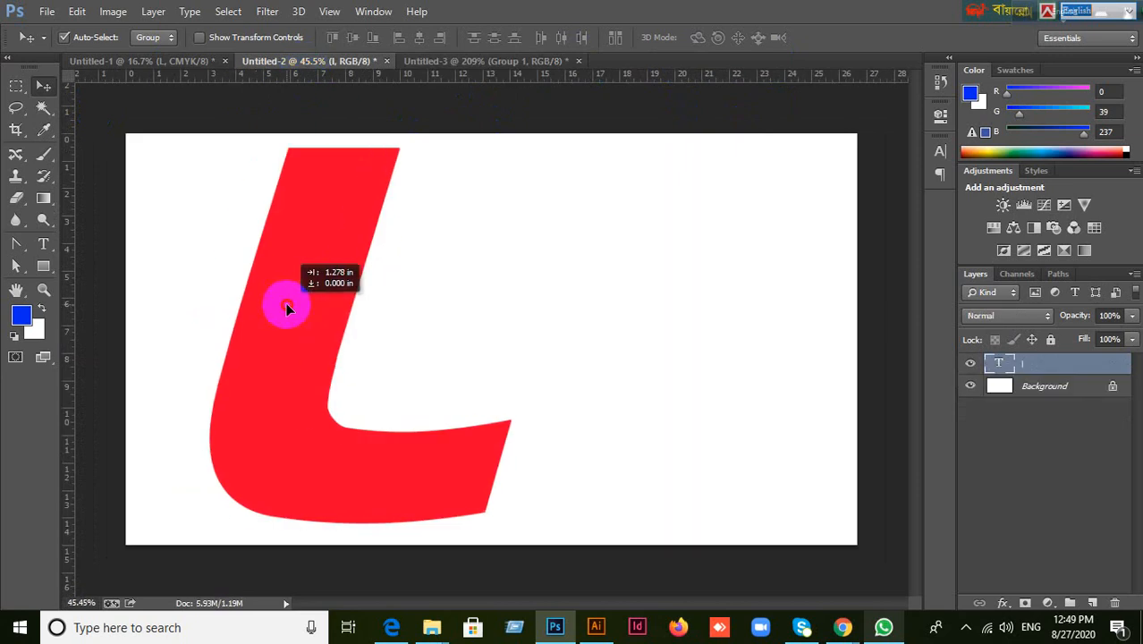
pyautogui.press('Delete')
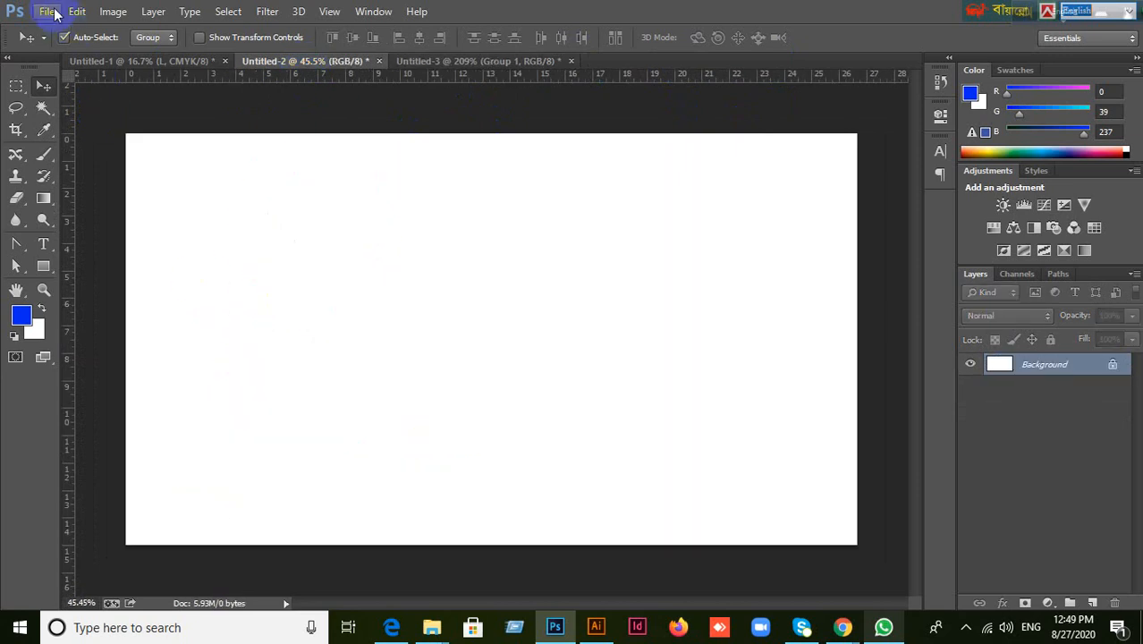
# Create a new 150 by 150 px RGB document at 72 pixels/inch with a white background.
pyautogui.click(49, 12)
pyautogui.click(61, 29)
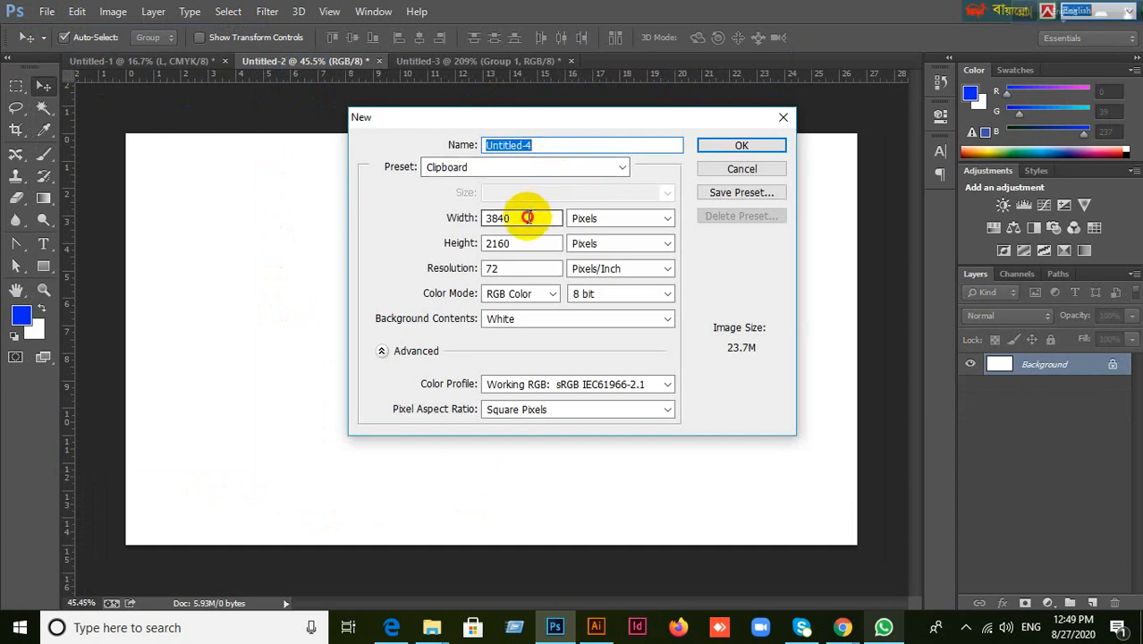
pyautogui.moveTo(528, 217); pyautogui.dragTo(464, 225)
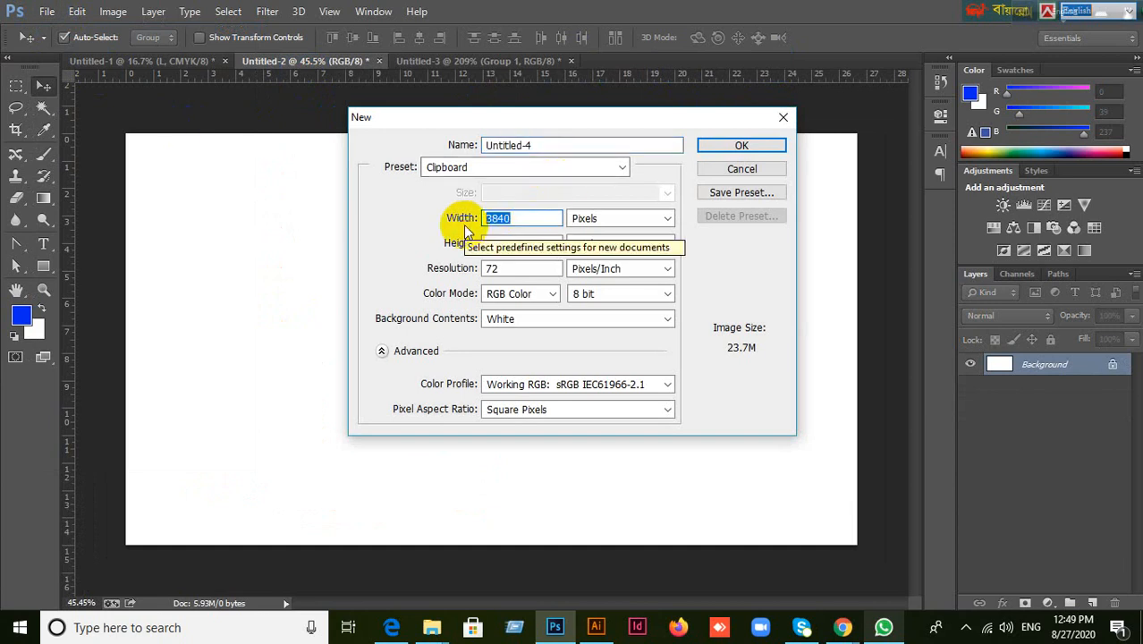
pyautogui.write('150')
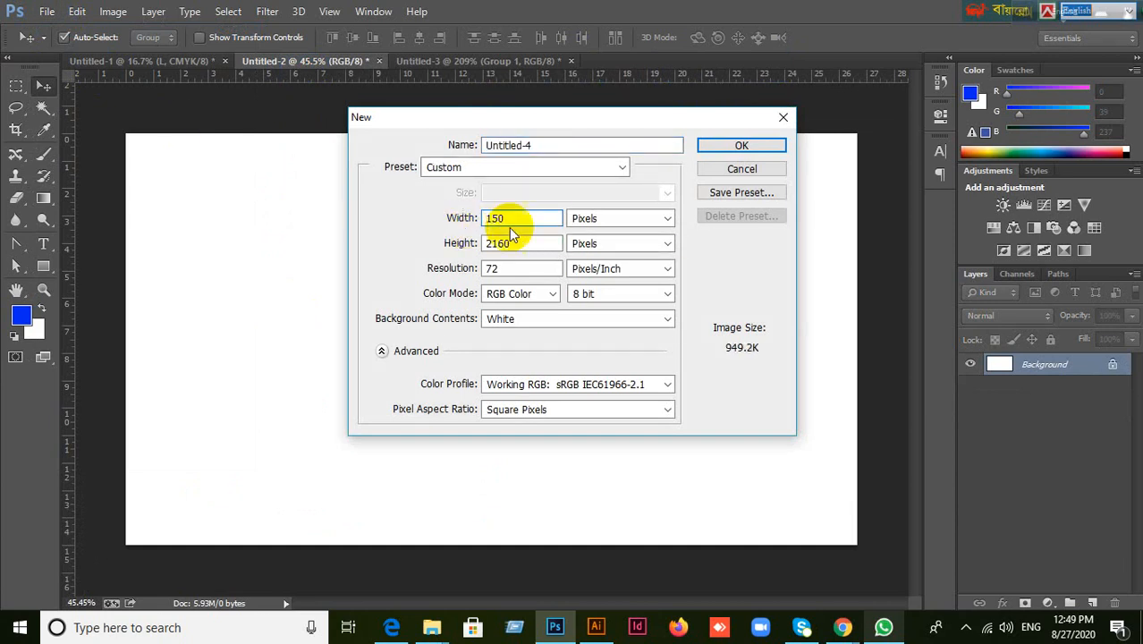
pyautogui.moveTo(524, 245); pyautogui.dragTo(402, 251)
pyautogui.write('150')
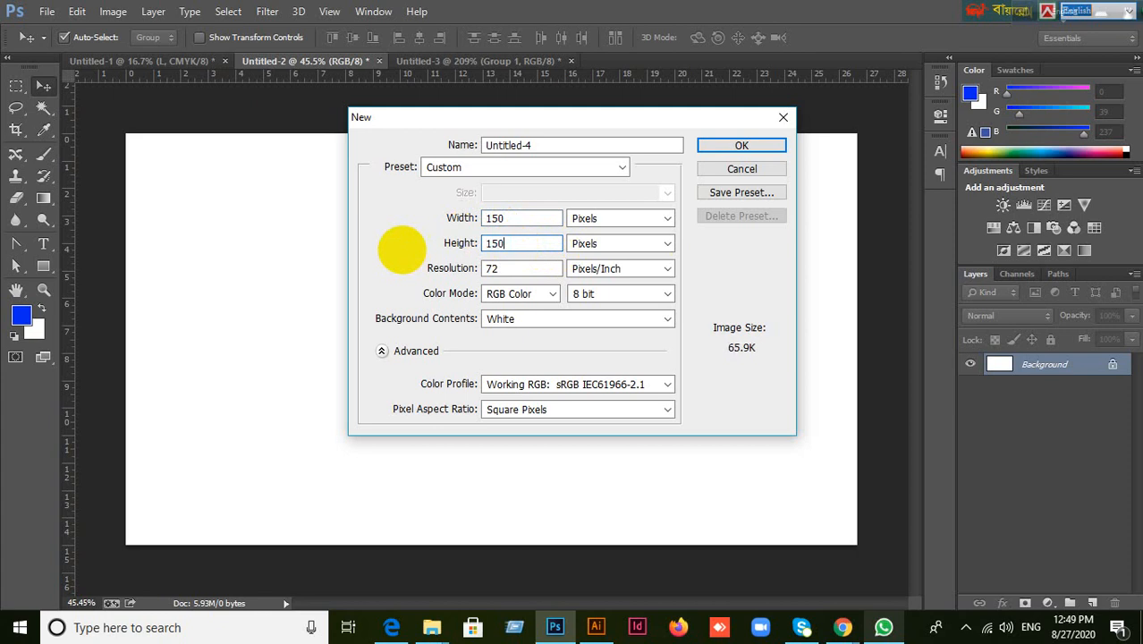
pyautogui.click(754, 147)
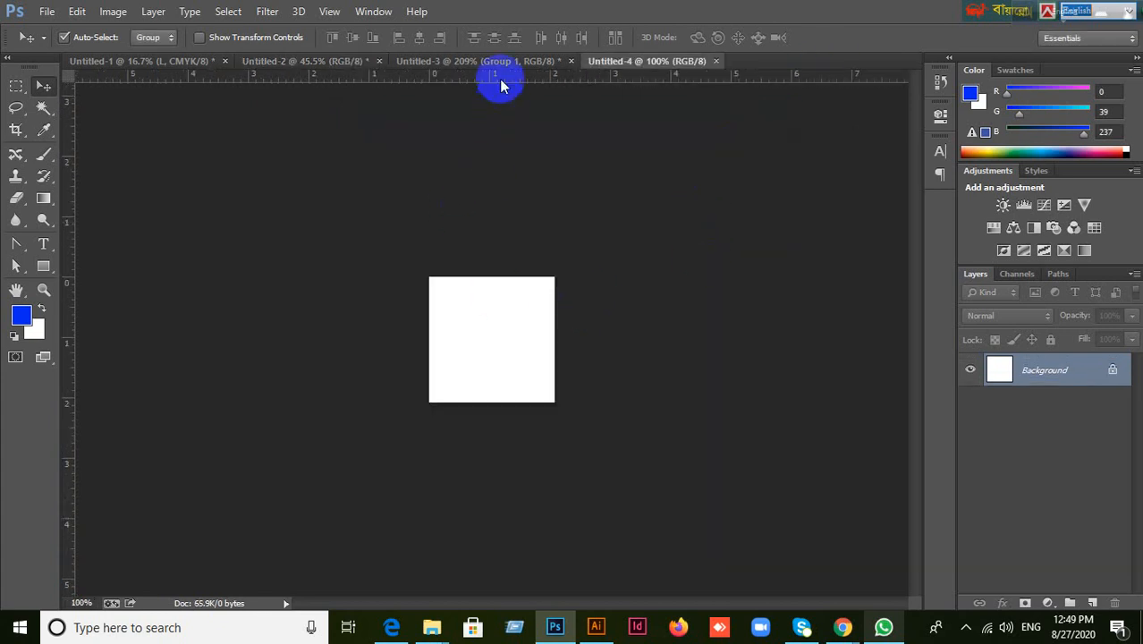
# Draw a blue club custom shape of about 36 by 36 px on the upper middle of the canvas.
pyautogui.scroll(5, 492, 327)
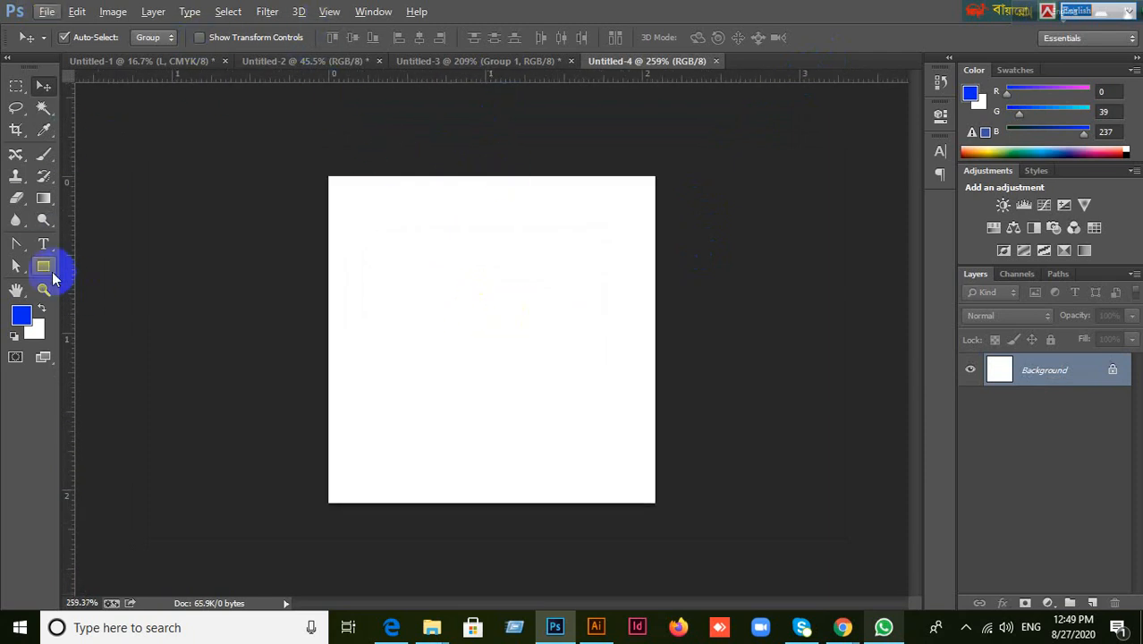
pyautogui.moveTo(43, 266); pyautogui.dragTo(109, 341)
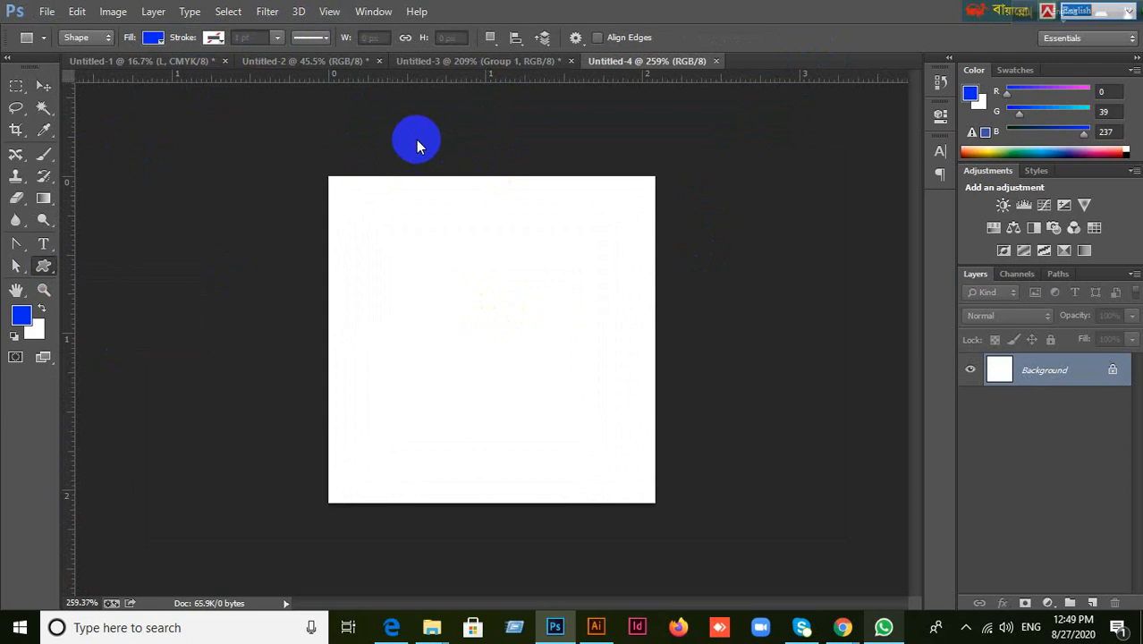
pyautogui.click(636, 38)
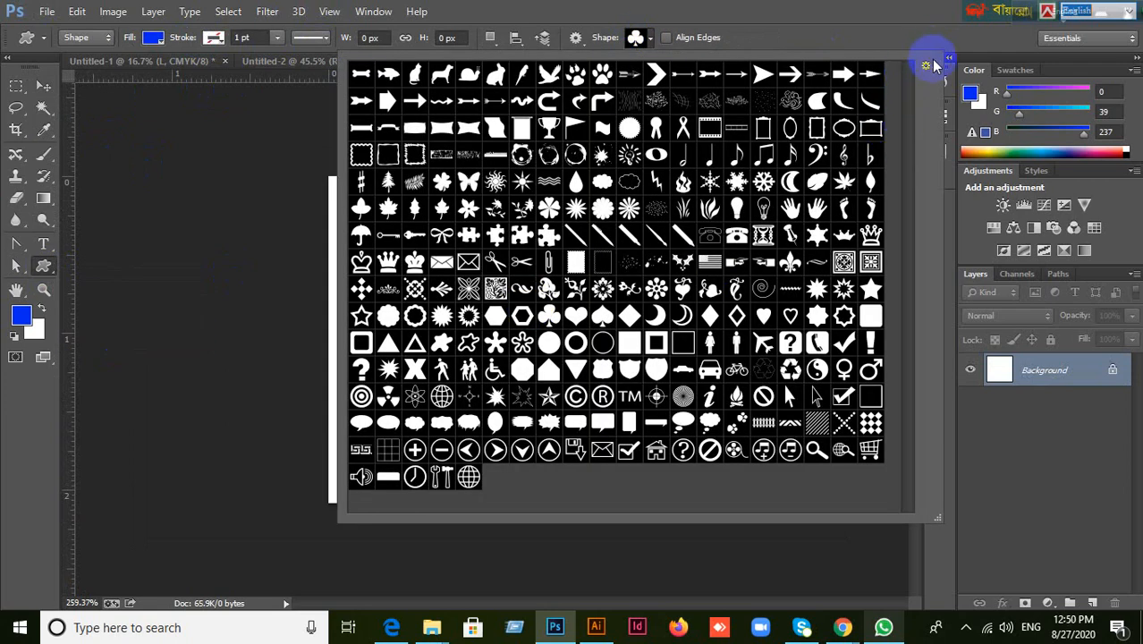
pyautogui.click(929, 11)
pyautogui.moveTo(408, 258); pyautogui.dragTo(488, 340)
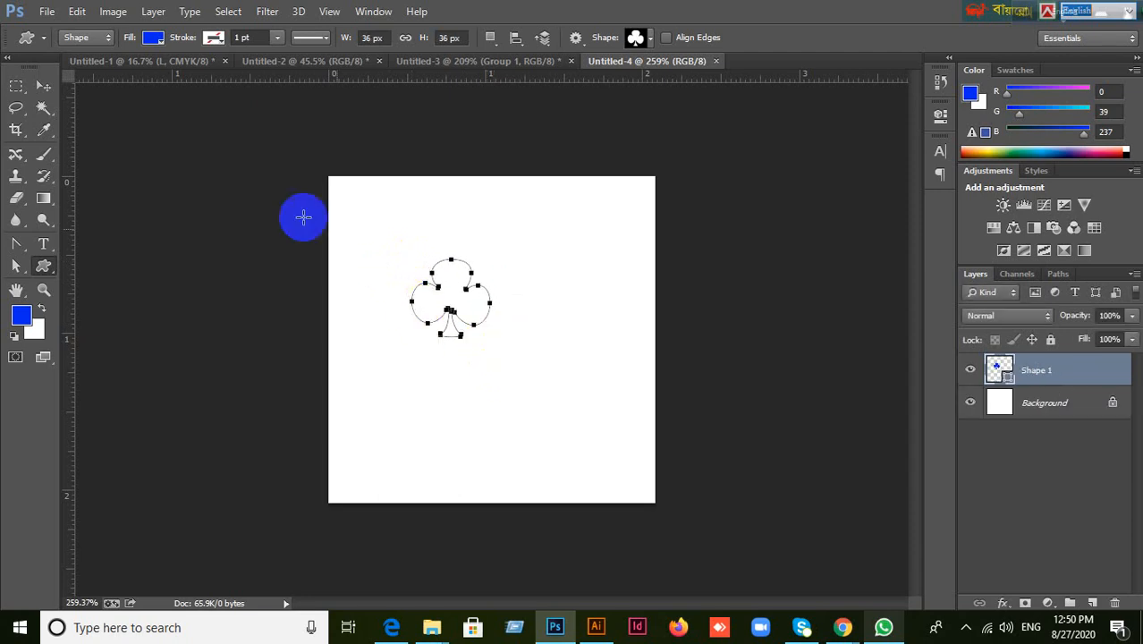
# Duplicate the club directly beside the original, and copy the pair below to form a two-by-two block.
pyautogui.click(42, 84)
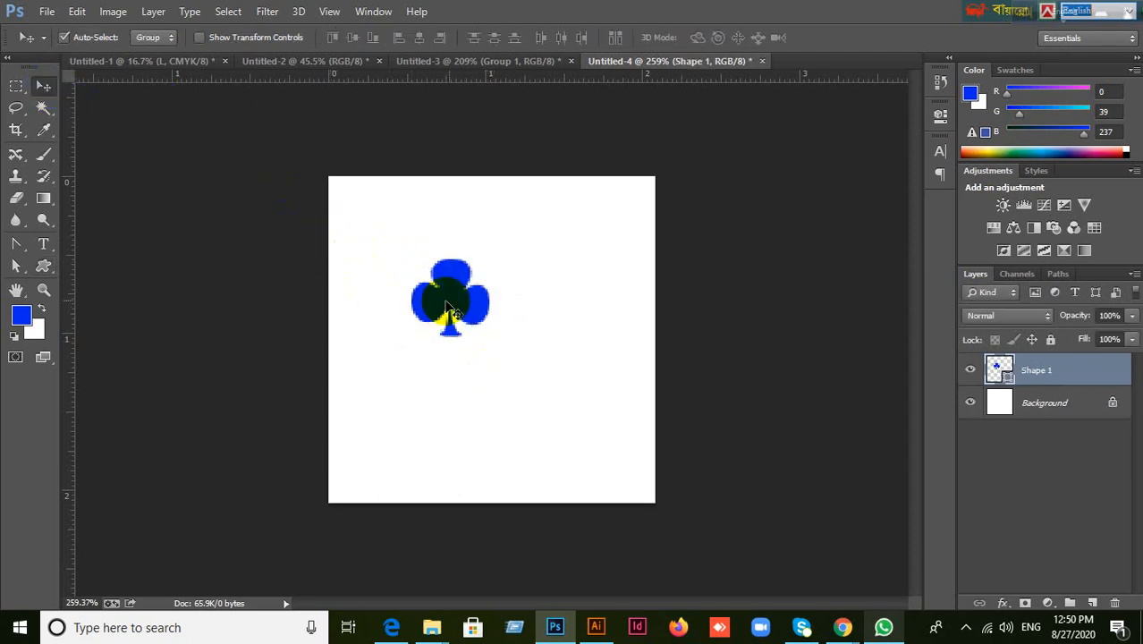
pyautogui.moveTo(449, 311); pyautogui.dragTo(544, 308)
pyautogui.moveTo(394, 296); pyautogui.dragTo(524, 356)
pyautogui.moveTo(523, 306); pyautogui.dragTo(529, 402)
# Flip the lower pair of clubs vertically and move it up to Y 90 px so its stems meet the upper ones.
pyautogui.hotkey('ctrl', 't')
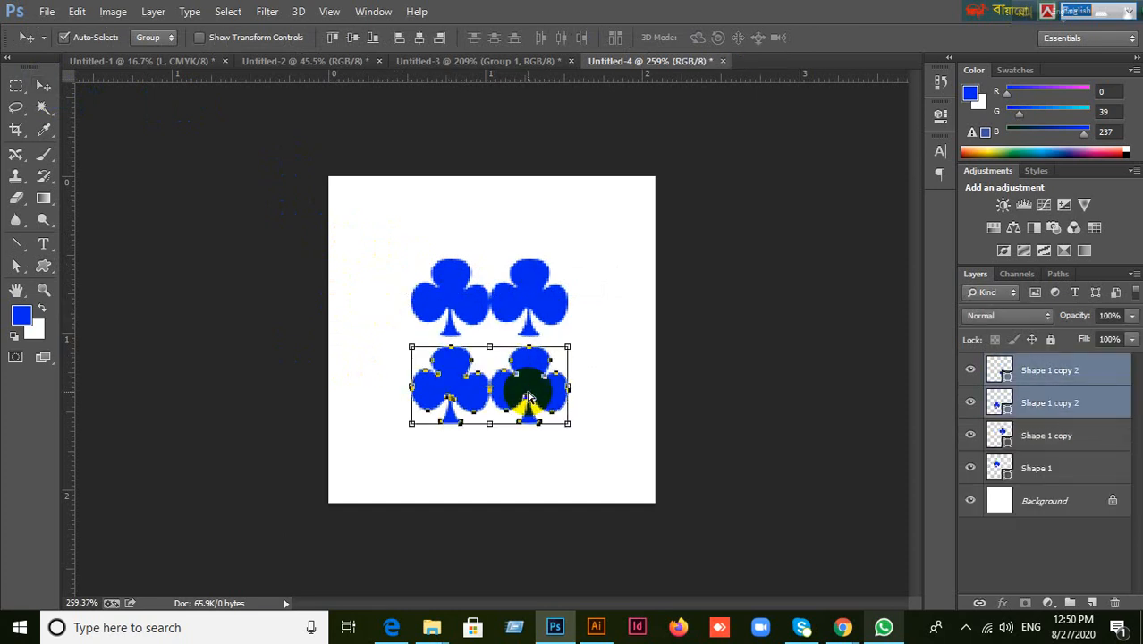
pyautogui.rightClick(528, 396)
pyautogui.click(543, 382)
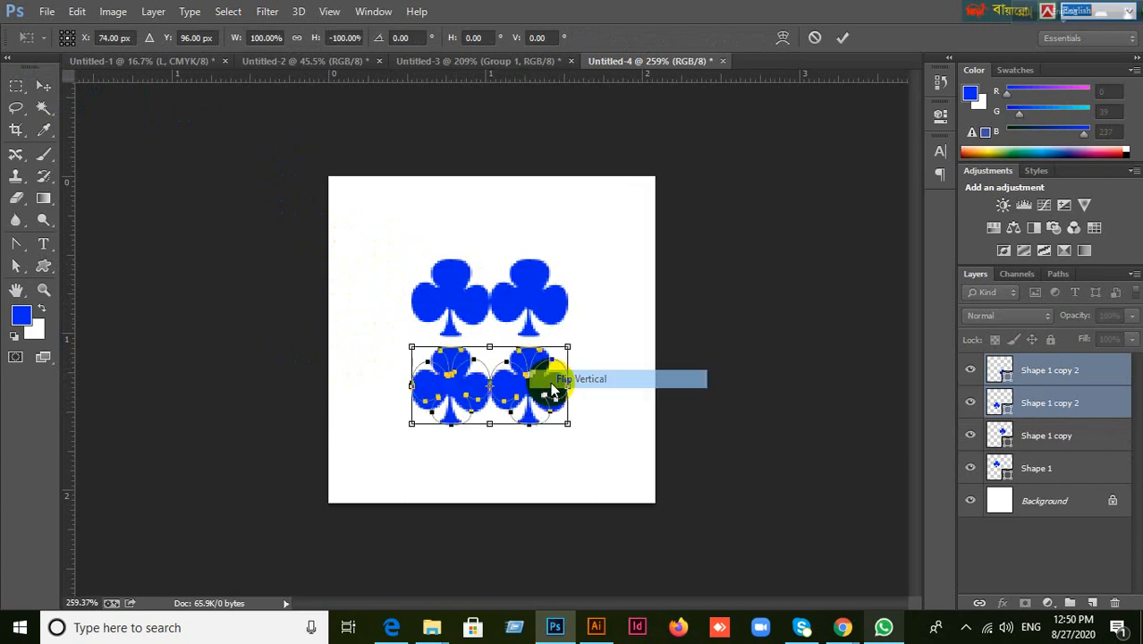
pyautogui.scroll(4, 544, 388)
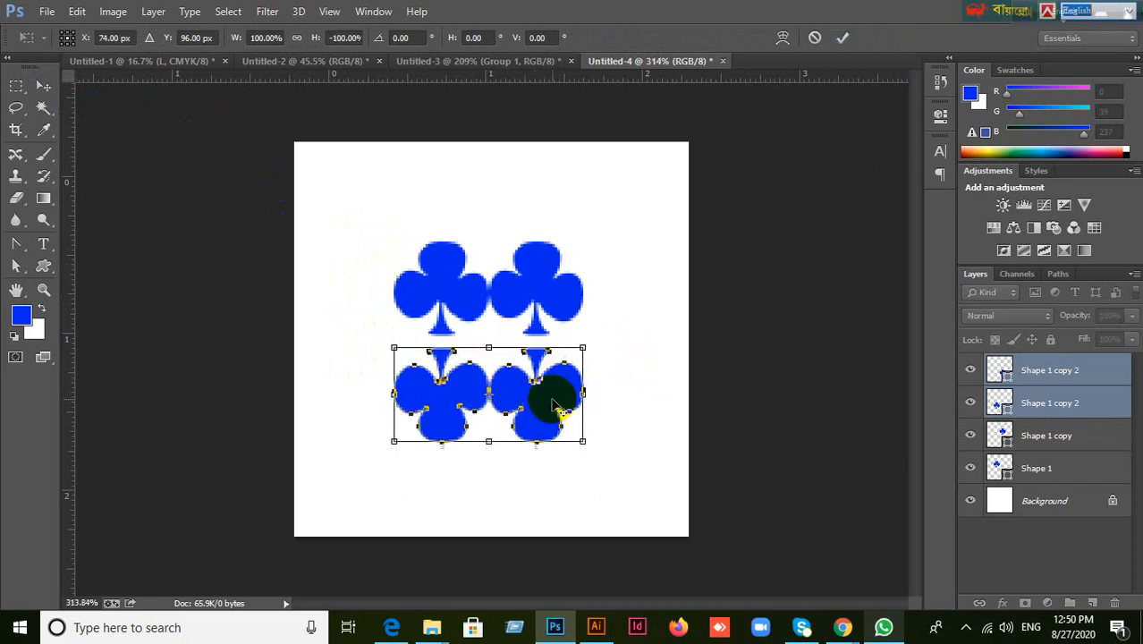
pyautogui.moveTo(531, 411); pyautogui.dragTo(493, 361)
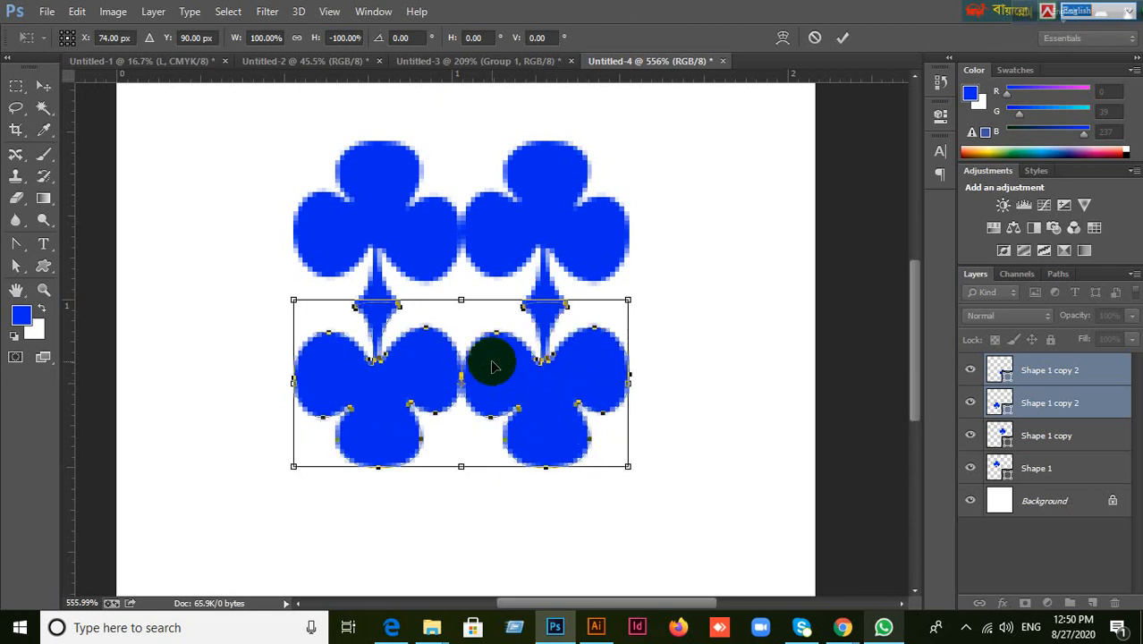
pyautogui.click(843, 38)
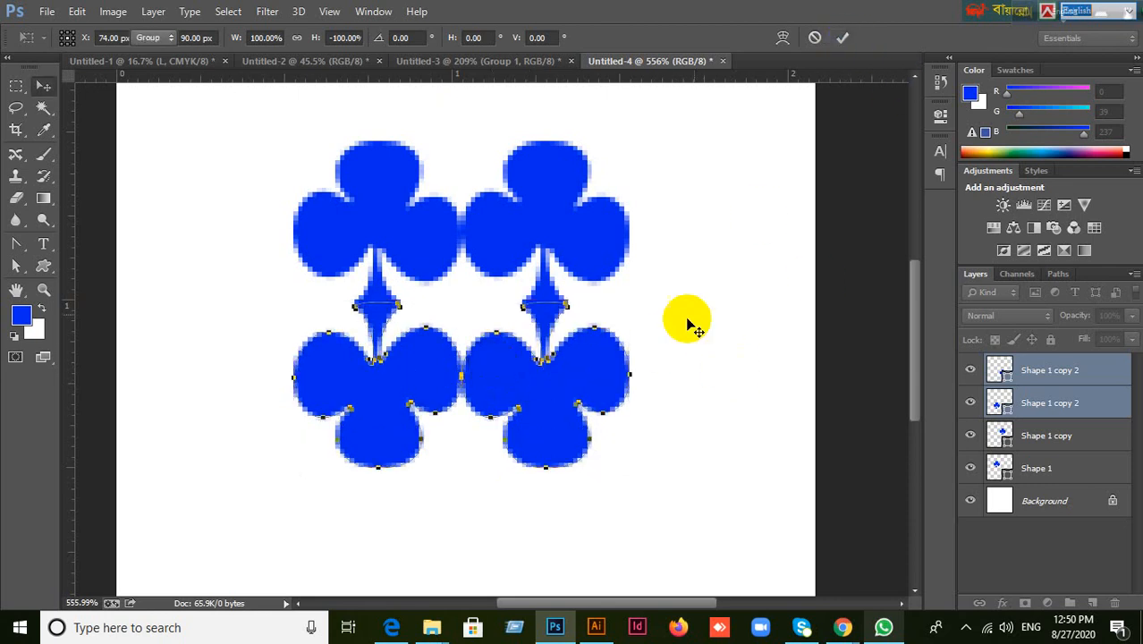
# Nudge the lower pair of clubs up about 0.014 in to close up the joined stems.
pyautogui.click(245, 377)
pyautogui.moveTo(250, 380); pyautogui.dragTo(637, 477)
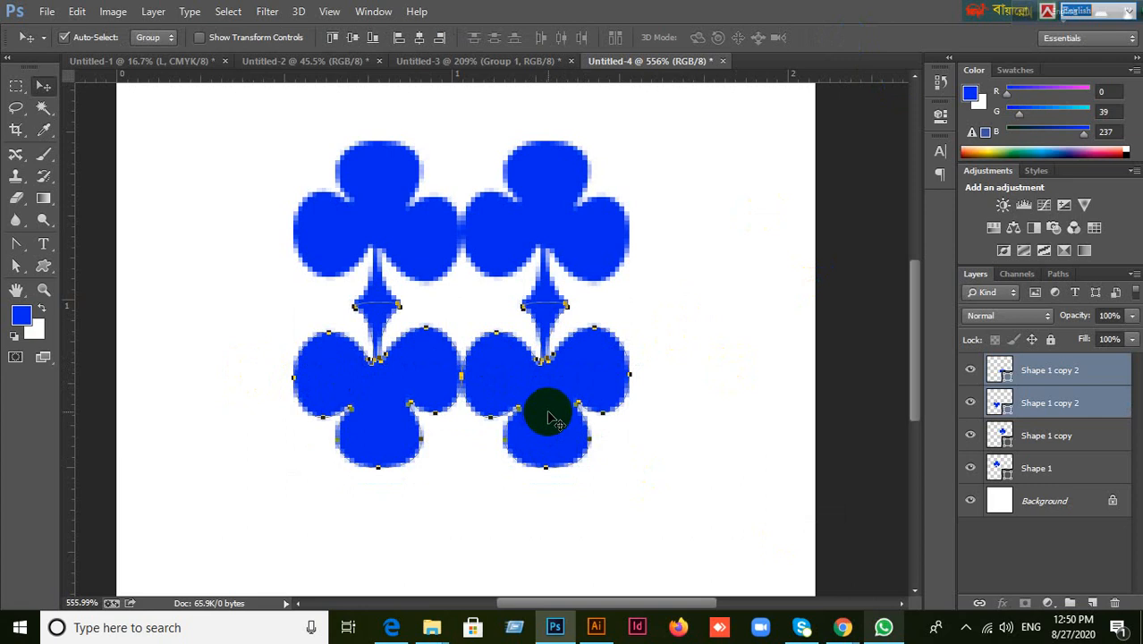
pyautogui.moveTo(549, 414); pyautogui.dragTo(548, 405)
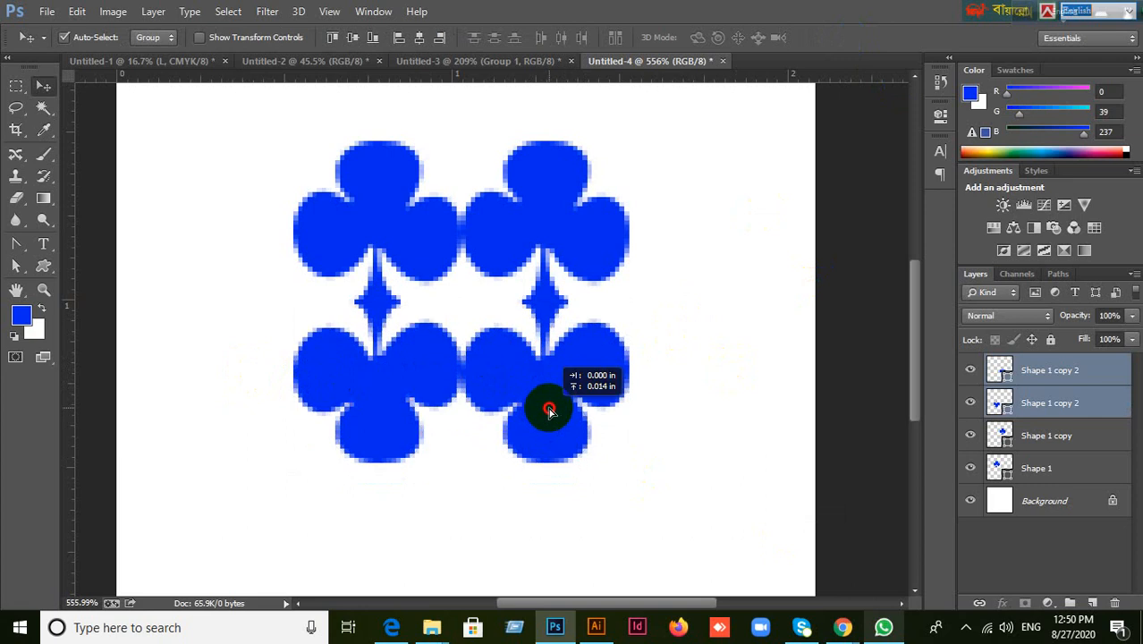
pyautogui.click(706, 380)
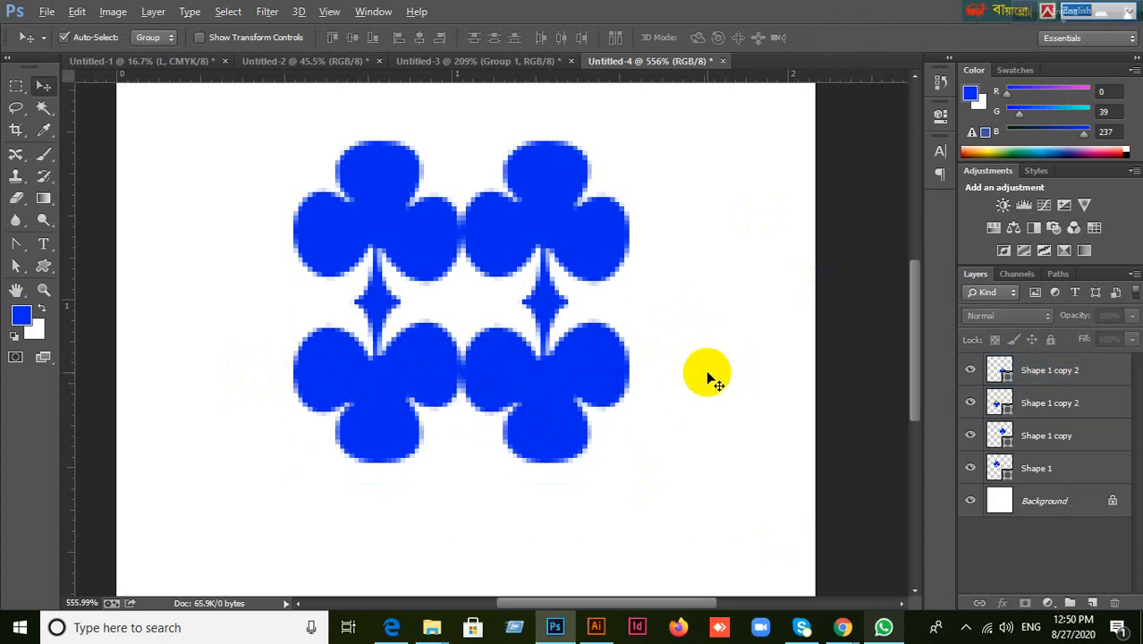
# Group the four club layers and centre the group horizontally and vertically on the canvas.
pyautogui.scroll(-3, 707, 376)
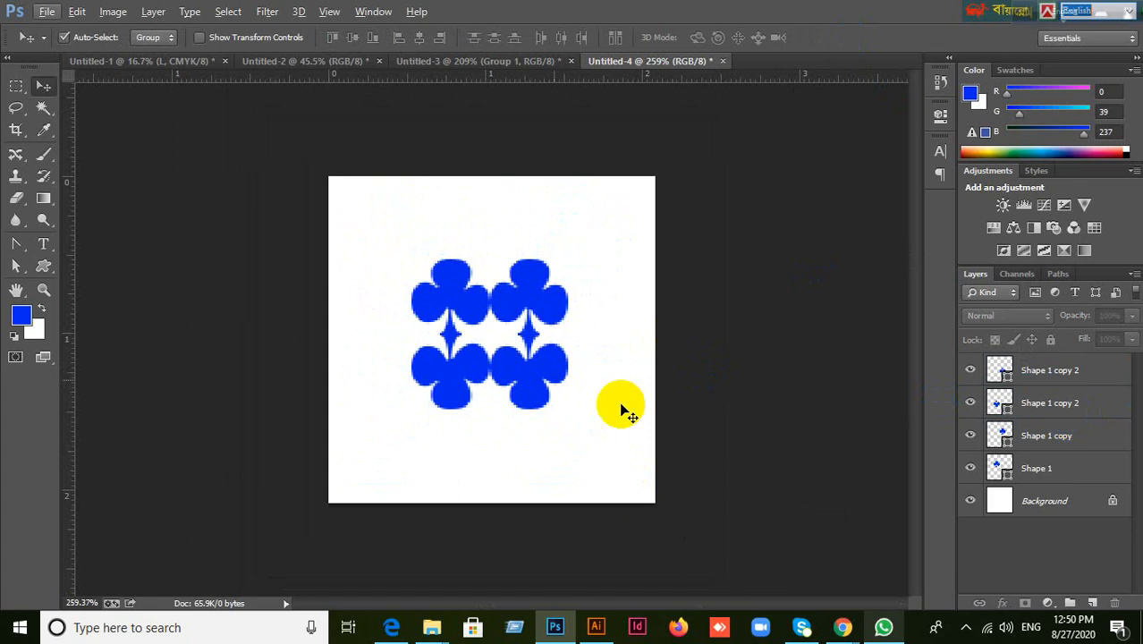
pyautogui.moveTo(380, 217); pyautogui.dragTo(577, 447)
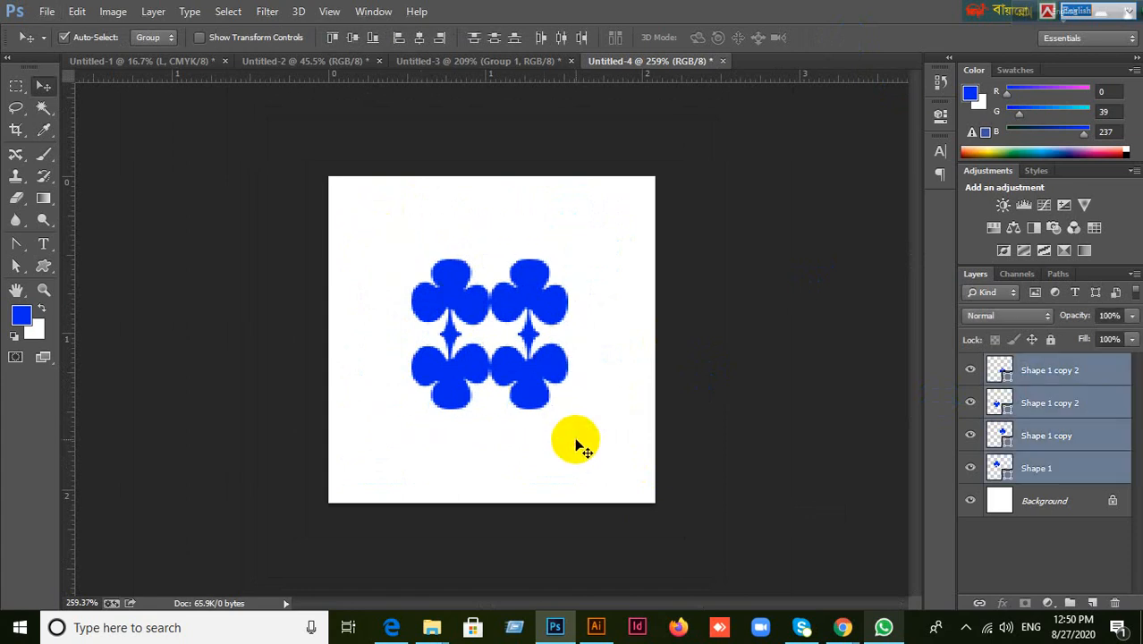
pyautogui.hotkey('ctrl', 'g')
pyautogui.hotkey('ctrl', 'a')
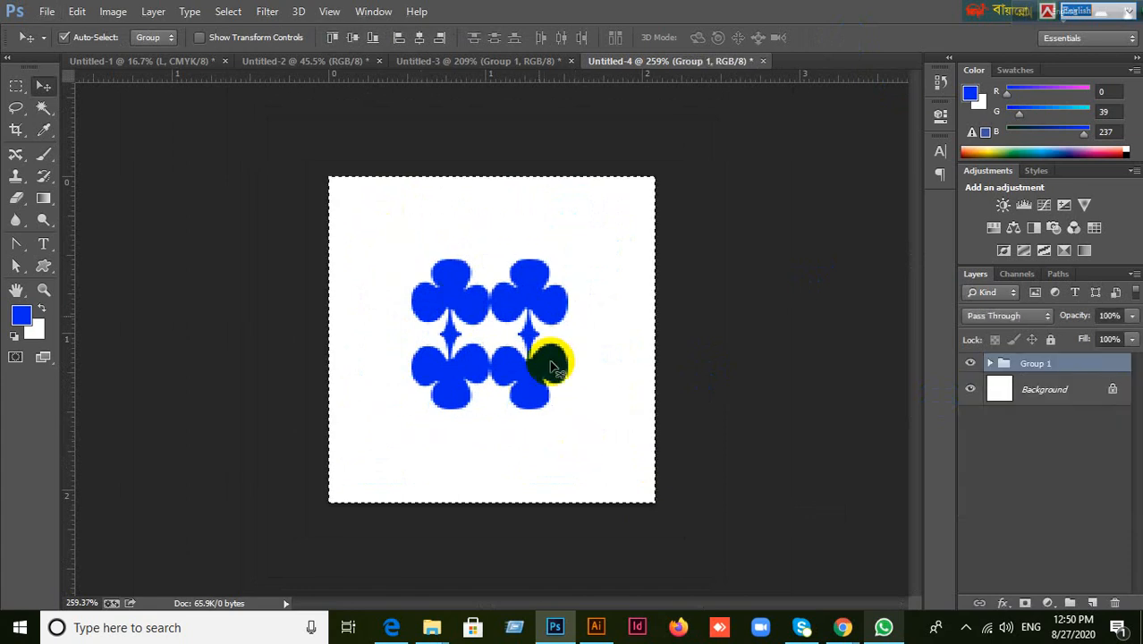
pyautogui.click(418, 40)
pyautogui.hotkey('ctrl', 'd')
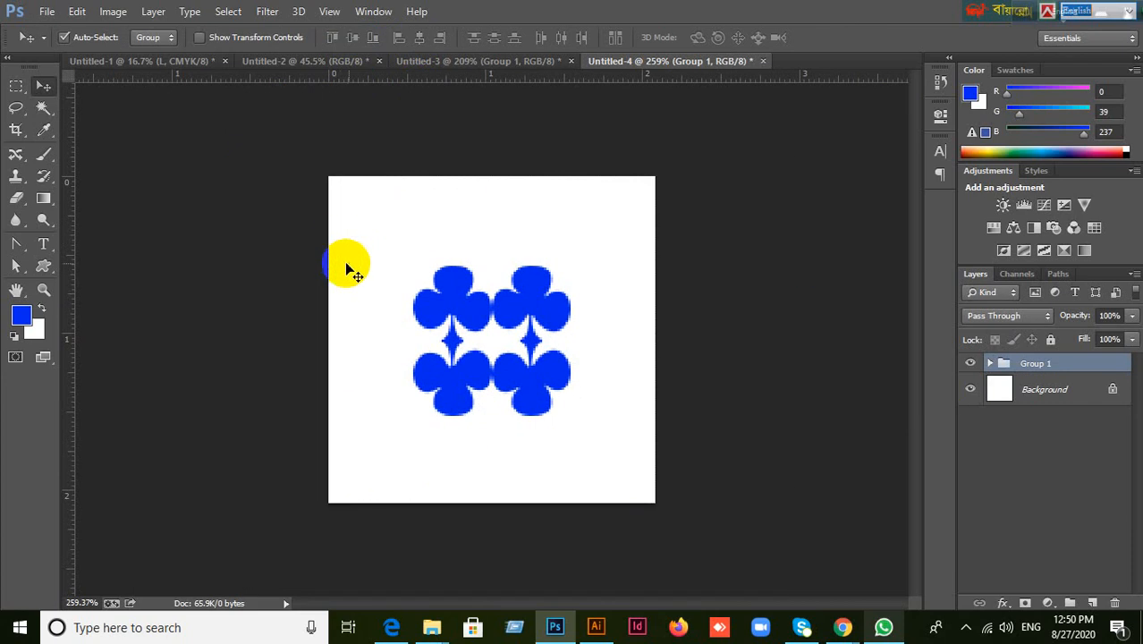
# Crop the canvas tightly to the outer edges of the two-by-two club block on all four sides.
pyautogui.click(18, 130)
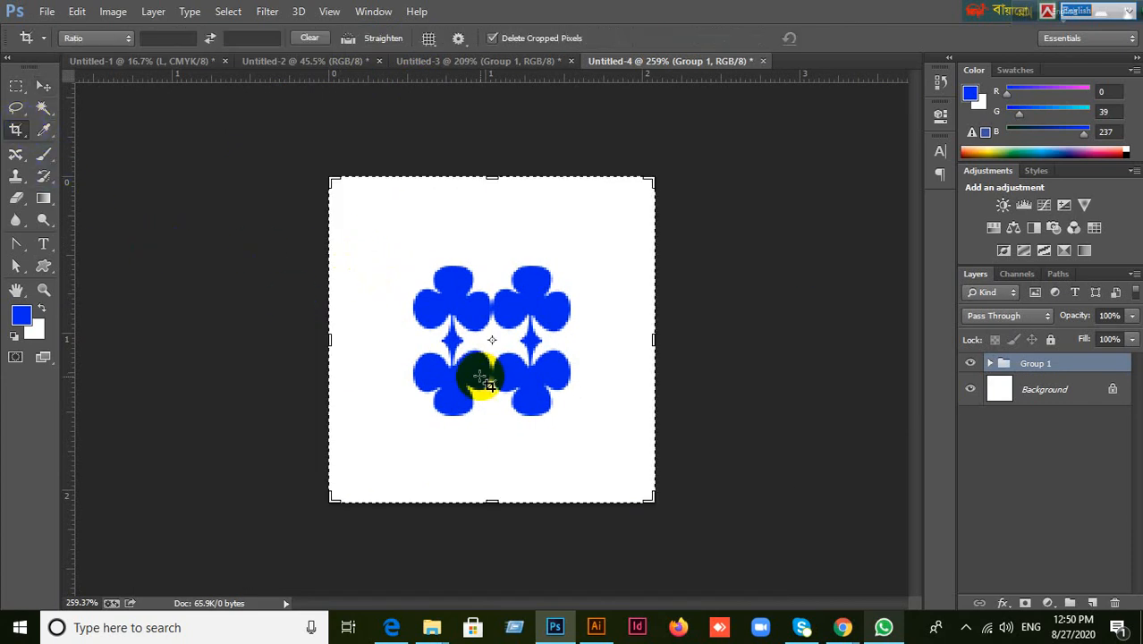
pyautogui.moveTo(333, 340); pyautogui.dragTo(374, 344)
pyautogui.moveTo(613, 345); pyautogui.dragTo(551, 339)
pyautogui.moveTo(520, 174); pyautogui.dragTo(491, 222)
pyautogui.moveTo(492, 460); pyautogui.dragTo(493, 414)
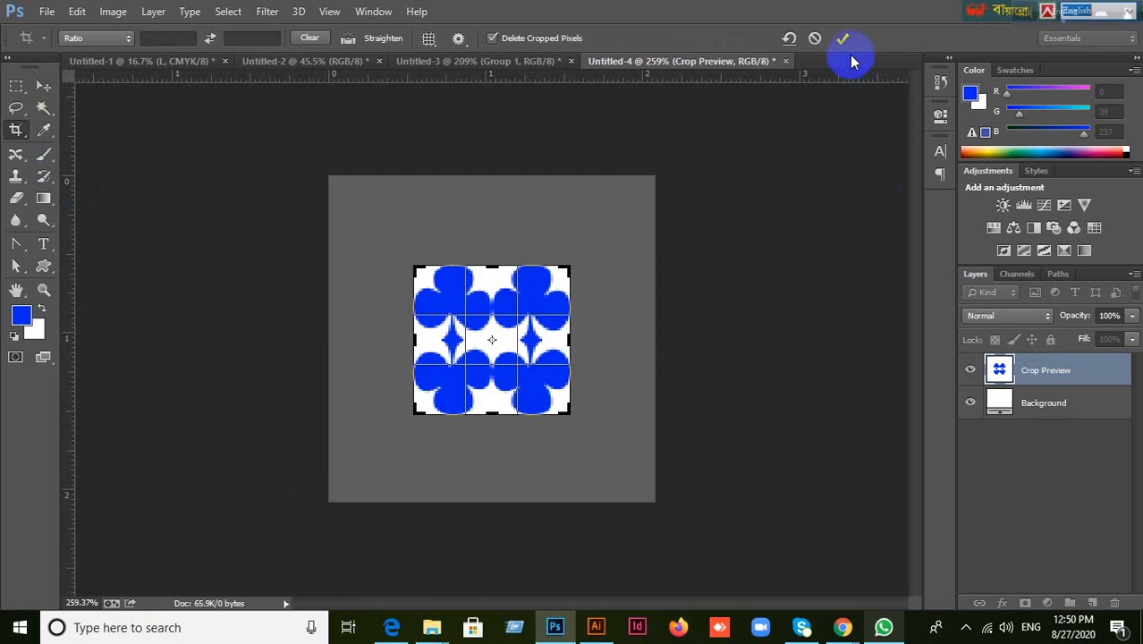
pyautogui.click(841, 37)
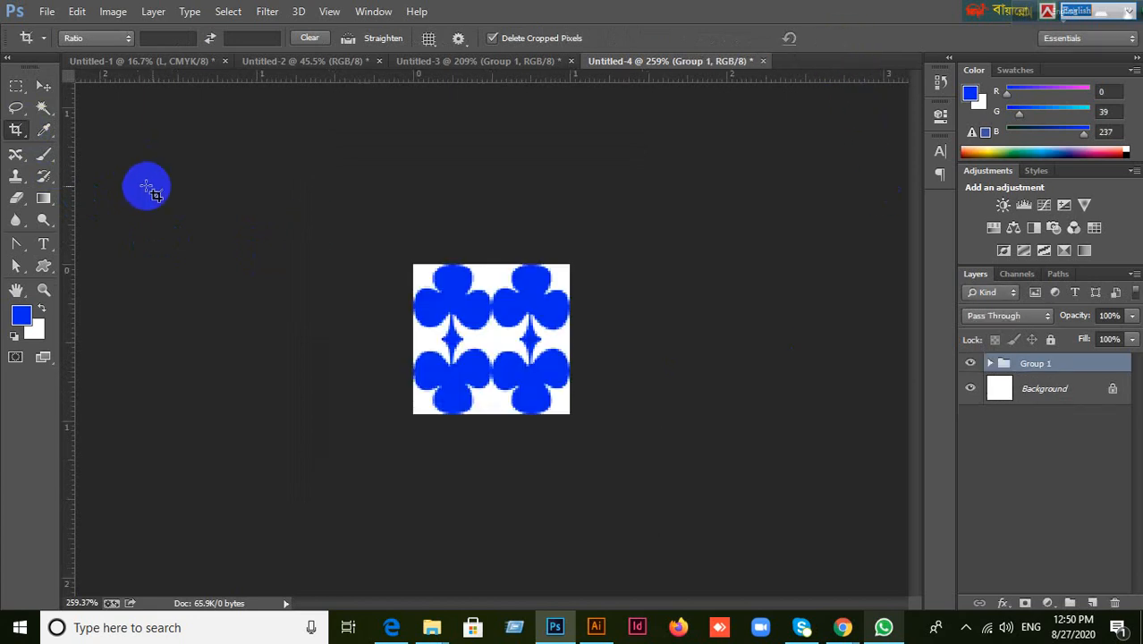
# Delete the white Background layer and define the transparent club block as a pattern, keeping the suggested name.
pyautogui.click(43, 85)
pyautogui.click(1033, 394)
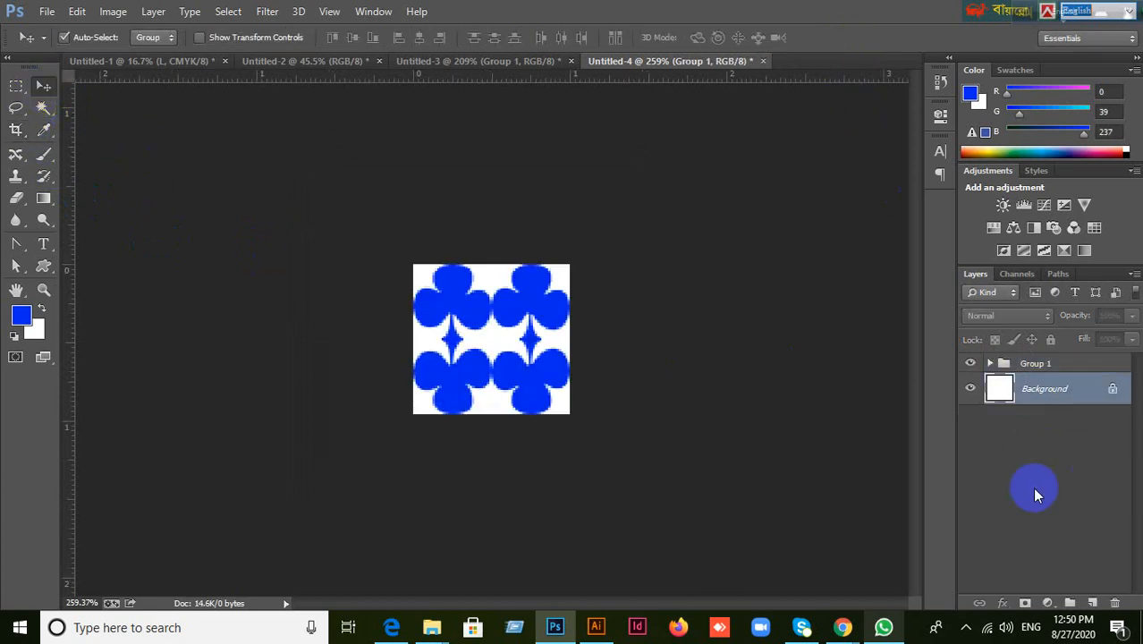
pyautogui.press('Delete')
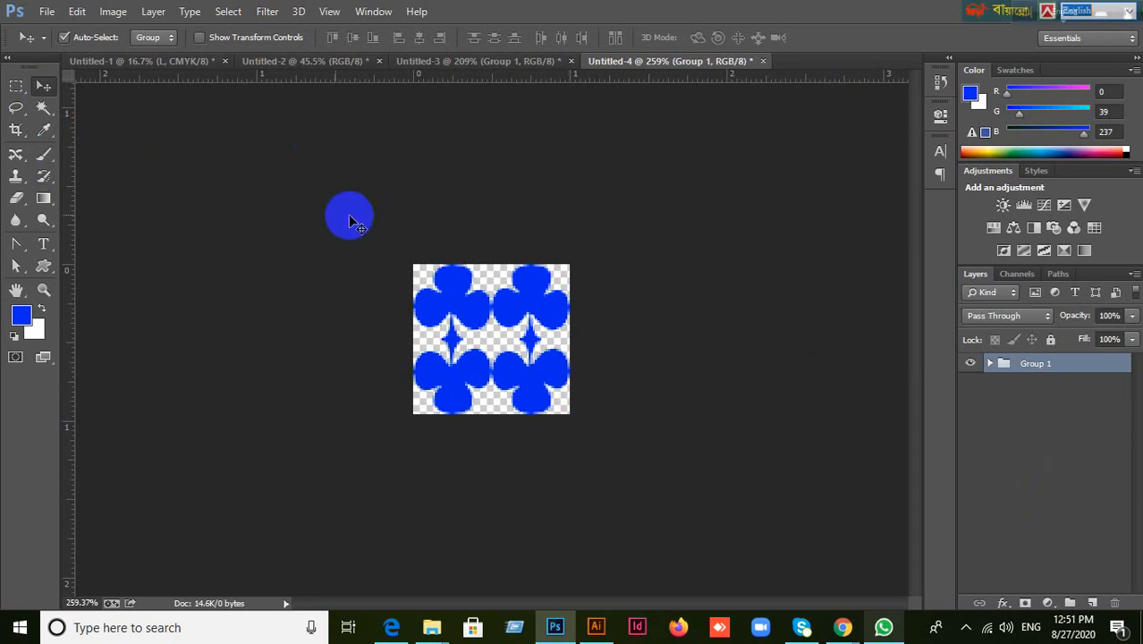
pyautogui.click(80, 14)
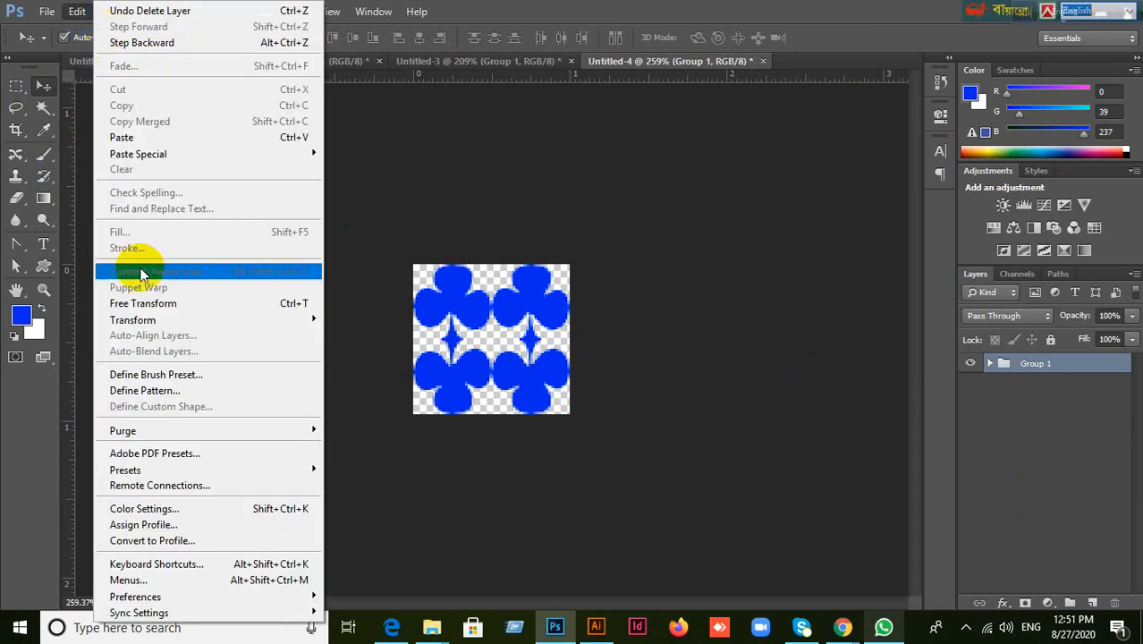
pyautogui.click(143, 391)
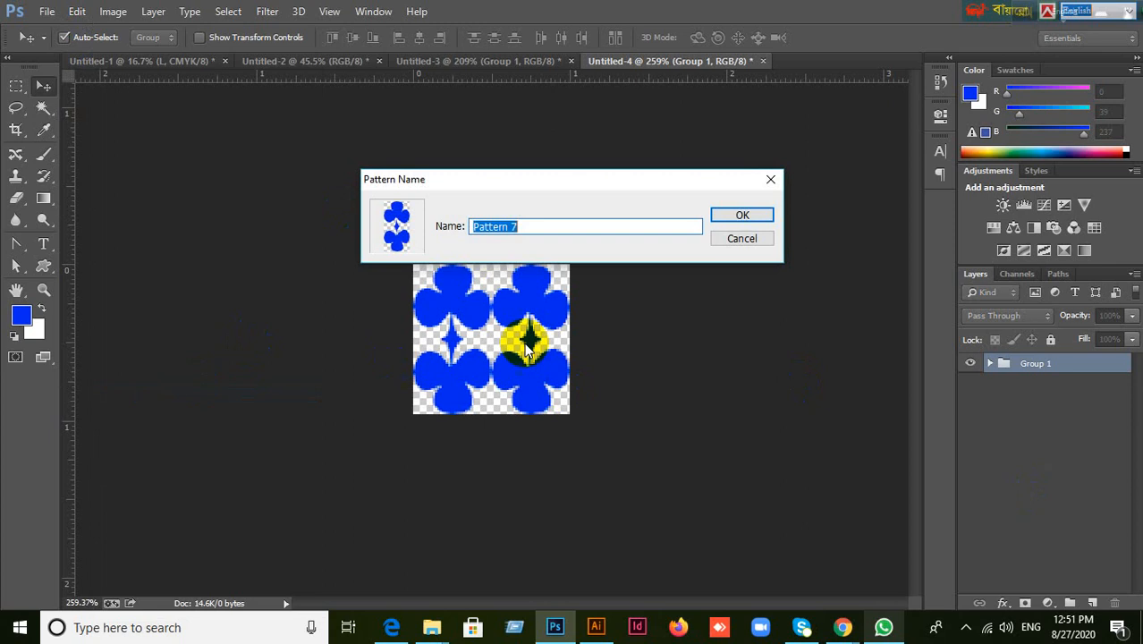
pyautogui.click(740, 216)
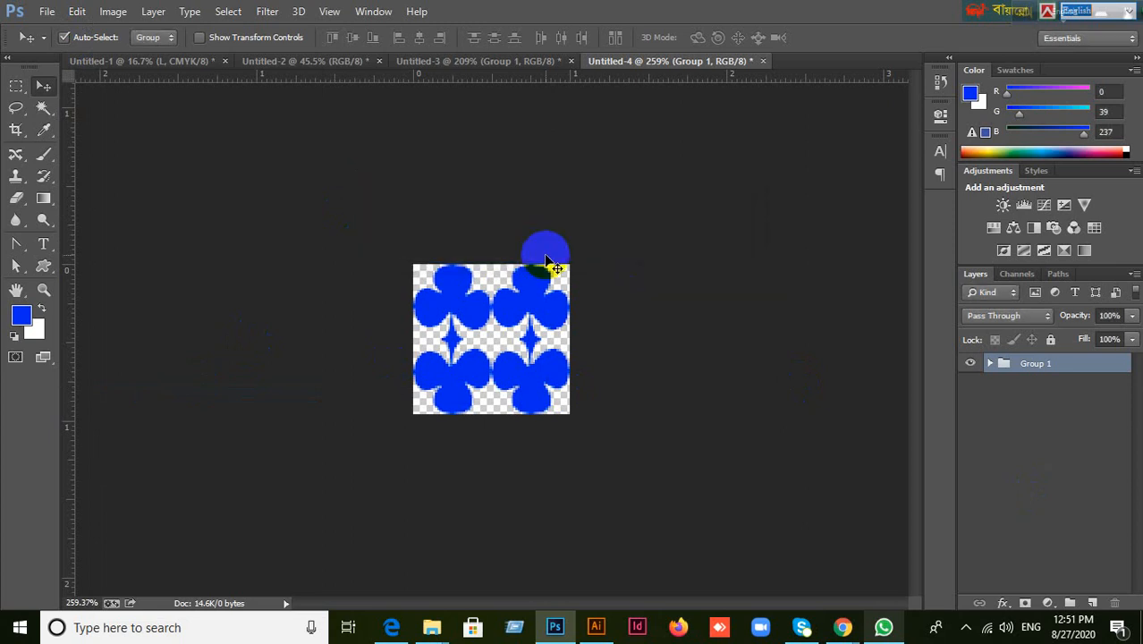
# Create a new 500 × 500 px document at 72 pixels/inch in RGB Color with a white background.
pyautogui.click(48, 11)
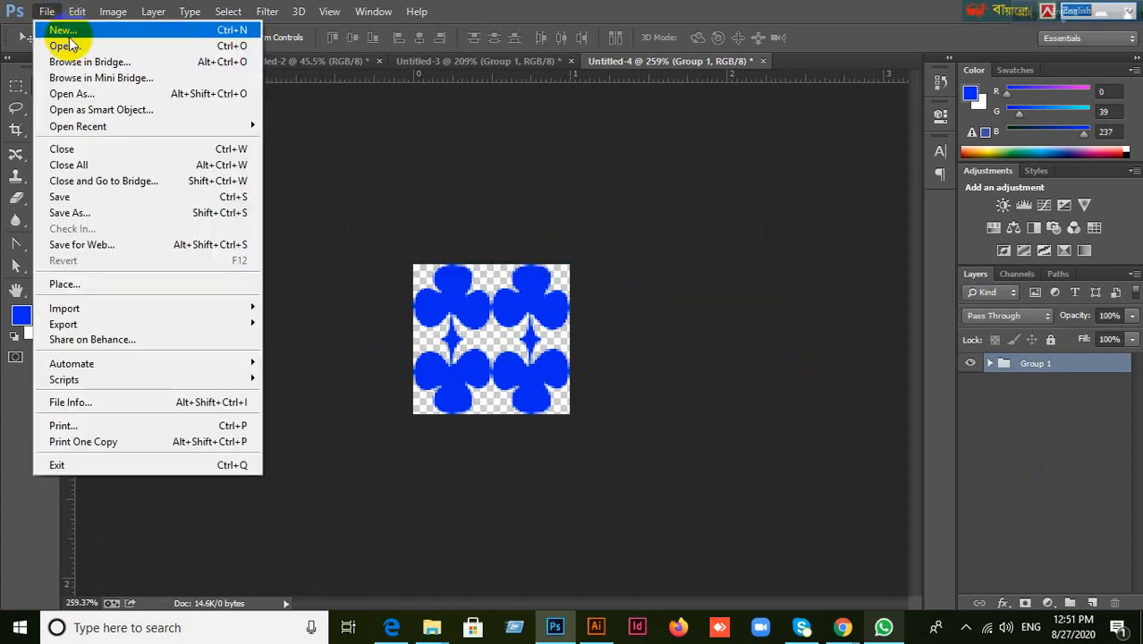
pyautogui.click(62, 30)
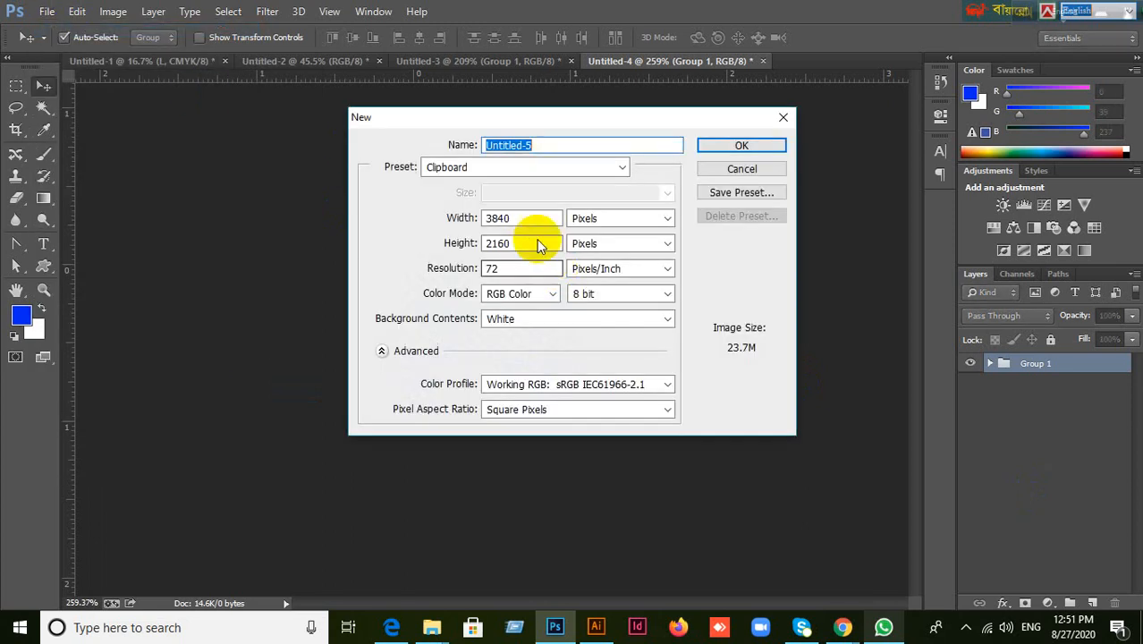
pyautogui.doubleClick(490, 218)
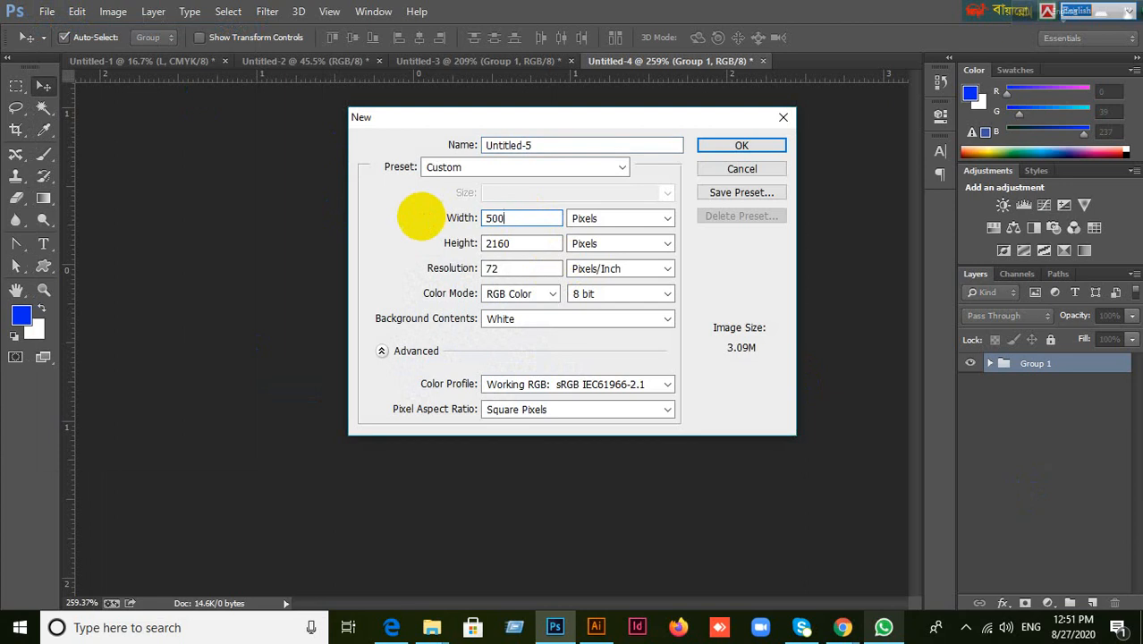
pyautogui.doubleClick(490, 244)
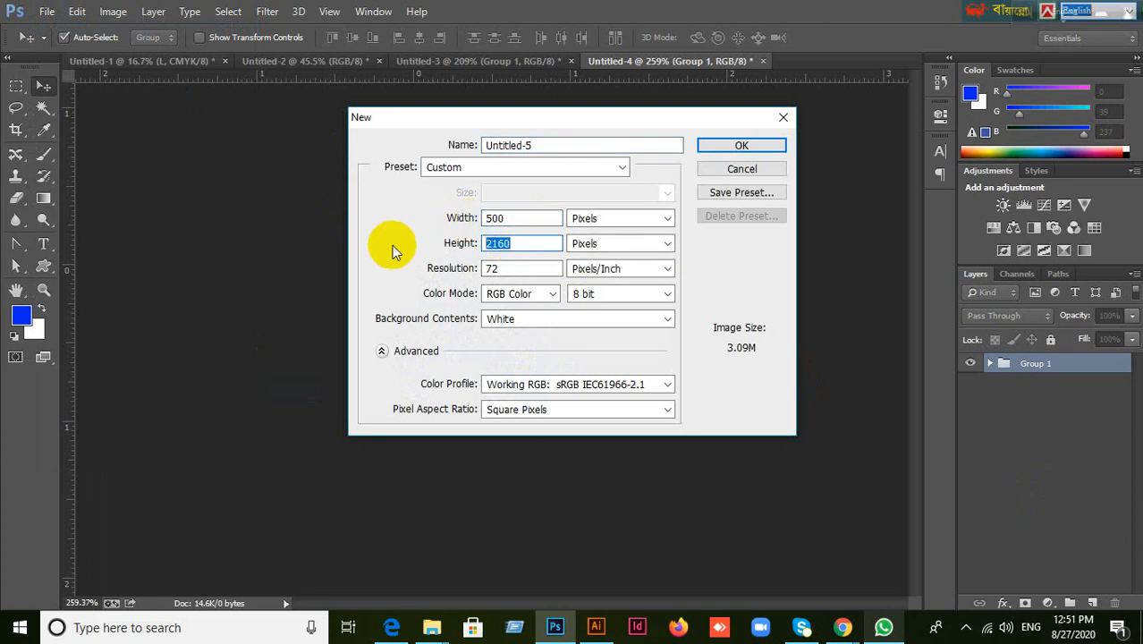
pyautogui.write('500')
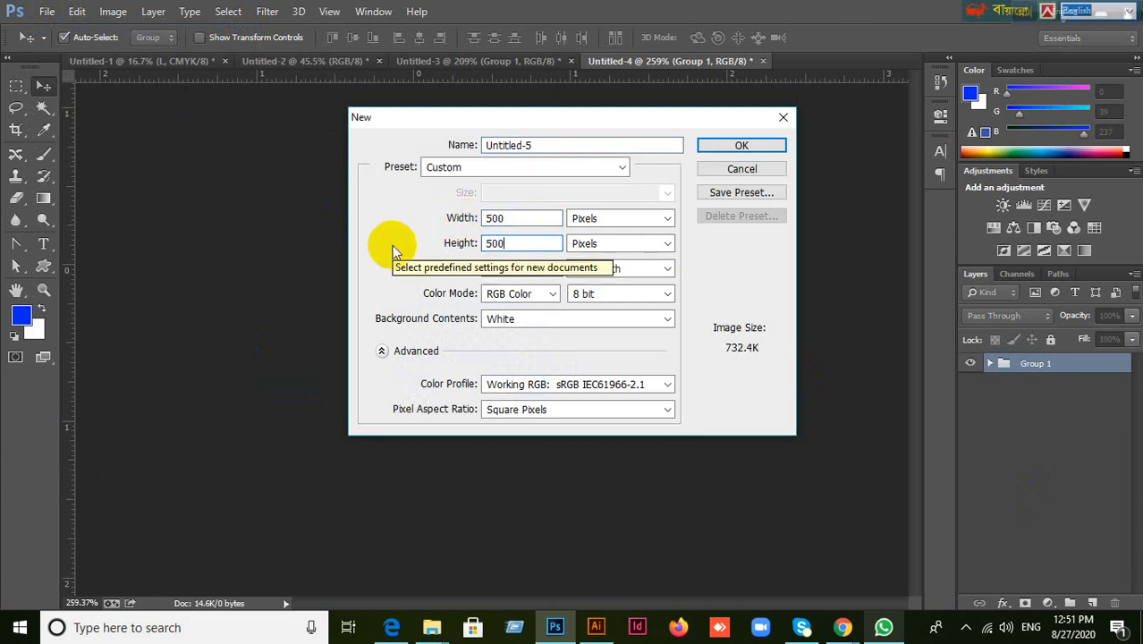
pyautogui.click(739, 146)
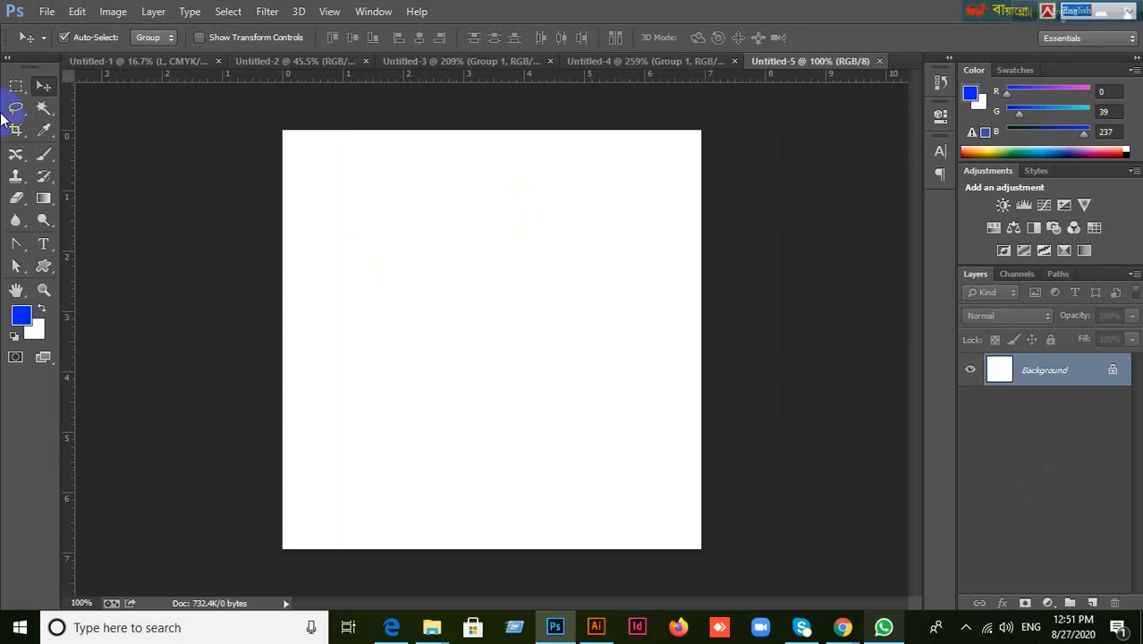
# Draw a blue rectangle shape of about 498 × 499 px from the canvas's upper-left corner to cover the white background.
pyautogui.moveTo(43, 266); pyautogui.dragTo(94, 263)
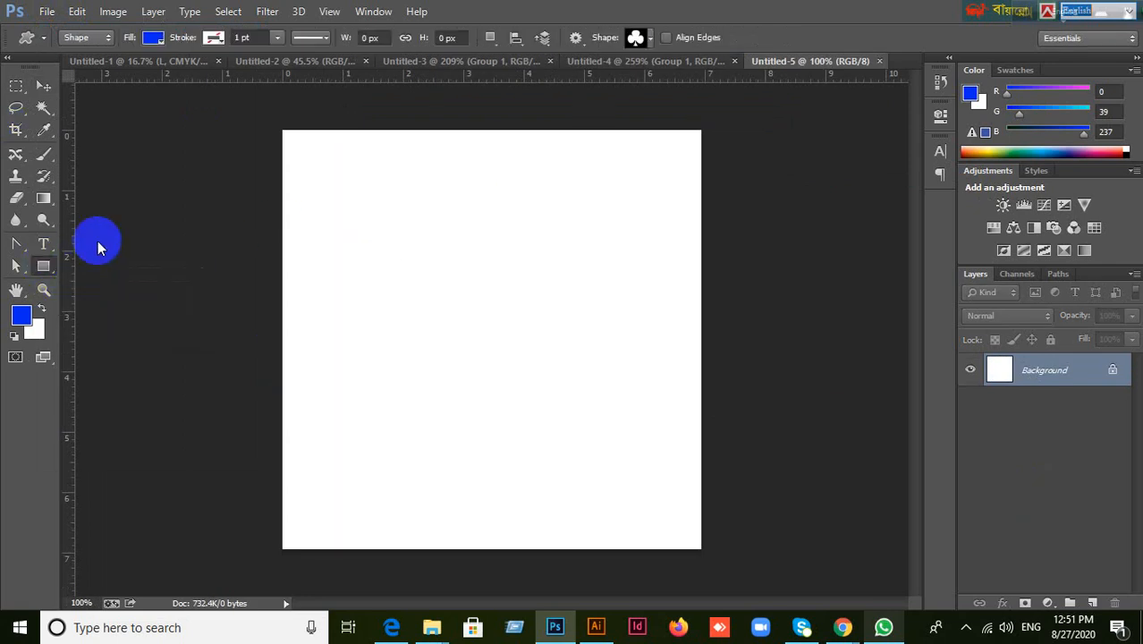
pyautogui.moveTo(282, 131); pyautogui.dragTo(699, 549)
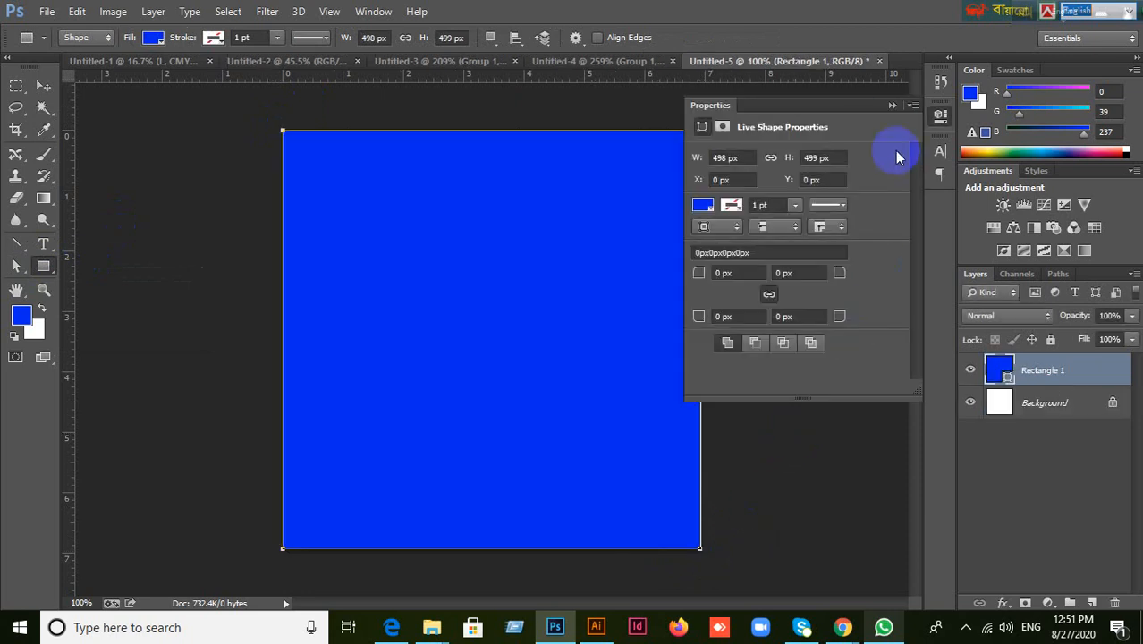
pyautogui.click(892, 105)
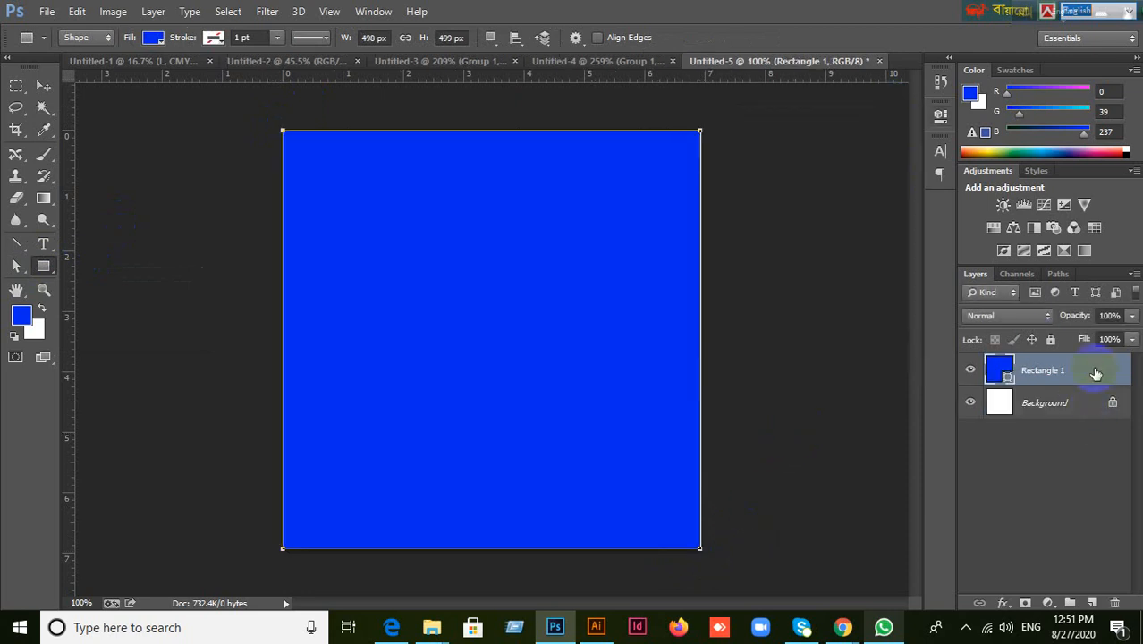
pyautogui.doubleClick(653, 437)
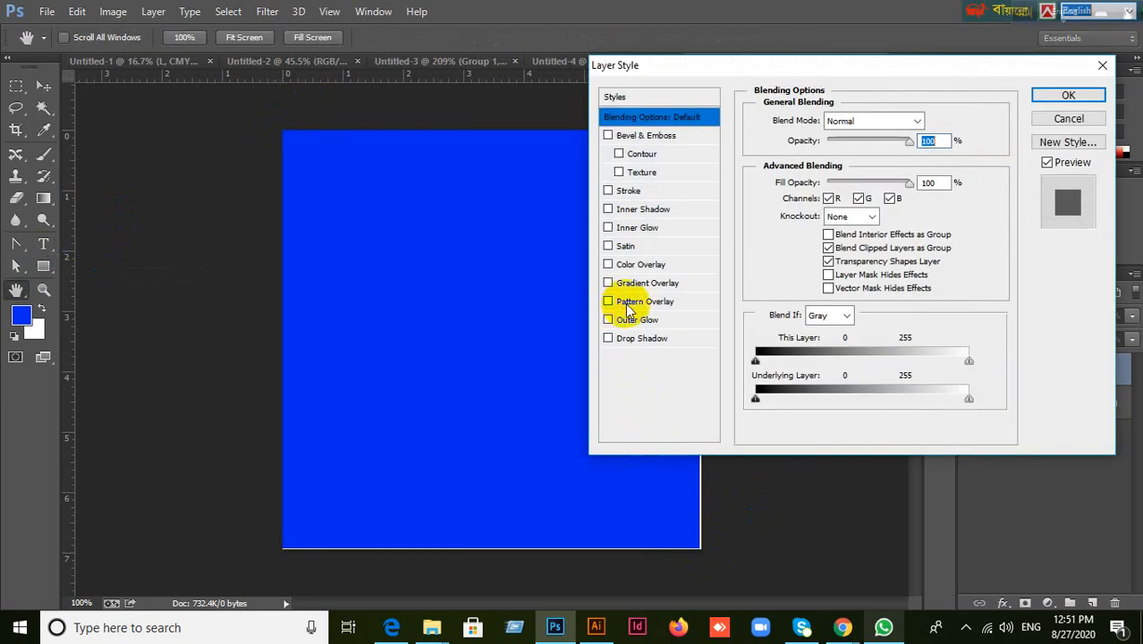
pyautogui.click(631, 303)
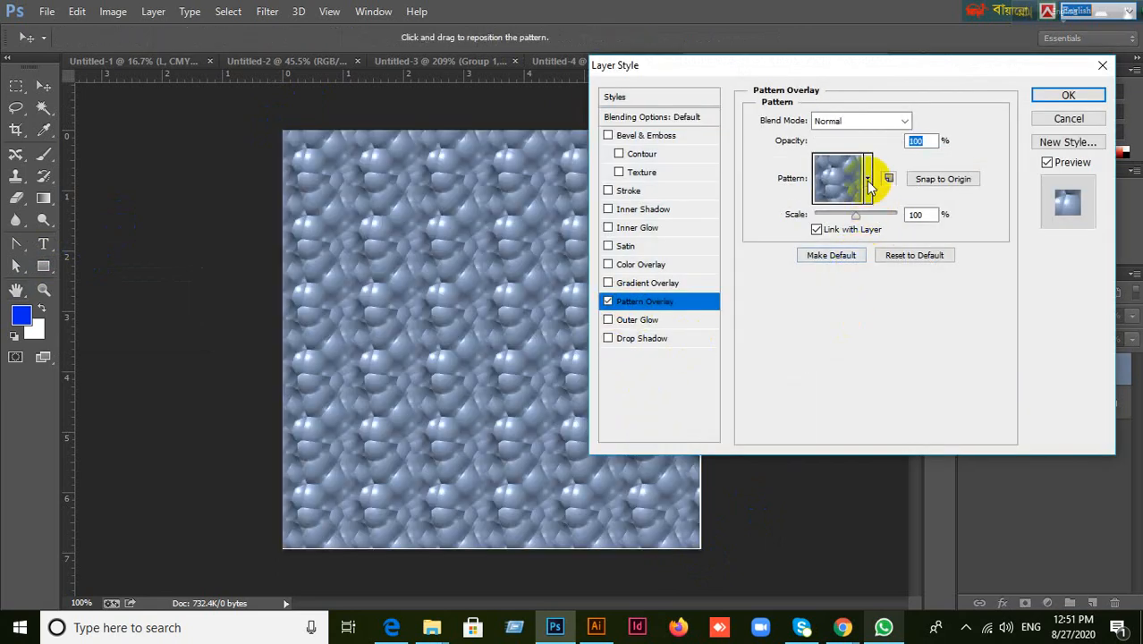
pyautogui.click(868, 182)
pyautogui.click(893, 310)
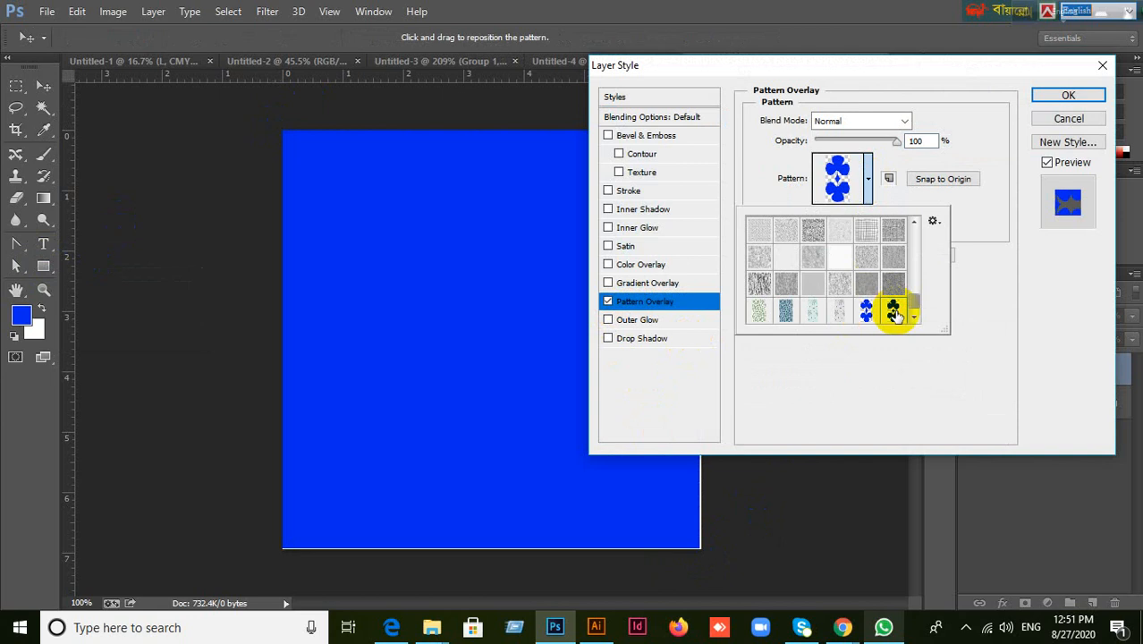
pyautogui.click(1069, 119)
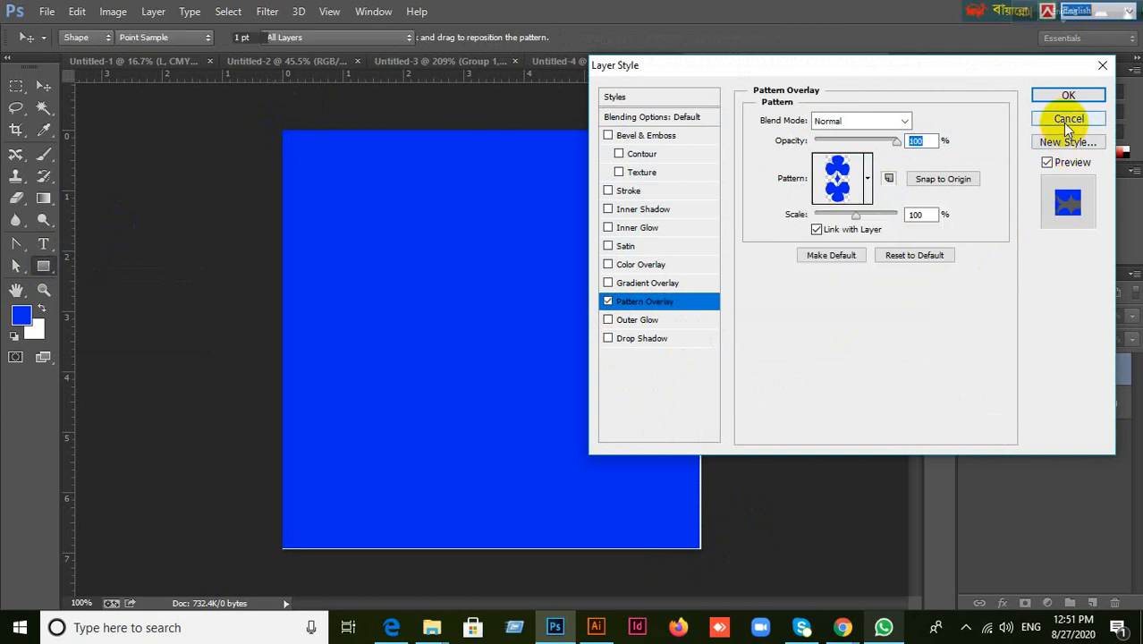
pyautogui.click(1069, 119)
# Change the rectangle's fill colour to red #ed0027.
pyautogui.doubleClick(1009, 379)
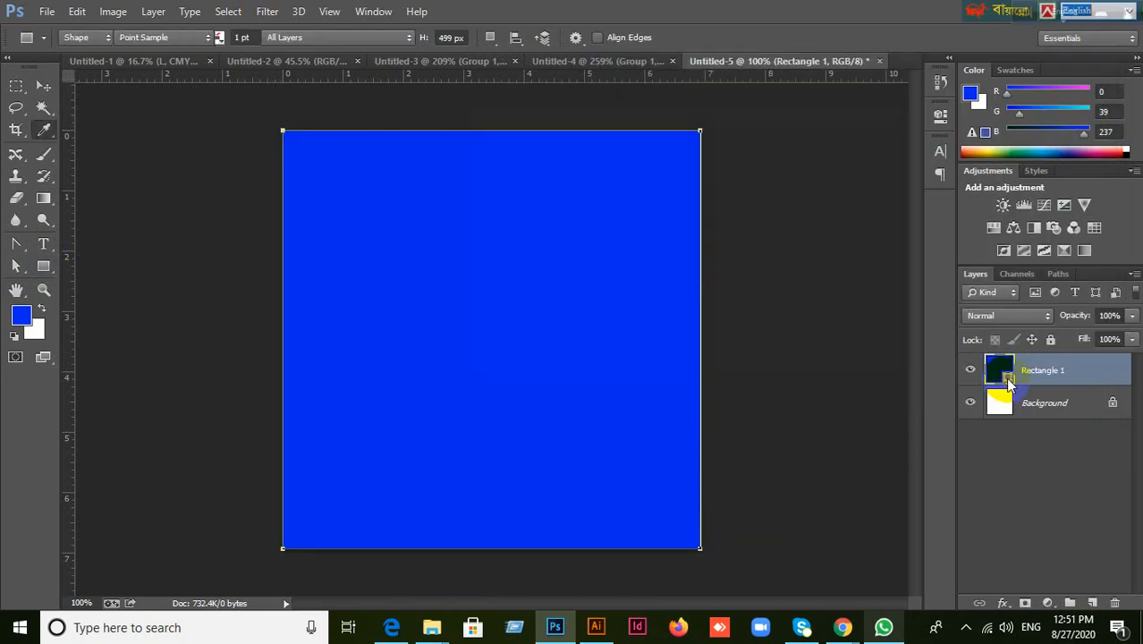
pyautogui.moveTo(689, 230); pyautogui.dragTo(703, 154)
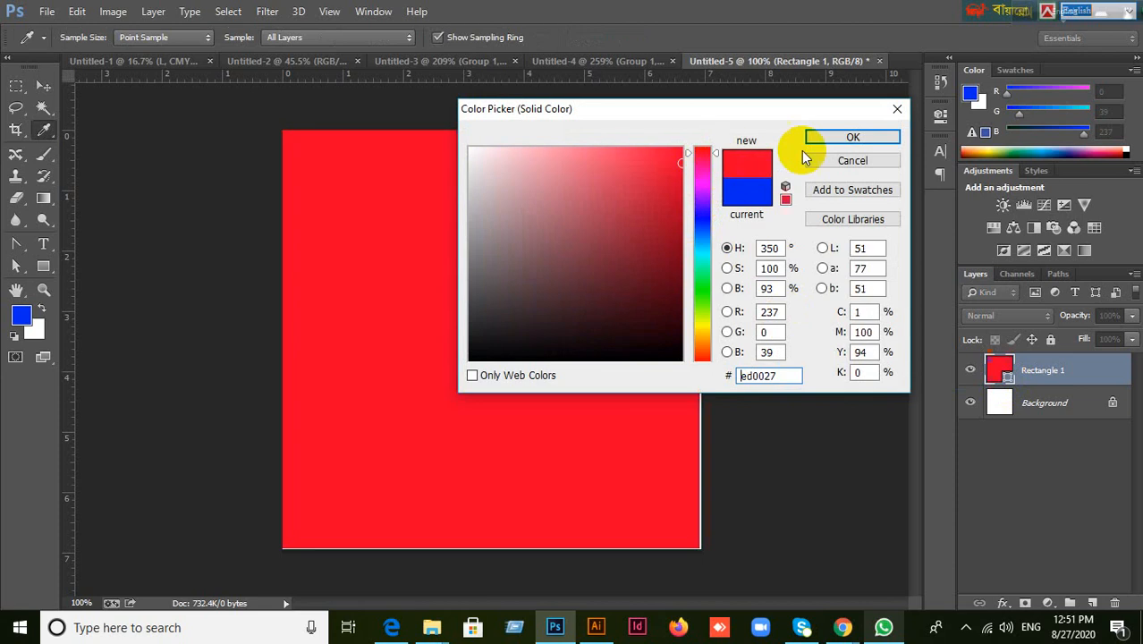
pyautogui.click(844, 141)
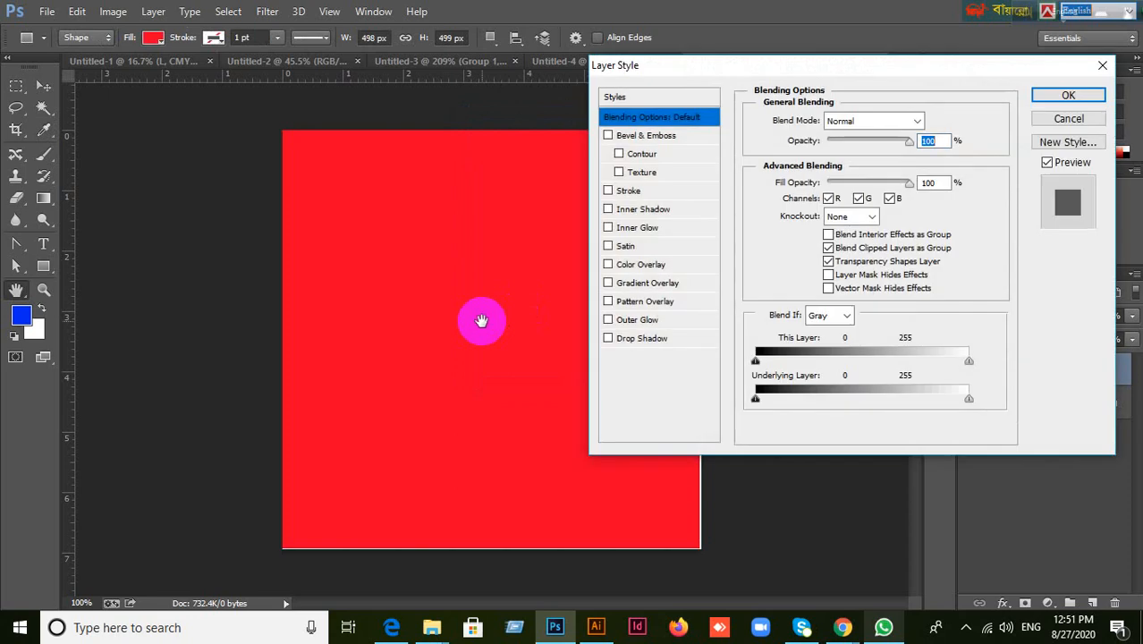
# Apply a Pattern Overlay to the red rectangle using the newly defined club pattern, in Normal mode at 100% opacity.
pyautogui.click(641, 302)
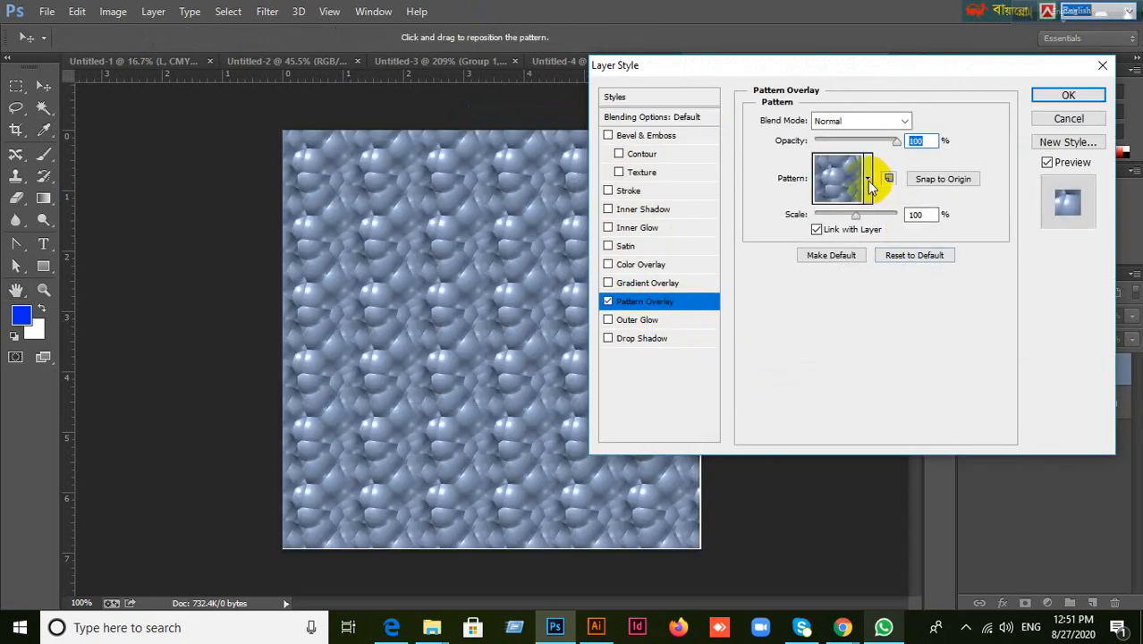
pyautogui.click(866, 180)
pyautogui.click(893, 309)
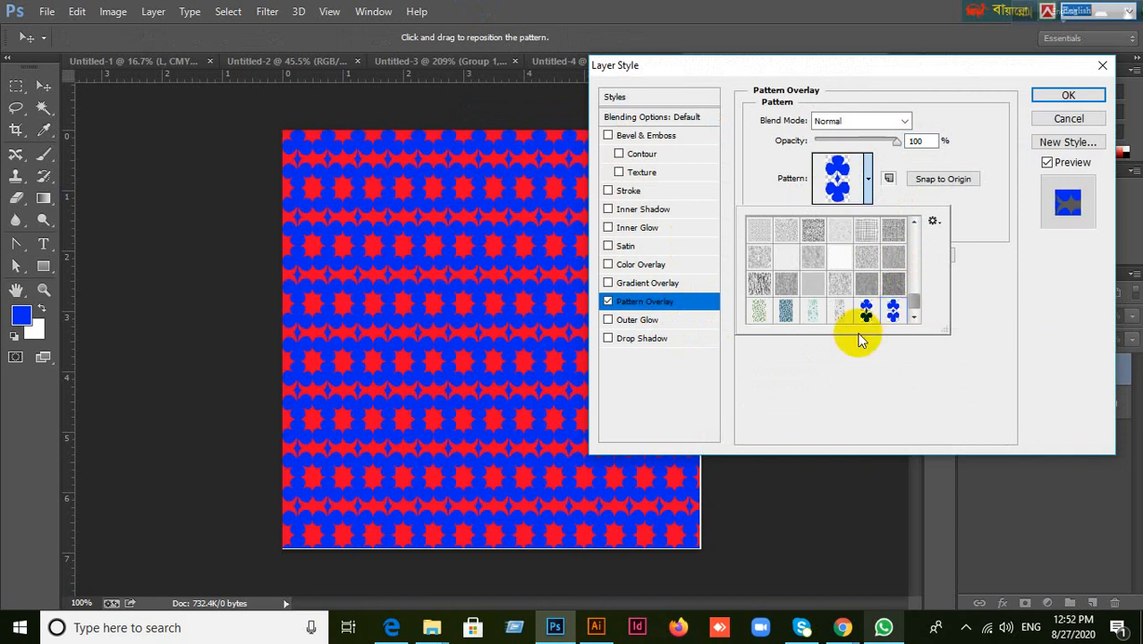
pyautogui.click(1060, 93)
pyautogui.press('Return')
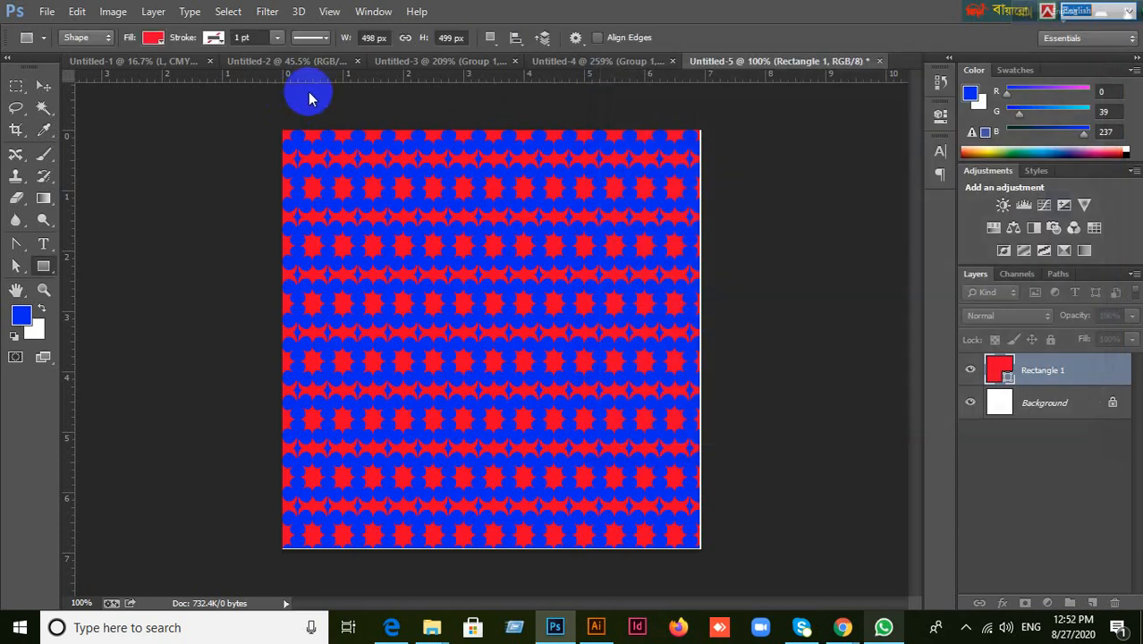
# In Untitled-3, expand the club group and select its four shape layers.
pyautogui.click(404, 67)
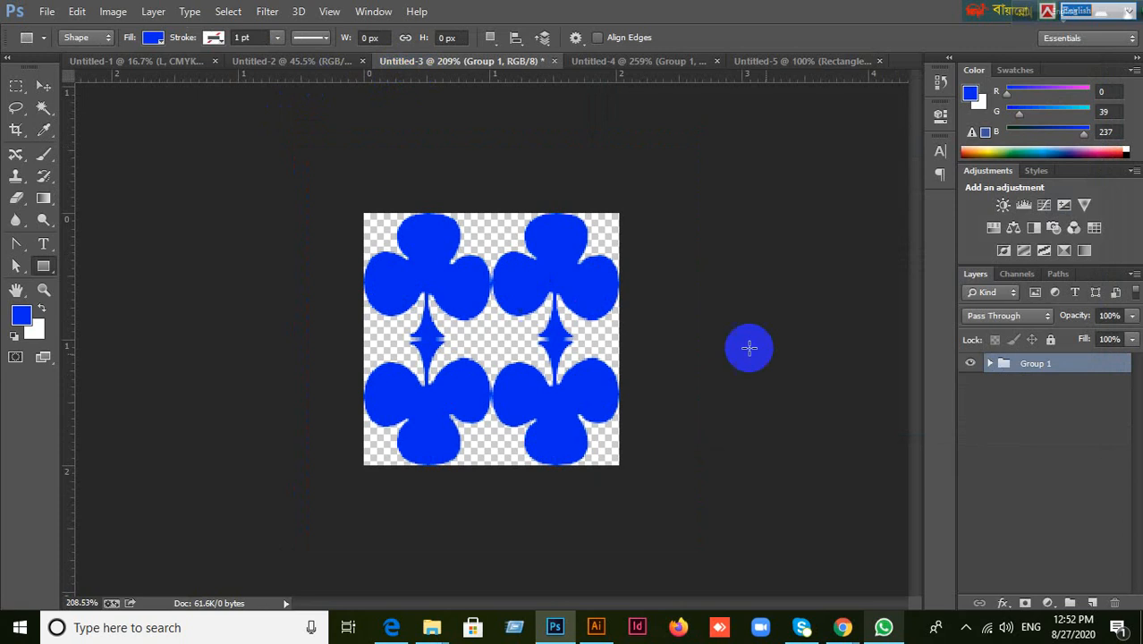
pyautogui.click(989, 363)
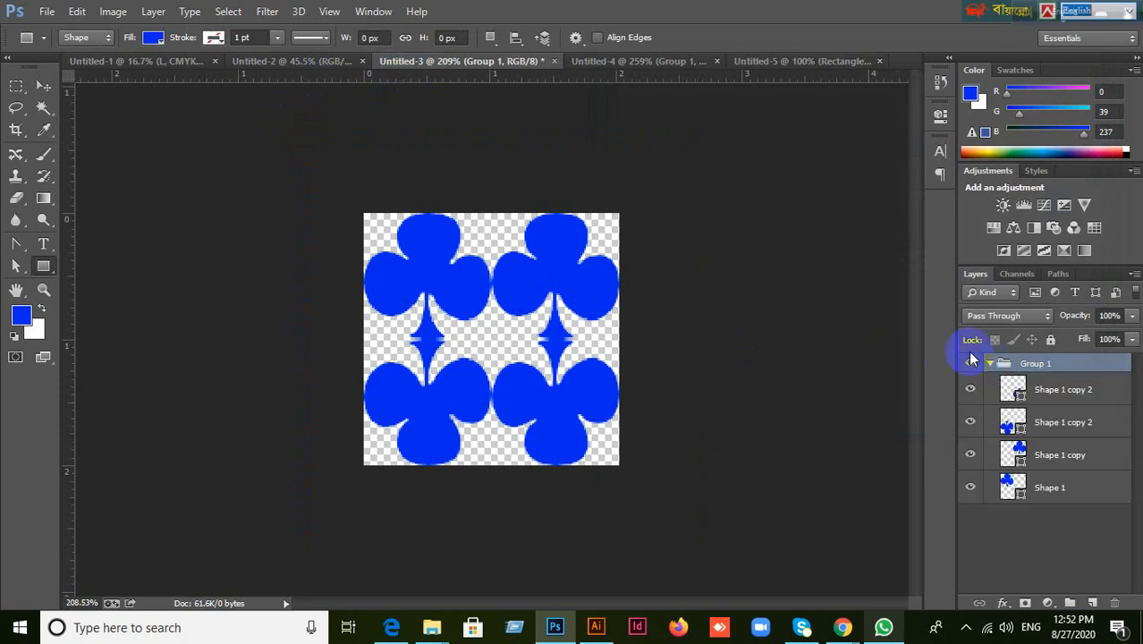
pyautogui.click(1071, 398)
pyautogui.keyDown('shift'); pyautogui.click(1065, 494); pyautogui.keyUp('shift')
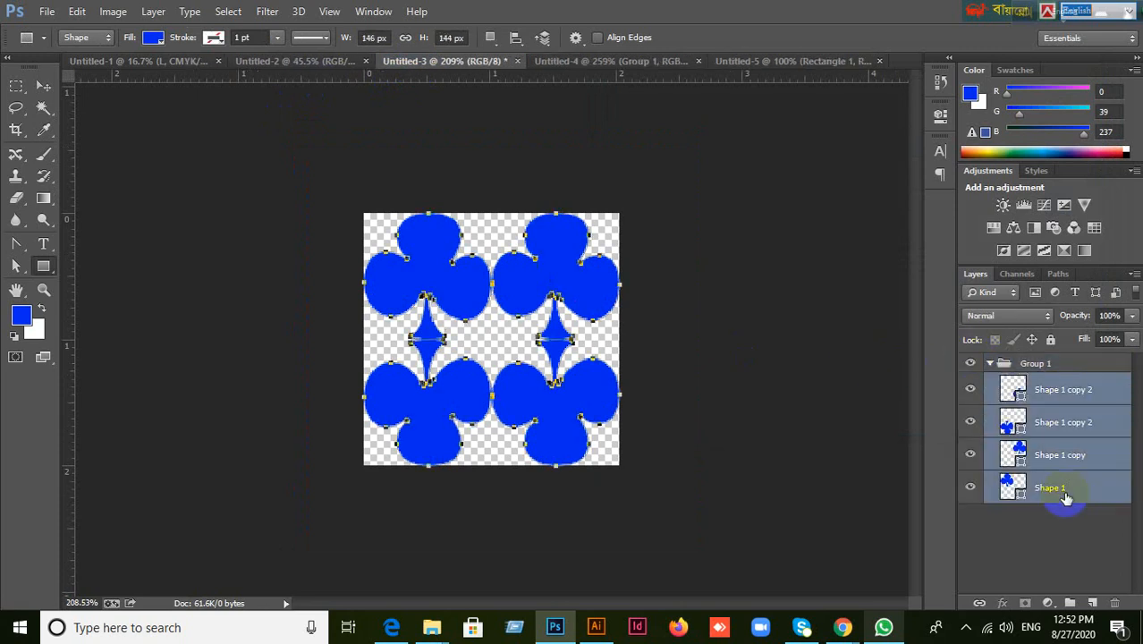
pyautogui.rightClick(1078, 446)
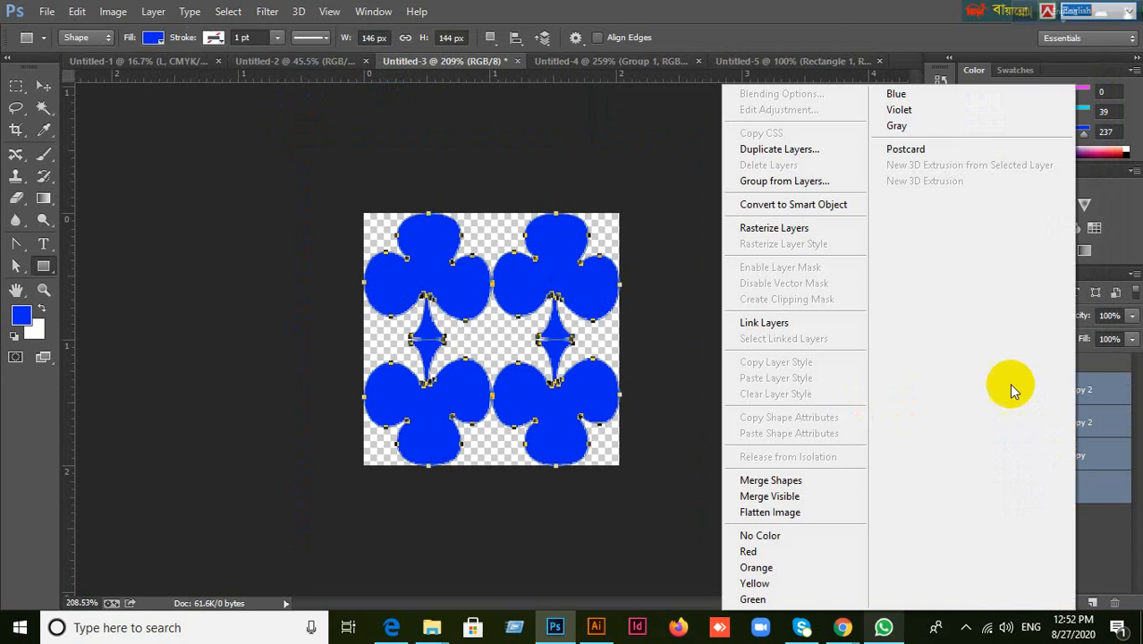
pyautogui.click(289, 68)
# Switch to Chrome, check the Google Meet call and go back to the Flower Patterns download page.
pyautogui.moveTo(842, 620)
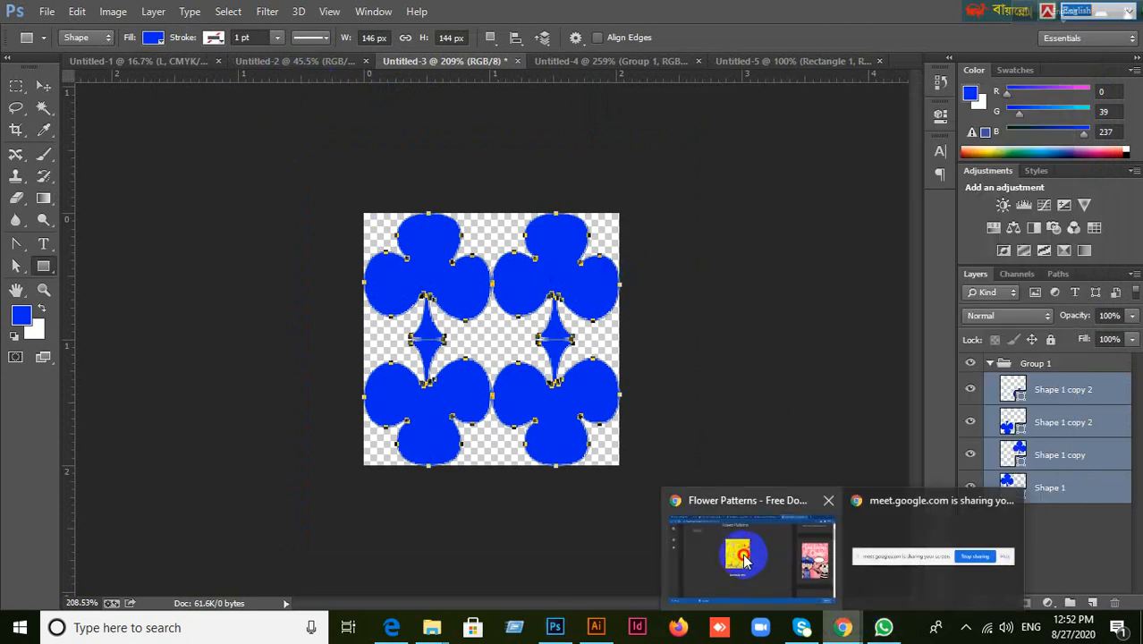
pyautogui.click(722, 543)
pyautogui.click(71, 14)
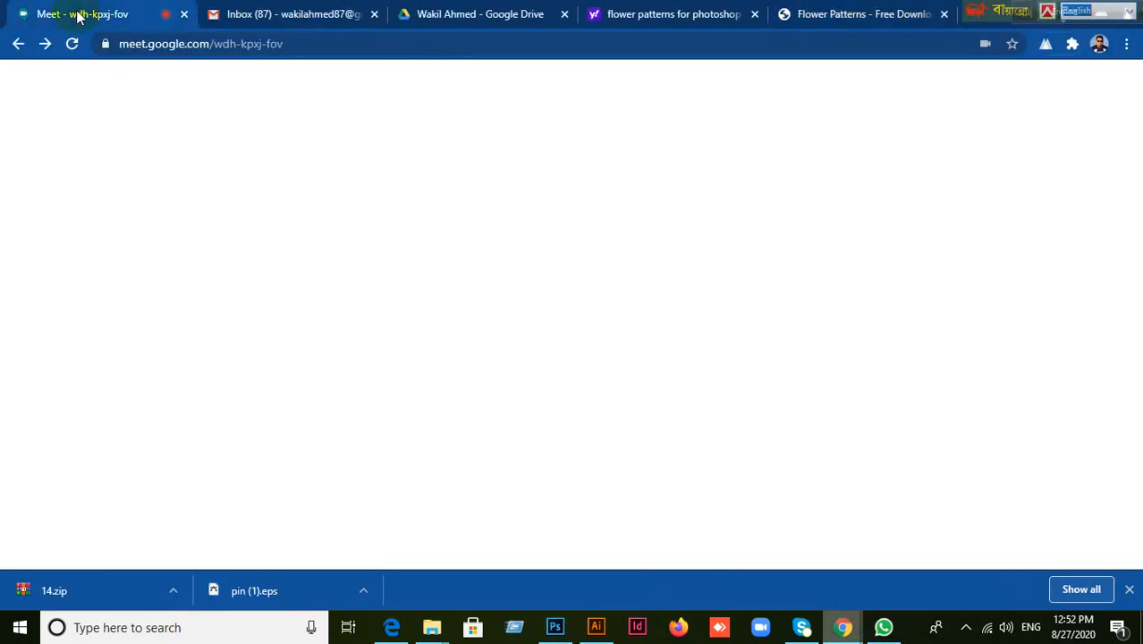
pyautogui.click(804, 79)
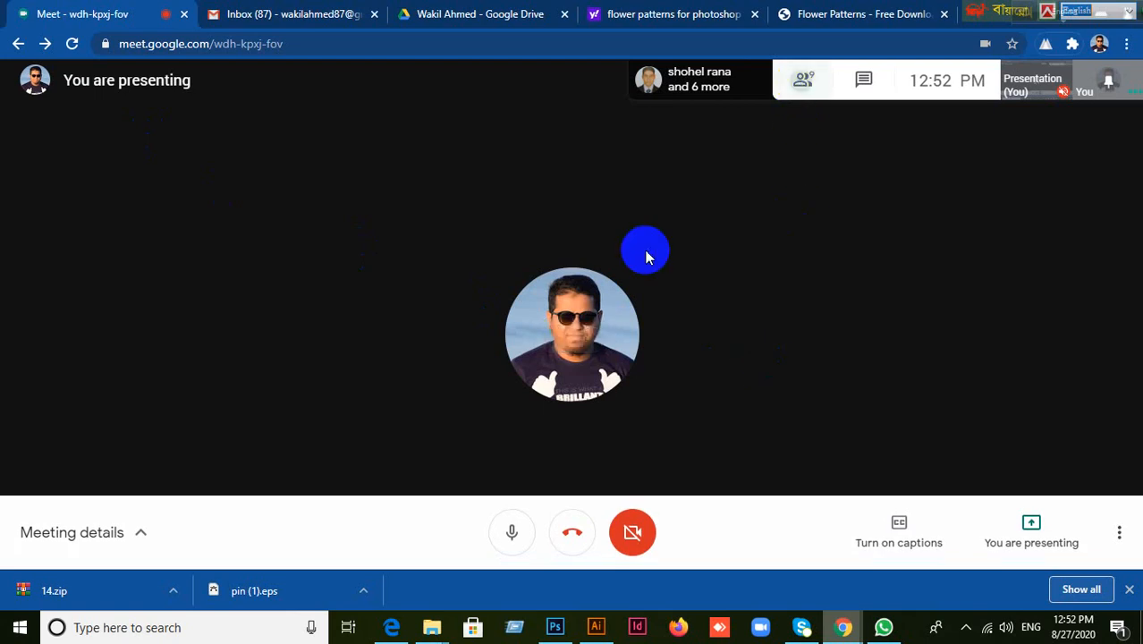
pyautogui.click(822, 14)
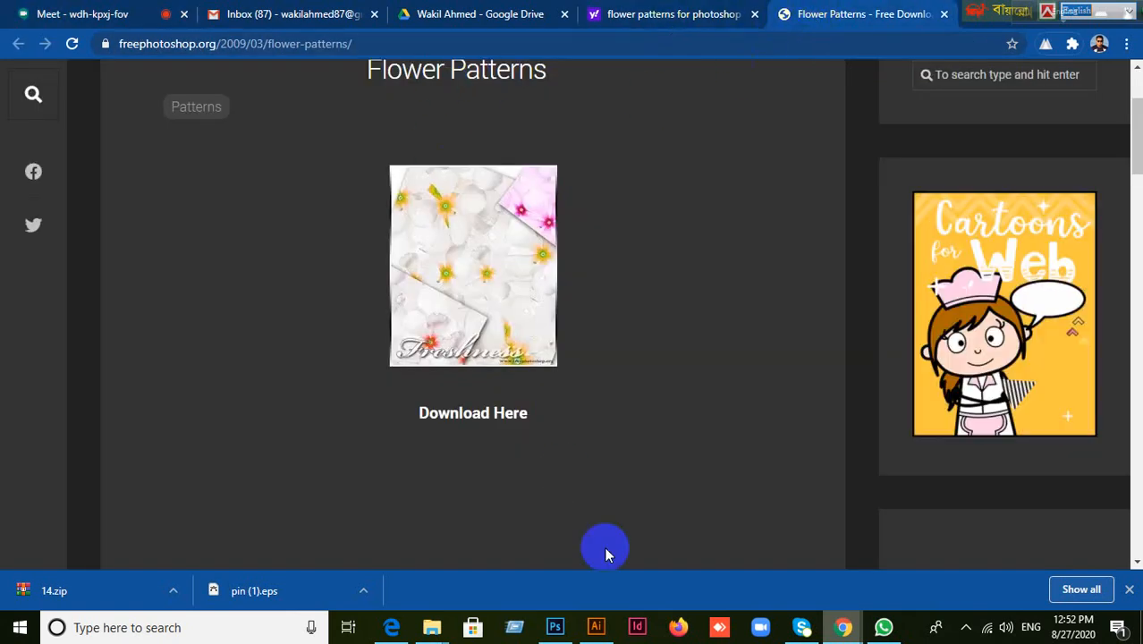
# Switch to Photoshop, select the four club shape layers in Untitled-3's Group 1 and define the artwork as a new pattern.
pyautogui.click(555, 627)
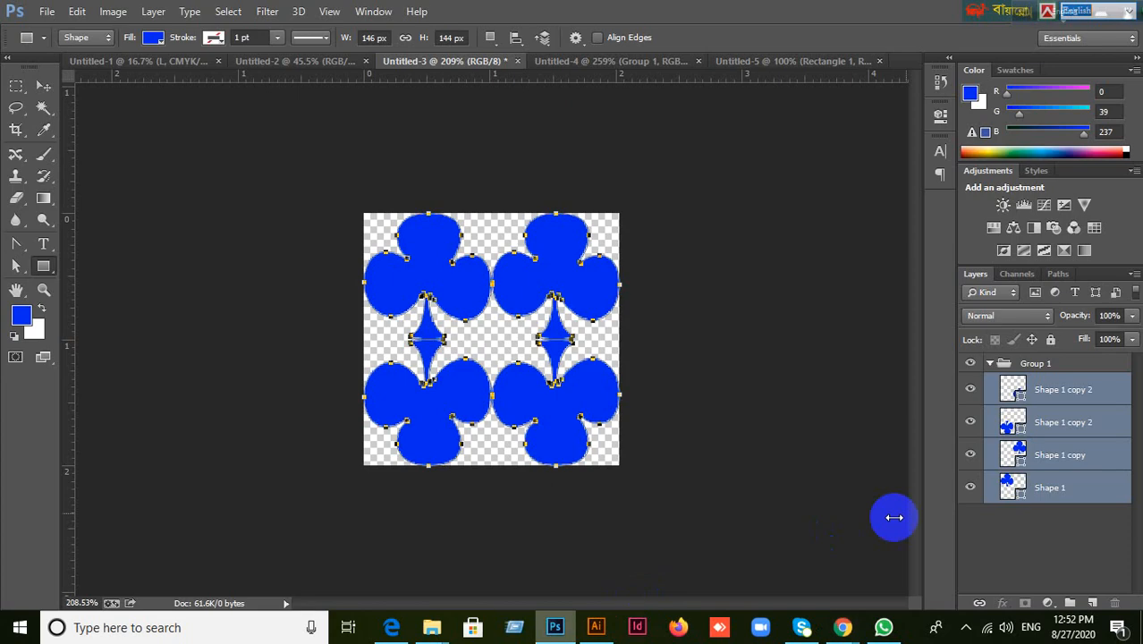
pyautogui.click(1070, 365)
pyautogui.click(990, 365)
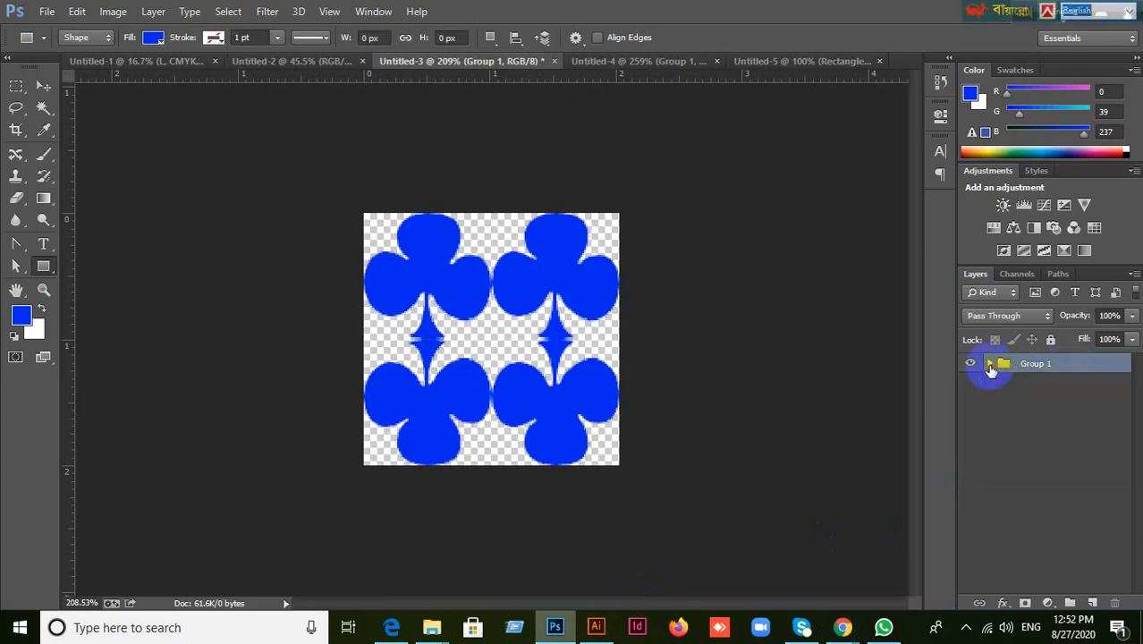
pyautogui.rightClick(1043, 363)
pyautogui.click(1064, 382)
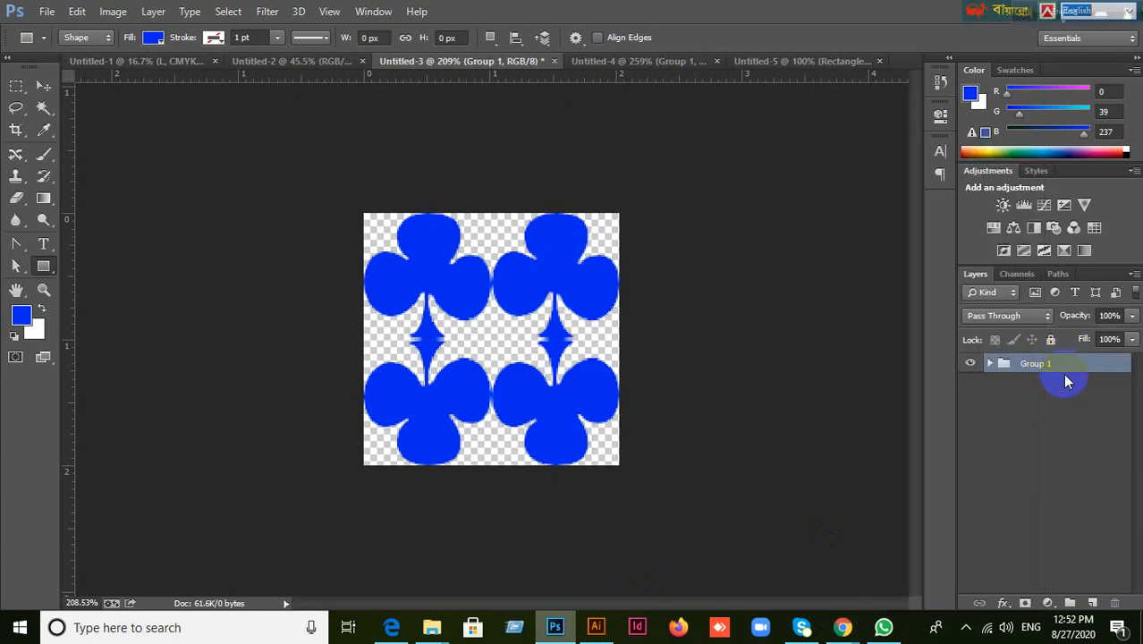
pyautogui.click(990, 364)
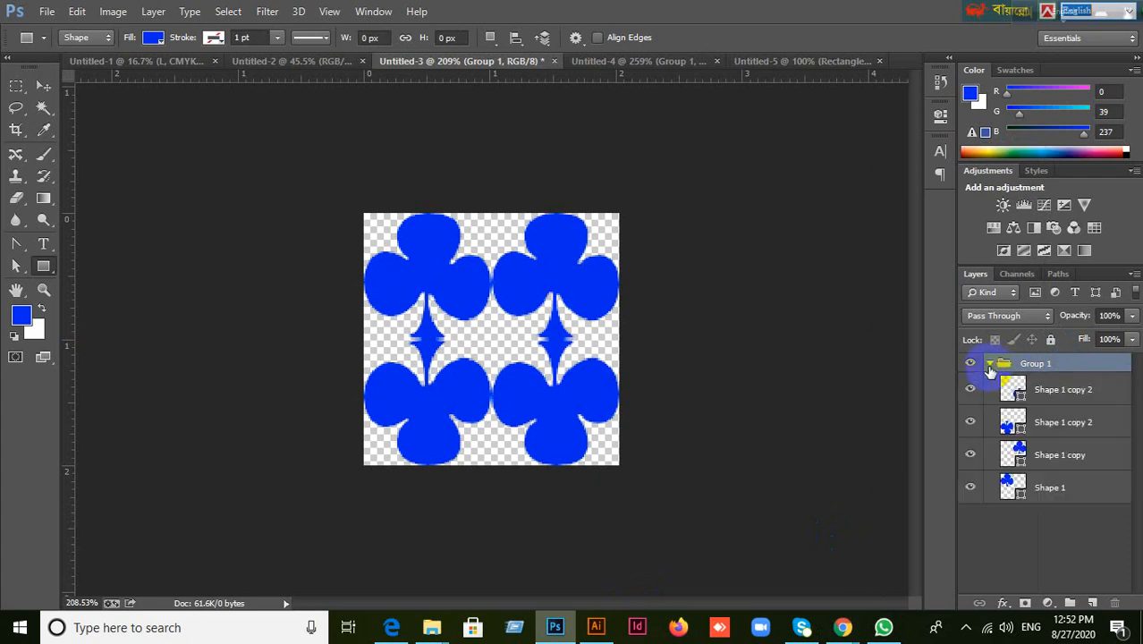
pyautogui.click(1039, 401)
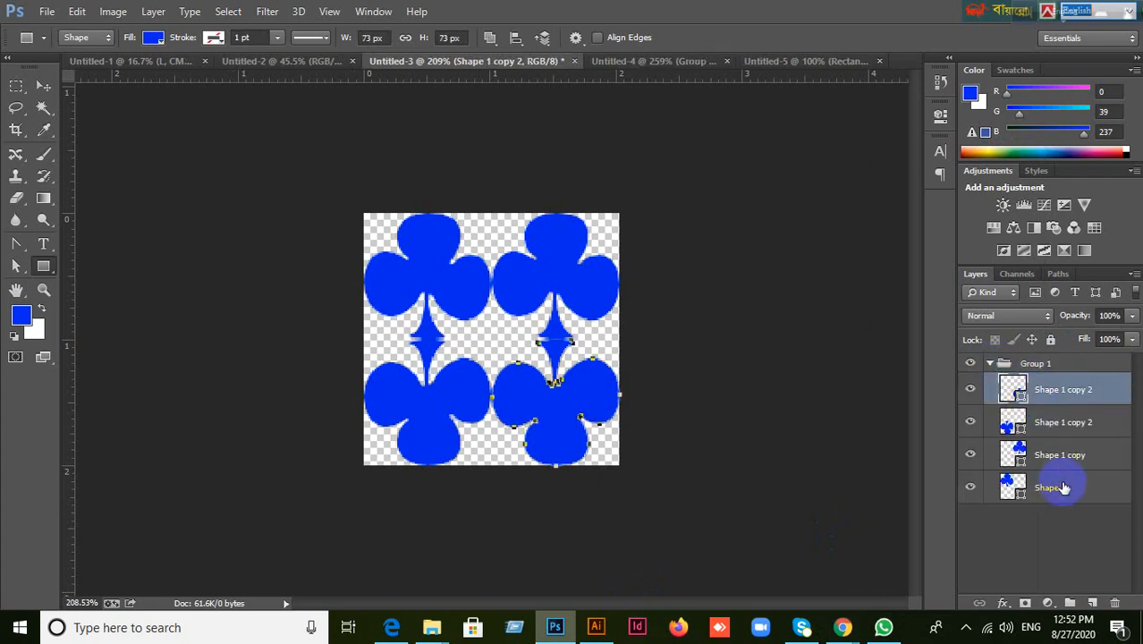
pyautogui.keyDown('shift'); pyautogui.click(1063, 487); pyautogui.keyUp('shift')
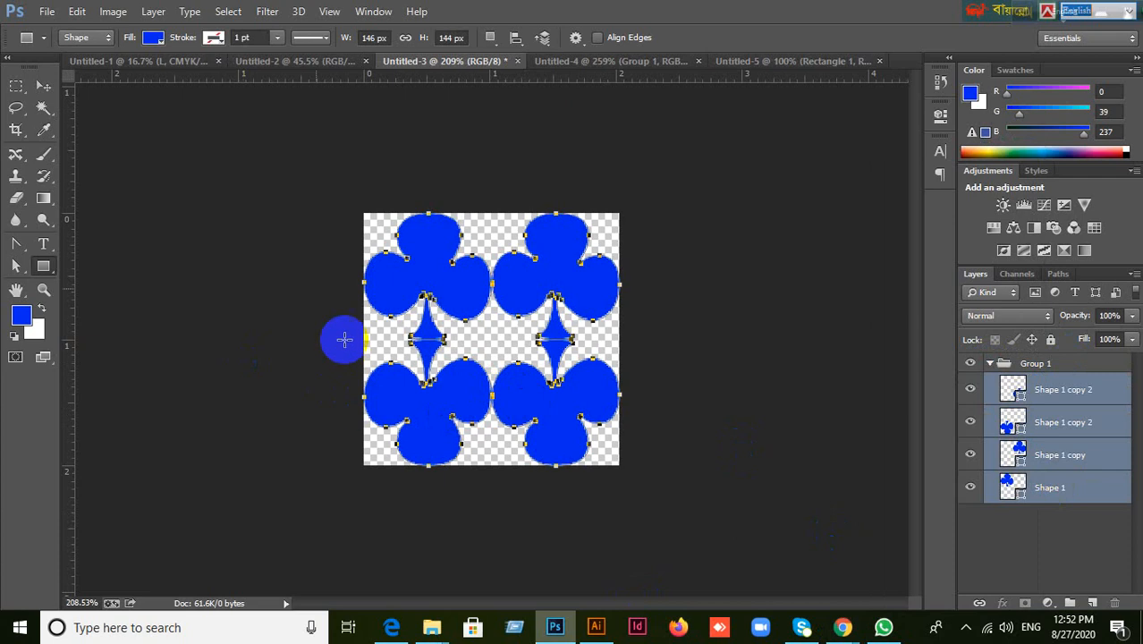
pyautogui.click(78, 12)
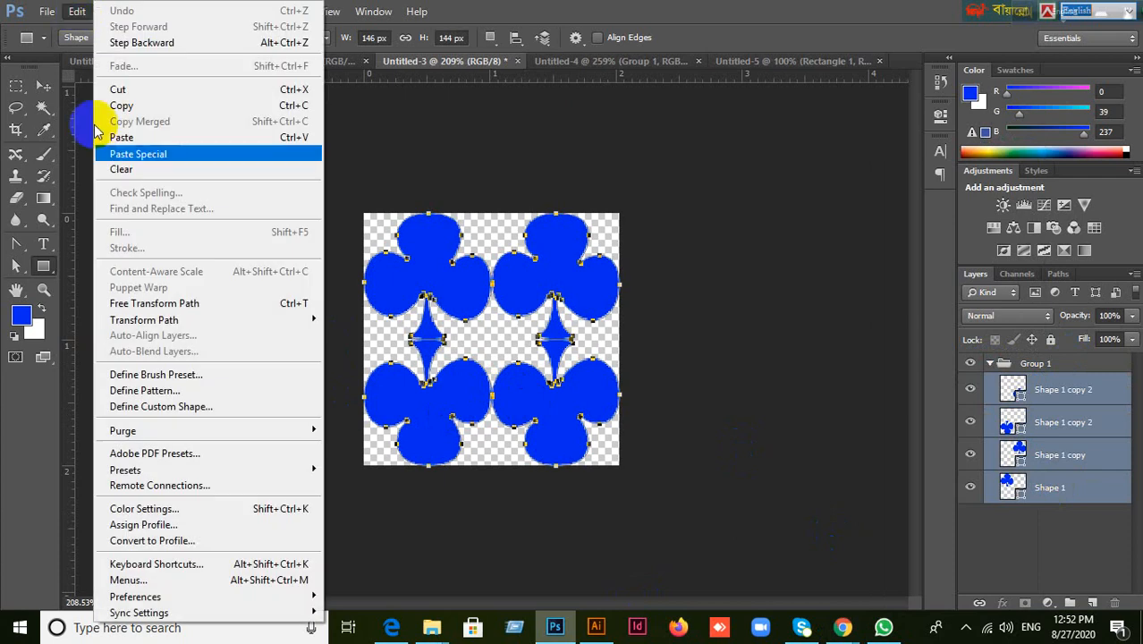
pyautogui.click(169, 401)
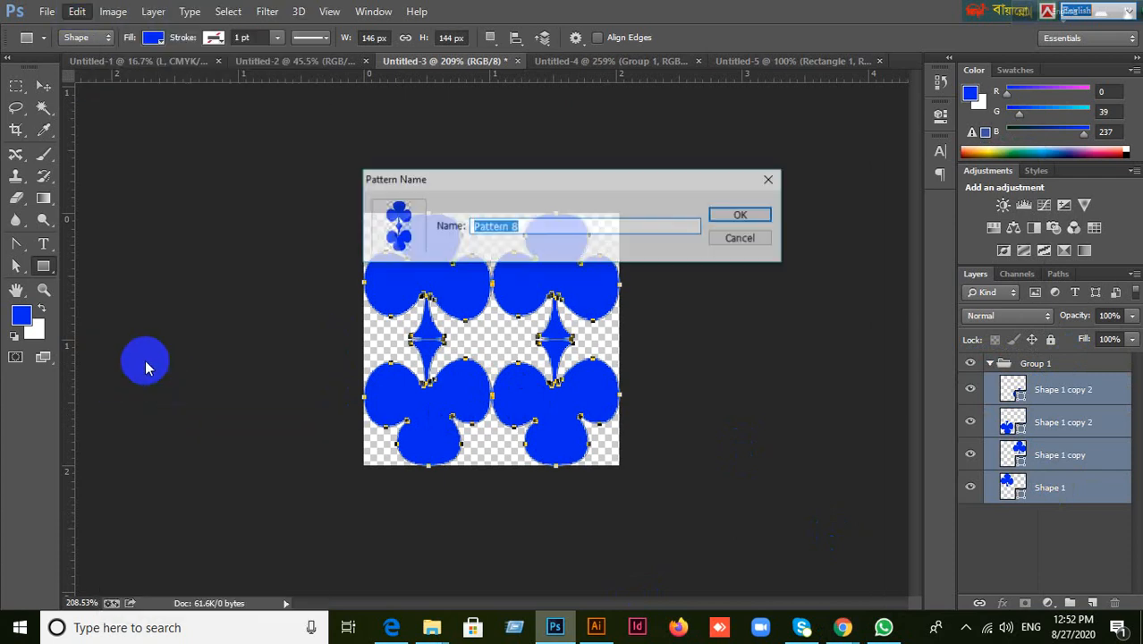
pyautogui.click(742, 215)
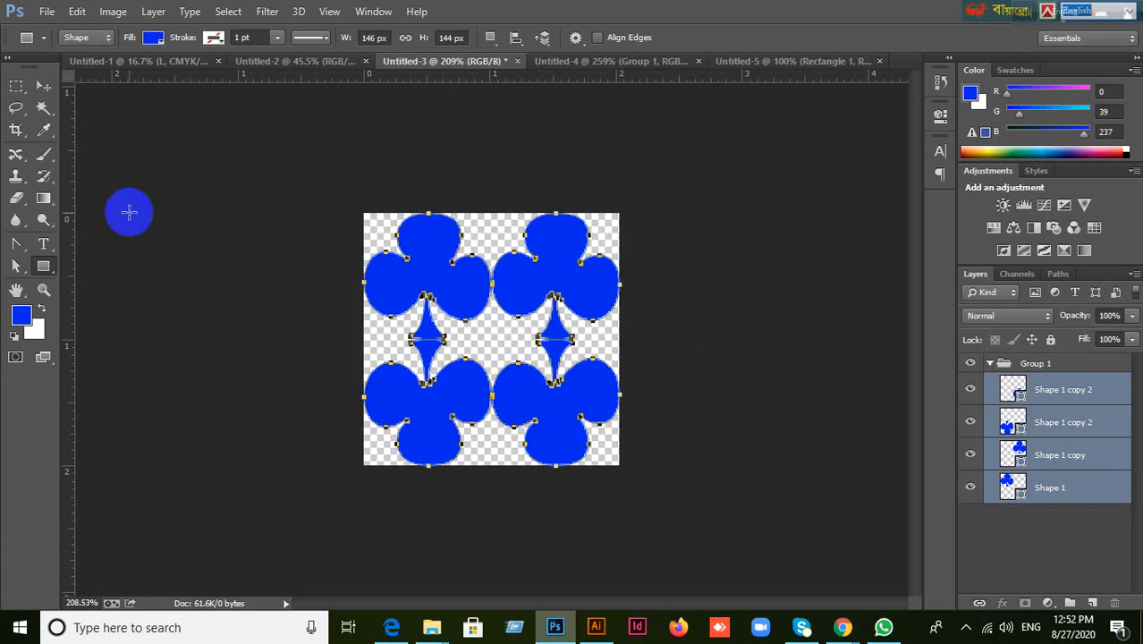
# In Untitled-5, undo the rectangle's Pattern Overlay while keeping its red fill.
pyautogui.click(42, 86)
pyautogui.click(787, 61)
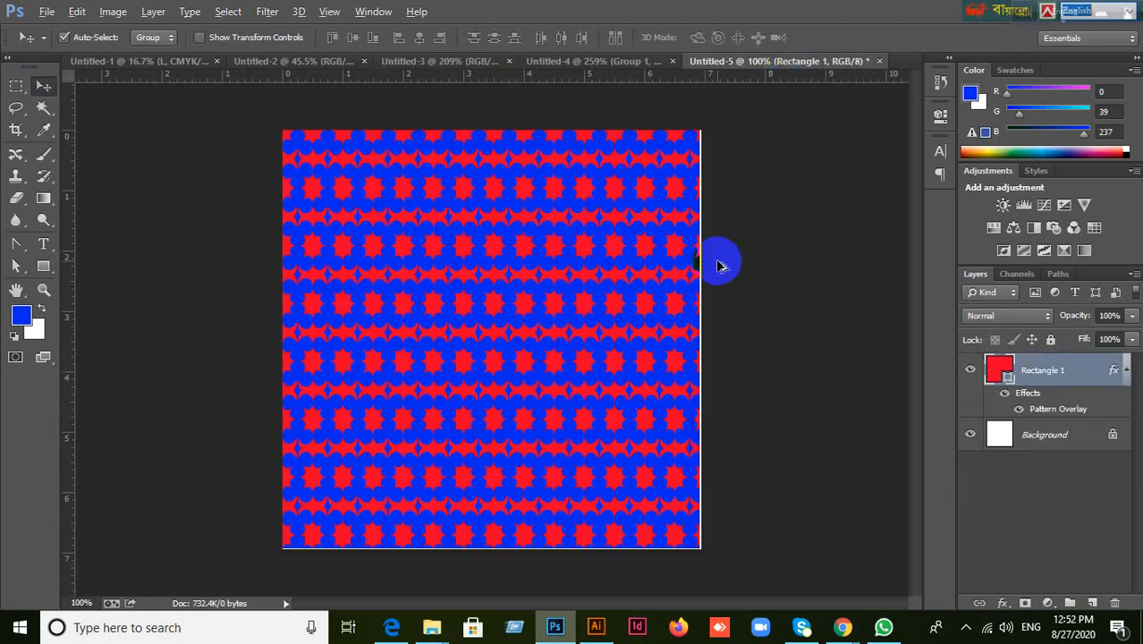
pyautogui.hotkey('ctrl', 'alt', 'z')
pyautogui.hotkey('ctrl', 'alt', 'z')
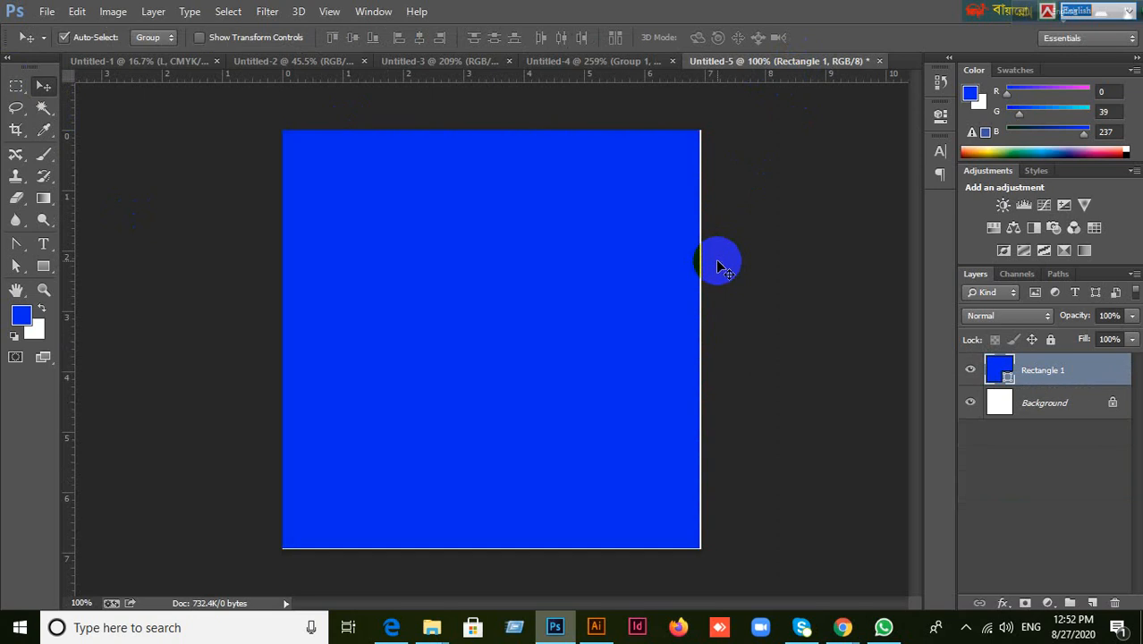
pyautogui.hotkey('ctrl', 'shift', 'z')
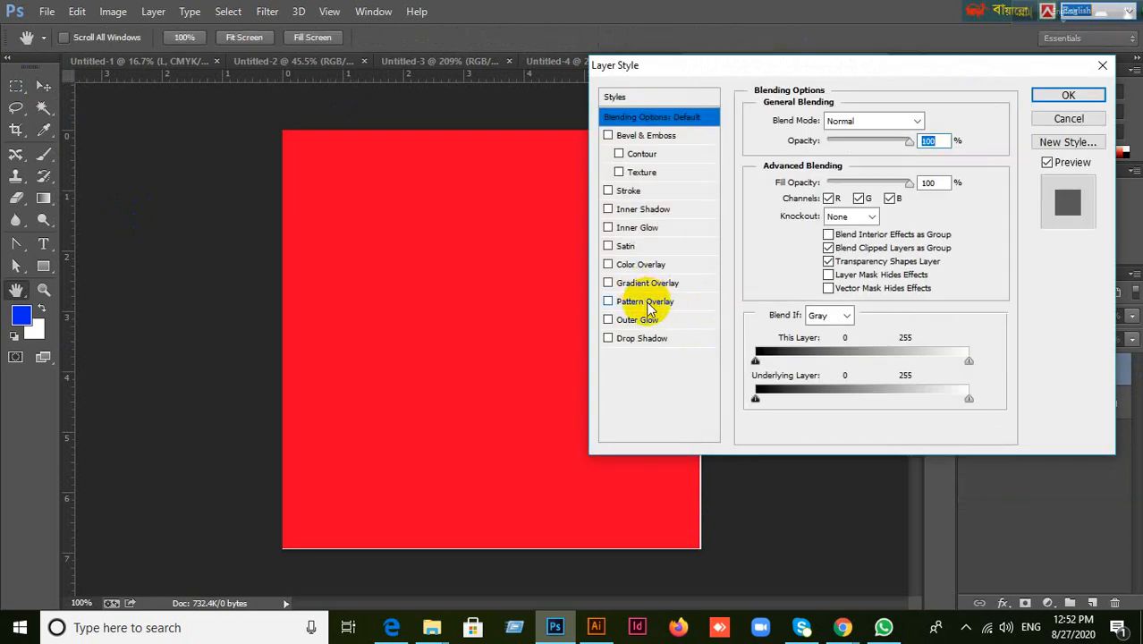
# Try the newest club pattern as a Pattern Overlay on the red rectangle at 21% scale, and cancel the layer style.
pyautogui.click(648, 304)
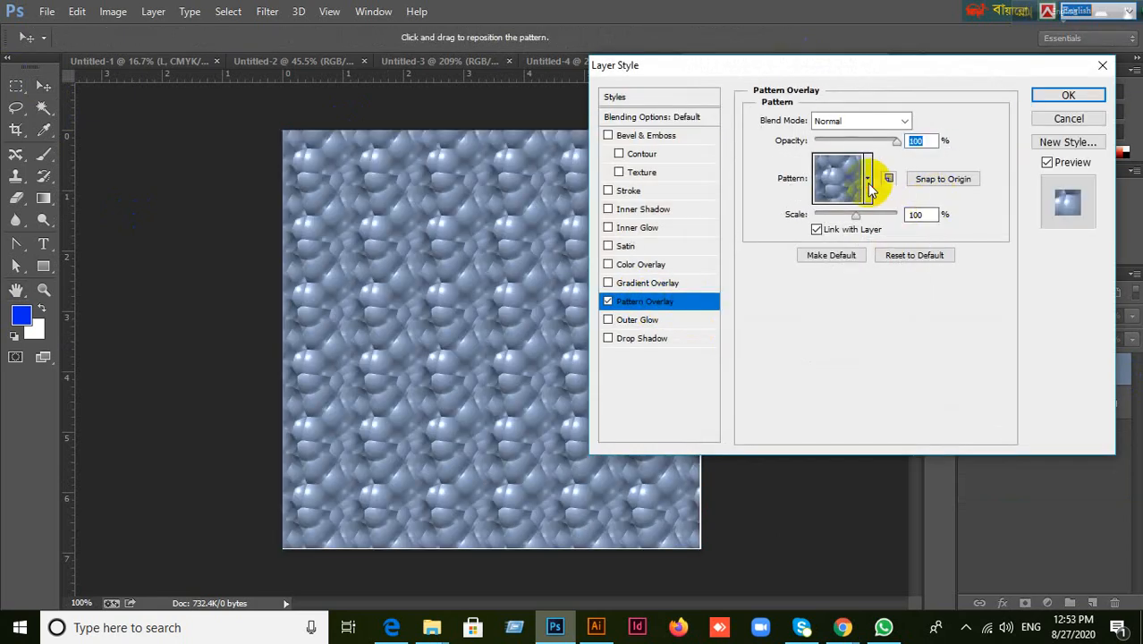
pyautogui.click(867, 179)
pyautogui.scroll(-3, 882, 286)
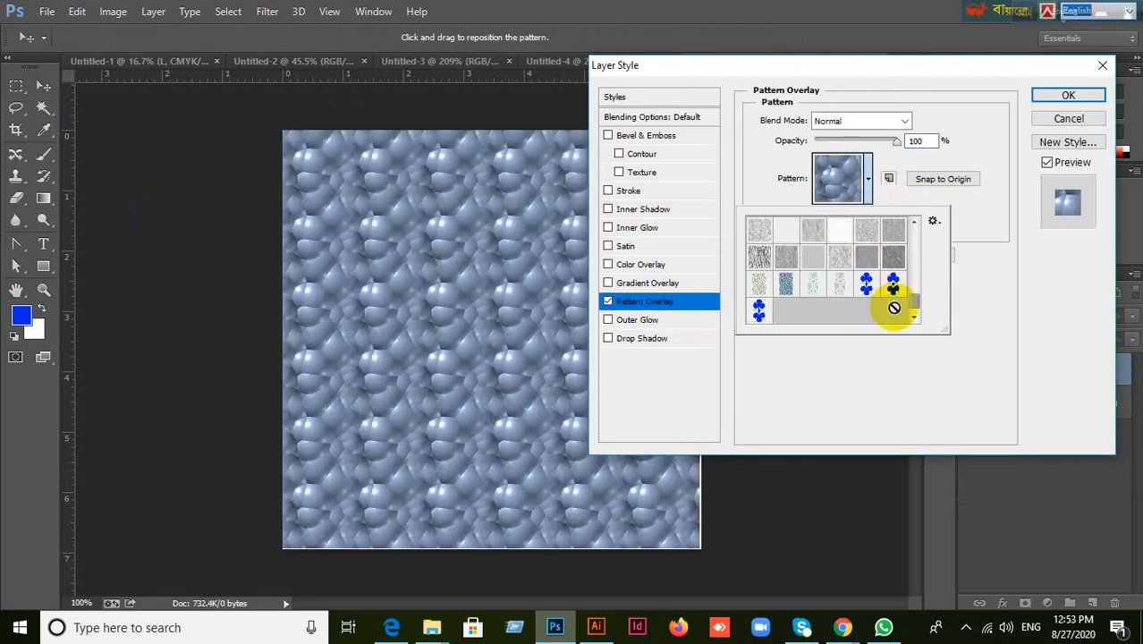
pyautogui.click(759, 313)
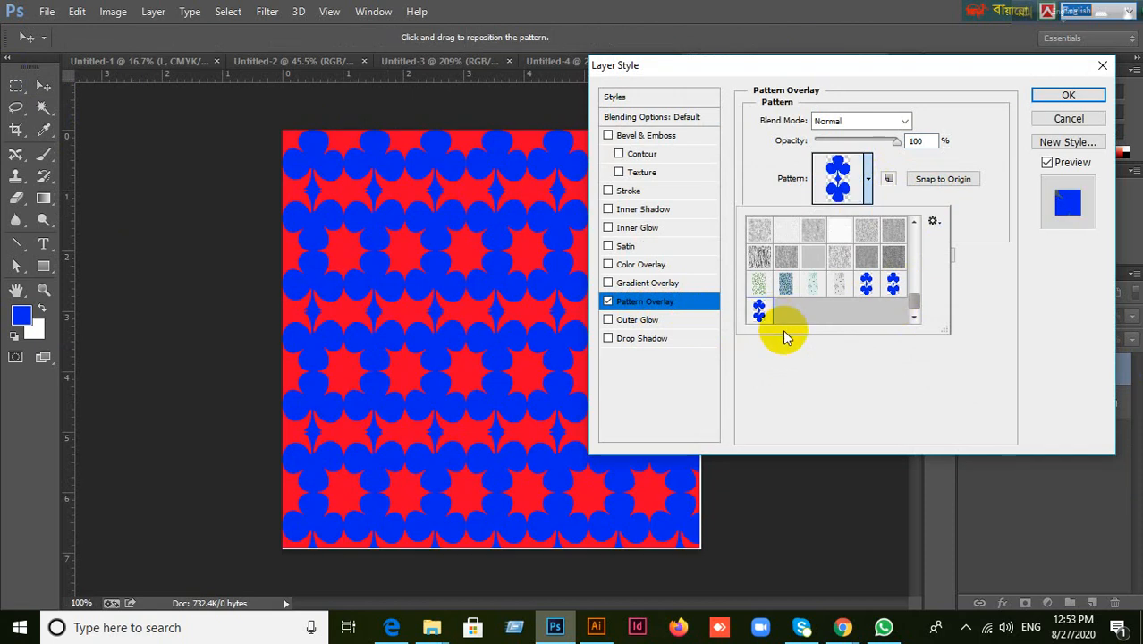
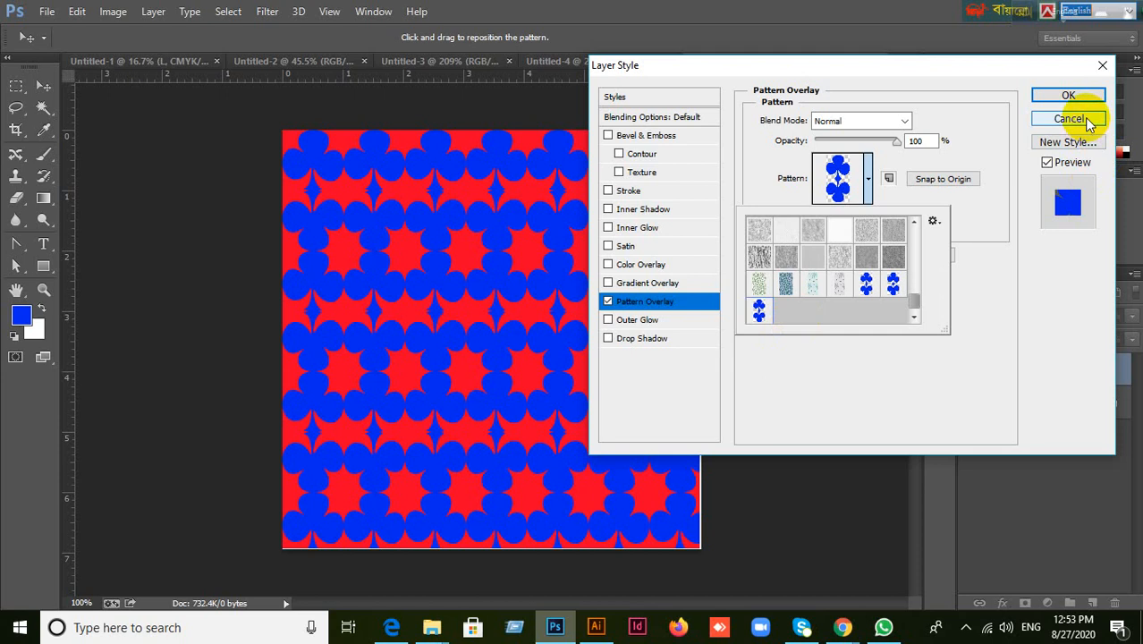
pyautogui.click(868, 181)
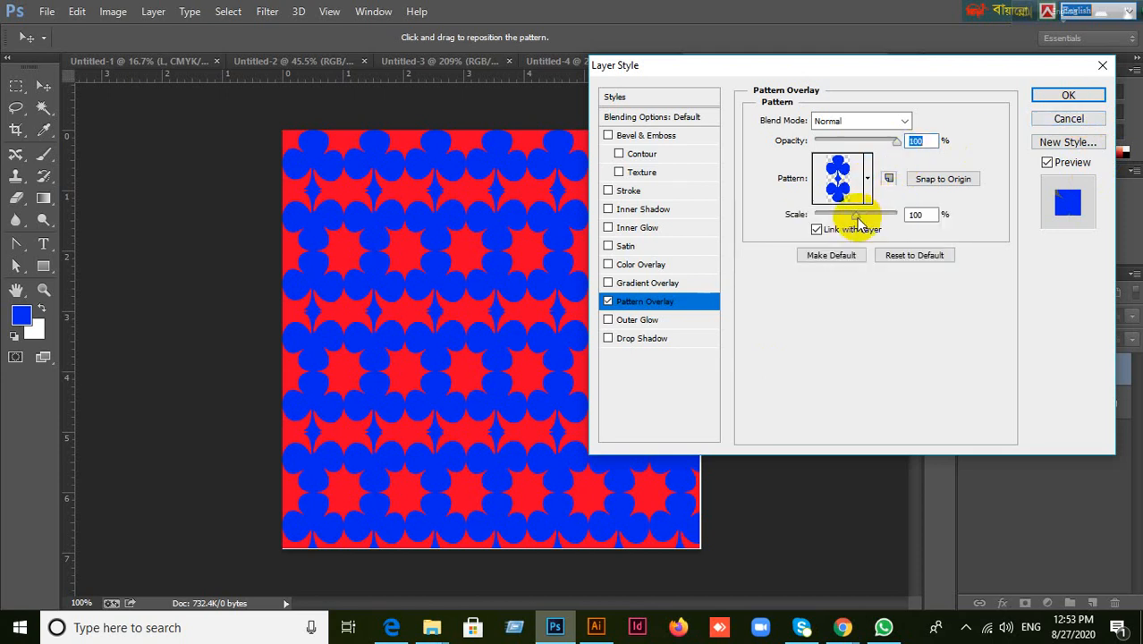
pyautogui.moveTo(857, 217); pyautogui.dragTo(824, 219)
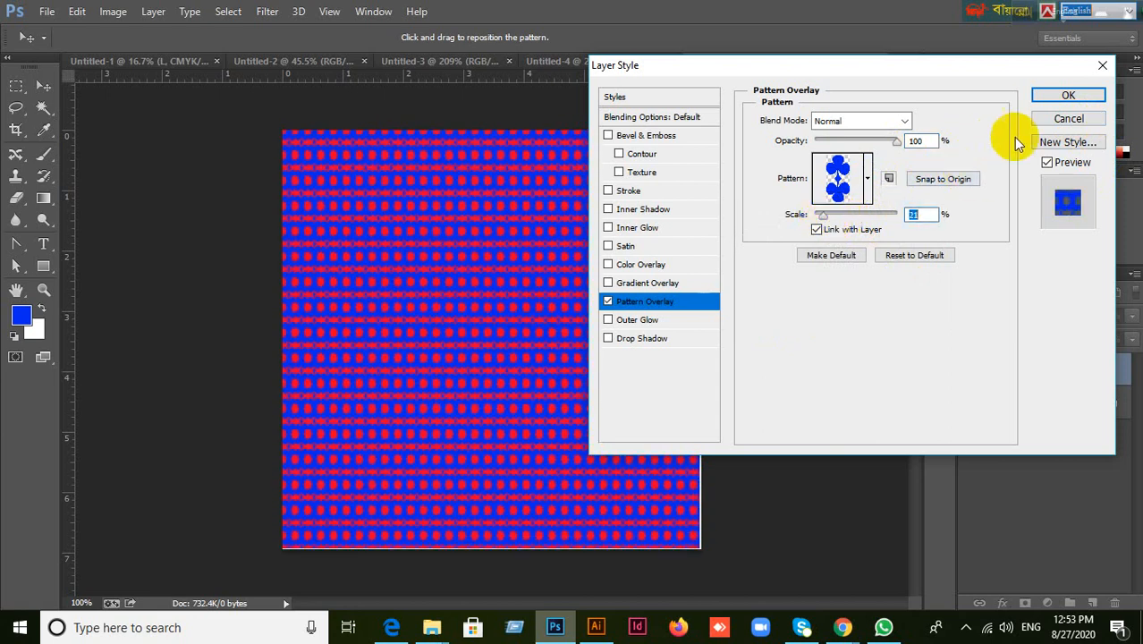
pyautogui.click(1070, 116)
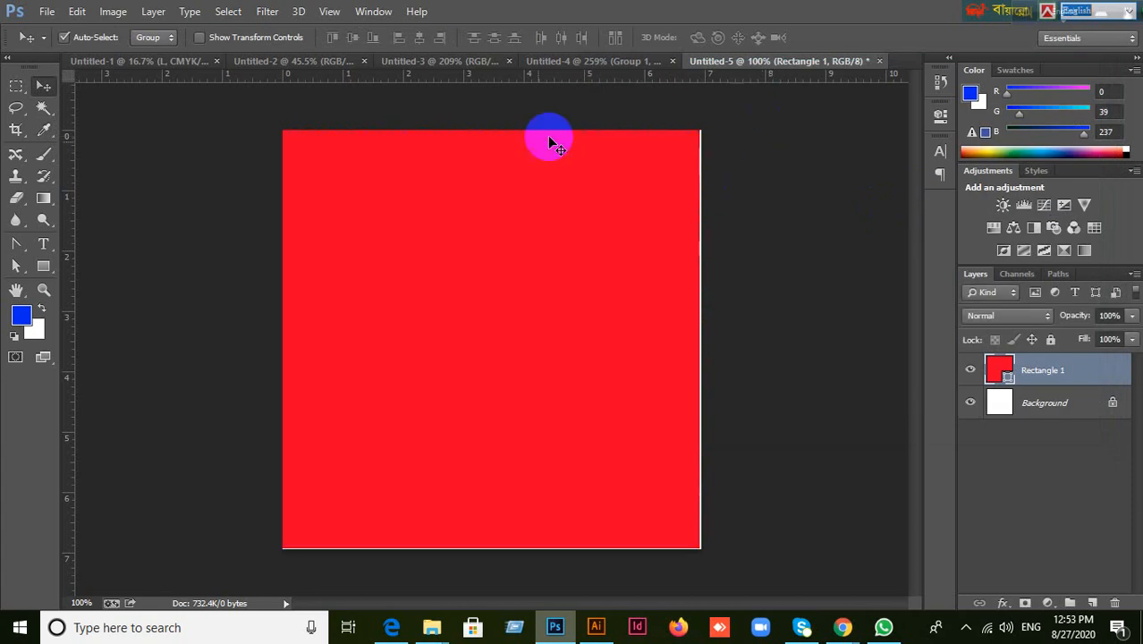
# Glance at Untitled-2, return to Untitled-5, preview the newest club pattern overlay at 25% scale on the rectangle, and cancel.
pyautogui.click(277, 63)
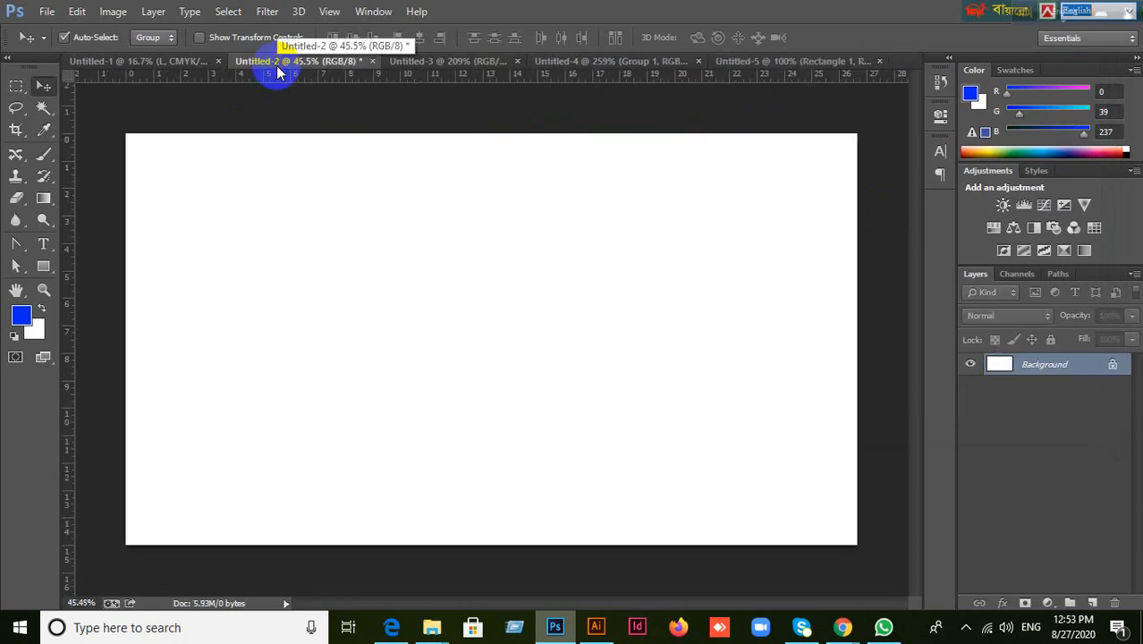
pyautogui.click(810, 63)
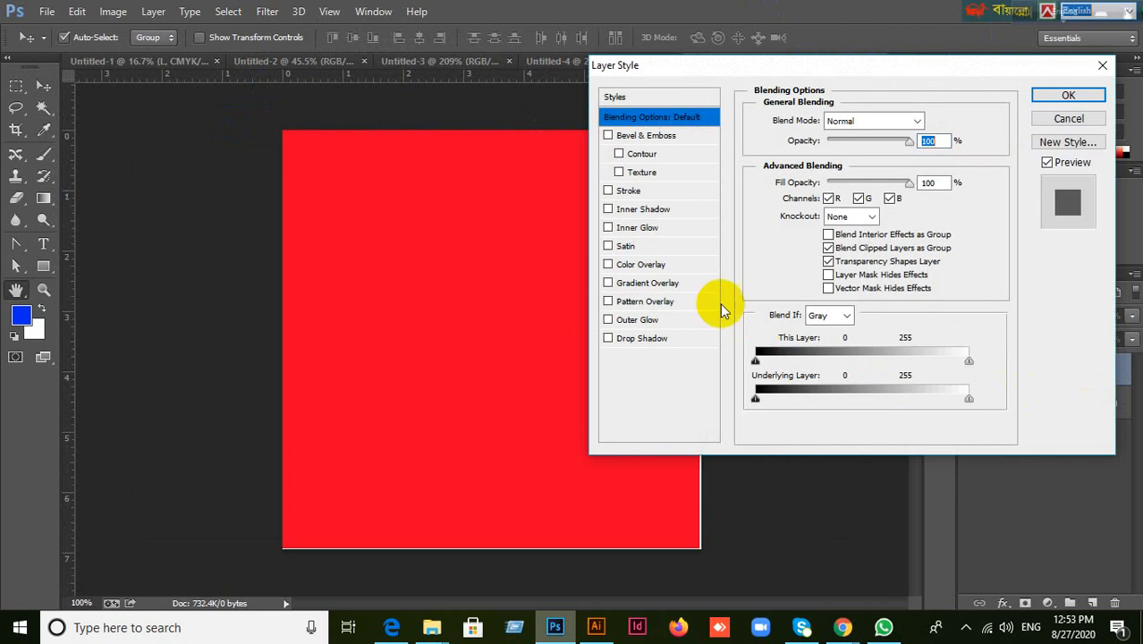
pyautogui.click(646, 302)
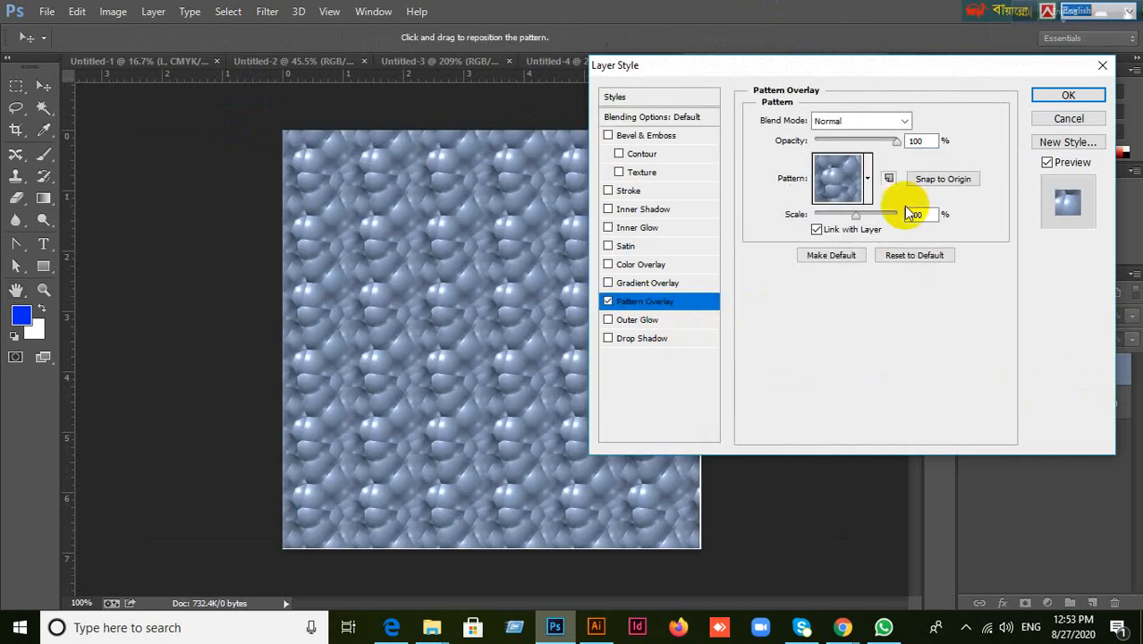
pyautogui.click(866, 180)
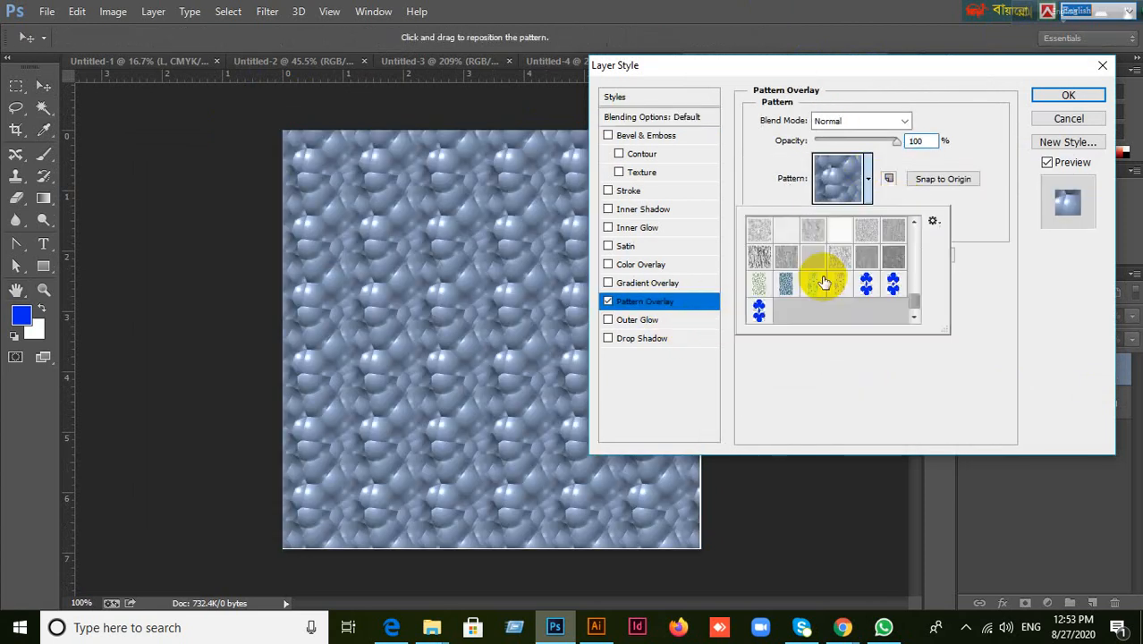
pyautogui.click(760, 312)
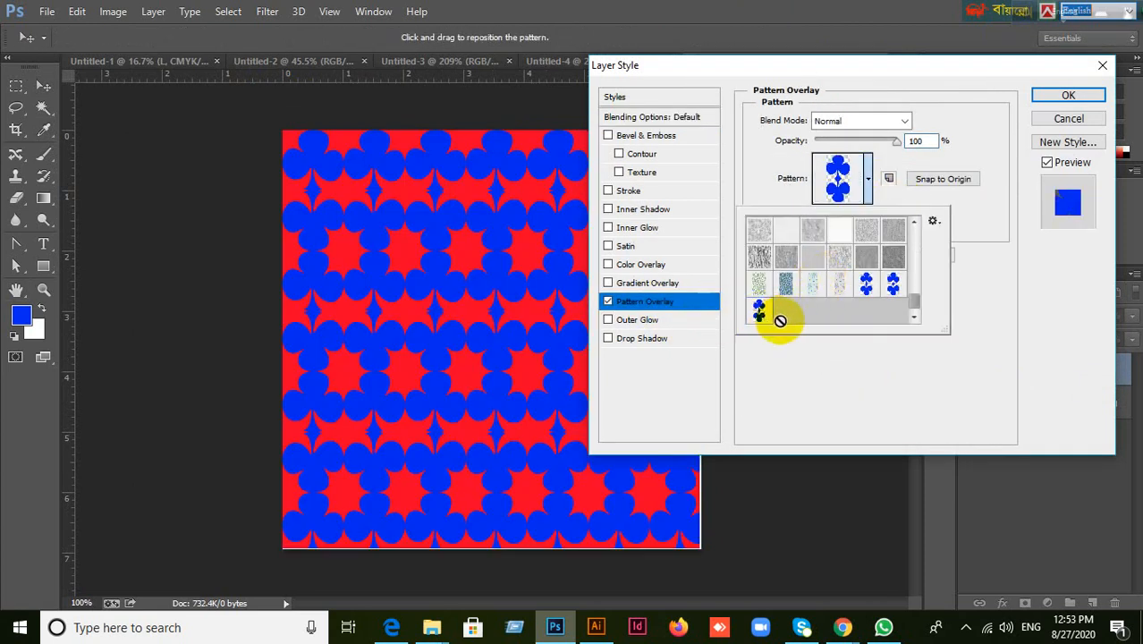
pyautogui.click(869, 184)
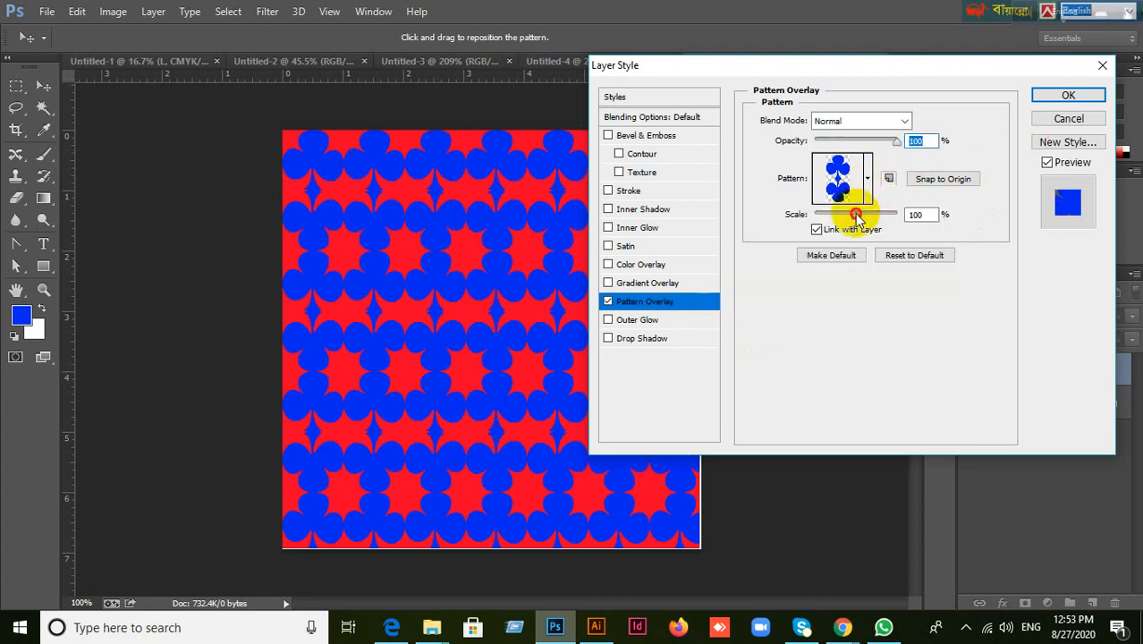
pyautogui.click(834, 218)
pyautogui.moveTo(828, 222)
pyautogui.mouseDown()
pyautogui.moveTo(798, 214)
pyautogui.moveTo(827, 219)
pyautogui.mouseUp()
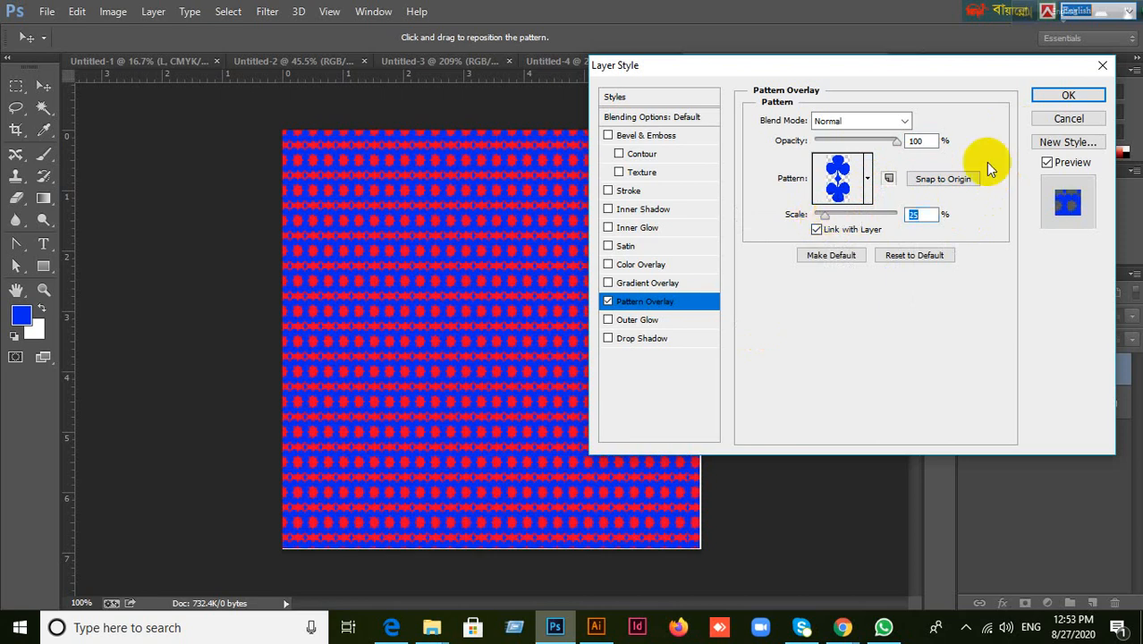
pyautogui.click(1054, 120)
# Delete the red rectangle layer from Untitled-5.
pyautogui.press('Delete')
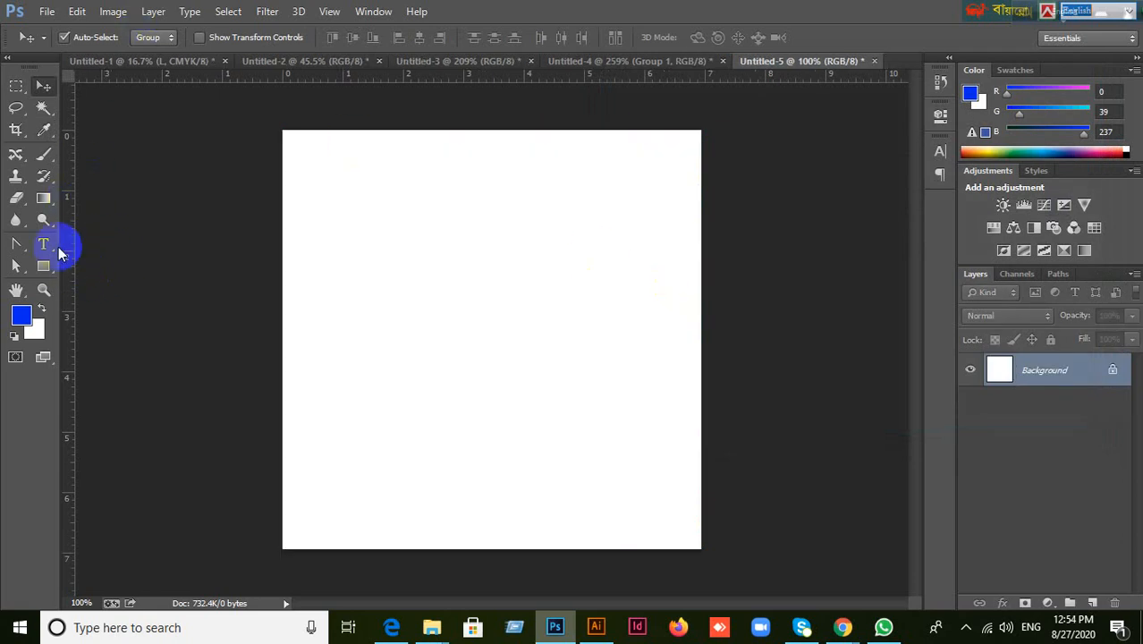
# Examine the shape tool variants, the path operations and the Custom Shape library, and return to the Move tool.
pyautogui.click(39, 275)
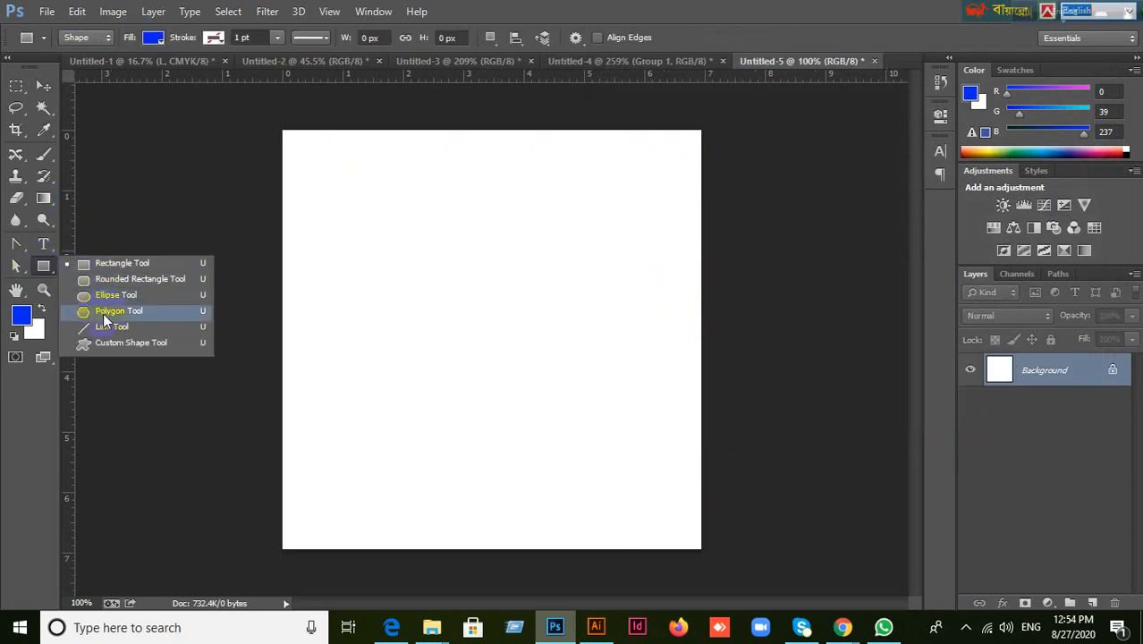
pyautogui.click(499, 43)
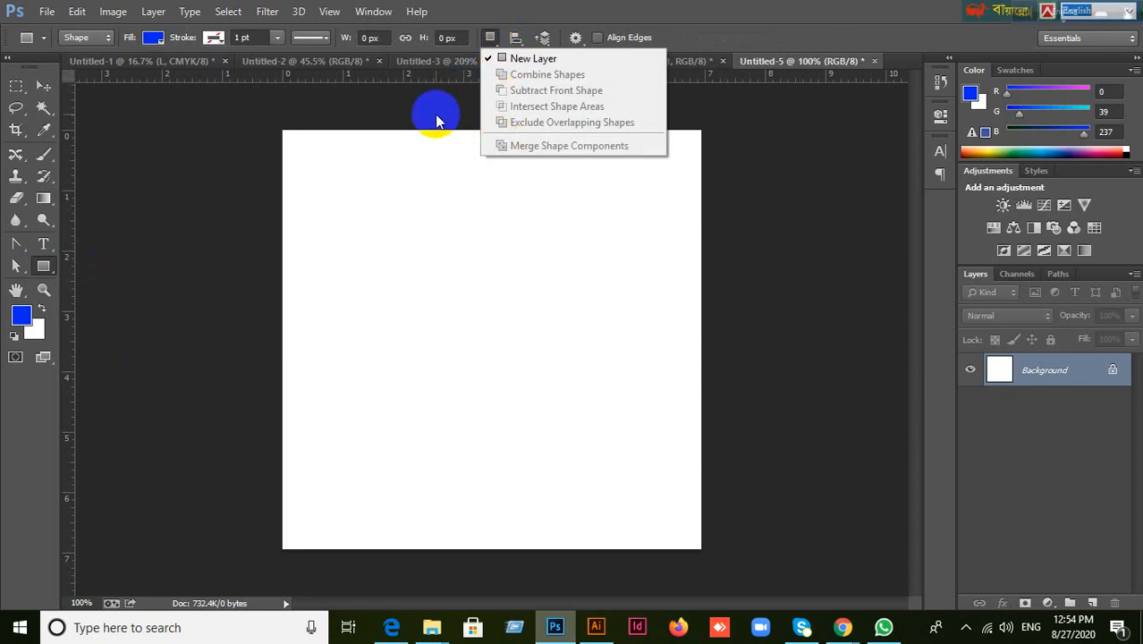
pyautogui.click(437, 115)
pyautogui.click(489, 37)
pyautogui.click(453, 123)
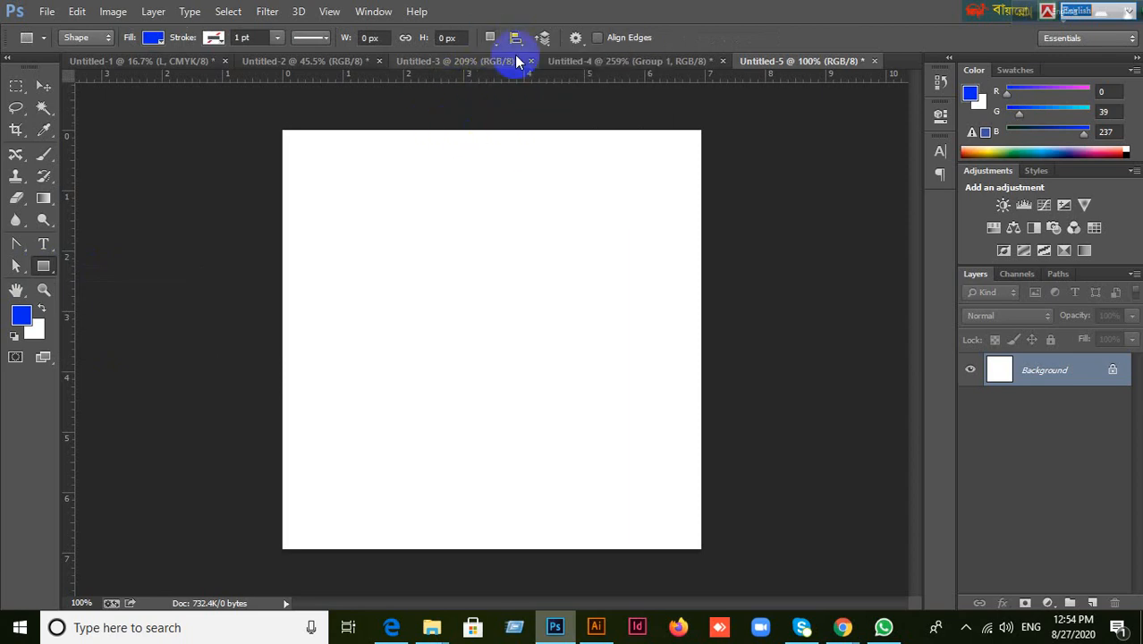
pyautogui.click(43, 273)
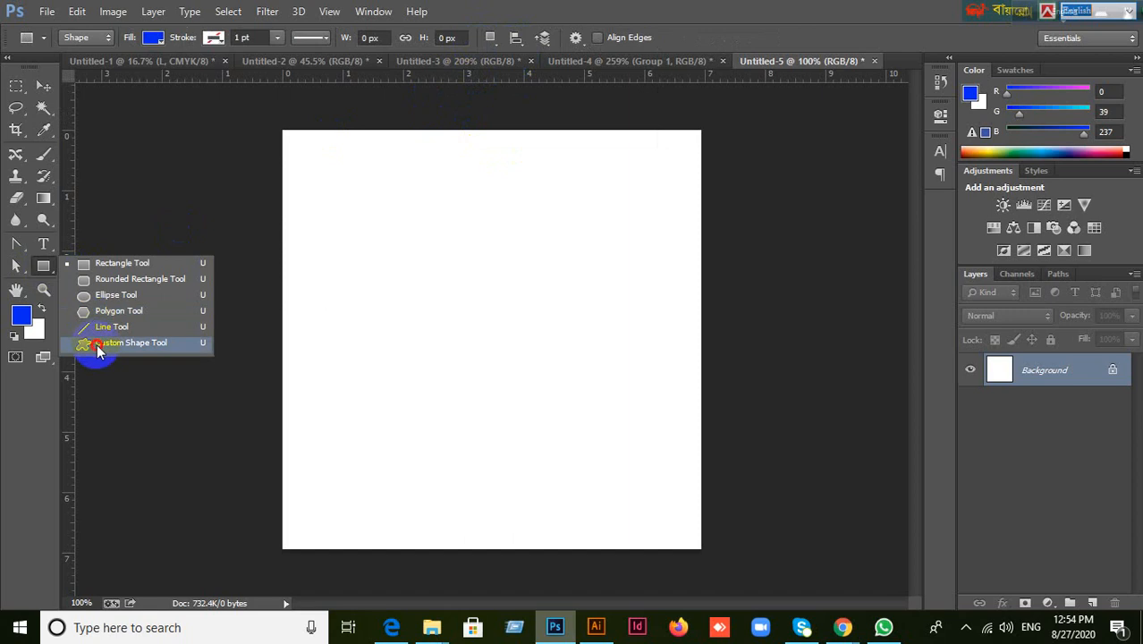
pyautogui.click(95, 345)
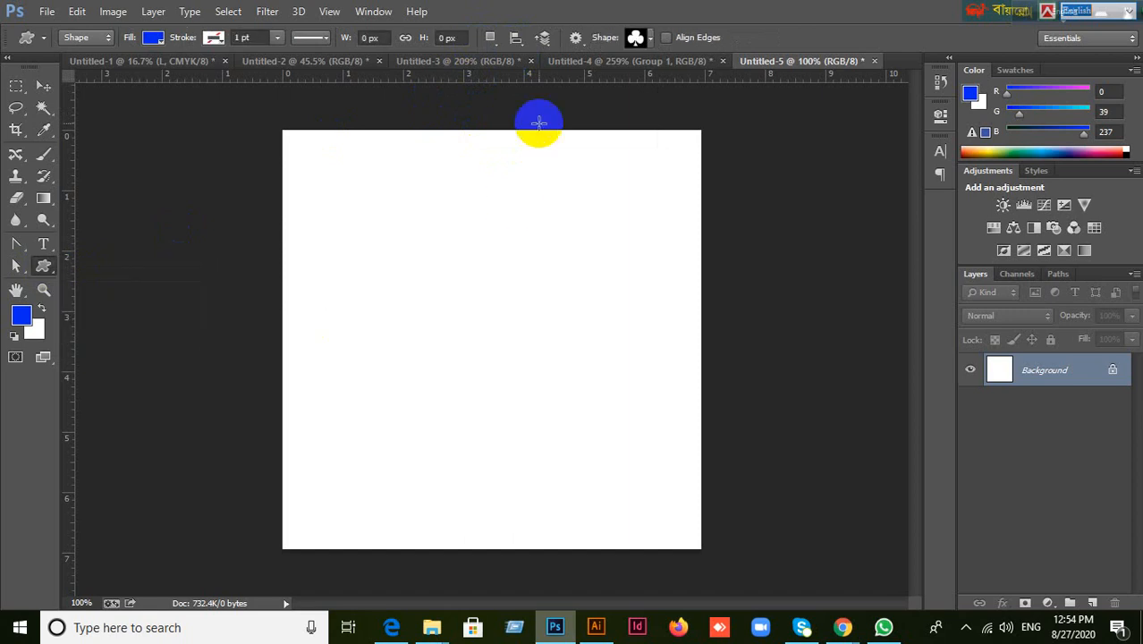
pyautogui.click(643, 39)
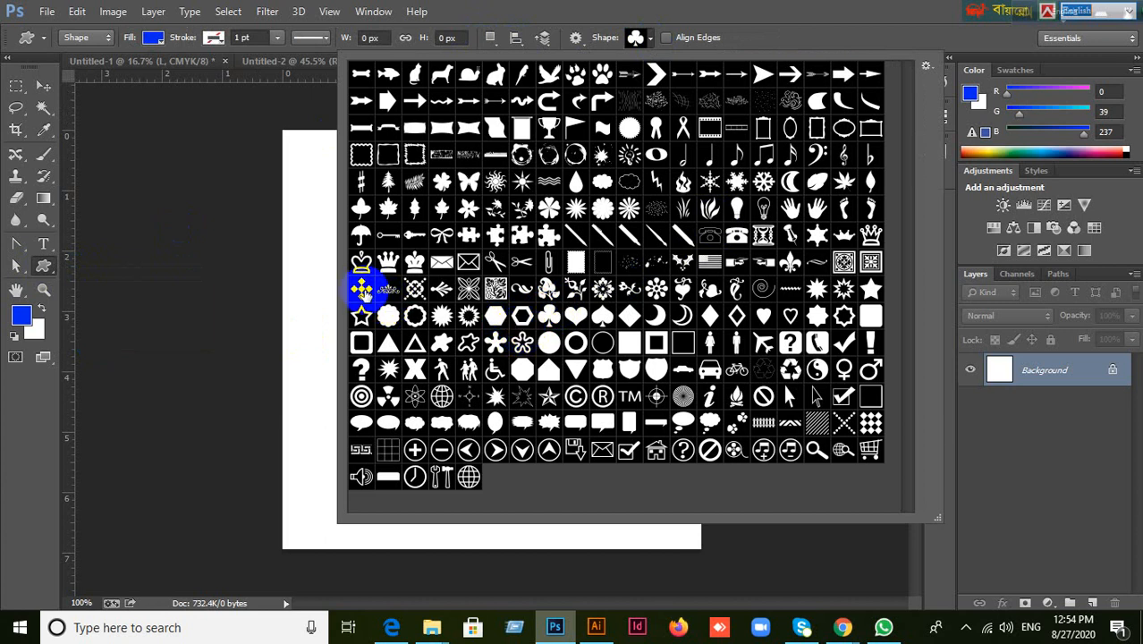
pyautogui.doubleClick(495, 313)
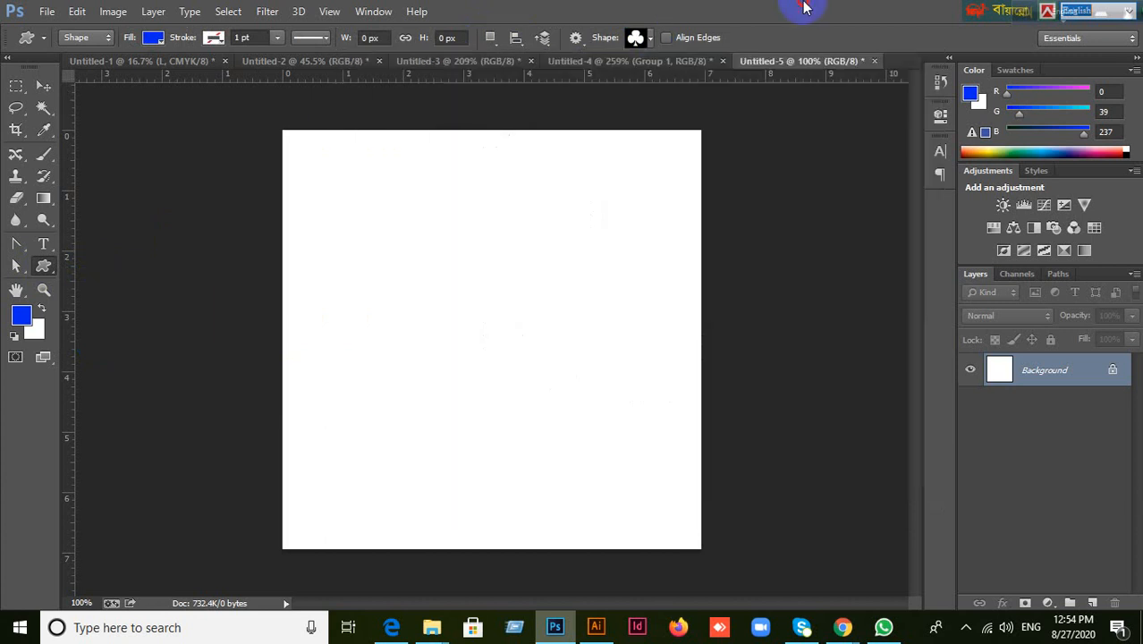
pyautogui.click(42, 86)
pyautogui.click(365, 261)
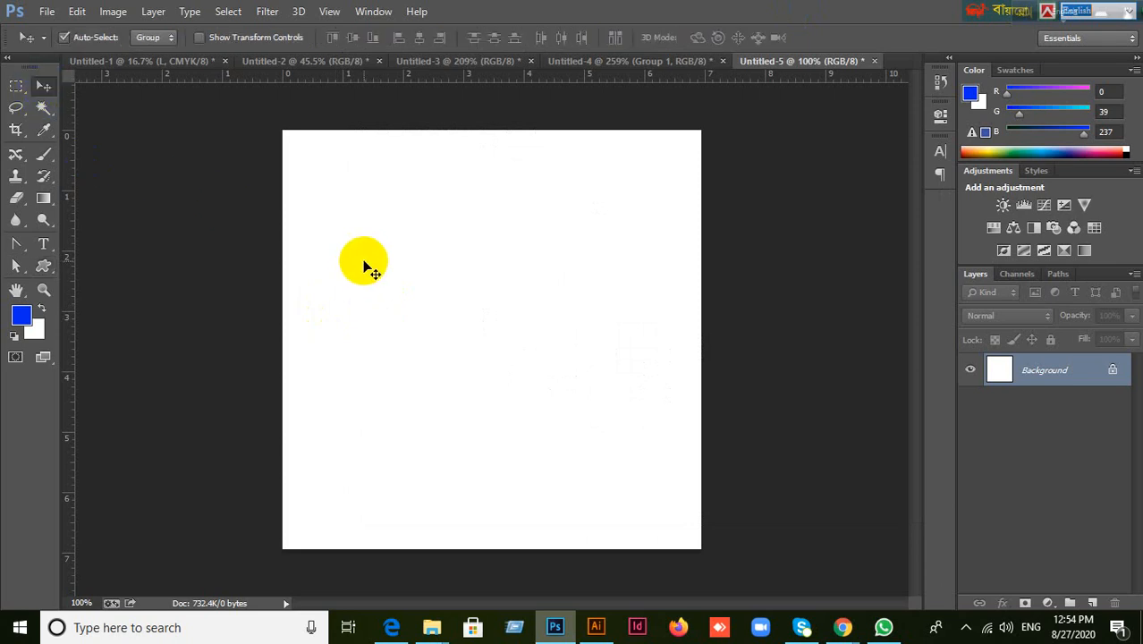
# Draw a blue square about 109 px wide and duplicate it twice into a corner-to-corner diagonal running down to the right.
pyautogui.moveTo(41, 277); pyautogui.dragTo(98, 263)
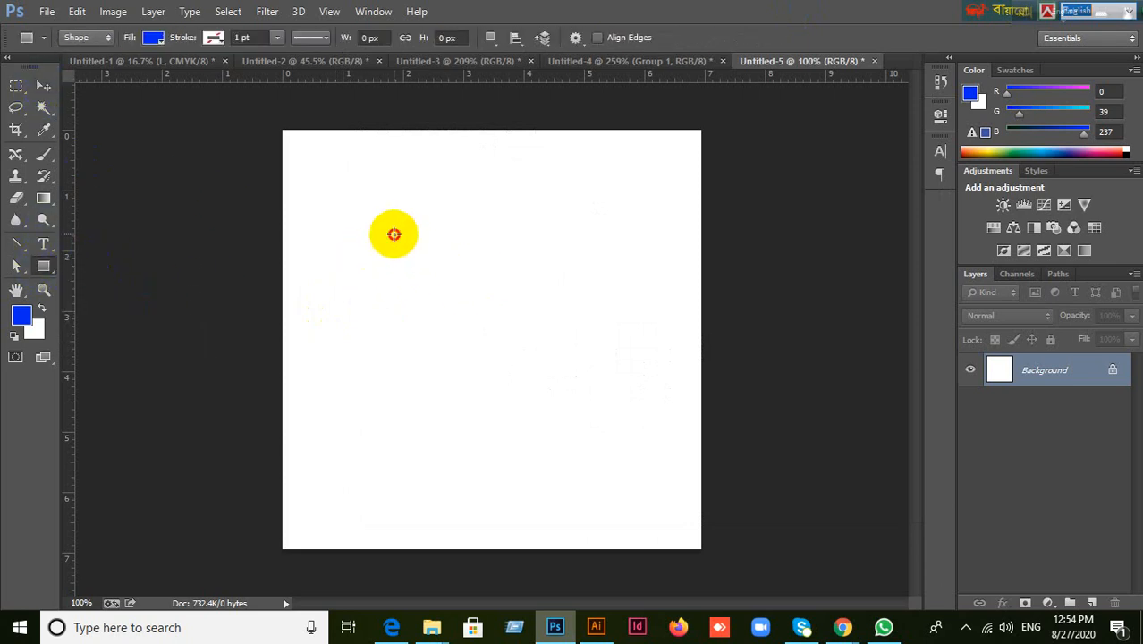
pyautogui.moveTo(394, 234); pyautogui.dragTo(486, 324)
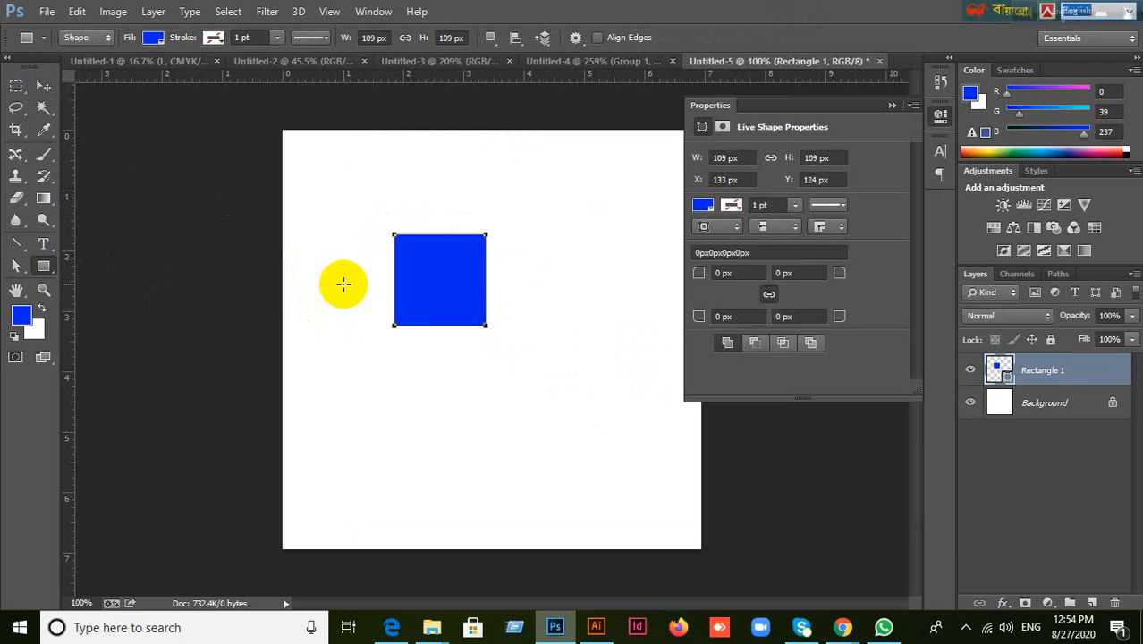
pyautogui.click(42, 86)
pyautogui.moveTo(439, 273); pyautogui.dragTo(634, 470)
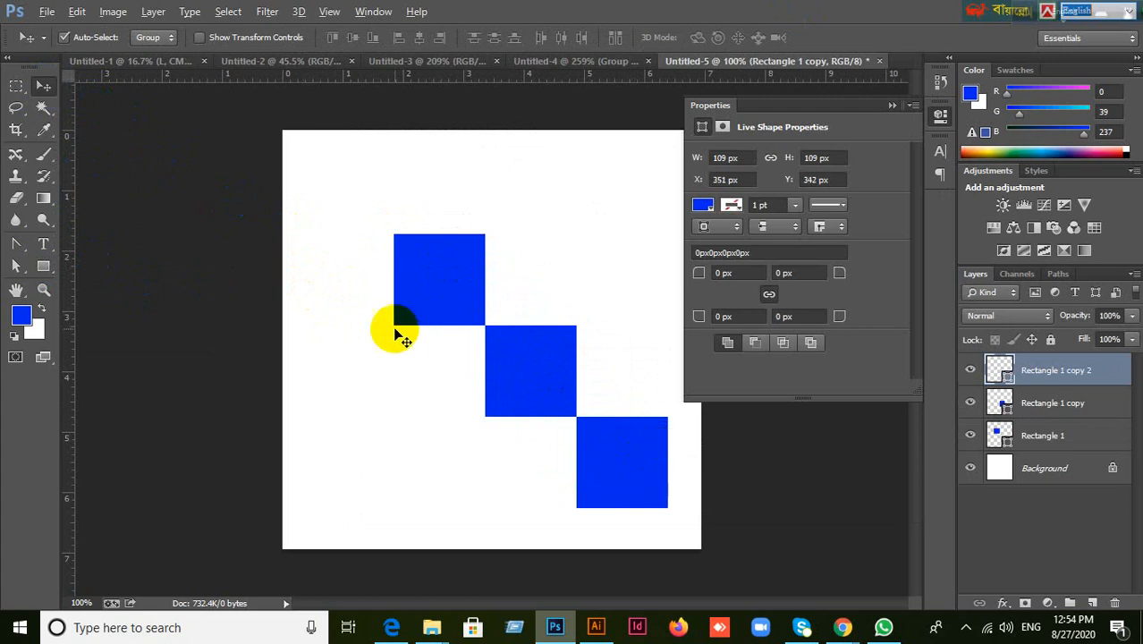
# Group the three blue squares and centre the group horizontally on the canvas.
pyautogui.moveTo(299, 146); pyautogui.dragTo(585, 430)
pyautogui.click(892, 106)
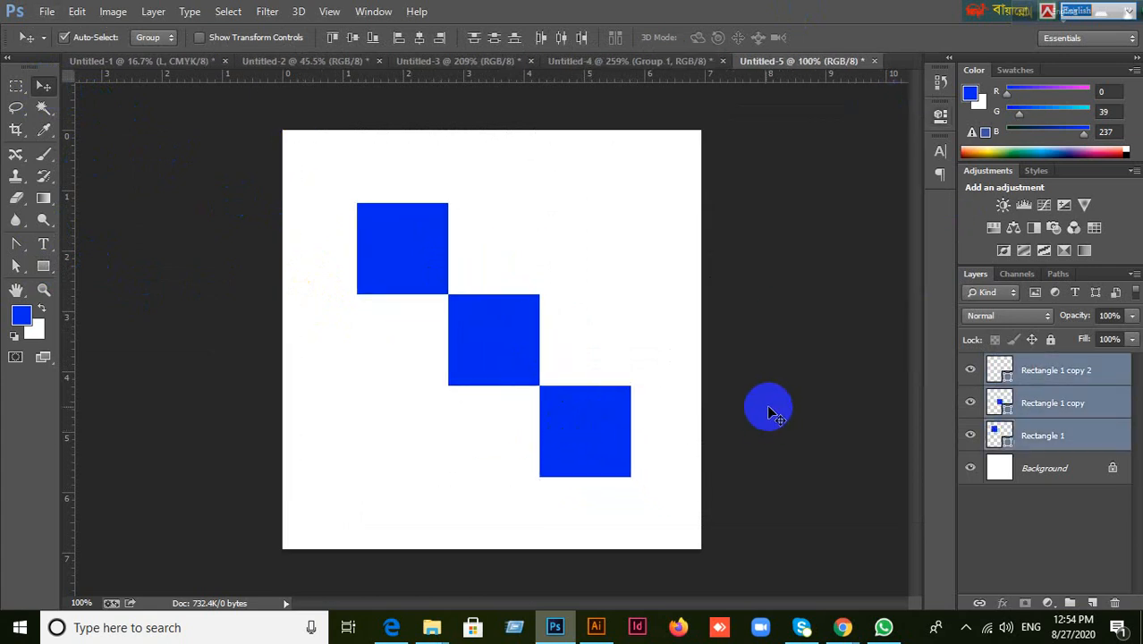
pyautogui.click(693, 393)
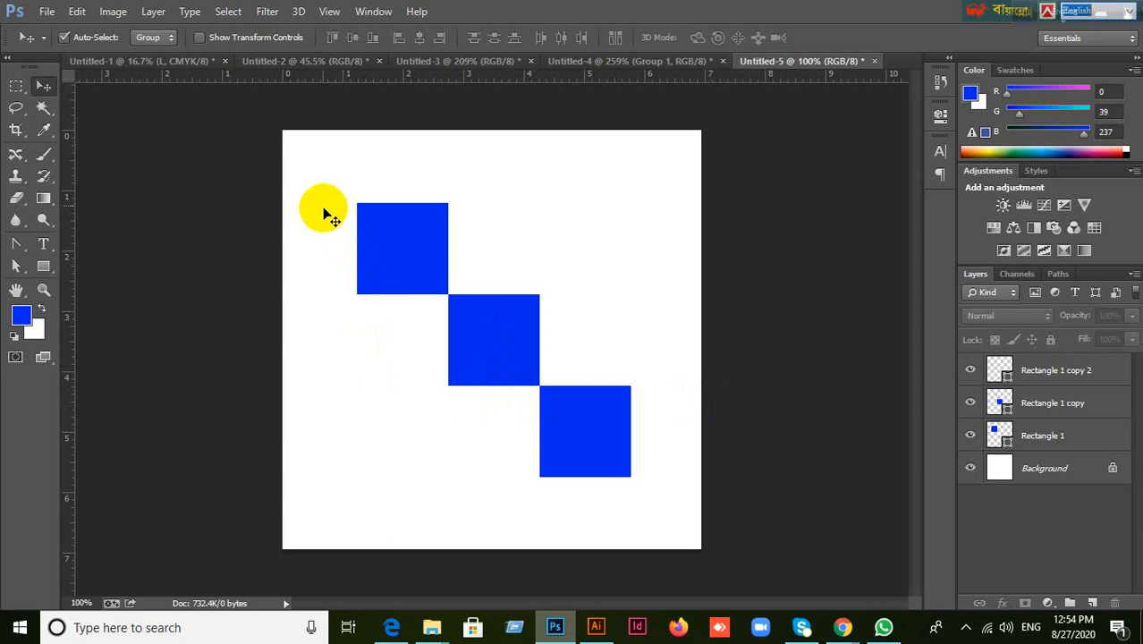
pyautogui.moveTo(318, 192); pyautogui.dragTo(650, 501)
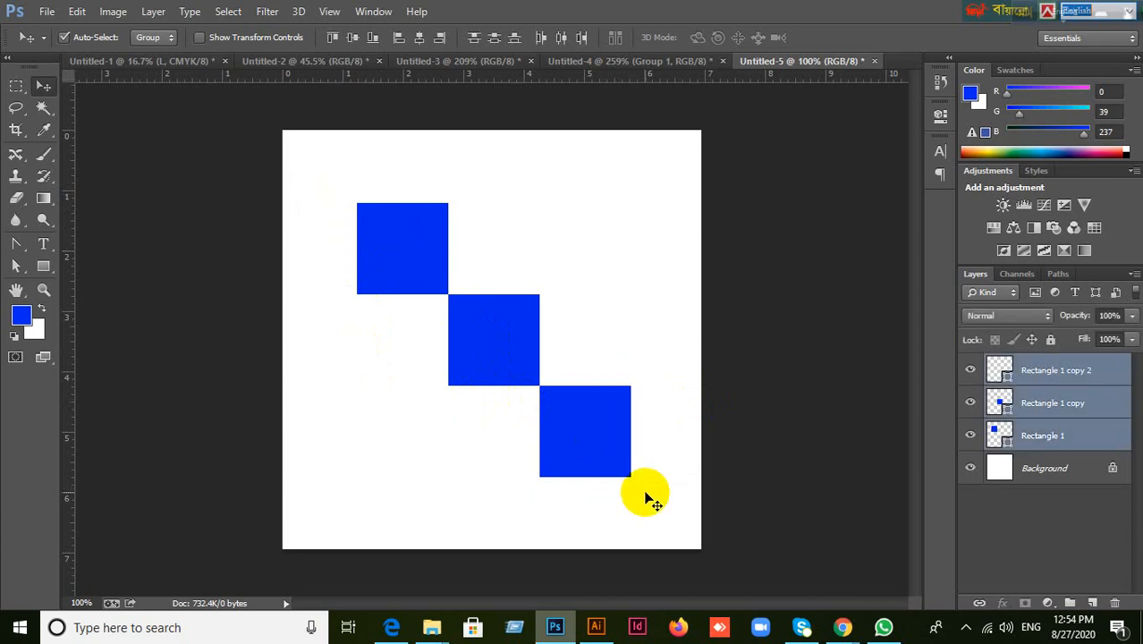
pyautogui.hotkey('ctrl', 'g')
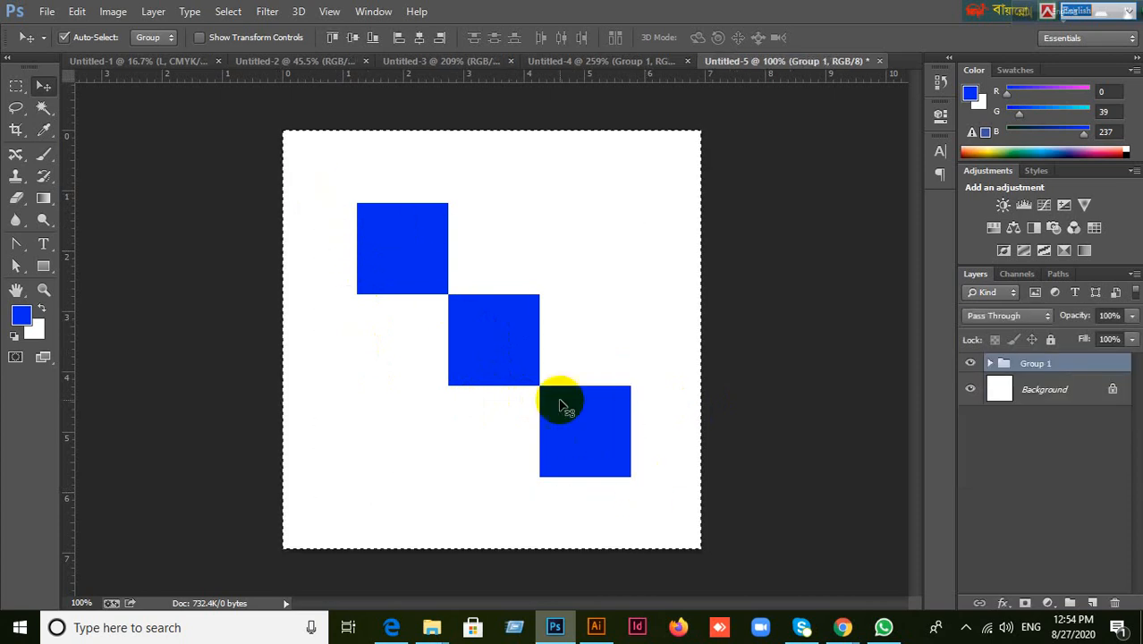
pyautogui.click(420, 38)
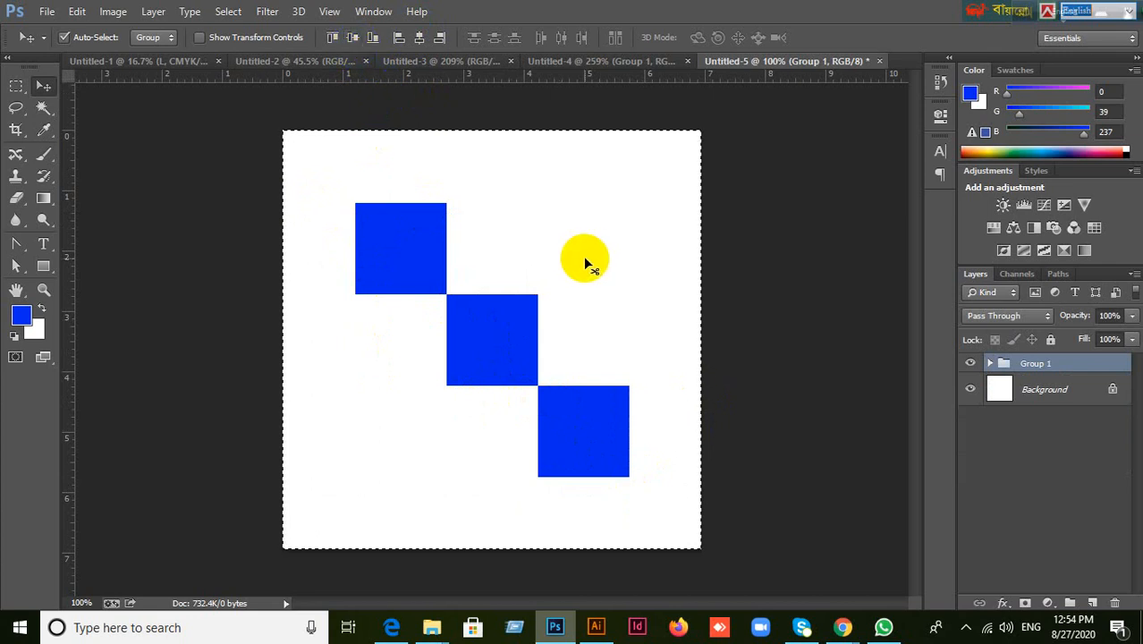
# Crop the canvas on all four sides to the outer edges of the diagonal squares.
pyautogui.click(15, 130)
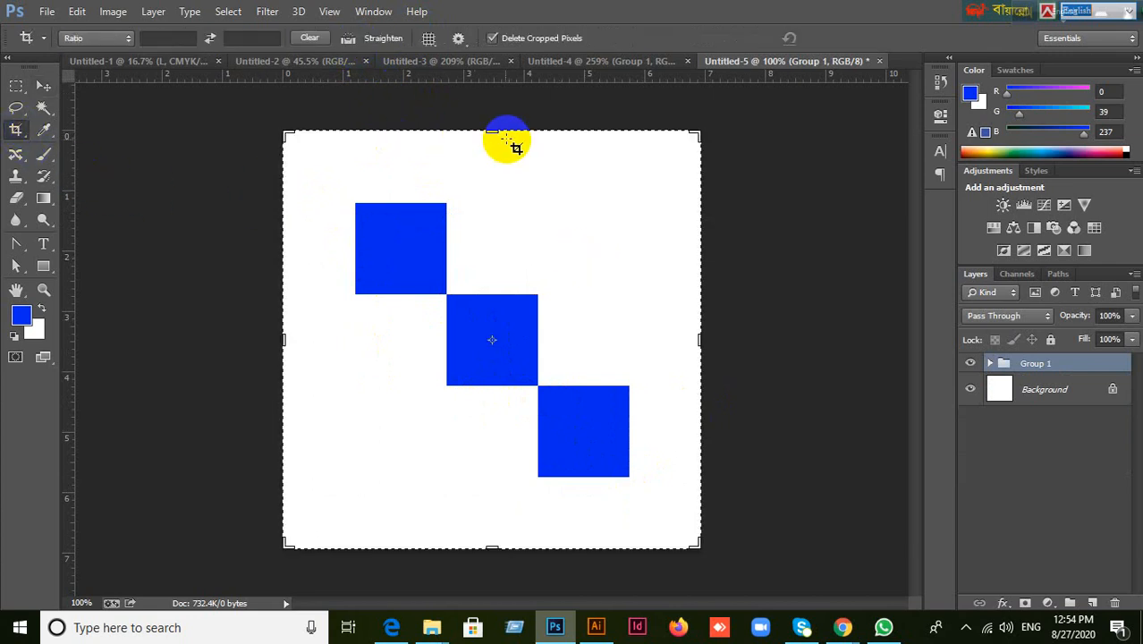
pyautogui.moveTo(492, 133); pyautogui.dragTo(483, 168)
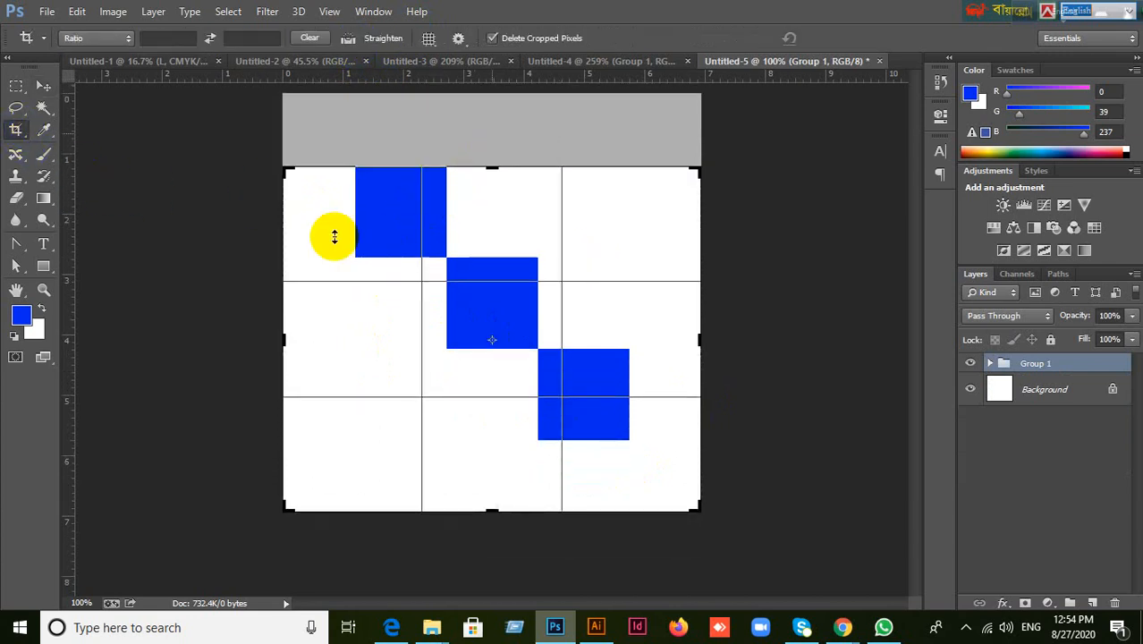
pyautogui.moveTo(282, 339); pyautogui.dragTo(320, 339)
pyautogui.moveTo(662, 339); pyautogui.dragTo(628, 348)
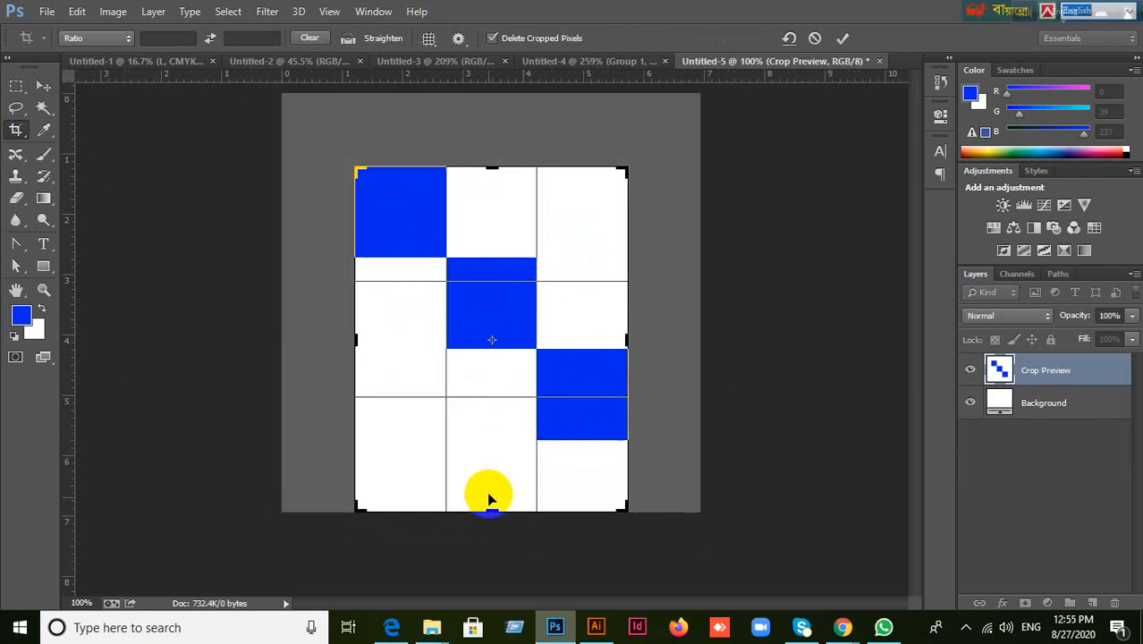
pyautogui.moveTo(490, 511); pyautogui.dragTo(494, 473)
pyautogui.click(842, 38)
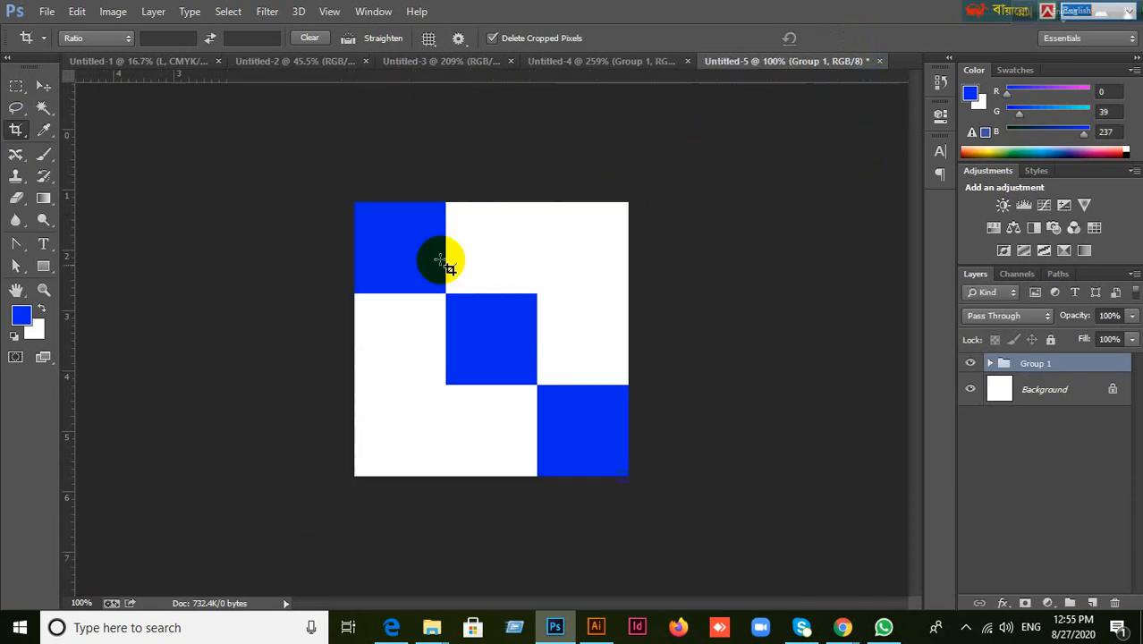
# Delete the Background layer and define the diagonal squares on transparency as a new pattern.
pyautogui.click(1048, 394)
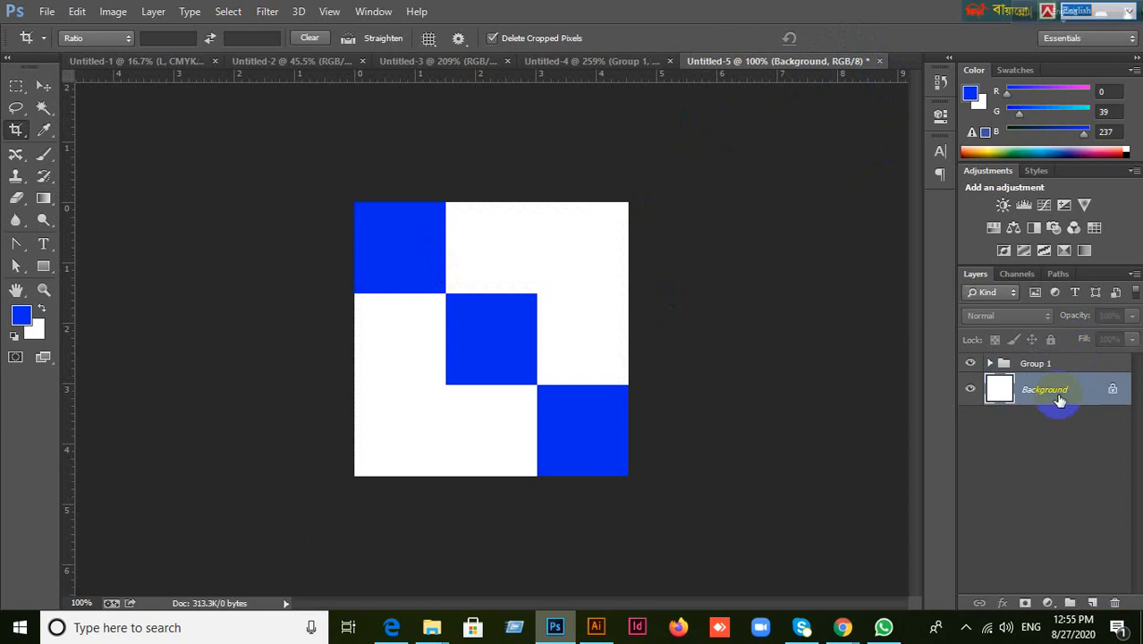
pyautogui.press('Delete')
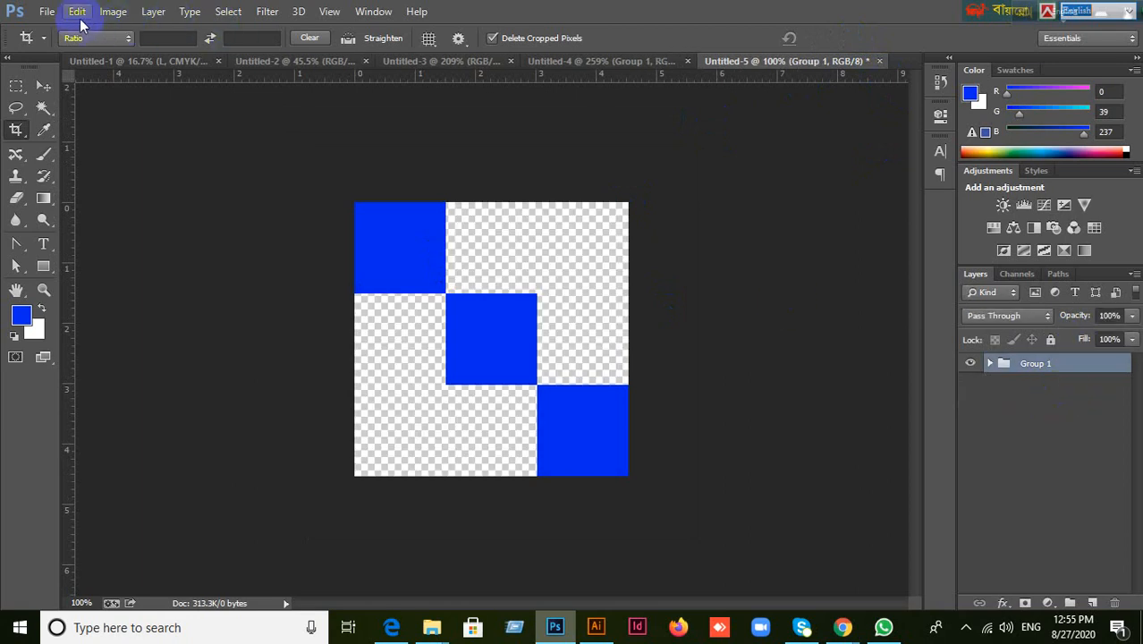
pyautogui.click(78, 18)
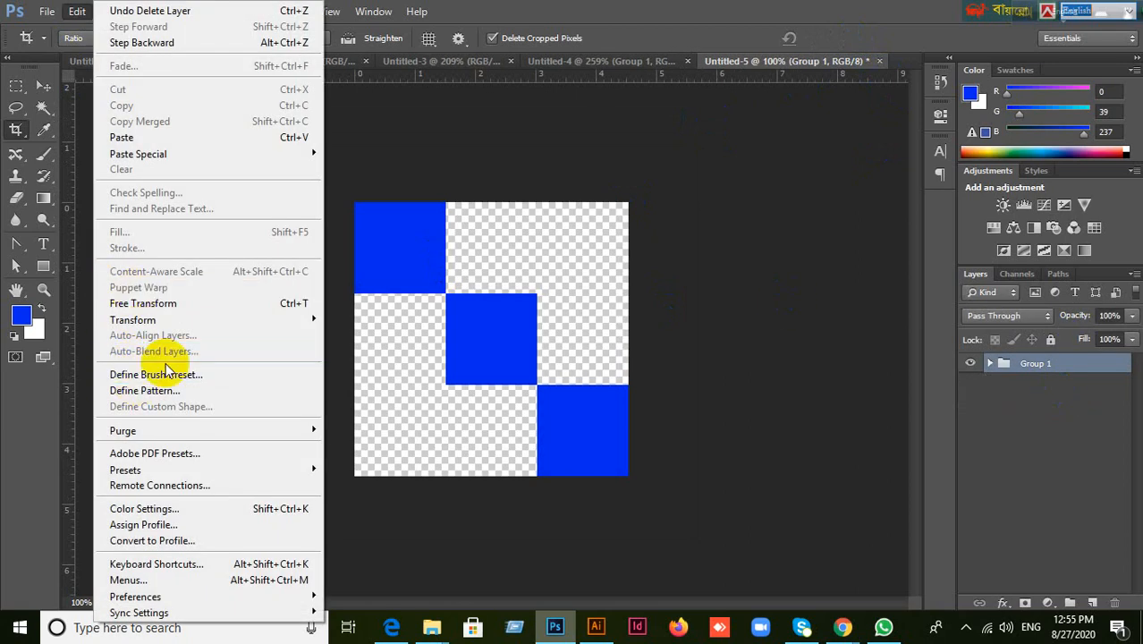
pyautogui.click(189, 394)
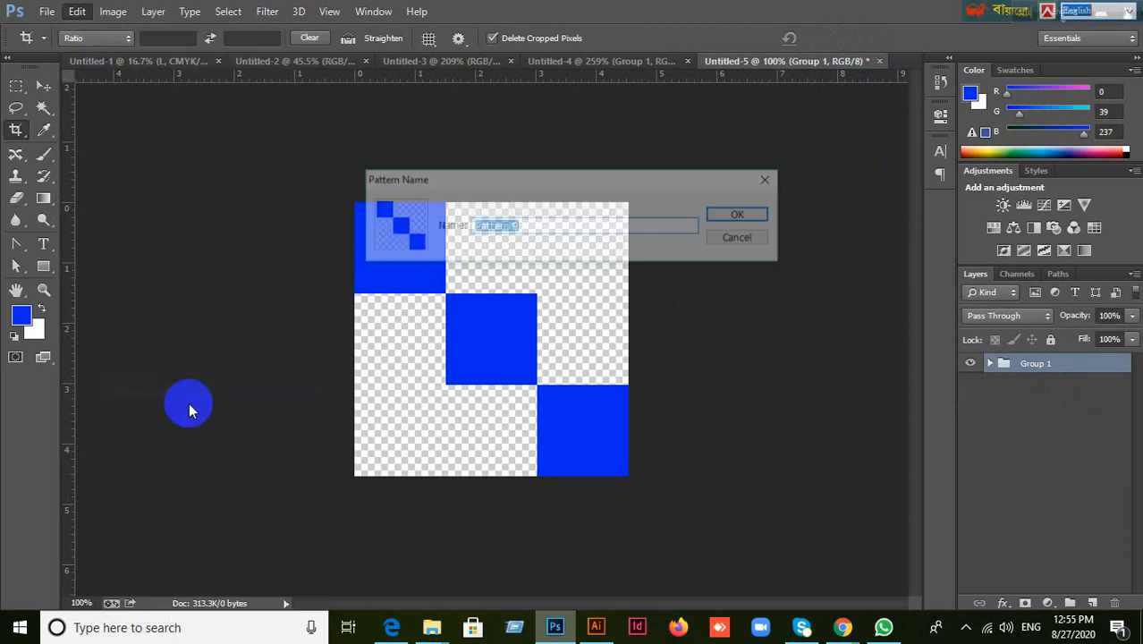
pyautogui.click(733, 217)
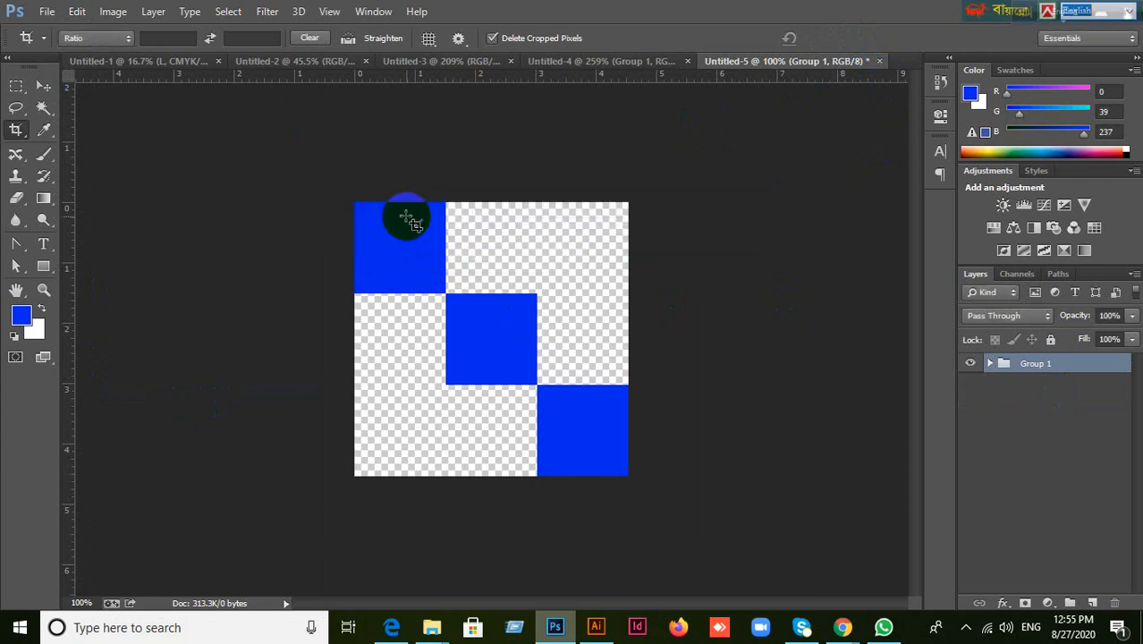
# Create a new document 500 px wide and 500 px high, with a white background at 72 pixels/inch.
pyautogui.click(43, 86)
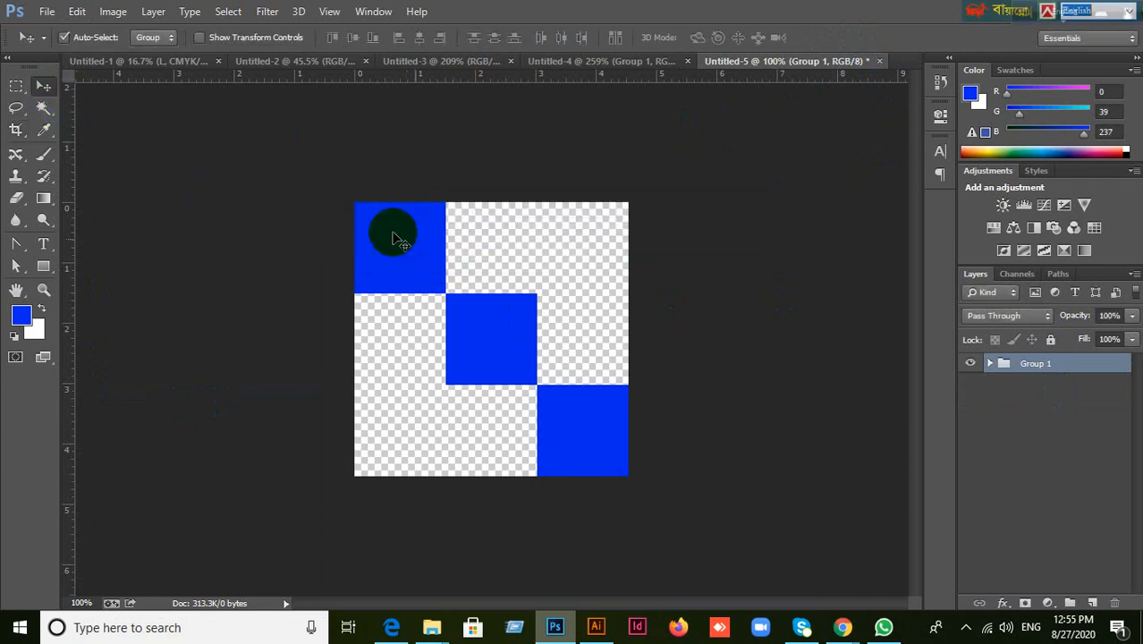
pyautogui.click(46, 12)
pyautogui.click(75, 39)
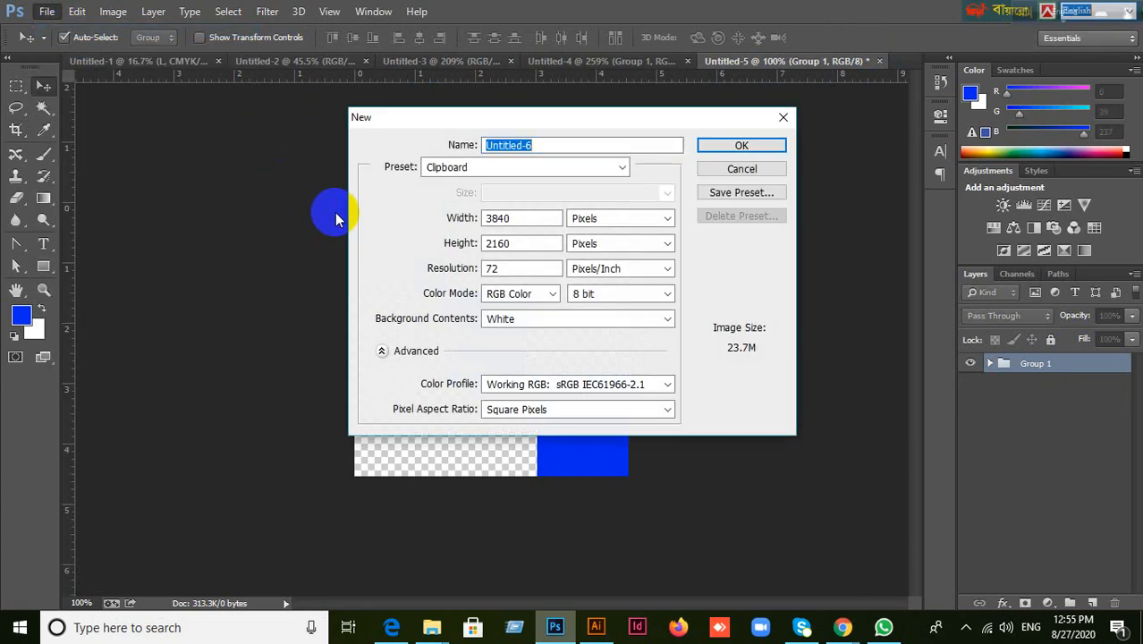
pyautogui.click(419, 218)
pyautogui.write('500')
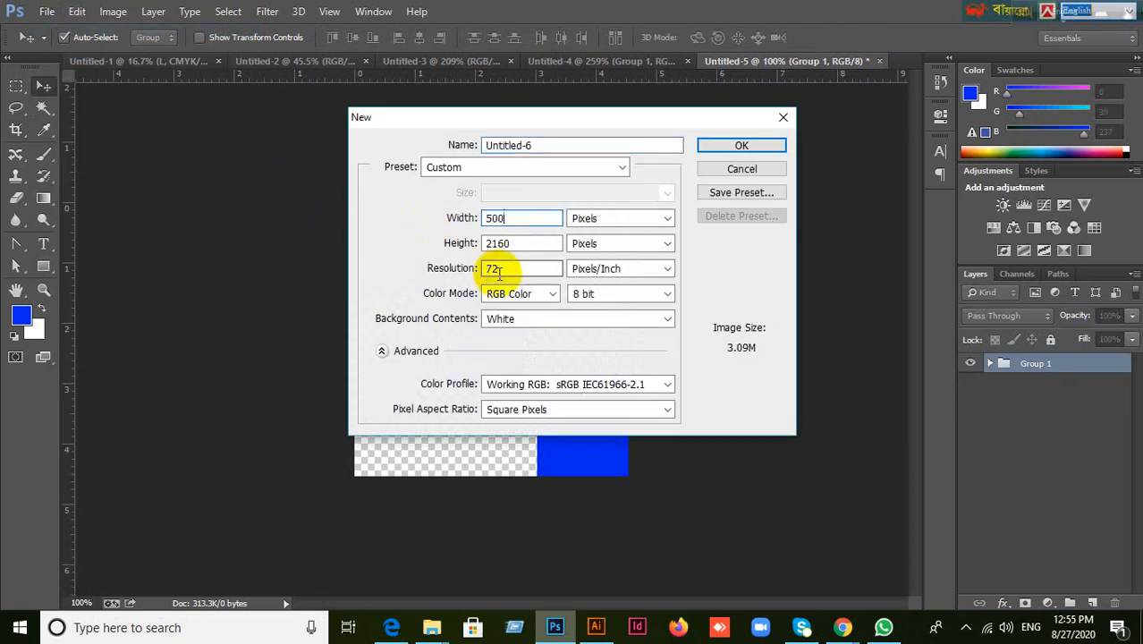
pyautogui.press('Tab')
pyautogui.write('5')
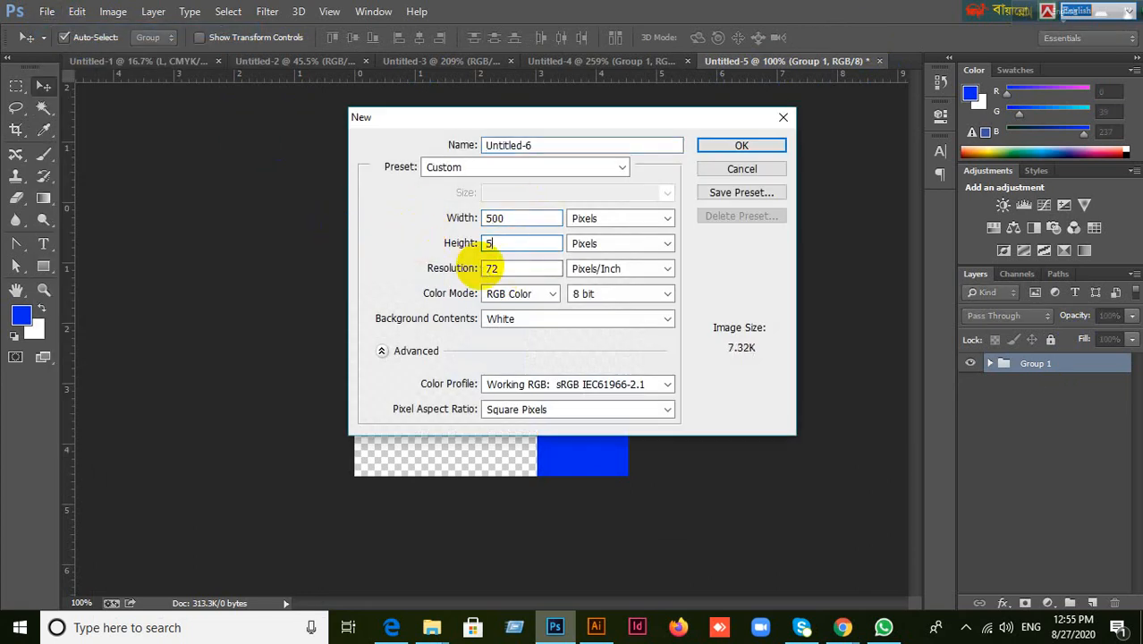
pyautogui.write('00')
pyautogui.click(747, 146)
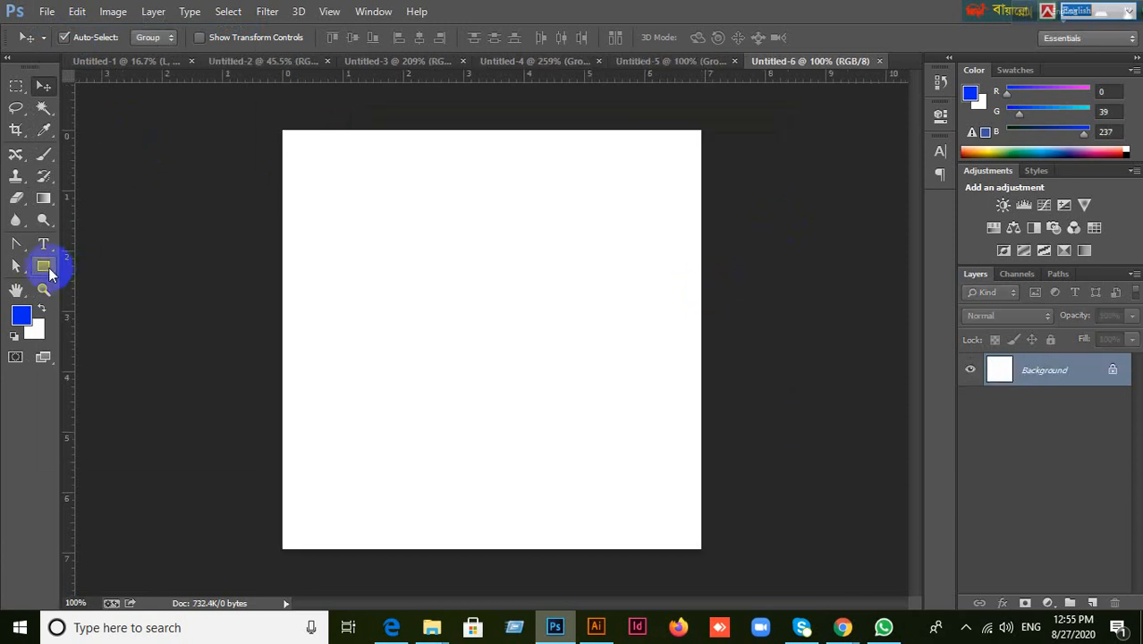
# Cover the new canvas with a rectangle about 500 by 499 px and change its fill colour to green.
pyautogui.click(45, 267)
pyautogui.moveTo(282, 131); pyautogui.dragTo(700, 549)
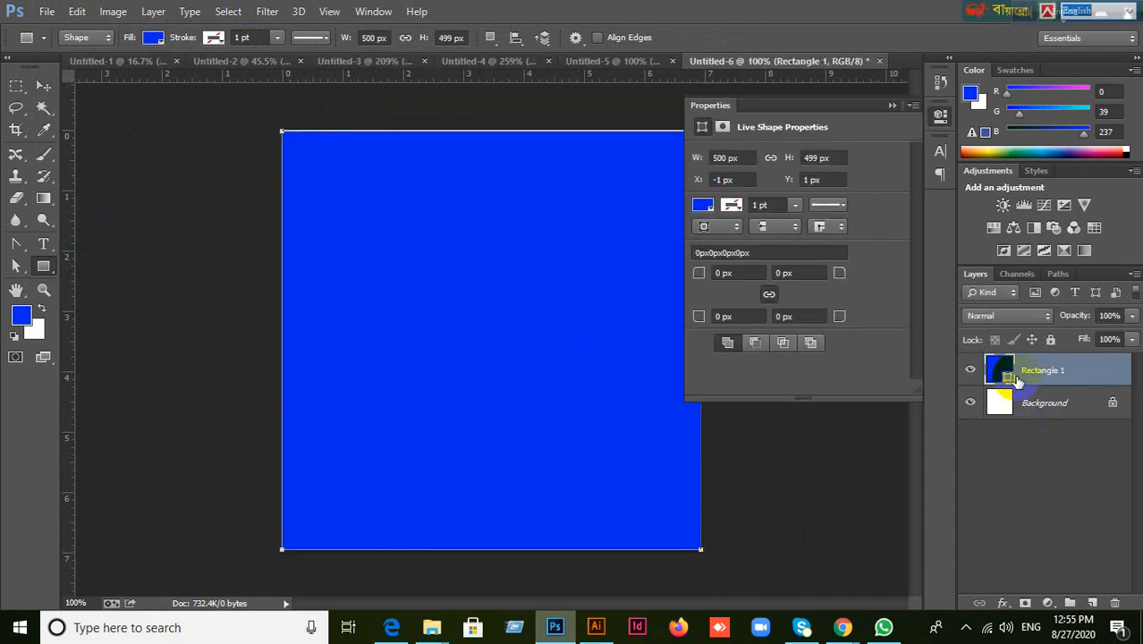
pyautogui.doubleClick(1006, 378)
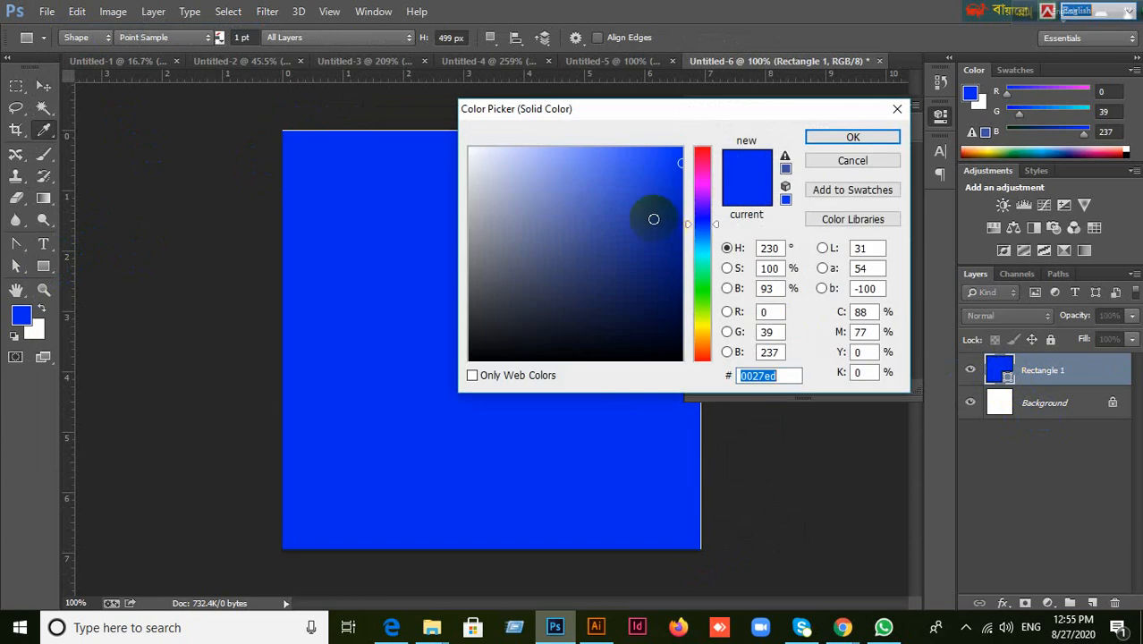
pyautogui.moveTo(689, 231); pyautogui.dragTo(707, 280)
pyautogui.press('Return')
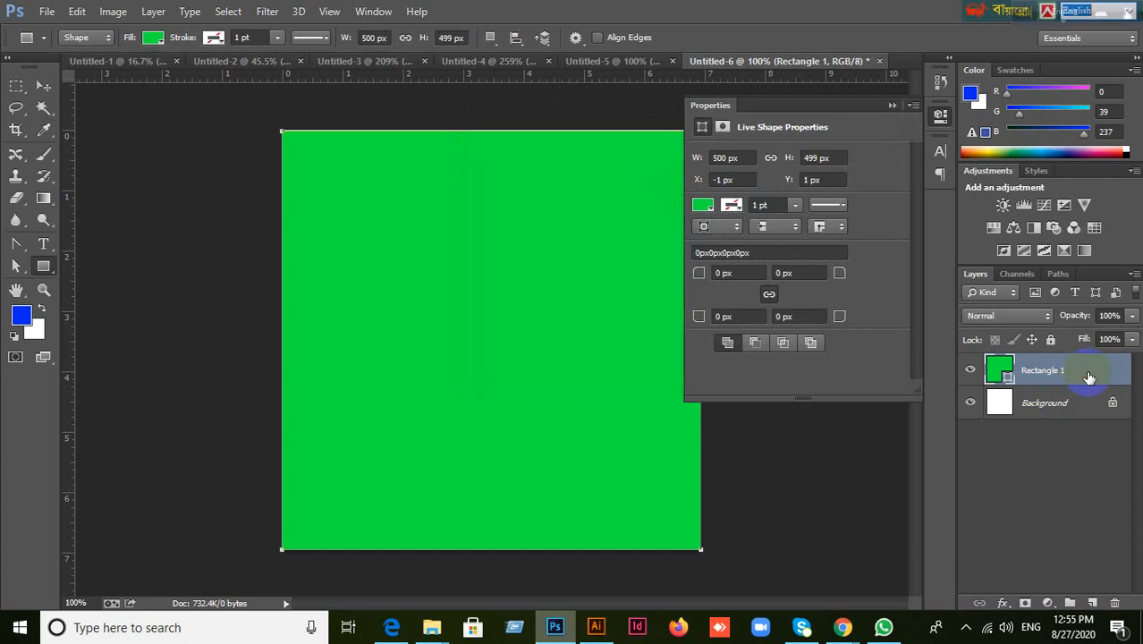
# Apply a Pattern Overlay to the green rectangle using the newly defined diagonal squares pattern.
pyautogui.doubleClick(1088, 377)
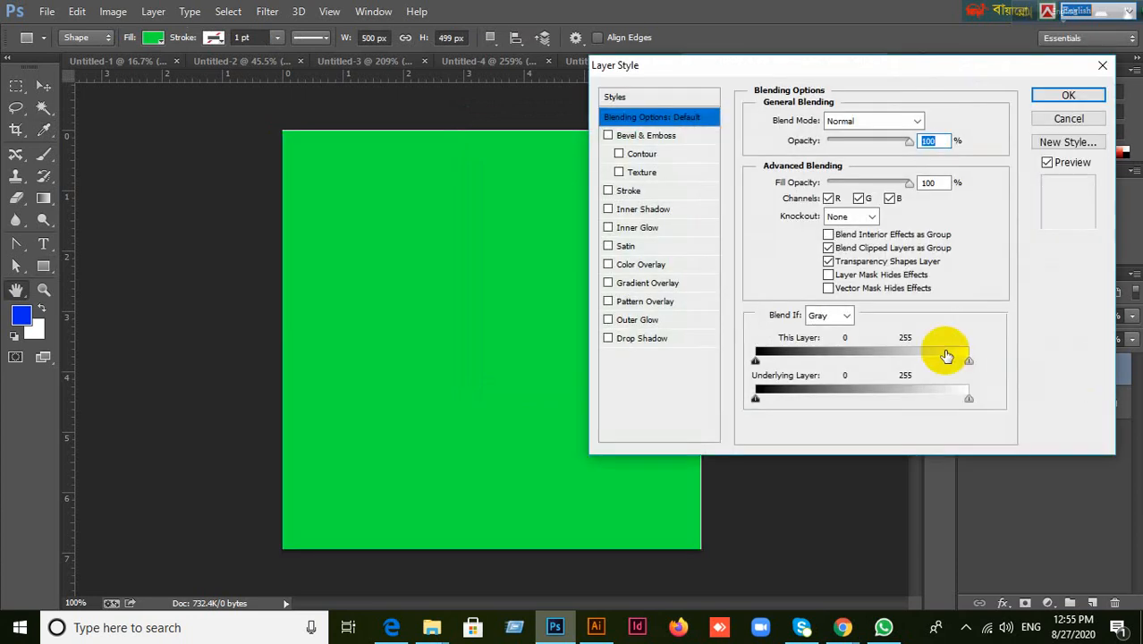
pyautogui.click(628, 302)
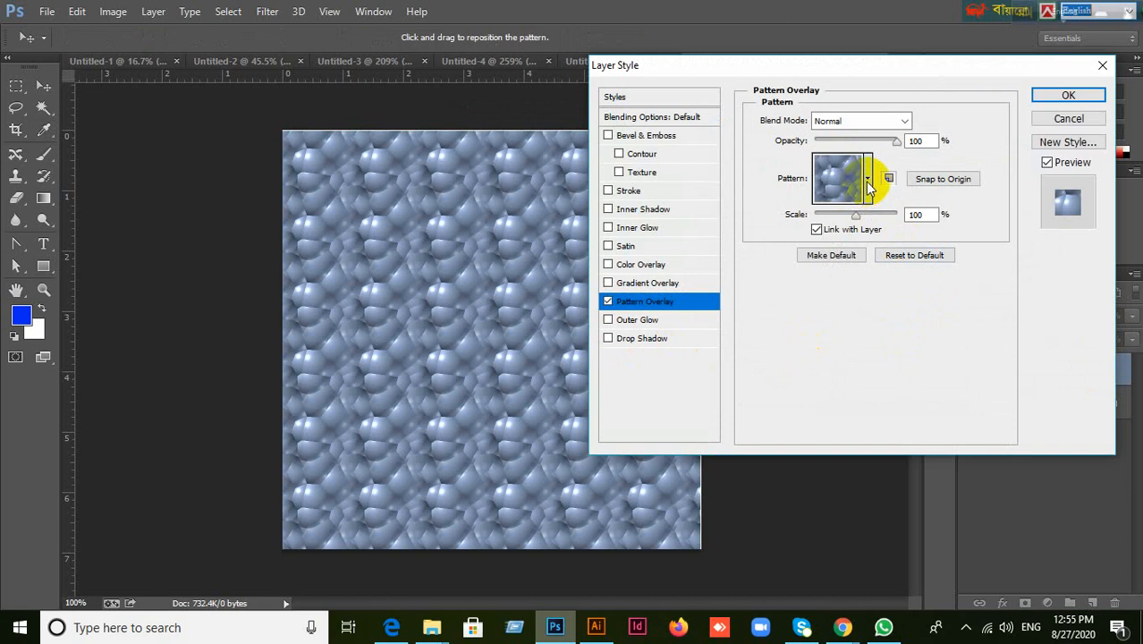
pyautogui.click(867, 180)
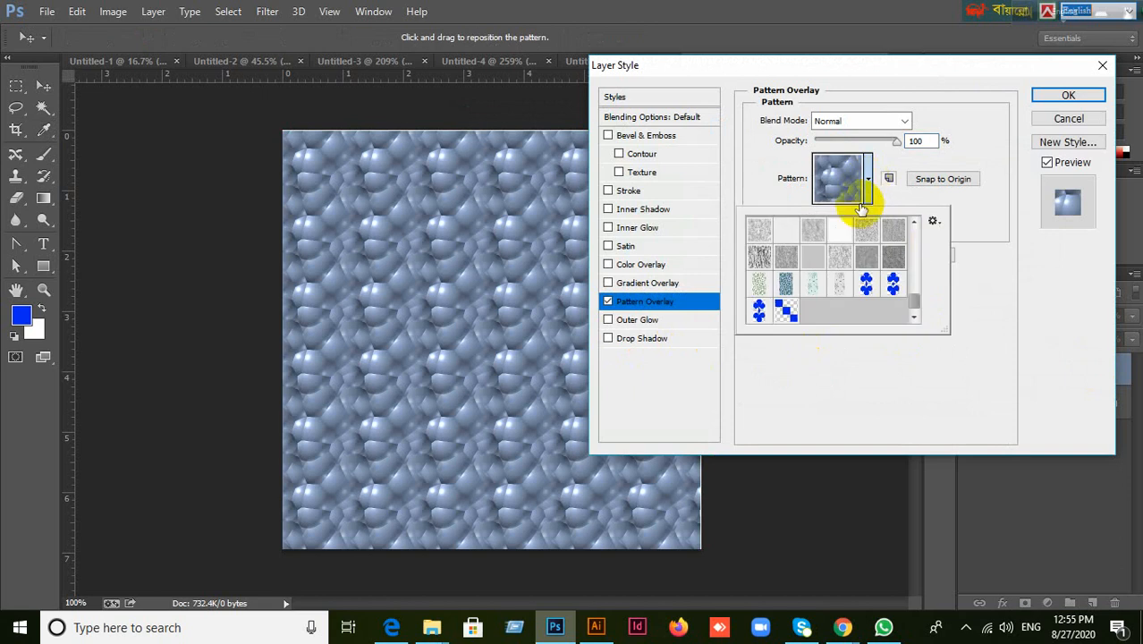
pyautogui.click(784, 310)
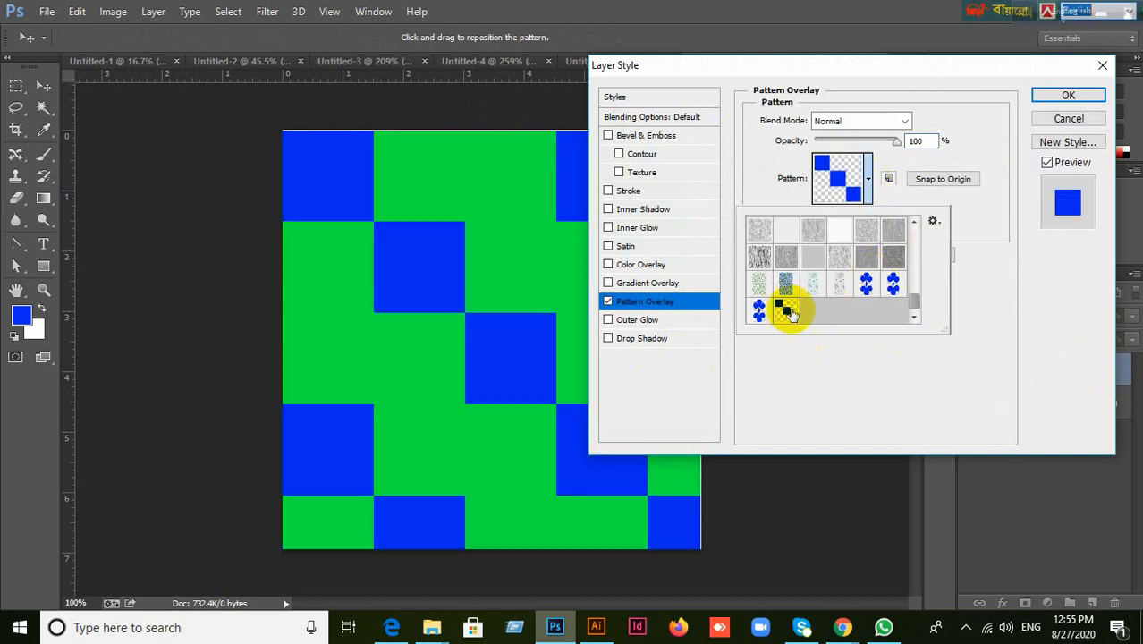
pyautogui.click(1069, 94)
pyautogui.click(1068, 95)
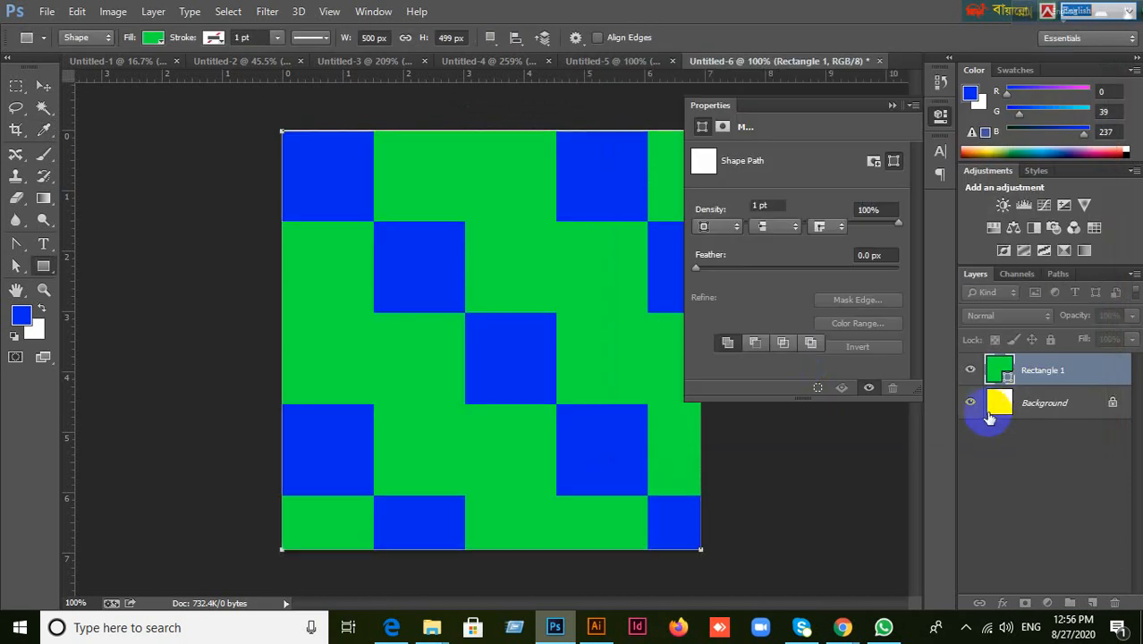
# Reduce the scale of the rectangle's Pattern Overlay to 5%.
pyautogui.click(891, 108)
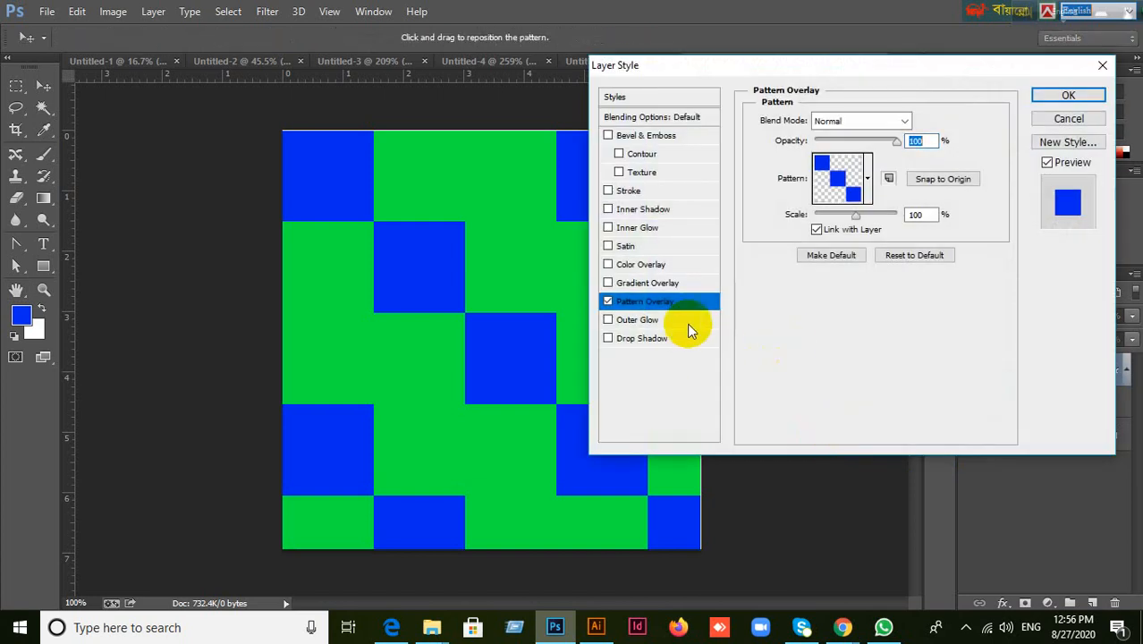
pyautogui.moveTo(843, 219); pyautogui.dragTo(818, 224)
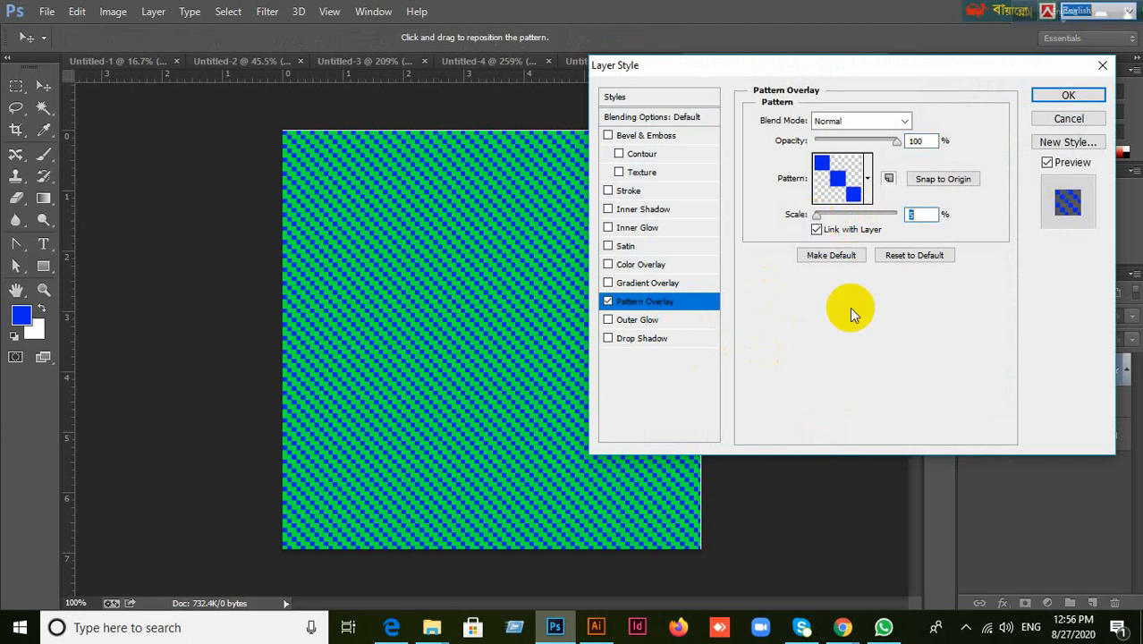
pyautogui.click(1064, 96)
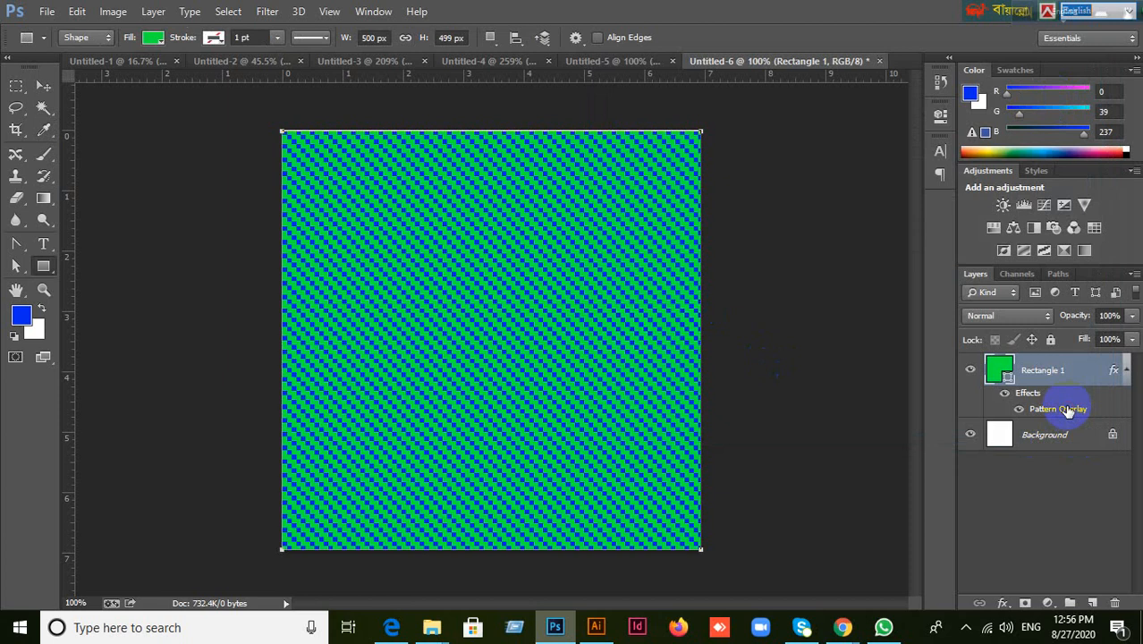
# Try a gray Color Overlay in Multiply blend mode over the rectangle's pattern, then discard the layer style changes.
pyautogui.doubleClick(958, 418)
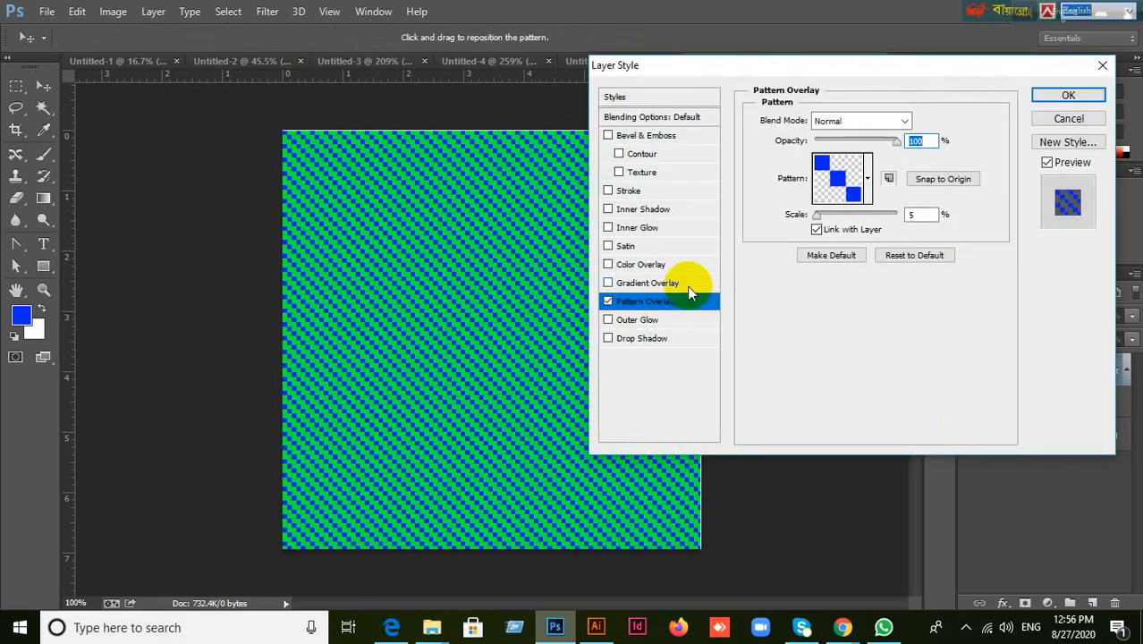
pyautogui.click(638, 265)
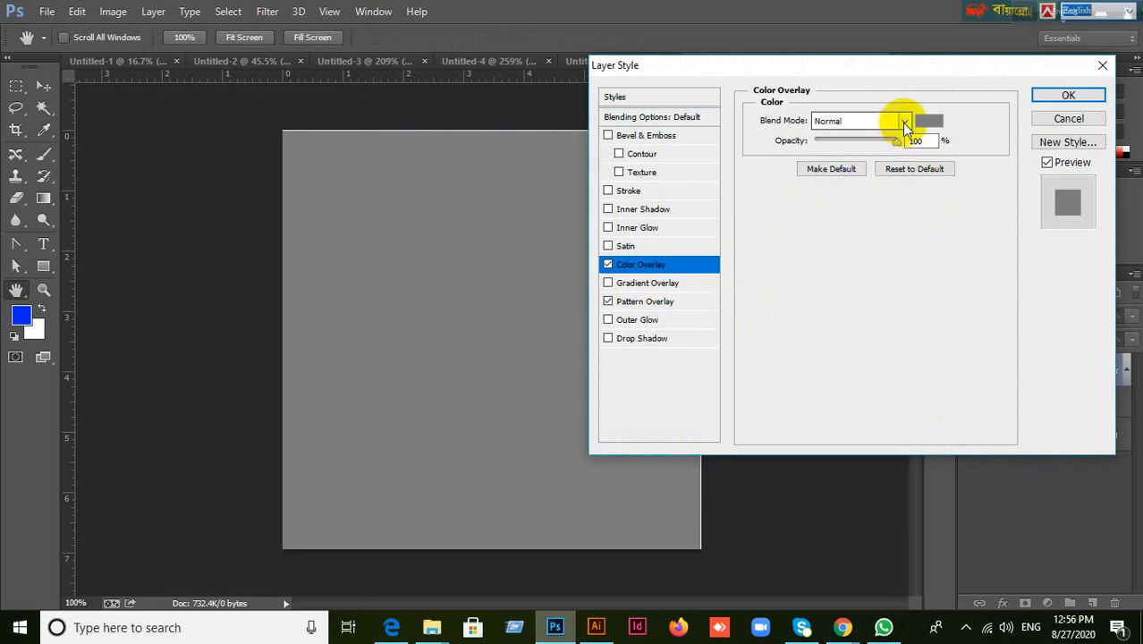
pyautogui.click(904, 122)
pyautogui.click(857, 189)
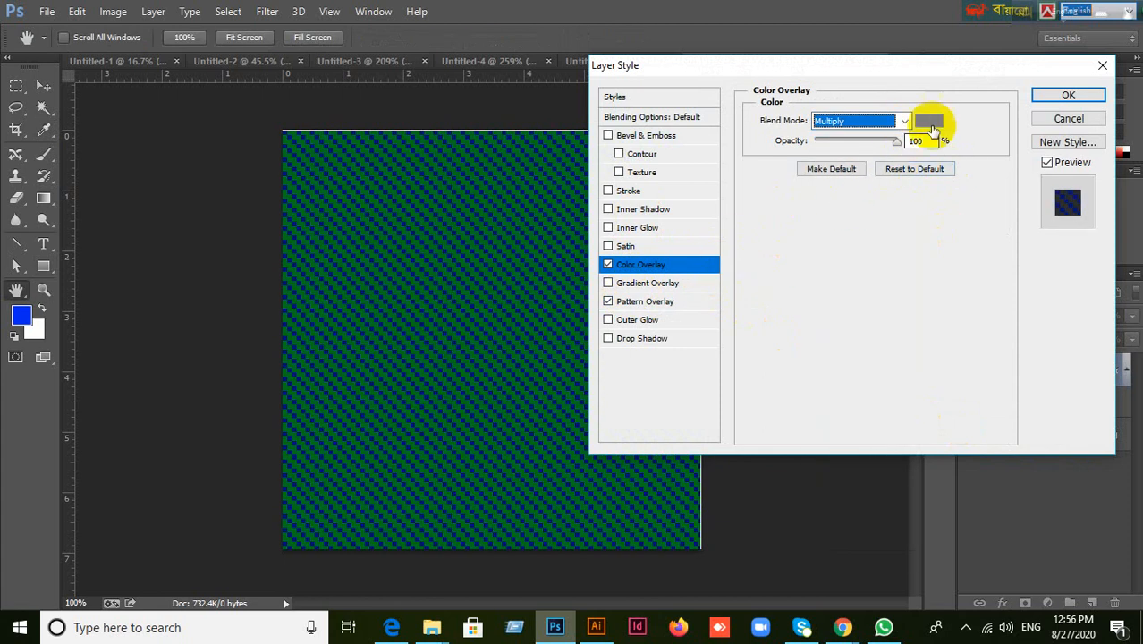
pyautogui.click(1066, 117)
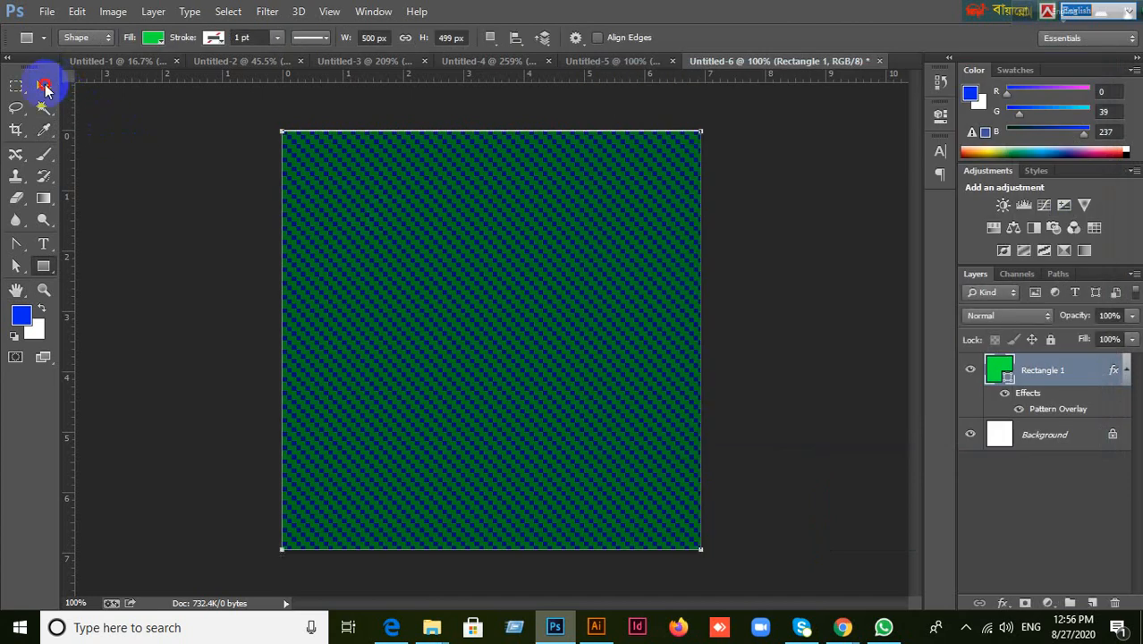
# Delete the patterned green rectangle from the canvas using the Move tool.
pyautogui.click(44, 86)
pyautogui.moveTo(523, 320); pyautogui.dragTo(551, 332)
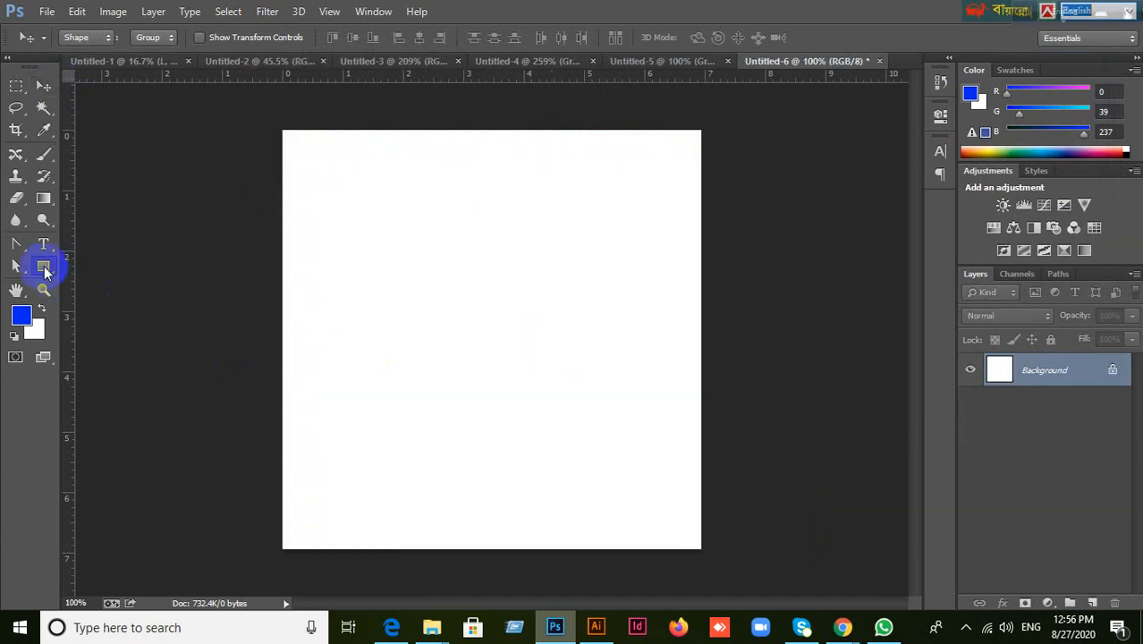
# Look through the Custom Shape tool's library of available shapes, then return to the Move tool.
pyautogui.rightClick(44, 266)
pyautogui.click(105, 341)
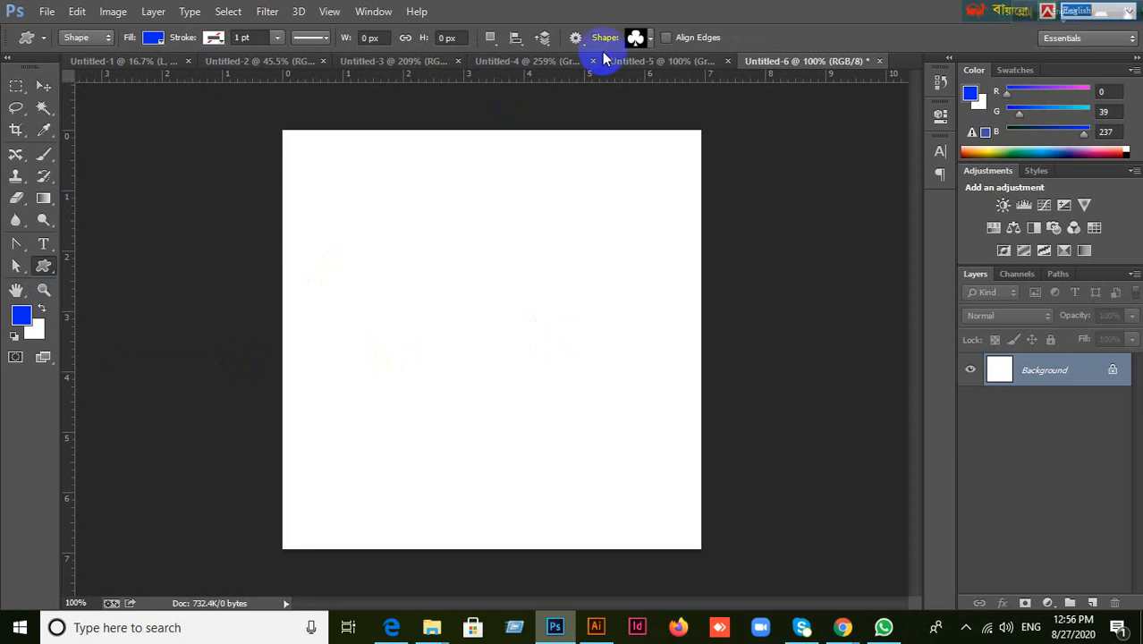
pyautogui.click(638, 40)
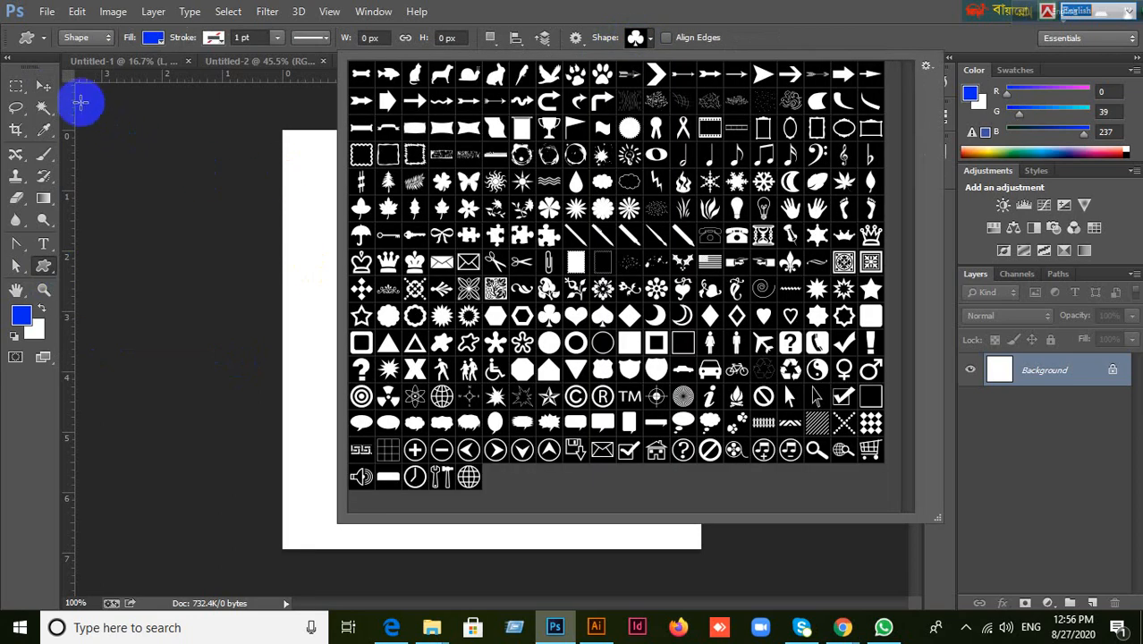
pyautogui.click(44, 89)
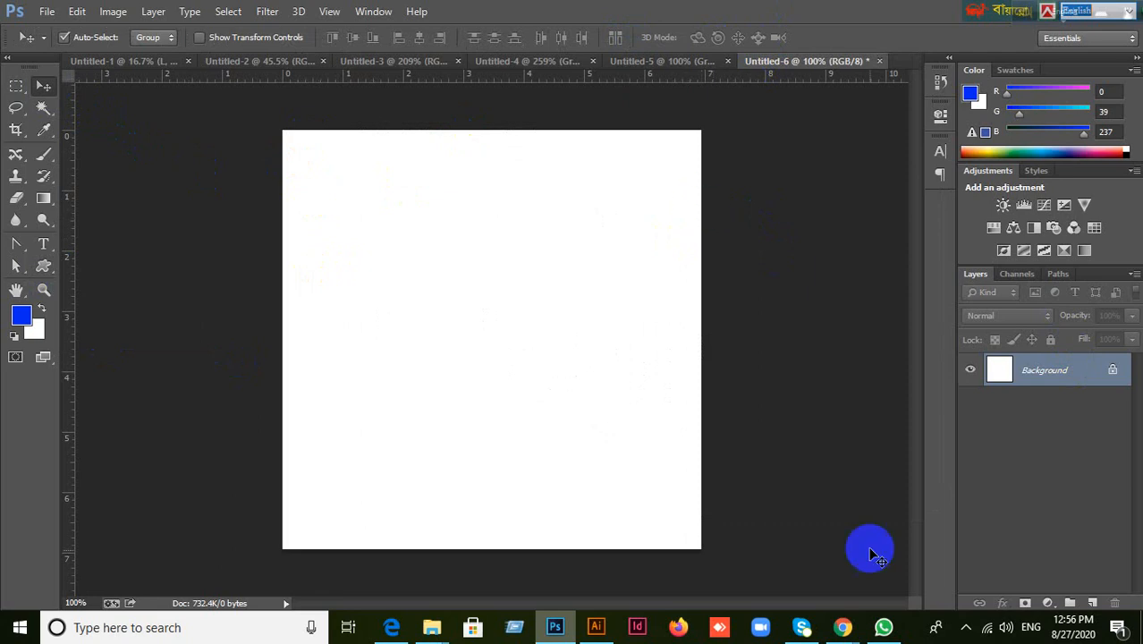
# Switch to Chrome and bring up the ongoing Google Meet call.
pyautogui.moveTo(842, 626)
pyautogui.click(776, 557)
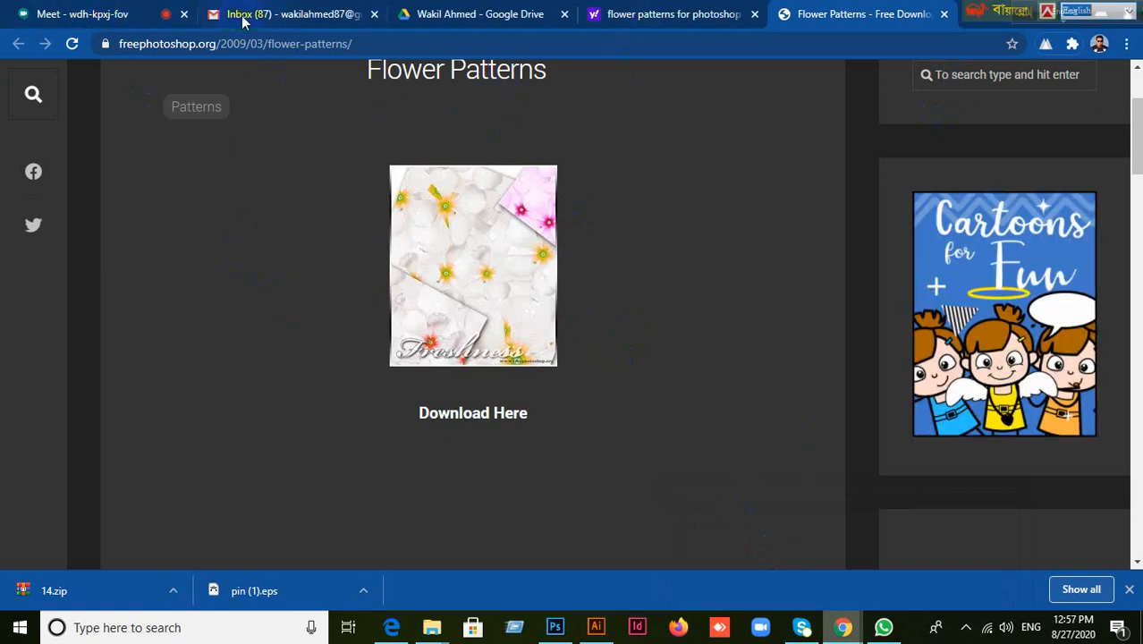
pyautogui.click(103, 16)
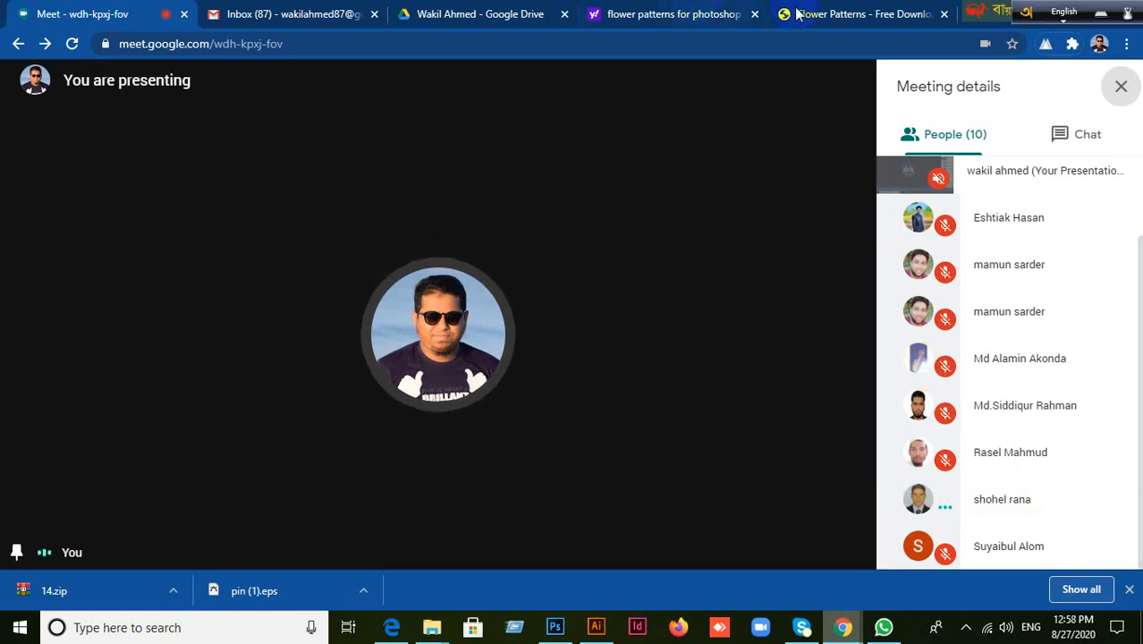
# Move the two floating keyboard-language toolbars away from the browser's window controls.
pyautogui.moveTo(935, 8); pyautogui.dragTo(559, 9)
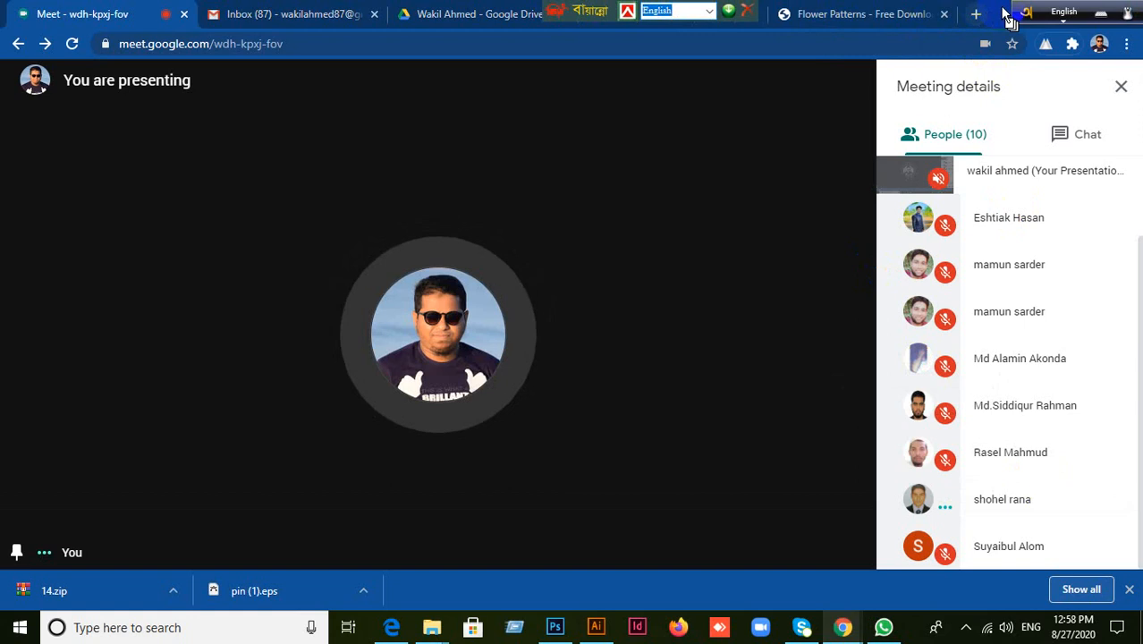
pyautogui.moveTo(1029, 14); pyautogui.dragTo(616, 13)
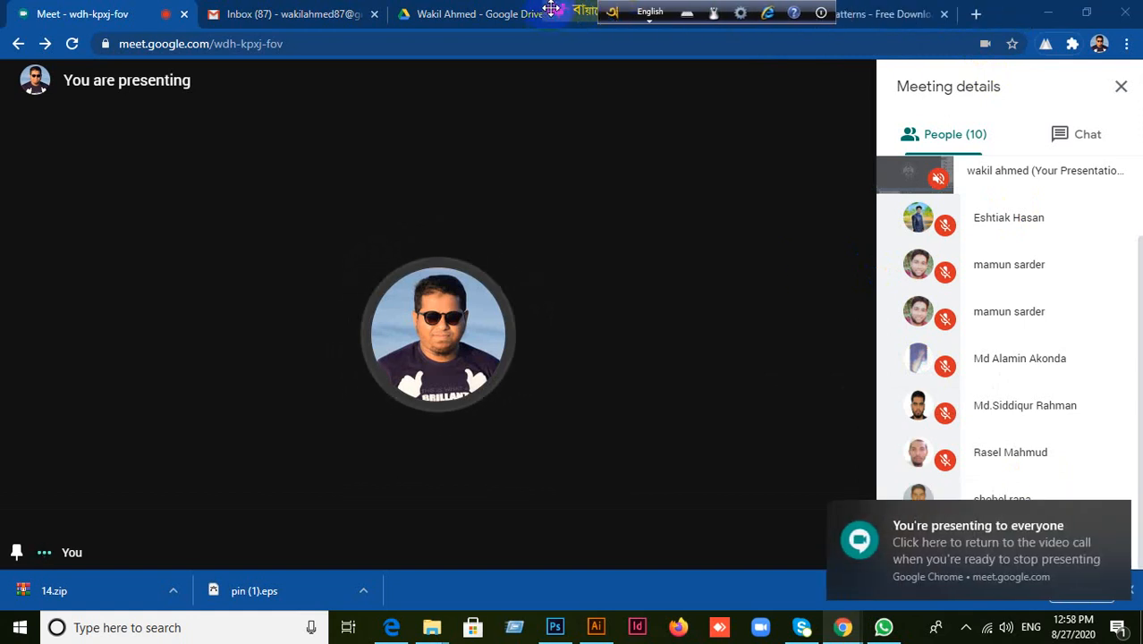
pyautogui.moveTo(549, 8); pyautogui.dragTo(343, 9)
pyautogui.moveTo(605, 8); pyautogui.dragTo(477, 9)
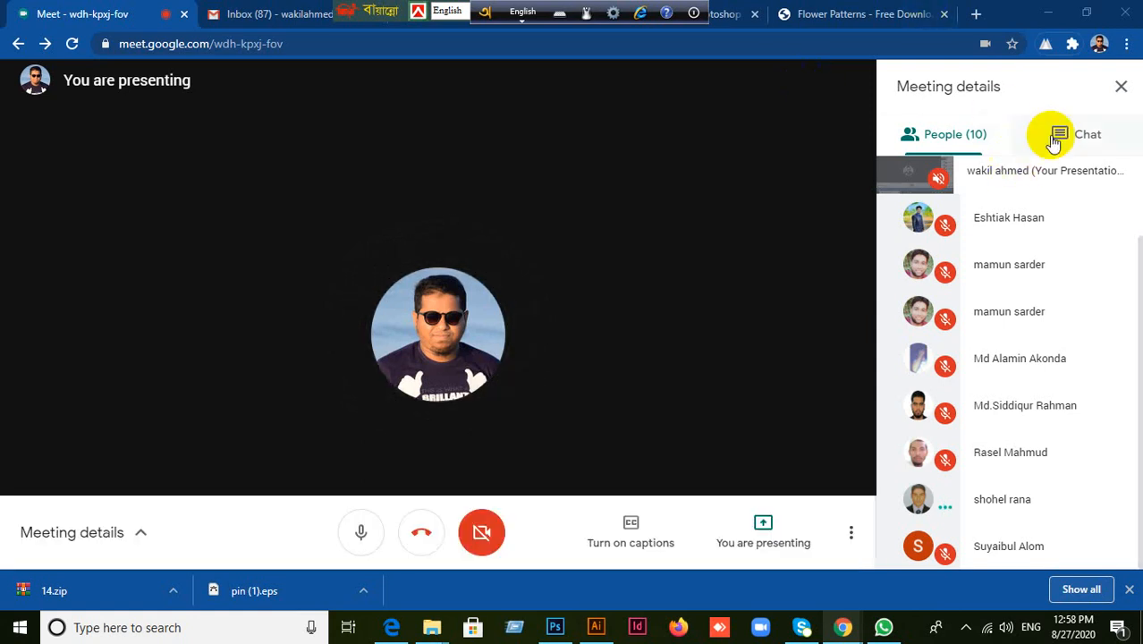
# Review the list of people in the meeting and close the meeting details.
pyautogui.click(1121, 85)
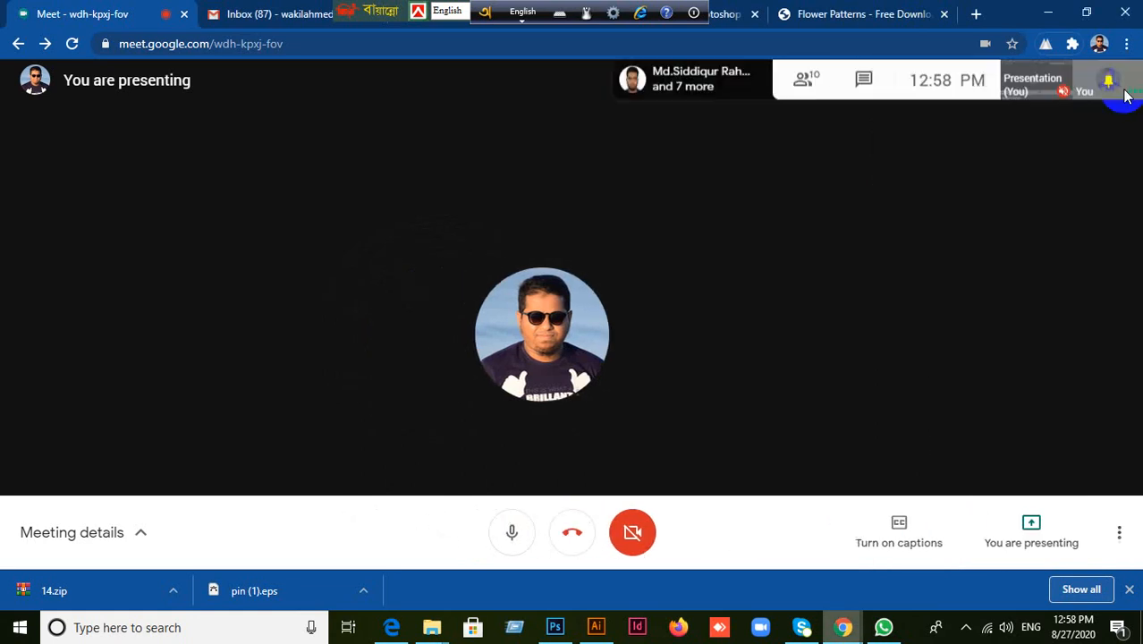
pyautogui.click(805, 80)
pyautogui.scroll(-1, 1036, 412)
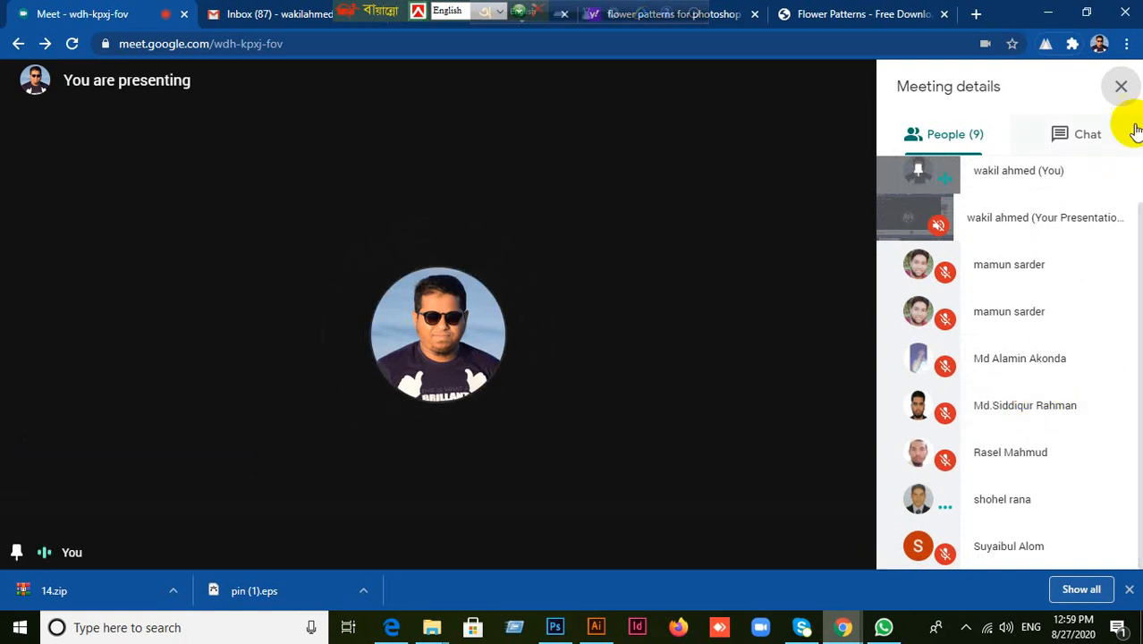
pyautogui.click(1122, 88)
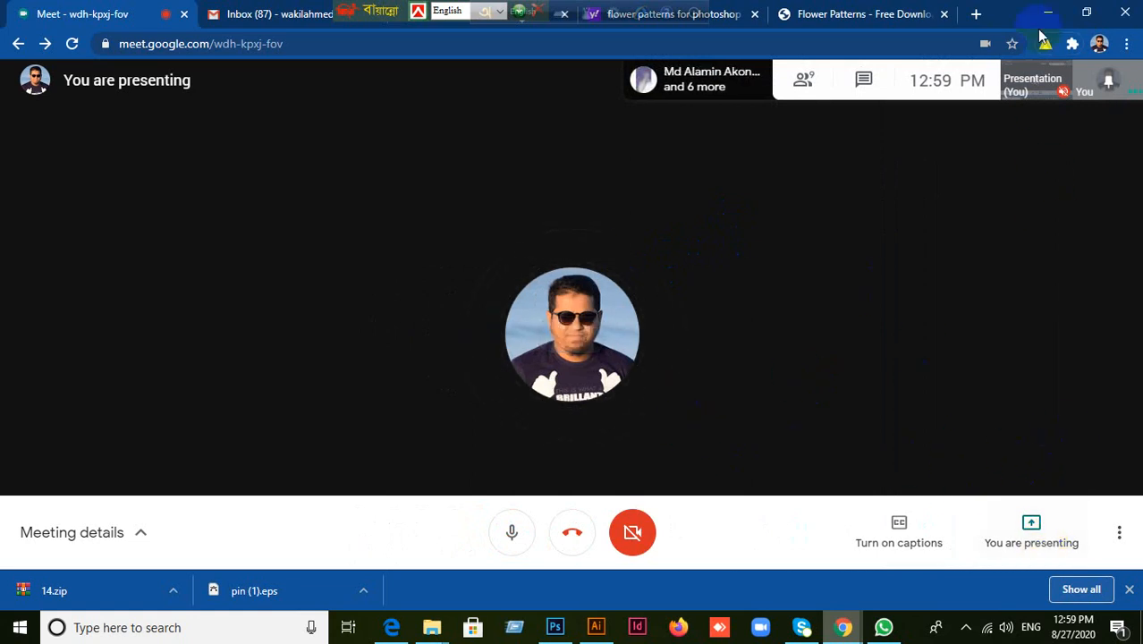
# Stop presenting the screen in the Google Meet call.
pyautogui.moveTo(998, 556)
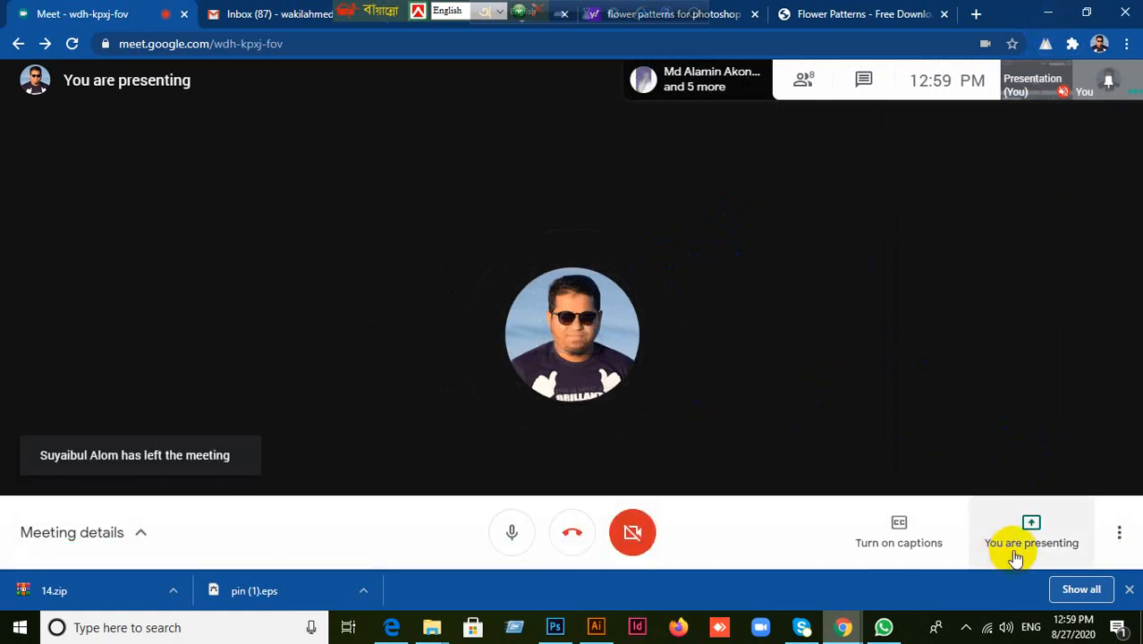
pyautogui.click(1022, 543)
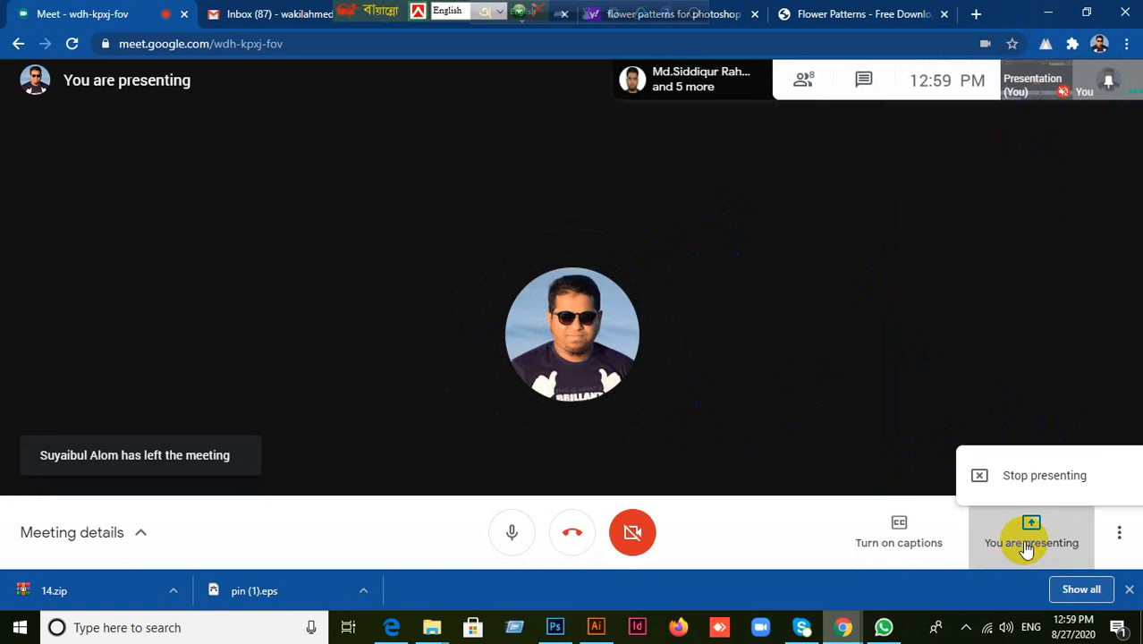
pyautogui.click(979, 451)
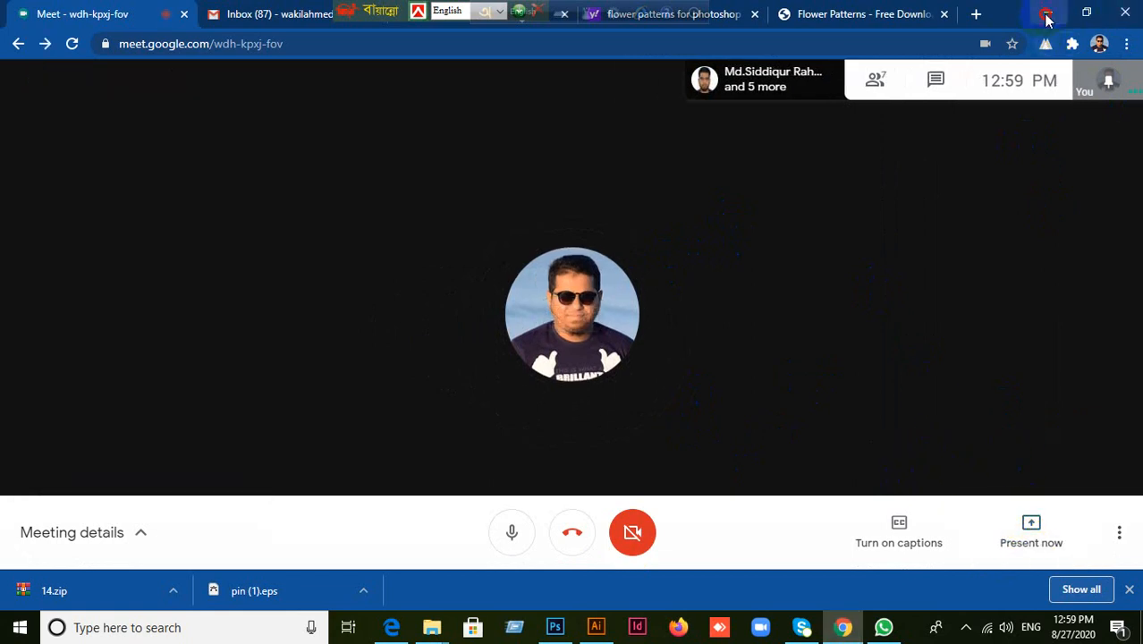
# Return to Photoshop and close the Untitled-6 document without saving it.
pyautogui.click(1047, 14)
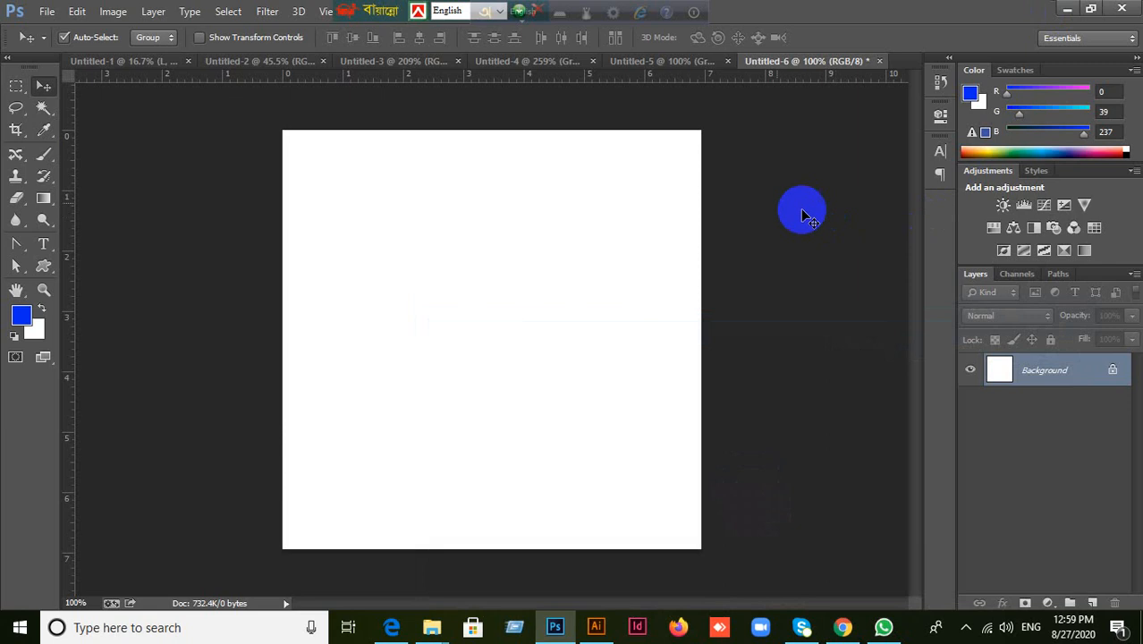
pyautogui.click(20, 88)
pyautogui.click(43, 88)
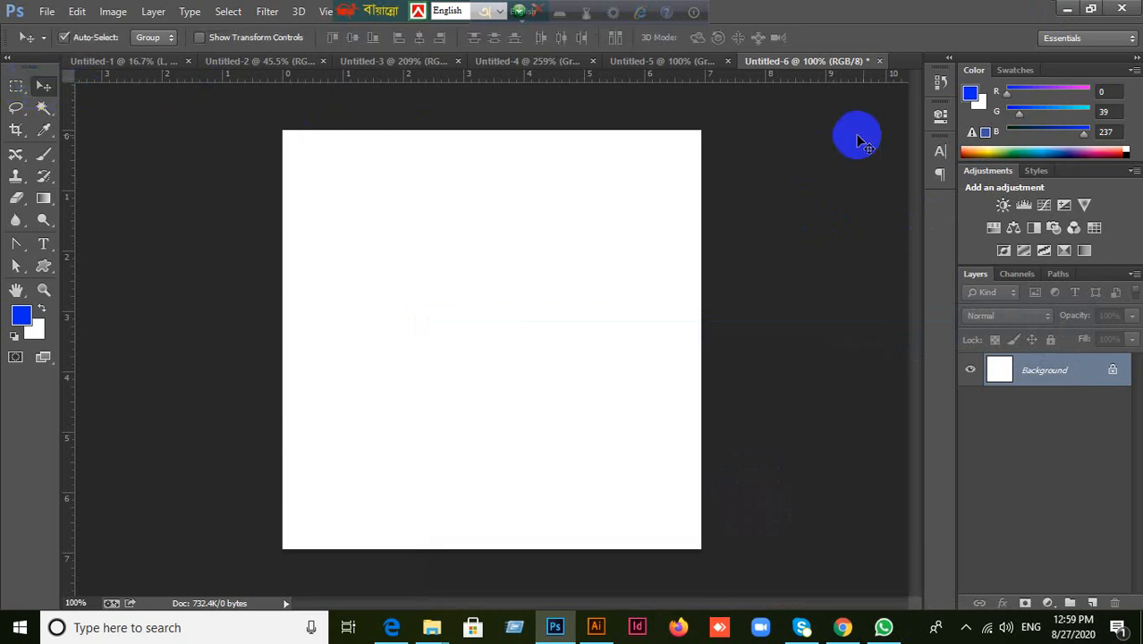
pyautogui.hotkey('ctrl', 'w')
pyautogui.click(577, 248)
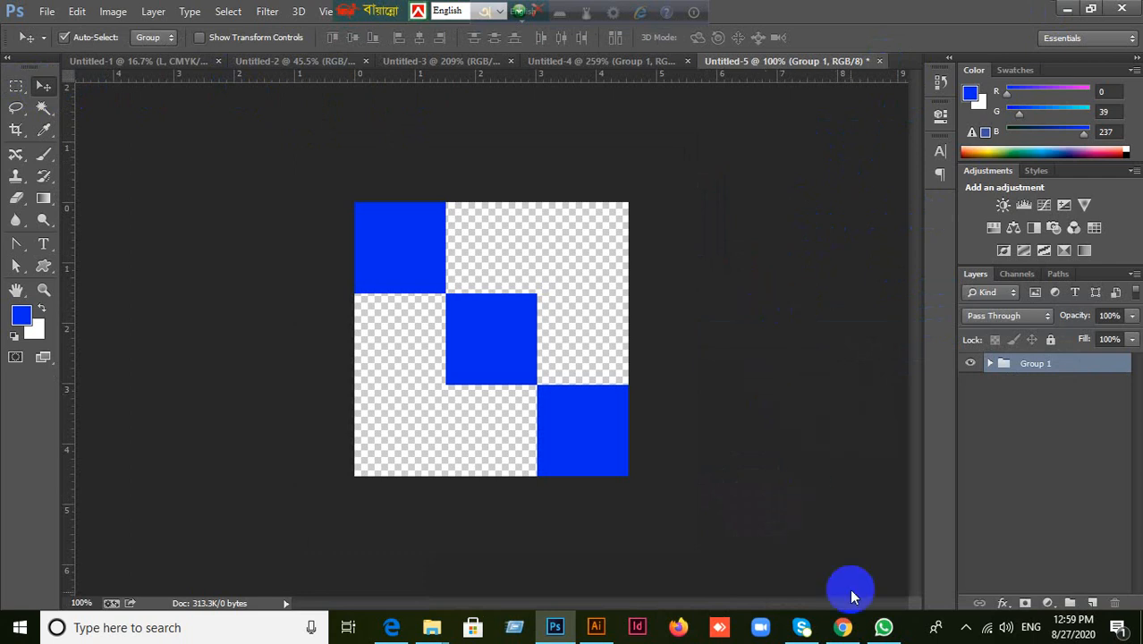
# Return to the Google Meet call in Chrome, check its remaining participants and close the meeting.
pyautogui.click(841, 627)
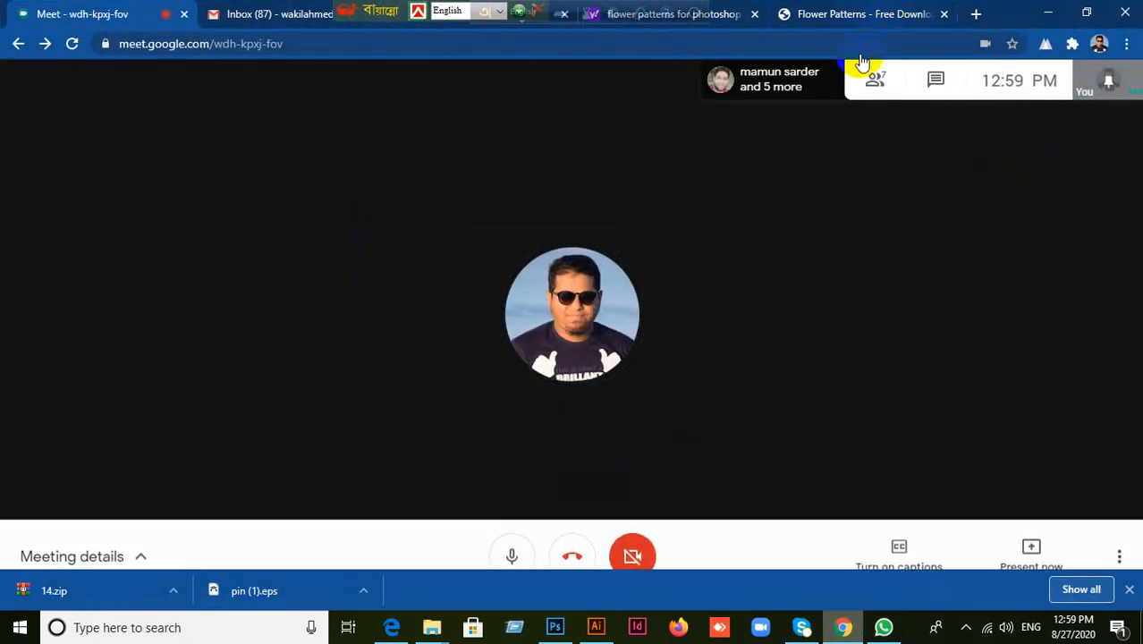
pyautogui.click(870, 81)
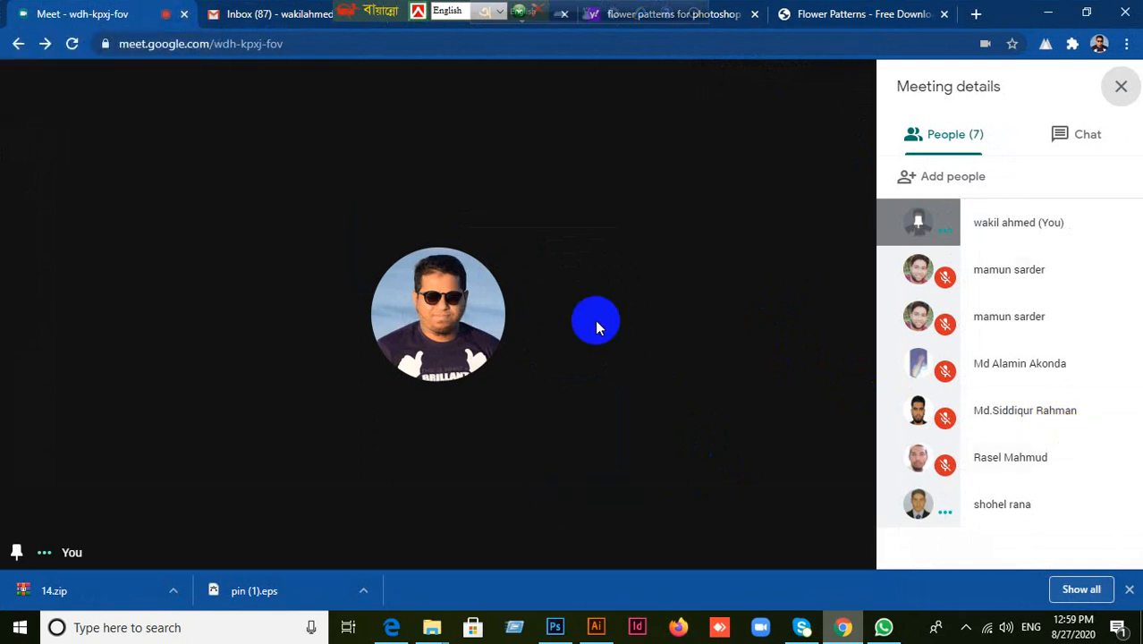
pyautogui.hotkey('ctrl', 'w')
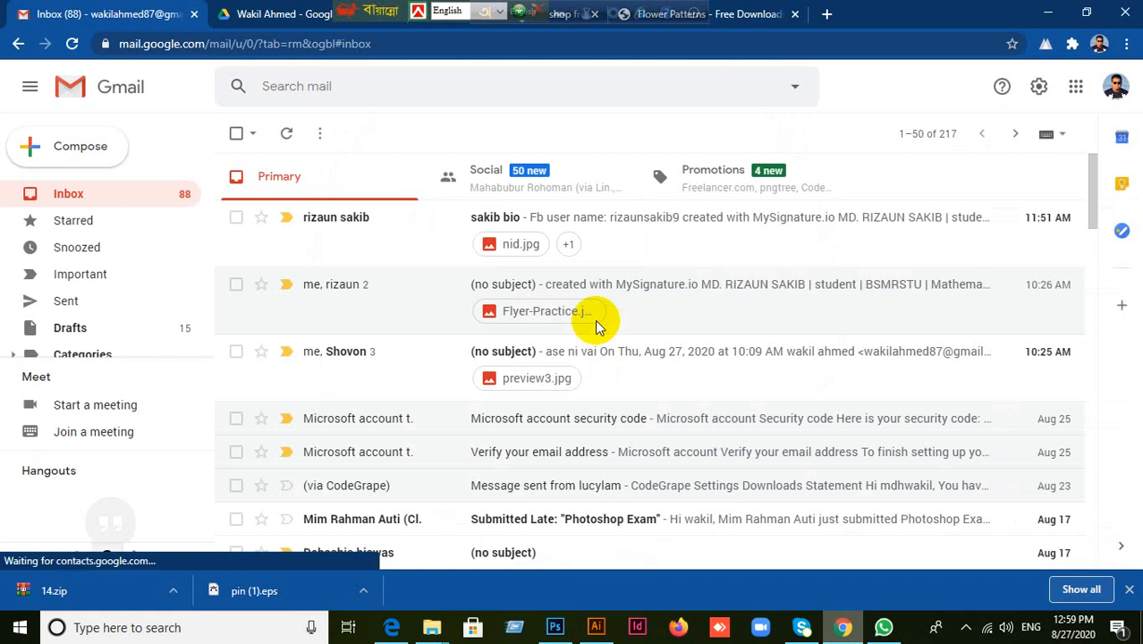
# Open the newest email in the Gmail inbox and examine its signature details and attachments.
pyautogui.click(703, 236)
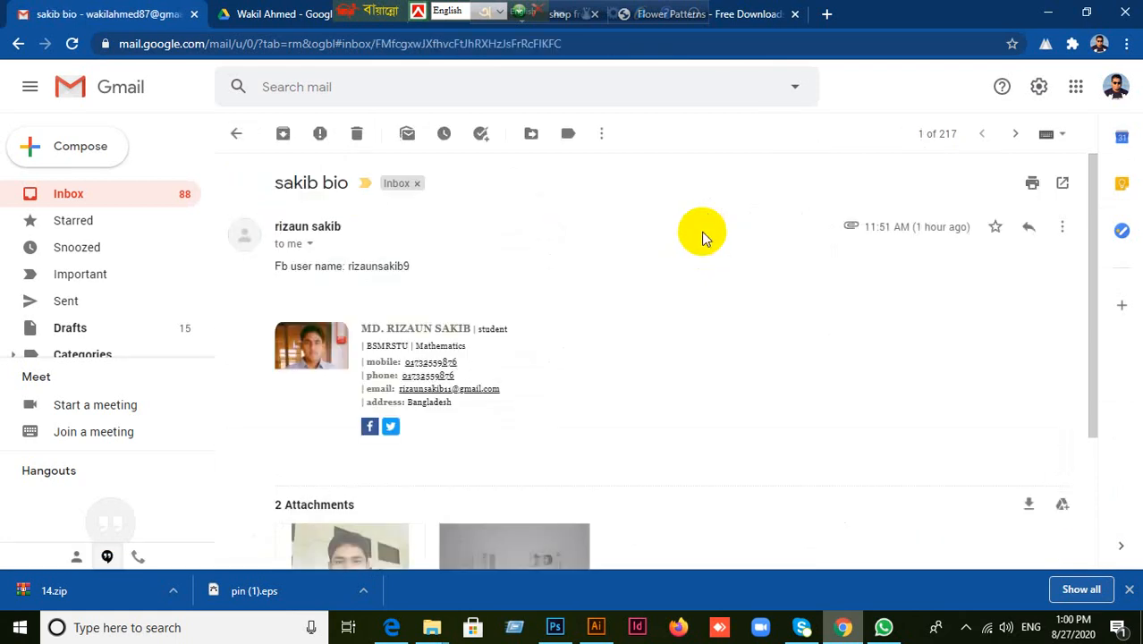
pyautogui.scroll(-2, 635, 371)
pyautogui.scroll(-1, 666, 385)
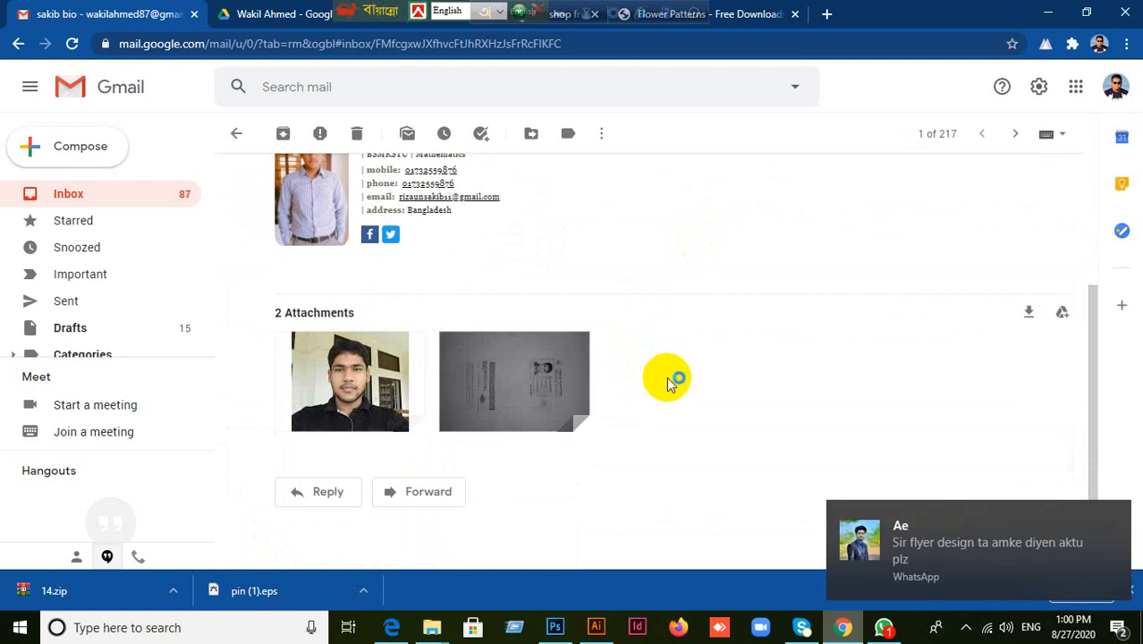
pyautogui.scroll(1, 676, 365)
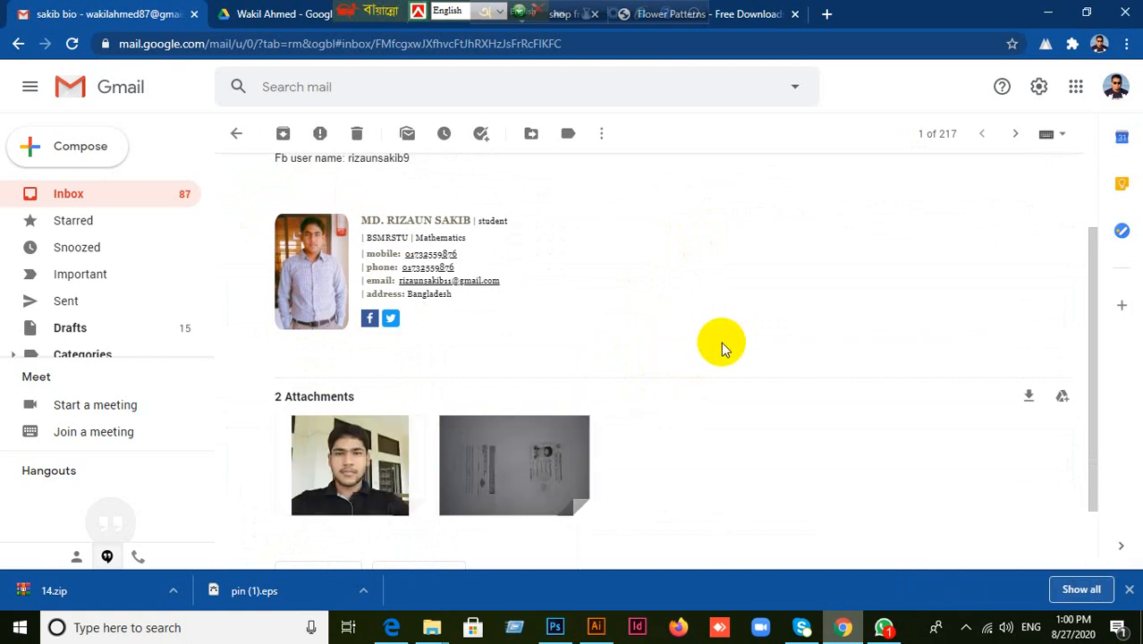
pyautogui.scroll(-1, 693, 412)
pyautogui.scroll(2, 693, 413)
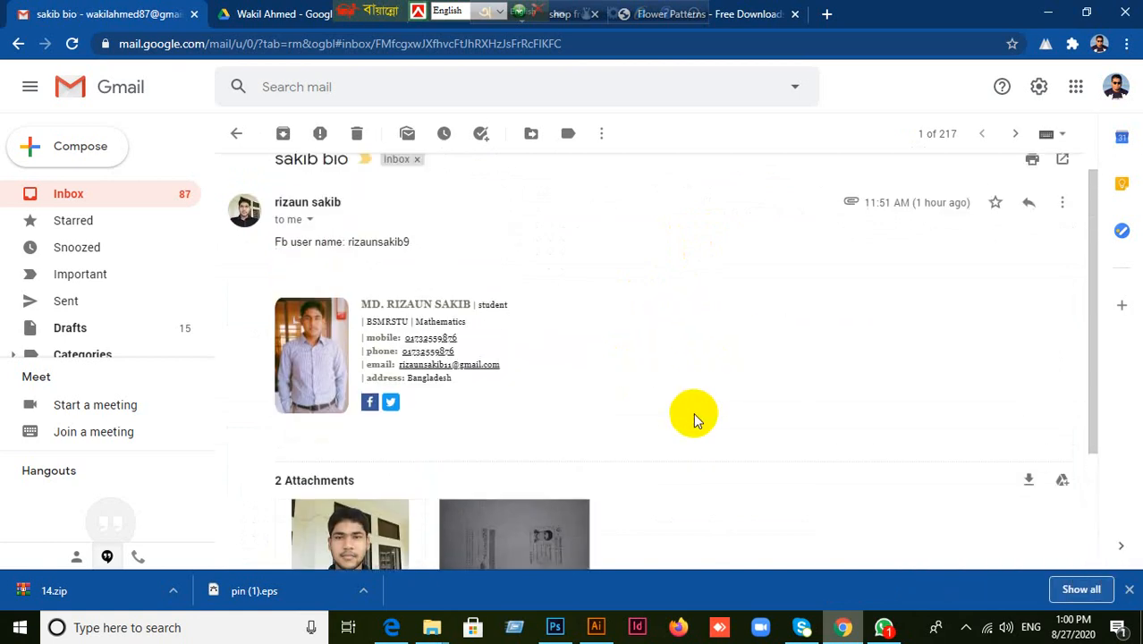
pyautogui.scroll(1, 693, 412)
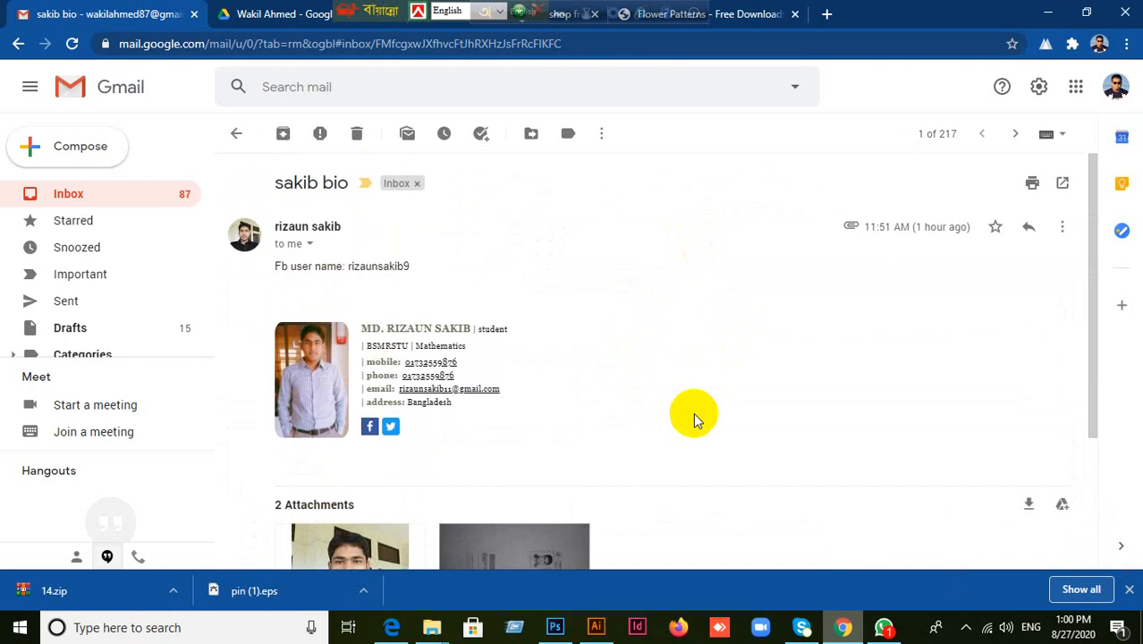
pyautogui.scroll(-3, 694, 412)
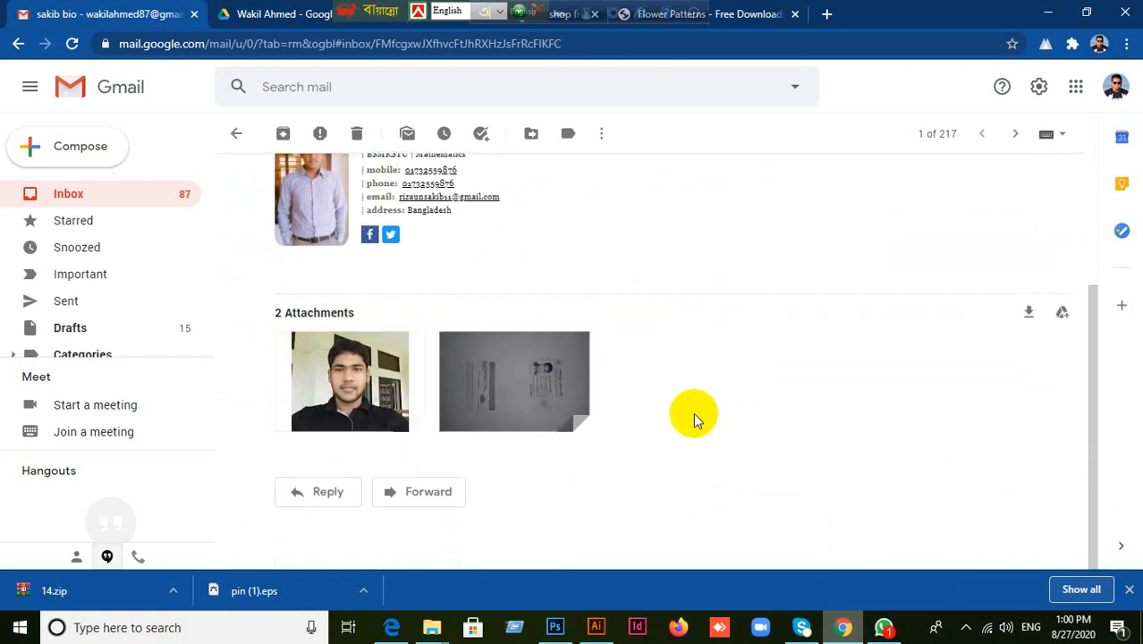
# Preview the nid.jpg attachment at full size and return to the email message.
pyautogui.click(552, 373)
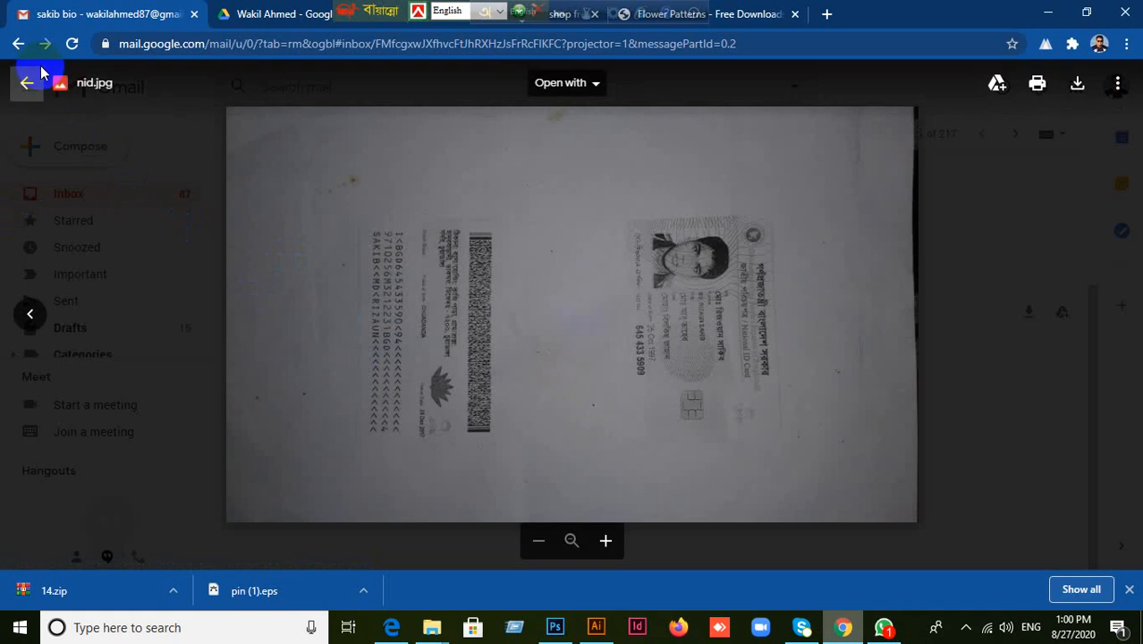
pyautogui.click(34, 80)
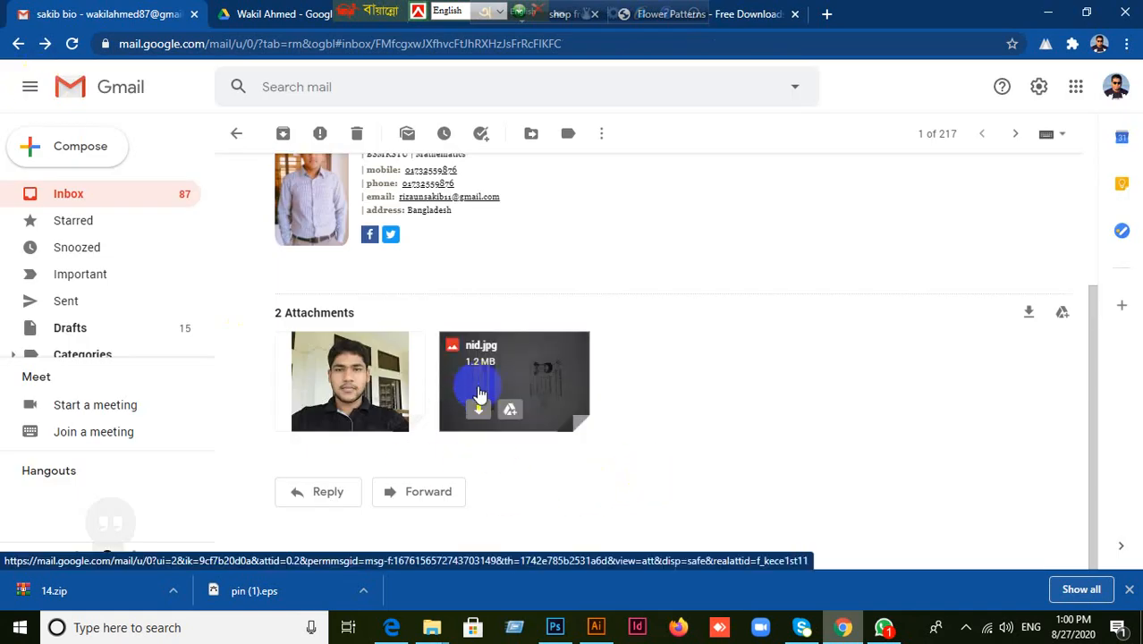
pyautogui.click(543, 373)
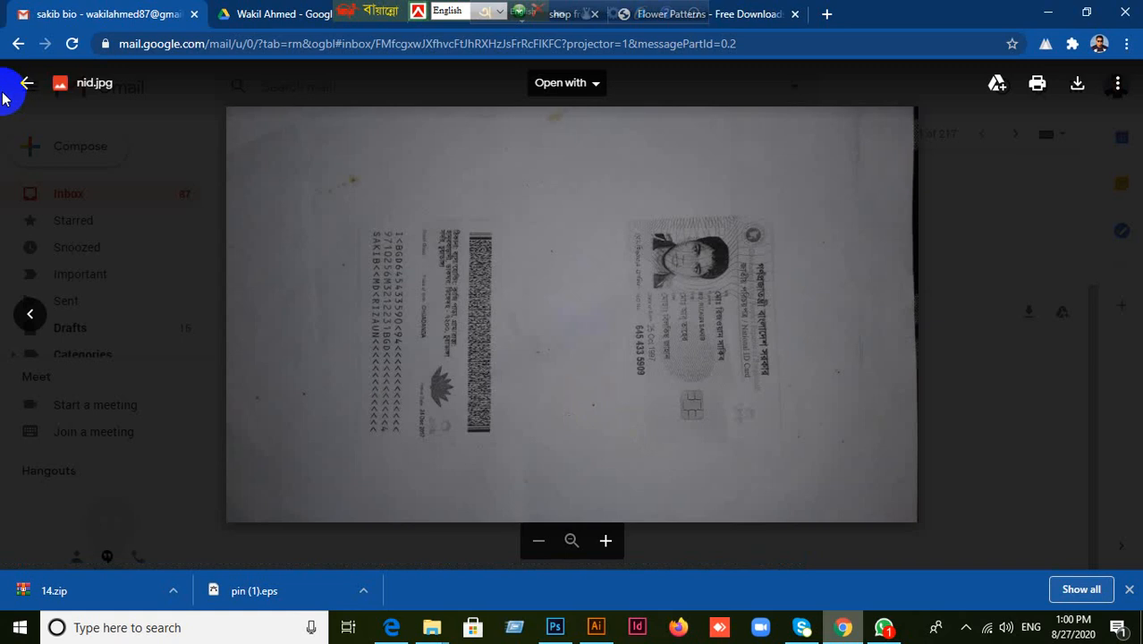
pyautogui.click(26, 89)
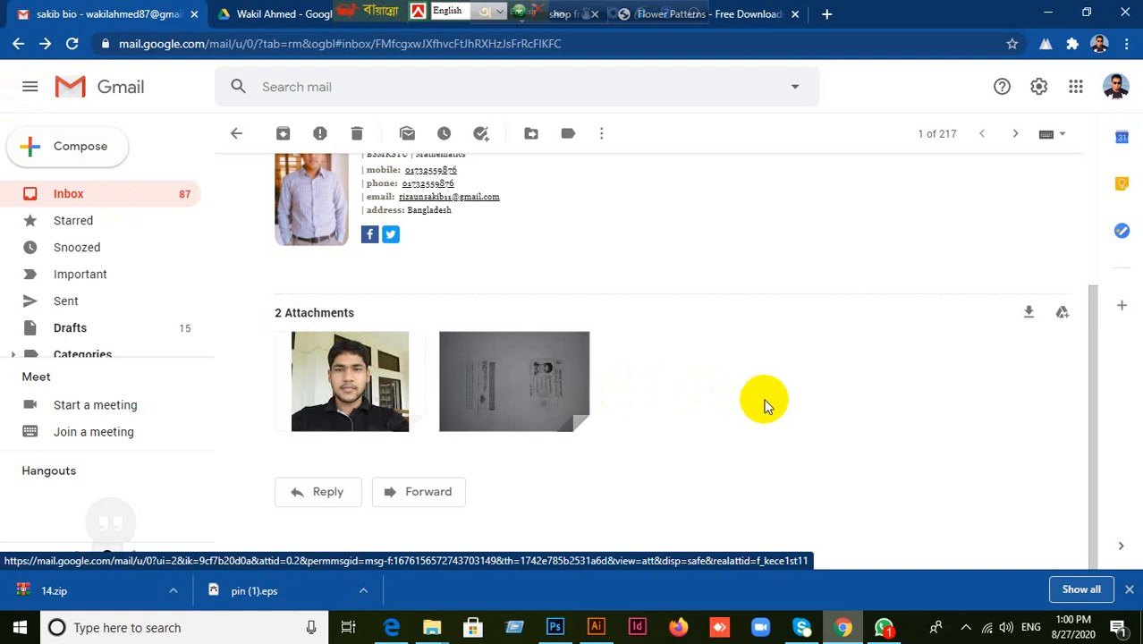
# Minimize Chrome and Photoshop, and close the Downloads\14 and Sample Image folder windows to reach the desktop.
pyautogui.click(1049, 13)
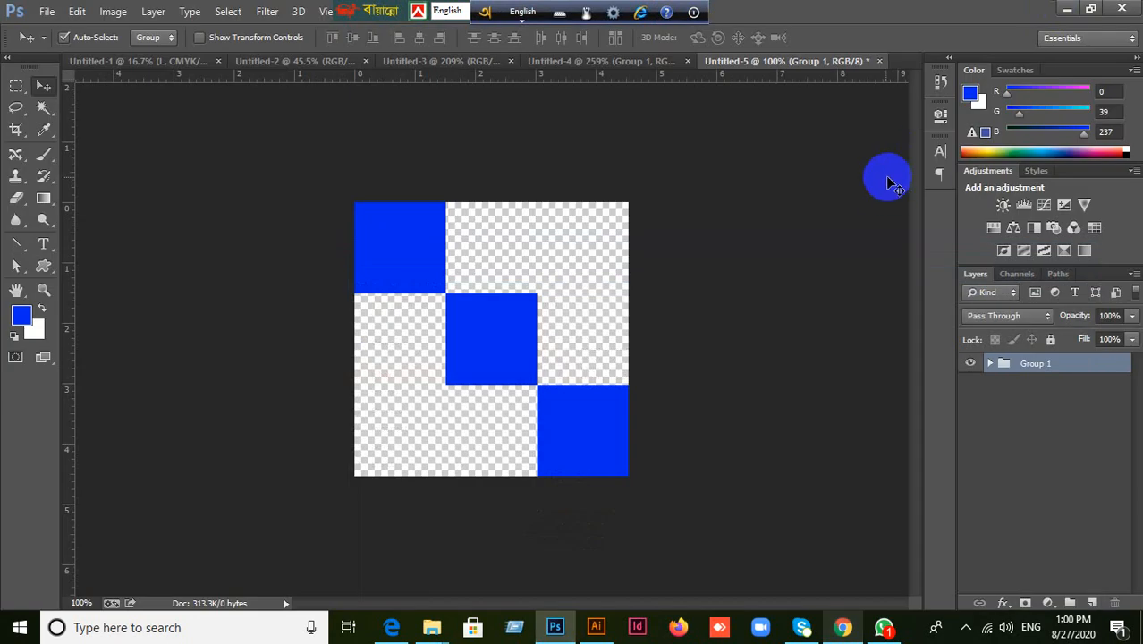
pyautogui.click(1066, 9)
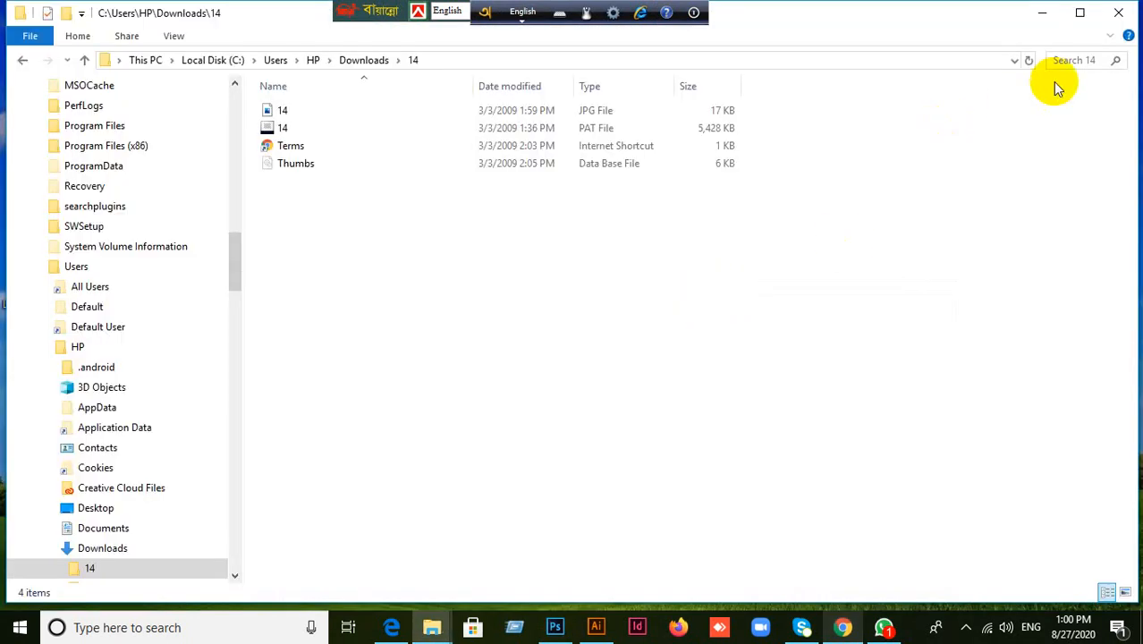
pyautogui.click(1118, 13)
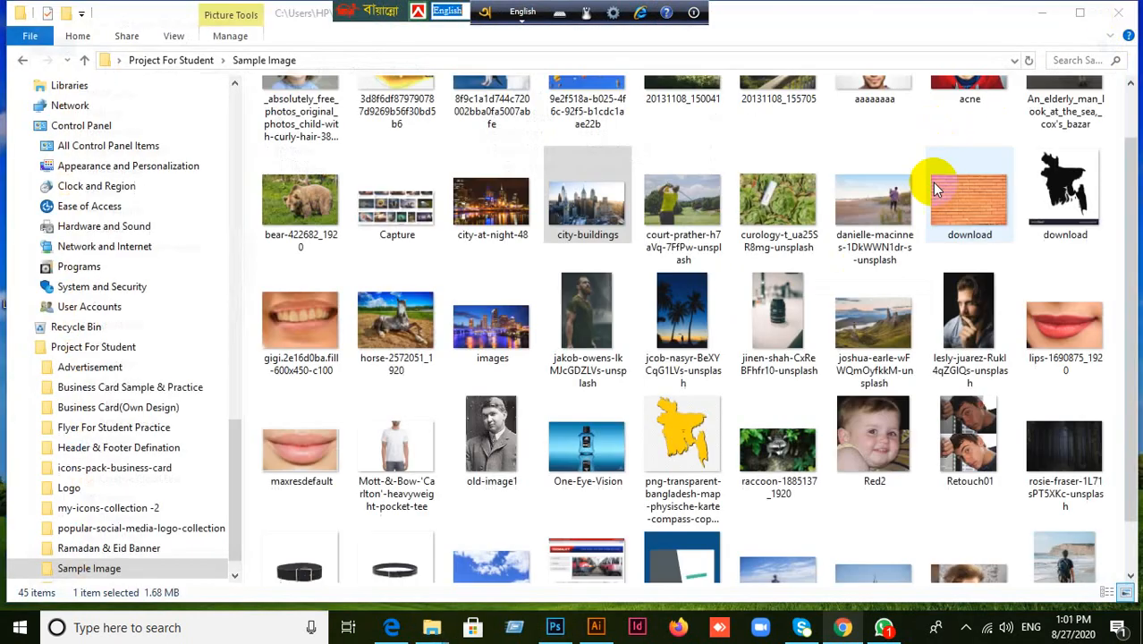
pyautogui.click(1118, 13)
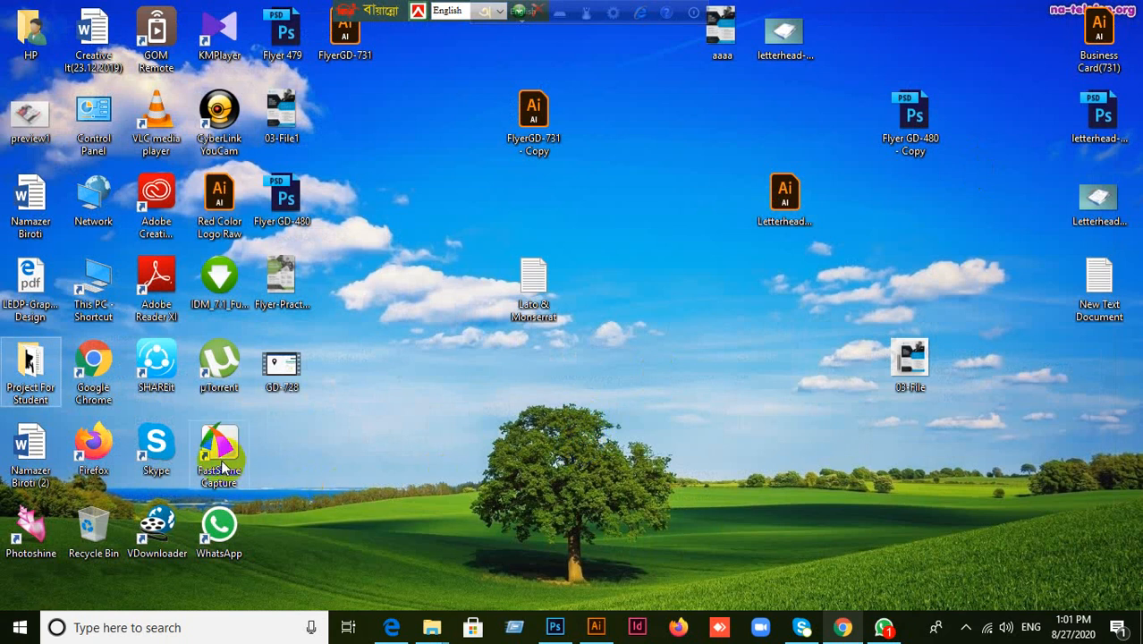